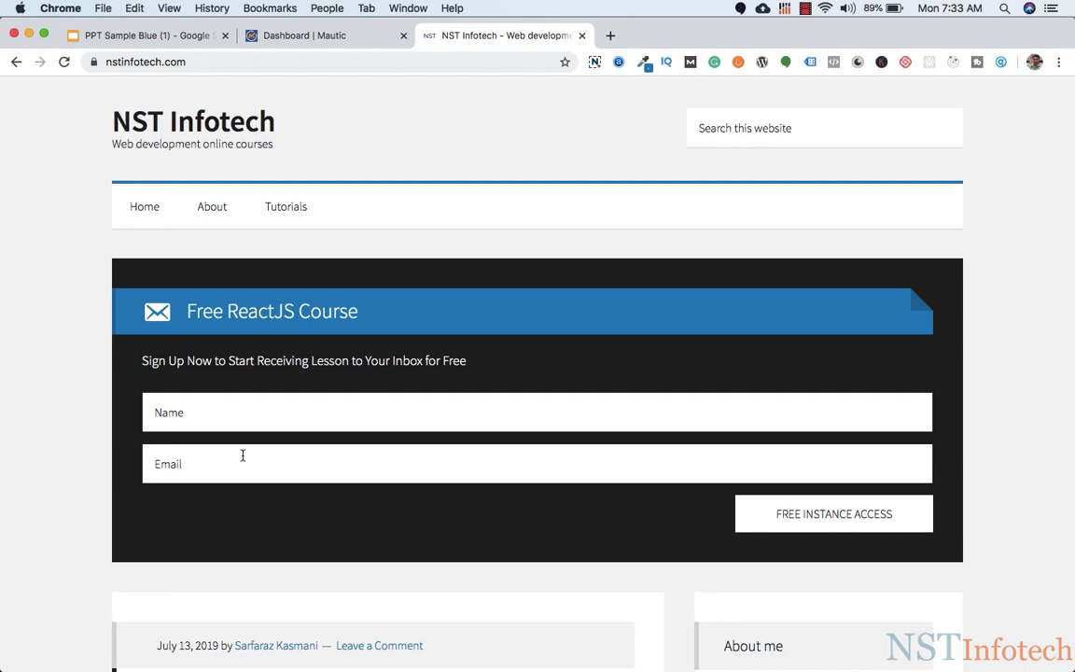
Step: Back in Mautic, open the Reactjs Free Course campaign from Campaigns and start editing it
{"action": "key", "text": "ctrl+shift+Tab"}
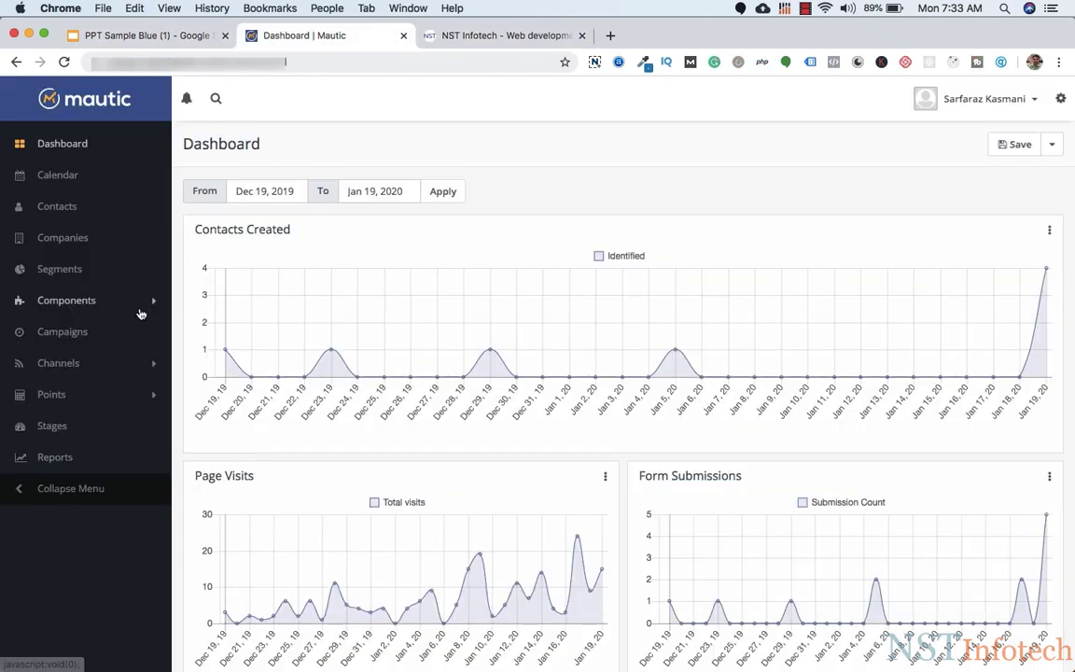
{"action": "left_click", "coordinate": [58, 335]}
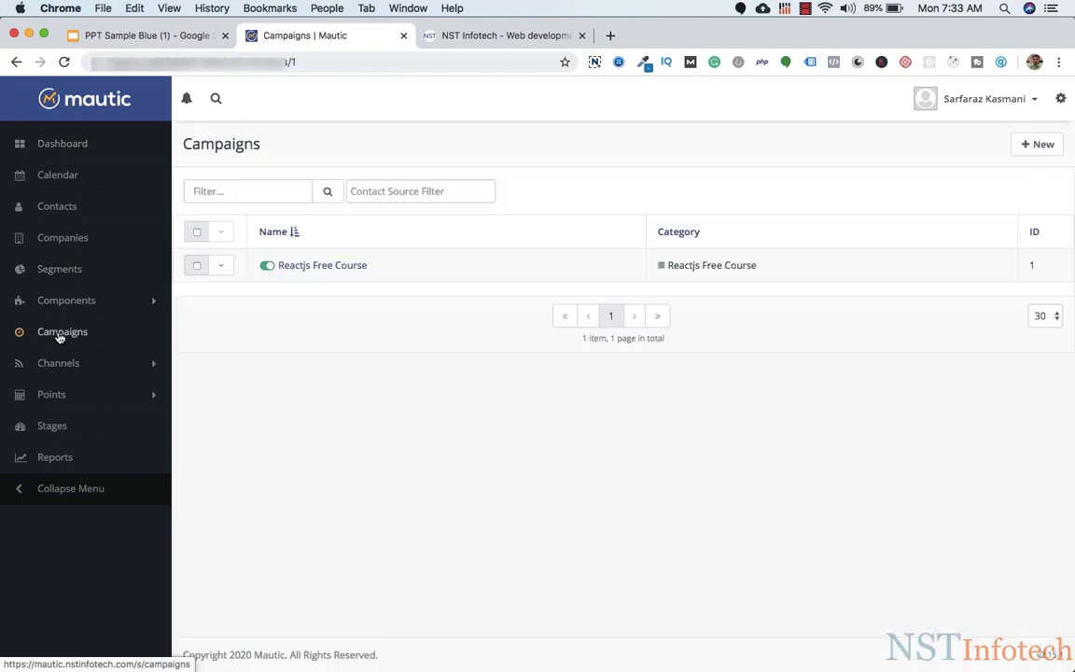
{"action": "left_click", "coordinate": [297, 267]}
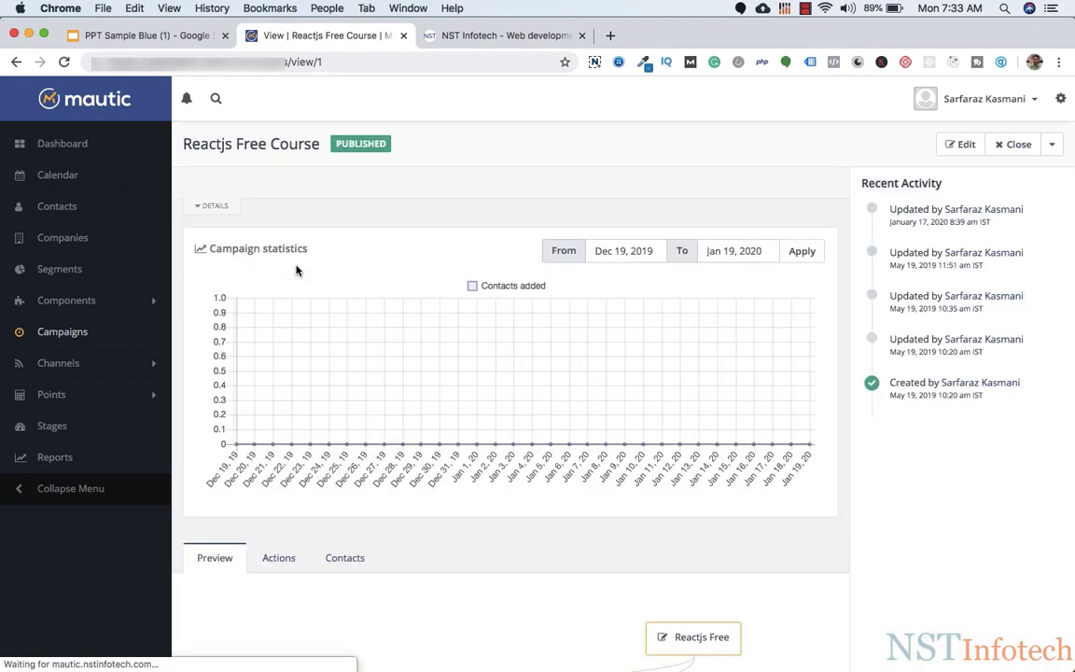
{"action": "left_click", "coordinate": [967, 148]}
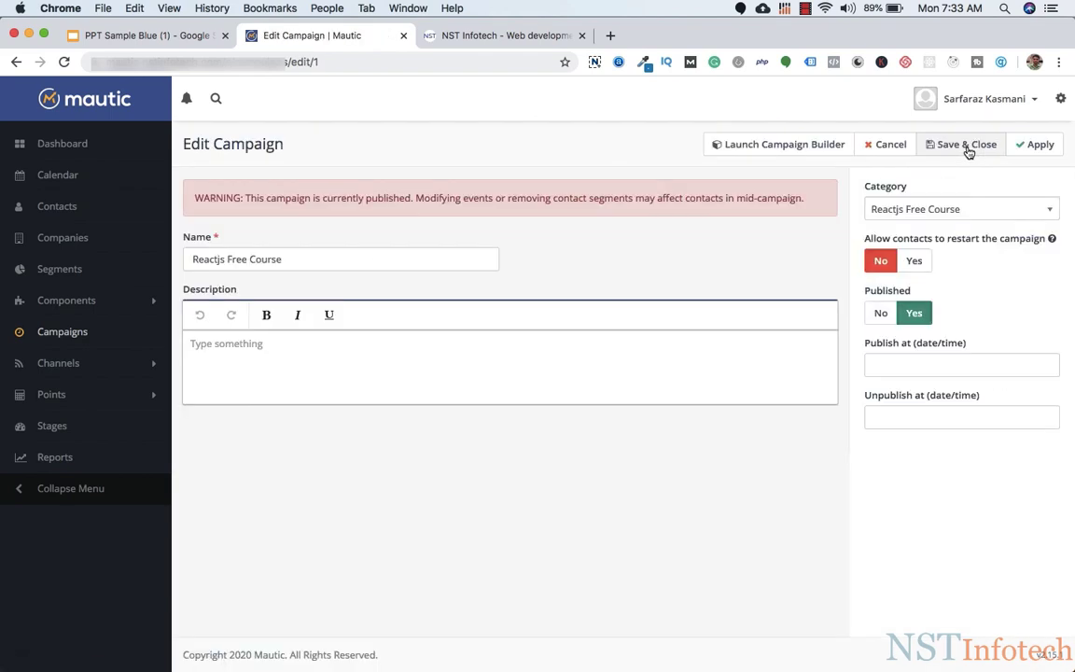
{"action": "left_click", "coordinate": [756, 147]}
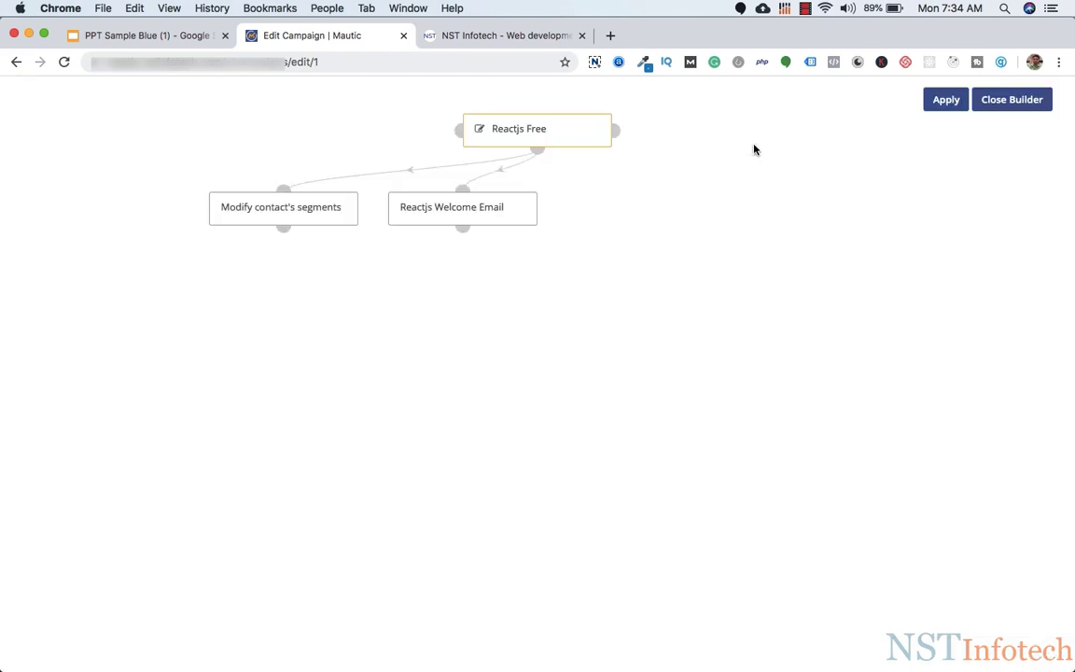
{"action": "mouse_move", "coordinate": [498, 202]}
{"action": "left_click", "coordinate": [999, 100]}
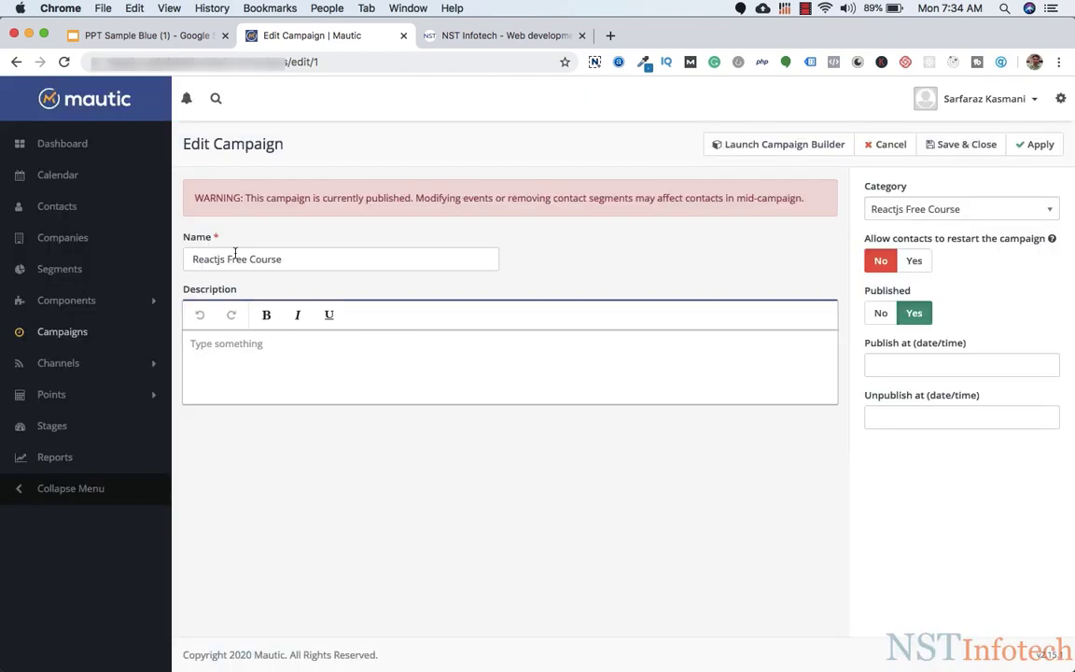
Step: Open the Segments list in Mautic
{"action": "left_click", "coordinate": [73, 271]}
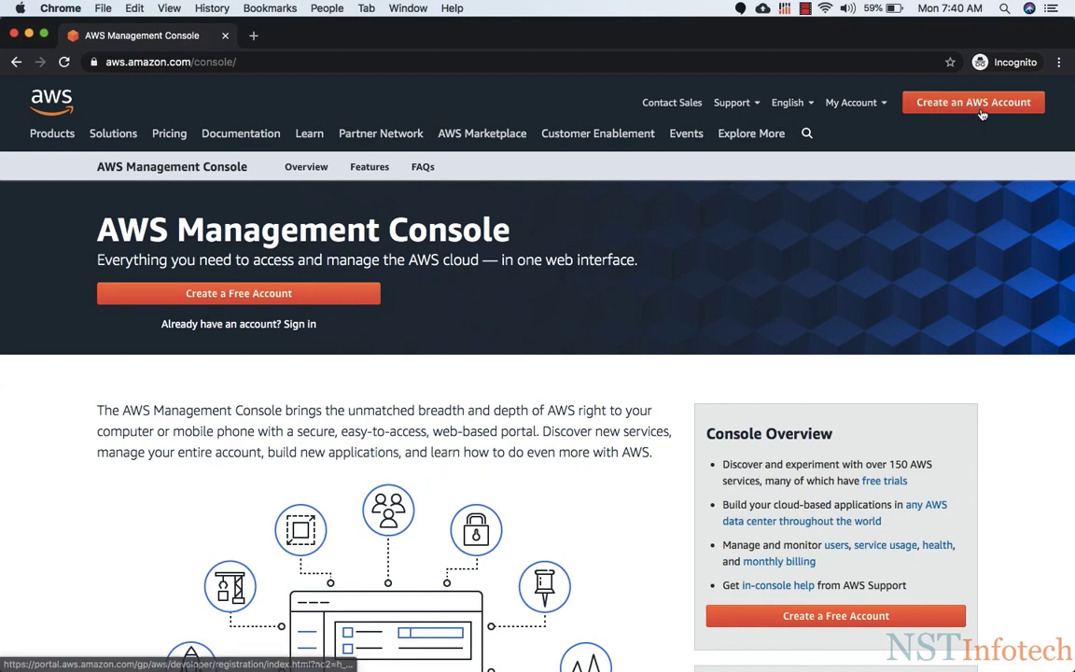
Step: Start creating a free AWS account, then switch to the NST Chrome profile window
{"action": "left_click", "coordinate": [192, 297]}
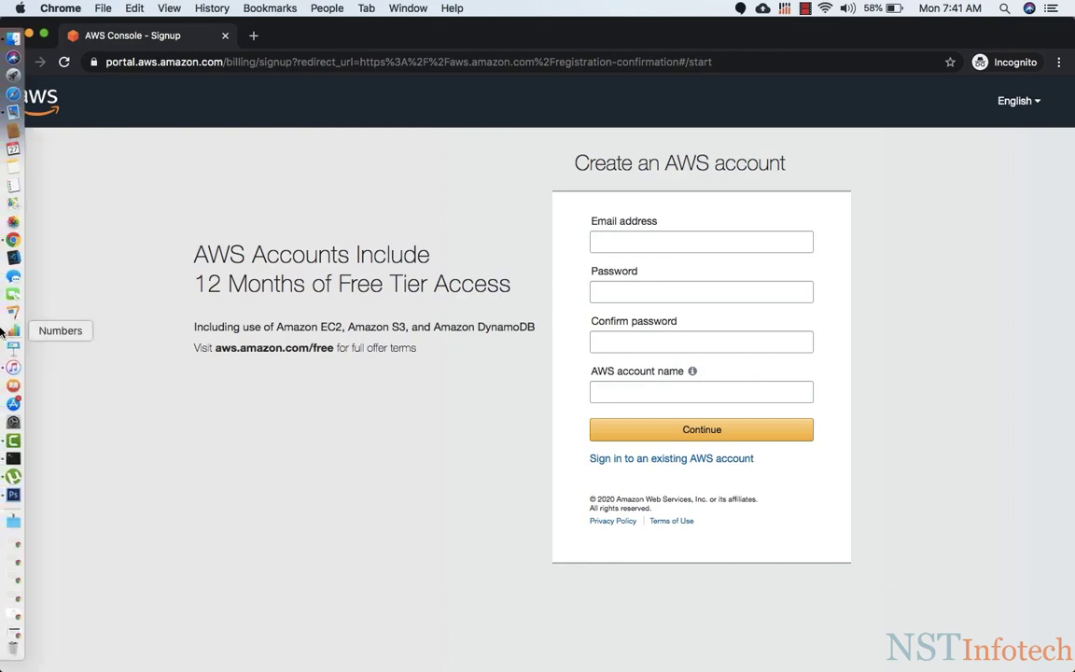
{"action": "left_click", "coordinate": [327, 8]}
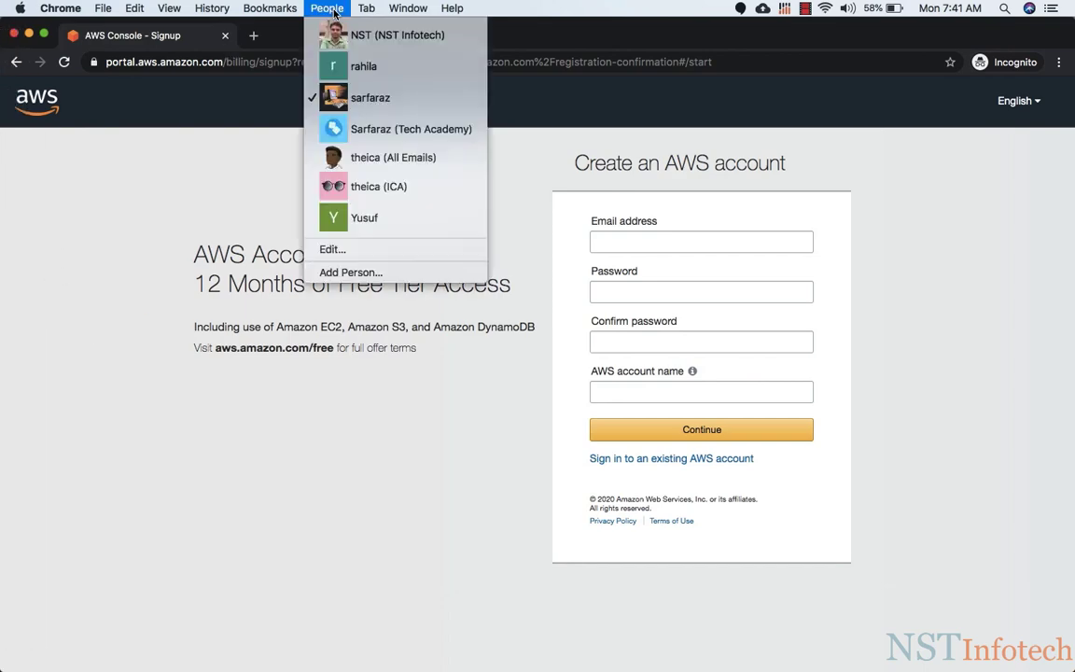
{"action": "left_click", "coordinate": [350, 31]}
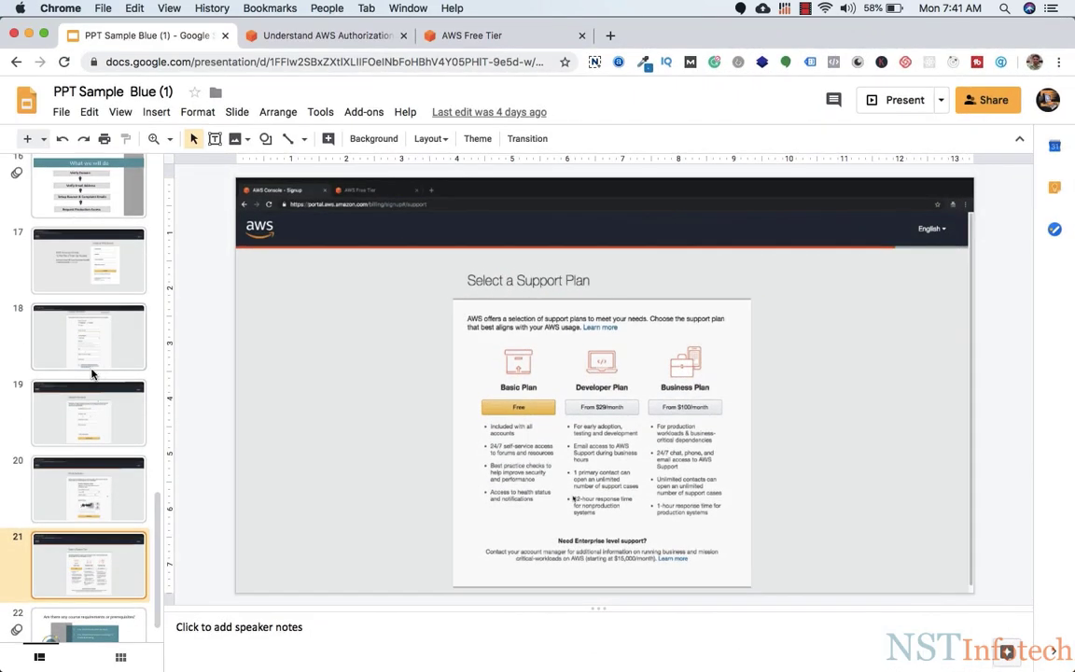
Step: Select slide 17, the AWS sign-up screenshot, and present from it full screen
{"action": "left_click", "coordinate": [76, 249]}
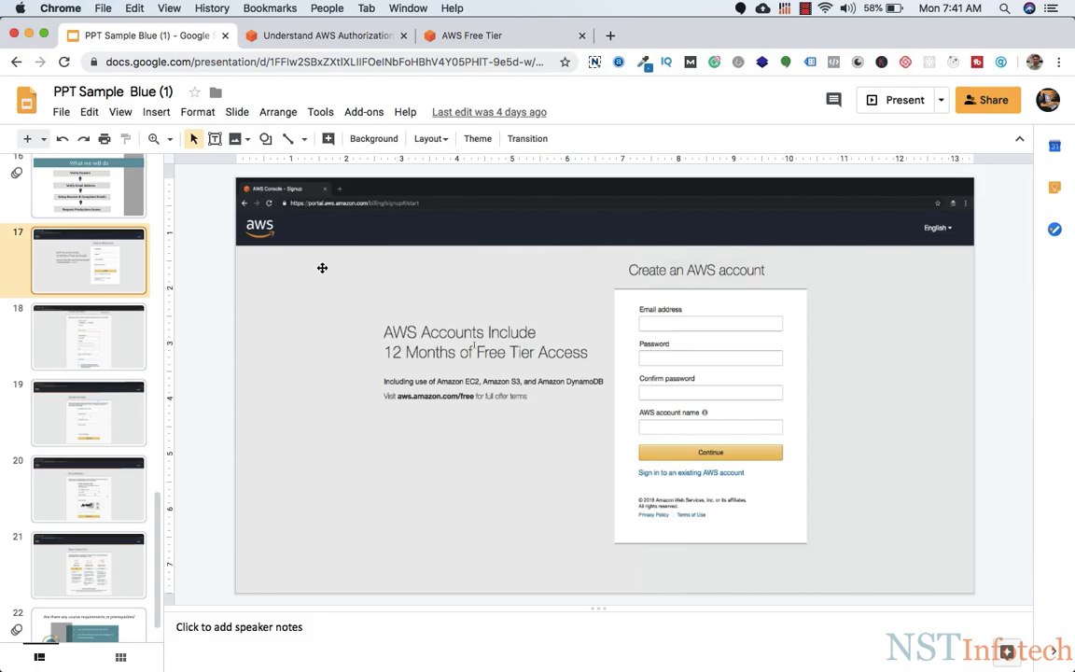
{"action": "left_click", "coordinate": [885, 100]}
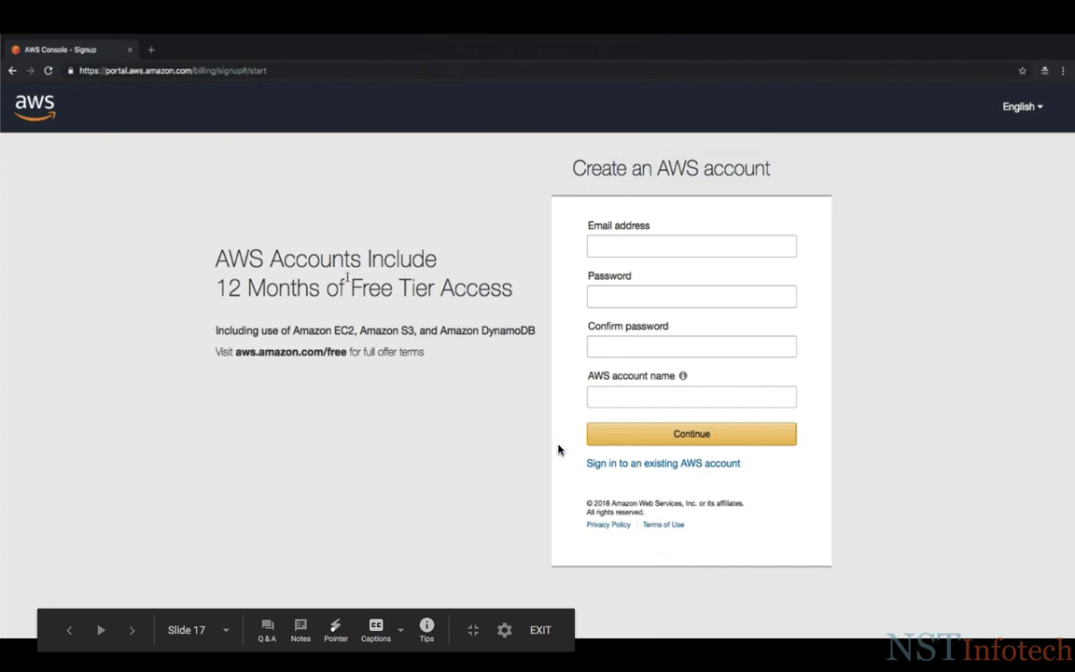
Step: Advance past the Contact Information slide to slide 19, Payment Information
{"action": "key", "text": "Right"}
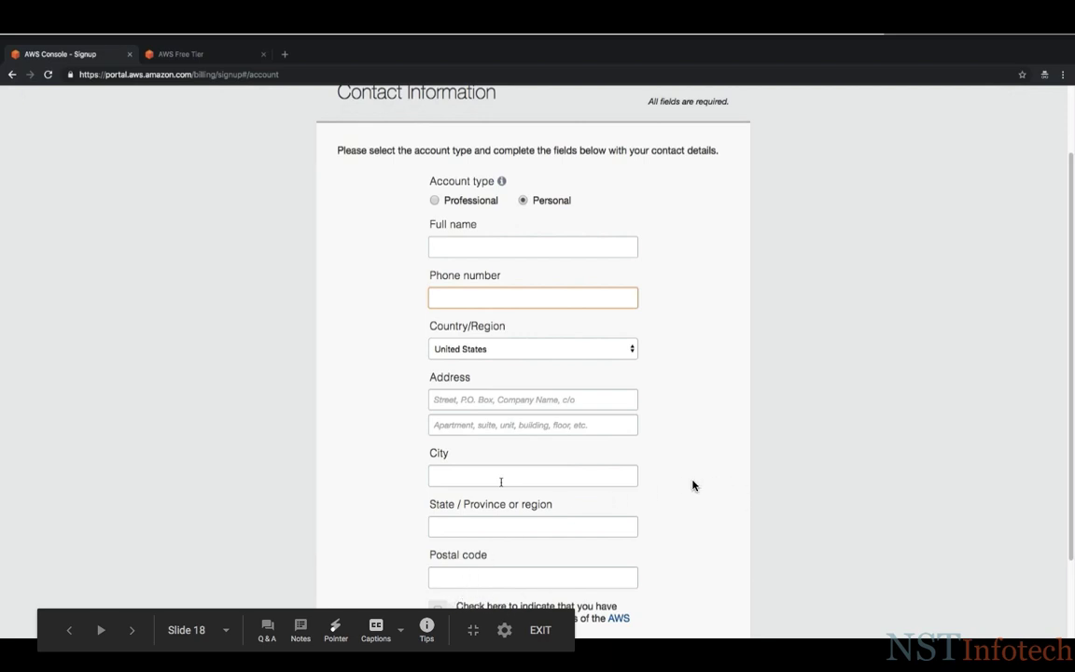
{"action": "key", "text": "Right"}
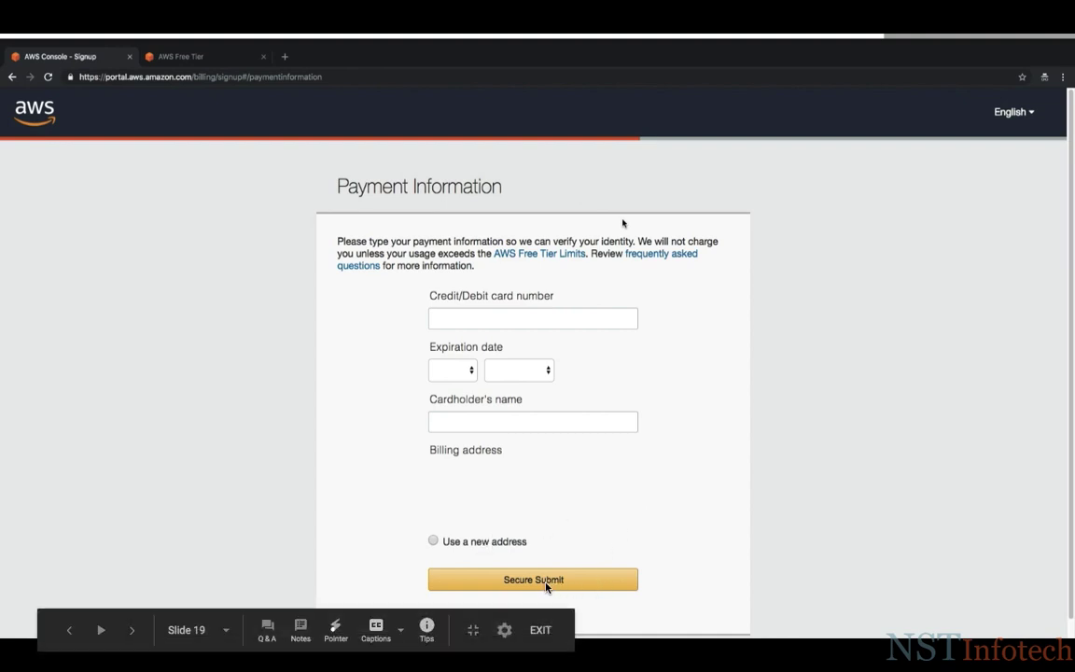
Step: Advance past the Phone Verification slide to slide 21, then exit full-screen mode
{"action": "key", "text": "Right"}
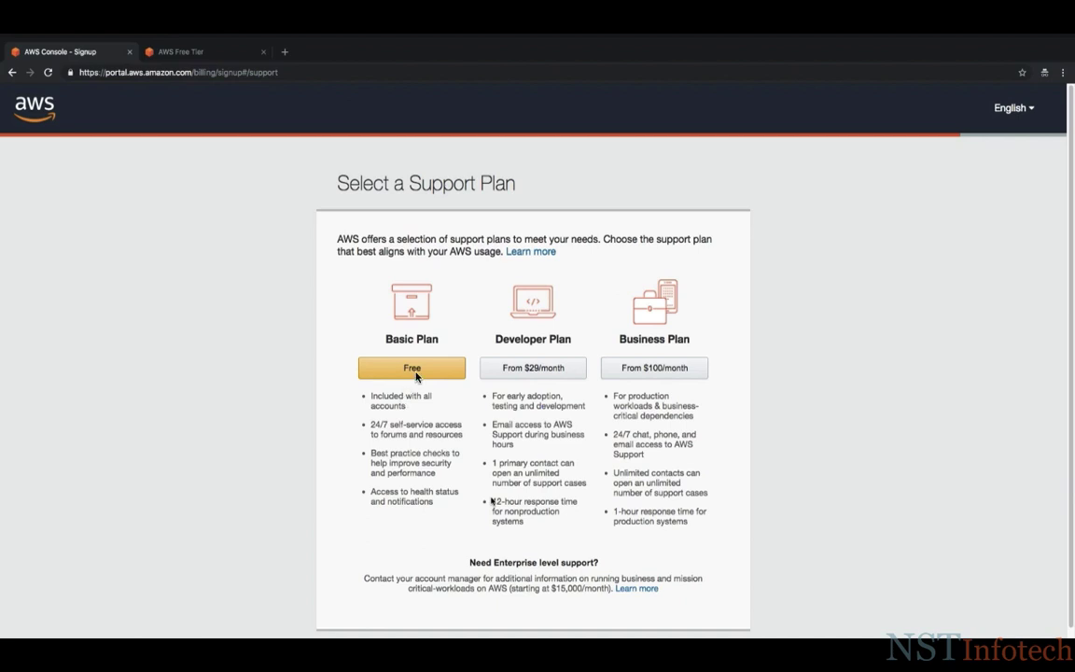
{"action": "key", "text": "Escape"}
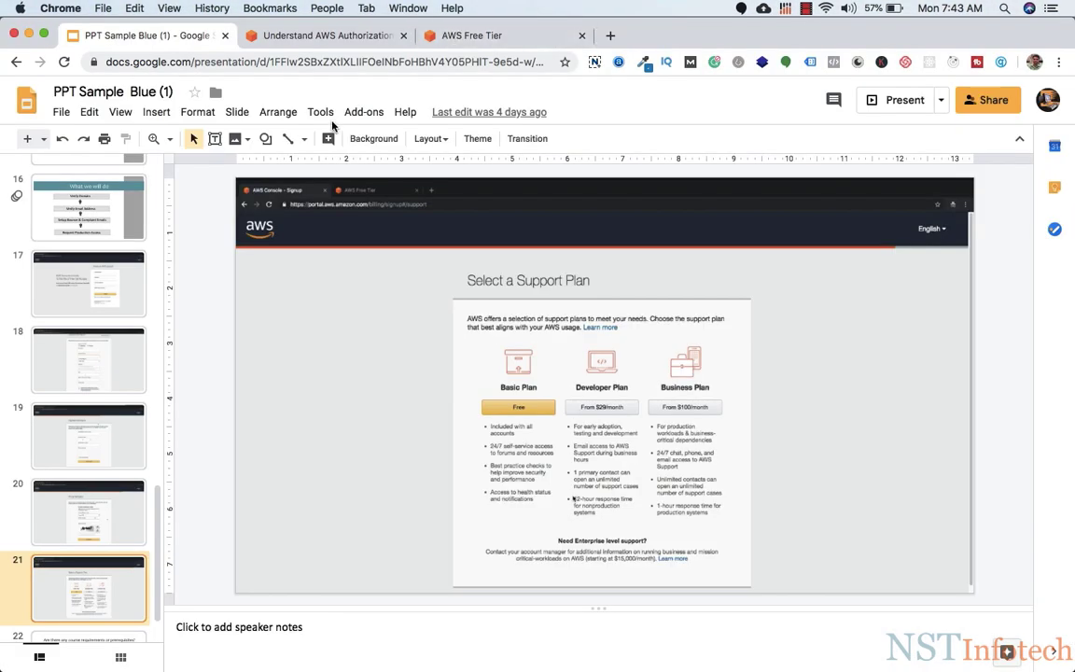
Step: Read the Knowledge Center article on the $1 authorization charge, then show the AWS Free Tier page
{"action": "left_click", "coordinate": [306, 35]}
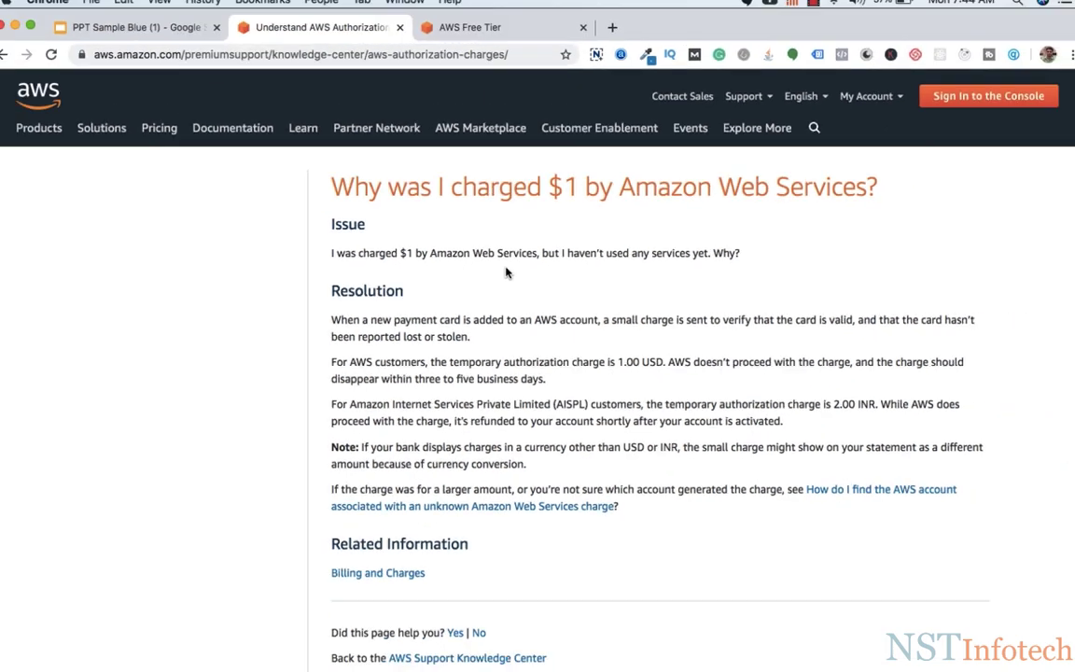
{"action": "left_click", "coordinate": [488, 38]}
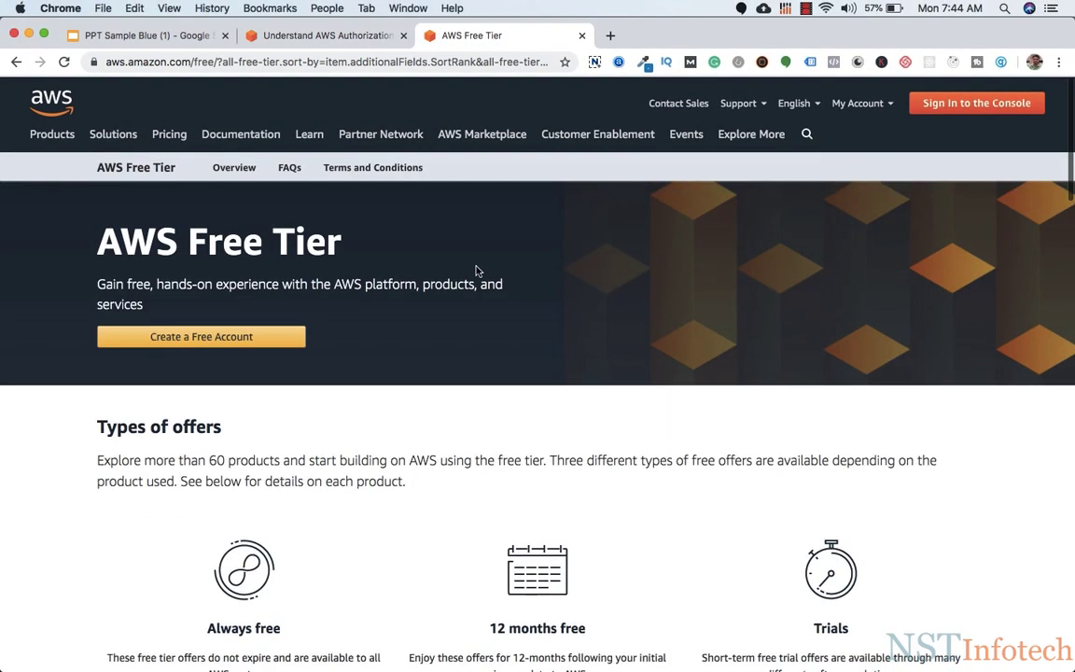
Step: Scroll through the AWS Free Tier product offers and back up to EC2, S3 and RDS
{"action": "scroll", "coordinate": [476, 271], "scroll_direction": "down", "scroll_amount": 10}
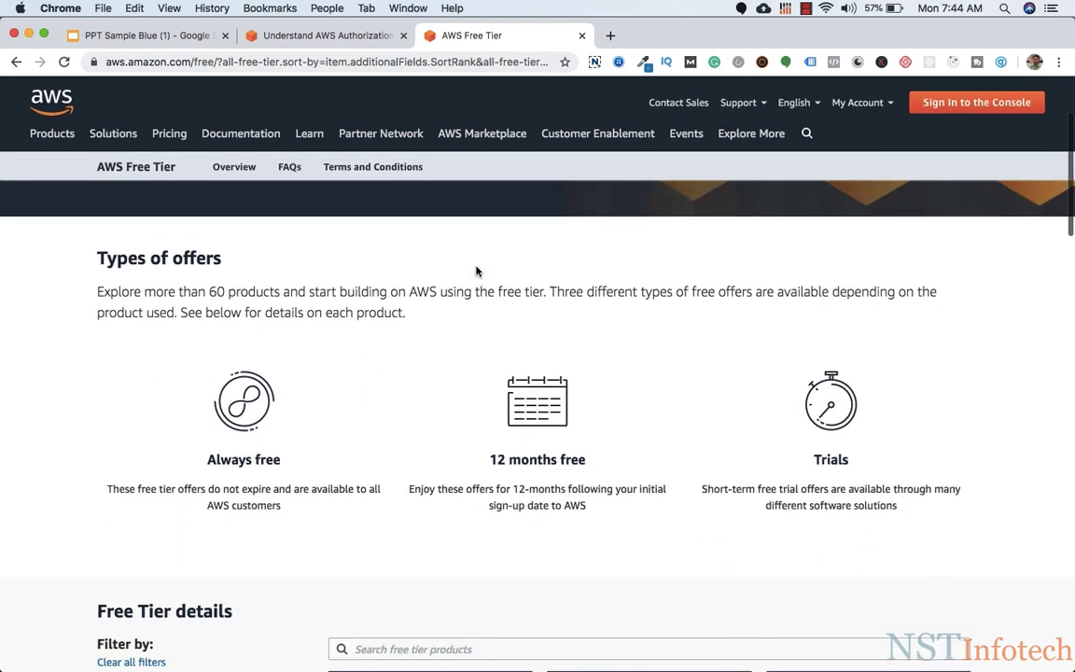
{"action": "scroll", "coordinate": [476, 271], "scroll_direction": "down", "scroll_amount": 5}
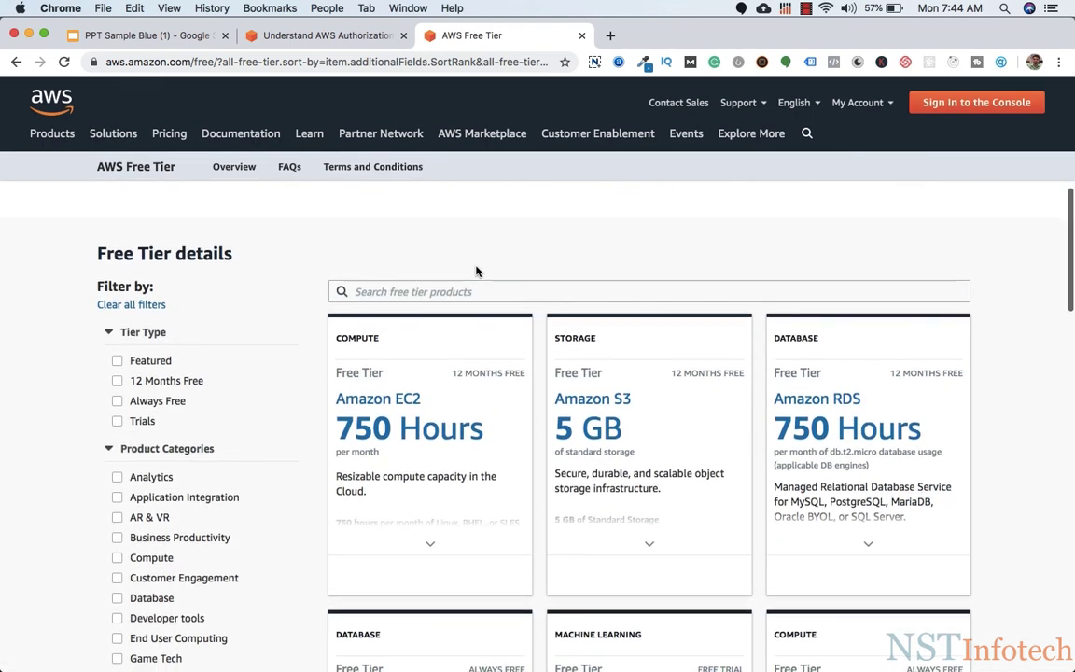
{"action": "scroll", "coordinate": [315, 320], "scroll_direction": "down", "scroll_amount": 1}
{"action": "scroll", "coordinate": [316, 320], "scroll_direction": "up", "scroll_amount": 1}
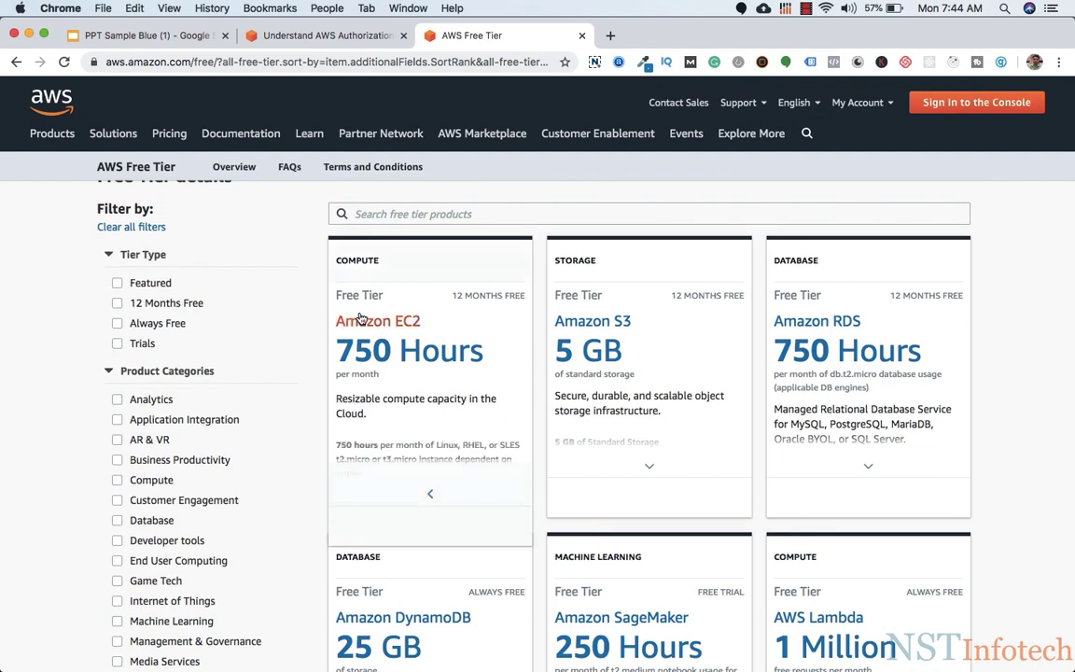
{"action": "mouse_move", "coordinate": [426, 362]}
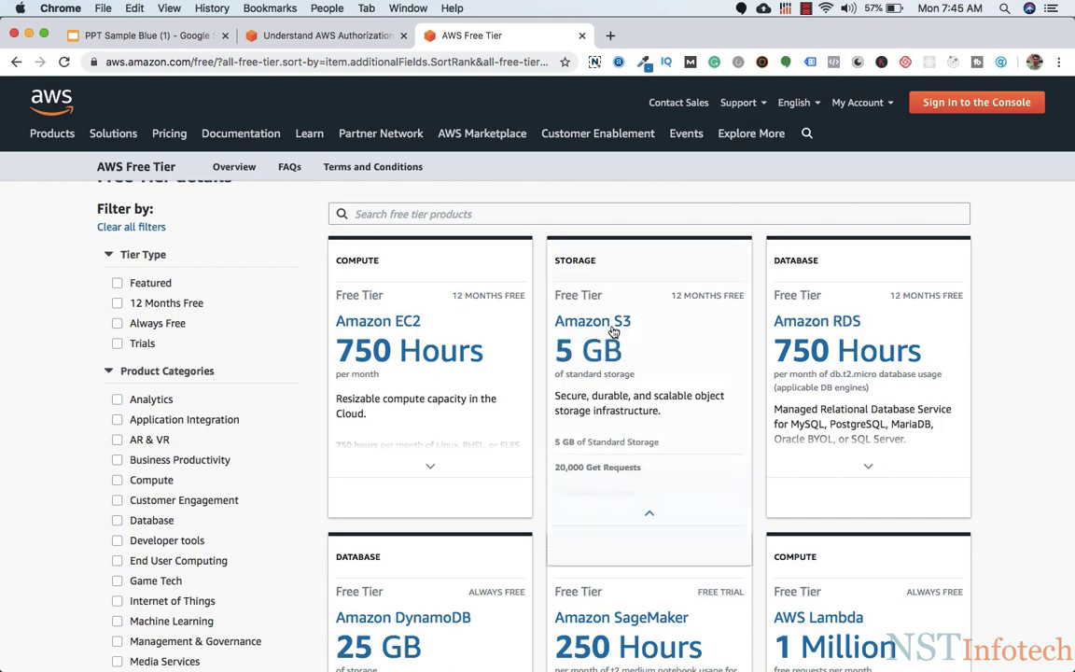
{"action": "mouse_move", "coordinate": [967, 333]}
{"action": "scroll", "coordinate": [967, 334], "scroll_direction": "down", "scroll_amount": 1}
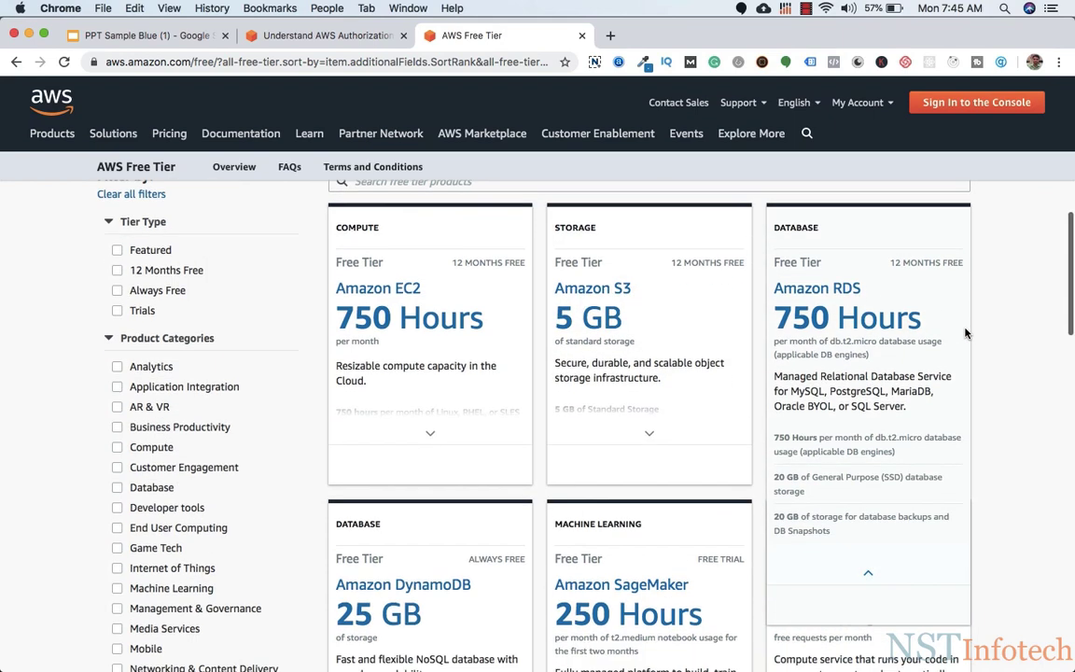
{"action": "scroll", "coordinate": [1005, 330], "scroll_direction": "down", "scroll_amount": 5}
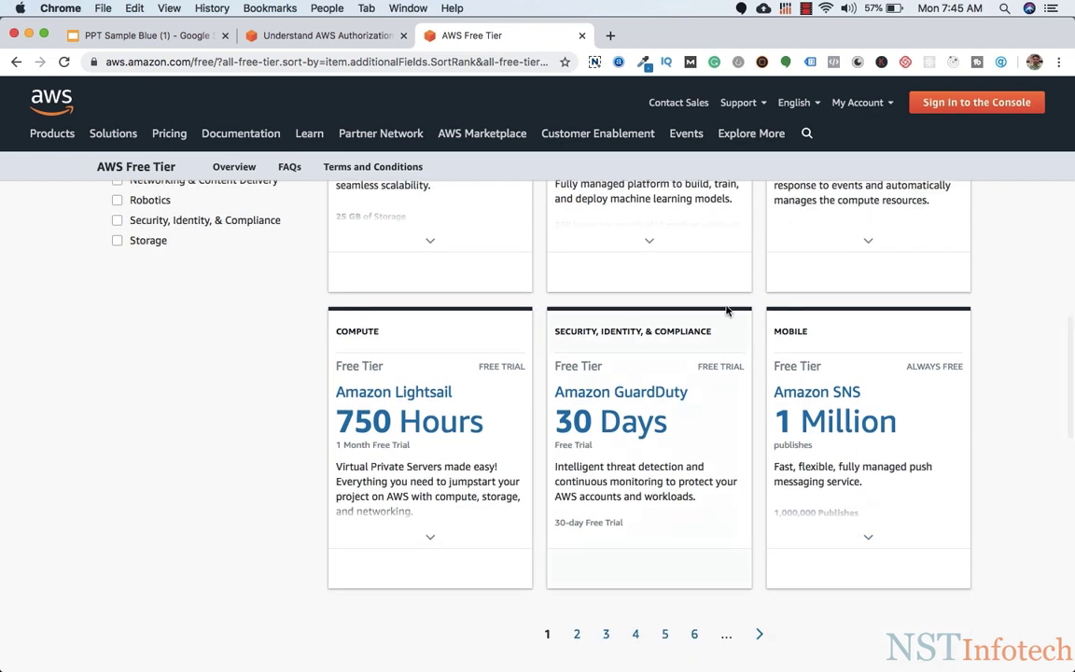
{"action": "scroll", "coordinate": [1003, 434], "scroll_direction": "up", "scroll_amount": 5}
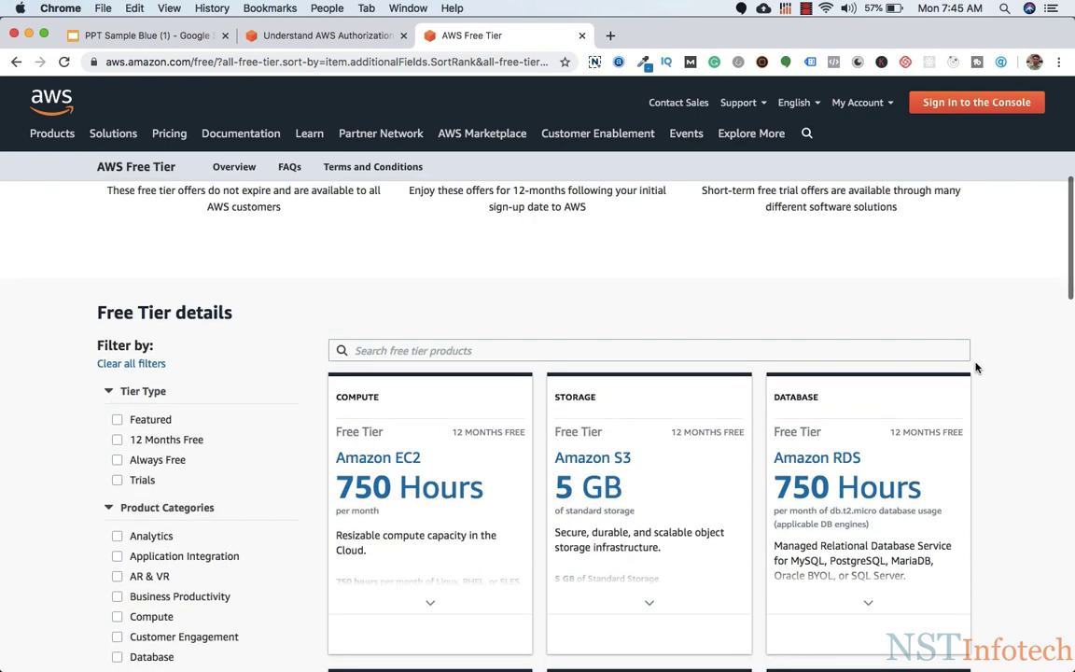
{"action": "scroll", "coordinate": [975, 368], "scroll_direction": "down", "scroll_amount": 1}
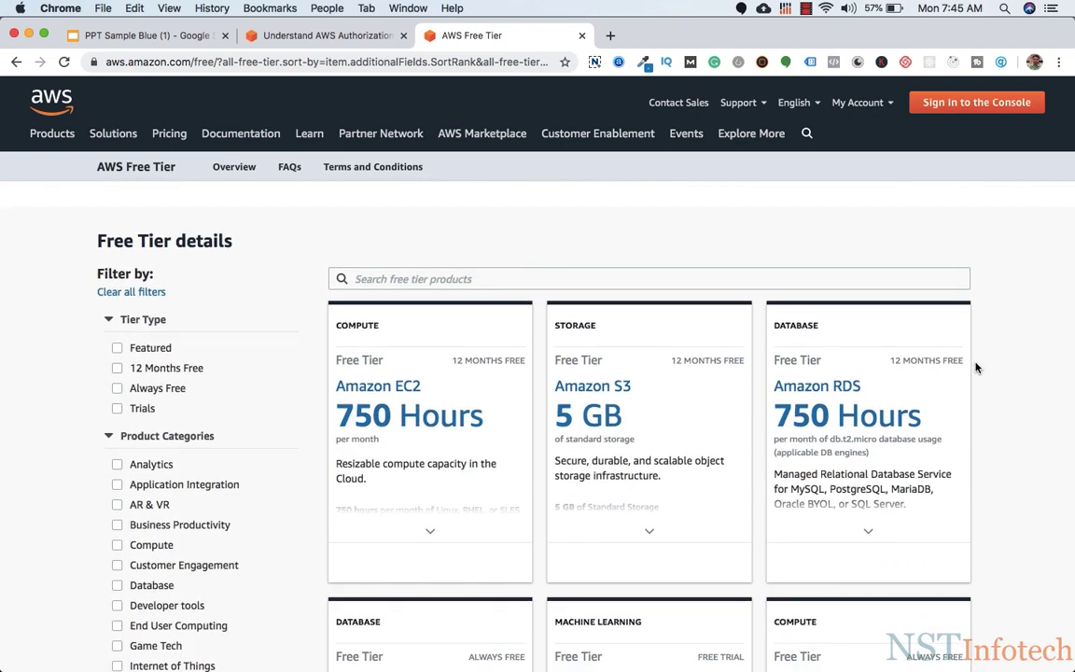
{"action": "scroll", "coordinate": [975, 368], "scroll_direction": "down", "scroll_amount": 1}
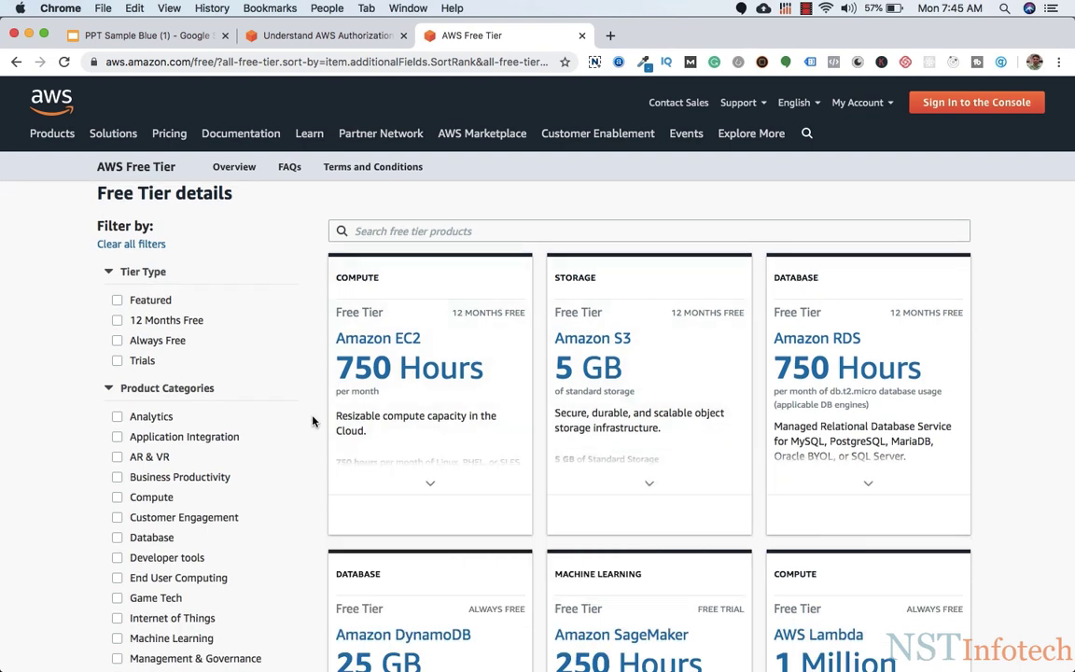
{"action": "scroll", "coordinate": [313, 422], "scroll_direction": "down", "scroll_amount": 1}
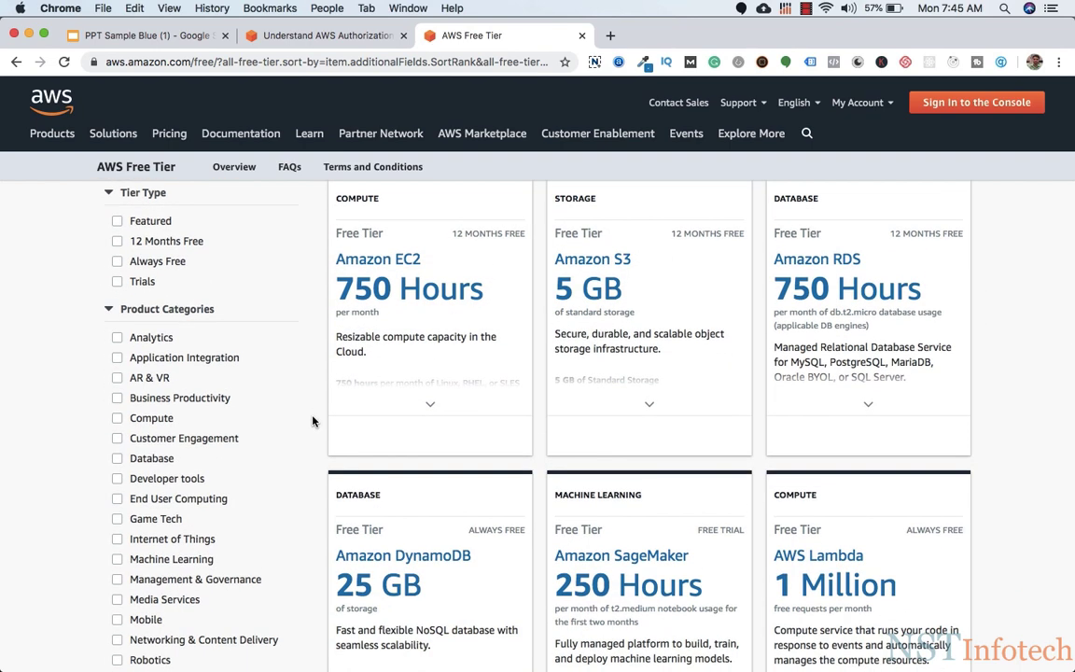
{"action": "scroll", "coordinate": [313, 422], "scroll_direction": "down", "scroll_amount": 4}
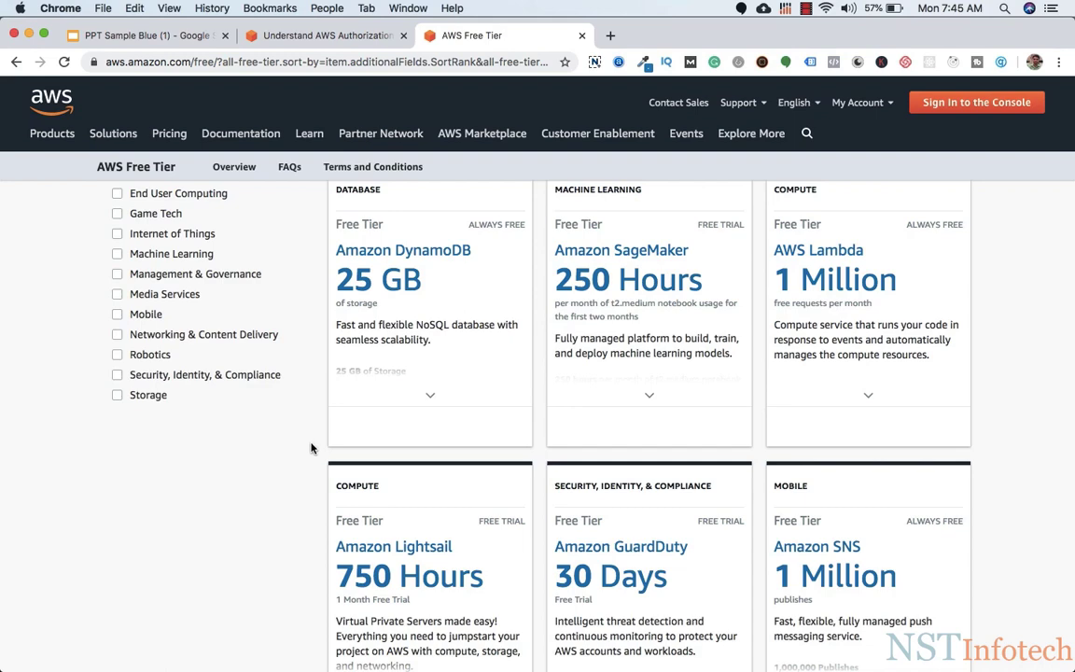
{"action": "scroll", "coordinate": [312, 448], "scroll_direction": "down", "scroll_amount": 1}
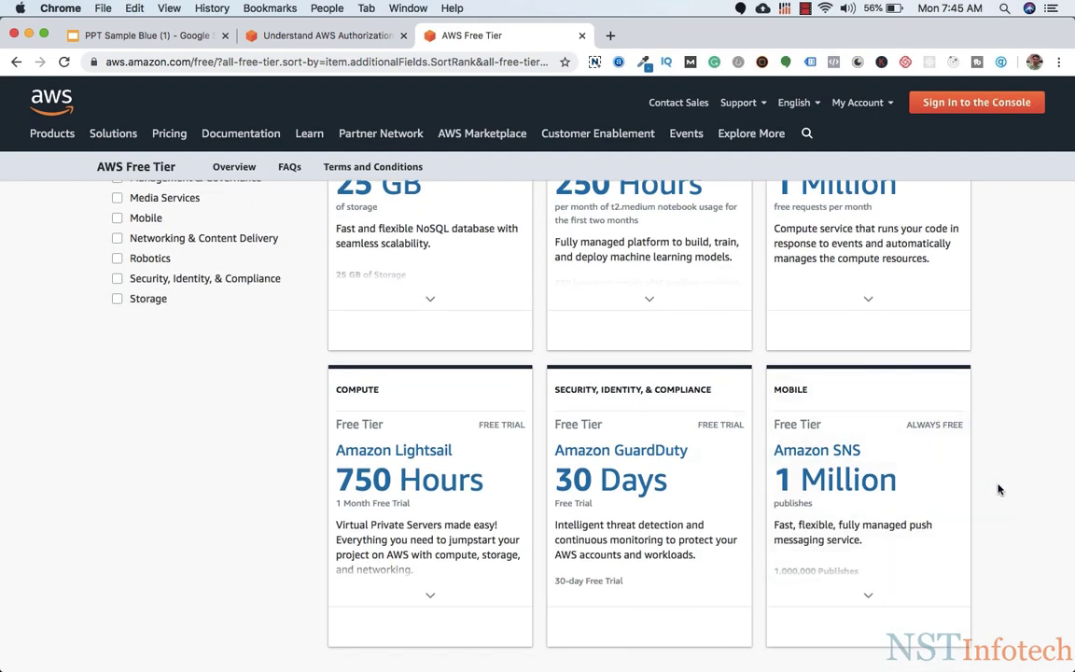
{"action": "scroll", "coordinate": [997, 489], "scroll_direction": "up", "scroll_amount": 6}
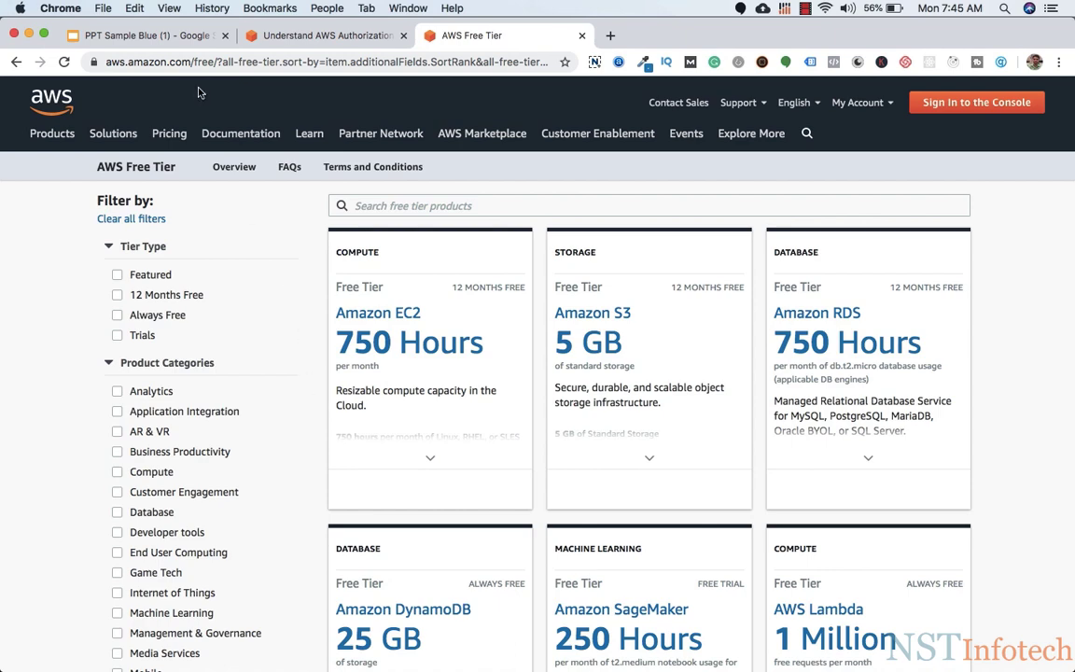
Step: Return to the PPT Sample Blue deck and start presenting from slide 21
{"action": "left_click", "coordinate": [177, 42]}
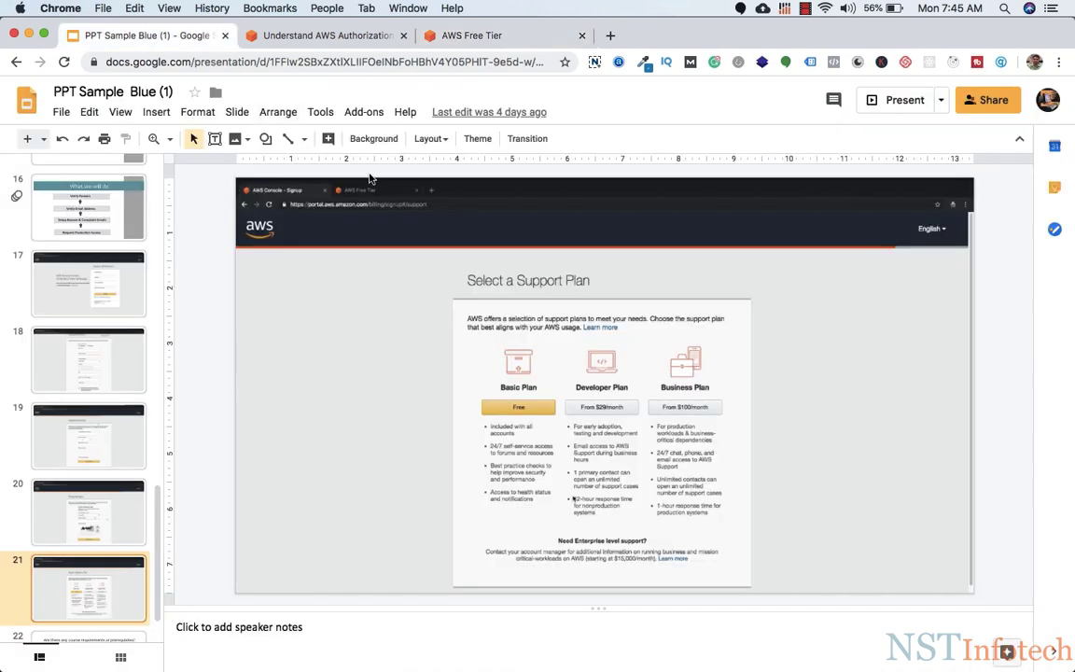
{"action": "left_click", "coordinate": [896, 101]}
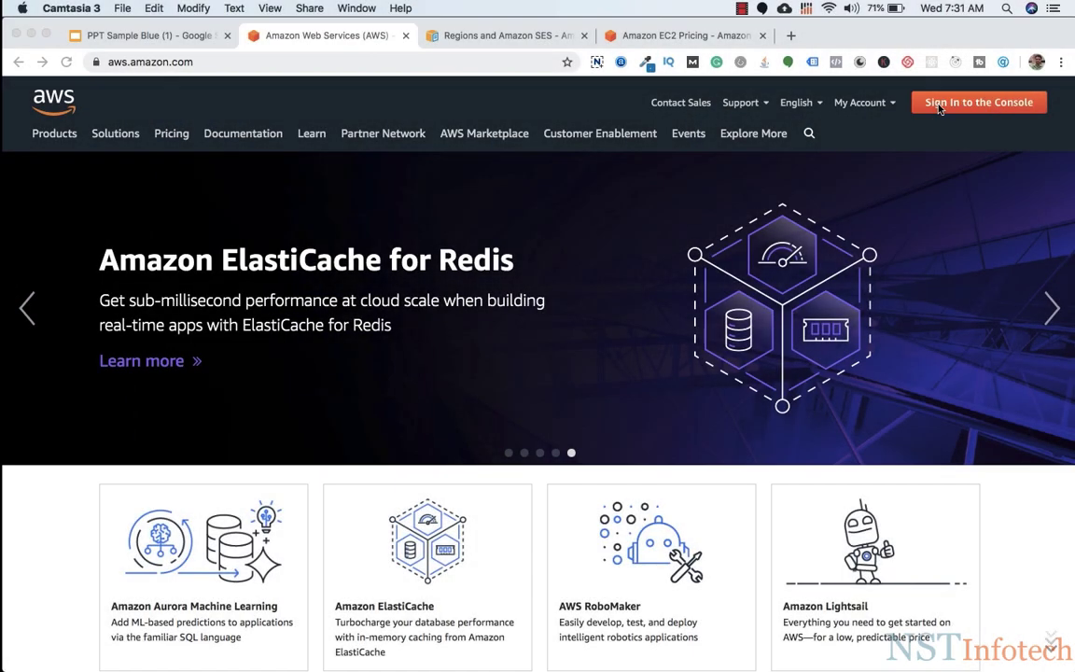
Step: Sign in to the AWS console and go to the EC2 service from the Services menu
{"action": "left_click", "coordinate": [940, 110]}
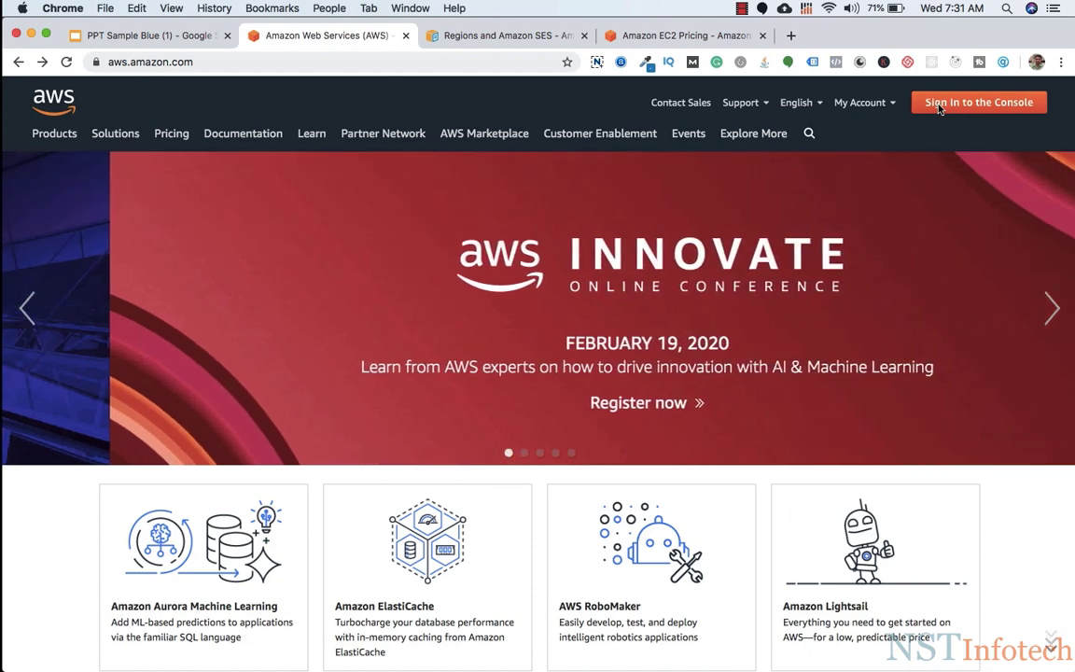
{"action": "left_click", "coordinate": [960, 103]}
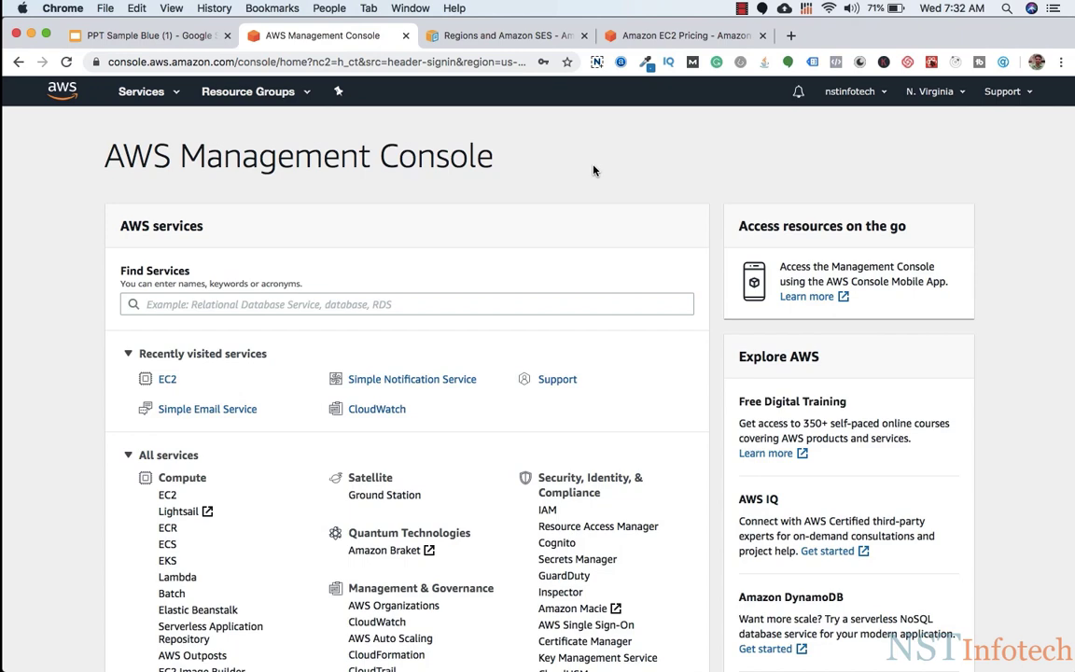
{"action": "left_click", "coordinate": [175, 97]}
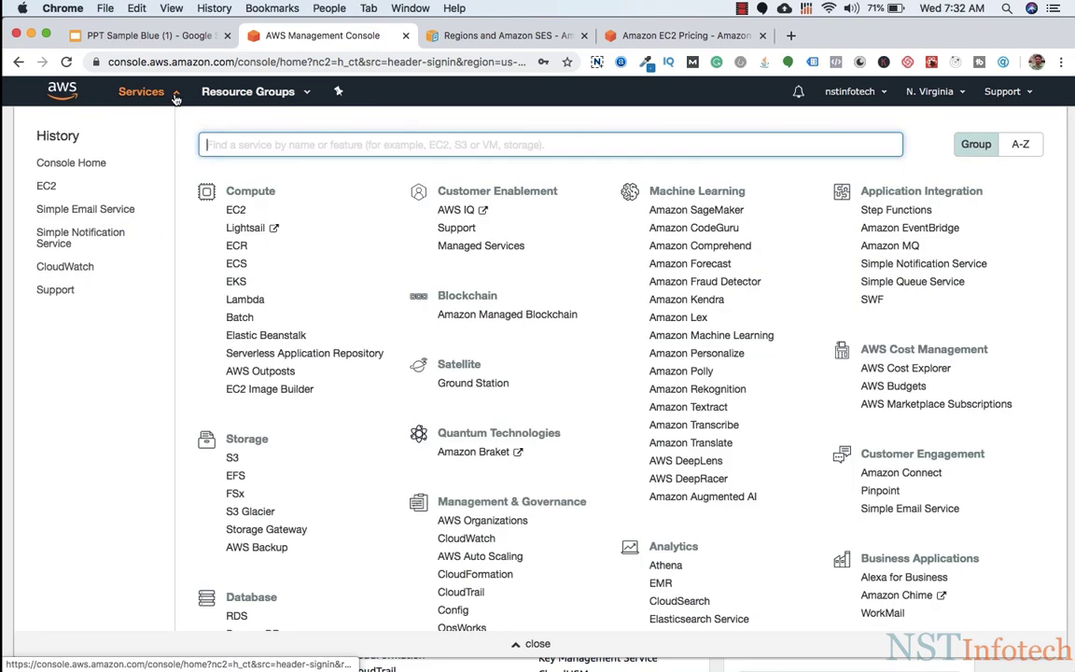
{"action": "left_click", "coordinate": [237, 212]}
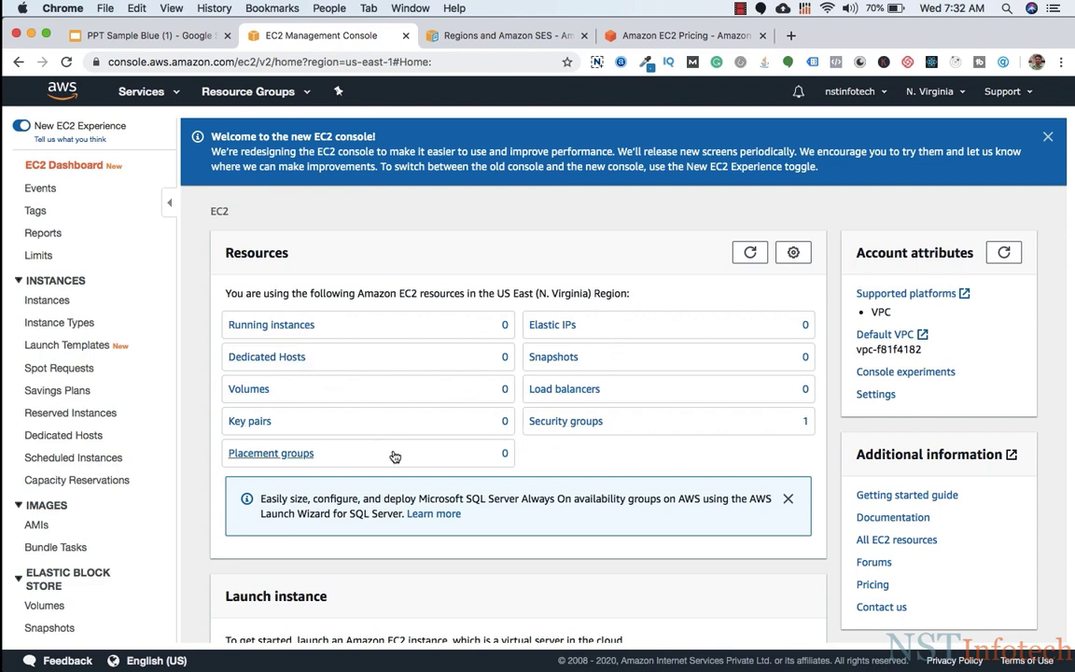
Step: Open the empty owned-AMIs list, then follow the link to AWS Marketplace's AMI catalogue
{"action": "left_click", "coordinate": [36, 527]}
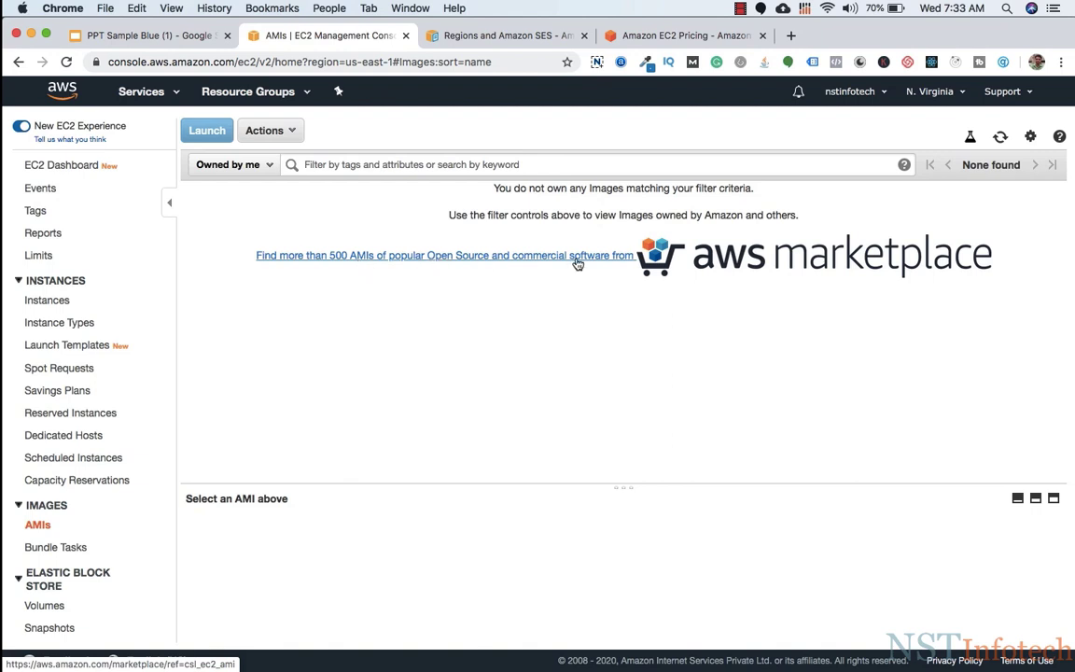
{"action": "left_click", "coordinate": [415, 255]}
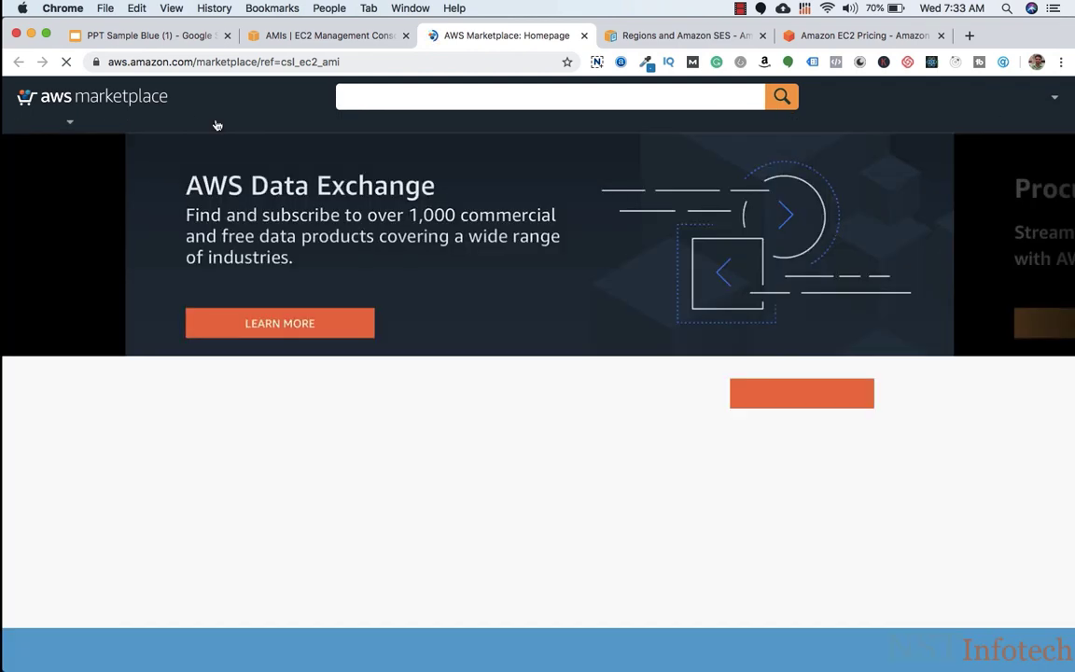
Step: Search AWS Marketplace for 'mautic' and open the Mautic Certified by Bitnami listing
{"action": "left_click", "coordinate": [396, 95]}
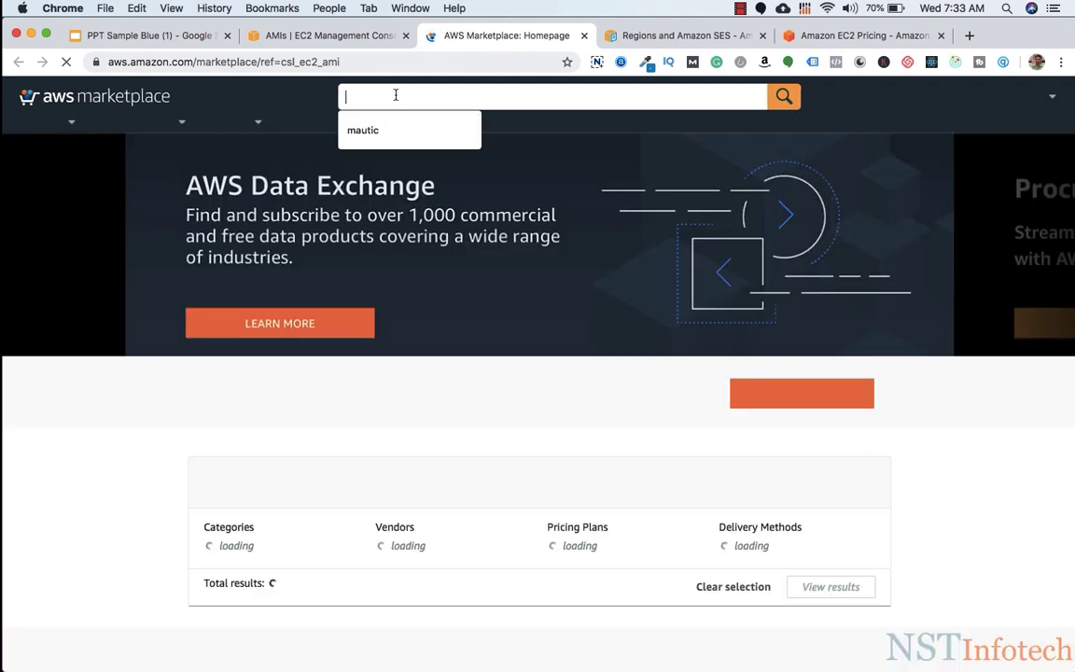
{"action": "type", "text": "mau"}
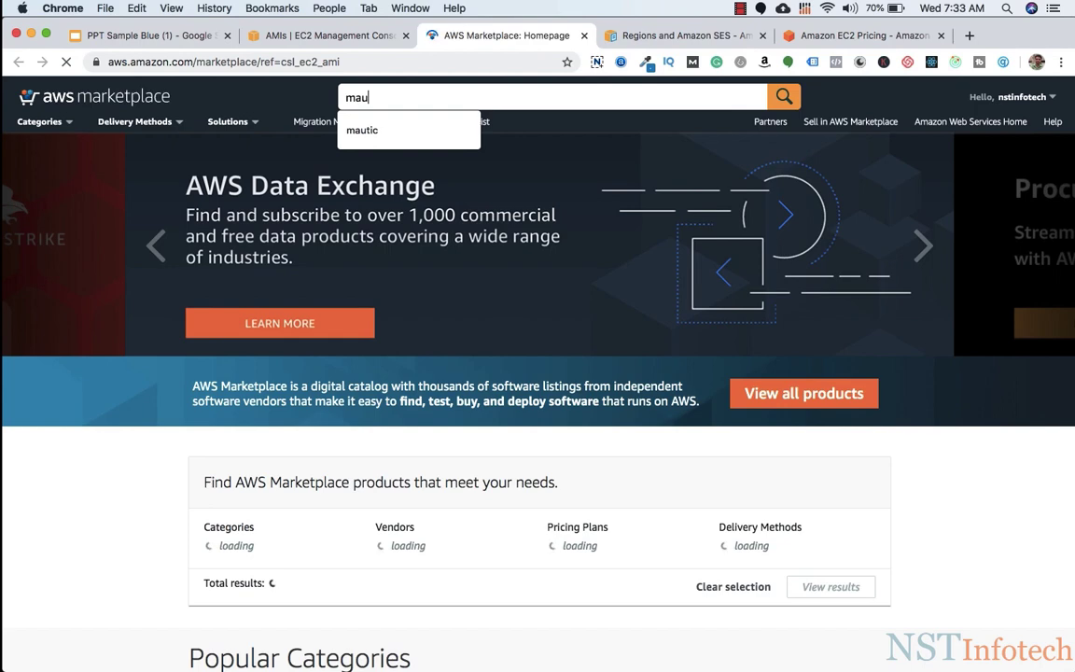
{"action": "type", "text": "tic"}
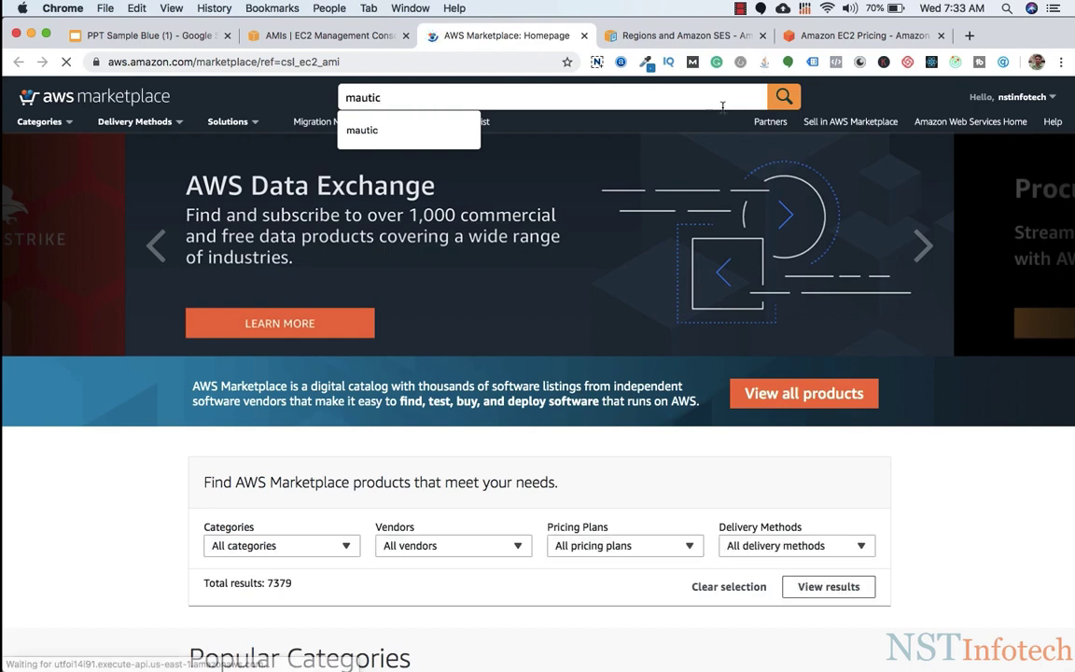
{"action": "left_click", "coordinate": [780, 100]}
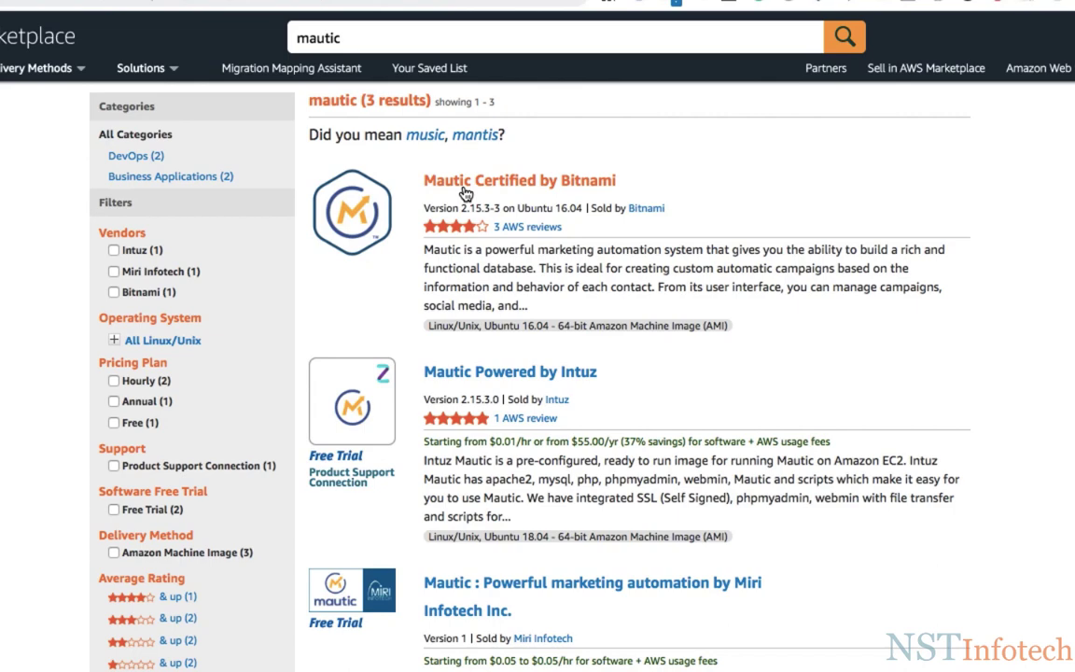
{"action": "left_click", "coordinate": [462, 189]}
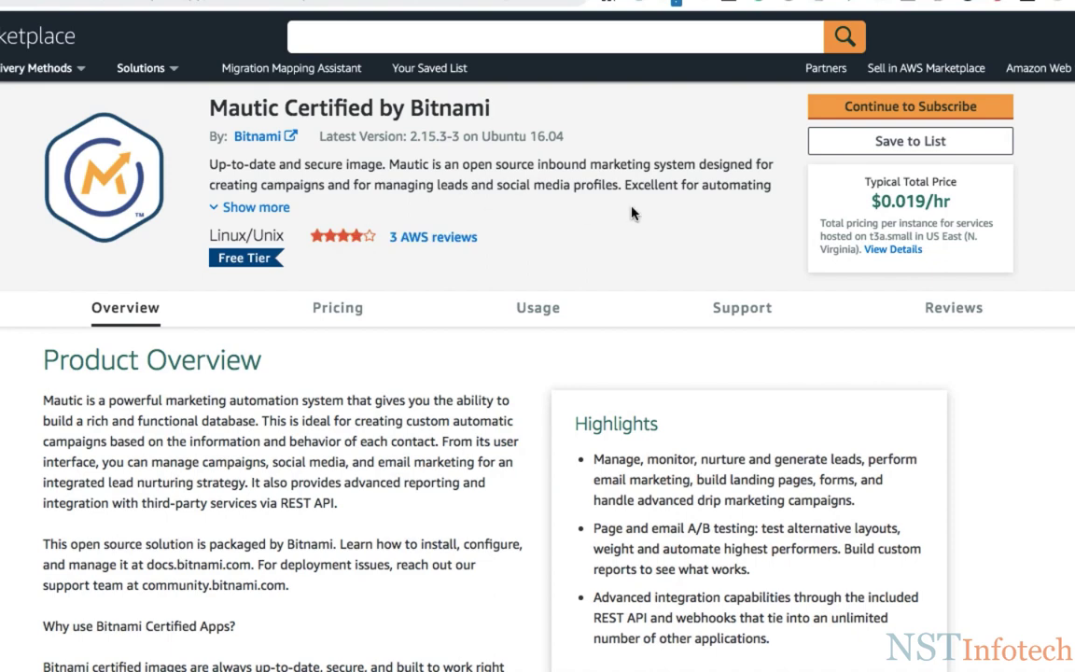
Step: Subscribe to Mautic Certified by Bitnami and continue to its Configure page (64-bit, US East)
{"action": "left_click", "coordinate": [859, 114]}
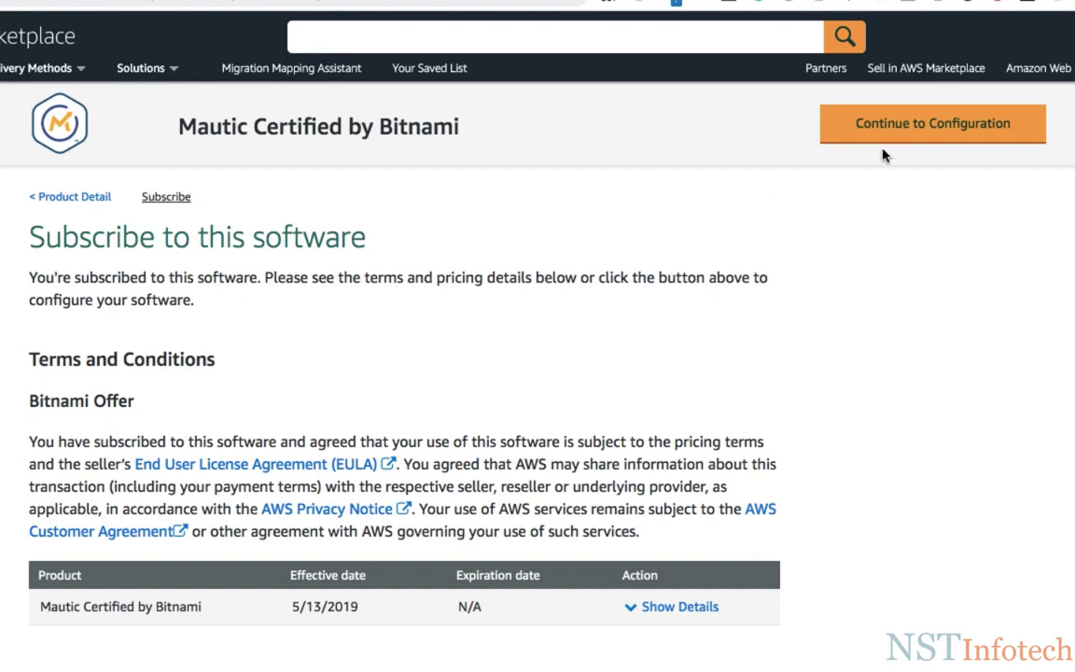
{"action": "left_click", "coordinate": [887, 129]}
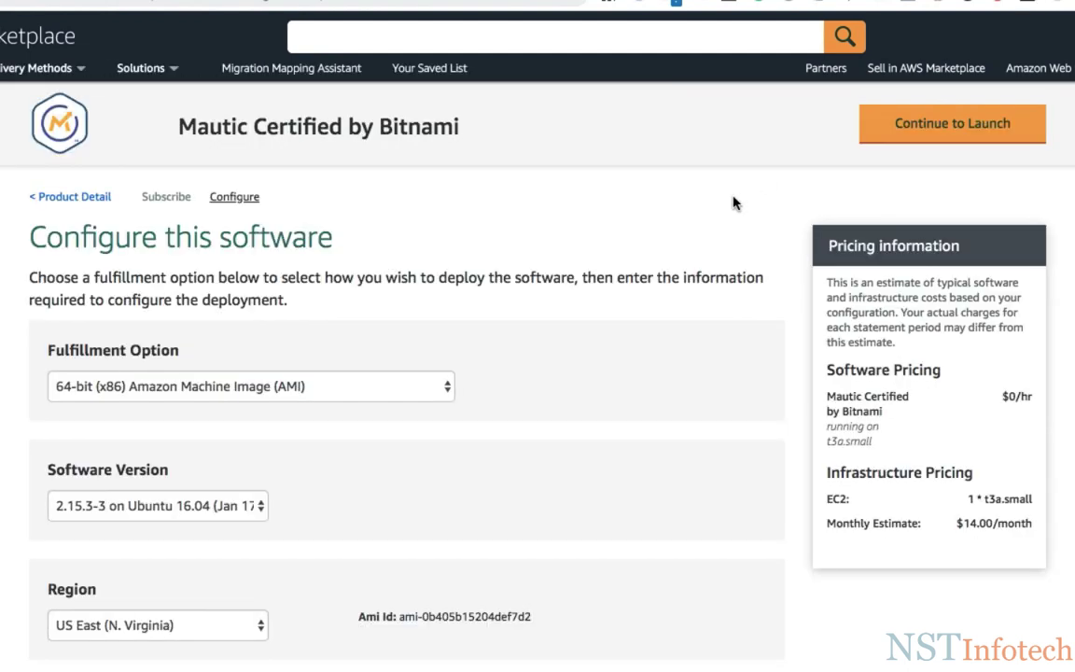
{"action": "scroll", "coordinate": [613, 245], "scroll_direction": "down", "scroll_amount": 1}
{"action": "scroll", "coordinate": [613, 244], "scroll_direction": "down", "scroll_amount": 2}
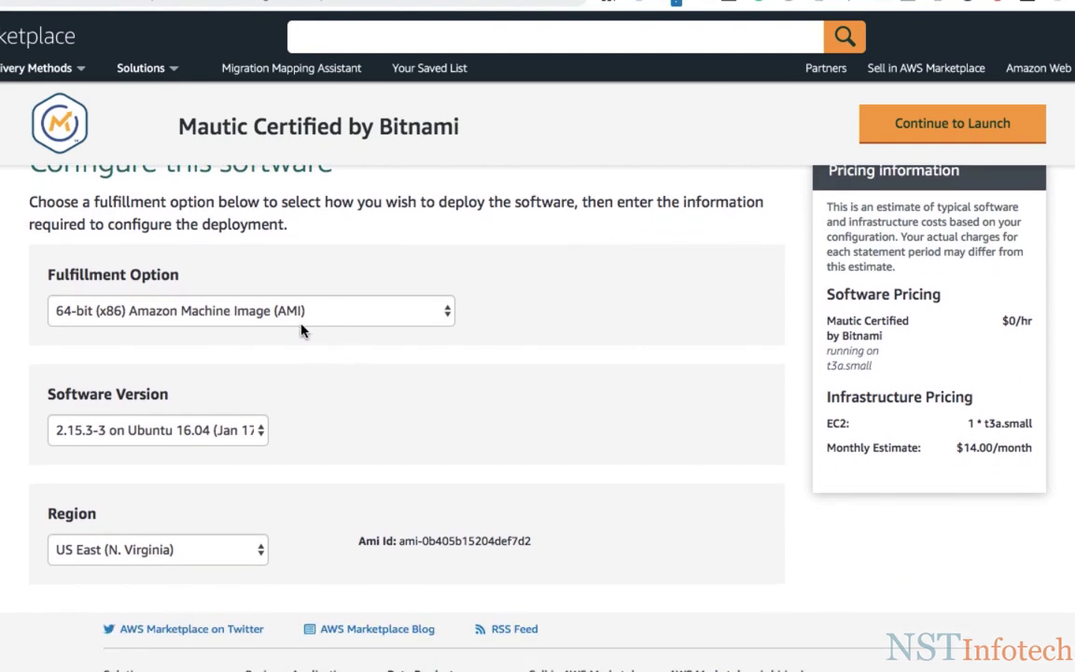
{"action": "scroll", "coordinate": [207, 445], "scroll_direction": "down", "scroll_amount": 2}
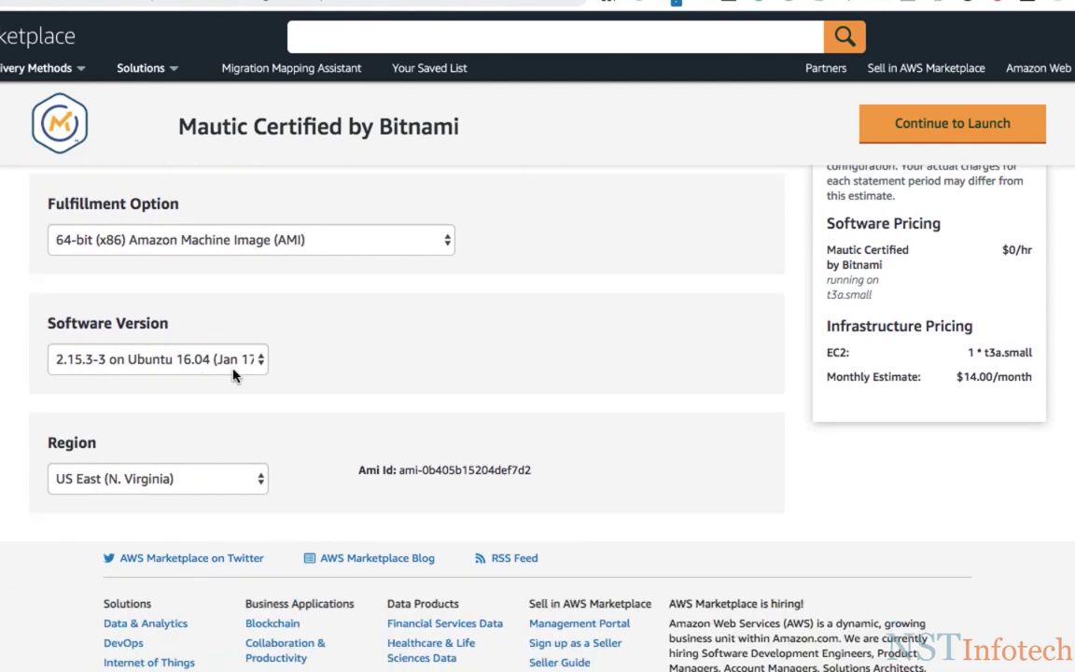
{"action": "scroll", "coordinate": [234, 374], "scroll_direction": "down", "scroll_amount": 1}
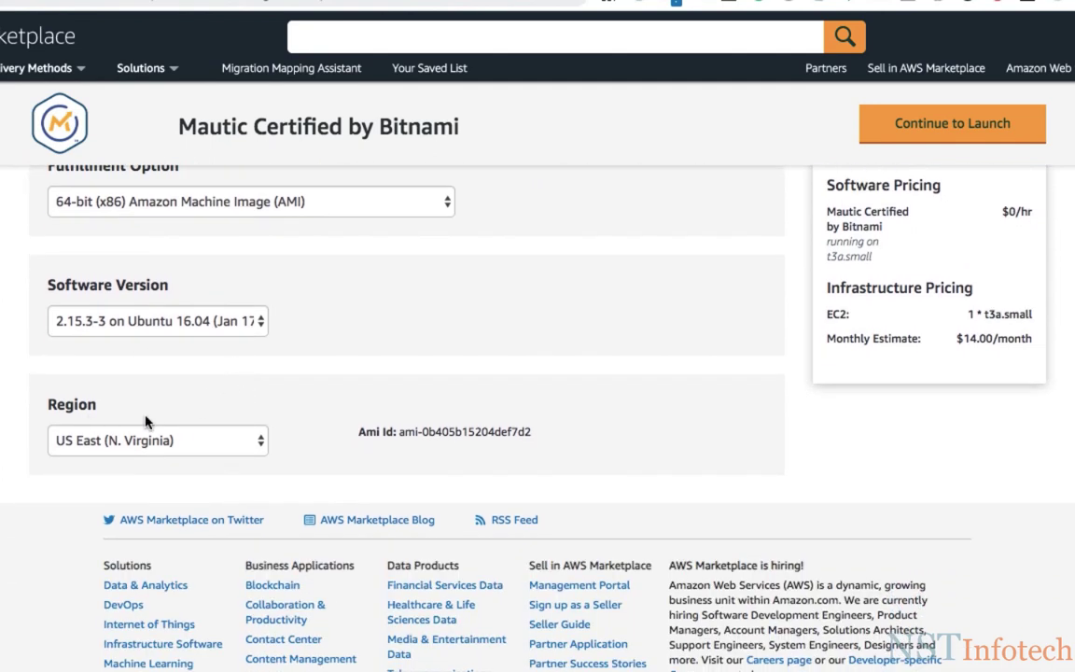
{"action": "left_click", "coordinate": [192, 440]}
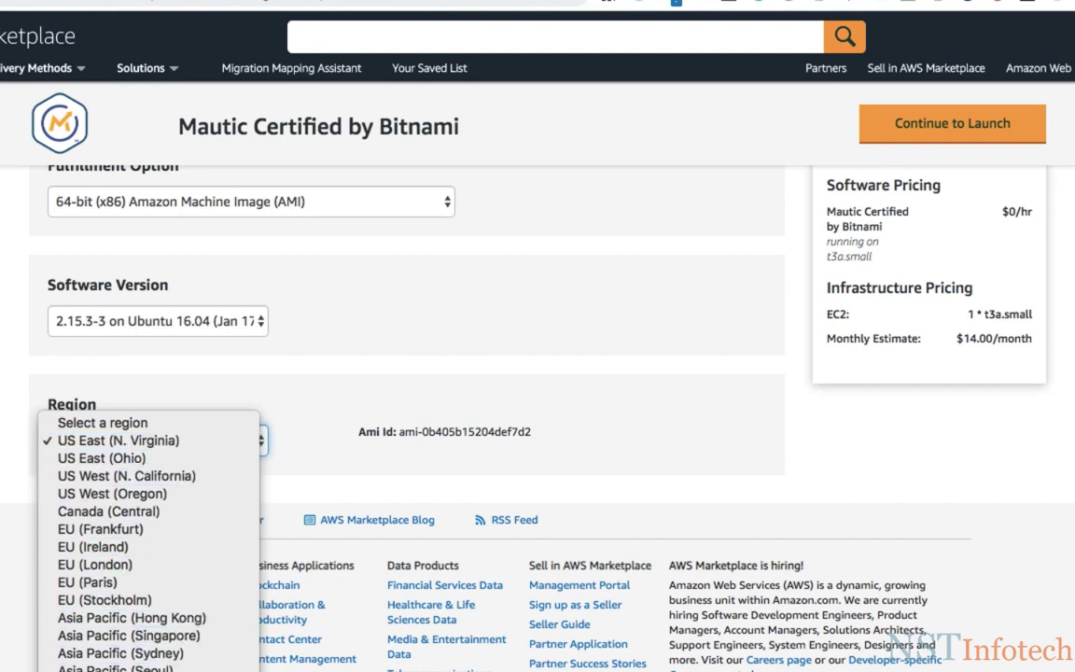
{"action": "left_click", "coordinate": [143, 447]}
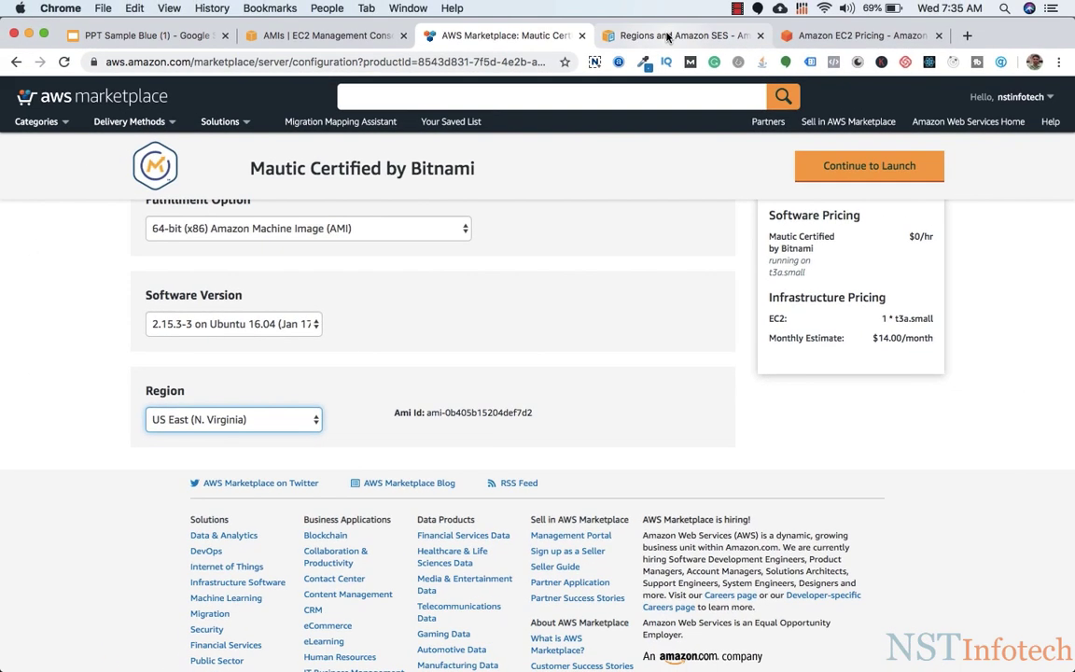
{"action": "left_click", "coordinate": [668, 38]}
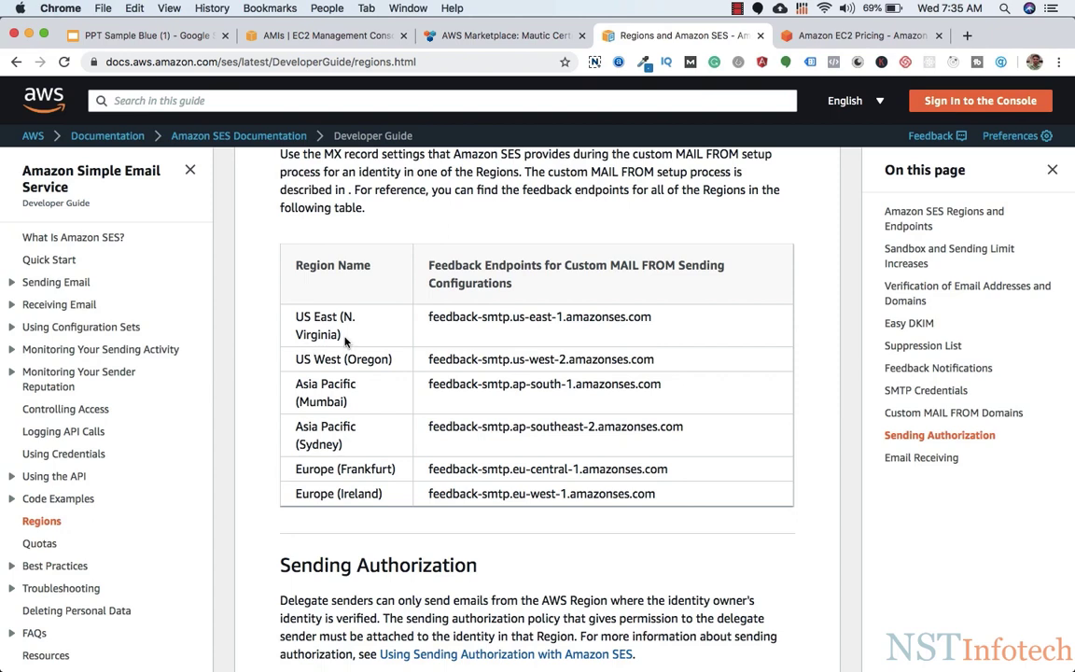
{"action": "left_click", "coordinate": [507, 36]}
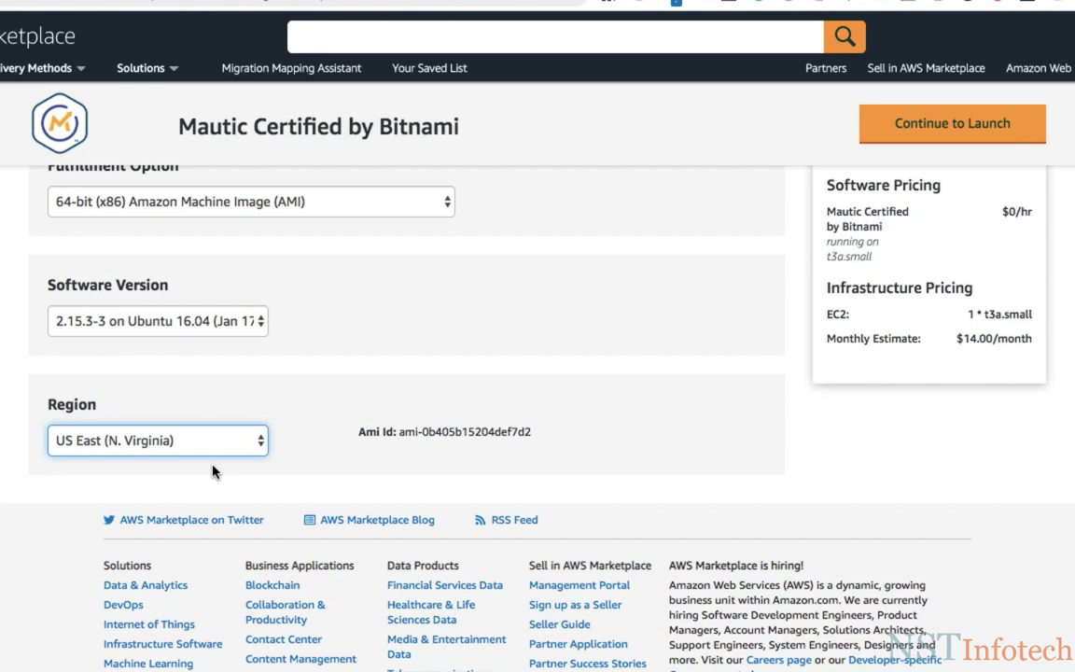
Step: On the Launch page, change the Mautic launch action to 'Launch through EC2'
{"action": "left_click", "coordinate": [928, 134]}
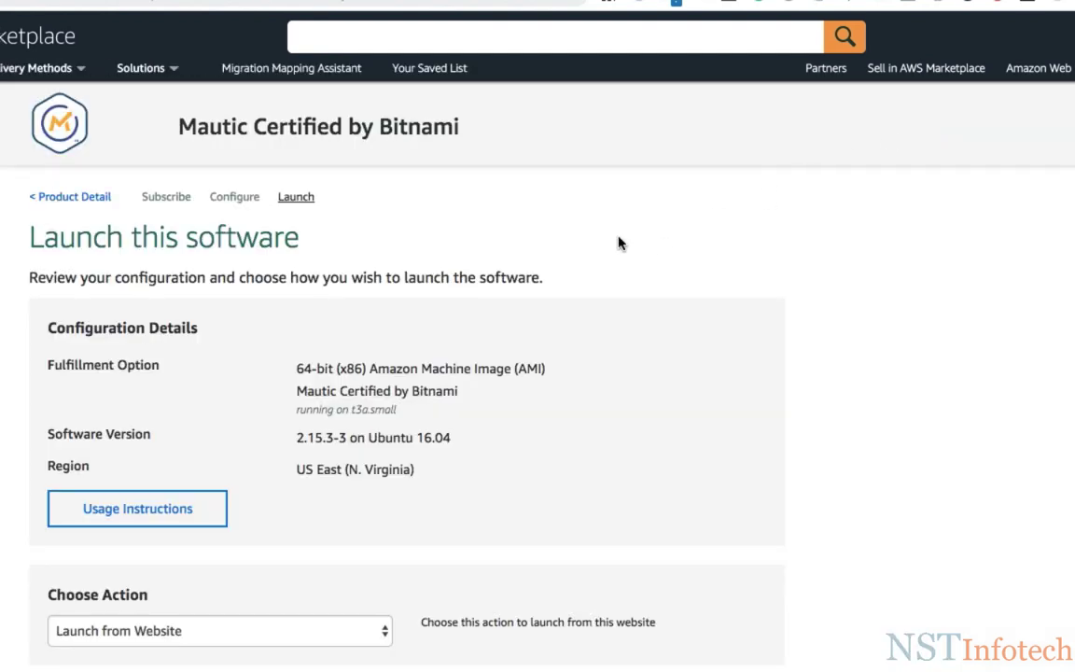
{"action": "scroll", "coordinate": [618, 243], "scroll_direction": "down", "scroll_amount": 5}
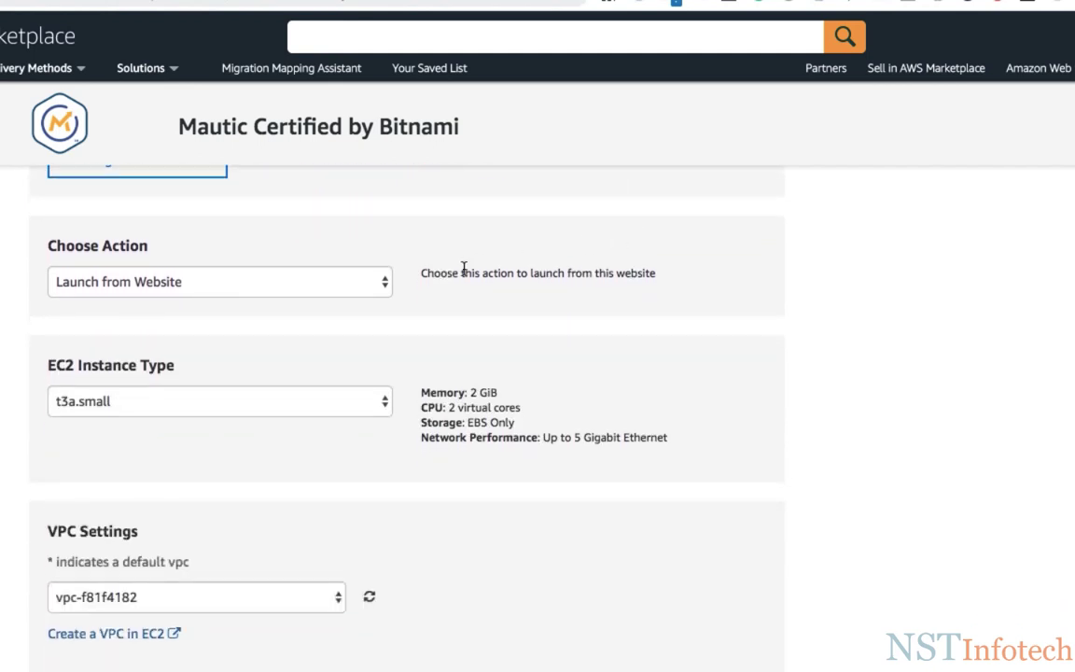
{"action": "left_click", "coordinate": [191, 280]}
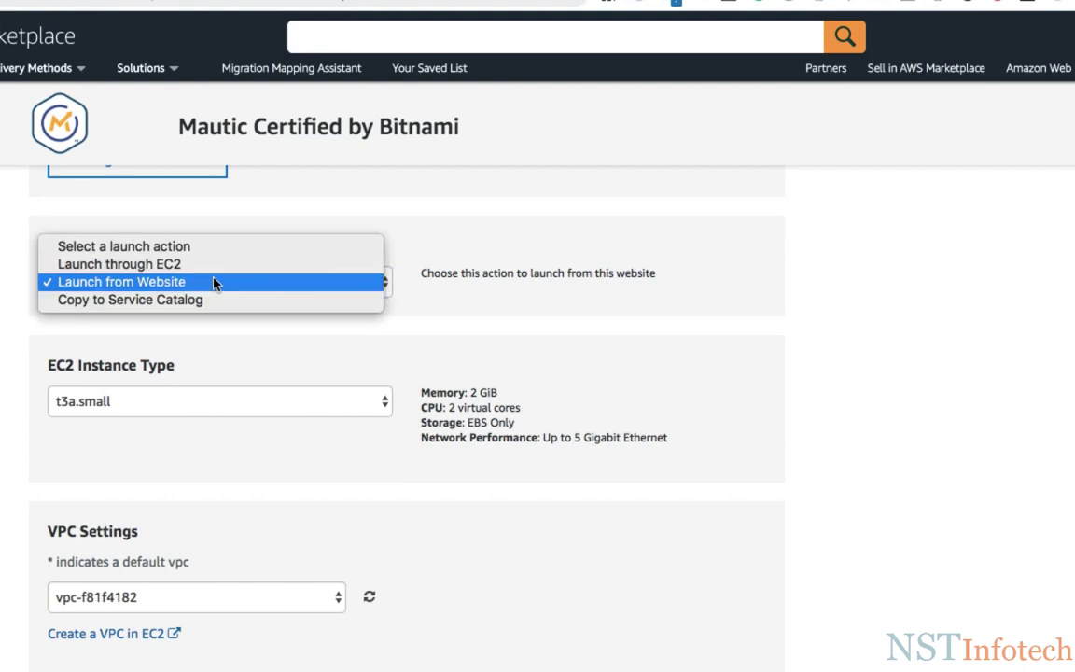
{"action": "left_click", "coordinate": [142, 265]}
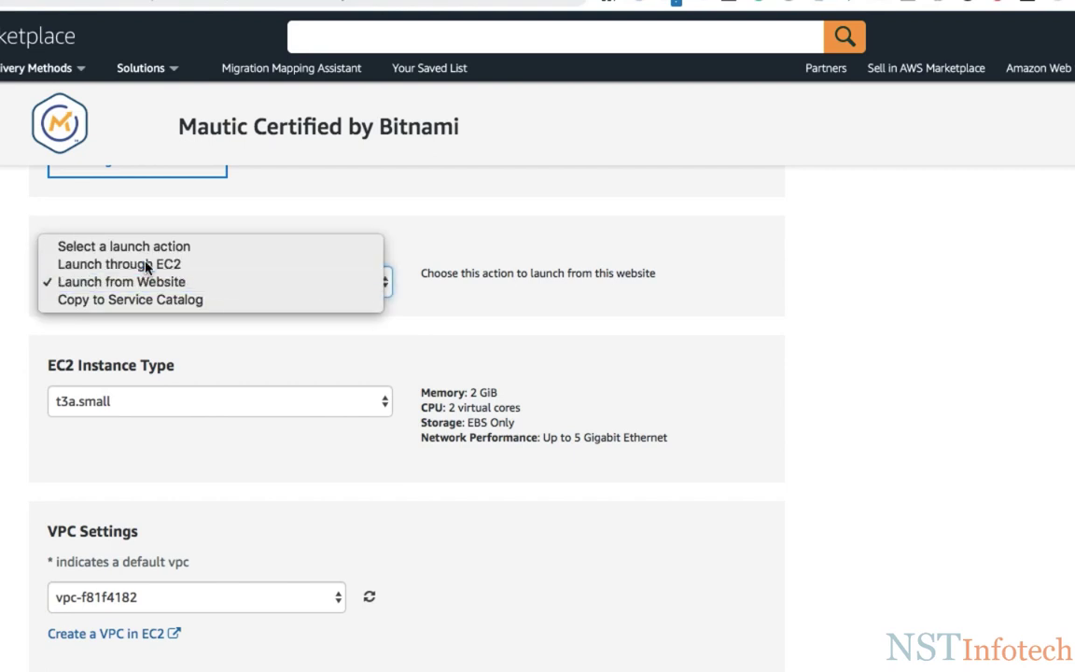
{"action": "scroll", "coordinate": [287, 325], "scroll_direction": "down", "scroll_amount": 1}
{"action": "scroll", "coordinate": [287, 325], "scroll_direction": "up", "scroll_amount": 2}
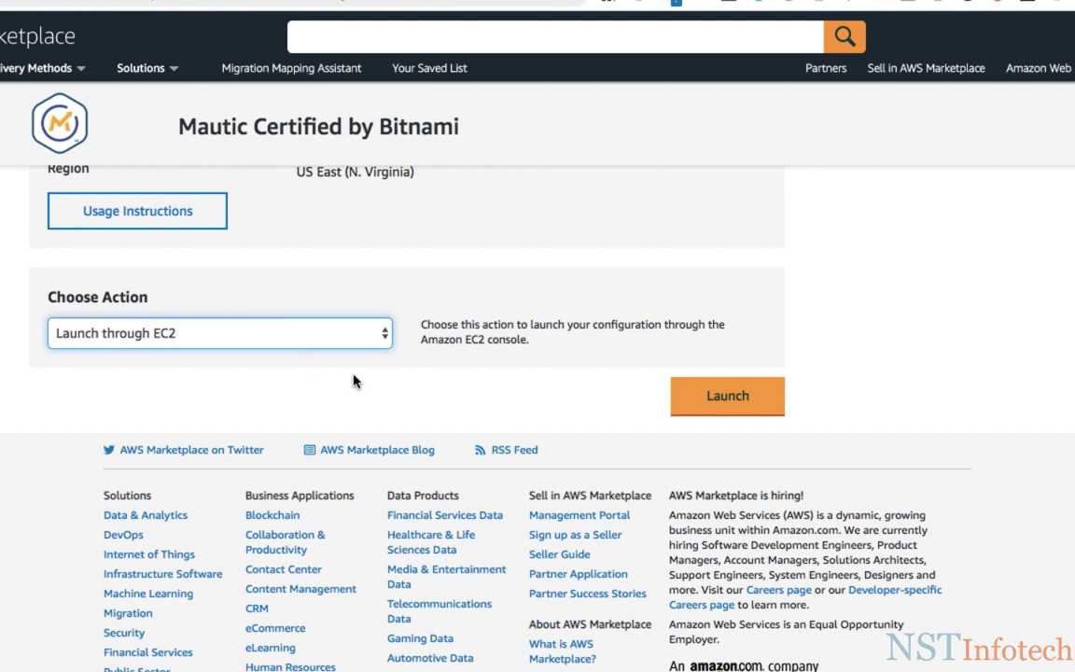
Step: Launch the Mautic AMI in EC2 and skip to reviewing a t2.micro instance
{"action": "left_click", "coordinate": [704, 410]}
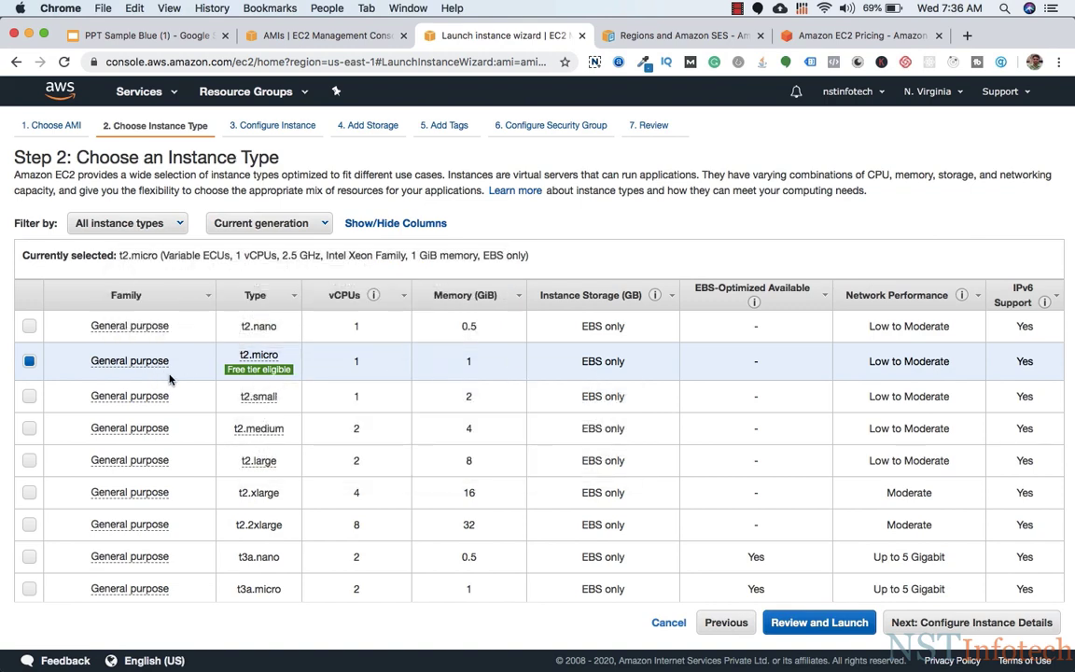
{"action": "left_click", "coordinate": [802, 625]}
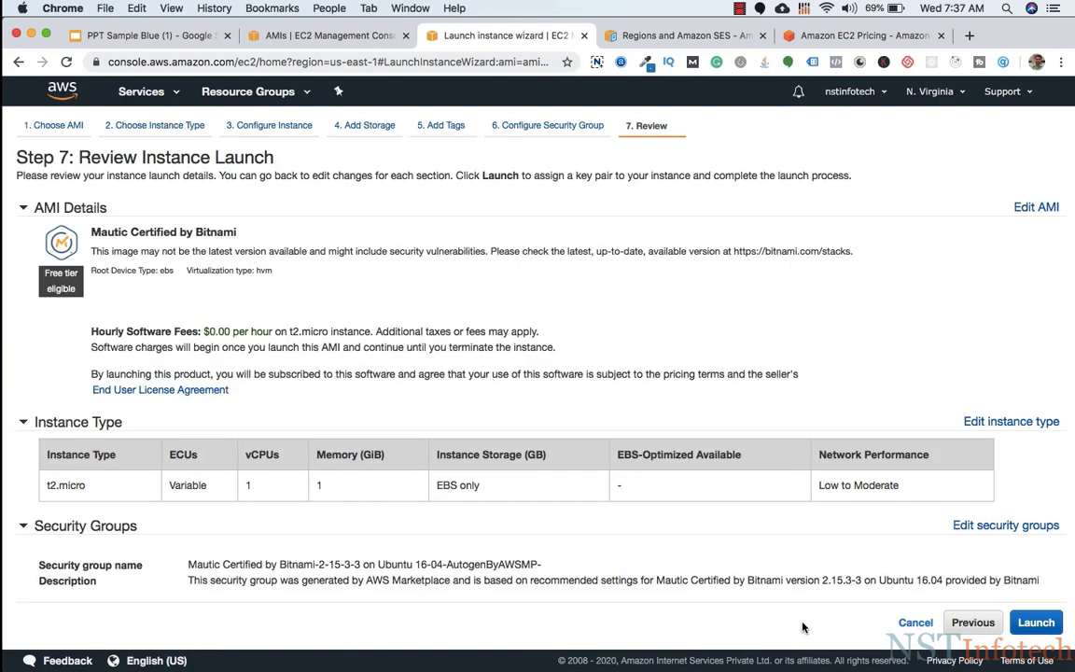
{"action": "scroll", "coordinate": [735, 500], "scroll_direction": "down", "scroll_amount": 3}
{"action": "scroll", "coordinate": [732, 499], "scroll_direction": "up", "scroll_amount": 3}
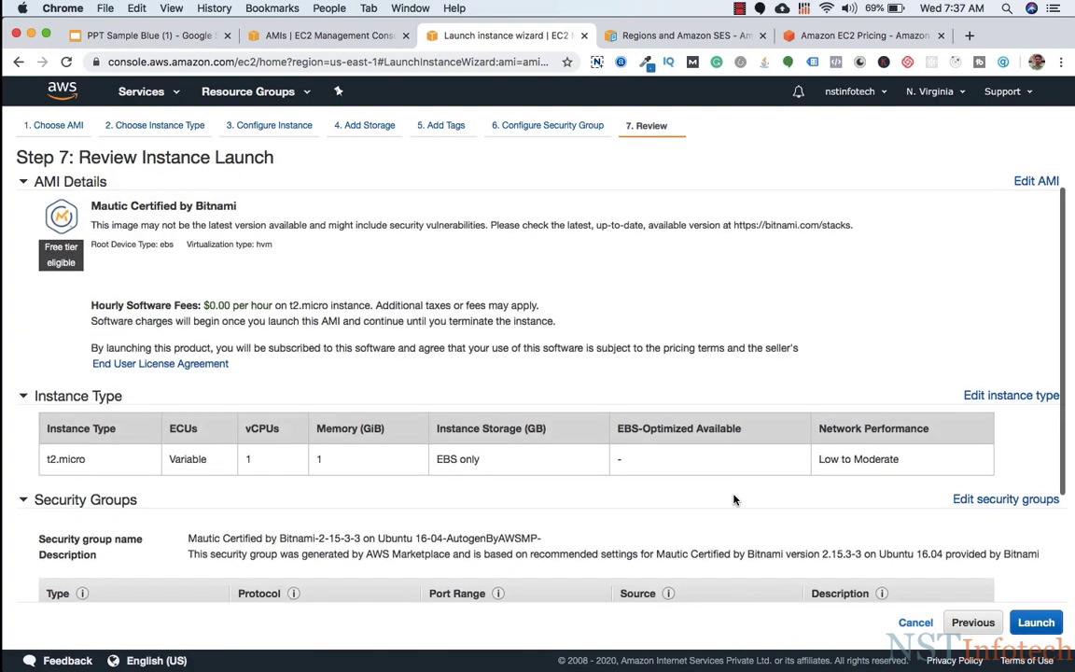
Step: Choose to create a new key pair named mautic-login for the launch
{"action": "left_click", "coordinate": [1035, 623]}
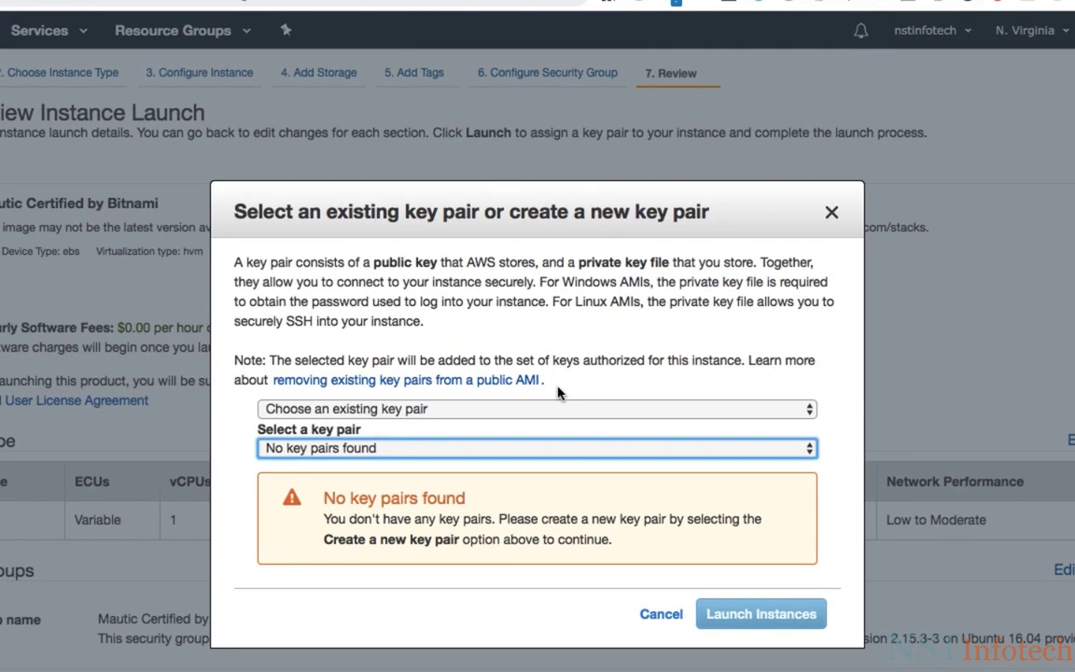
{"action": "left_click", "coordinate": [465, 411]}
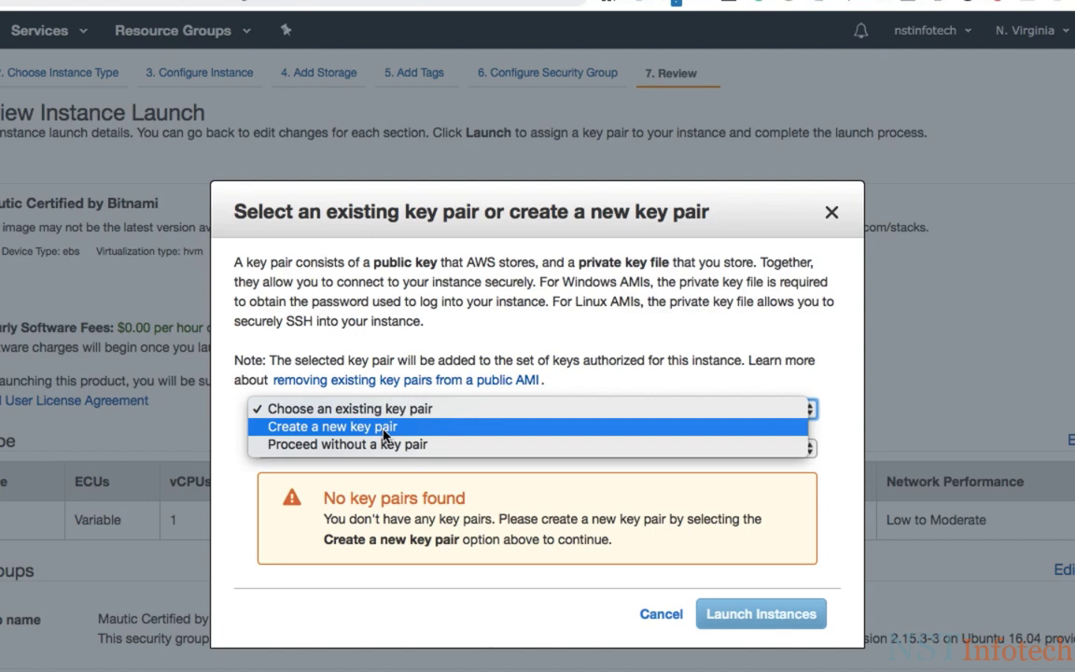
{"action": "left_click", "coordinate": [329, 428]}
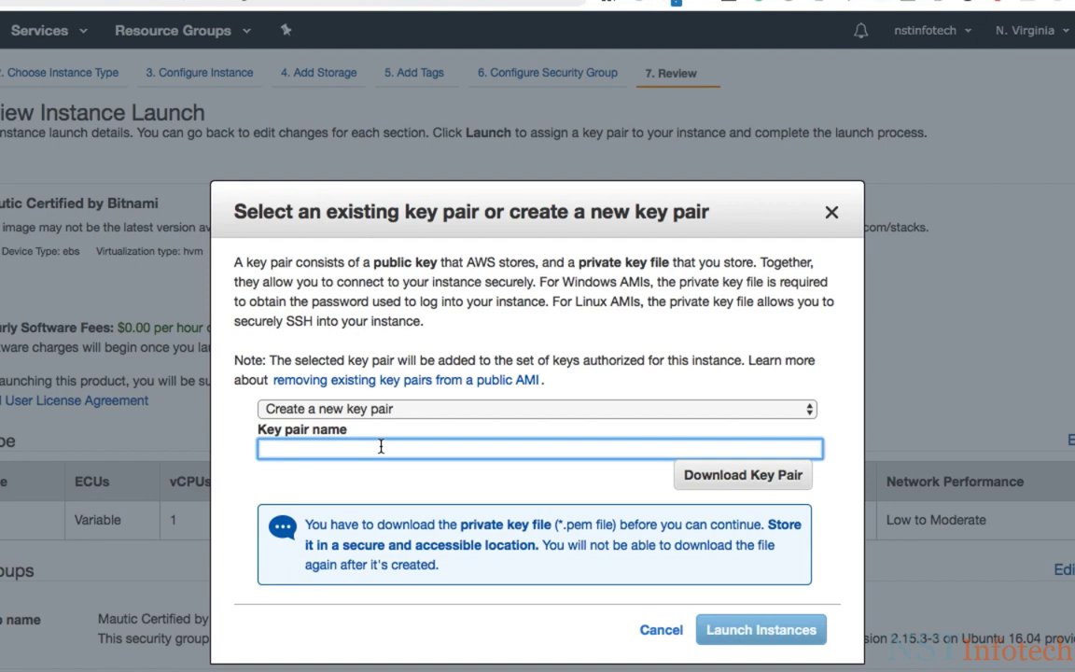
{"action": "type", "text": "mautic-login"}
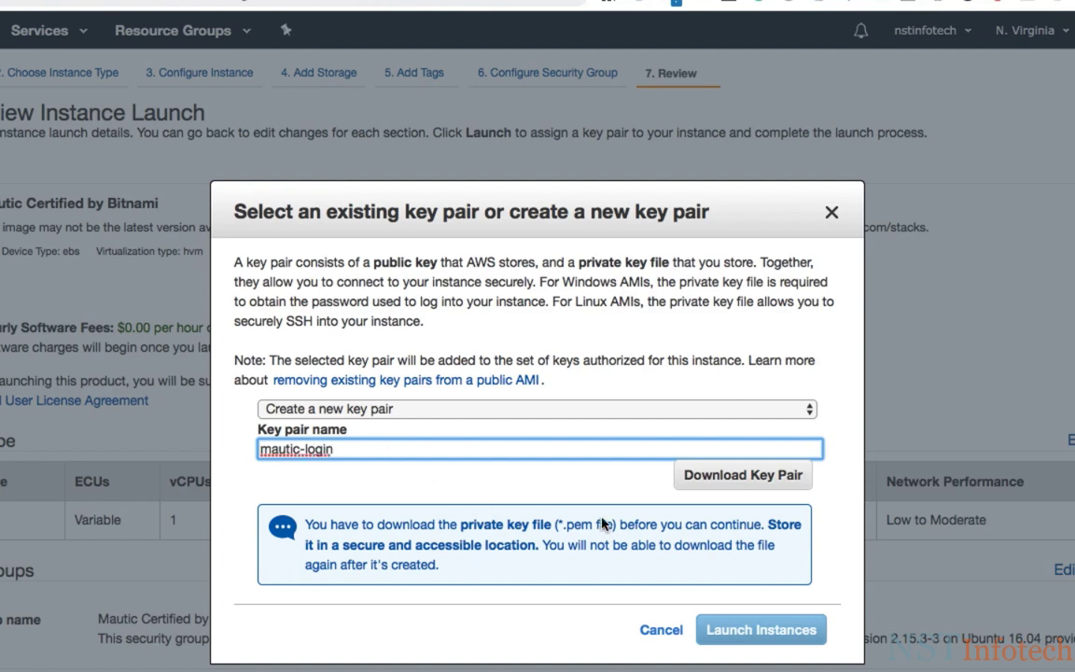
Step: Download mautic-login.pem and confirm it in the Downloads folder
{"action": "left_click", "coordinate": [700, 491]}
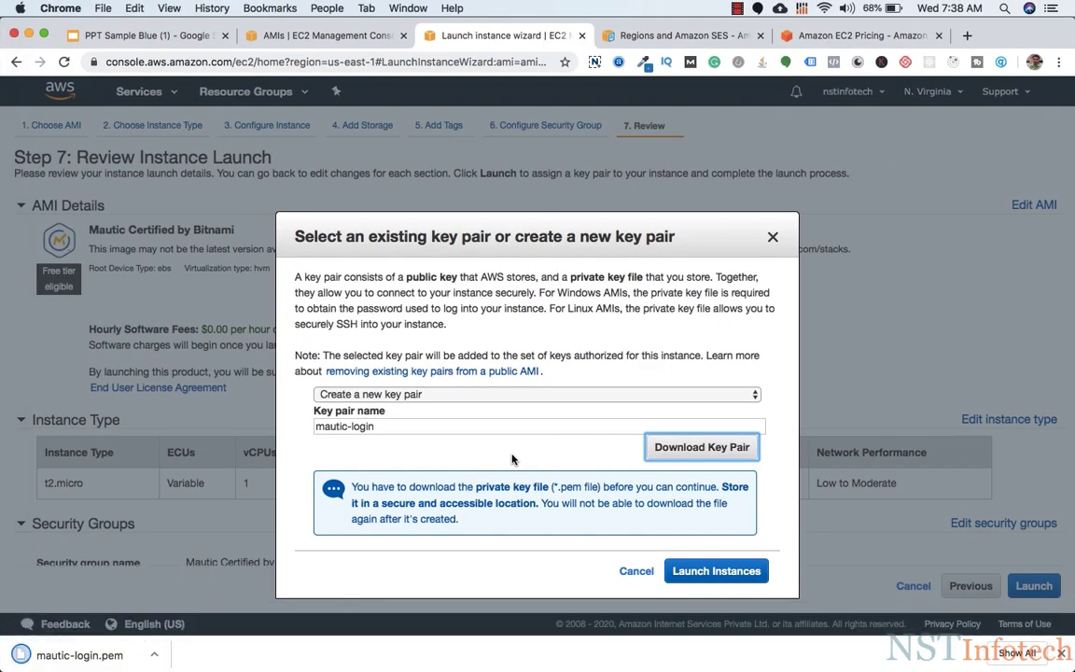
{"action": "left_click", "coordinate": [154, 655]}
{"action": "left_click", "coordinate": [177, 634]}
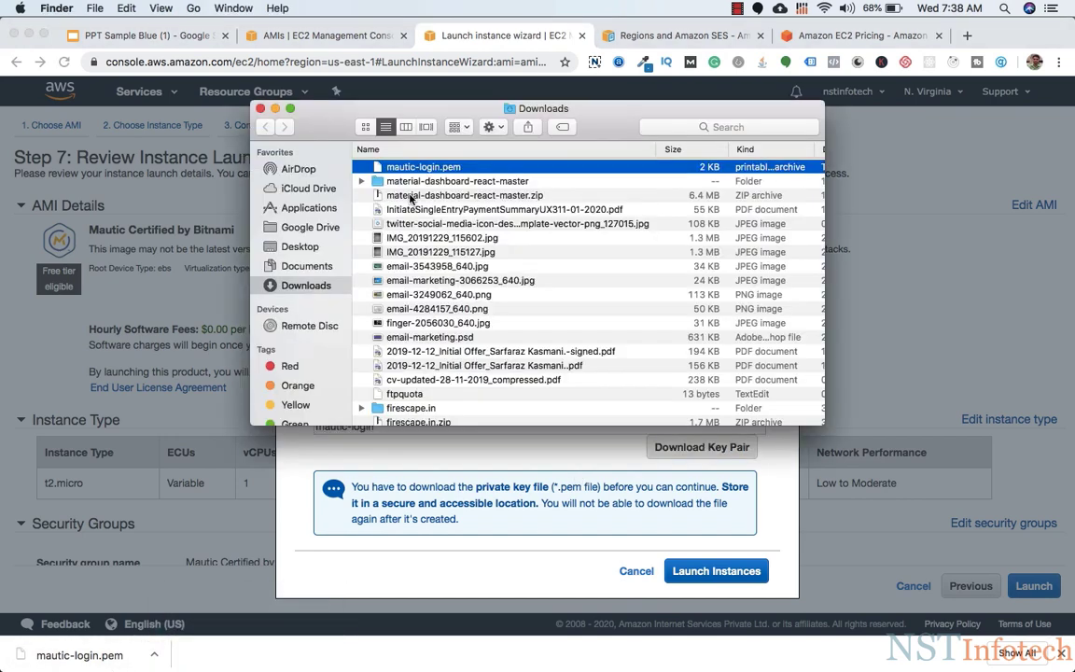
{"action": "left_click", "coordinate": [261, 109]}
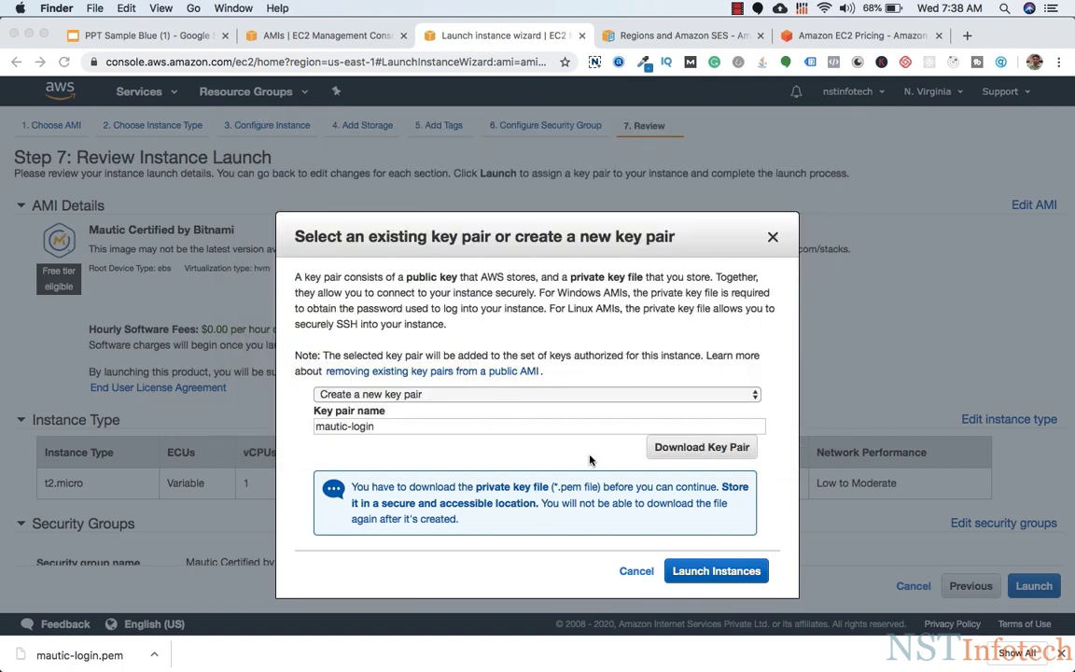
{"action": "left_click", "coordinate": [696, 573]}
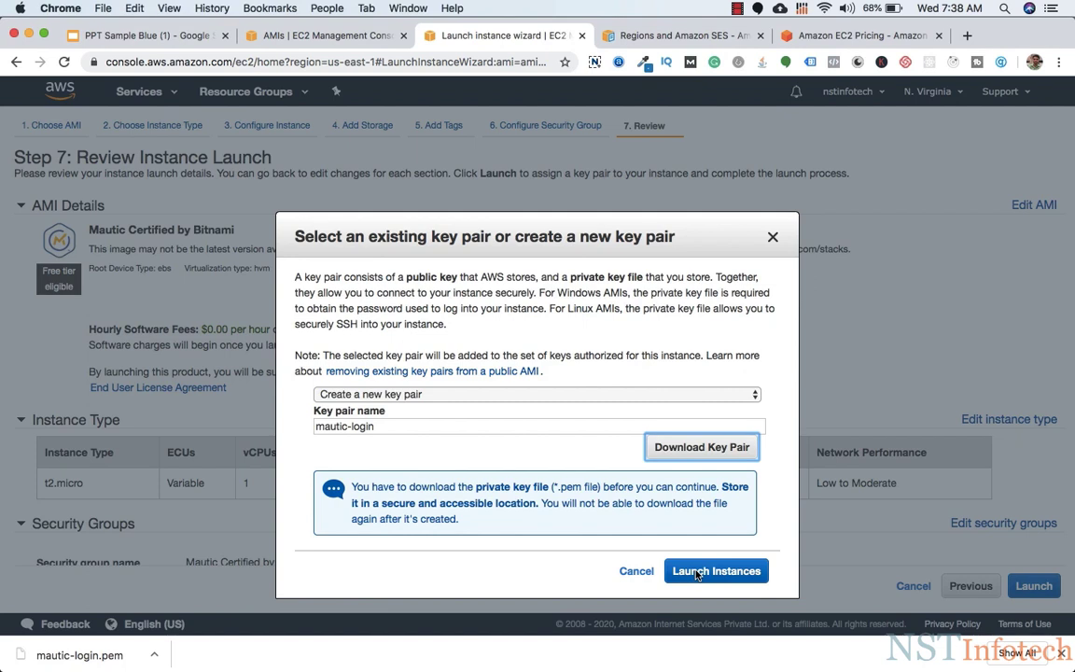
Step: Launch the instance with the mautic-login key and review the Launch Status for i-0f1ae318d2c628f3a
{"action": "left_click", "coordinate": [696, 572]}
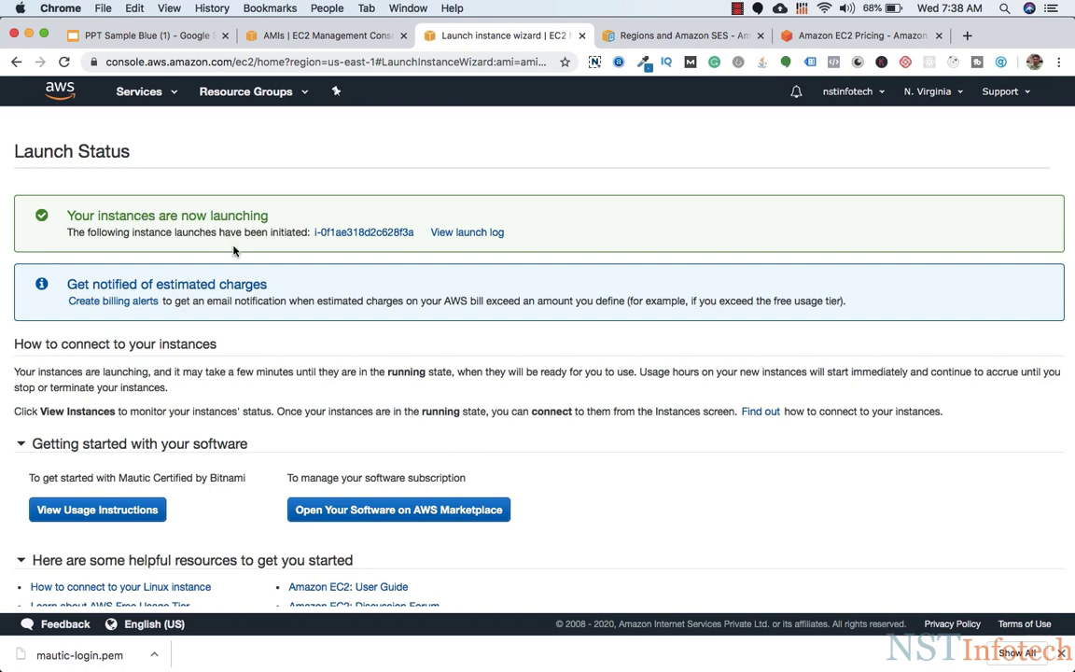
{"action": "scroll", "coordinate": [392, 318], "scroll_direction": "down", "scroll_amount": 2}
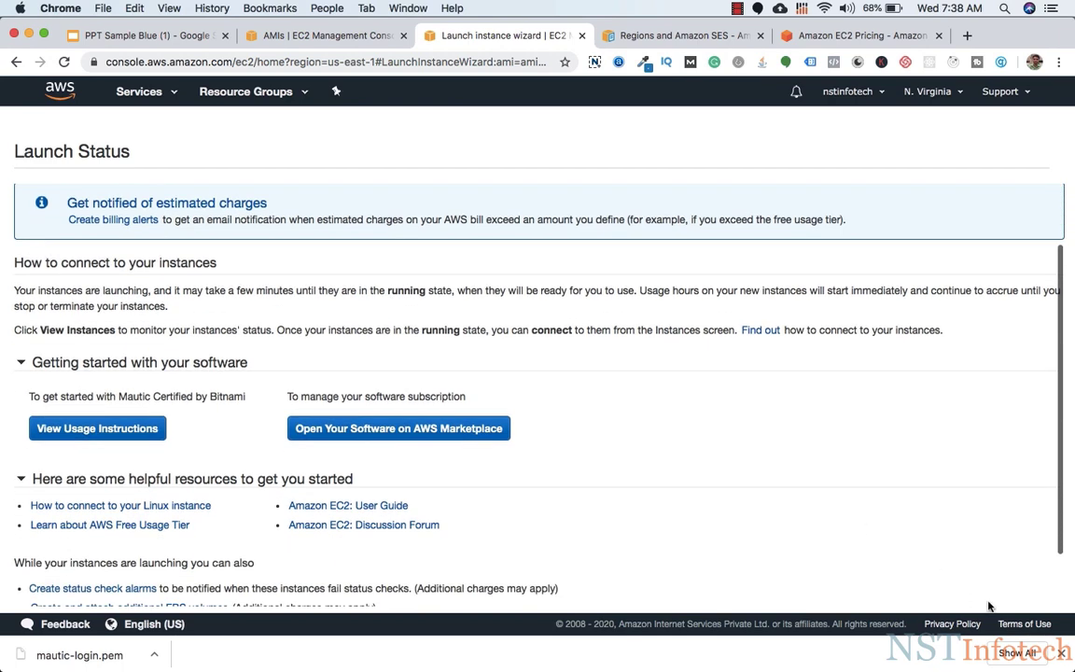
{"action": "left_click", "coordinate": [1061, 653]}
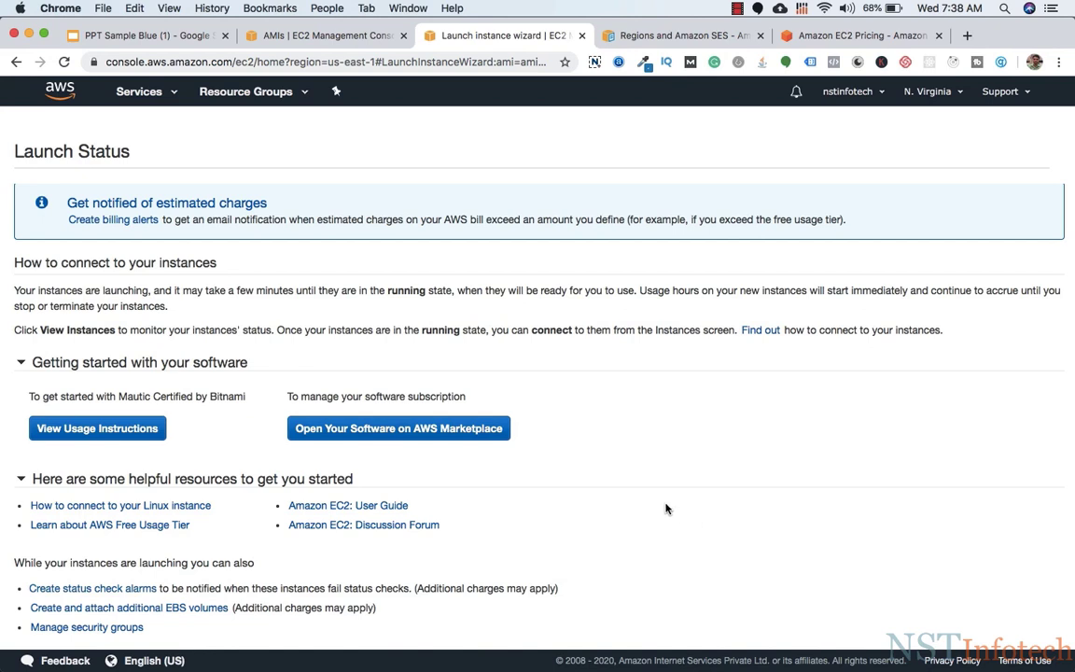
{"action": "scroll", "coordinate": [665, 509], "scroll_direction": "up", "scroll_amount": 2}
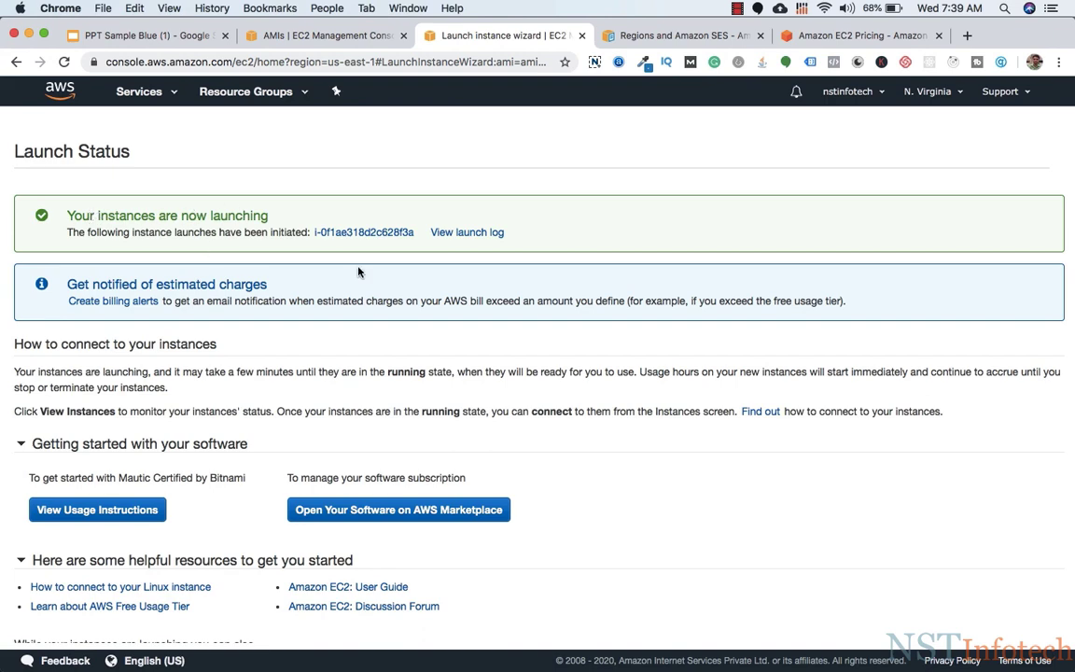
{"action": "scroll", "coordinate": [358, 271], "scroll_direction": "down", "scroll_amount": 3}
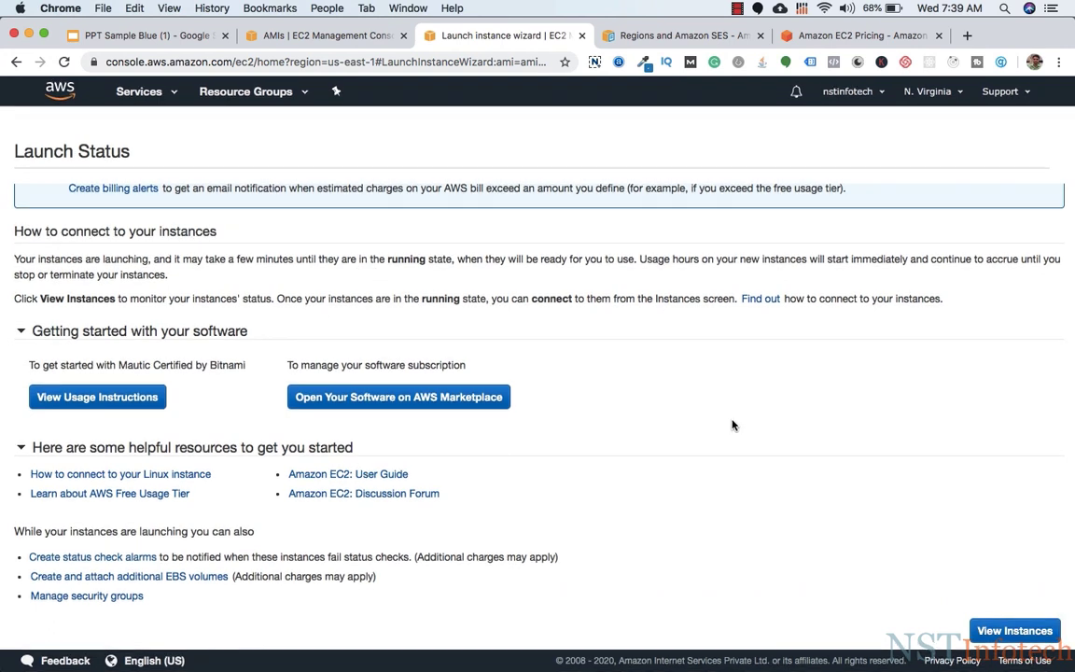
Step: Name the new instance Mautic in the Instances list and copy its public IP 34.201.34.93
{"action": "left_click", "coordinate": [1001, 640]}
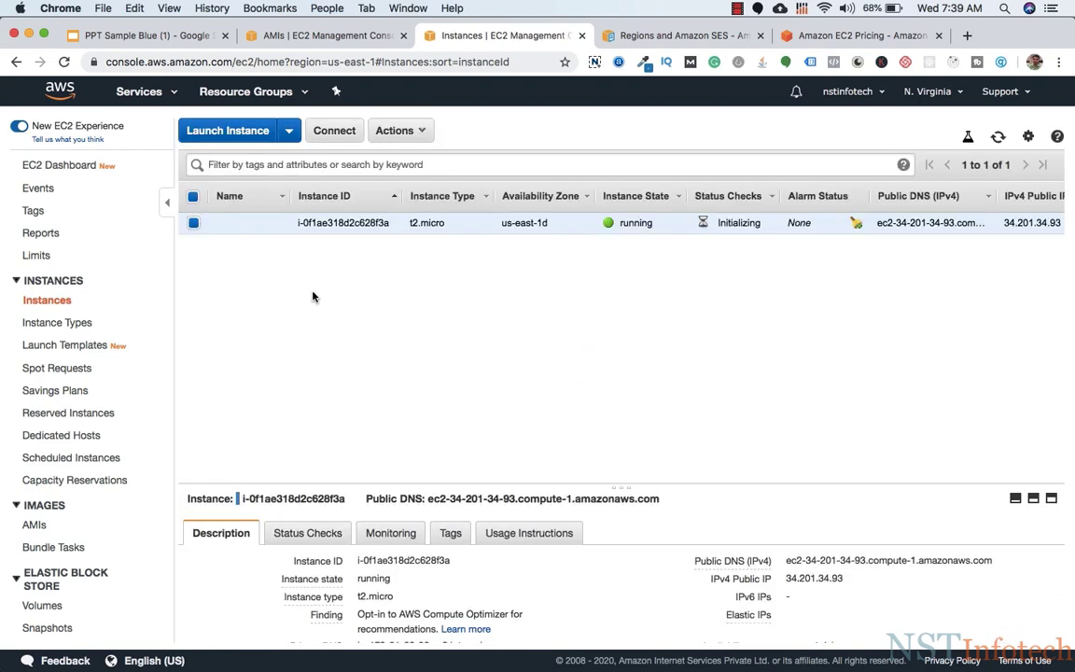
{"action": "mouse_move", "coordinate": [277, 225]}
{"action": "left_click", "coordinate": [278, 225]}
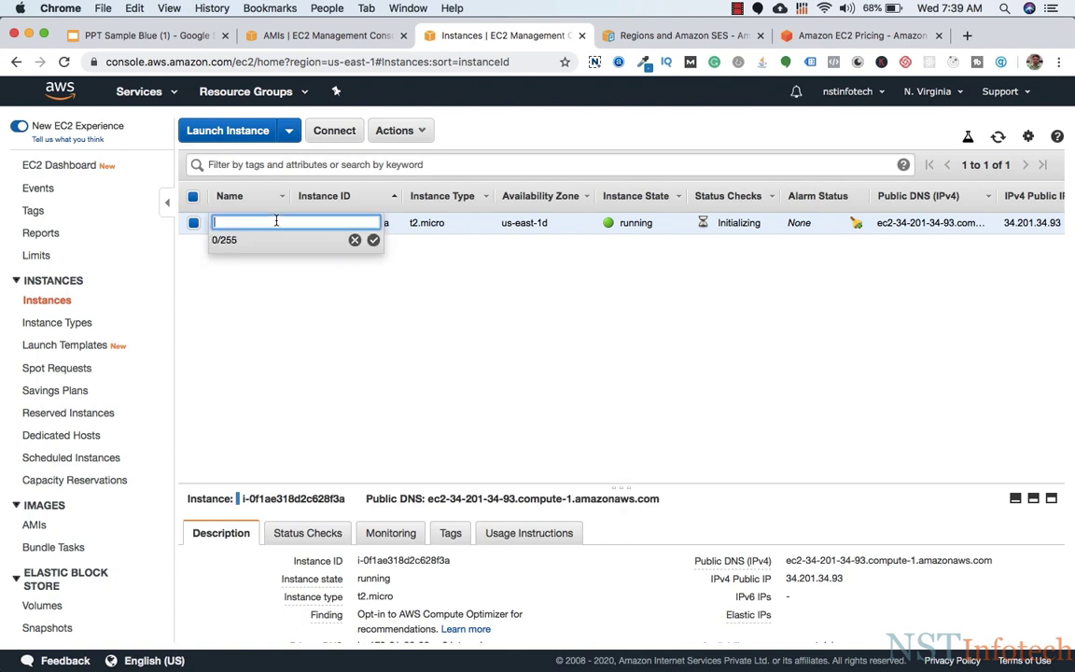
{"action": "type", "text": "Mautic"}
{"action": "left_click", "coordinate": [374, 240]}
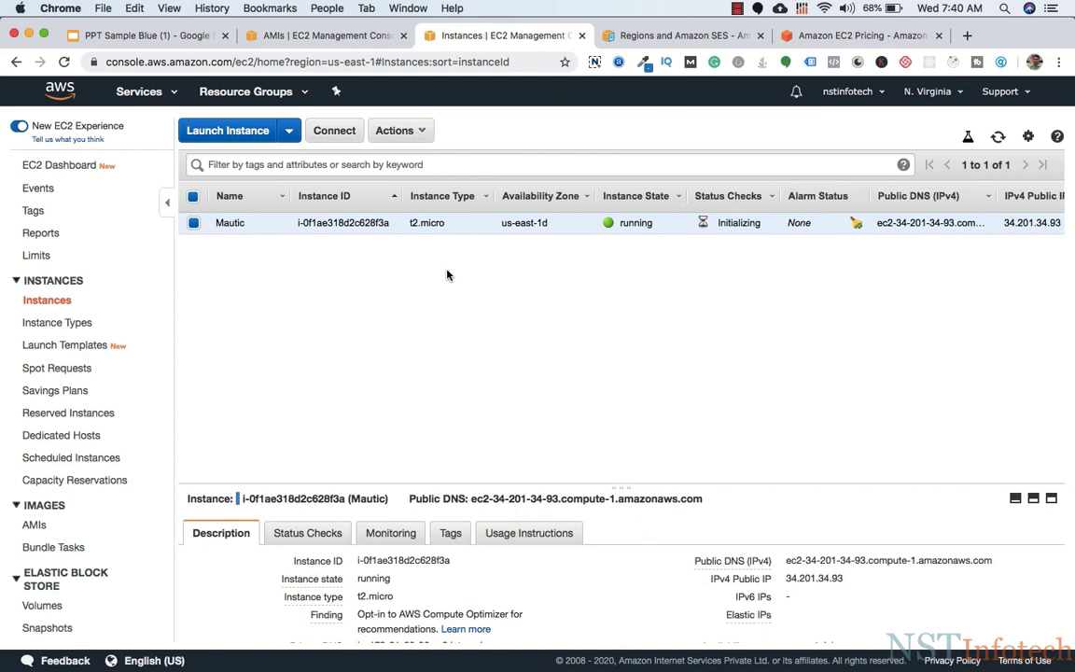
{"action": "double_click", "coordinate": [1026, 228]}
{"action": "key", "text": "super+c"}
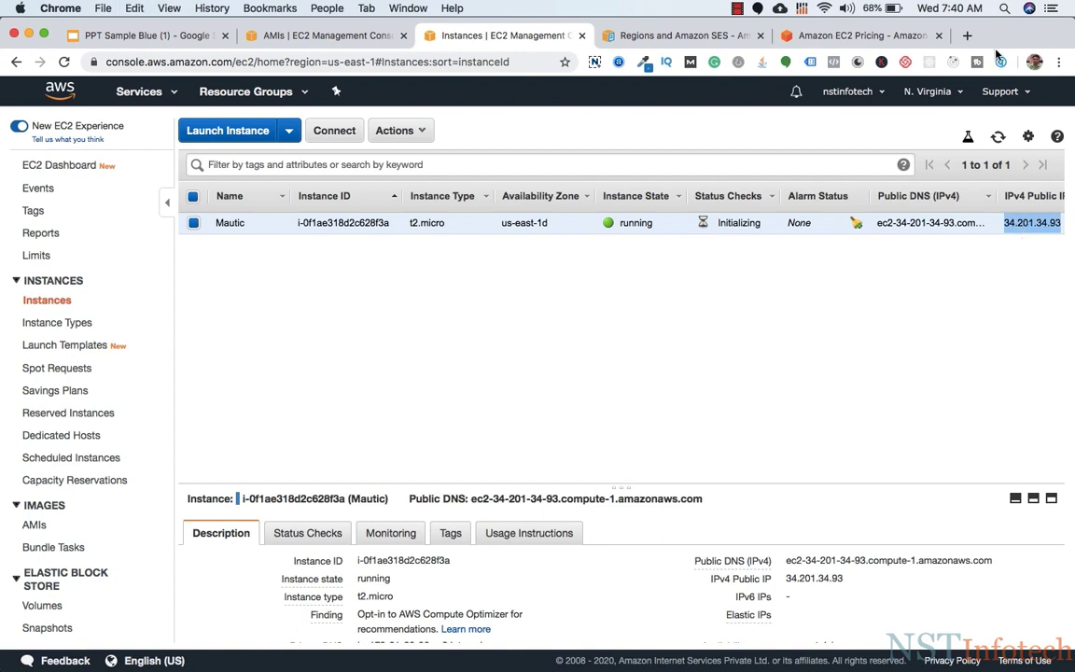
Step: Load the copied IP 34.201.34.93 in a new browser tab
{"action": "left_click", "coordinate": [967, 36]}
{"action": "key", "text": "super+v"}
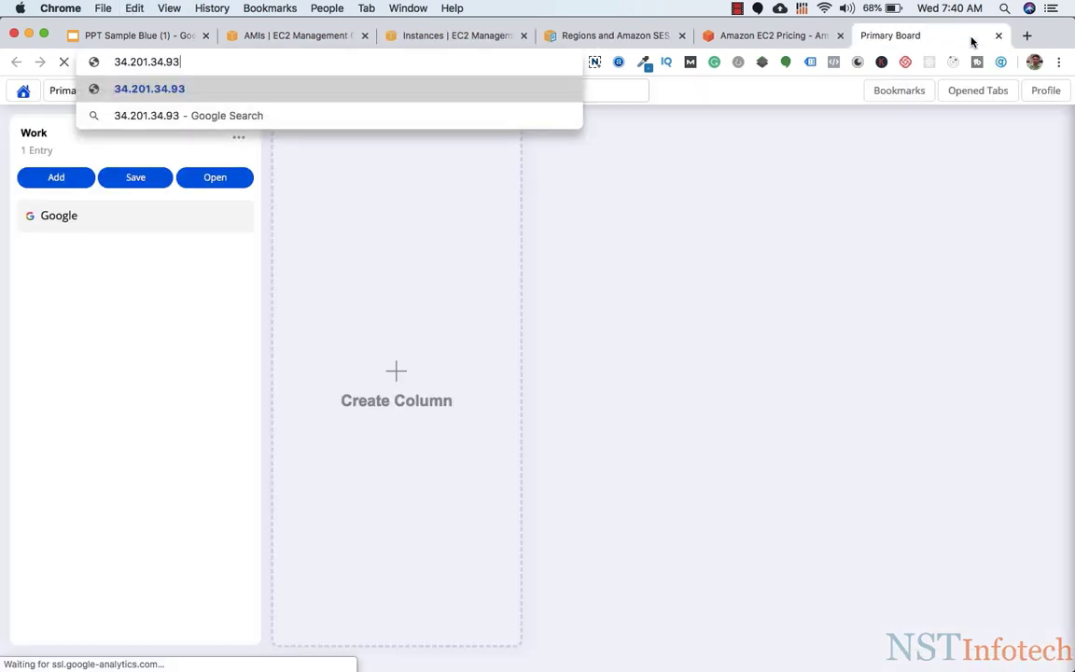
{"action": "key", "text": "Return"}
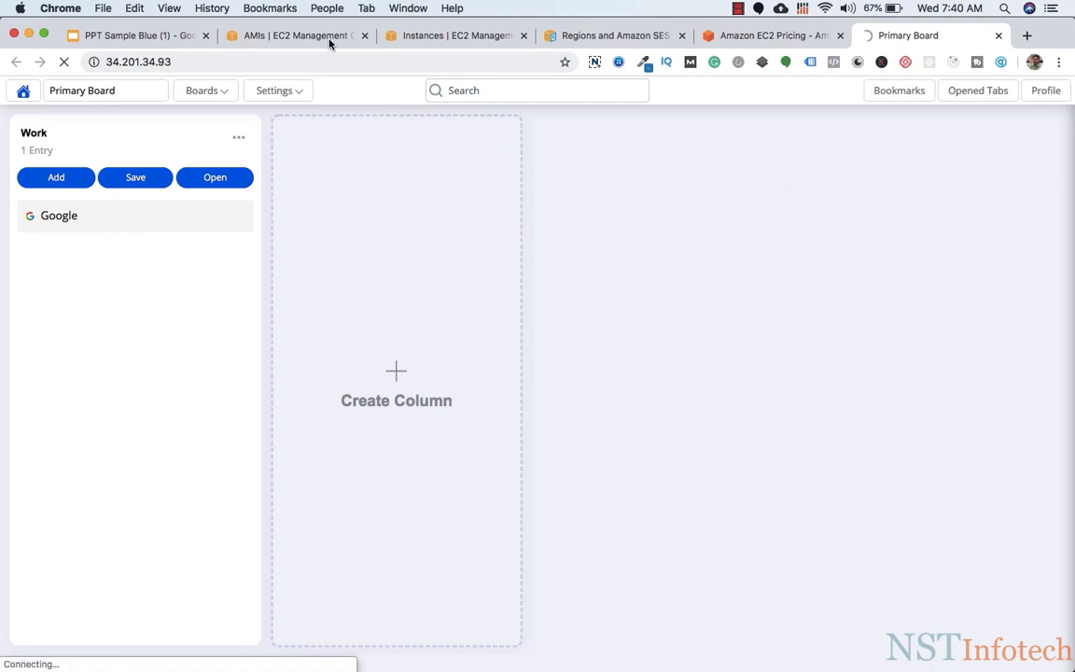
Step: Check the IP tab's loading progress and refresh the EC2 instances list
{"action": "left_click", "coordinate": [432, 39]}
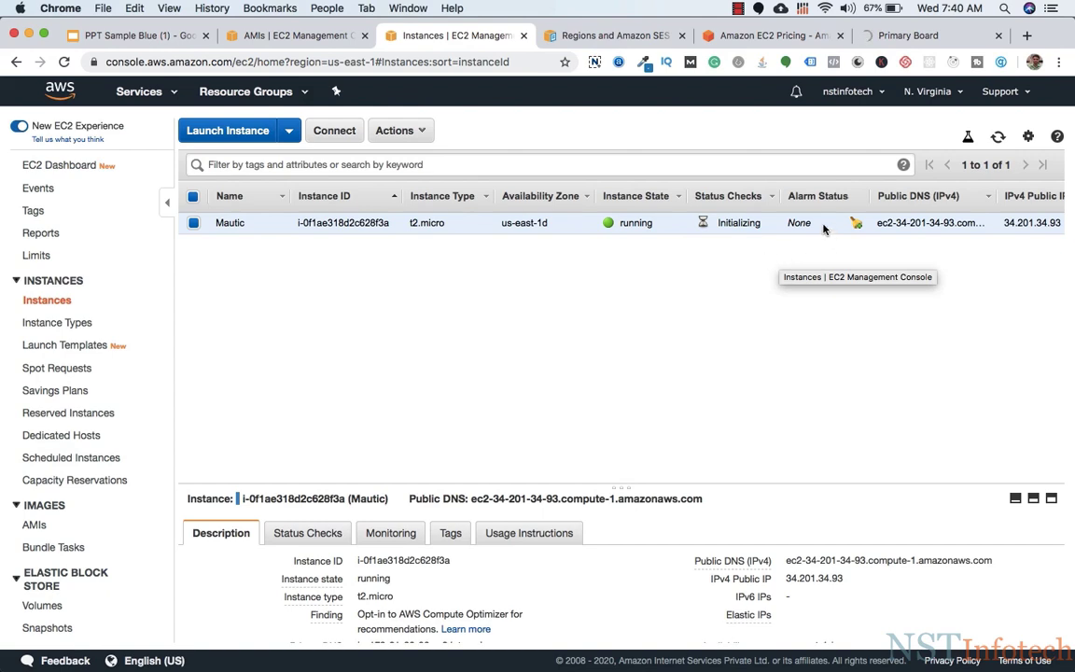
{"action": "left_click", "coordinate": [895, 36]}
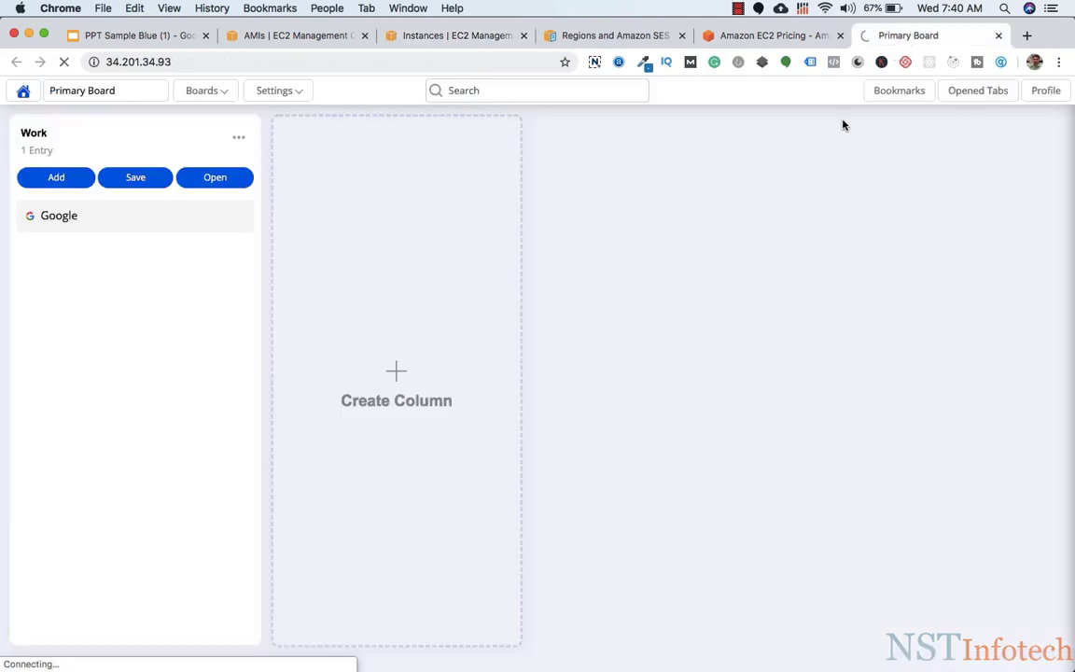
{"action": "left_click", "coordinate": [425, 36]}
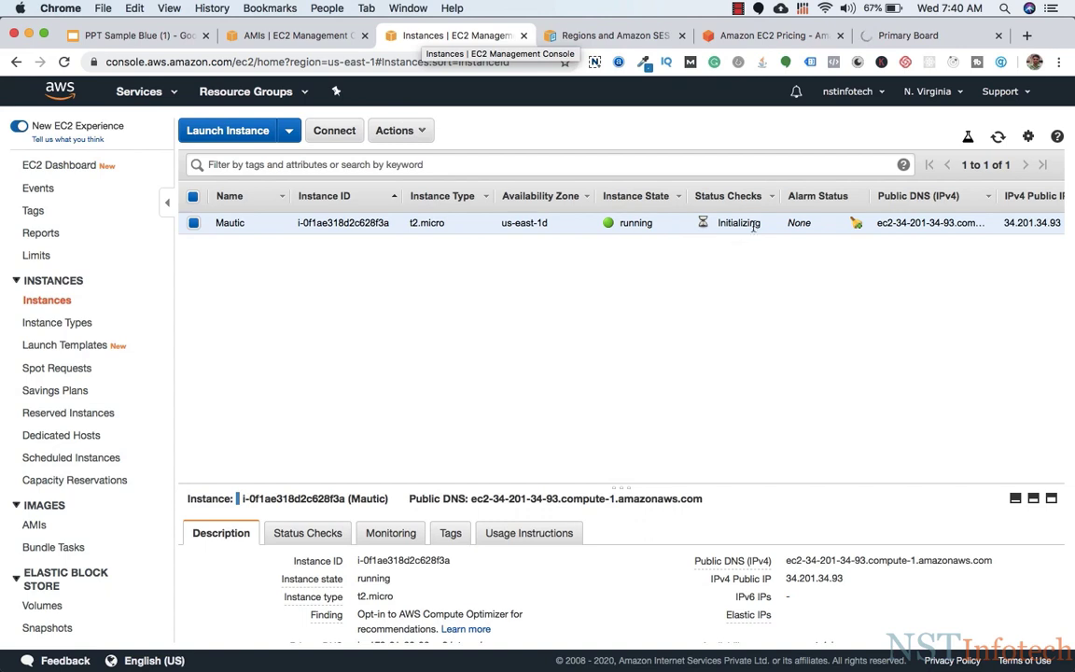
{"action": "left_click", "coordinate": [898, 37]}
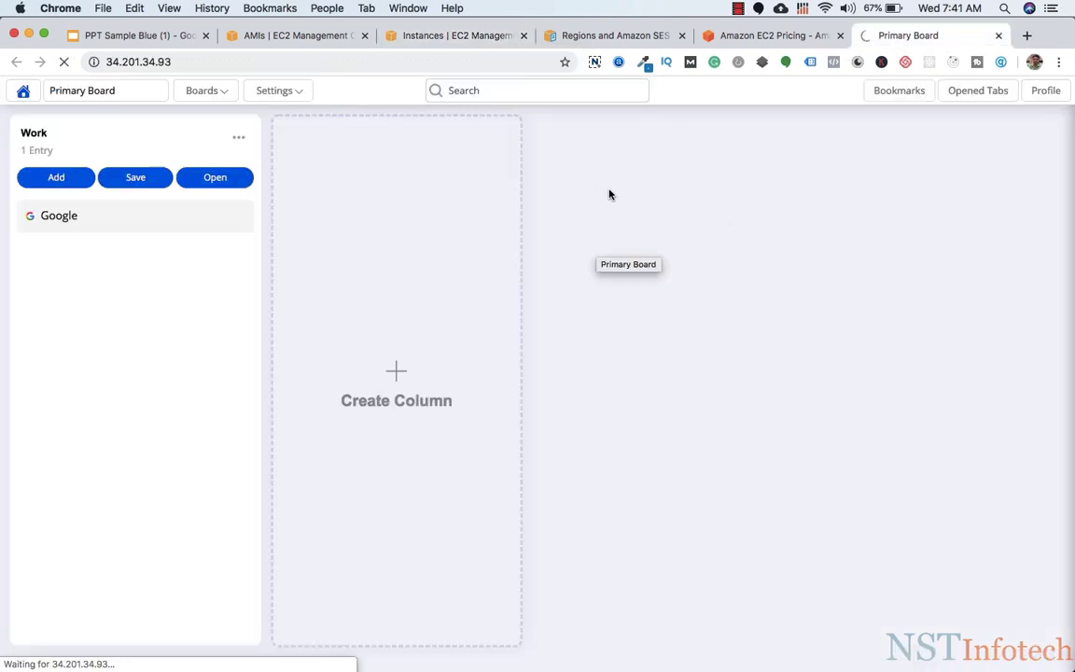
{"action": "left_click", "coordinate": [438, 37]}
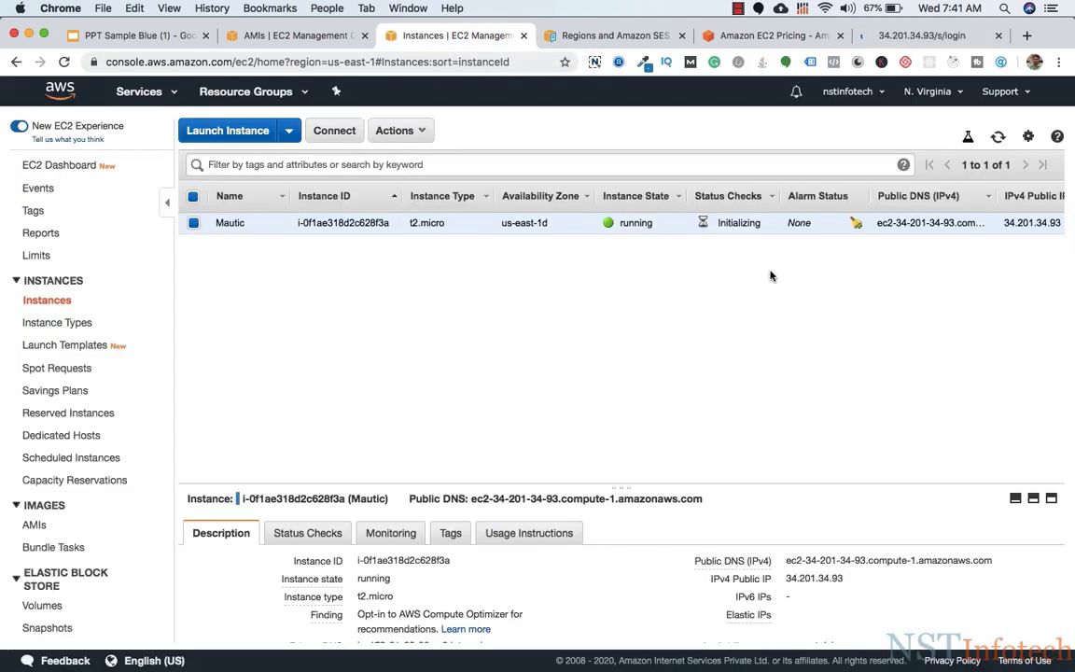
{"action": "left_click", "coordinate": [999, 138]}
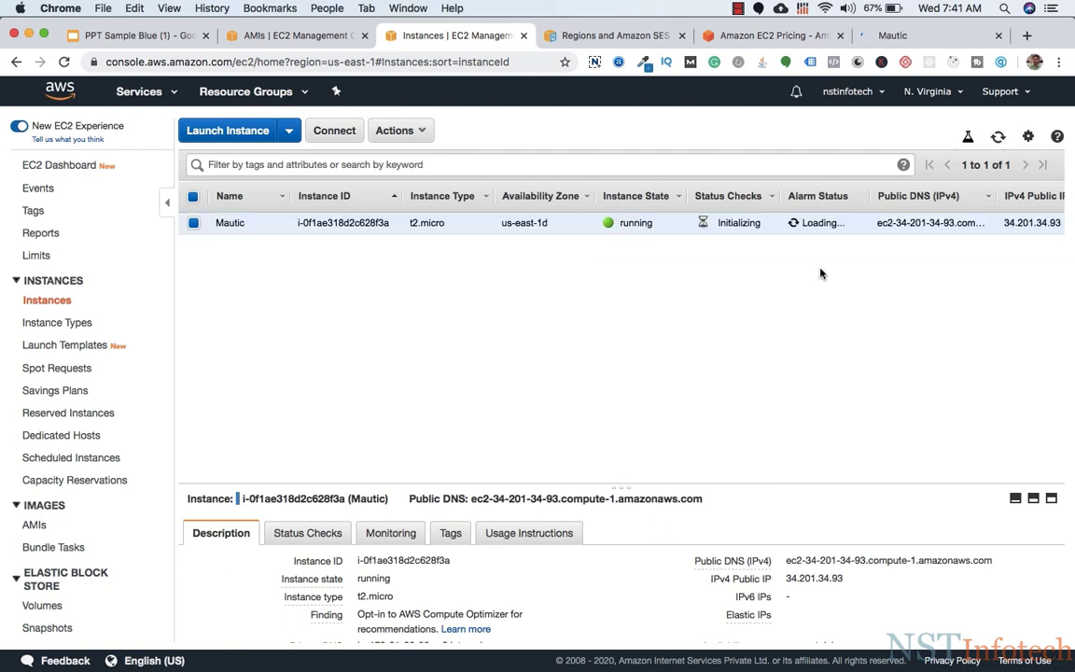
Step: Switch tabs to bring up the AWS console home page for us-east-1 (N. Virginia)
{"action": "left_click", "coordinate": [931, 37]}
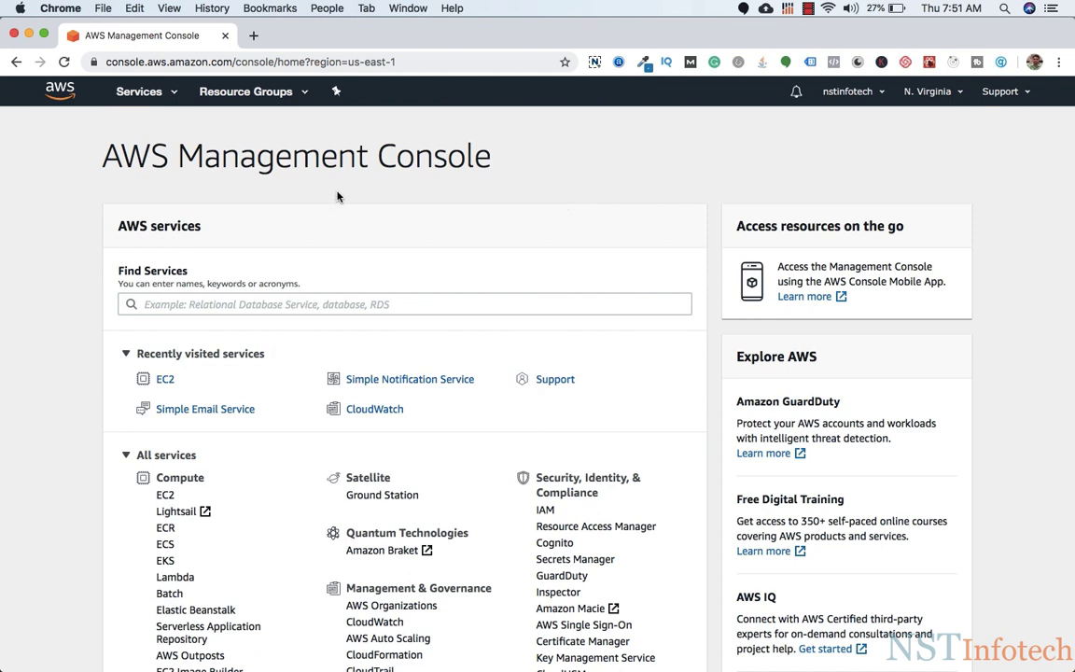
Step: Go to the EC2 running instances list and select the Mautic instance
{"action": "left_click", "coordinate": [57, 105]}
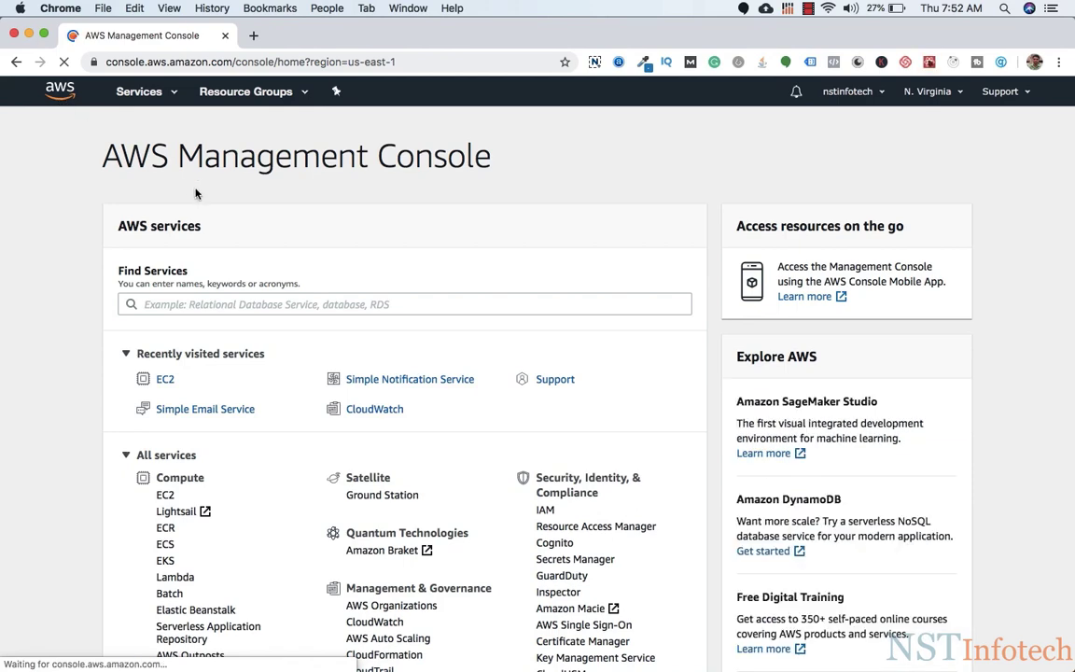
{"action": "left_click", "coordinate": [159, 89]}
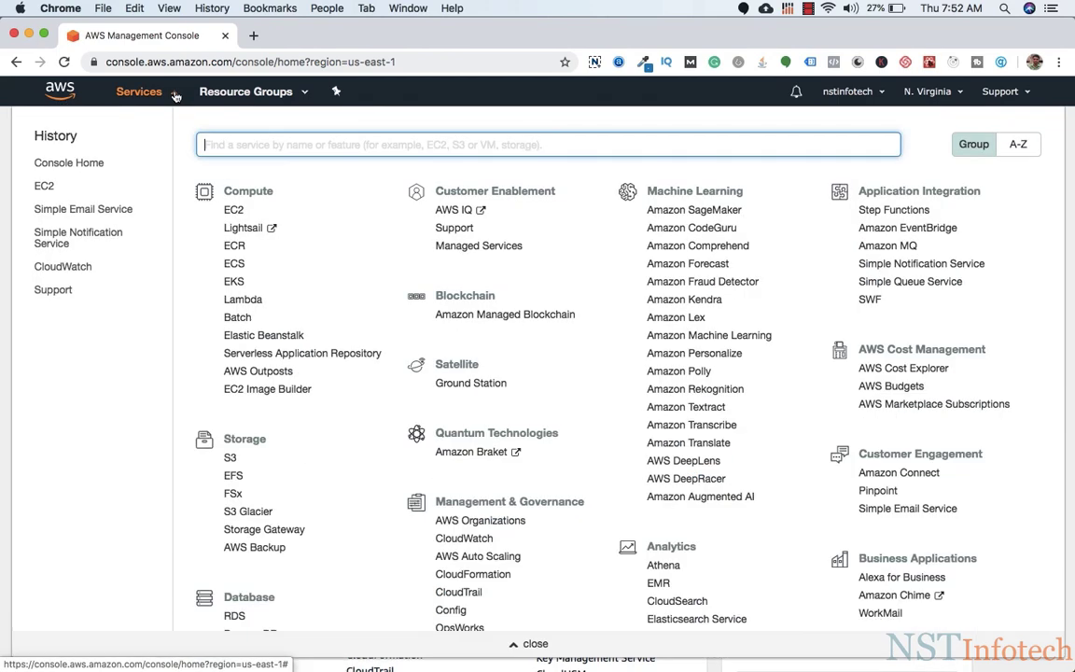
{"action": "left_click", "coordinate": [234, 212]}
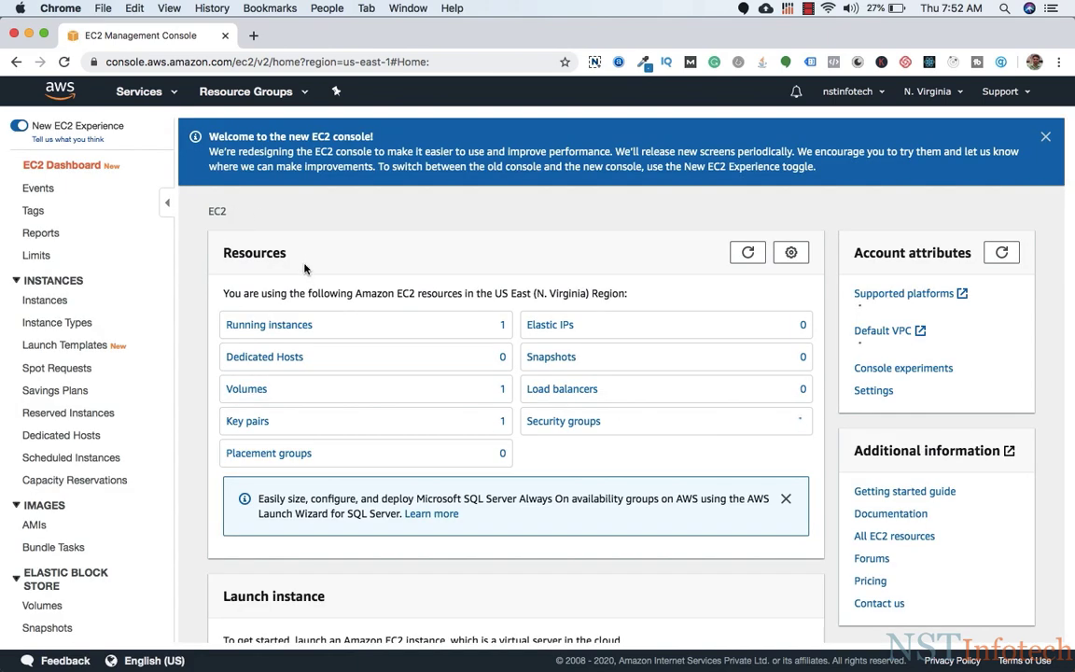
{"action": "left_click", "coordinate": [270, 325]}
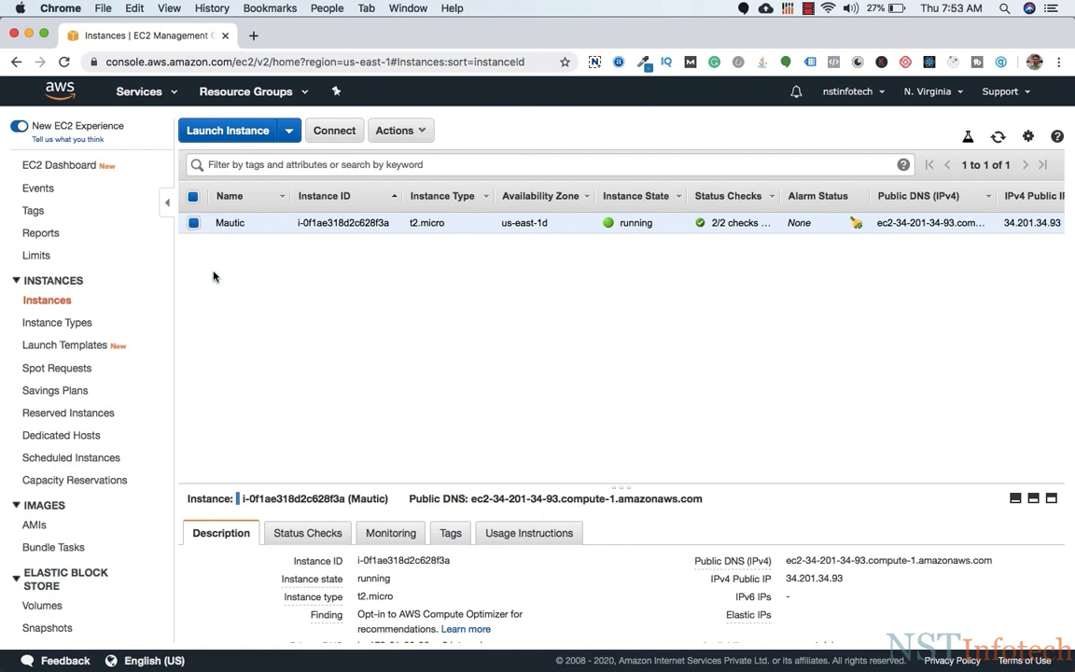
{"action": "left_click", "coordinate": [194, 226]}
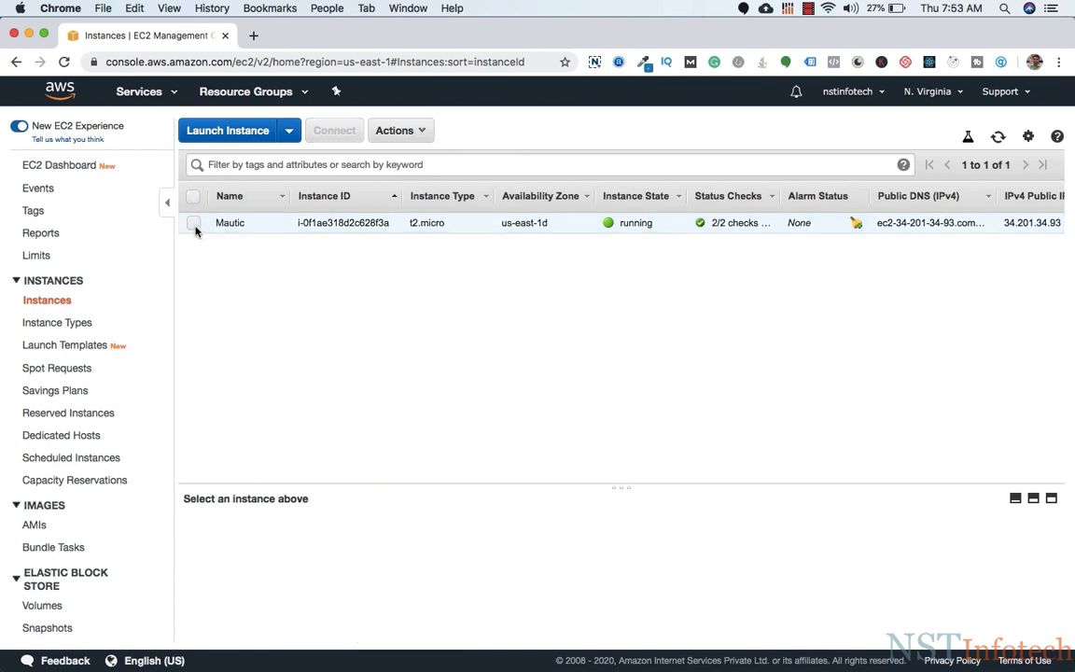
{"action": "left_click", "coordinate": [194, 226]}
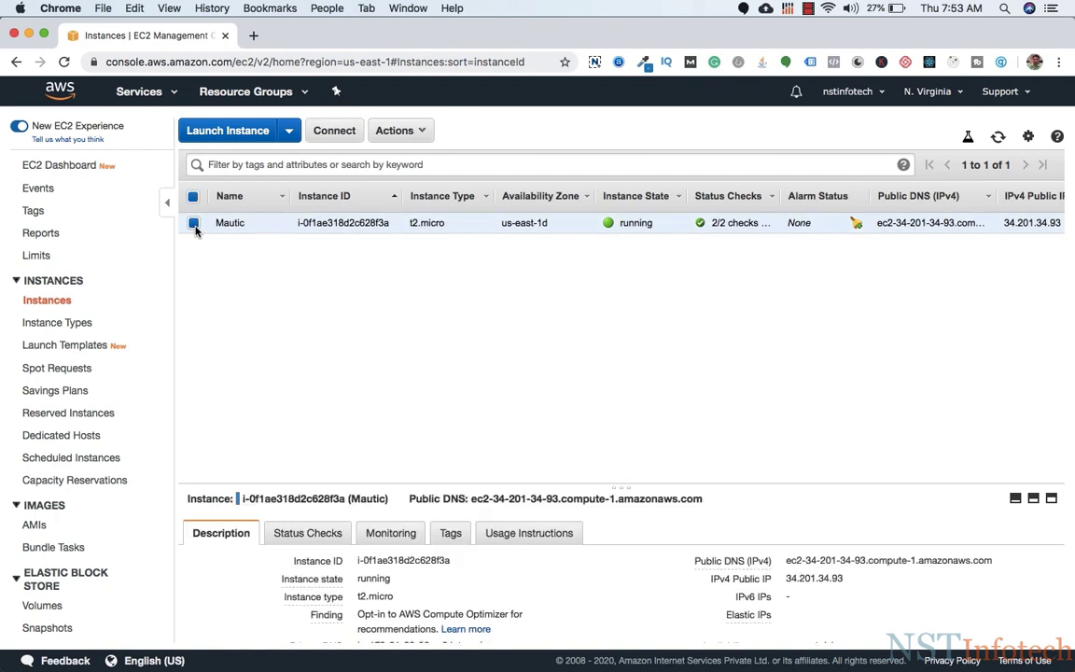
Step: Copy the Mautic instance's public IP 34.201.34.93 and load it in a new browser tab
{"action": "double_click", "coordinate": [1021, 223]}
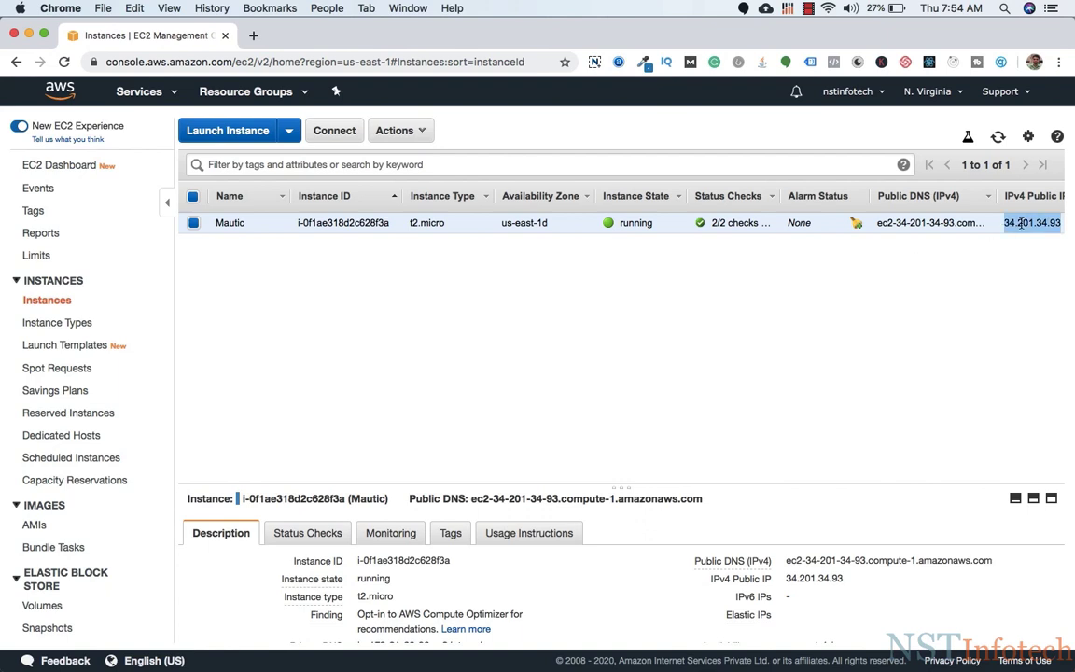
{"action": "key", "text": "super+c"}
{"action": "left_click", "coordinate": [253, 36]}
{"action": "key", "text": "super+v"}
{"action": "key", "text": "Return"}
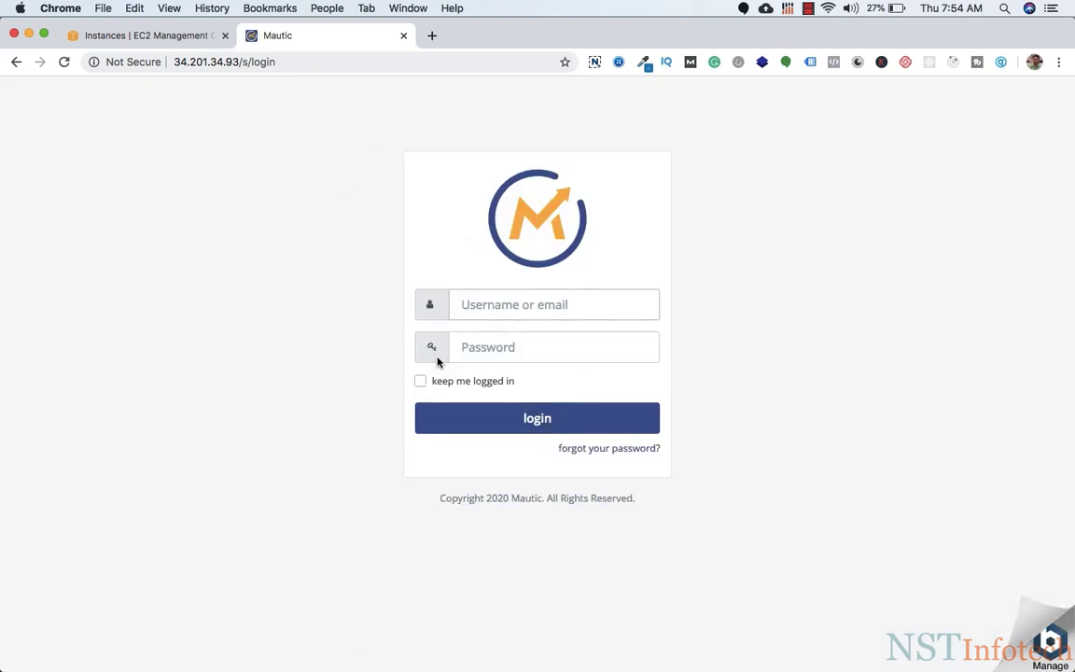
Step: Back in the instances list, show the Mautic instance's system log via Instance Settings
{"action": "left_click", "coordinate": [158, 37]}
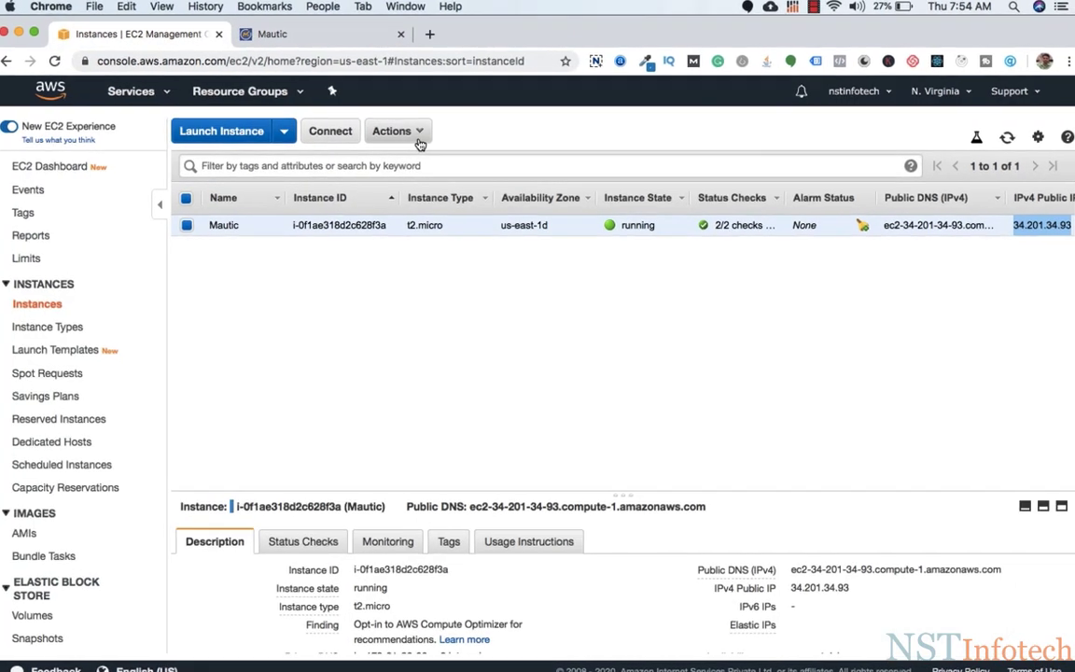
{"action": "left_click", "coordinate": [418, 136]}
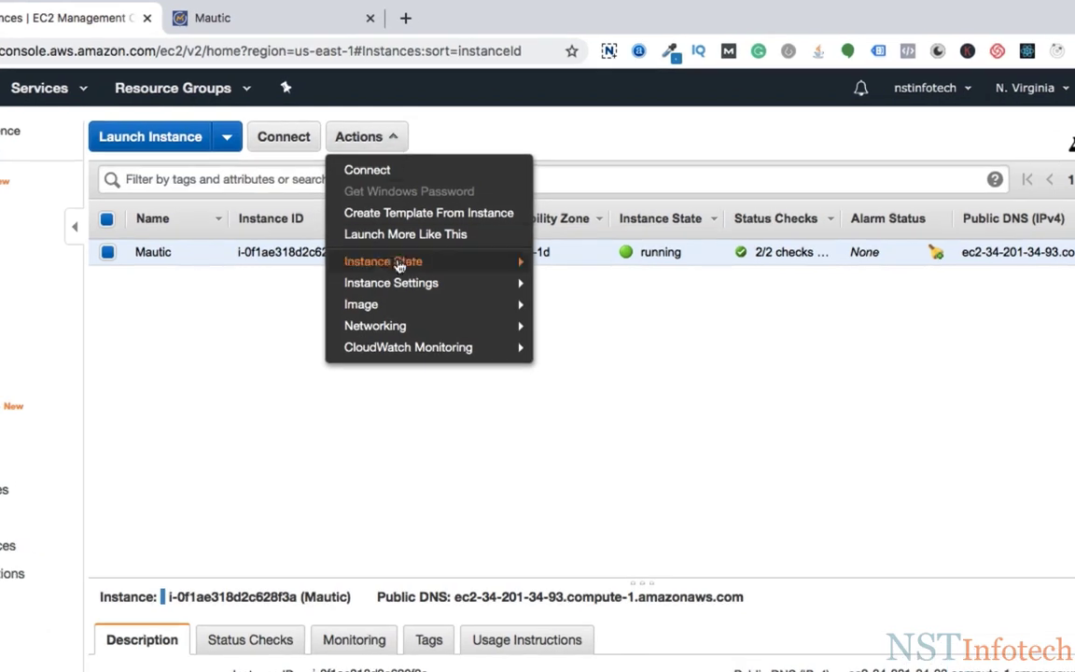
{"action": "mouse_move", "coordinate": [421, 261]}
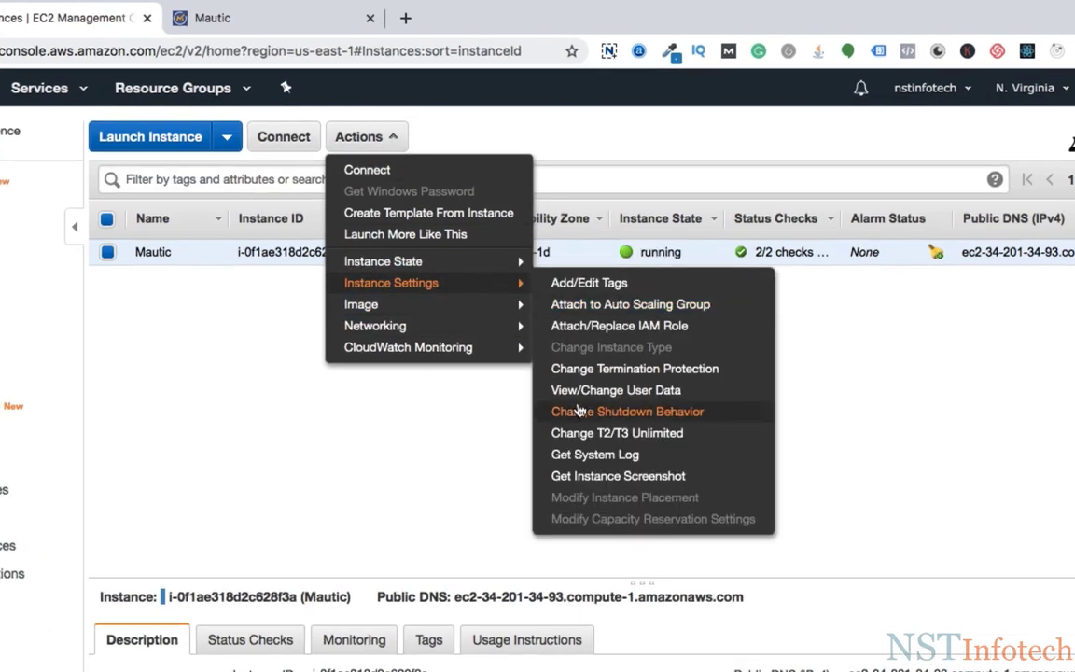
{"action": "left_click", "coordinate": [580, 457]}
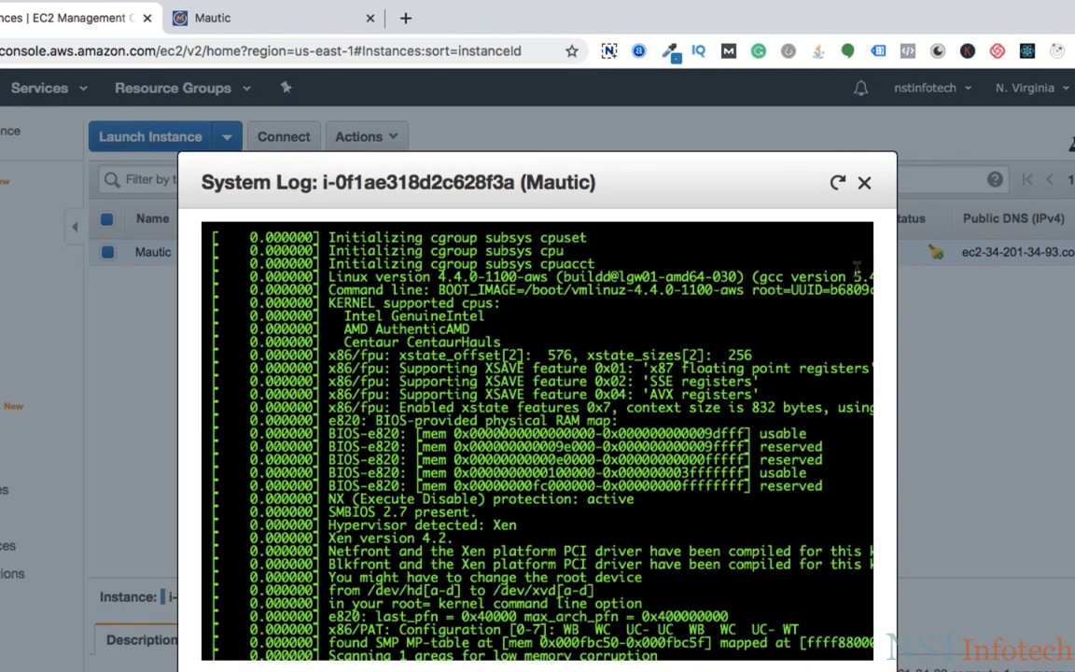
Step: Find the Bitnami application password line in the log, copy the password, and close the log
{"action": "scroll", "coordinate": [745, 307], "scroll_direction": "down", "scroll_amount": 10}
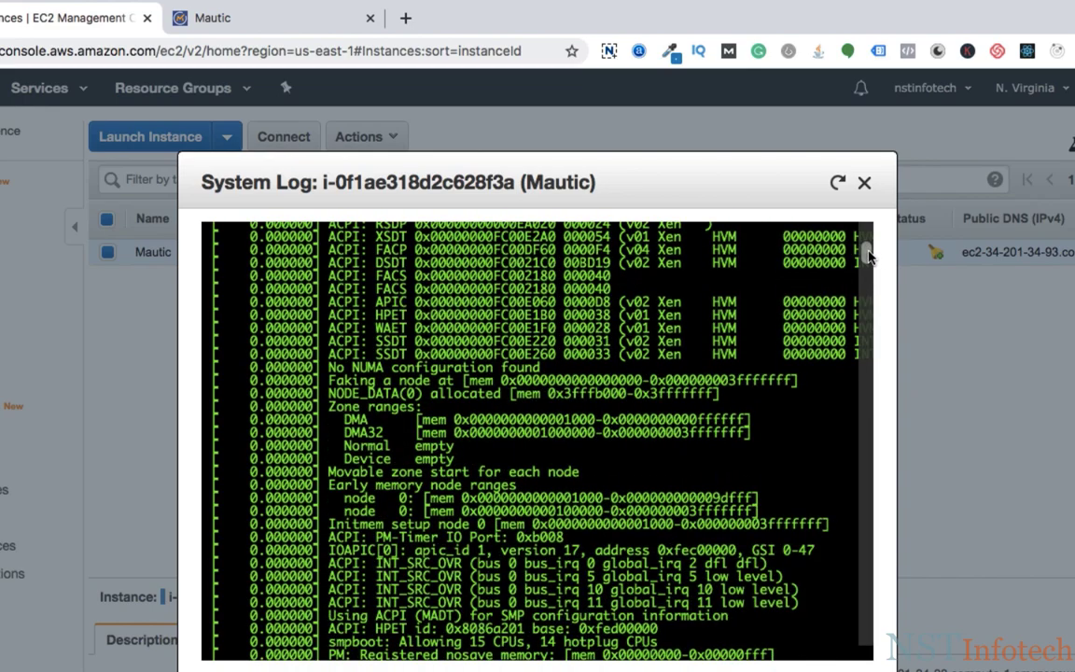
{"action": "left_click_drag", "start_coordinate": [868, 256], "coordinate": [865, 605]}
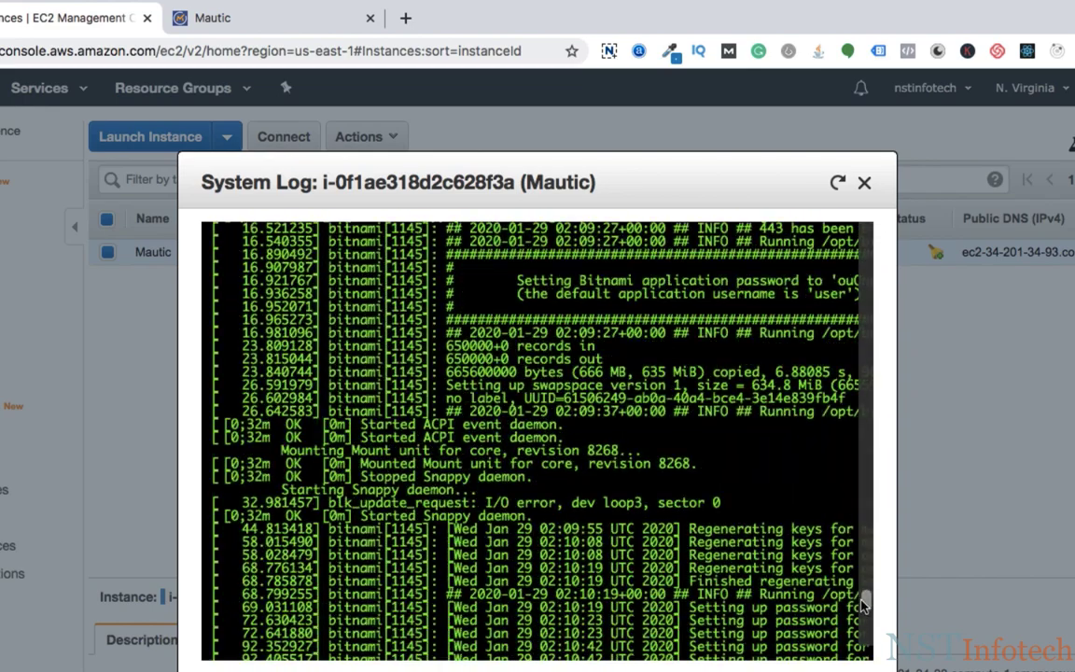
{"action": "scroll", "coordinate": [791, 565], "scroll_direction": "right", "scroll_amount": 5}
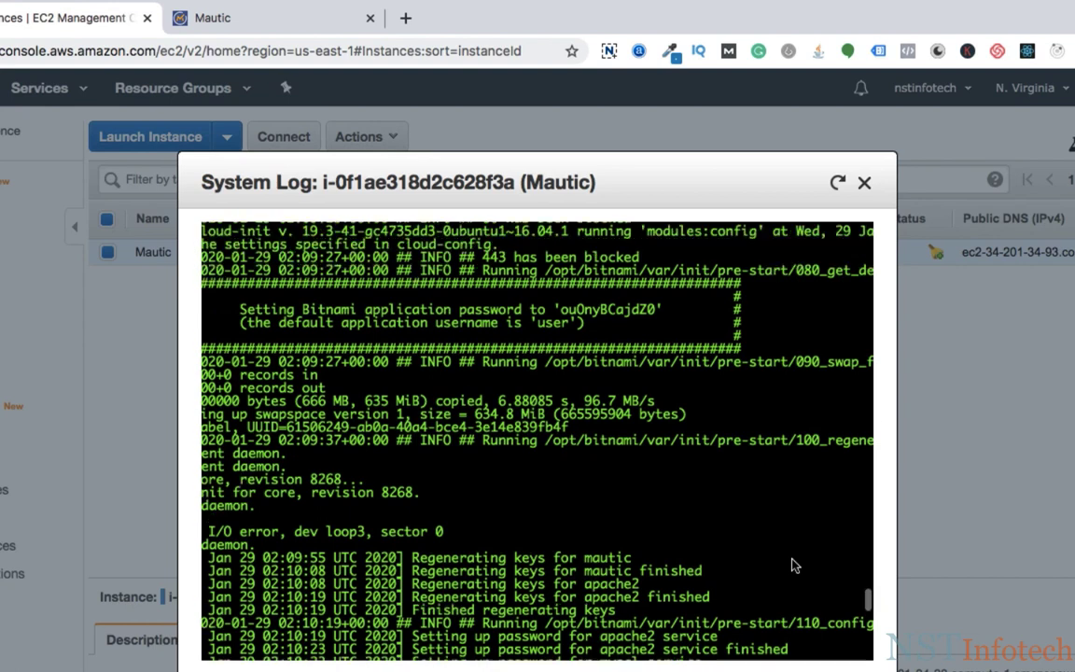
{"action": "double_click", "coordinate": [552, 322]}
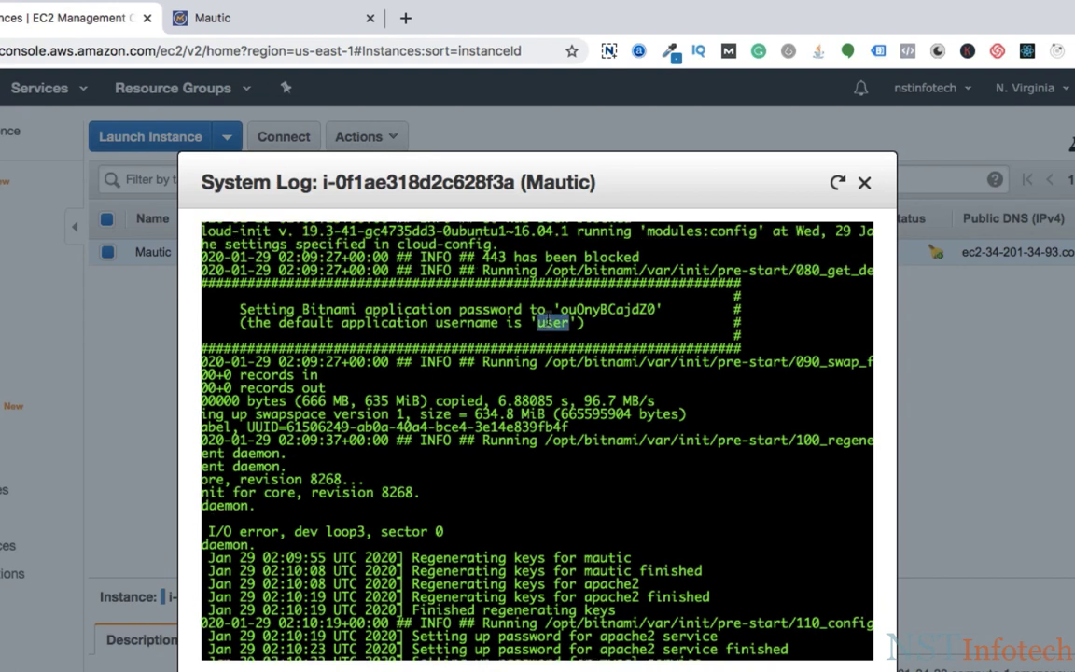
{"action": "double_click", "coordinate": [602, 308]}
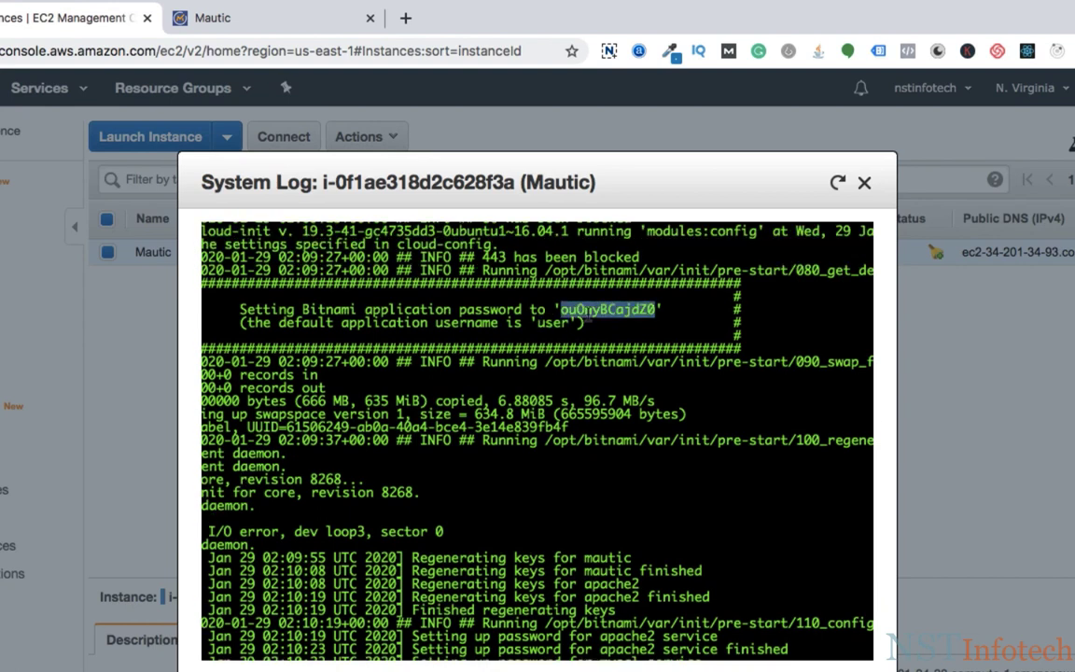
{"action": "right_click", "coordinate": [590, 316]}
{"action": "left_click", "coordinate": [623, 352]}
{"action": "key", "text": "Escape"}
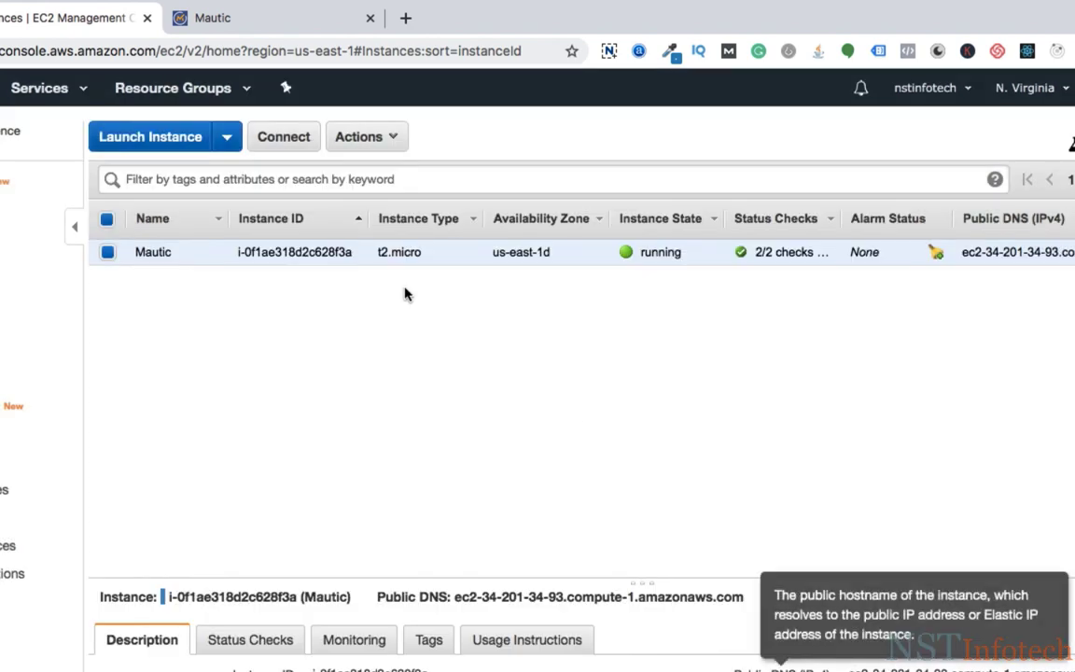
Step: Log into Mautic as 'user' with the pasted application password
{"action": "left_click", "coordinate": [314, 29]}
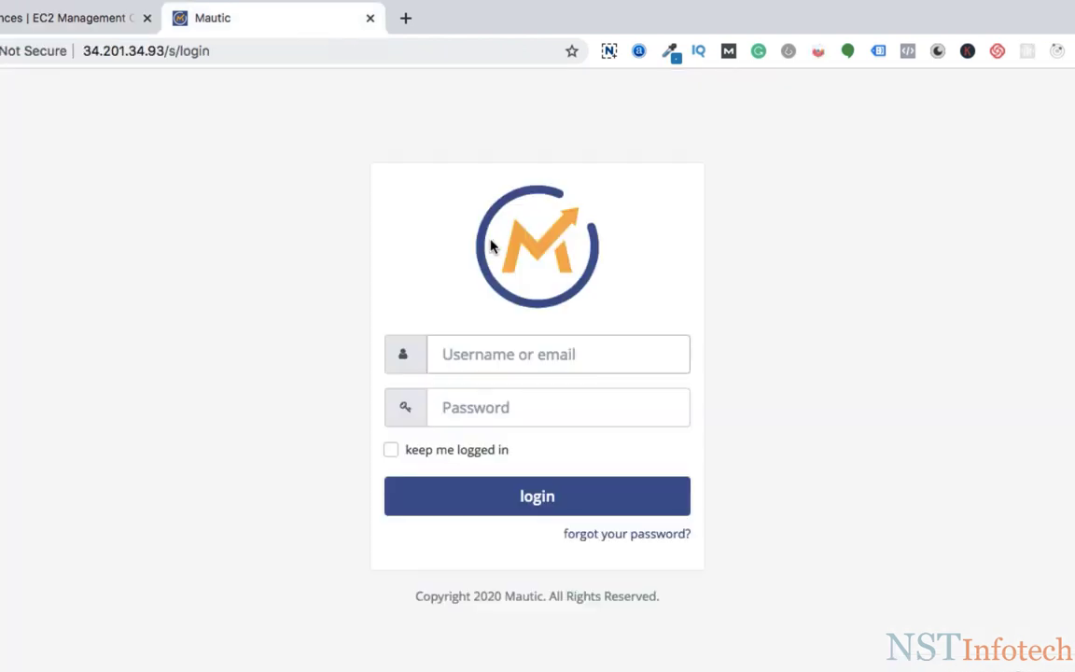
{"action": "left_click", "coordinate": [485, 346]}
{"action": "type", "text": "user"}
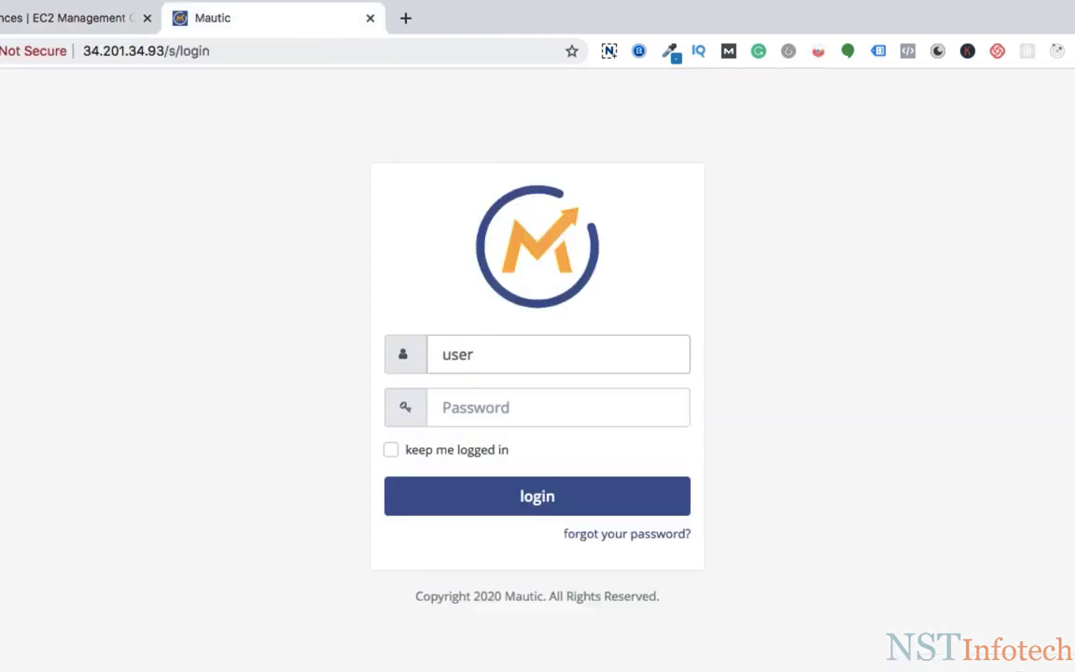
{"action": "left_click", "coordinate": [502, 408]}
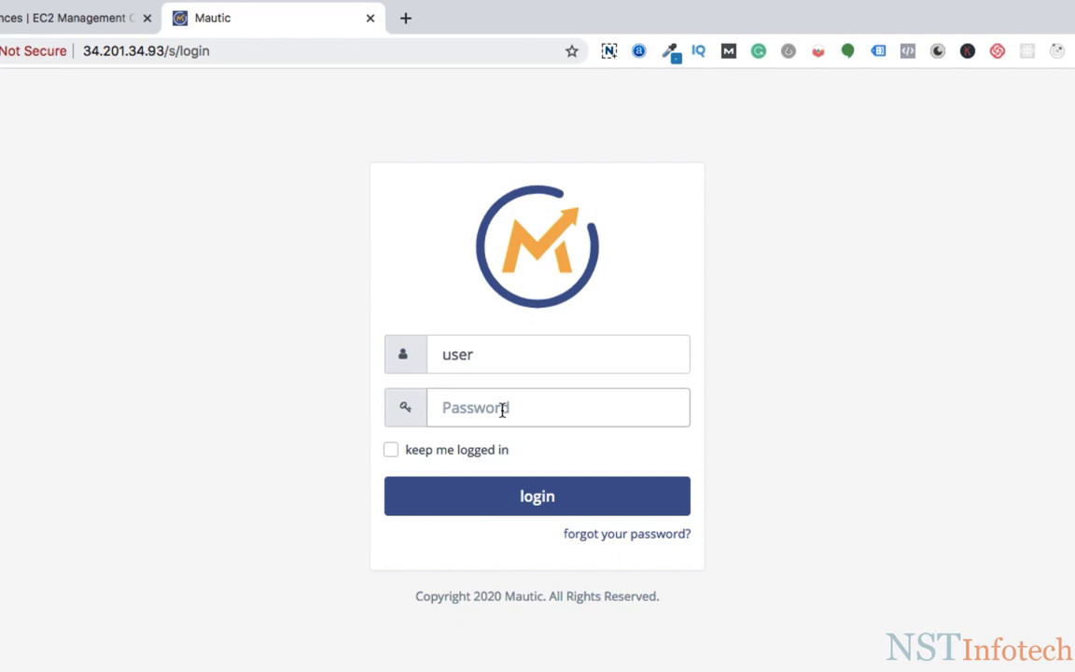
{"action": "key", "text": "super+v"}
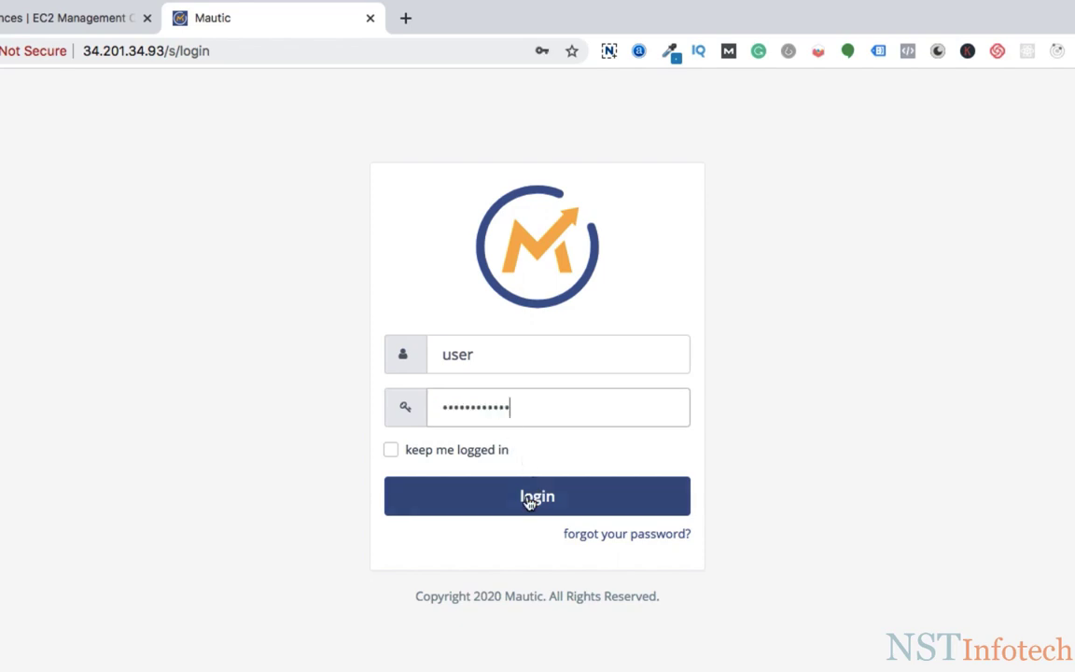
{"action": "left_click", "coordinate": [530, 503]}
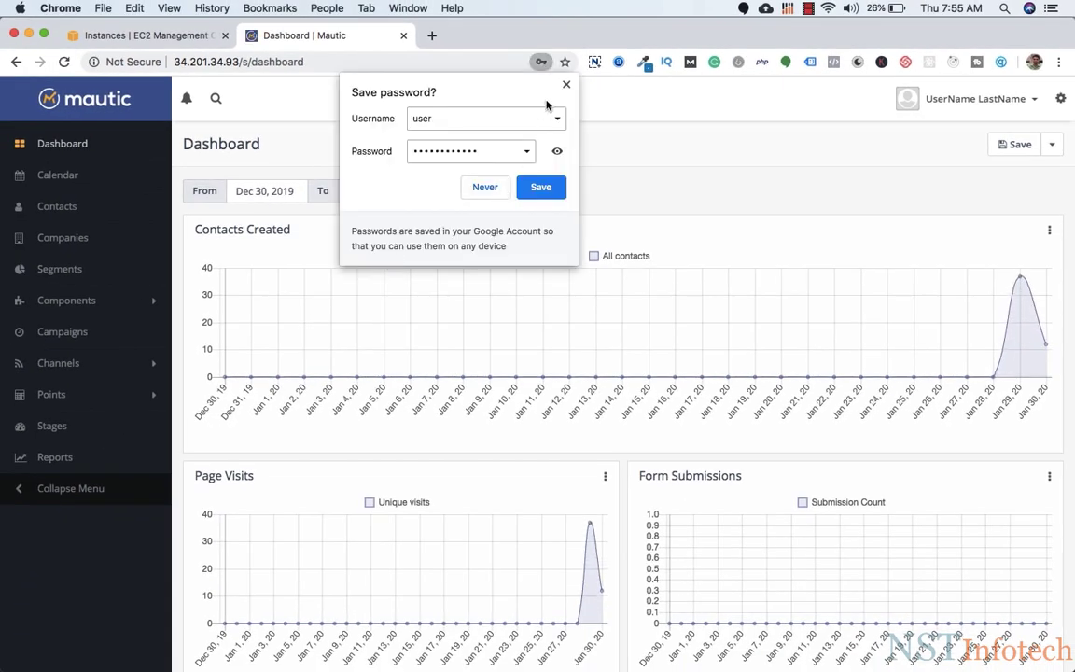
Step: Dismiss the save-password prompt and open the account details page from the user menu
{"action": "left_click", "coordinate": [565, 84]}
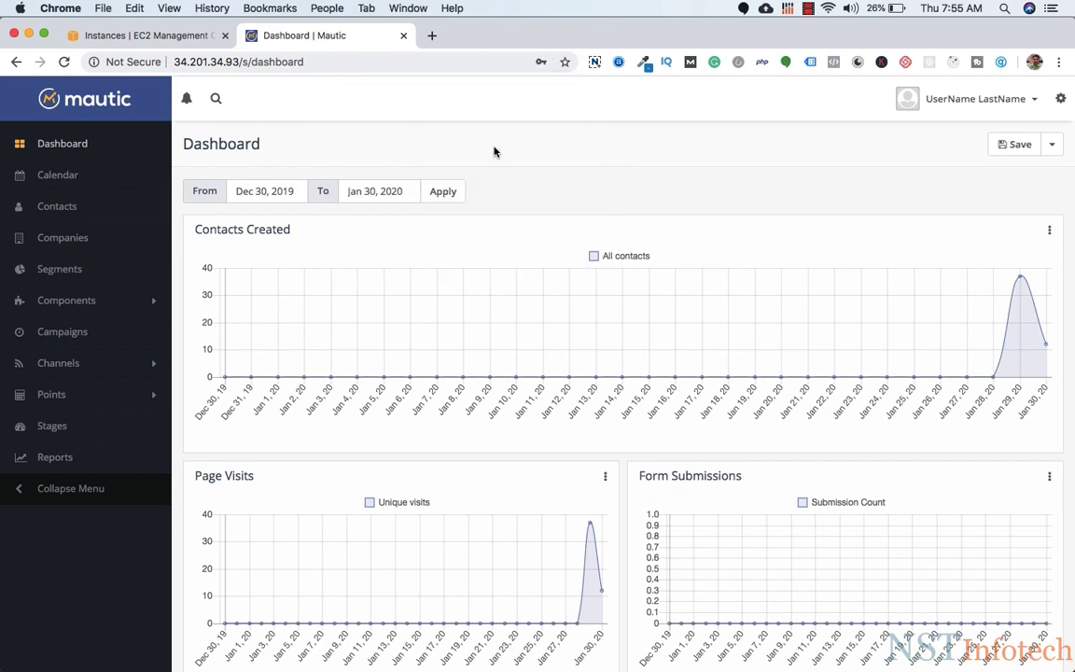
{"action": "left_click", "coordinate": [1062, 98]}
{"action": "left_click", "coordinate": [898, 98]}
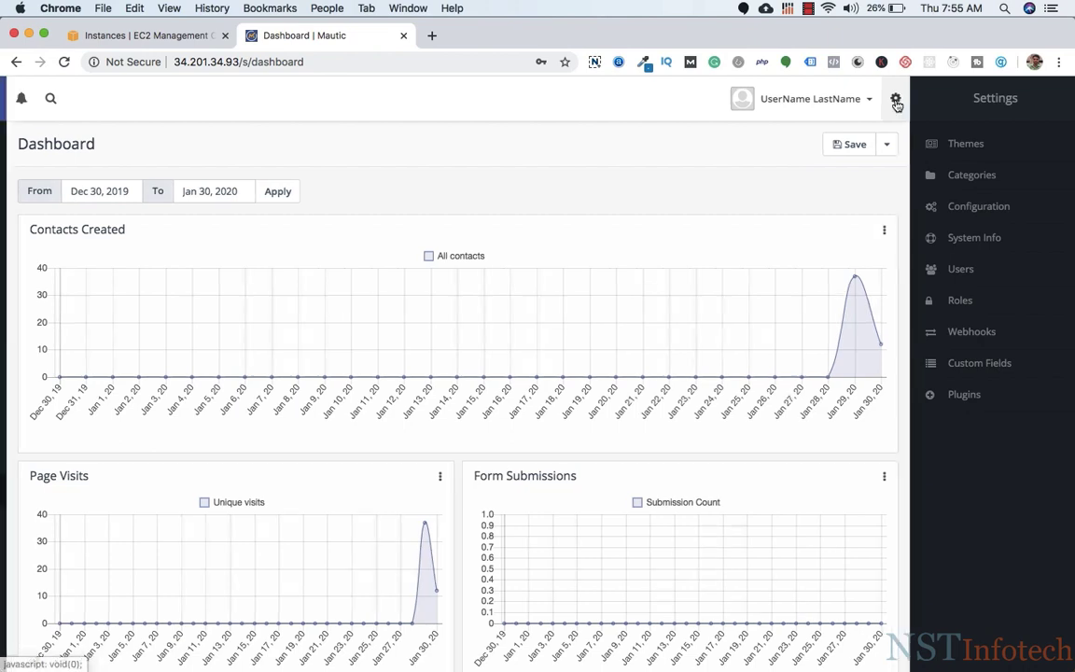
{"action": "left_click", "coordinate": [1026, 100]}
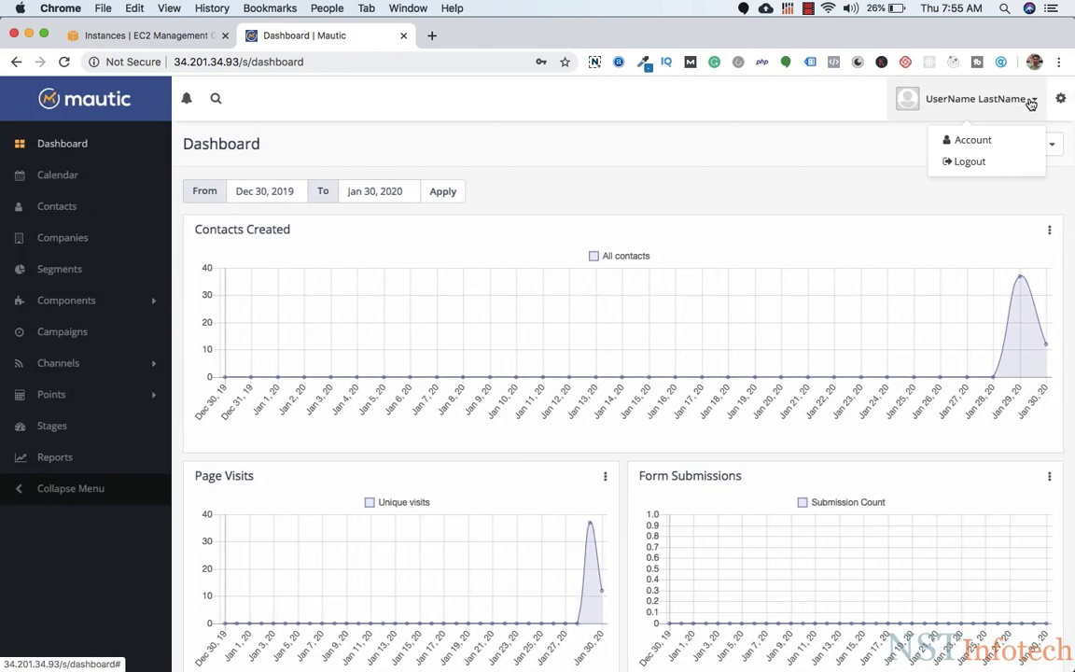
{"action": "left_click", "coordinate": [966, 144]}
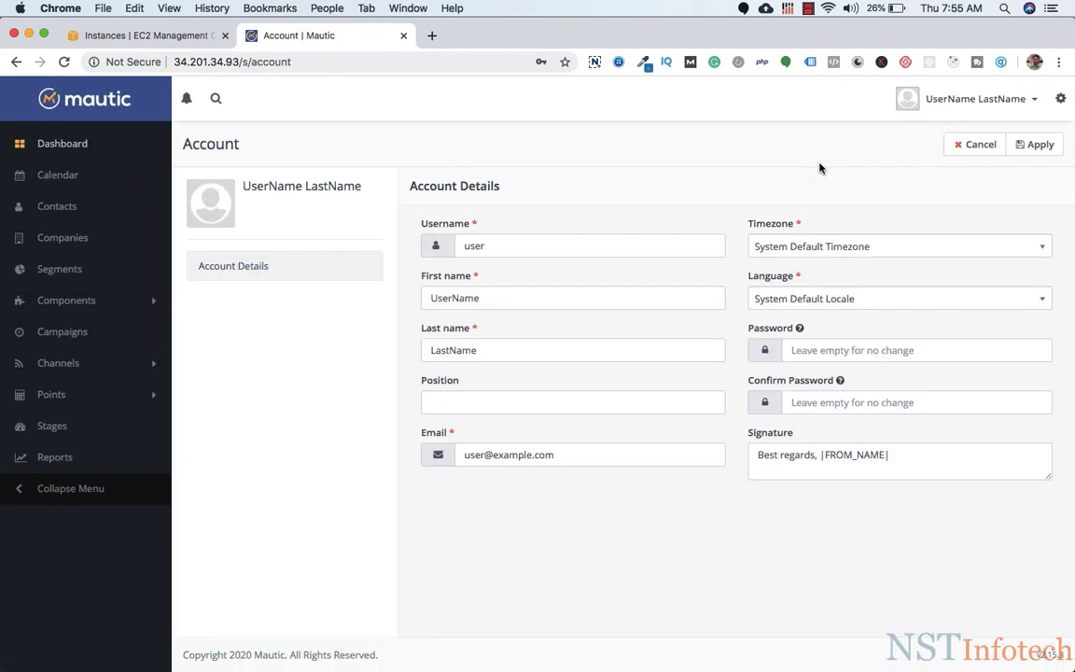
Step: Replace the placeholder first and last name with the account holder's real name
{"action": "double_click", "coordinate": [456, 299]}
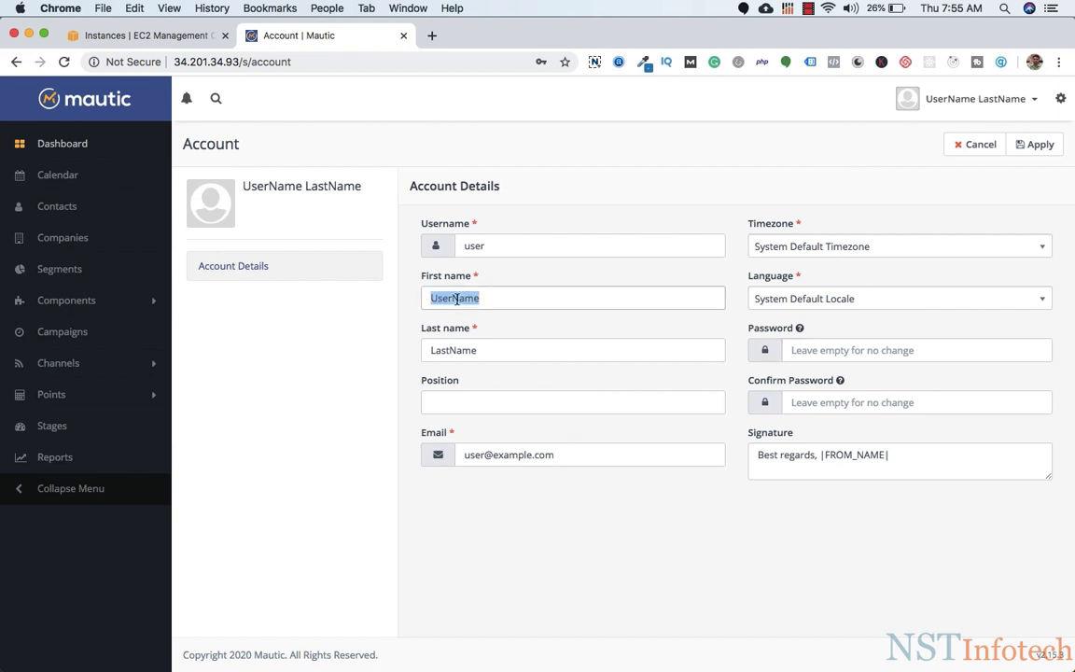
{"action": "type", "text": "S"}
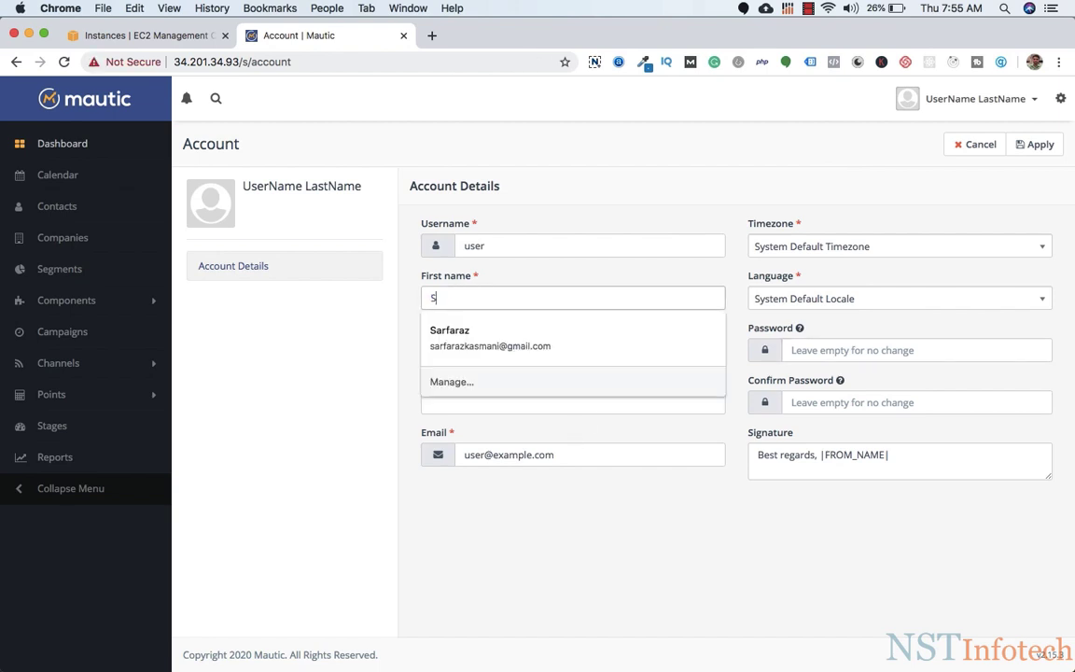
{"action": "type", "text": "arfaraz"}
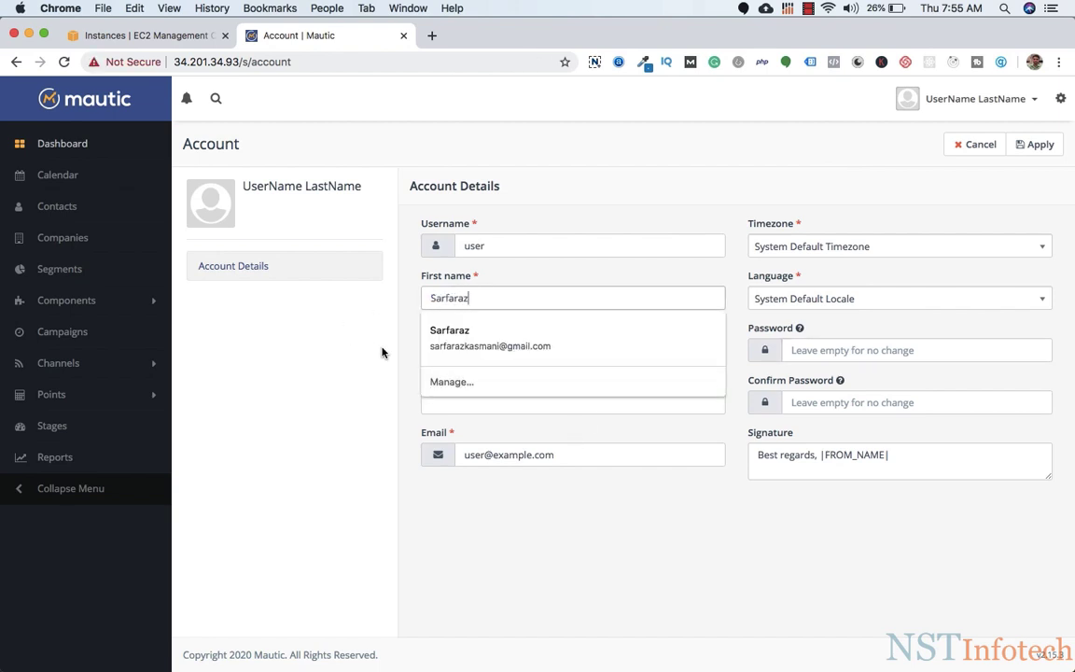
{"action": "left_click", "coordinate": [460, 355]}
{"action": "double_click", "coordinate": [472, 350]}
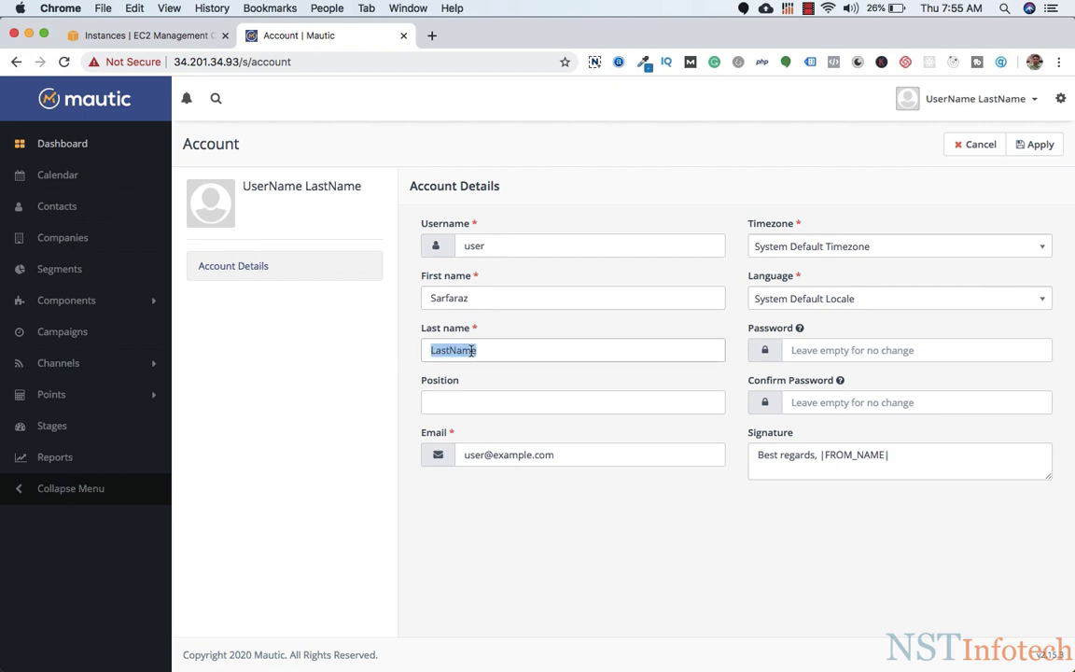
{"action": "type", "text": "K"}
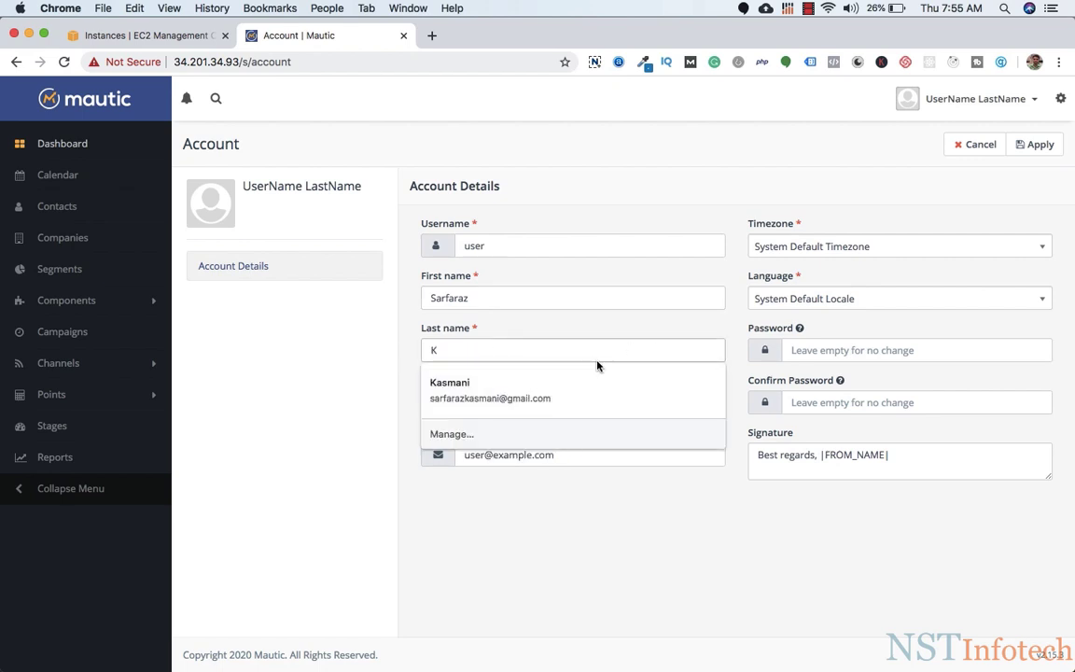
{"action": "left_click", "coordinate": [575, 336]}
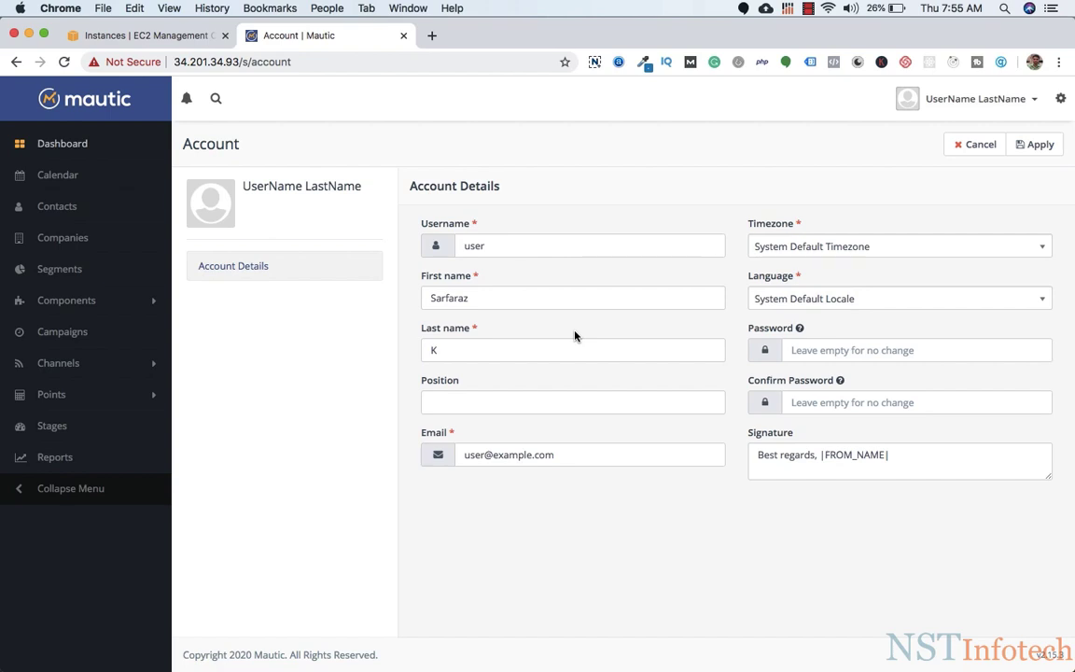
Step: Enter and confirm a new account password, apply the changes, and dismiss the save-password prompt
{"action": "left_click", "coordinate": [816, 346]}
{"action": "type", "text": "•"}
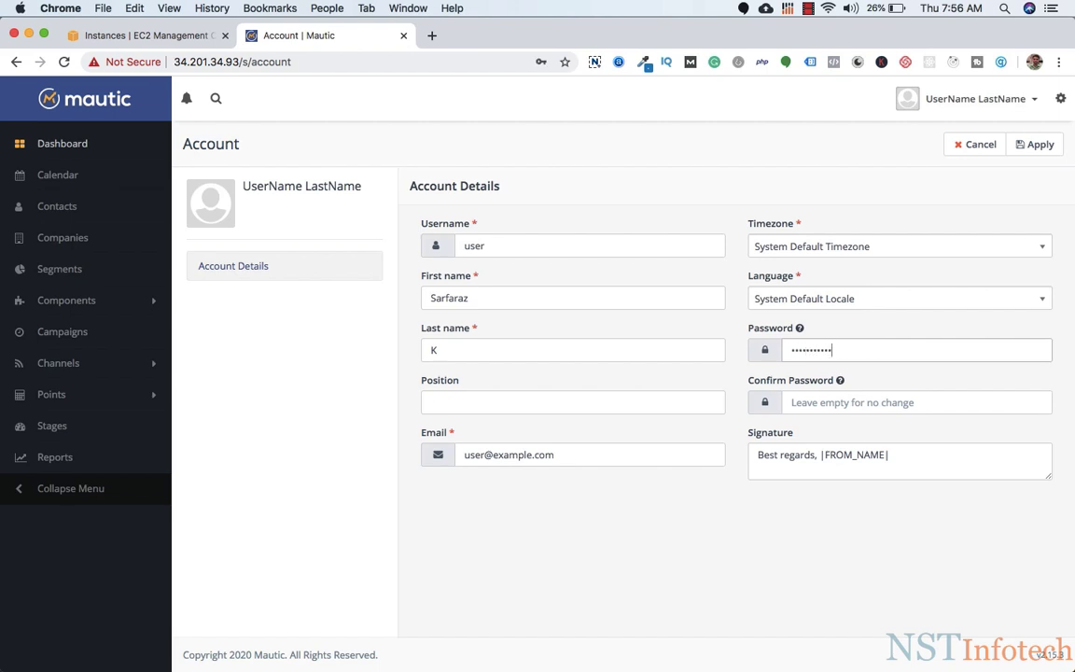
{"action": "left_click", "coordinate": [823, 403]}
{"action": "type", "text": "••••••••"}
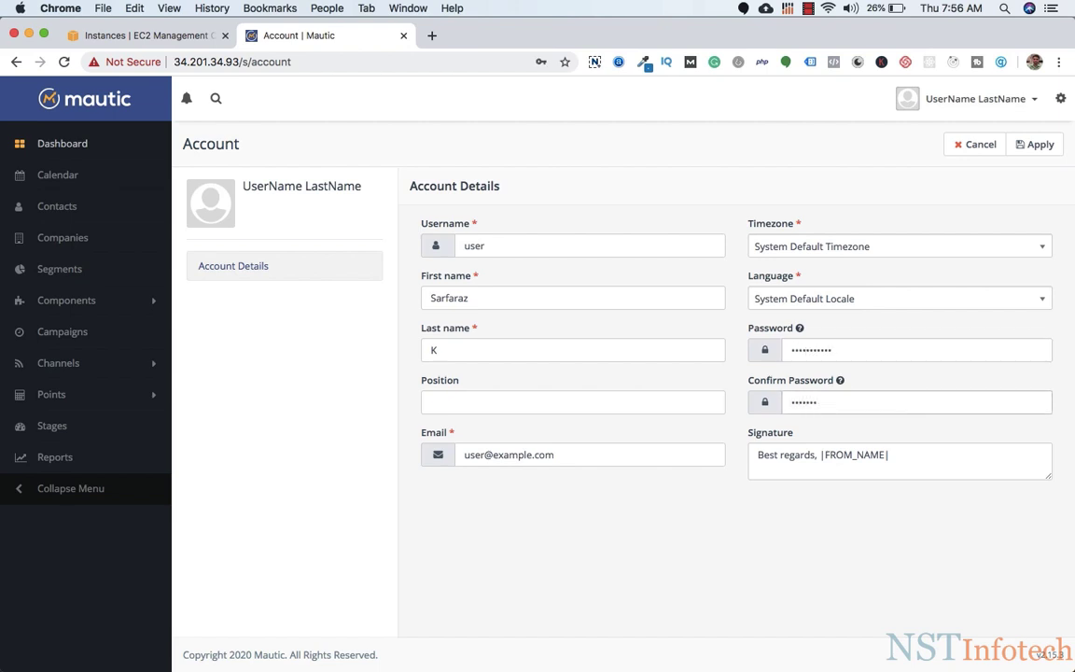
{"action": "type", "text": "••••"}
{"action": "left_click", "coordinate": [1036, 146]}
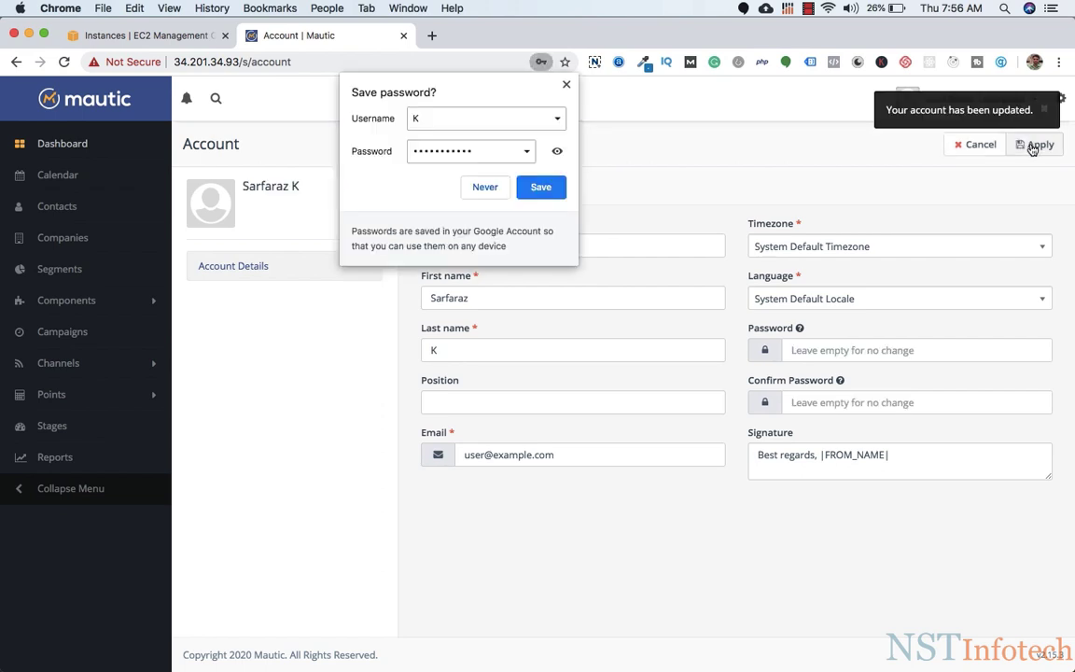
{"action": "left_click", "coordinate": [567, 86]}
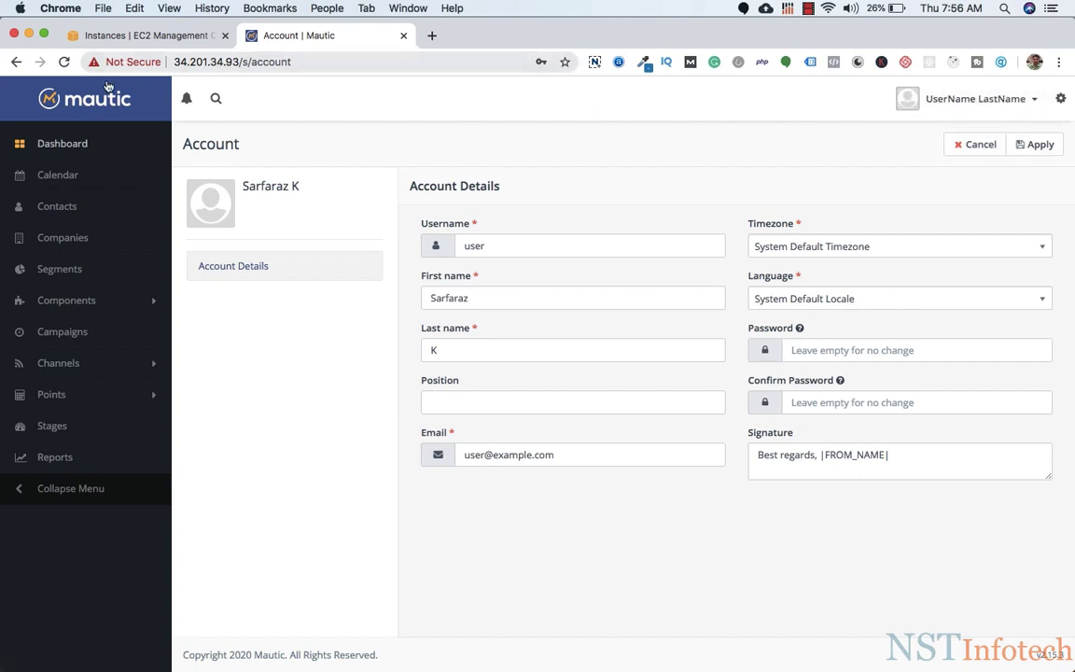
Step: Log out of Mautic and sign back in as 'user' with the new password
{"action": "left_click", "coordinate": [64, 61]}
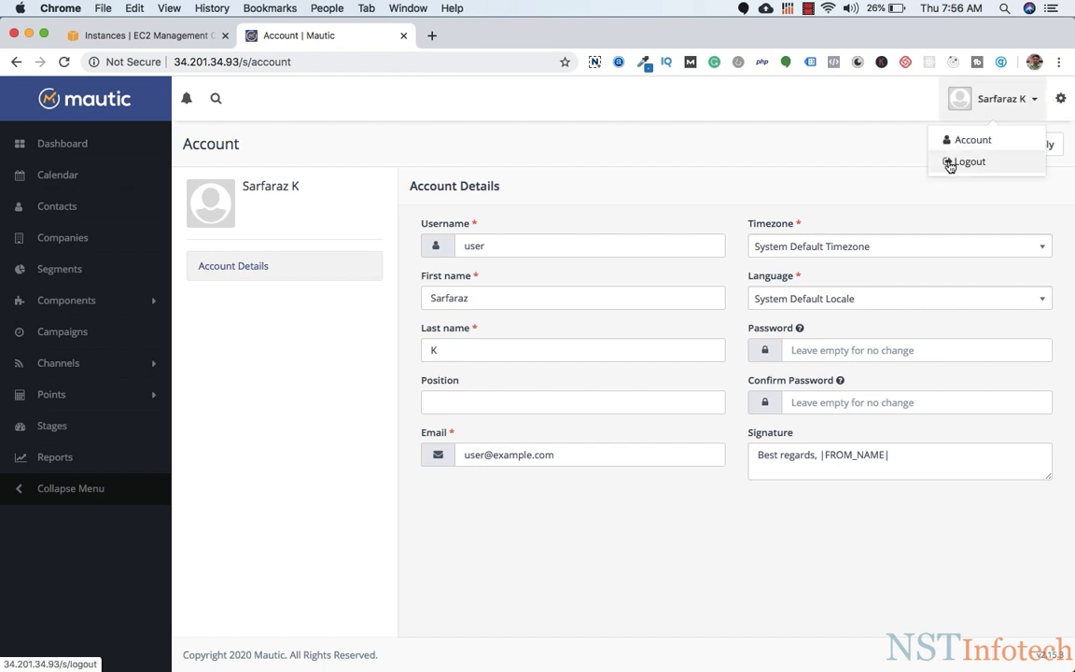
{"action": "left_click", "coordinate": [962, 162]}
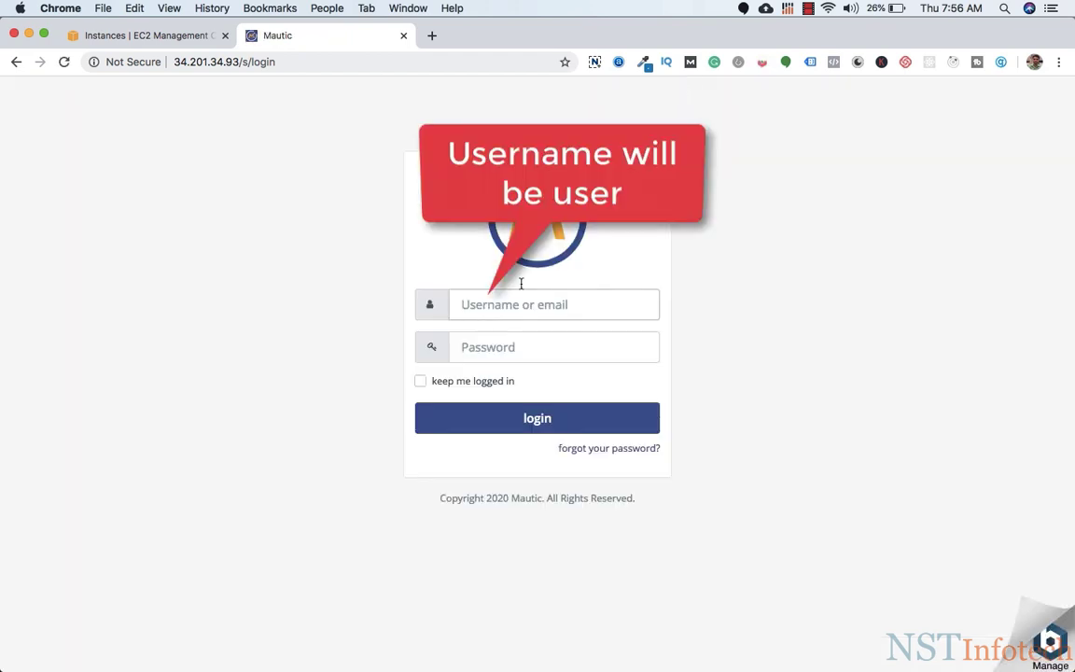
{"action": "left_click", "coordinate": [493, 309]}
{"action": "left_click", "coordinate": [478, 338]}
{"action": "left_click", "coordinate": [487, 347]}
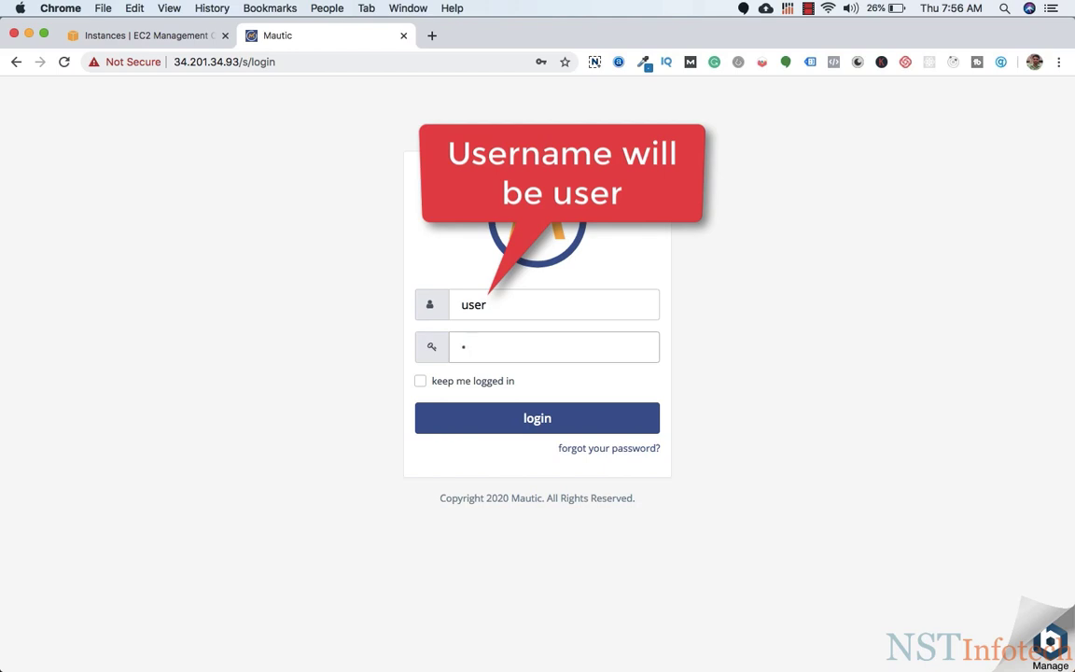
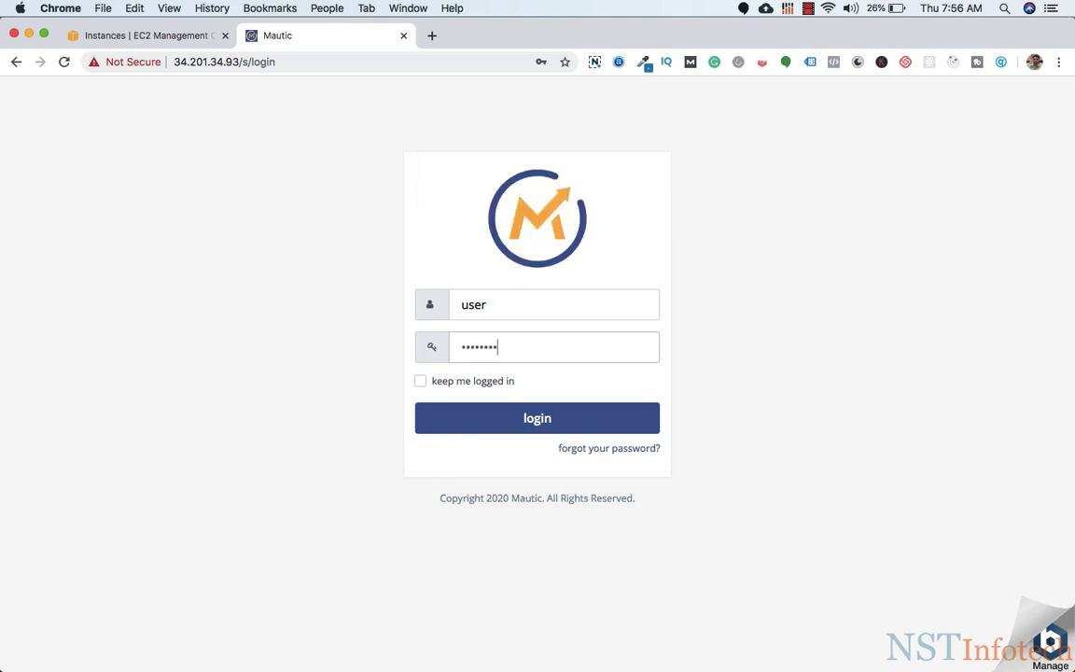
{"action": "left_click", "coordinate": [496, 431]}
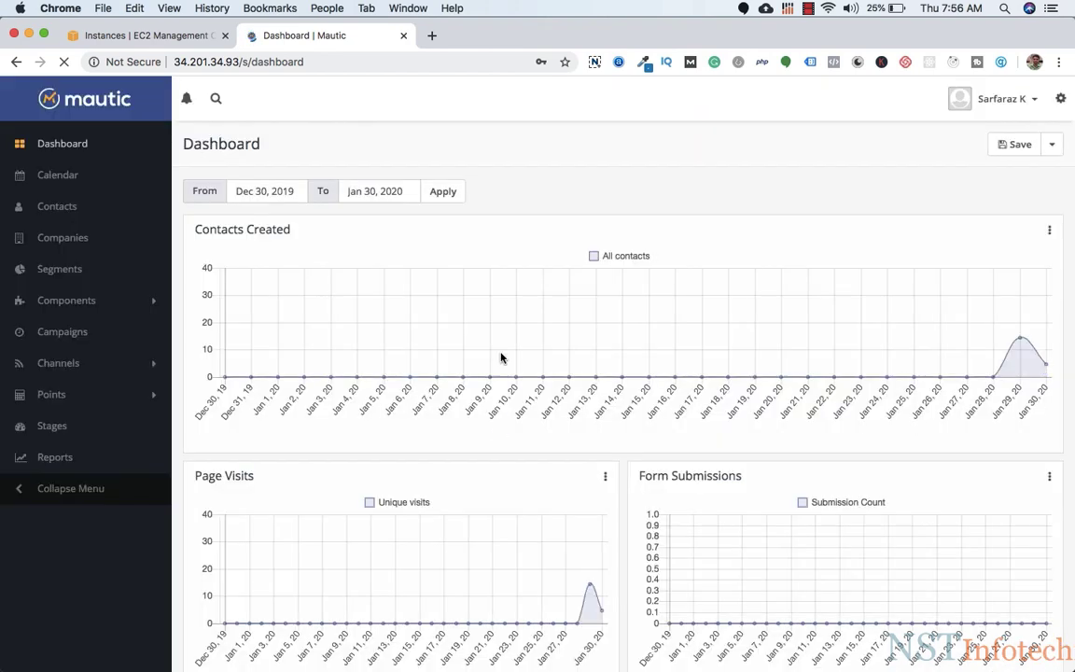
{"action": "scroll", "coordinate": [500, 358], "scroll_direction": "down", "scroll_amount": 3}
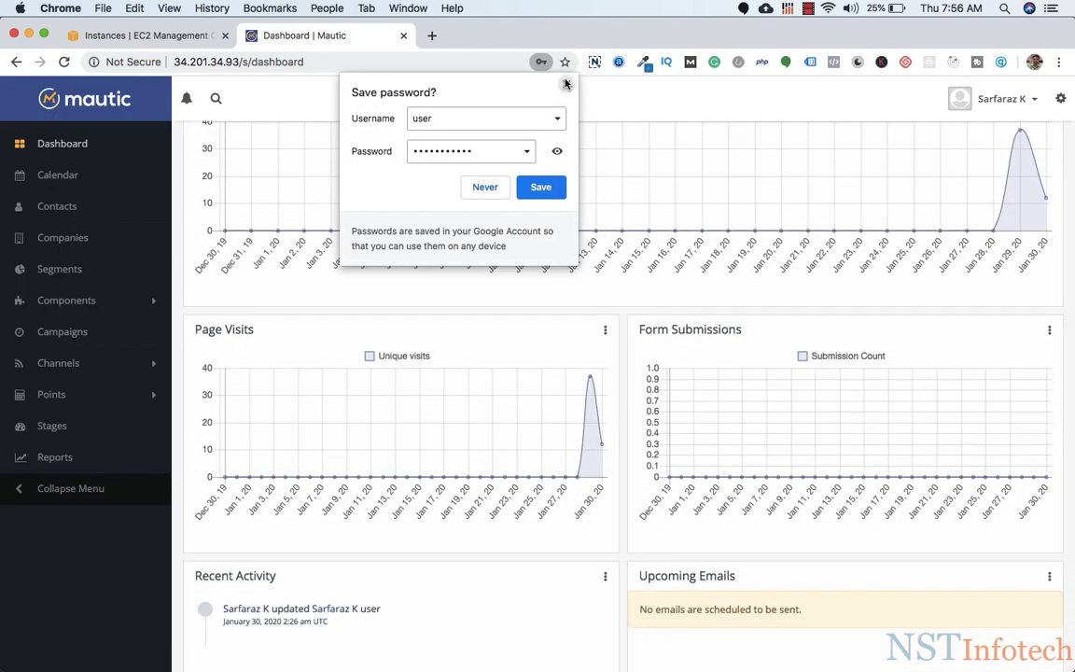
{"action": "left_click", "coordinate": [566, 84]}
{"action": "scroll", "coordinate": [596, 257], "scroll_direction": "up", "scroll_amount": 3}
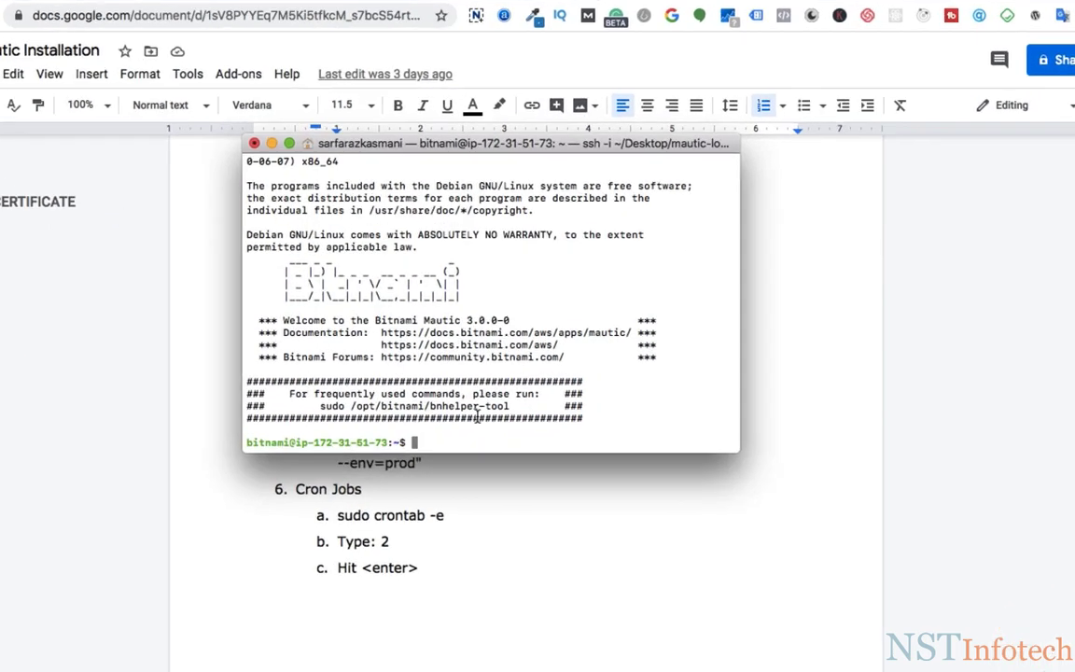
Step: Run 'sudo crontab -e' in the SSH session to edit the root crontab
{"action": "type", "text": "sudo "}
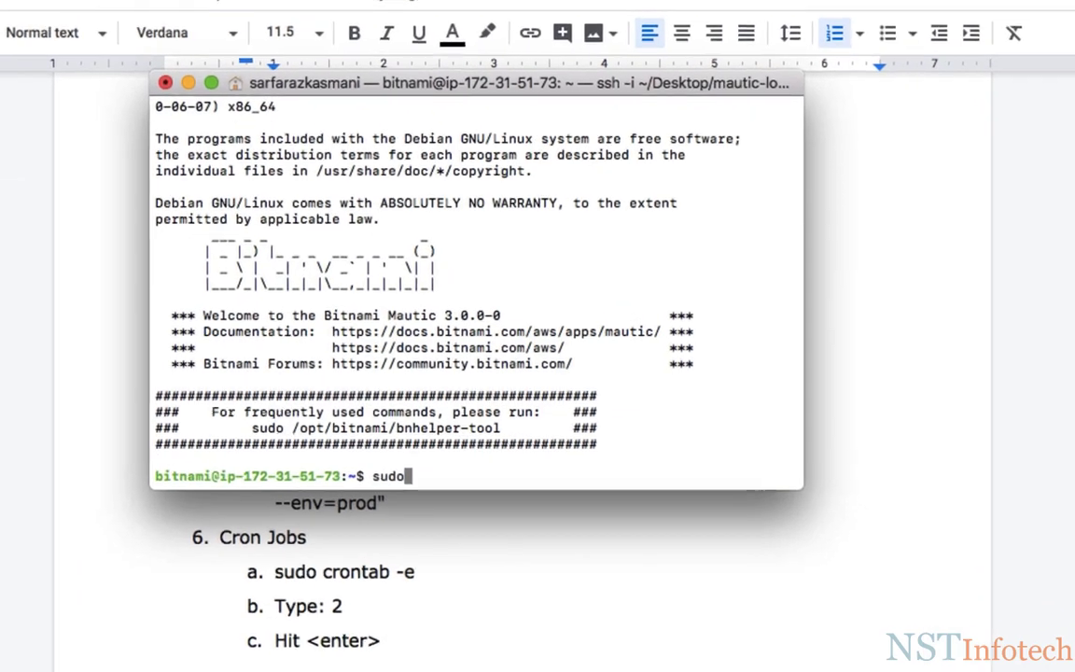
{"action": "type", "text": "cron"}
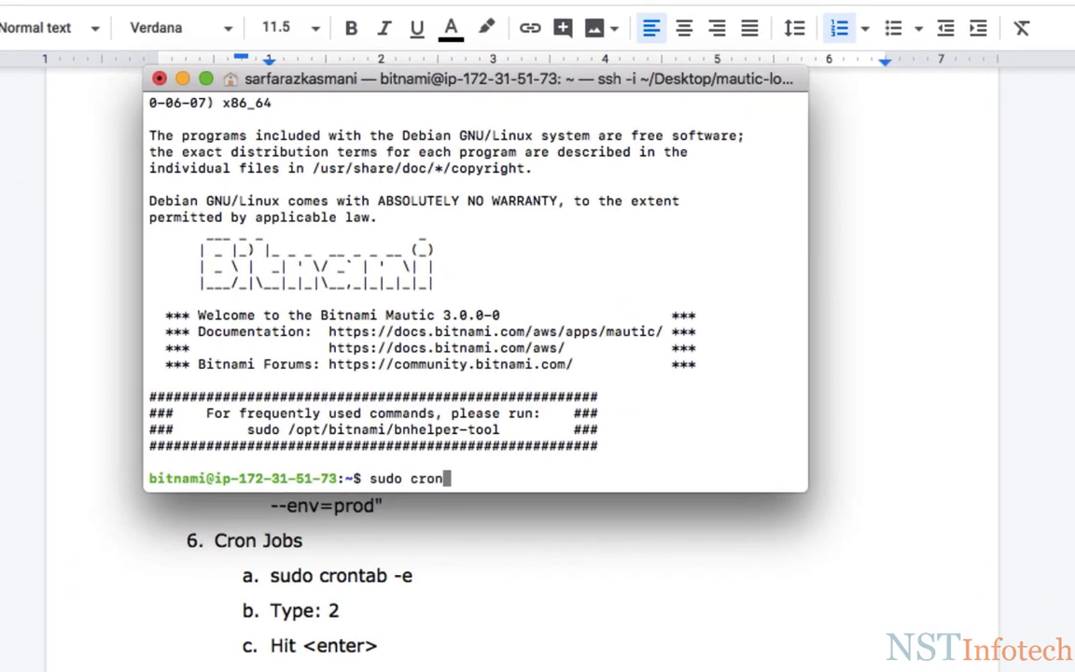
{"action": "type", "text": "tab -e"}
{"action": "key", "text": "Return"}
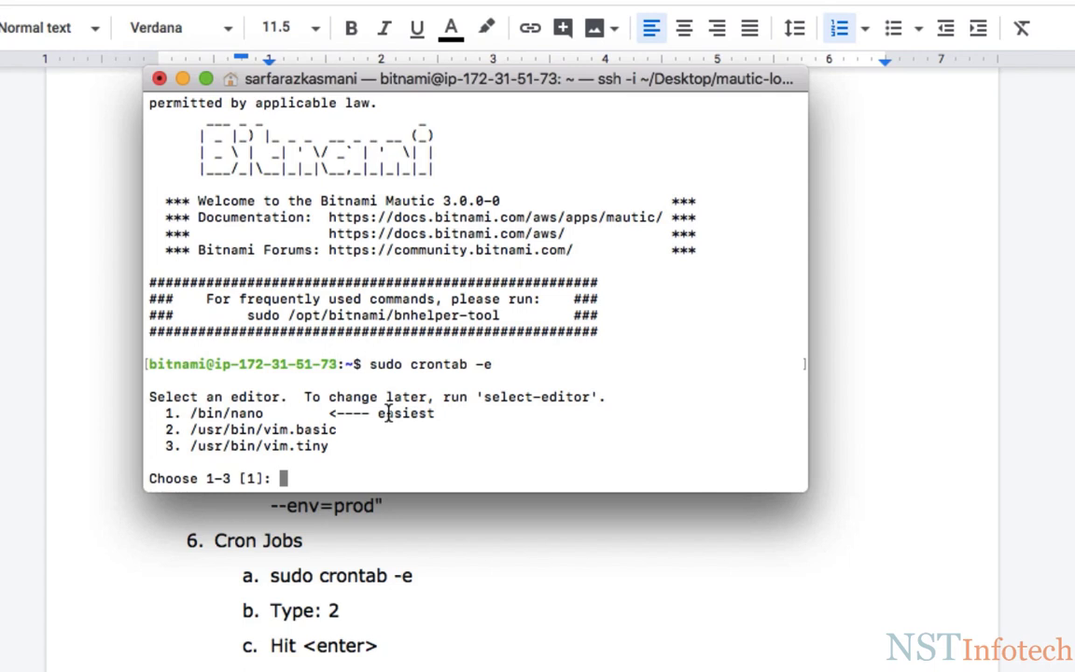
Step: Pick option 1, nano (the easiest editor), at the Choose 1-3 prompt
{"action": "double_click", "coordinate": [384, 413]}
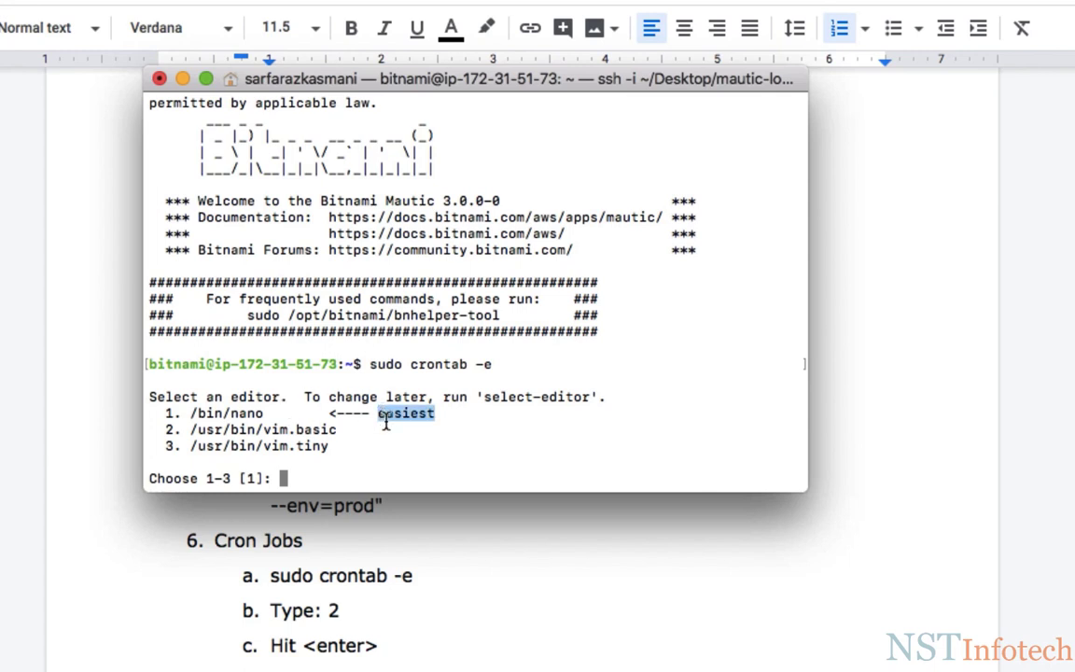
{"action": "left_click", "coordinate": [387, 424]}
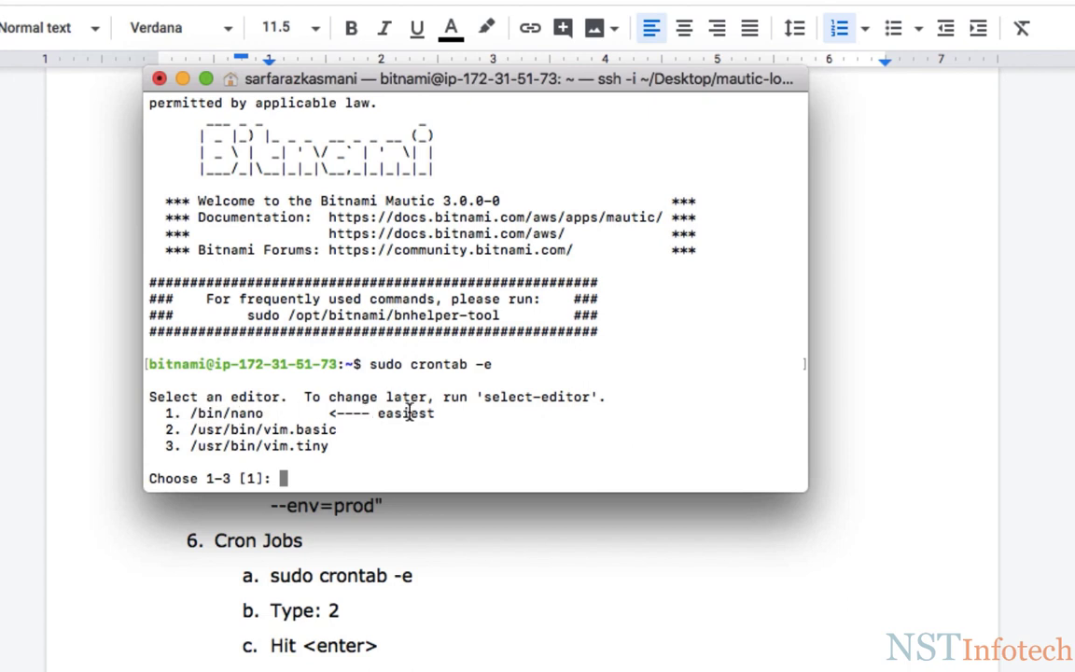
{"action": "double_click", "coordinate": [408, 413]}
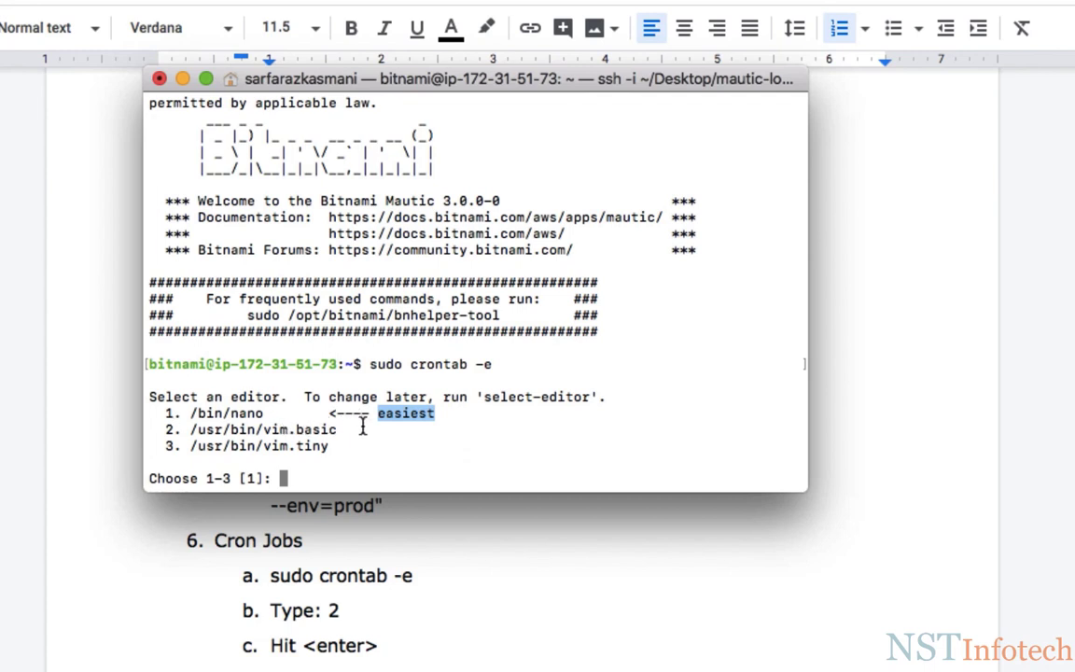
{"action": "left_click", "coordinate": [351, 429]}
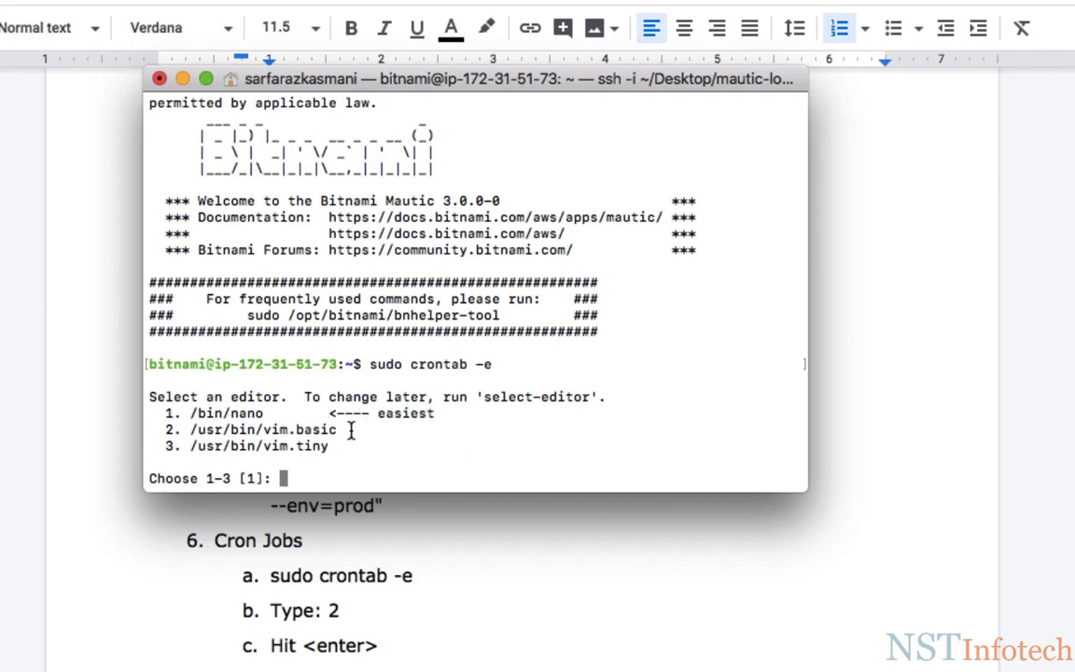
{"action": "left_click_drag", "start_coordinate": [189, 412], "coordinate": [434, 412]}
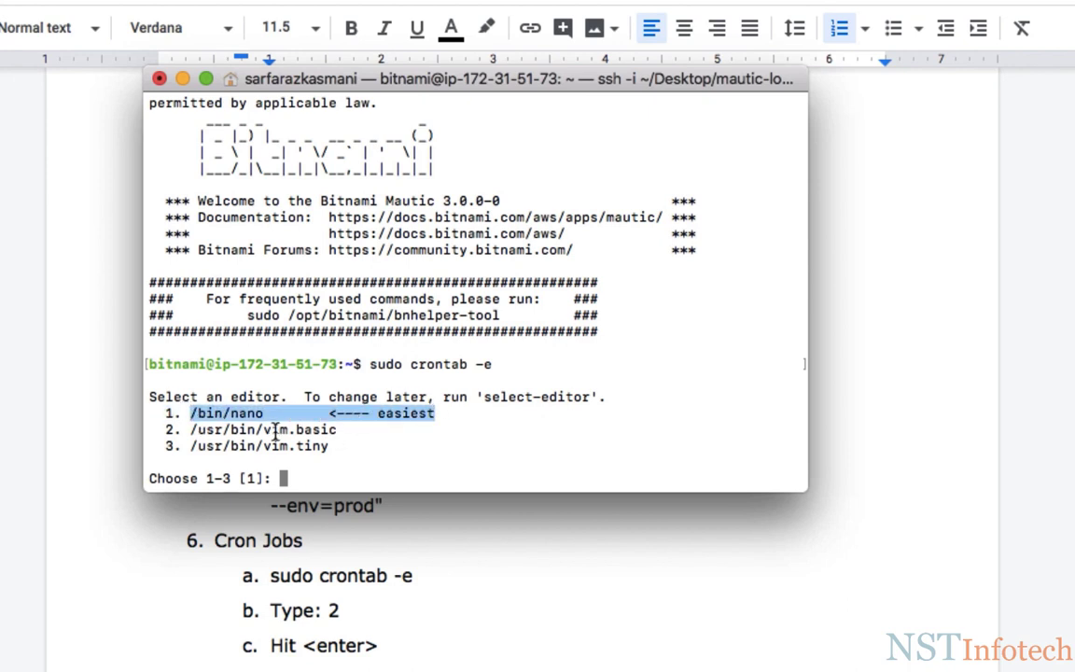
{"action": "left_click", "coordinate": [301, 397]}
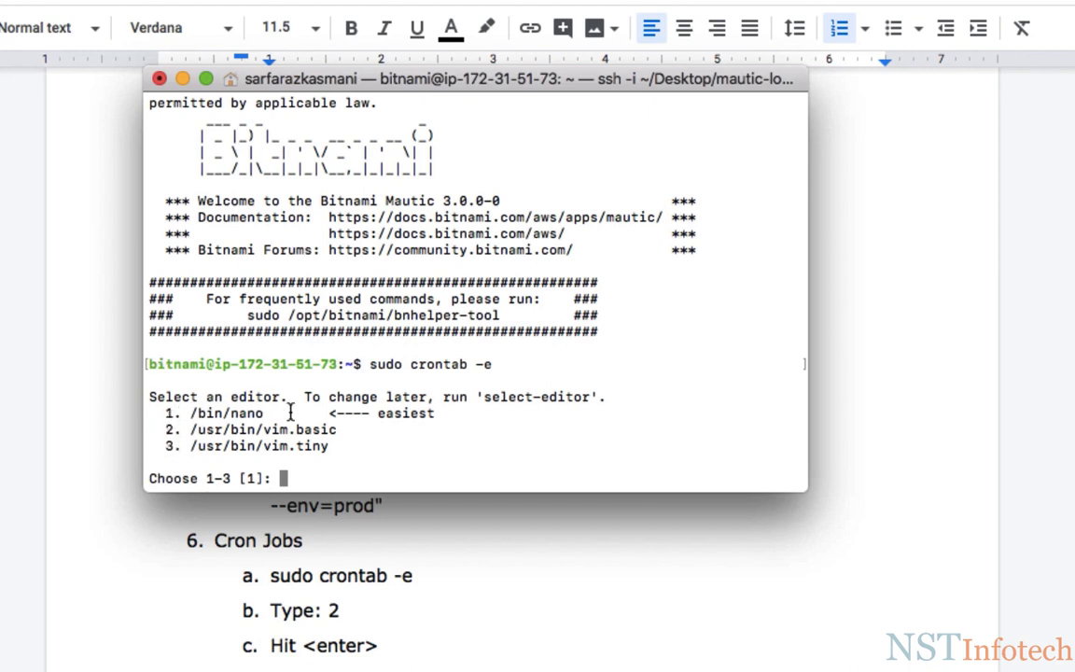
{"action": "double_click", "coordinate": [393, 416]}
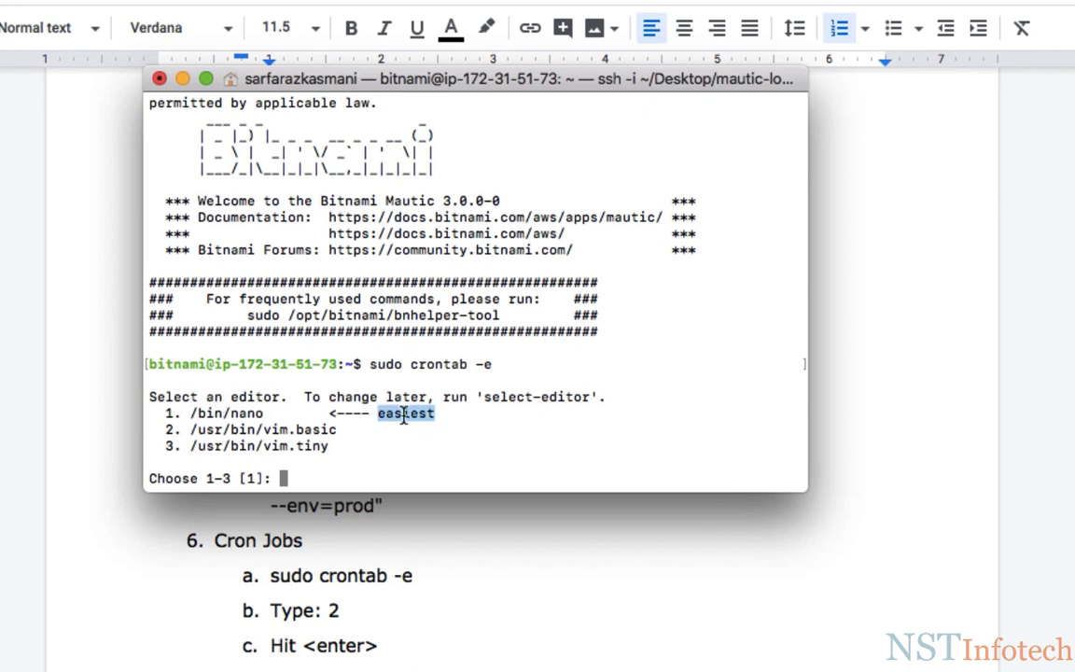
{"action": "left_click", "coordinate": [285, 477]}
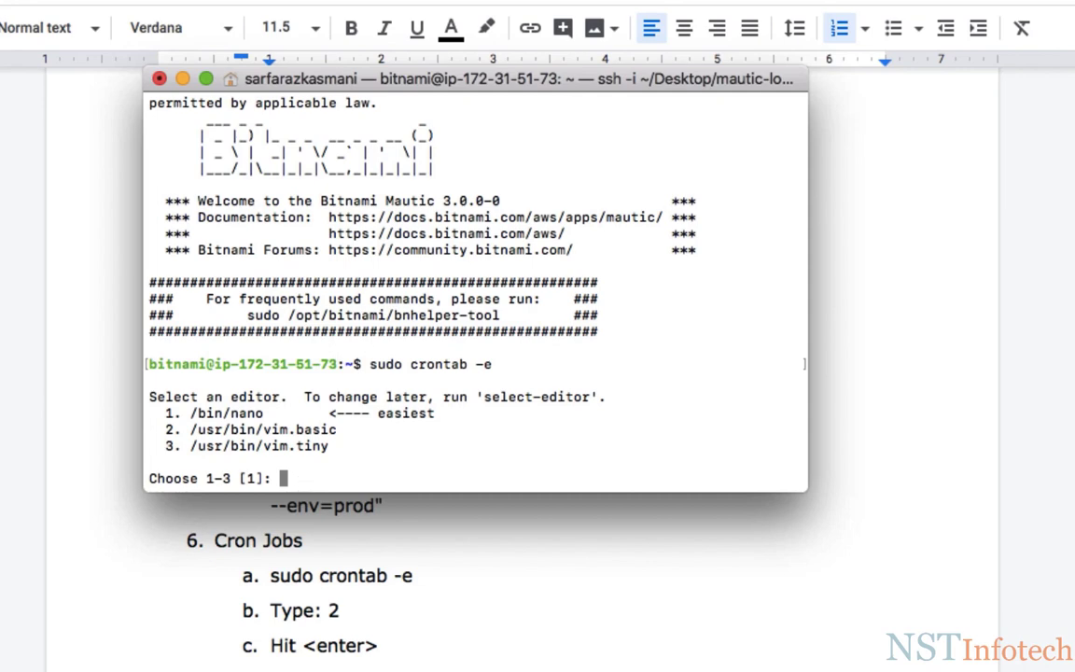
{"action": "type", "text": "1"}
{"action": "key", "text": "Return"}
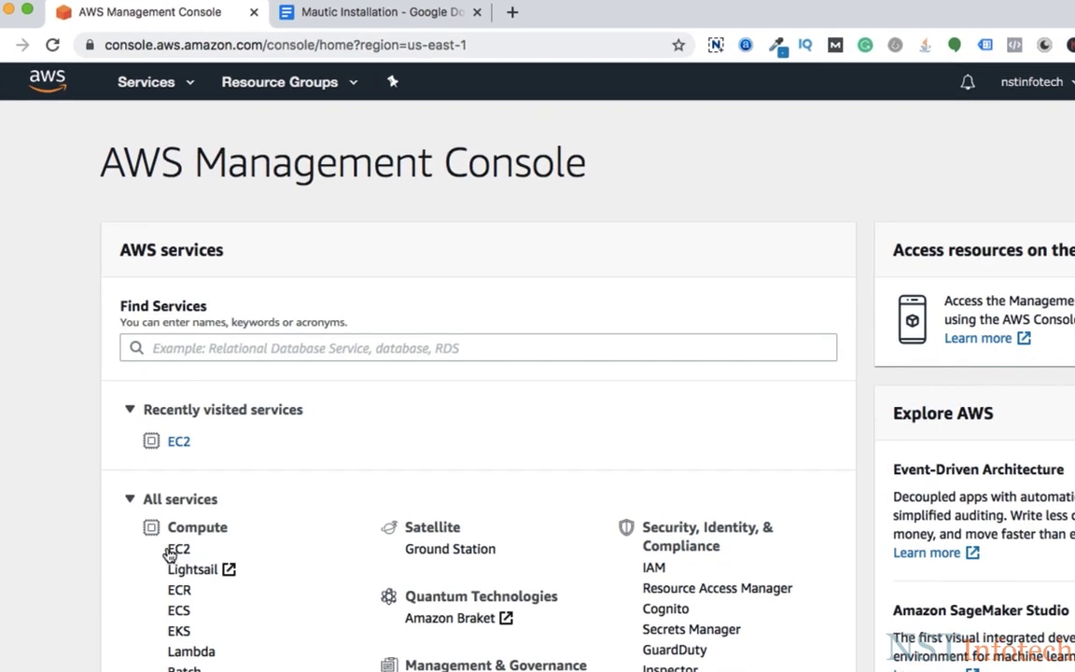
Step: In EC2 running instances, select the Mautic instance's public IP 3.88.213.93
{"action": "left_click", "coordinate": [271, 518]}
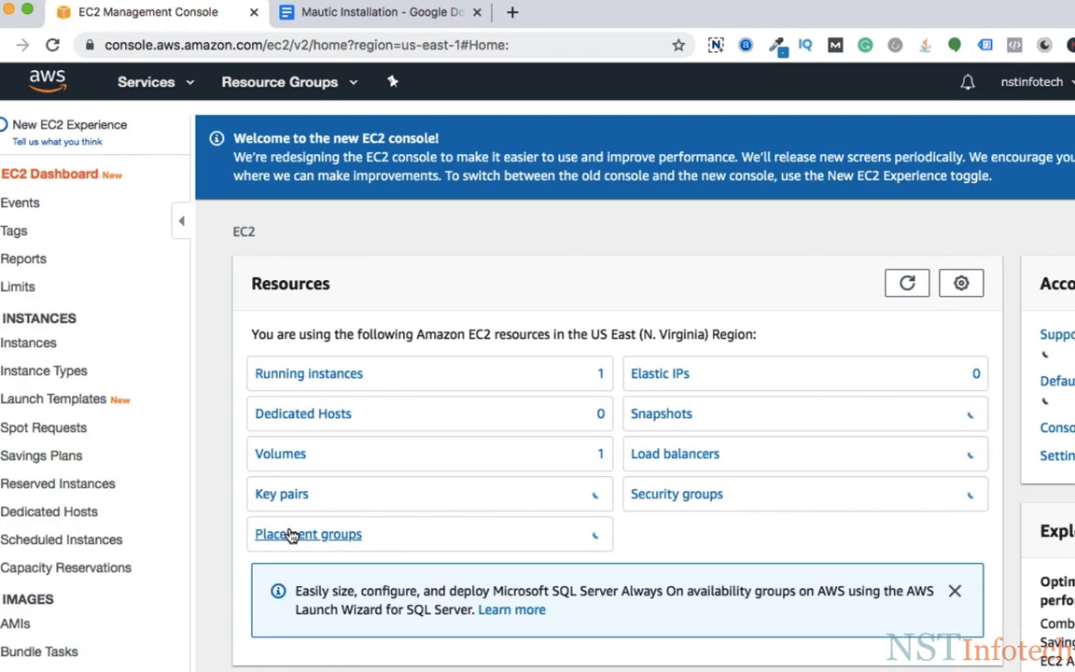
{"action": "left_click", "coordinate": [288, 376]}
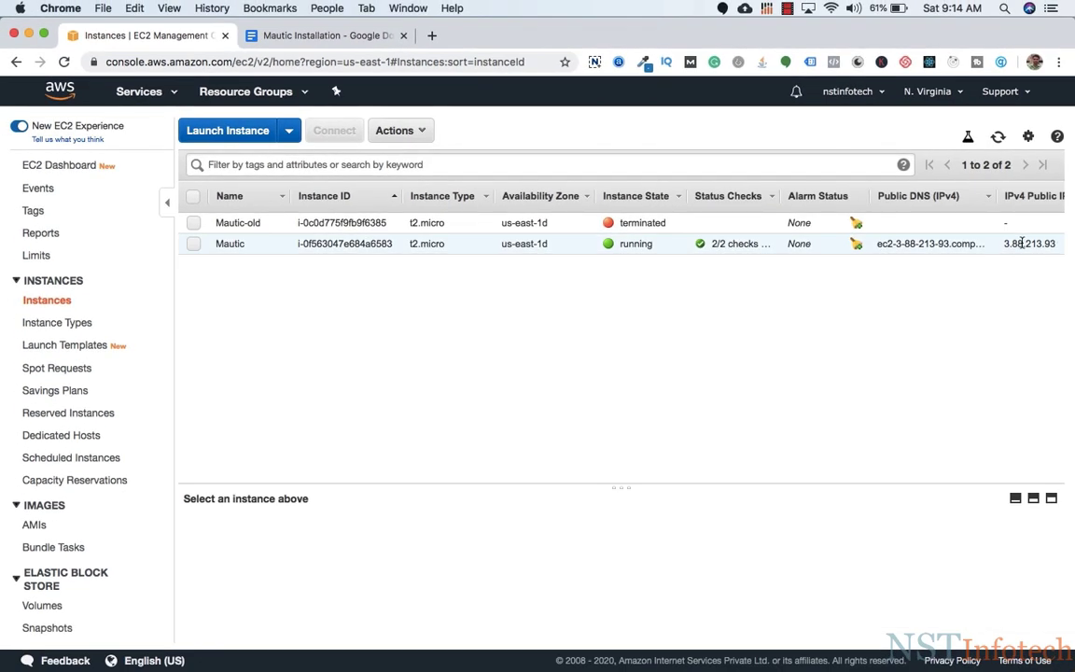
{"action": "double_click", "coordinate": [1022, 242]}
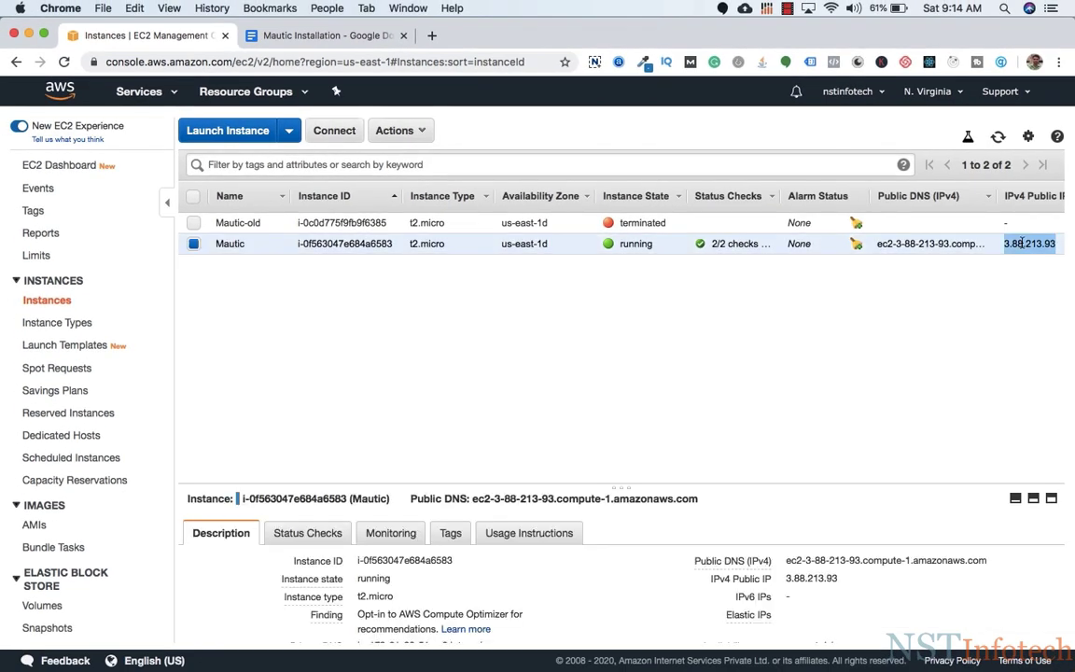
Step: Copy 3.88.213.93 and paste it over 3.86.161.16 in the notes' ssh command
{"action": "key", "text": "super+c"}
{"action": "left_click", "coordinate": [302, 44]}
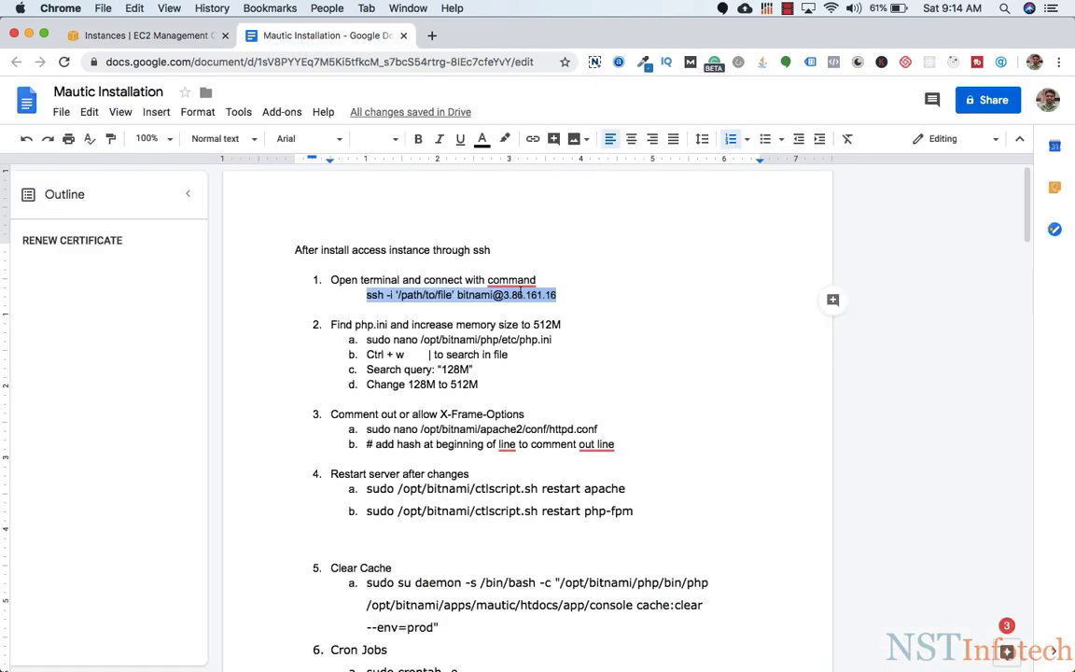
{"action": "left_click", "coordinate": [641, 386]}
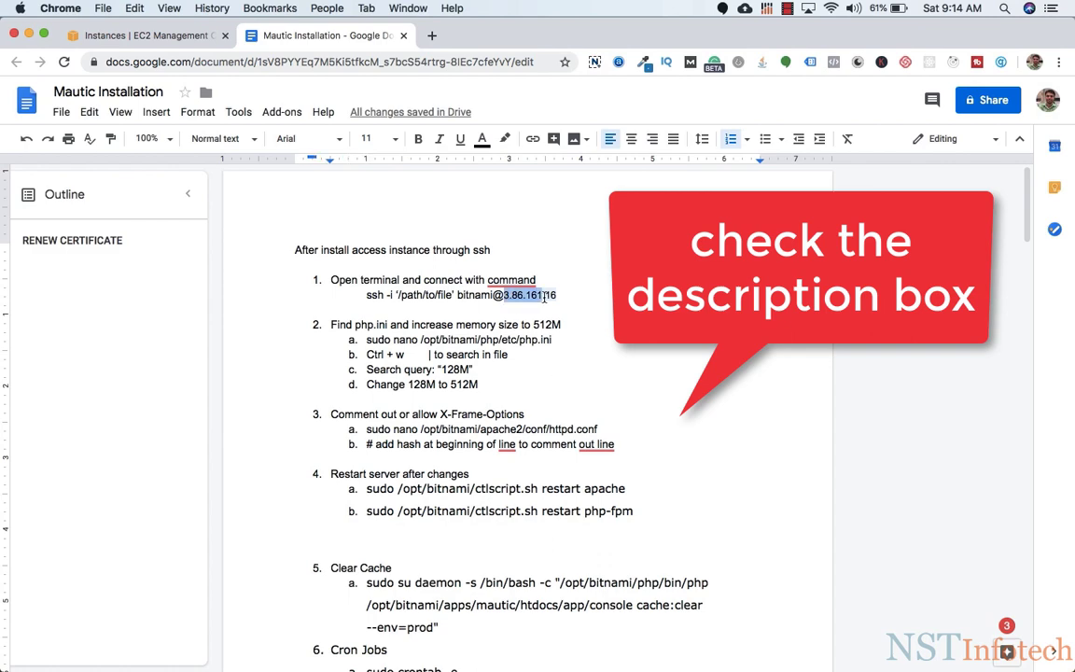
{"action": "key", "text": "BackSpace"}
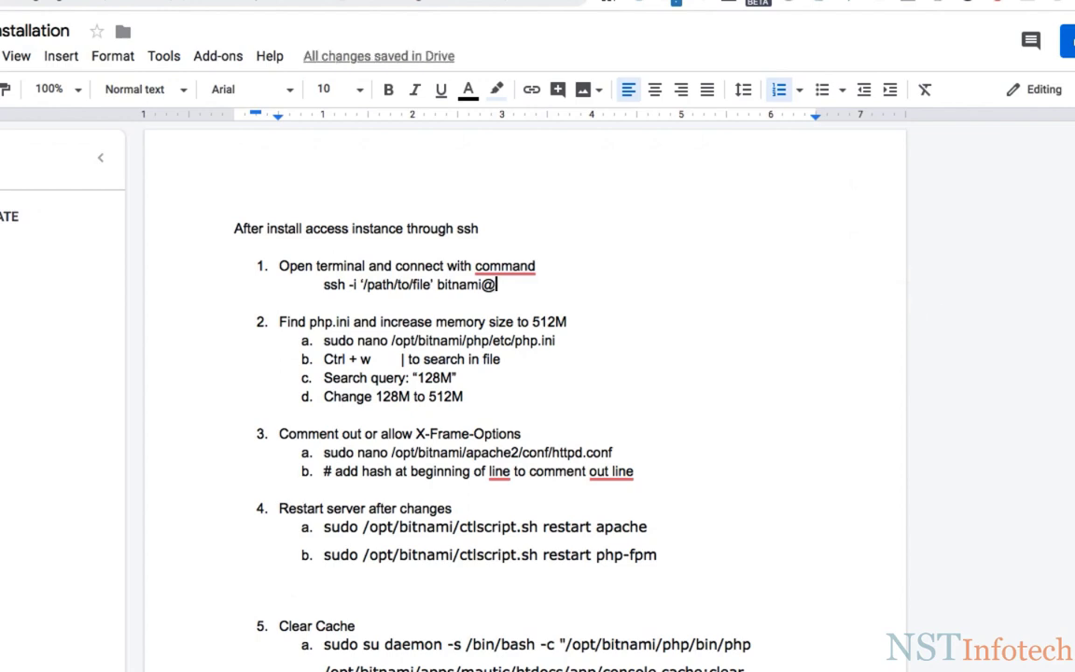
{"action": "key", "text": "ctrl+v"}
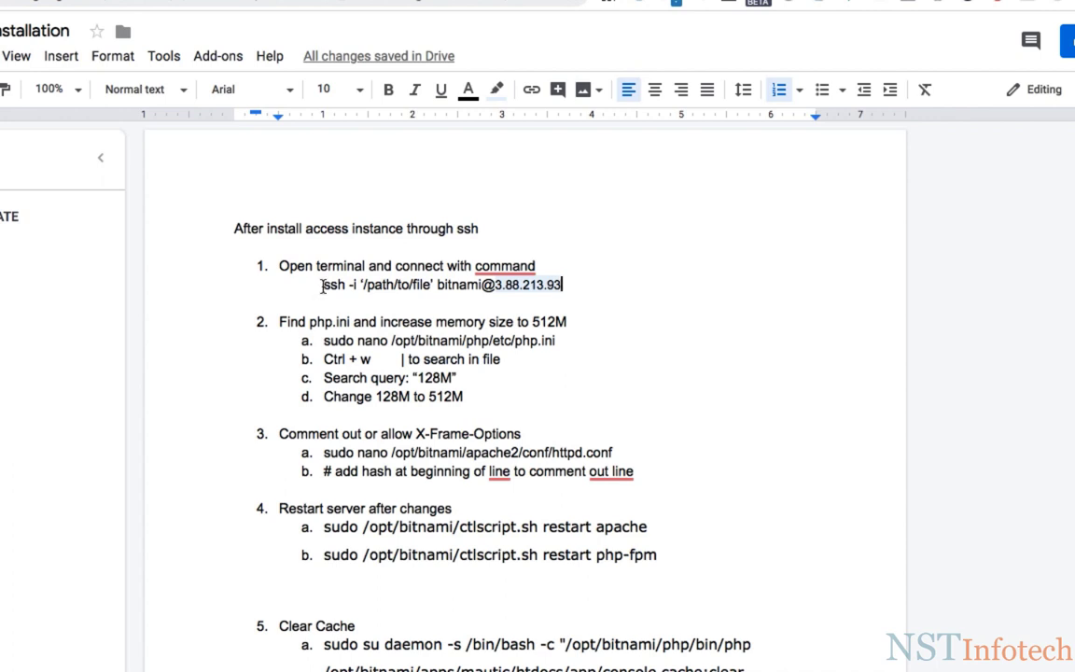
{"action": "left_click_drag", "start_coordinate": [324, 284], "coordinate": [564, 280]}
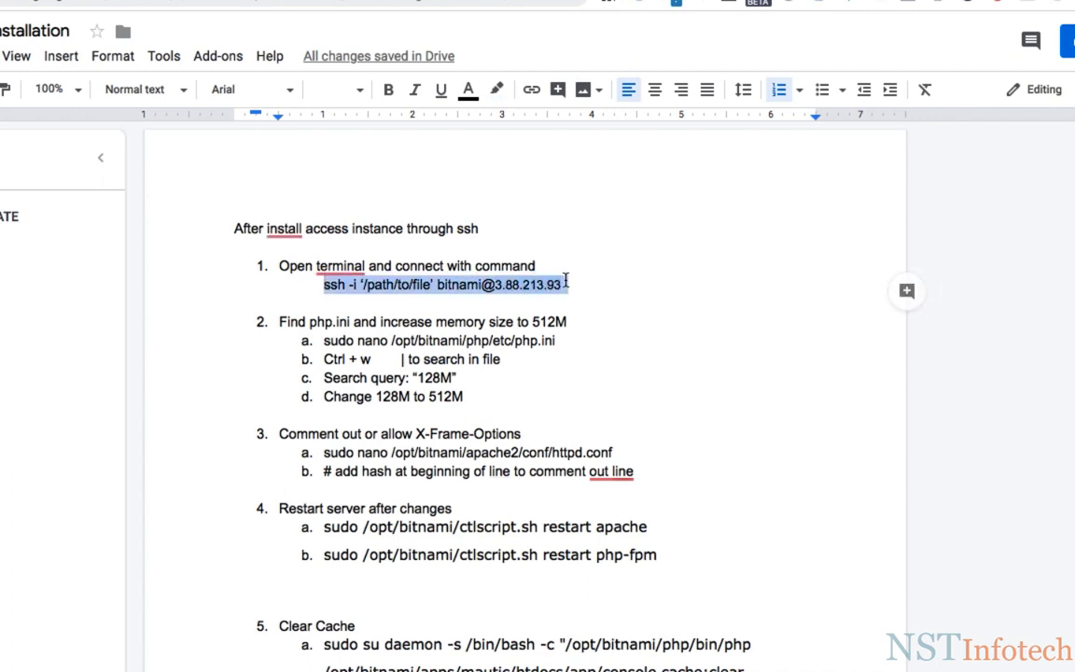
{"action": "left_click", "coordinate": [399, 284]}
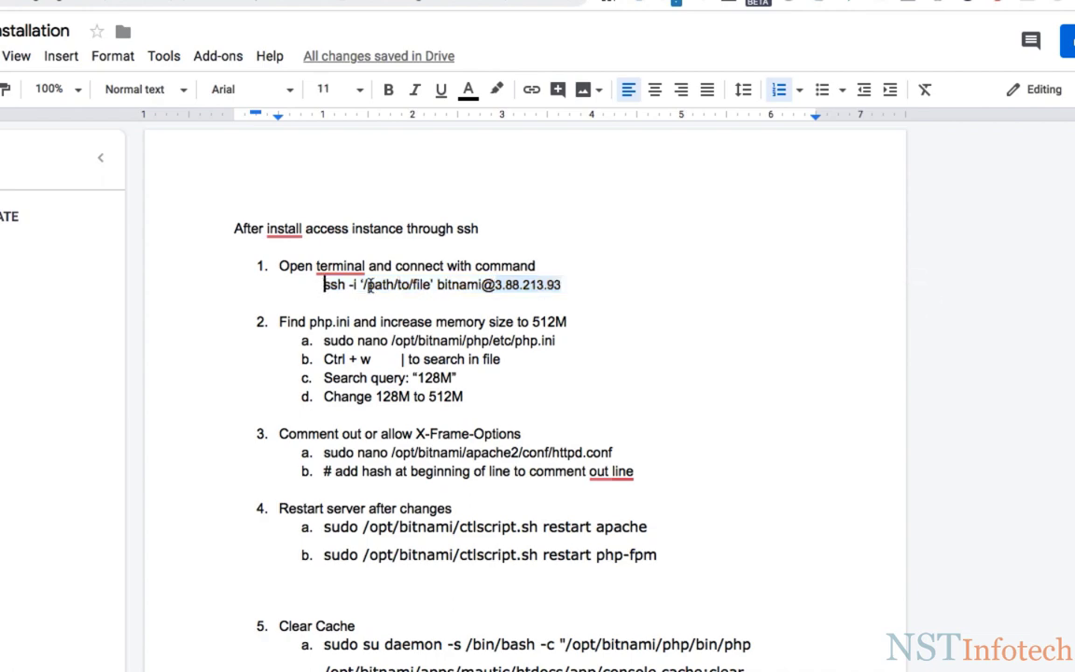
{"action": "left_click_drag", "start_coordinate": [324, 284], "coordinate": [556, 284]}
{"action": "key", "text": "super+c"}
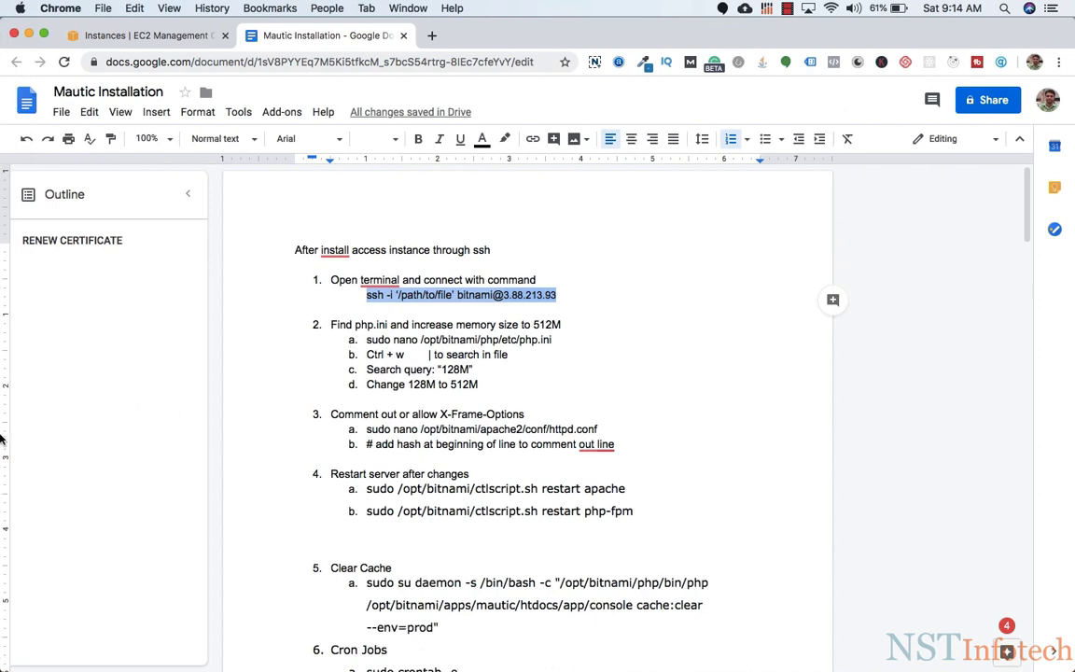
{"action": "left_click", "coordinate": [14, 504]}
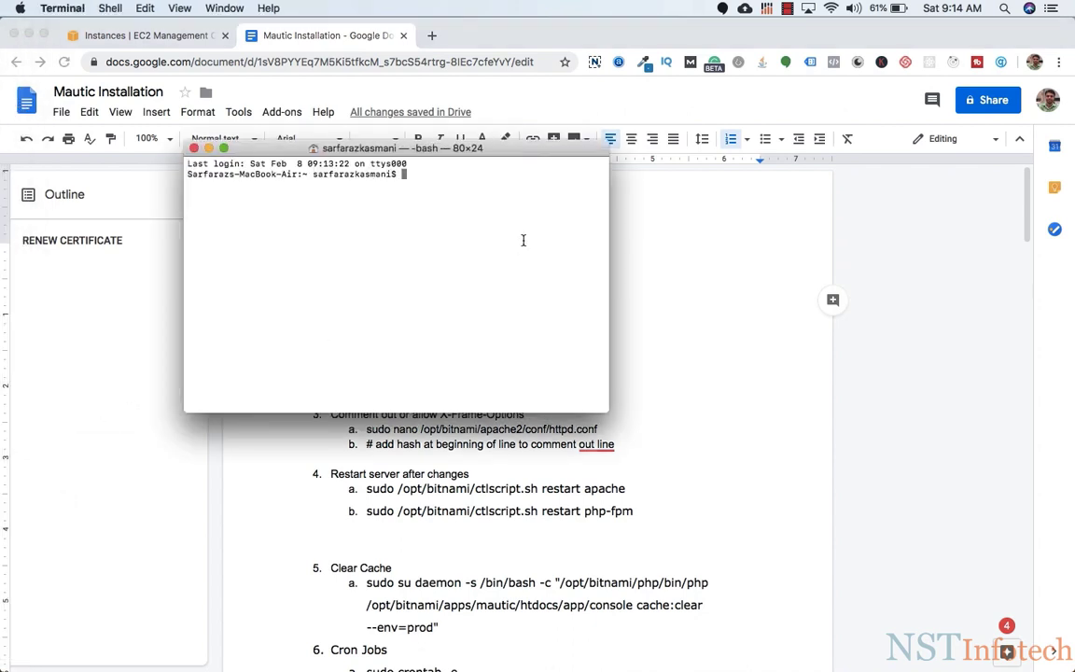
Step: Widen and lengthen the Terminal window to 118×36 characters
{"action": "left_click_drag", "start_coordinate": [611, 254], "coordinate": [808, 255]}
{"action": "left_click_drag", "start_coordinate": [499, 413], "coordinate": [514, 540]}
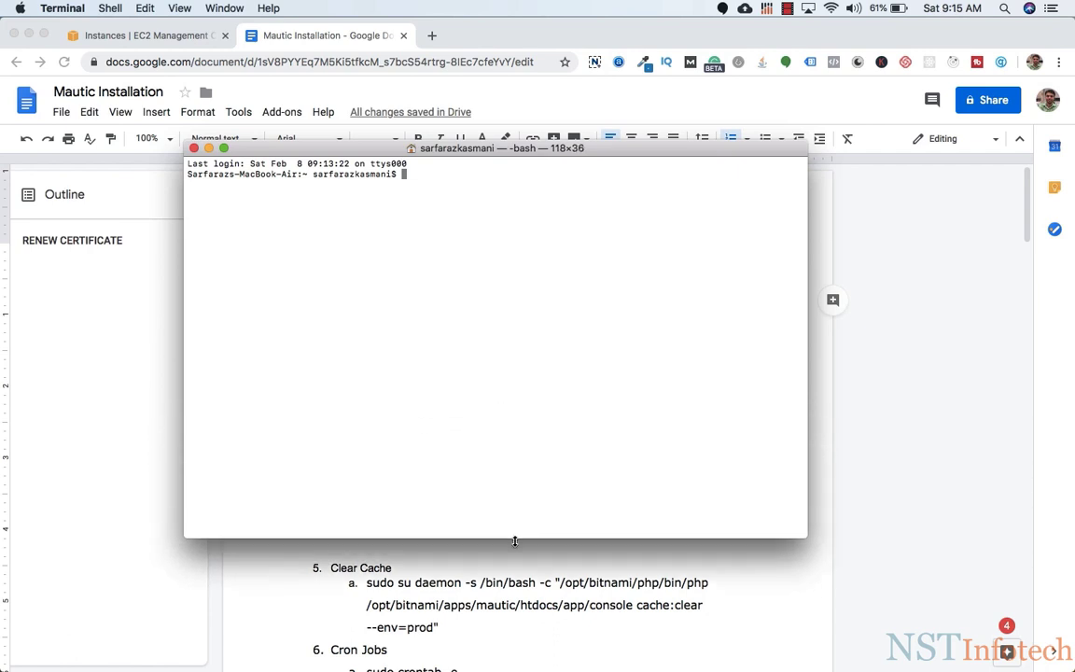
Step: Search Google for 'git bash for windows' in a new tab and open the Git downloads page
{"action": "left_click", "coordinate": [431, 40]}
{"action": "left_click", "coordinate": [432, 39]}
{"action": "type", "text": "g"}
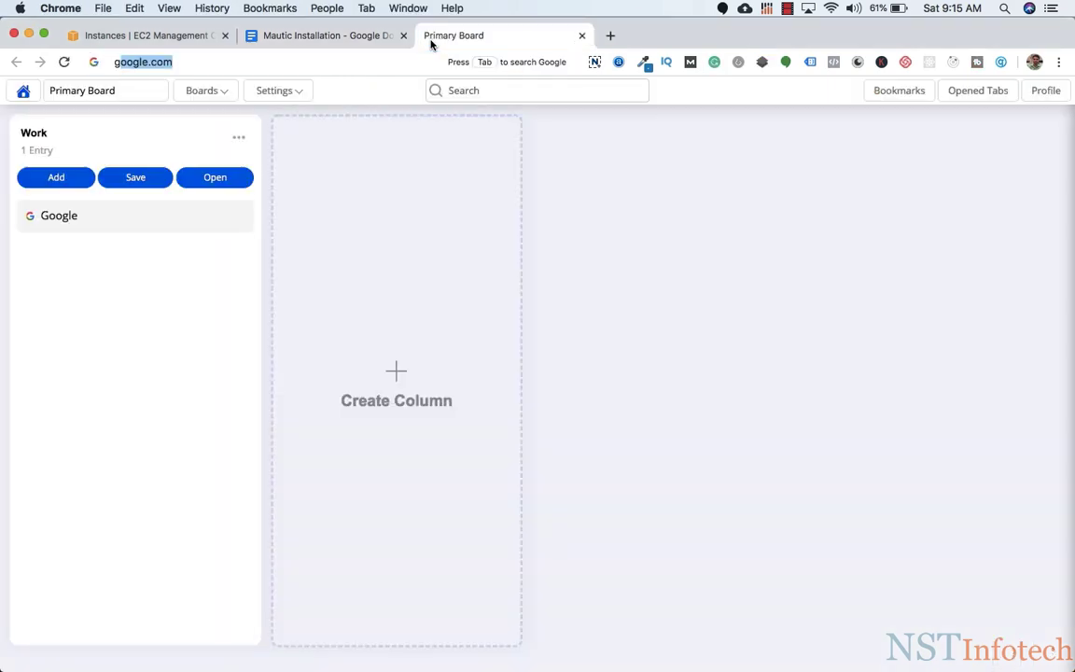
{"action": "type", "text": "it"}
{"action": "key", "text": "Right"}
{"action": "key", "text": "Return"}
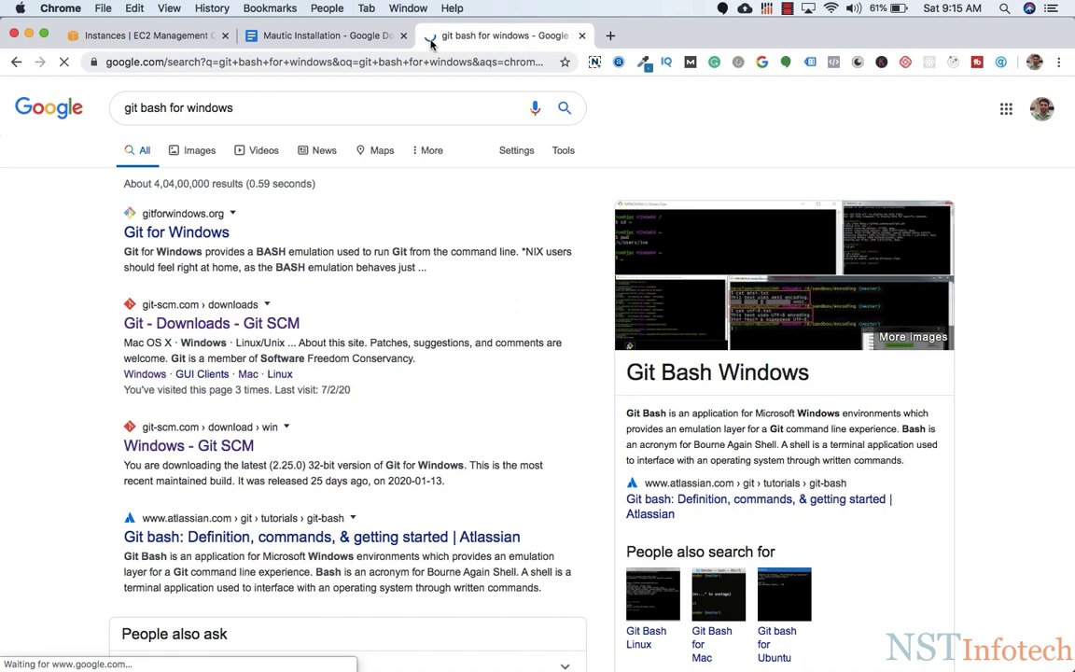
{"action": "left_click", "coordinate": [185, 327]}
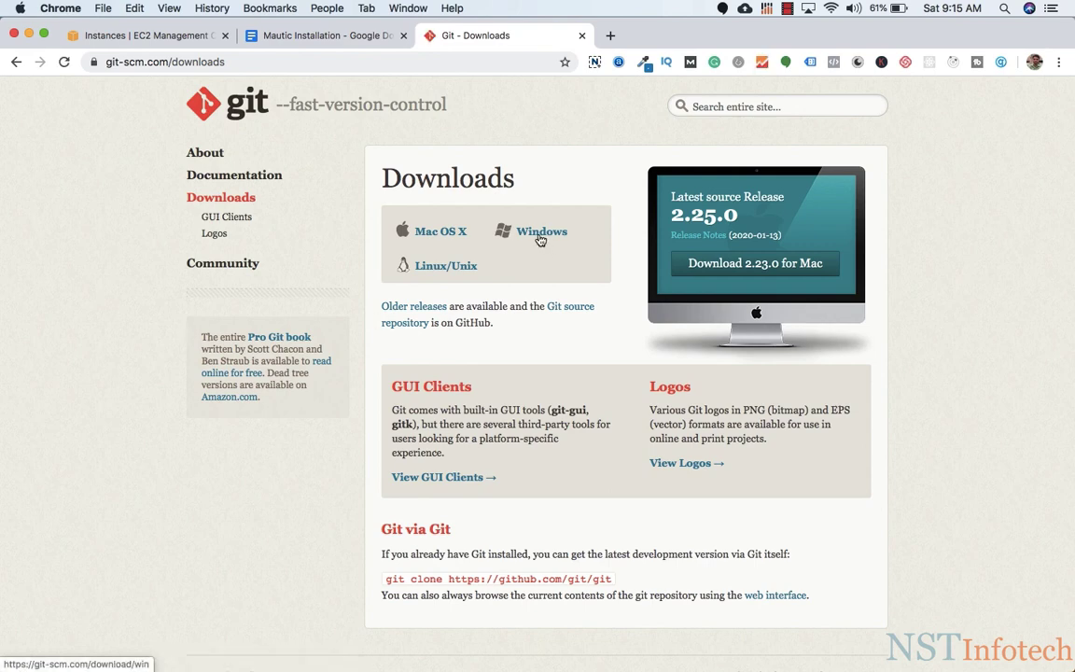
Step: Start the Git for Windows 2.25.0 download, cancel it, and close its tab
{"action": "left_click", "coordinate": [540, 238]}
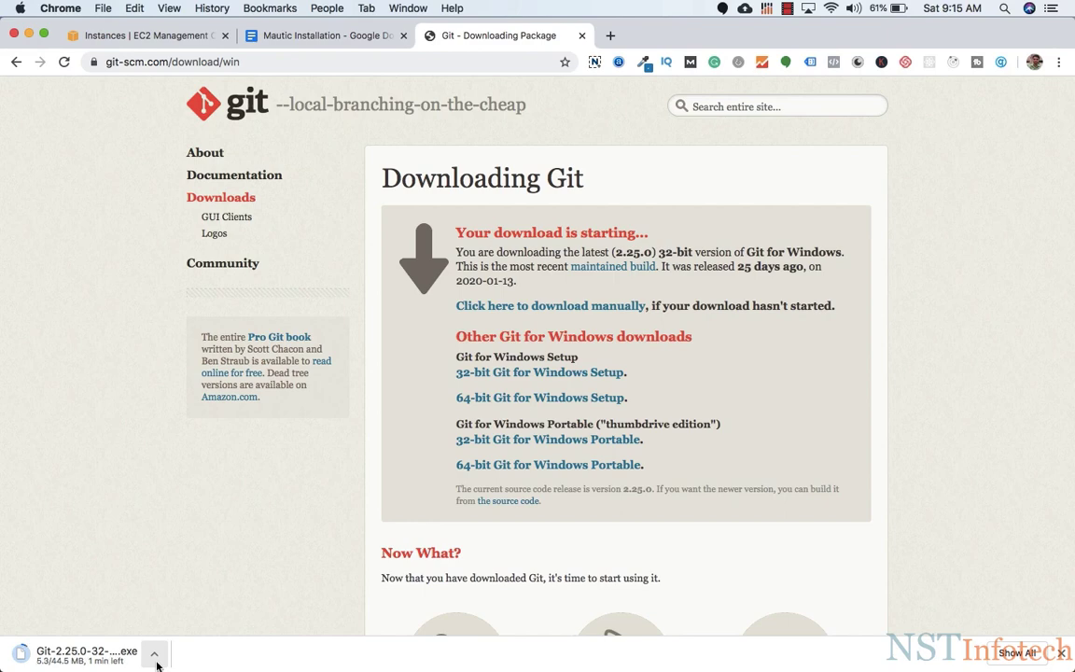
{"action": "left_click", "coordinate": [155, 661]}
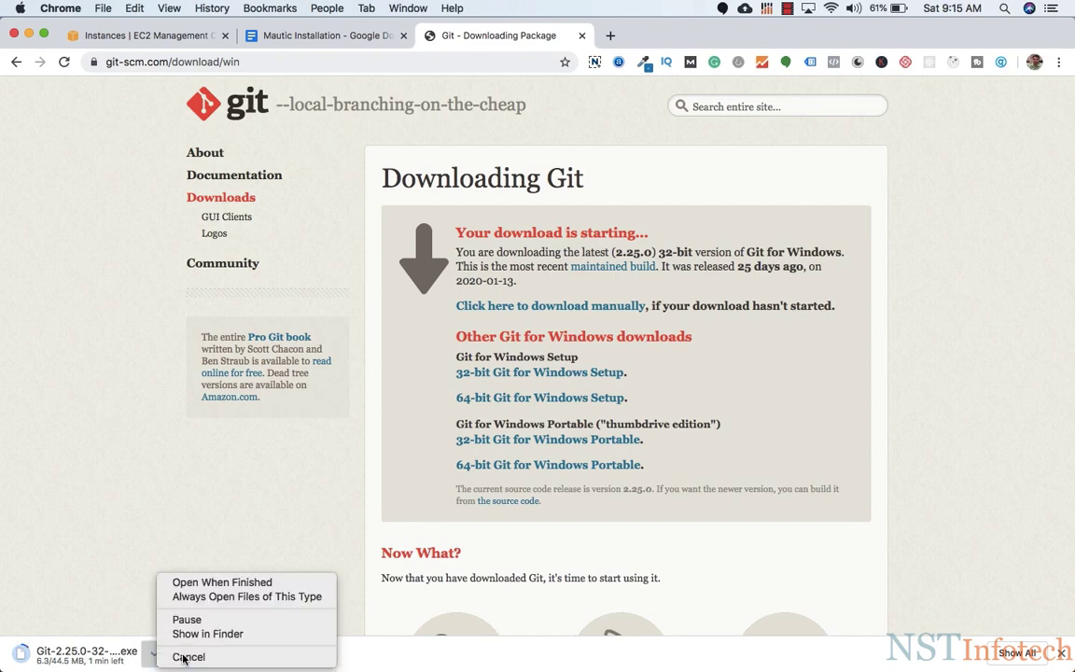
{"action": "left_click", "coordinate": [186, 657]}
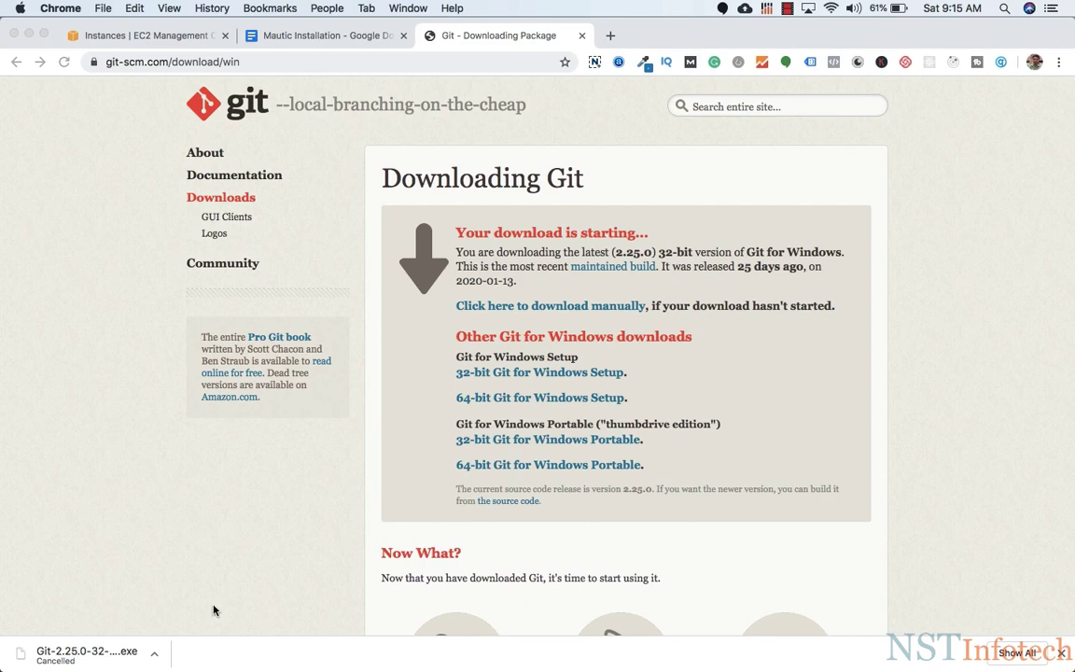
{"action": "left_click", "coordinate": [584, 39]}
{"action": "left_click", "coordinate": [583, 35]}
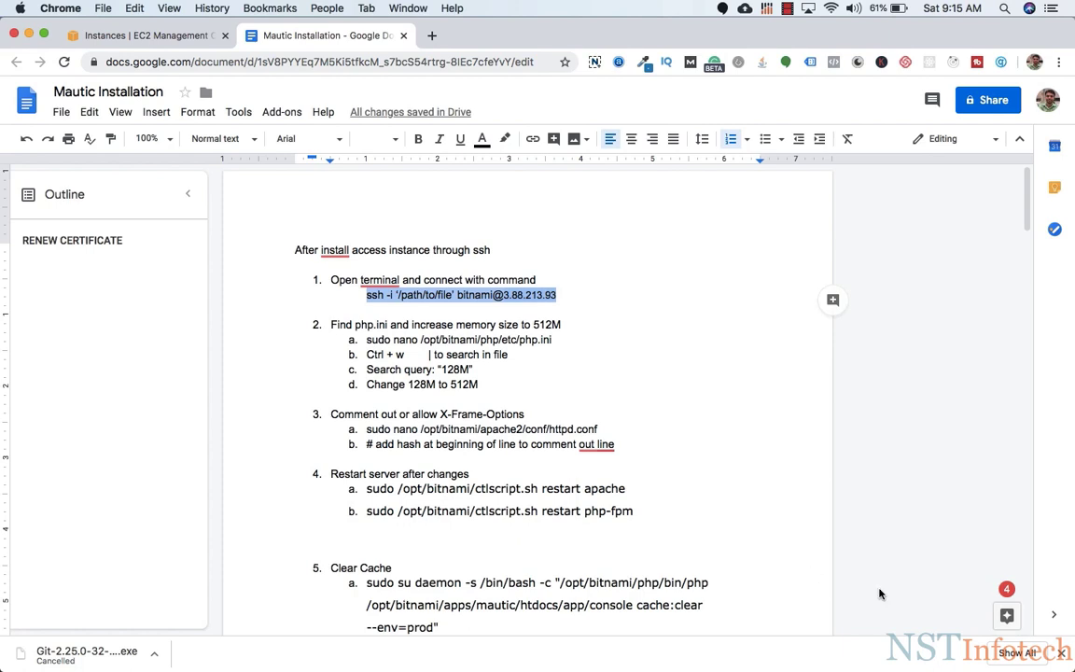
{"action": "left_click", "coordinate": [1067, 658]}
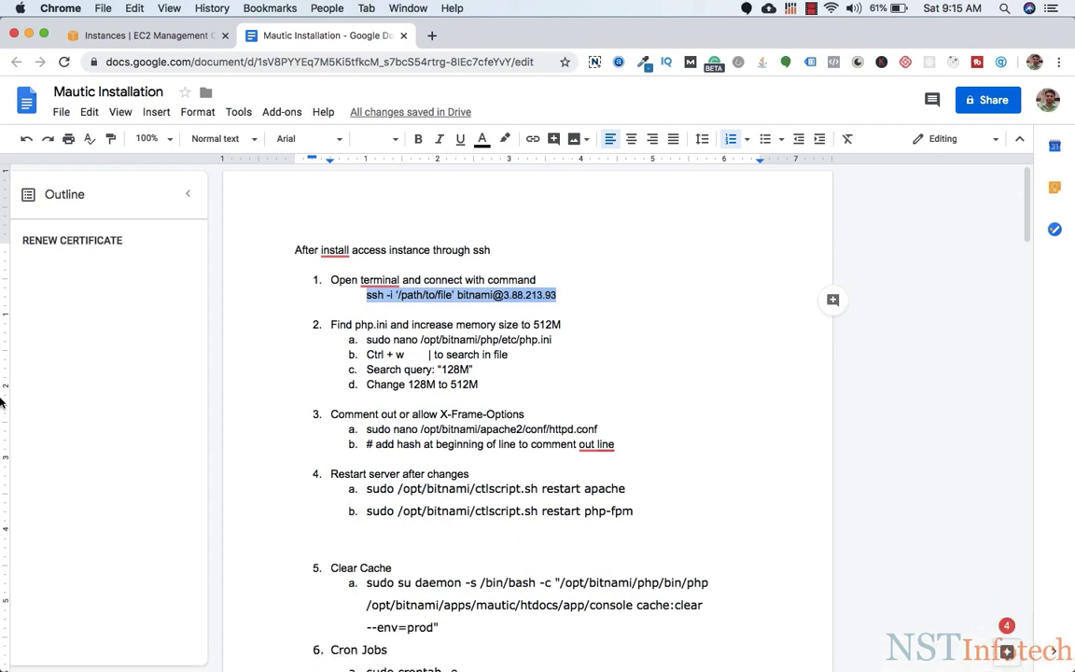
{"action": "mouse_move", "coordinate": [13, 401]}
{"action": "left_click", "coordinate": [13, 504]}
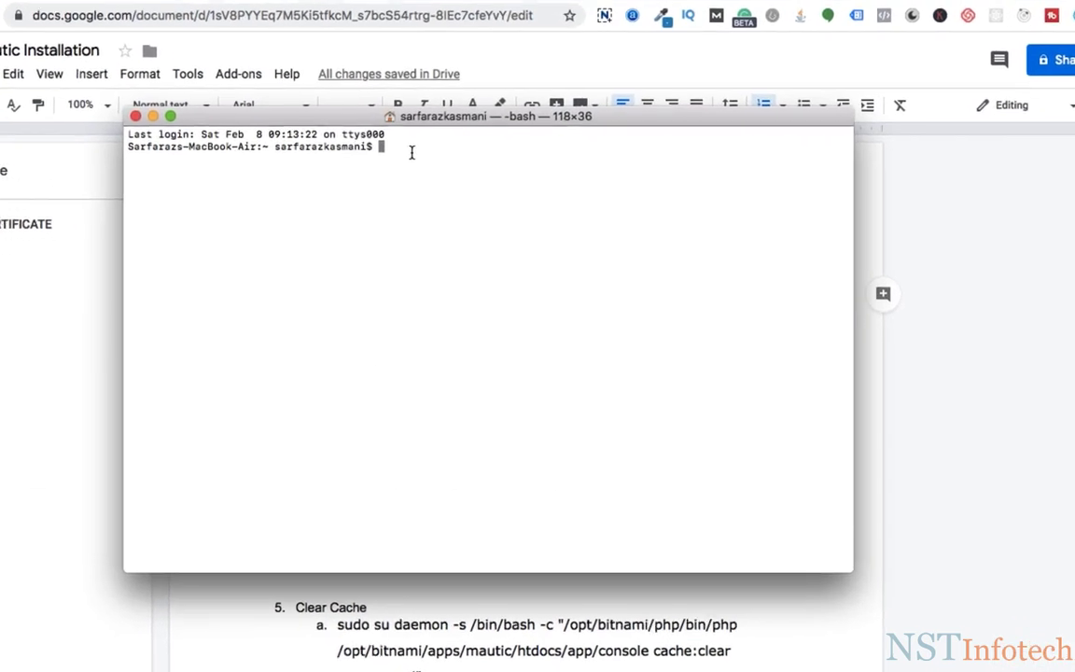
{"action": "key", "text": "super+v"}
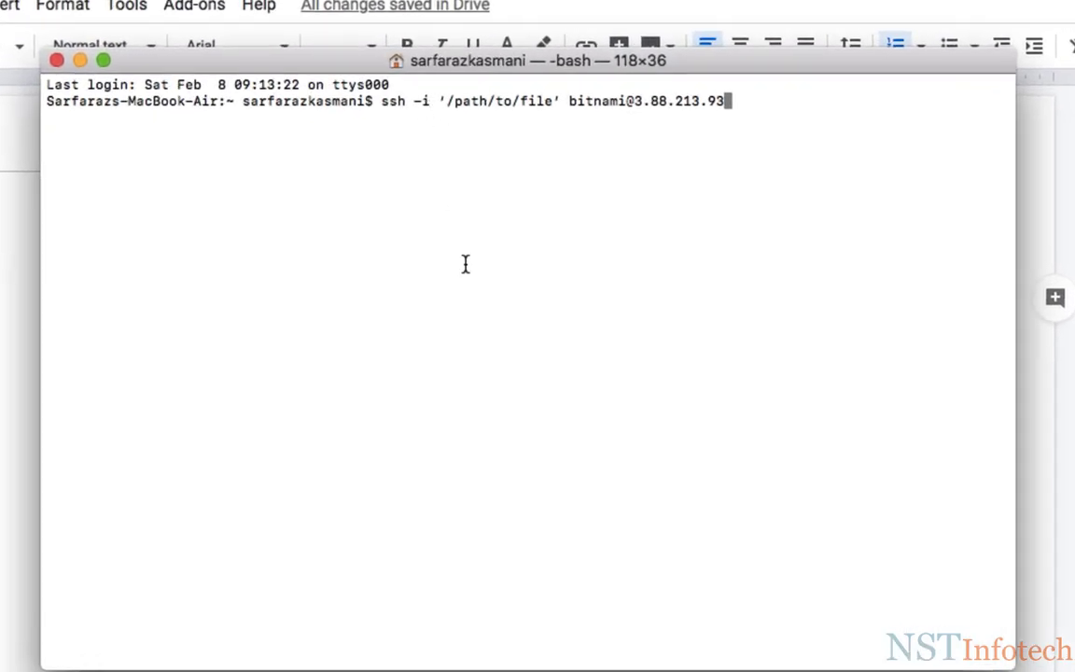
{"action": "key", "text": "Left"}
{"action": "key", "text": "Left"}
{"action": "key", "text": "Left"}
{"action": "key", "text": "Left"}
{"action": "key", "text": "Left"}
{"action": "key", "text": "Left"}
{"action": "key", "text": "Left"}
{"action": "key", "text": "Left"}
{"action": "key", "text": "Left"}
{"action": "key", "text": "Left"}
{"action": "key", "text": "Left"}
{"action": "key", "text": "Left"}
{"action": "key", "text": "Left"}
{"action": "key", "text": "Left"}
{"action": "key", "text": "Left"}
{"action": "key", "text": "Left"}
{"action": "key", "text": "Left"}
{"action": "key", "text": "Left"}
{"action": "key", "text": "Left"}
{"action": "key", "text": "Left"}
{"action": "key", "text": "Left"}
{"action": "key", "text": "BackSpace"}
{"action": "key", "text": "BackSpace"}
{"action": "key", "text": "BackSpace"}
{"action": "key", "text": "BackSpace"}
{"action": "key", "text": "BackSpace"}
{"action": "key", "text": "BackSpace"}
{"action": "key", "text": "BackSpace"}
{"action": "key", "text": "BackSpace"}
{"action": "key", "text": "BackSpace"}
{"action": "key", "text": "BackSpace"}
{"action": "key", "text": "BackSpace"}
{"action": "key", "text": "BackSpace"}
{"action": "key", "text": "BackSpace"}
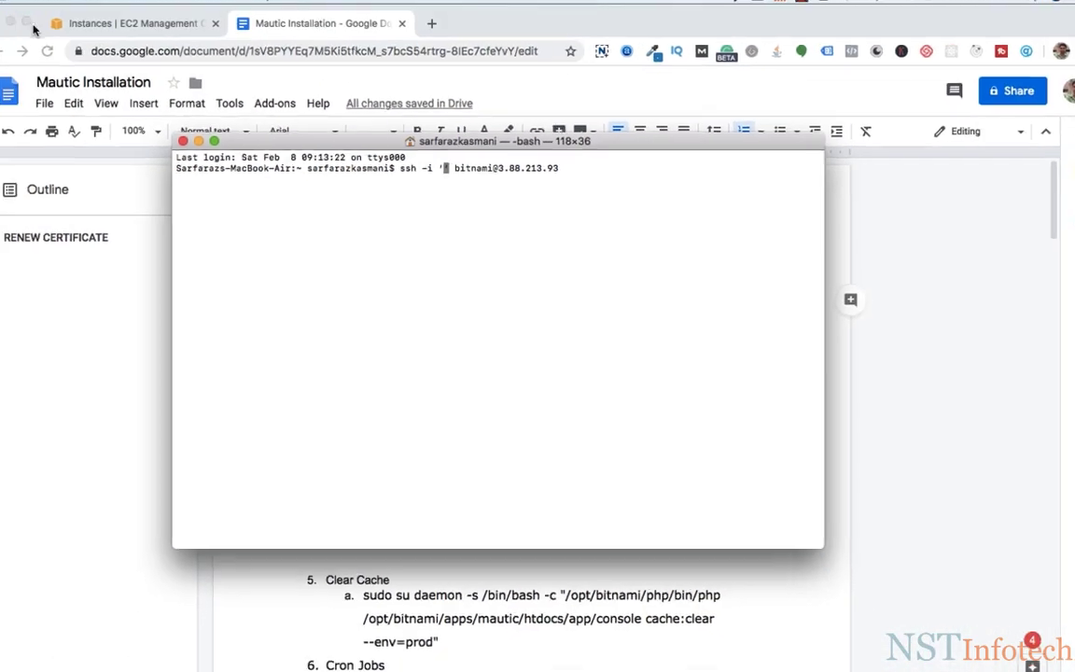
Step: Drop the Desktop mautic-login.pem path into the ssh command and run it
{"action": "left_click", "coordinate": [32, 35]}
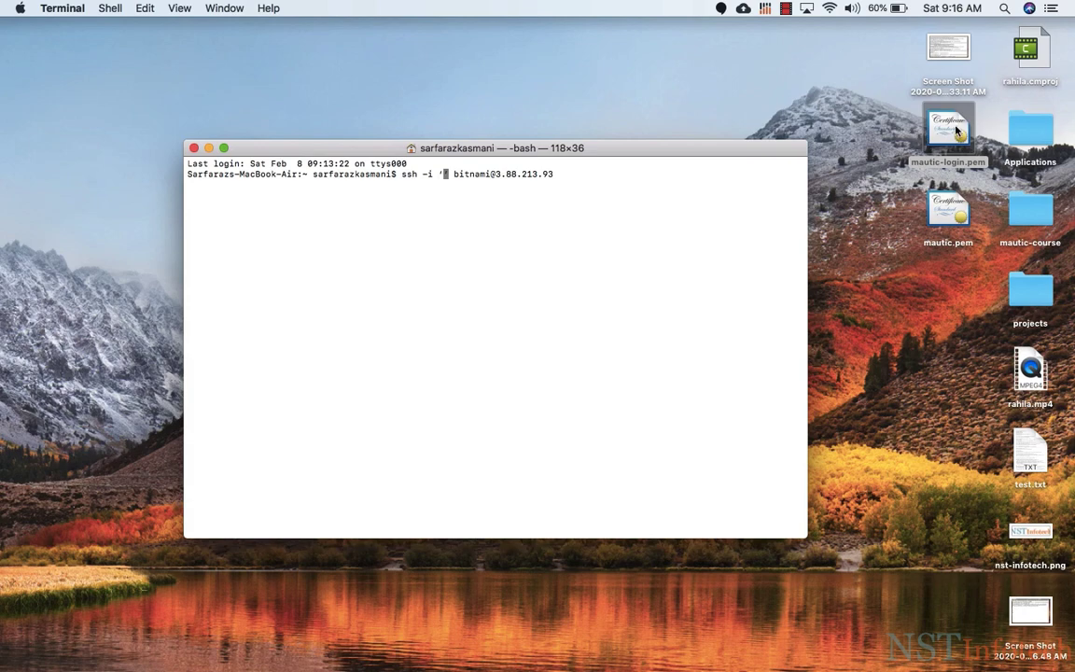
{"action": "left_click_drag", "start_coordinate": [949, 131], "coordinate": [445, 169]}
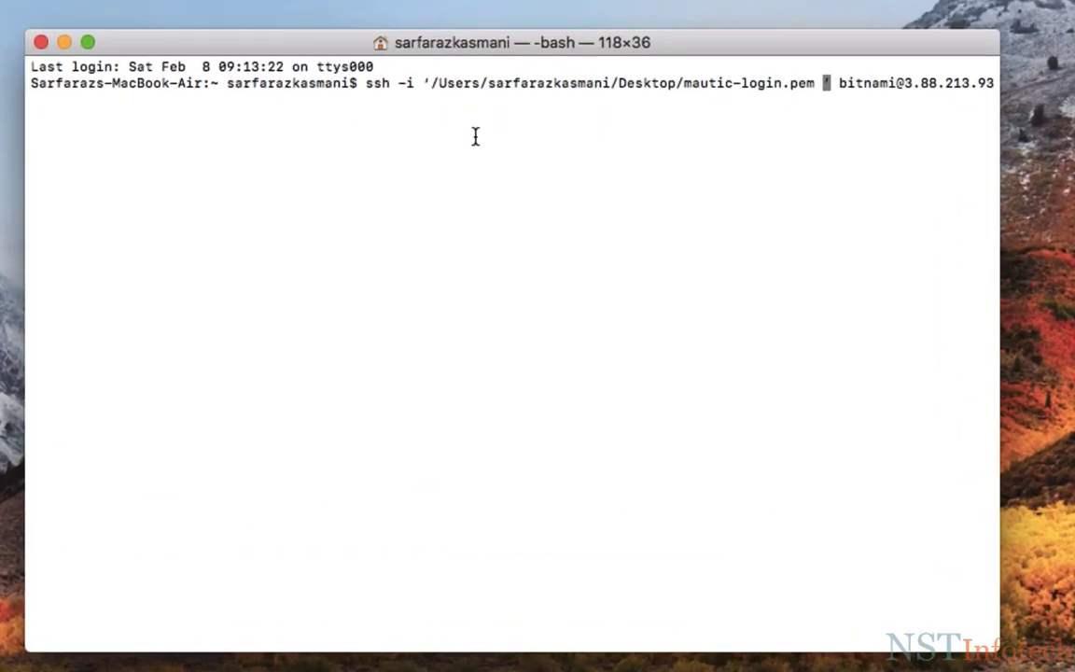
{"action": "key", "text": "BackSpace"}
{"action": "key", "text": "Right"}
{"action": "key", "text": "Right"}
{"action": "key", "text": "Right"}
{"action": "key", "text": "Right"}
{"action": "key", "text": "Right"}
{"action": "key", "text": "Right"}
{"action": "key", "text": "Right"}
{"action": "key", "text": "Right"}
{"action": "key", "text": "Right"}
{"action": "key", "text": "Right"}
{"action": "key", "text": "Right"}
{"action": "key", "text": "Right"}
{"action": "key", "text": "Right"}
{"action": "key", "text": "Right"}
{"action": "key", "text": "Right"}
{"action": "key", "text": "Right"}
{"action": "key", "text": "Right"}
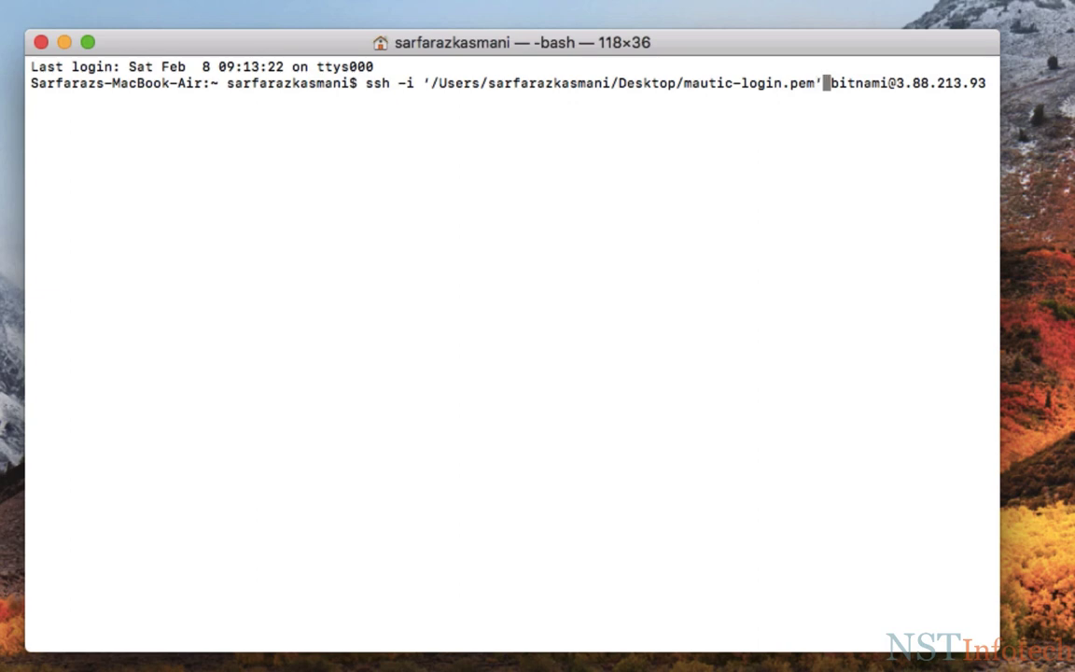
{"action": "key", "text": "Right"}
{"action": "key", "text": "Right"}
{"action": "key", "text": "Right"}
{"action": "key", "text": "Right"}
{"action": "key", "text": "Return"}
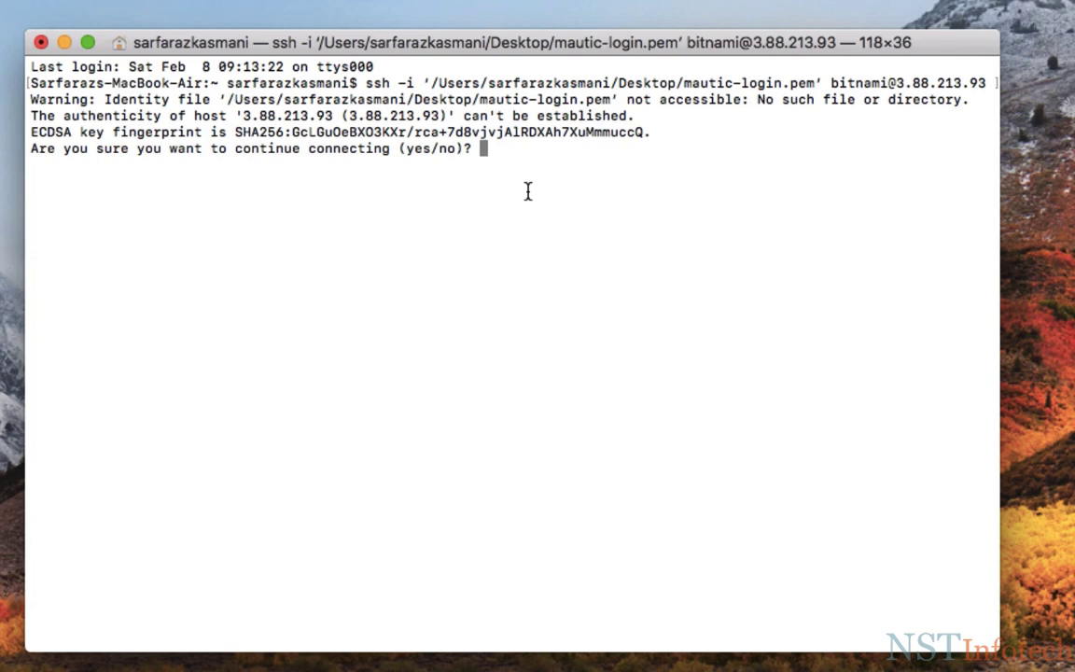
Step: Accept the host fingerprint with 'yes'; after permission denied, begin typing sudo chmod 600
{"action": "type", "text": "yes"}
{"action": "key", "text": "Return"}
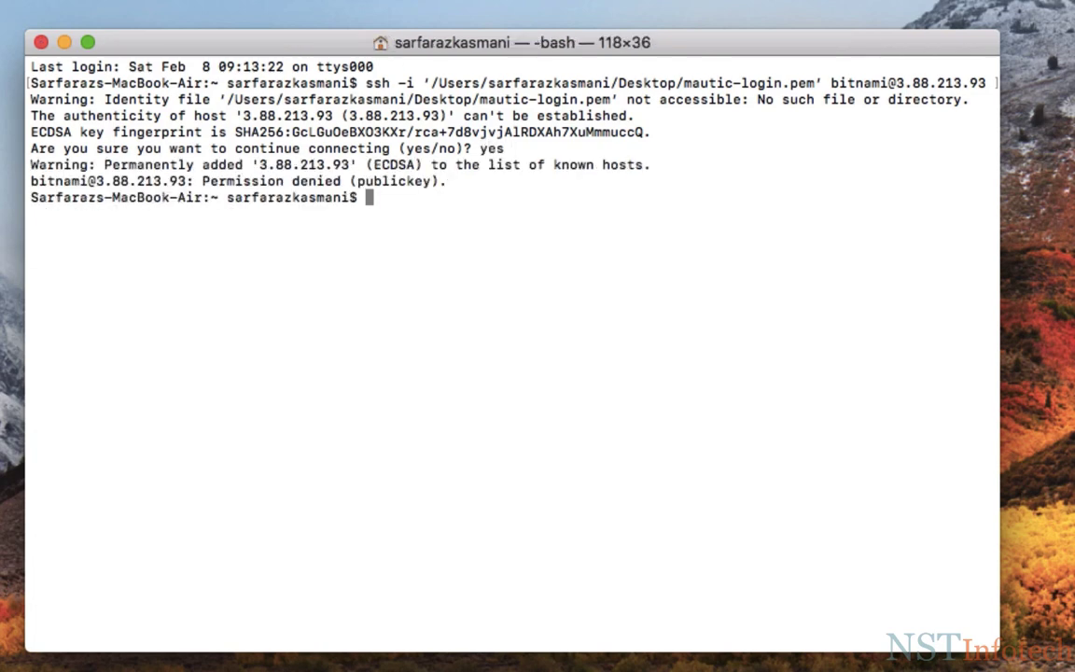
{"action": "type", "text": "sudo chmod"}
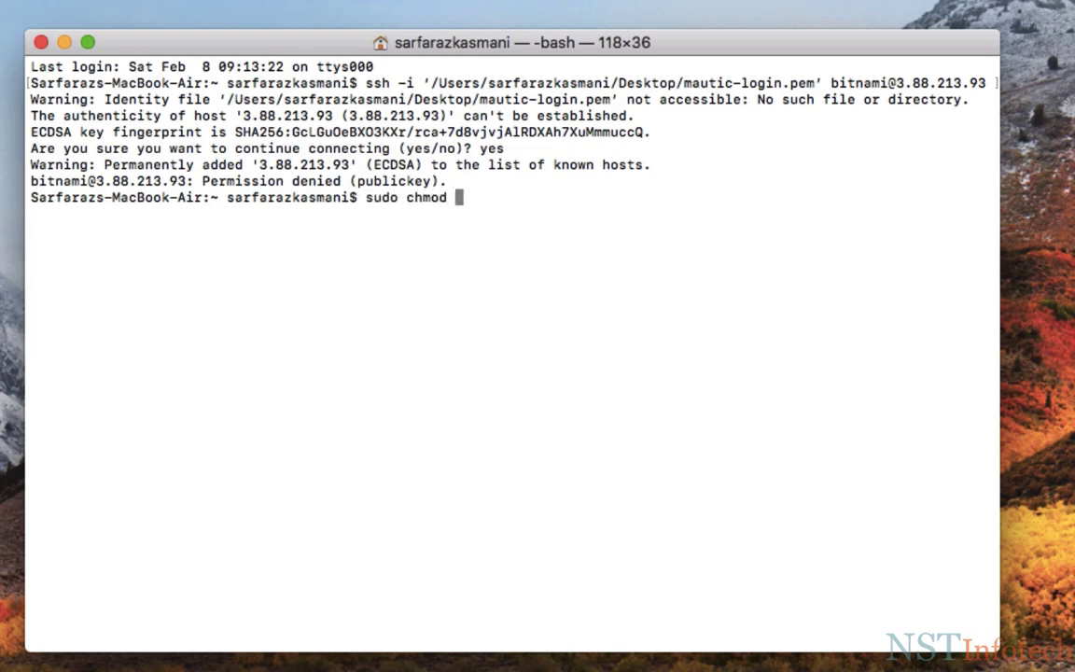
{"action": "type", "text": " 600 '"}
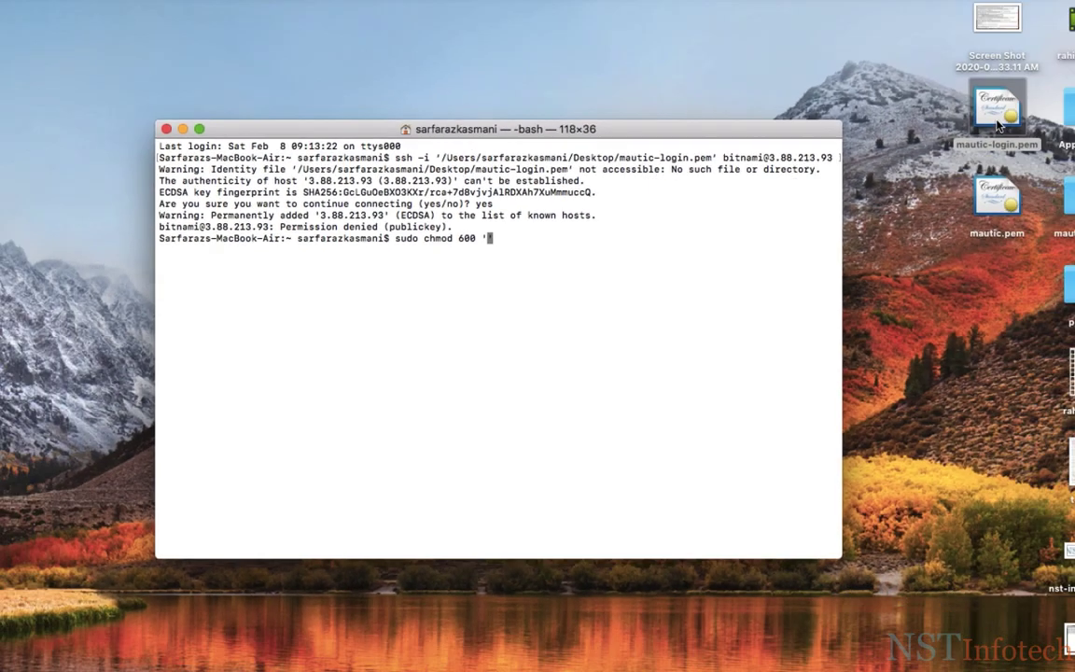
Step: Run sudo chmod 600 on the mautic-login.pem key and enter the sudo password
{"action": "left_click_drag", "start_coordinate": [995, 110], "coordinate": [487, 254]}
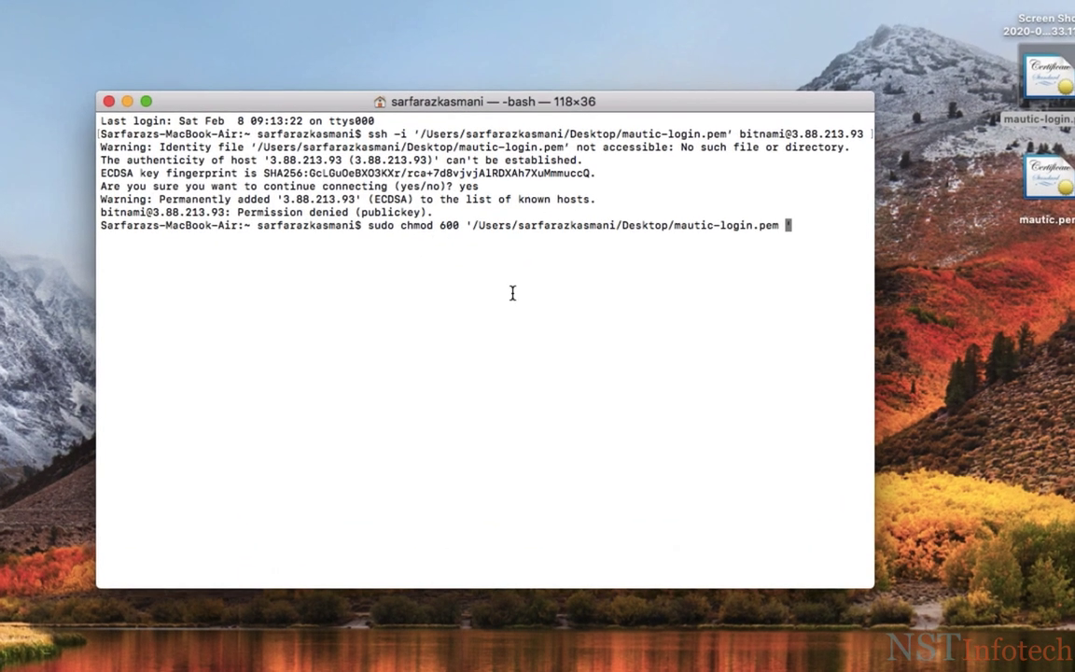
{"action": "key", "text": "BackSpace"}
{"action": "type", "text": "'"}
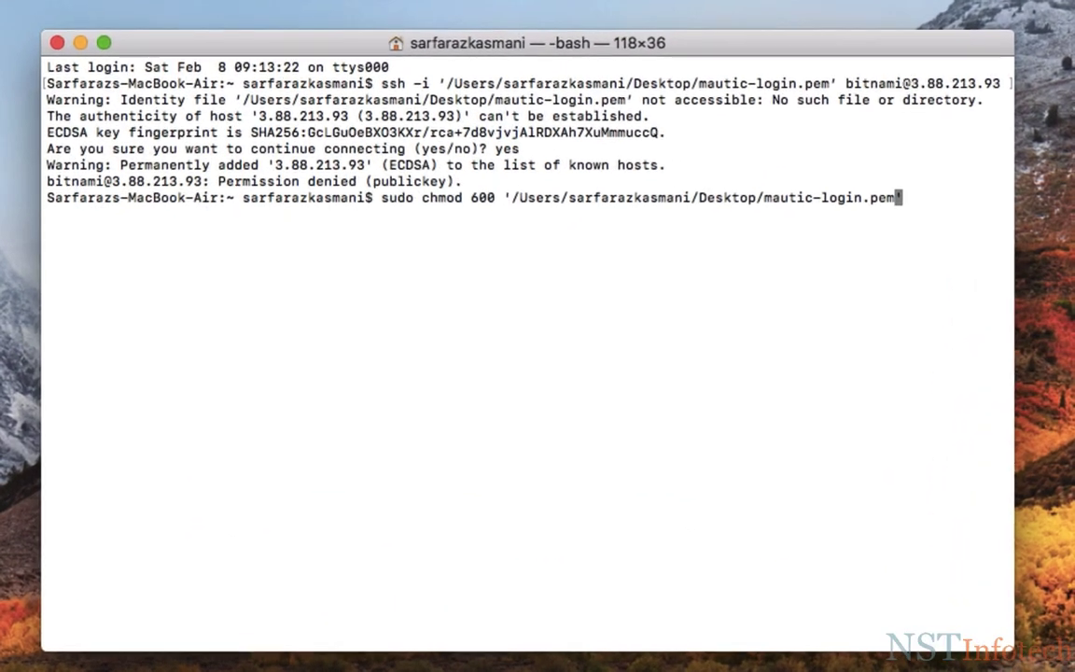
{"action": "key", "text": "Return"}
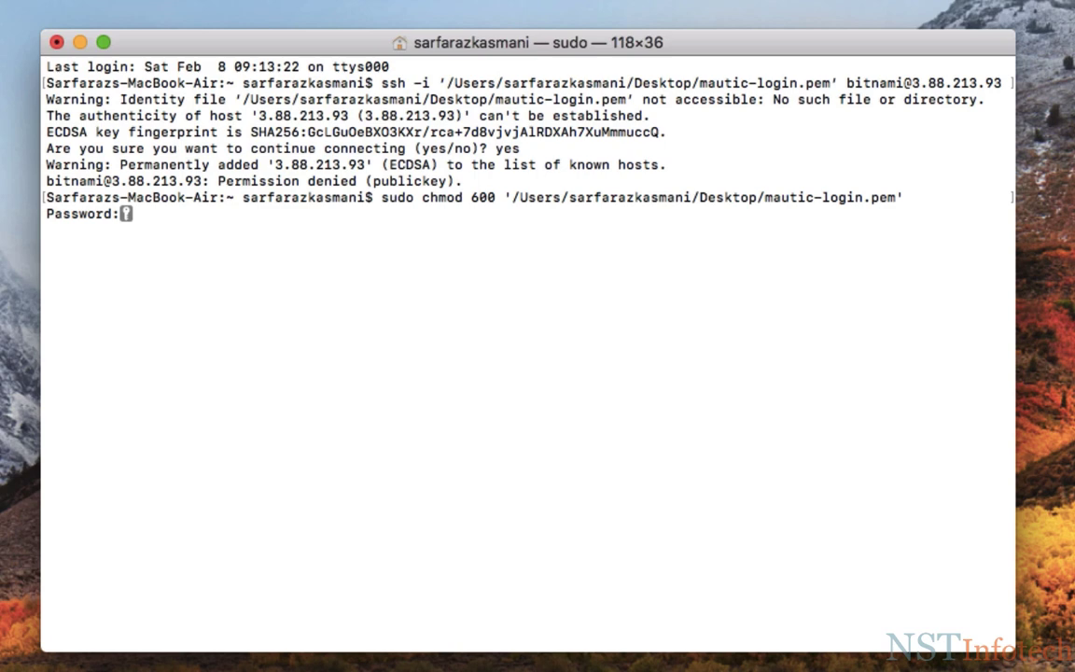
{"action": "key", "text": "Return"}
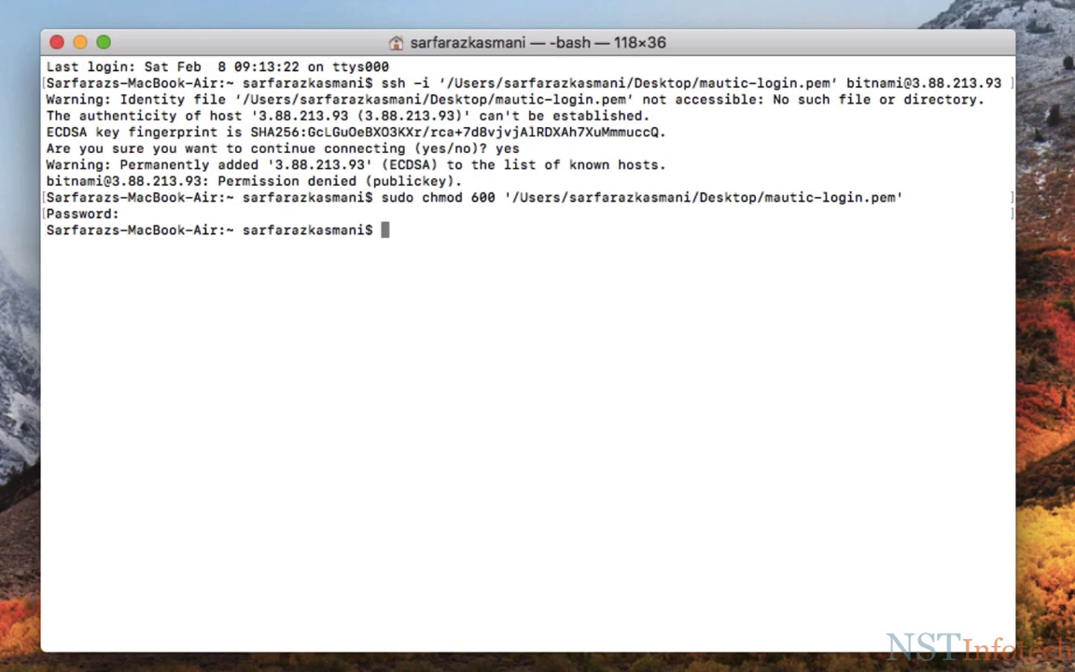
Step: Copy the earlier ssh -i command and rerun it to retry the connection
{"action": "left_click_drag", "start_coordinate": [380, 83], "coordinate": [1002, 84]}
{"action": "key", "text": "super+c"}
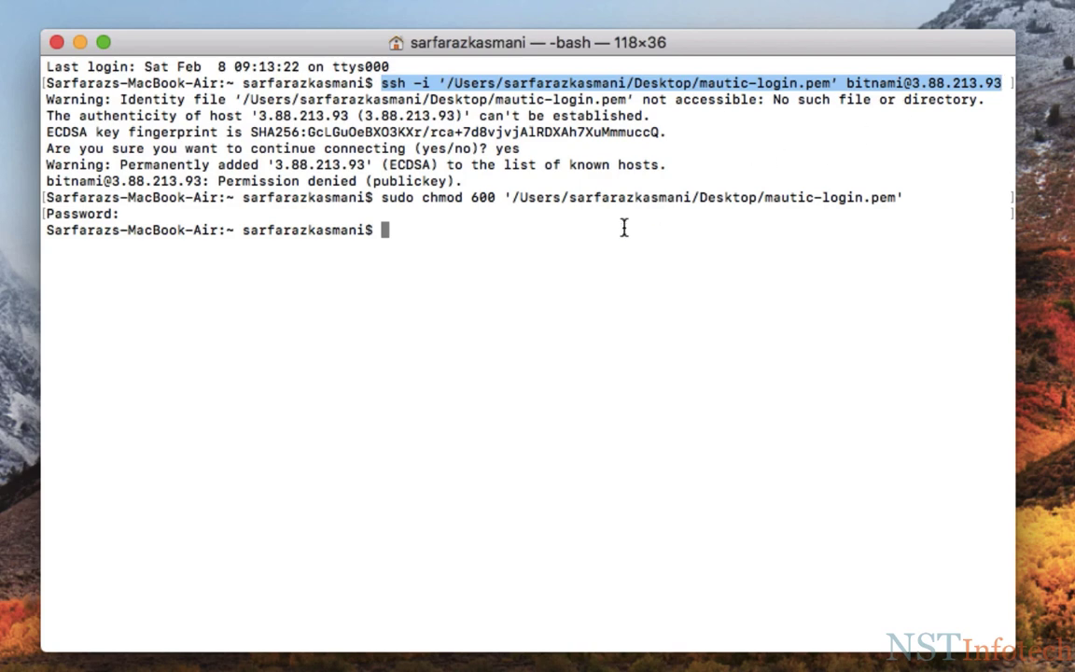
{"action": "left_click", "coordinate": [601, 232]}
{"action": "key", "text": "super+v"}
{"action": "key", "text": "Return"}
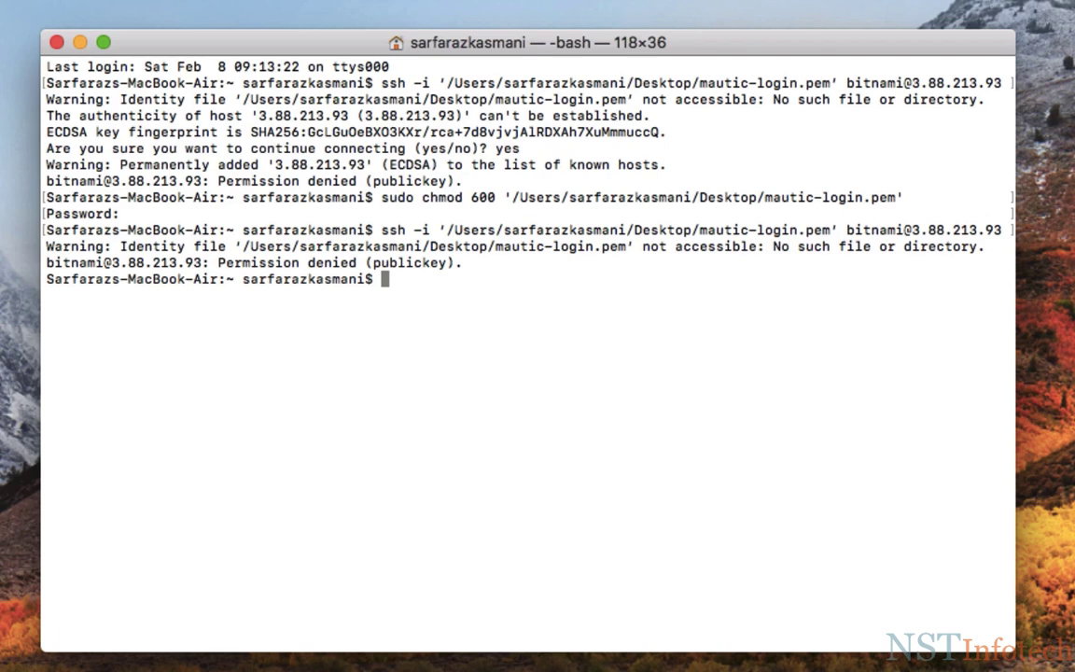
Step: Type and run sudo chmod 600 on mautic-login.pem once more
{"action": "type", "text": "sudo chomo"}
{"action": "key", "text": "BackSpace"}
{"action": "key", "text": "BackSpace"}
{"action": "key", "text": "BackSpace"}
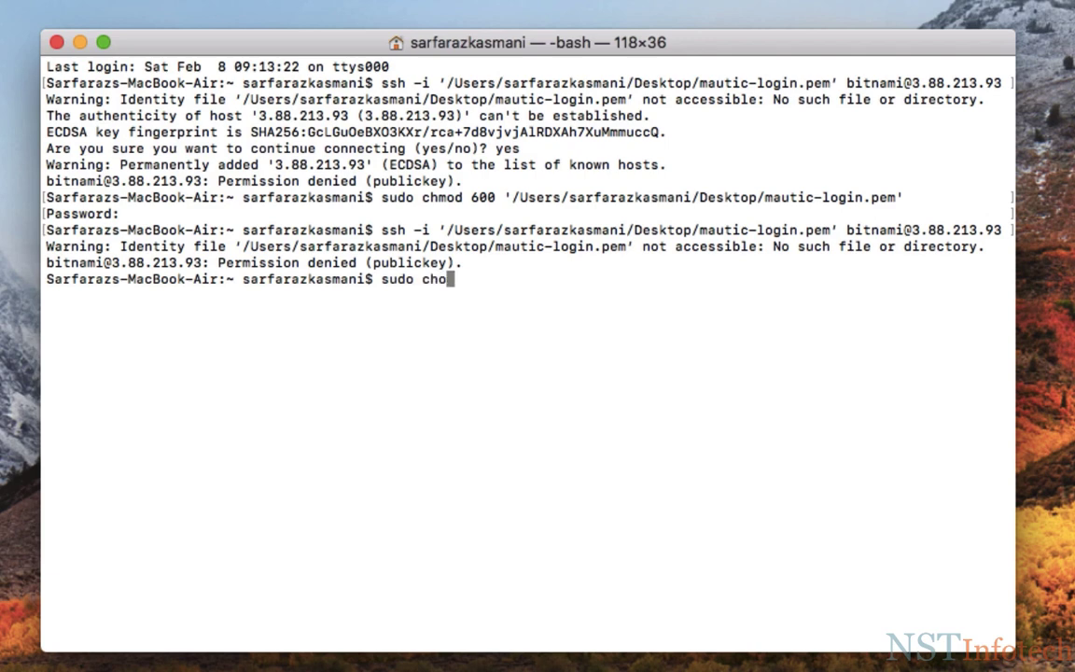
{"action": "type", "text": "mod 600"}
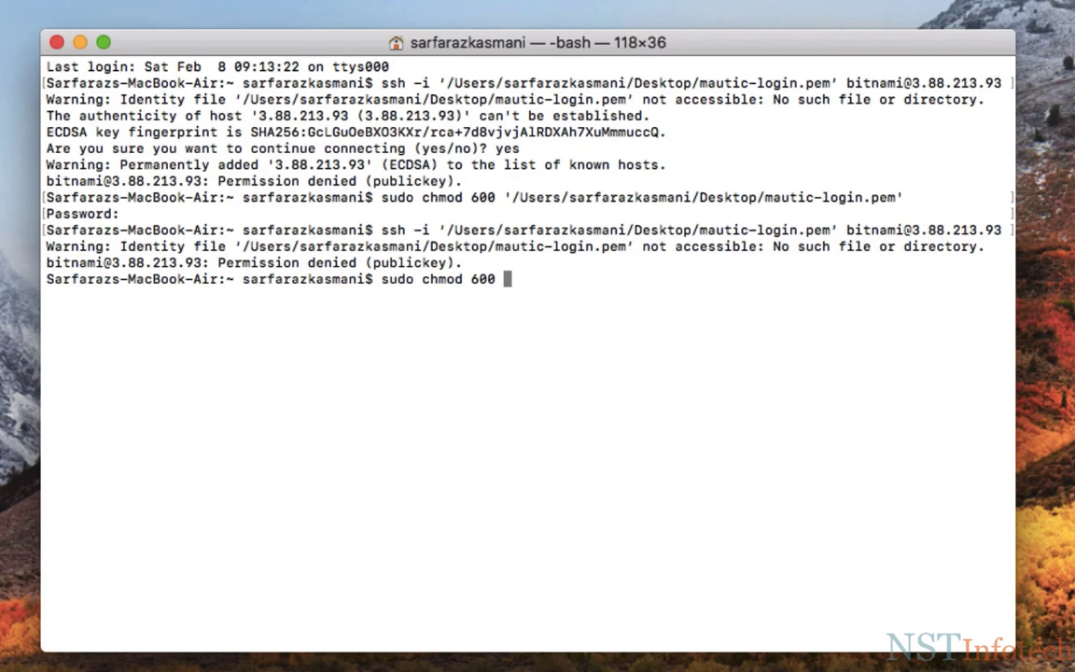
{"action": "left_click_drag", "start_coordinate": [746, 392], "coordinate": [553, 293]}
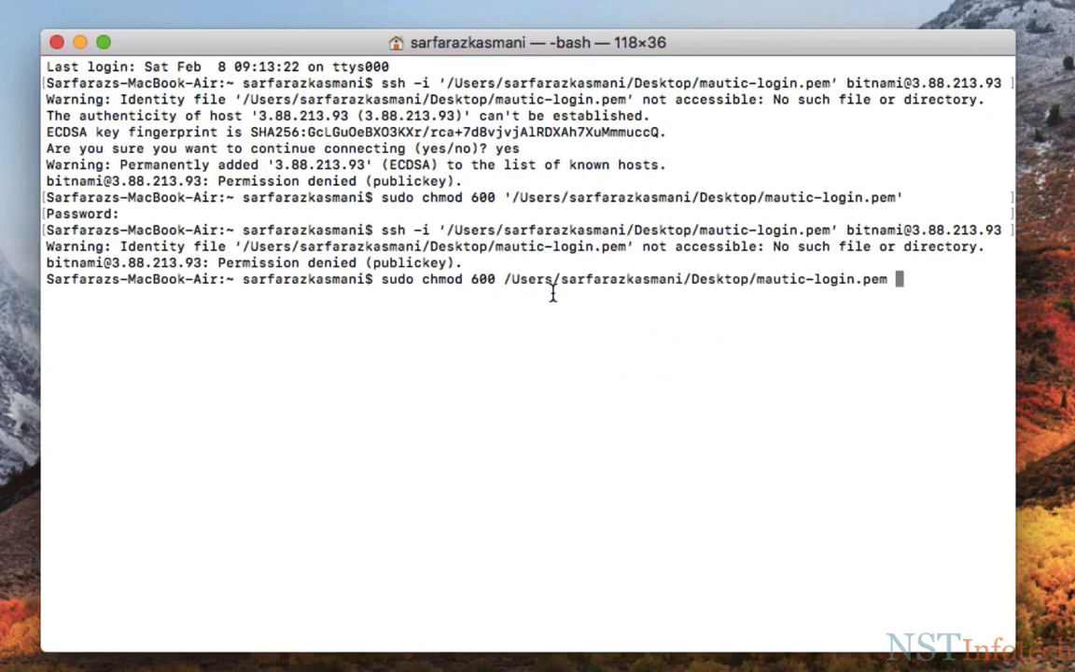
{"action": "key", "text": "Return"}
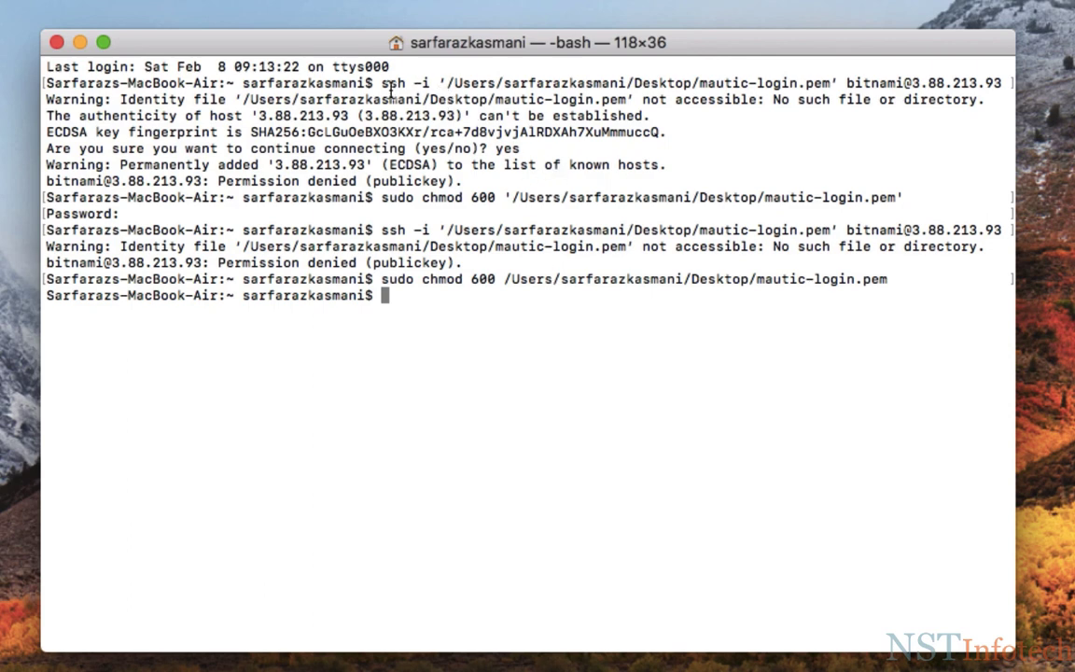
Step: Paste the copied ssh command again and connect to the Bitnami server
{"action": "left_click_drag", "start_coordinate": [377, 84], "coordinate": [1000, 81]}
{"action": "key", "text": "super+c"}
{"action": "key", "text": "super+v"}
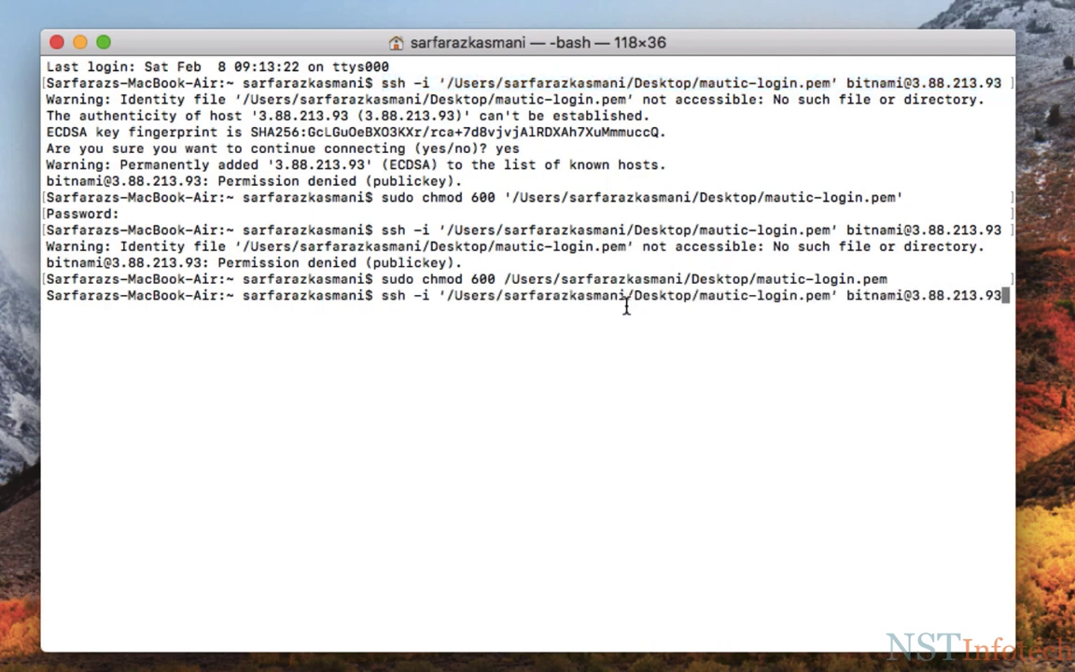
{"action": "key", "text": "Return"}
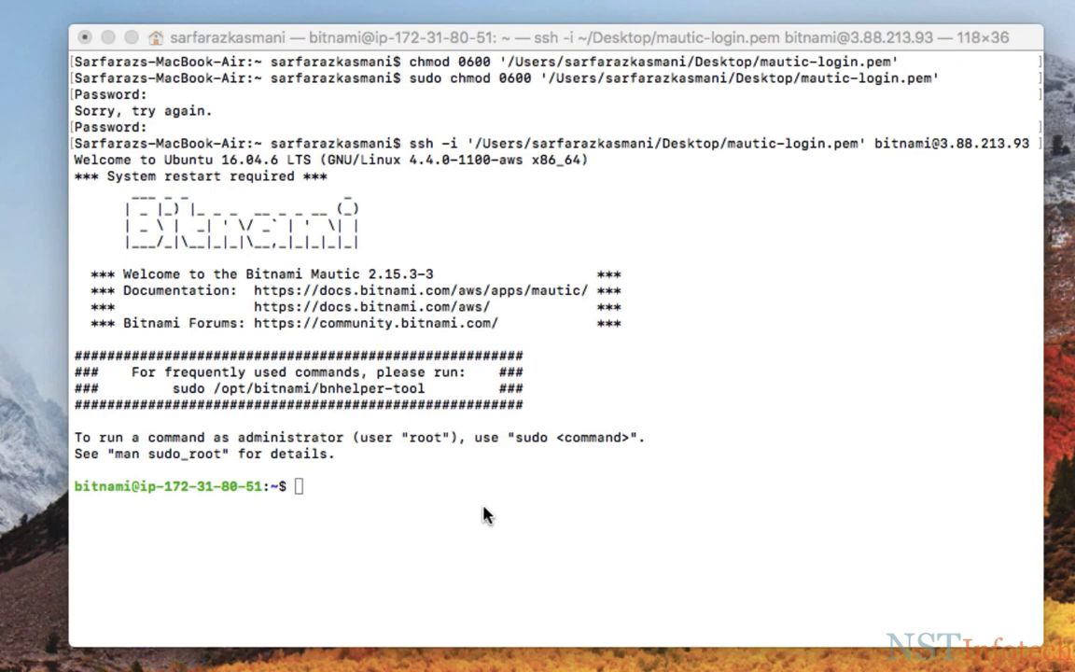
Step: Clear the SSH session screen with the clear command, leaving an empty prompt
{"action": "left_click", "coordinate": [354, 483]}
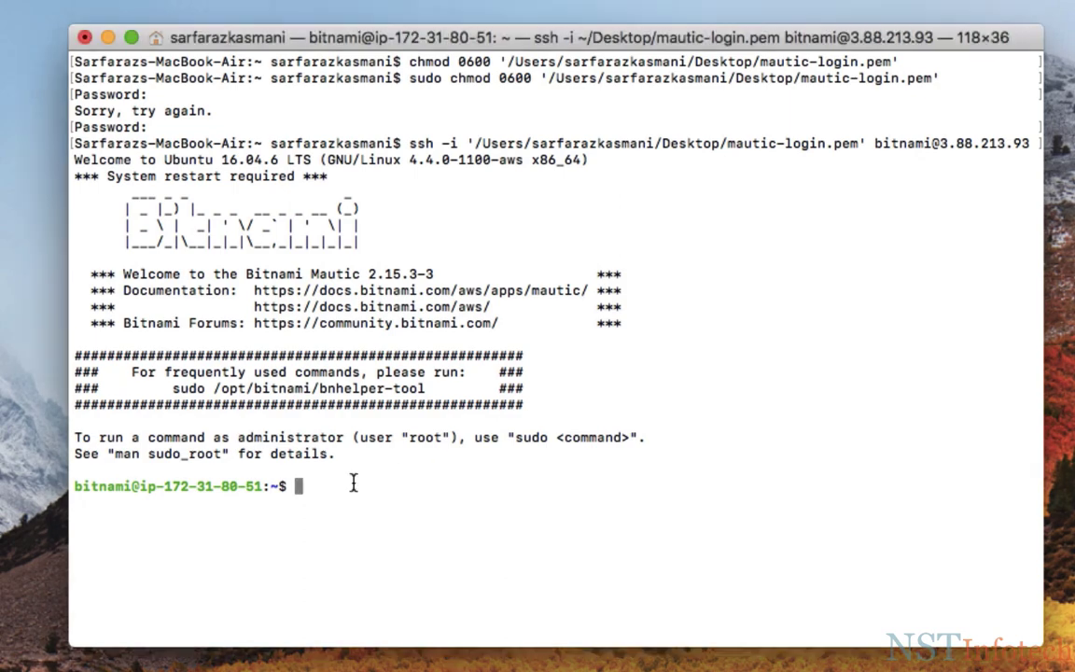
{"action": "type", "text": "clear"}
{"action": "key", "text": "Return"}
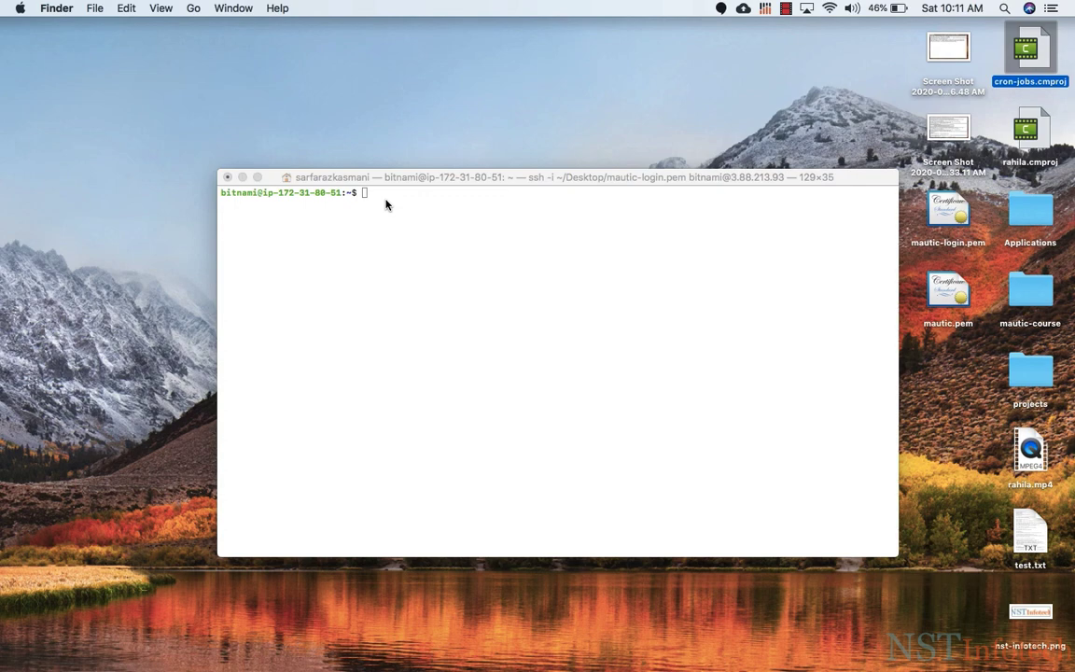
Step: Copy 'sudo nano /opt/bitnami/php/etc/php.ini' from item 2a of the notes, then return to Terminal
{"action": "mouse_move", "coordinate": [7, 283]}
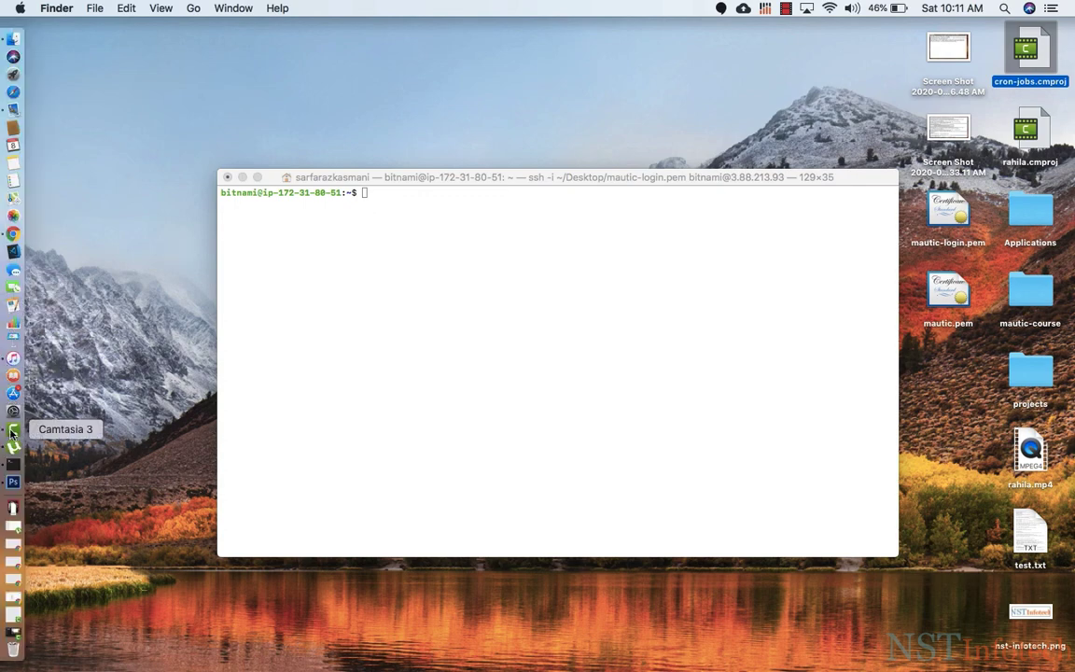
{"action": "left_click", "coordinate": [13, 234]}
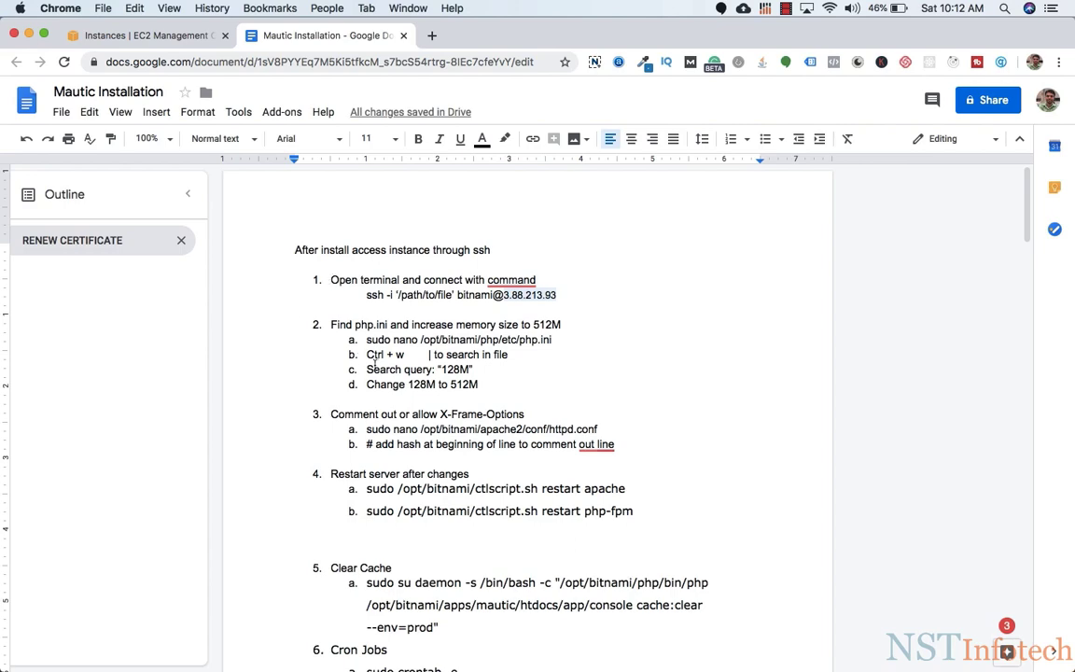
{"action": "left_click_drag", "start_coordinate": [366, 339], "coordinate": [560, 342]}
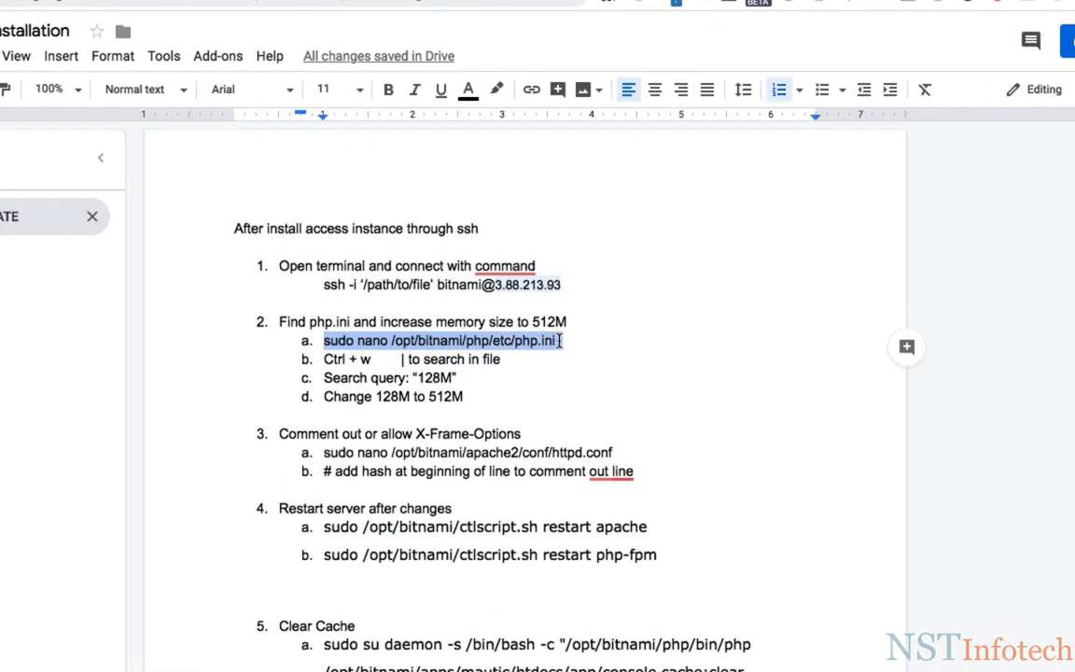
{"action": "key", "text": "shift+Left"}
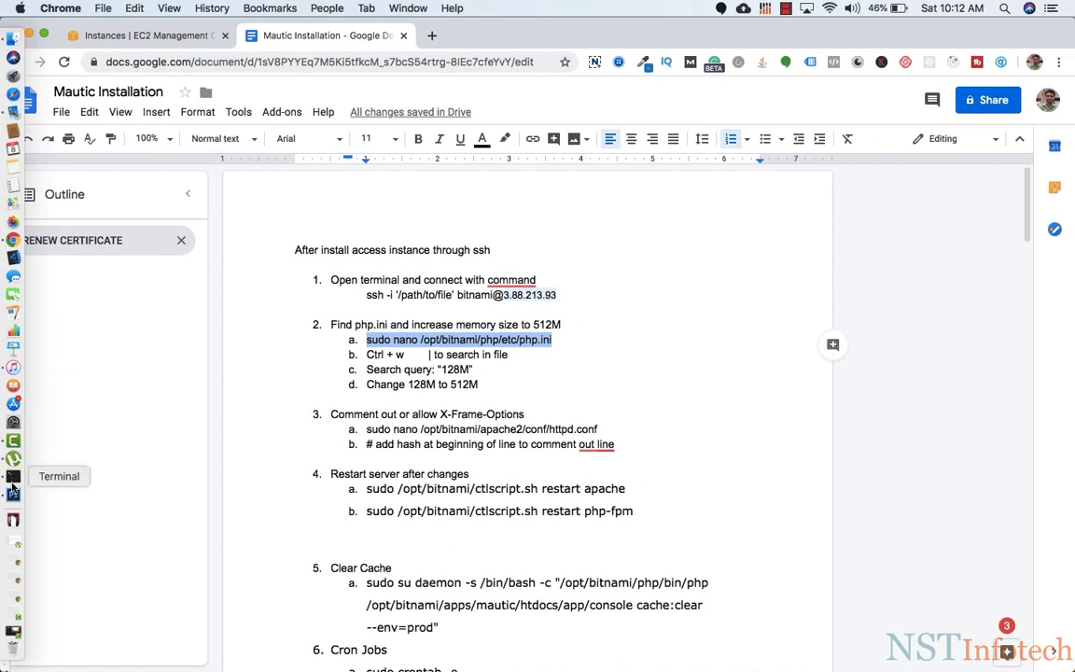
{"action": "left_click", "coordinate": [13, 478]}
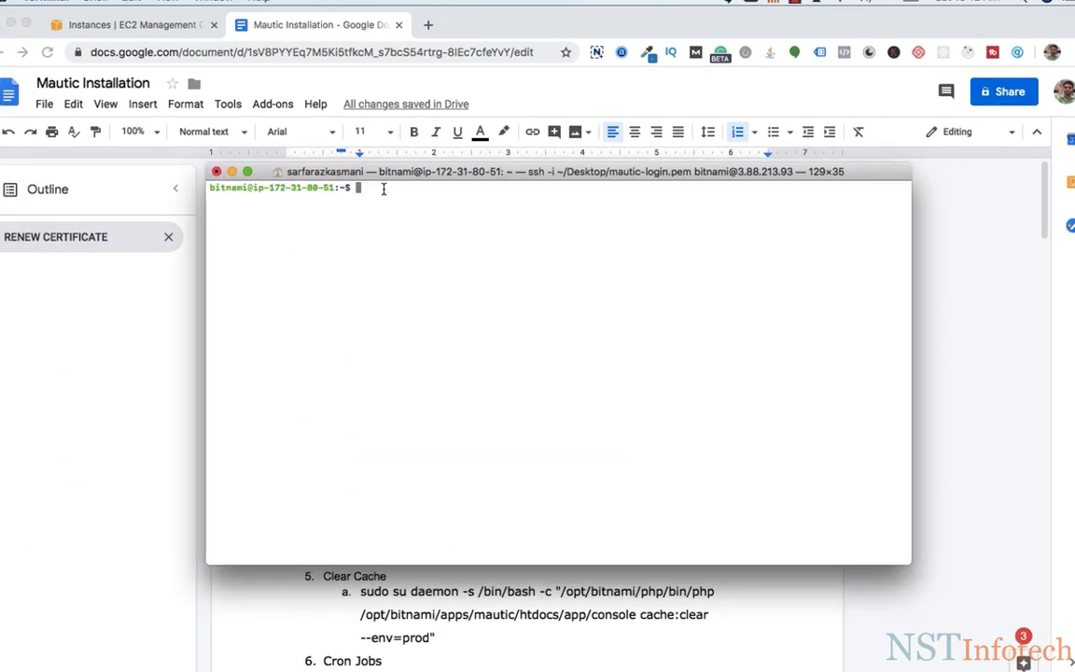
Step: Open /opt/bitnami/php/etc/php.ini in nano and search for 128M
{"action": "key", "text": "super+v"}
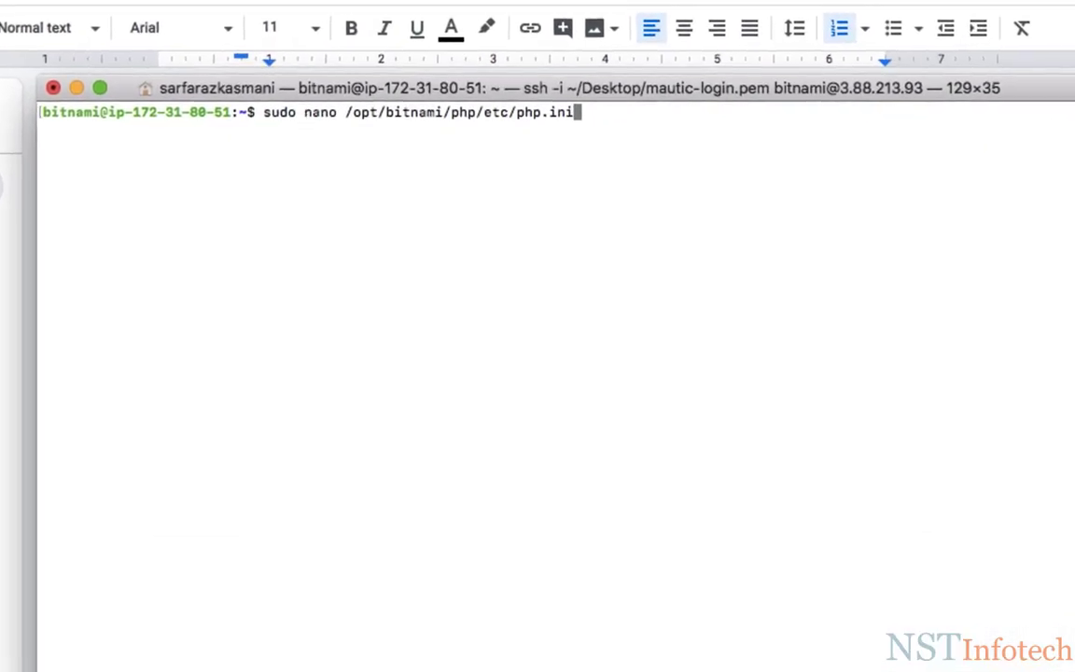
{"action": "key", "text": "Return"}
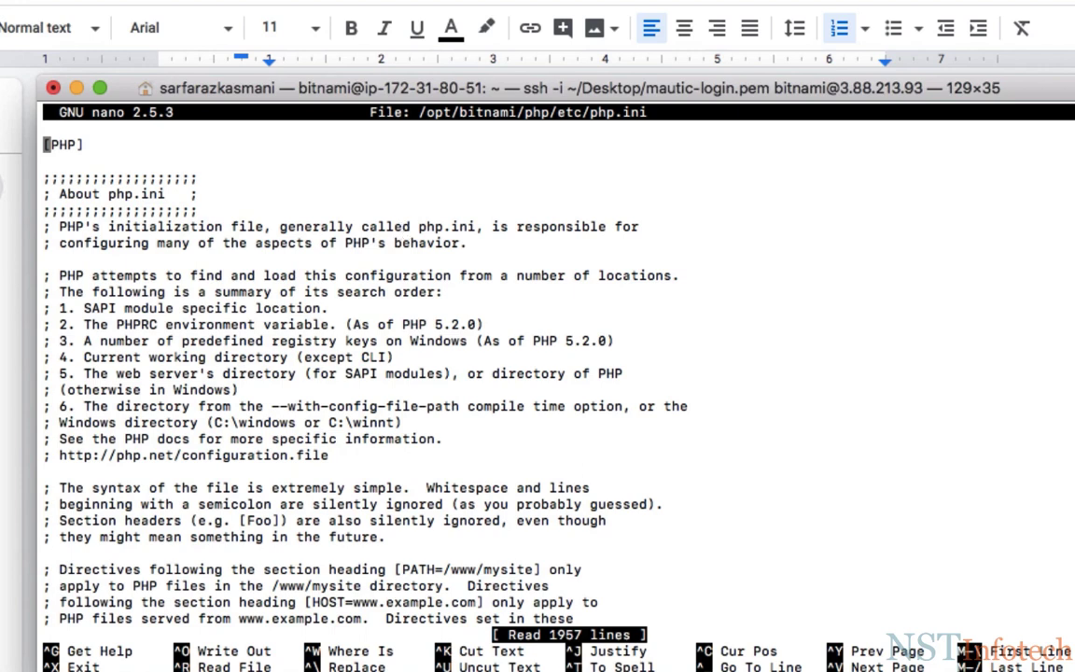
{"action": "key", "text": "ctrl+w"}
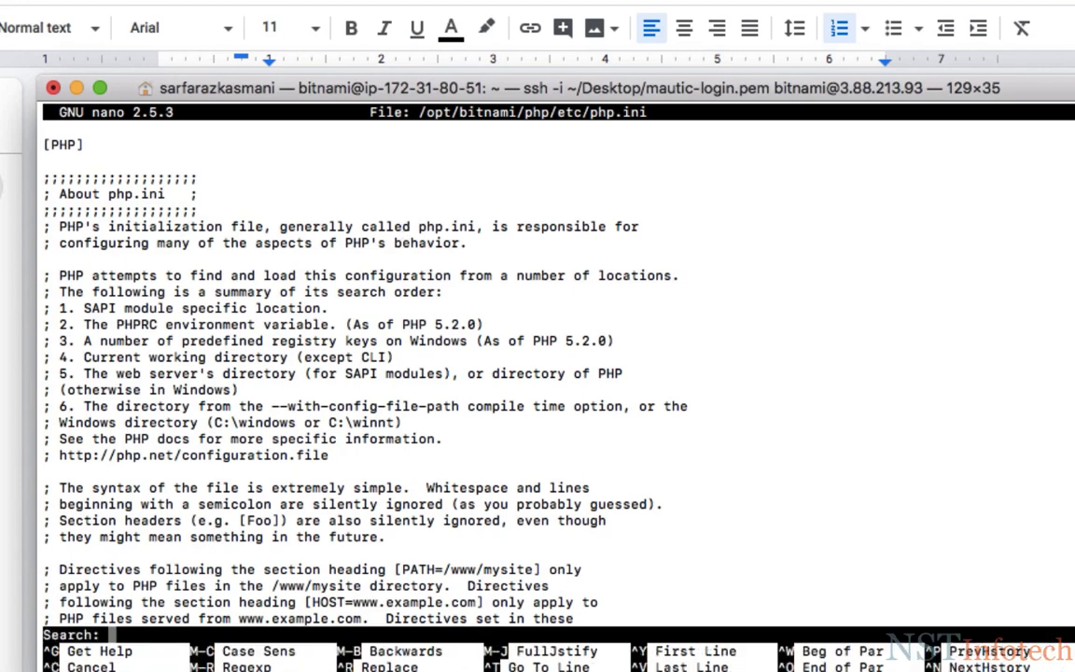
{"action": "type", "text": "128M"}
{"action": "key", "text": "Return"}
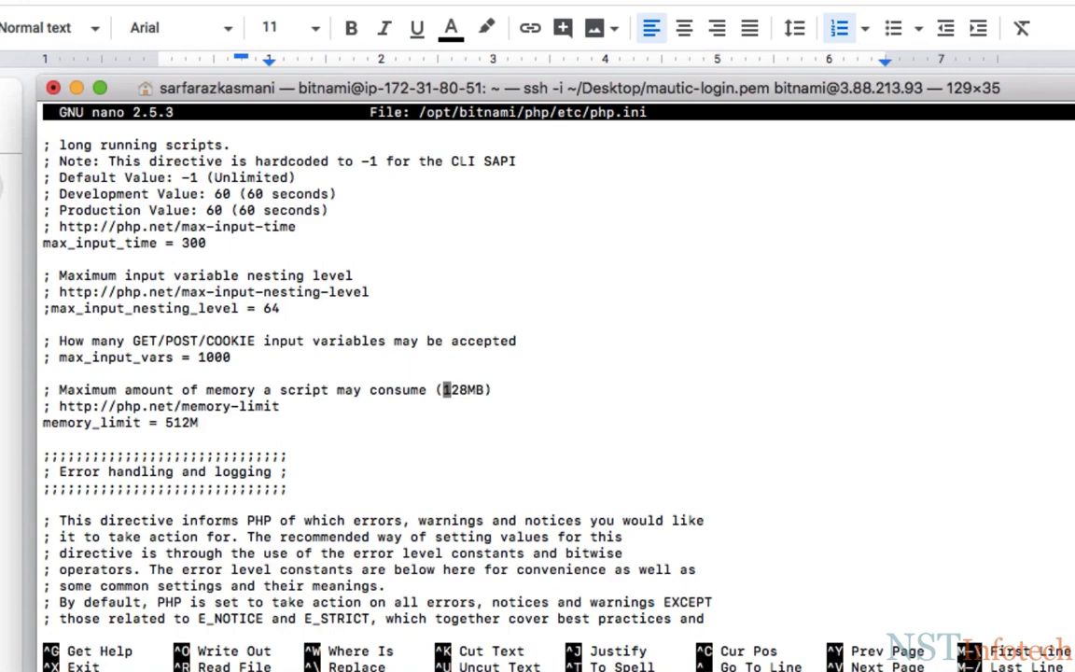
Step: Change the memory limit from 128M to 512M, save php.ini, and exit nano
{"action": "key", "text": "Right"}
{"action": "key", "text": "Right"}
{"action": "key", "text": "Right"}
{"action": "key", "text": "BackSpace"}
{"action": "key", "text": "BackSpace"}
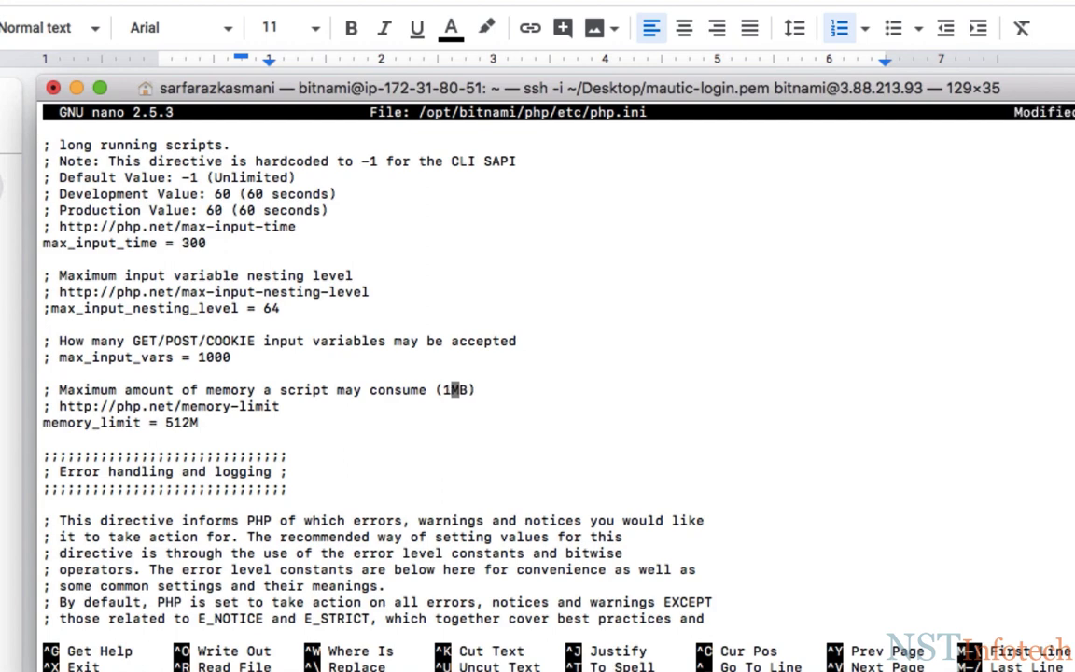
{"action": "key", "text": "BackSpace"}
{"action": "type", "text": "512"}
{"action": "key", "text": "ctrl+o"}
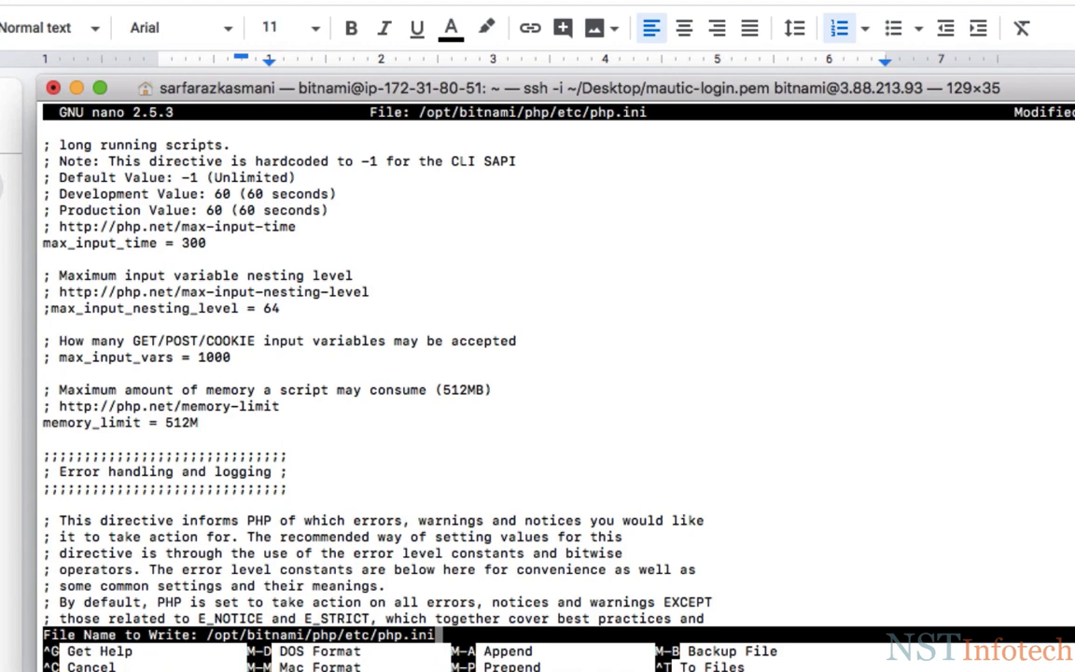
{"action": "key", "text": "Return"}
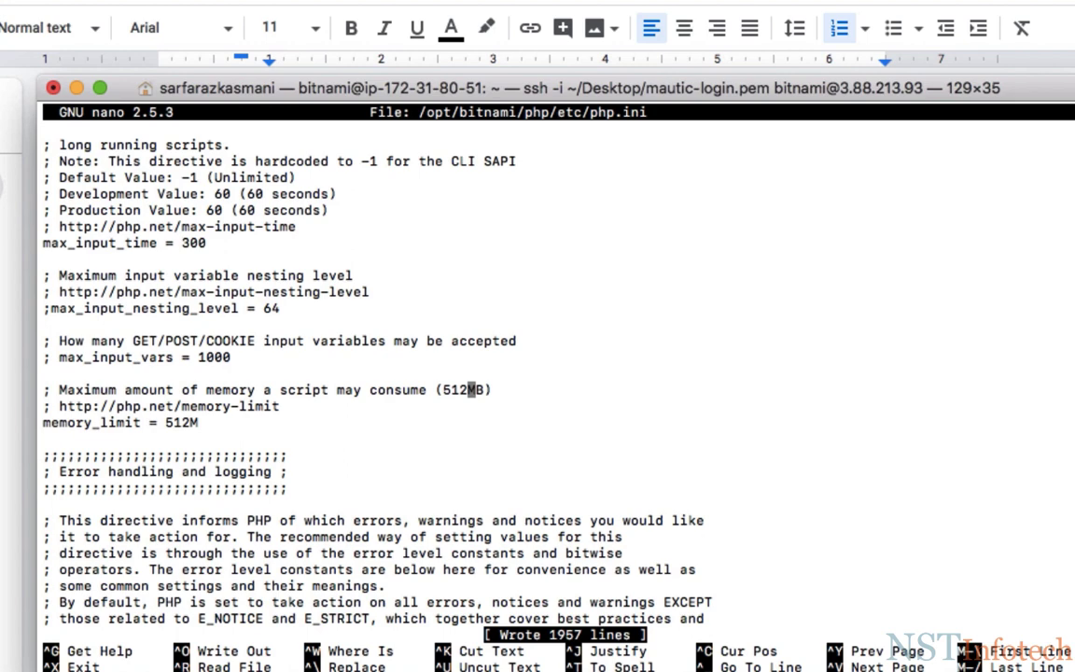
{"action": "key", "text": "ctrl+x"}
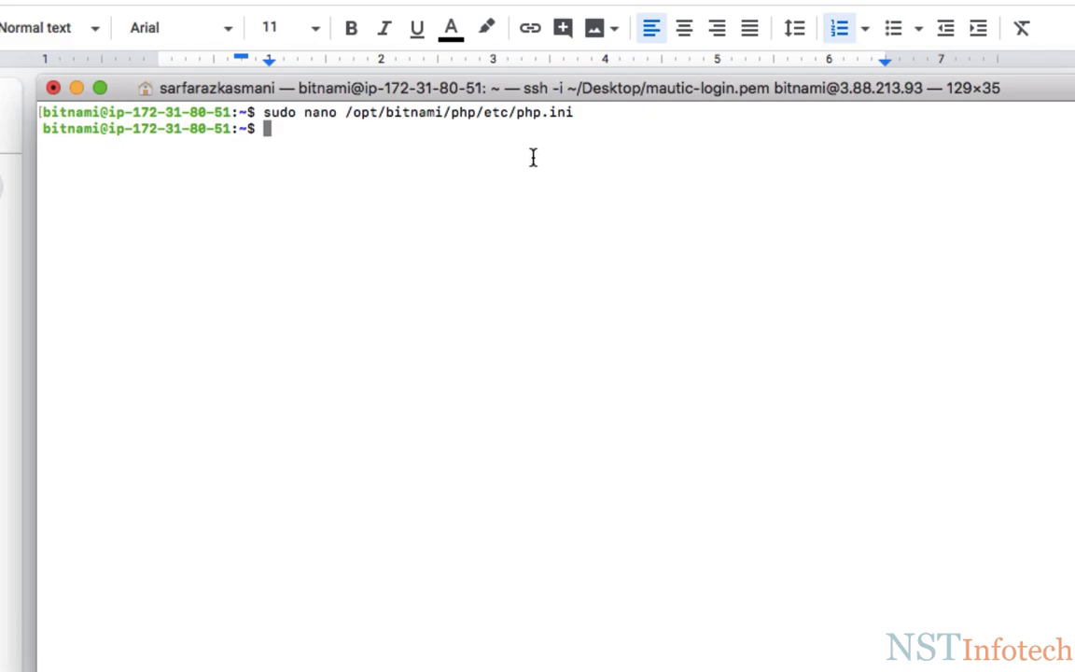
Step: Copy the step 3a command and open /opt/bitnami/apache2/conf/httpd.conf in nano
{"action": "left_click_drag", "start_coordinate": [480, 93], "coordinate": [1057, 94]}
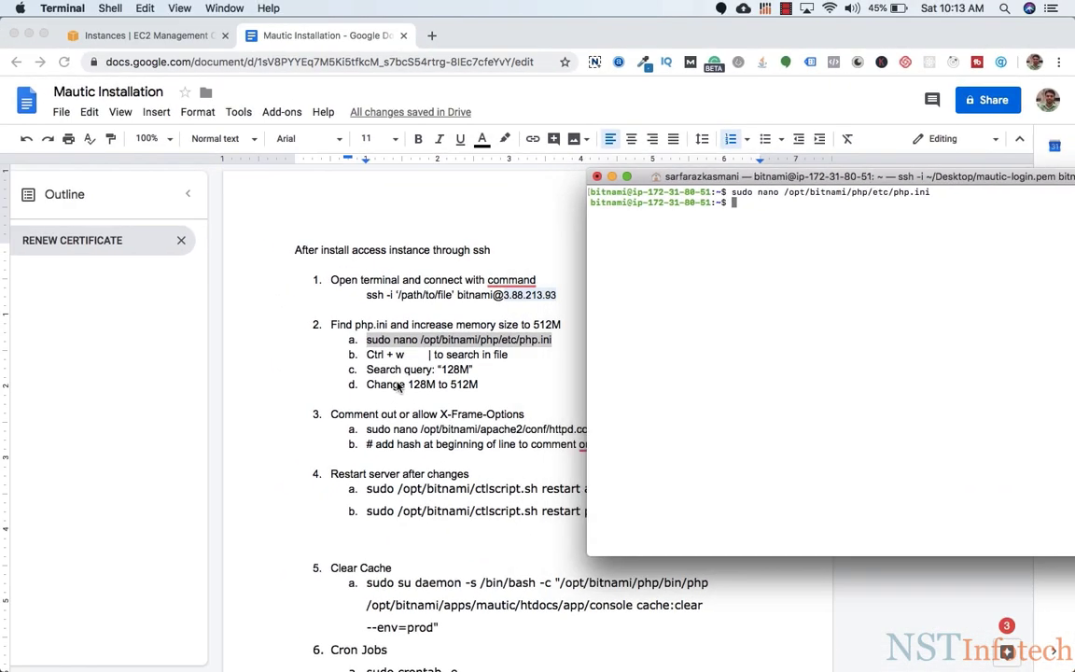
{"action": "left_click", "coordinate": [419, 438]}
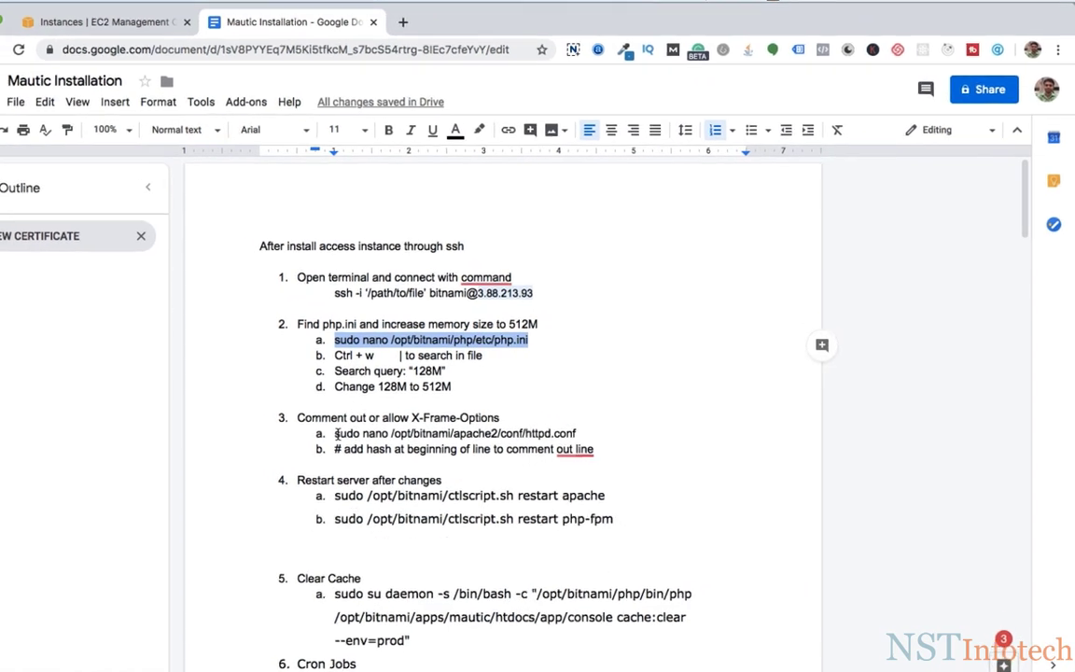
{"action": "left_click_drag", "start_coordinate": [365, 429], "coordinate": [477, 431]}
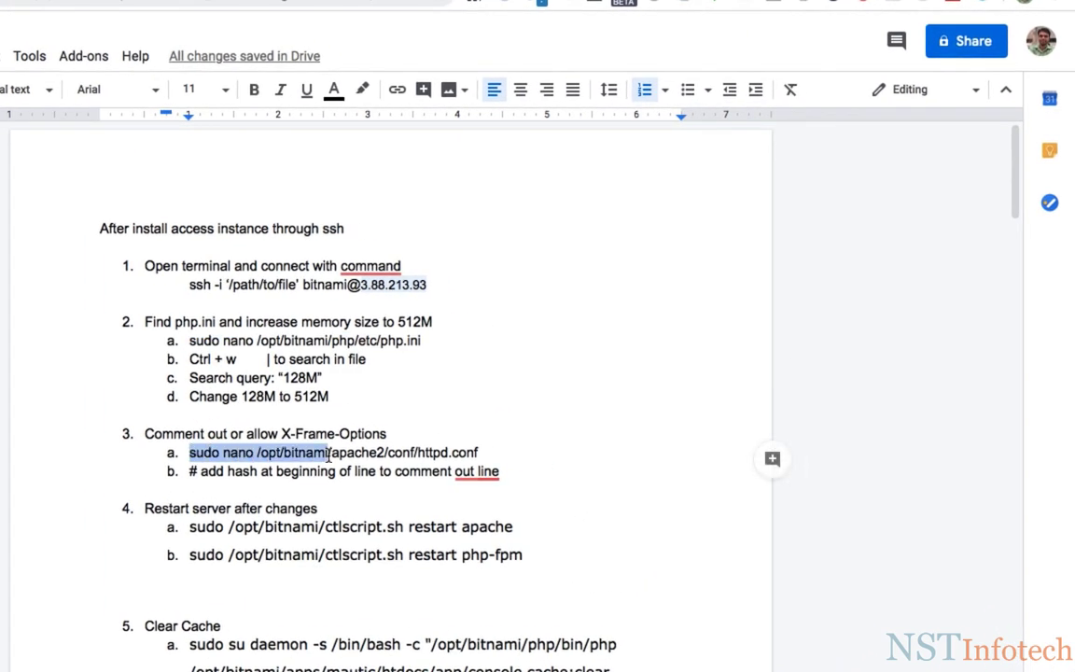
{"action": "left_click_drag", "start_coordinate": [328, 455], "coordinate": [479, 455]}
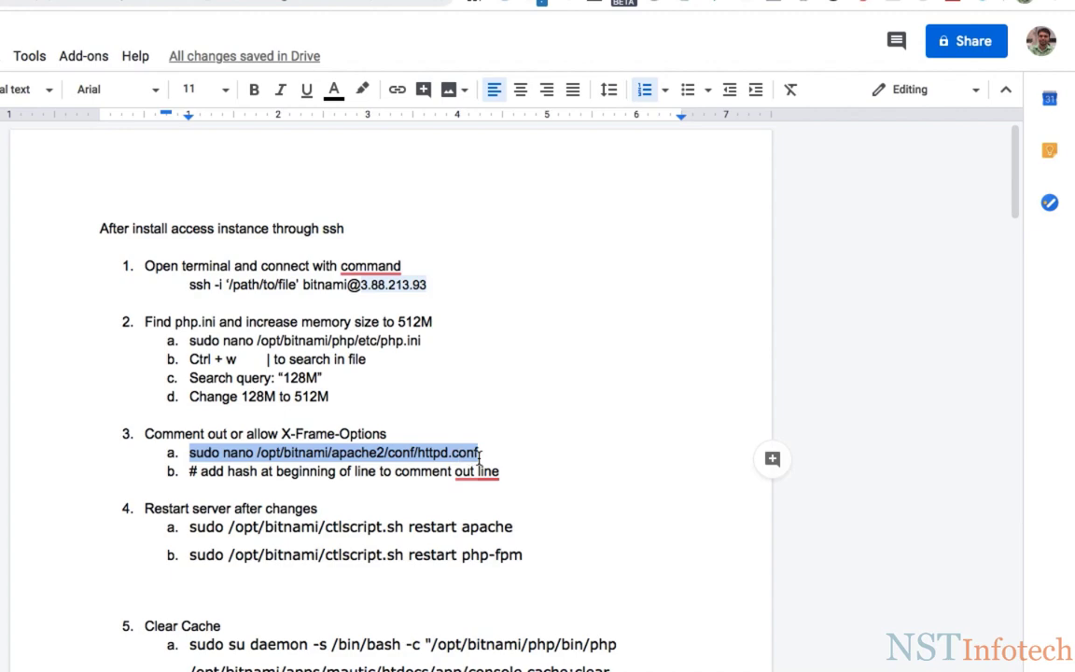
{"action": "key", "text": "super+Tab"}
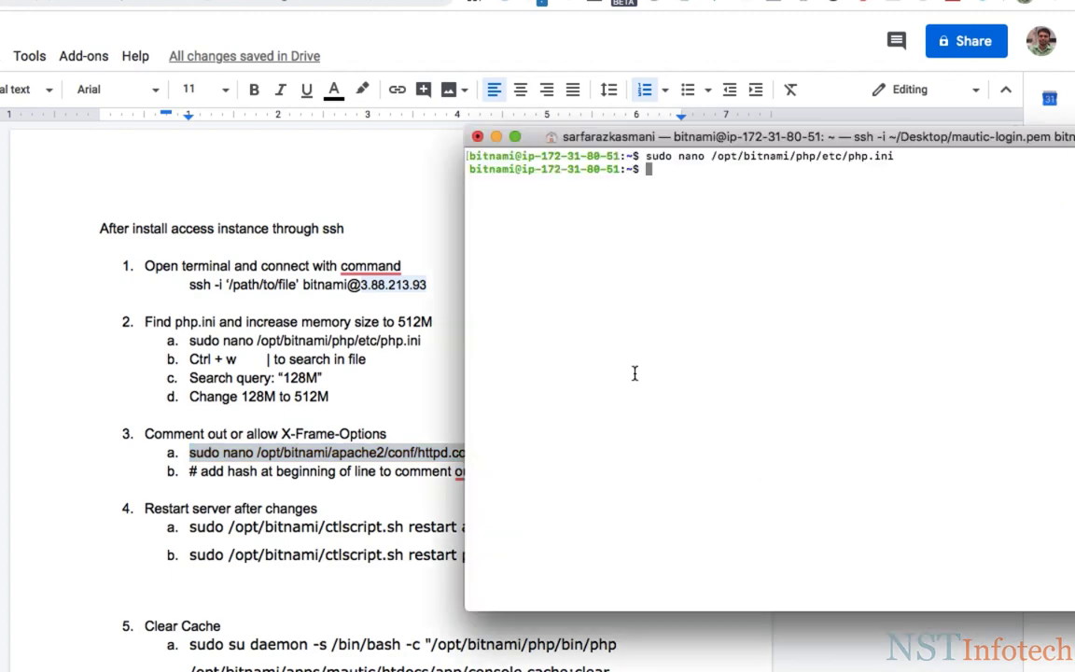
{"action": "key", "text": "super+v"}
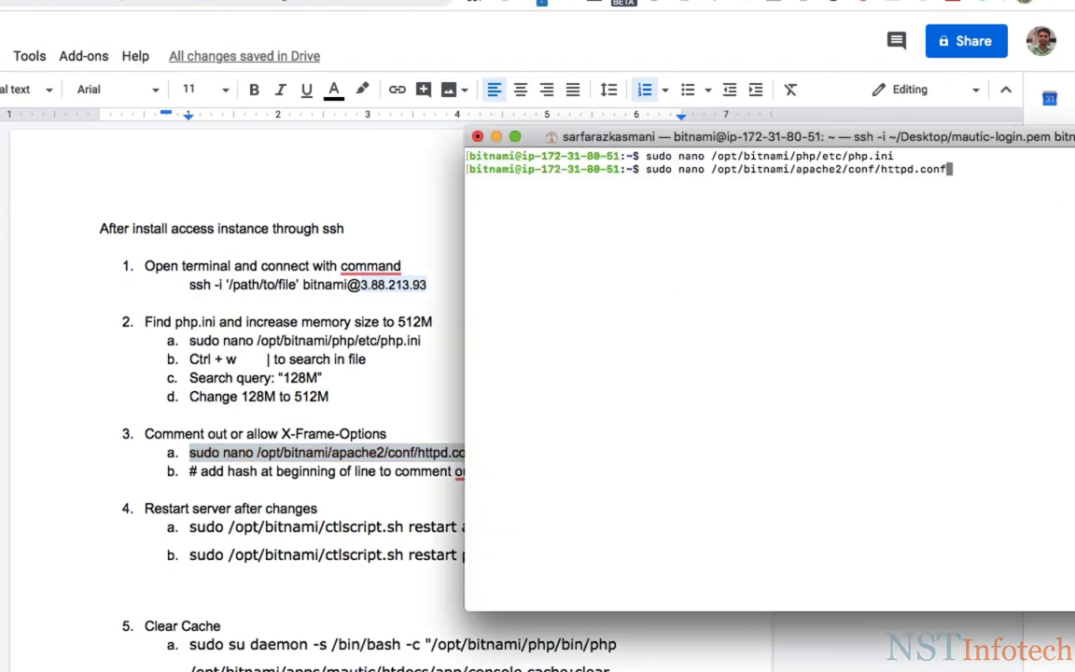
{"action": "key", "text": "Return"}
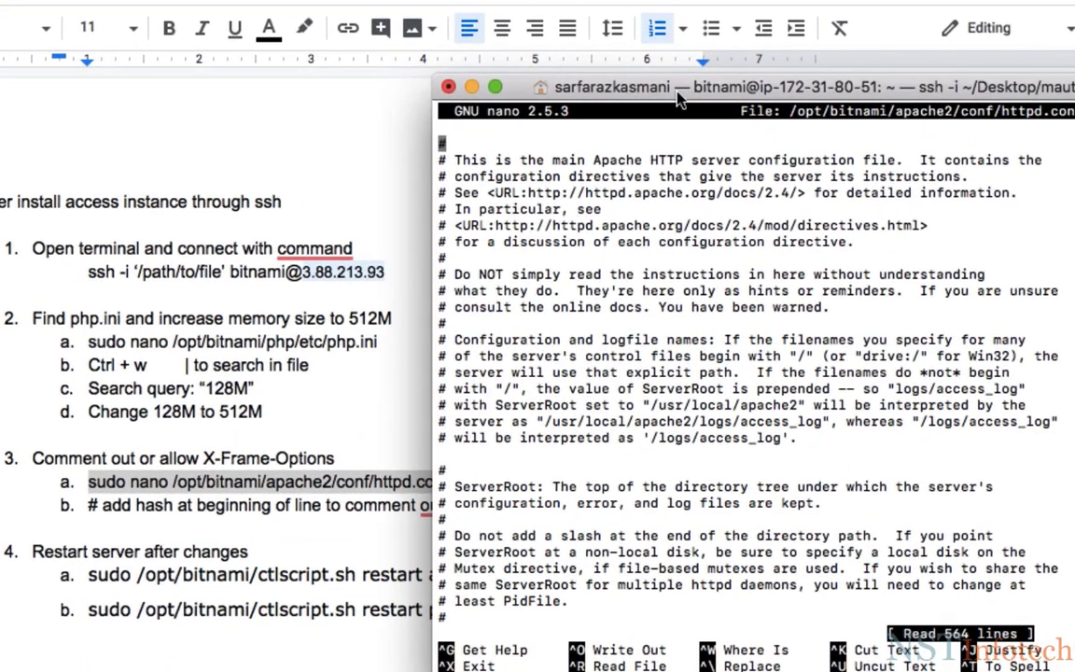
{"action": "left_click_drag", "start_coordinate": [678, 91], "coordinate": [633, 59]}
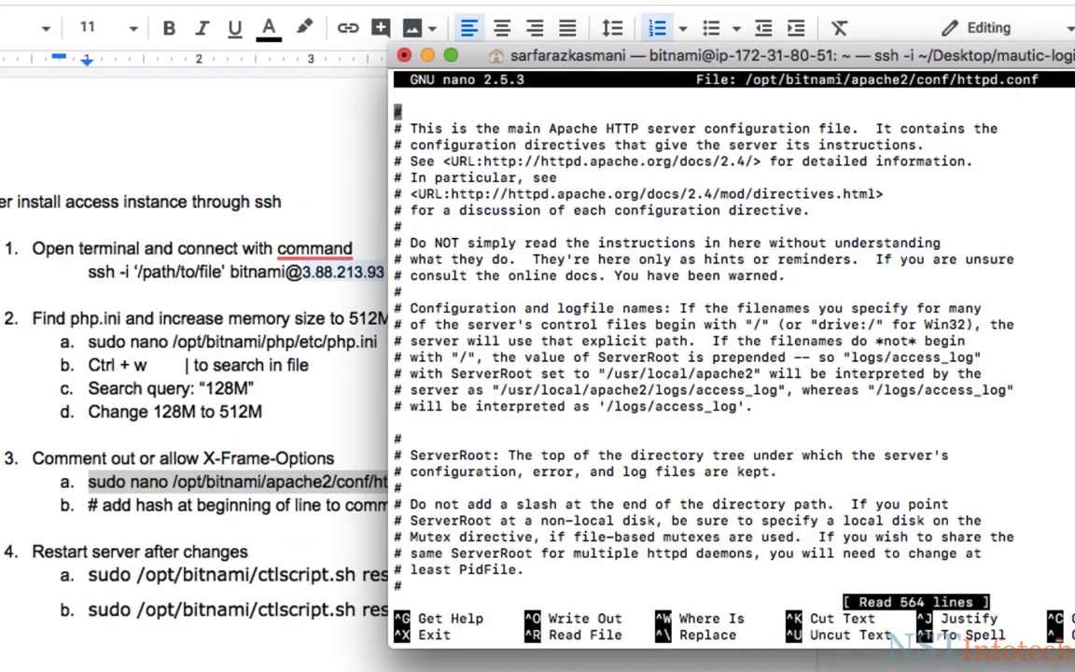
{"action": "key", "text": "ctrl+w"}
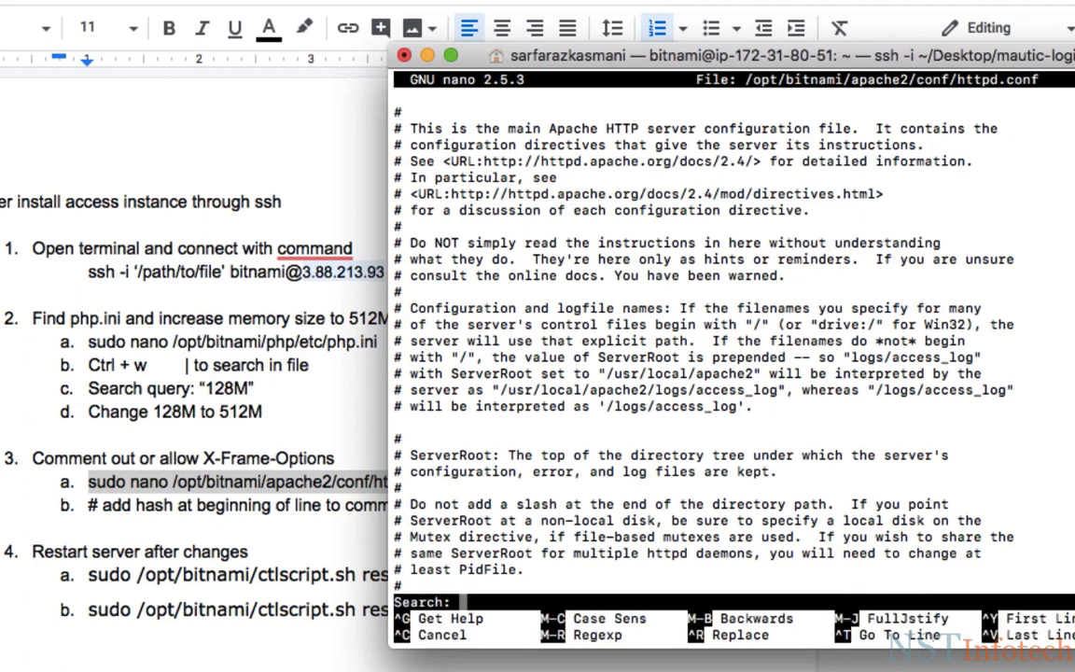
Step: Find 'x-frame' and prefix both Header always X-Frame-Options lines with #
{"action": "type", "text": "x-frame"}
{"action": "key", "text": "Return"}
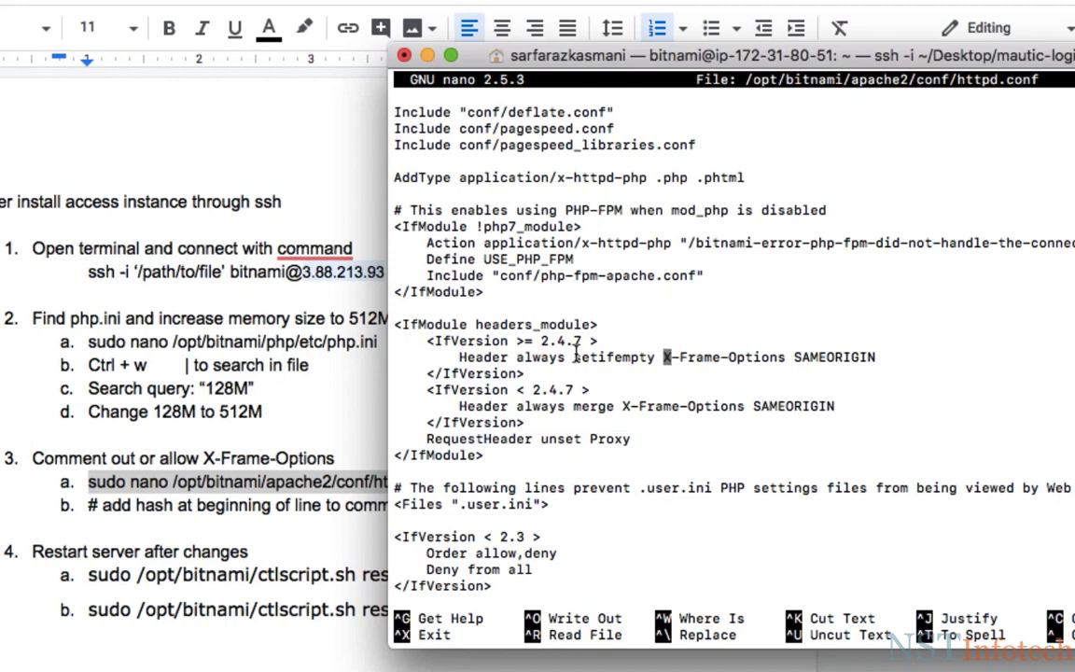
{"action": "key", "text": "Left"}
{"action": "key", "text": "Left"}
{"action": "key", "text": "Left"}
{"action": "key", "text": "Left"}
{"action": "key", "text": "Left"}
{"action": "key", "text": "Left"}
{"action": "key", "text": "Left"}
{"action": "key", "text": "Left"}
{"action": "key", "text": "Left"}
{"action": "key", "text": "Left"}
{"action": "key", "text": "Left"}
{"action": "key", "text": "Left"}
{"action": "key", "text": "Left"}
{"action": "key", "text": "Left"}
{"action": "key", "text": "Left"}
{"action": "key", "text": "Left"}
{"action": "key", "text": "Left"}
{"action": "key", "text": "Left"}
{"action": "key", "text": "Left"}
{"action": "key", "text": "Left"}
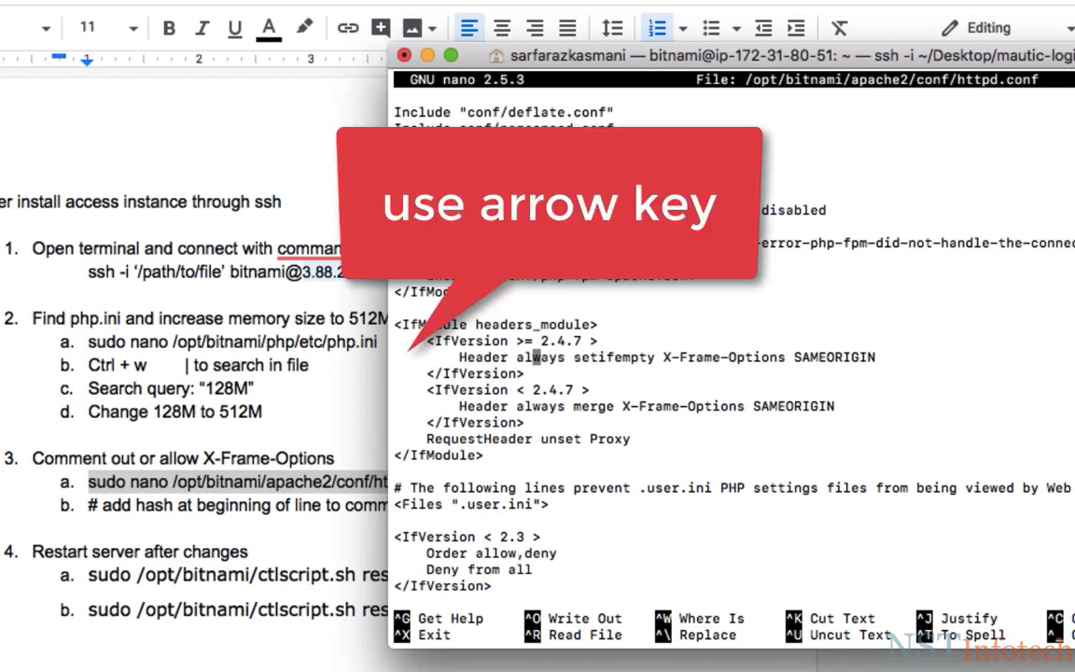
{"action": "key", "text": "Left"}
{"action": "key", "text": "Left"}
{"action": "key", "text": "Left"}
{"action": "key", "text": "Left"}
{"action": "key", "text": "Left"}
{"action": "key", "text": "Left"}
{"action": "key", "text": "Left"}
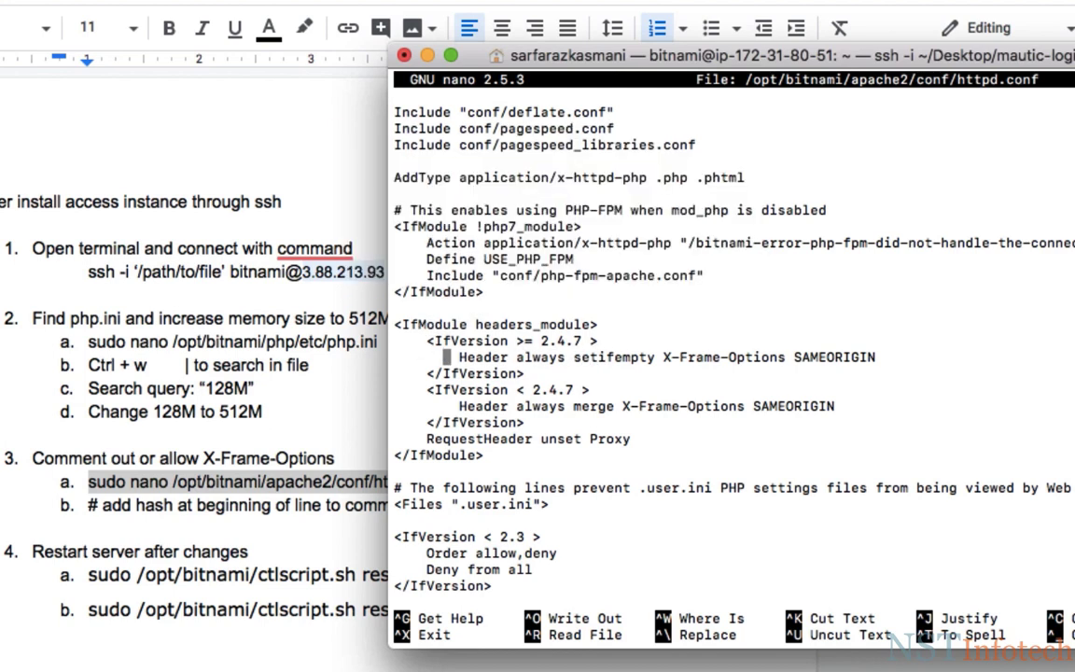
{"action": "type", "text": "#"}
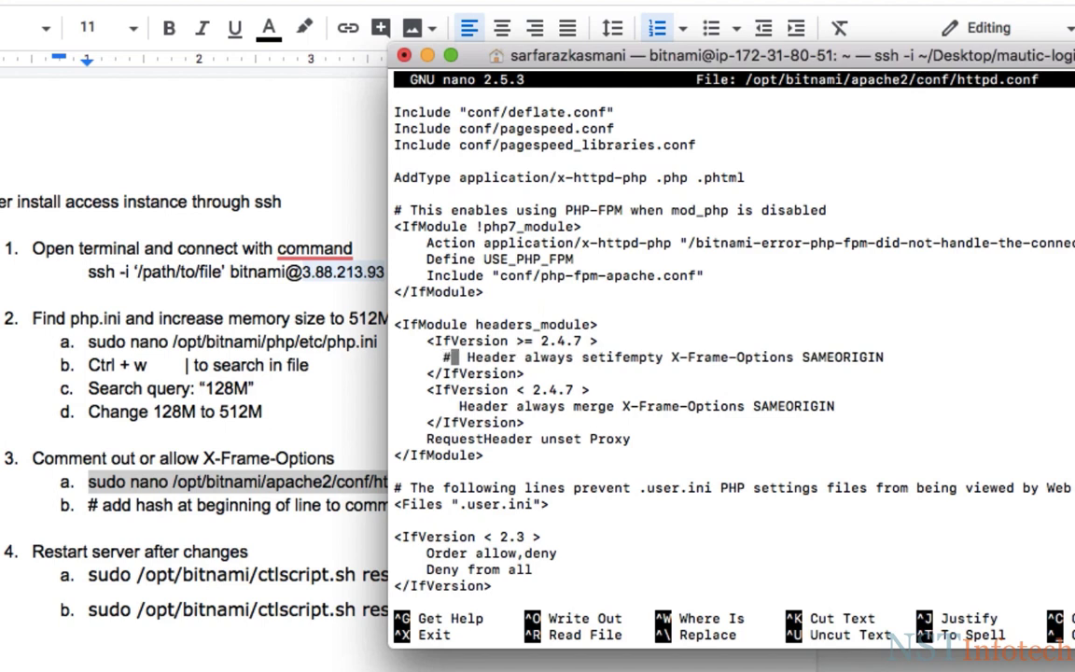
{"action": "key", "text": "Down"}
{"action": "key", "text": "Down"}
{"action": "key", "text": "Down"}
{"action": "key", "text": "Left"}
{"action": "type", "text": "#"}
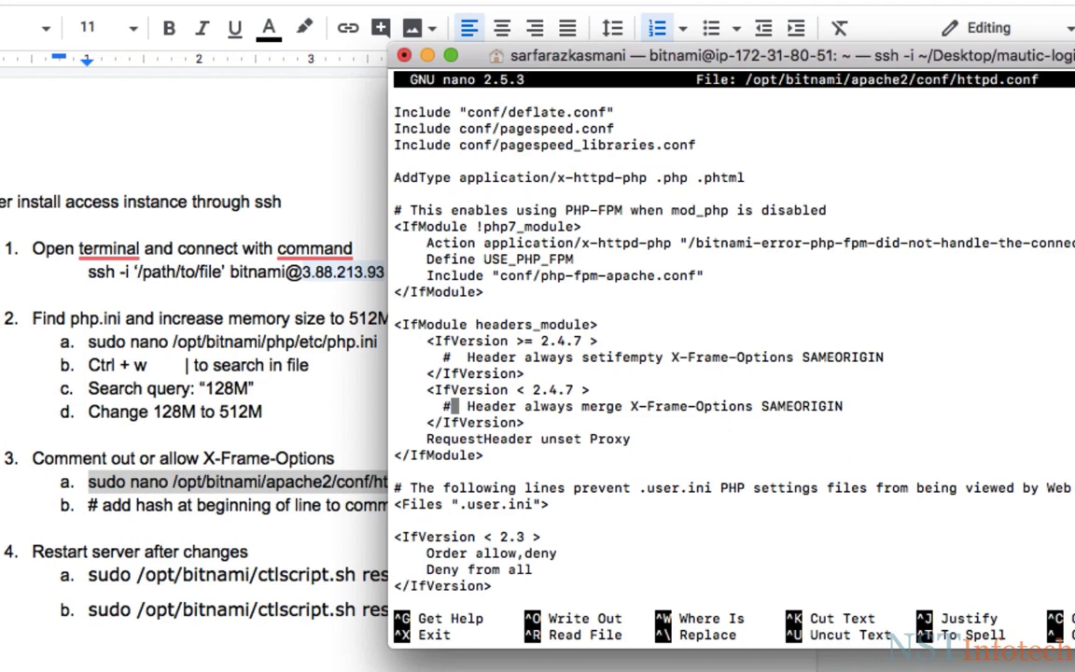
Step: Save httpd.conf and exit nano to the shell prompt
{"action": "key", "text": "ctrl+o"}
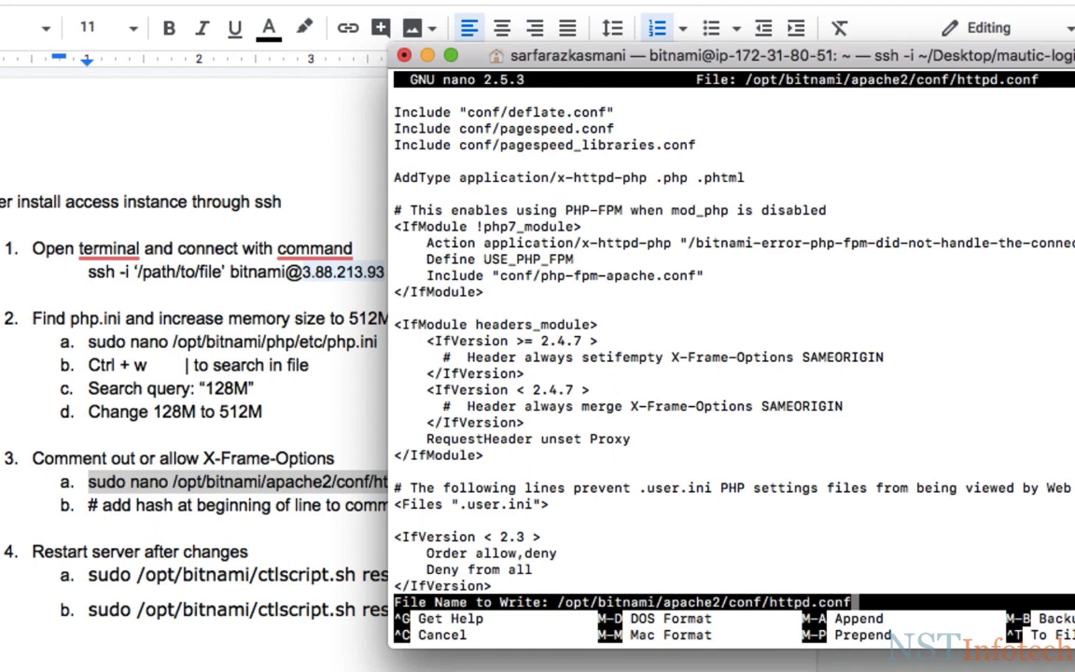
{"action": "key", "text": "Return"}
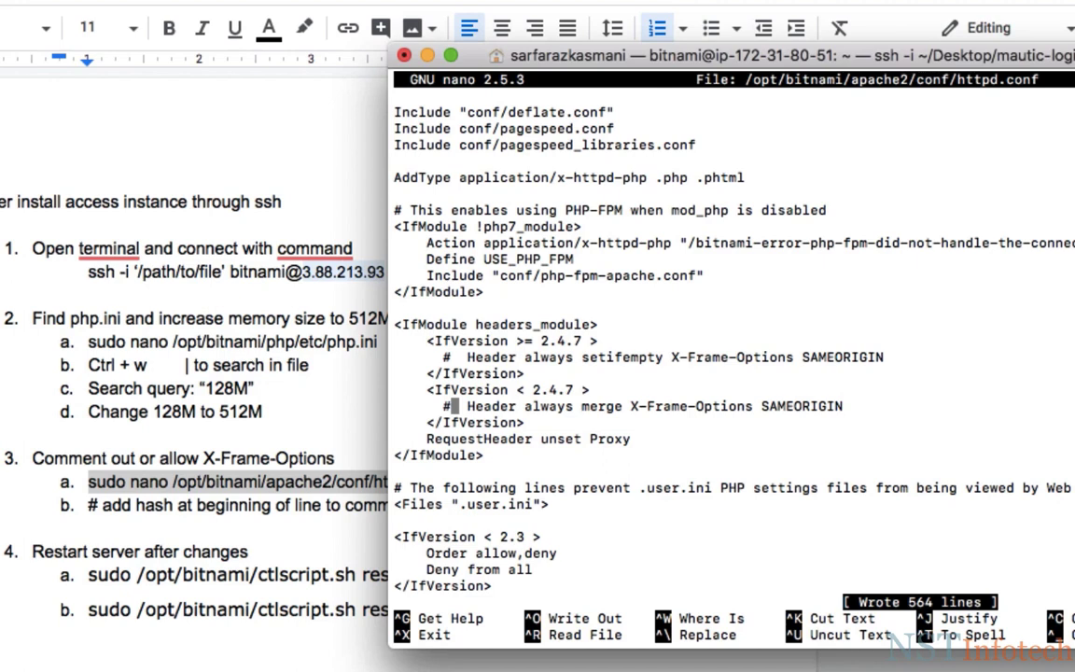
{"action": "key", "text": "ctrl+x"}
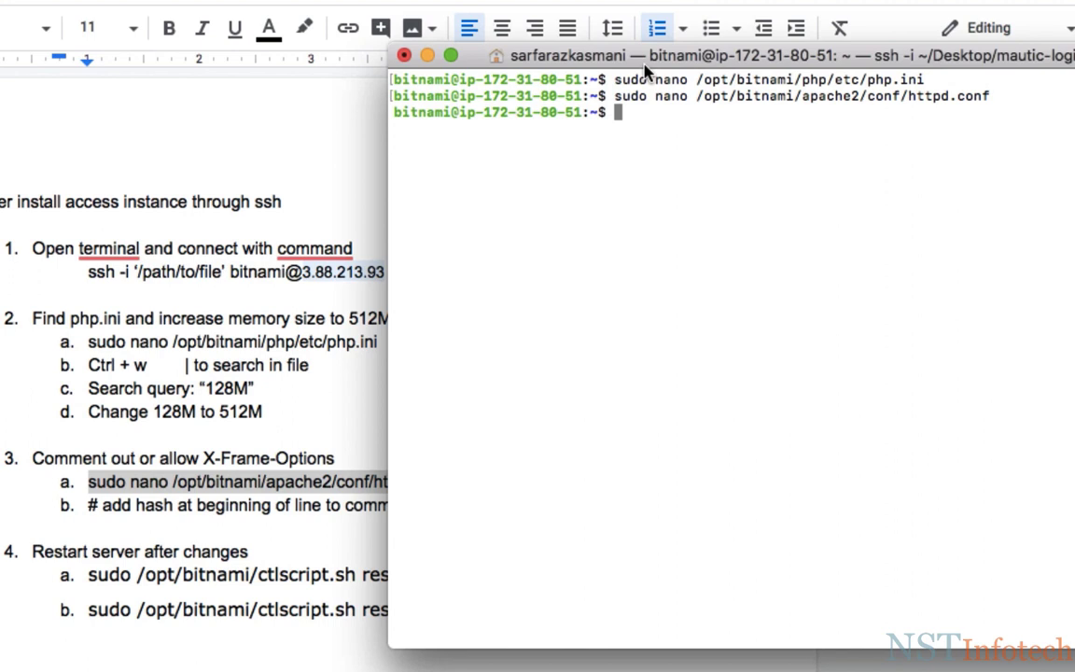
Step: Copy and run 'sudo /opt/bitnami/ctlscript.sh restart apache' from the notes
{"action": "left_click", "coordinate": [206, 578]}
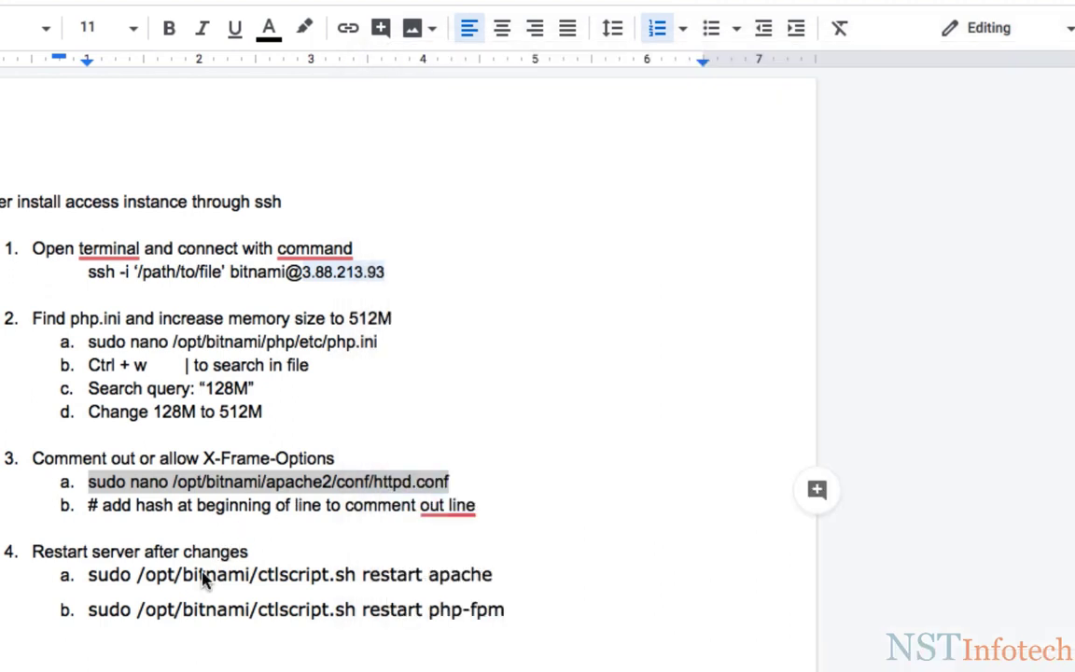
{"action": "left_click_drag", "start_coordinate": [88, 574], "coordinate": [492, 580]}
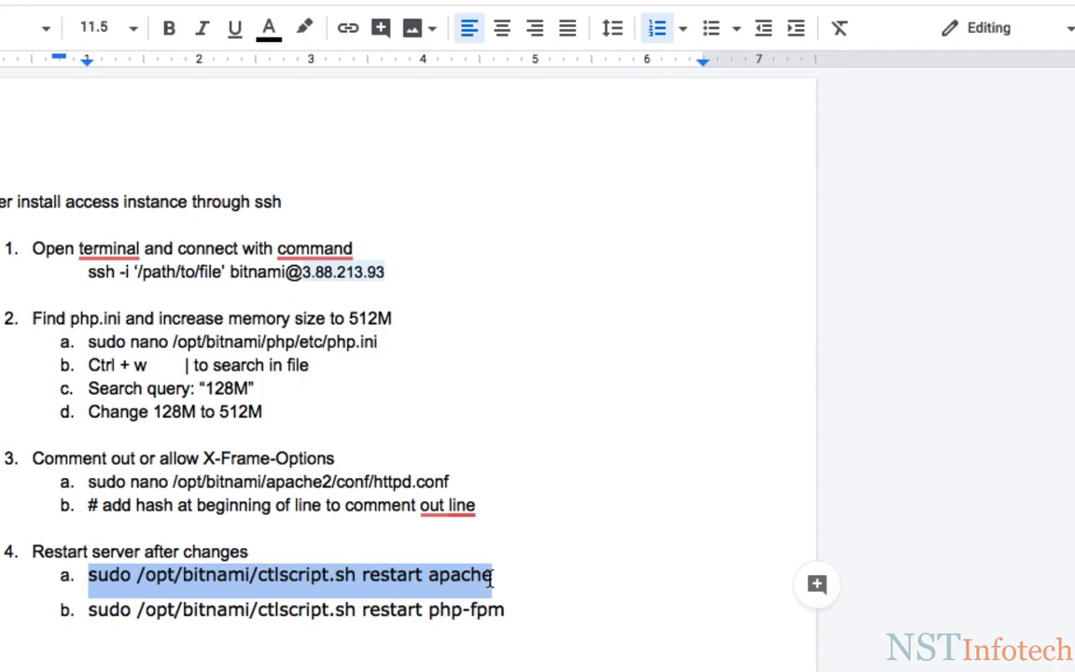
{"action": "key", "text": "super+Tab"}
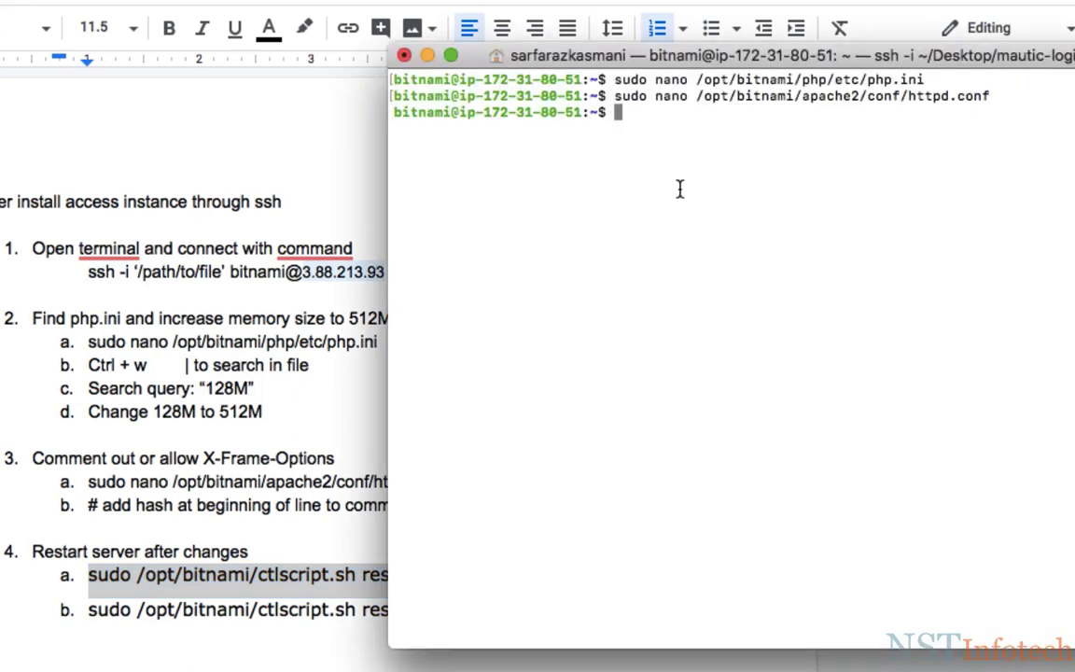
{"action": "key", "text": "super+v"}
{"action": "key", "text": "Return"}
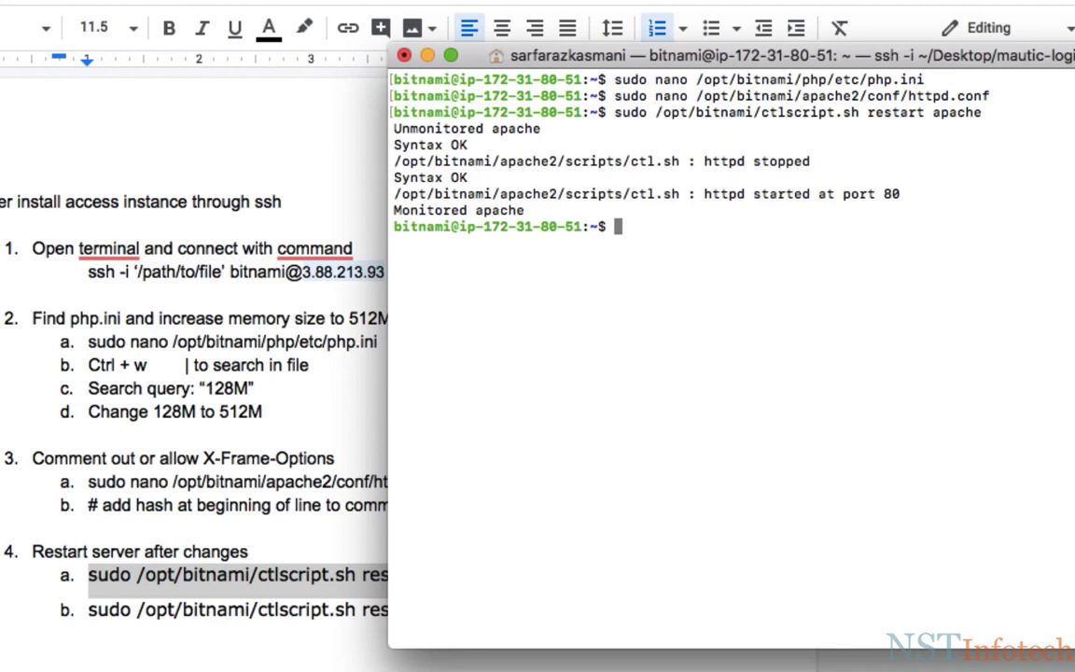
Step: Copy and run 'sudo /opt/bitnami/ctlscript.sh restart php-fpm' from the notes
{"action": "key", "text": "super+Tab"}
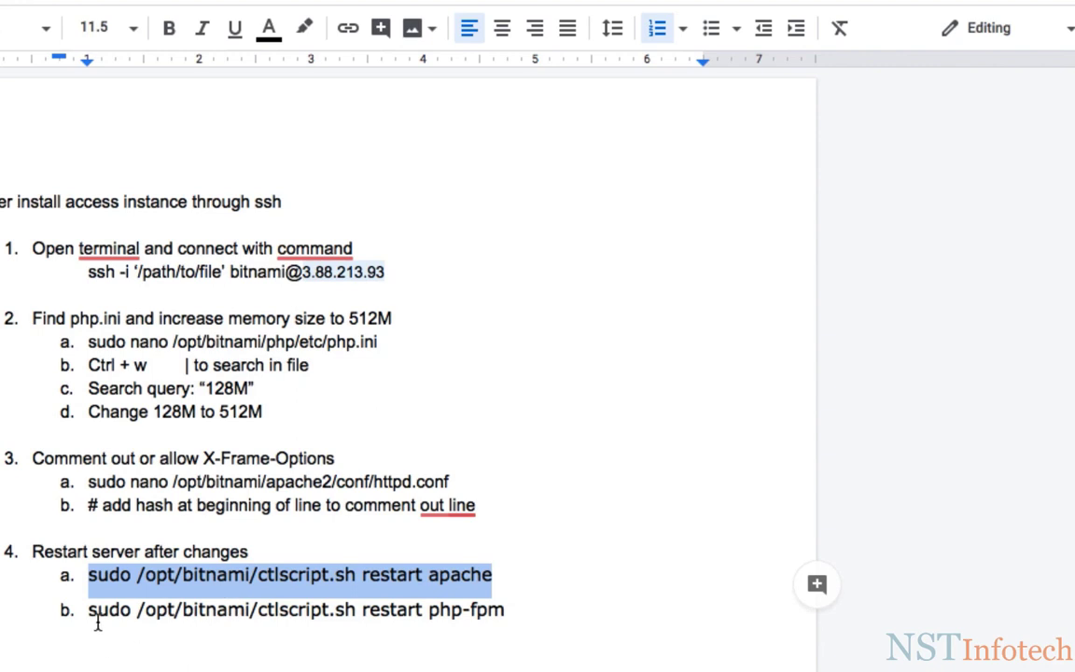
{"action": "left_click_drag", "start_coordinate": [88, 608], "coordinate": [504, 611]}
{"action": "key", "text": "super+Tab"}
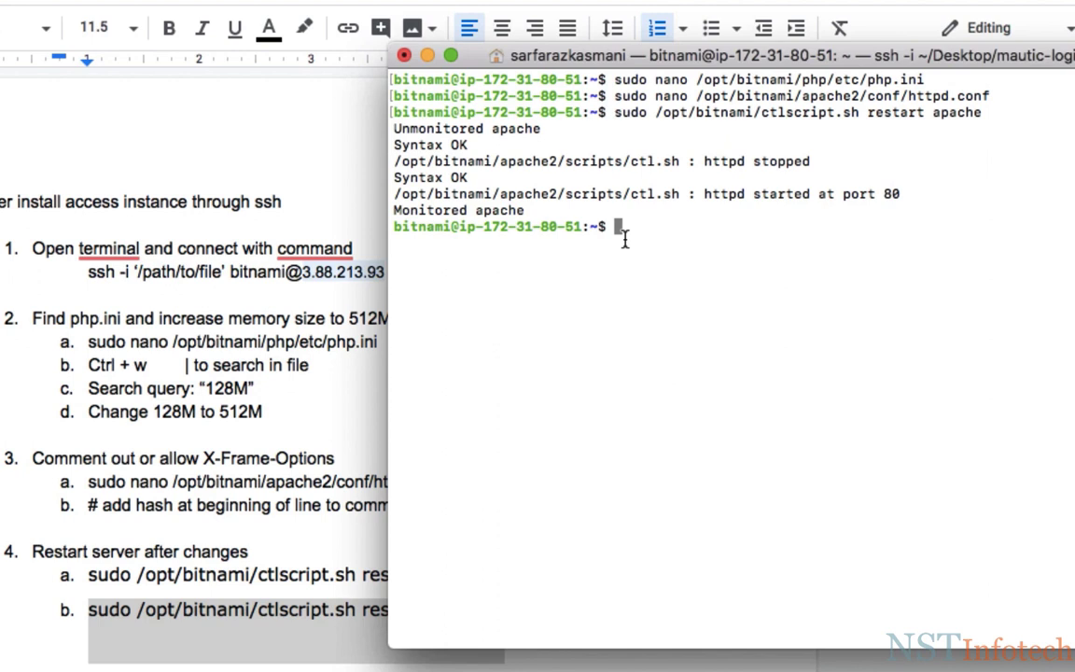
{"action": "key", "text": "super+v"}
{"action": "key", "text": "Return"}
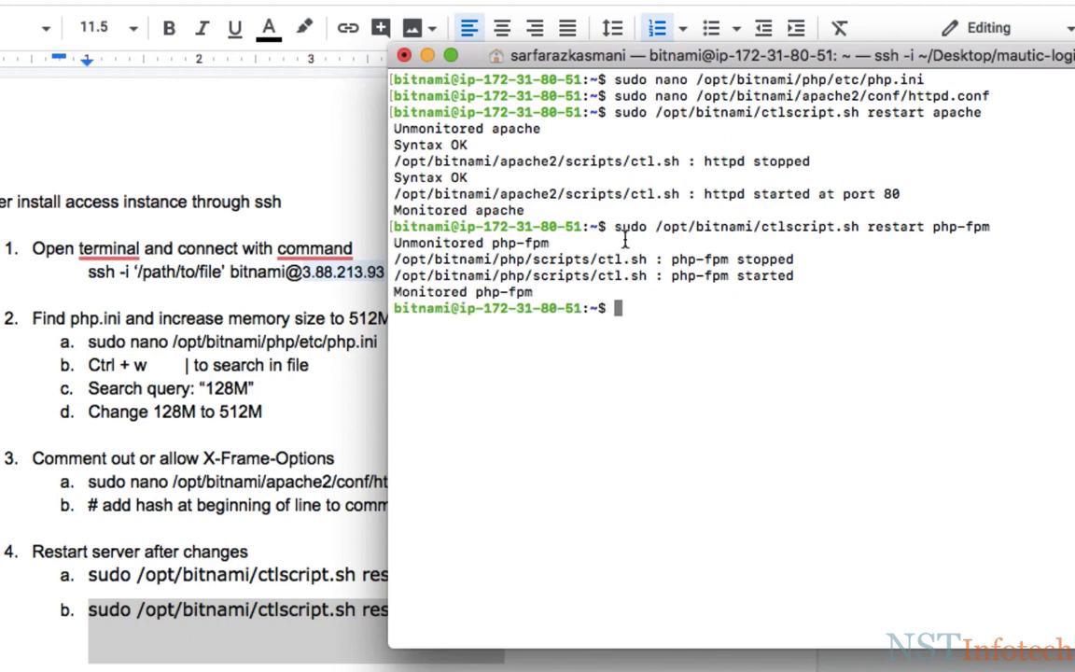
Step: Select the full Clear Cache command in the setup notes document
{"action": "left_click", "coordinate": [270, 446]}
{"action": "scroll", "coordinate": [273, 446], "scroll_direction": "down", "scroll_amount": 2}
{"action": "scroll", "coordinate": [270, 446], "scroll_direction": "down", "scroll_amount": 5}
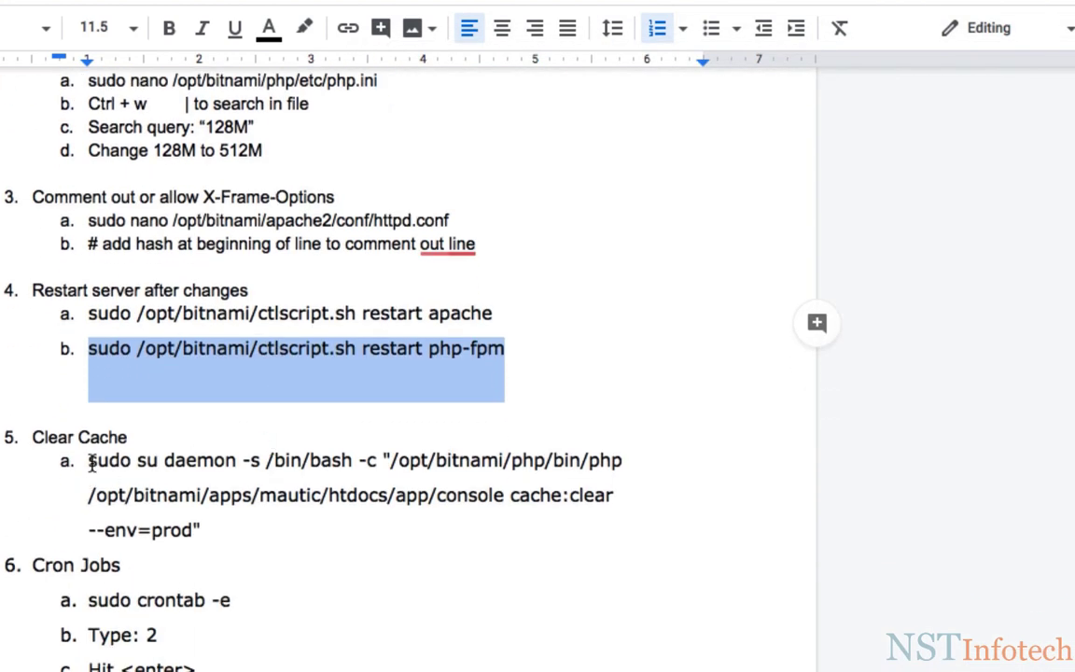
{"action": "left_click_drag", "start_coordinate": [92, 464], "coordinate": [200, 528]}
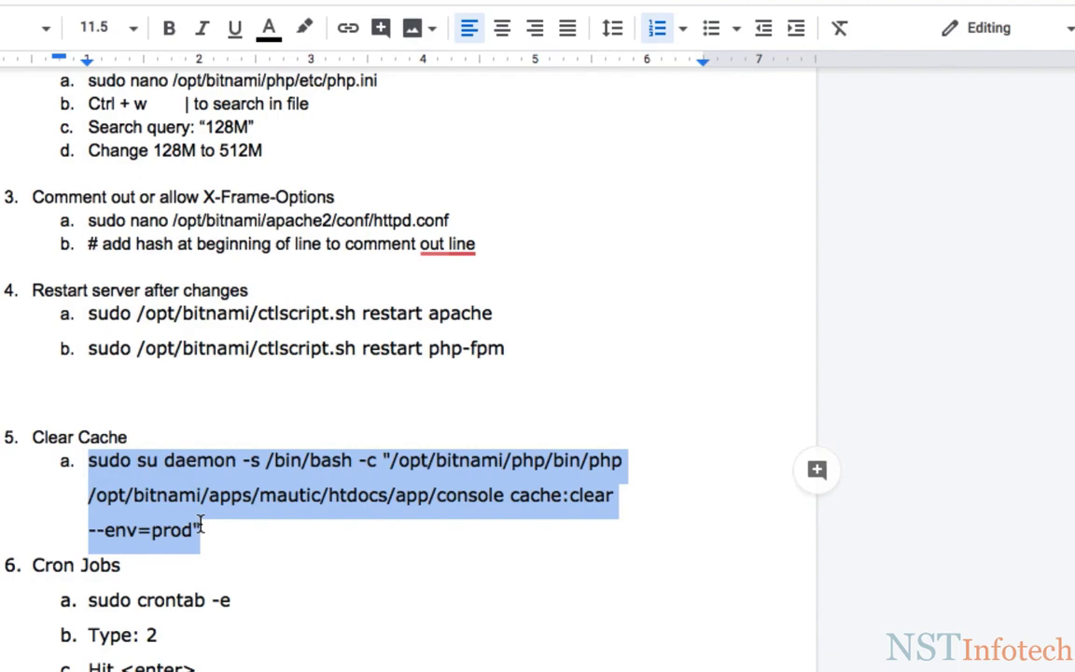
Step: Paste the cache:clear --env=prod command into the widened Terminal and run it
{"action": "key", "text": "super+Tab"}
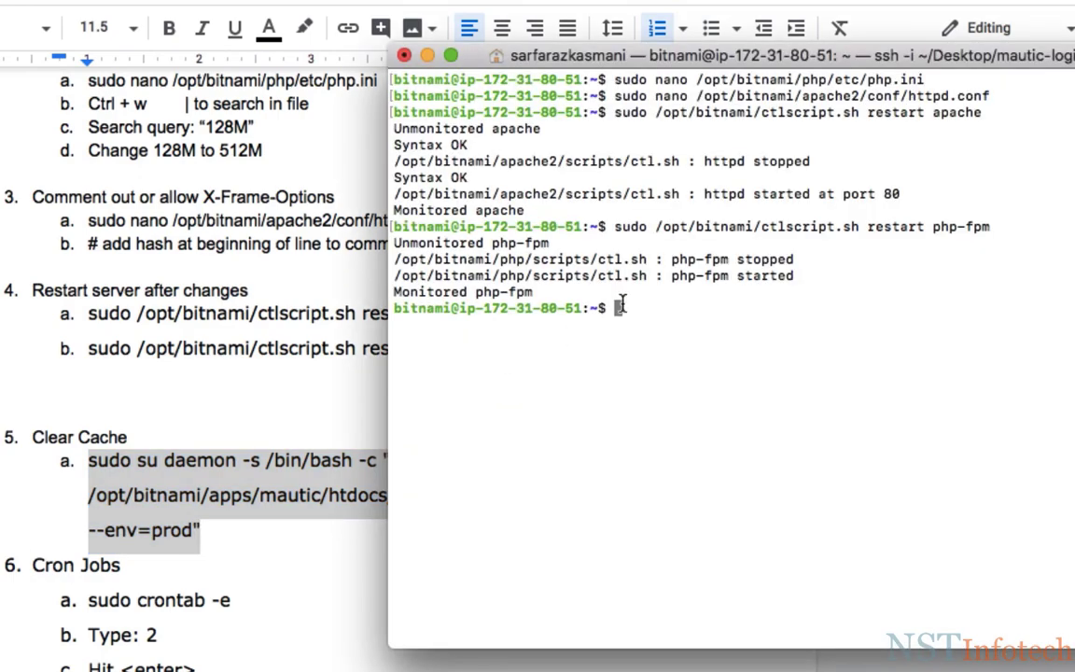
{"action": "key", "text": "super+v"}
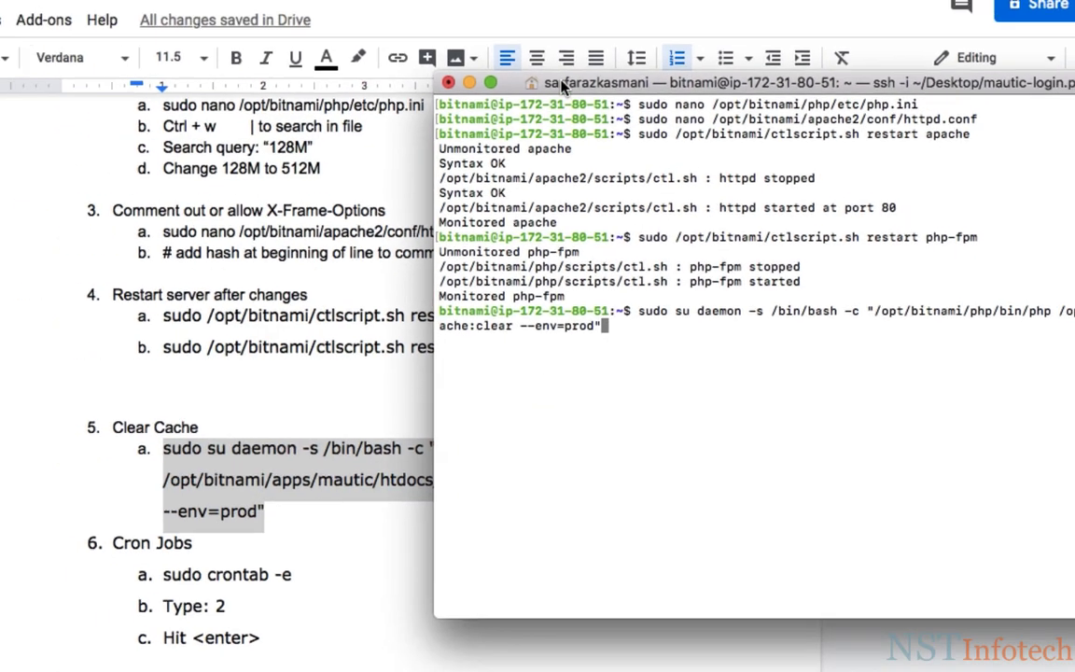
{"action": "left_click_drag", "start_coordinate": [530, 55], "coordinate": [314, 26]}
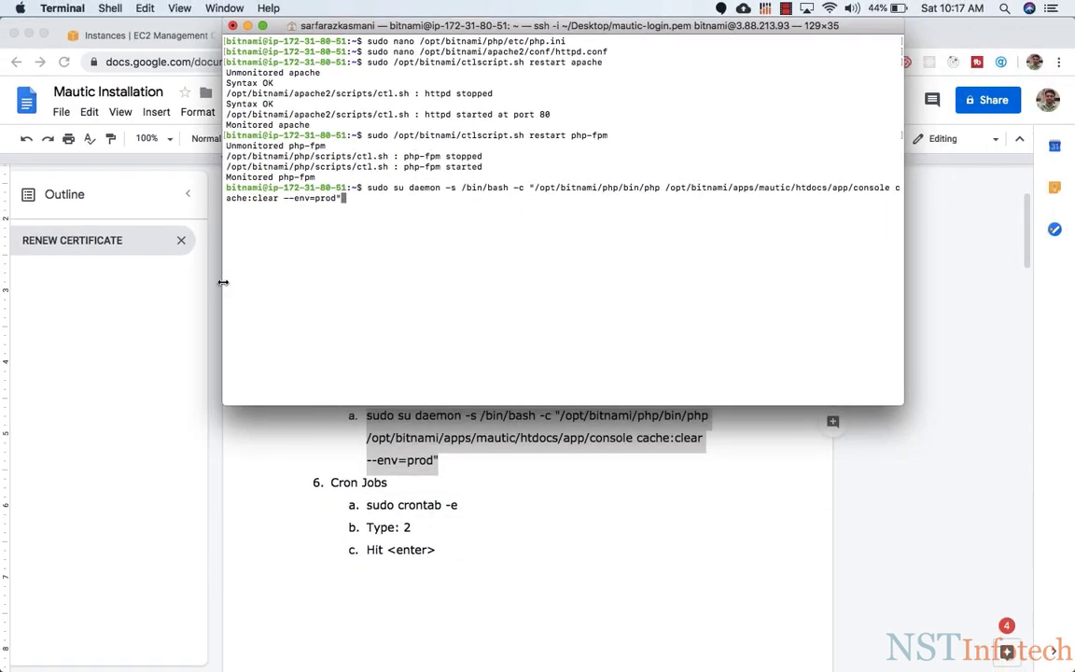
{"action": "left_click_drag", "start_coordinate": [223, 282], "coordinate": [49, 276]}
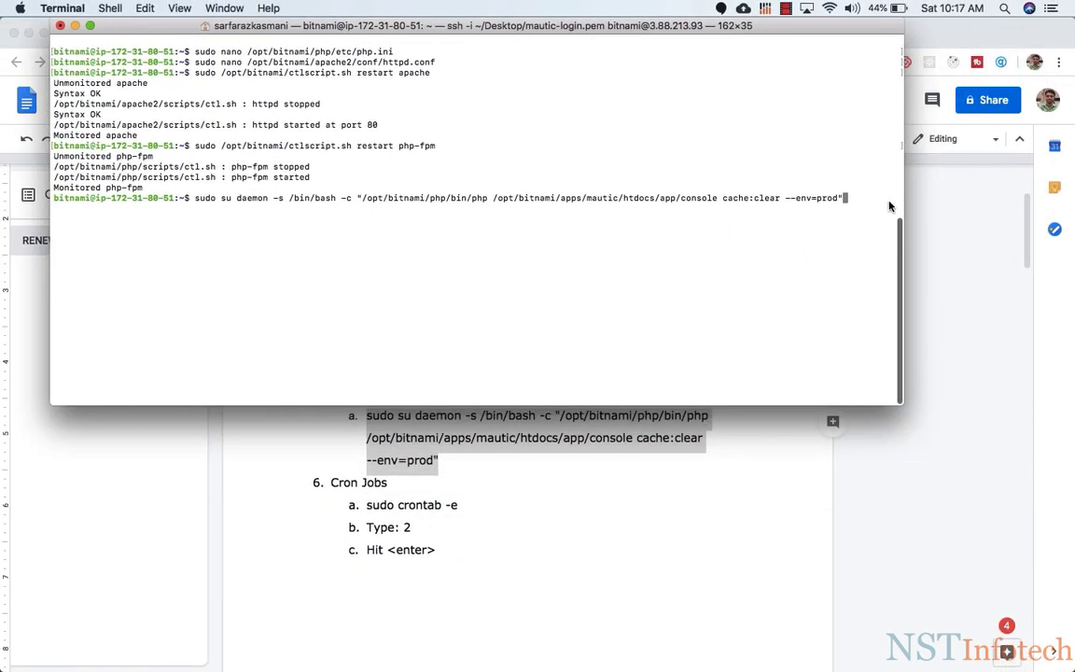
{"action": "left_click_drag", "start_coordinate": [904, 206], "coordinate": [983, 207]}
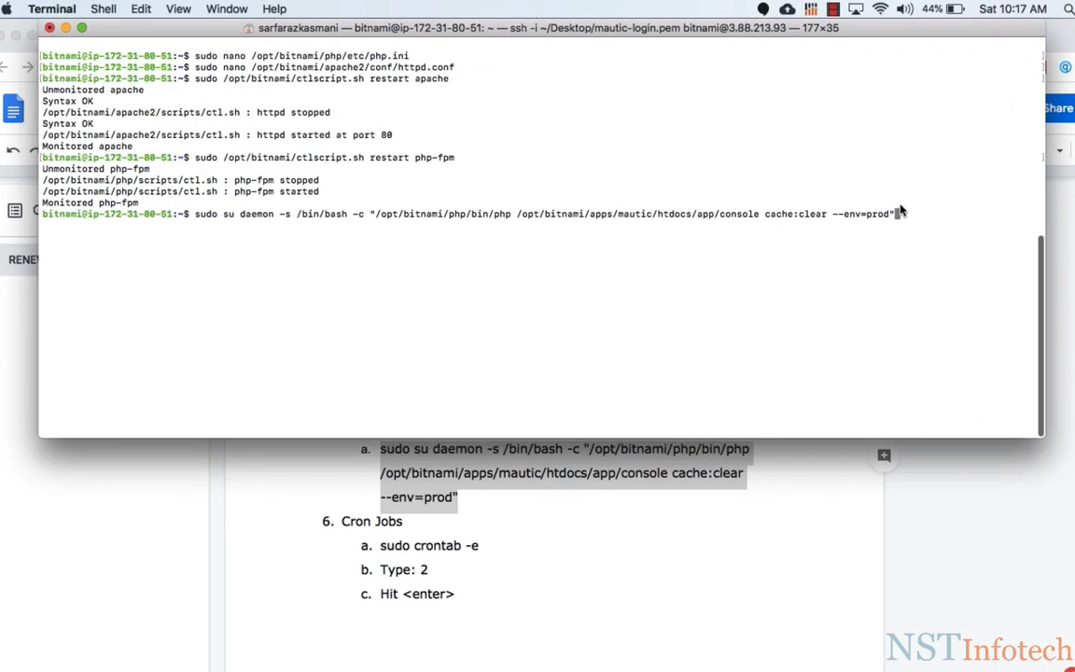
{"action": "key", "text": "Return"}
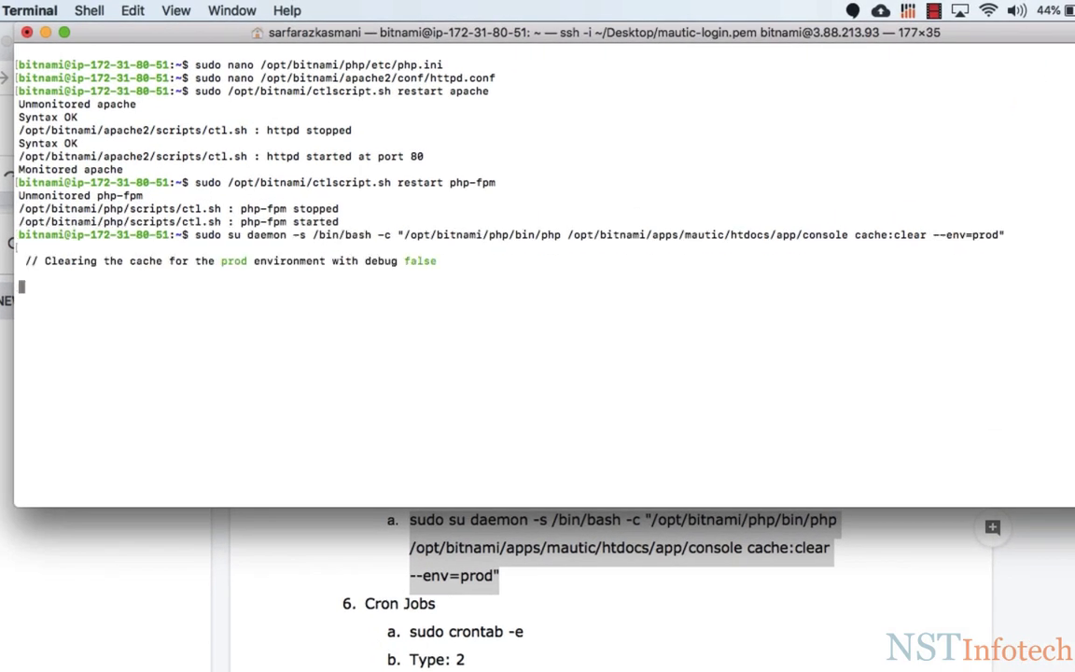
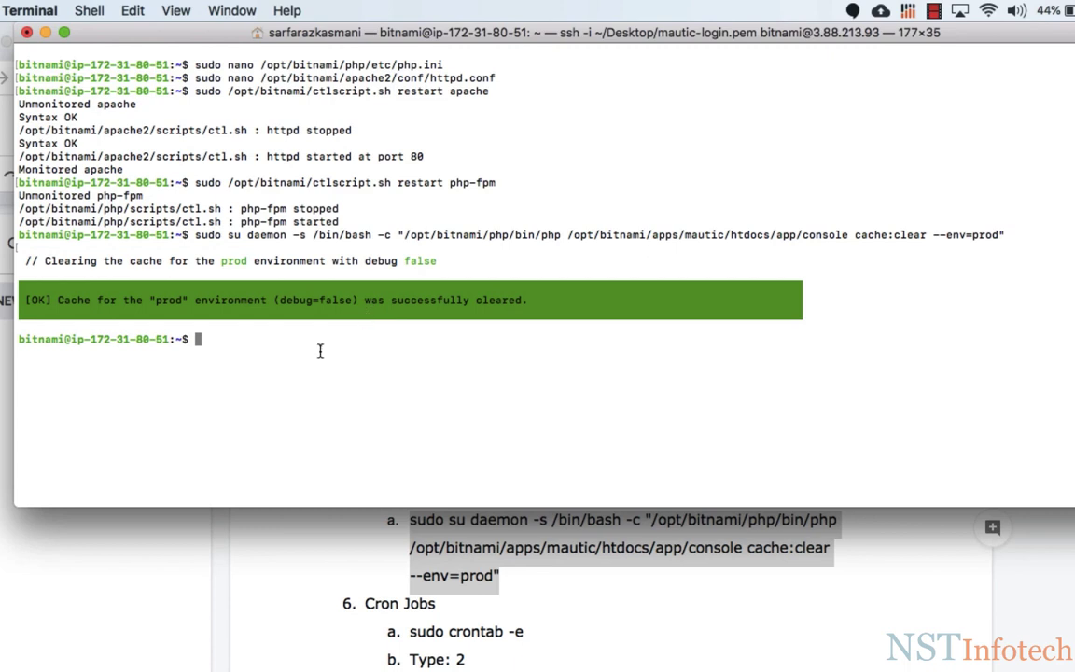
Step: Copy the 'sudo crontab -e' command from the installation notes
{"action": "left_click", "coordinate": [397, 530]}
{"action": "scroll", "coordinate": [439, 588], "scroll_direction": "down", "scroll_amount": 3}
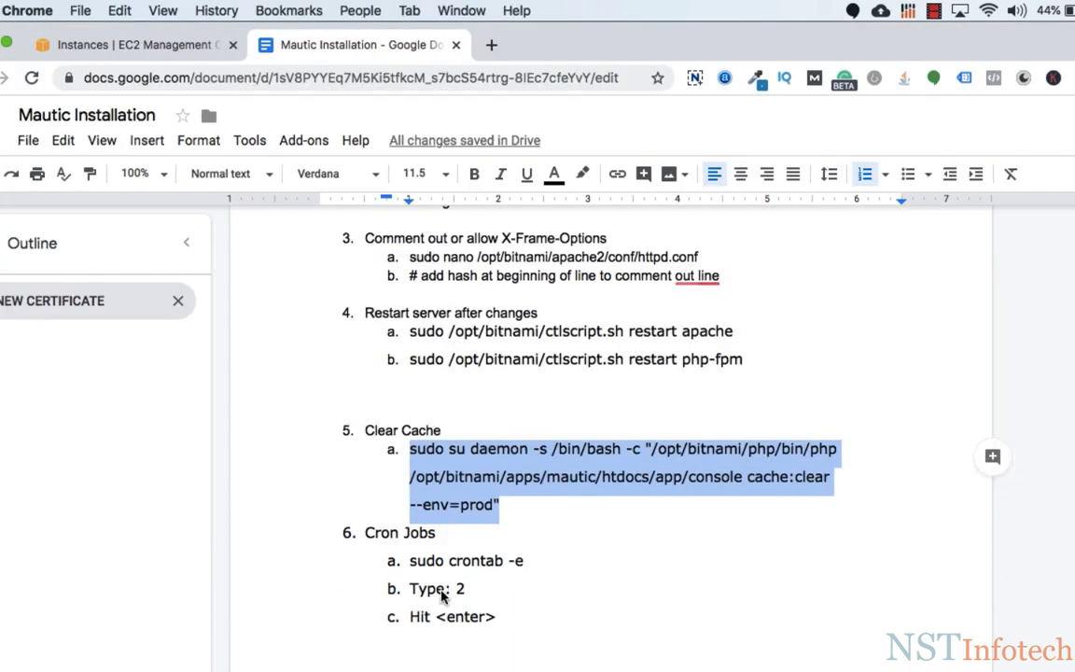
{"action": "scroll", "coordinate": [442, 597], "scroll_direction": "down", "scroll_amount": 2}
{"action": "left_click_drag", "start_coordinate": [410, 494], "coordinate": [524, 493]}
{"action": "key", "text": "super+c"}
Step: Run 'sudo crontab -e' in Terminal and choose nano (option 2) as the editor
{"action": "key", "text": "super+Tab"}
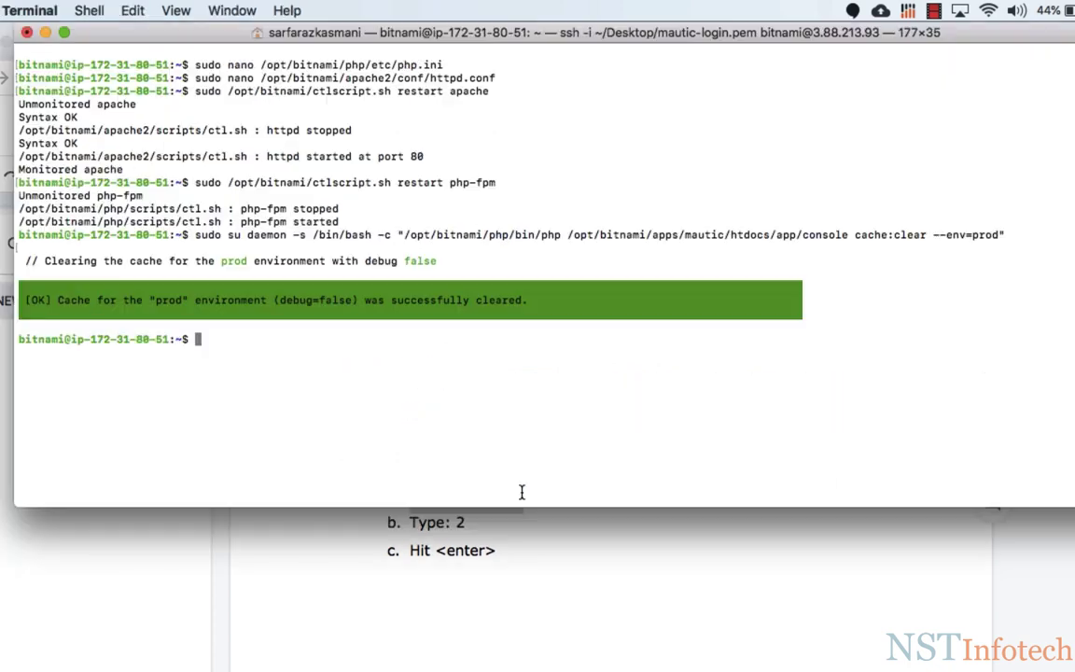
{"action": "key", "text": "super+v"}
{"action": "key", "text": "Return"}
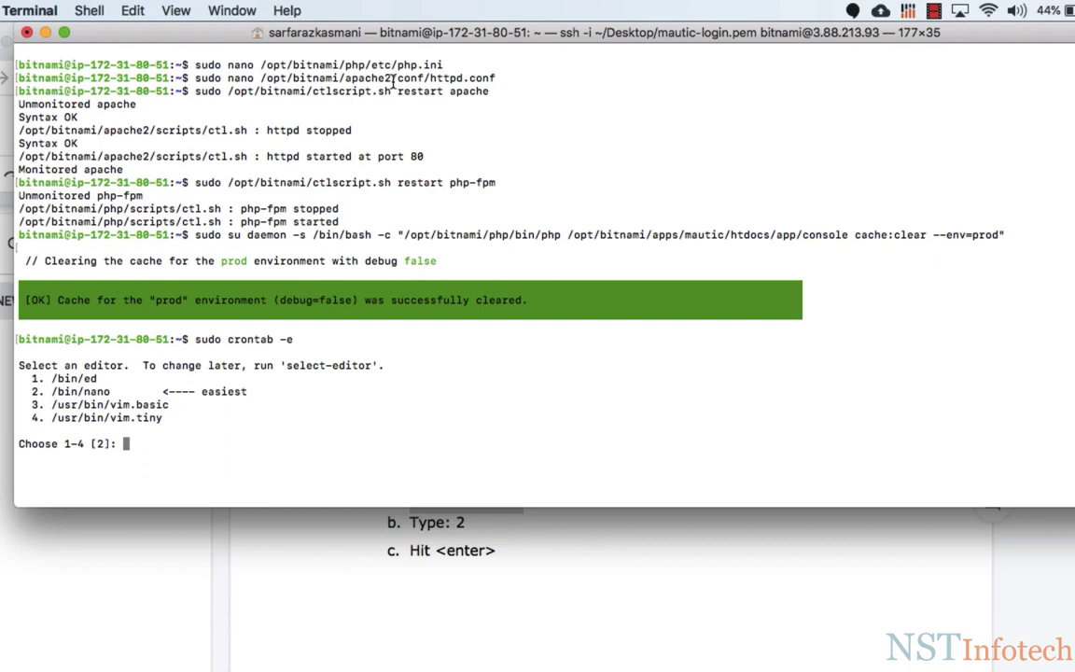
{"action": "left_click_drag", "start_coordinate": [416, 28], "coordinate": [414, 23]}
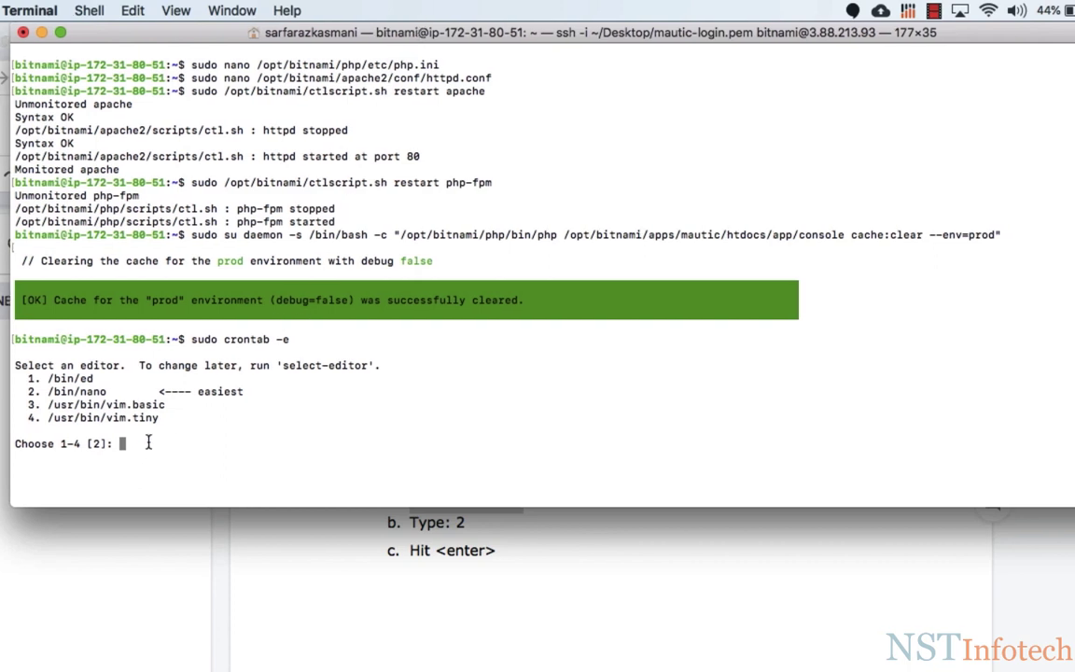
{"action": "type", "text": "2"}
{"action": "key", "text": "Return"}
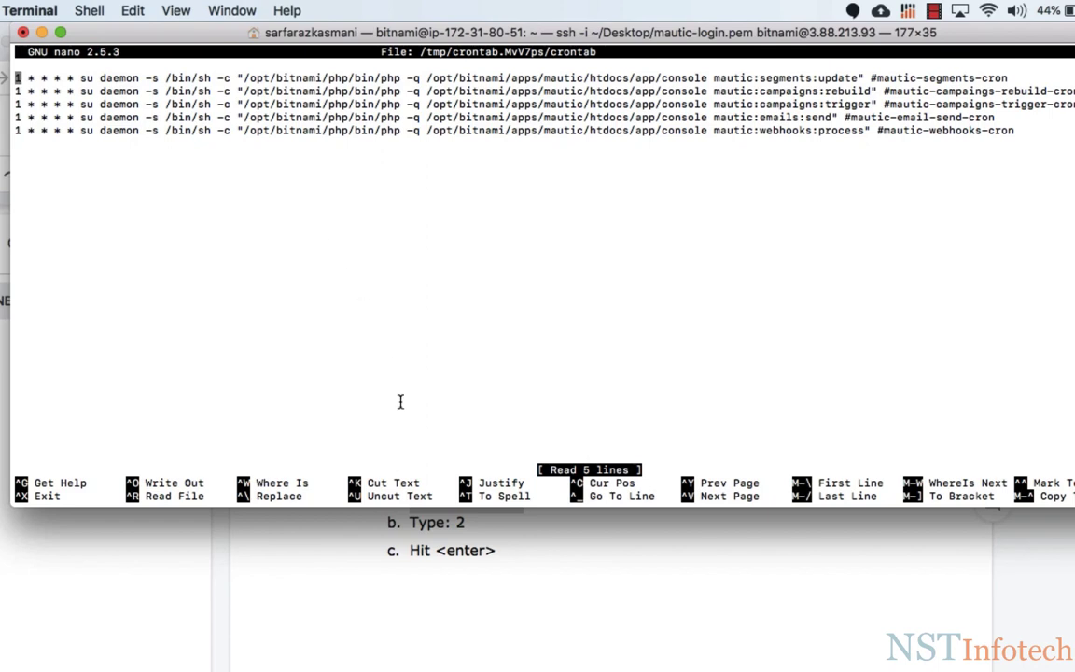
Step: Change the first two cron jobs' leading 1 to */5 and */3
{"action": "scroll", "coordinate": [500, 597], "scroll_direction": "down", "scroll_amount": 3}
{"action": "scroll", "coordinate": [509, 614], "scroll_direction": "down", "scroll_amount": 3}
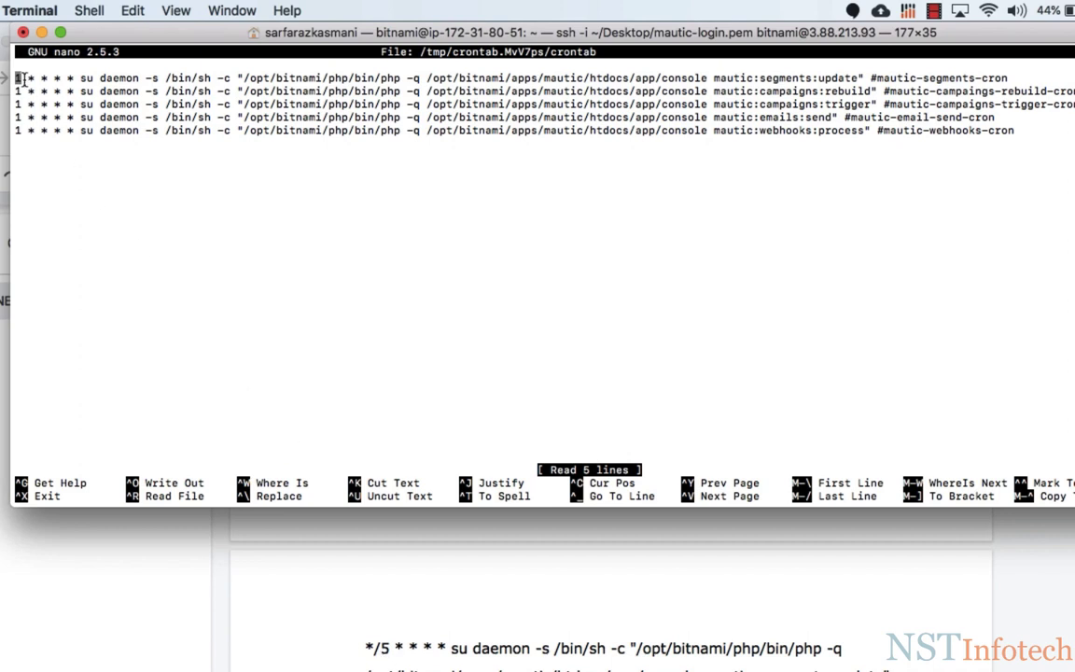
{"action": "key", "text": "Right"}
{"action": "key", "text": "Left"}
{"action": "key", "text": "Delete"}
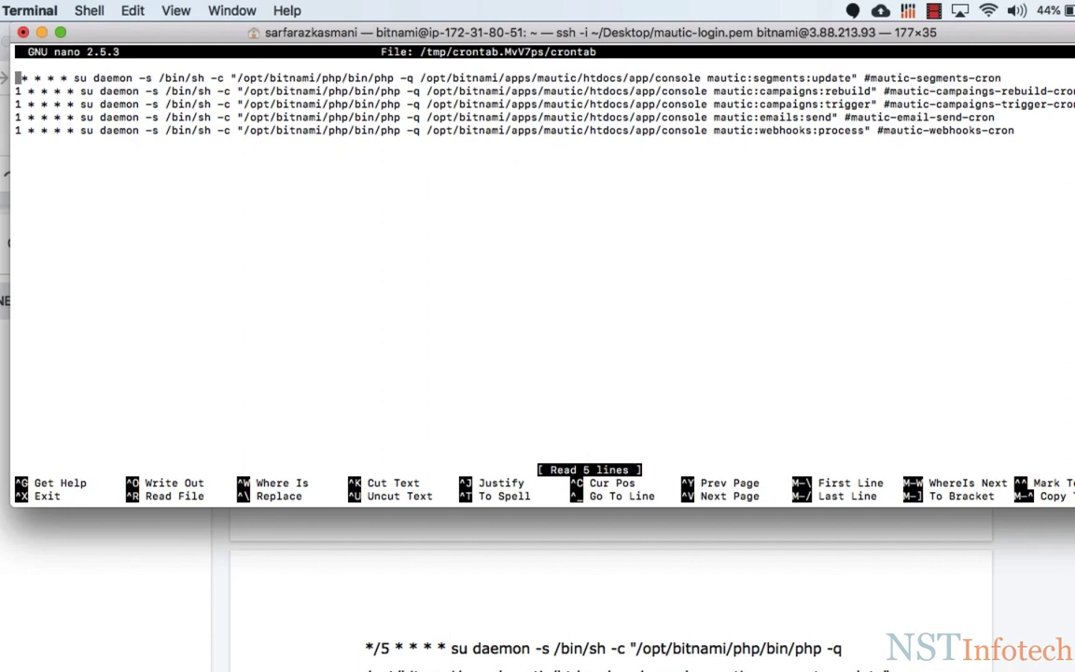
{"action": "type", "text": "*/"}
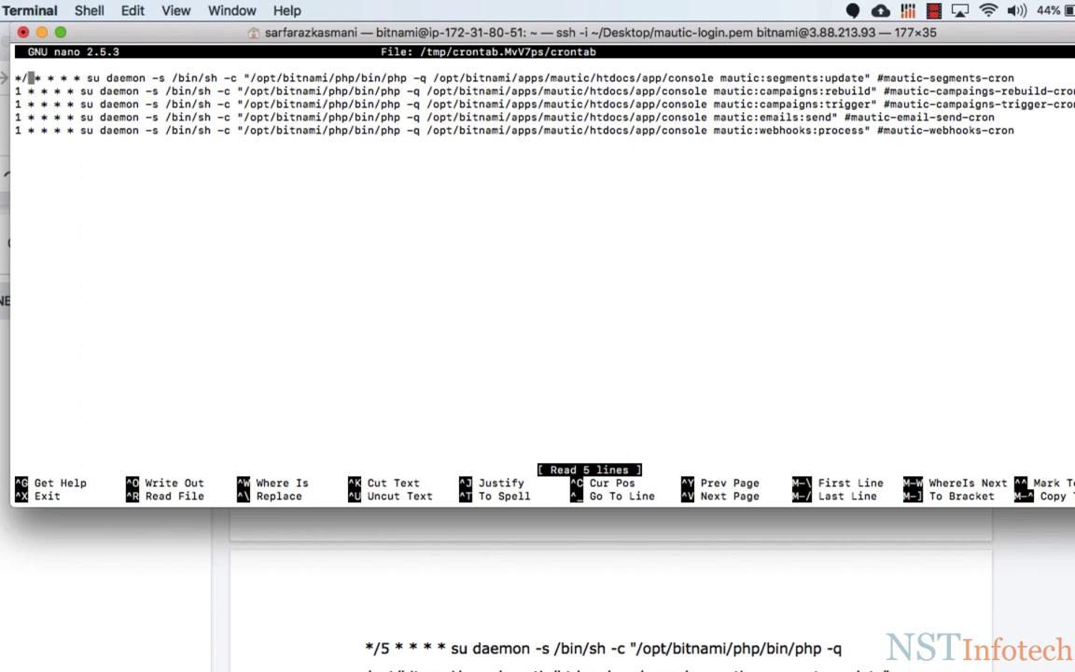
{"action": "type", "text": "5"}
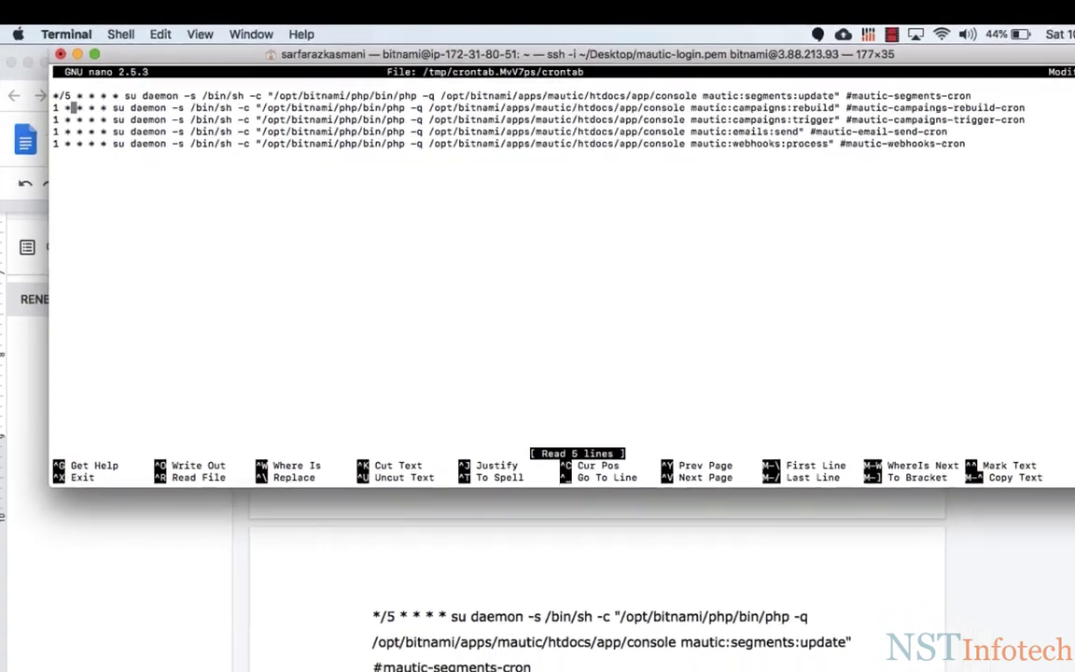
{"action": "key", "text": "Down"}
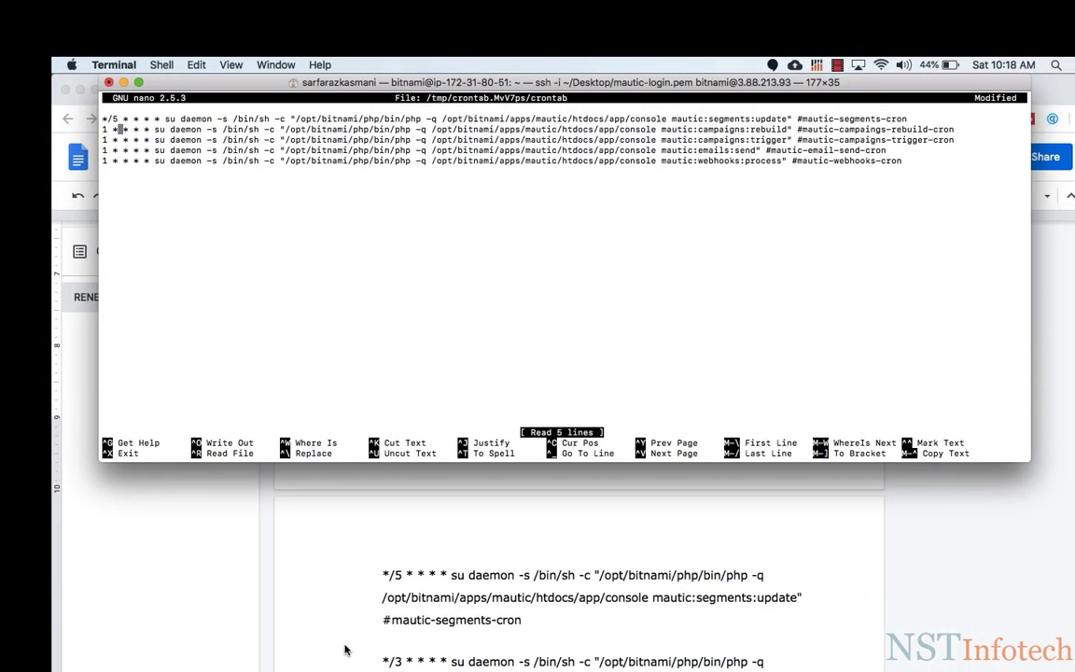
{"action": "scroll", "coordinate": [359, 597], "scroll_direction": "down", "scroll_amount": 2}
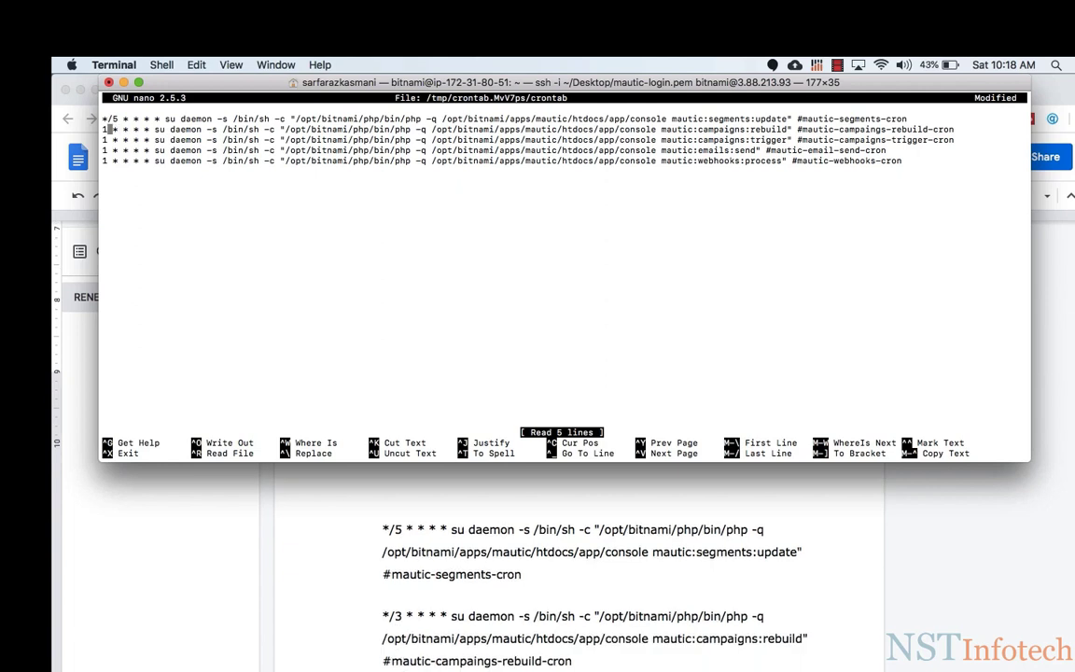
{"action": "key", "text": "BackSpace"}
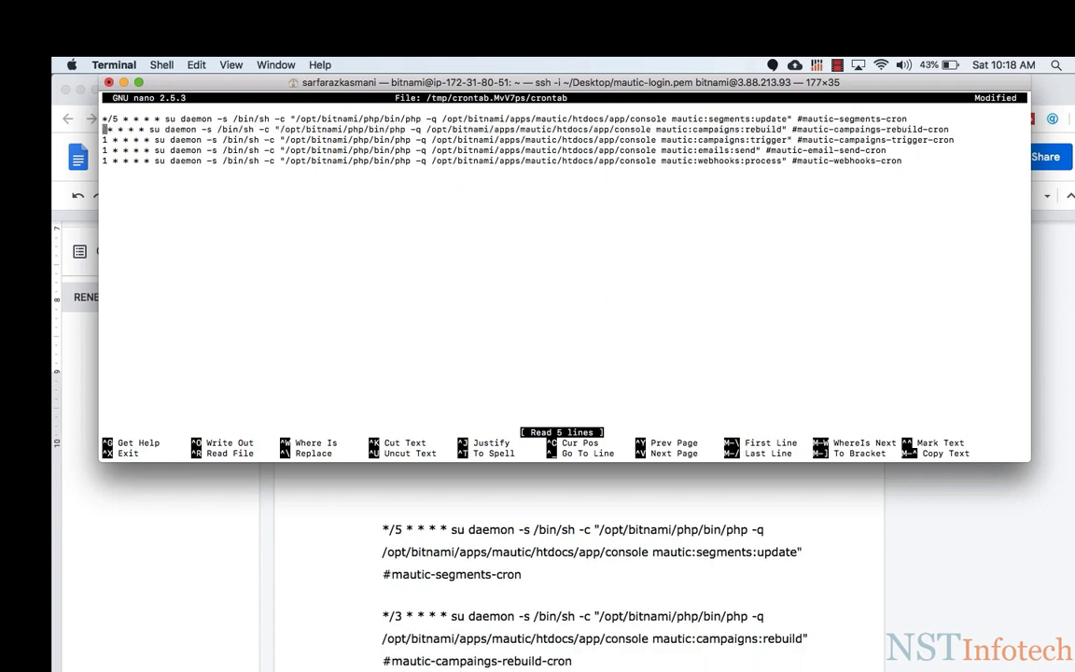
{"action": "type", "text": "*/3"}
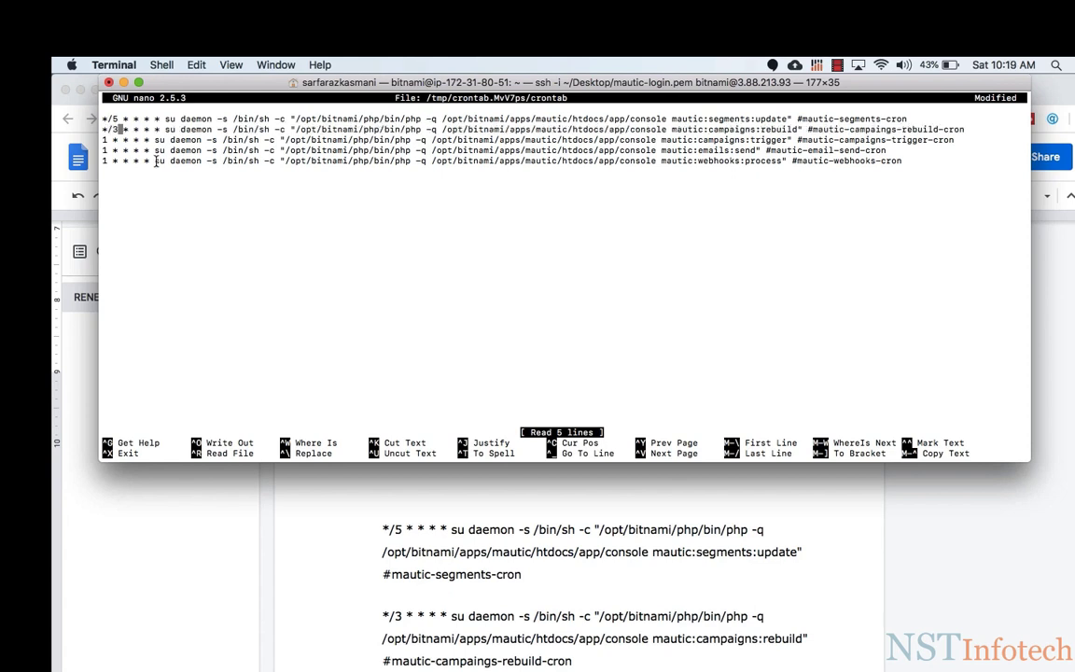
Step: Change the third and fourth cron jobs' leading 1 to */3 and */1
{"action": "scroll", "coordinate": [474, 600], "scroll_direction": "down", "scroll_amount": 4}
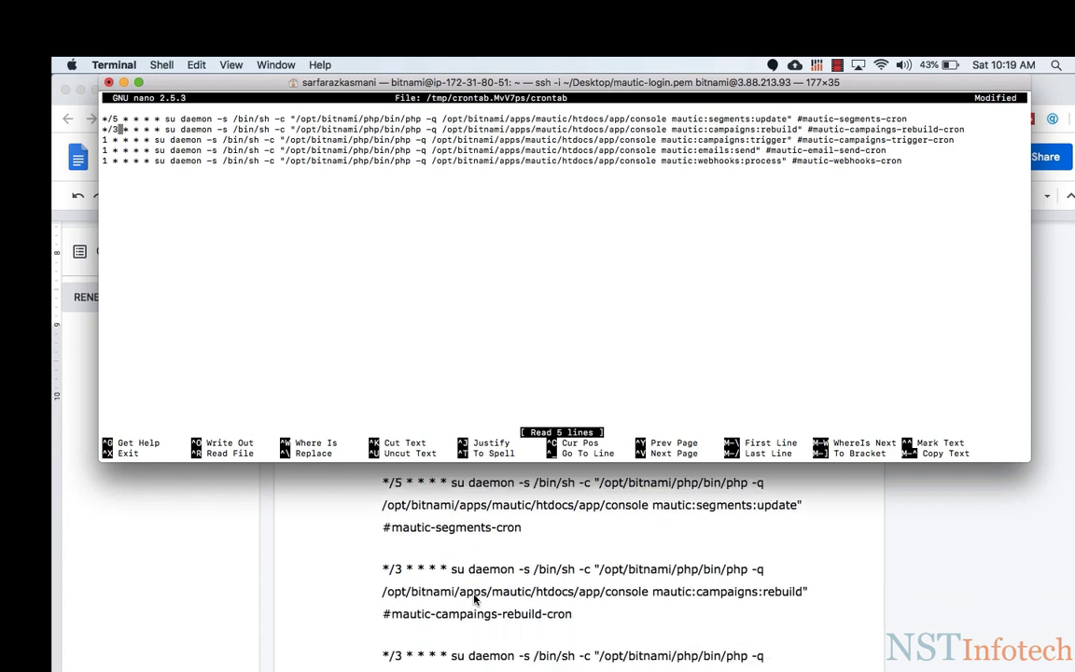
{"action": "left_click", "coordinate": [111, 140]}
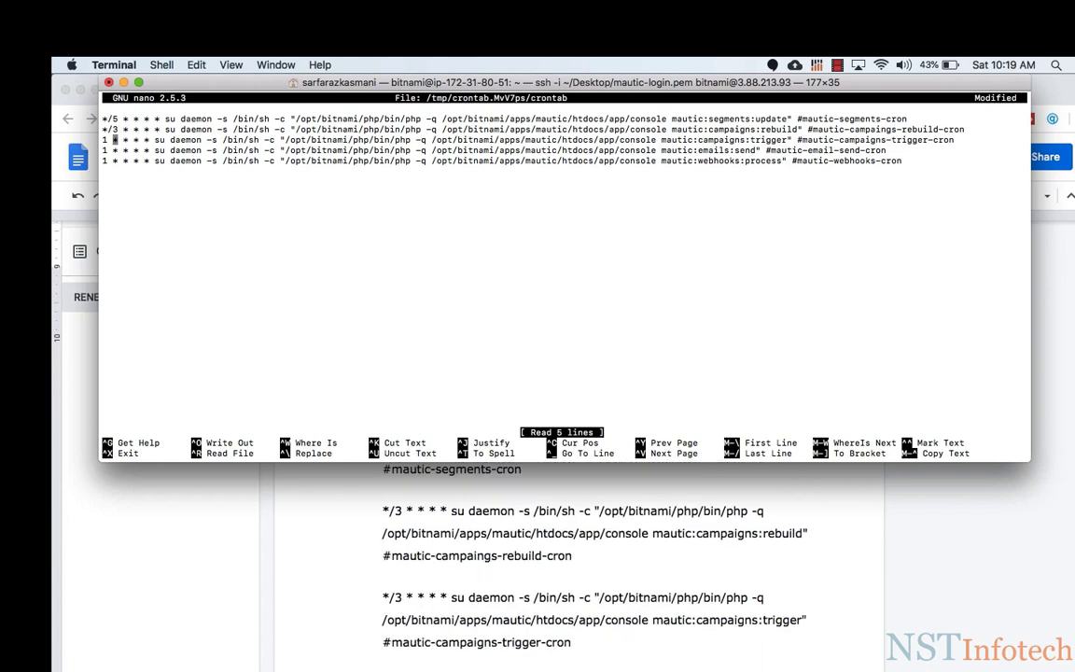
{"action": "key", "text": "Delete"}
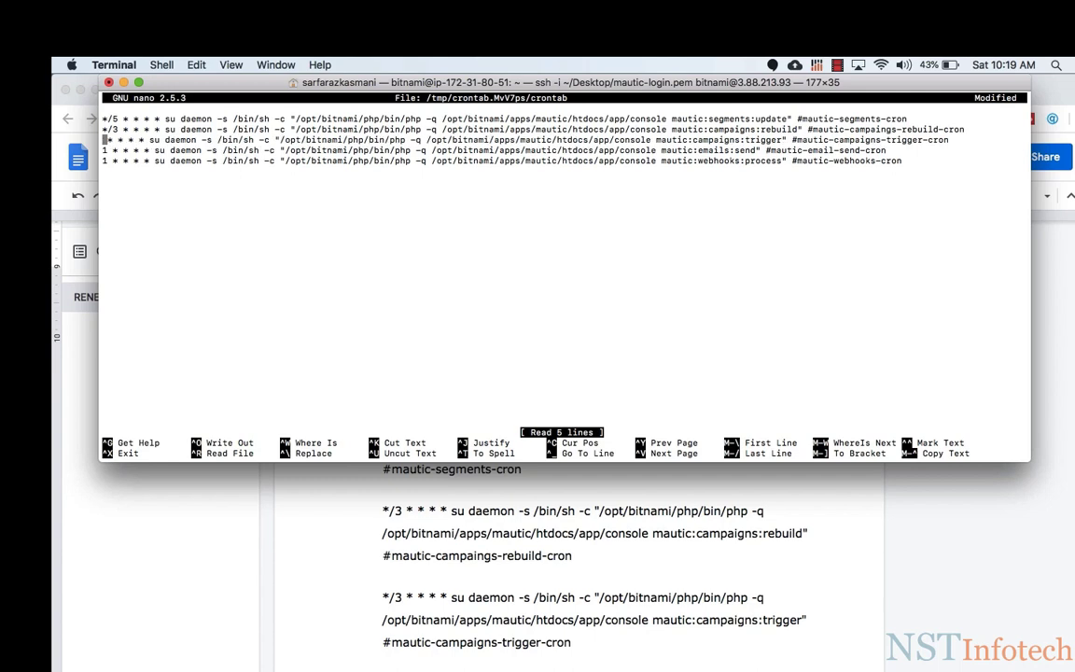
{"action": "type", "text": "*"}
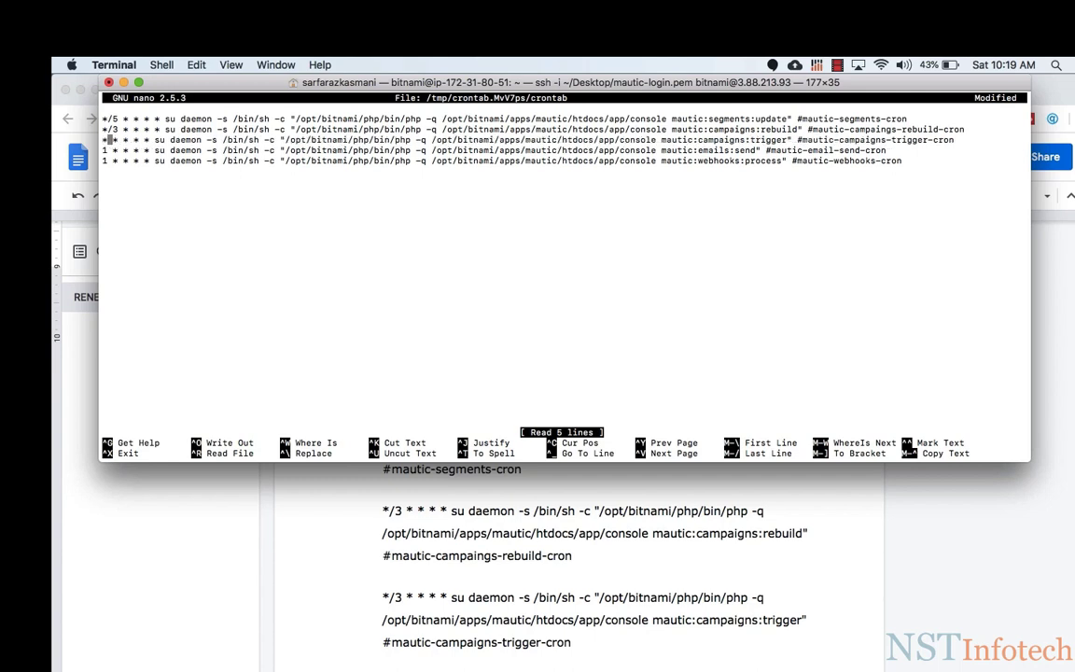
{"action": "type", "text": "/3"}
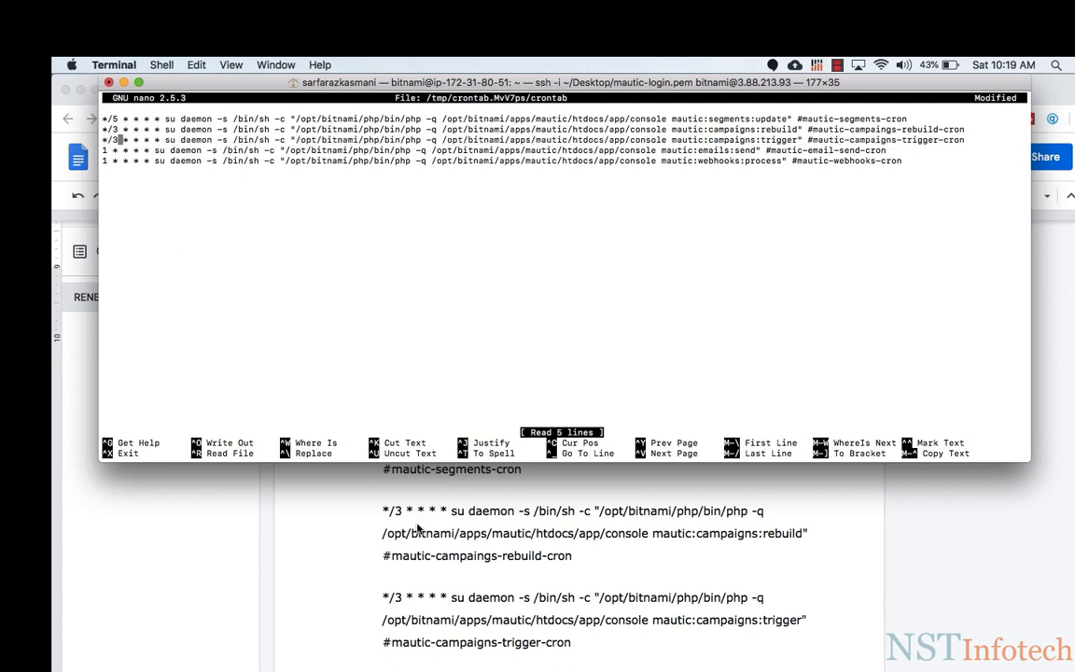
{"action": "scroll", "coordinate": [424, 541], "scroll_direction": "down", "scroll_amount": 3}
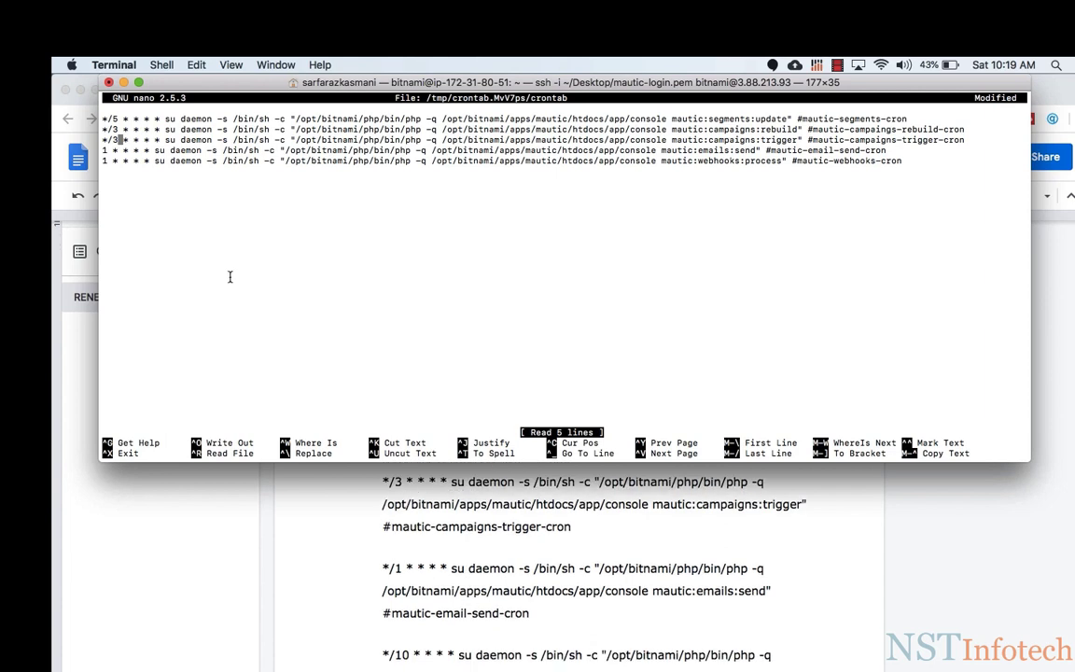
{"action": "key", "text": "Down"}
{"action": "key", "text": "Left"}
{"action": "key", "text": "Left"}
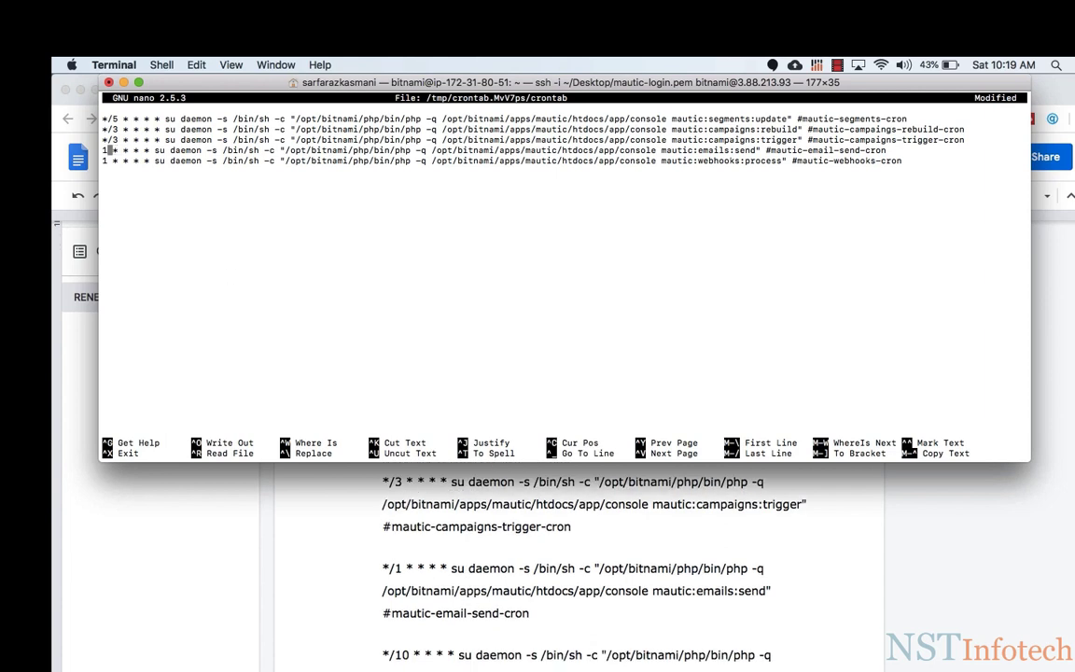
{"action": "key", "text": "BackSpace"}
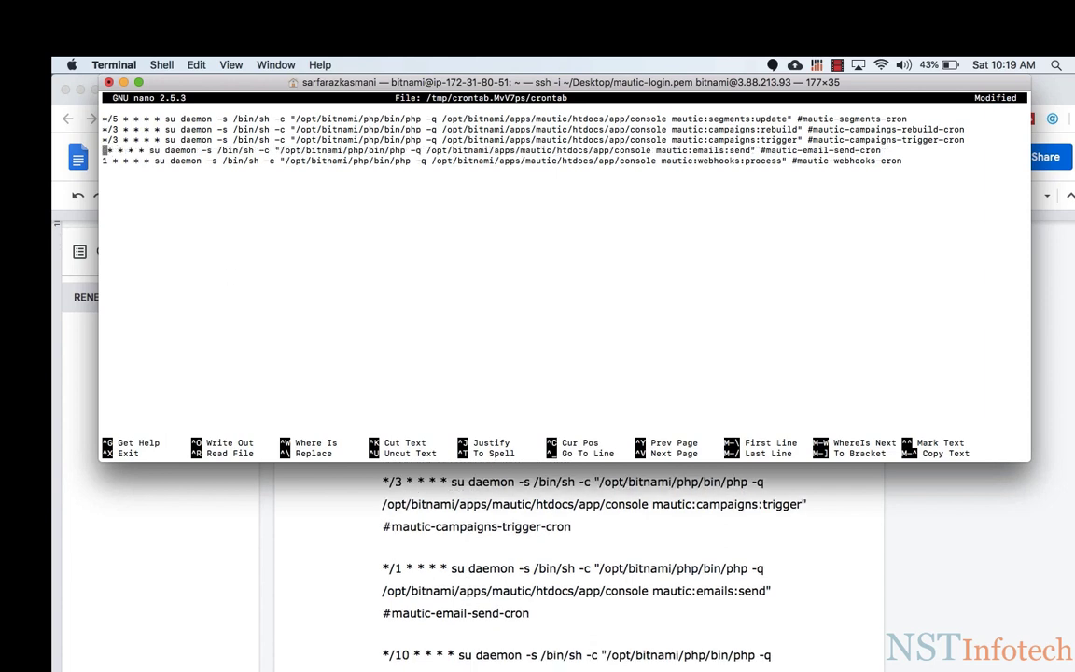
{"action": "type", "text": "*/1"}
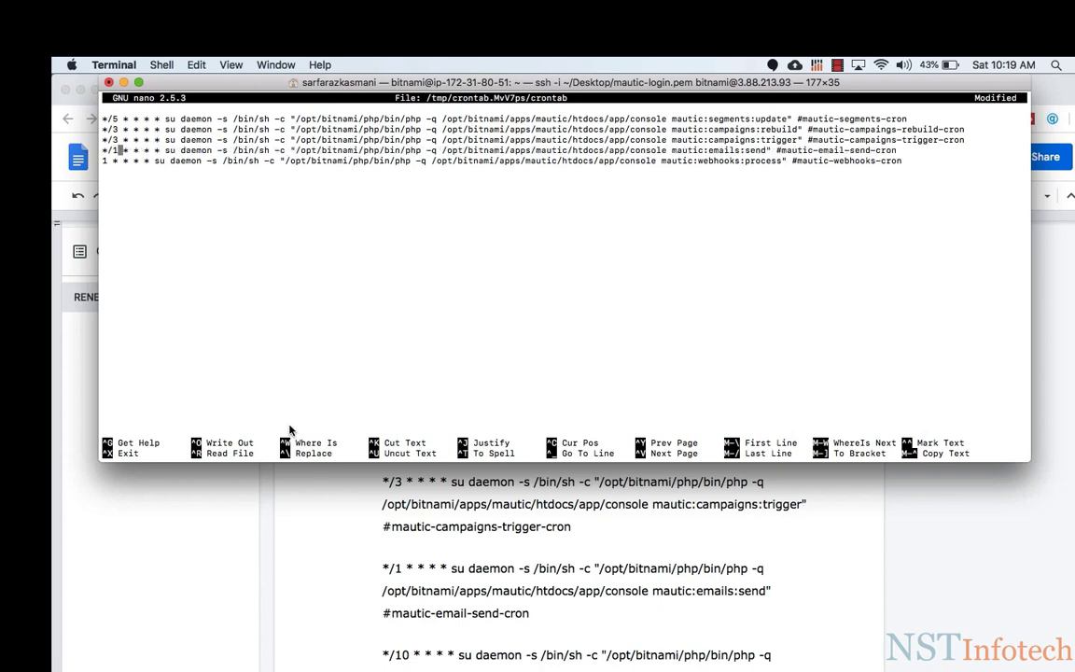
Step: Set the fifth cron job to */10 and shrink the Terminal window to 25 rows
{"action": "scroll", "coordinate": [457, 569], "scroll_direction": "down", "scroll_amount": 3}
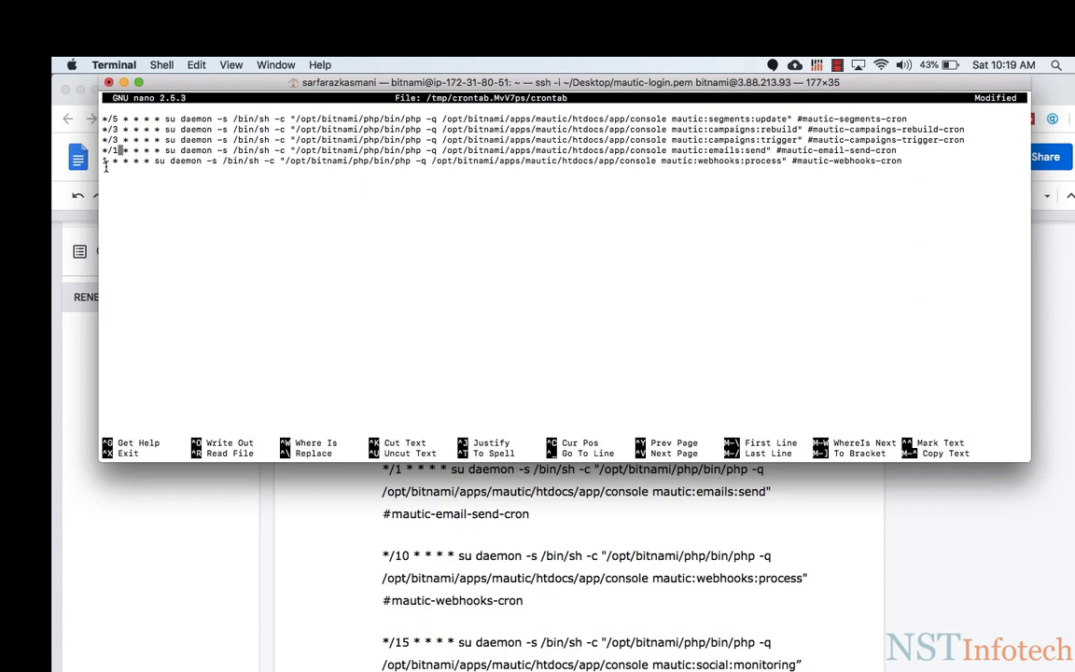
{"action": "key", "text": "Down"}
{"action": "key", "text": "Left"}
{"action": "key", "text": "Left"}
{"action": "key", "text": "Left"}
{"action": "key", "text": "Delete"}
{"action": "type", "text": "*/10"}
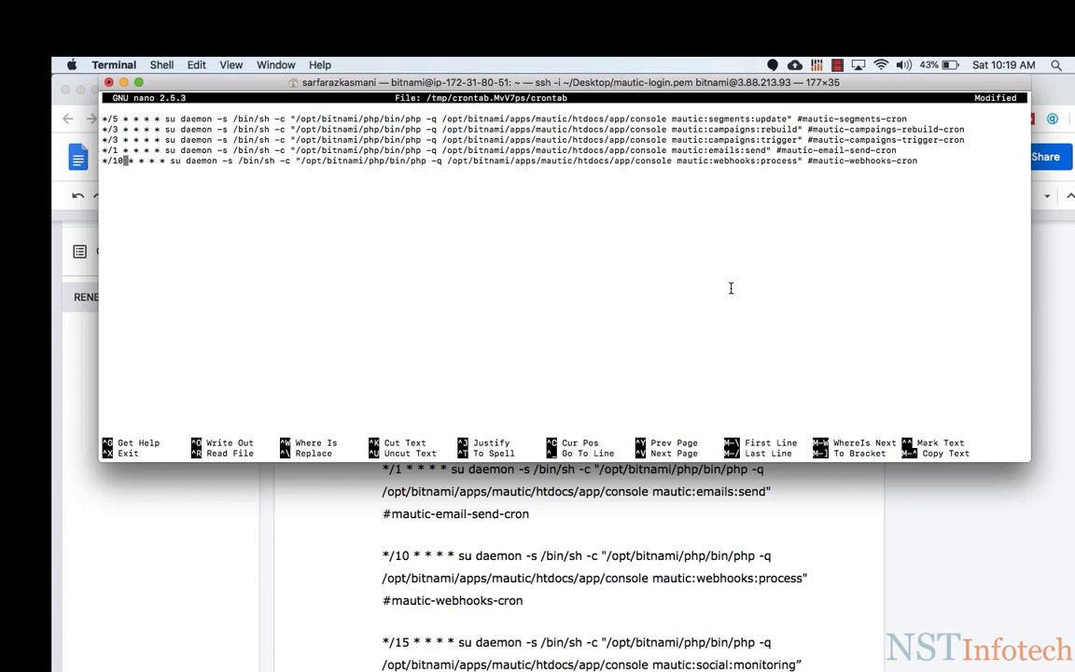
{"action": "left_click_drag", "start_coordinate": [798, 462], "coordinate": [786, 356]}
Step: Paste the */15 social:monitoring cron line from the notes below the */10 entry
{"action": "scroll", "coordinate": [538, 535], "scroll_direction": "up", "scroll_amount": 5}
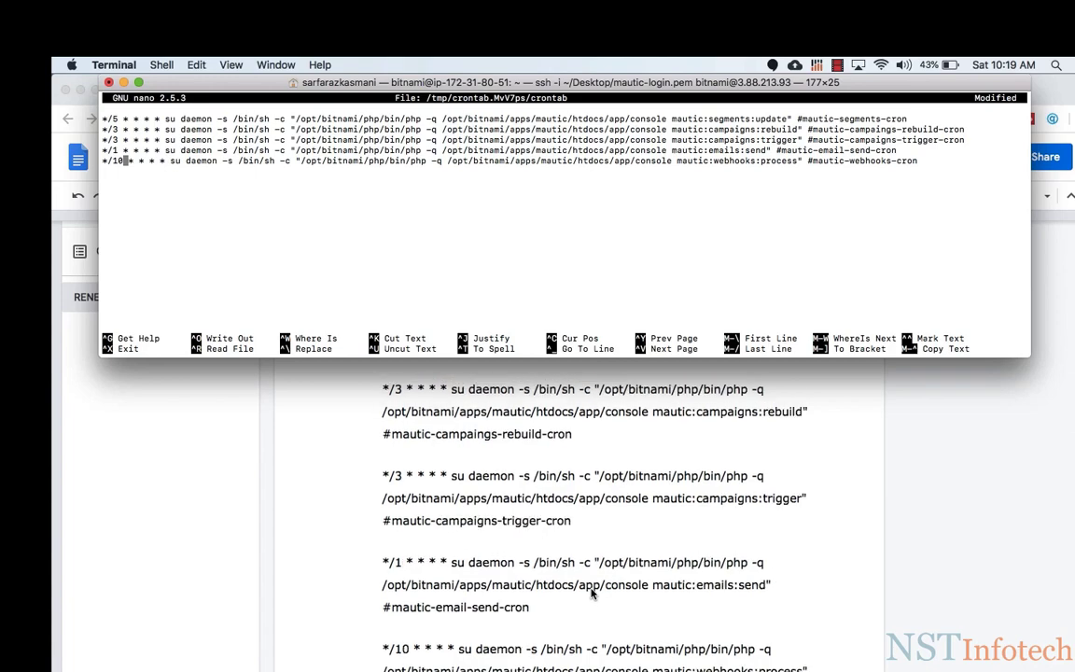
{"action": "scroll", "coordinate": [496, 590], "scroll_direction": "down", "scroll_amount": 2}
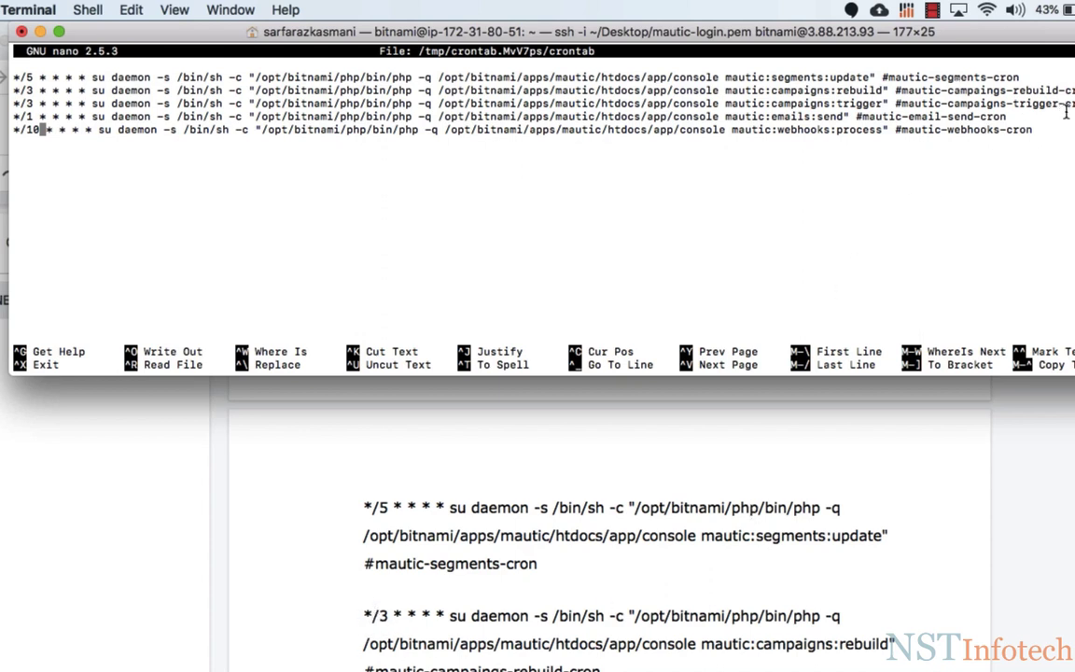
{"action": "scroll", "coordinate": [642, 588], "scroll_direction": "down", "scroll_amount": 1}
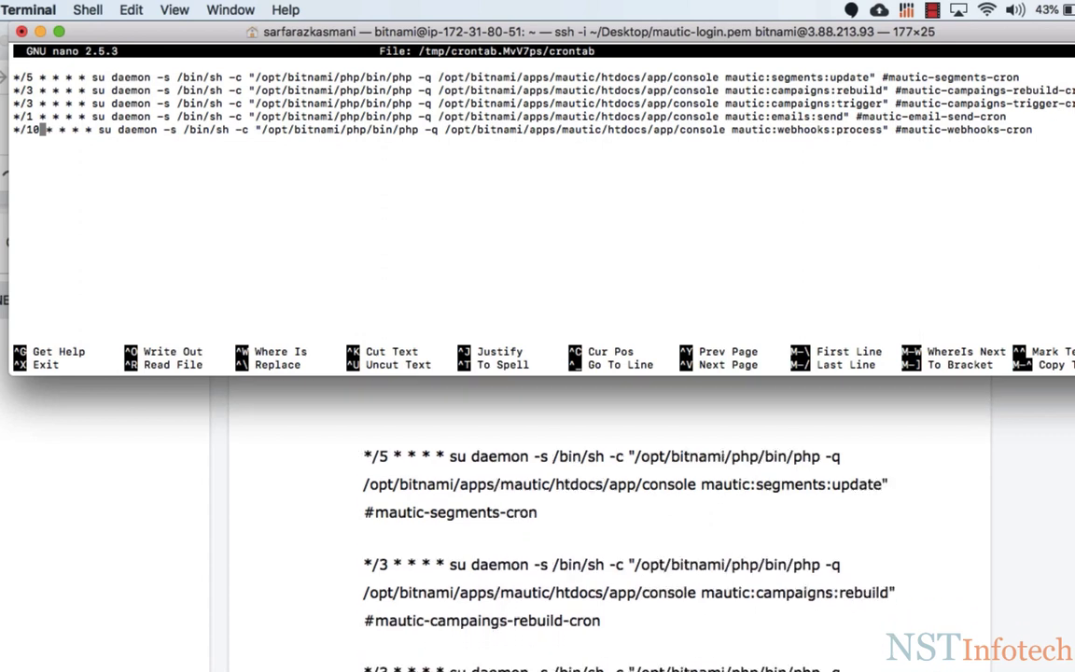
{"action": "scroll", "coordinate": [492, 568], "scroll_direction": "down", "scroll_amount": 1}
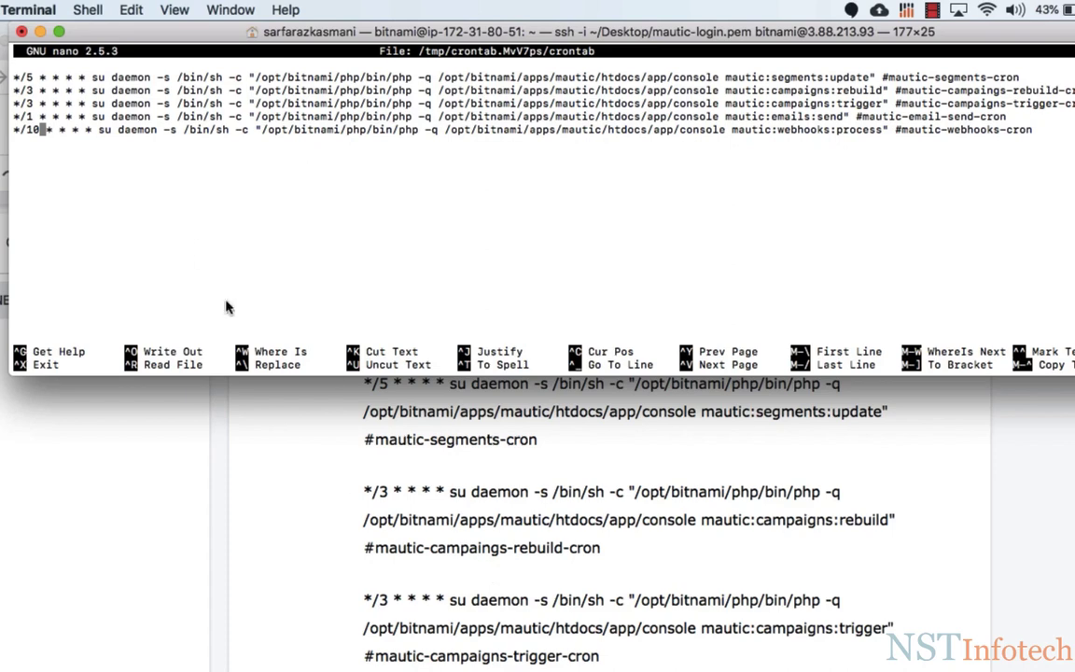
{"action": "scroll", "coordinate": [417, 567], "scroll_direction": "down", "scroll_amount": 2}
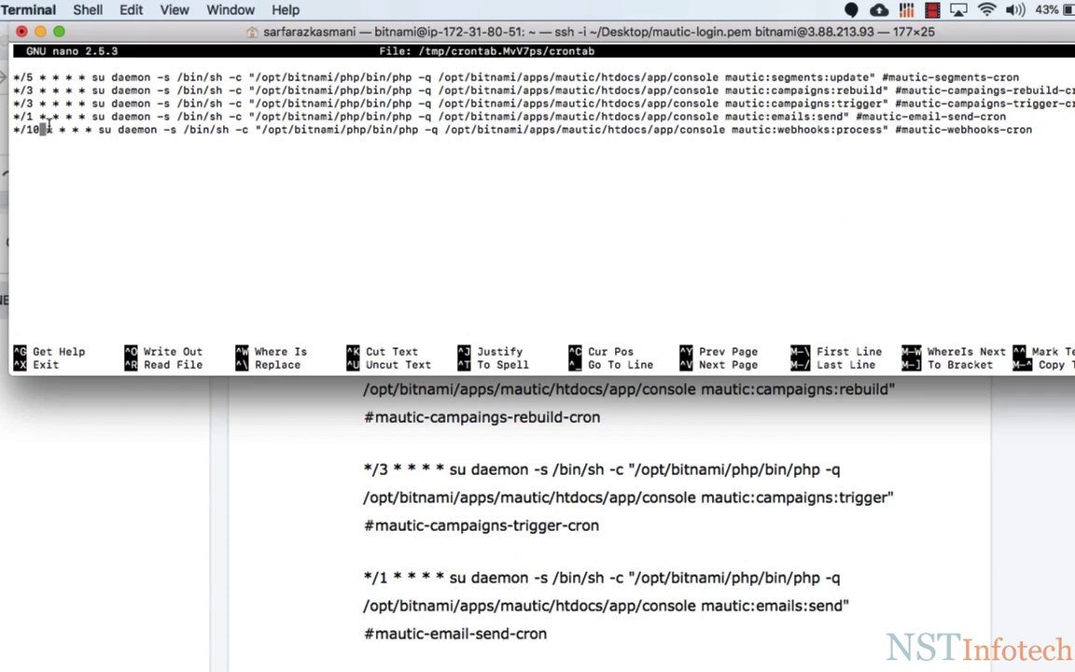
{"action": "scroll", "coordinate": [417, 664], "scroll_direction": "down", "scroll_amount": 1}
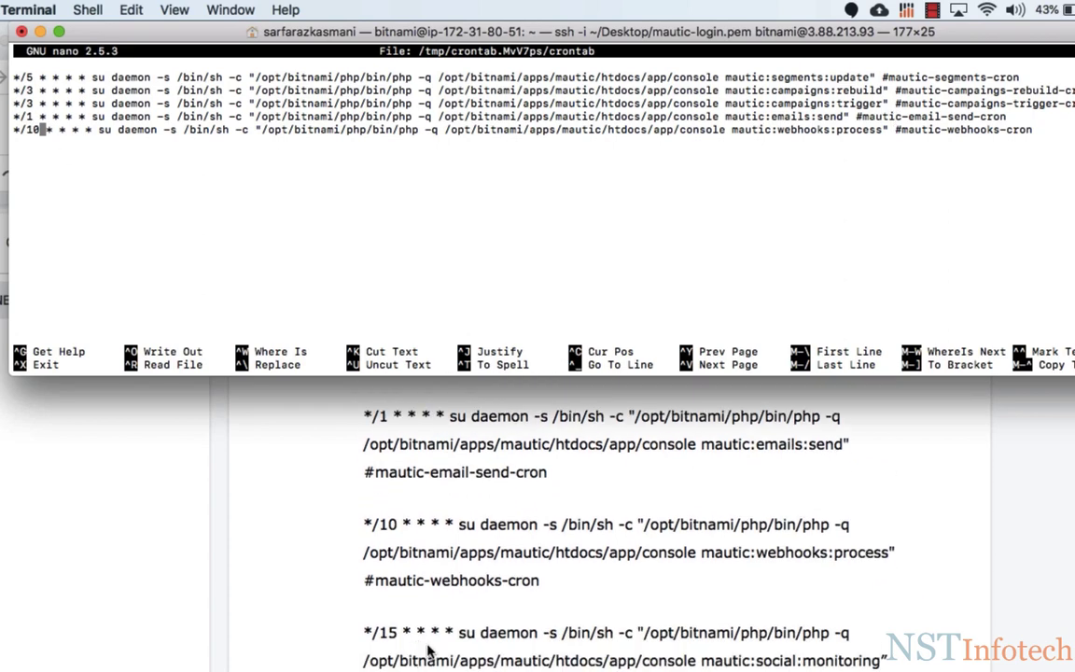
{"action": "scroll", "coordinate": [457, 630], "scroll_direction": "down", "scroll_amount": 1}
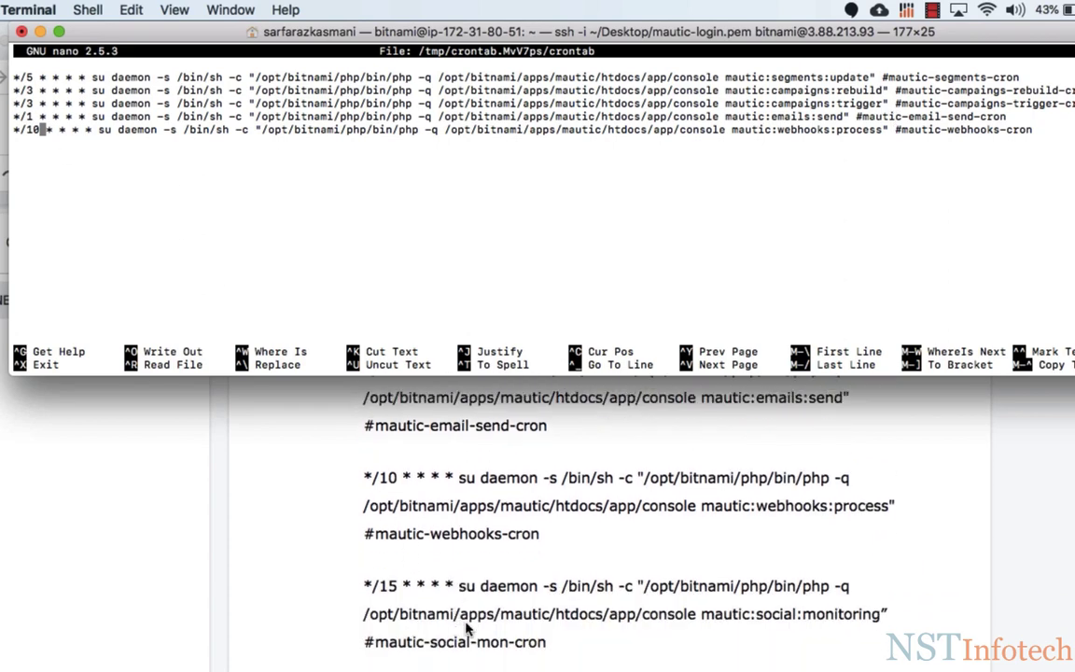
{"action": "left_click", "coordinate": [558, 643]}
{"action": "left_click_drag", "start_coordinate": [558, 647], "coordinate": [363, 588]}
{"action": "key", "text": "super+c"}
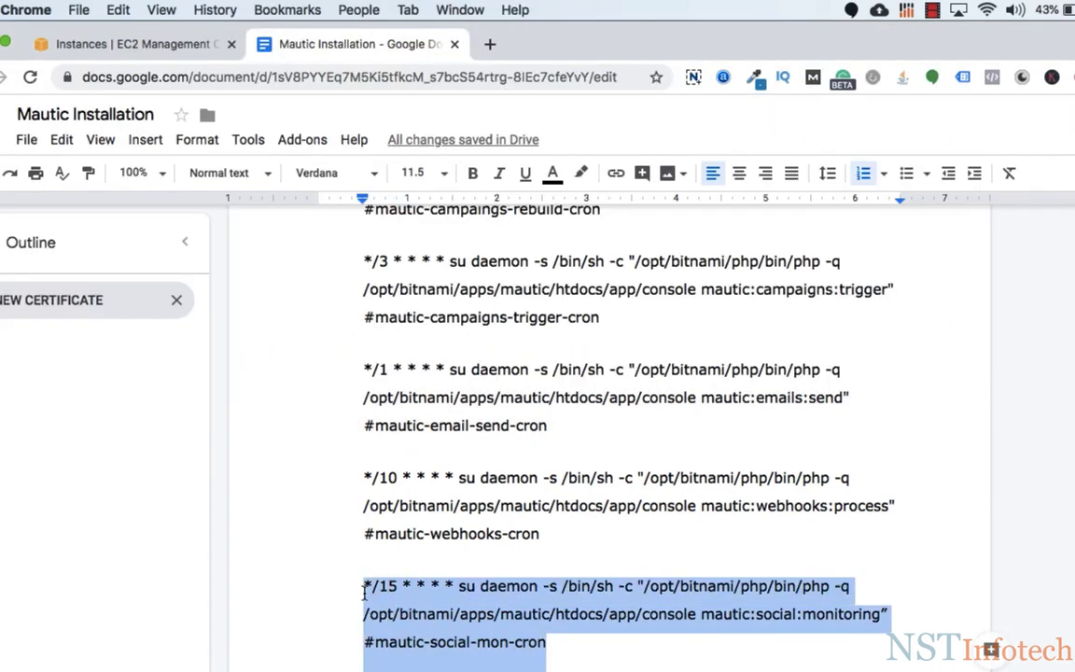
{"action": "key", "text": "super+Tab"}
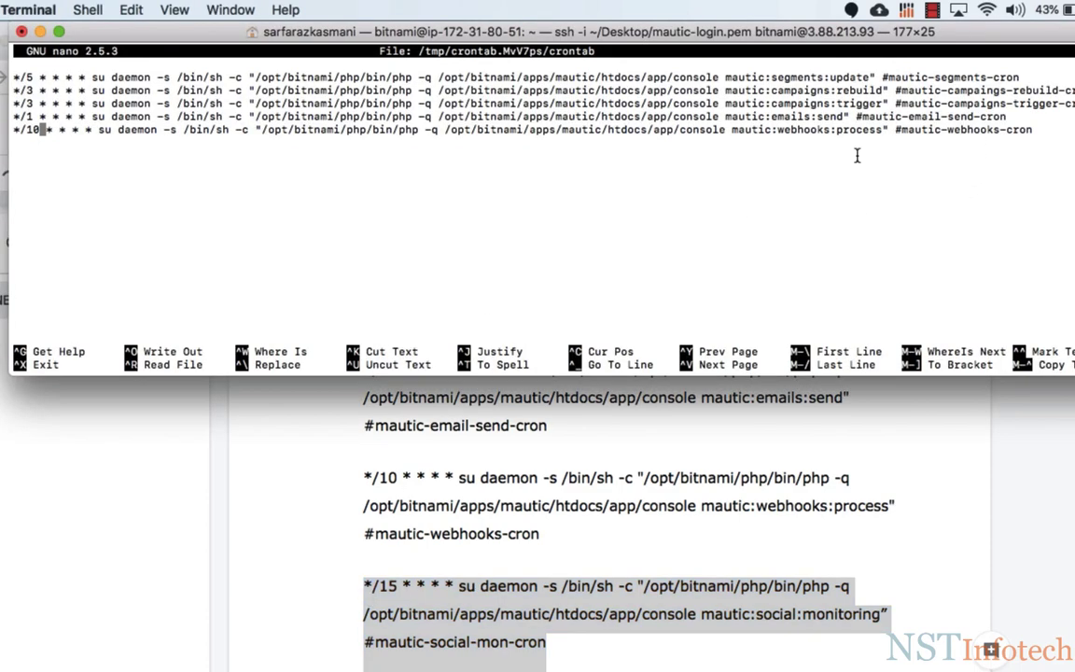
{"action": "key", "text": "Right"}
{"action": "key", "text": "Right"}
{"action": "key", "text": "Right"}
{"action": "key", "text": "Right"}
{"action": "key", "text": "Right"}
{"action": "key", "text": "Right"}
{"action": "key", "text": "Right"}
{"action": "key", "text": "Right"}
{"action": "key", "text": "Right"}
{"action": "key", "text": "Right"}
{"action": "key", "text": "Right"}
{"action": "key", "text": "Right"}
{"action": "key", "text": "Right"}
{"action": "key", "text": "Right"}
{"action": "key", "text": "Right"}
{"action": "key", "text": "Right"}
{"action": "key", "text": "Right"}
{"action": "key", "text": "Right"}
{"action": "key", "text": "Right"}
{"action": "key", "text": "Right"}
{"action": "key", "text": "Right"}
{"action": "key", "text": "Right"}
{"action": "key", "text": "Right"}
{"action": "key", "text": "Right"}
{"action": "key", "text": "Right"}
{"action": "key", "text": "Right"}
{"action": "key", "text": "Right"}
{"action": "key", "text": "Right"}
{"action": "key", "text": "Right"}
{"action": "key", "text": "Right"}
{"action": "key", "text": "Right"}
{"action": "key", "text": "Right"}
{"action": "key", "text": "Right"}
{"action": "key", "text": "Right"}
{"action": "key", "text": "Right"}
{"action": "key", "text": "Right"}
{"action": "key", "text": "Right"}
{"action": "key", "text": "Right"}
{"action": "key", "text": "Right"}
{"action": "key", "text": "Right"}
{"action": "key", "text": "Right"}
{"action": "key", "text": "Right"}
{"action": "key", "text": "Right"}
{"action": "key", "text": "Right"}
{"action": "key", "text": "Right"}
{"action": "key", "text": "Right"}
{"action": "key", "text": "Right"}
{"action": "key", "text": "Right"}
{"action": "key", "text": "Right"}
{"action": "key", "text": "Right"}
{"action": "key", "text": "Right"}
{"action": "key", "text": "Right"}
{"action": "key", "text": "Right"}
{"action": "key", "text": "Right"}
{"action": "key", "text": "Right"}
{"action": "key", "text": "Right"}
{"action": "key", "text": "Right"}
{"action": "key", "text": "Right"}
{"action": "key", "text": "Right"}
{"action": "key", "text": "Right"}
{"action": "key", "text": "Right"}
{"action": "key", "text": "Right"}
{"action": "key", "text": "Right"}
{"action": "key", "text": "Right"}
{"action": "key", "text": "Right"}
{"action": "key", "text": "Right"}
{"action": "key", "text": "Right"}
{"action": "key", "text": "Right"}
{"action": "key", "text": "Right"}
{"action": "key", "text": "Right"}
{"action": "key", "text": "Right"}
{"action": "key", "text": "Right"}
{"action": "key", "text": "Right"}
{"action": "key", "text": "Right"}
{"action": "key", "text": "Right"}
{"action": "key", "text": "Right"}
{"action": "key", "text": "Right"}
{"action": "key", "text": "Right"}
{"action": "key", "text": "Left"}
{"action": "key", "text": "super+v"}
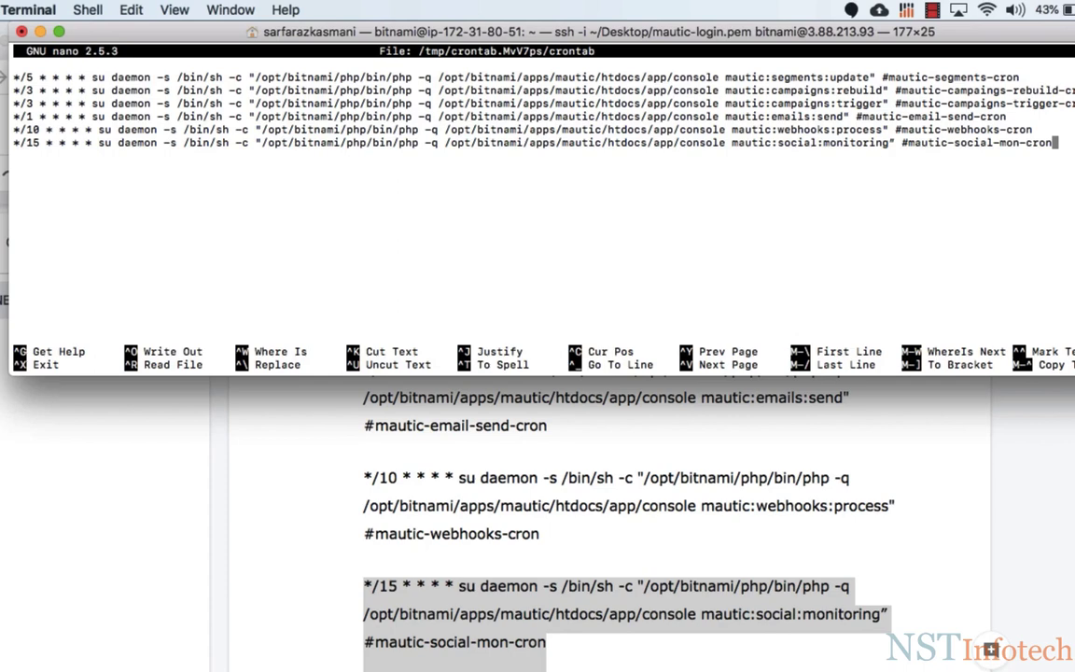
{"action": "key", "text": "Return"}
Step: Paste the */1 broadcasts:send SMS cron line and begin saving the crontab
{"action": "scroll", "coordinate": [635, 551], "scroll_direction": "down", "scroll_amount": 2}
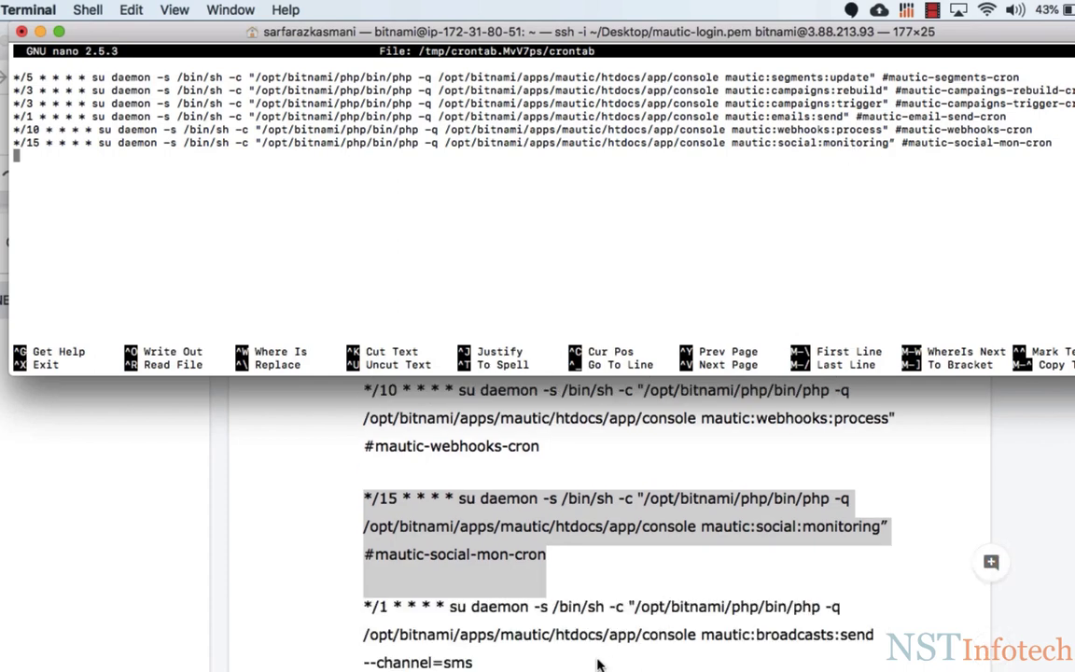
{"action": "key", "text": "super+Tab"}
{"action": "left_click_drag", "start_coordinate": [474, 663], "coordinate": [364, 609]}
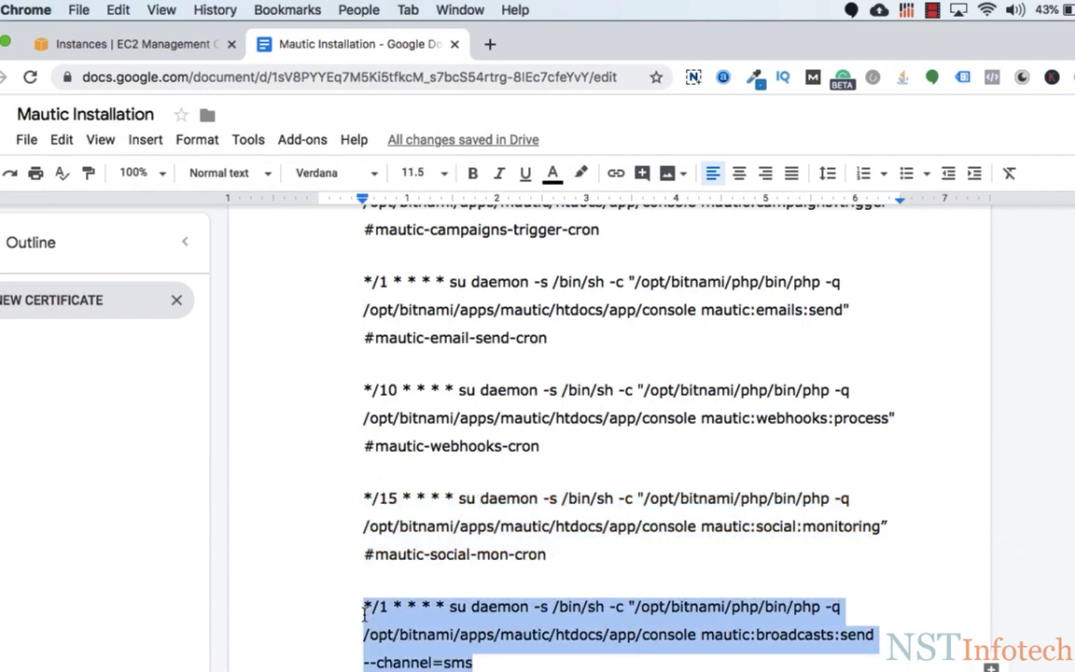
{"action": "key", "text": "super+c"}
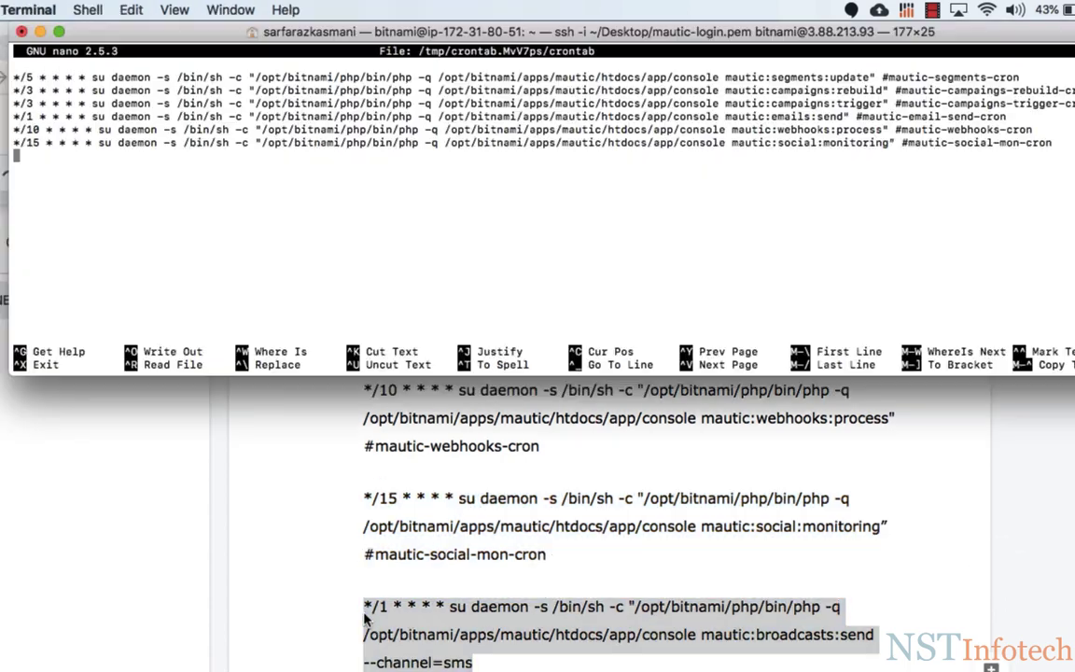
{"action": "key", "text": "super+Tab"}
{"action": "key", "text": "super+v"}
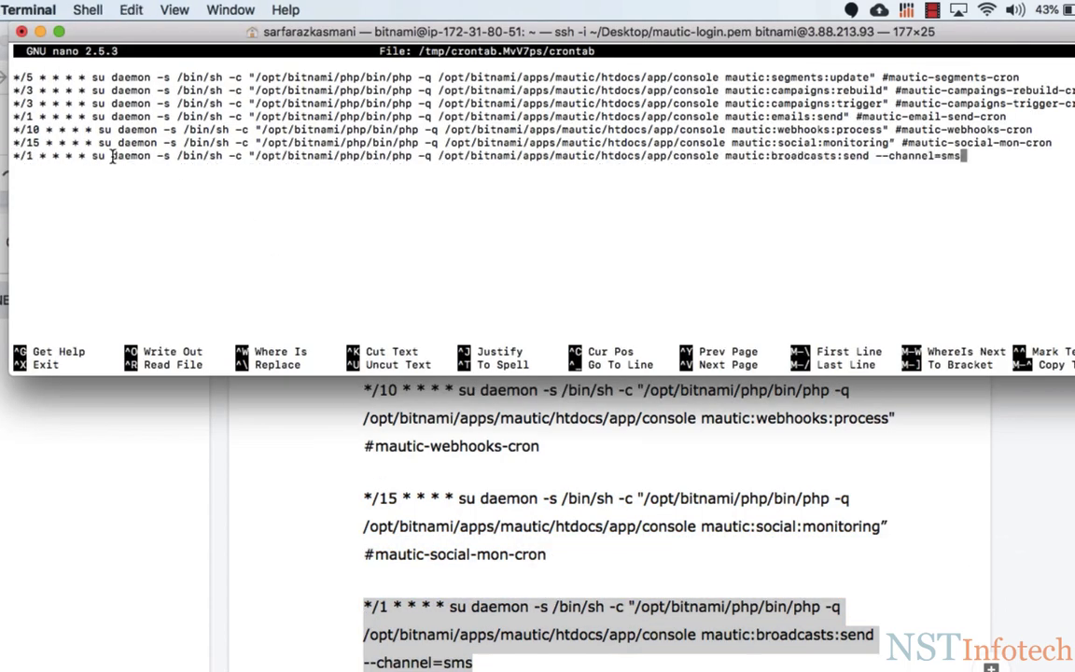
{"action": "scroll", "coordinate": [365, 492], "scroll_direction": "down", "scroll_amount": 3}
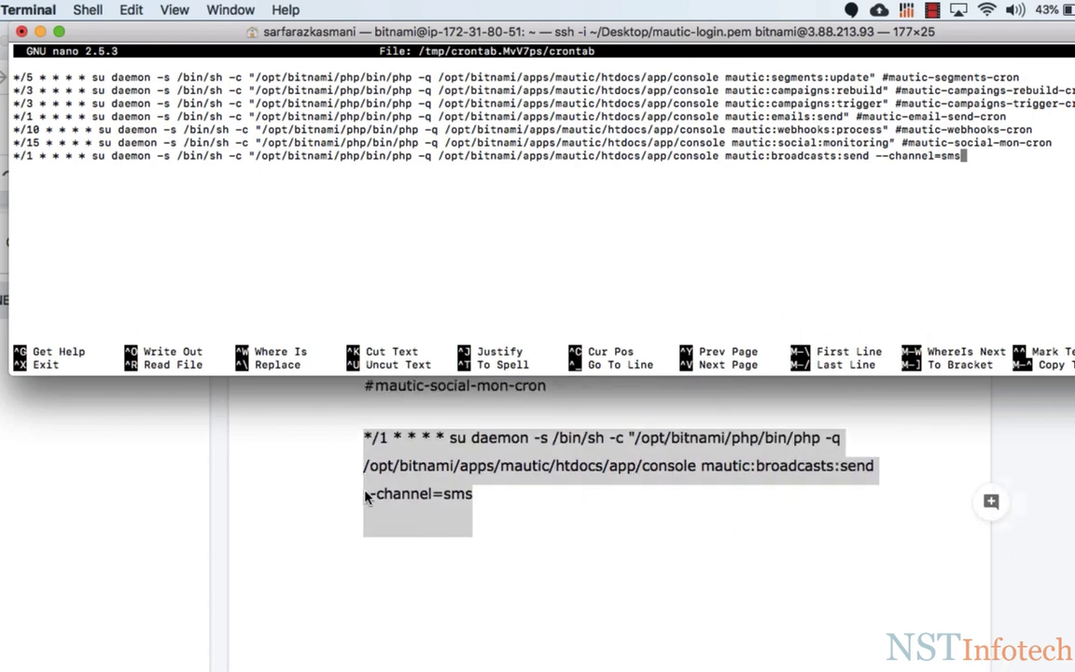
{"action": "scroll", "coordinate": [365, 498], "scroll_direction": "up", "scroll_amount": 5}
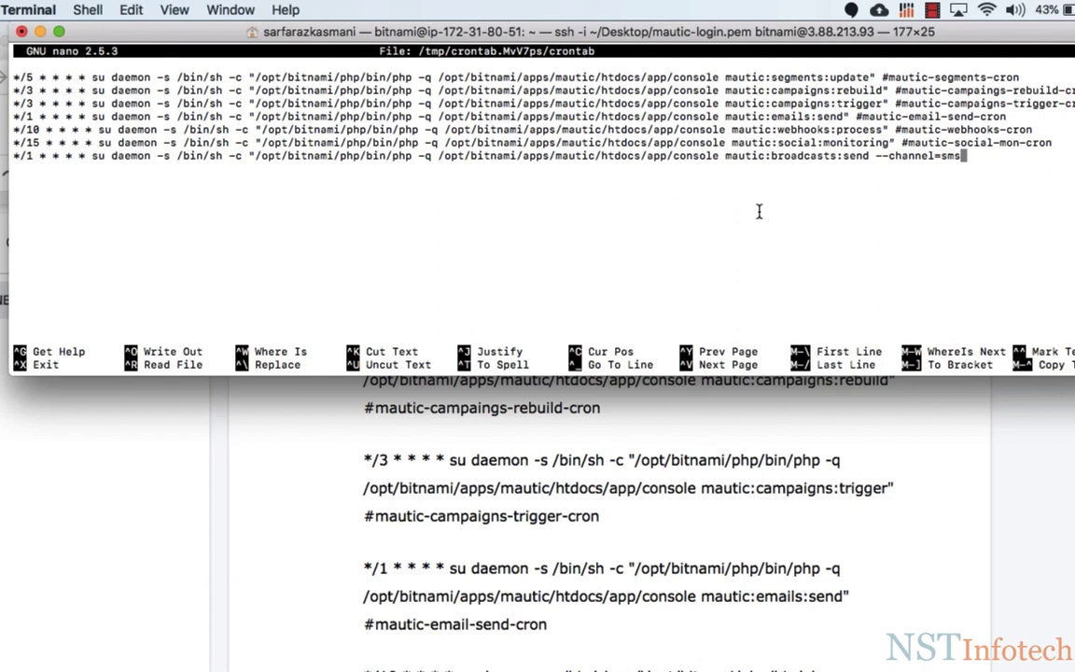
{"action": "key", "text": "ctrl+o"}
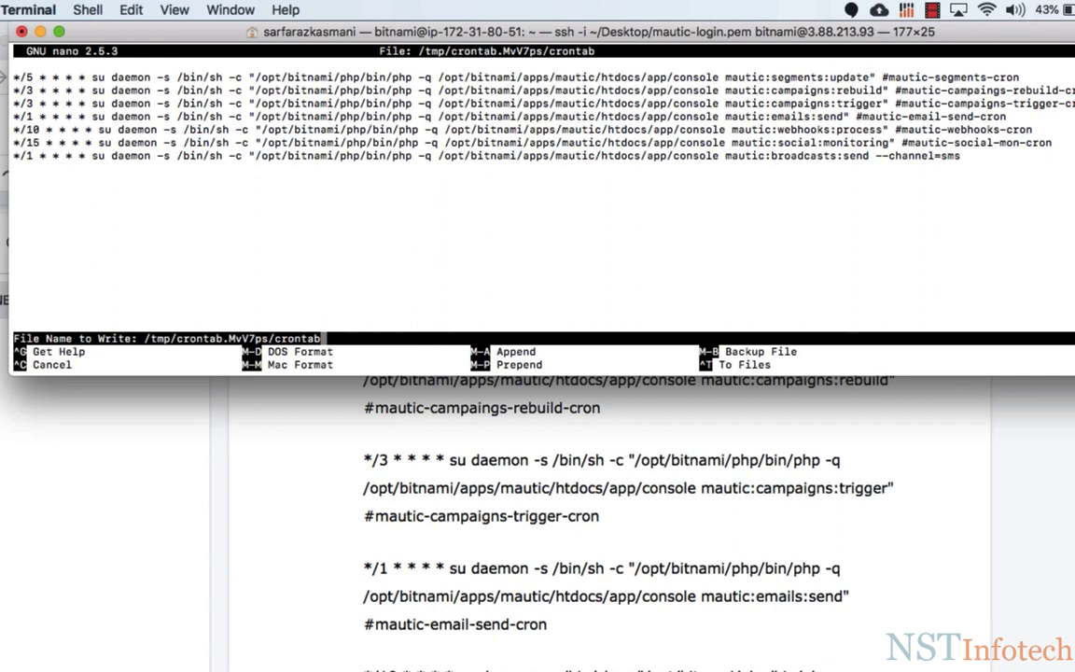
Step: Write the crontab file under its default name and exit nano to install it
{"action": "key", "text": "Return"}
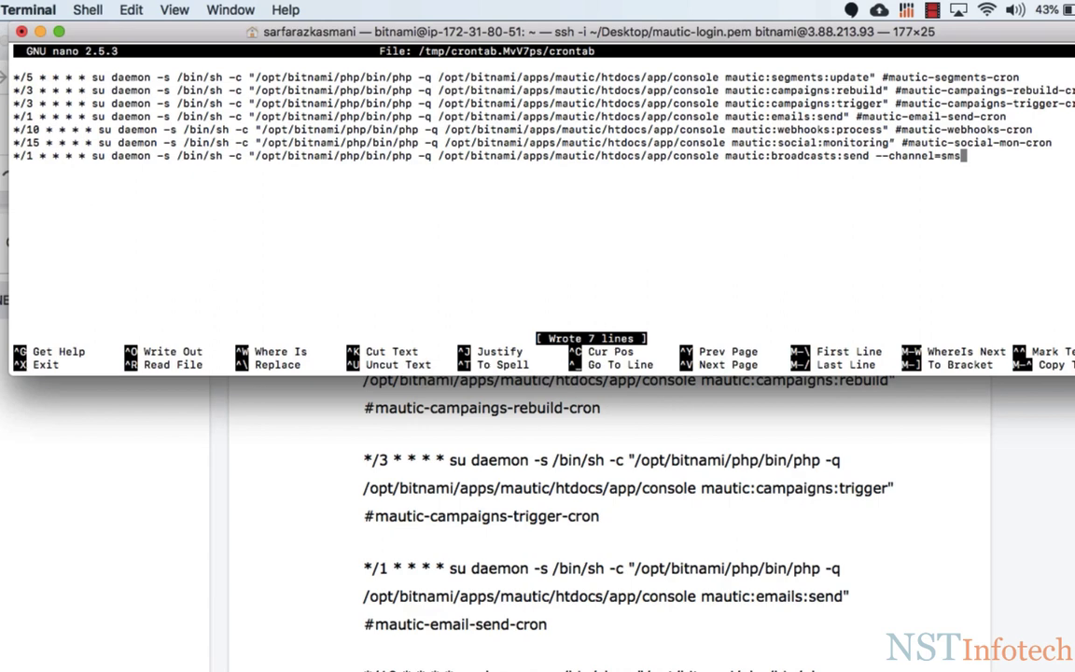
{"action": "key", "text": "ctrl+x"}
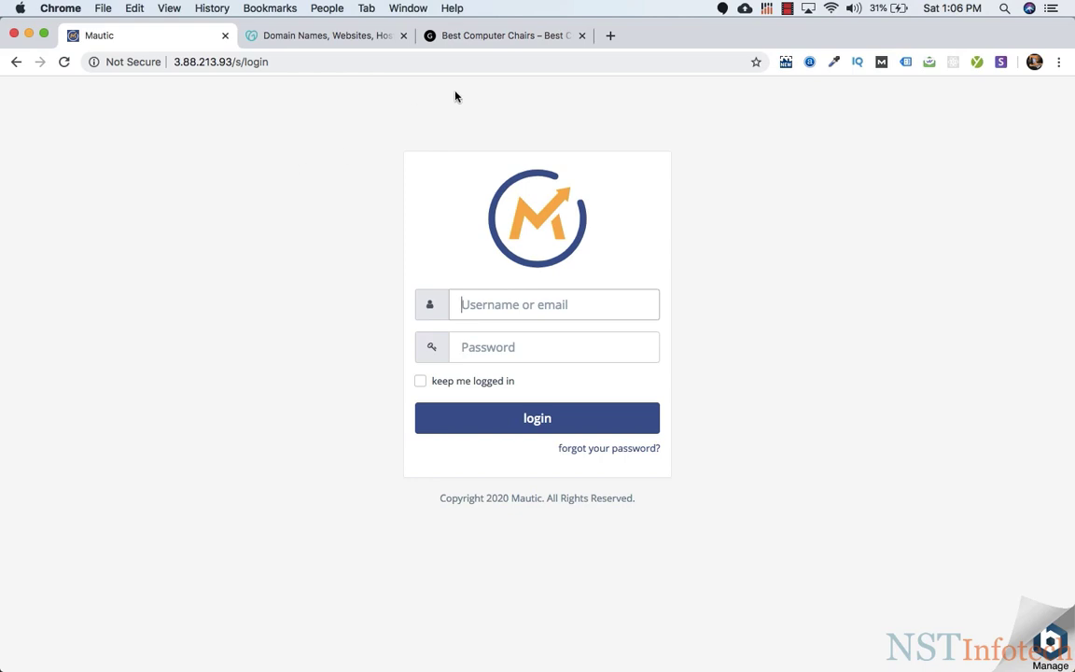
Step: Load mautic.bestcomputerchairs.in in the Best Computer Chairs tab
{"action": "left_click", "coordinate": [469, 37]}
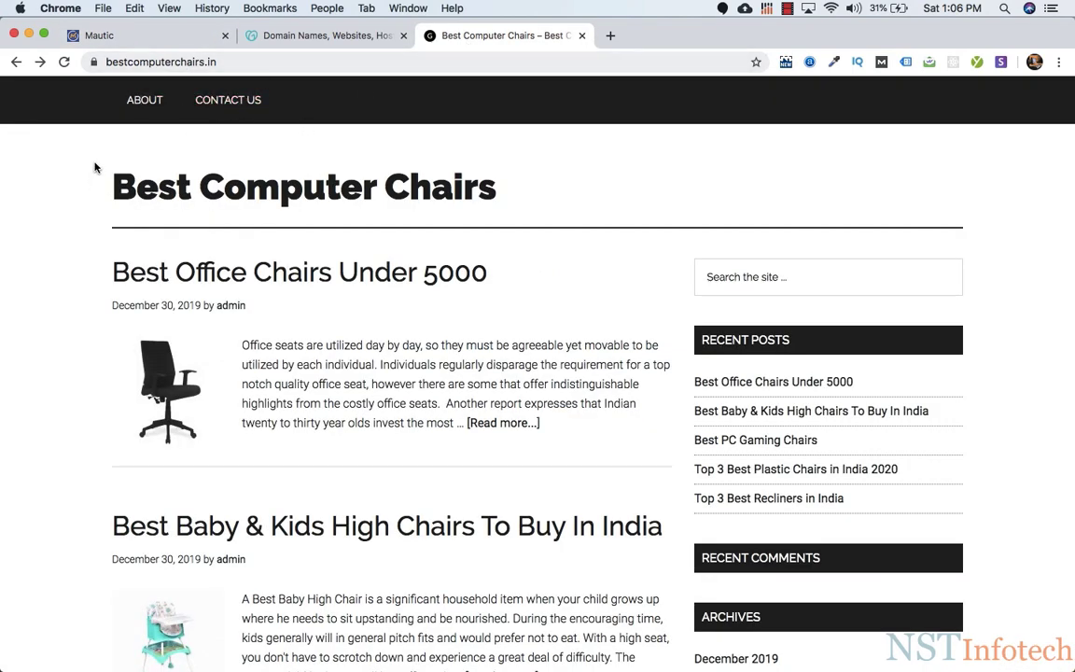
{"action": "left_click", "coordinate": [113, 63]}
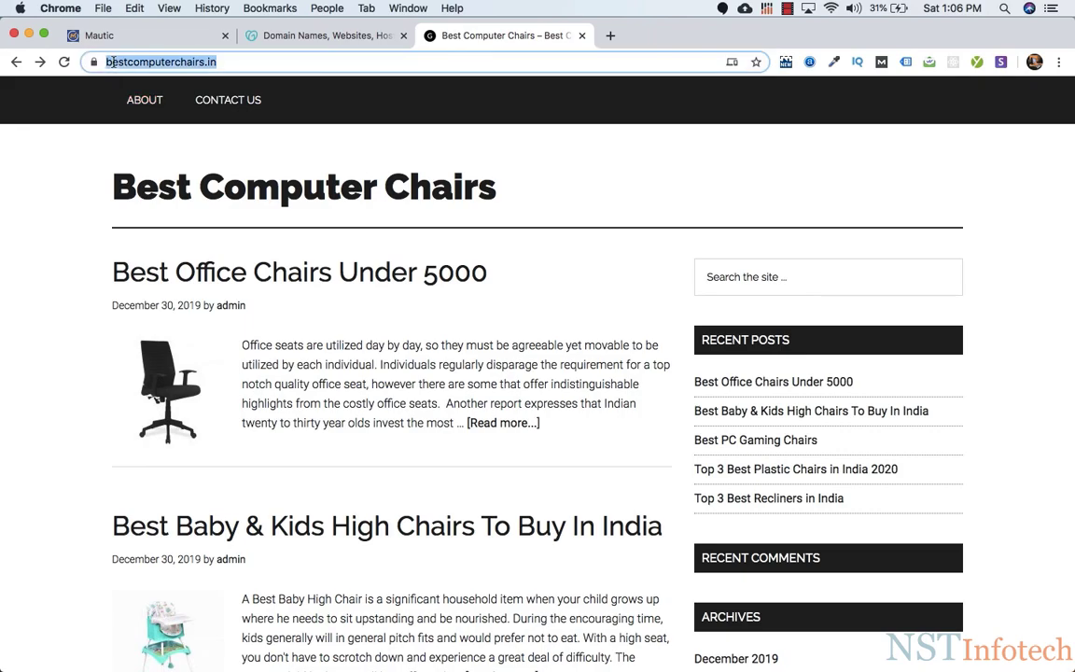
{"action": "left_click", "coordinate": [108, 62]}
{"action": "type", "text": "maut"}
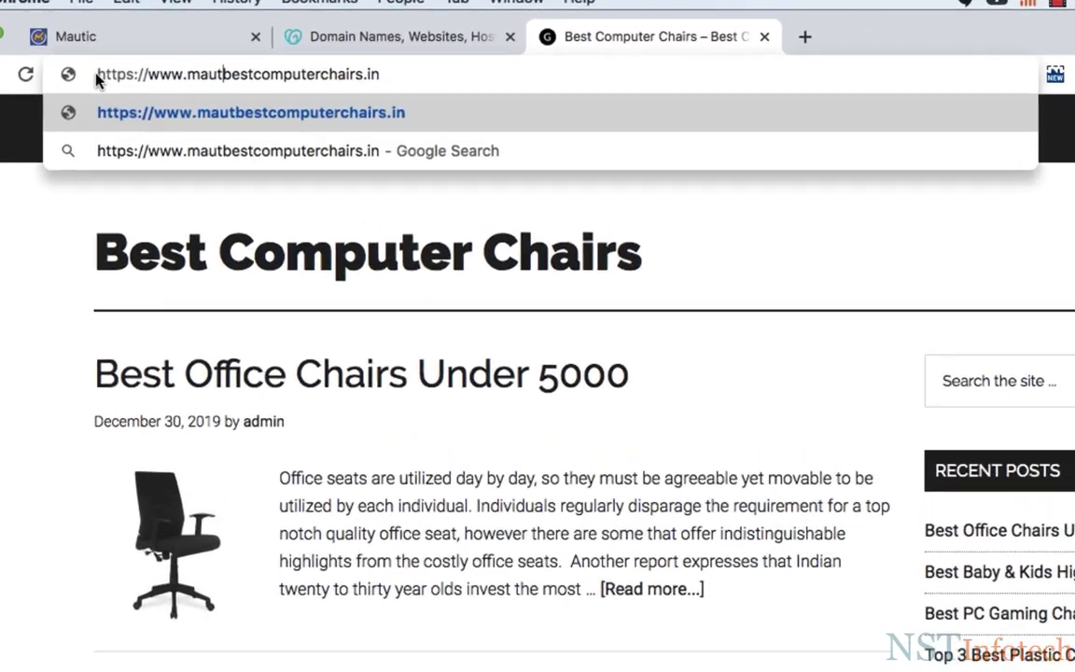
{"action": "type", "text": "ic."}
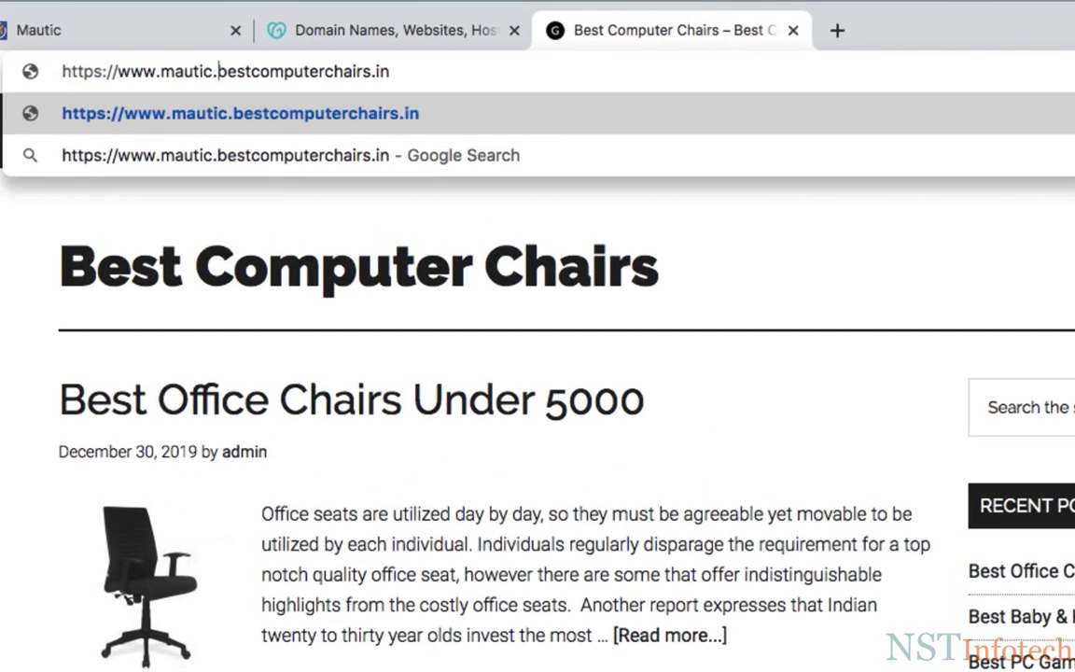
{"action": "key", "text": "Return"}
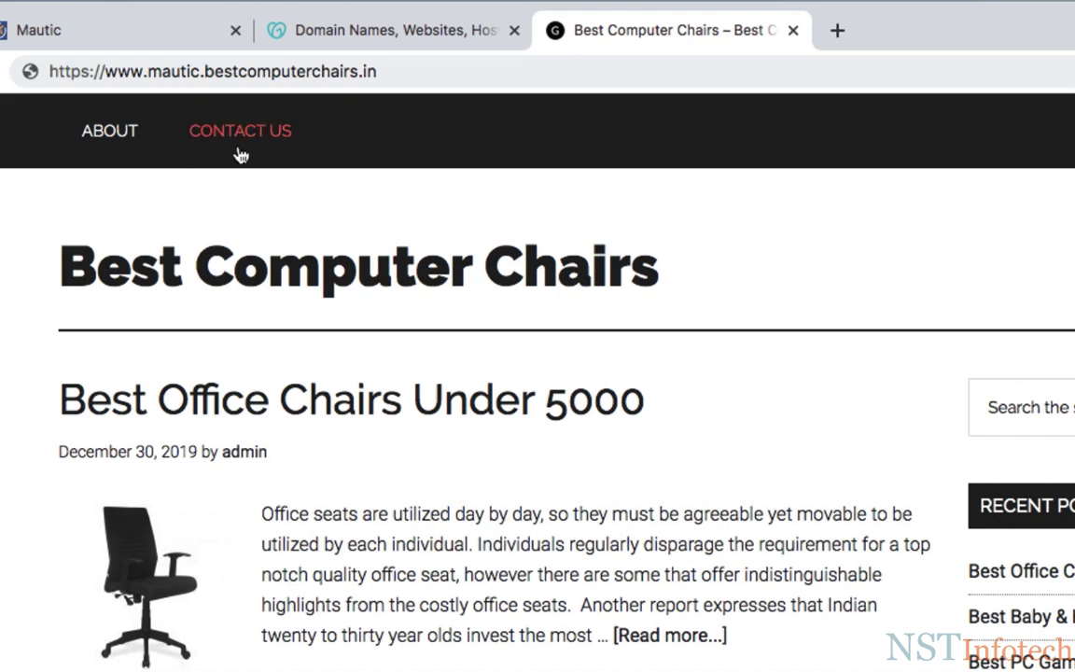
Step: Append /landingpagename to the mautic subdomain address and load it
{"action": "left_click", "coordinate": [401, 72]}
{"action": "left_click", "coordinate": [401, 72]}
{"action": "type", "text": "/"}
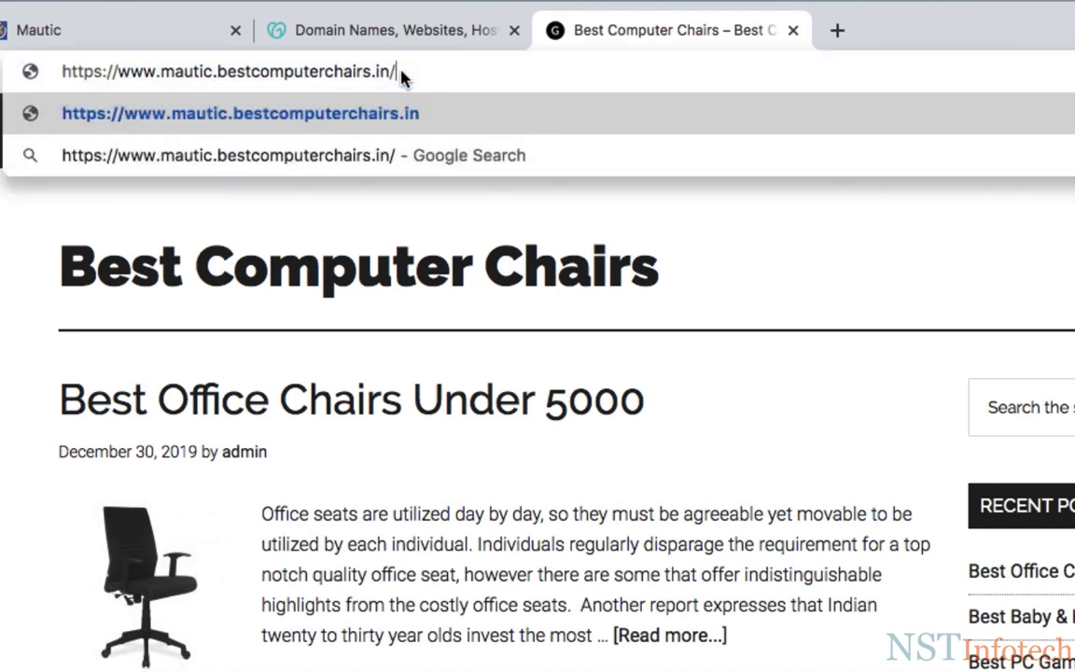
{"action": "type", "text": "landingn"}
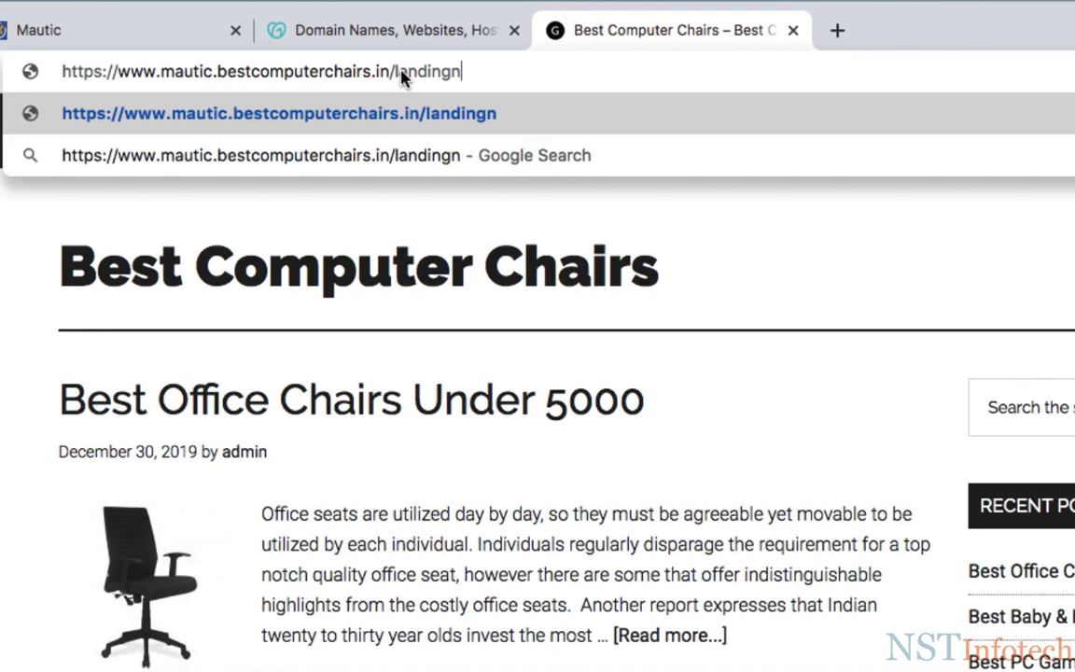
{"action": "key", "text": "BackSpace"}
{"action": "type", "text": "pagename"}
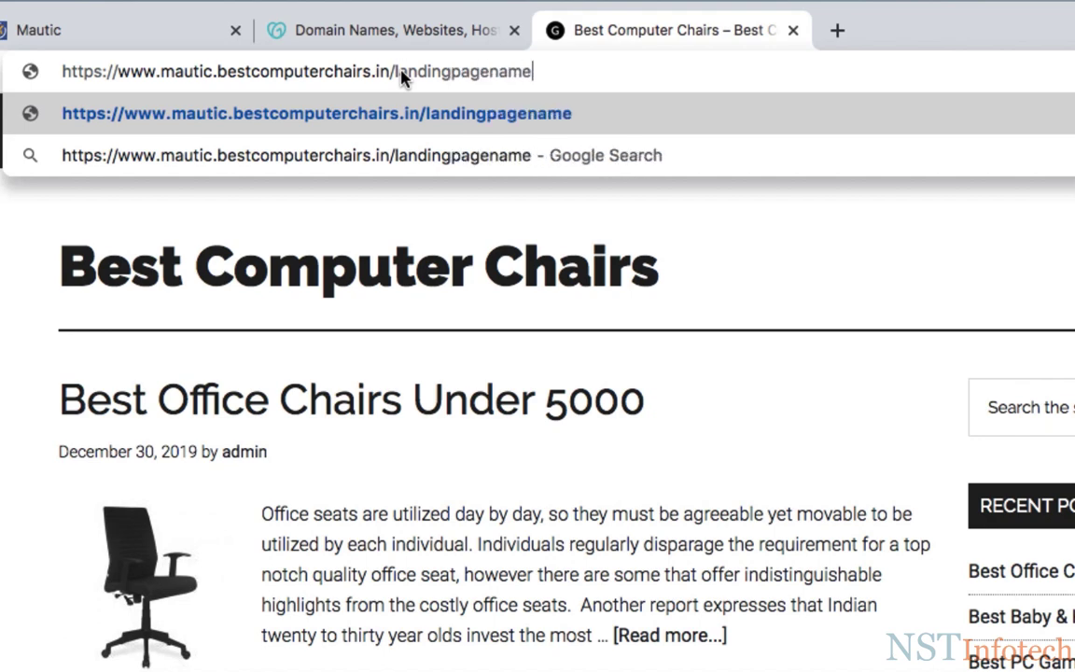
{"action": "key", "text": "Return"}
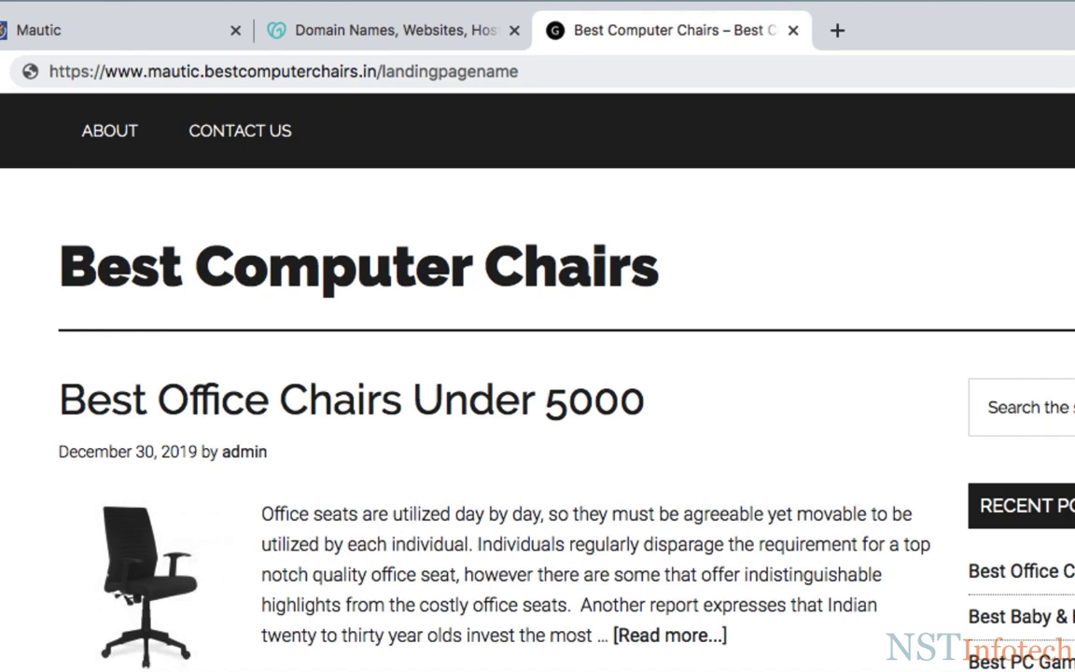
Step: Load bestcomputerchairs.co.in in a new Chrome tab
{"action": "left_click", "coordinate": [839, 33]}
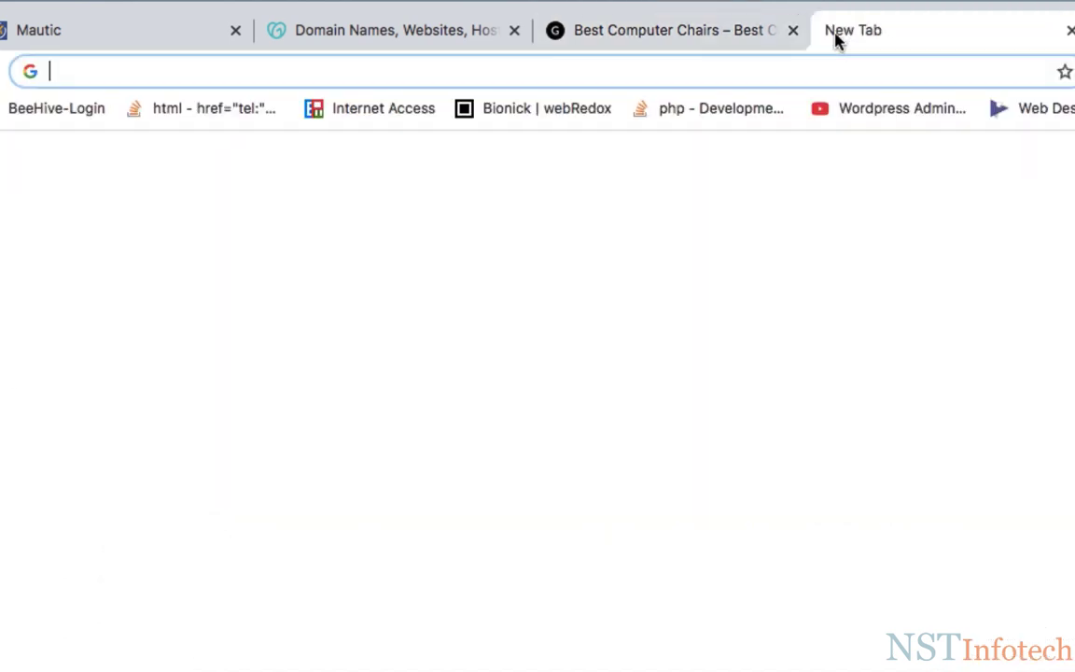
{"action": "type", "text": "best"}
{"action": "key", "text": "Right"}
{"action": "key", "text": "BackSpace"}
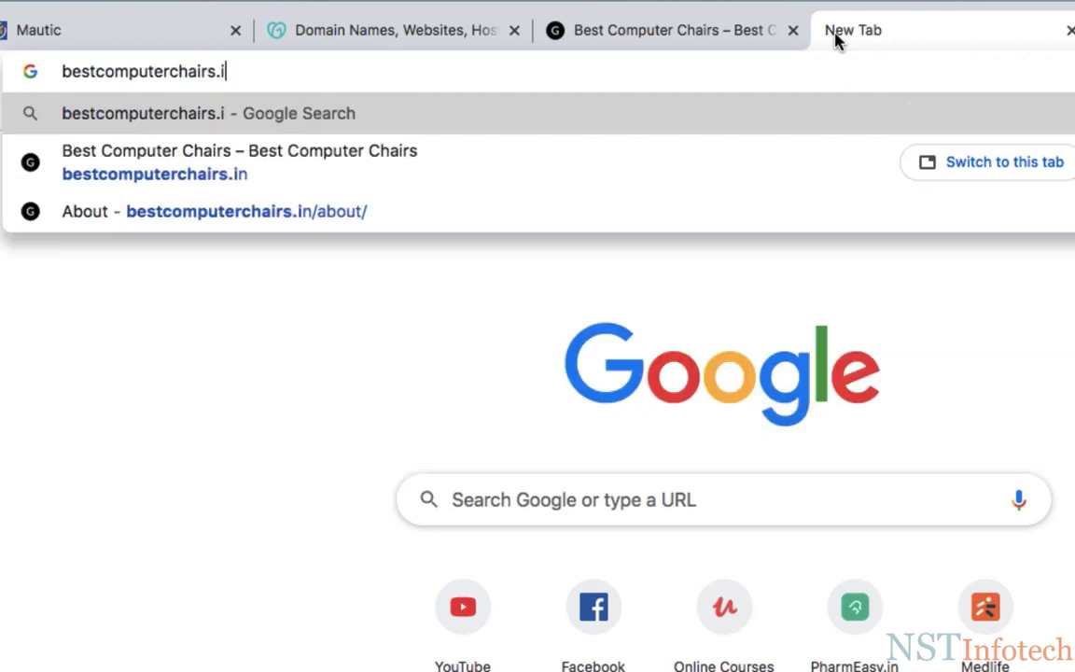
{"action": "key", "text": "BackSpace"}
{"action": "type", "text": "co.in"}
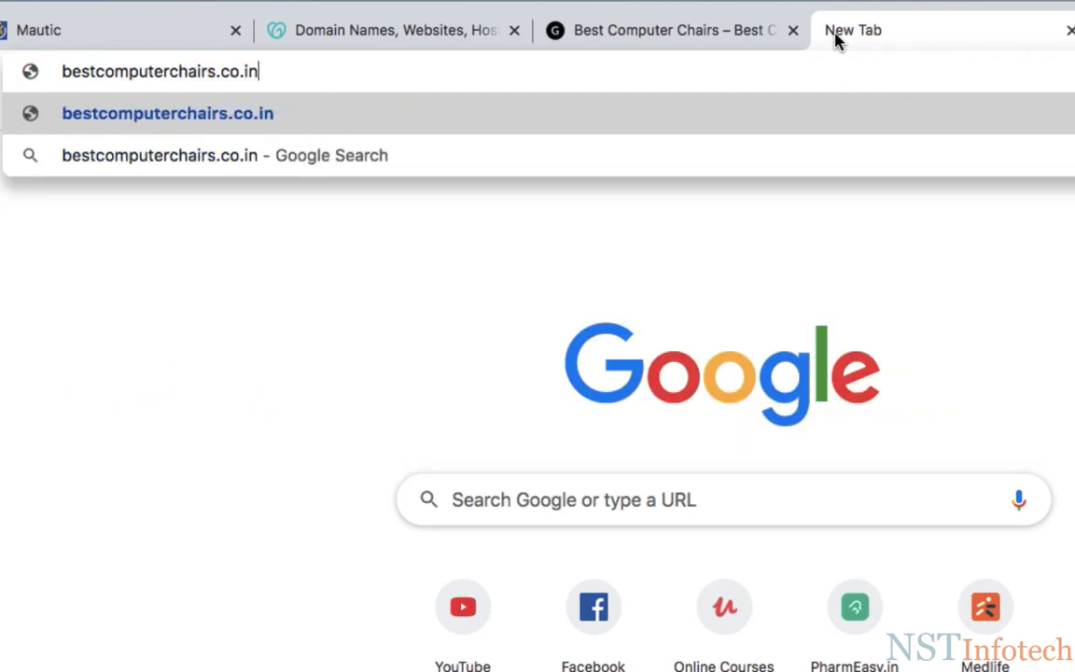
{"action": "key", "text": "Return"}
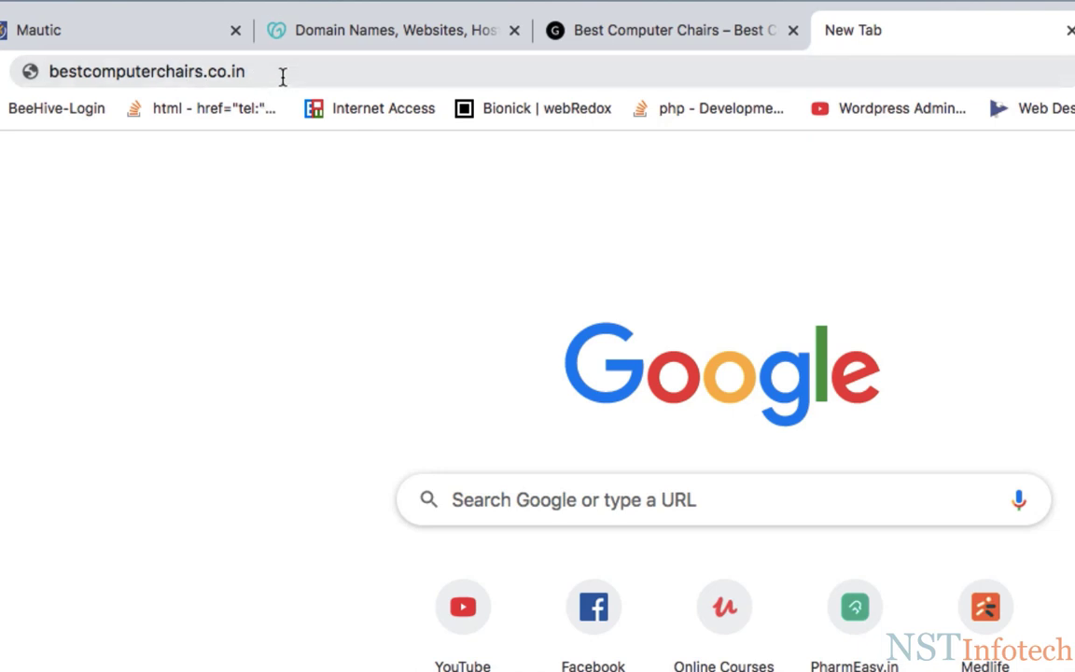
Step: Try bestcomputerchairs.co.in/landingpagename, then return to the GoDaddy tab
{"action": "left_click", "coordinate": [295, 75]}
{"action": "left_click", "coordinate": [294, 74]}
{"action": "type", "text": "/la"}
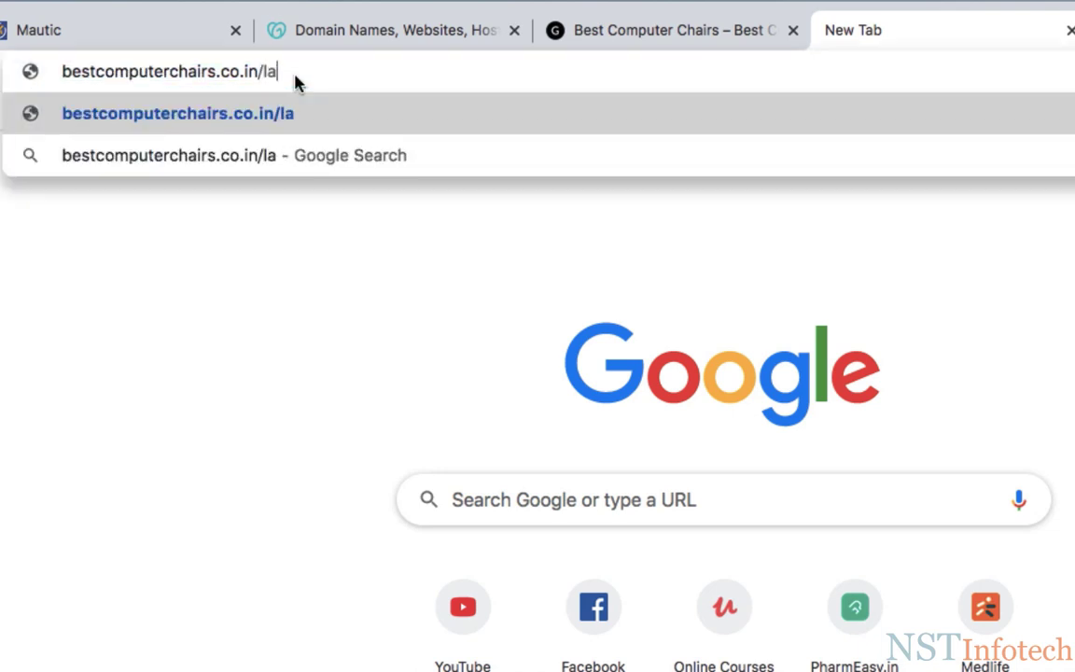
{"action": "type", "text": "ndingpagename"}
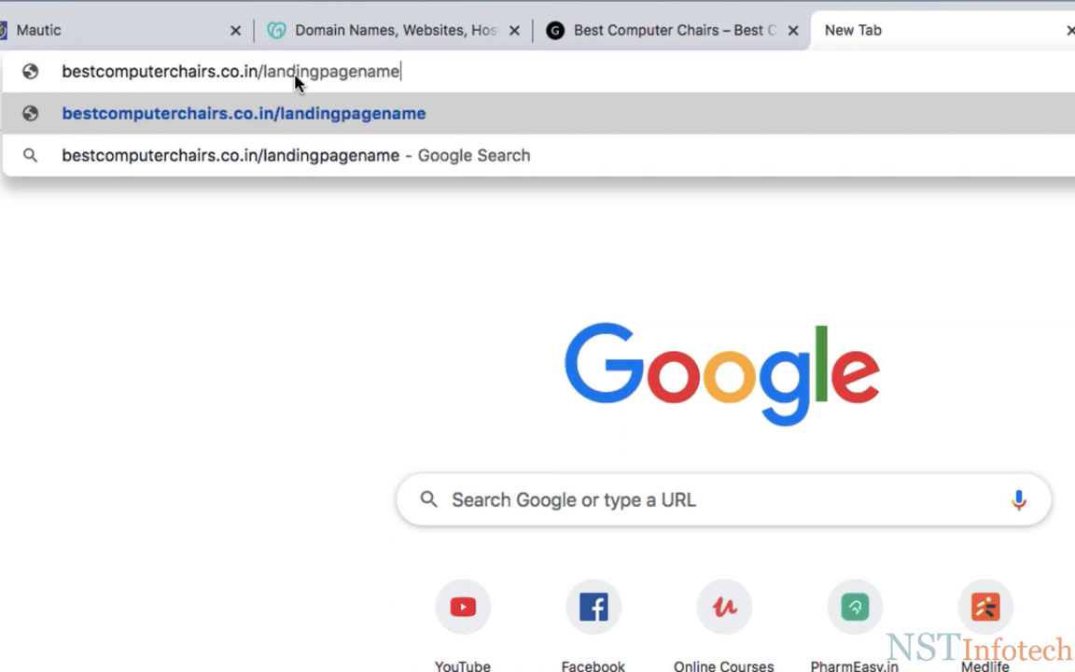
{"action": "key", "text": "Return"}
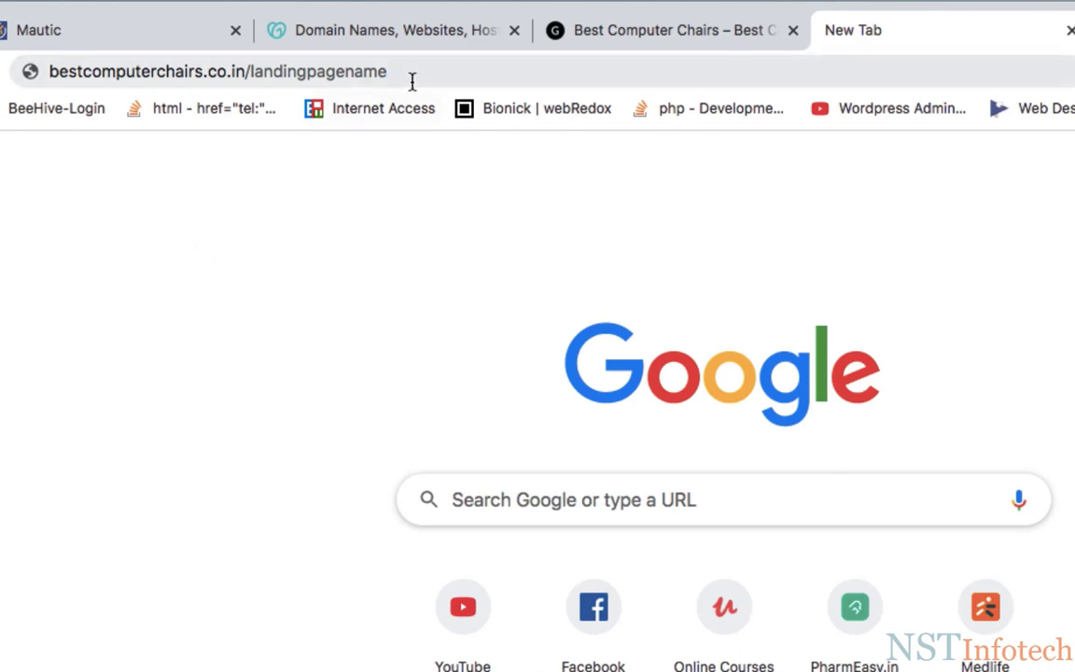
{"action": "left_click", "coordinate": [336, 37]}
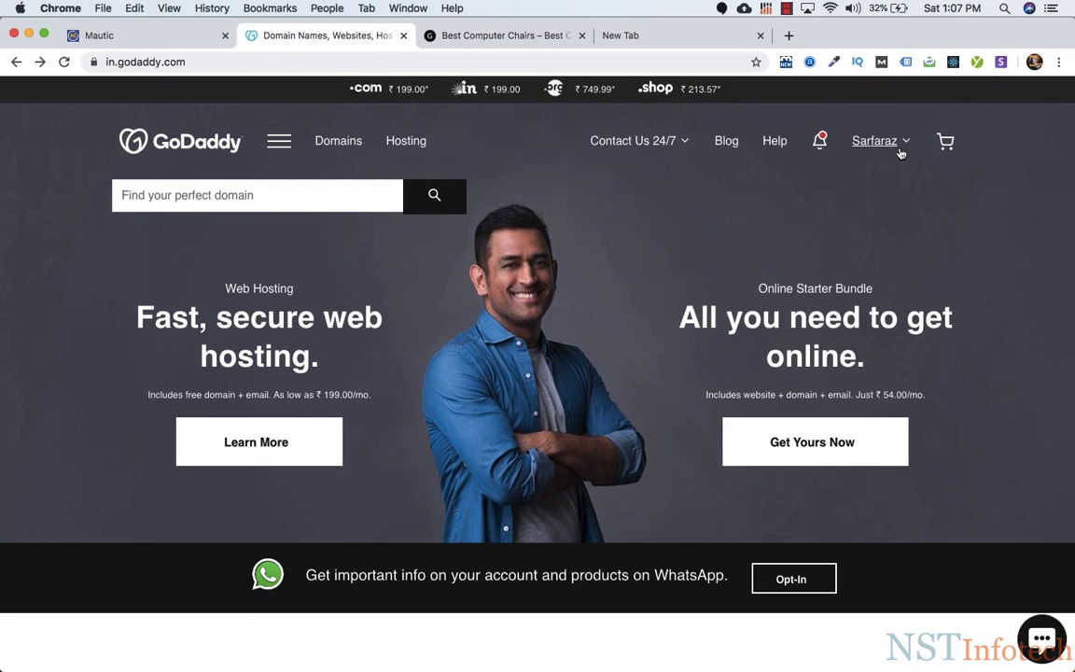
Step: Search GoDaddy for the availability of bestcomputerchairs.co.in
{"action": "left_click", "coordinate": [882, 142]}
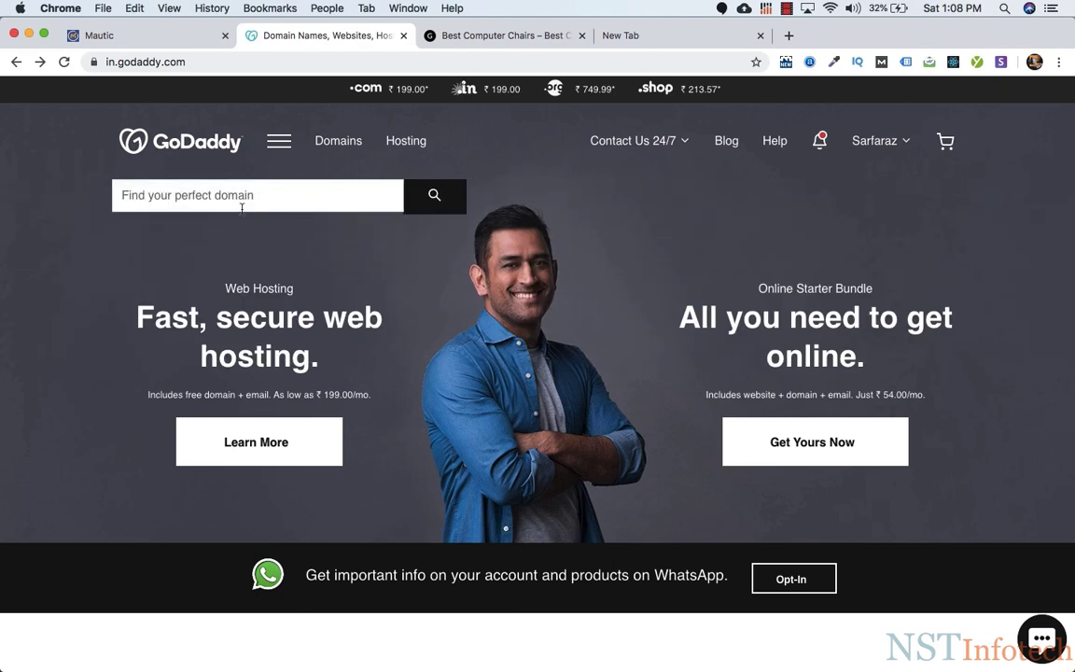
{"action": "left_click", "coordinate": [227, 200]}
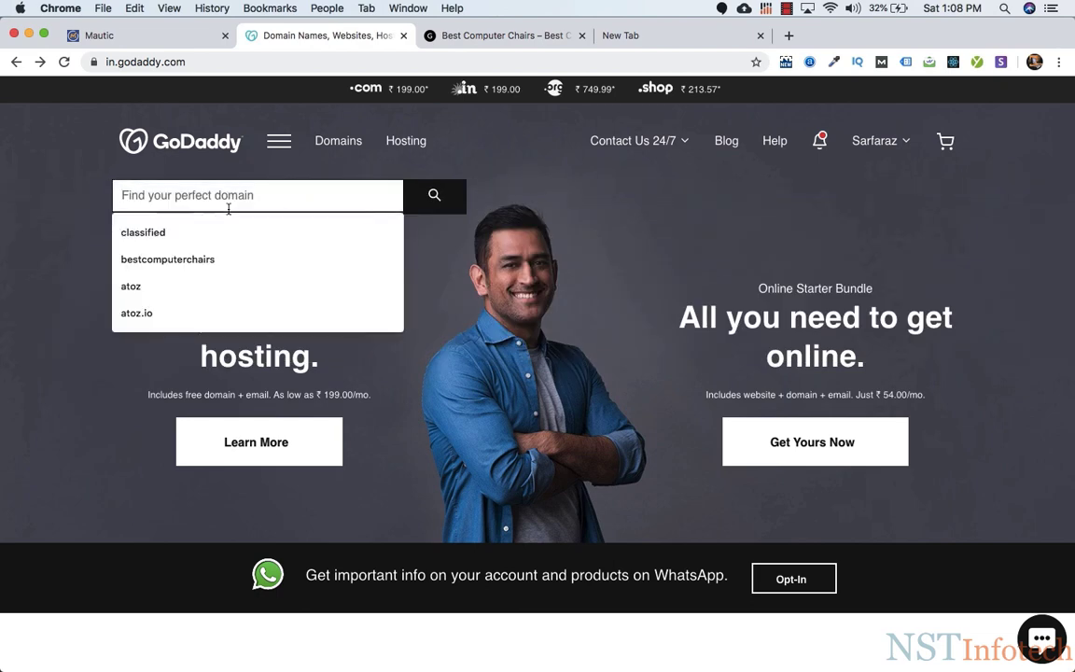
{"action": "type", "text": "bestcomputerchairs"}
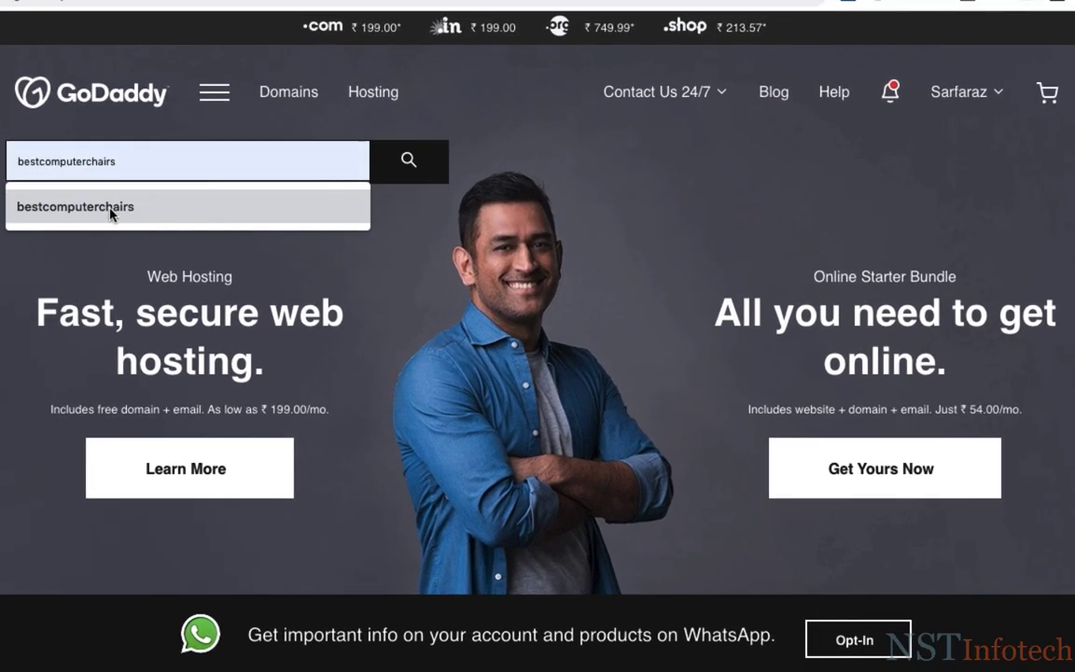
{"action": "left_click", "coordinate": [110, 209]}
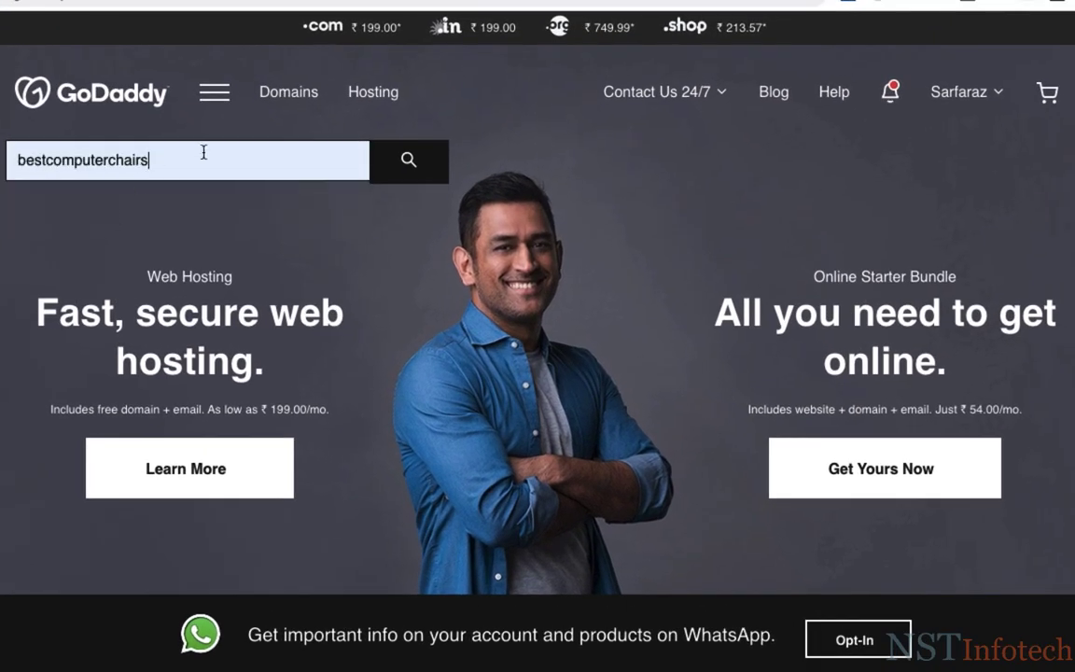
{"action": "type", "text": ".co.in"}
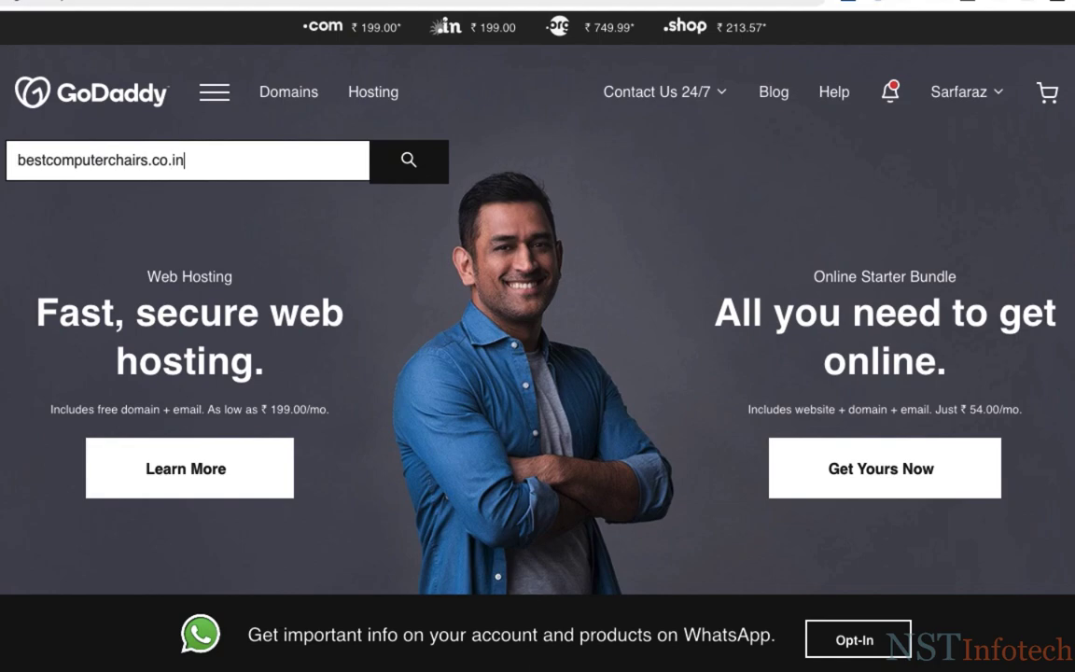
{"action": "left_click", "coordinate": [408, 173]}
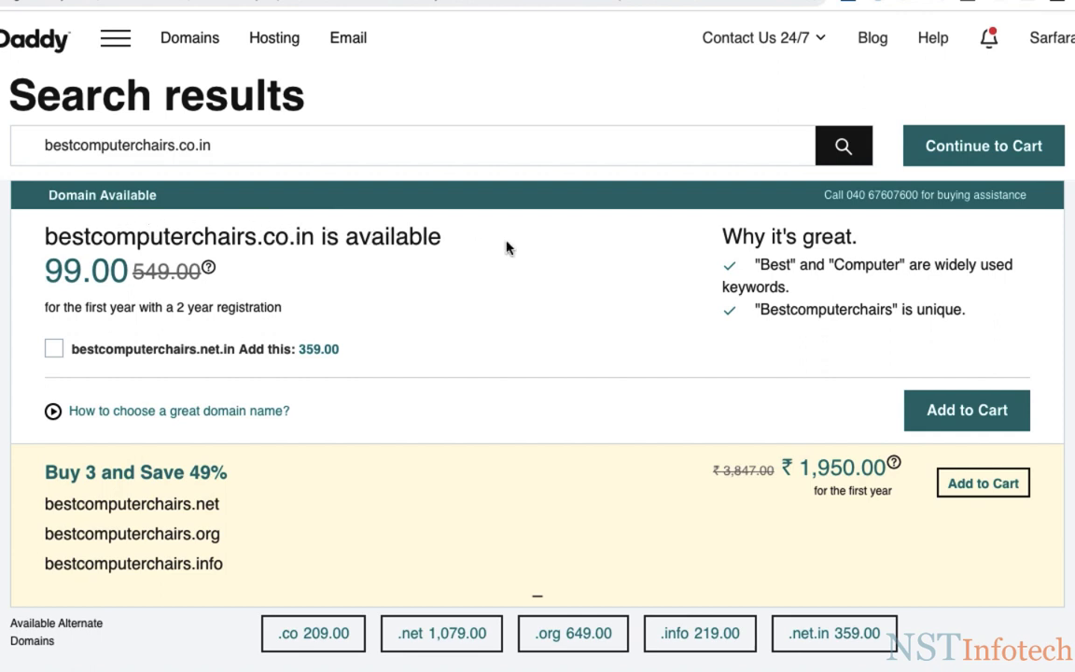
Step: Add bestcomputerchairs.co.in to the cart and continue to the cart
{"action": "left_click", "coordinate": [969, 155]}
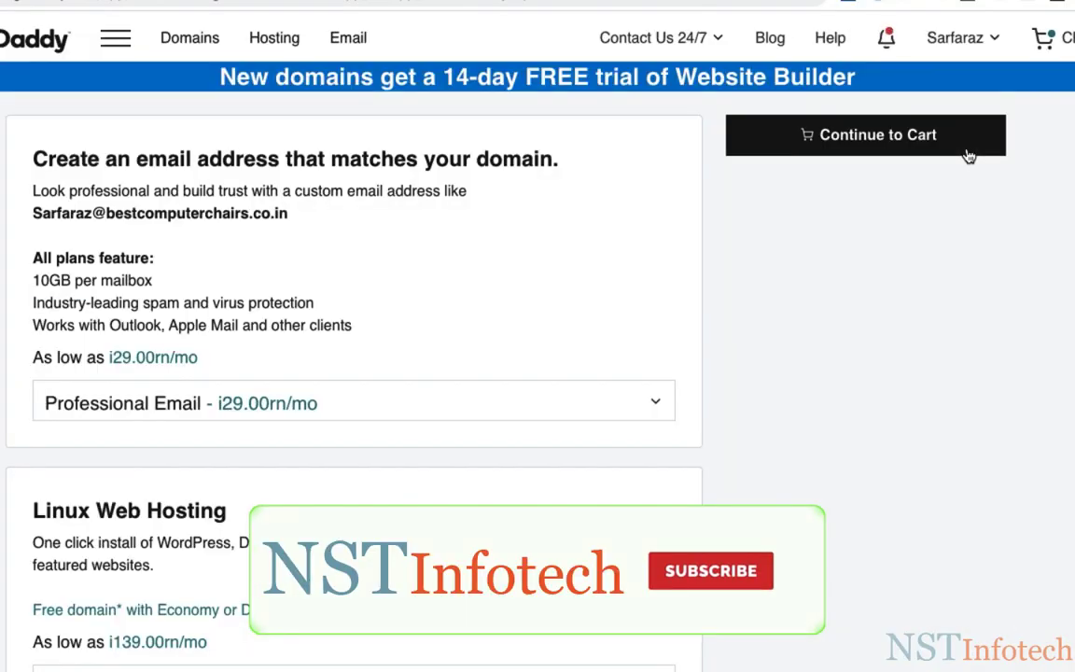
{"action": "scroll", "coordinate": [791, 319], "scroll_direction": "down", "scroll_amount": 1}
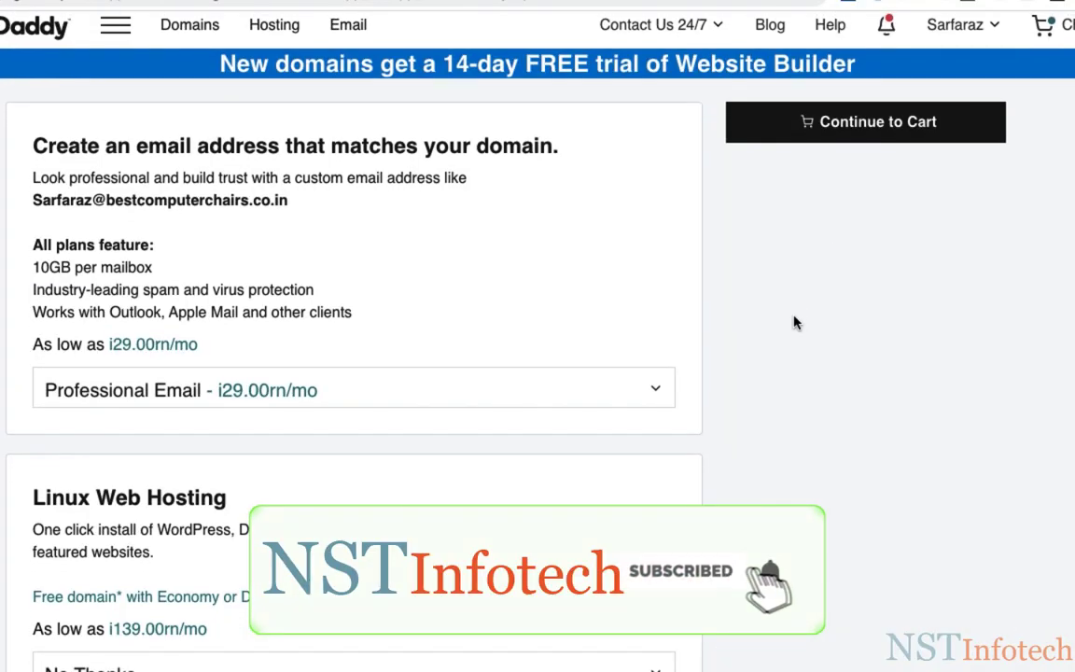
{"action": "scroll", "coordinate": [791, 319], "scroll_direction": "down", "scroll_amount": 1}
{"action": "scroll", "coordinate": [795, 319], "scroll_direction": "up", "scroll_amount": 2}
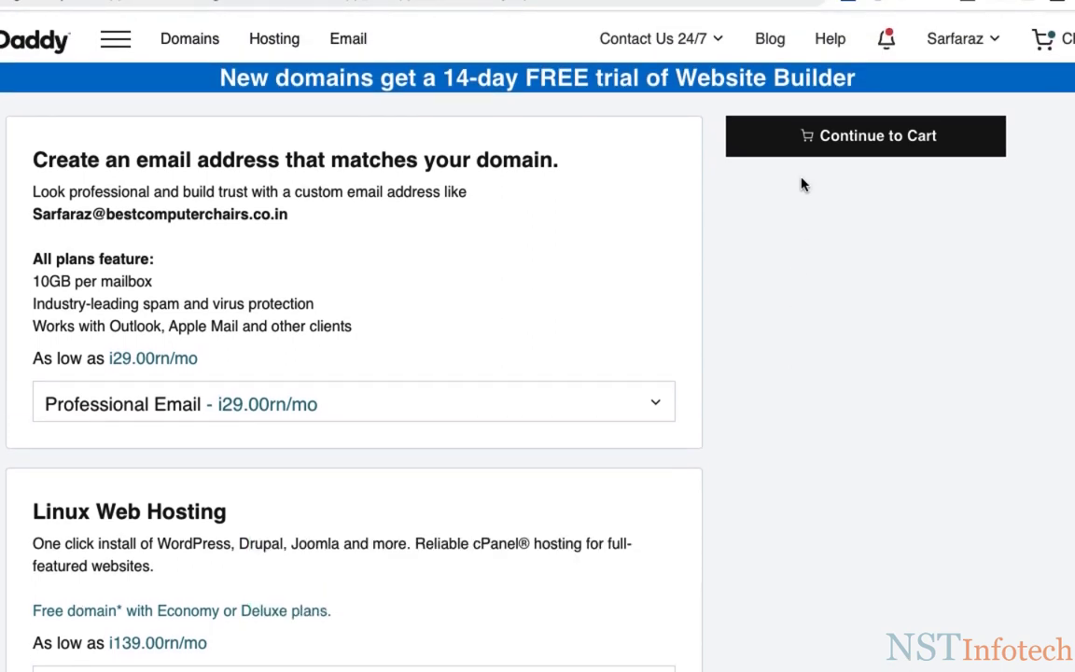
{"action": "left_click", "coordinate": [853, 142]}
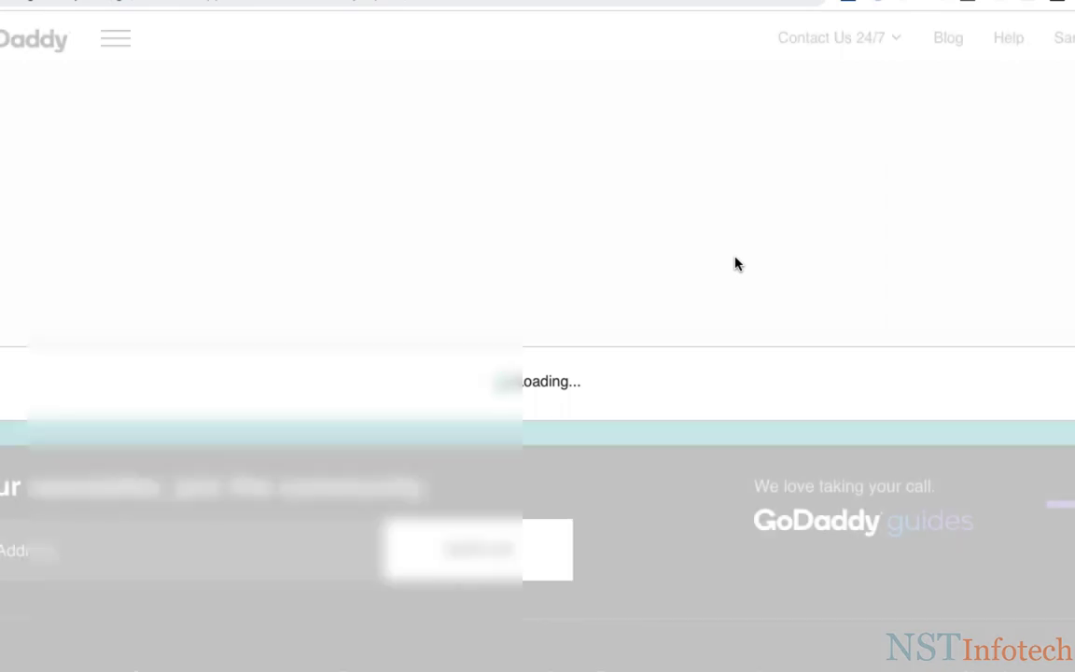
Step: Set the domain term to 1 Year and remove Professional Email from the cart
{"action": "scroll", "coordinate": [739, 260], "scroll_direction": "down", "scroll_amount": 1}
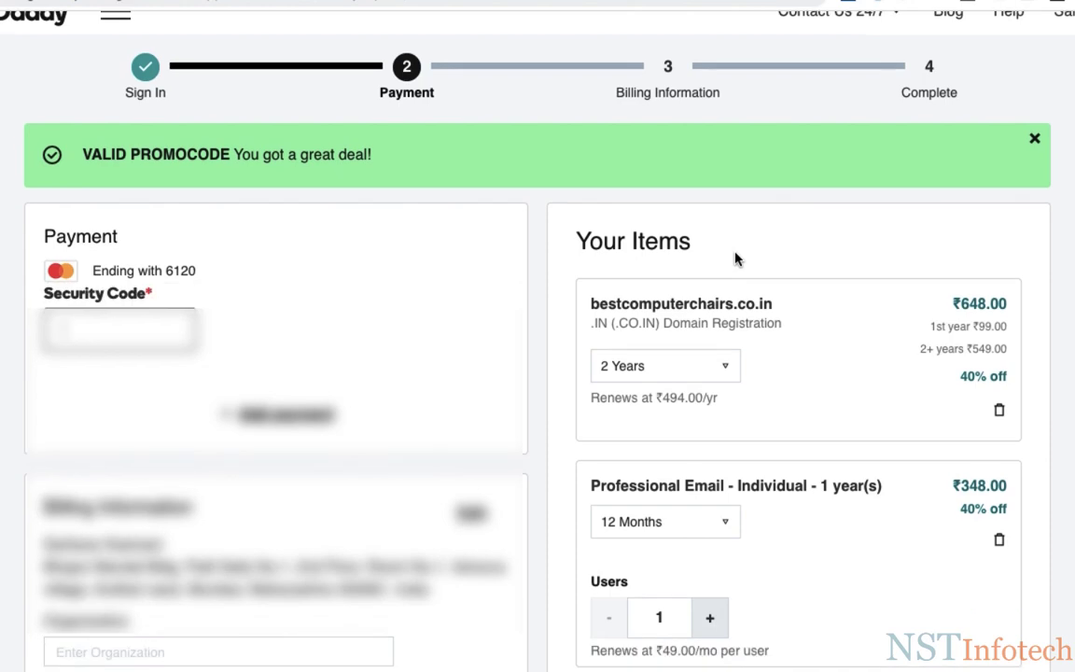
{"action": "left_click", "coordinate": [698, 331]}
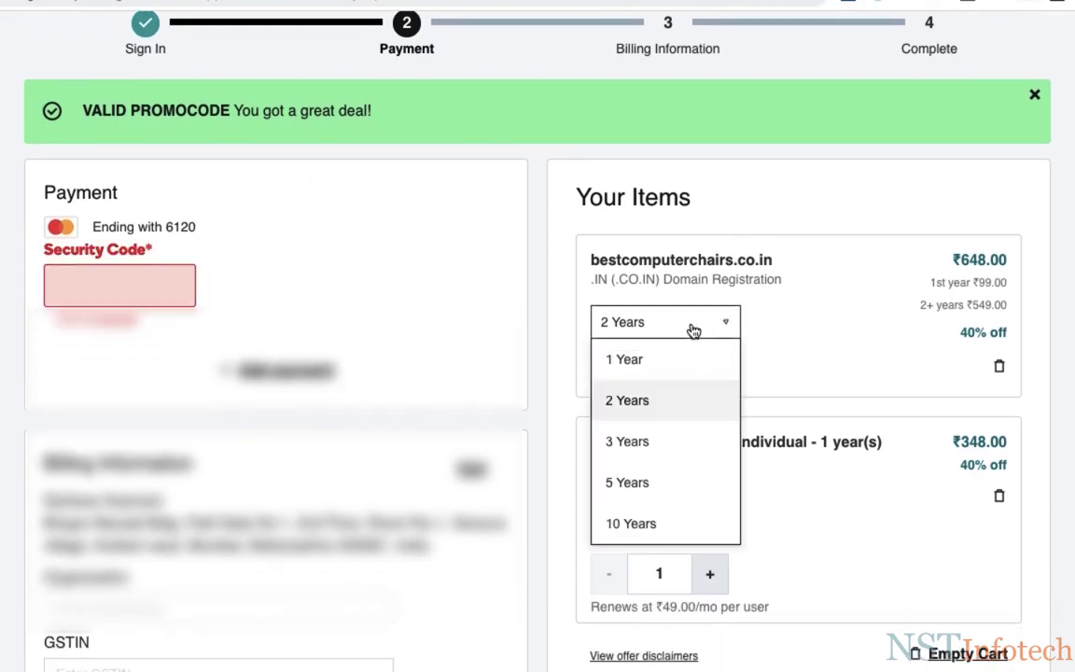
{"action": "left_click", "coordinate": [645, 354]}
{"action": "scroll", "coordinate": [753, 370], "scroll_direction": "down", "scroll_amount": 1}
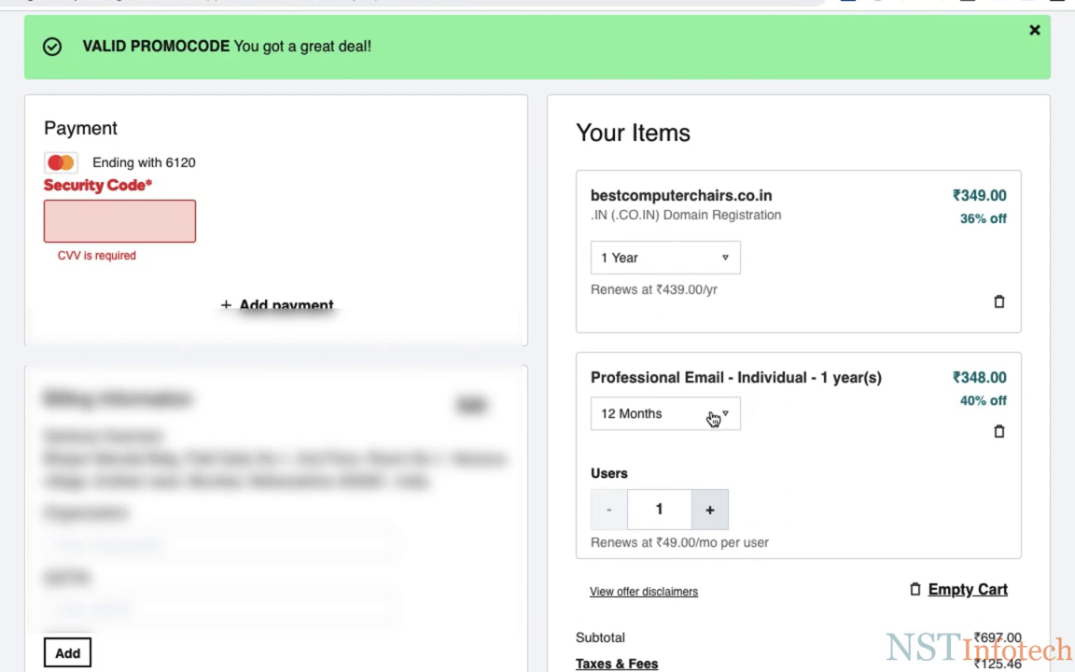
{"action": "left_click", "coordinate": [713, 419]}
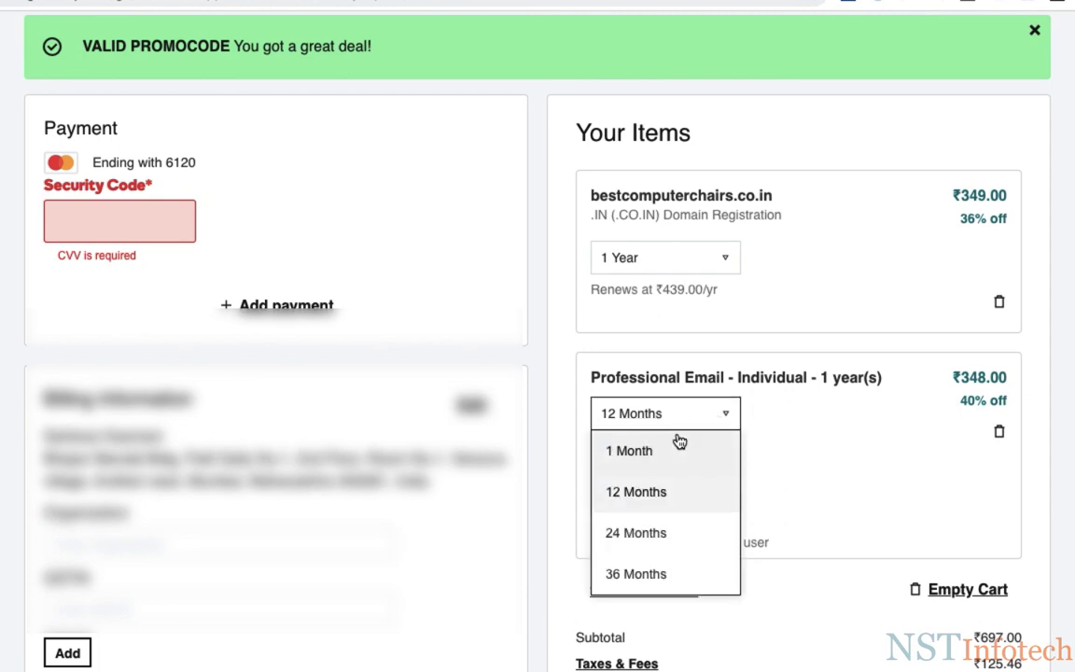
{"action": "left_click", "coordinate": [764, 409]}
{"action": "scroll", "coordinate": [764, 409], "scroll_direction": "down", "scroll_amount": 1}
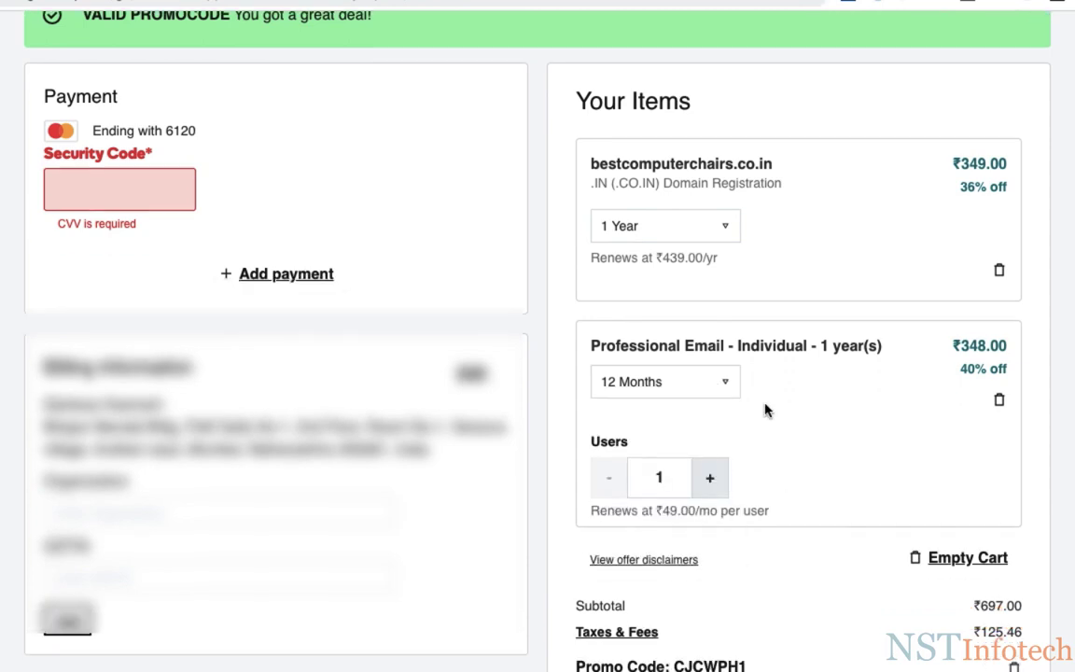
{"action": "left_click", "coordinate": [999, 400]}
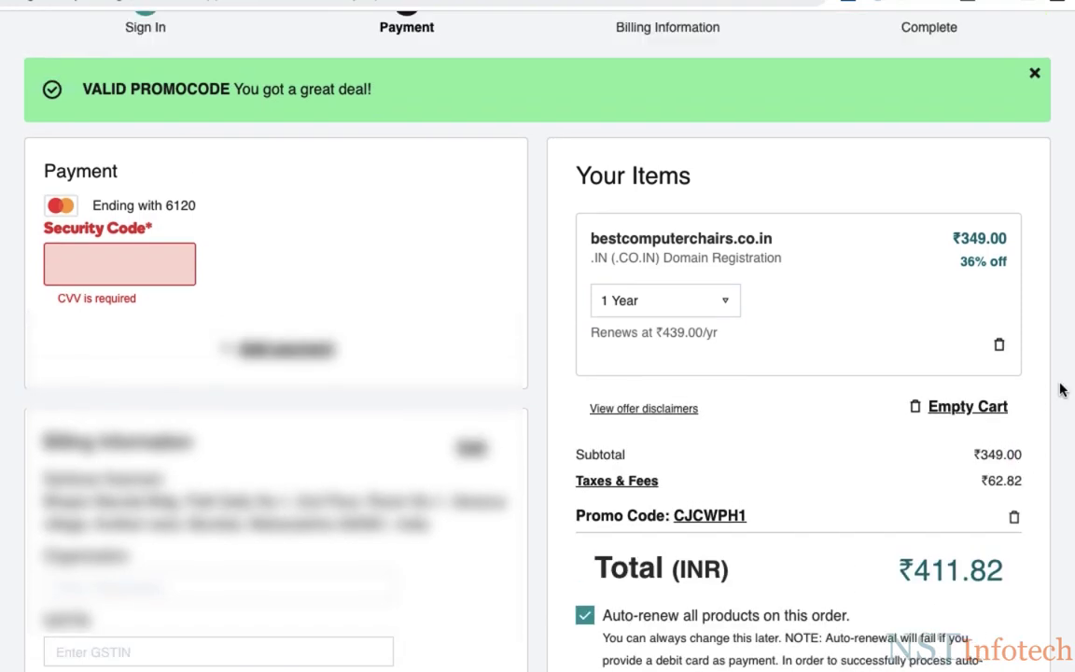
Step: Turn off auto-renew and copy the bestcomputerchairs.co.in domain name
{"action": "scroll", "coordinate": [1061, 390], "scroll_direction": "down", "scroll_amount": 3}
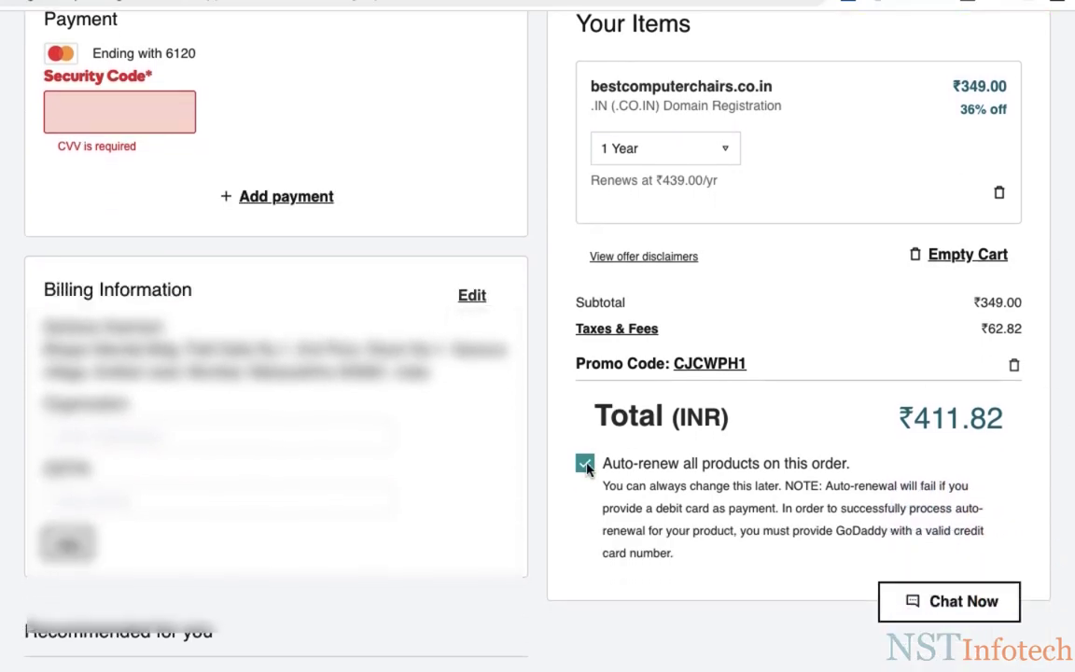
{"action": "left_click", "coordinate": [584, 463]}
{"action": "scroll", "coordinate": [537, 336], "scroll_direction": "up", "scroll_amount": 2}
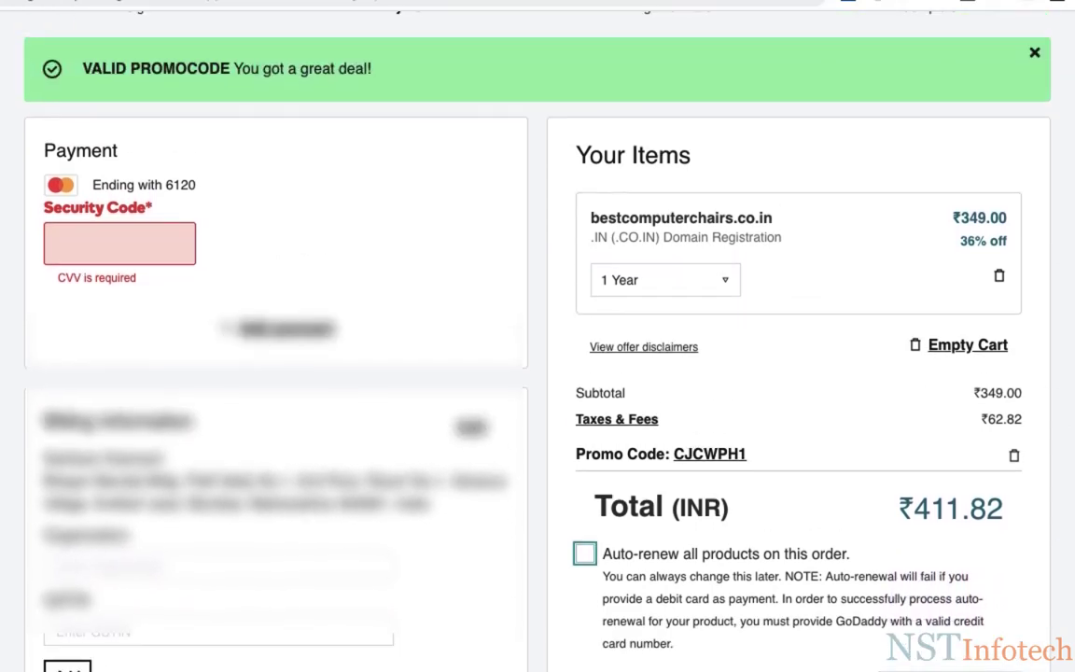
{"action": "scroll", "coordinate": [643, 302], "scroll_direction": "down", "scroll_amount": 1}
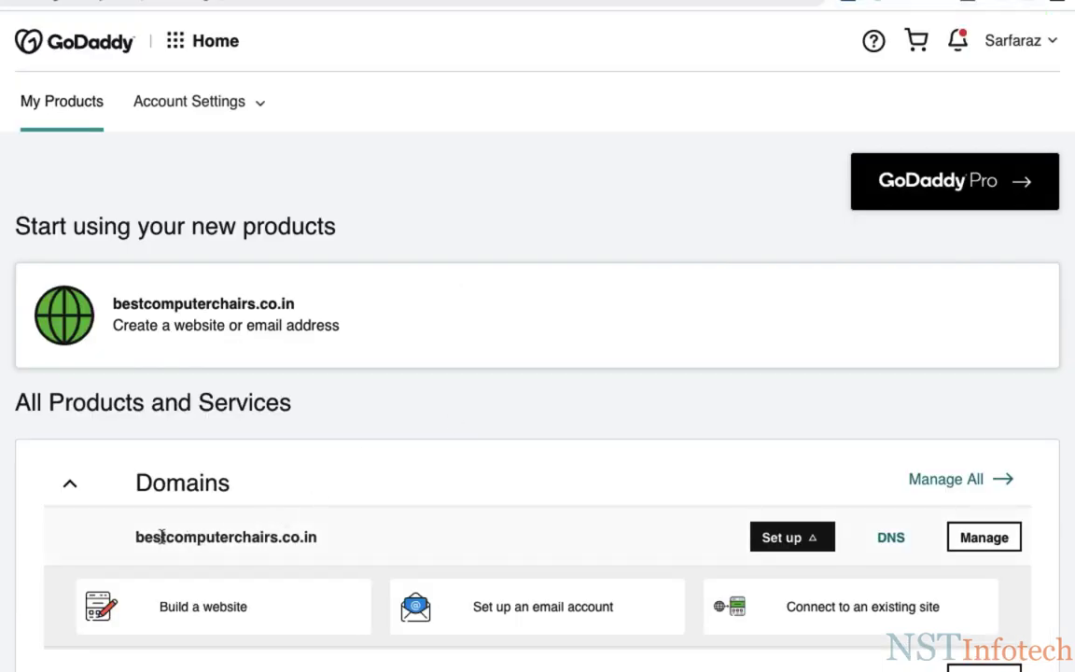
{"action": "double_click", "coordinate": [228, 536]}
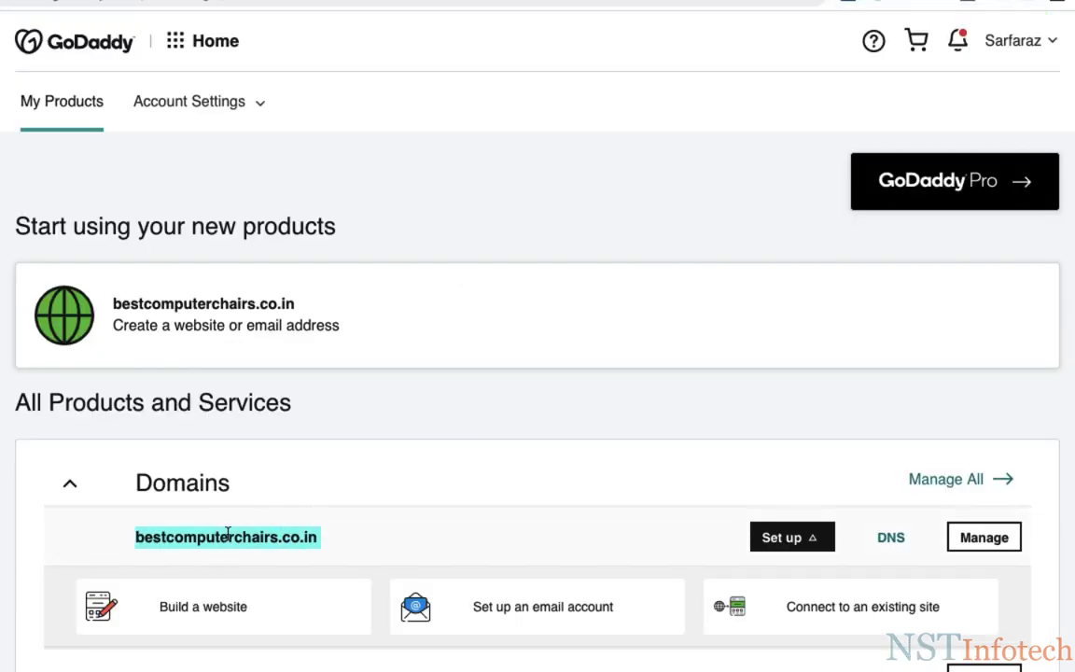
{"action": "key", "text": "super+c"}
{"action": "left_click", "coordinate": [5, 510]}
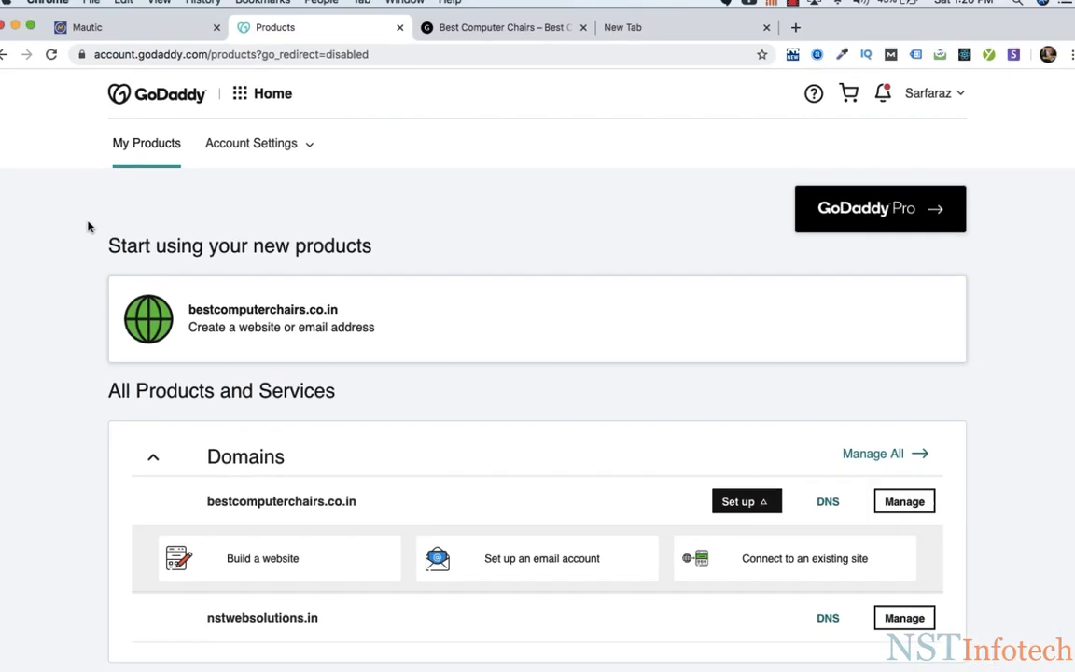
Step: Sign in to Mautic with the admin username and password, dismissing Chrome's save-password offer
{"action": "left_click", "coordinate": [133, 33]}
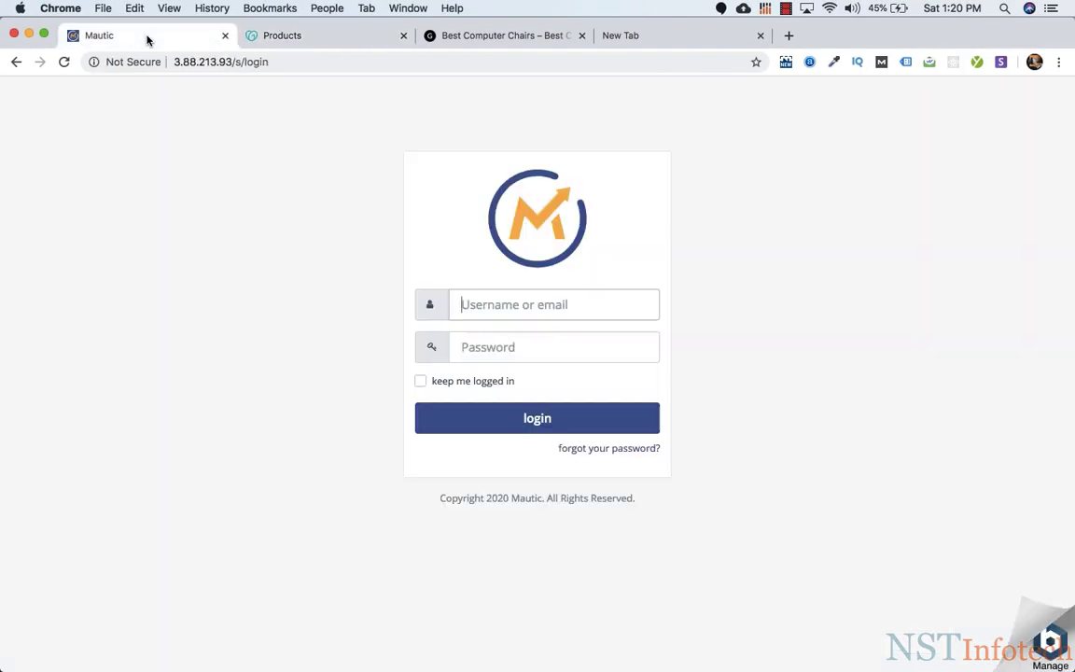
{"action": "left_click", "coordinate": [490, 306]}
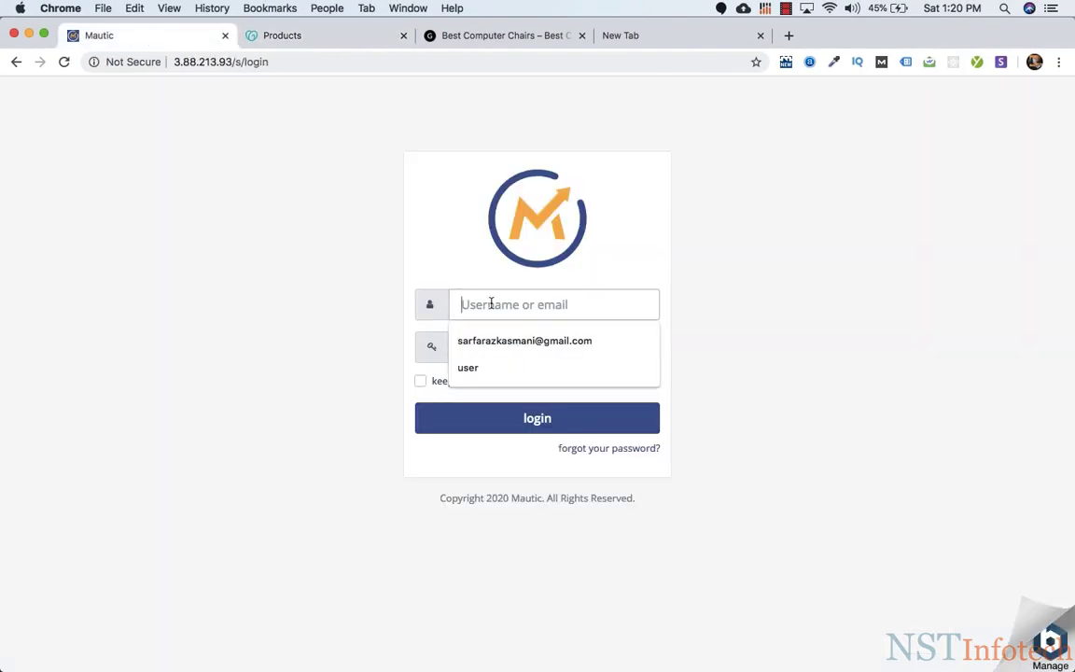
{"action": "type", "text": "user"}
{"action": "key", "text": "Tab"}
{"action": "type", "text": "*"}
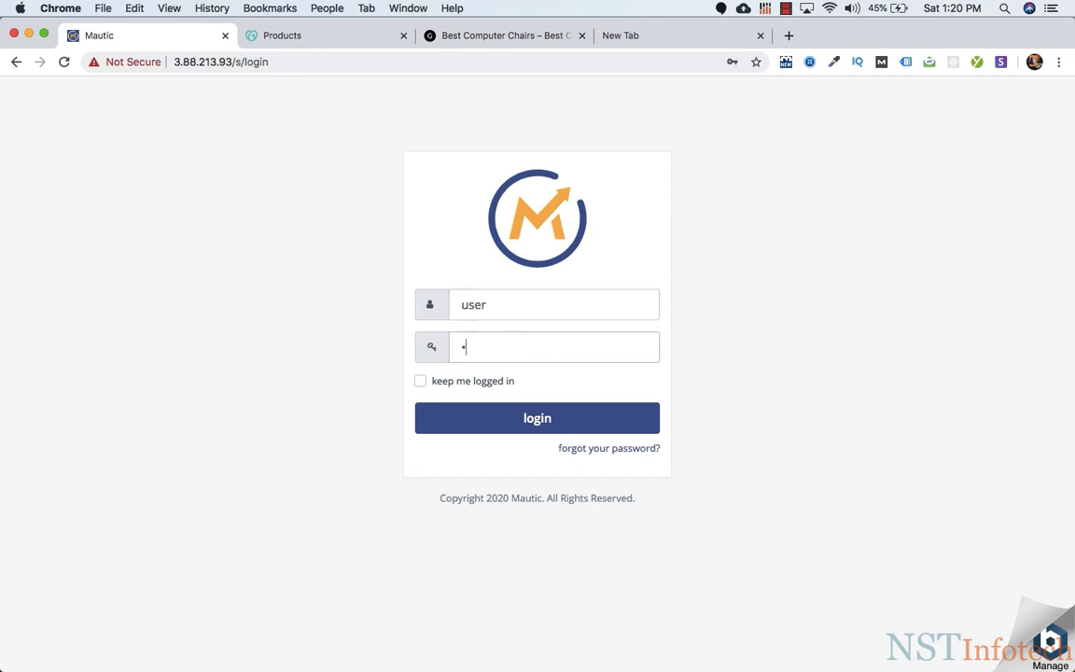
{"action": "type", "text": "**********"}
{"action": "left_click", "coordinate": [516, 429]}
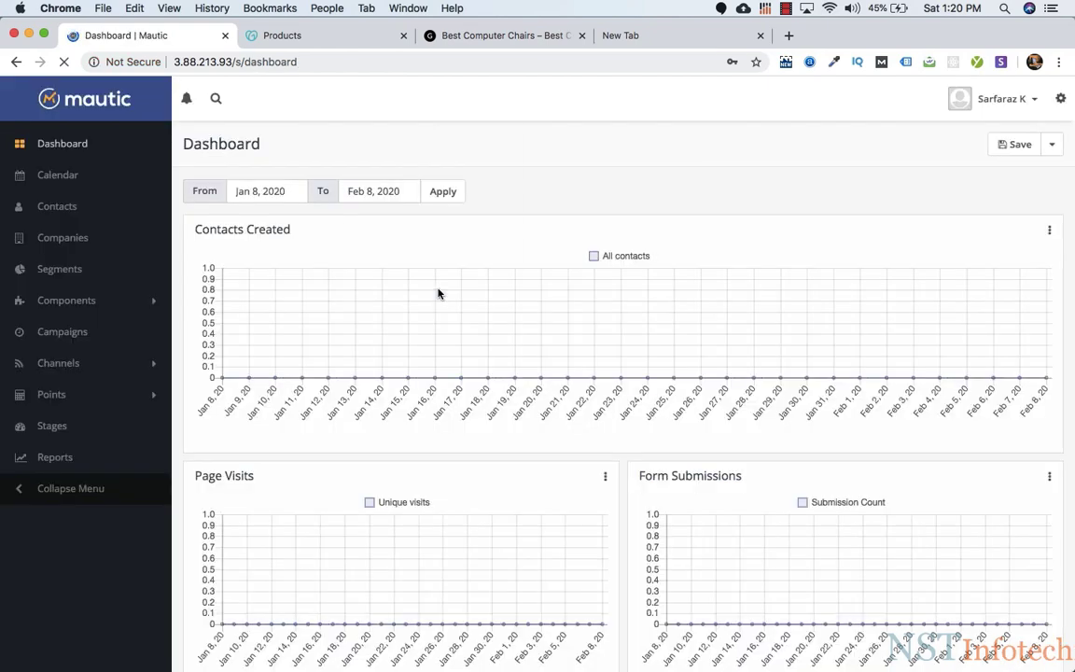
{"action": "left_click", "coordinate": [757, 87]}
{"action": "left_click", "coordinate": [1061, 102]}
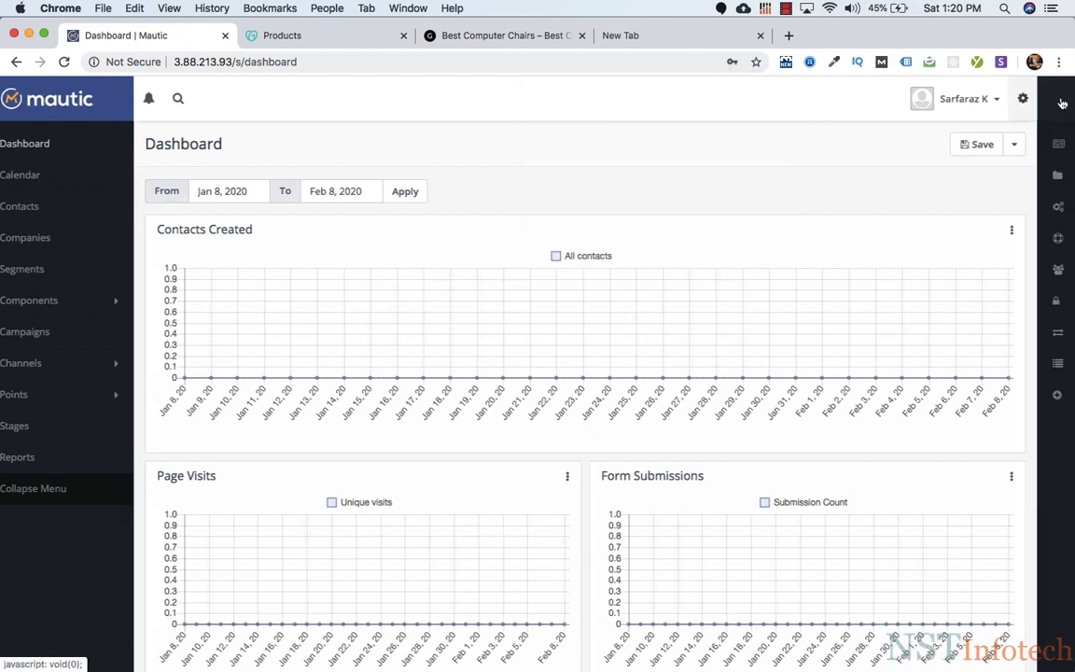
{"action": "left_click", "coordinate": [955, 207]}
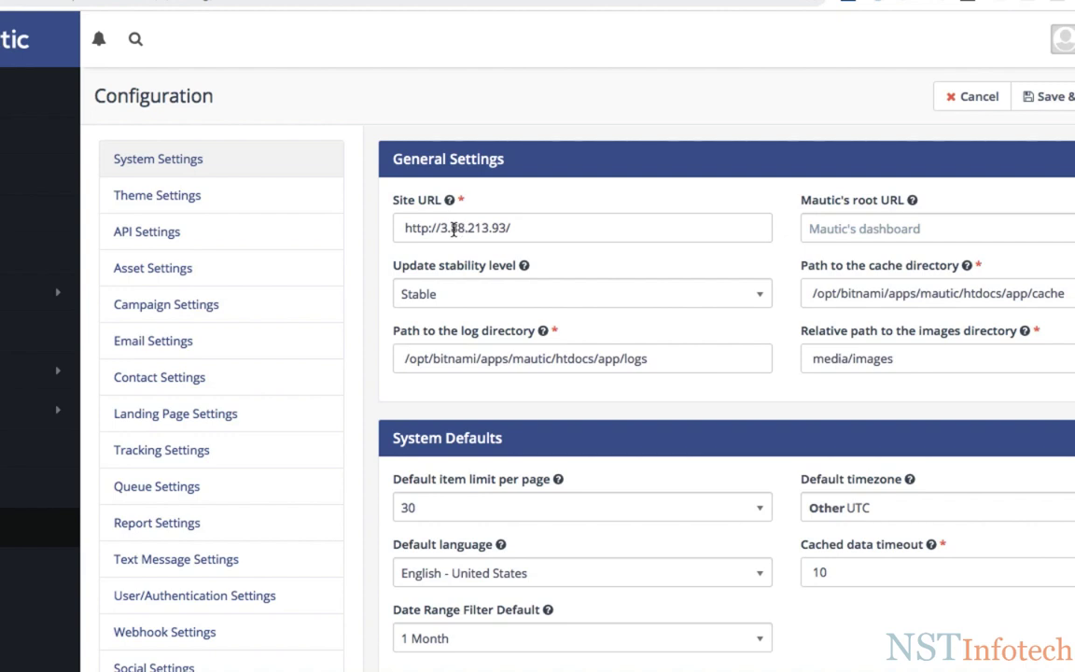
{"action": "double_click", "coordinate": [454, 230]}
{"action": "key", "text": "ctrl+v"}
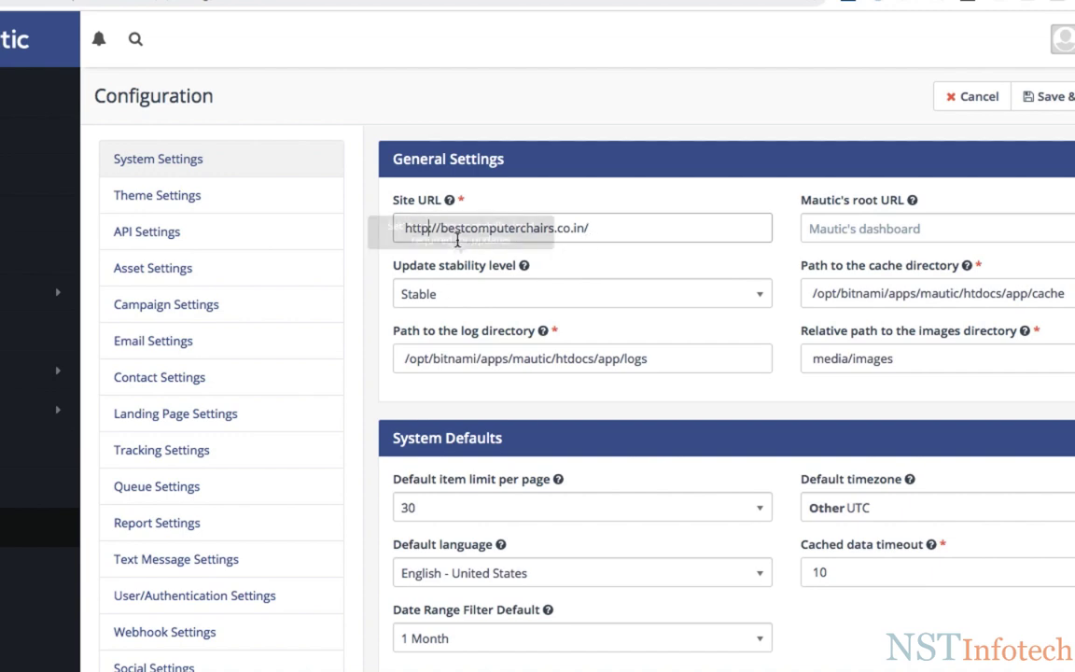
{"action": "left_click", "coordinate": [430, 241]}
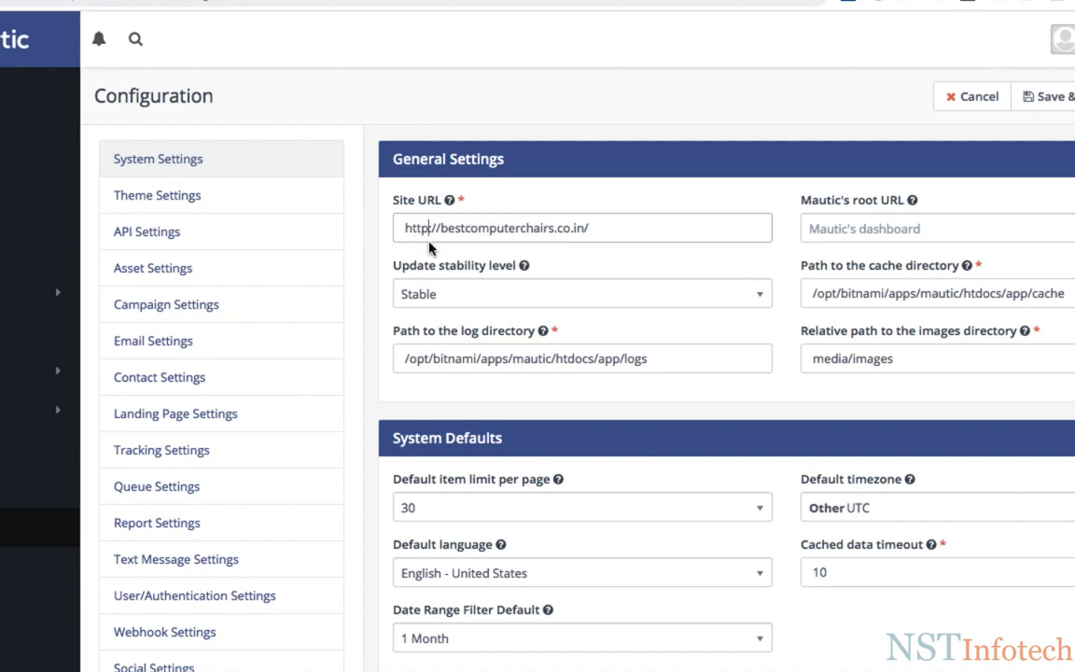
{"action": "type", "text": "s"}
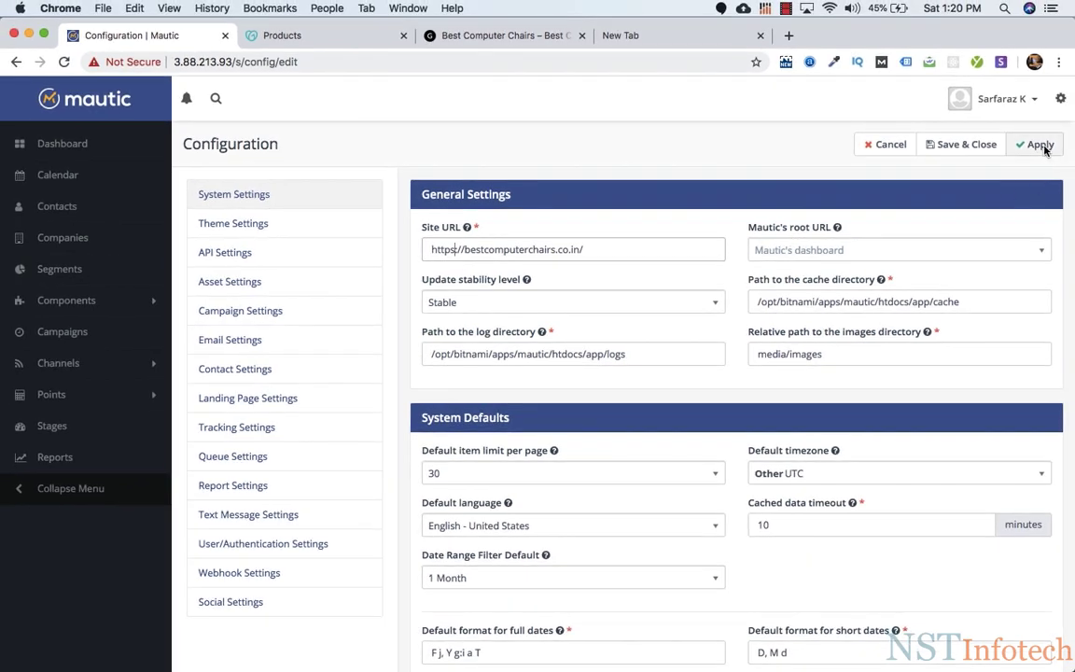
{"action": "left_click", "coordinate": [1043, 148]}
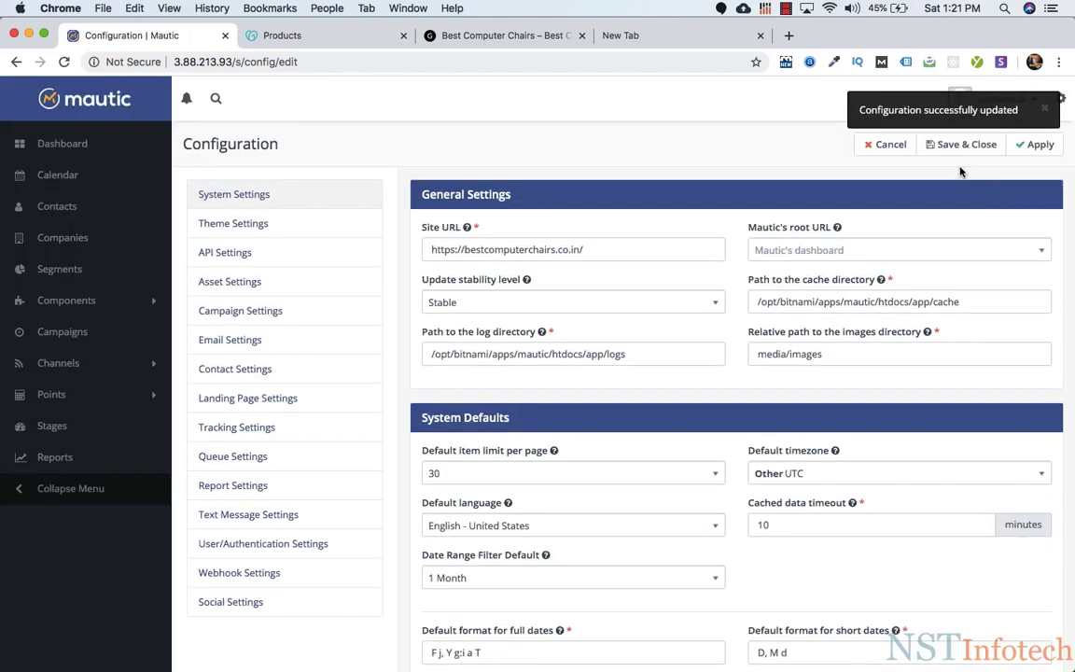
{"action": "left_click", "coordinate": [962, 145]}
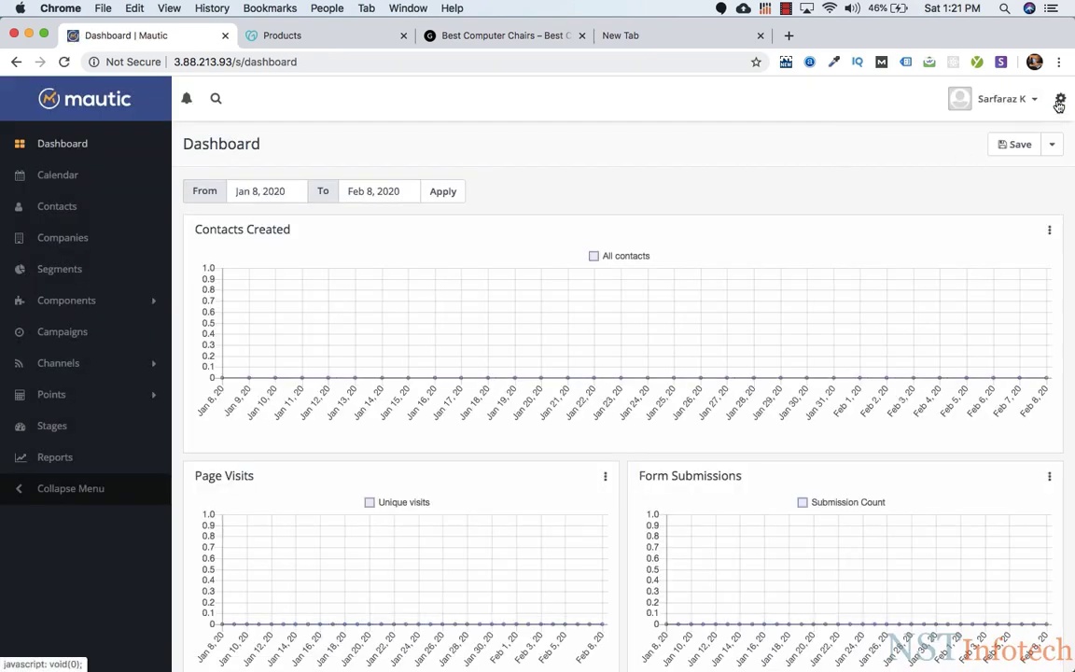
{"action": "left_click", "coordinate": [1061, 99]}
Step: Open Mautic's Configuration page and copy the AWS instance's public IP 3.88.213.93
{"action": "left_click", "coordinate": [951, 213]}
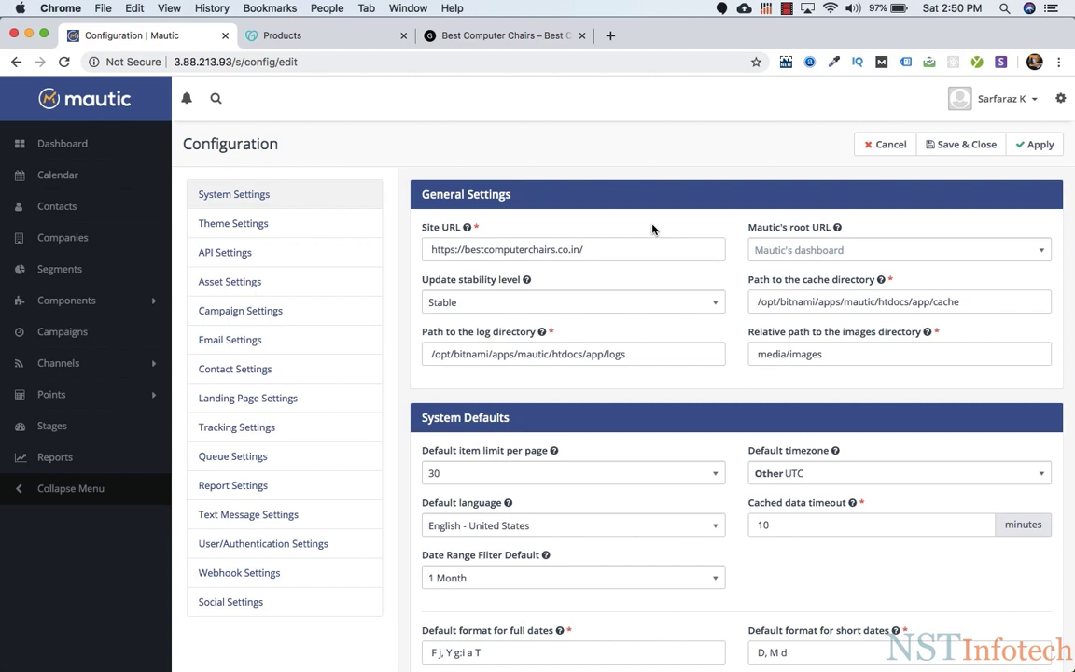
{"action": "left_click", "coordinate": [327, 9]}
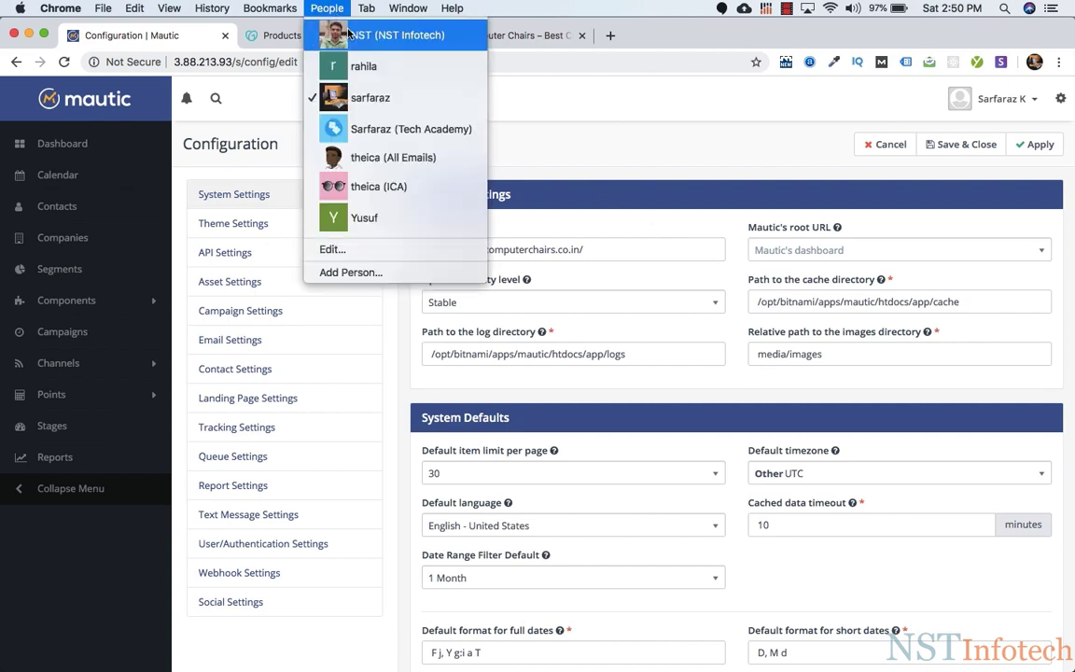
{"action": "left_click", "coordinate": [364, 36]}
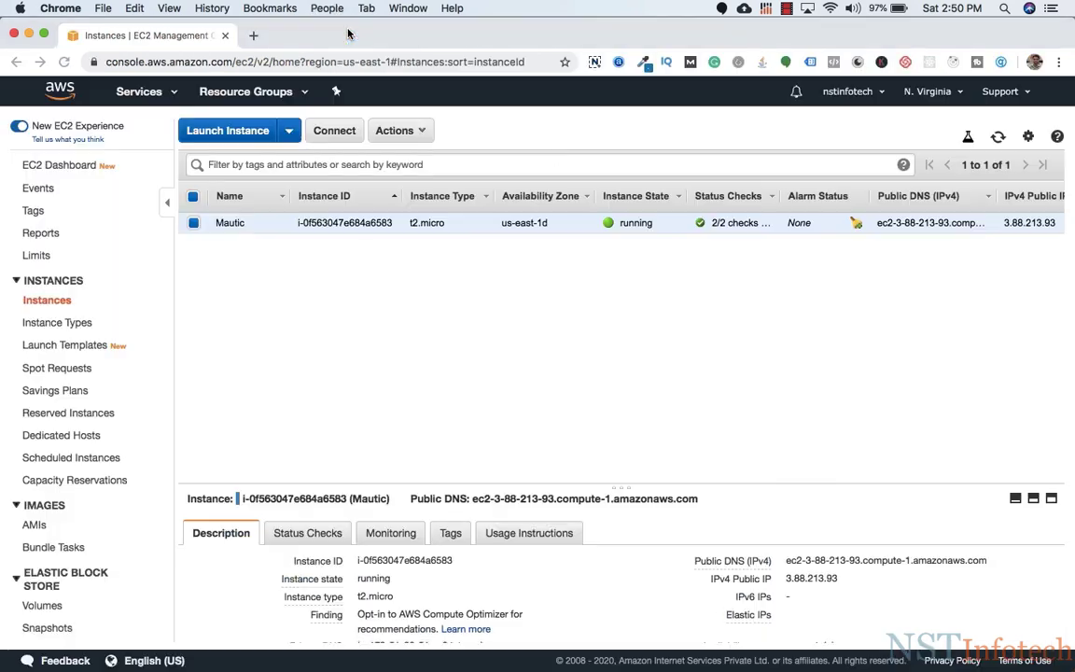
{"action": "double_click", "coordinate": [1027, 224]}
{"action": "key", "text": "super+c"}
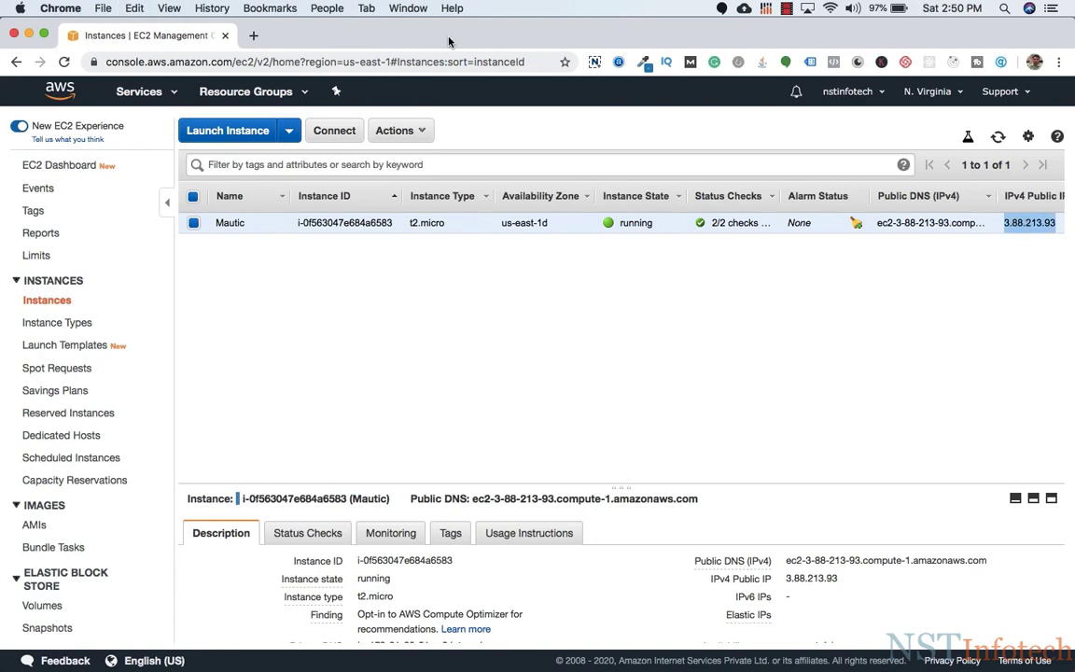
Step: Return to the GoDaddy My Products page via the Mautic profile window
{"action": "left_click", "coordinate": [327, 8]}
{"action": "left_click", "coordinate": [370, 97]}
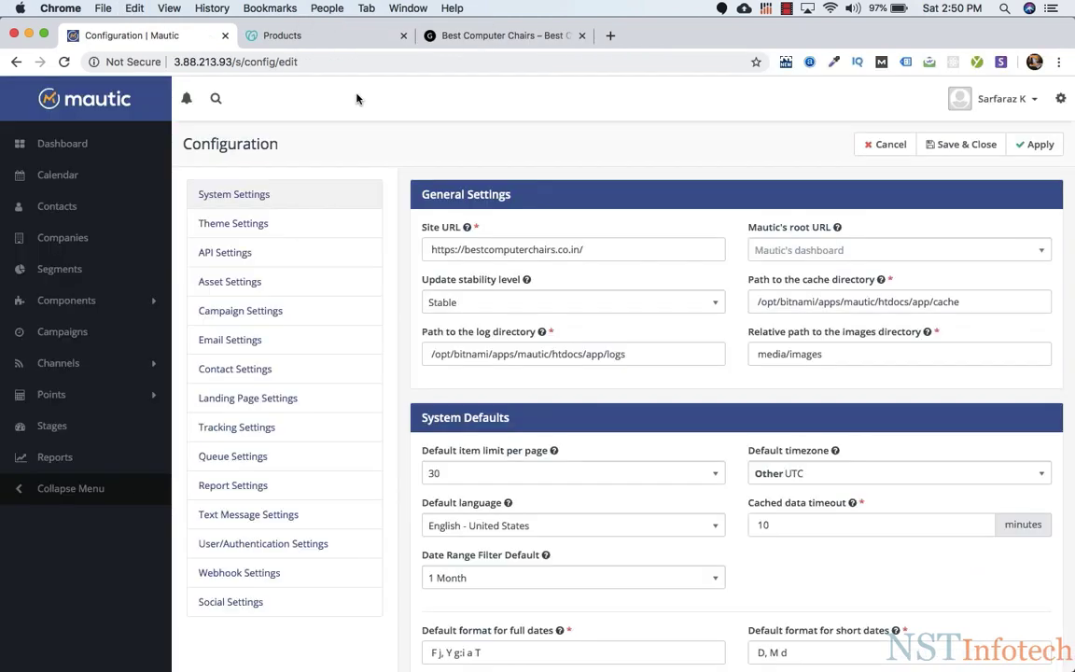
{"action": "left_click", "coordinate": [314, 37]}
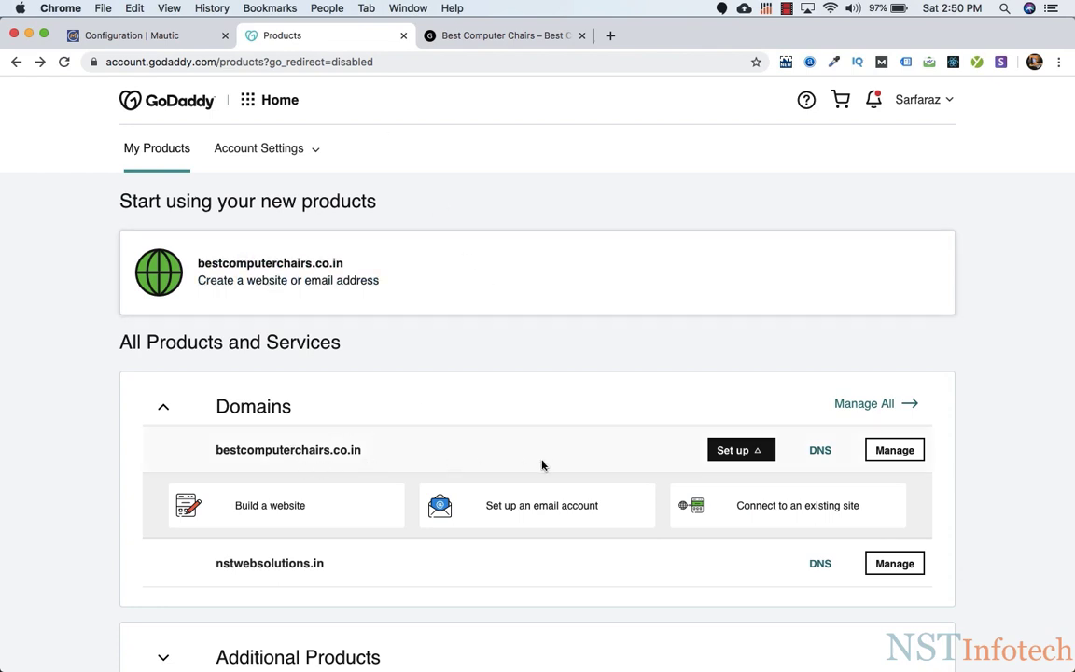
Step: Replace Parked with 3.88.213.93 in the bestcomputerchairs.co.in A record and save it
{"action": "left_click", "coordinate": [822, 454]}
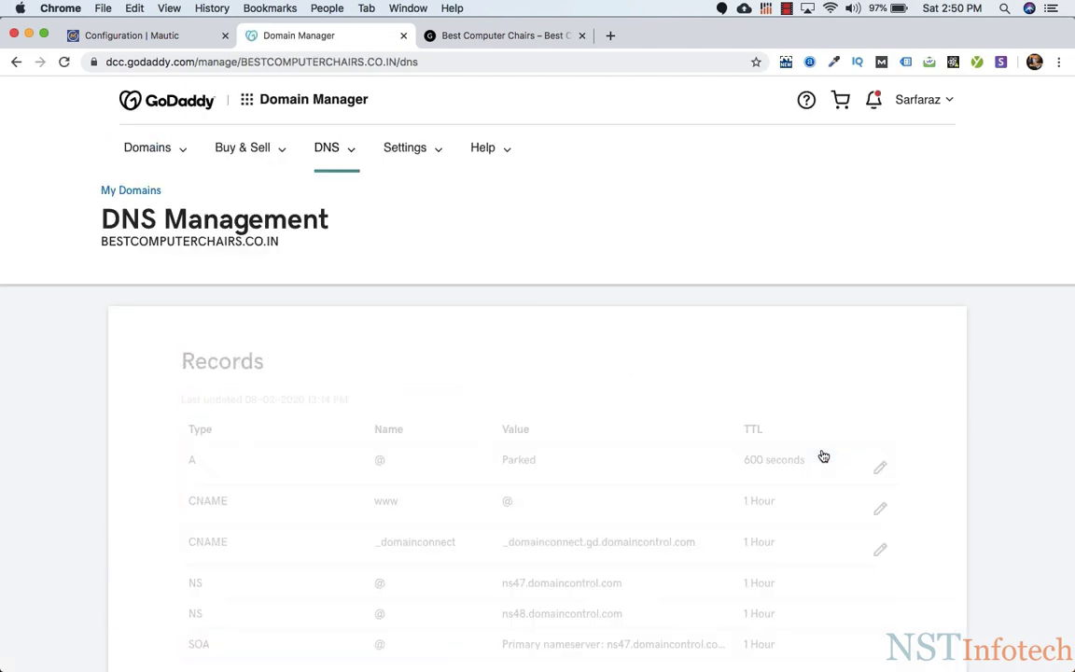
{"action": "scroll", "coordinate": [689, 428], "scroll_direction": "down", "scroll_amount": 1}
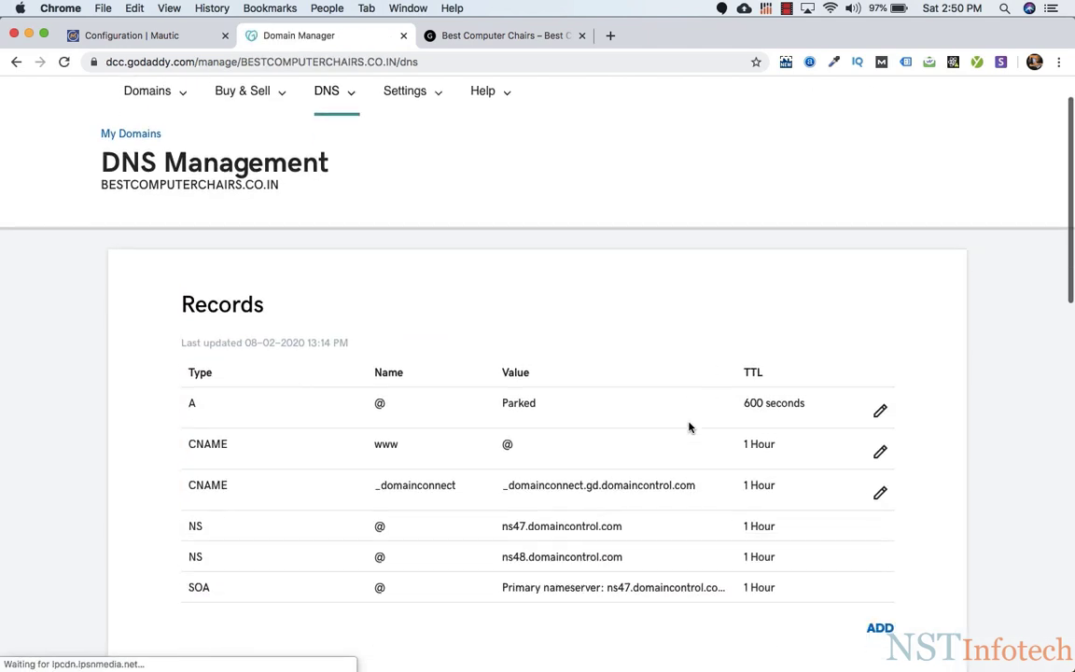
{"action": "left_click", "coordinate": [880, 413]}
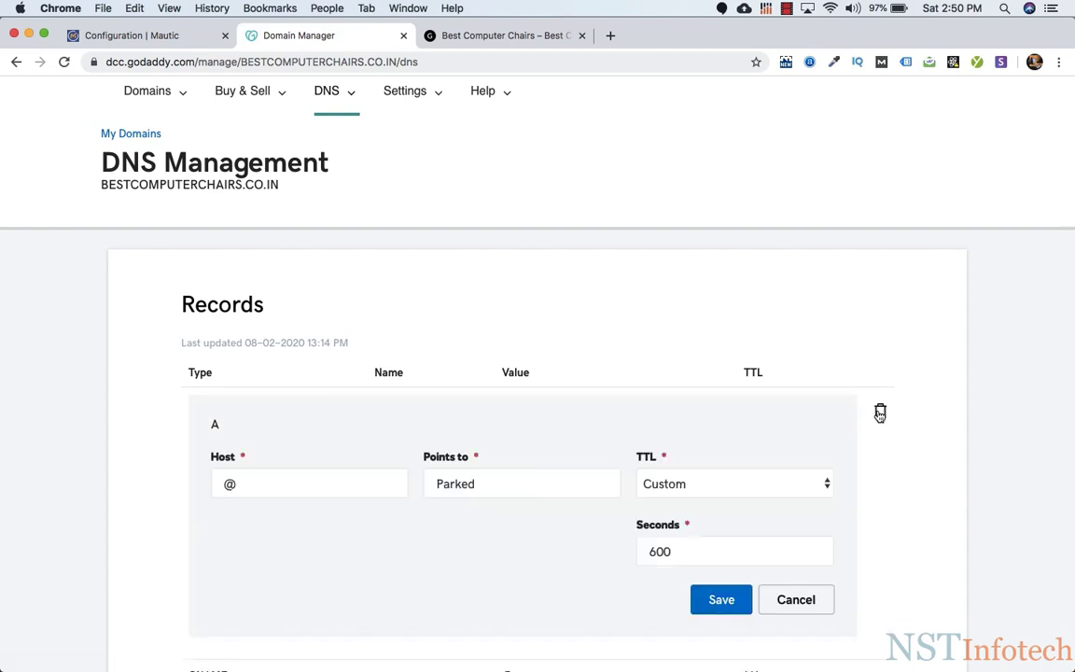
{"action": "double_click", "coordinate": [475, 484]}
{"action": "key", "text": "super+v"}
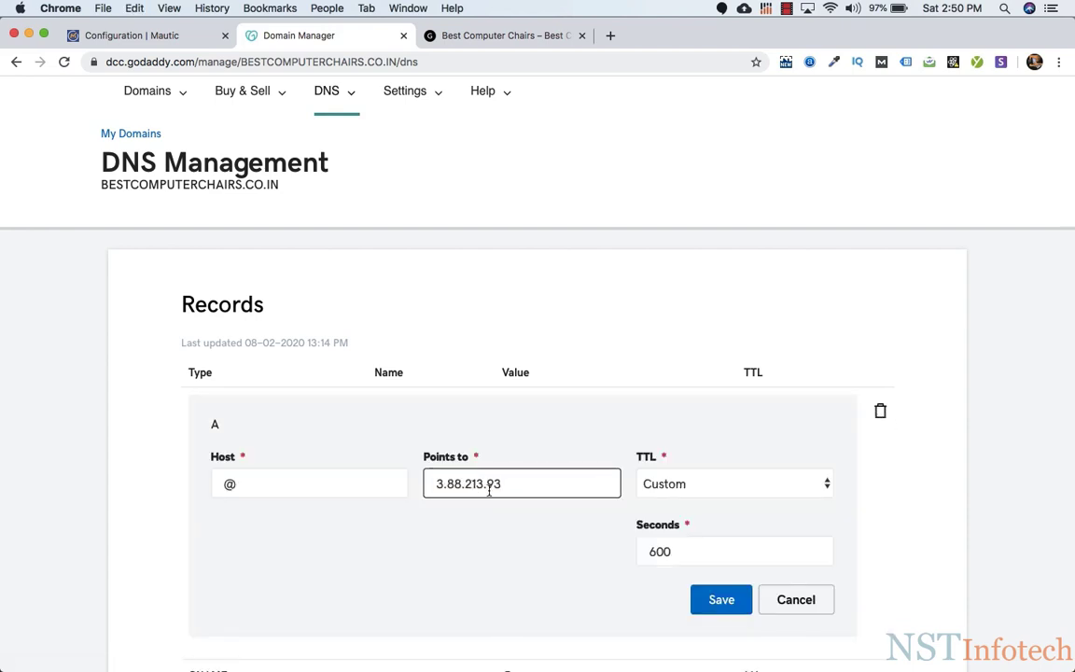
{"action": "scroll", "coordinate": [478, 516], "scroll_direction": "down", "scroll_amount": 2}
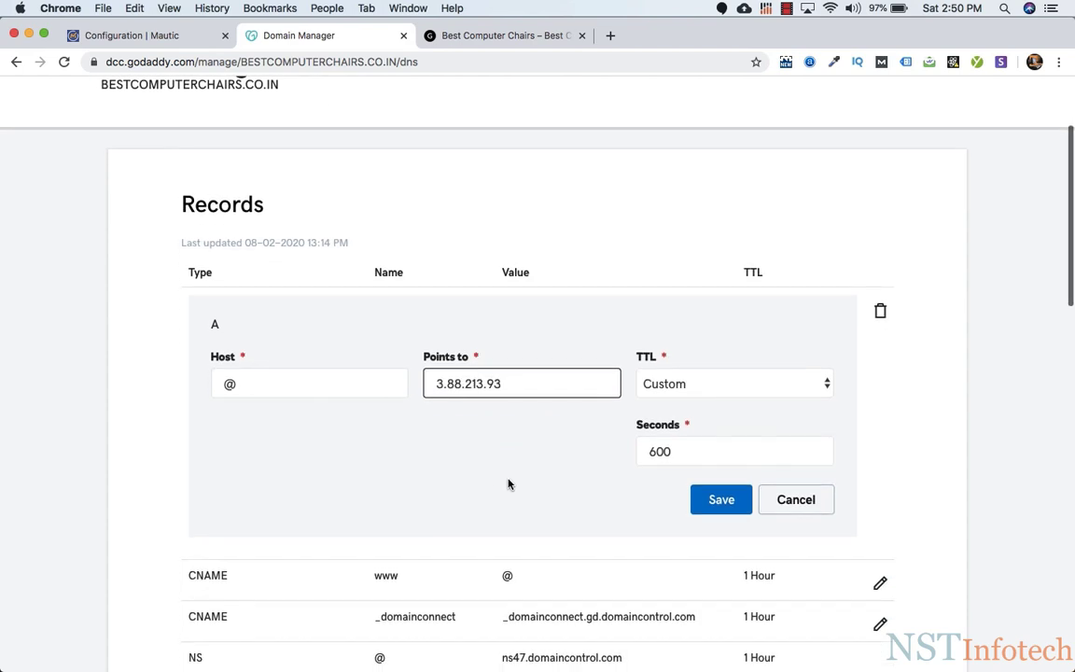
{"action": "left_click", "coordinate": [726, 500]}
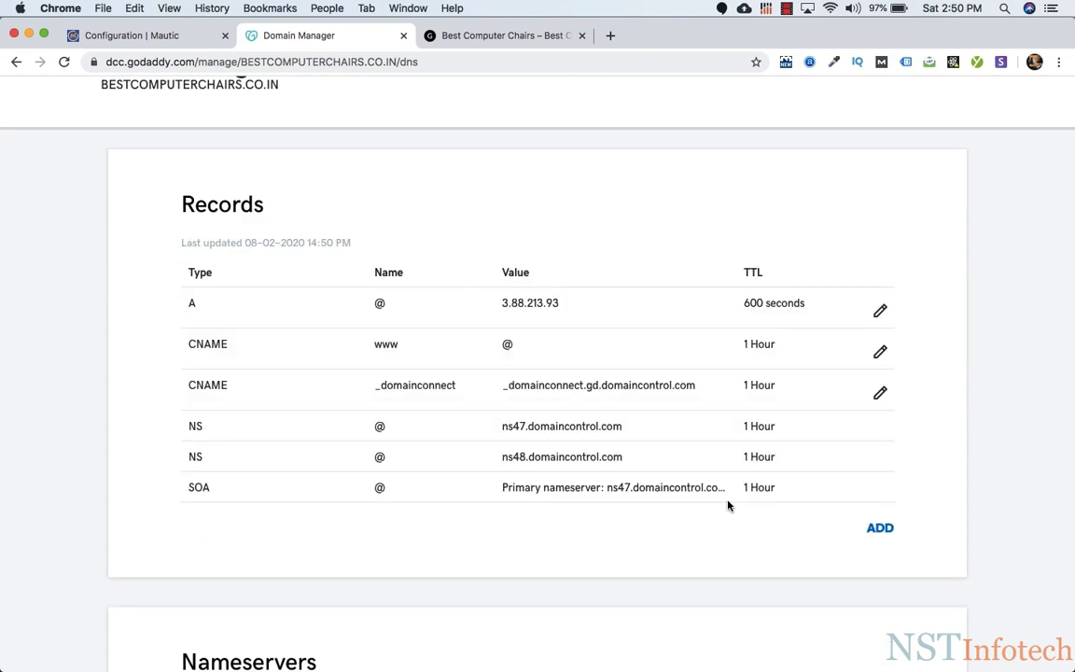
{"action": "scroll", "coordinate": [728, 505], "scroll_direction": "up", "scroll_amount": 3}
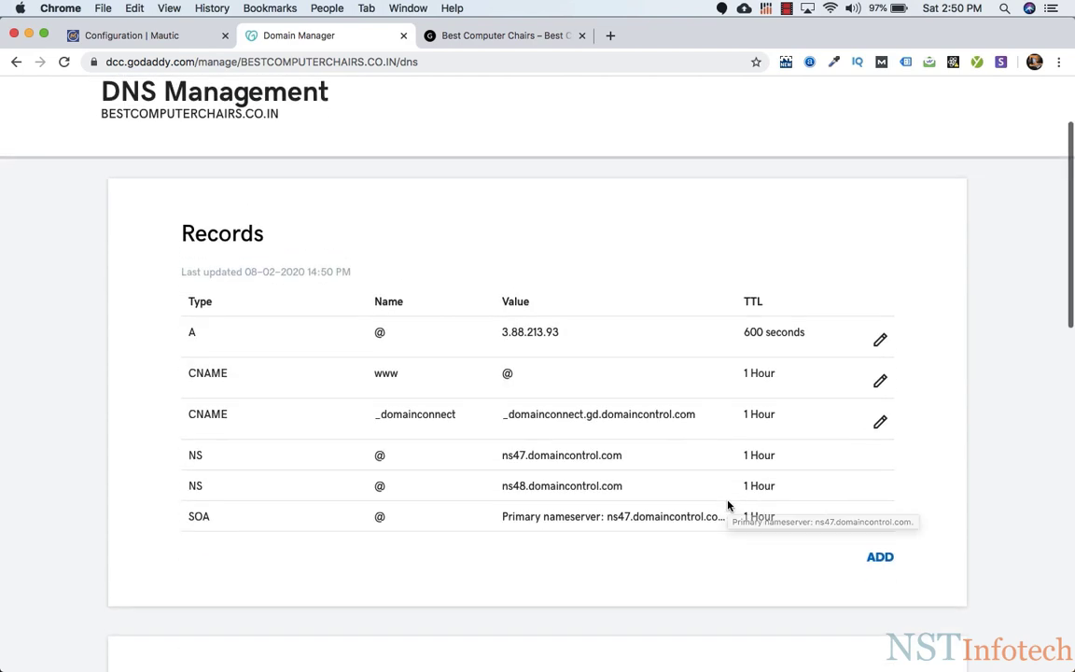
{"action": "scroll", "coordinate": [728, 505], "scroll_direction": "down", "scroll_amount": 2}
{"action": "scroll", "coordinate": [728, 505], "scroll_direction": "up", "scroll_amount": 2}
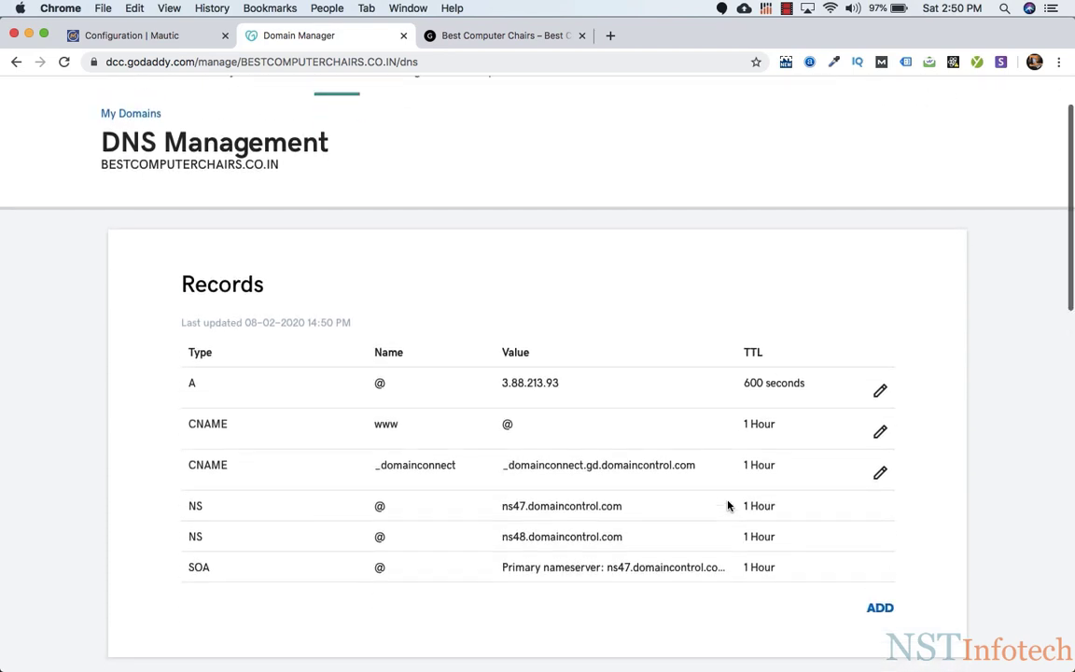
{"action": "scroll", "coordinate": [728, 505], "scroll_direction": "down", "scroll_amount": 2}
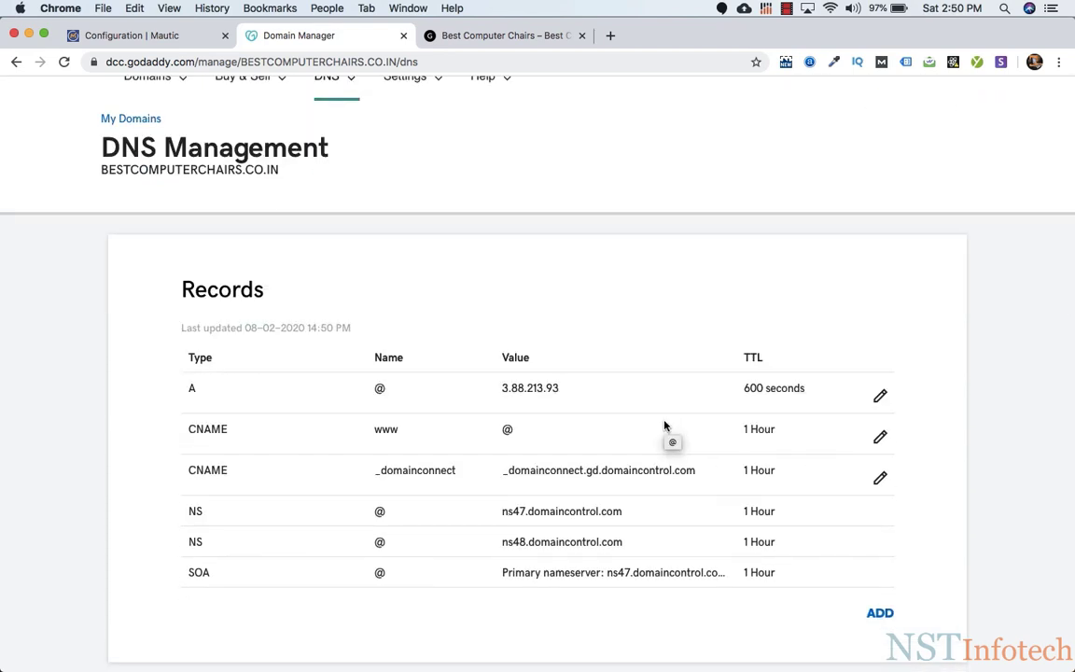
{"action": "scroll", "coordinate": [666, 426], "scroll_direction": "up", "scroll_amount": 2}
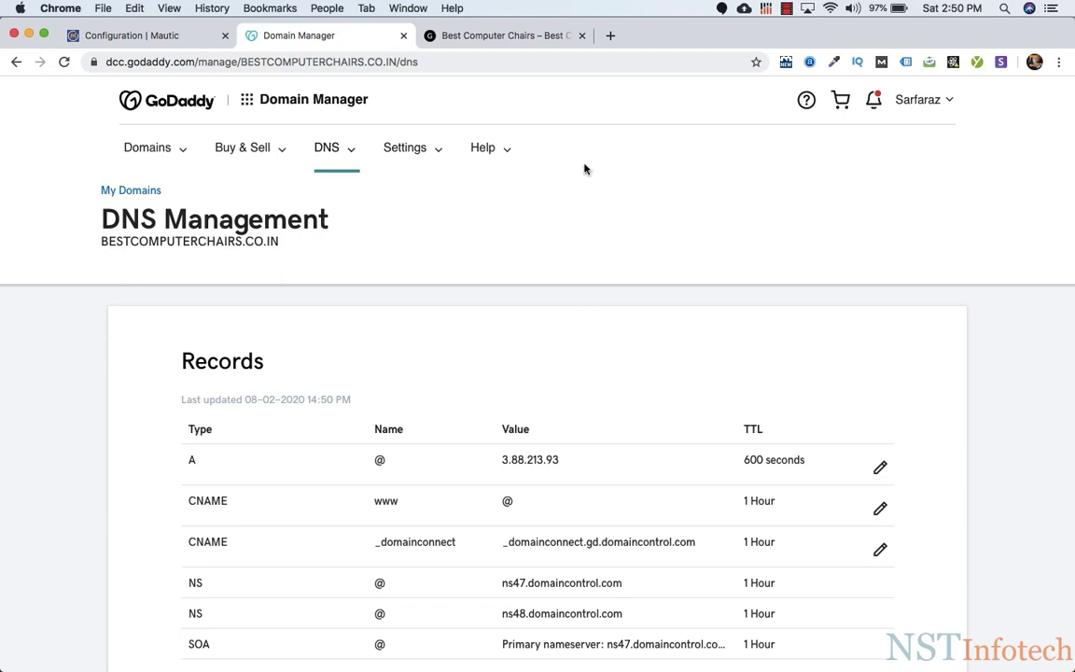
Step: Load bestcomputerchairs.co.in in a new browser tab
{"action": "left_click", "coordinate": [610, 42]}
{"action": "type", "text": "b"}
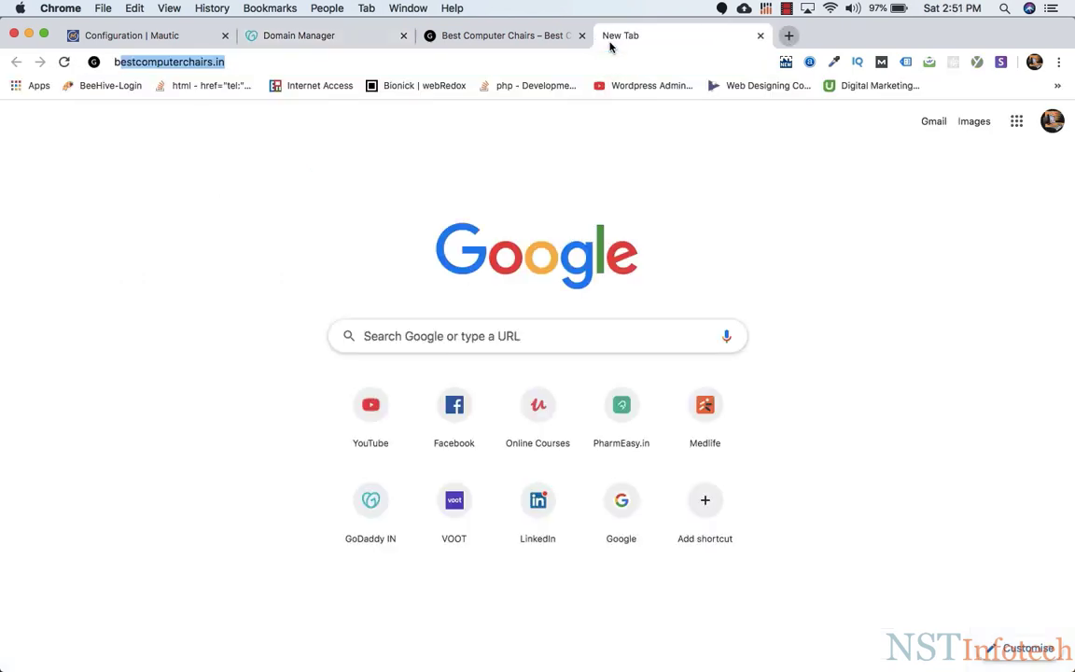
{"action": "type", "text": "e"}
{"action": "key", "text": "Right"}
{"action": "key", "text": "BackSpace"}
{"action": "key", "text": "BackSpace"}
{"action": "type", "text": "co"}
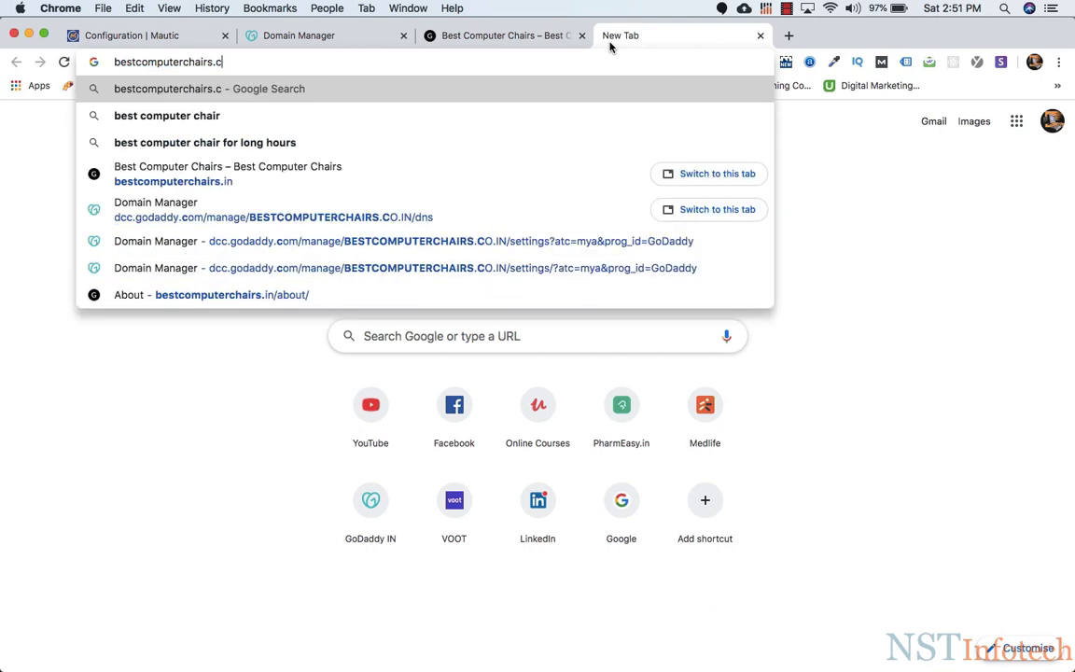
{"action": "type", "text": ".in"}
{"action": "key", "text": "Return"}
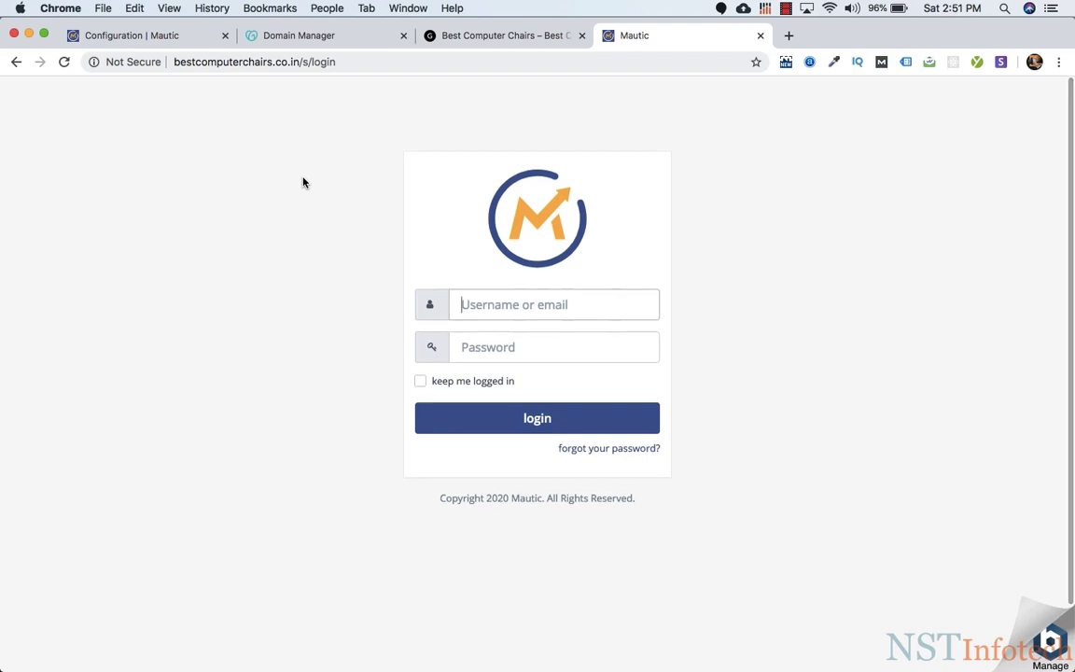
Step: Check the GoDaddy DNS records, then return to the Mautic login page
{"action": "left_click", "coordinate": [336, 36]}
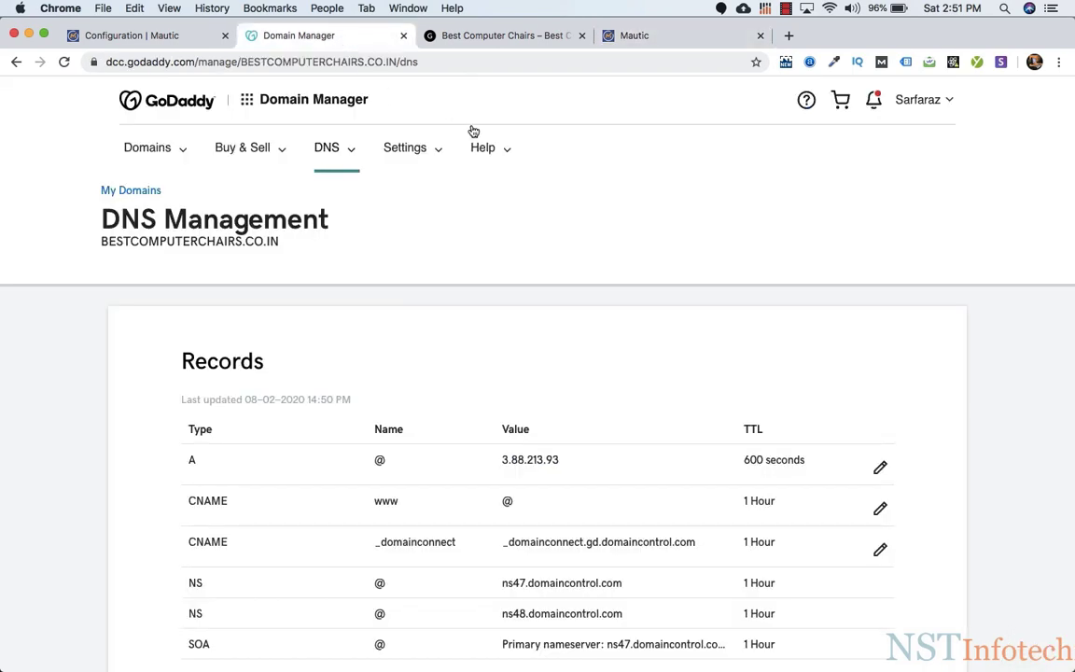
{"action": "scroll", "coordinate": [551, 154], "scroll_direction": "down", "scroll_amount": 1}
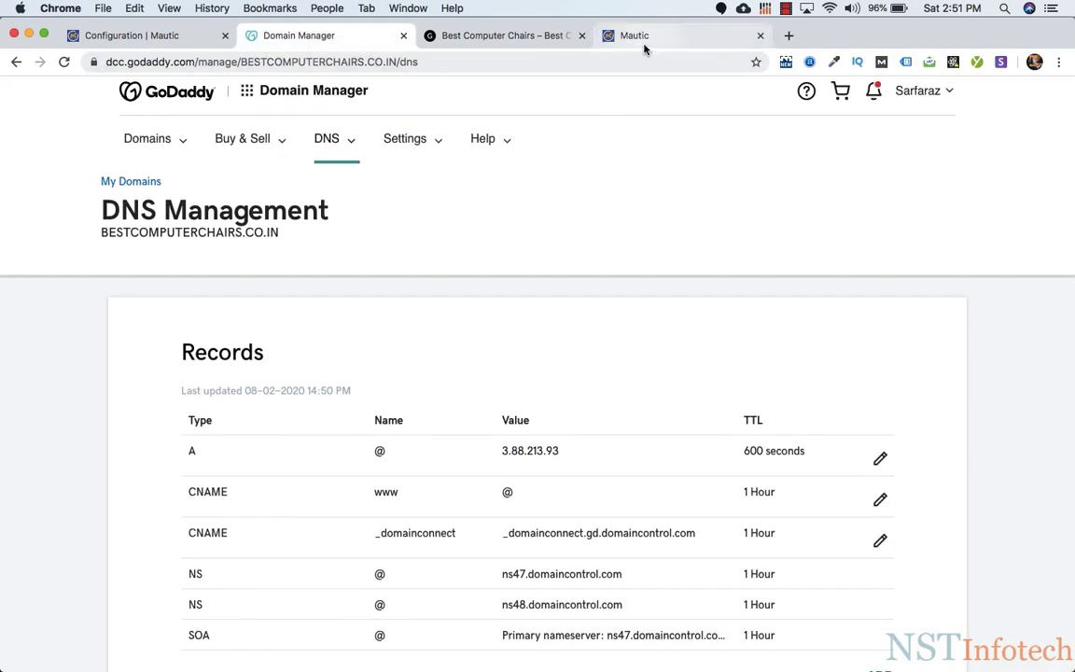
{"action": "left_click", "coordinate": [644, 38]}
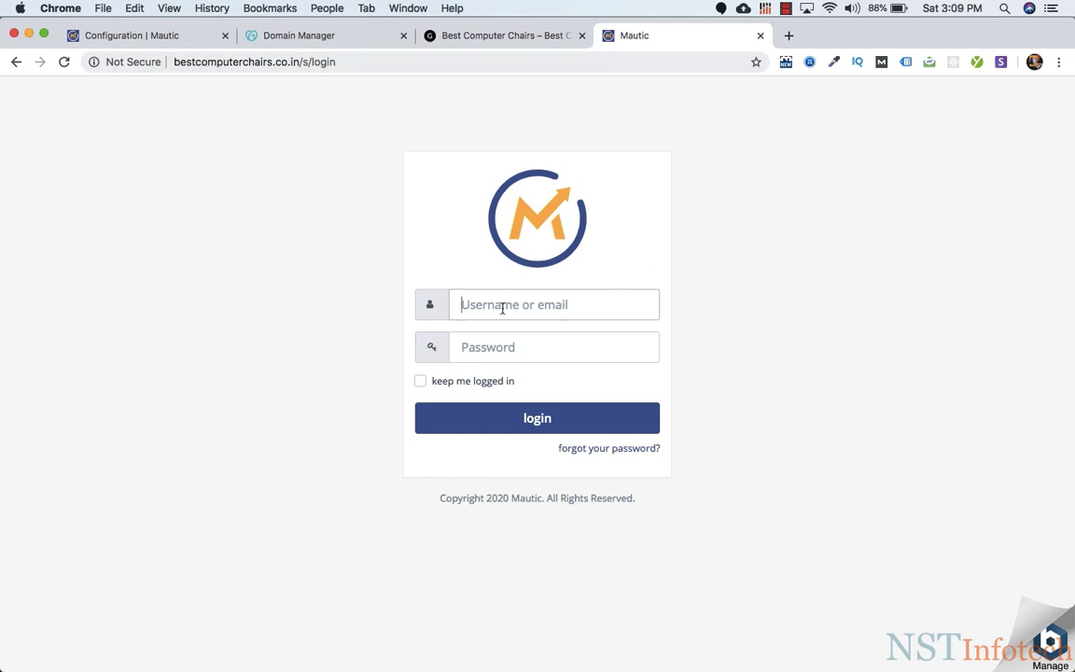
Step: Attempt the Mautic login with username and password, then go back to Configuration
{"action": "type", "text": "user"}
{"action": "key", "text": "Tab"}
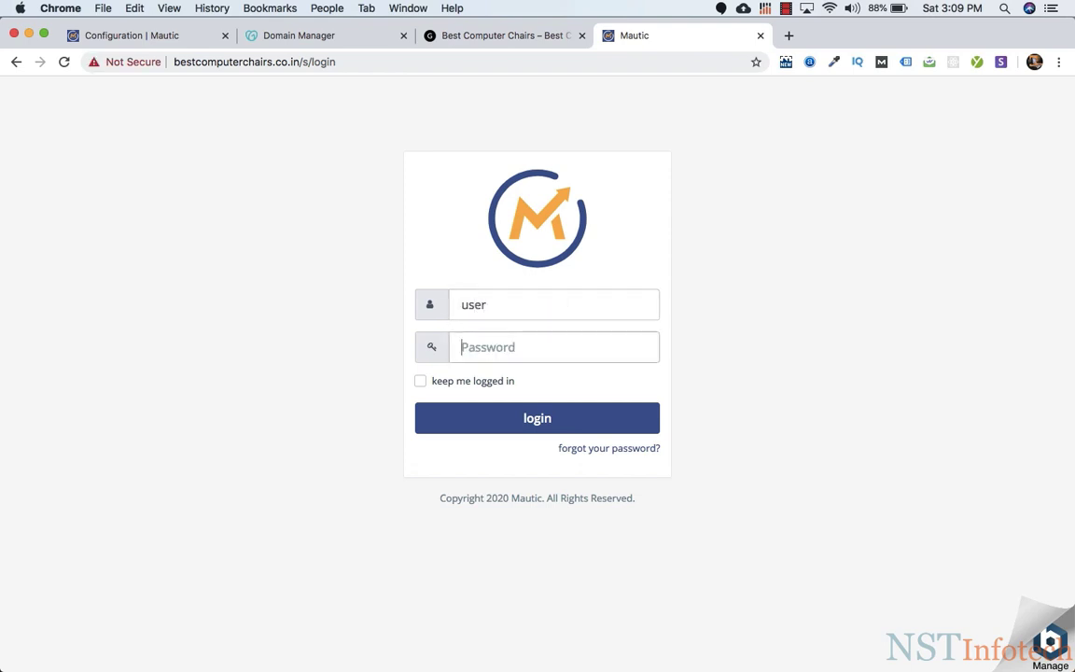
{"action": "type", "text": "•••"}
{"action": "left_click", "coordinate": [504, 429]}
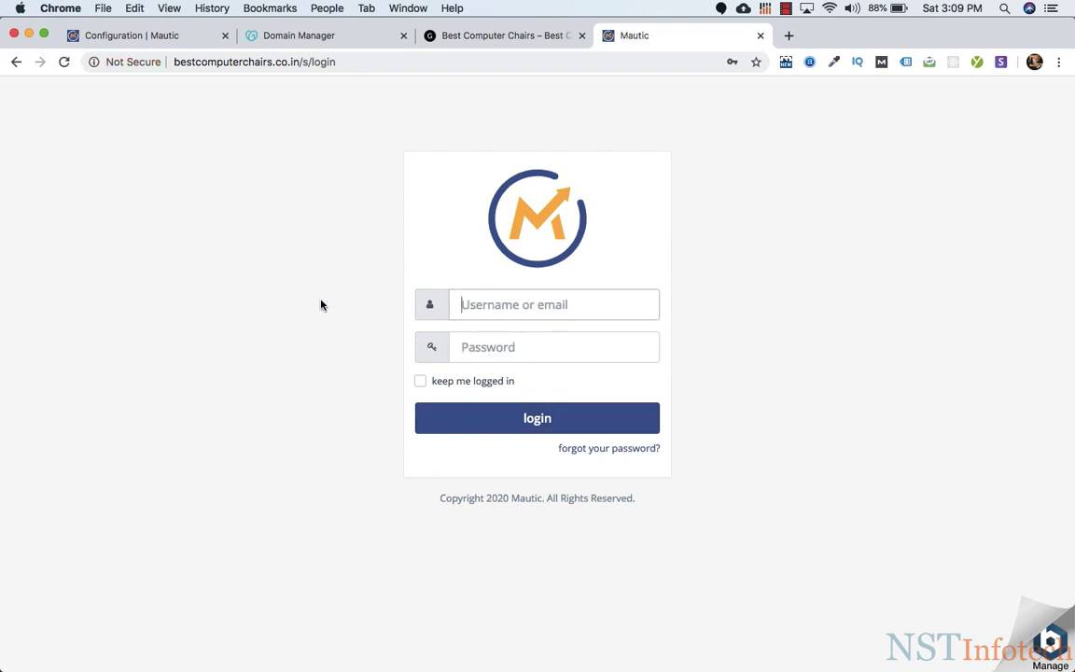
{"action": "left_click", "coordinate": [113, 33]}
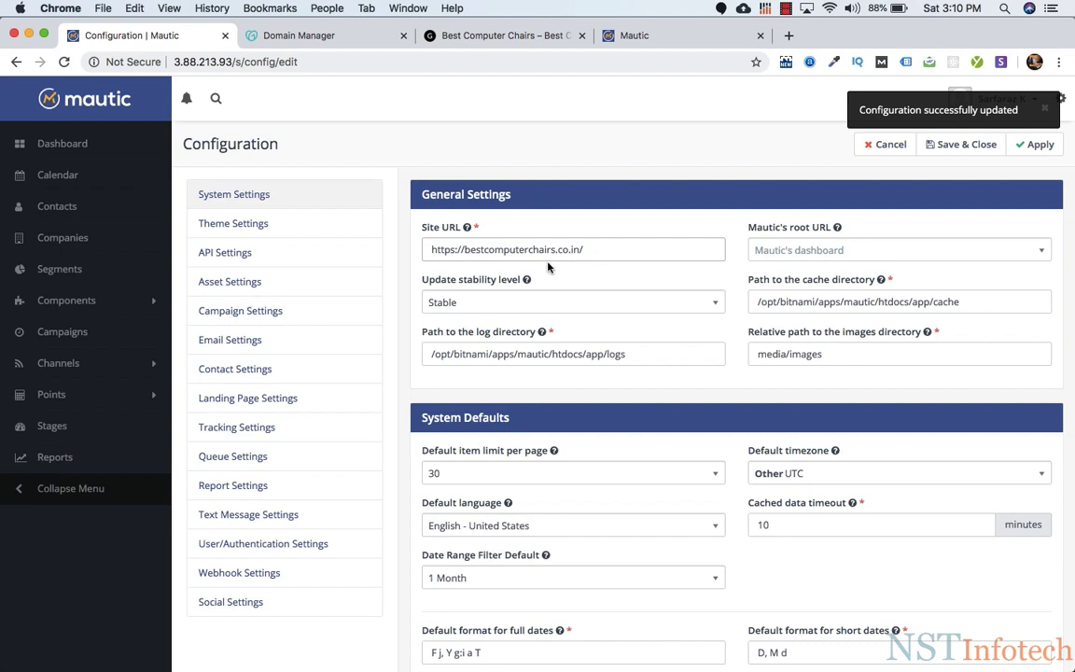
Step: Switch the Site URL to http, save, and sign in on the new domain
{"action": "key", "text": "BackSpace"}
{"action": "left_click", "coordinate": [1019, 149]}
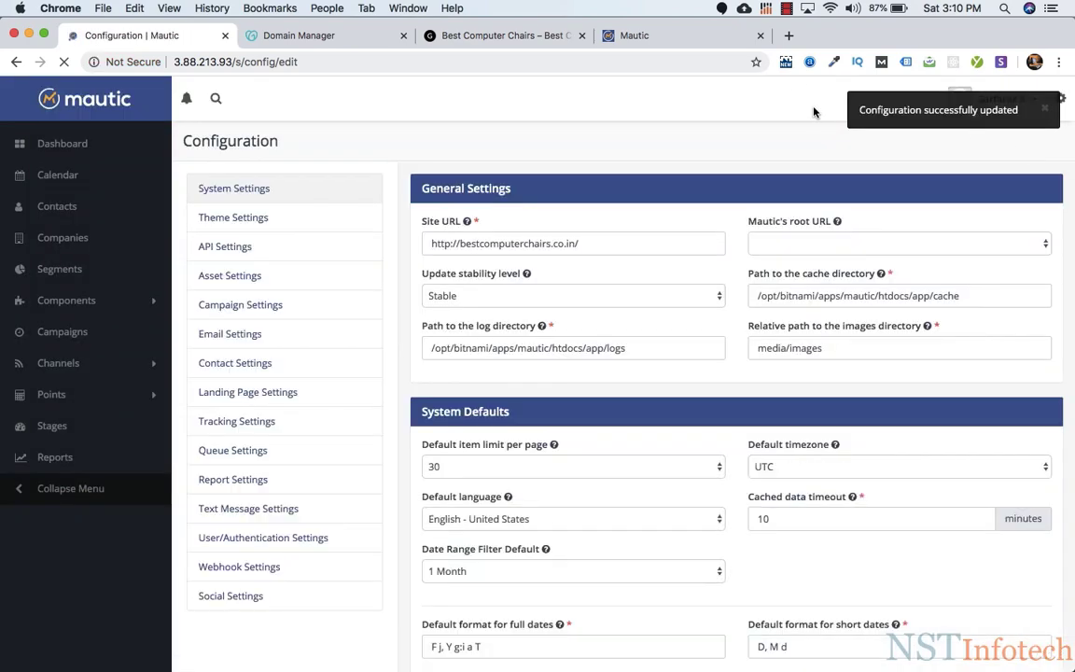
{"action": "left_click", "coordinate": [653, 38]}
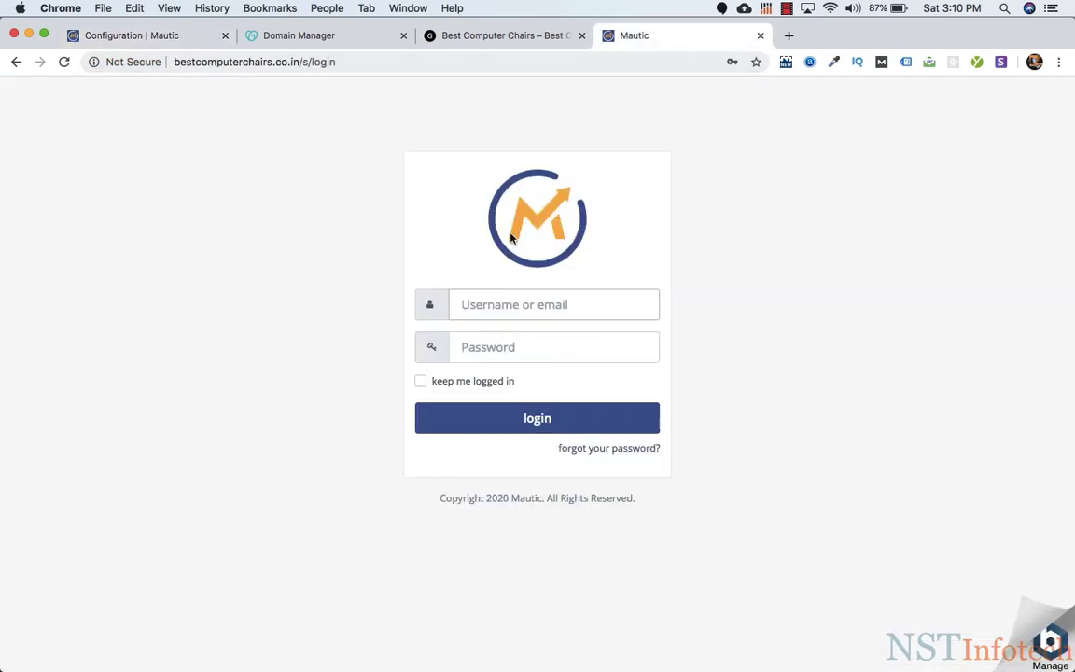
{"action": "type", "text": "user"}
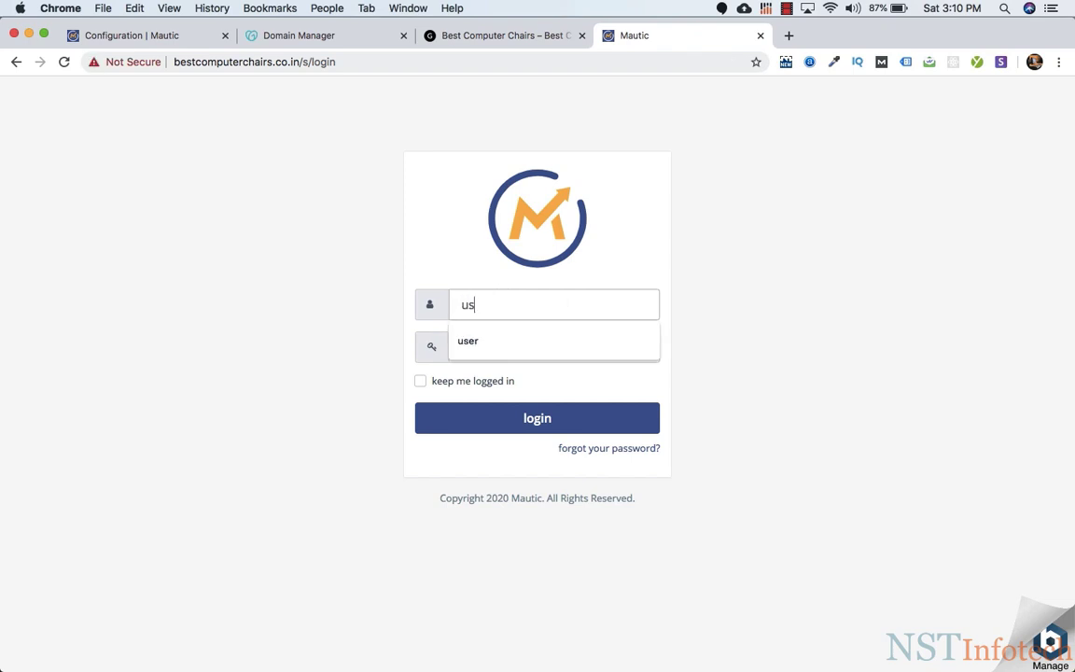
{"action": "key", "text": "Tab"}
{"action": "type", "text": "•"}
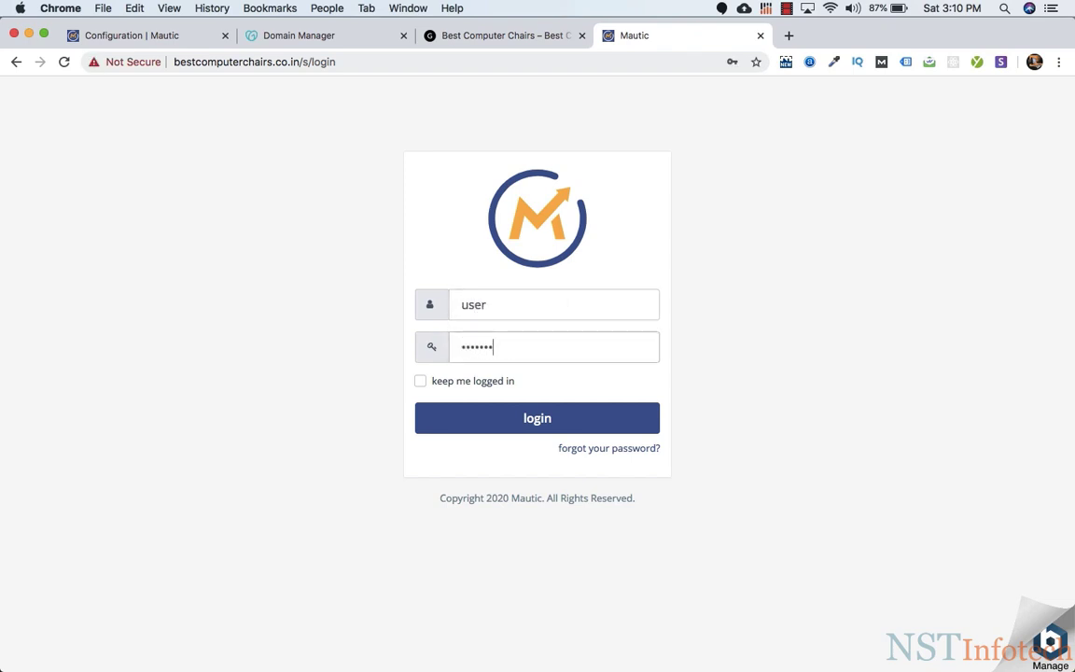
{"action": "type", "text": "••••••••••"}
{"action": "left_click", "coordinate": [504, 433]}
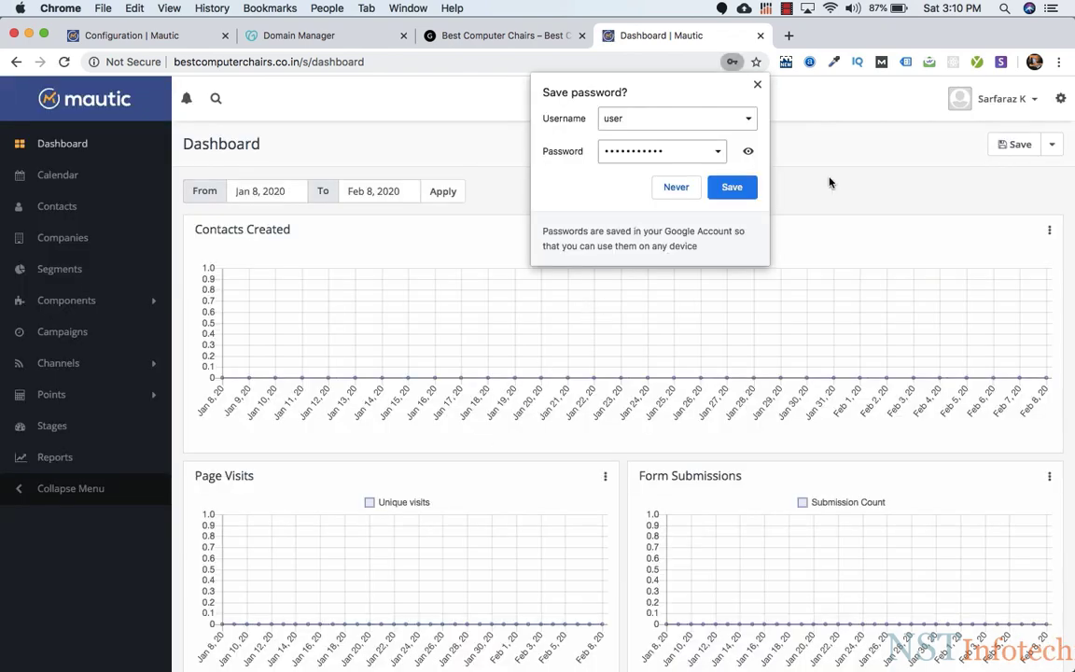
Step: Dismiss the save-password prompt and log out from the user menu
{"action": "left_click", "coordinate": [756, 82]}
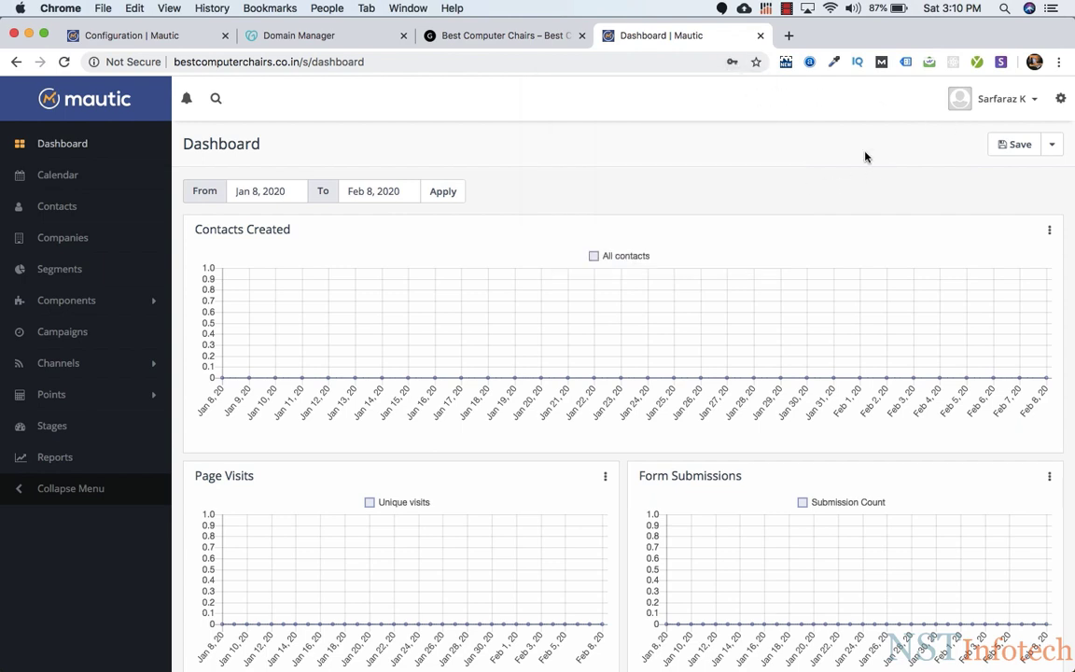
{"action": "left_click", "coordinate": [1008, 98]}
{"action": "left_click", "coordinate": [968, 162]}
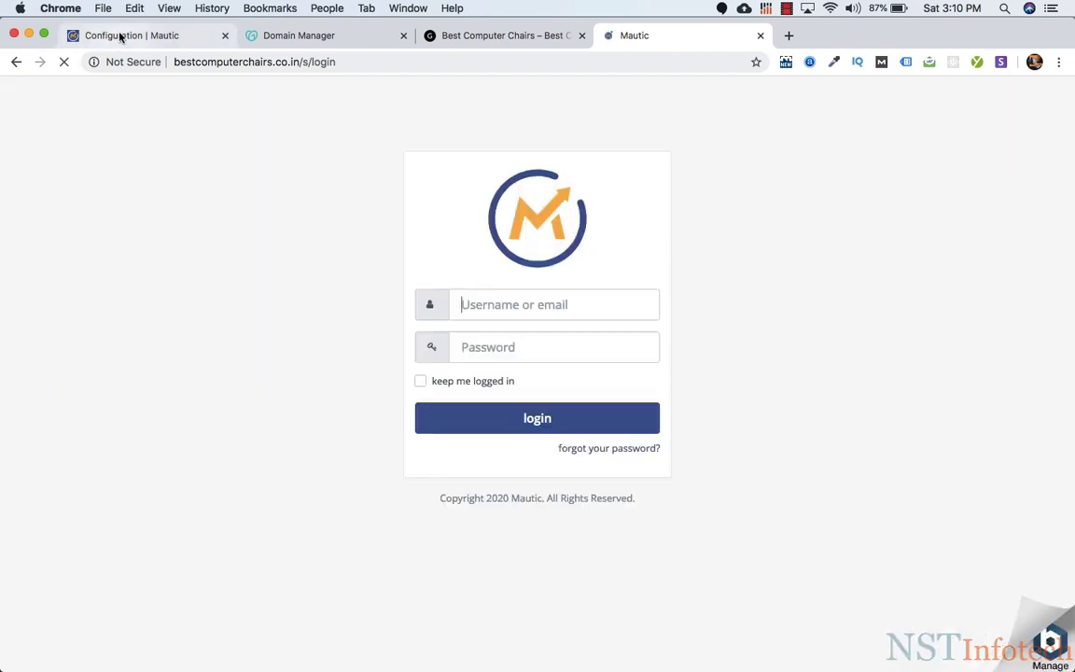
{"action": "left_click", "coordinate": [119, 35]}
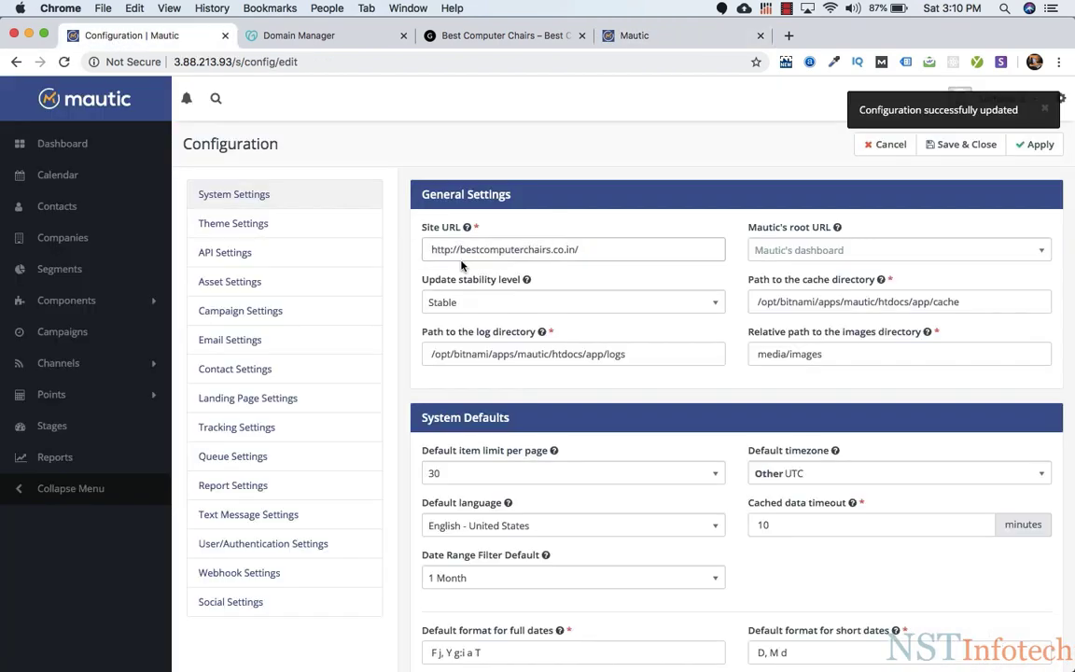
{"action": "type", "text": "s"}
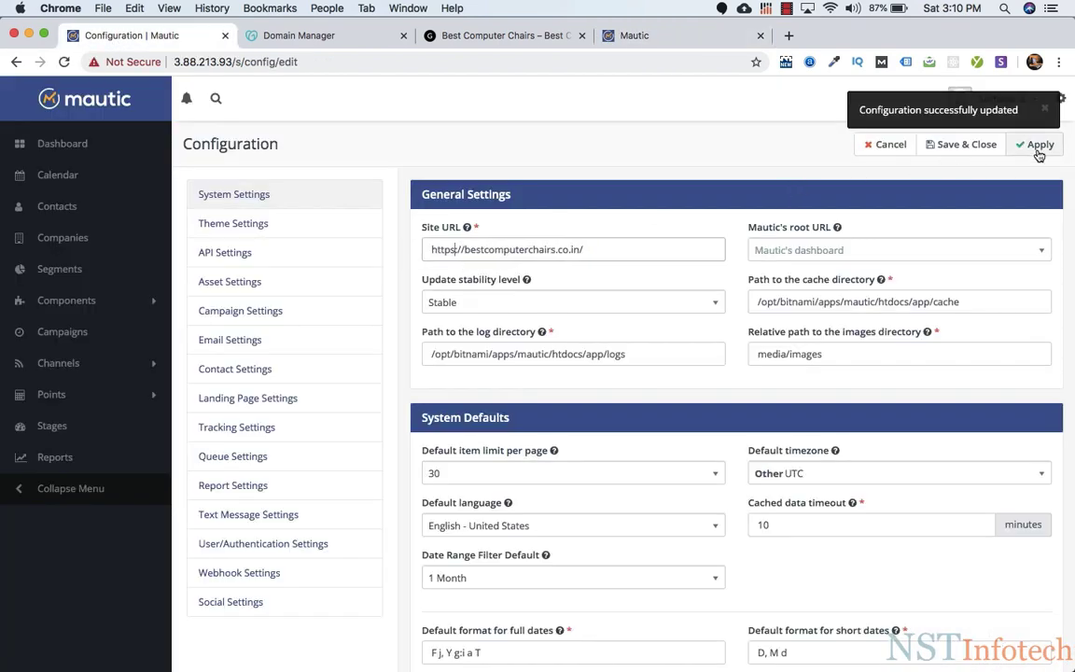
{"action": "left_click", "coordinate": [1037, 146]}
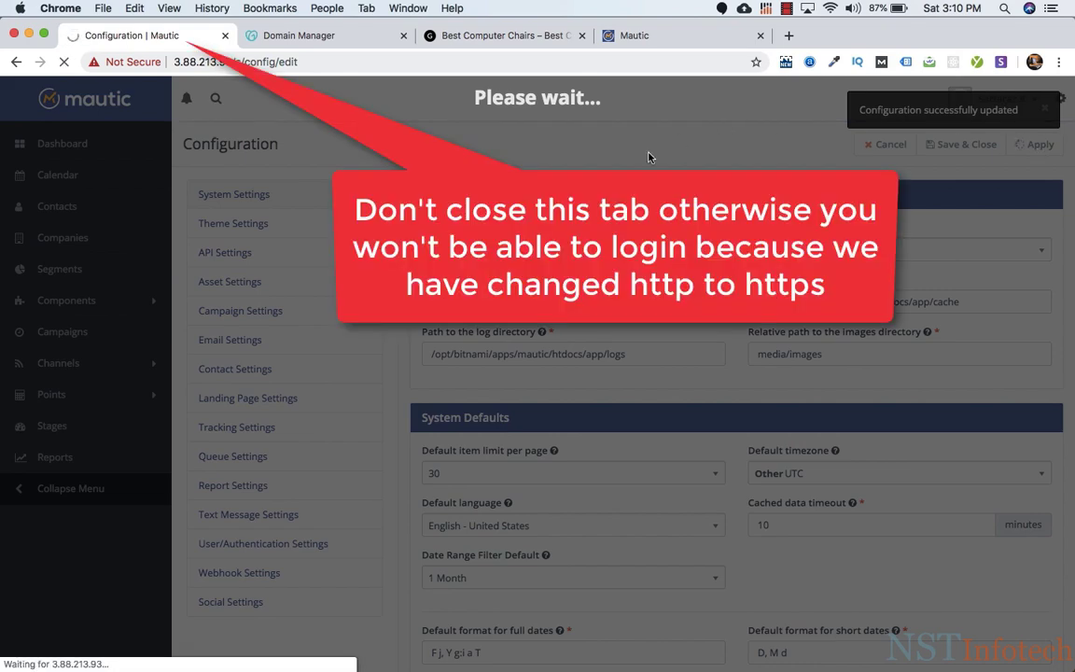
{"action": "left_click", "coordinate": [584, 35]}
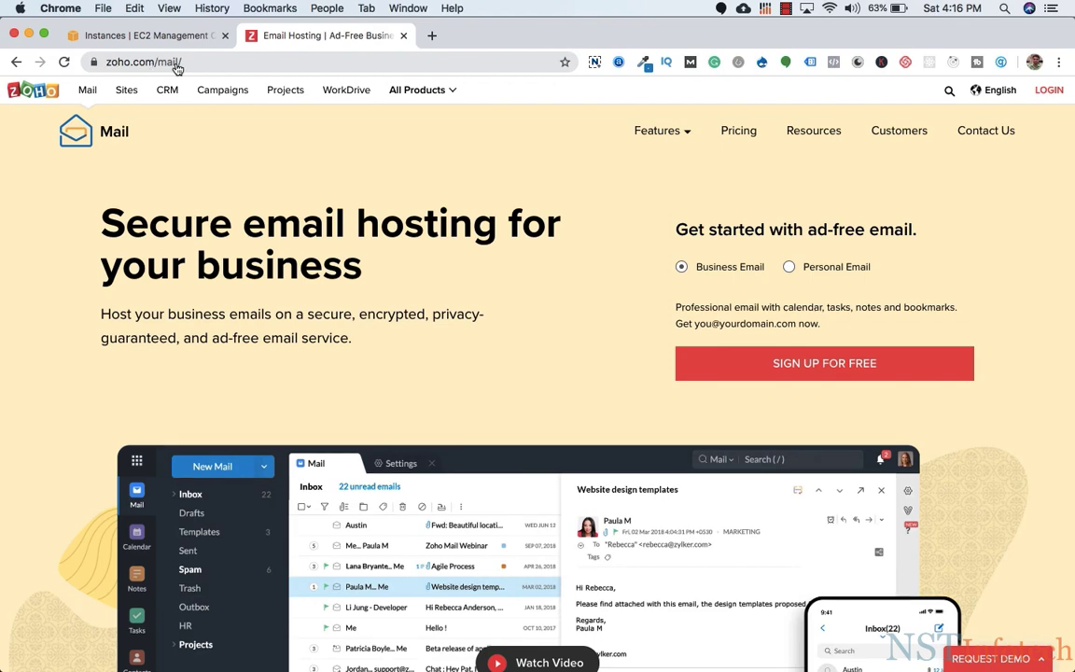
Step: Go to Zoho Mail Pricing and sign up for the Forever Free Plan
{"action": "left_click", "coordinate": [737, 136]}
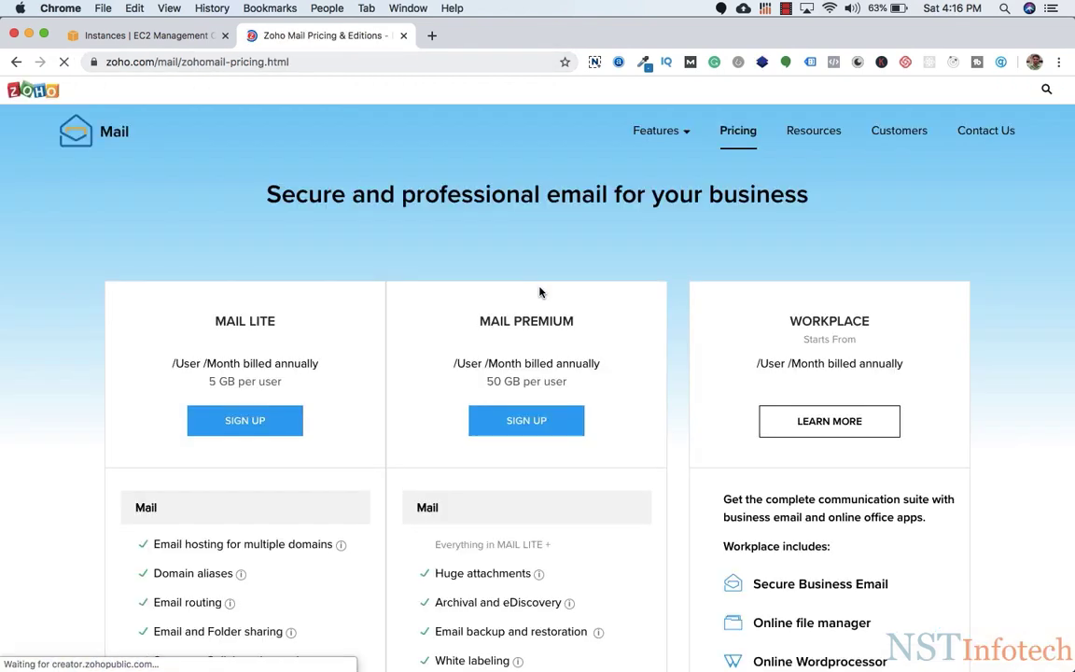
{"action": "scroll", "coordinate": [388, 338], "scroll_direction": "down", "scroll_amount": 2}
{"action": "scroll", "coordinate": [387, 338], "scroll_direction": "down", "scroll_amount": 15}
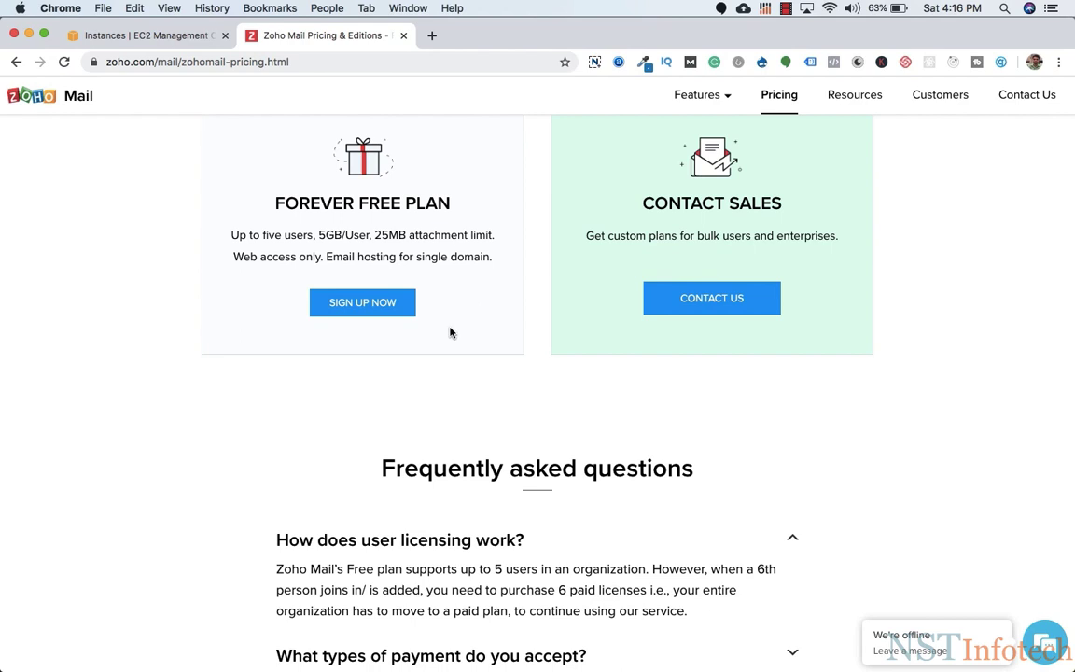
{"action": "left_click", "coordinate": [345, 308]}
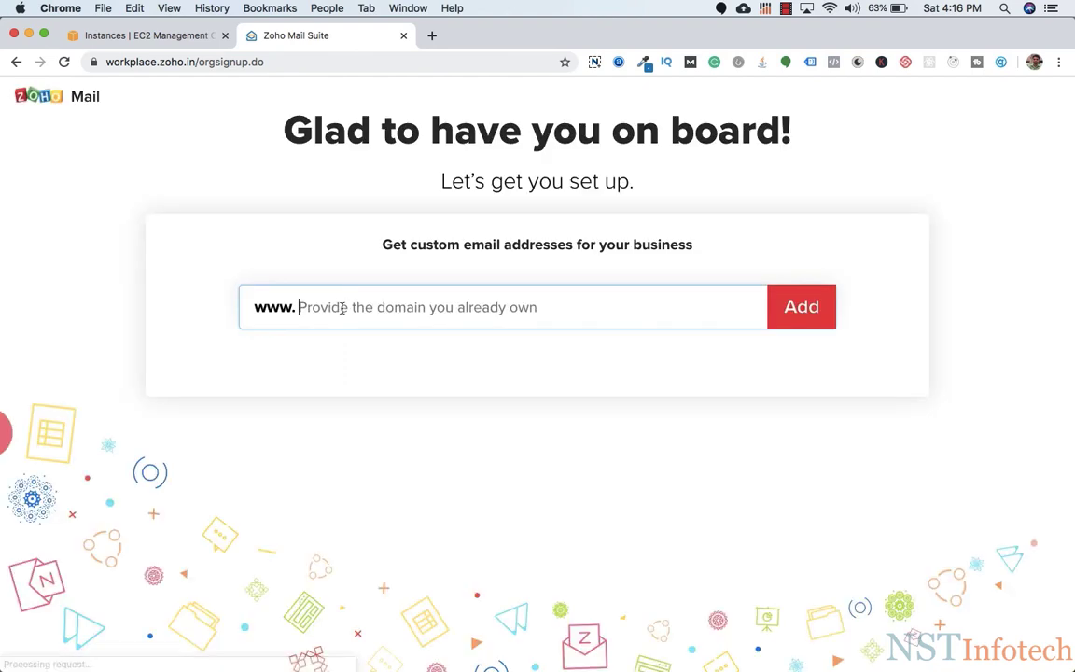
Step: Add domain bestcomputerchairs.co.in, enter the user's name and 'admin' as administrator account
{"action": "type", "text": "bestc"}
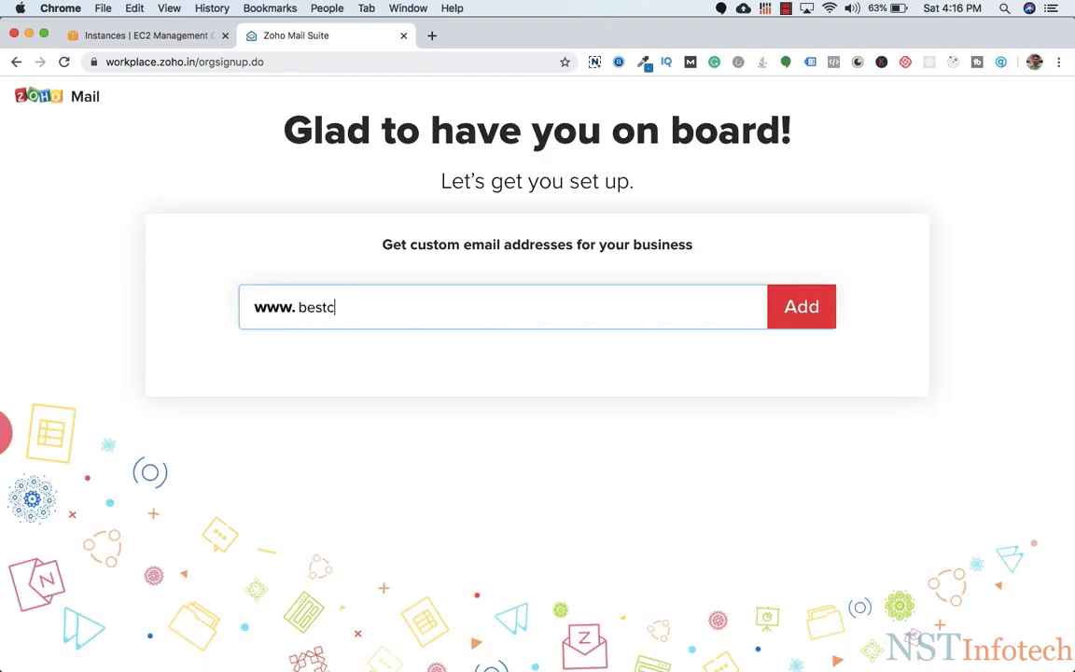
{"action": "type", "text": "omputerchair"}
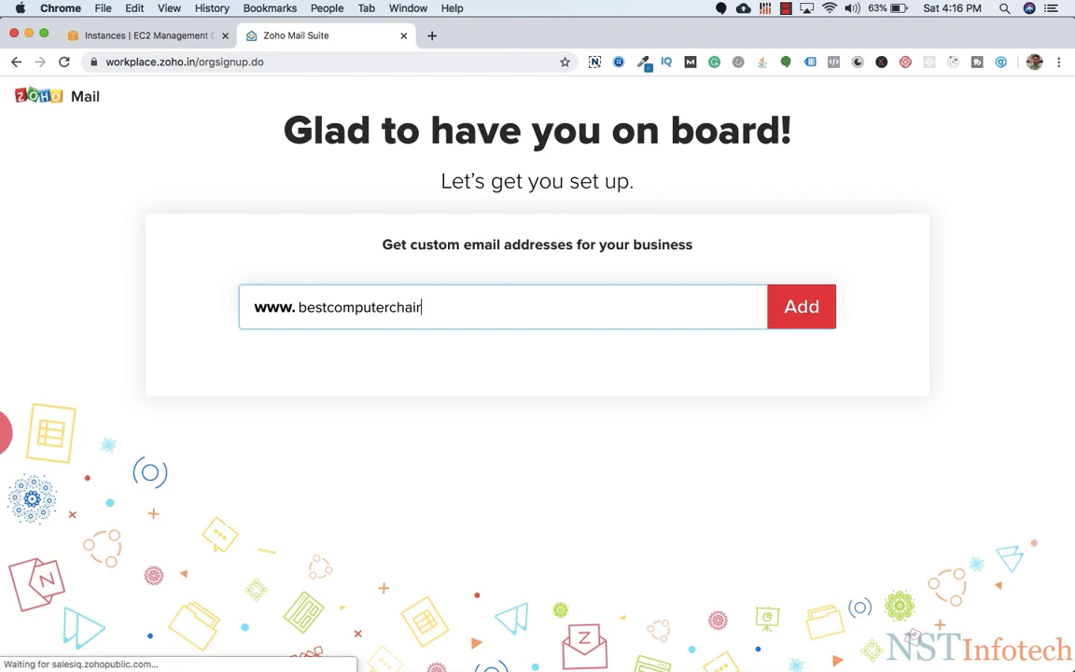
{"action": "type", "text": "s.co.in"}
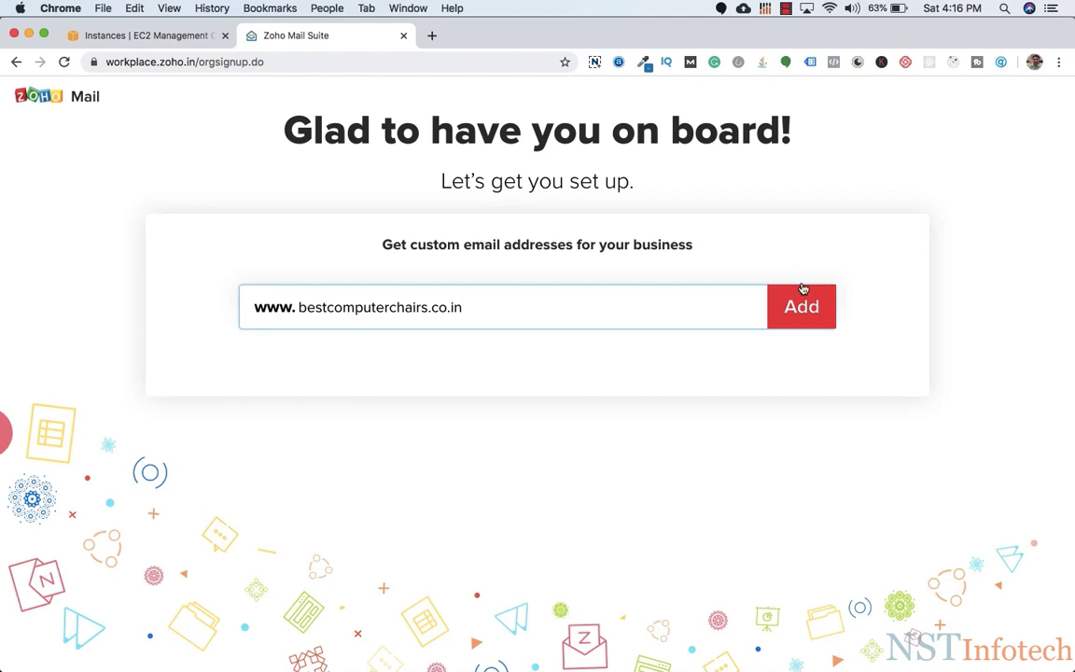
{"action": "left_click", "coordinate": [787, 306]}
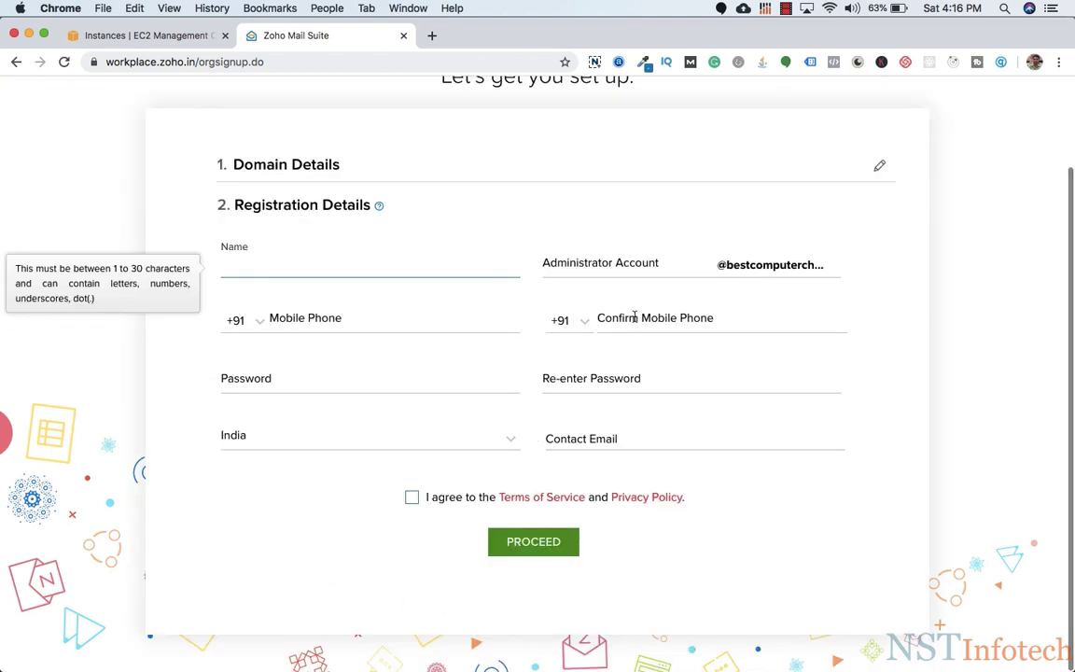
{"action": "type", "text": "Sarfaraz"}
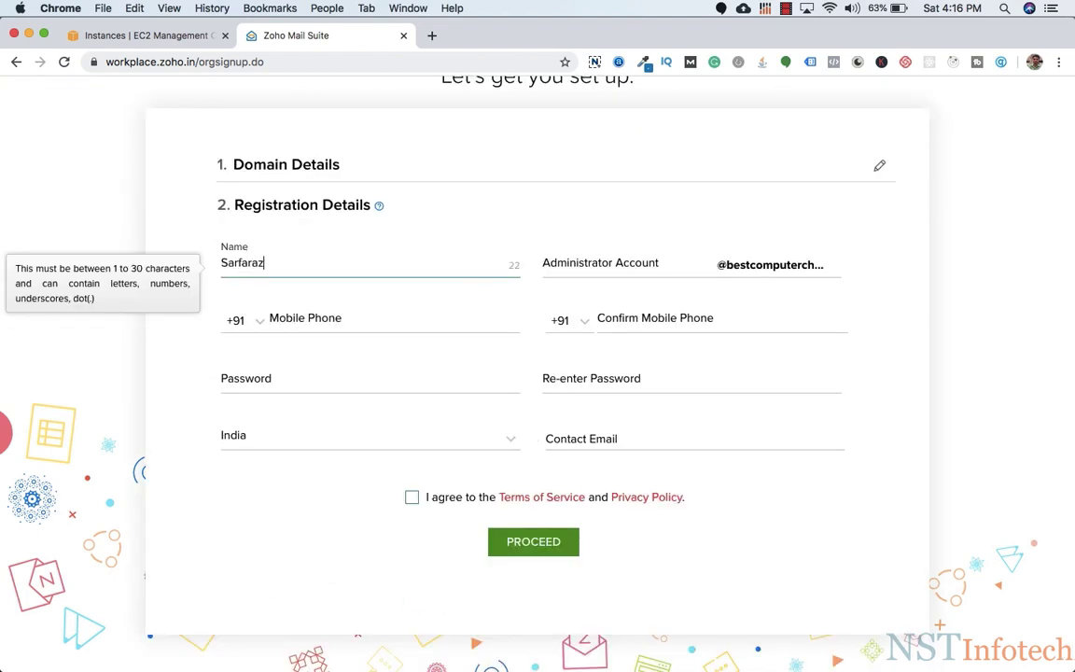
{"action": "key", "text": "Tab"}
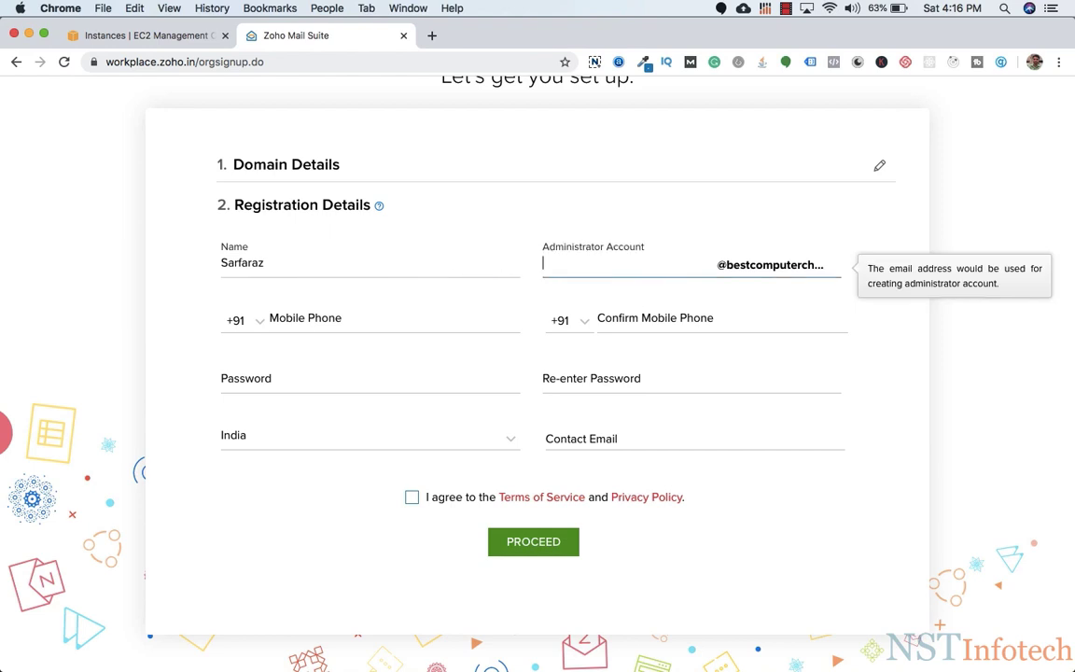
{"action": "type", "text": "admin"}
Step: Enter and confirm the mobile phone number
{"action": "left_click", "coordinate": [344, 316]}
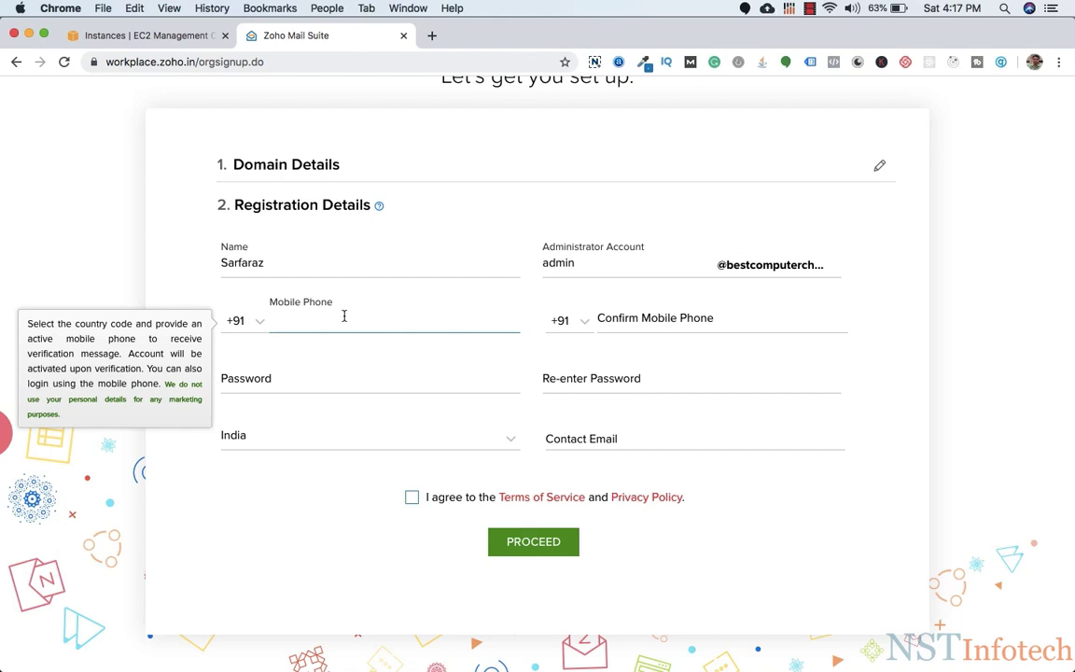
{"action": "type", "text": "****"}
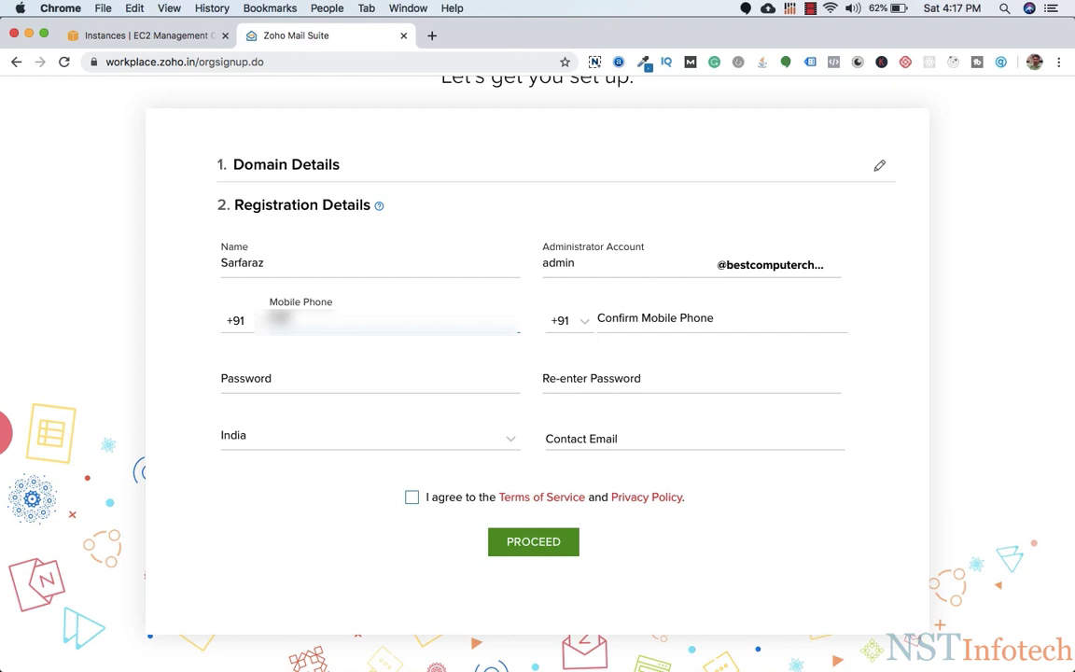
{"action": "type", "text": "******"}
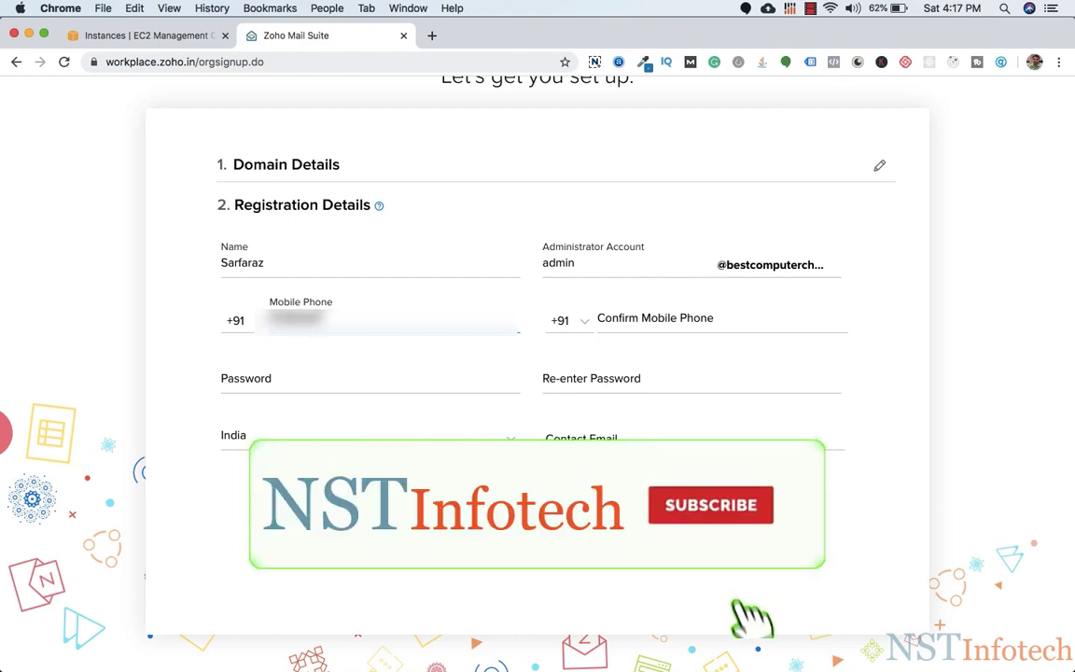
{"action": "type", "text": "*"}
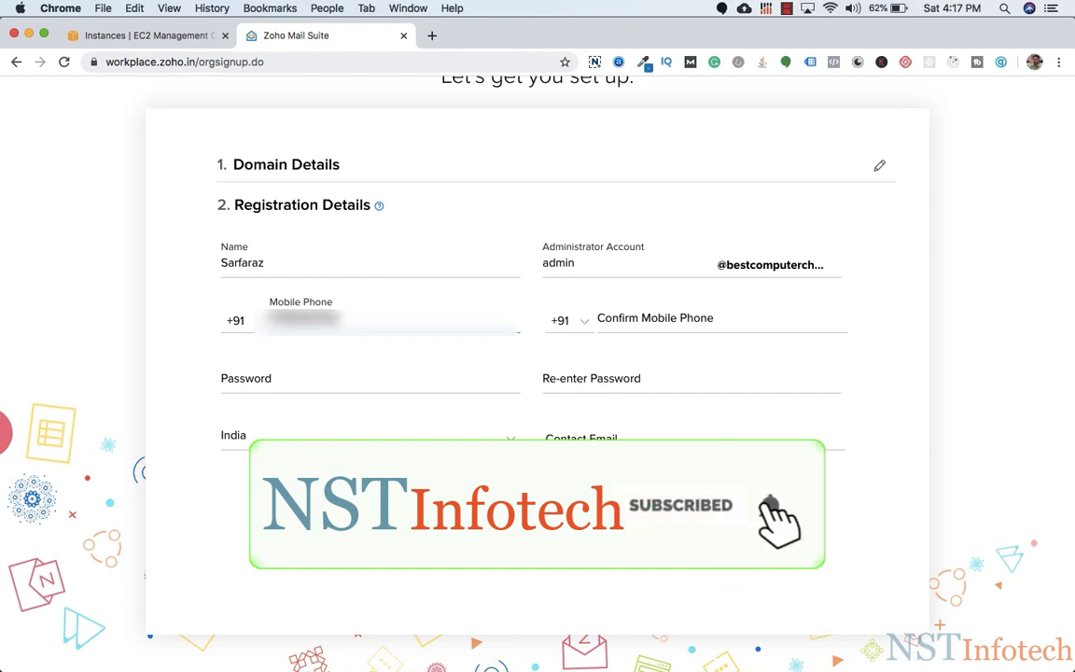
{"action": "left_click", "coordinate": [645, 322]}
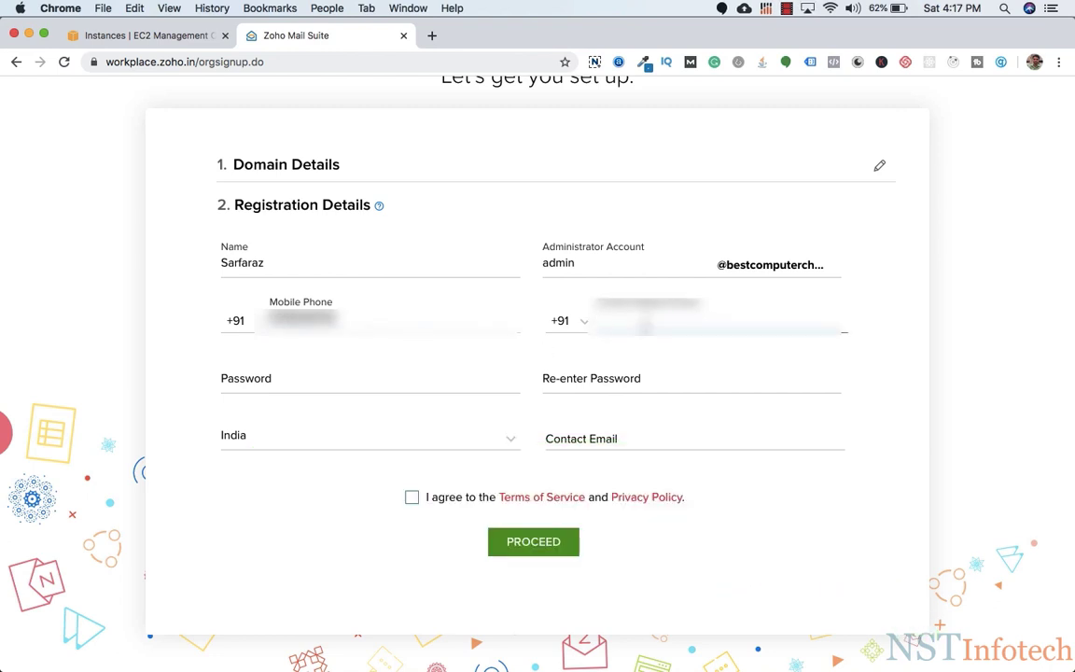
{"action": "type", "text": "*******"}
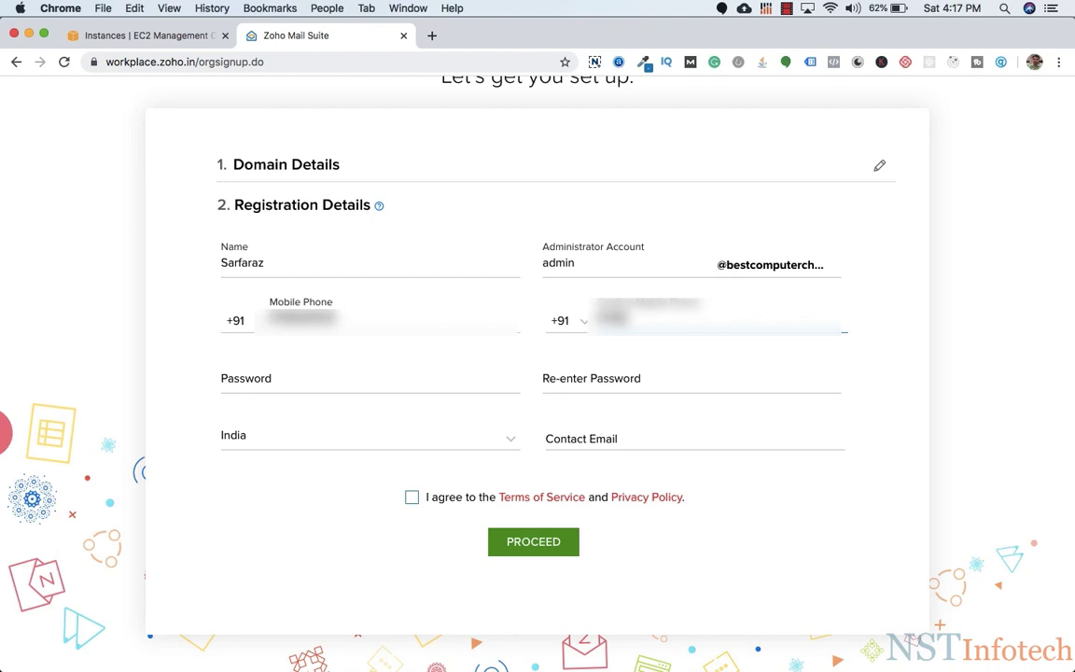
{"action": "type", "text": "**"}
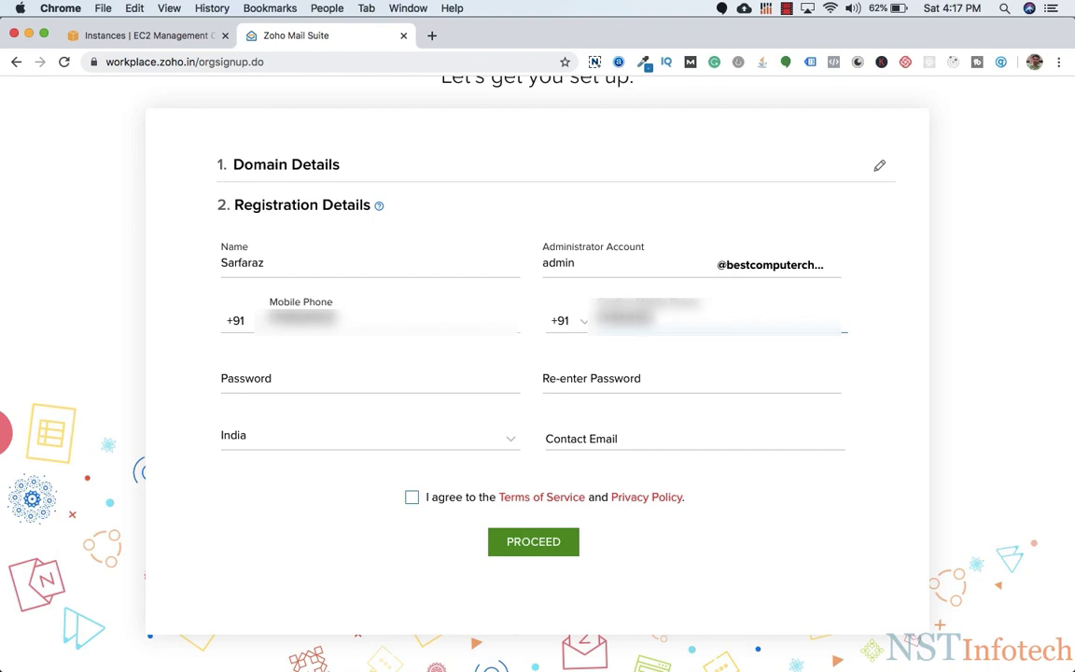
Step: Set and confirm the password, enter the contact e-mail, accept the terms and proceed
{"action": "left_click", "coordinate": [384, 382]}
{"action": "type", "text": "*********"}
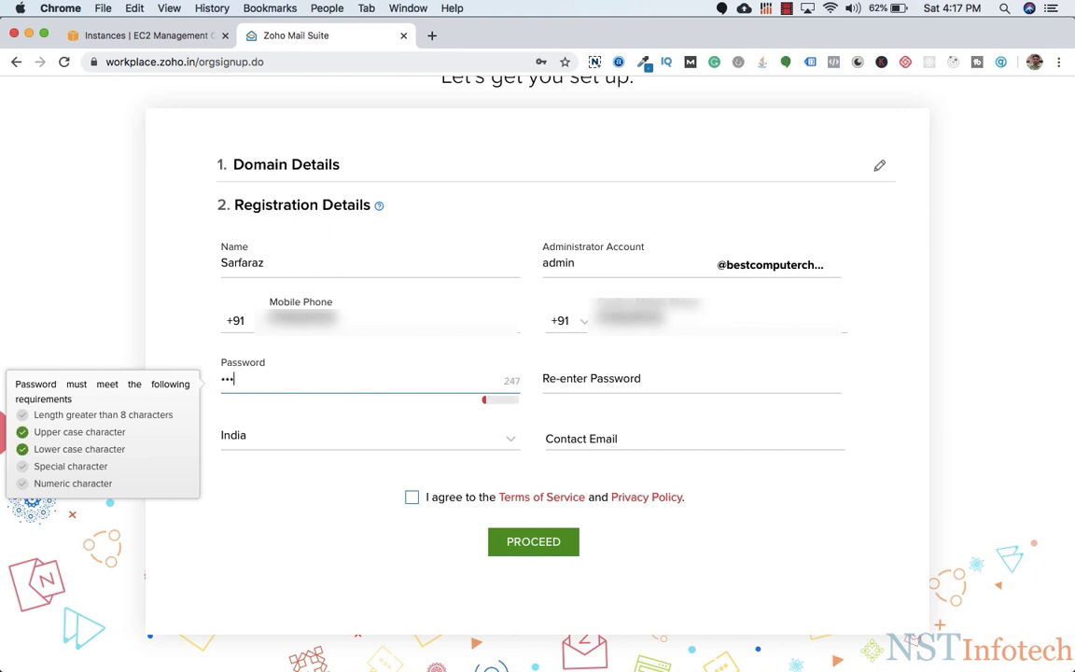
{"action": "type", "text": "****"}
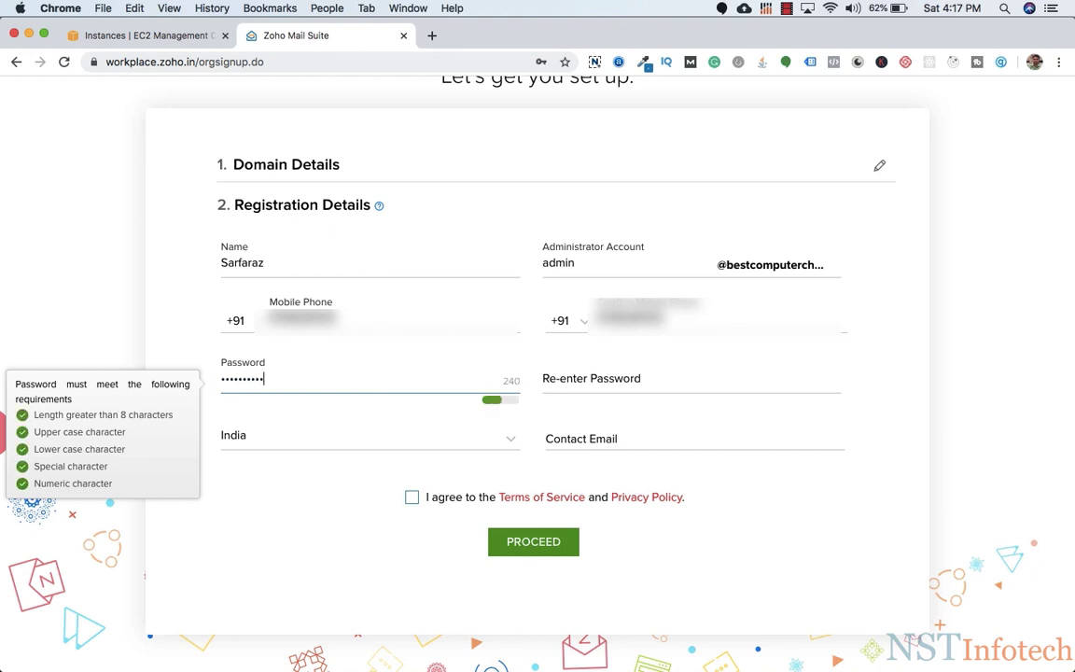
{"action": "left_click", "coordinate": [624, 383]}
{"action": "type", "text": "******"}
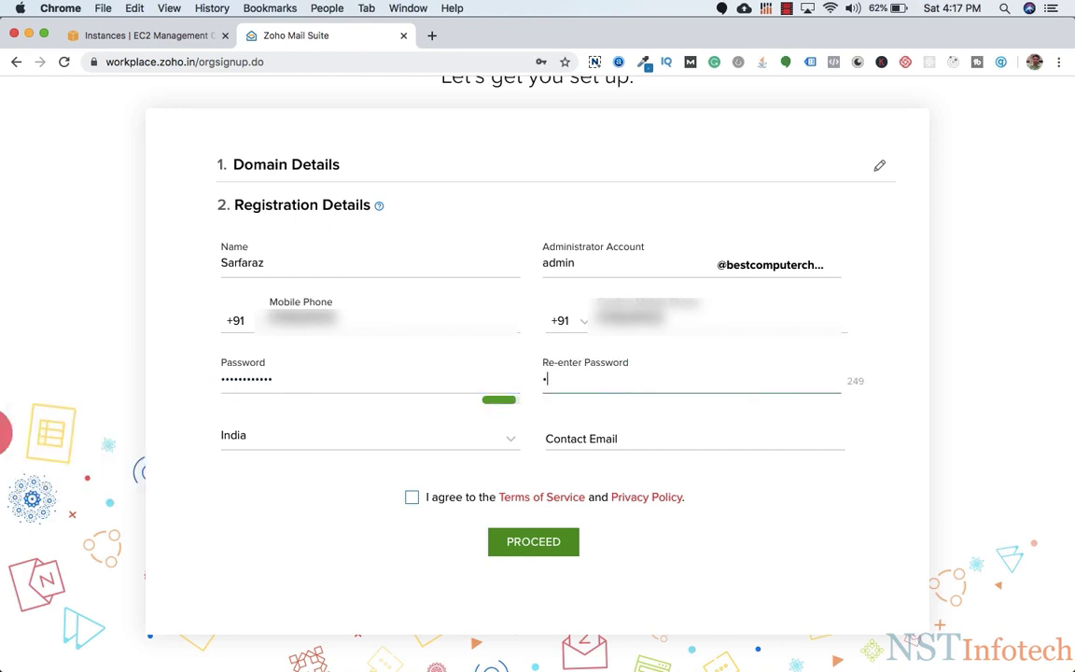
{"action": "type", "text": "******"}
{"action": "left_click", "coordinate": [590, 439]}
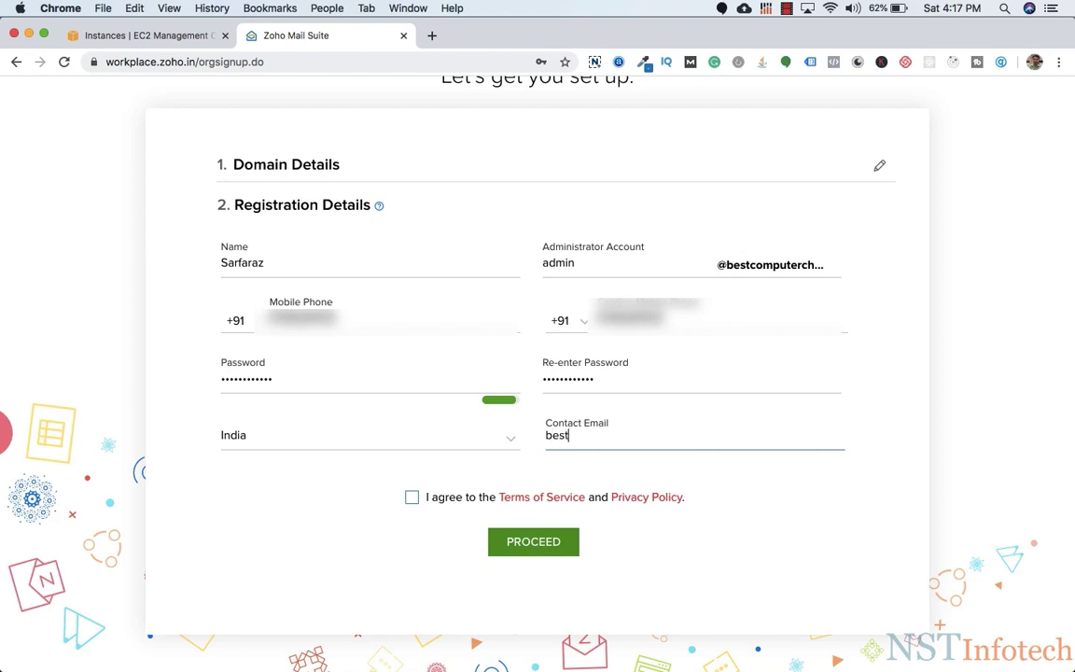
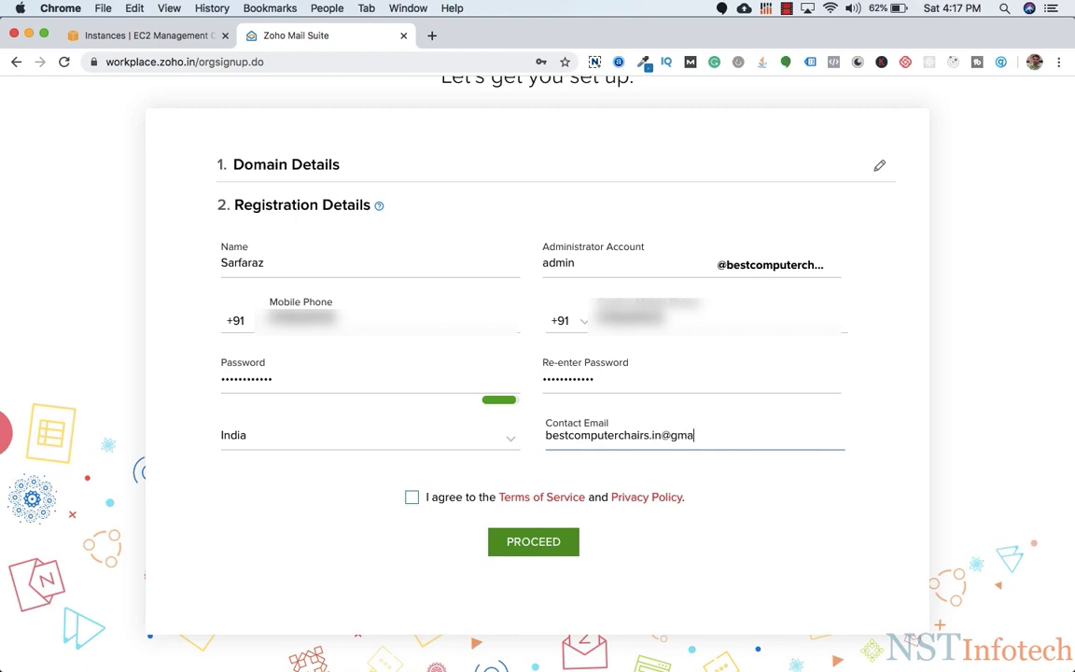
{"action": "left_click", "coordinate": [411, 498]}
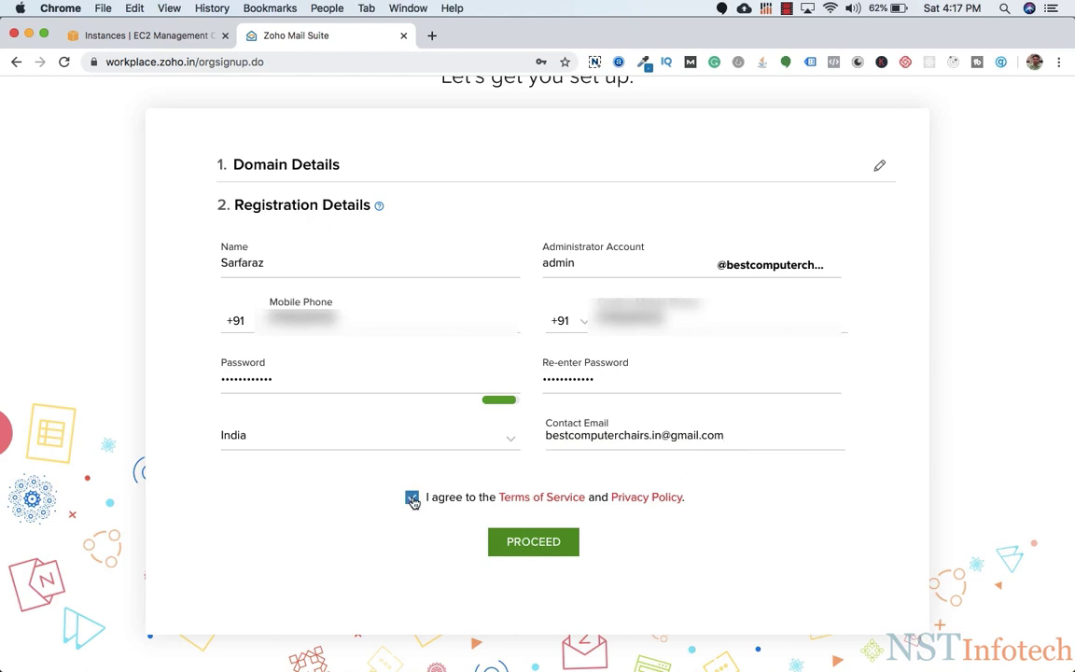
{"action": "left_click", "coordinate": [514, 546]}
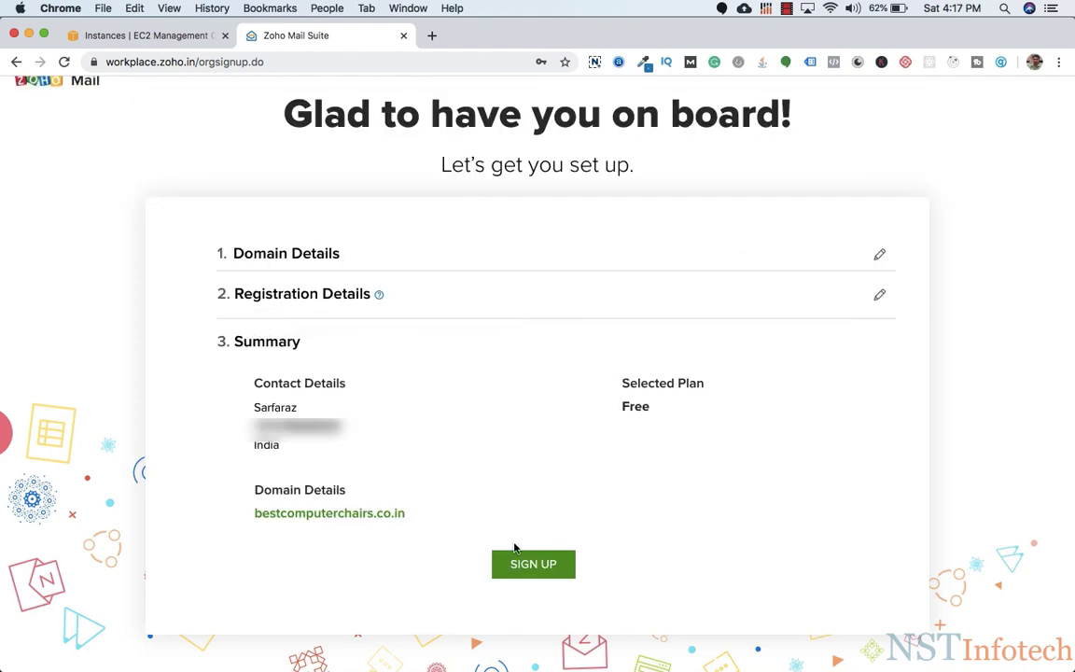
Step: Create the account, verify the mobile with the SMS code, and postpone two-factor setup
{"action": "left_click", "coordinate": [522, 569]}
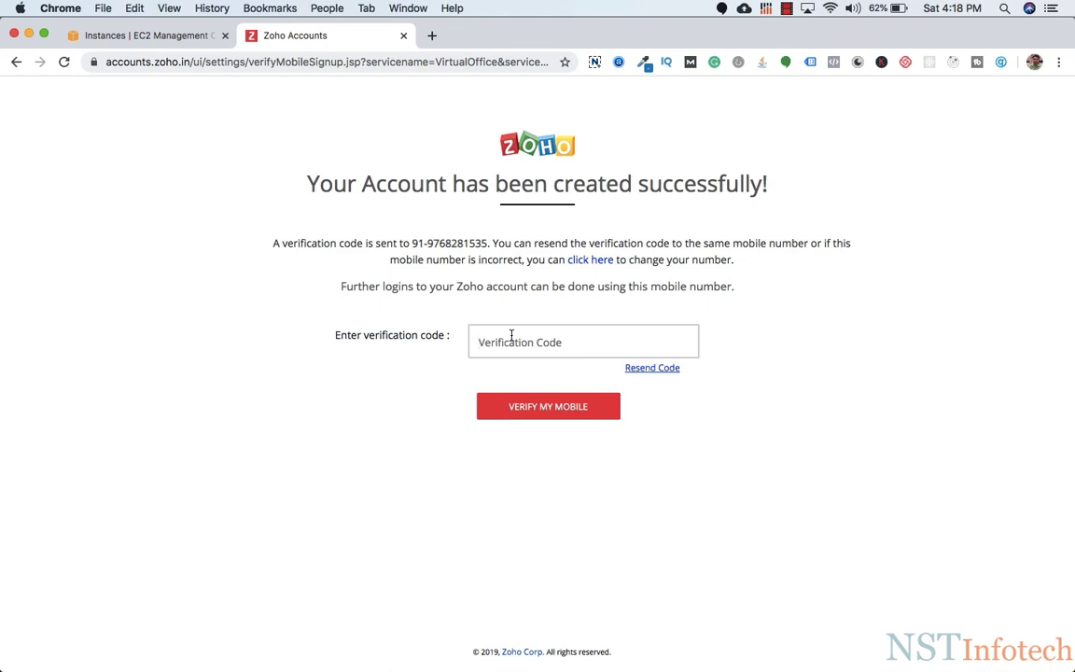
{"action": "left_click", "coordinate": [511, 336]}
{"action": "left_click", "coordinate": [526, 411]}
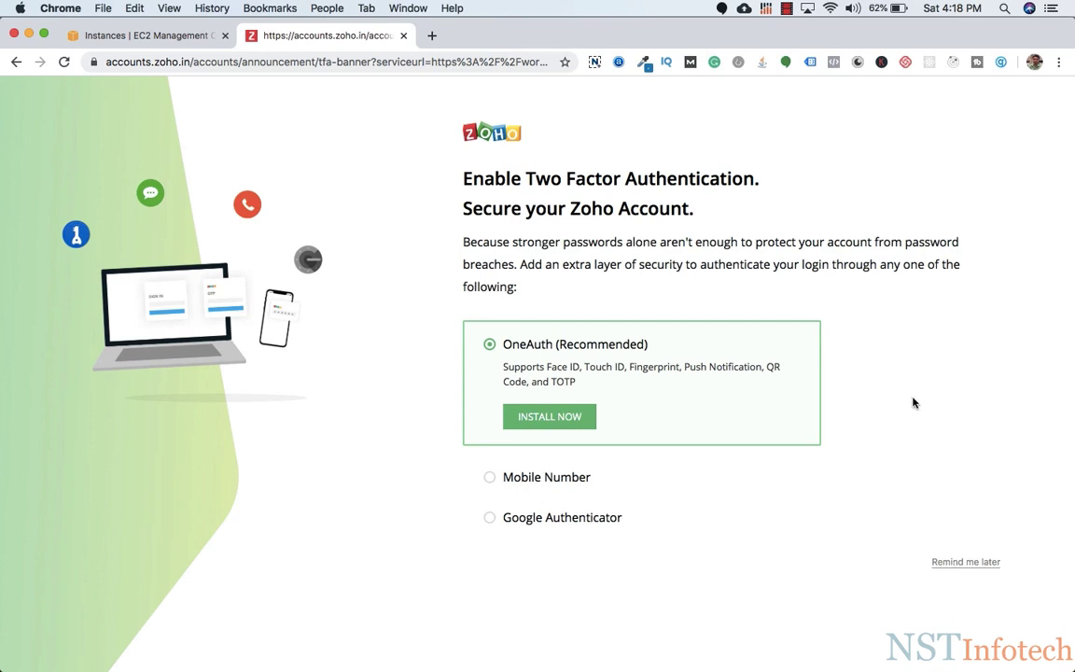
{"action": "left_click", "coordinate": [952, 563]}
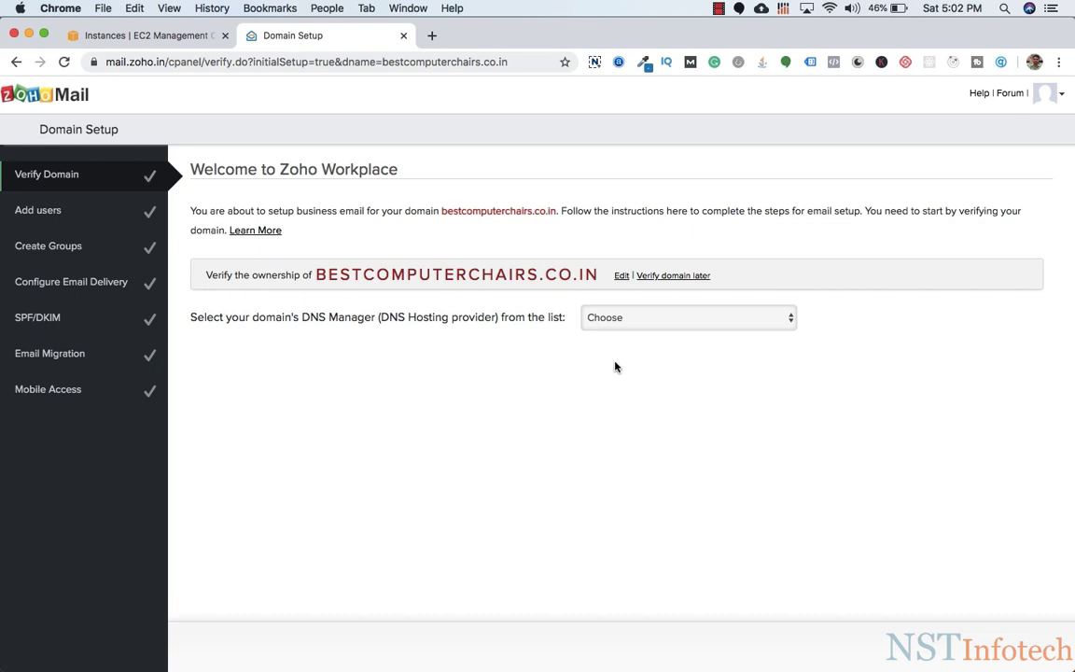
Step: Choose GoDaddy as the DNS manager, then switch to the GoDaddy profile window
{"action": "left_click", "coordinate": [662, 322]}
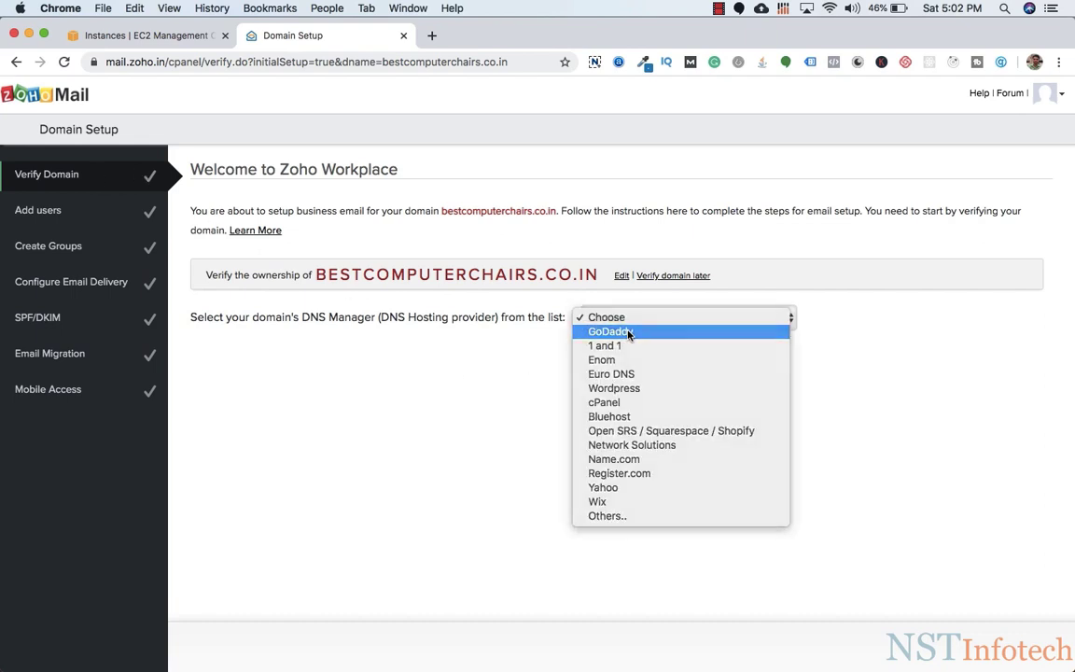
{"action": "left_click", "coordinate": [629, 332]}
{"action": "scroll", "coordinate": [599, 371], "scroll_direction": "down", "scroll_amount": 1}
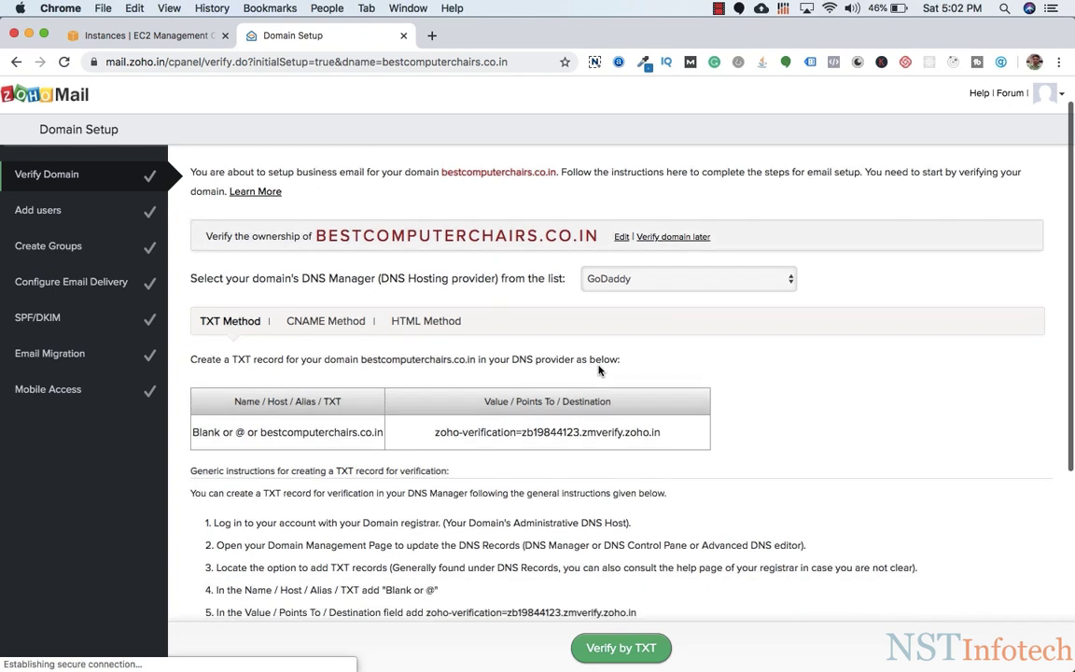
{"action": "left_click", "coordinate": [325, 8]}
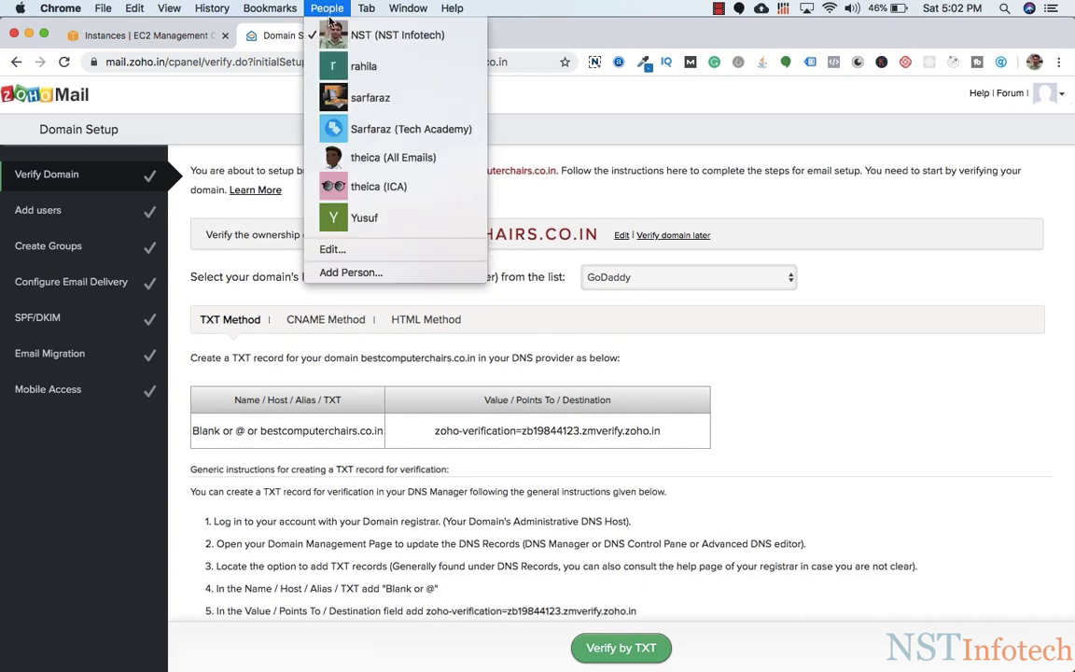
{"action": "left_click", "coordinate": [362, 96]}
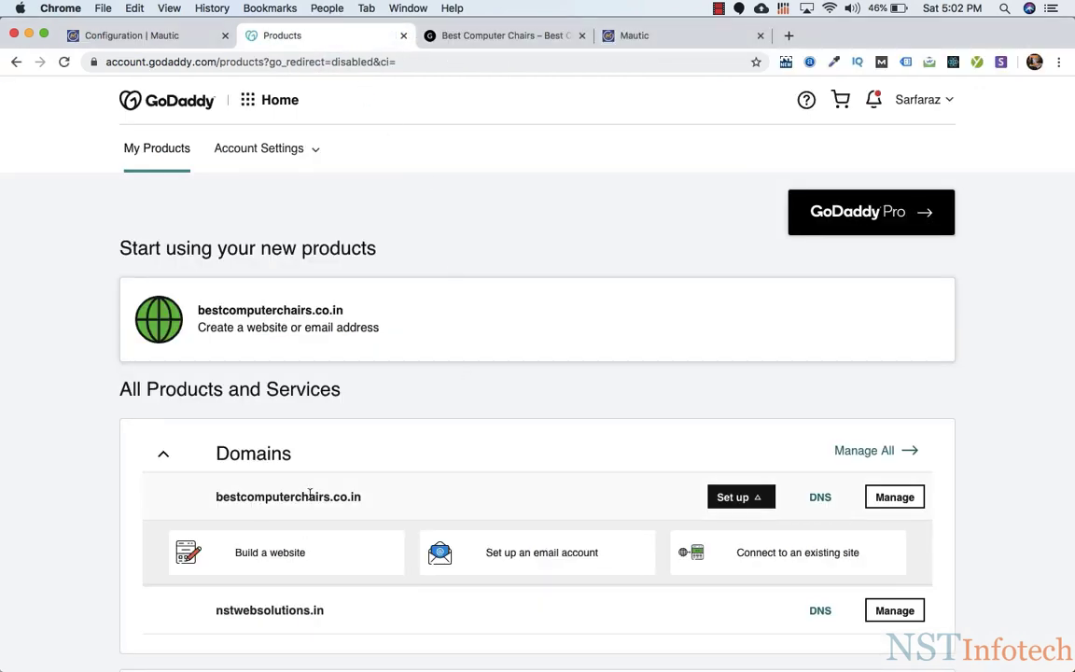
Step: Start a new TXT record for bestcomputerchairs.co.in with host @
{"action": "left_click", "coordinate": [821, 499]}
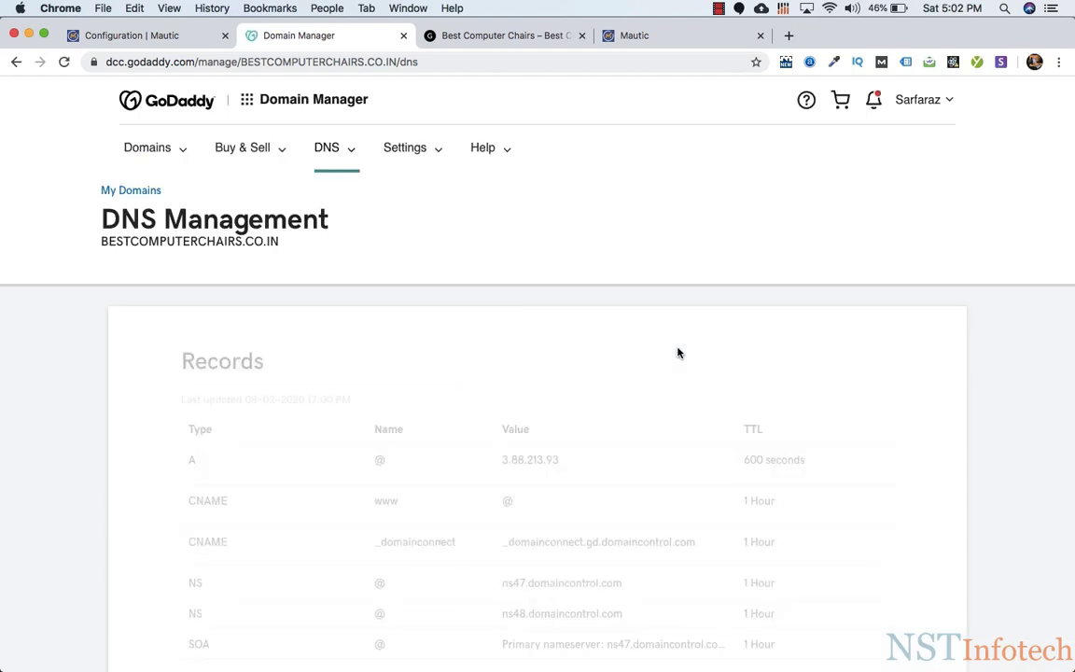
{"action": "scroll", "coordinate": [678, 353], "scroll_direction": "down", "scroll_amount": 5}
{"action": "scroll", "coordinate": [679, 351], "scroll_direction": "down", "scroll_amount": 1}
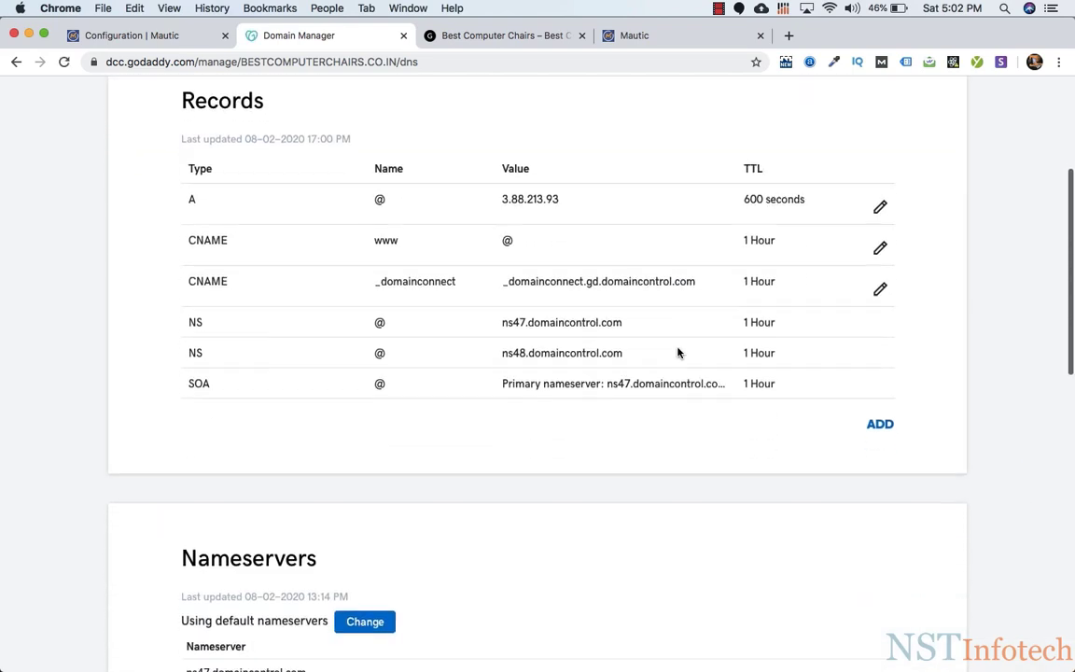
{"action": "left_click", "coordinate": [877, 426]}
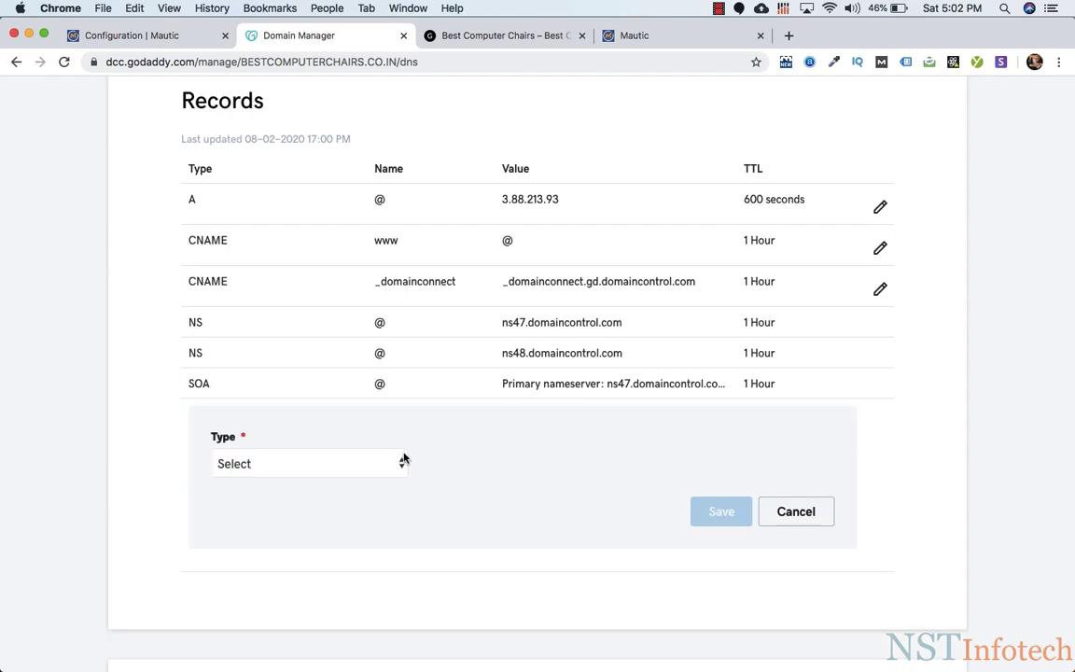
{"action": "left_click", "coordinate": [373, 464]}
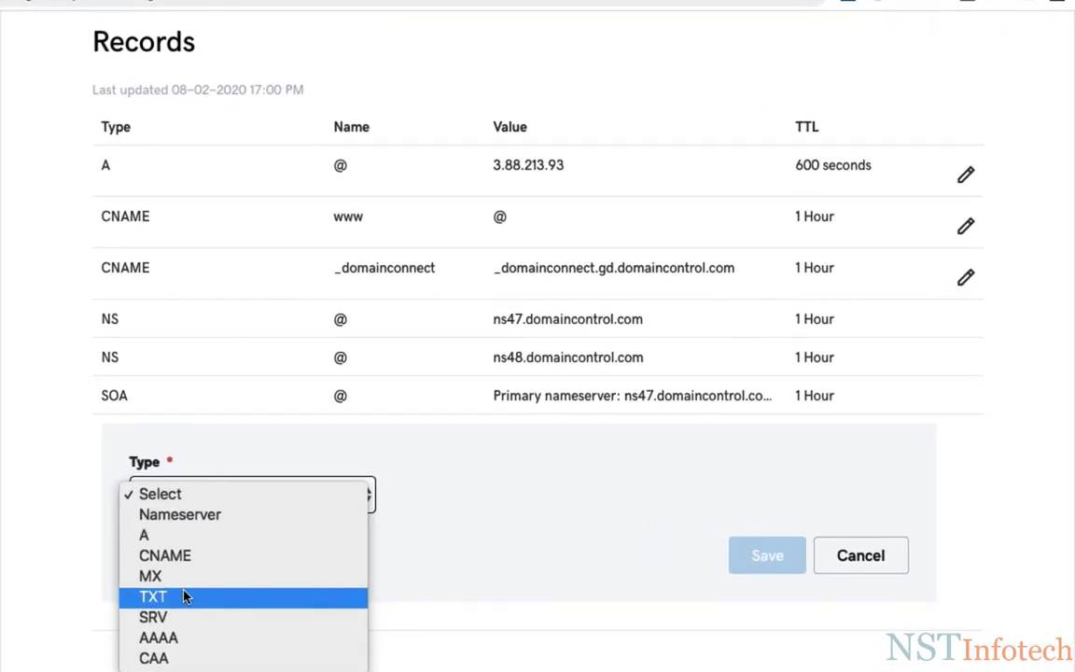
{"action": "left_click", "coordinate": [184, 597]}
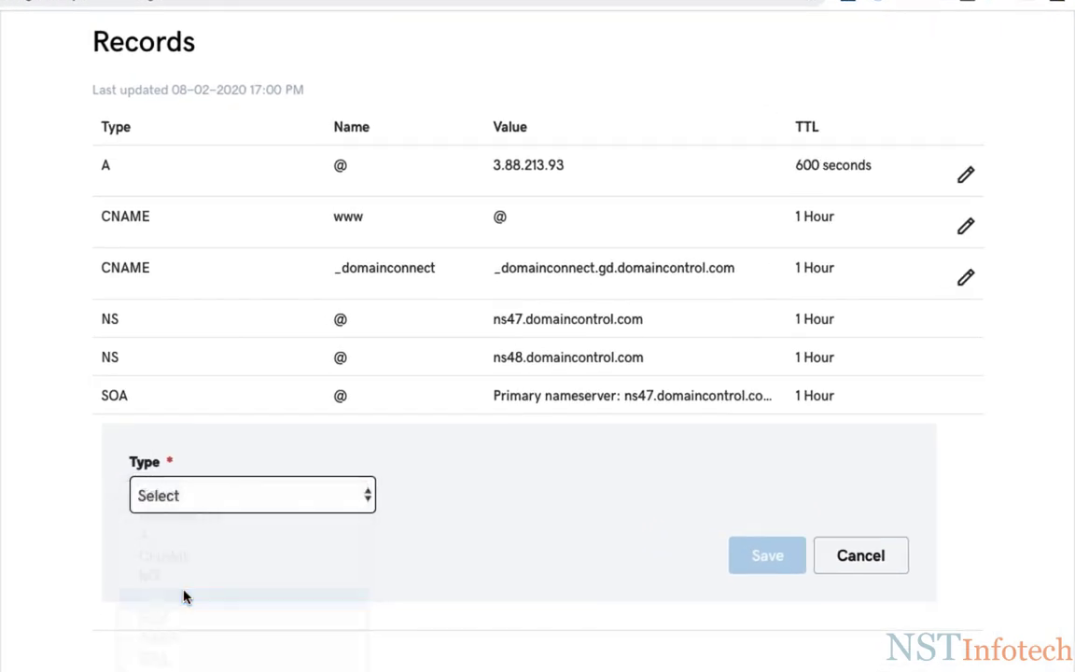
{"action": "left_click", "coordinate": [437, 492]}
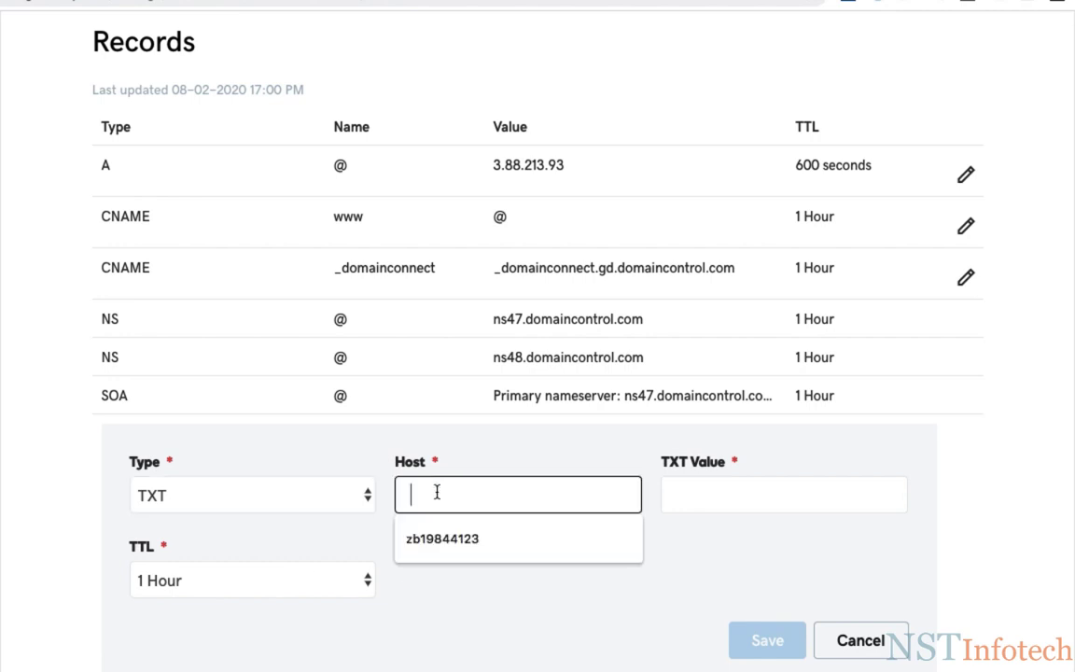
{"action": "type", "text": "@"}
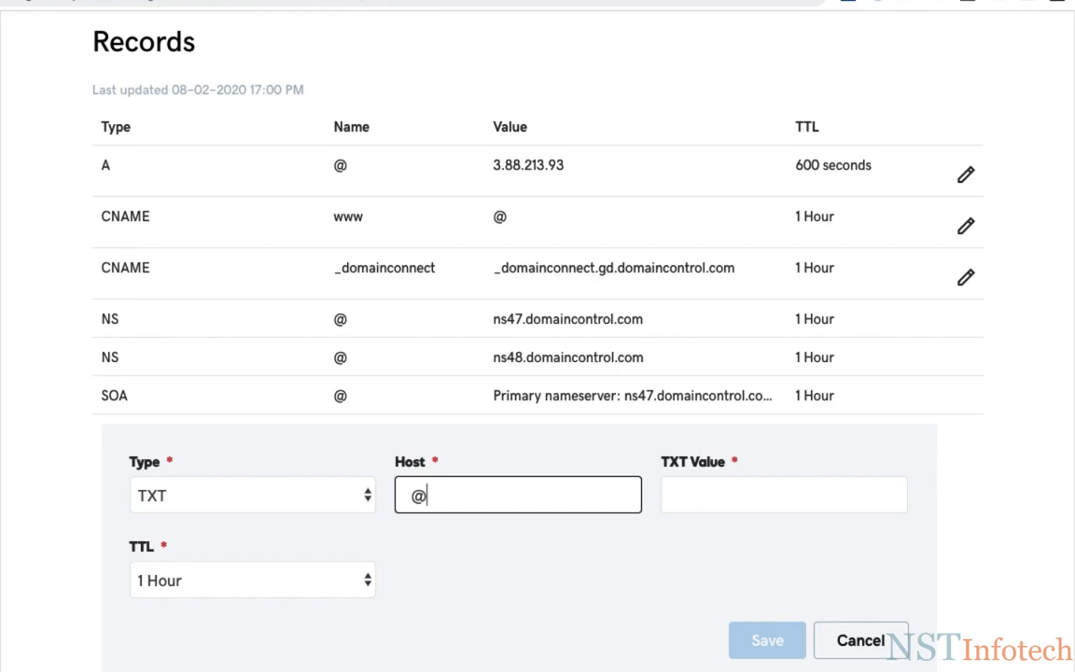
Step: Copy Zoho's TXT verification value and paste it into the record's Value field
{"action": "left_click", "coordinate": [280, 0]}
{"action": "left_click", "coordinate": [355, 0]}
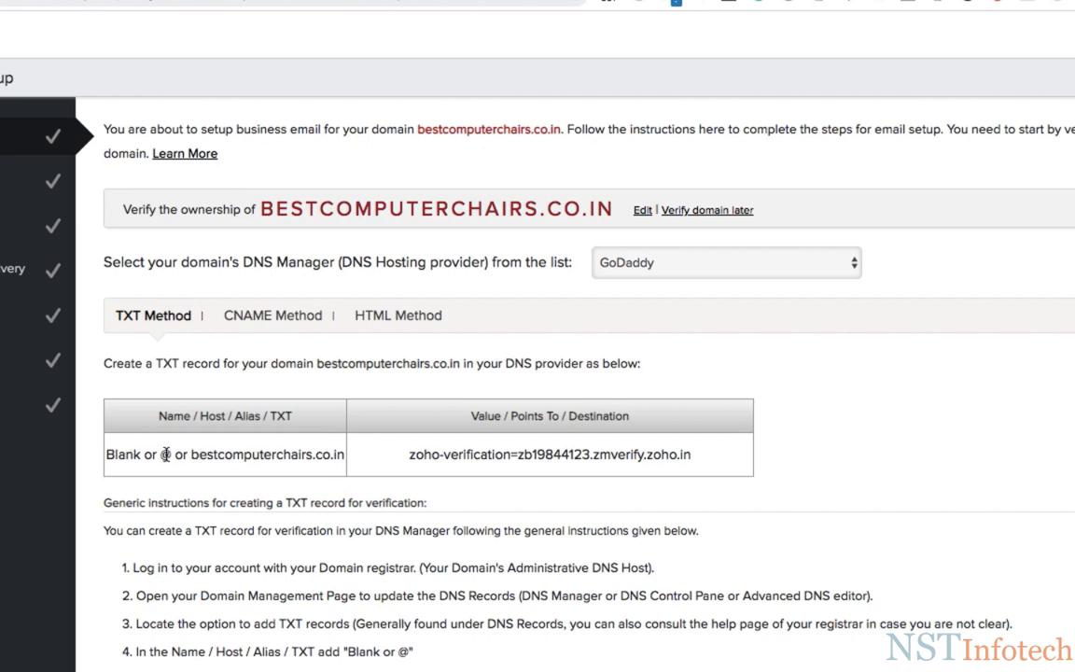
{"action": "left_click", "coordinate": [487, 452]}
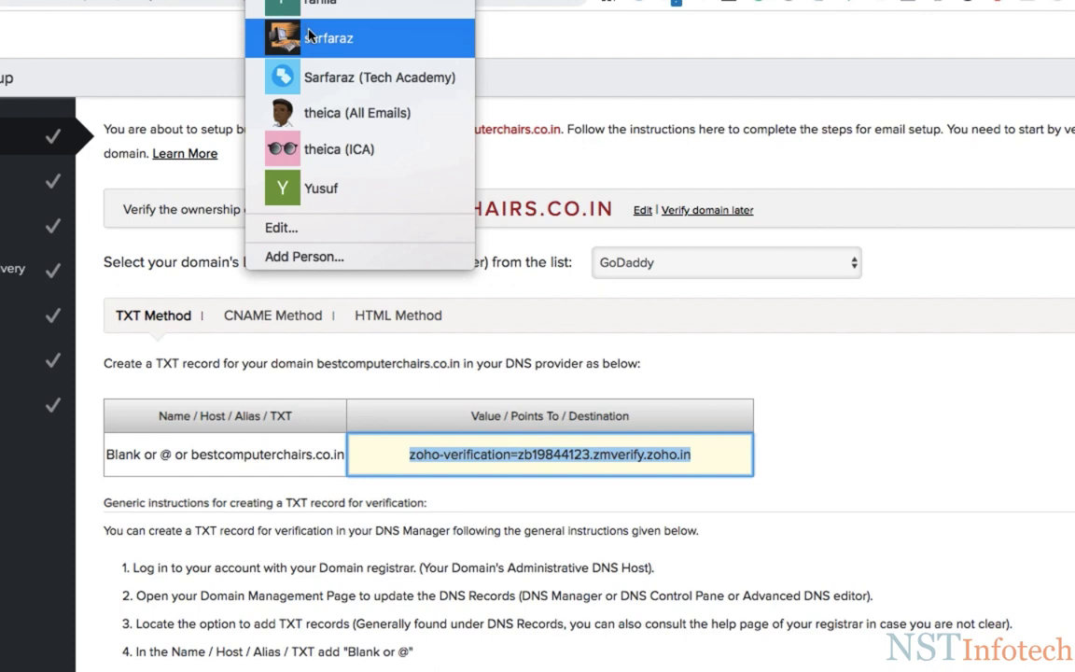
{"action": "left_click", "coordinate": [295, 43]}
{"action": "left_click", "coordinate": [684, 493]}
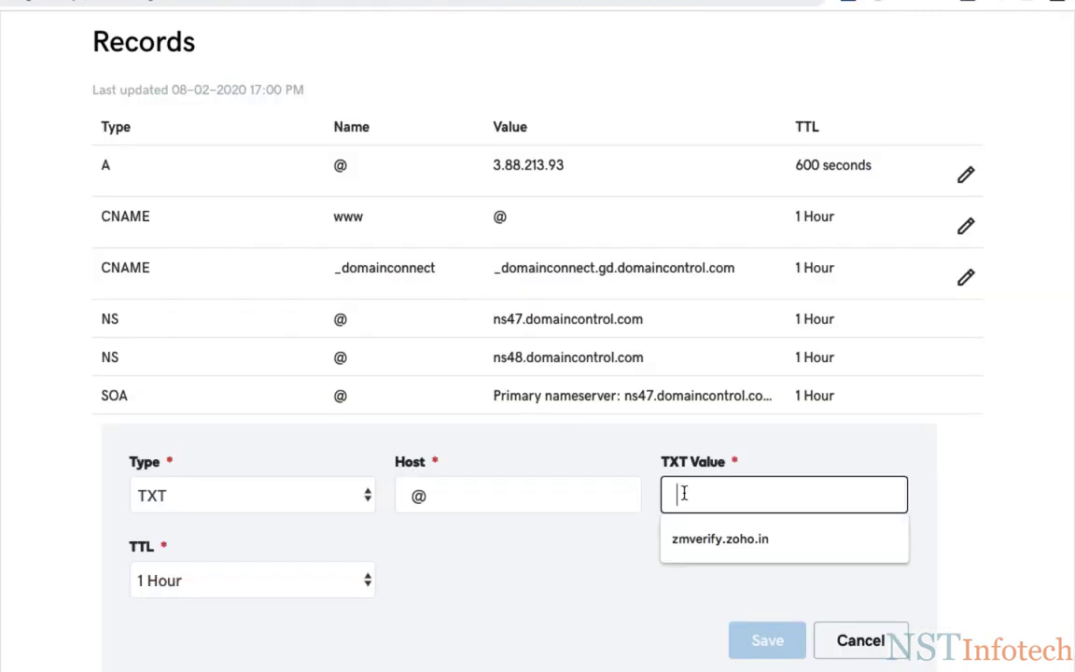
{"action": "key", "text": "ctrl+v"}
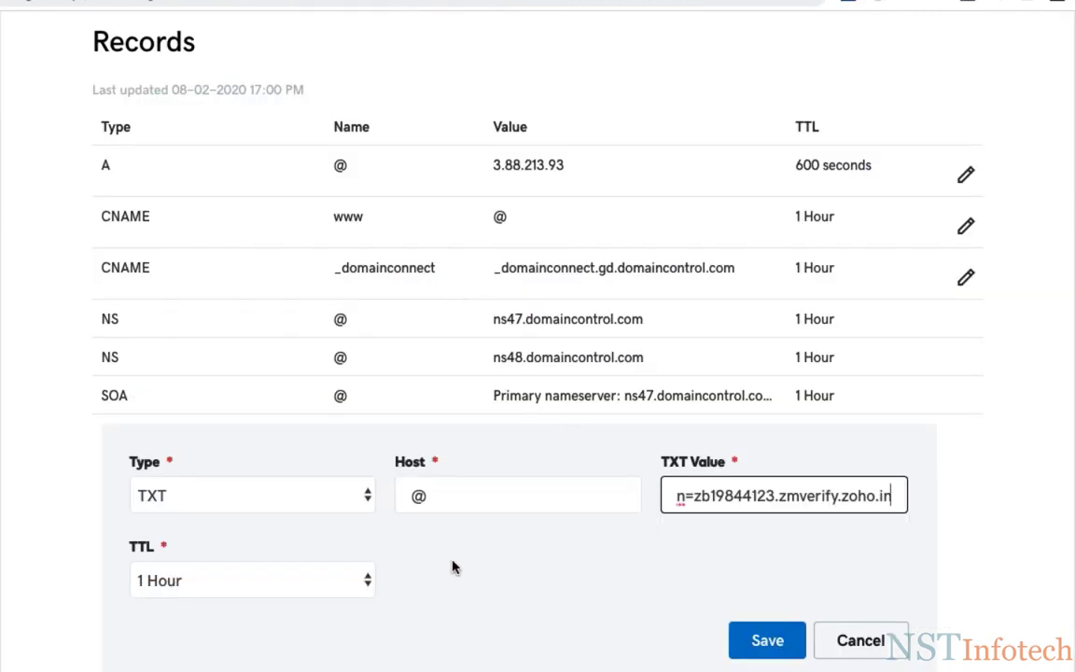
Step: Set a custom TTL of 600 seconds and save the TXT record
{"action": "left_click", "coordinate": [288, 577]}
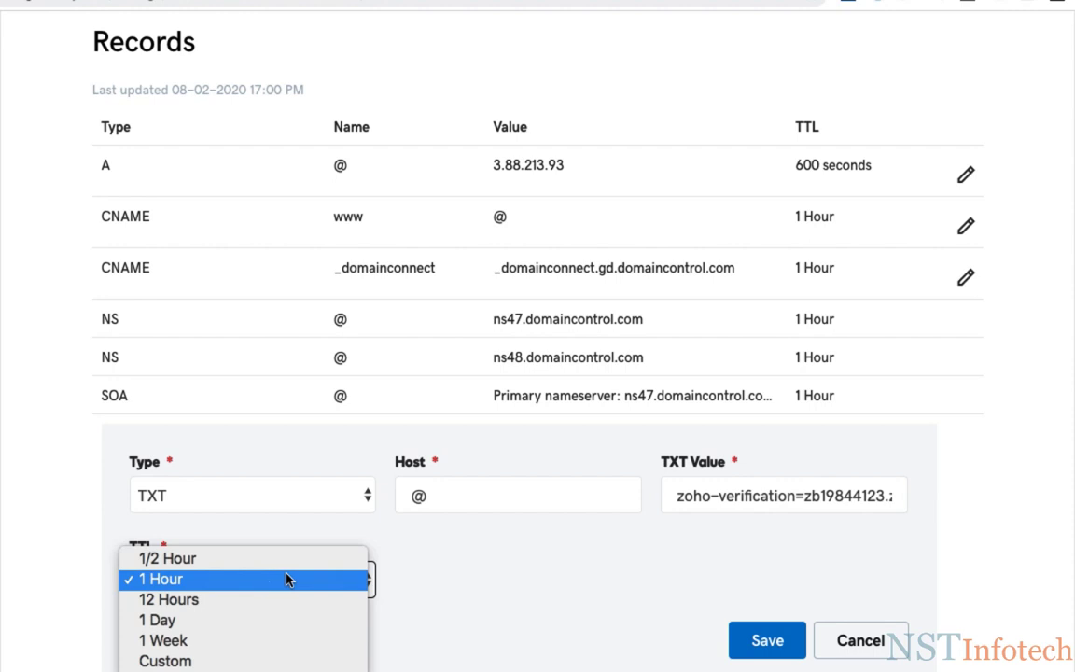
{"action": "left_click", "coordinate": [195, 662]}
{"action": "left_click", "coordinate": [411, 587]}
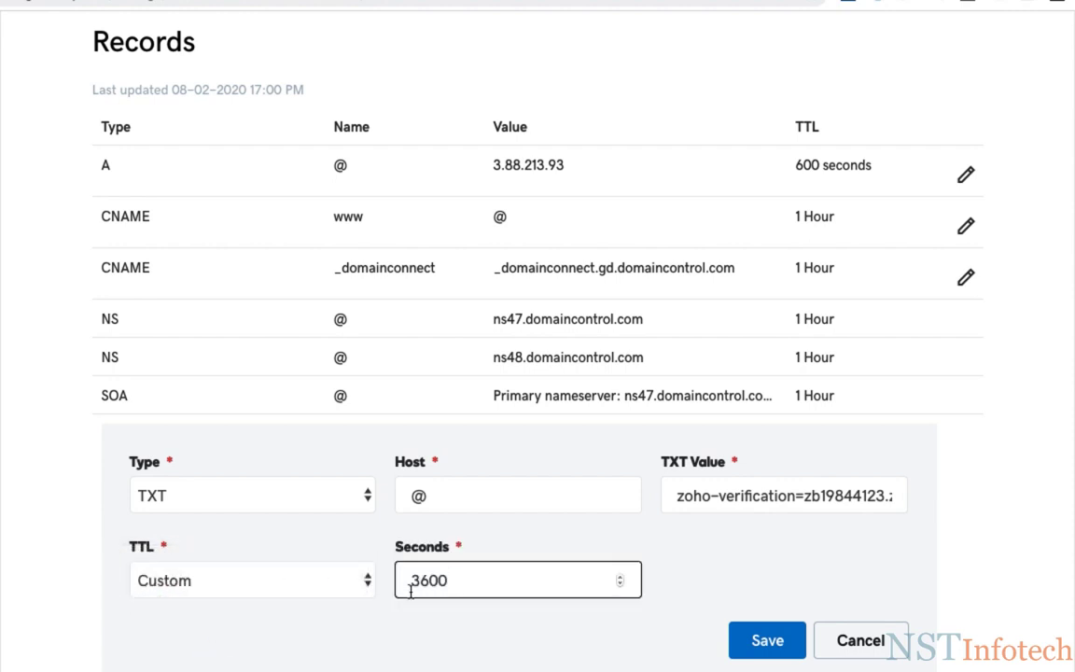
{"action": "double_click", "coordinate": [432, 580]}
{"action": "type", "text": "600"}
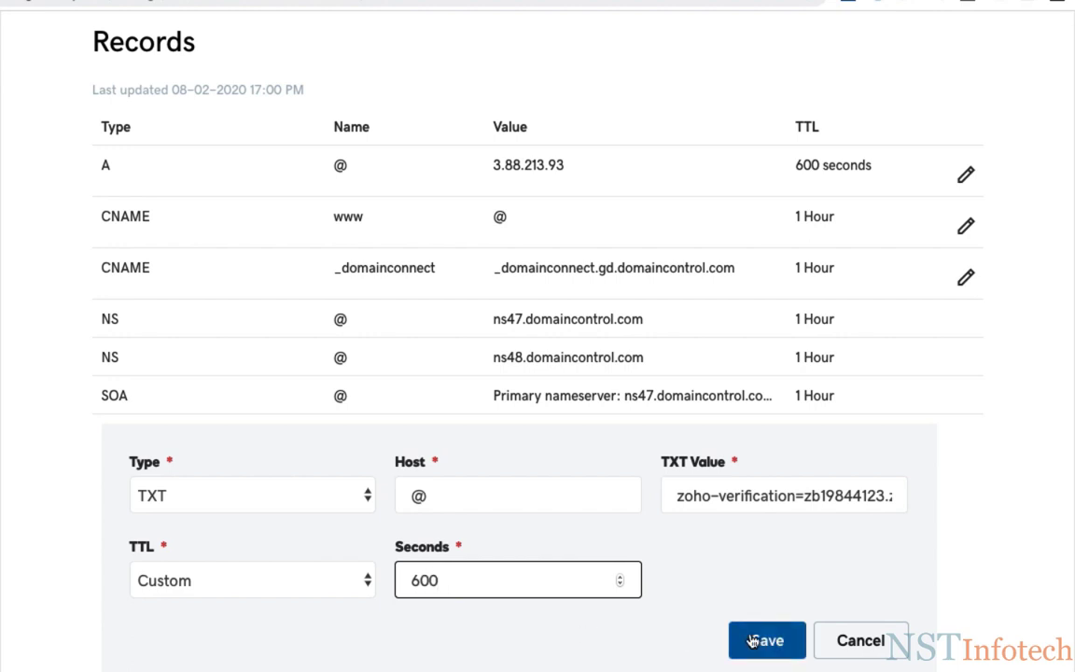
{"action": "left_click", "coordinate": [753, 640]}
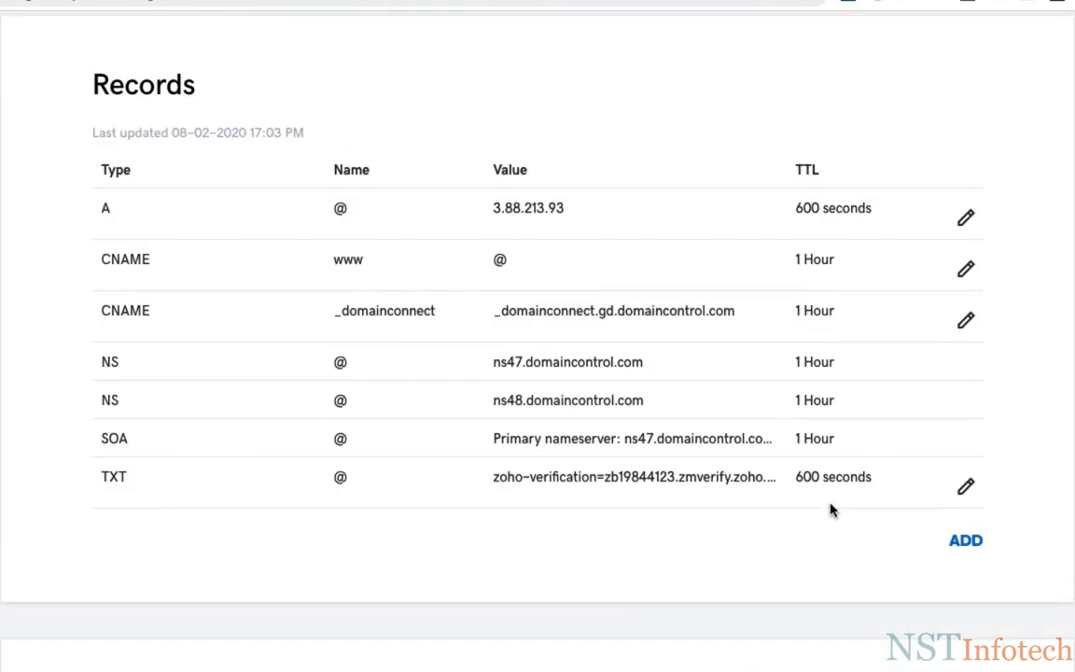
{"action": "left_click", "coordinate": [272, 0]}
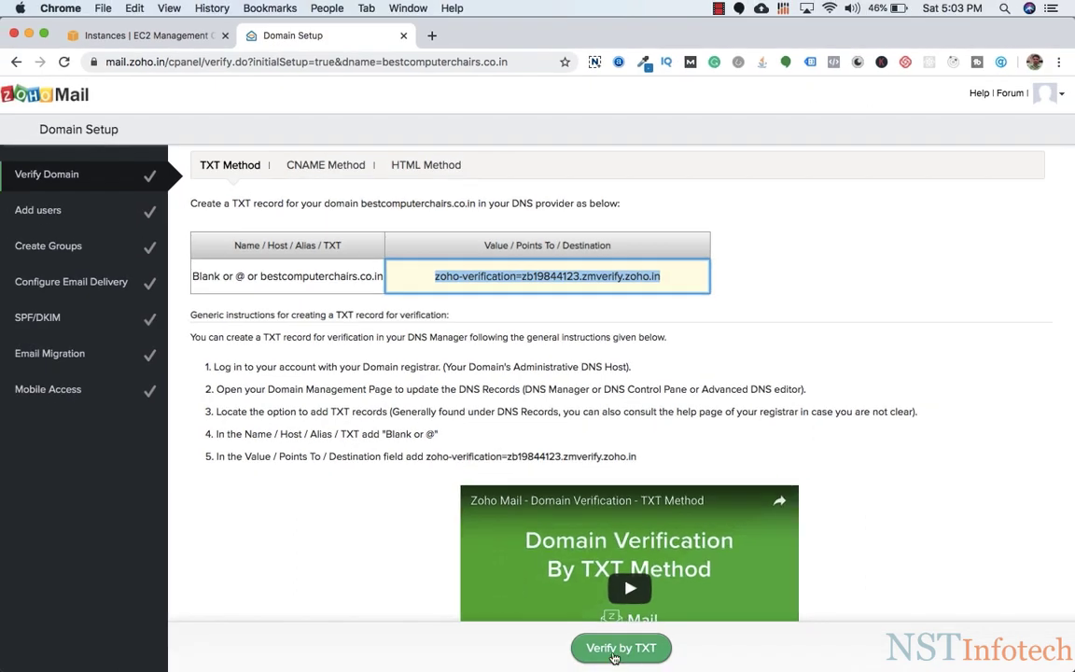
Step: Run Zoho's TXT verification for bestcomputerchairs.co.in twice, dismissing both 'no TXT records found' failures
{"action": "left_click", "coordinate": [616, 653]}
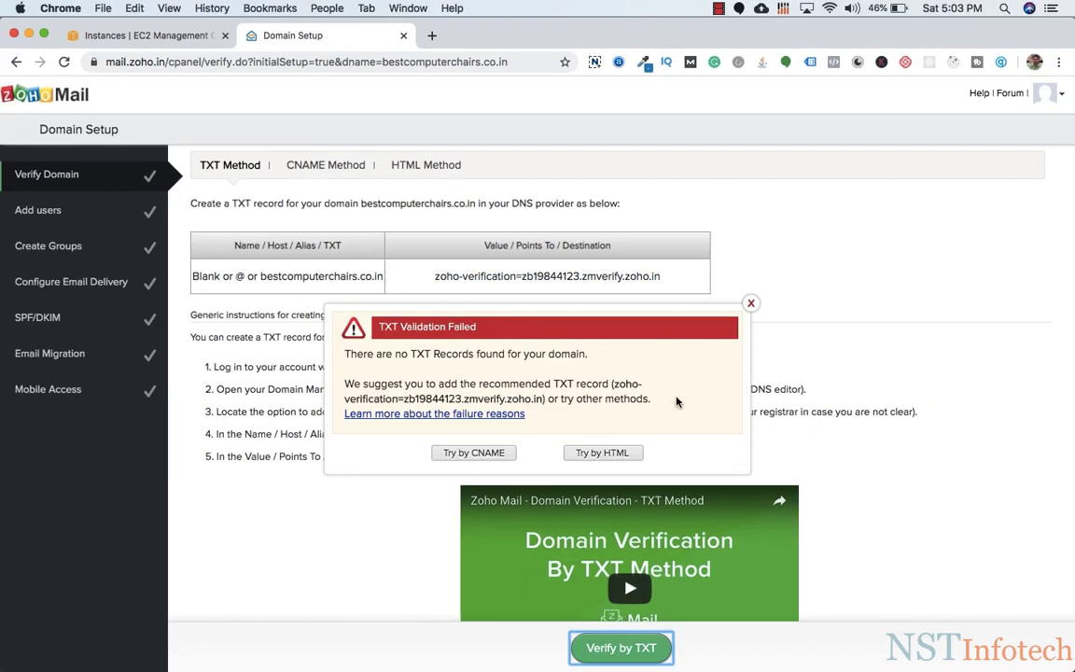
{"action": "scroll", "coordinate": [676, 401], "scroll_direction": "up", "scroll_amount": 2}
{"action": "left_click", "coordinate": [752, 303]}
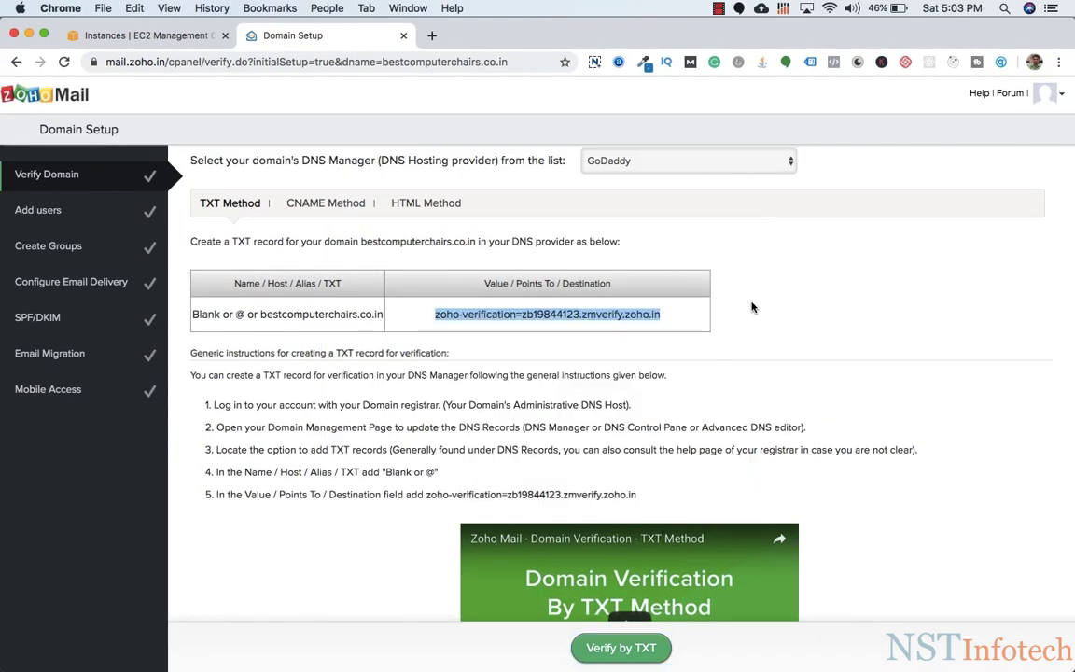
{"action": "scroll", "coordinate": [751, 307], "scroll_direction": "up", "scroll_amount": 2}
{"action": "left_click", "coordinate": [750, 309]}
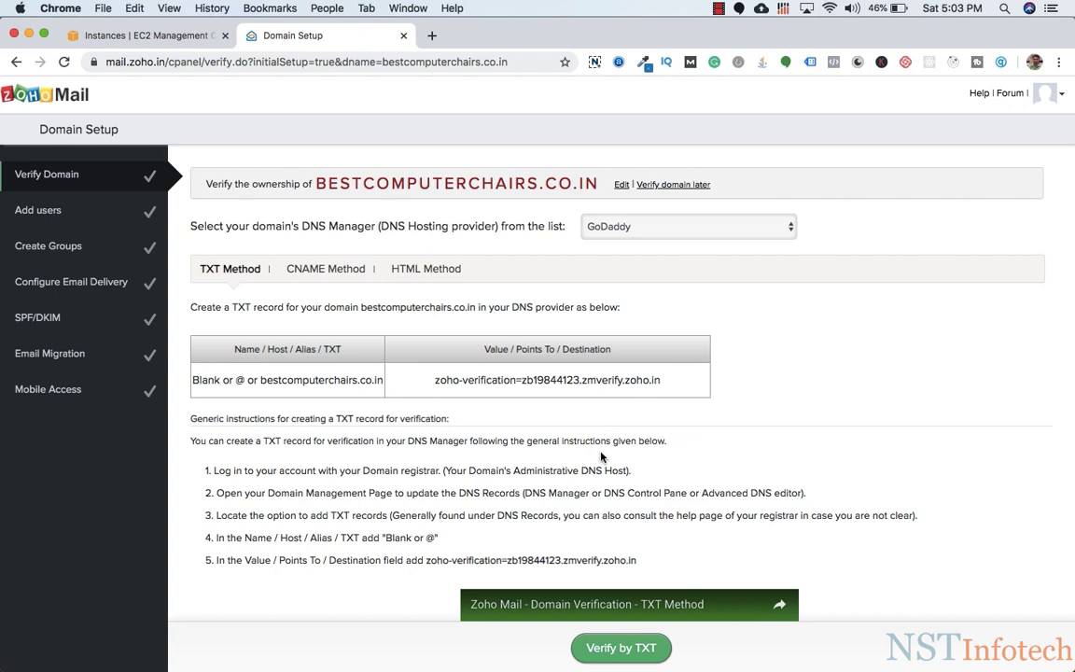
{"action": "left_click", "coordinate": [606, 657]}
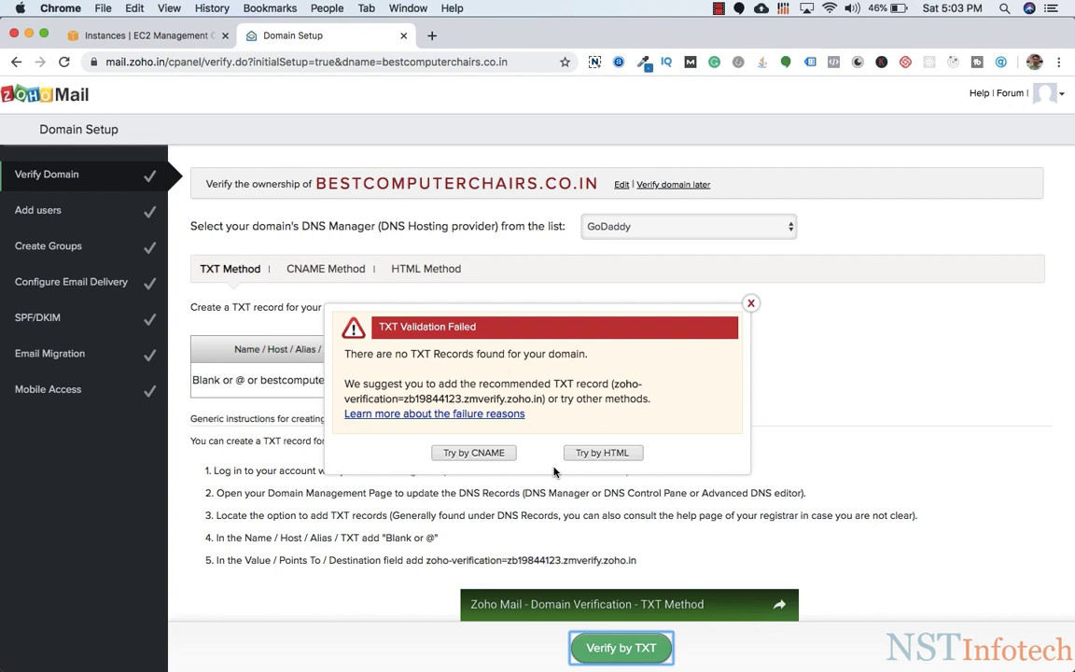
{"action": "left_click", "coordinate": [749, 304]}
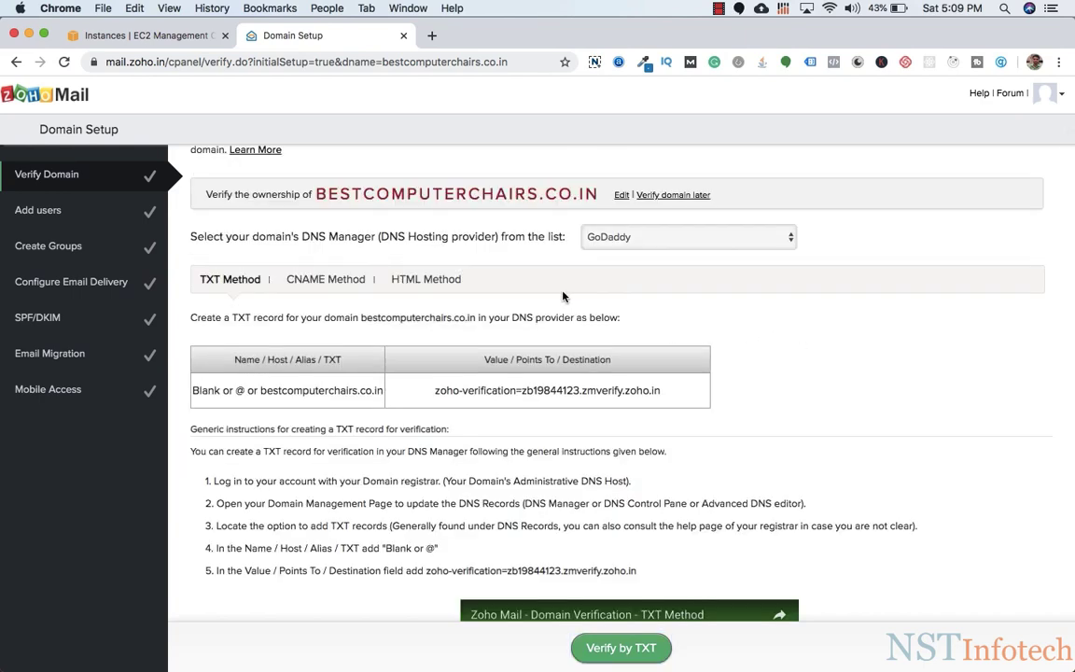
{"action": "scroll", "coordinate": [505, 261], "scroll_direction": "down", "scroll_amount": 3}
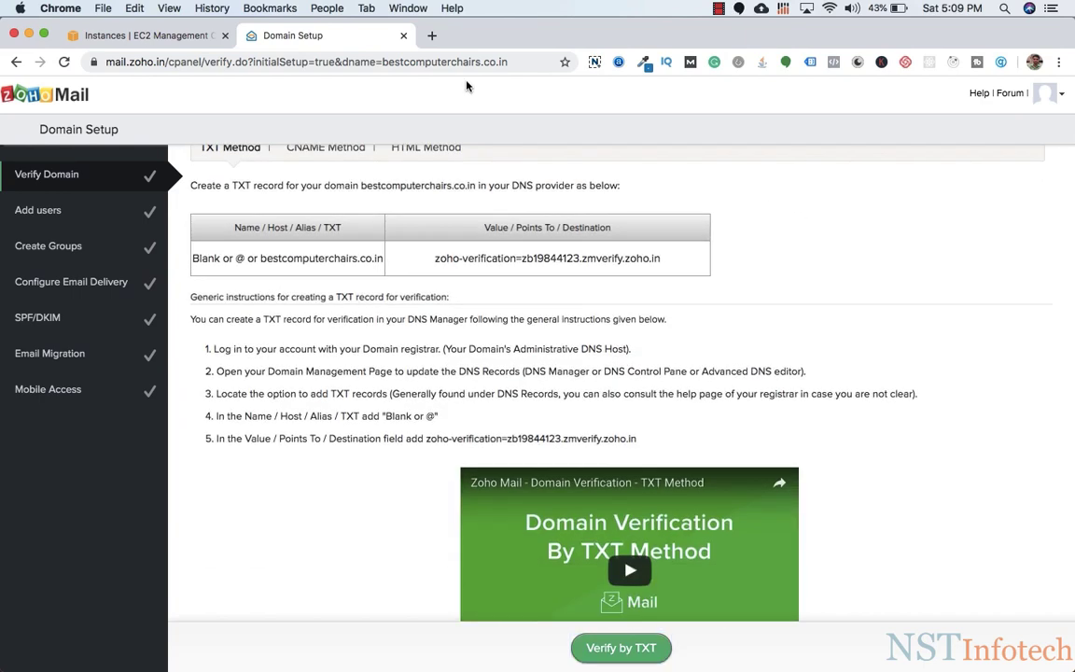
Step: Search for MxToolbox and run an MX Lookup on bestcomputerchairs.co.in
{"action": "left_click", "coordinate": [431, 36]}
{"action": "type", "text": "mx"}
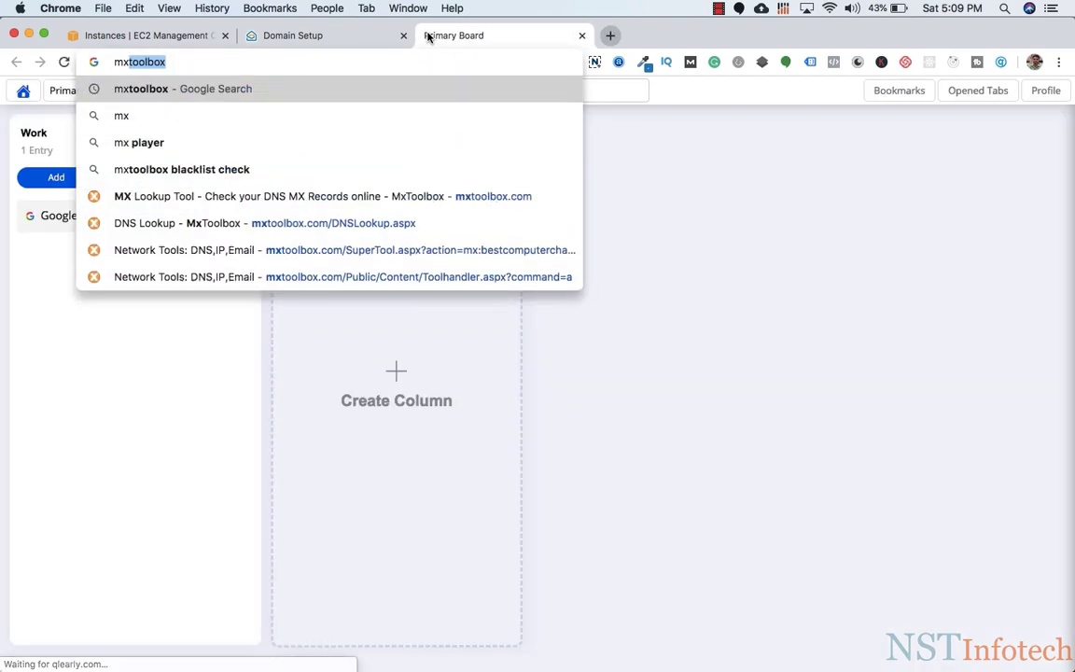
{"action": "key", "text": "Return"}
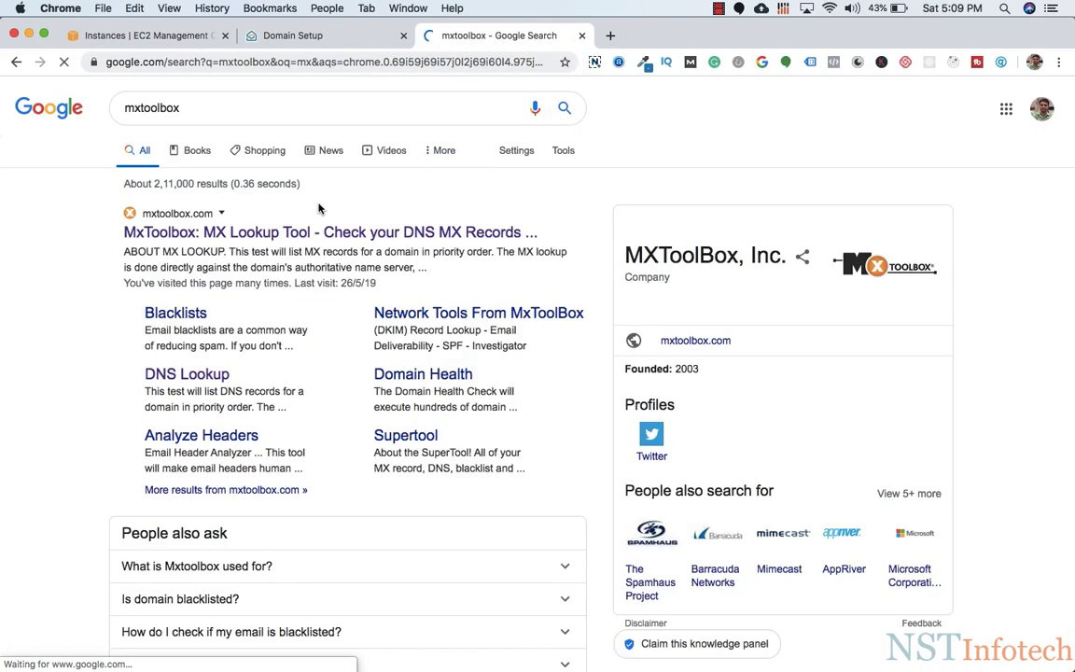
{"action": "left_click", "coordinate": [217, 239]}
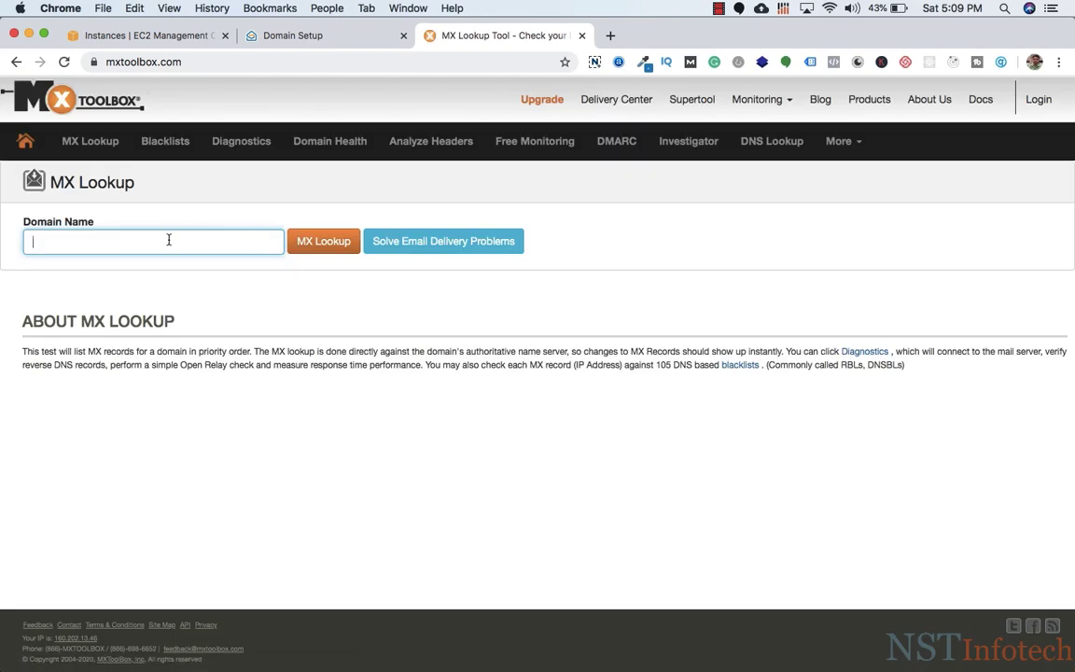
{"action": "type", "text": "bes"}
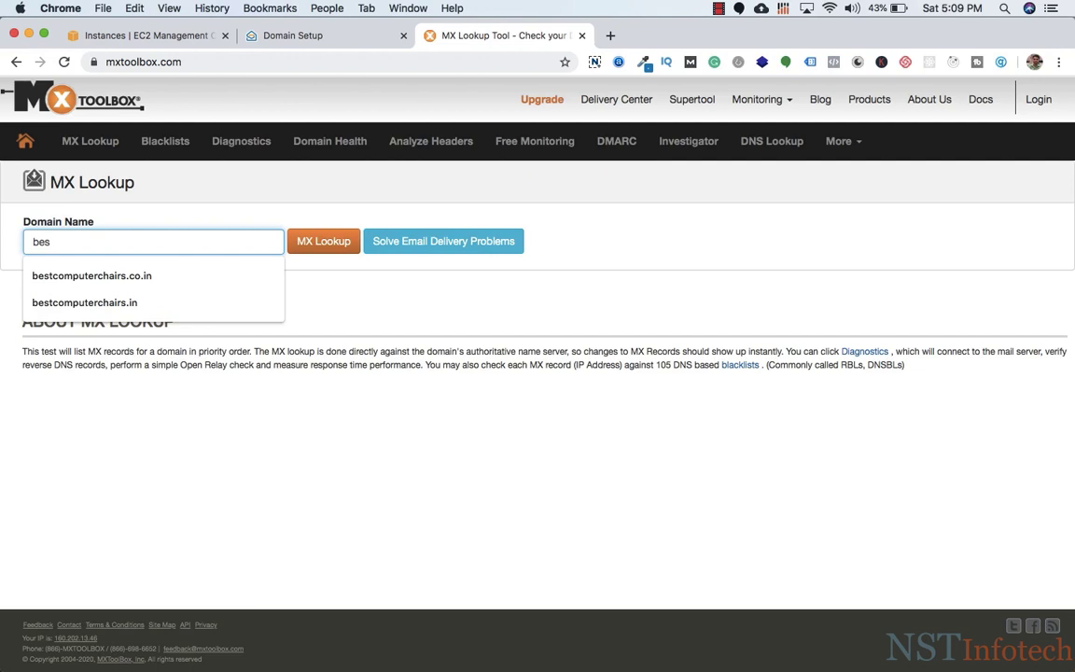
{"action": "key", "text": "BackSpace"}
{"action": "key", "text": "BackSpace"}
{"action": "key", "text": "BackSpace"}
{"action": "type", "text": "best"}
{"action": "left_click", "coordinate": [145, 275]}
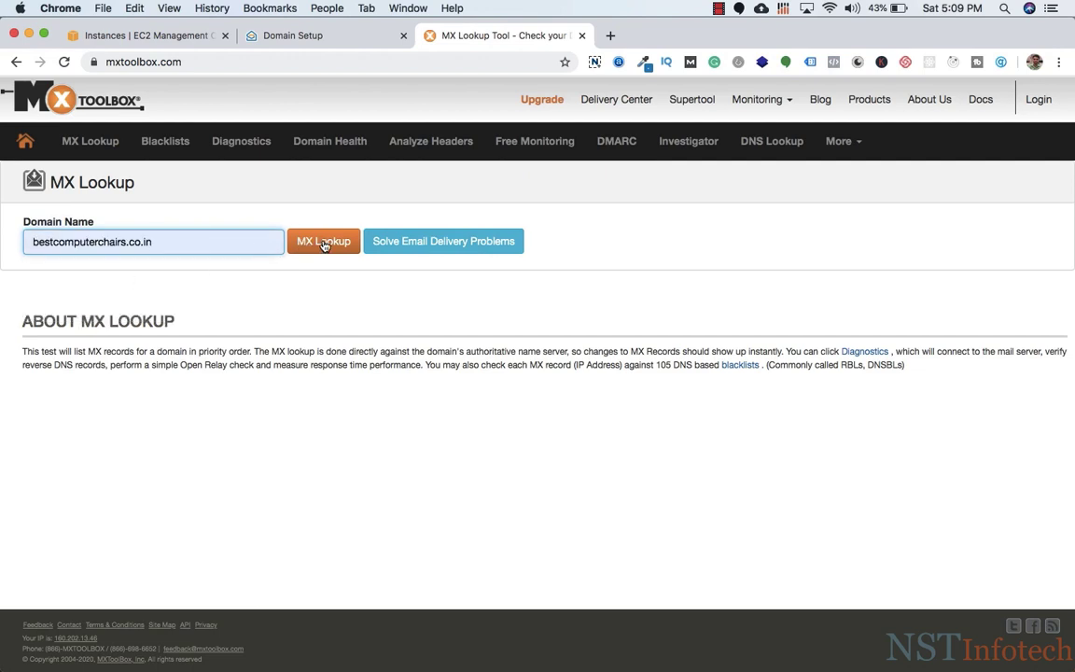
{"action": "left_click", "coordinate": [323, 242]}
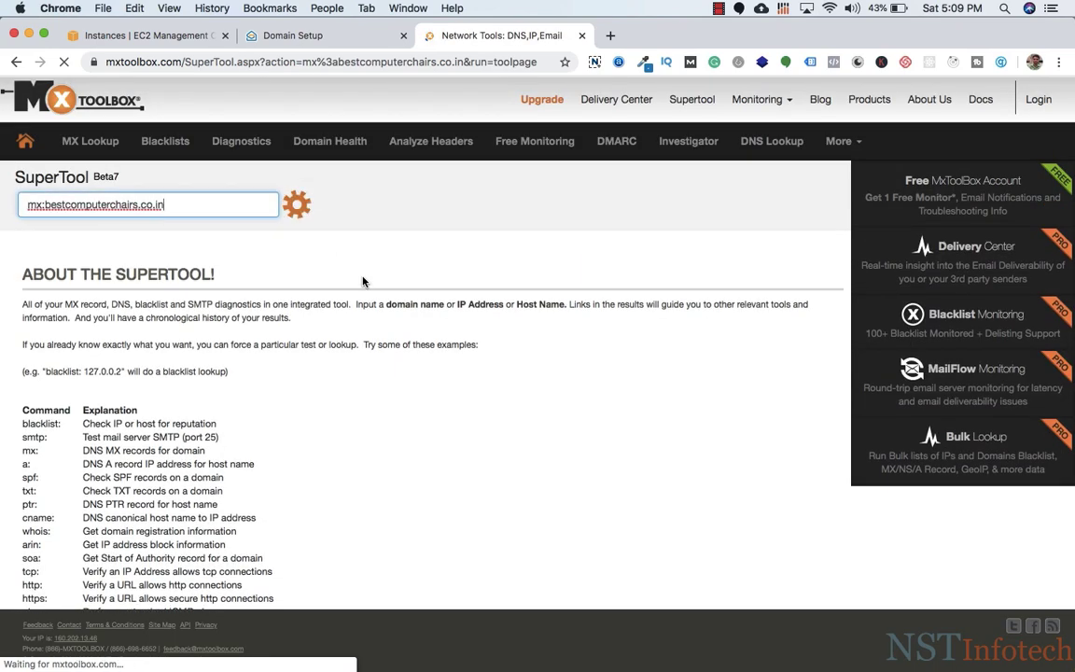
Step: Run Find Problems to review the 7-problem health report, then return to the MX Lookup page
{"action": "scroll", "coordinate": [308, 298], "scroll_direction": "down", "scroll_amount": 1}
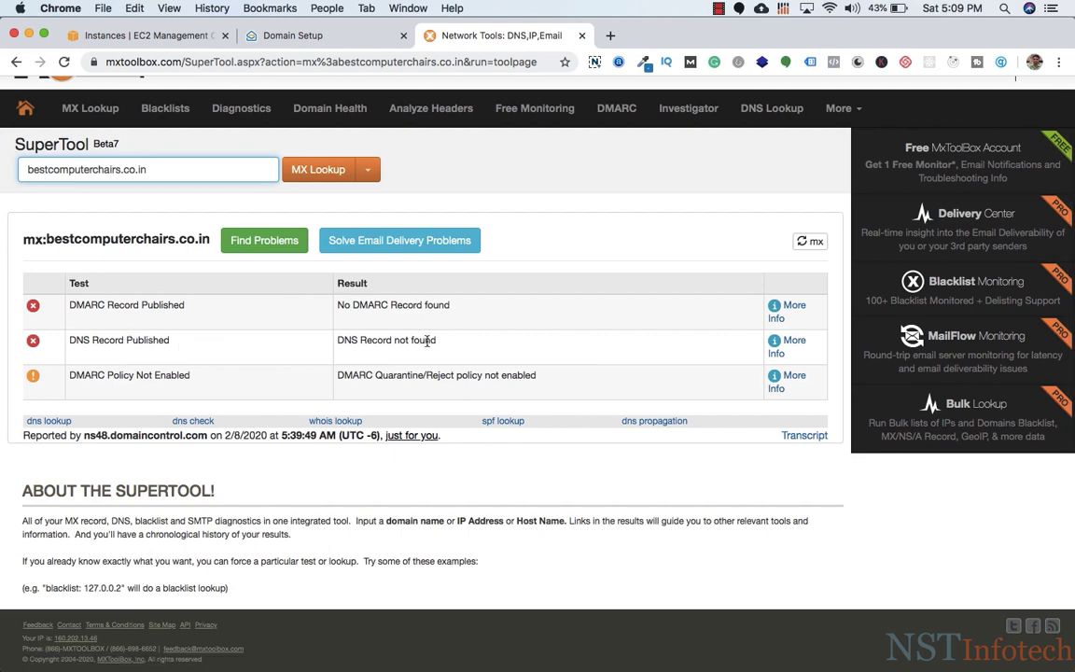
{"action": "scroll", "coordinate": [430, 342], "scroll_direction": "down", "scroll_amount": 5}
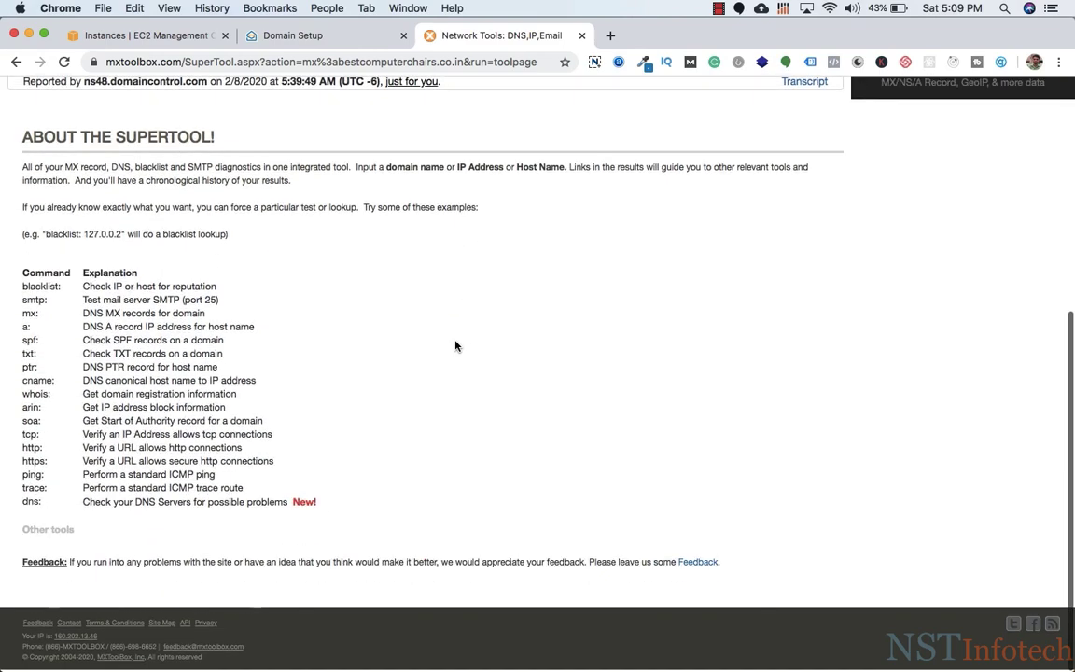
{"action": "scroll", "coordinate": [455, 347], "scroll_direction": "up", "scroll_amount": 5}
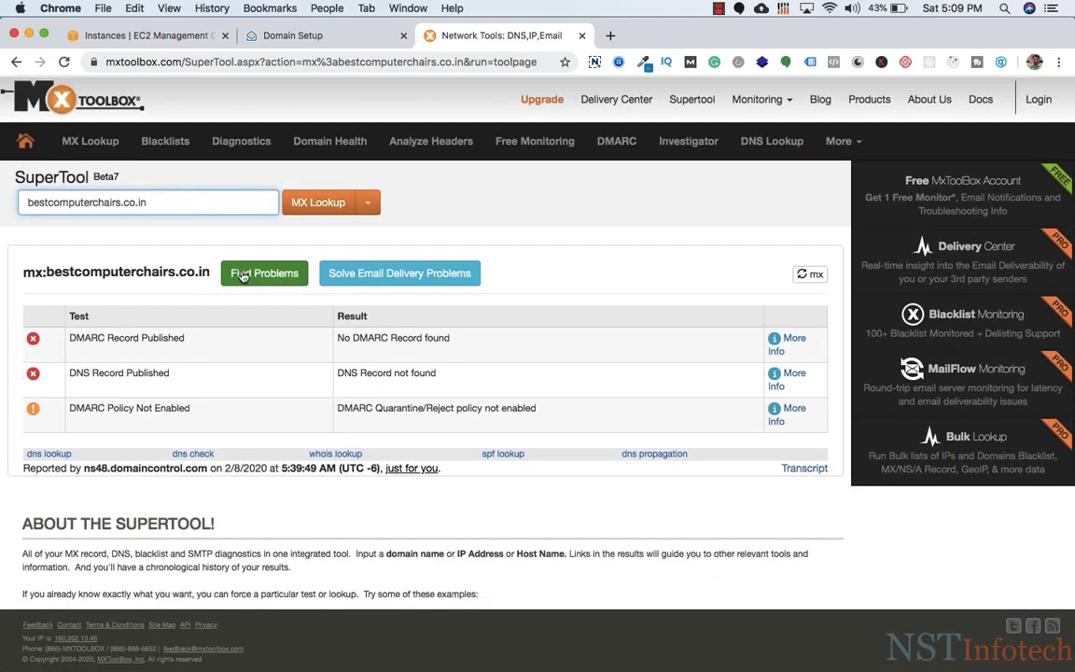
{"action": "left_click", "coordinate": [241, 274]}
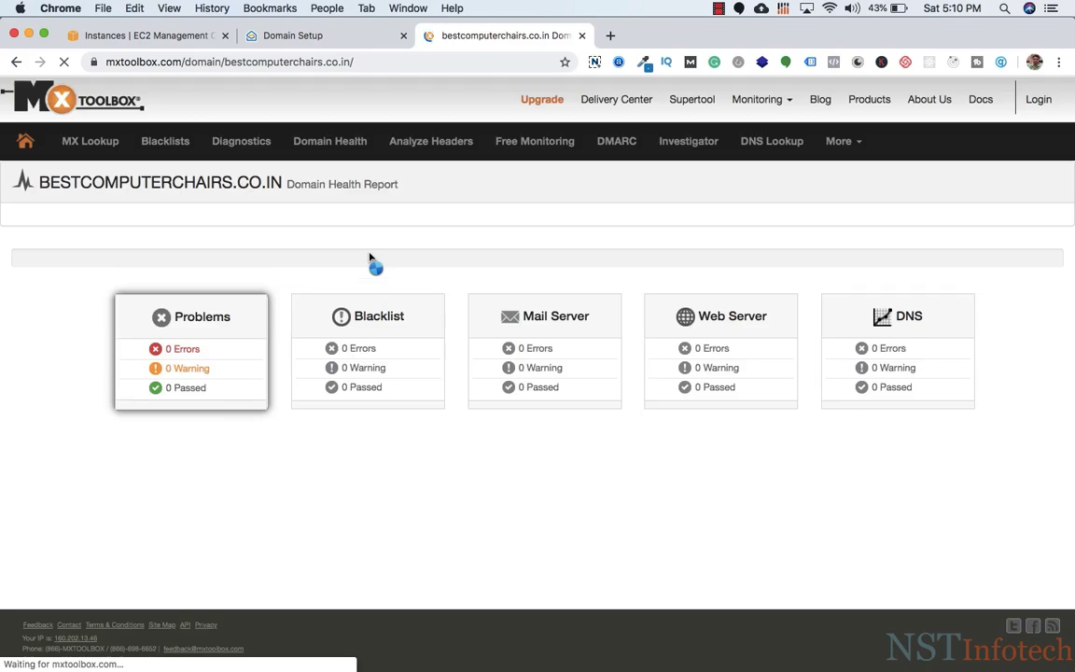
{"action": "scroll", "coordinate": [219, 414], "scroll_direction": "down", "scroll_amount": 1}
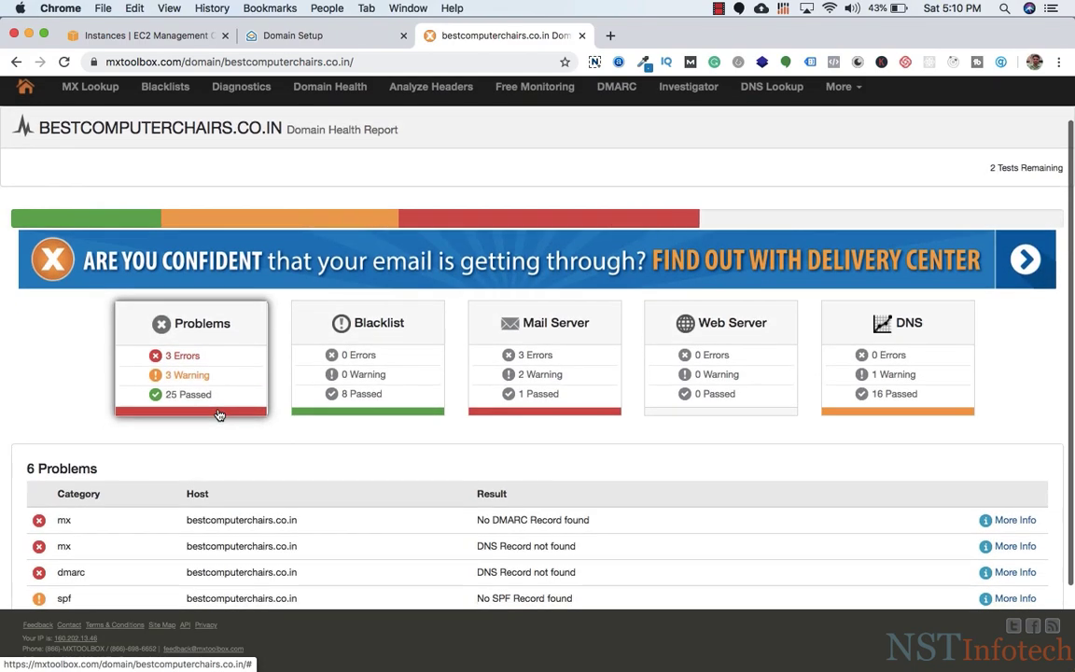
{"action": "scroll", "coordinate": [219, 415], "scroll_direction": "down", "scroll_amount": 3}
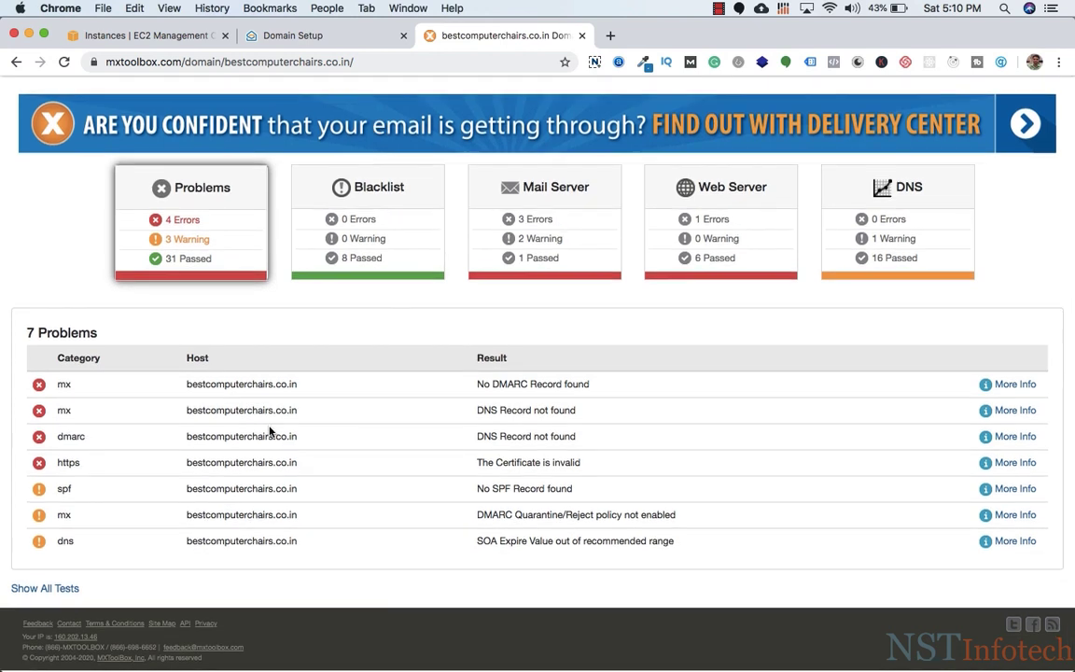
{"action": "scroll", "coordinate": [209, 451], "scroll_direction": "up", "scroll_amount": 1}
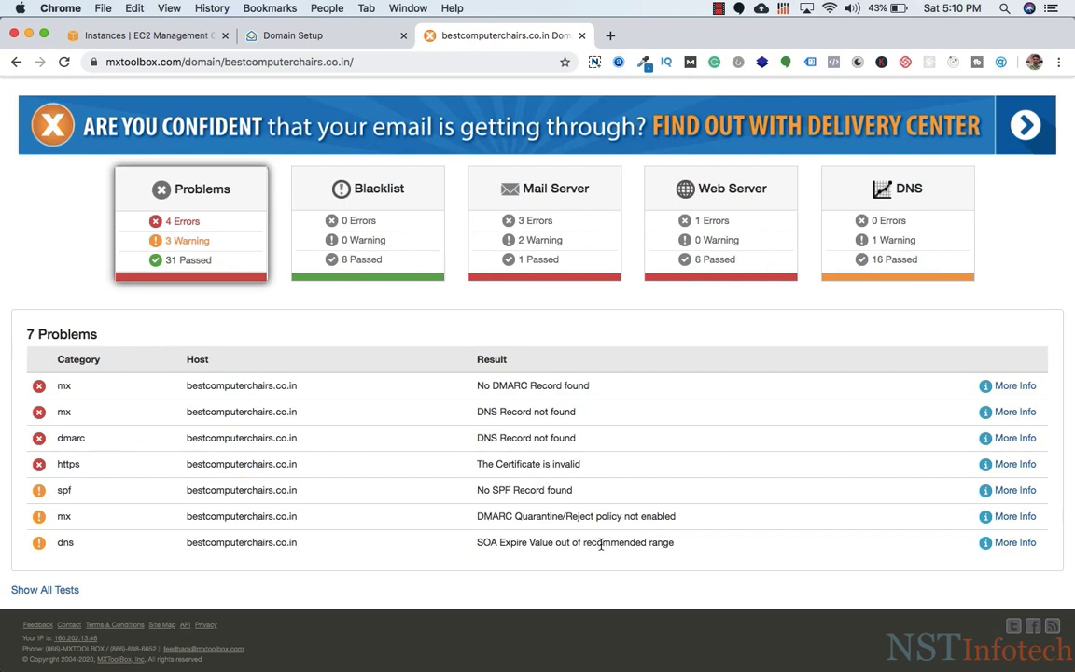
{"action": "scroll", "coordinate": [601, 544], "scroll_direction": "up", "scroll_amount": 5}
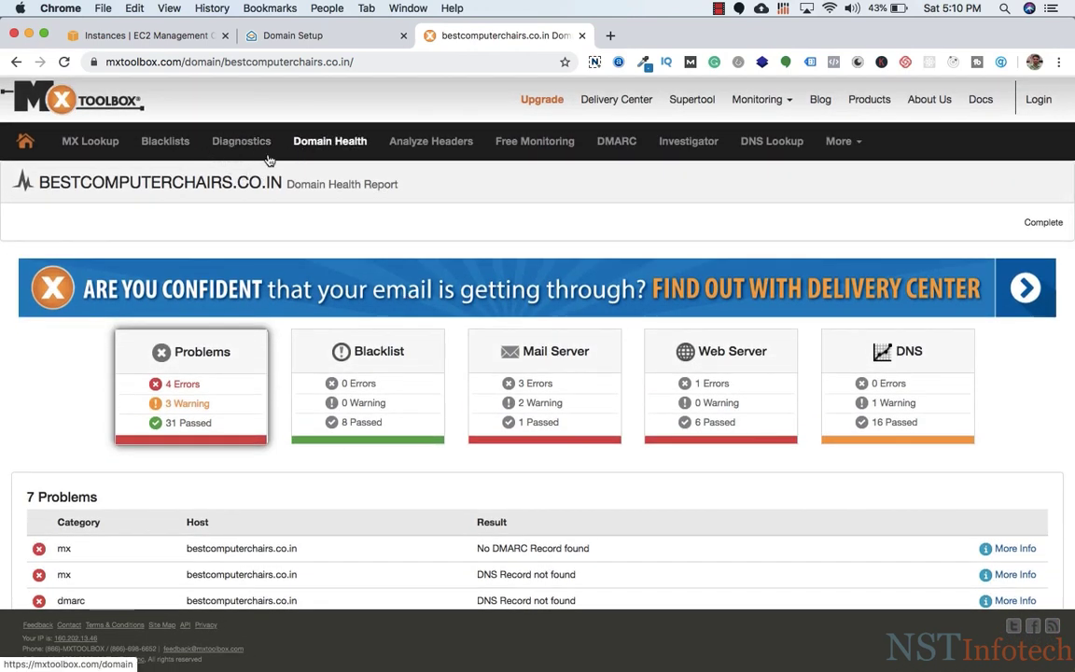
{"action": "left_click", "coordinate": [26, 101]}
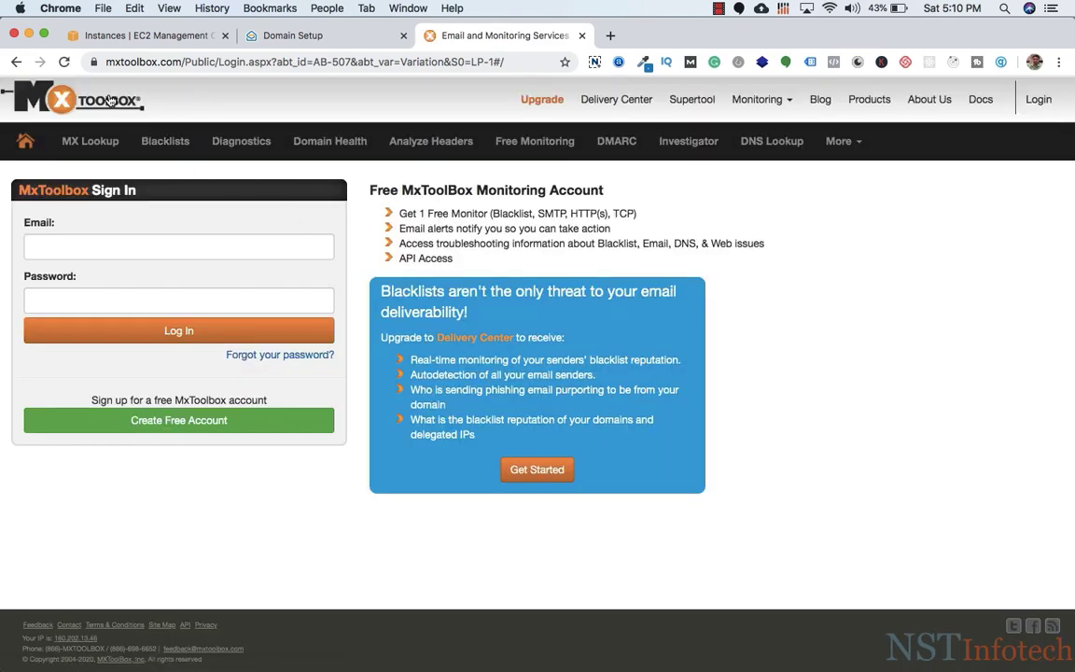
{"action": "left_click", "coordinate": [103, 134]}
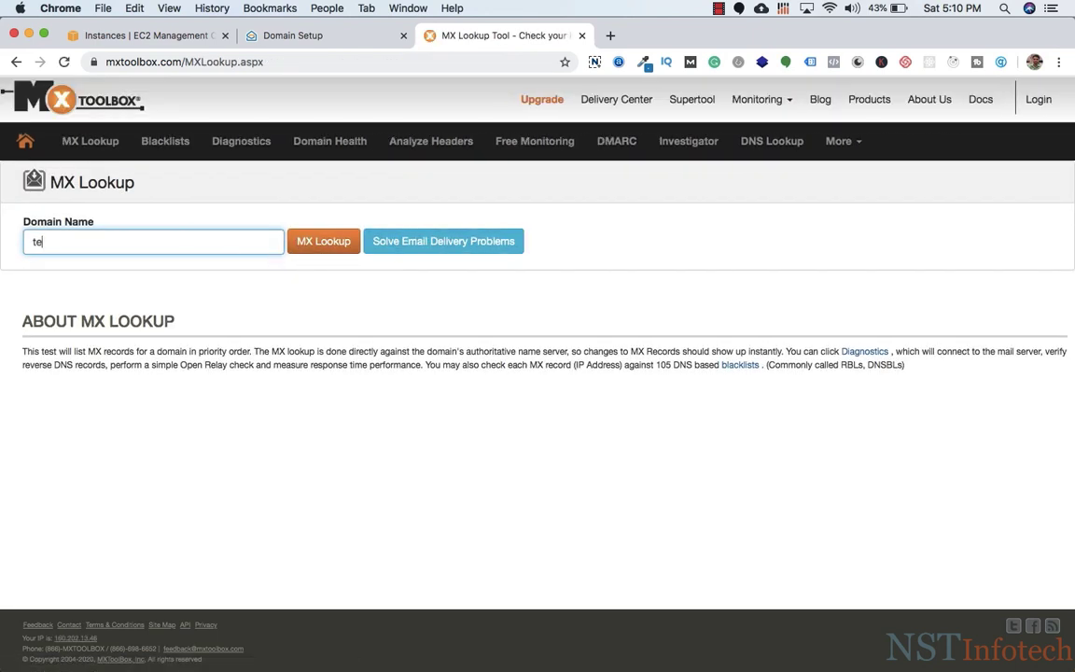
Step: Run a lookup for 'text:bestcomputerchairs.co.in', which returns an error
{"action": "type", "text": "text:bestcomputerchairs."}
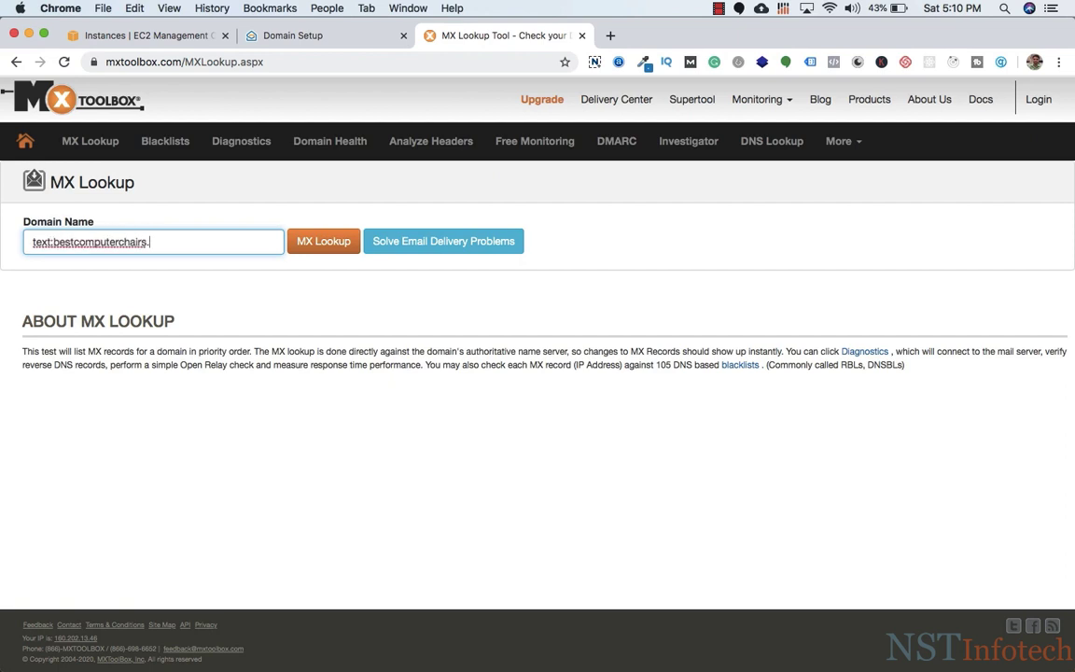
{"action": "type", "text": "co.in"}
{"action": "left_click", "coordinate": [324, 242]}
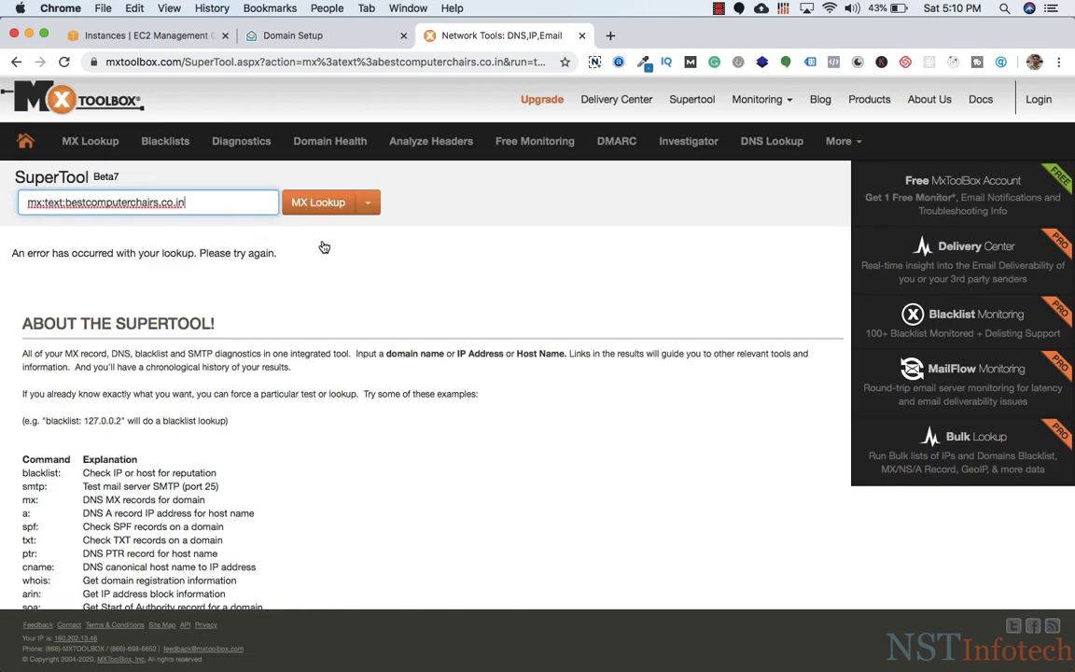
{"action": "scroll", "coordinate": [324, 244], "scroll_direction": "down", "scroll_amount": 1}
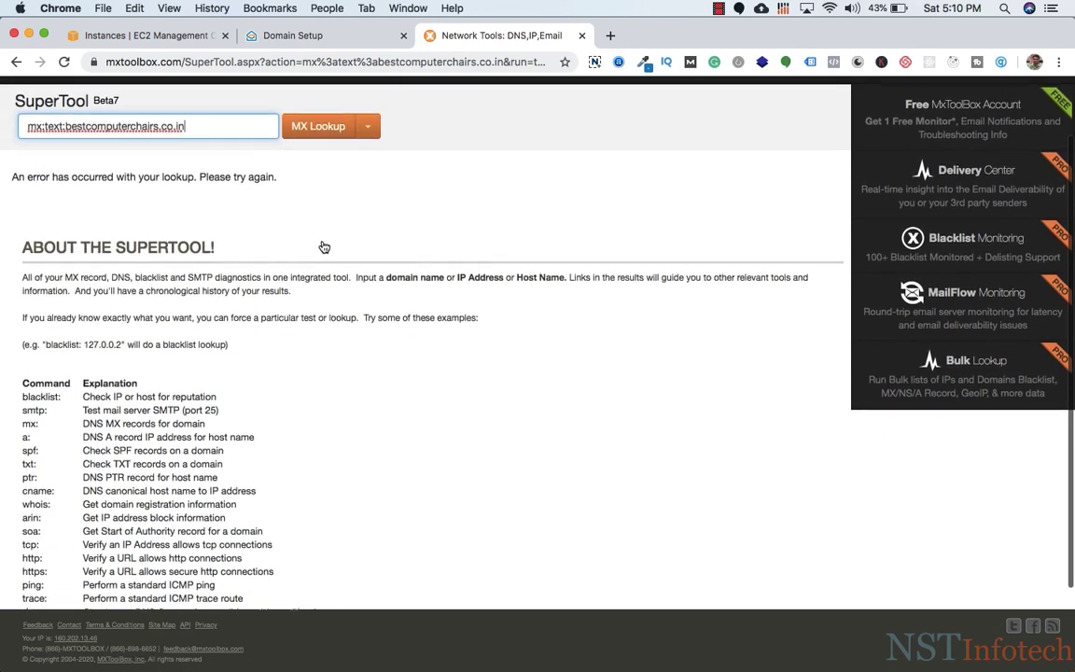
{"action": "double_click", "coordinate": [177, 218]}
{"action": "scroll", "coordinate": [150, 198], "scroll_direction": "up", "scroll_amount": 1}
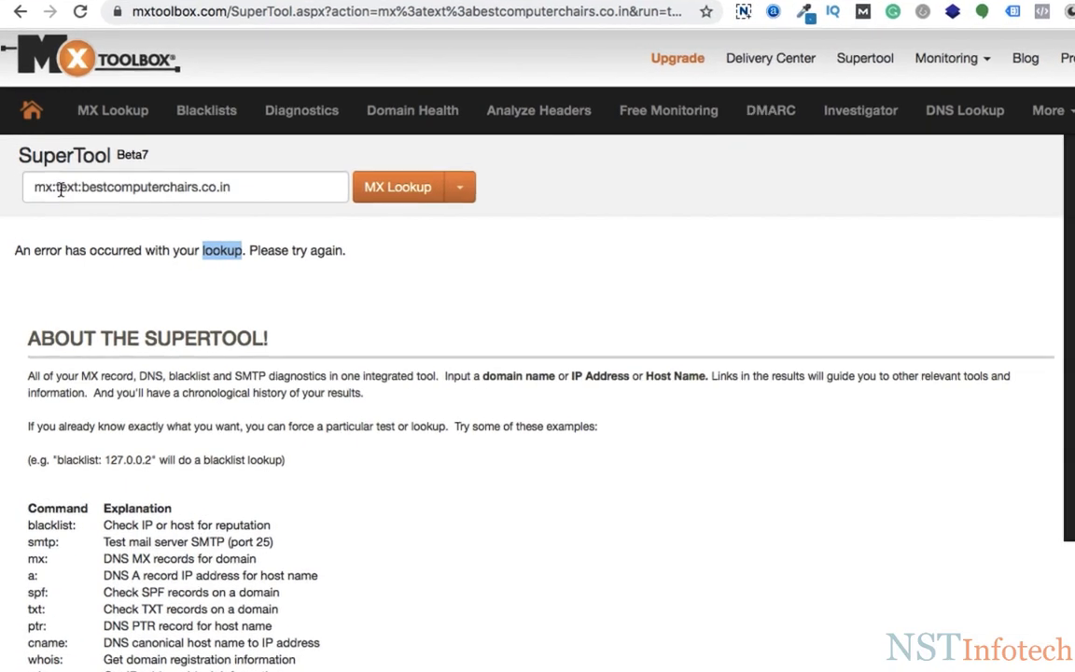
Step: Correct the query to txt:bestcomputerchairs.co.in and run TXT Lookup, showing the zoho-verification record
{"action": "double_click", "coordinate": [49, 204]}
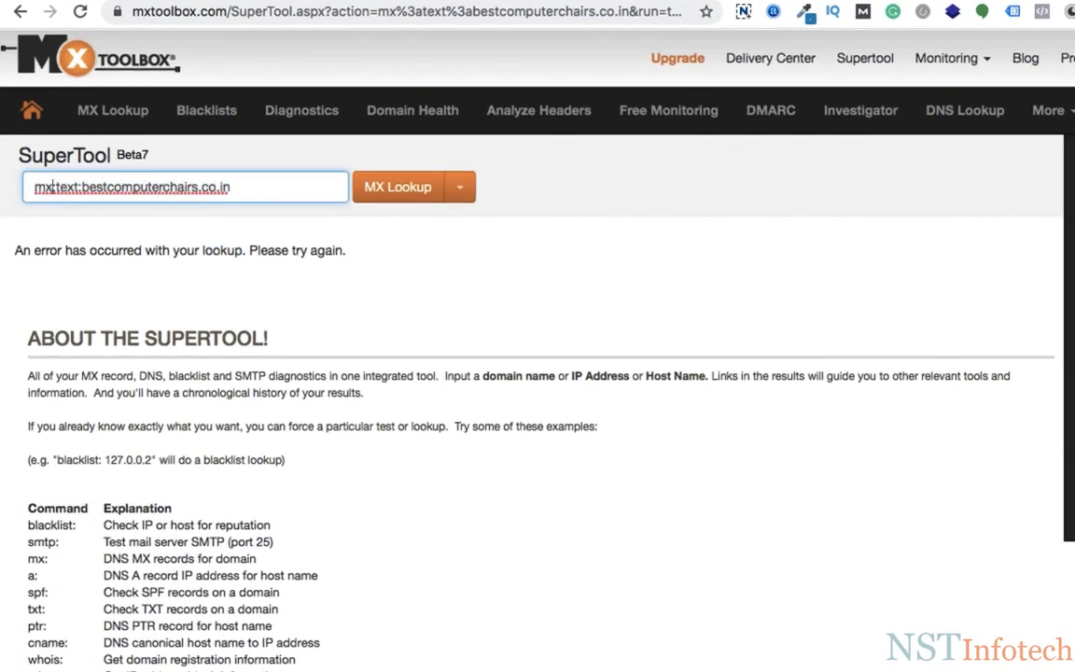
{"action": "key", "text": "BackSpace"}
{"action": "key", "text": "BackSpace"}
{"action": "key", "text": "BackSpace"}
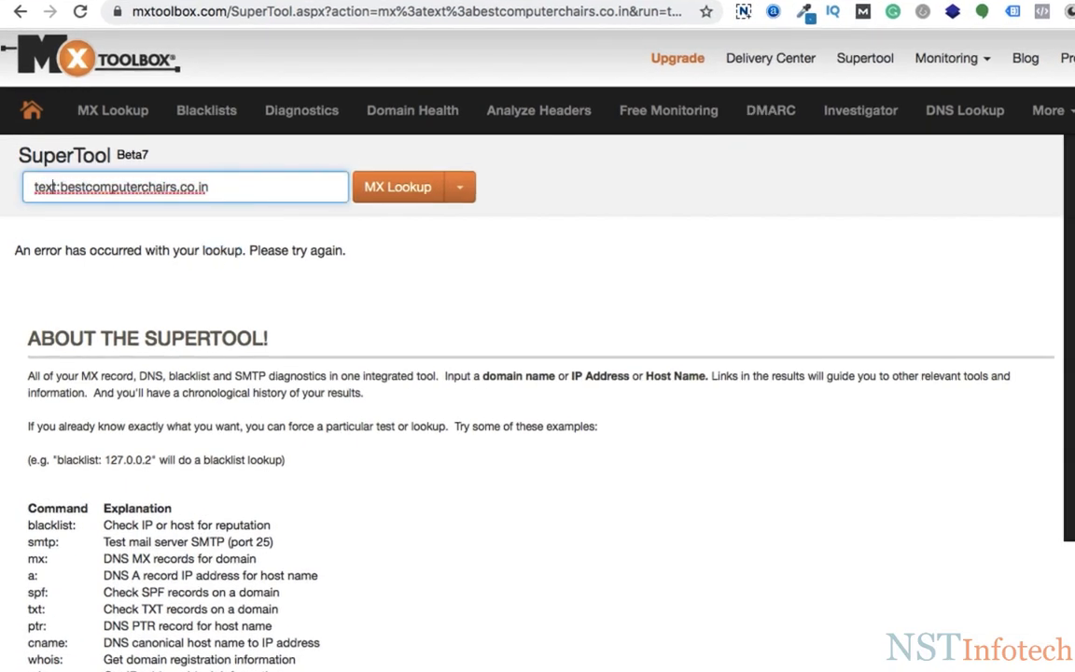
{"action": "key", "text": "BackSpace"}
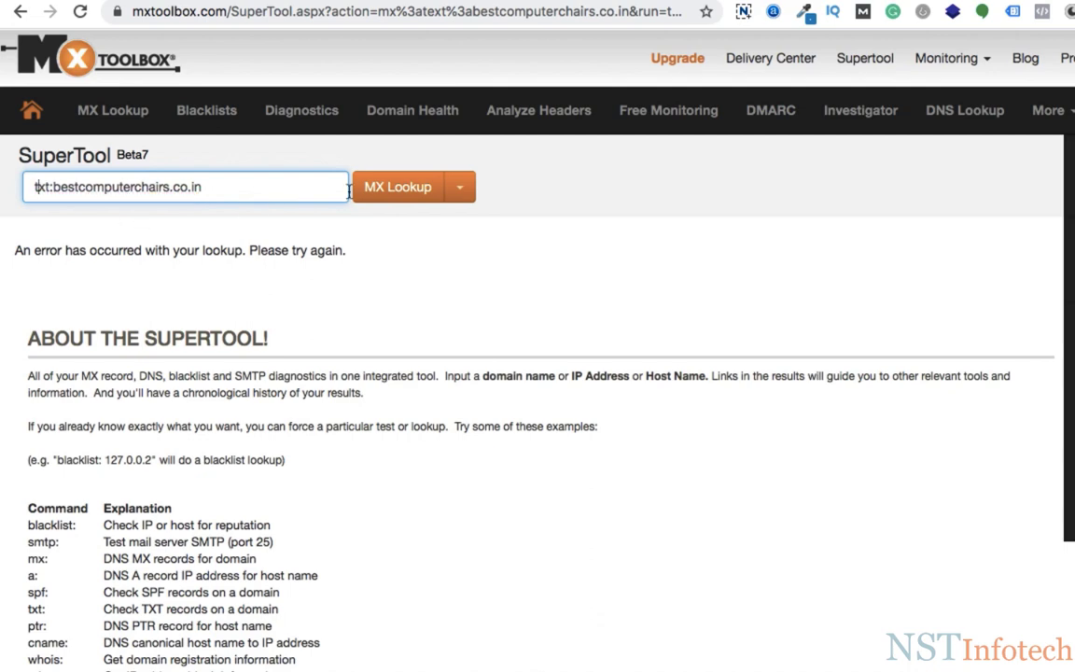
{"action": "left_click", "coordinate": [375, 190]}
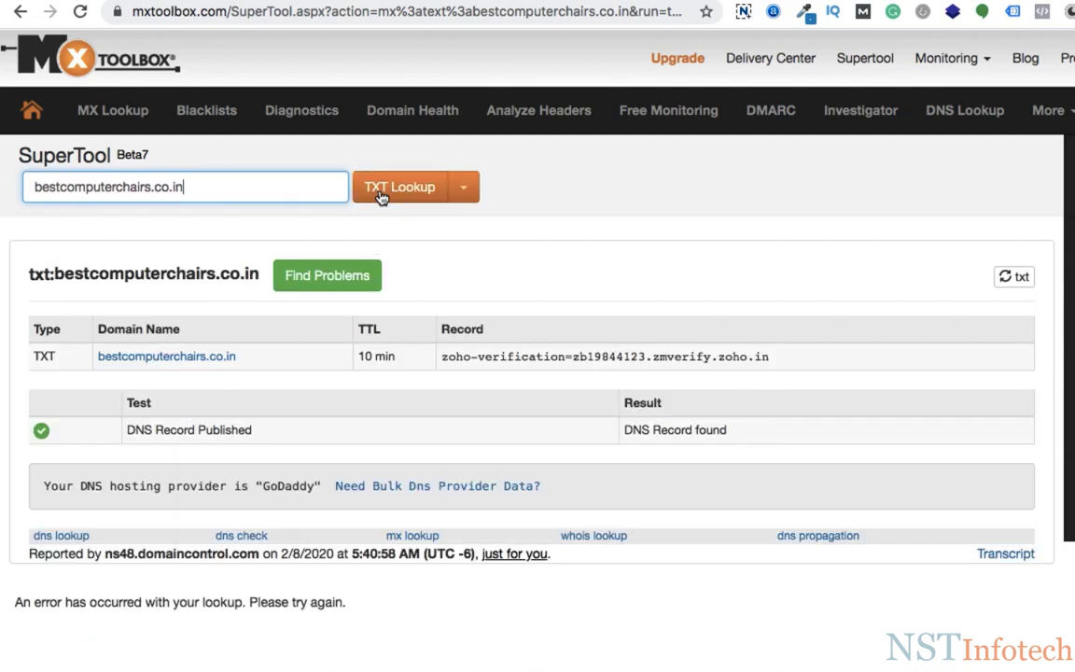
{"action": "scroll", "coordinate": [462, 324], "scroll_direction": "down", "scroll_amount": 1}
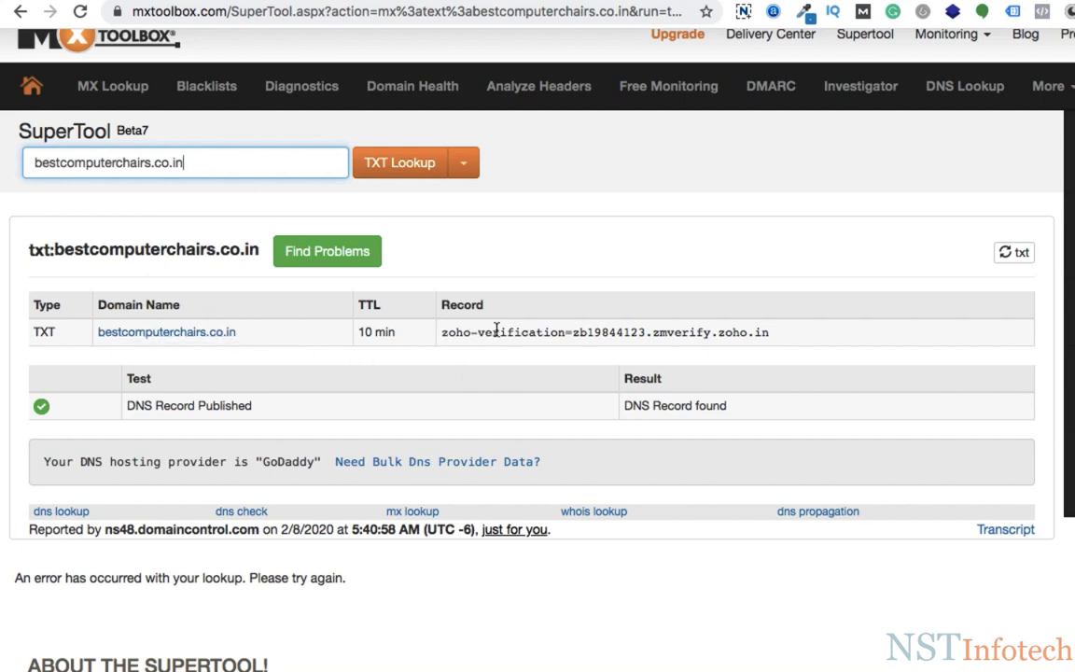
{"action": "scroll", "coordinate": [490, 334], "scroll_direction": "down", "scroll_amount": 1}
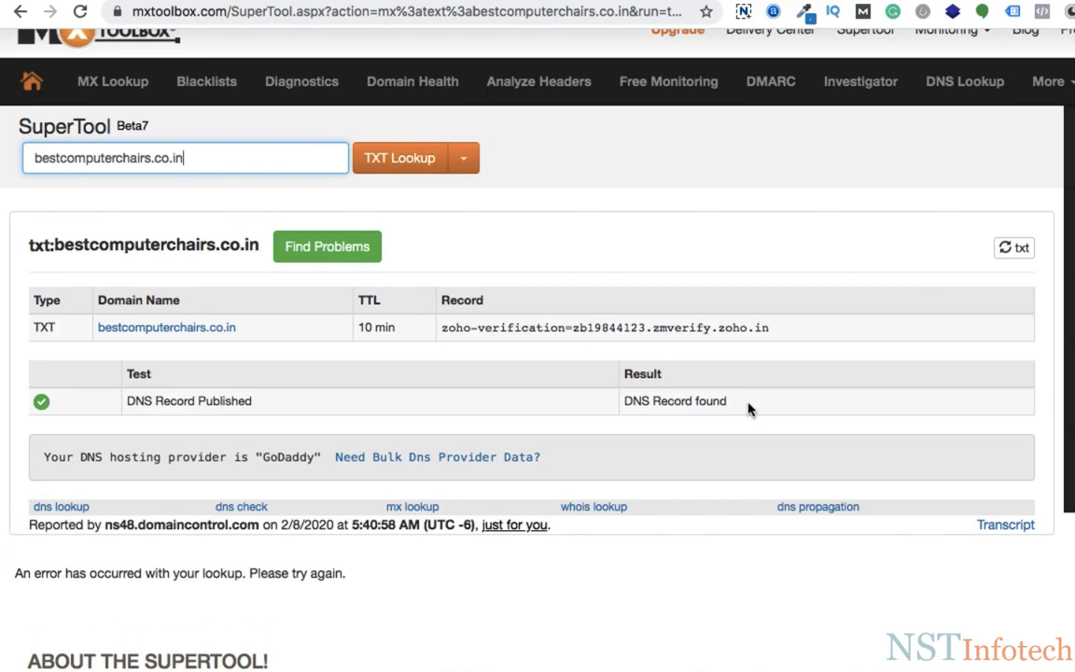
{"action": "scroll", "coordinate": [731, 412], "scroll_direction": "up", "scroll_amount": 1}
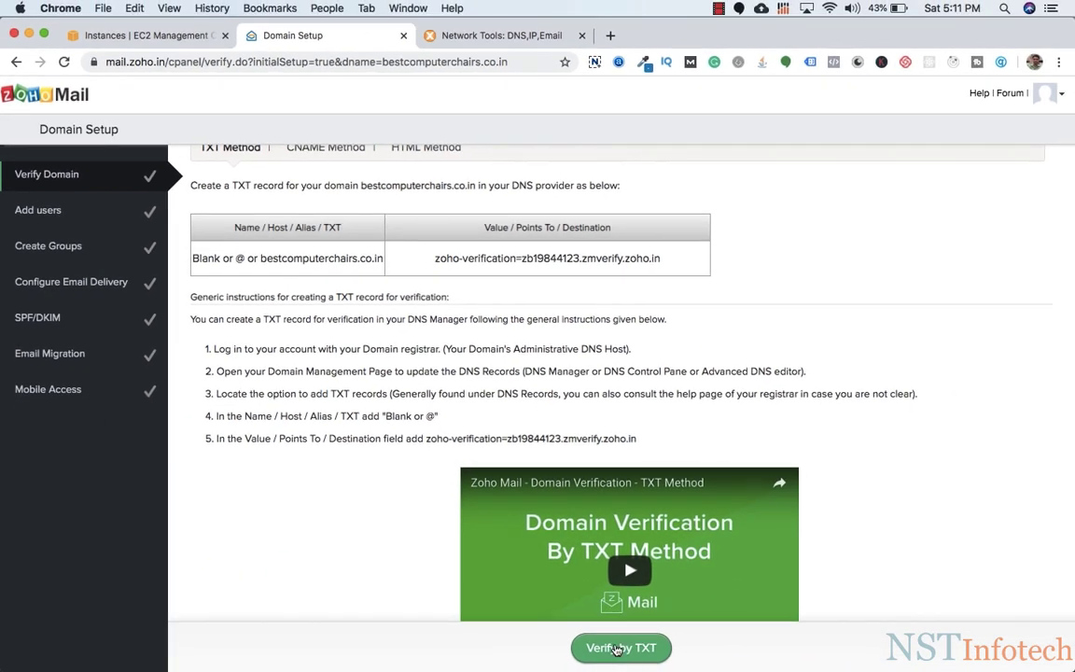
Step: Retry Zoho's TXT verification, which fails again, then reload Domain Setup and select GoDaddy as DNS provider
{"action": "left_click", "coordinate": [619, 648]}
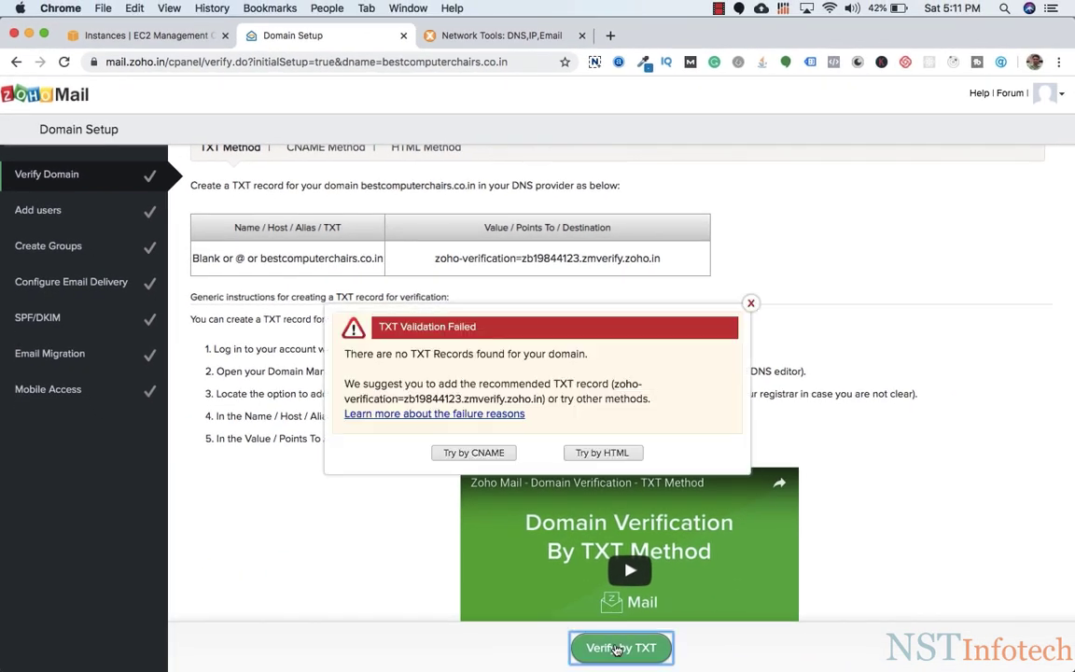
{"action": "left_click", "coordinate": [751, 302]}
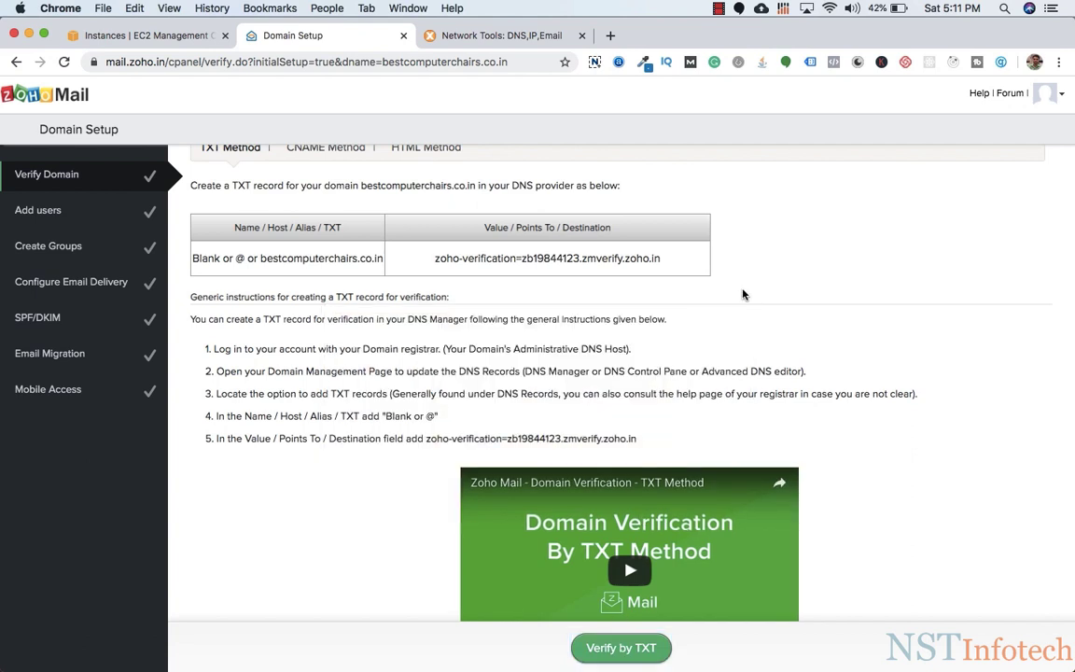
{"action": "left_click", "coordinate": [64, 62]}
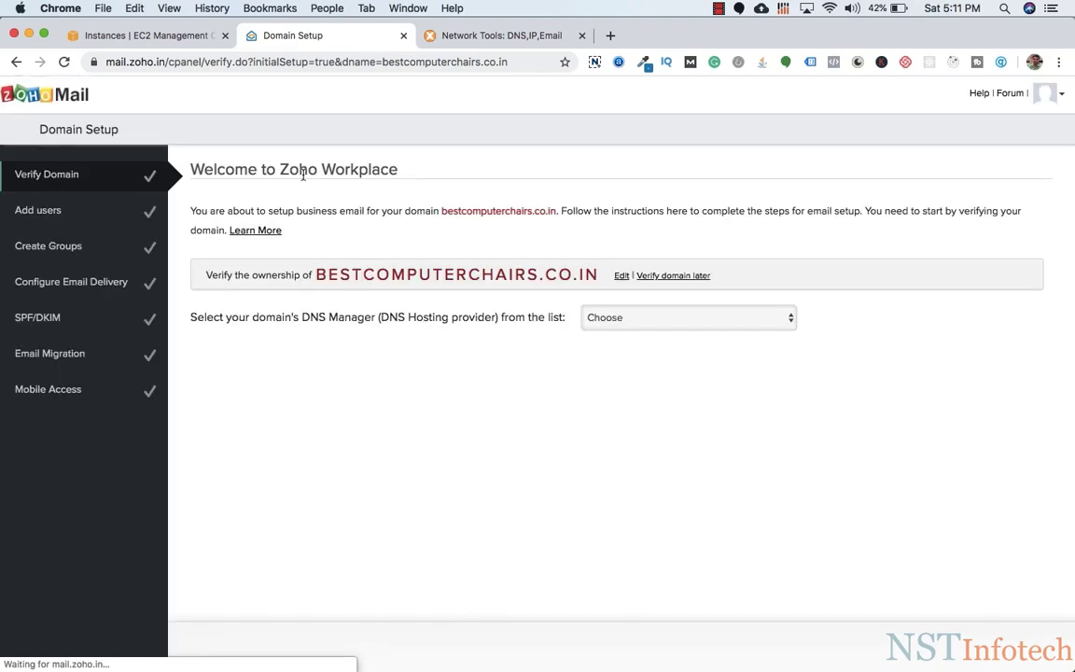
{"action": "left_click", "coordinate": [635, 318]}
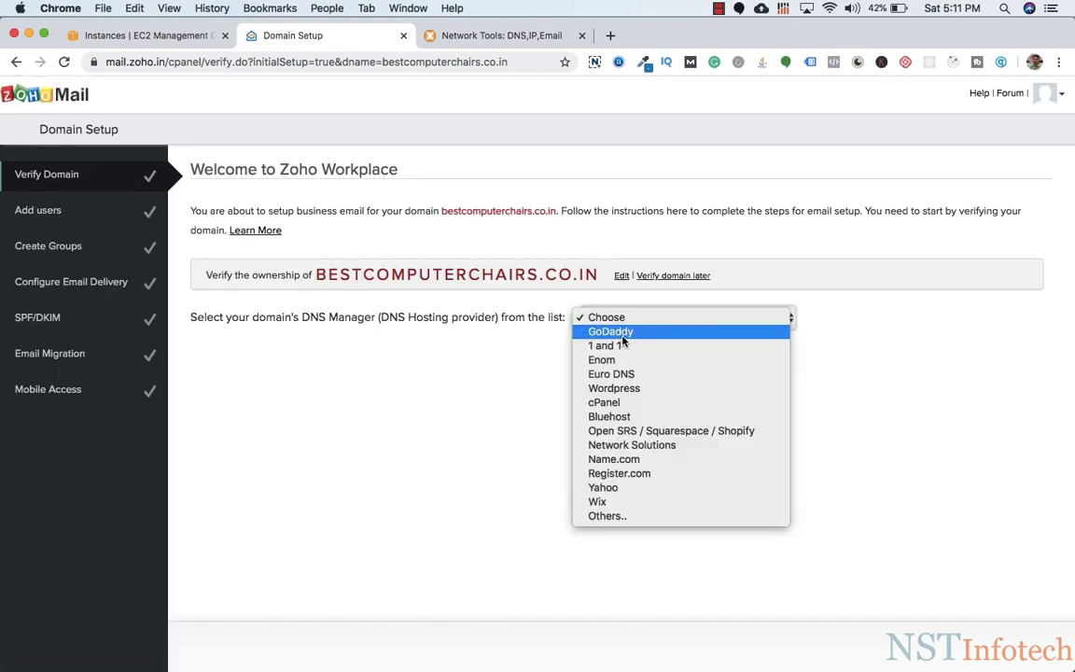
{"action": "left_click", "coordinate": [622, 334]}
Step: Bring up the MxToolbox TXT lookup results for bestcomputerchairs.co.in
{"action": "scroll", "coordinate": [611, 485], "scroll_direction": "down", "scroll_amount": 5}
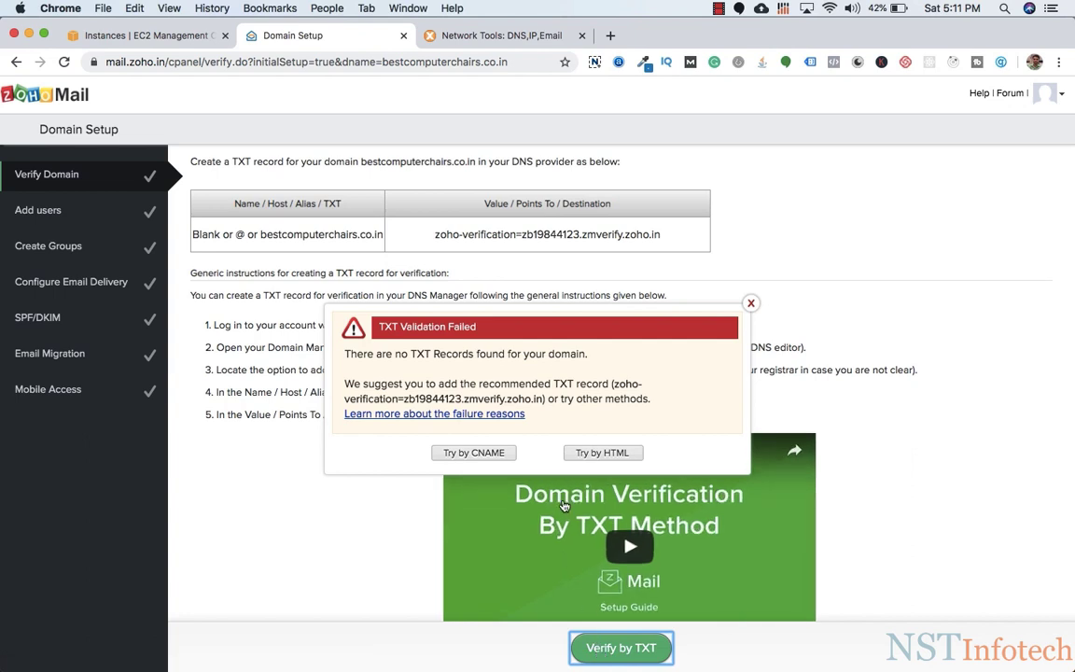
{"action": "scroll", "coordinate": [517, 354], "scroll_direction": "up", "scroll_amount": 3}
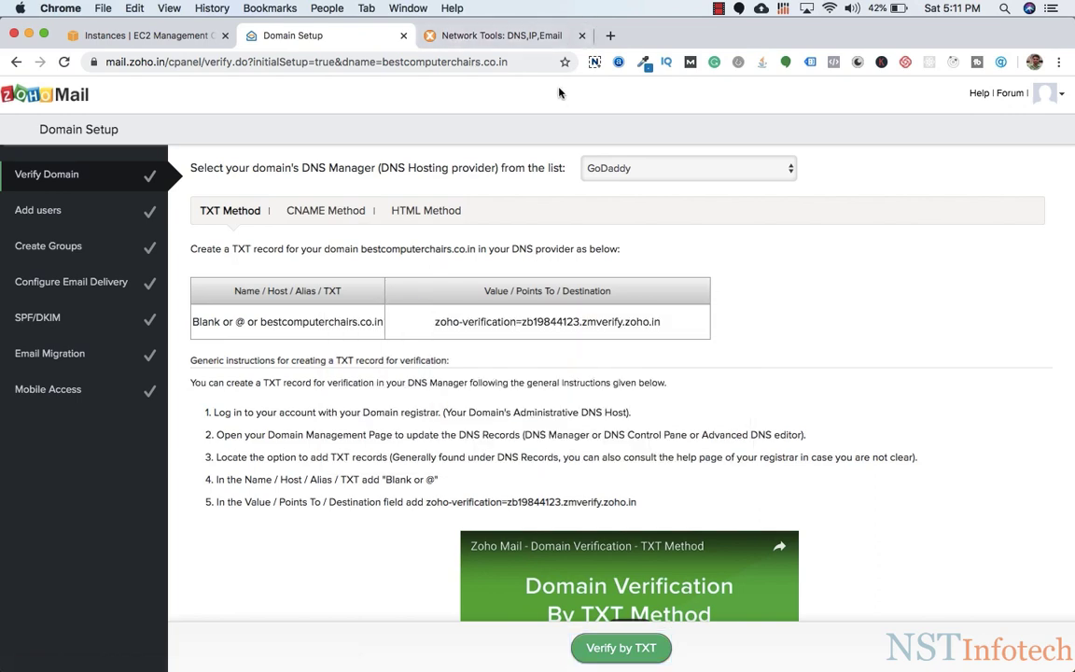
{"action": "left_click", "coordinate": [456, 39]}
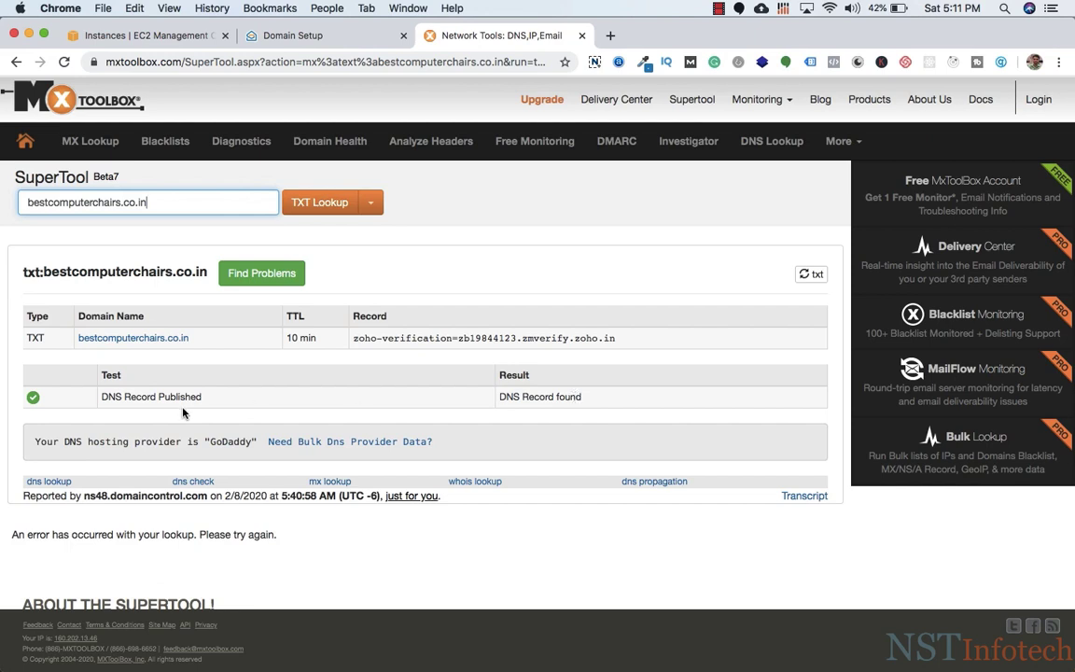
Step: Rerun MxToolbox's Find Problems check on bestcomputerchairs.co.in, which again lists 7 problems
{"action": "scroll", "coordinate": [142, 397], "scroll_direction": "down", "scroll_amount": 2}
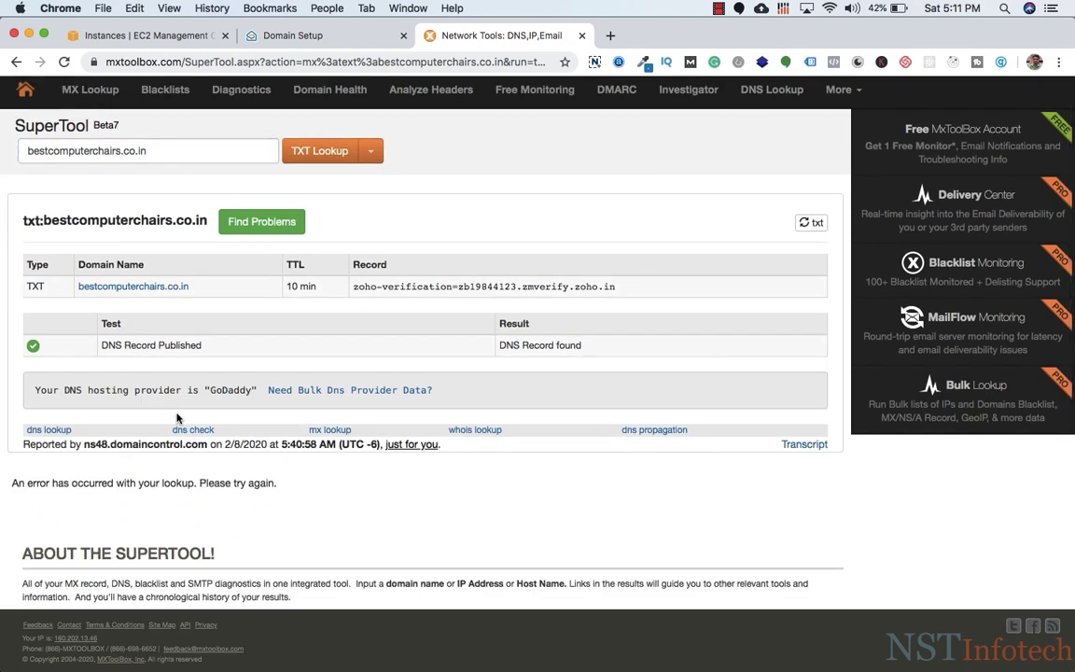
{"action": "scroll", "coordinate": [184, 463], "scroll_direction": "up", "scroll_amount": 2}
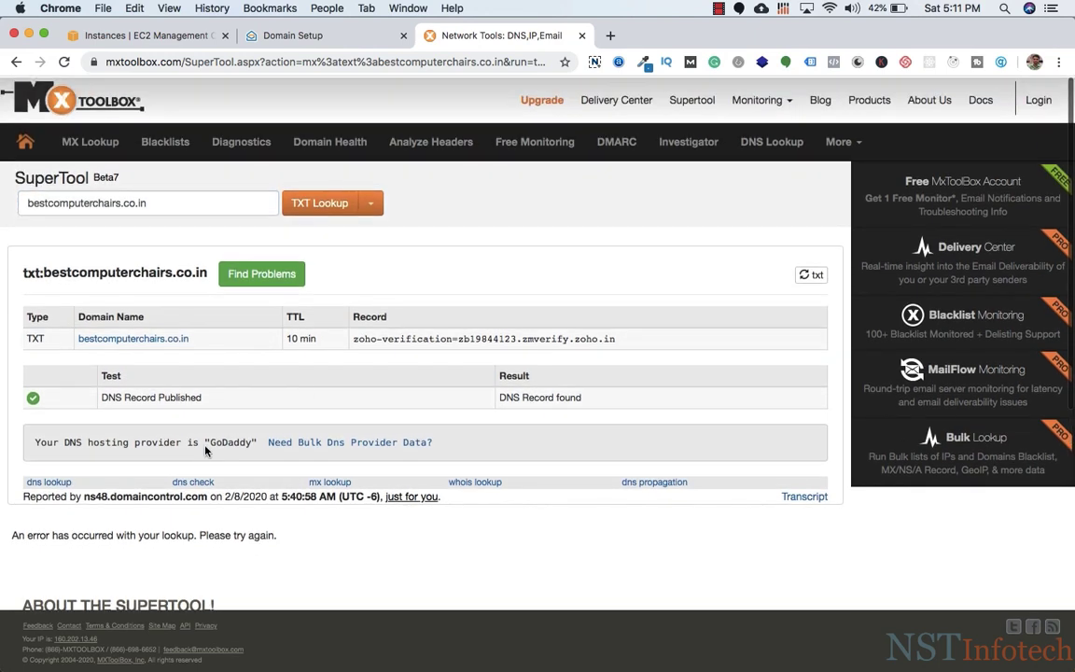
{"action": "triple_click", "coordinate": [442, 337]}
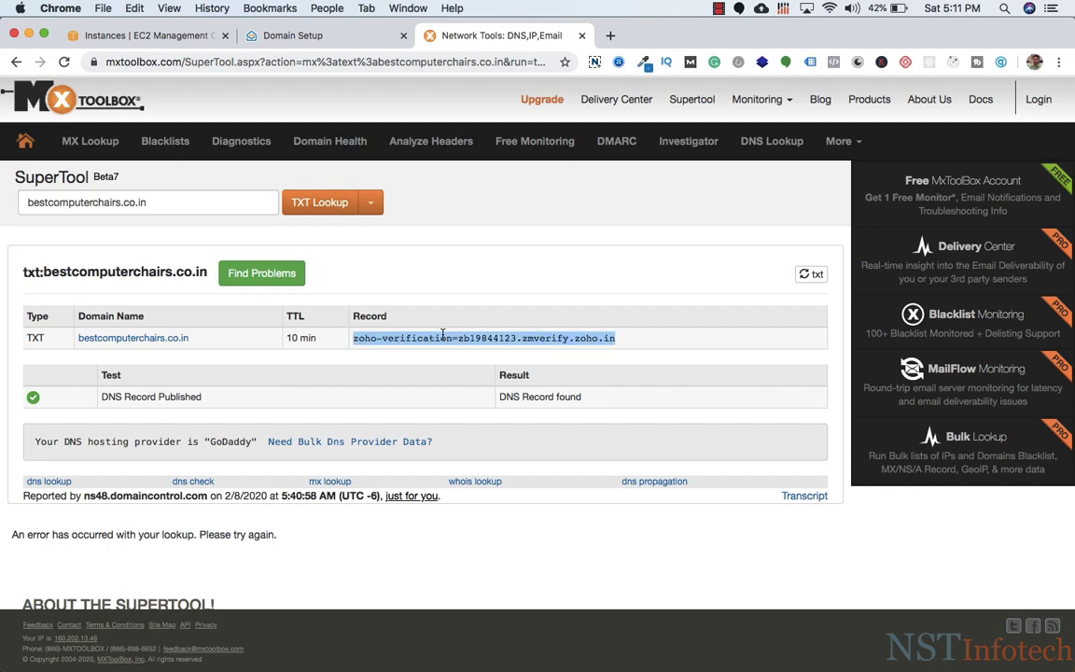
{"action": "left_click", "coordinate": [355, 351]}
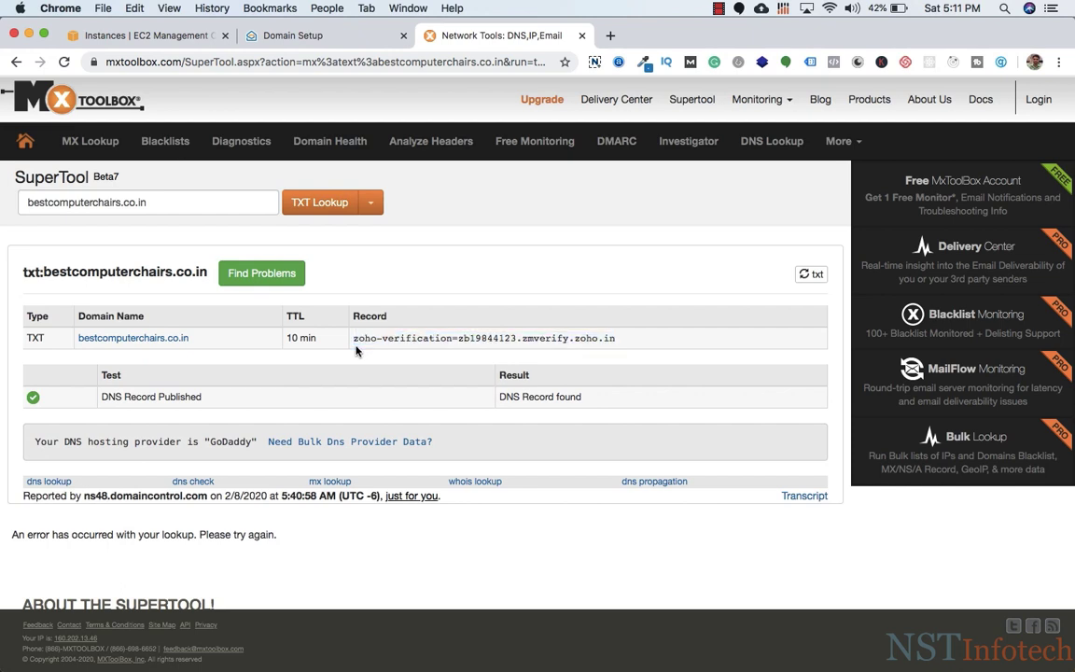
{"action": "left_click", "coordinate": [253, 272]}
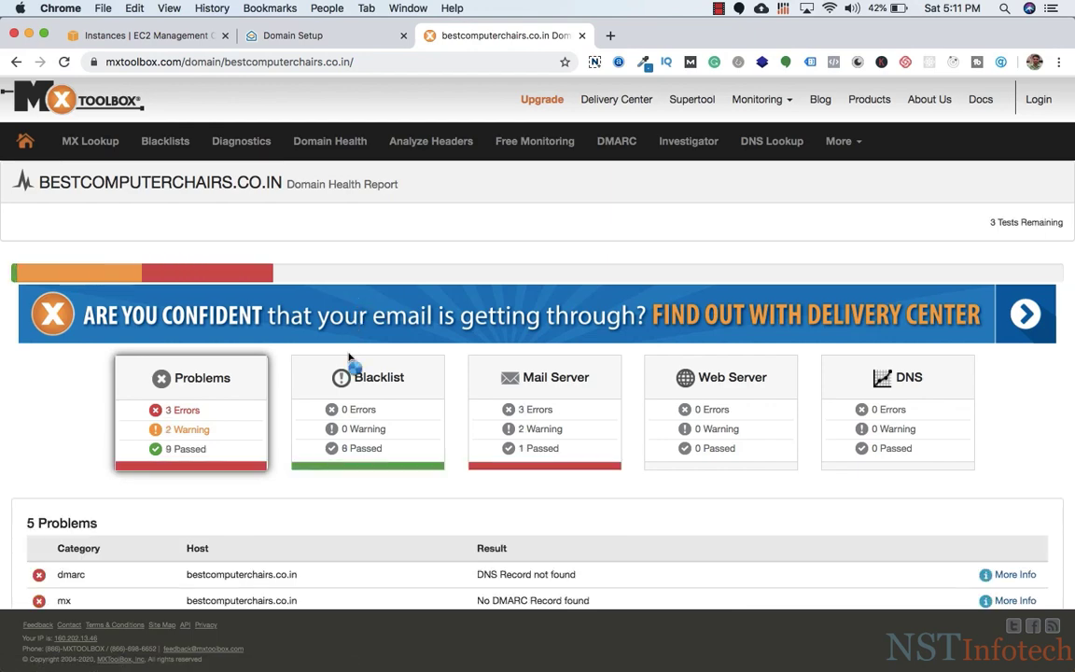
{"action": "scroll", "coordinate": [348, 358], "scroll_direction": "down", "scroll_amount": 3}
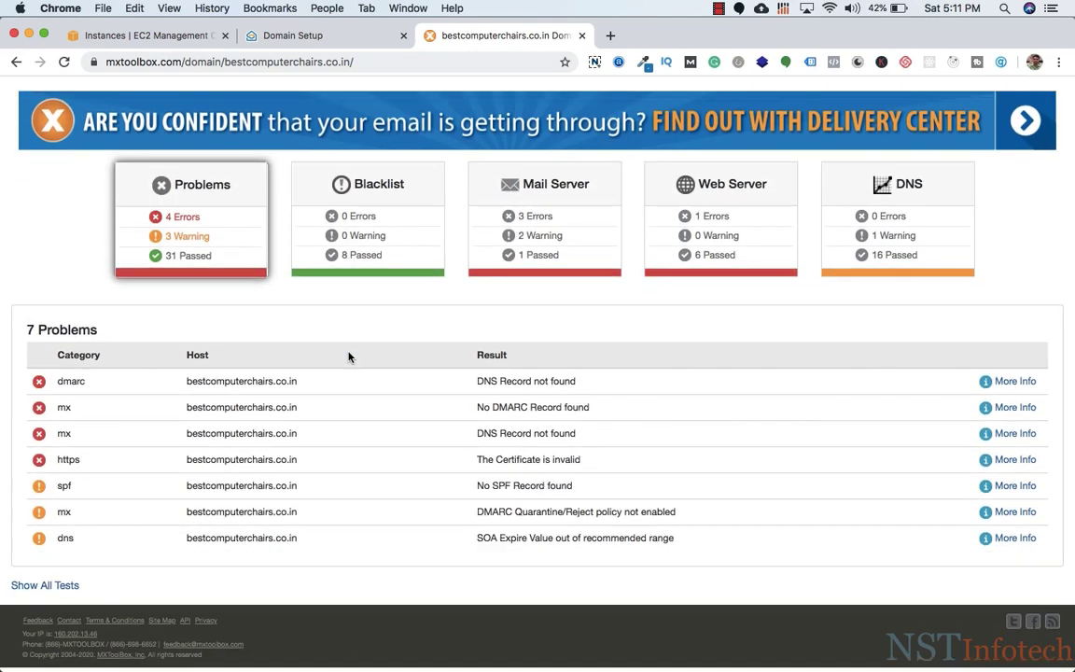
{"action": "scroll", "coordinate": [348, 357], "scroll_direction": "up", "scroll_amount": 3}
Step: Retry Zoho's TXT verification for the domain and close the failure message
{"action": "left_click", "coordinate": [308, 36]}
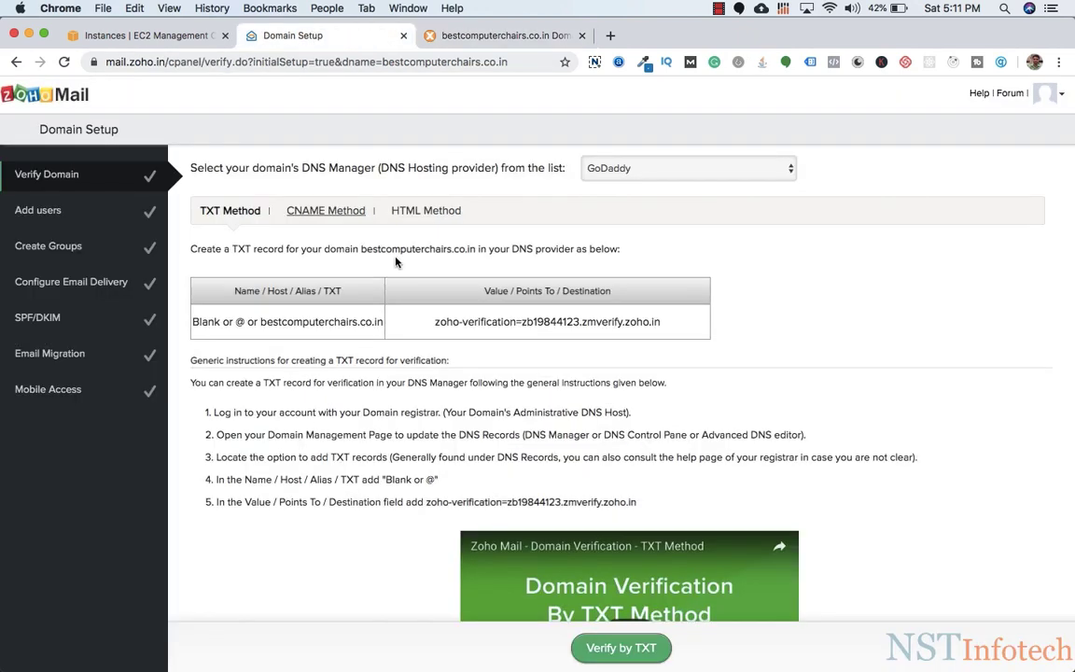
{"action": "scroll", "coordinate": [535, 481], "scroll_direction": "down", "scroll_amount": 4}
{"action": "left_click", "coordinate": [620, 648]}
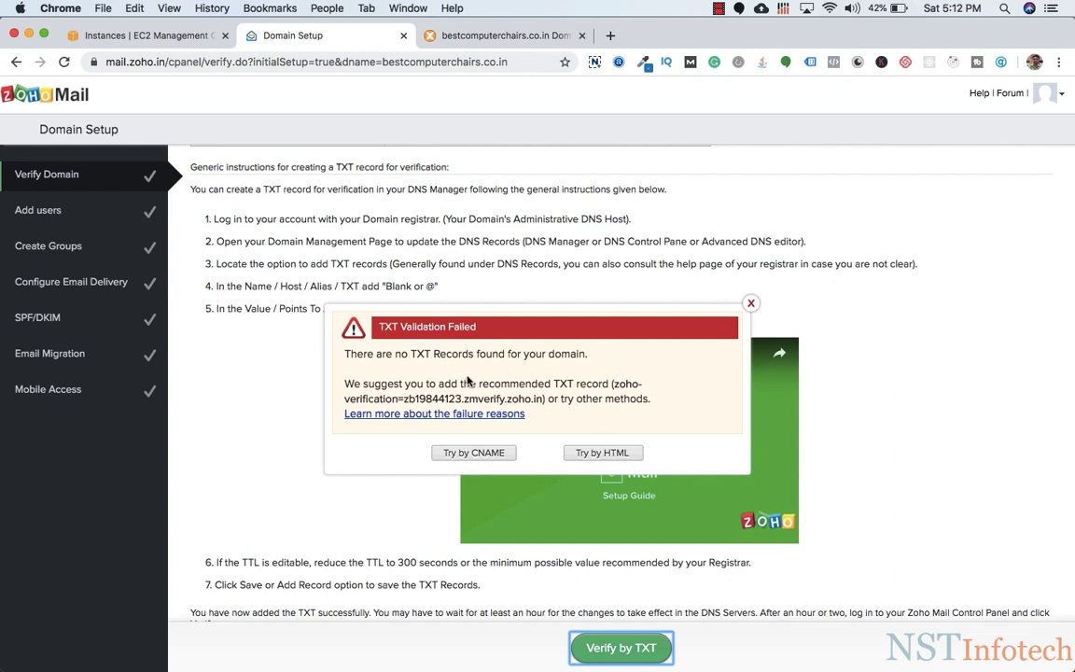
{"action": "left_click", "coordinate": [747, 304]}
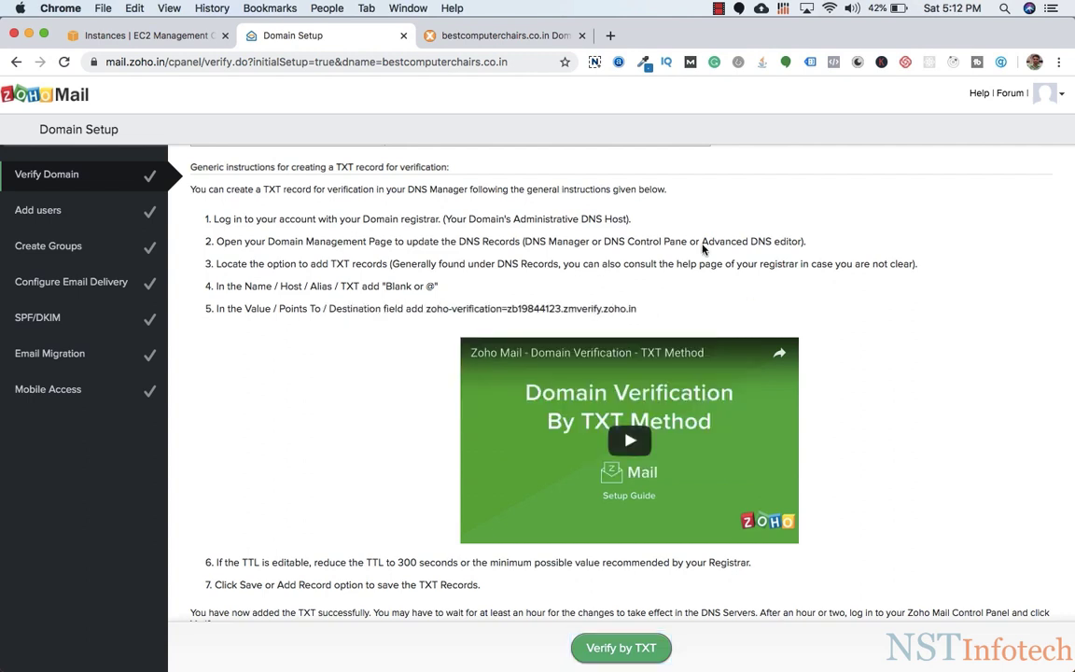
Step: Compare Zoho's recommended 300-second TTL with GoDaddy's DNS records, ending on GoDaddy's TXT record list
{"action": "left_click", "coordinate": [329, 13]}
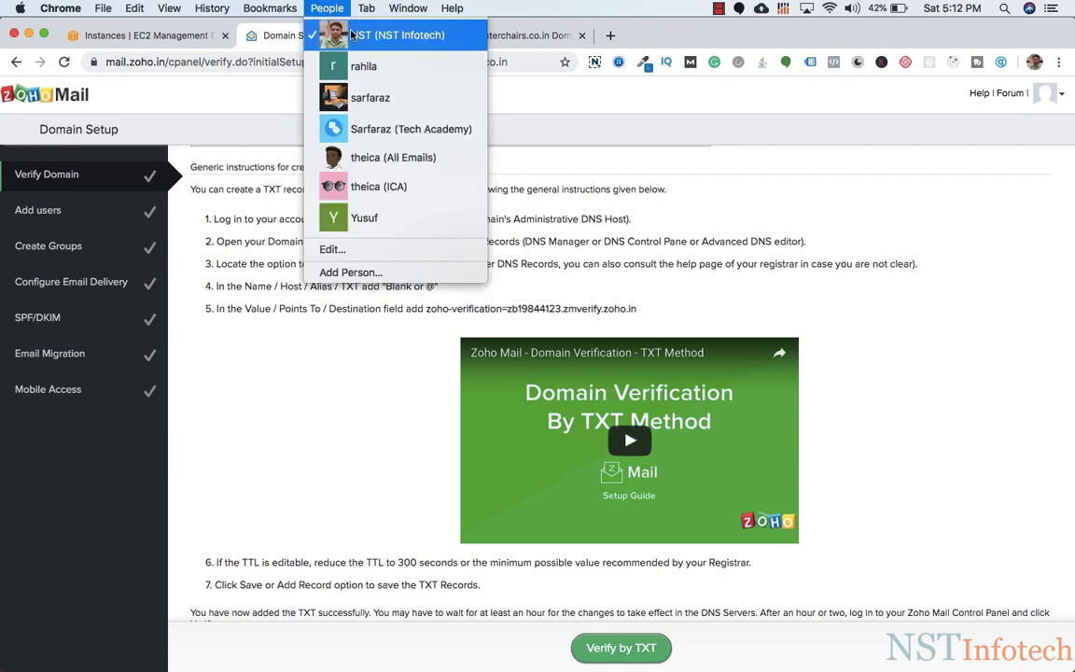
{"action": "left_click", "coordinate": [366, 125]}
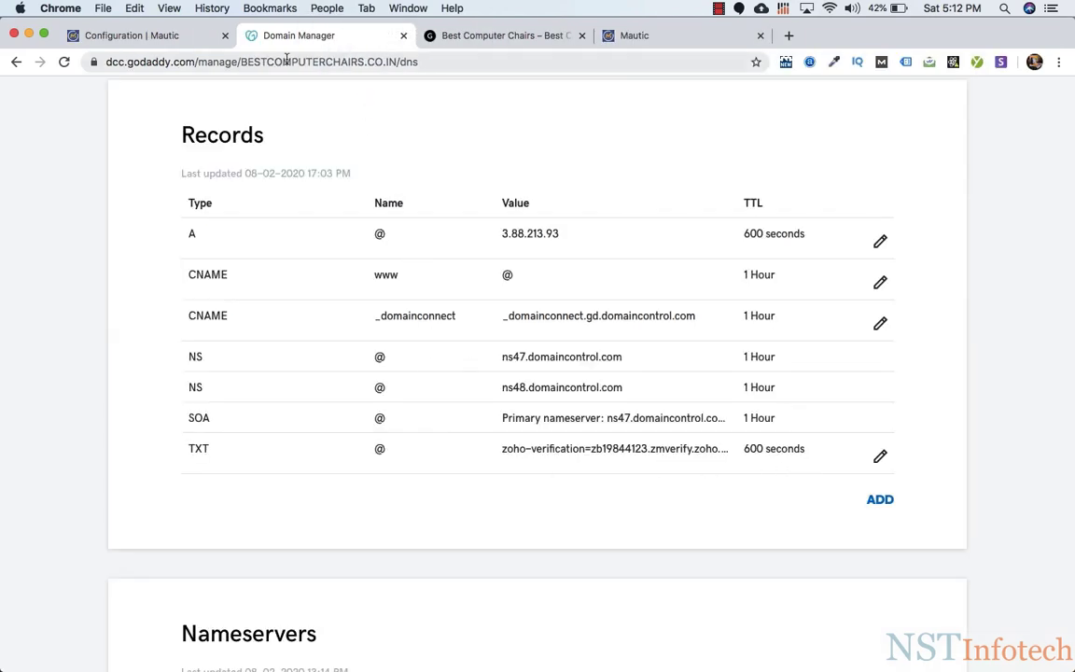
{"action": "left_click", "coordinate": [328, 13]}
{"action": "left_click", "coordinate": [363, 36]}
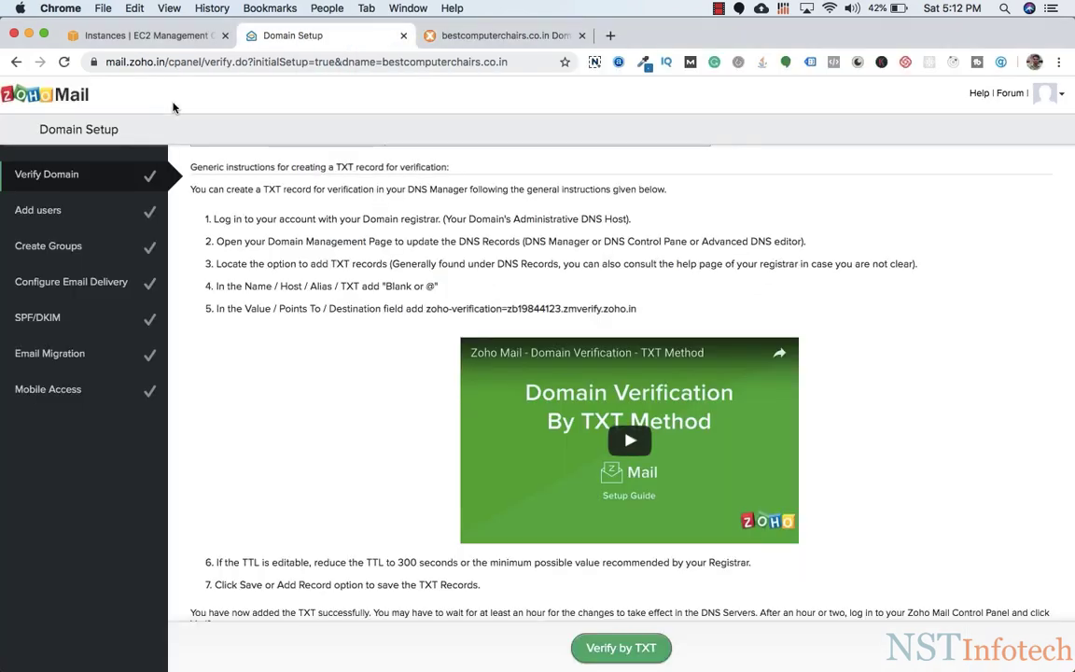
{"action": "scroll", "coordinate": [395, 542], "scroll_direction": "down", "scroll_amount": 1}
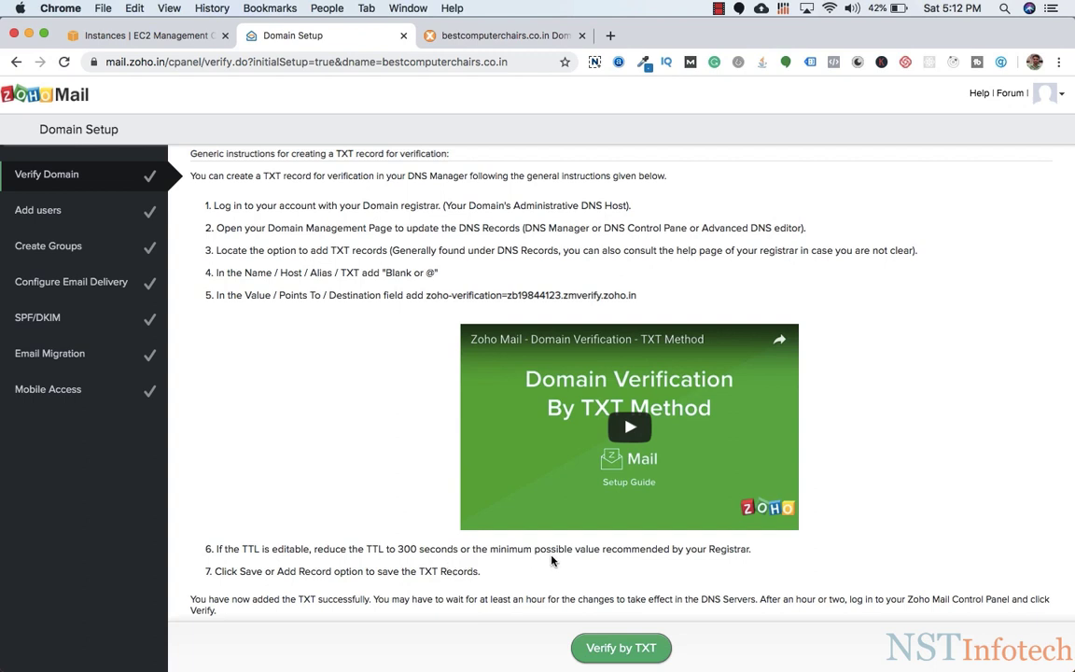
{"action": "double_click", "coordinate": [405, 549]}
{"action": "left_click", "coordinate": [361, 441]}
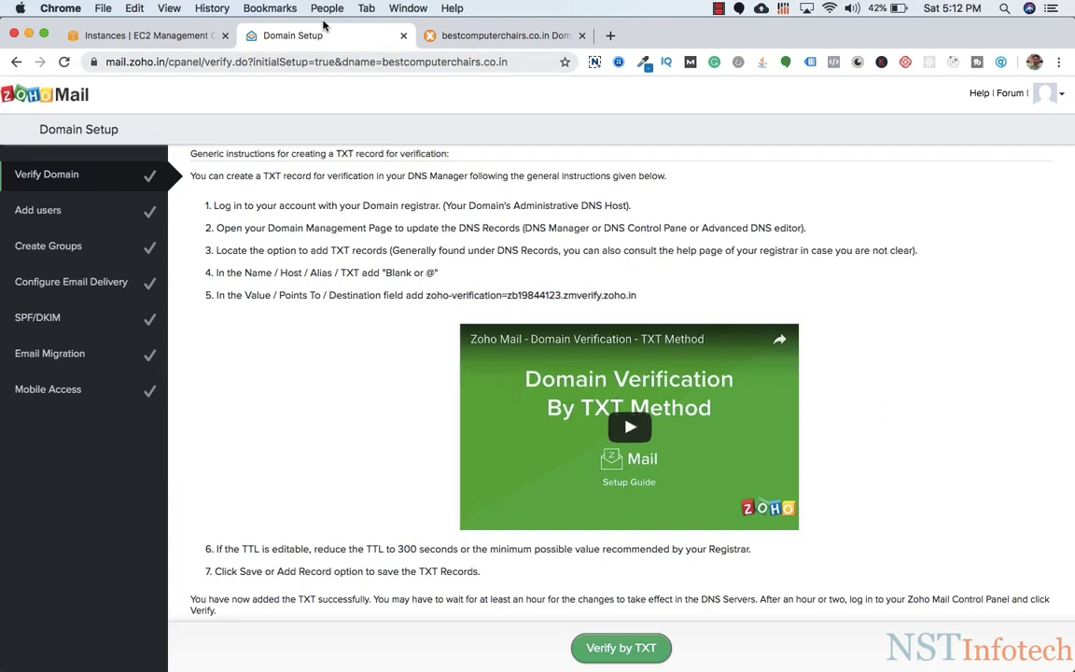
{"action": "left_click", "coordinate": [326, 7]}
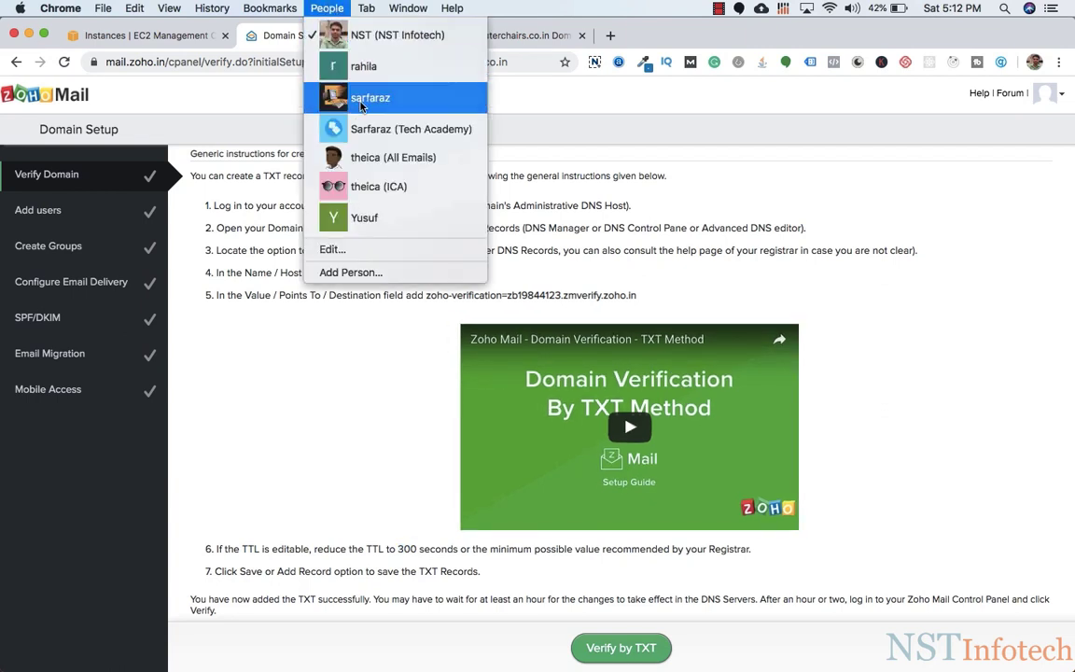
{"action": "left_click", "coordinate": [326, 101]}
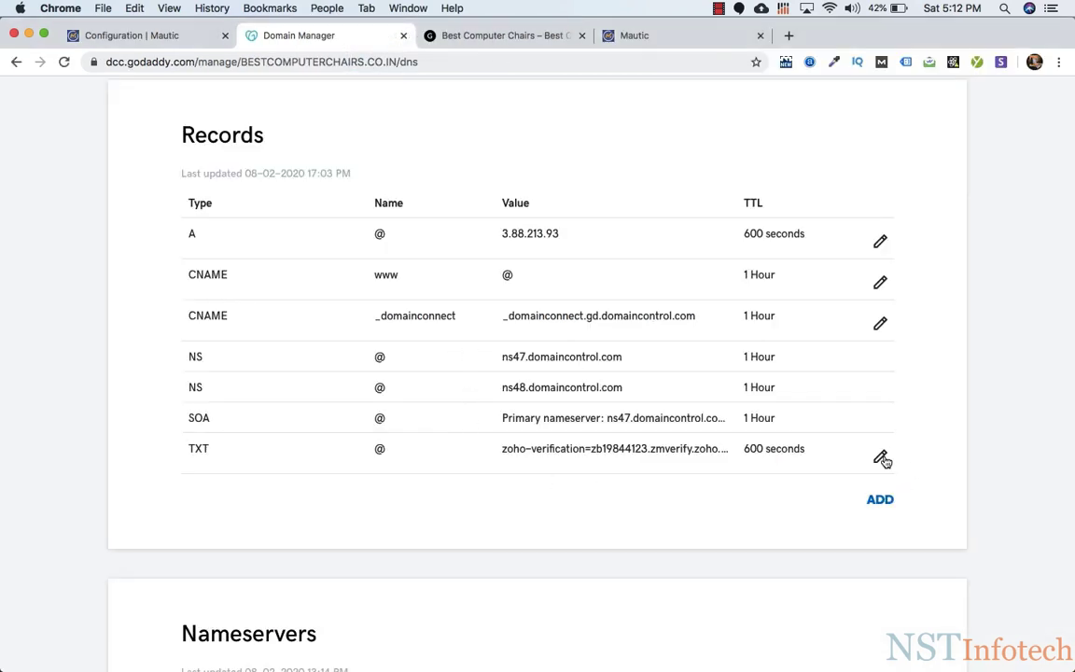
Step: Edit the @ TXT record's TTL, trying 300 before saving it at 600 seconds
{"action": "left_click", "coordinate": [880, 456]}
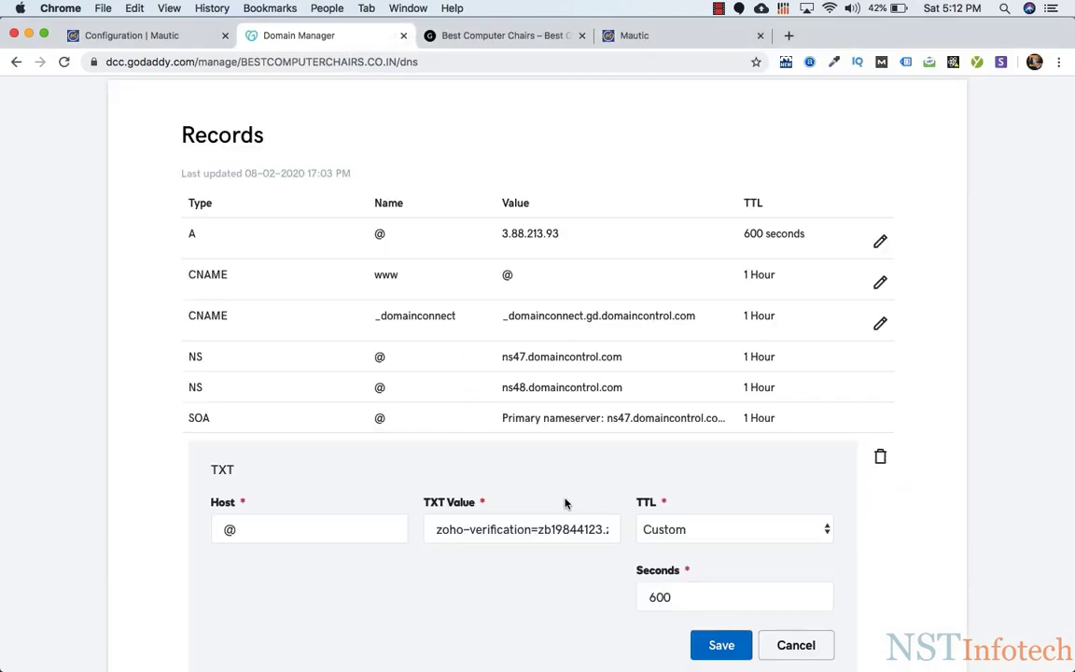
{"action": "left_click", "coordinate": [662, 600]}
{"action": "double_click", "coordinate": [662, 602]}
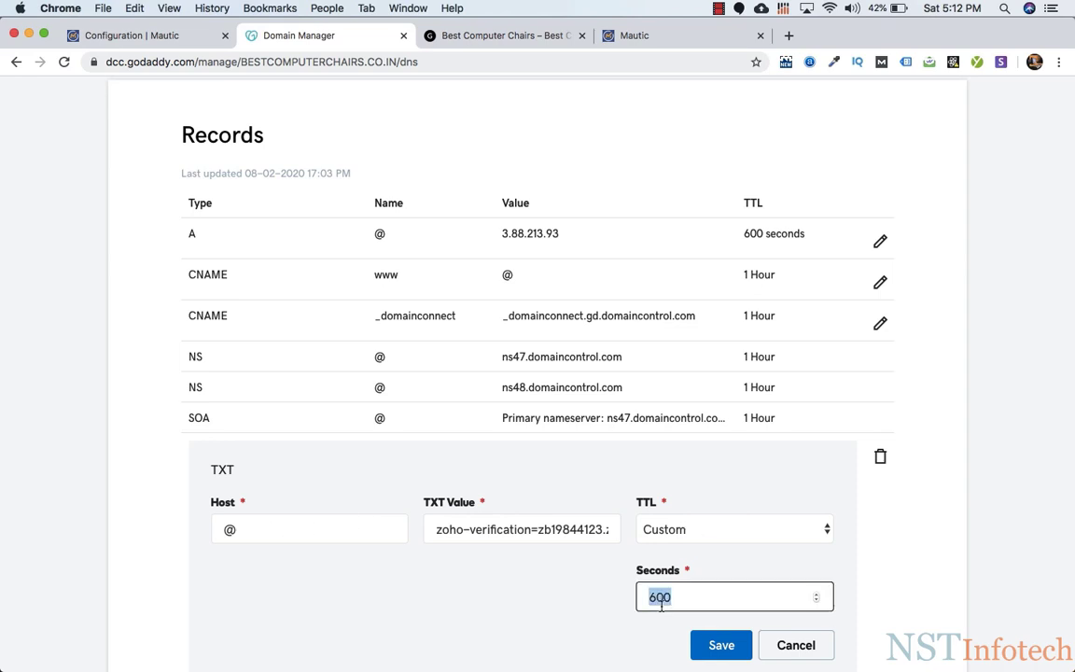
{"action": "type", "text": "30"}
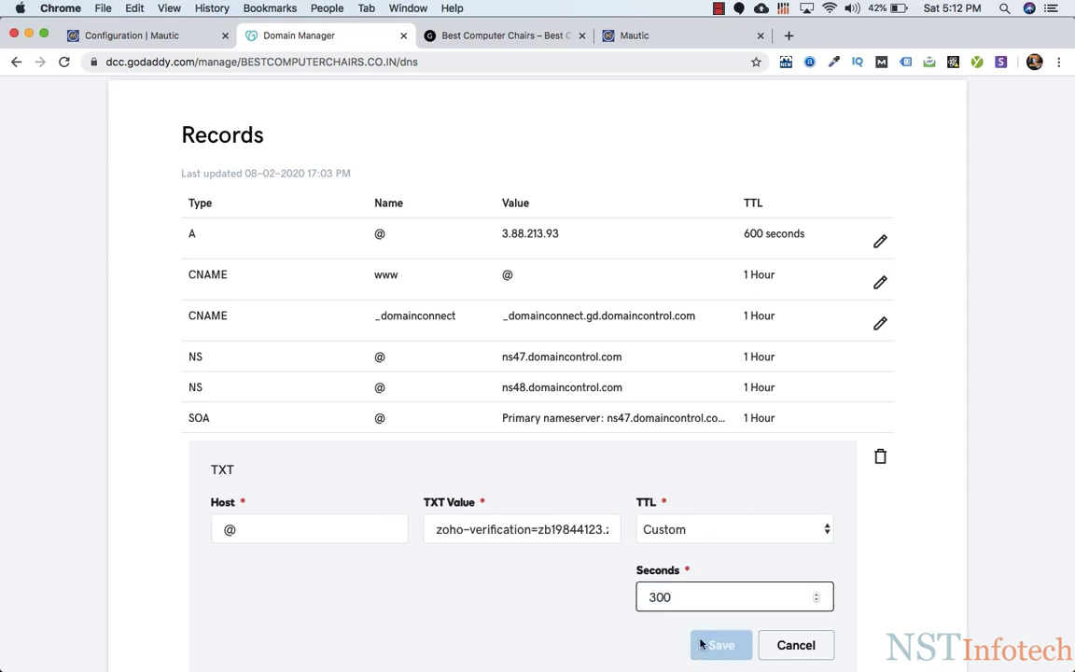
{"action": "left_click", "coordinate": [631, 627]}
{"action": "scroll", "coordinate": [631, 629], "scroll_direction": "down", "scroll_amount": 2}
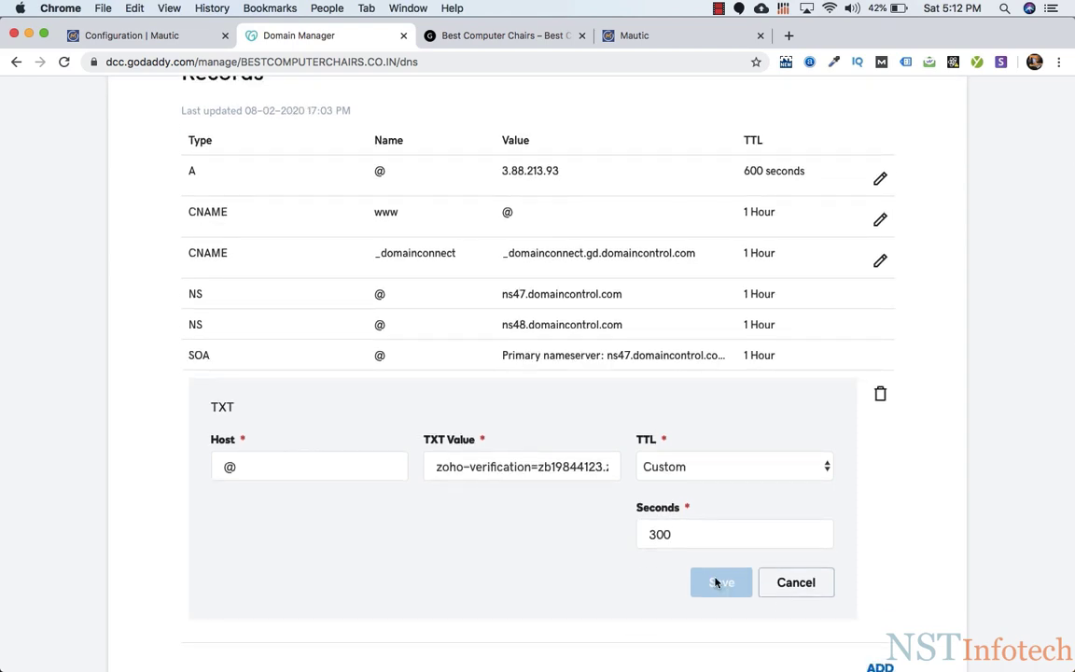
{"action": "left_click", "coordinate": [664, 535]}
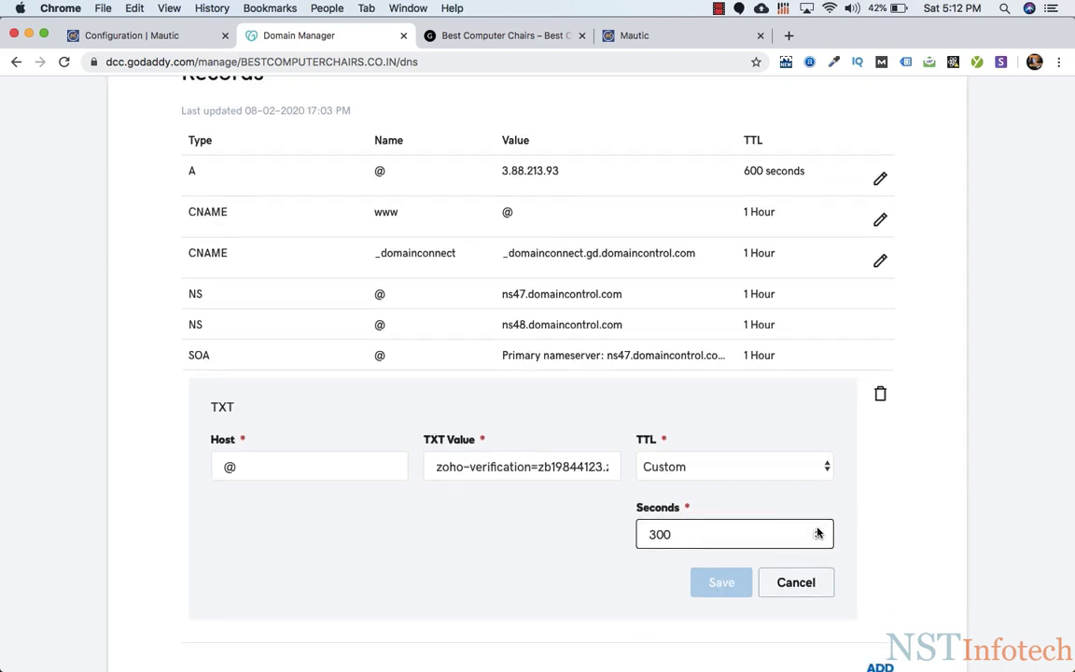
{"action": "double_click", "coordinate": [817, 533]}
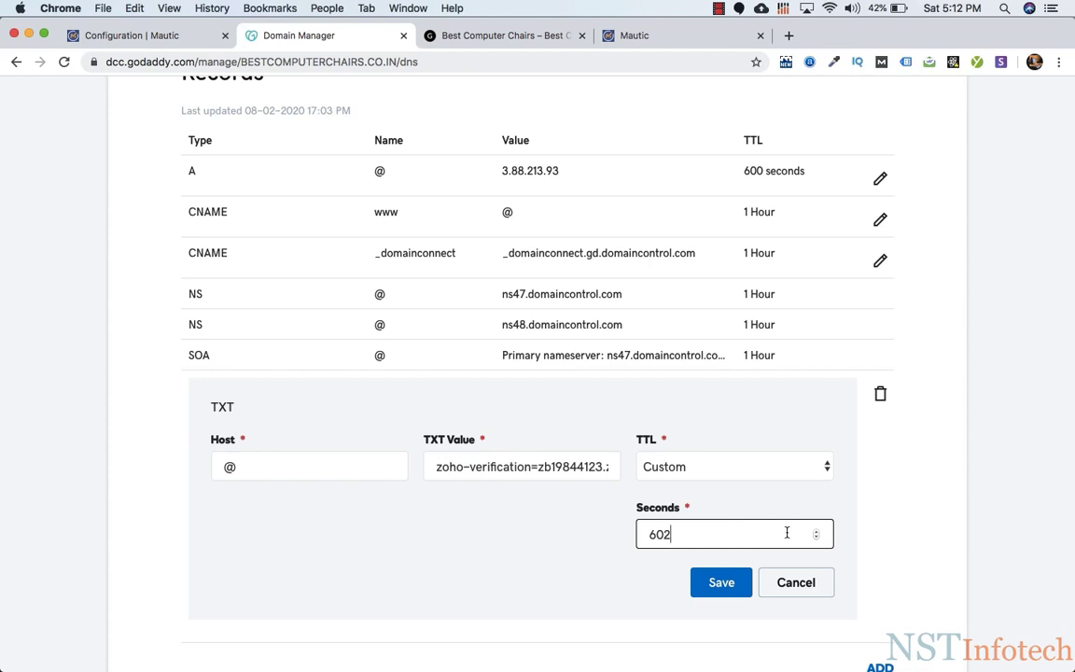
{"action": "key", "text": "BackSpace"}
{"action": "type", "text": "0"}
{"action": "left_click", "coordinate": [722, 585]}
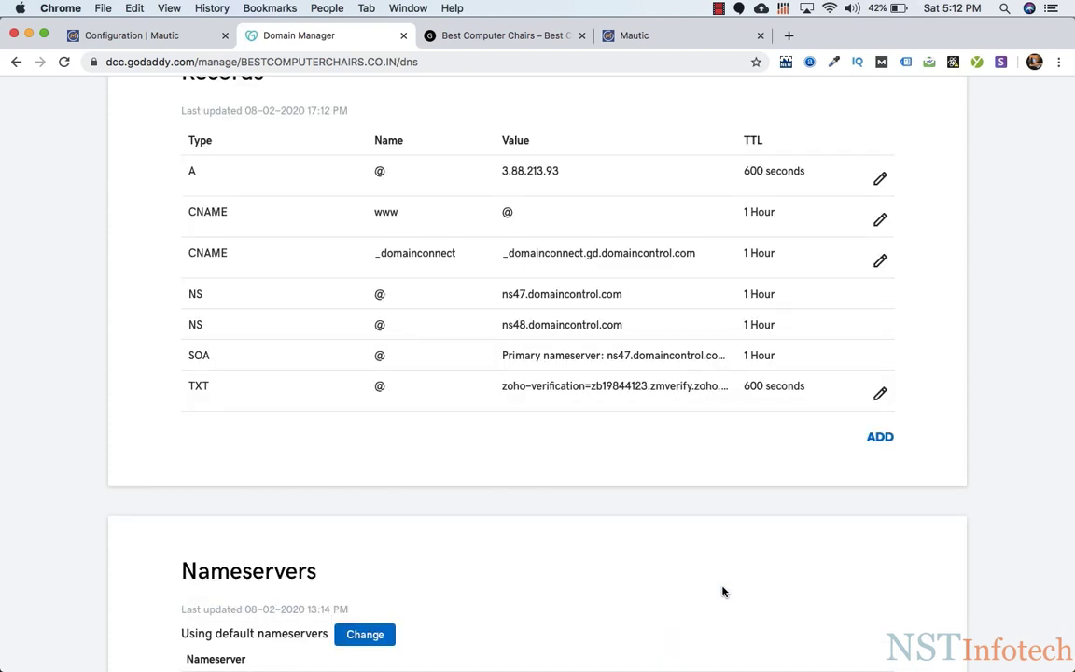
Step: Back in Zoho, verify bestcomputerchairs.co.in by TXT and create the admin account
{"action": "left_click", "coordinate": [327, 8]}
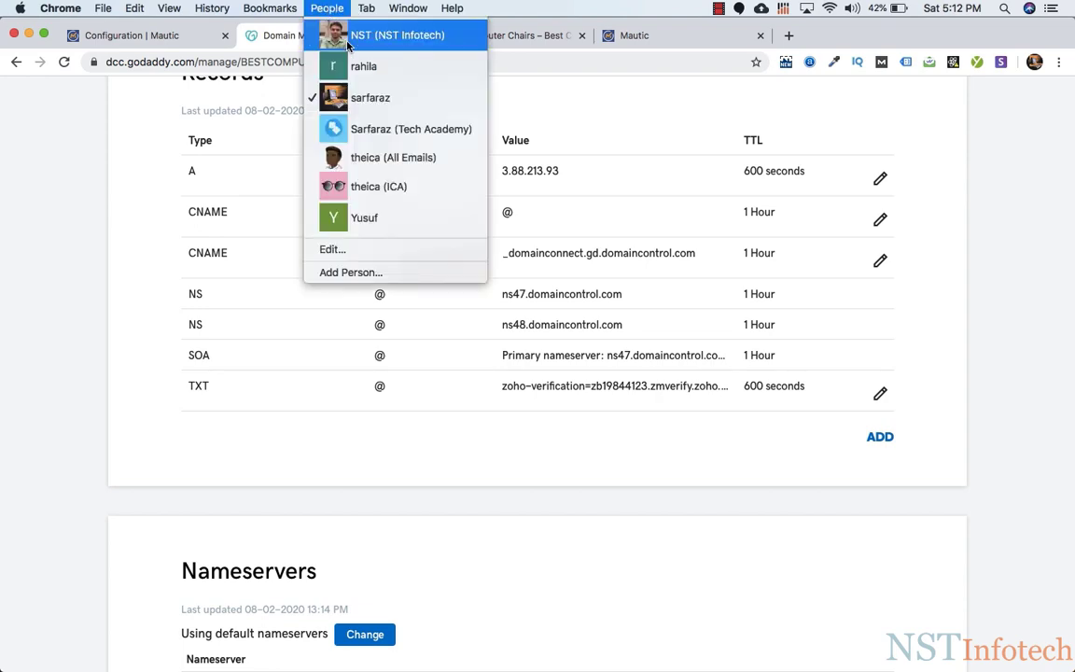
{"action": "left_click", "coordinate": [351, 36]}
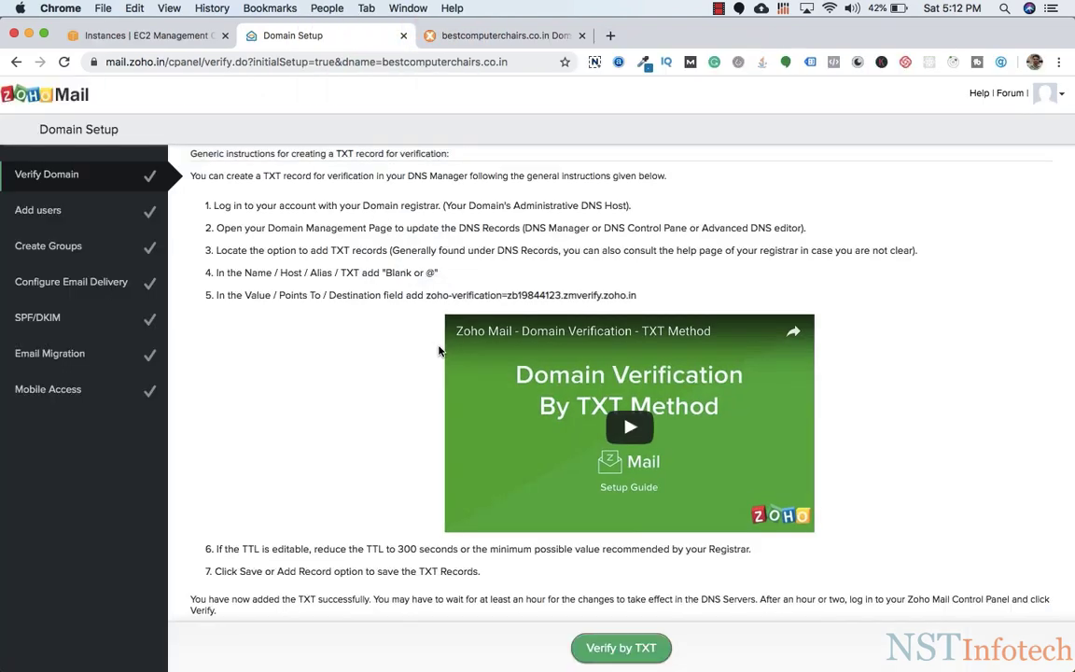
{"action": "left_click", "coordinate": [624, 652]}
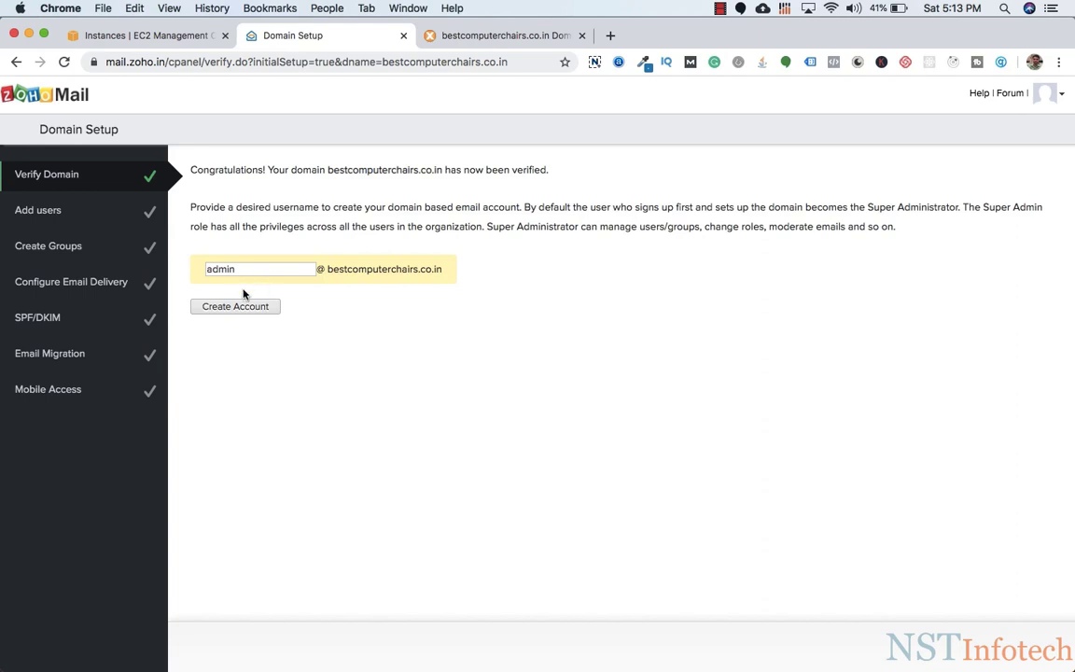
{"action": "left_click", "coordinate": [221, 310]}
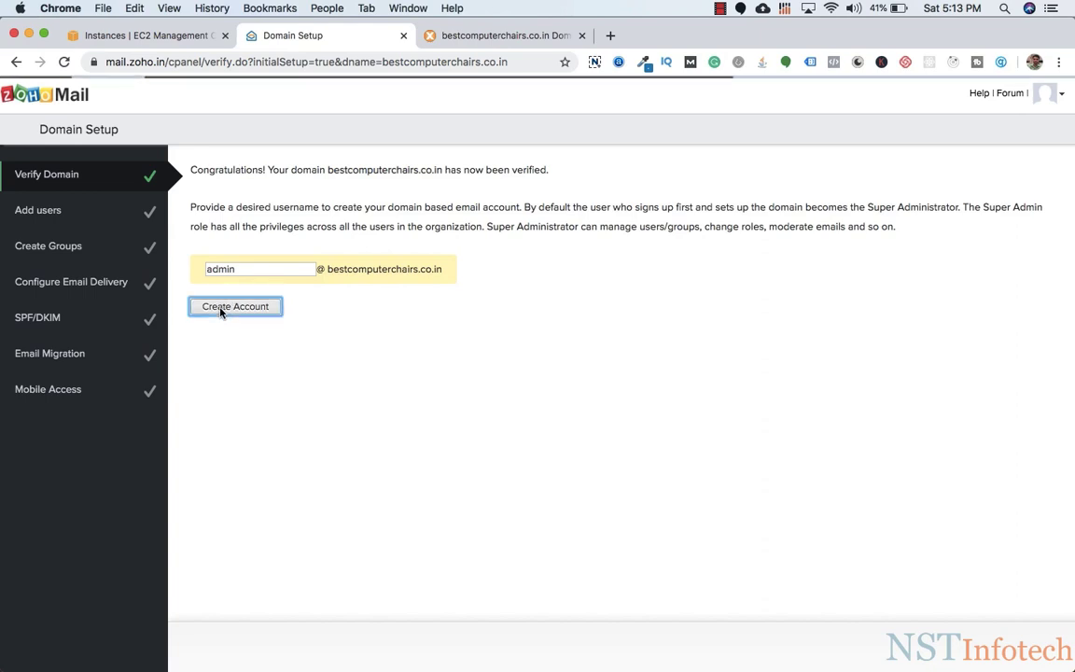
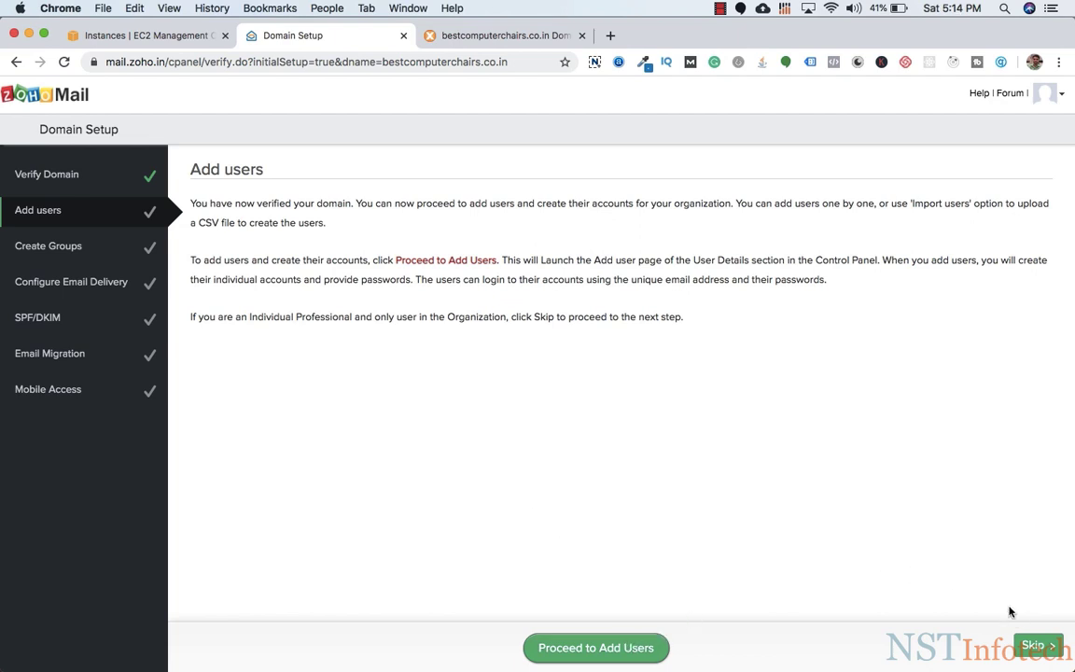
Step: Skip Add users and Groups to reach Zoho's MX list: mx.zoho.in 10, mx2.zoho.in 20, mx3.zoho.in 50
{"action": "left_click", "coordinate": [1034, 645]}
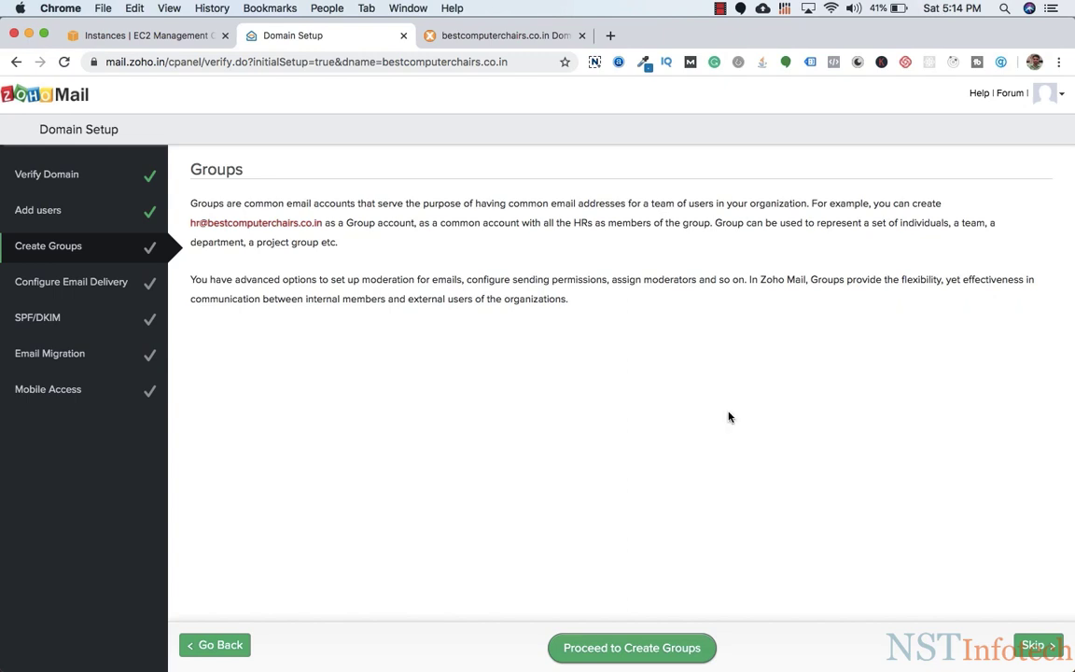
{"action": "left_click", "coordinate": [1043, 658]}
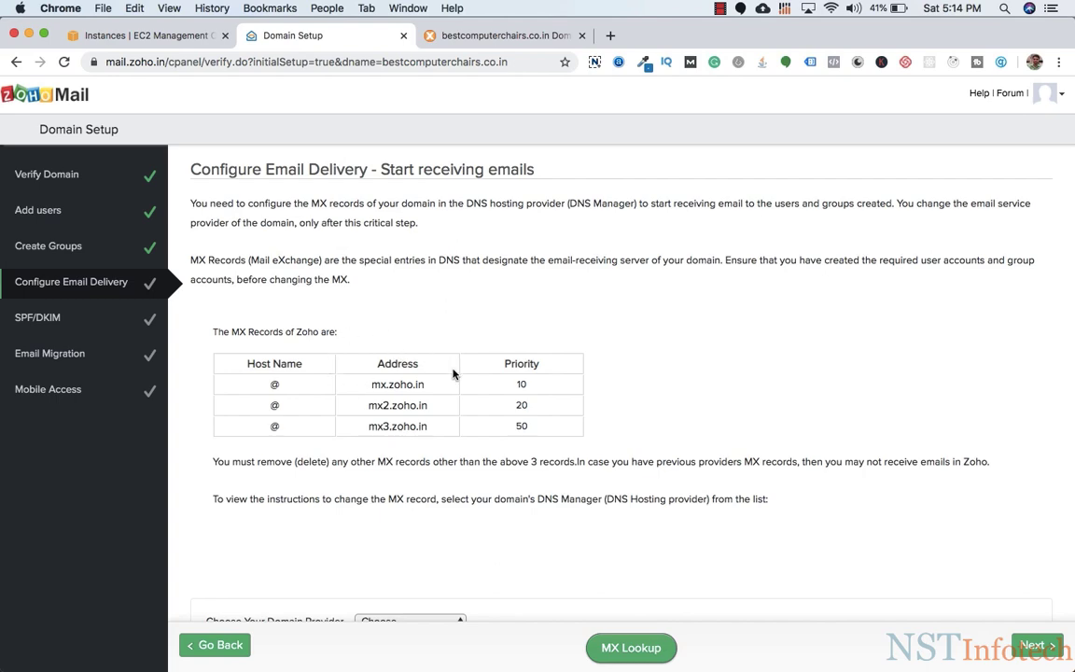
{"action": "scroll", "coordinate": [469, 422], "scroll_direction": "down", "scroll_amount": 2}
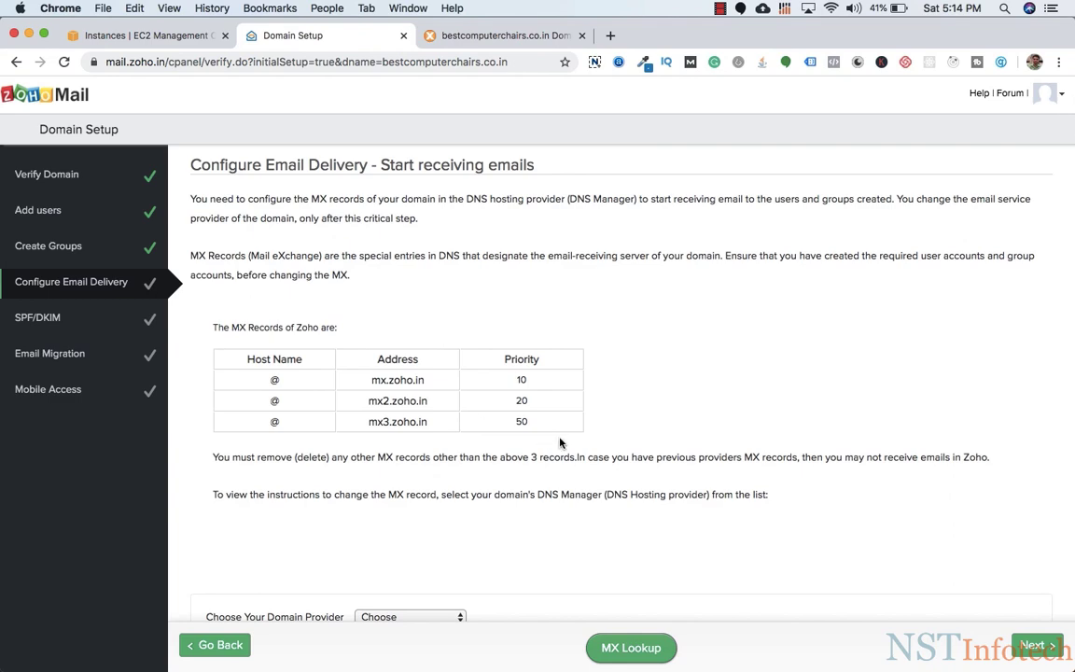
{"action": "left_click", "coordinate": [720, 9]}
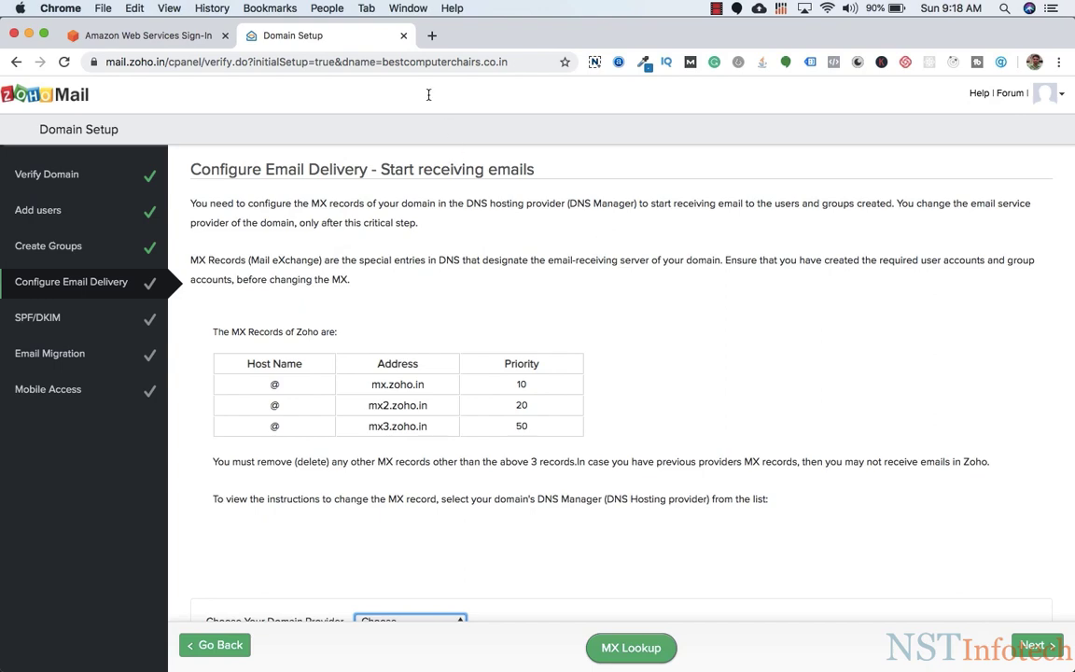
Step: Start a new MX record in GoDaddy DNS Manager with host @
{"action": "left_click", "coordinate": [327, 8]}
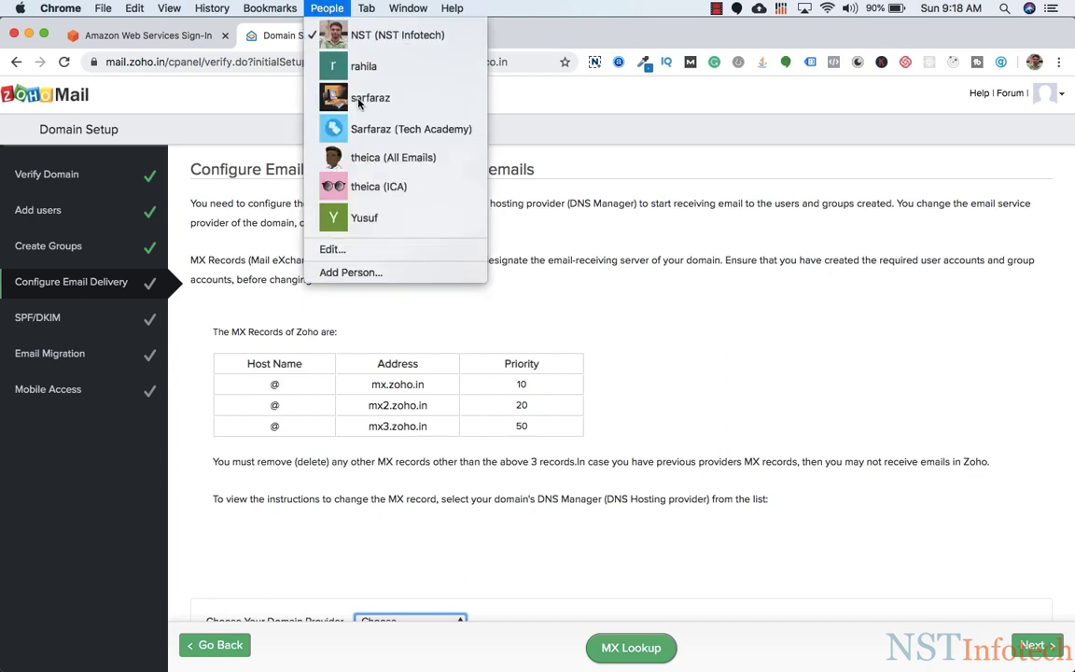
{"action": "left_click", "coordinate": [322, 88]}
{"action": "scroll", "coordinate": [480, 442], "scroll_direction": "down", "scroll_amount": 3}
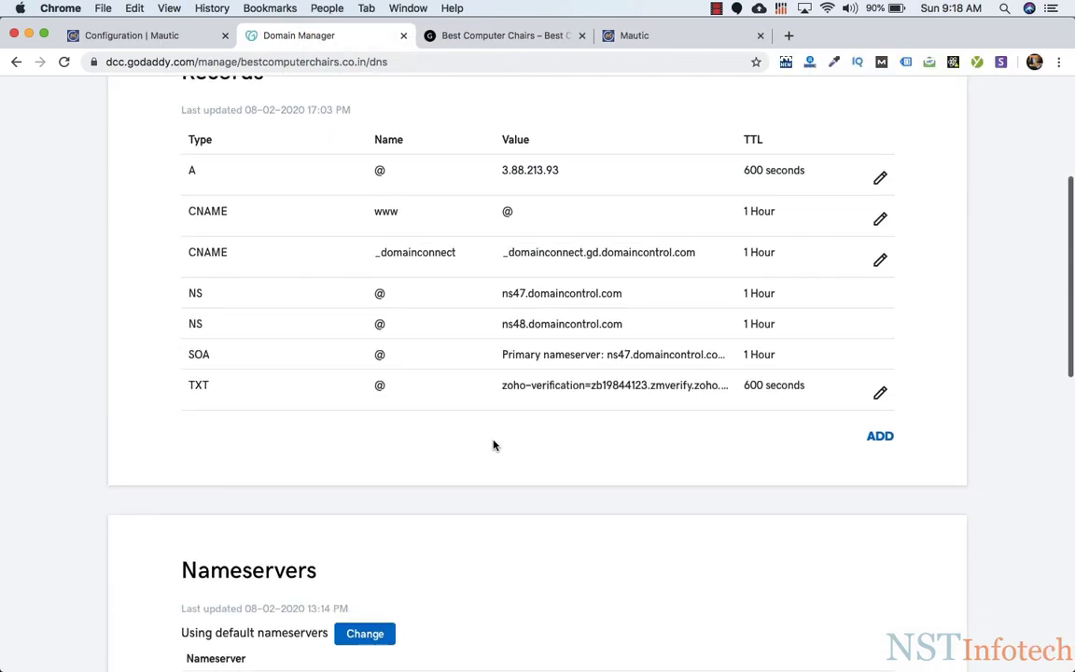
{"action": "left_click", "coordinate": [879, 439]}
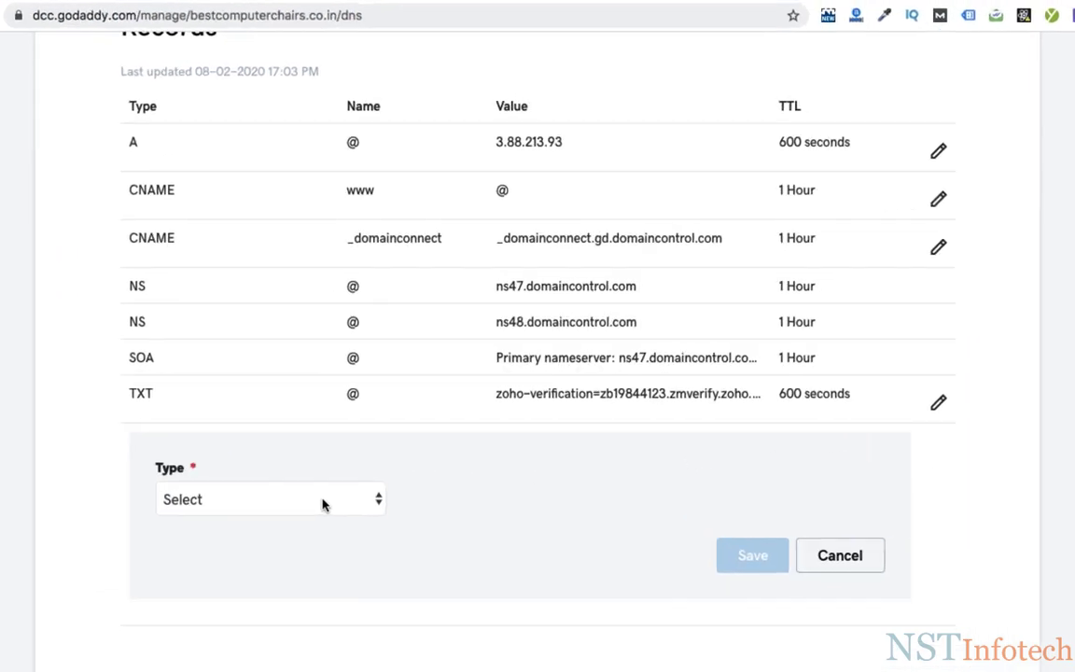
{"action": "left_click", "coordinate": [355, 476]}
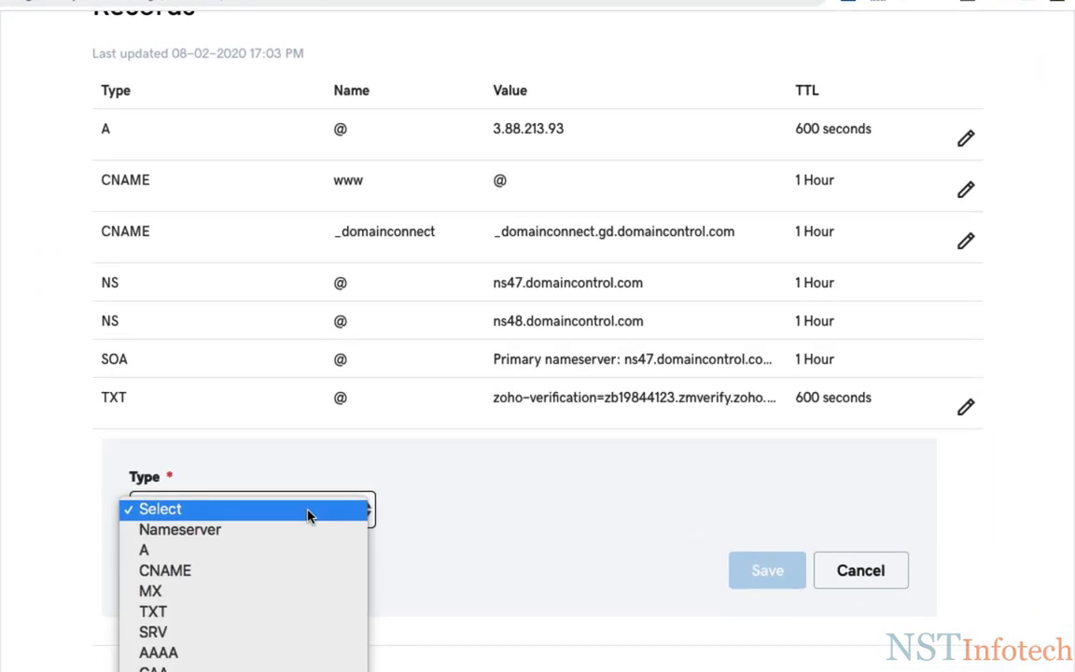
{"action": "left_click", "coordinate": [185, 592]}
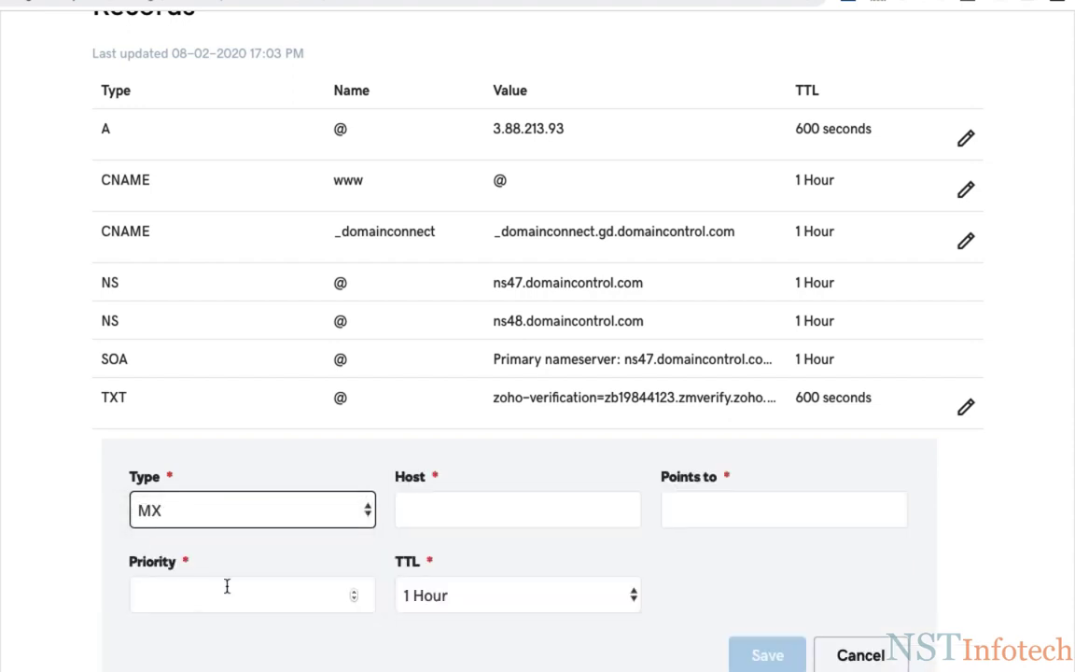
{"action": "left_click", "coordinate": [452, 508]}
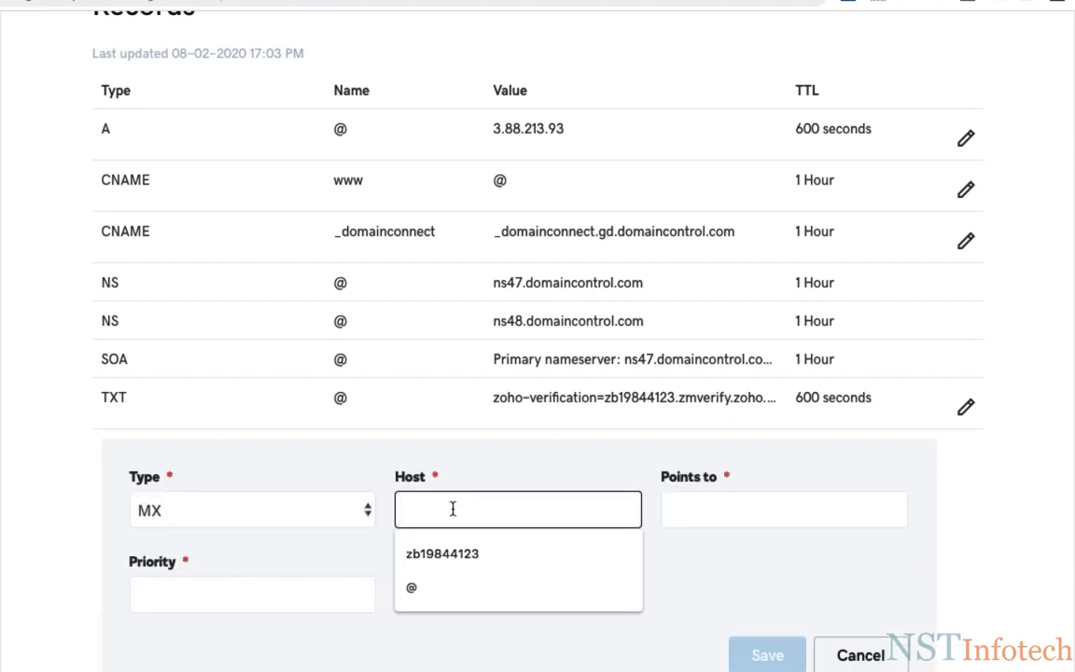
{"action": "type", "text": "@"}
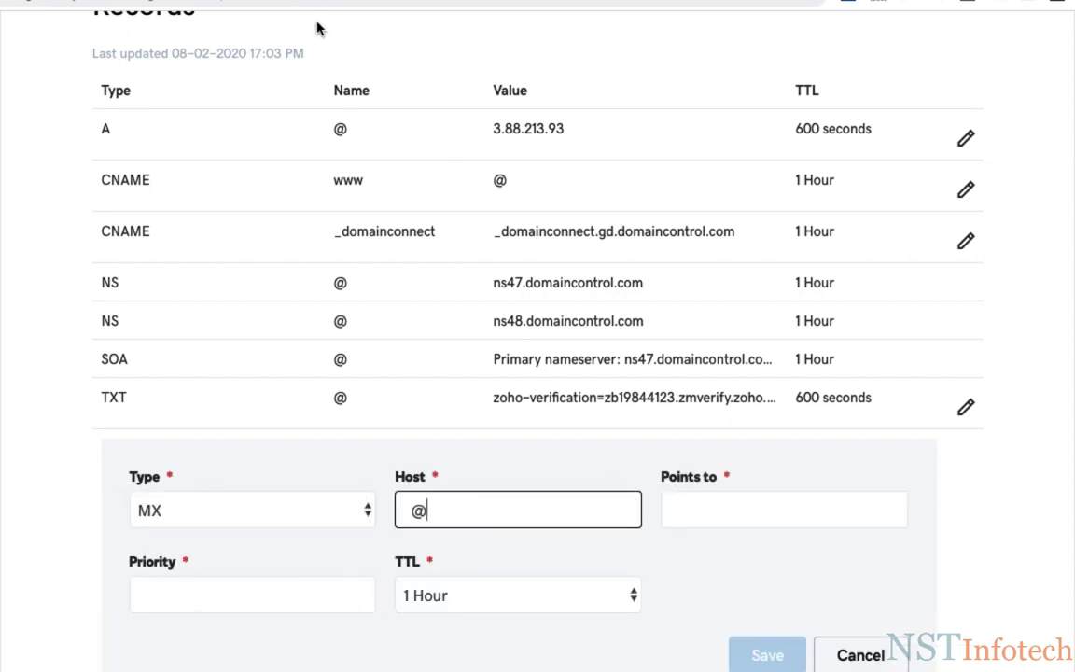
Step: Point it to mx.zoho.in, copied from Zoho, with priority 10, and save it
{"action": "left_click", "coordinate": [257, 1]}
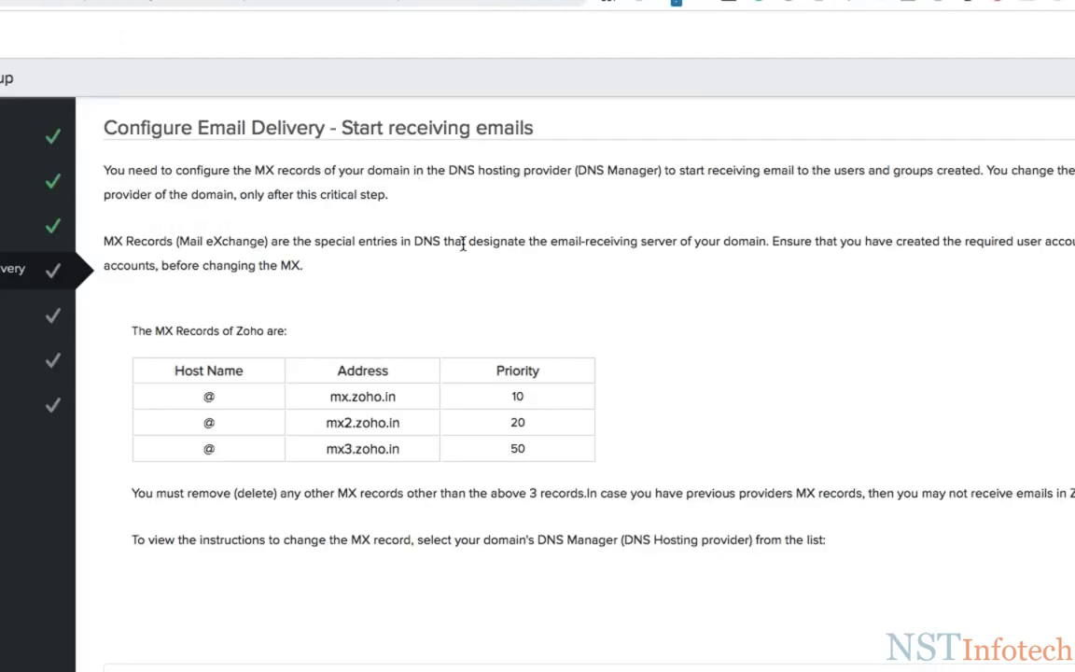
{"action": "double_click", "coordinate": [356, 396]}
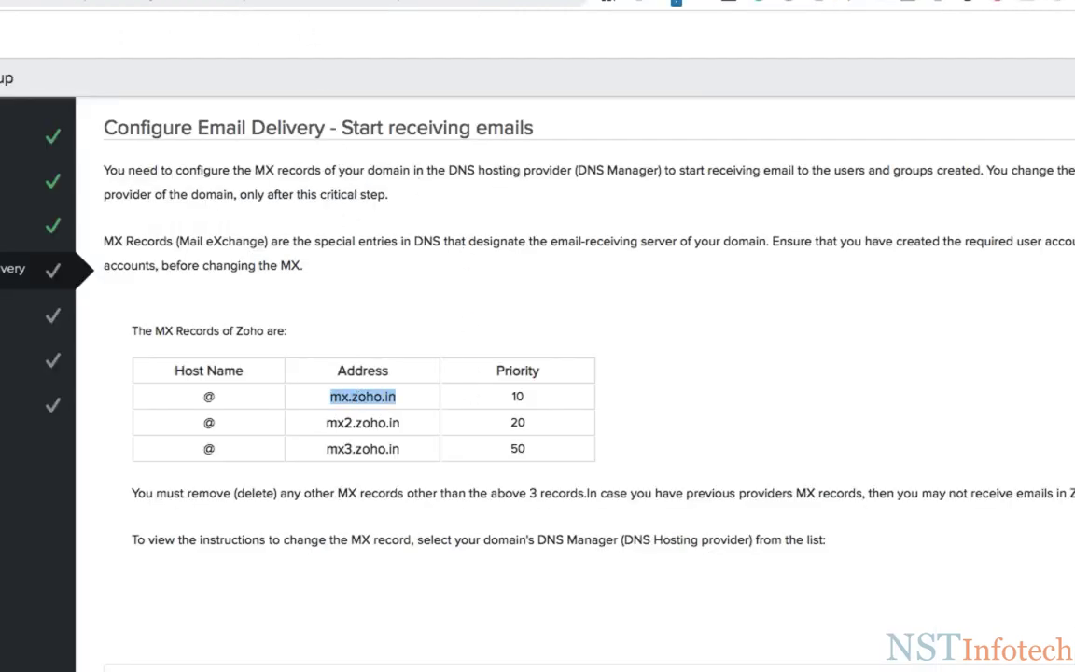
{"action": "left_click", "coordinate": [270, 2]}
{"action": "left_click", "coordinate": [300, 39]}
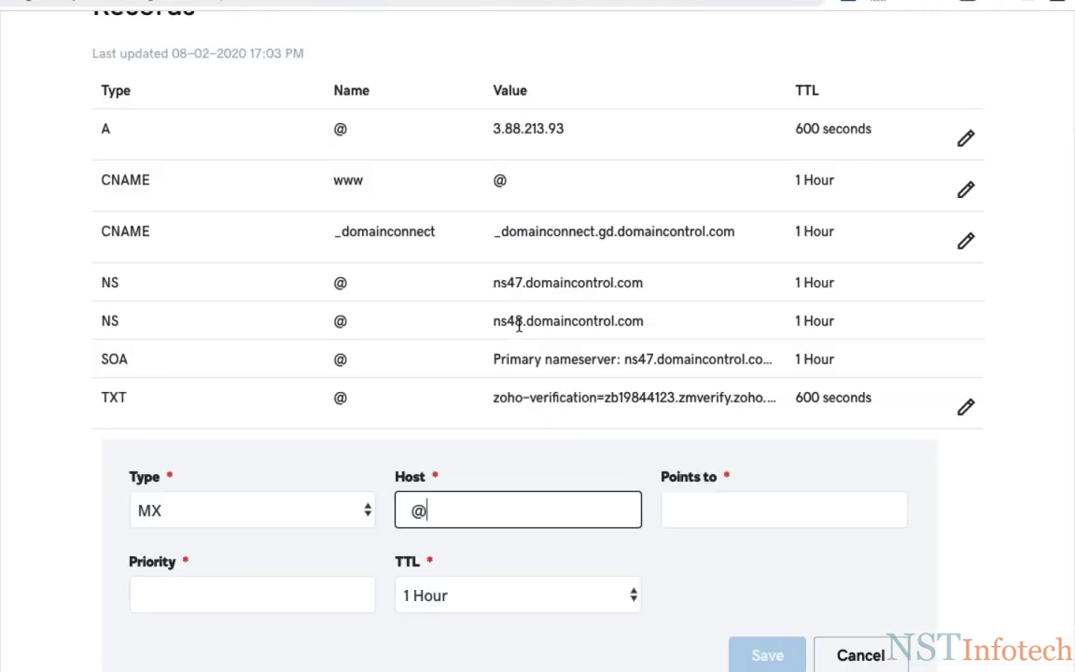
{"action": "left_click", "coordinate": [692, 502]}
{"action": "type", "text": "mx.zoho.in"}
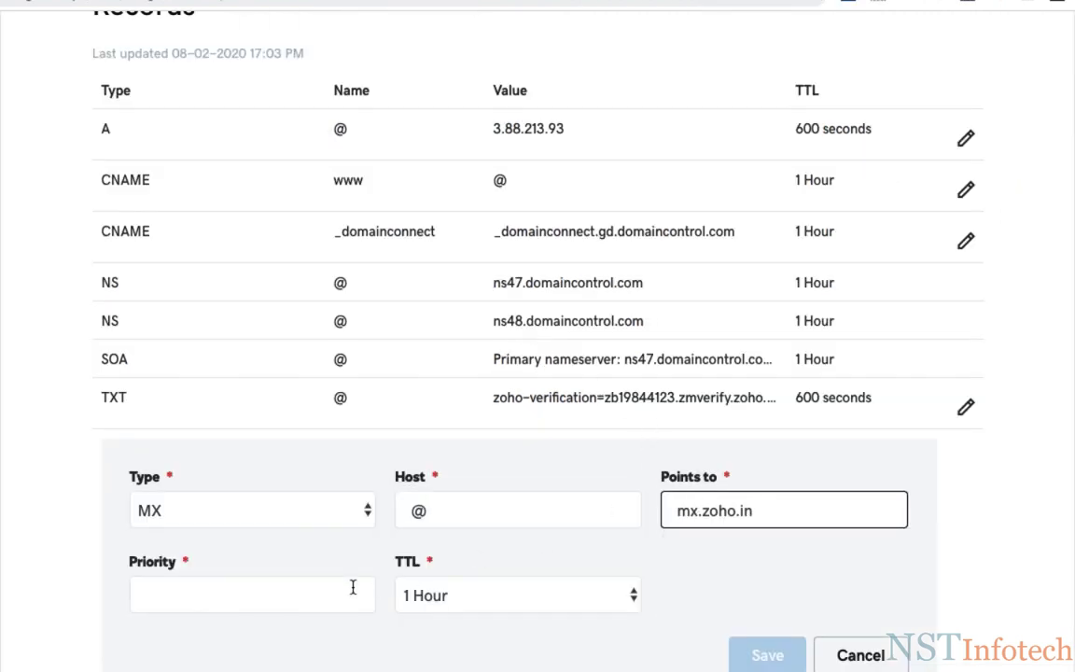
{"action": "left_click", "coordinate": [269, 608]}
{"action": "type", "text": "1"}
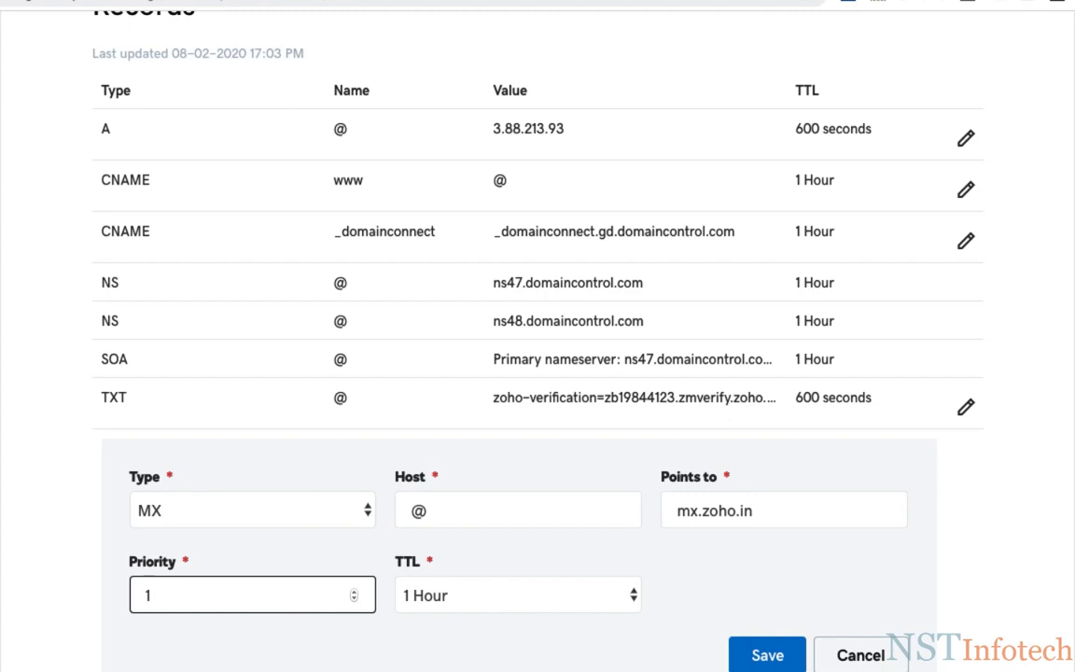
{"action": "type", "text": "0"}
{"action": "scroll", "coordinate": [480, 619], "scroll_direction": "down", "scroll_amount": 1}
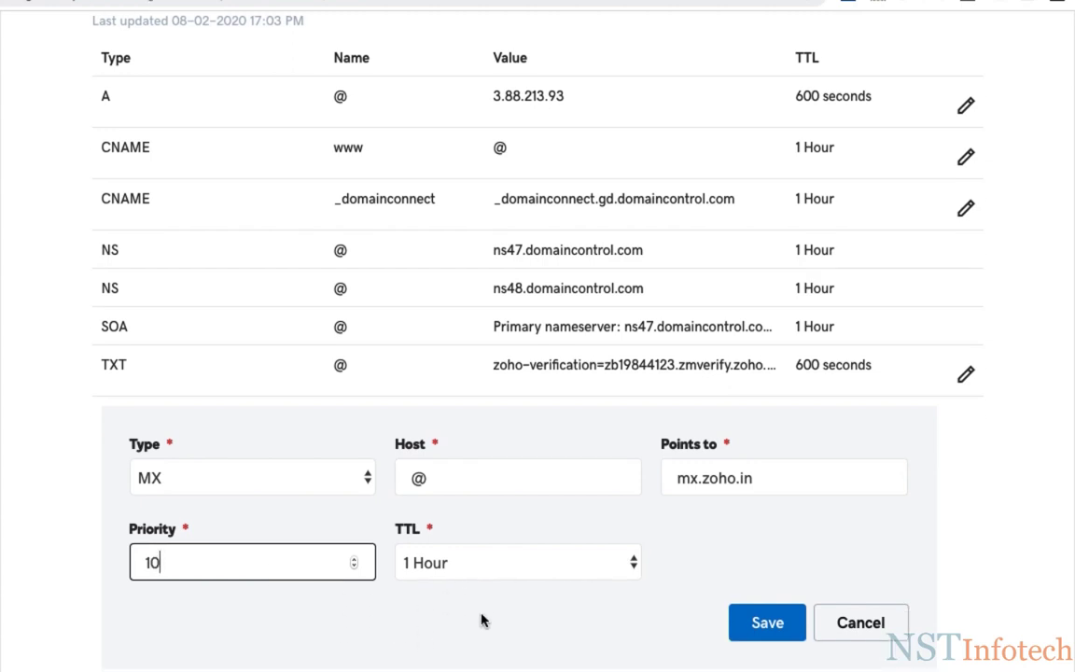
{"action": "left_click", "coordinate": [769, 629]}
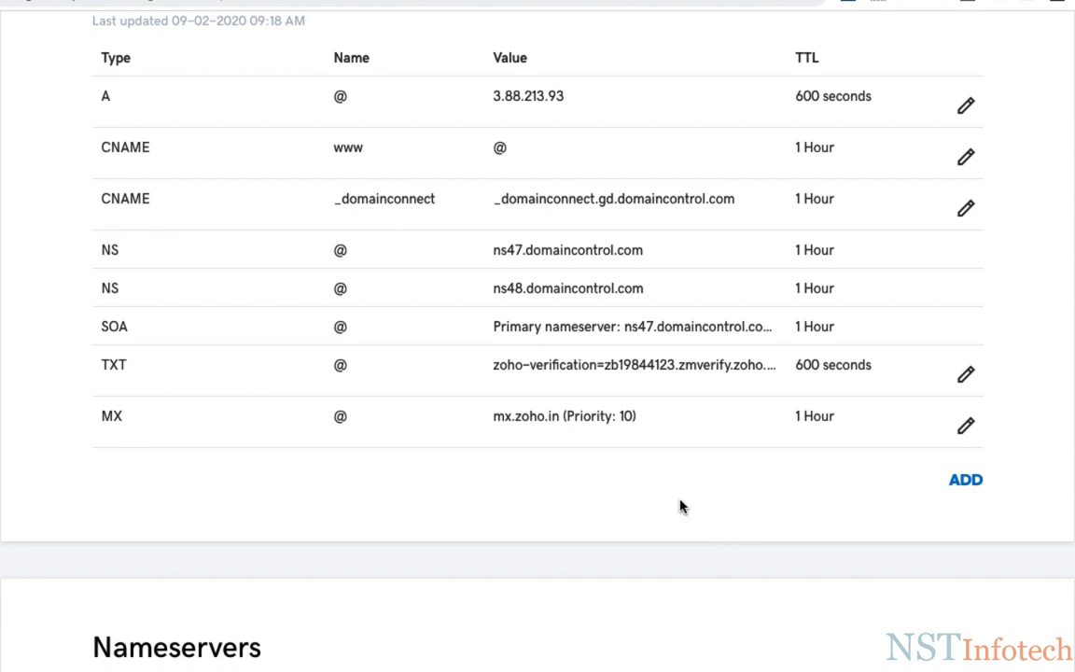
Step: Start another GoDaddy DNS record, correcting its type to MX, and begin the host entry
{"action": "left_click", "coordinate": [966, 481]}
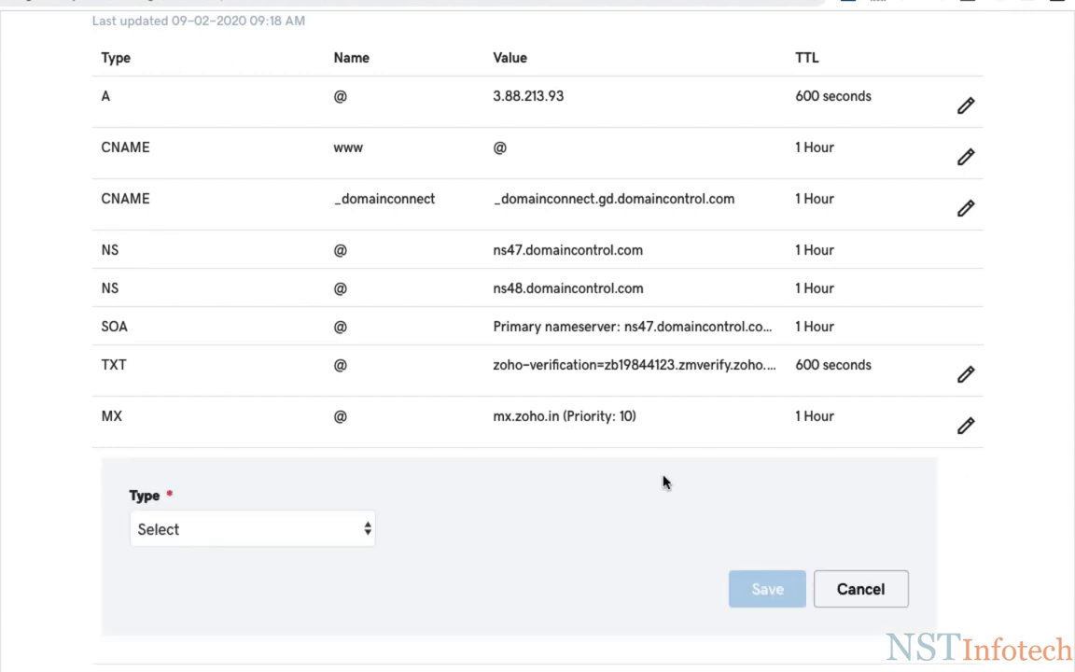
{"action": "left_click", "coordinate": [203, 541]}
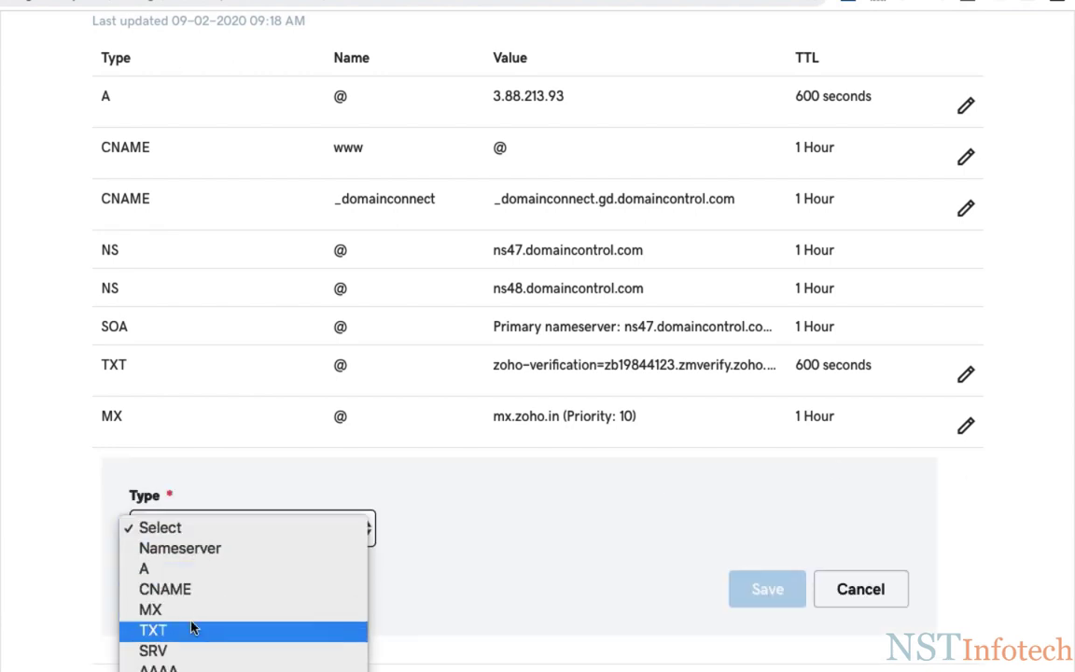
{"action": "left_click", "coordinate": [192, 630]}
{"action": "left_click", "coordinate": [199, 533]}
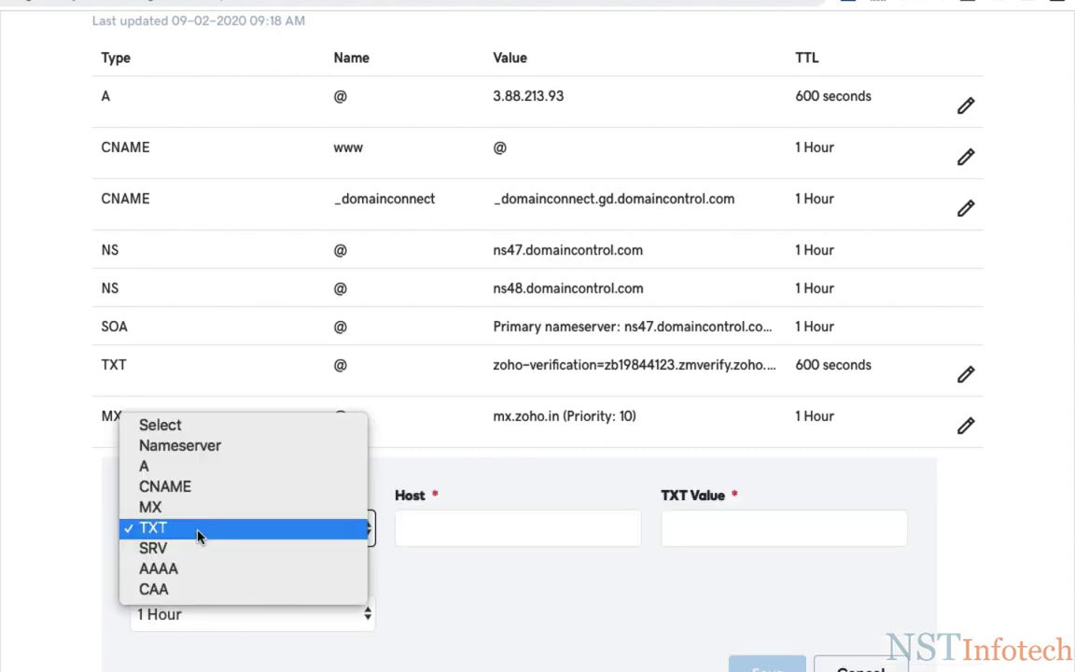
{"action": "left_click", "coordinate": [184, 511]}
{"action": "left_click", "coordinate": [451, 532]}
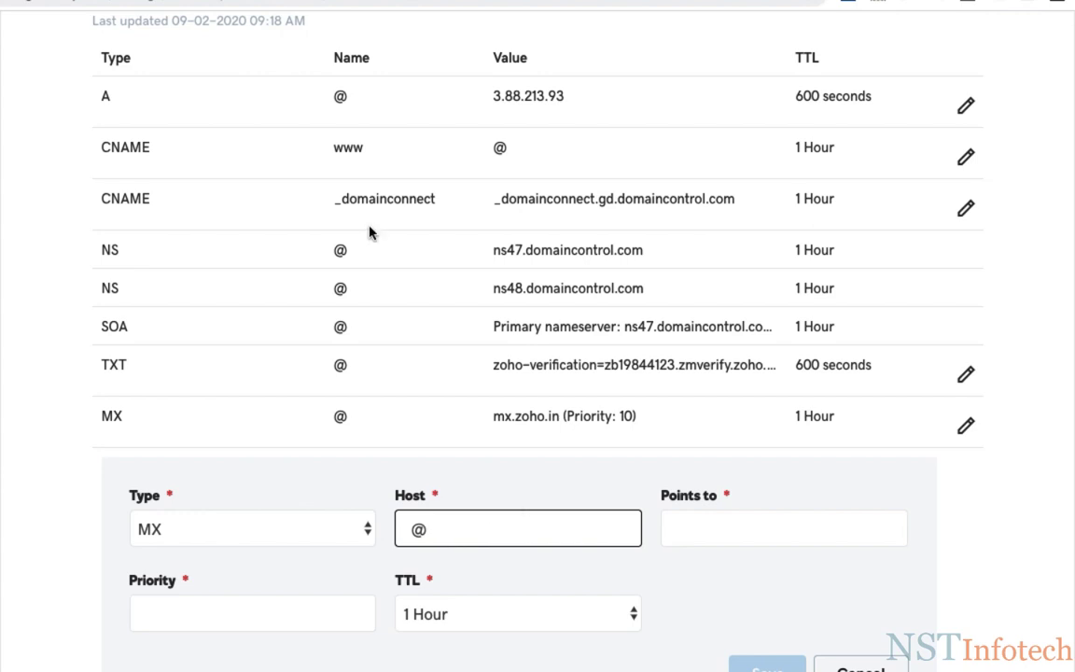
Step: Paste mx2.zoho.in from Zoho as the target, trim its trailing space, and set priority 20
{"action": "left_click", "coordinate": [271, 0]}
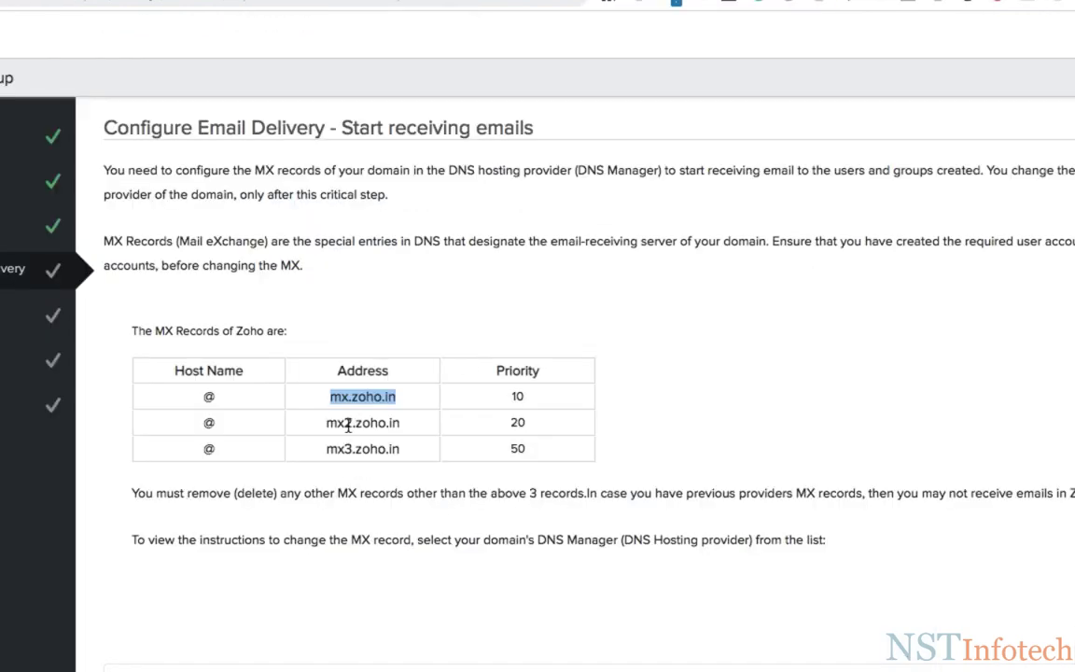
{"action": "double_click", "coordinate": [347, 425]}
{"action": "key", "text": "super+c"}
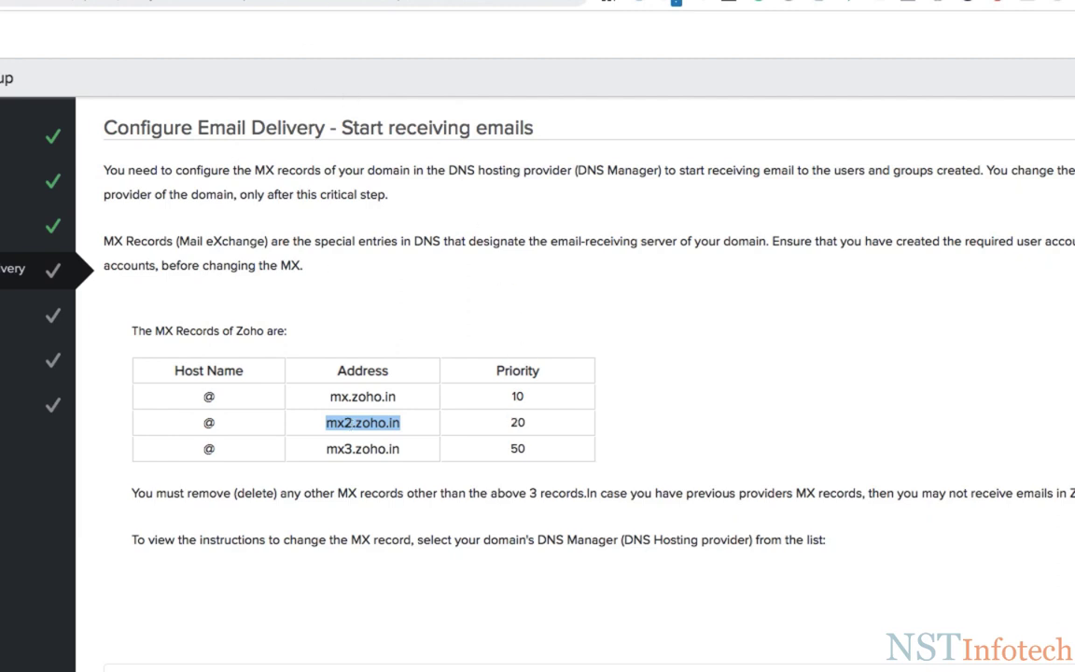
{"action": "left_click", "coordinate": [282, 1]}
{"action": "left_click", "coordinate": [311, 36]}
{"action": "left_click", "coordinate": [679, 529]}
{"action": "key", "text": "super+v"}
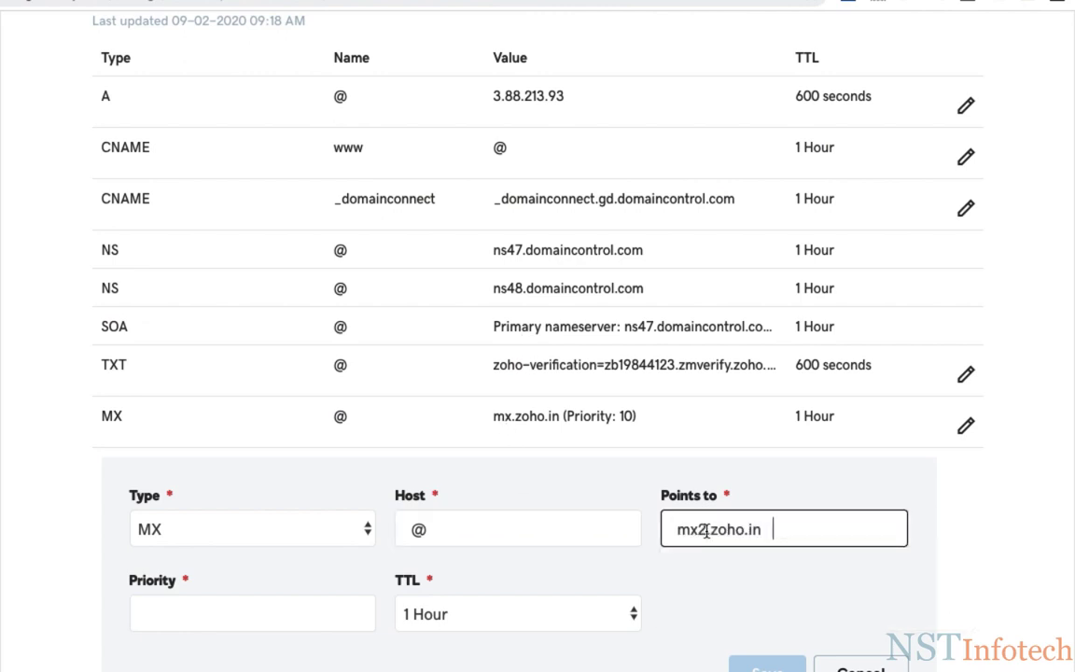
{"action": "key", "text": "BackSpace"}
{"action": "left_click", "coordinate": [255, 611]}
{"action": "type", "text": "20"}
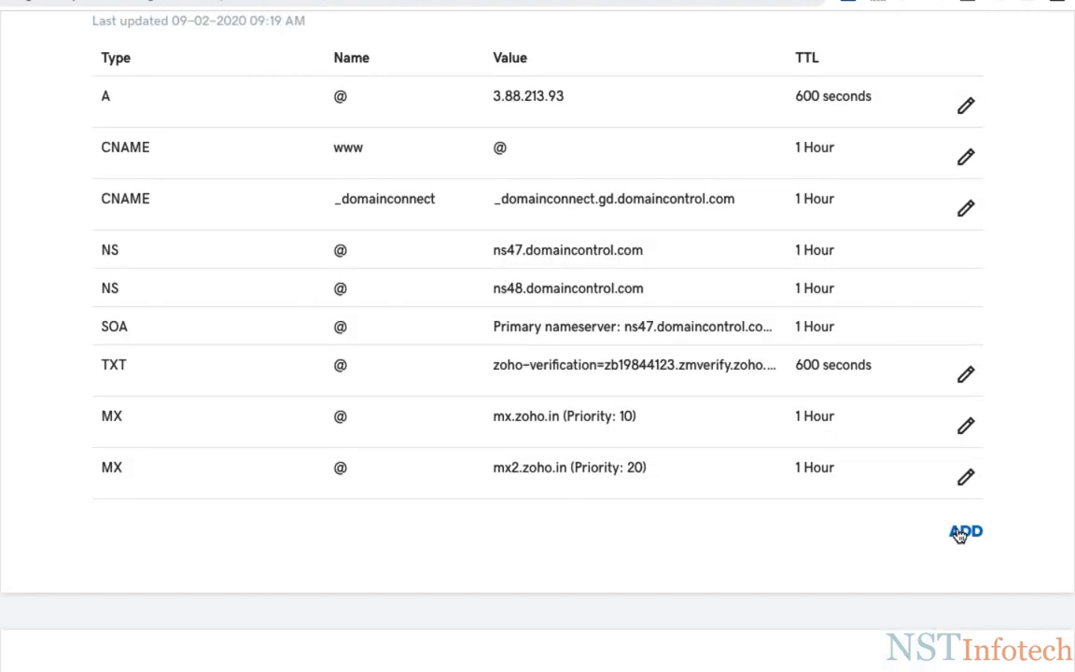
Step: Start a third MX record in GoDaddy with host @
{"action": "left_click", "coordinate": [960, 532]}
{"action": "left_click", "coordinate": [252, 581]}
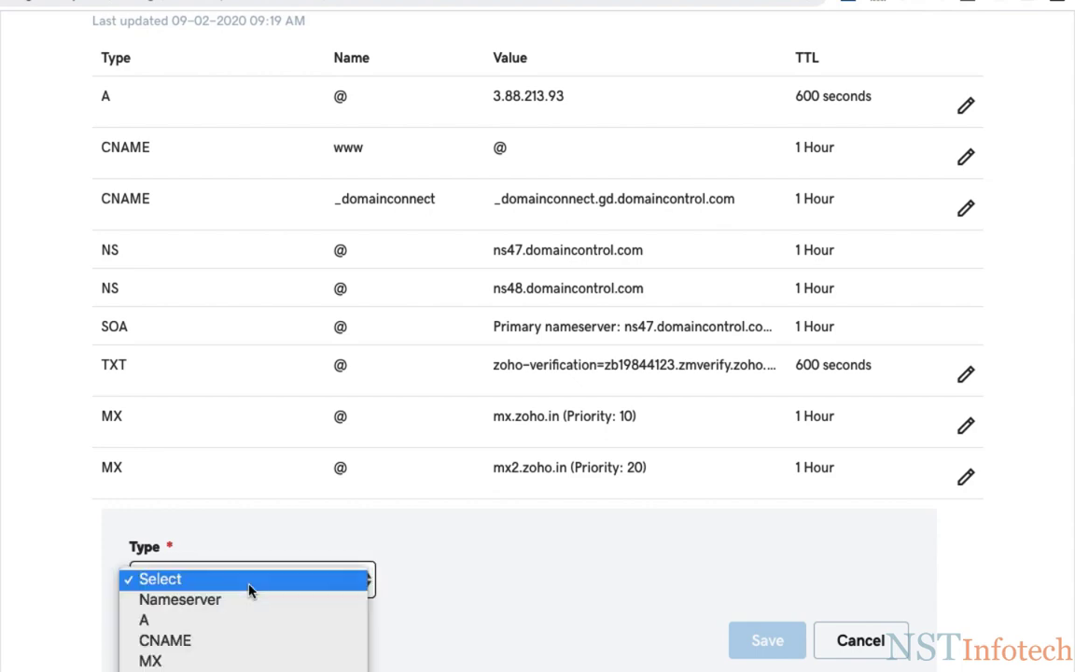
{"action": "left_click", "coordinate": [214, 659]}
{"action": "left_click", "coordinate": [434, 578]}
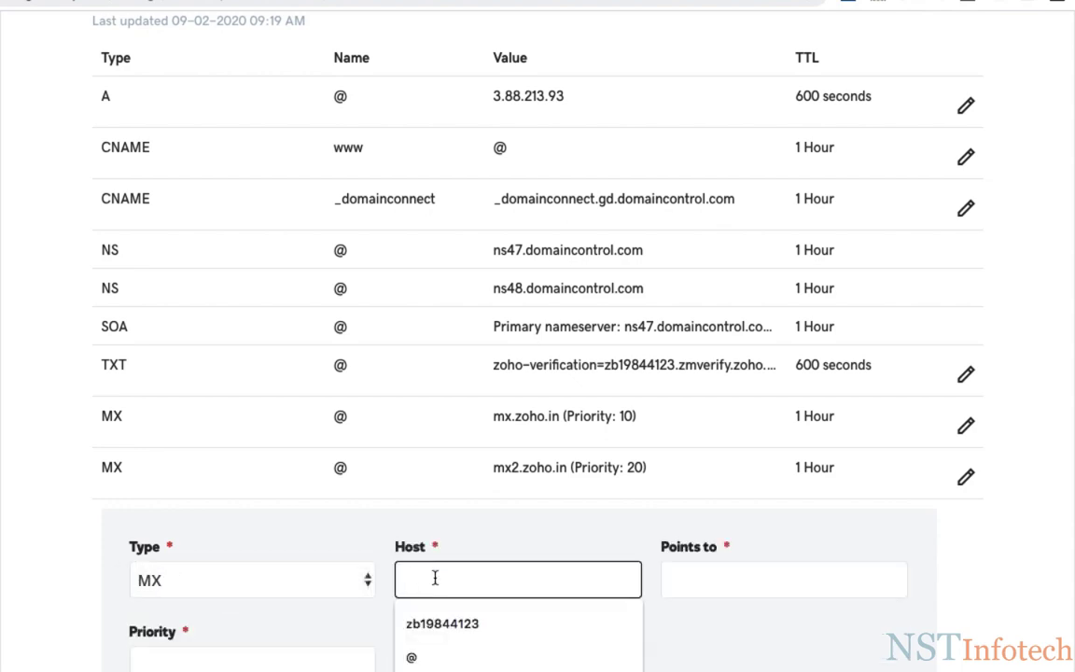
{"action": "type", "text": "@"}
Step: Copy mx3.zoho.in from Zoho as the target, with priority 50, and save the record
{"action": "left_click", "coordinate": [269, 1]}
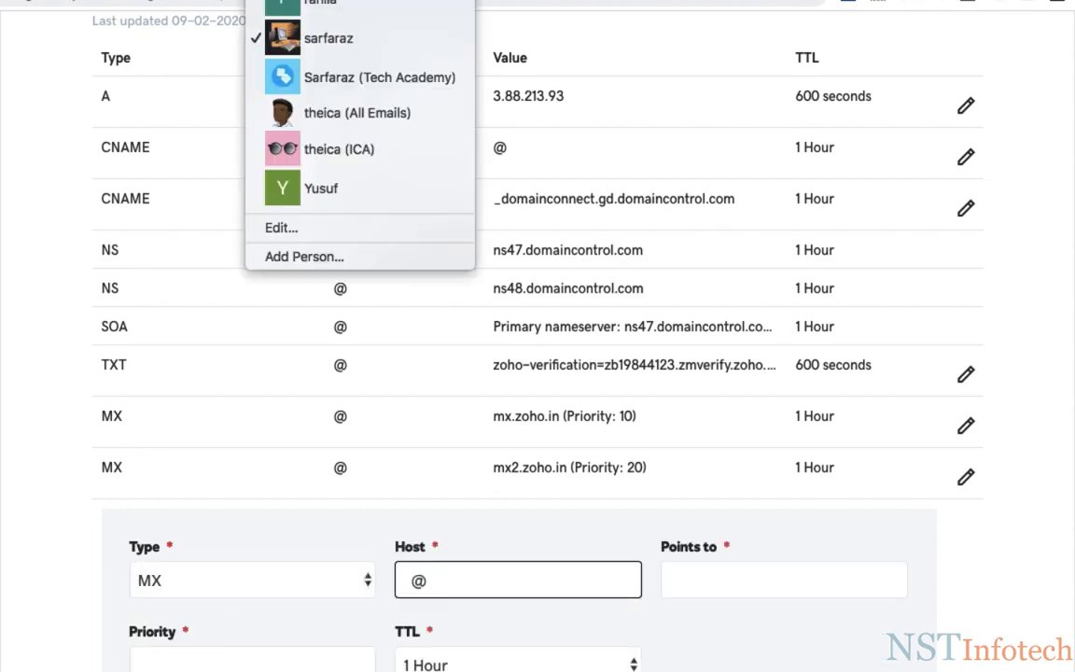
{"action": "left_click", "coordinate": [327, 7]}
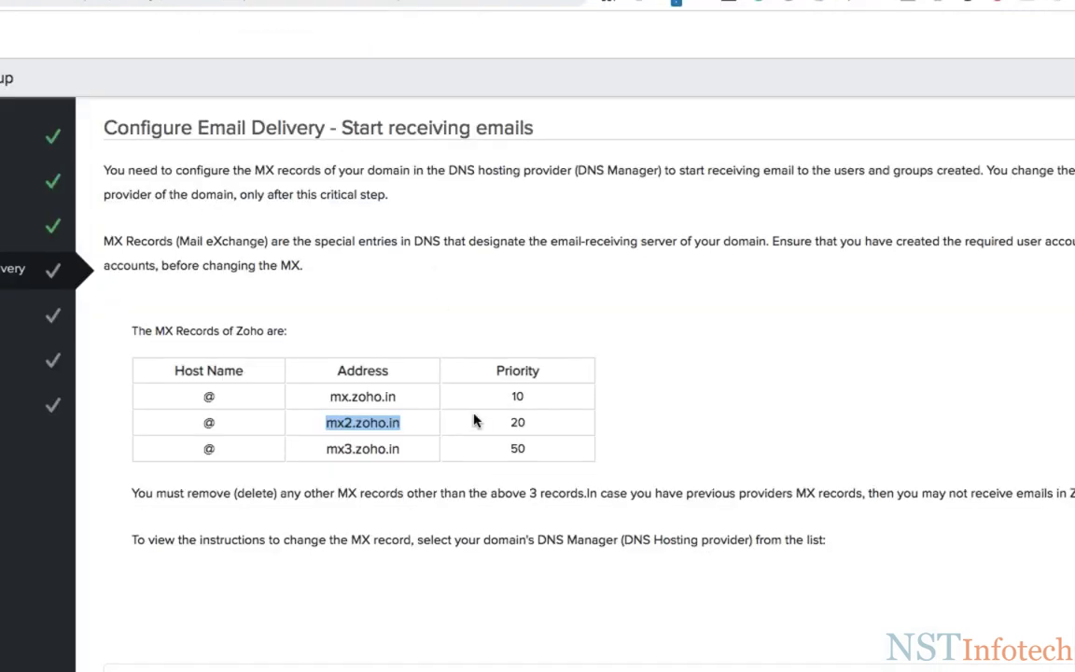
{"action": "double_click", "coordinate": [369, 450]}
{"action": "key", "text": "ctrl+c"}
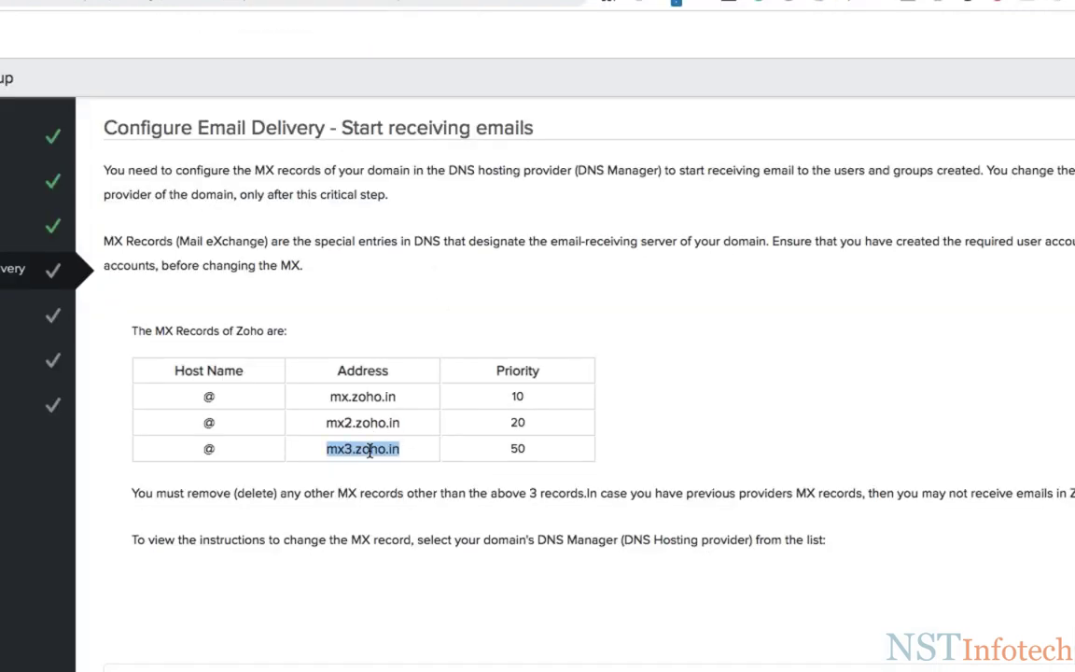
{"action": "left_click", "coordinate": [269, 1]}
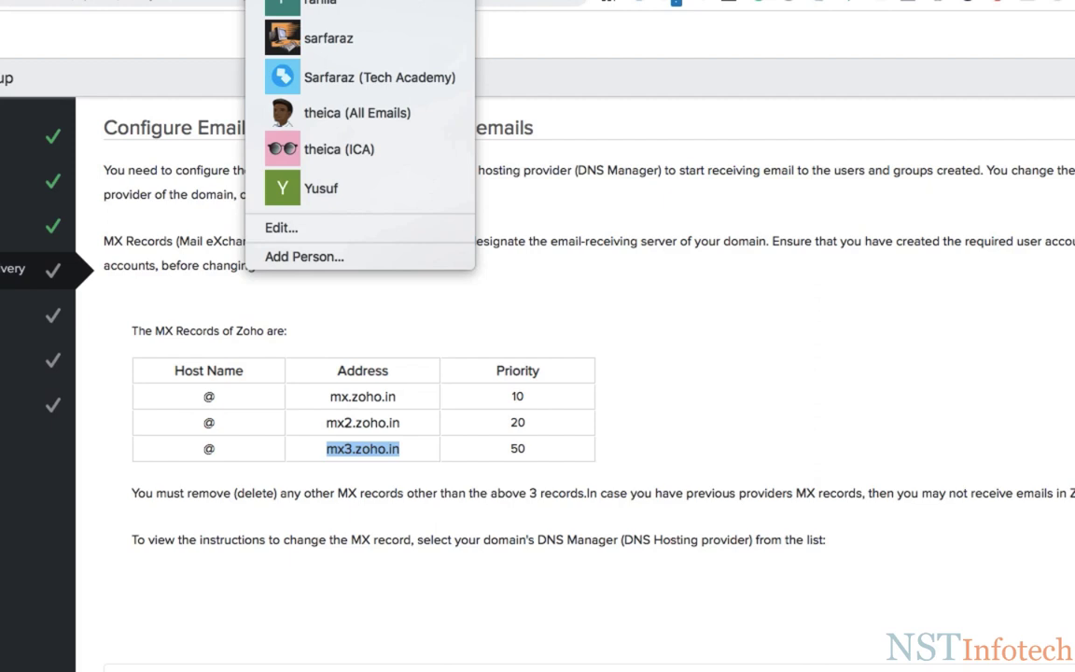
{"action": "left_click", "coordinate": [315, 39]}
{"action": "left_click", "coordinate": [749, 586]}
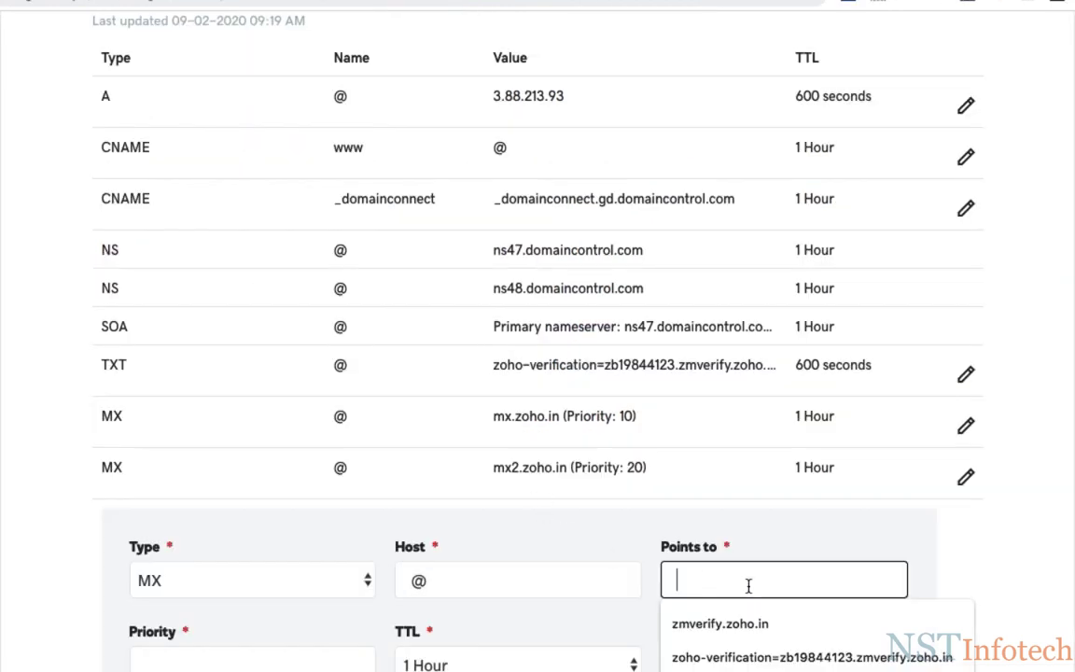
{"action": "key", "text": "ctrl+v"}
{"action": "left_click", "coordinate": [205, 665]}
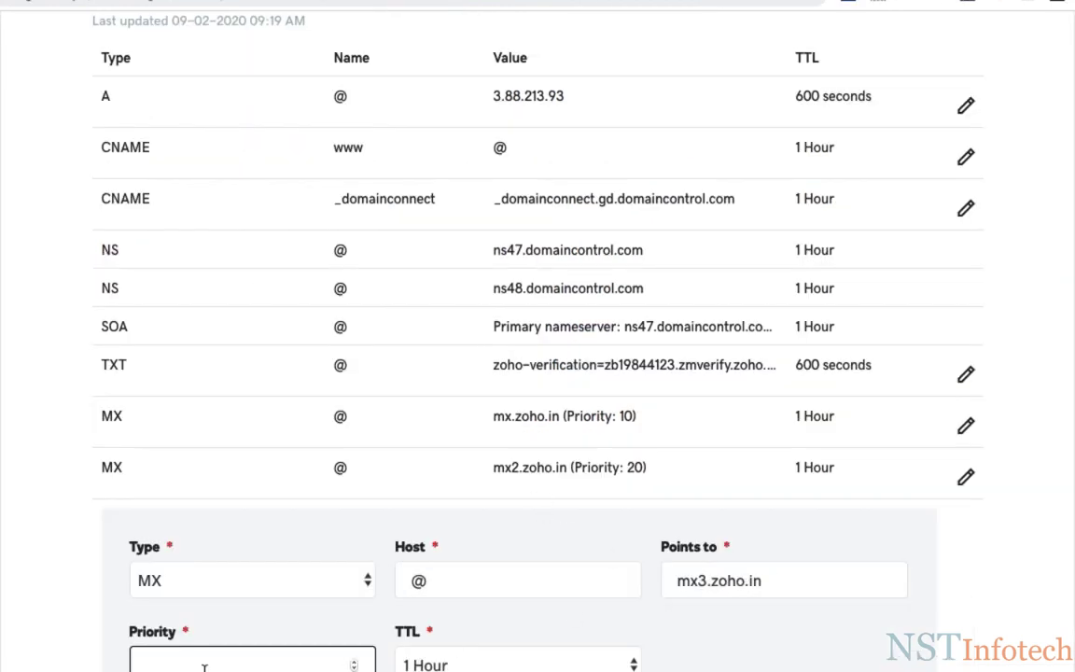
{"action": "scroll", "coordinate": [538, 341], "scroll_direction": "down", "scroll_amount": 1}
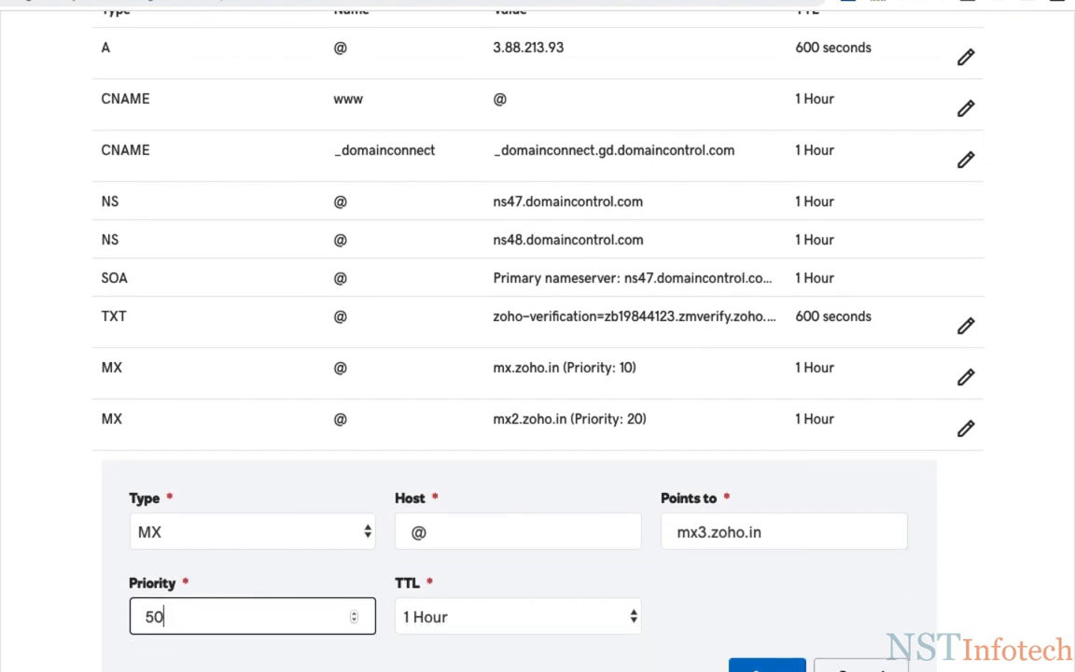
{"action": "left_click", "coordinate": [767, 665]}
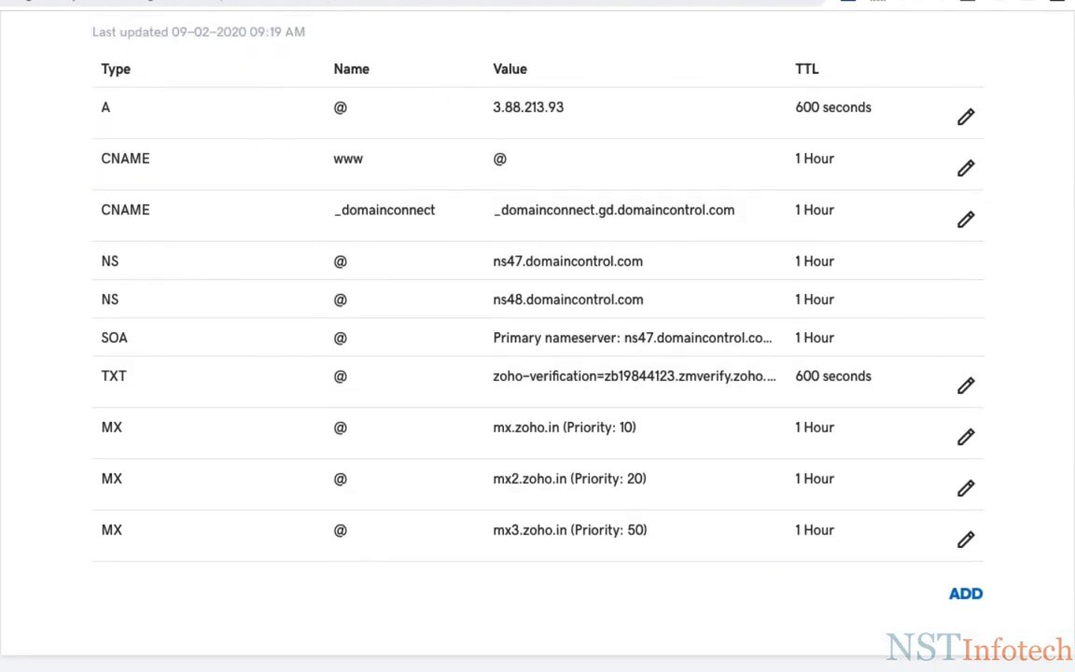
{"action": "left_click", "coordinate": [270, 1]}
{"action": "left_click", "coordinate": [360, 2]}
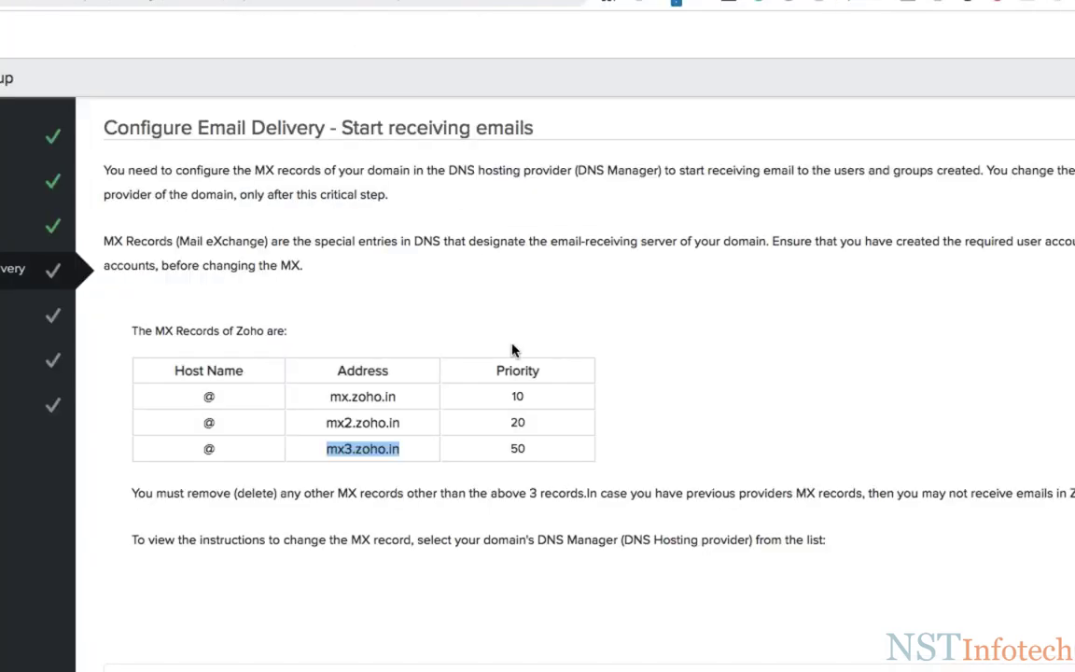
{"action": "scroll", "coordinate": [516, 356], "scroll_direction": "down", "scroll_amount": 4}
{"action": "scroll", "coordinate": [517, 356], "scroll_direction": "down", "scroll_amount": 3}
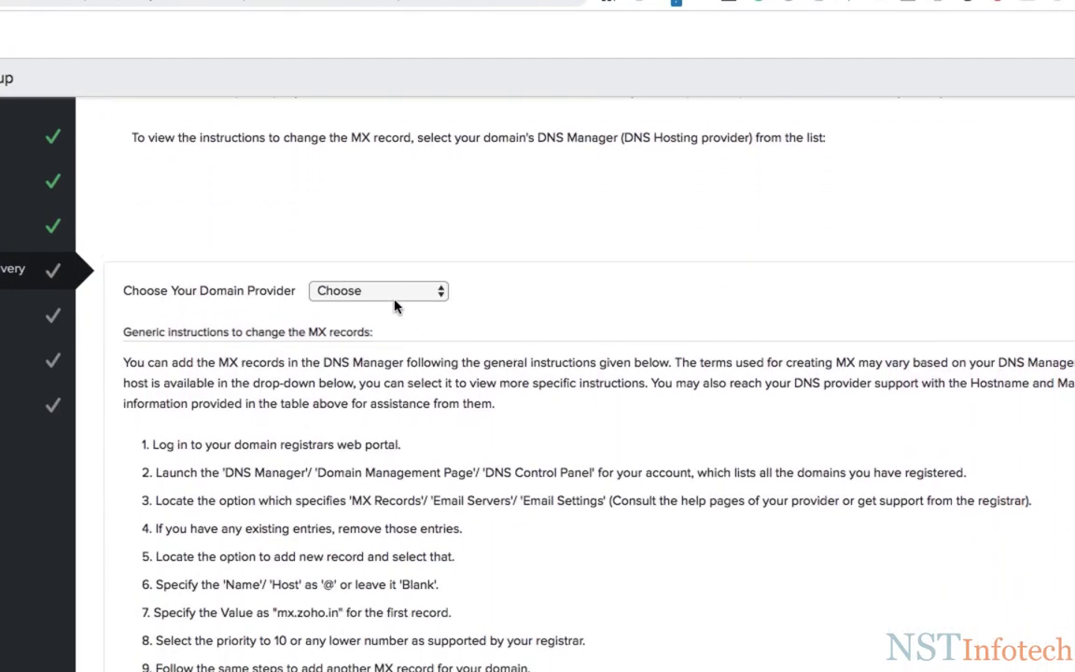
{"action": "scroll", "coordinate": [392, 296], "scroll_direction": "down", "scroll_amount": 3}
{"action": "scroll", "coordinate": [434, 291], "scroll_direction": "up", "scroll_amount": 4}
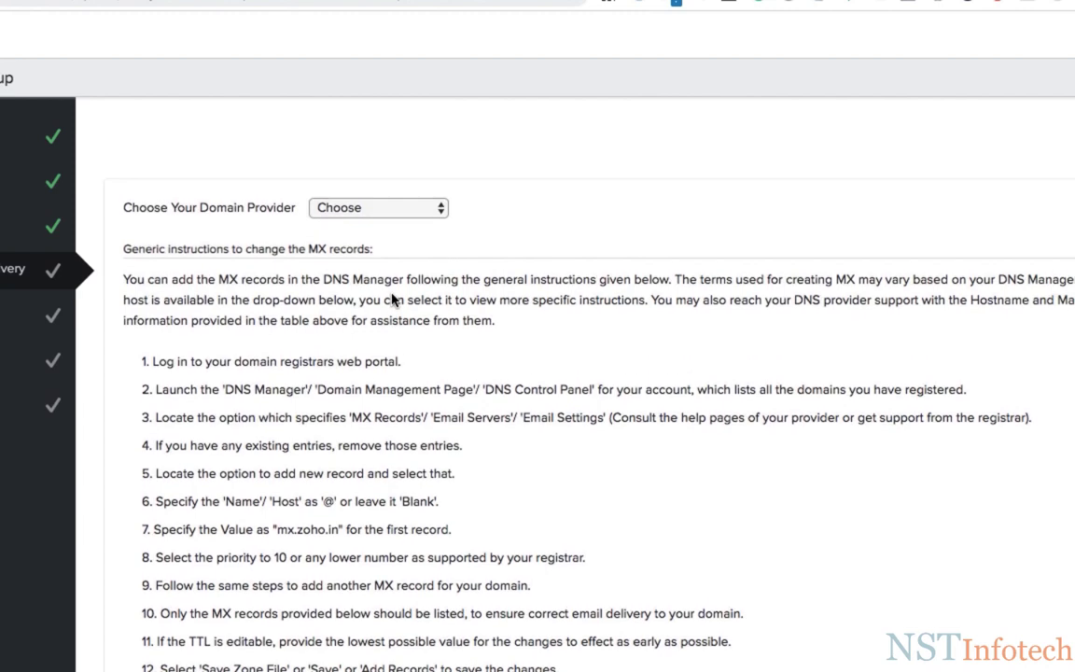
{"action": "left_click", "coordinate": [373, 322]}
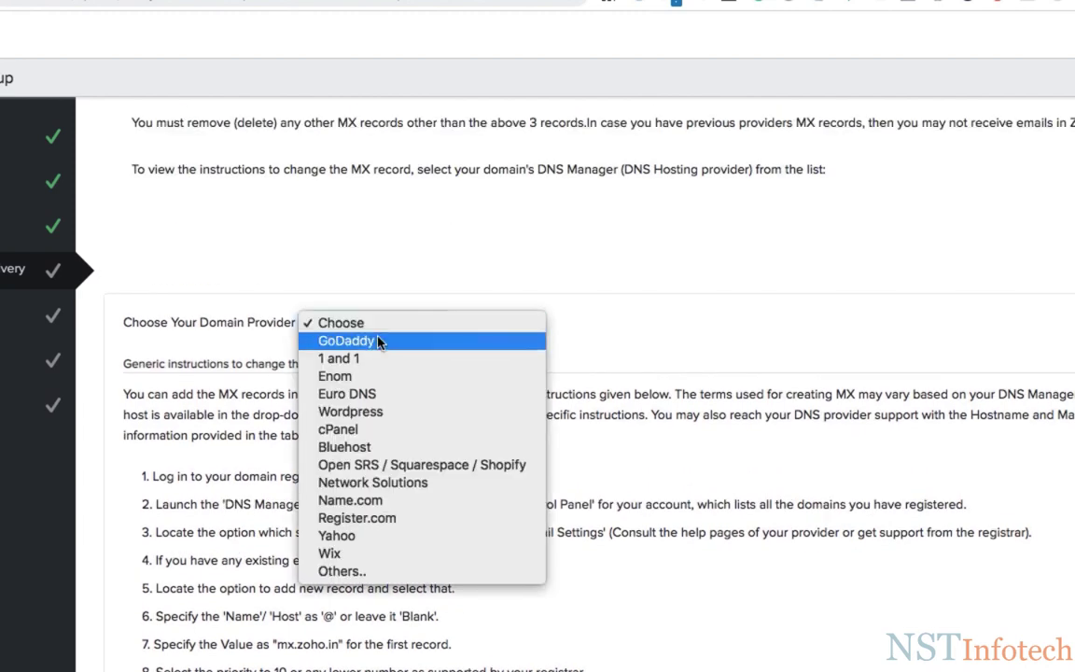
{"action": "left_click", "coordinate": [377, 342]}
Step: Run MX Lookup to confirm the three Zoho MX records, then continue to SPF/DKIM
{"action": "scroll", "coordinate": [521, 354], "scroll_direction": "up", "scroll_amount": 2}
{"action": "scroll", "coordinate": [520, 354], "scroll_direction": "down", "scroll_amount": 15}
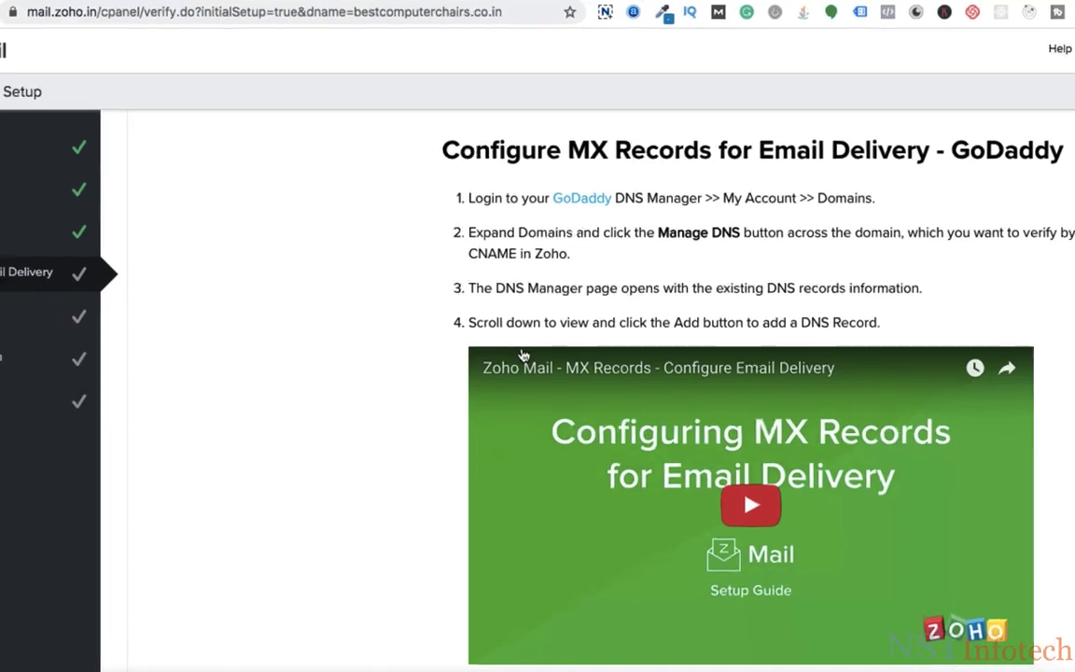
{"action": "scroll", "coordinate": [524, 356], "scroll_direction": "down", "scroll_amount": 10}
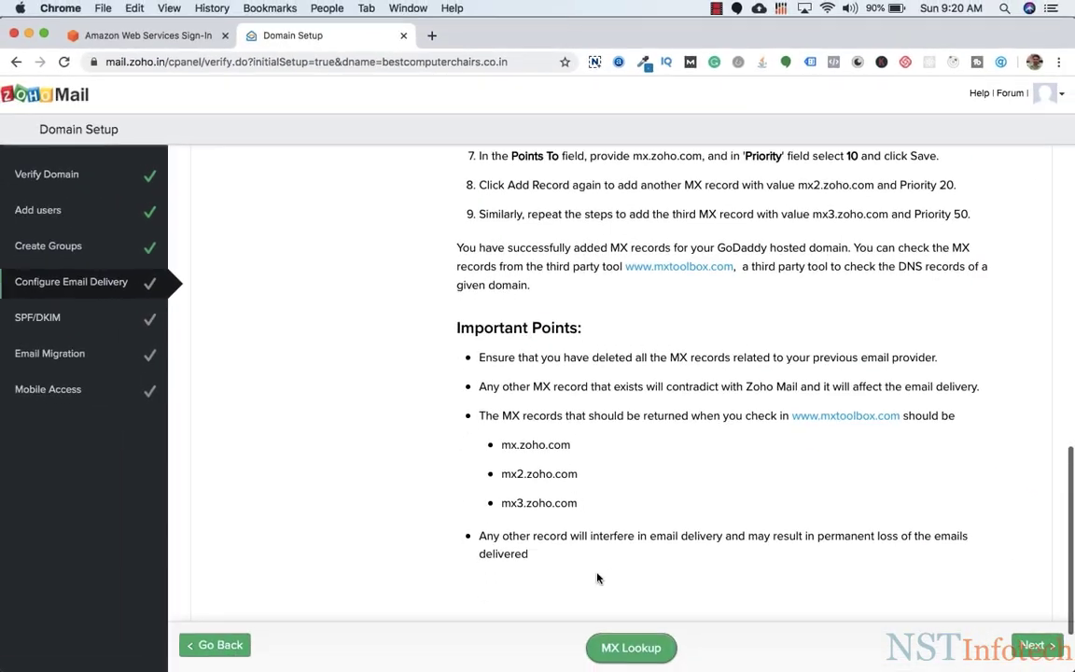
{"action": "left_click", "coordinate": [622, 650]}
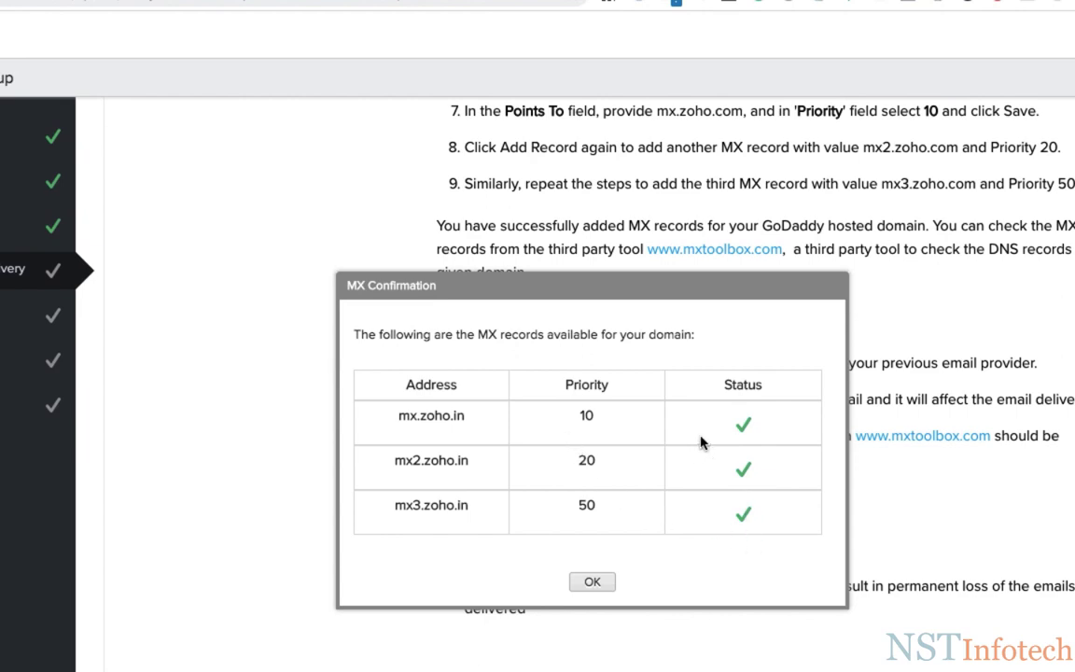
{"action": "left_click", "coordinate": [593, 585]}
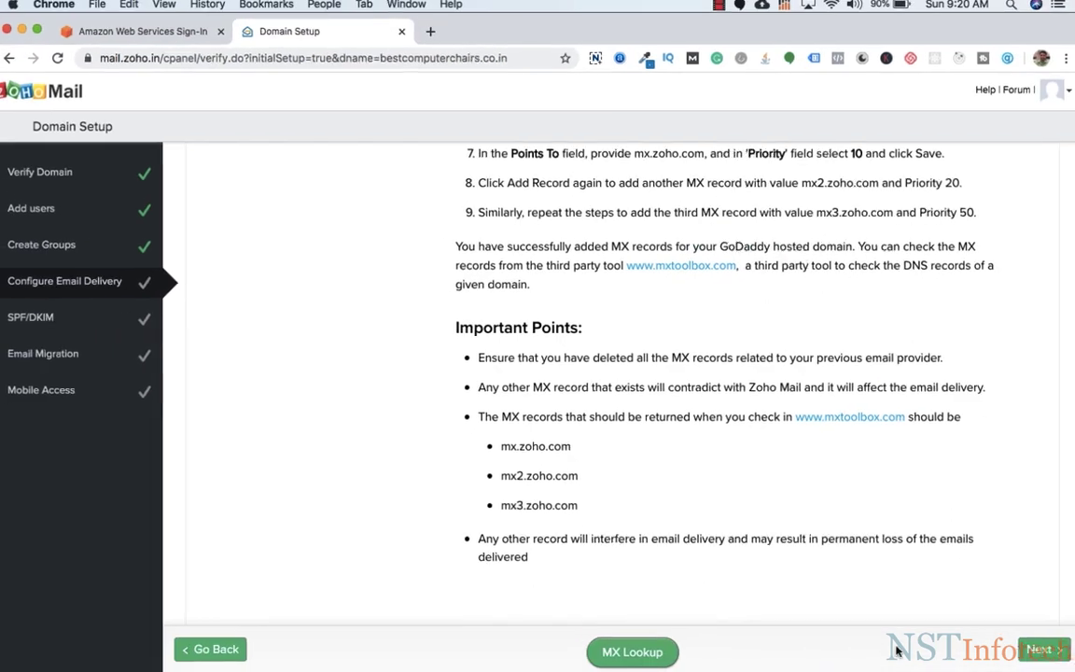
{"action": "left_click", "coordinate": [1036, 650]}
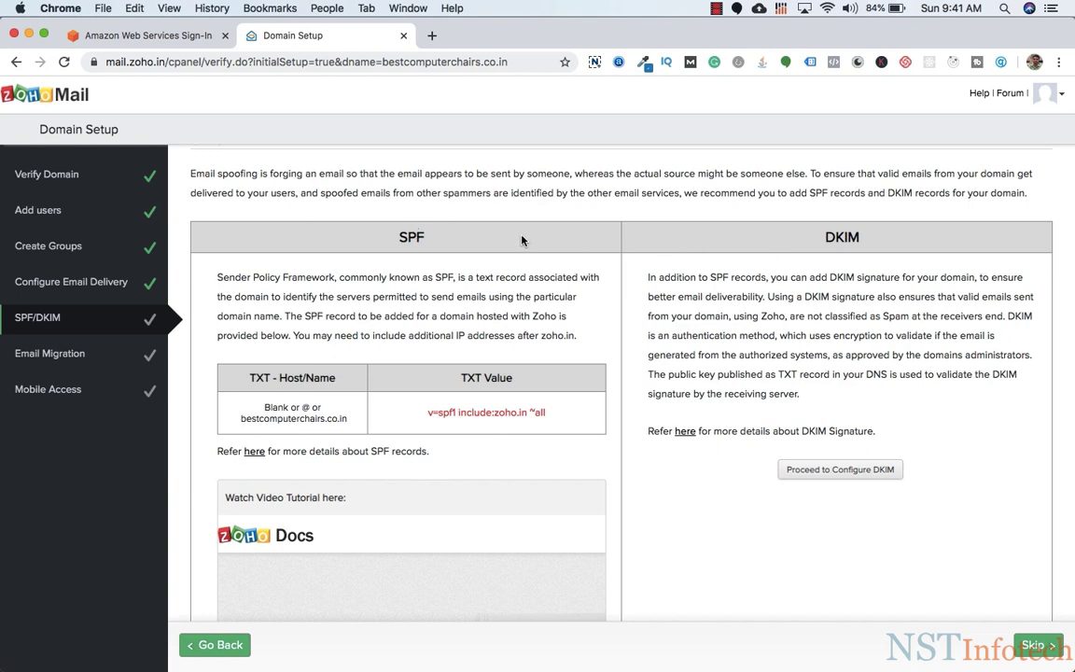
Step: Start a new TXT record in GoDaddy DNS Manager with host @
{"action": "left_click", "coordinate": [328, 8]}
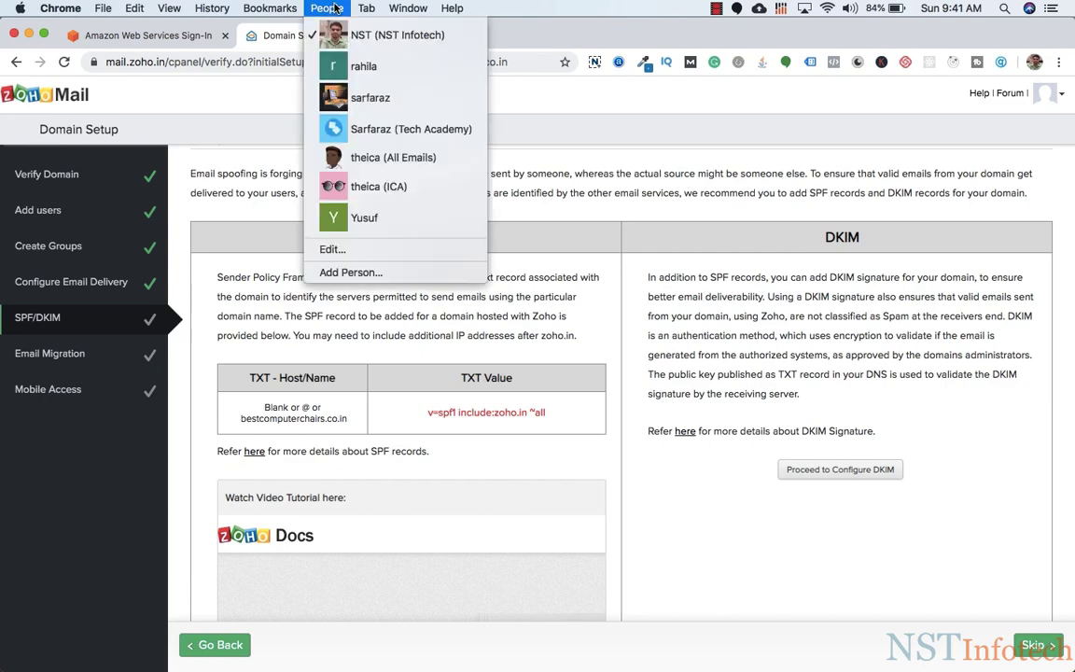
{"action": "left_click", "coordinate": [362, 66]}
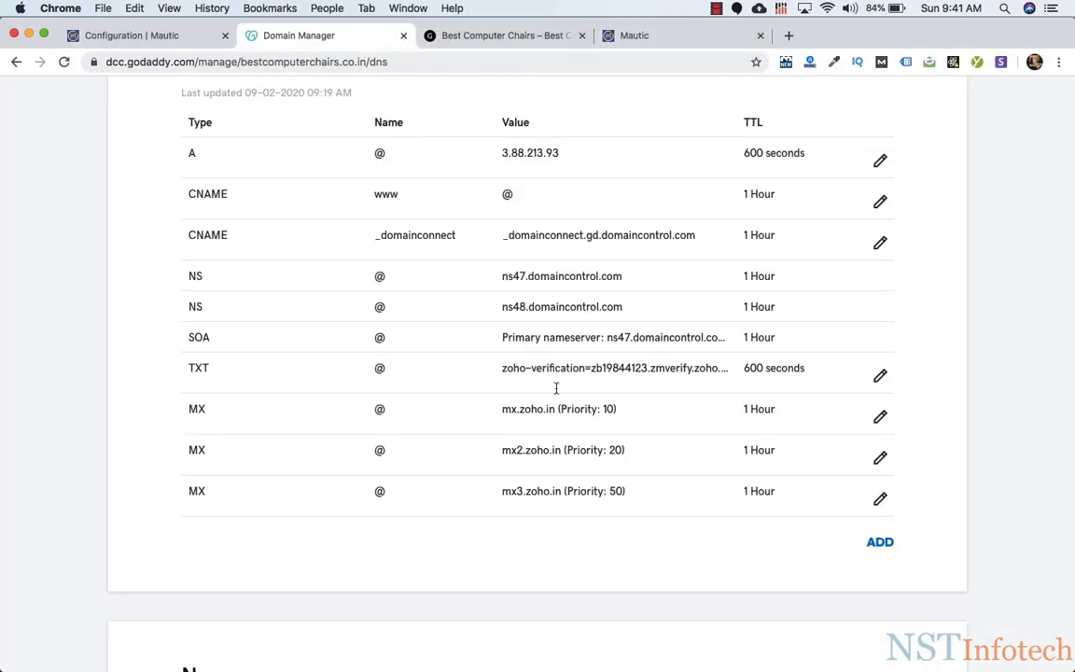
{"action": "left_click", "coordinate": [879, 542]}
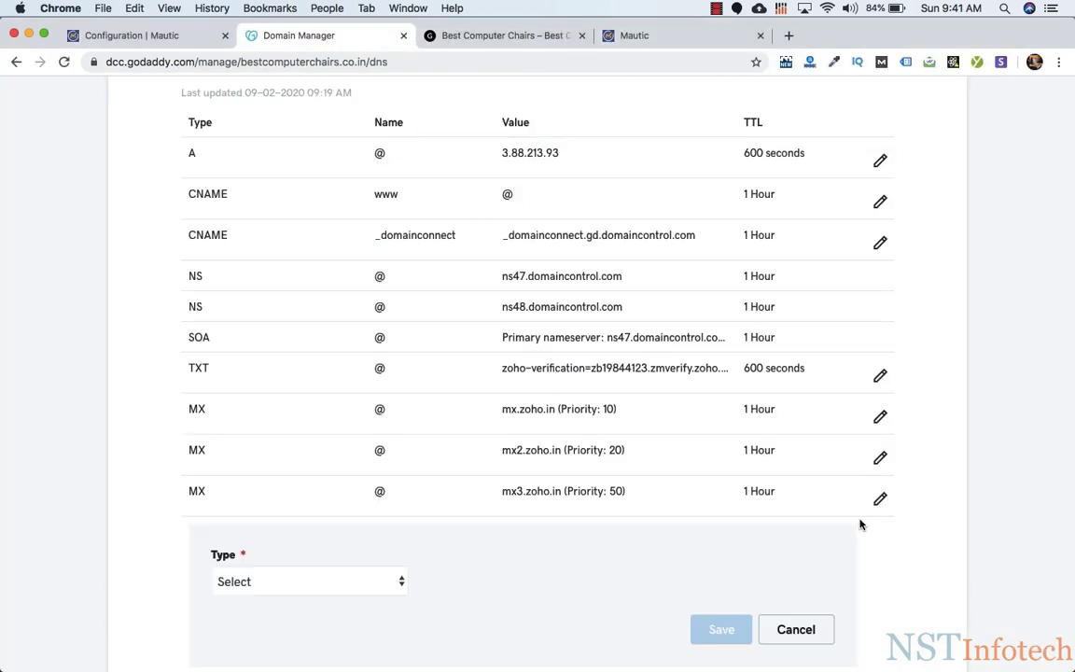
{"action": "scroll", "coordinate": [664, 499], "scroll_direction": "down", "scroll_amount": 5}
{"action": "scroll", "coordinate": [666, 498], "scroll_direction": "up", "scroll_amount": 3}
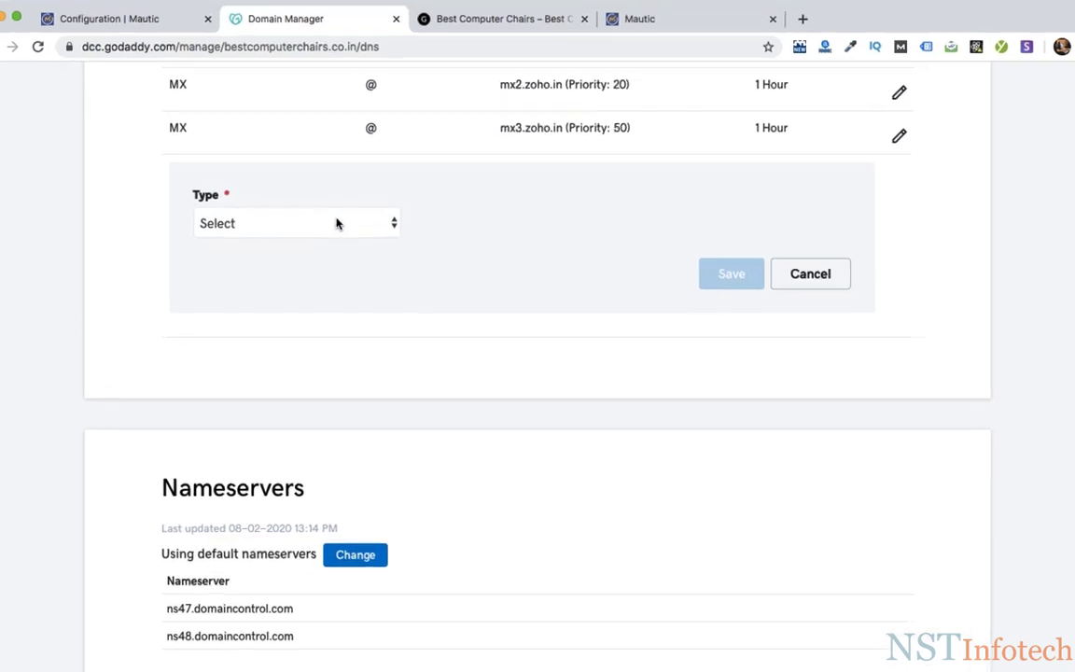
{"action": "left_click", "coordinate": [337, 223]}
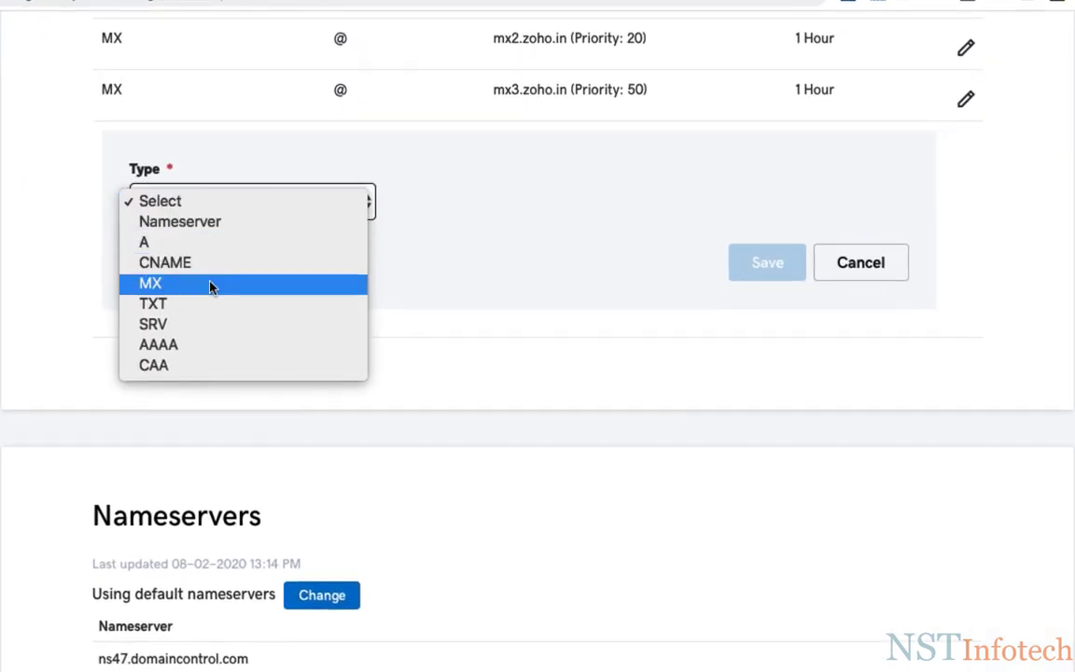
{"action": "left_click", "coordinate": [268, 305]}
{"action": "left_click", "coordinate": [459, 206]}
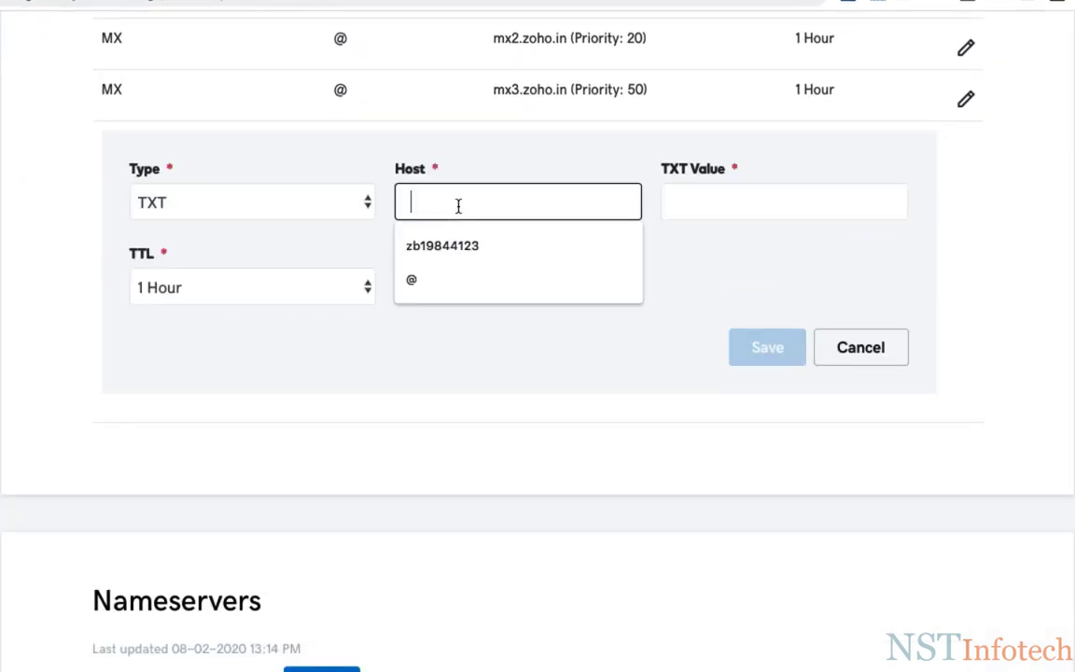
{"action": "type", "text": "@"}
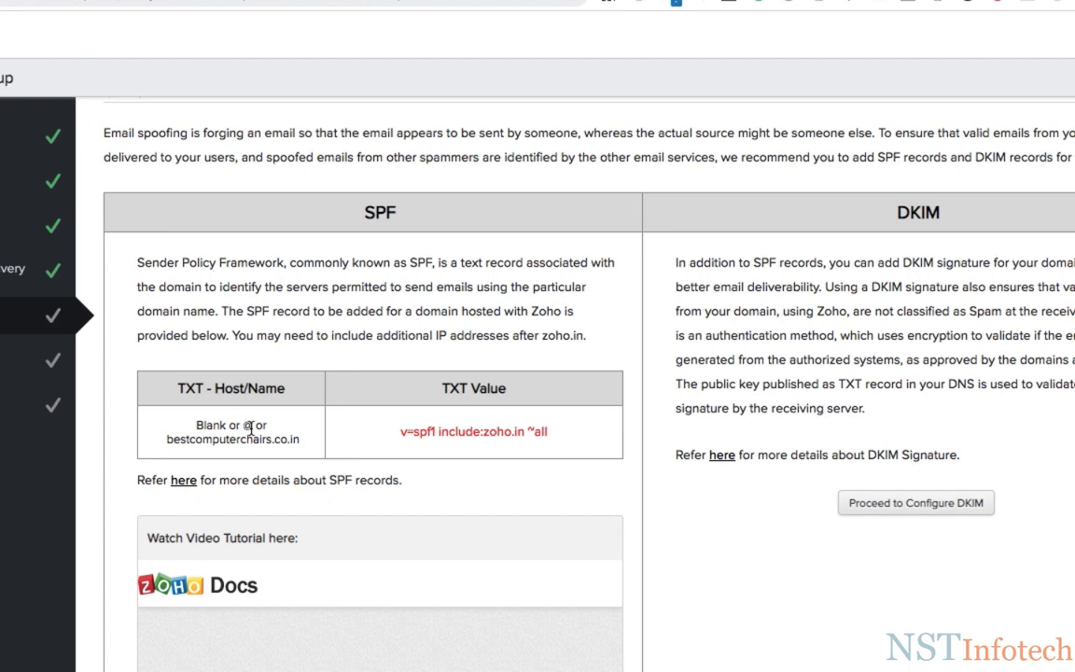
Step: Copy Zoho's SPF value v=spf1 include:zoho.in ~all into the record and save it
{"action": "triple_click", "coordinate": [467, 429]}
{"action": "key", "text": "ctrl+c"}
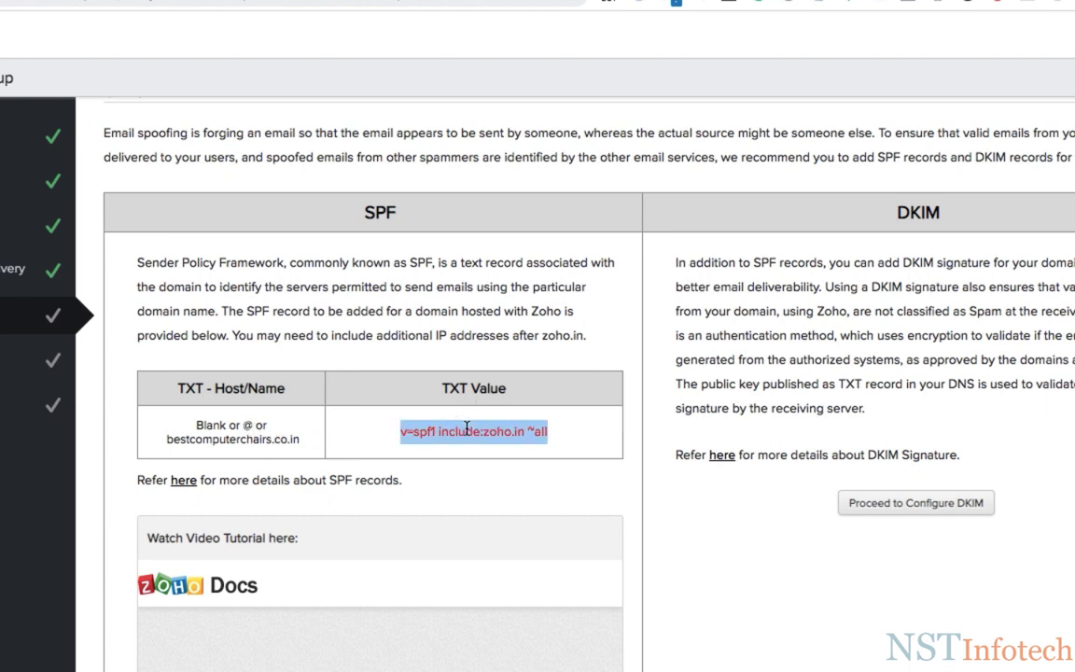
{"action": "left_click", "coordinate": [280, 1]}
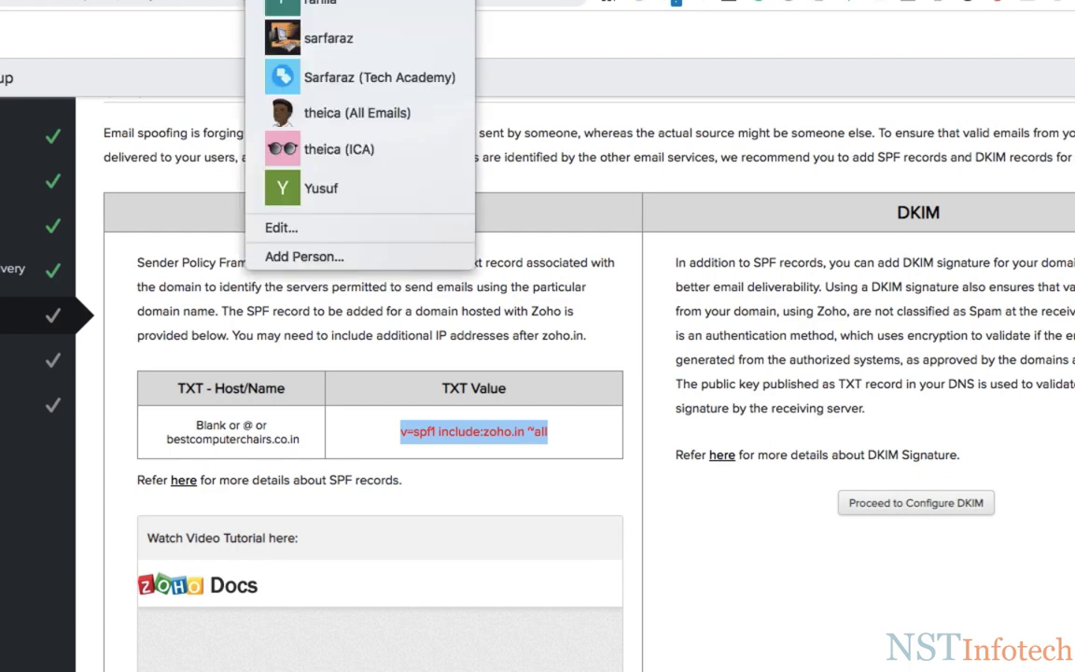
{"action": "left_click", "coordinate": [315, 34]}
{"action": "left_click", "coordinate": [714, 190]}
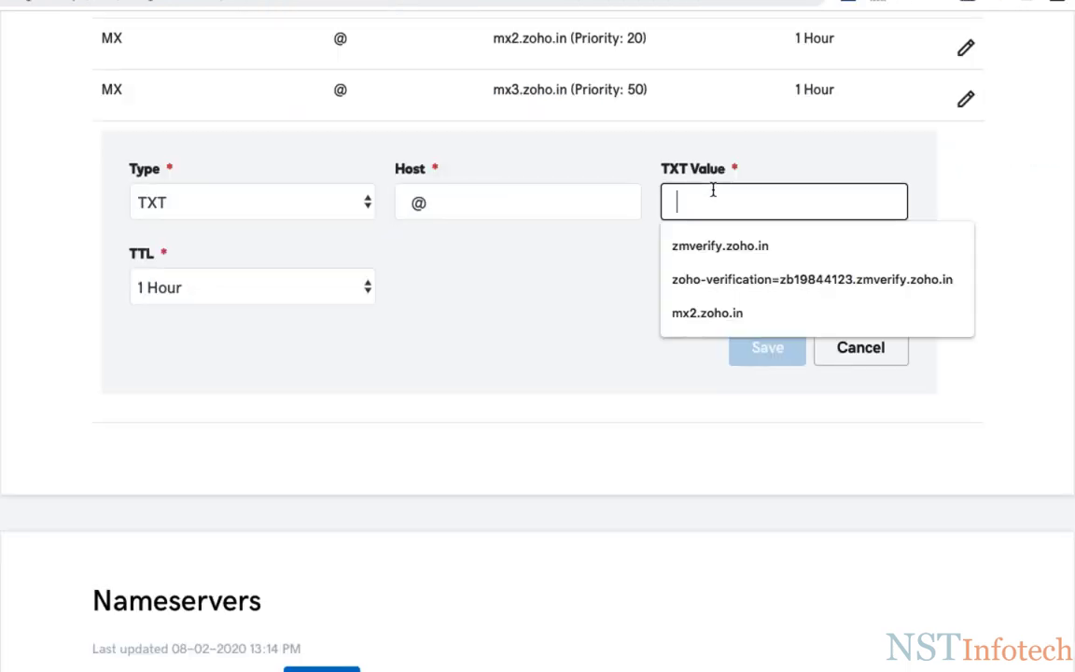
{"action": "key", "text": "ctrl+v"}
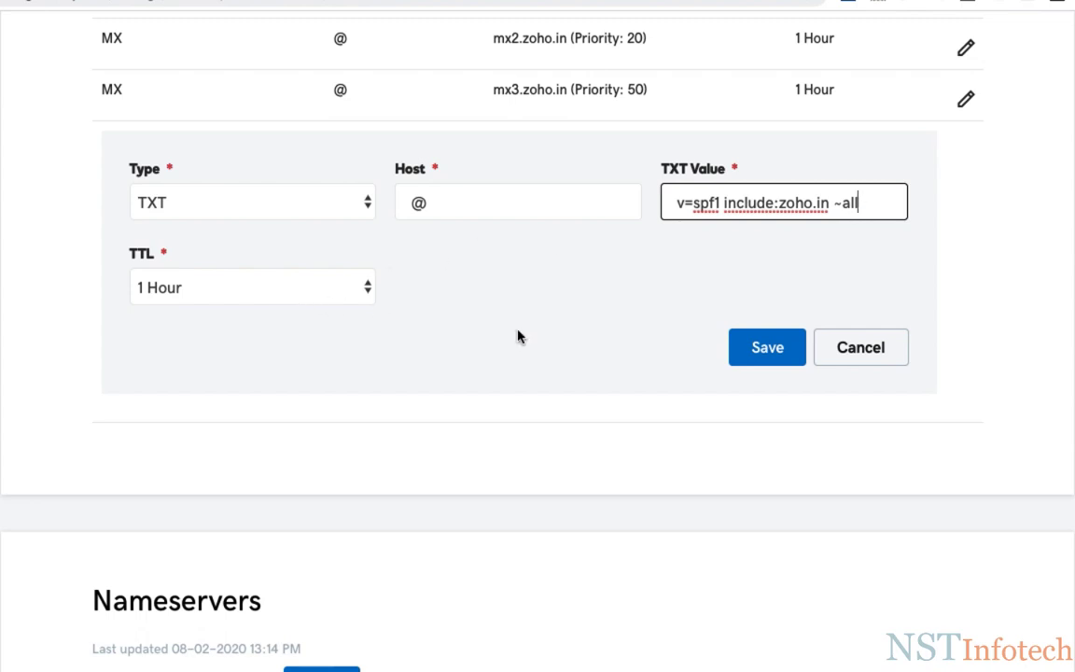
{"action": "left_click", "coordinate": [775, 350]}
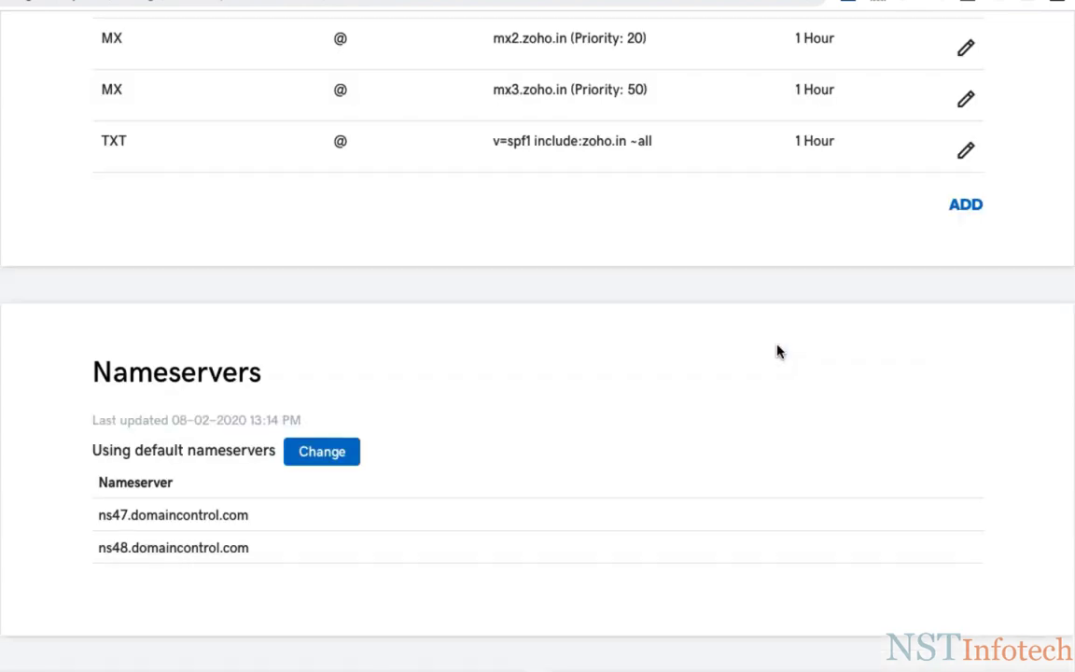
{"action": "scroll", "coordinate": [668, 375], "scroll_direction": "up", "scroll_amount": 1}
{"action": "scroll", "coordinate": [669, 375], "scroll_direction": "up", "scroll_amount": 1}
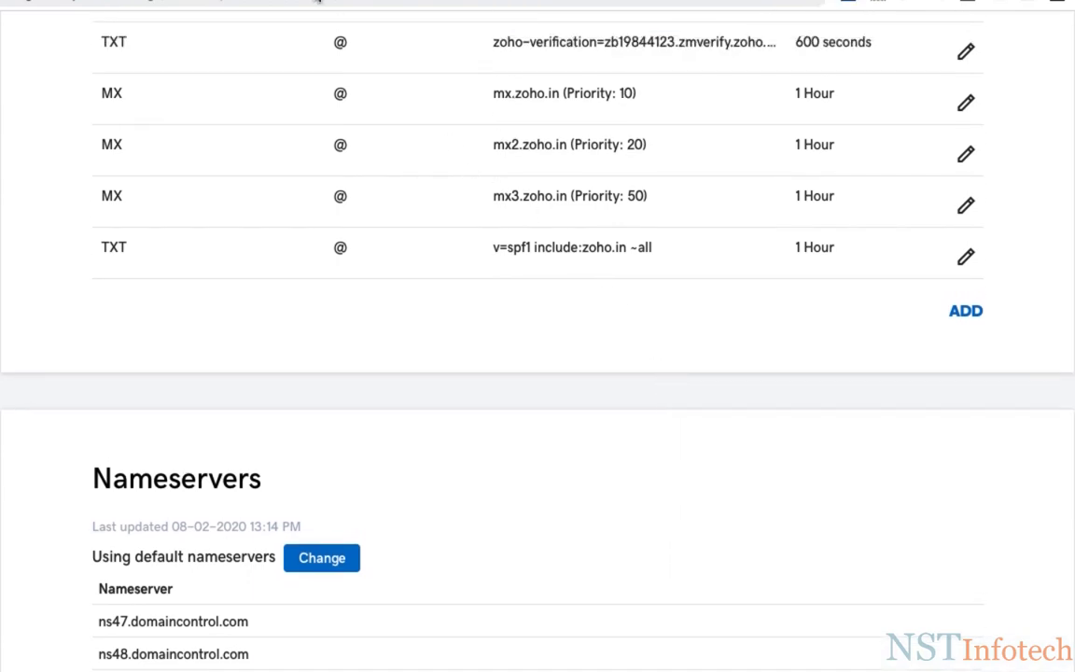
Step: Add DKIM selector 'zoho' for bestcomputerchairs.co.in and copy its TXT host zoho._domainkey.bestcomputerchairs.co.in
{"action": "left_click", "coordinate": [268, 0]}
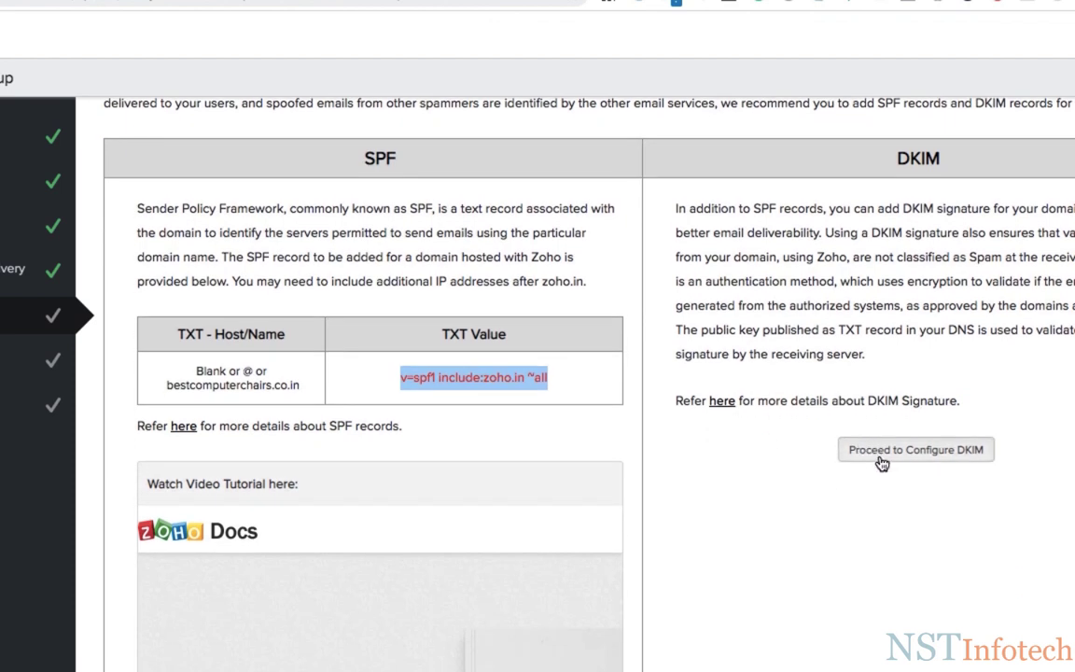
{"action": "left_click", "coordinate": [883, 452]}
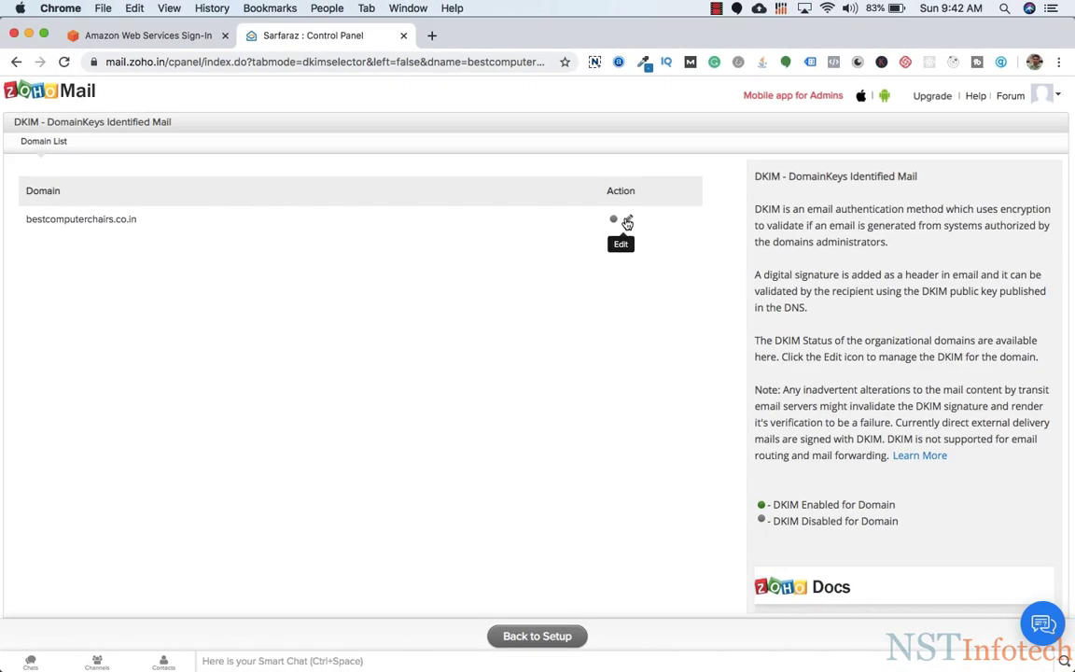
{"action": "left_click", "coordinate": [629, 221]}
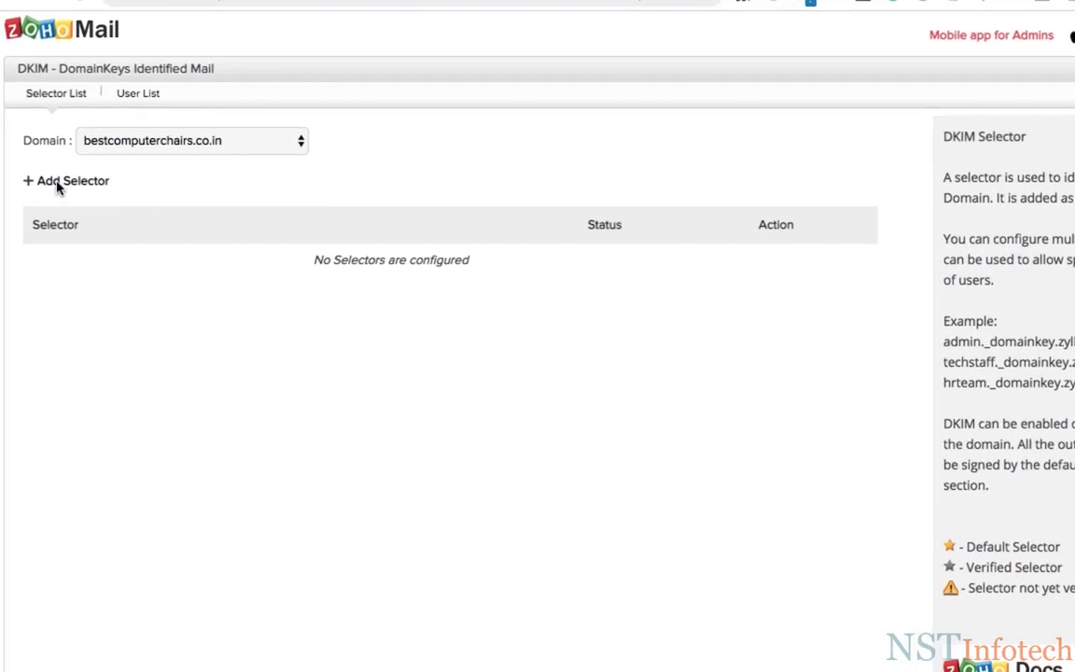
{"action": "left_click", "coordinate": [52, 212]}
{"action": "left_click", "coordinate": [265, 214]}
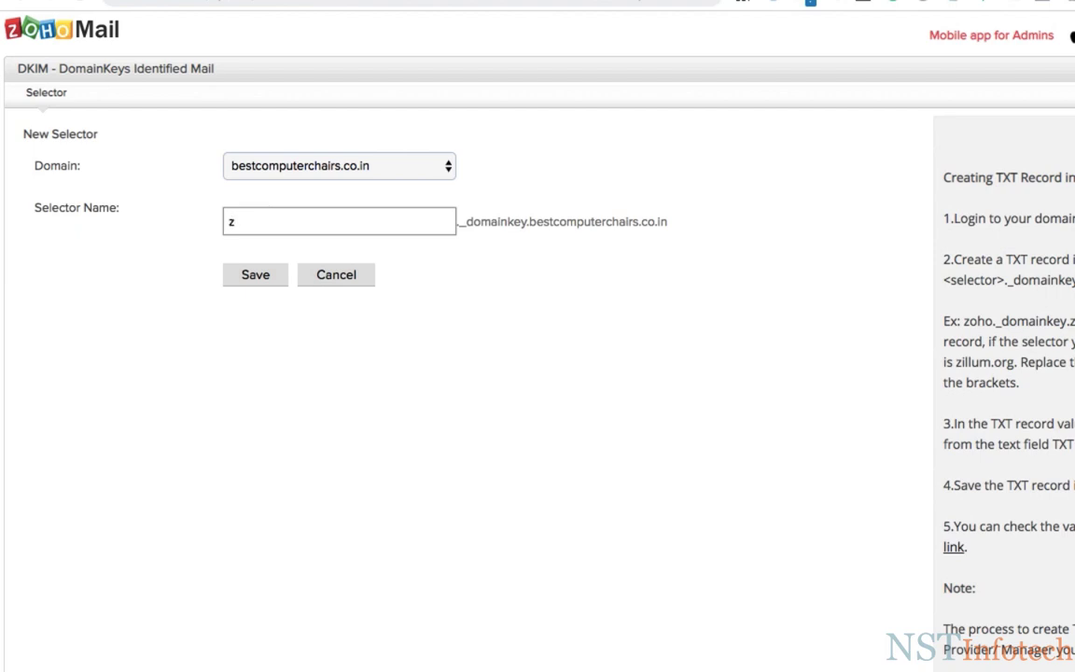
{"action": "left_click", "coordinate": [264, 279]}
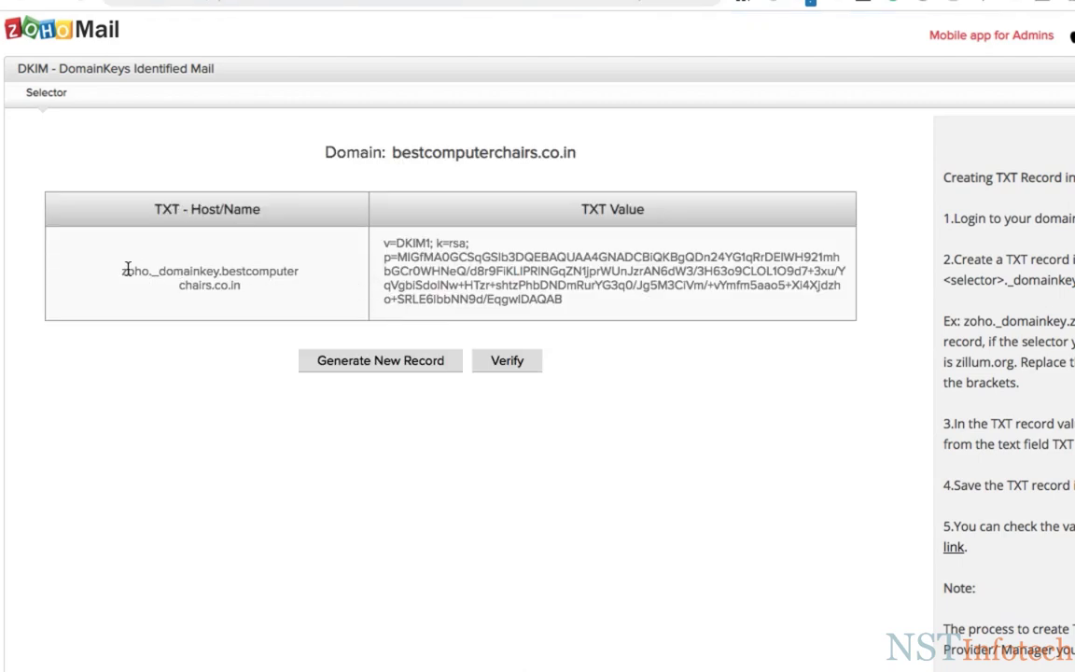
{"action": "left_click_drag", "start_coordinate": [121, 271], "coordinate": [218, 269]}
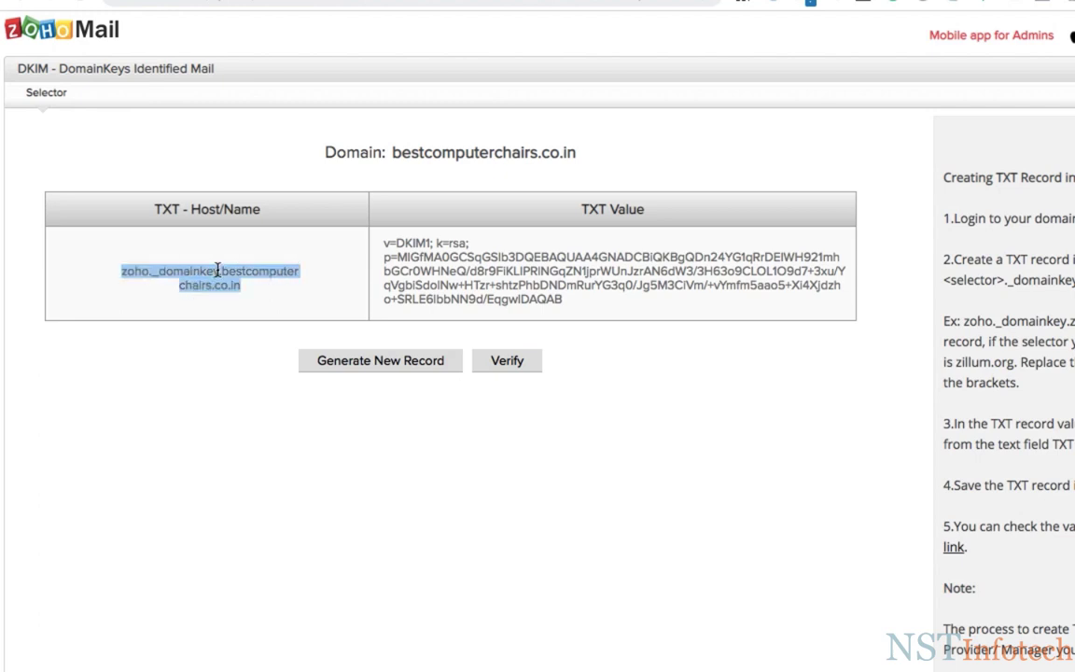
{"action": "left_click", "coordinate": [403, 1]}
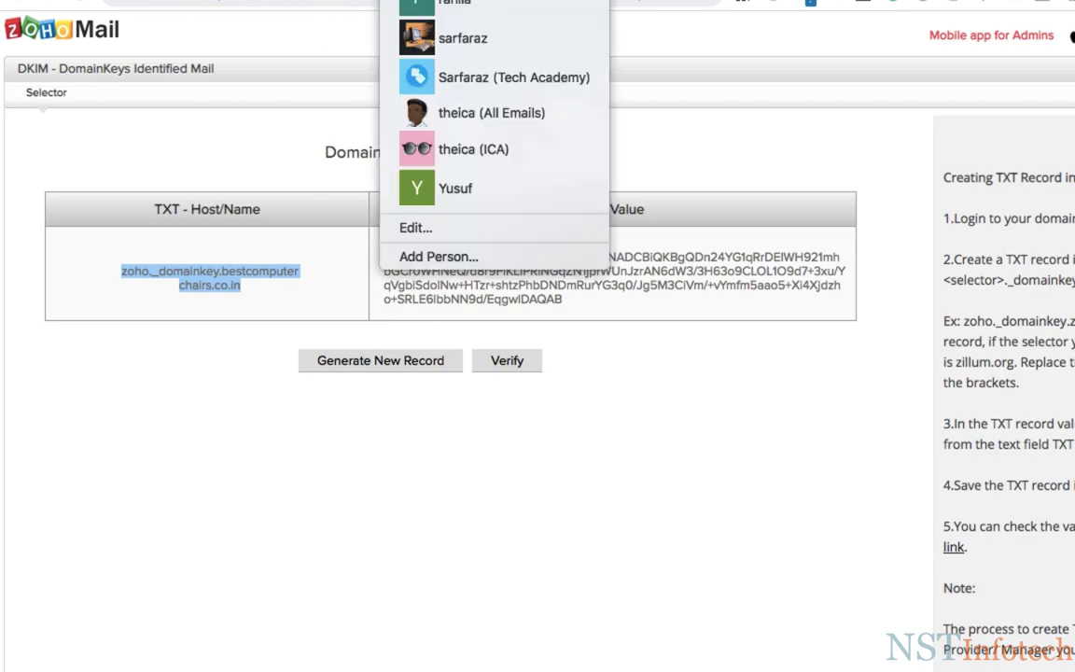
{"action": "left_click", "coordinate": [438, 39]}
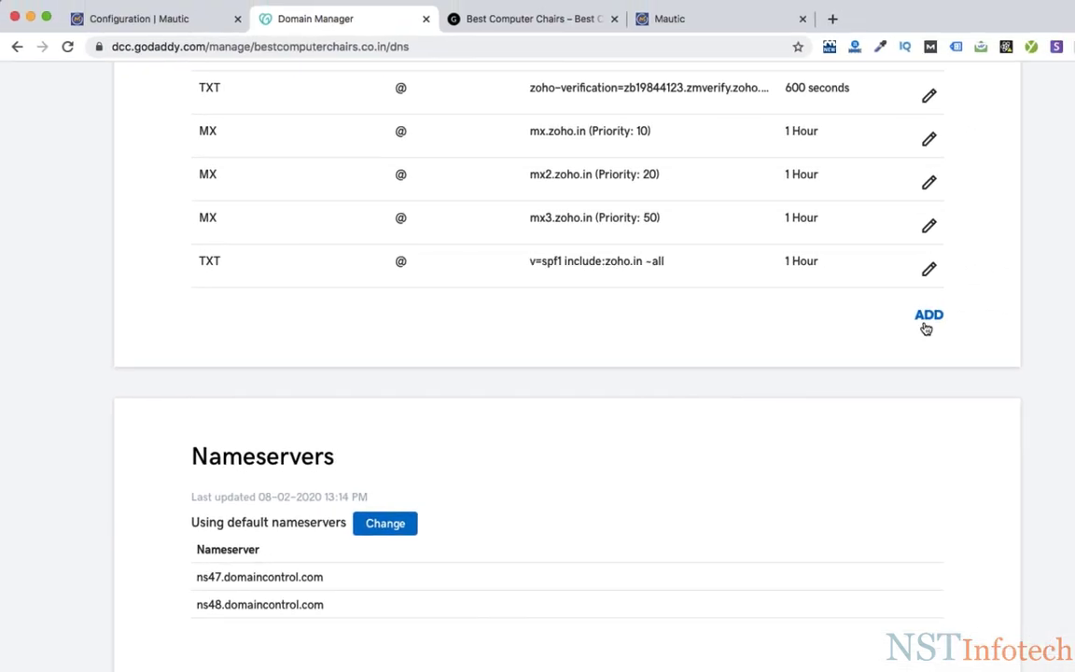
Step: Start a GoDaddy TXT record whose pasted host is trimmed to zoho._domainkey
{"action": "left_click", "coordinate": [888, 319]}
{"action": "left_click", "coordinate": [373, 357]}
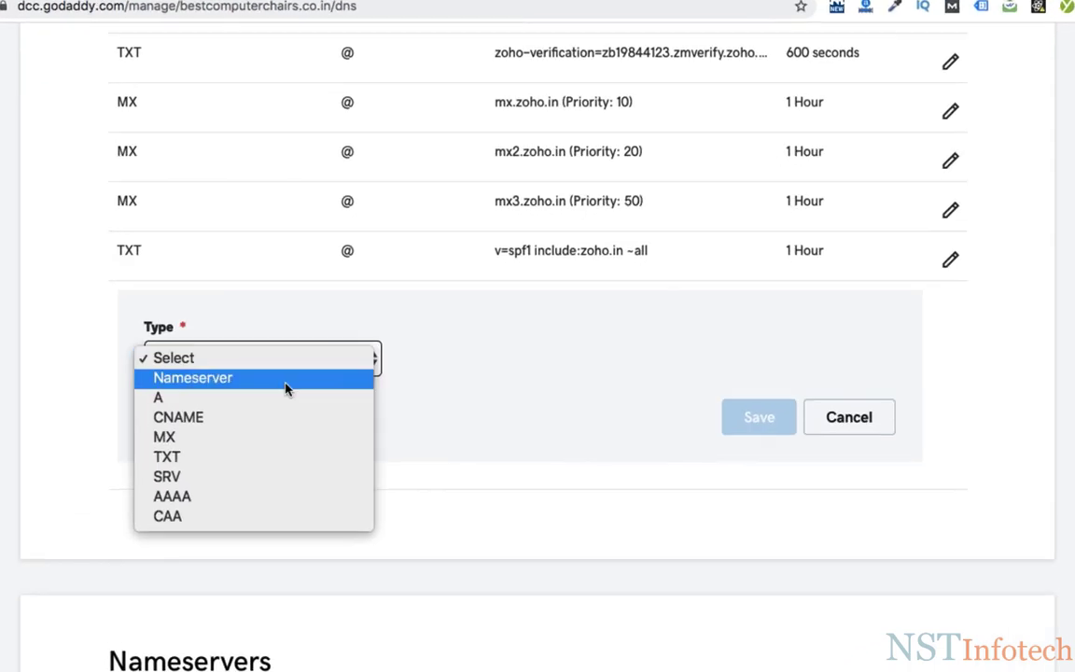
{"action": "left_click", "coordinate": [296, 439]}
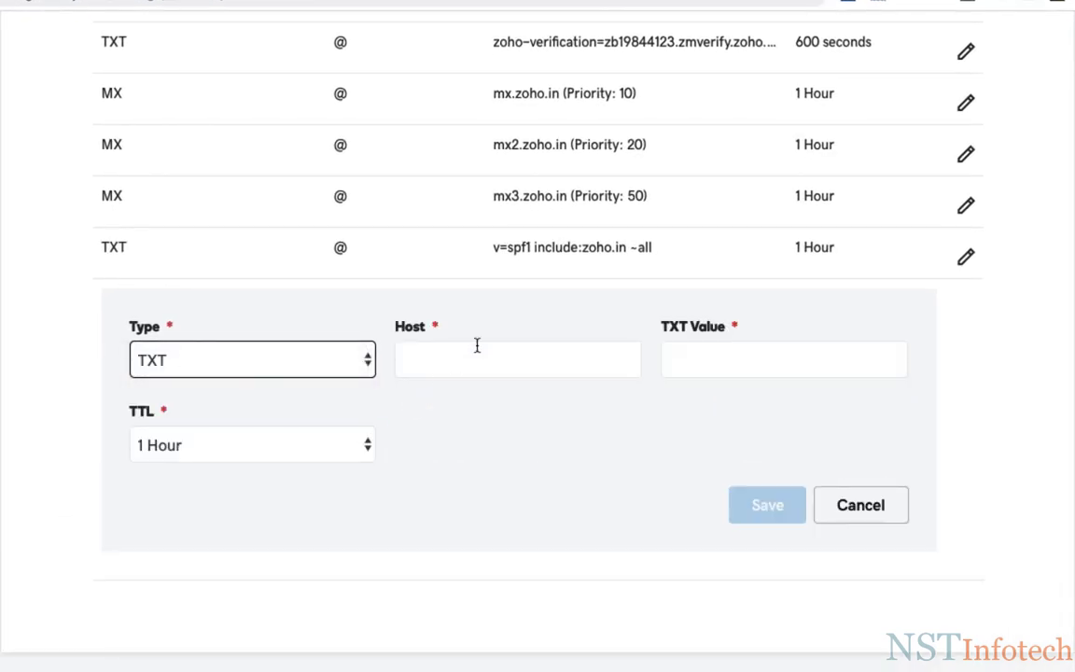
{"action": "left_click", "coordinate": [477, 345]}
{"action": "key", "text": "ctrl+v"}
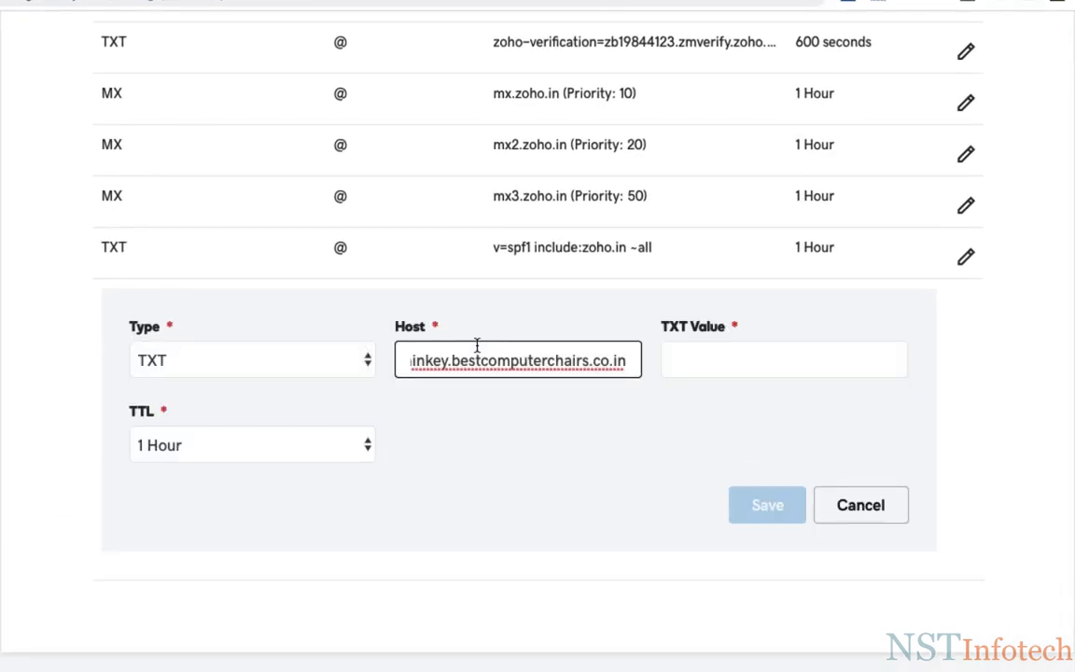
{"action": "key", "text": "BackSpace"}
{"action": "key", "text": "BackSpace"}
{"action": "key", "text": "BackSpace"}
{"action": "key", "text": "BackSpace"}
{"action": "key", "text": "BackSpace"}
{"action": "key", "text": "BackSpace"}
{"action": "key", "text": "BackSpace"}
{"action": "key", "text": "BackSpace"}
{"action": "key", "text": "BackSpace"}
{"action": "key", "text": "BackSpace"}
{"action": "key", "text": "BackSpace"}
{"action": "key", "text": "BackSpace"}
{"action": "key", "text": "BackSpace"}
{"action": "key", "text": "BackSpace"}
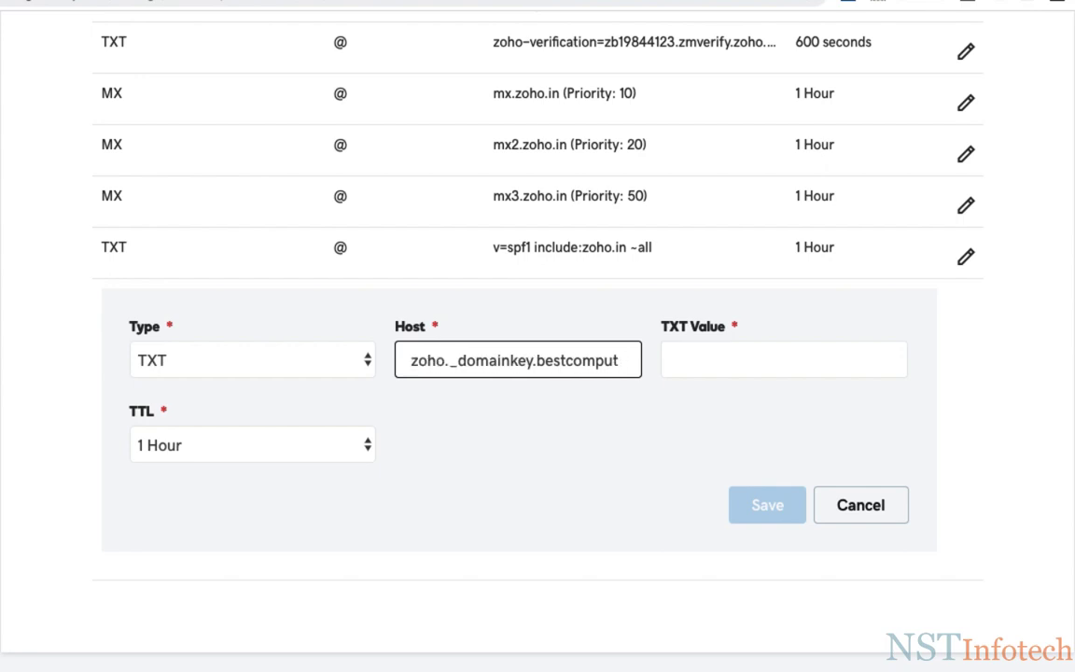
{"action": "key", "text": "BackSpace"}
{"action": "key", "text": "BackSpace"}
{"action": "key", "text": "BackSpace"}
{"action": "key", "text": "BackSpace"}
{"action": "key", "text": "BackSpace"}
{"action": "key", "text": "BackSpace"}
{"action": "key", "text": "BackSpace"}
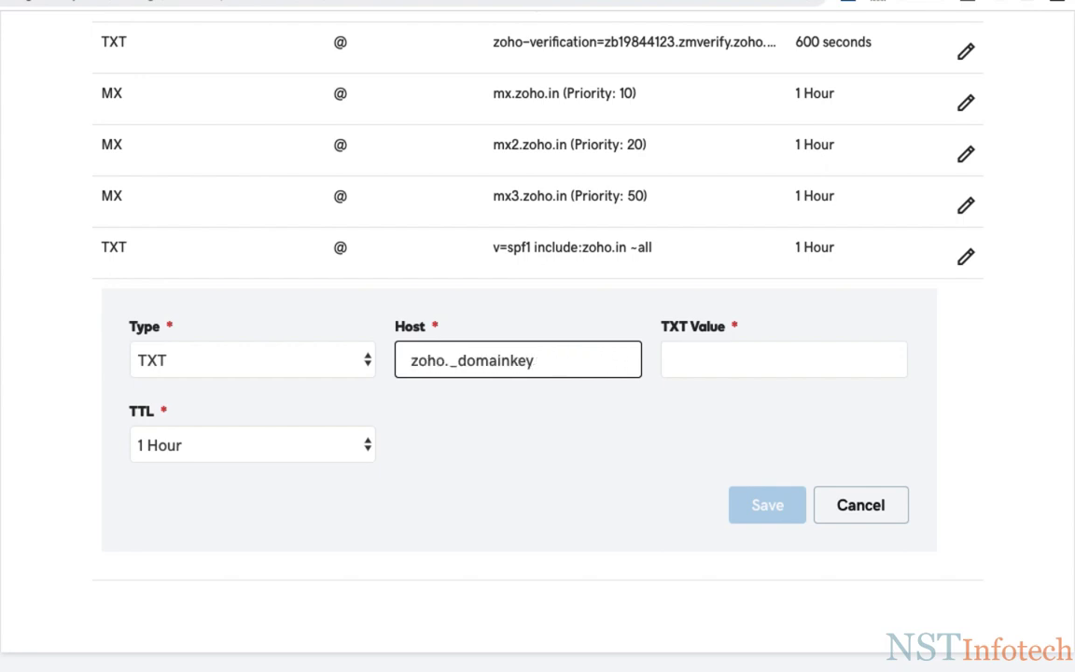
{"action": "left_click", "coordinate": [519, 411]}
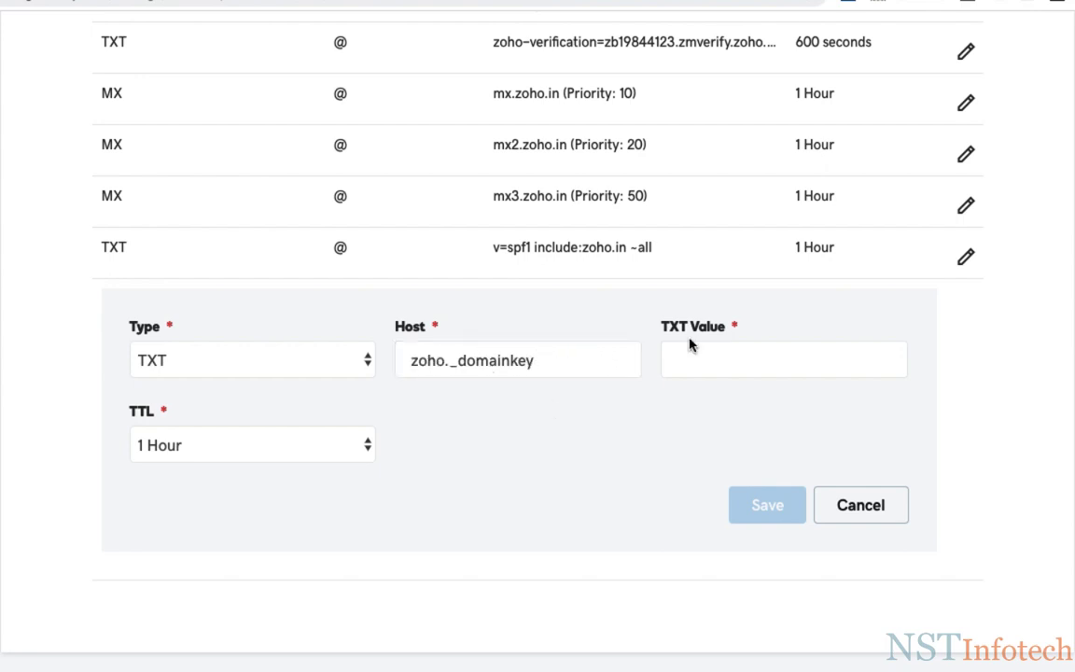
Step: Copy Zoho's DKIM key and paste it as the TXT record value
{"action": "left_click", "coordinate": [269, 0]}
{"action": "left_click", "coordinate": [322, 0]}
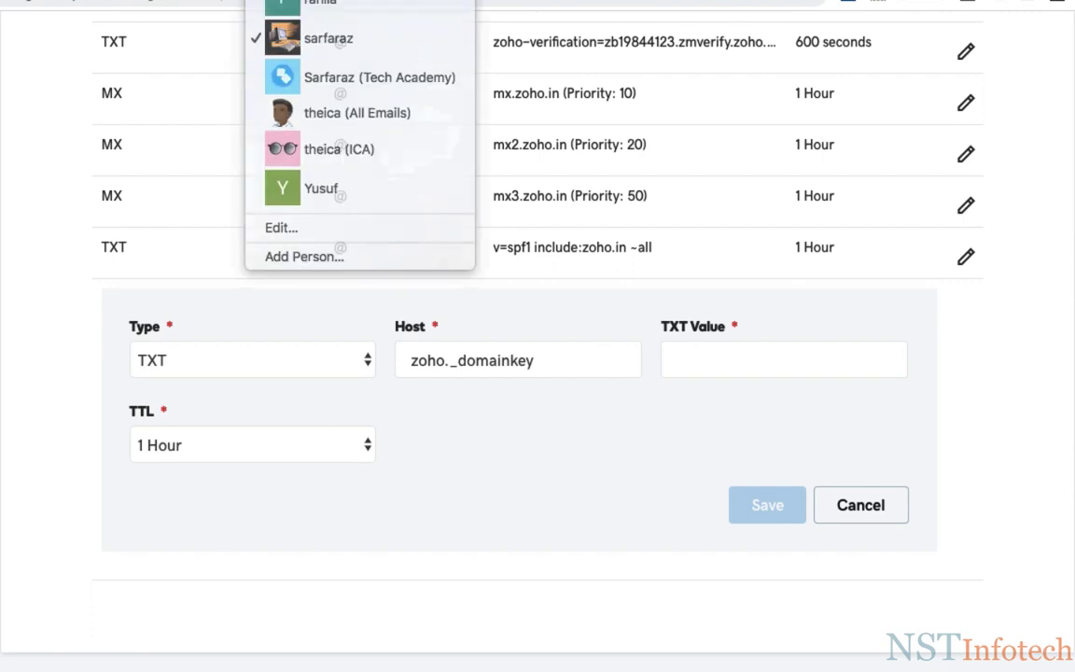
{"action": "left_click", "coordinate": [382, 289]}
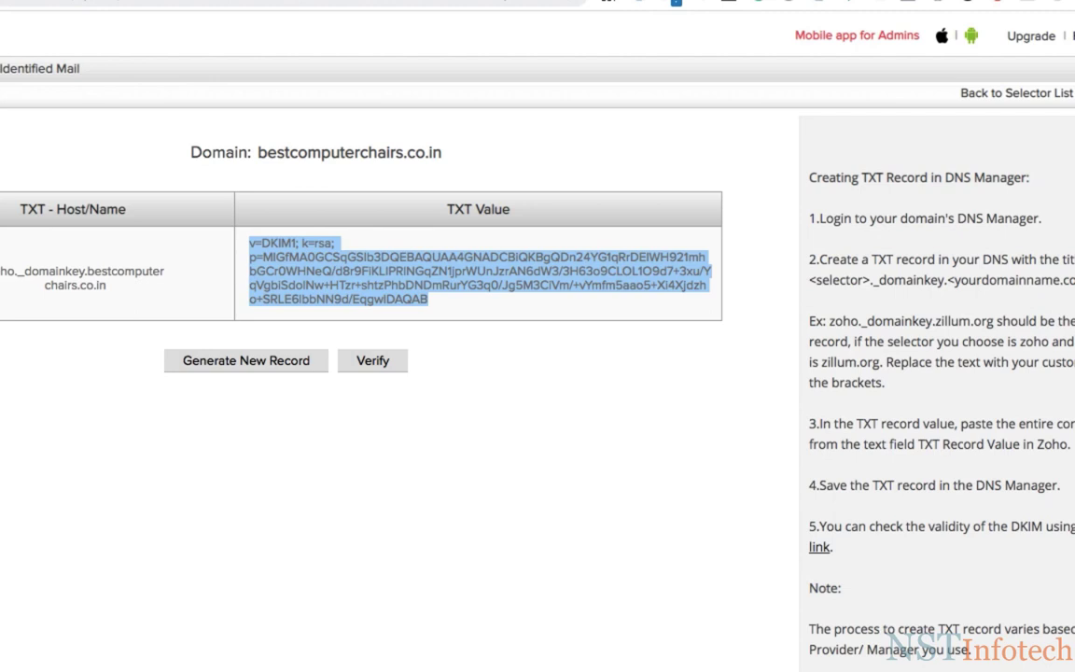
{"action": "left_click", "coordinate": [297, 2]}
{"action": "left_click", "coordinate": [316, 36]}
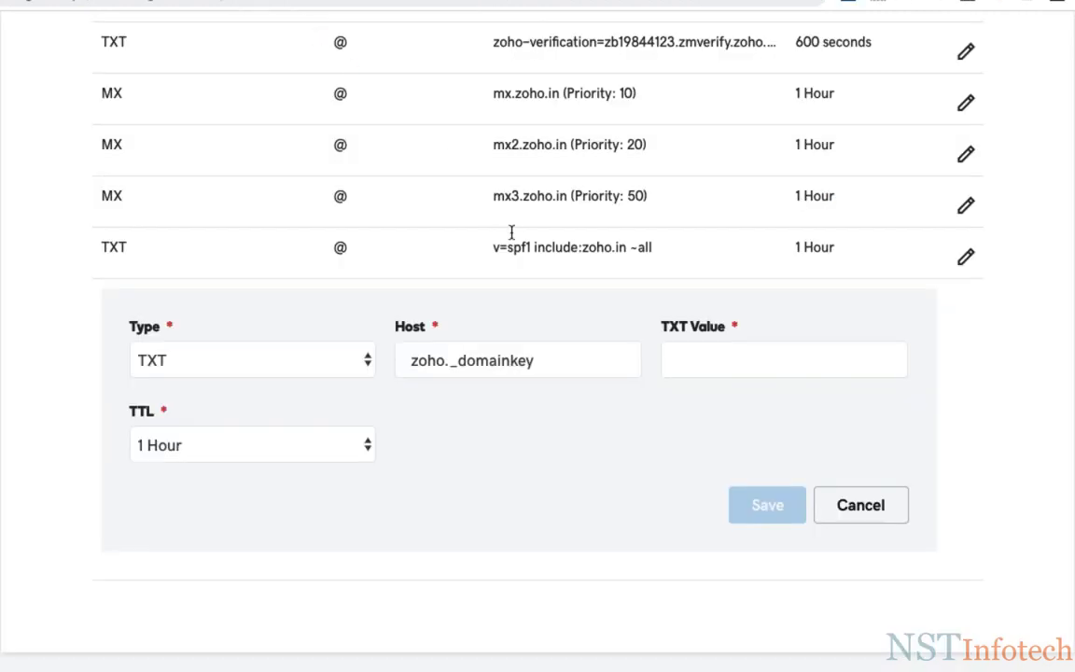
{"action": "left_click", "coordinate": [674, 363]}
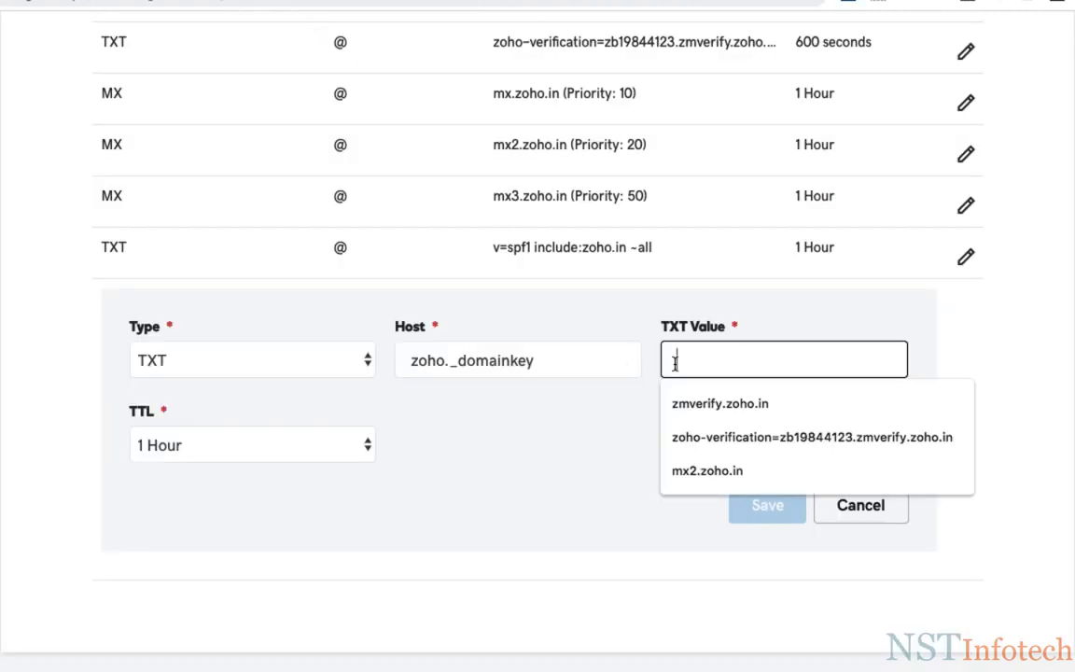
{"action": "key", "text": "ctrl+v"}
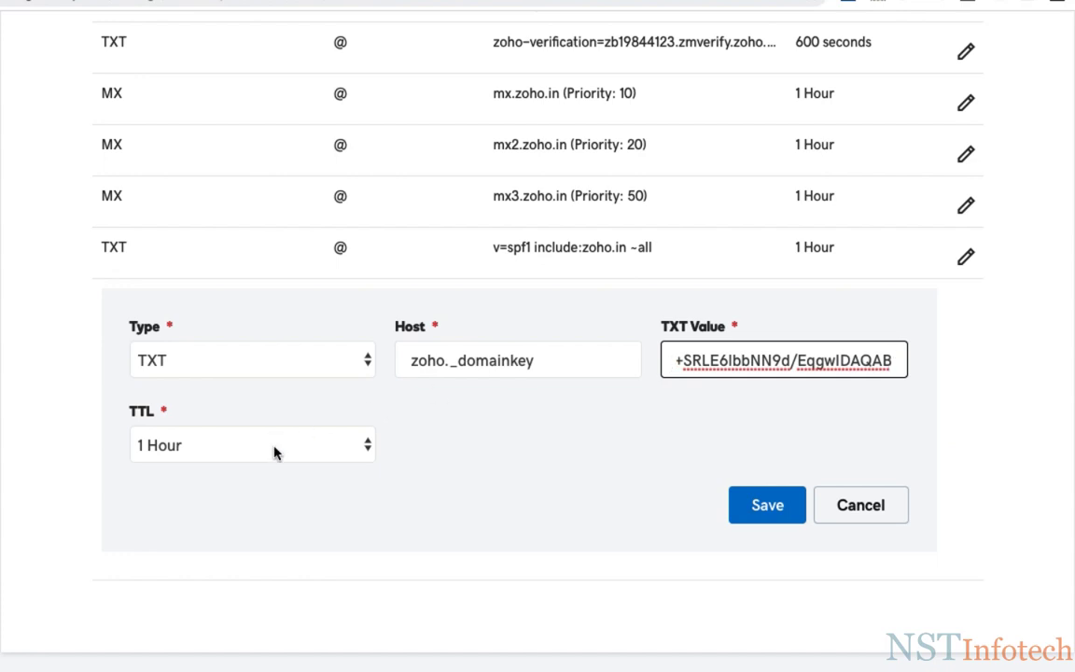
Step: Set a custom 600-second TTL and save the DKIM TXT record
{"action": "left_click", "coordinate": [274, 453]}
{"action": "left_click", "coordinate": [207, 529]}
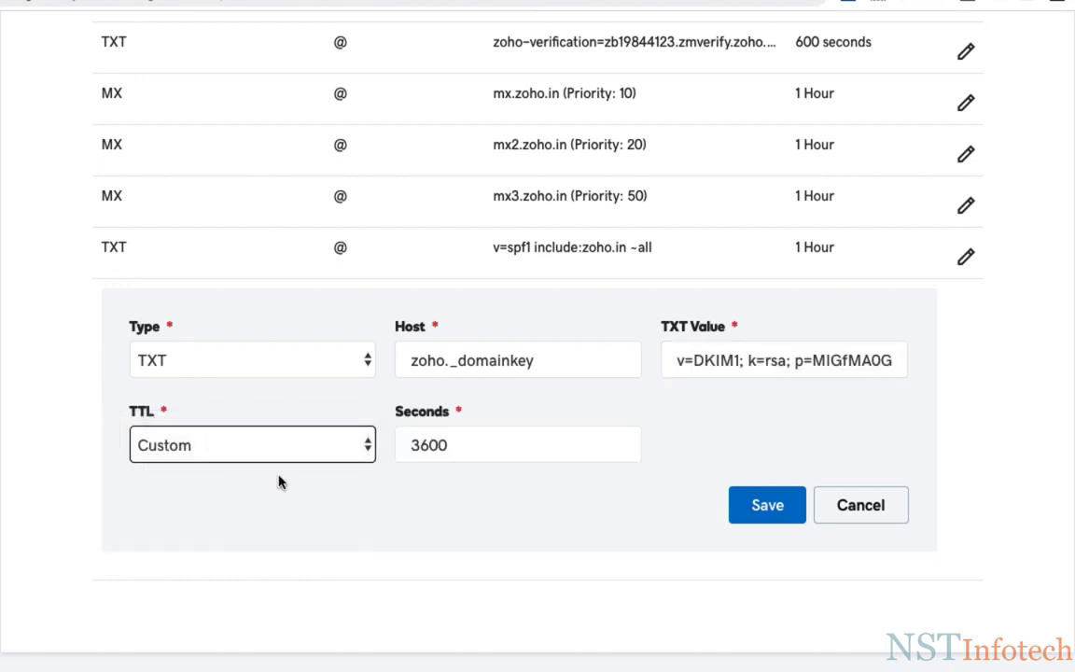
{"action": "left_click", "coordinate": [444, 445]}
{"action": "double_click", "coordinate": [426, 445]}
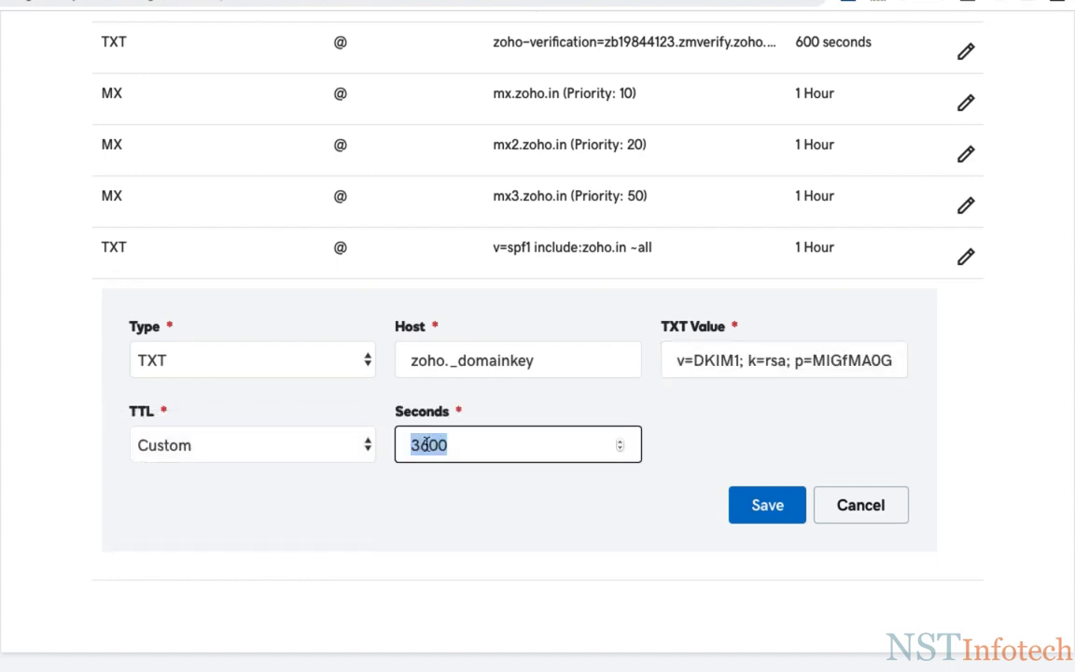
{"action": "type", "text": "600"}
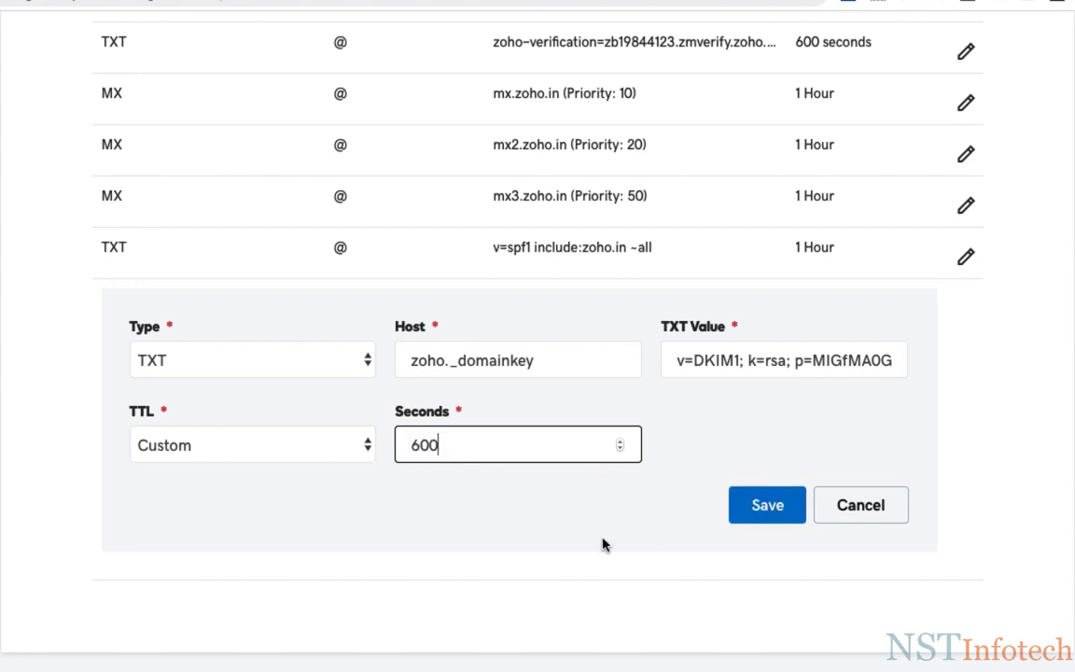
{"action": "left_click", "coordinate": [746, 504]}
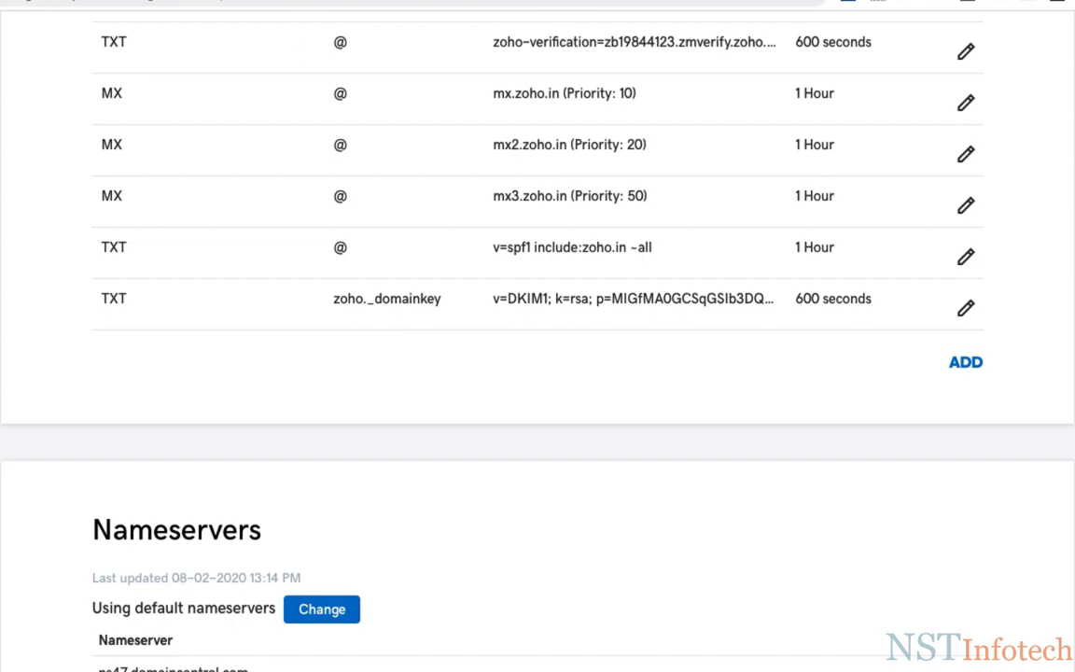
{"action": "left_click", "coordinate": [269, 1]}
Step: Try verifying the DKIM TXT record in Zoho twice, dismissing both failure messages
{"action": "left_click", "coordinate": [360, 2]}
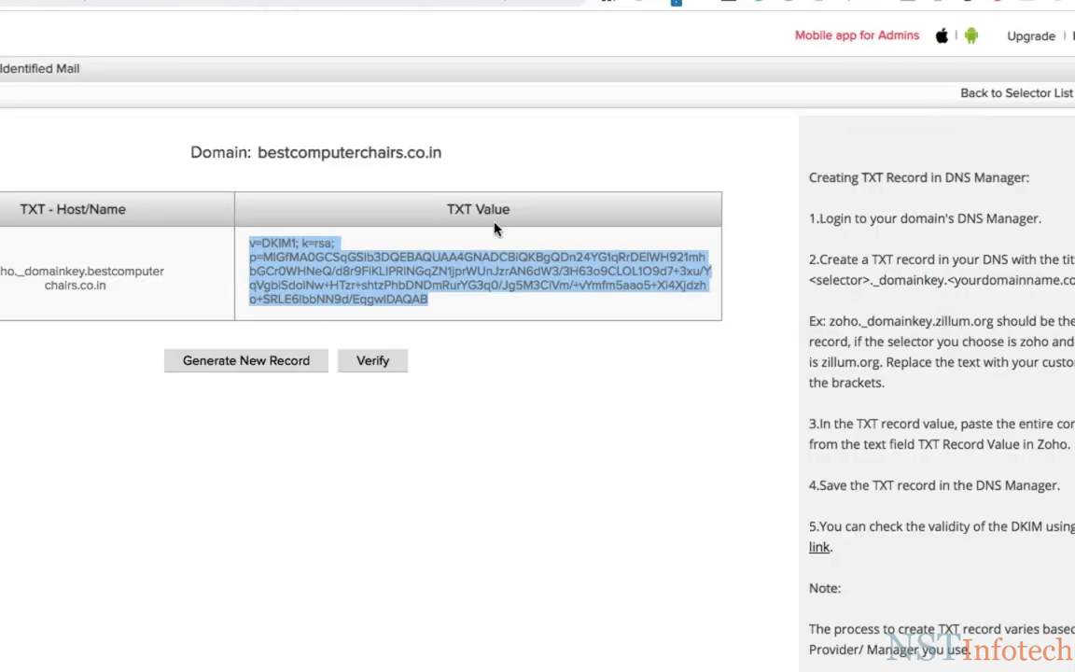
{"action": "left_click", "coordinate": [370, 361]}
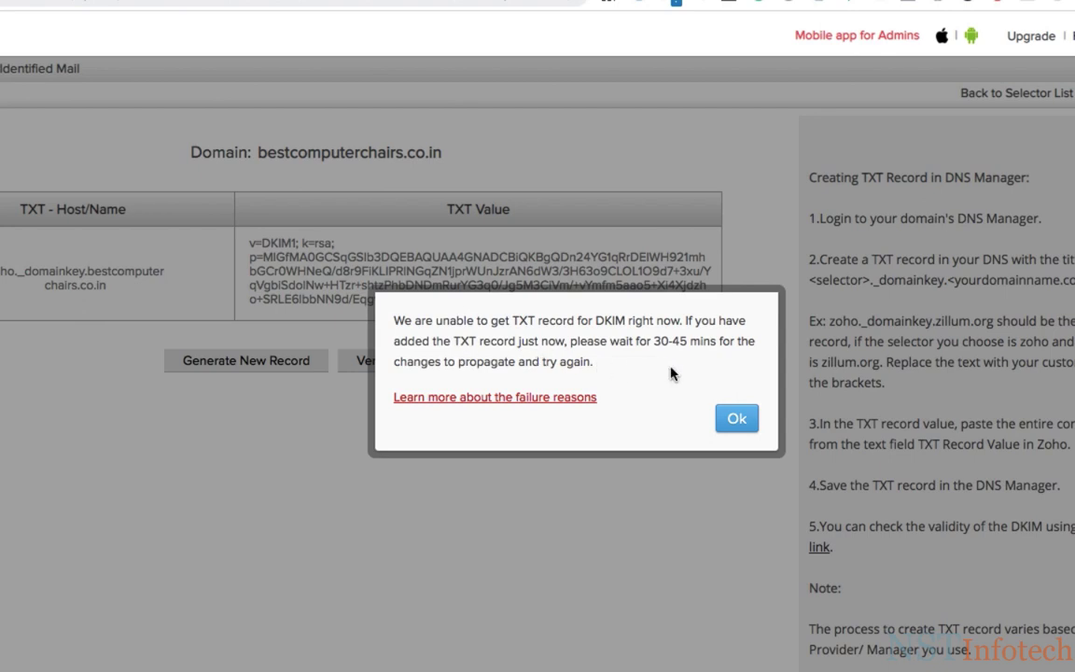
{"action": "left_click", "coordinate": [736, 422]}
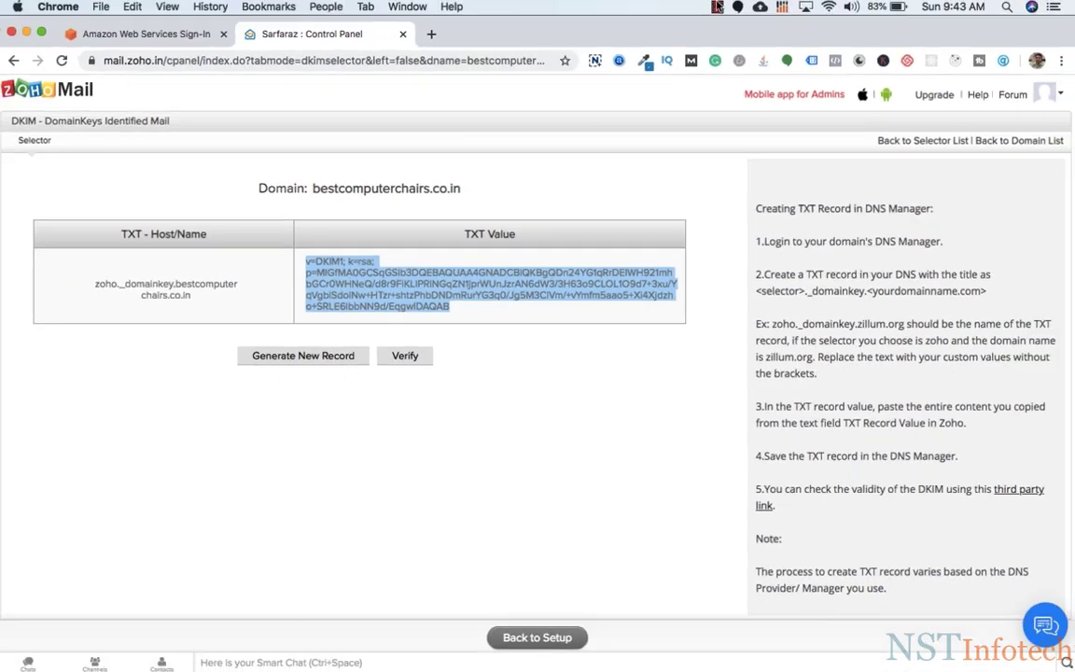
{"action": "left_click", "coordinate": [716, 8]}
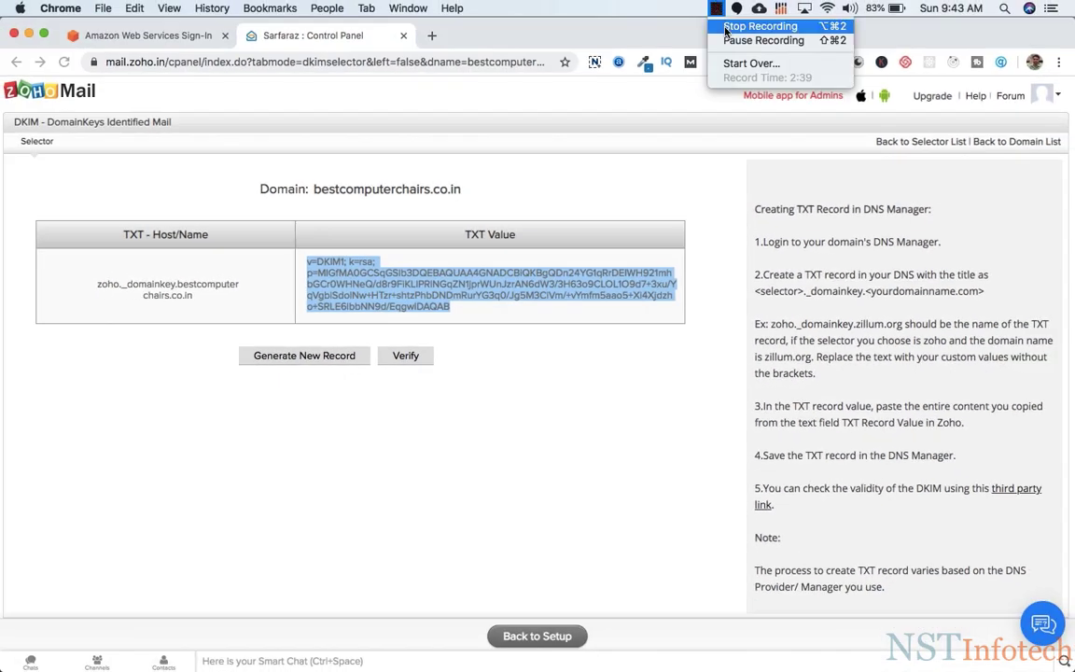
{"action": "left_click", "coordinate": [727, 40]}
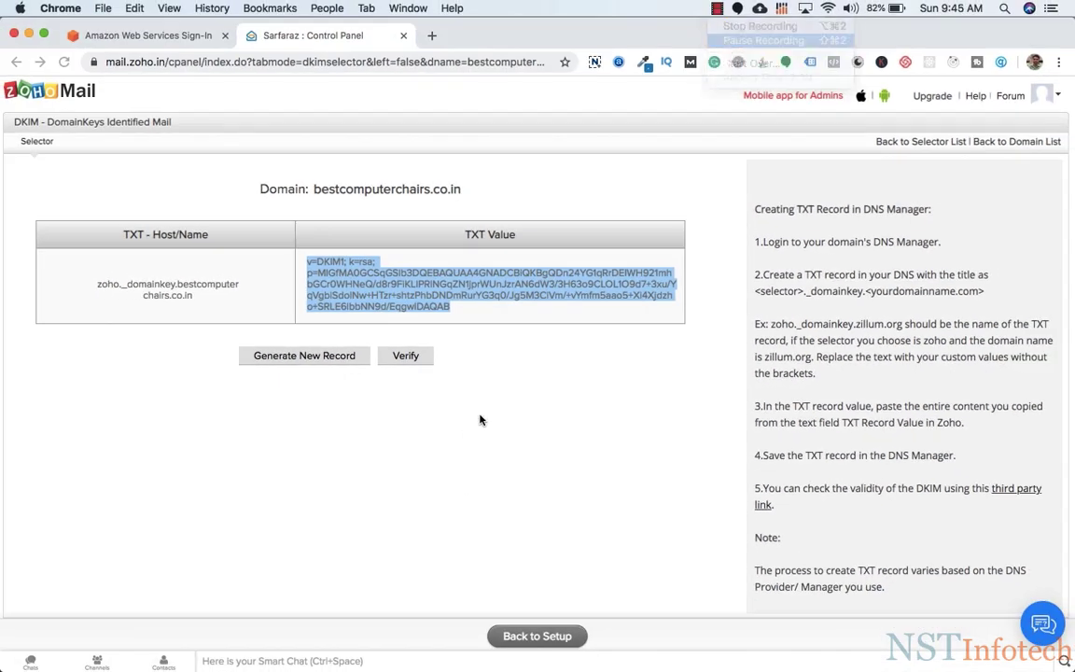
{"action": "left_click", "coordinate": [435, 417]}
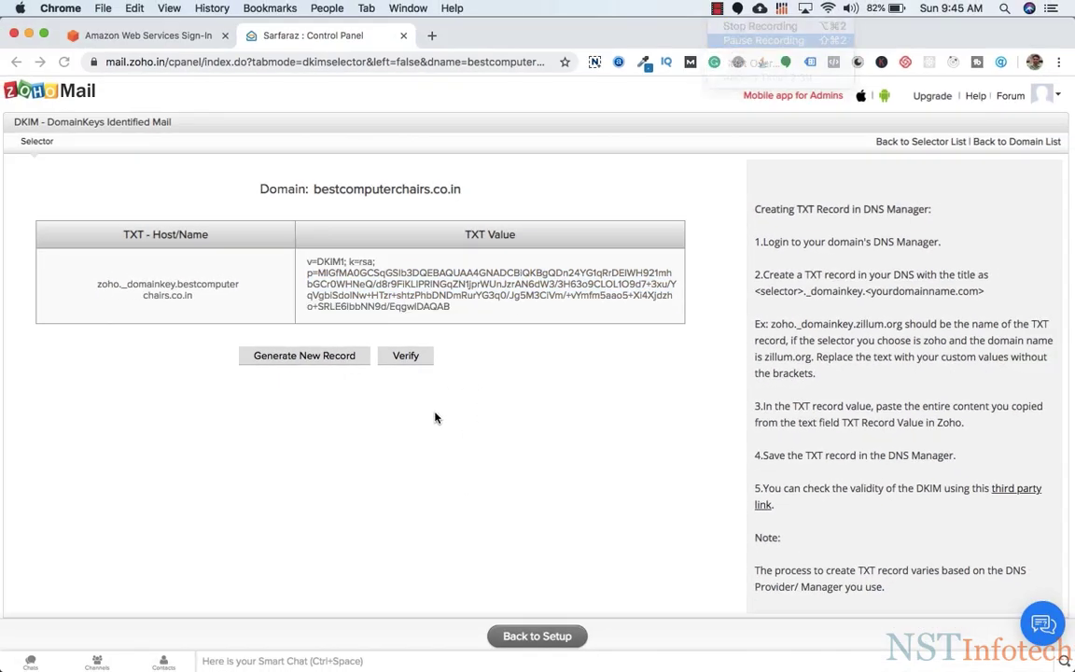
{"action": "left_click", "coordinate": [406, 358]}
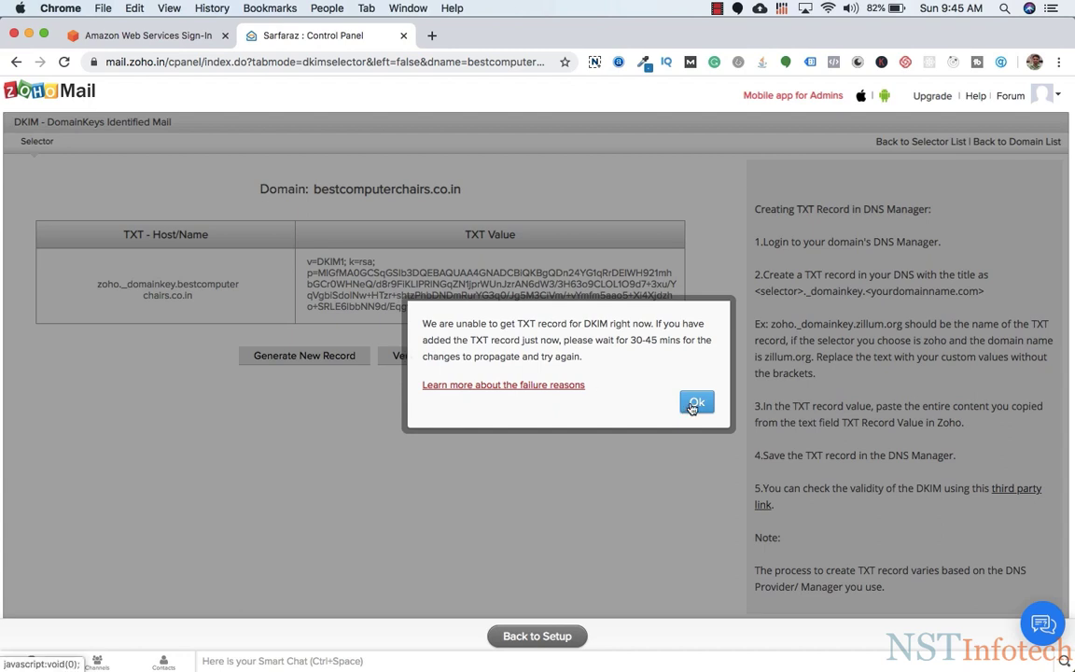
{"action": "left_click", "coordinate": [695, 405]}
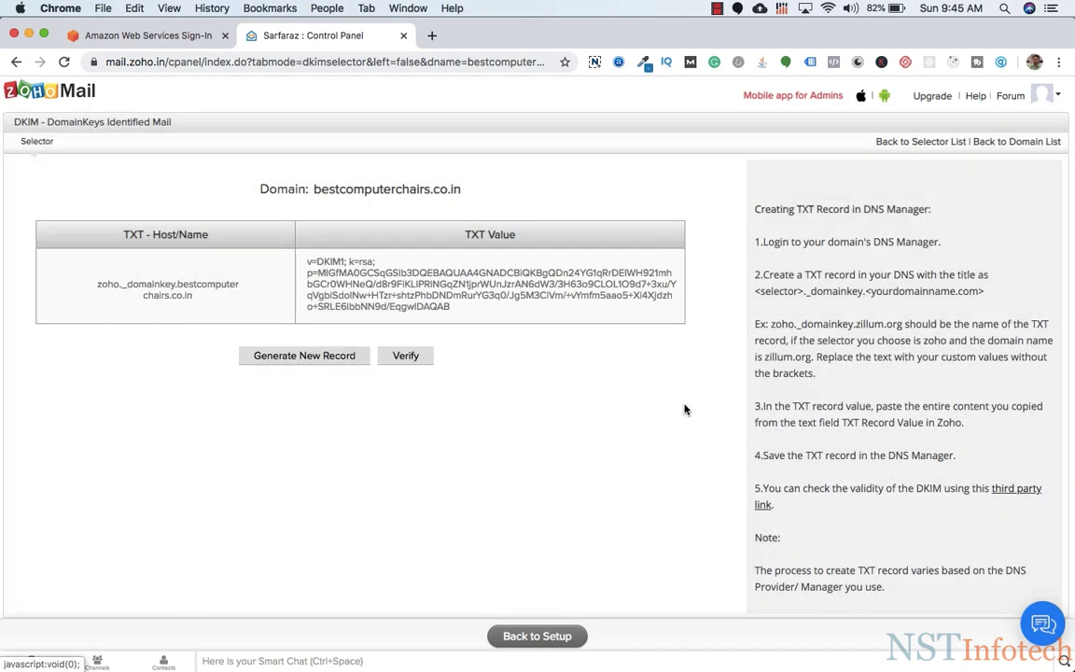
Step: Return to the domain setup wizard and open its SPF/DKIM step
{"action": "left_click", "coordinate": [523, 640]}
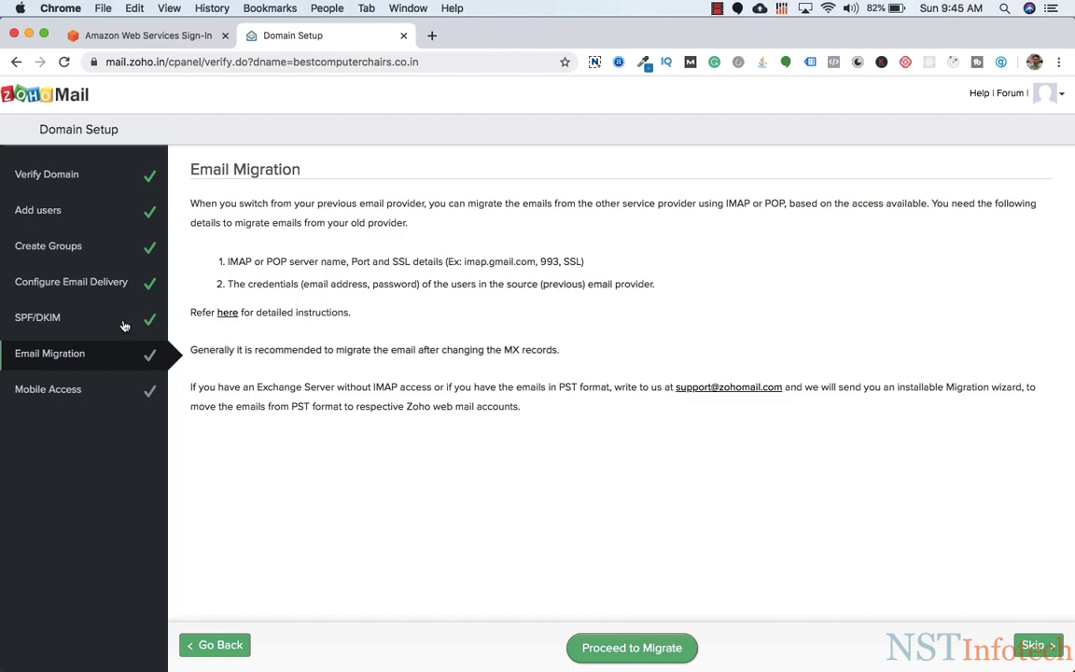
{"action": "left_click", "coordinate": [90, 326]}
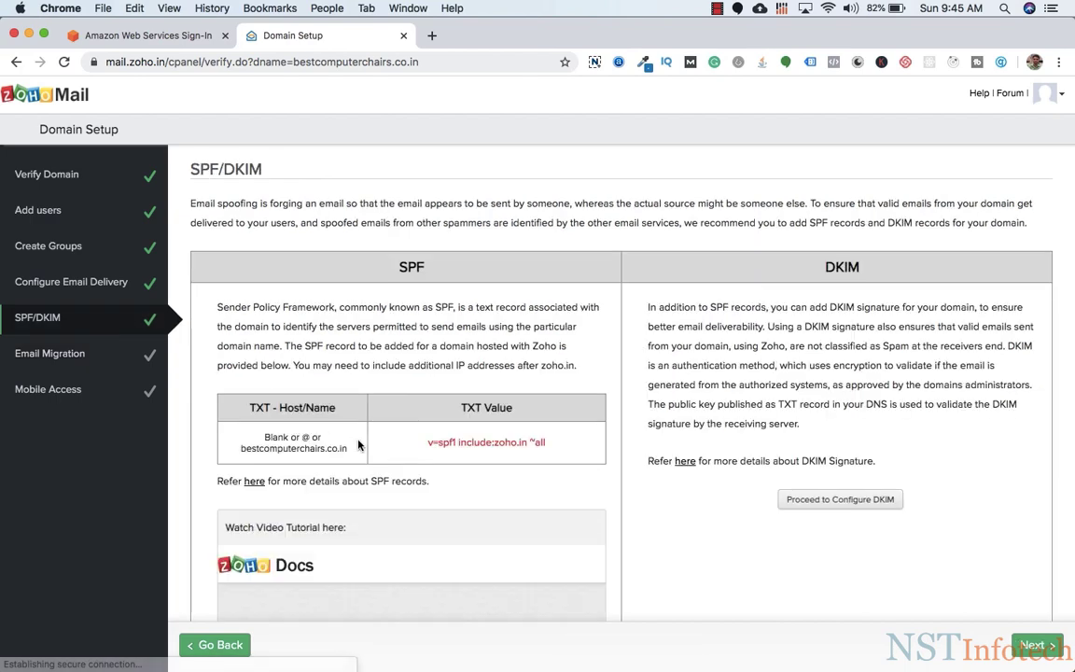
{"action": "scroll", "coordinate": [398, 454], "scroll_direction": "down", "scroll_amount": 3}
{"action": "scroll", "coordinate": [399, 454], "scroll_direction": "up", "scroll_amount": 2}
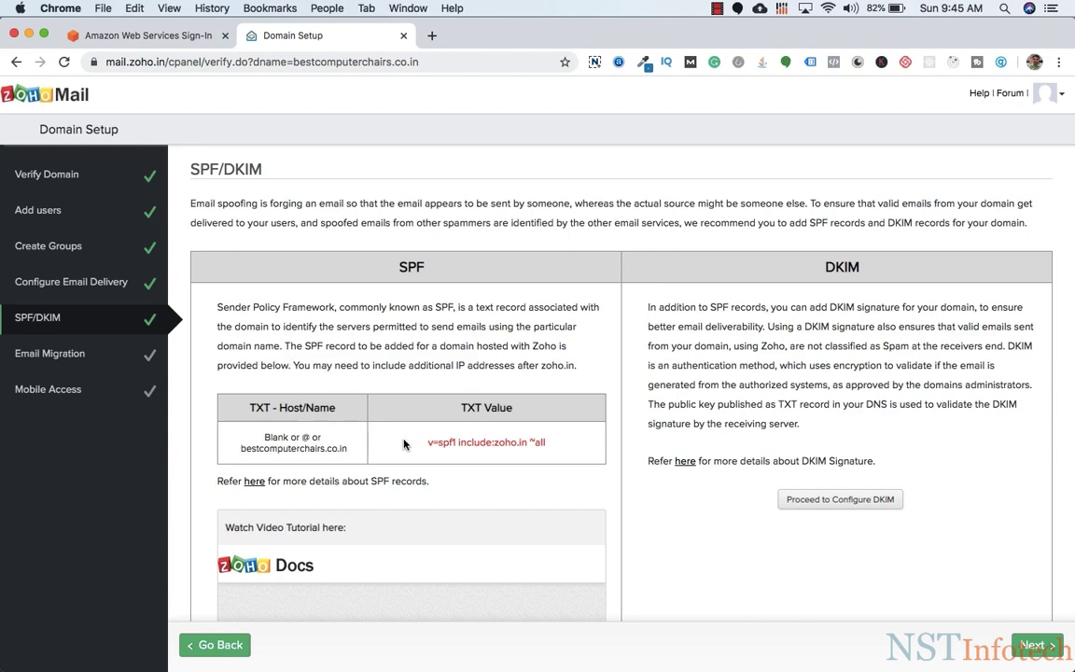
{"action": "scroll", "coordinate": [404, 444], "scroll_direction": "down", "scroll_amount": 3}
{"action": "scroll", "coordinate": [404, 444], "scroll_direction": "down", "scroll_amount": 2}
Step: Advance past SPF/DKIM and skip Email Migration and Mobile Access to reach 'basic setup is complete'
{"action": "scroll", "coordinate": [405, 444], "scroll_direction": "up", "scroll_amount": 2}
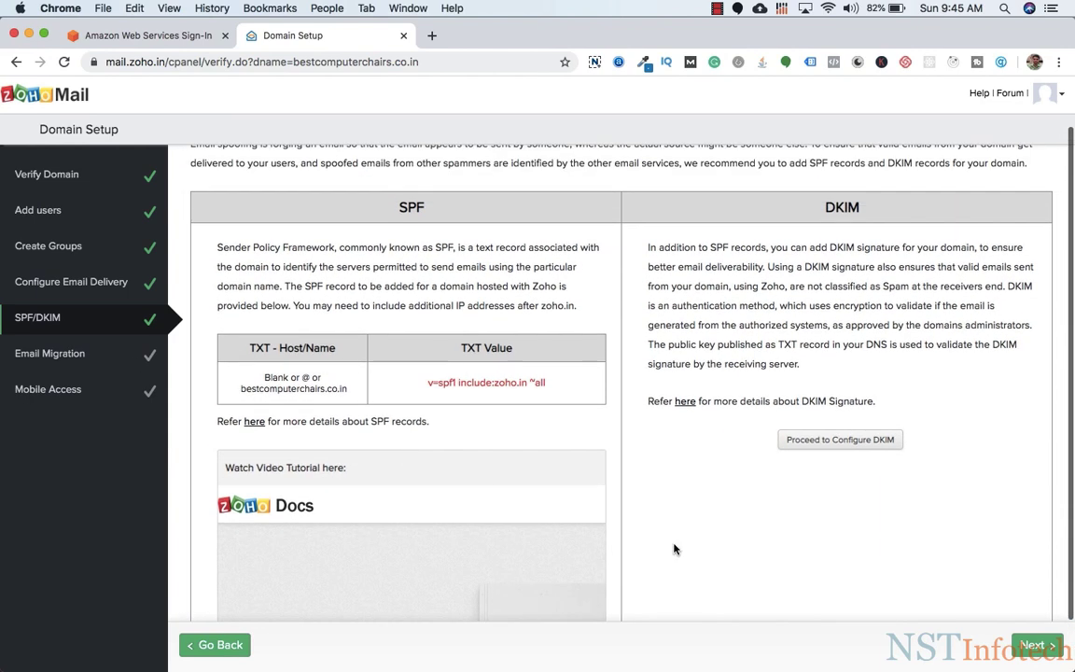
{"action": "left_click", "coordinate": [1027, 644]}
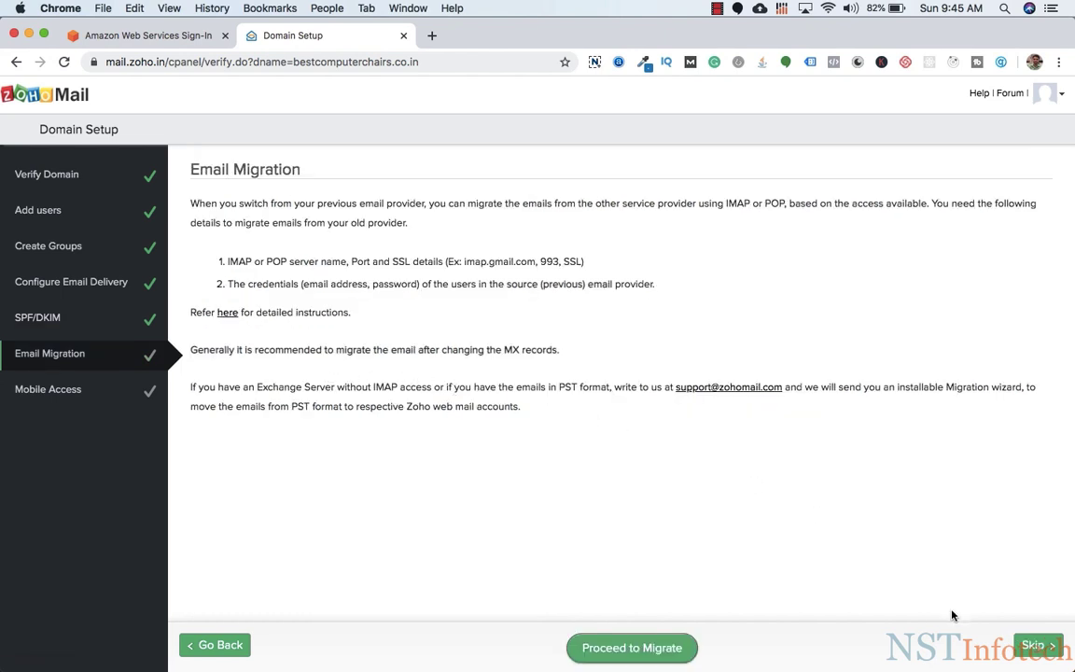
{"action": "left_click", "coordinate": [1036, 645]}
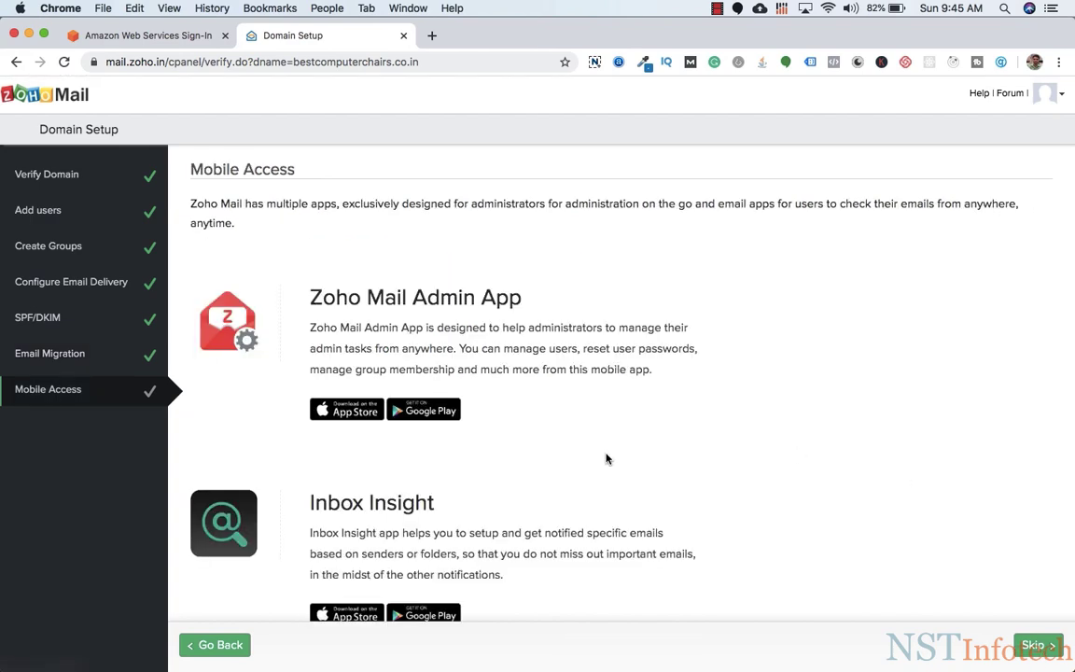
{"action": "scroll", "coordinate": [606, 459], "scroll_direction": "down", "scroll_amount": 2}
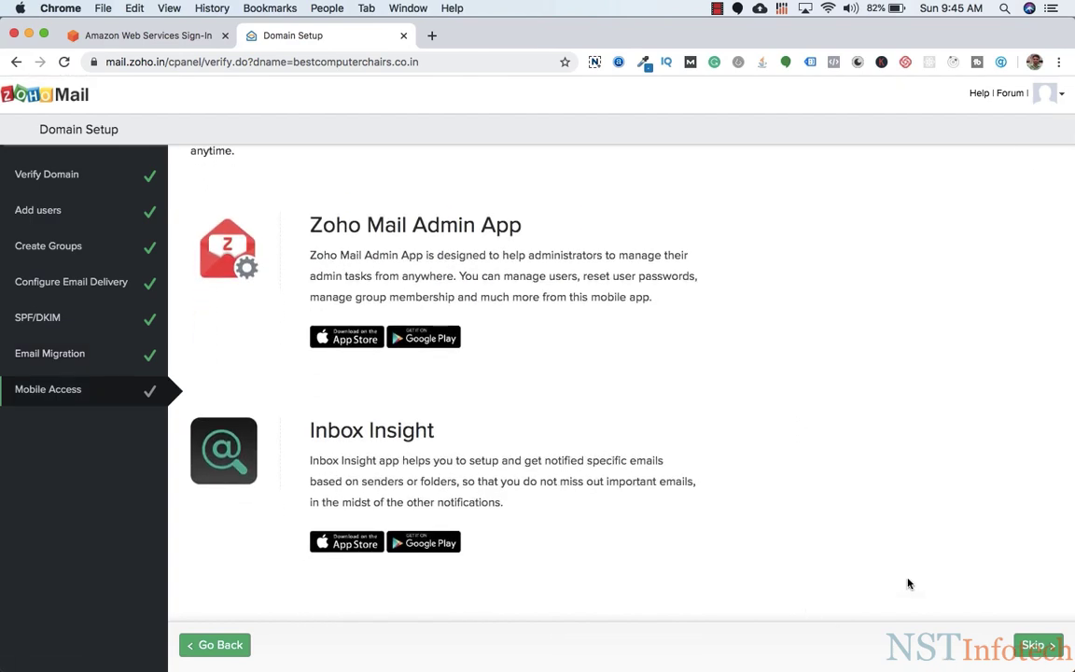
{"action": "scroll", "coordinate": [908, 583], "scroll_direction": "down", "scroll_amount": 2}
{"action": "left_click", "coordinate": [1036, 645]}
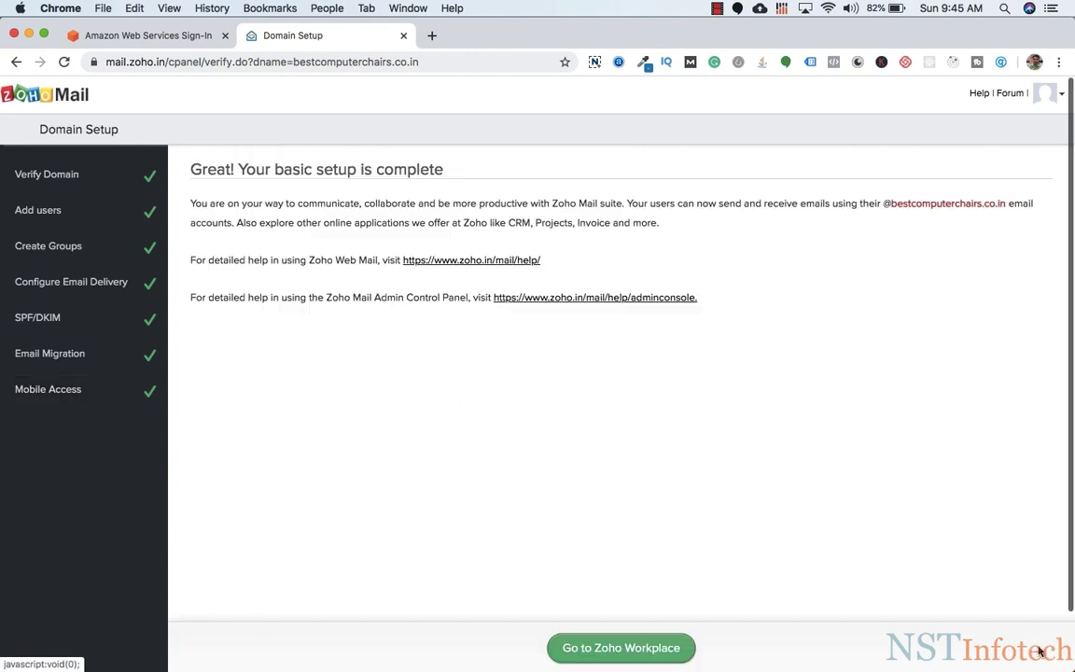
Step: Enter Zoho Workplace, defer the plan upgrade with I'll do it later, and open the Mail Control Panel
{"action": "left_click", "coordinate": [602, 648]}
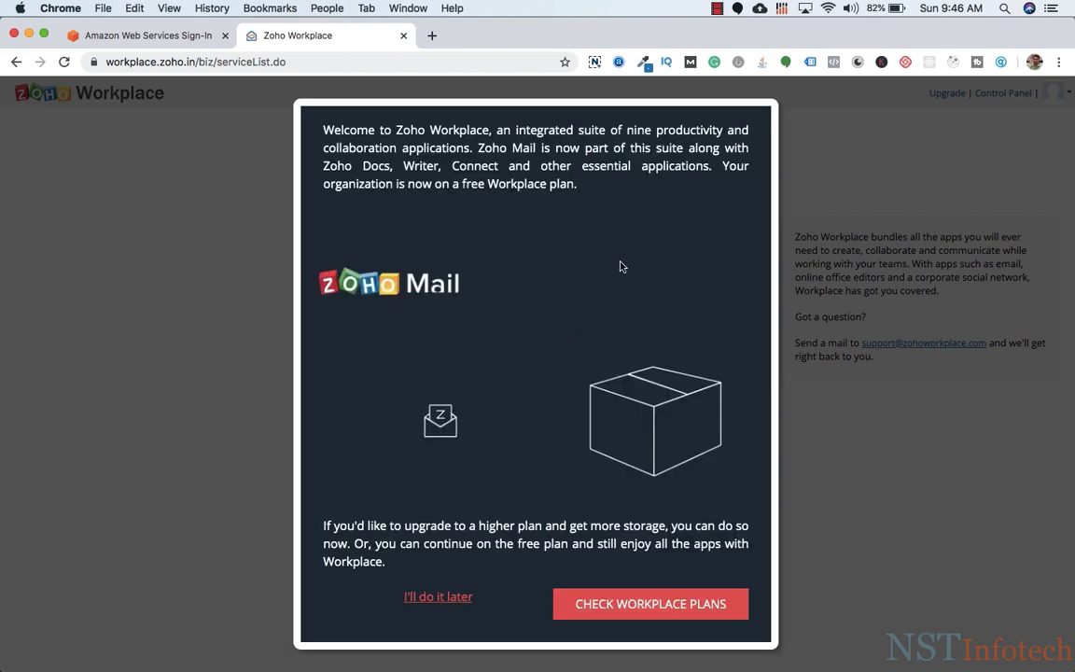
{"action": "left_click", "coordinate": [437, 596]}
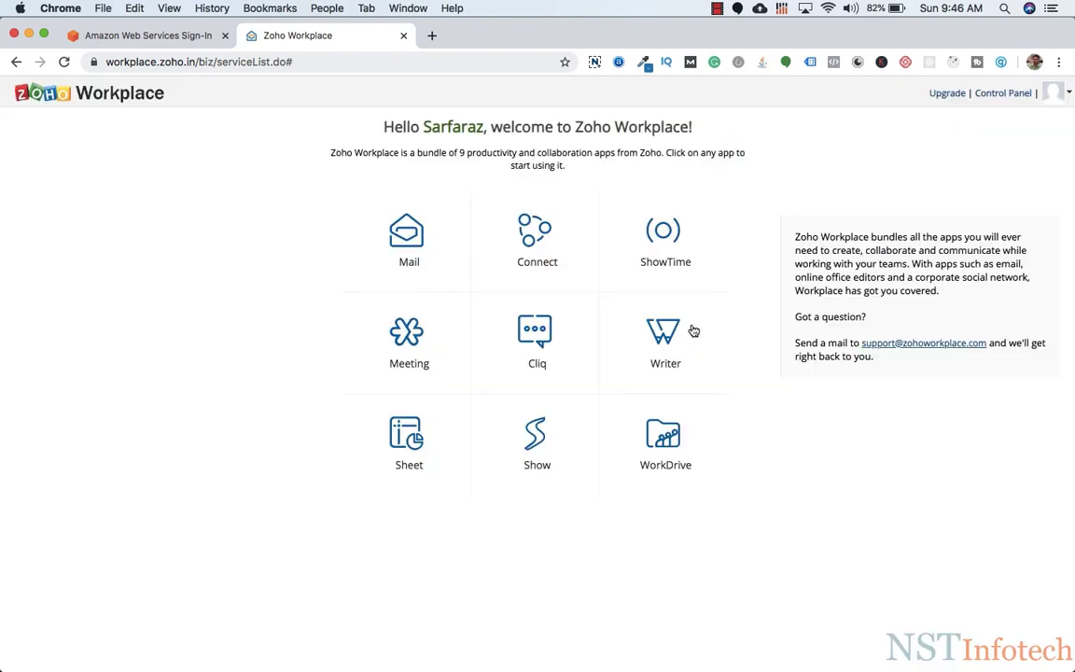
{"action": "left_click", "coordinate": [989, 99]}
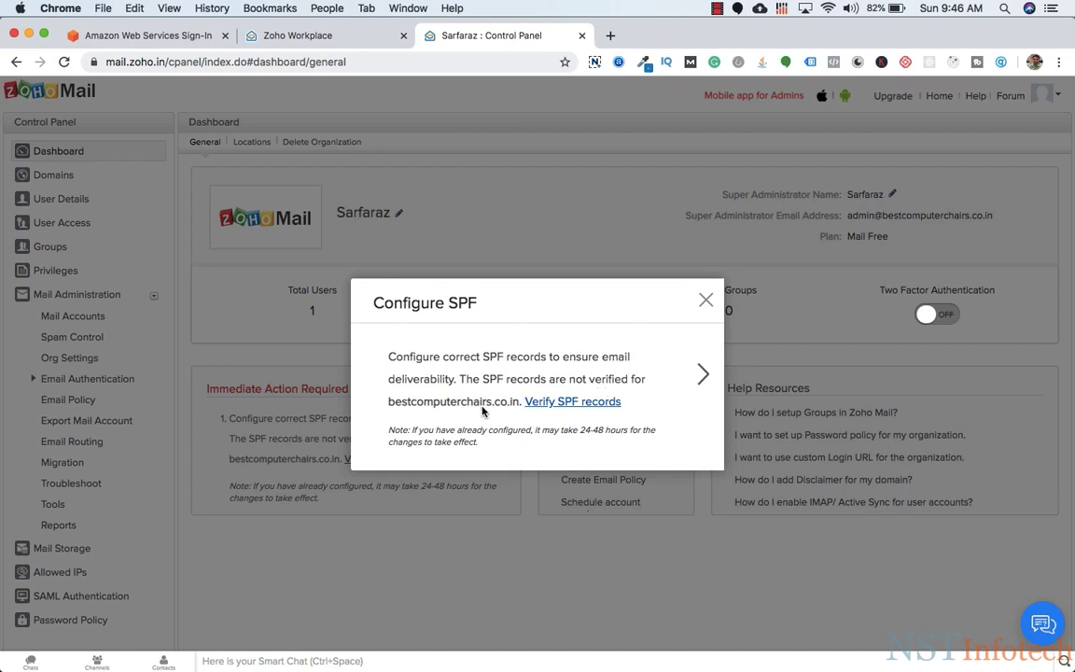
Step: Dismiss the SPF prompt, review the DKIM/SPF pages, and try verifying the zoho DKIM selector
{"action": "left_click", "coordinate": [706, 302]}
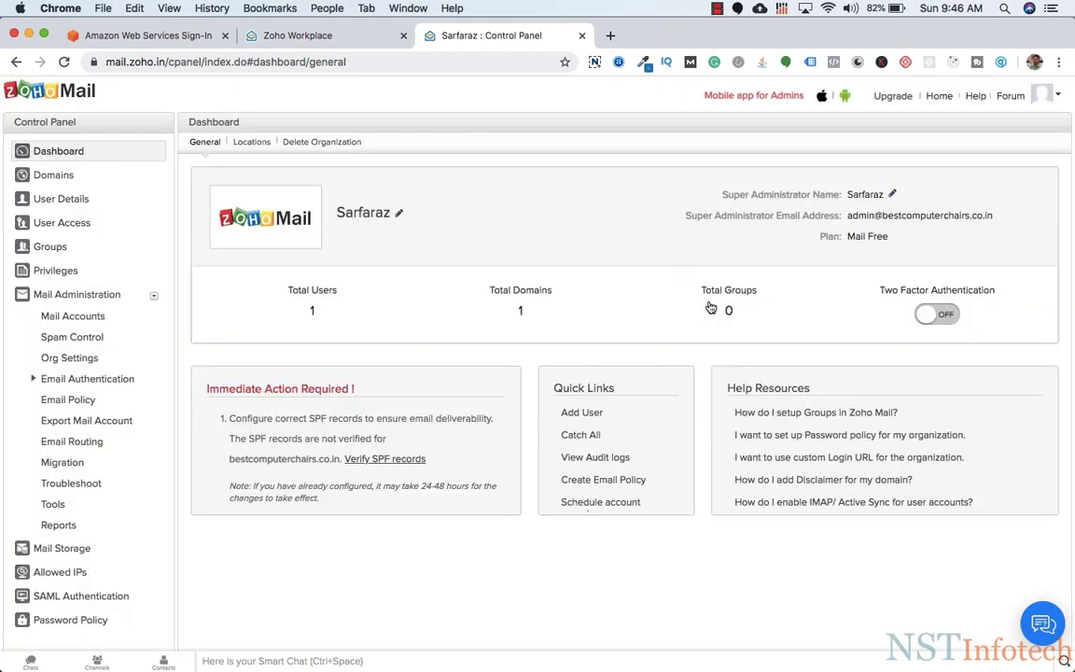
{"action": "left_click", "coordinate": [85, 382]}
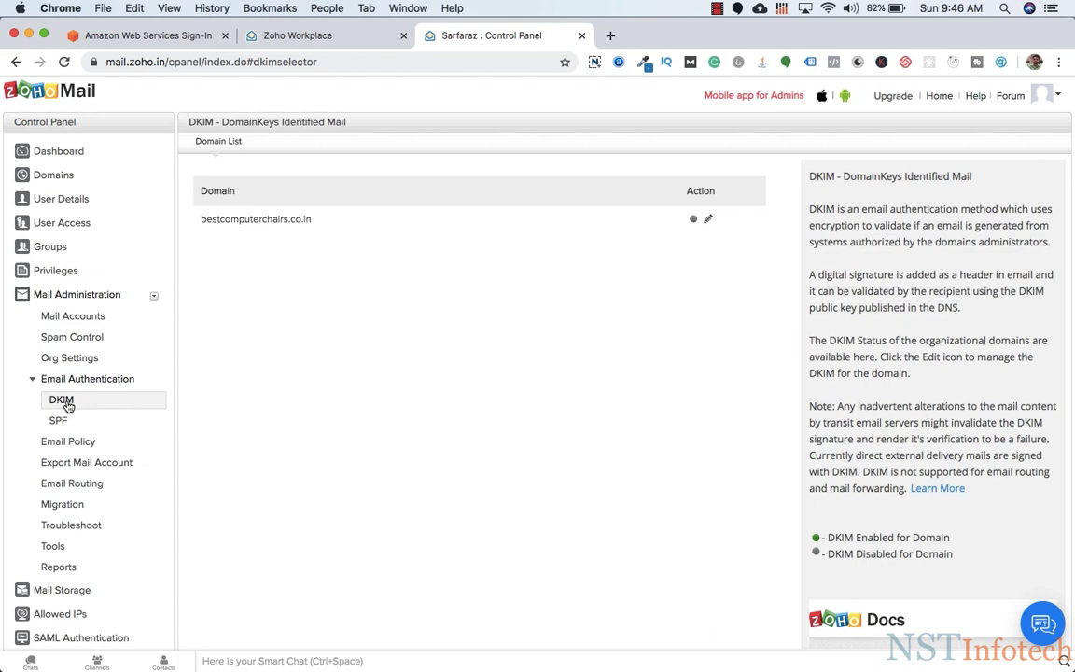
{"action": "left_click", "coordinate": [59, 420]}
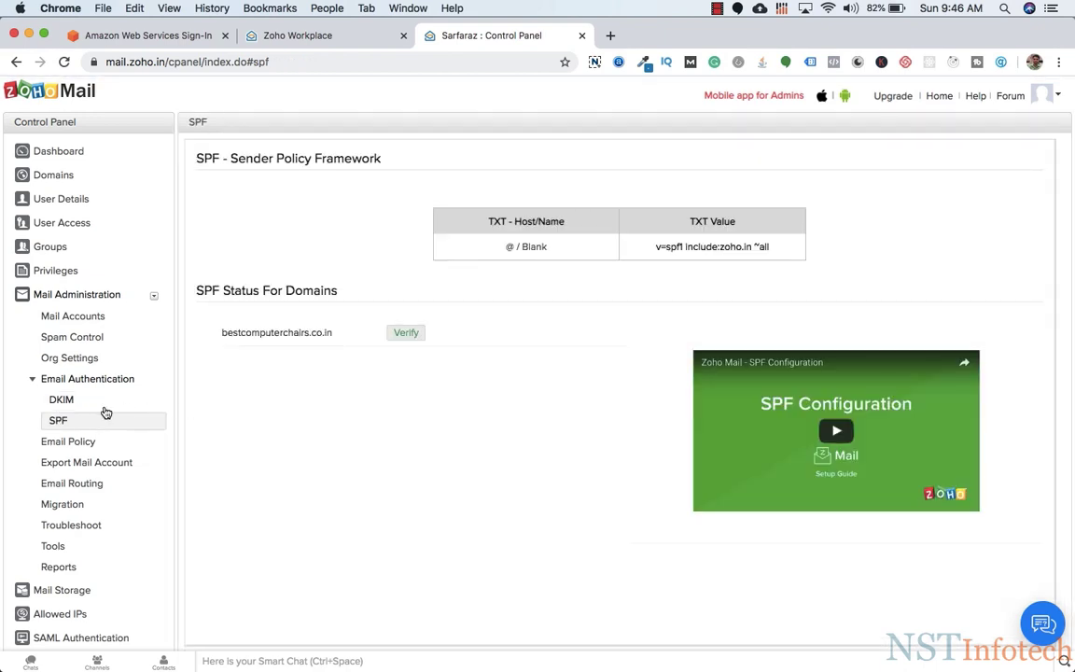
{"action": "left_click", "coordinate": [81, 402]}
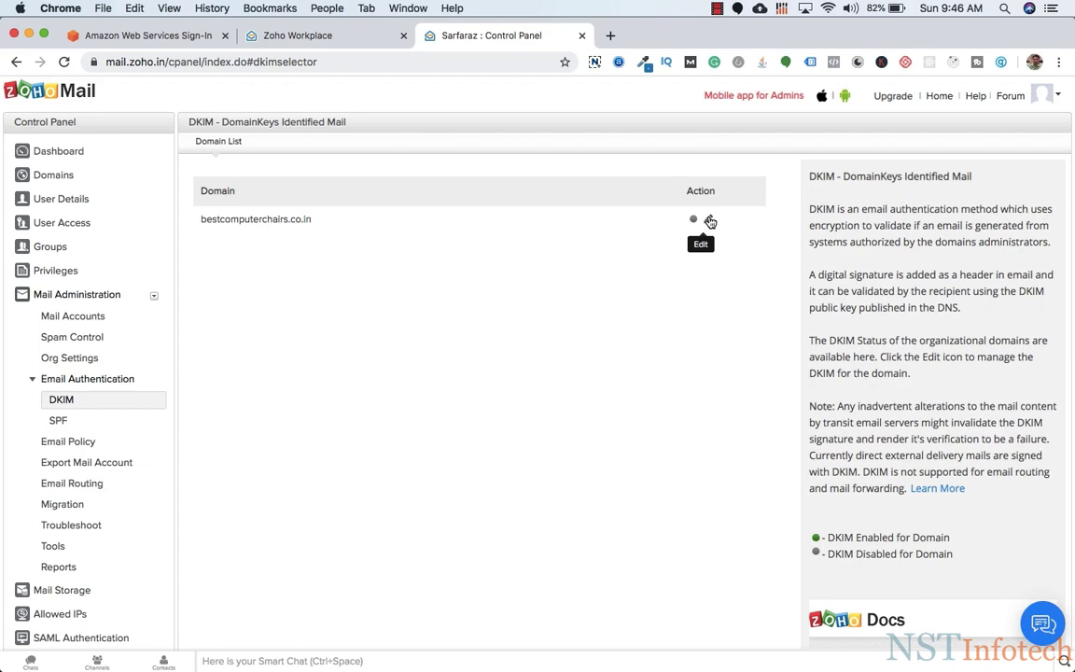
{"action": "left_click", "coordinate": [709, 222]}
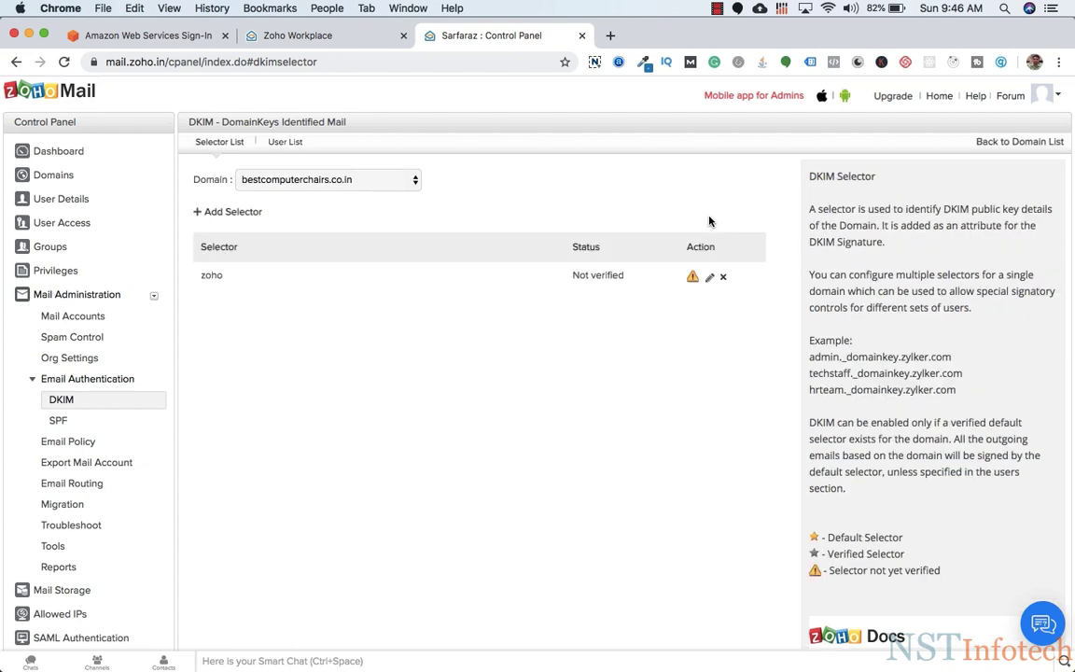
{"action": "left_click", "coordinate": [693, 278]}
{"action": "left_click", "coordinate": [787, 419]}
Step: Recheck the domain's SPF status under Domains and retry verifying the zoho DKIM selector
{"action": "left_click", "coordinate": [43, 177]}
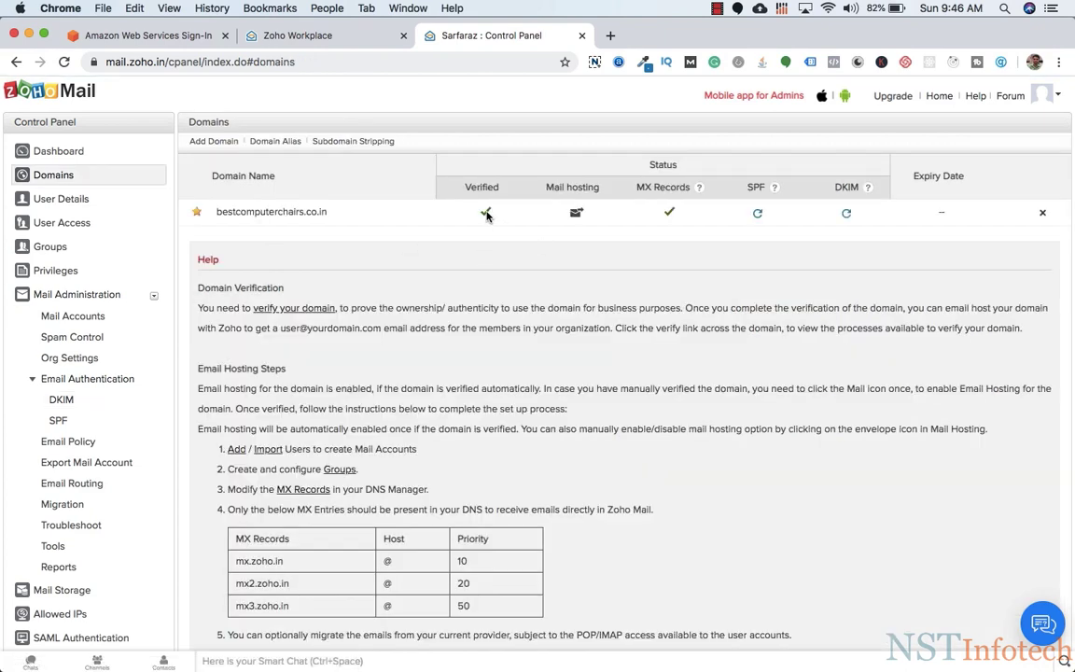
{"action": "left_click", "coordinate": [758, 215]}
{"action": "left_click", "coordinate": [848, 216]}
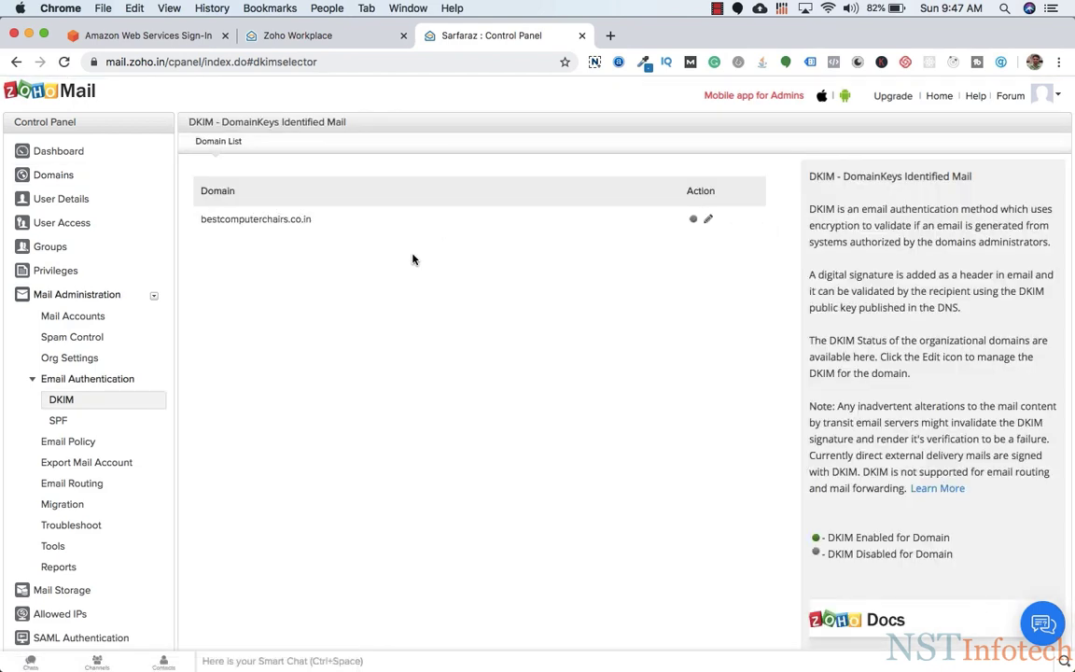
{"action": "left_click", "coordinate": [56, 174]}
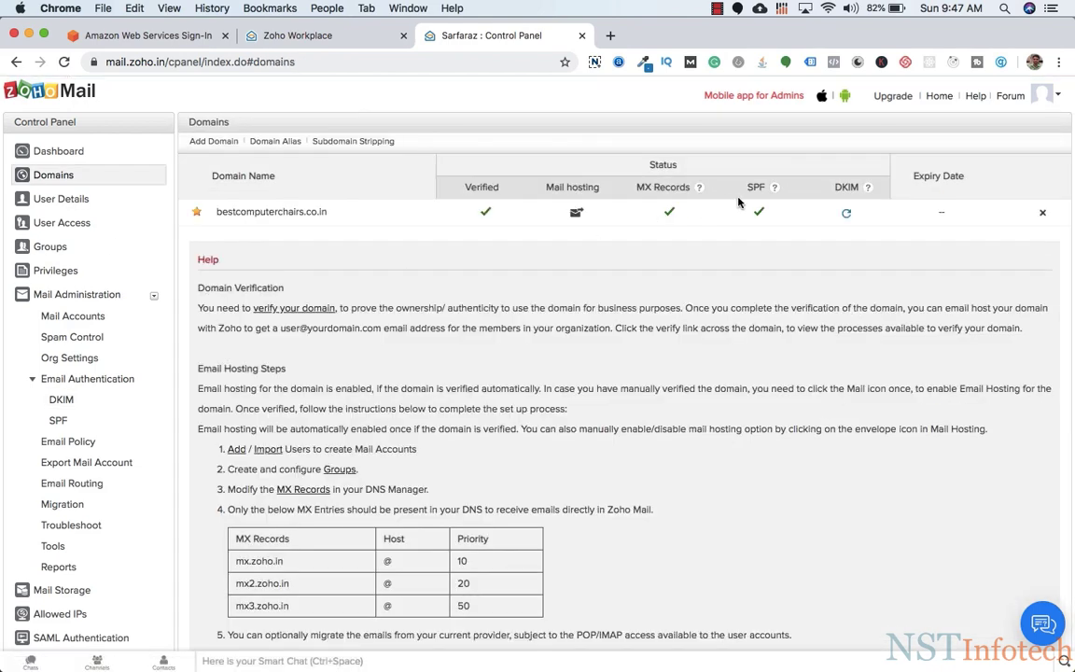
{"action": "left_click", "coordinate": [843, 212]}
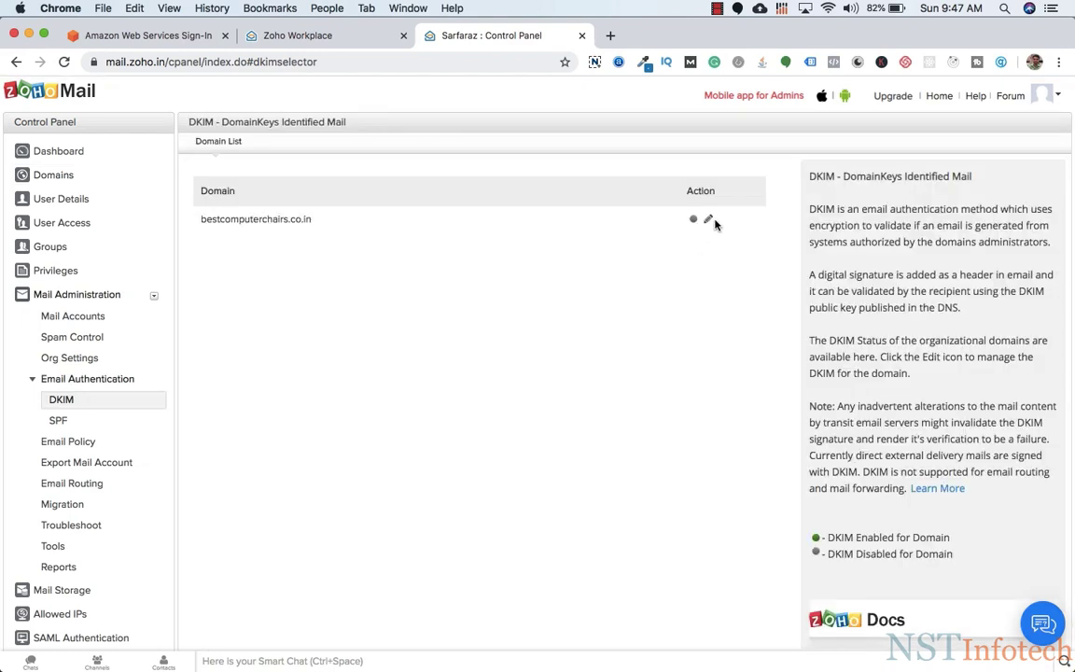
{"action": "left_click", "coordinate": [708, 220]}
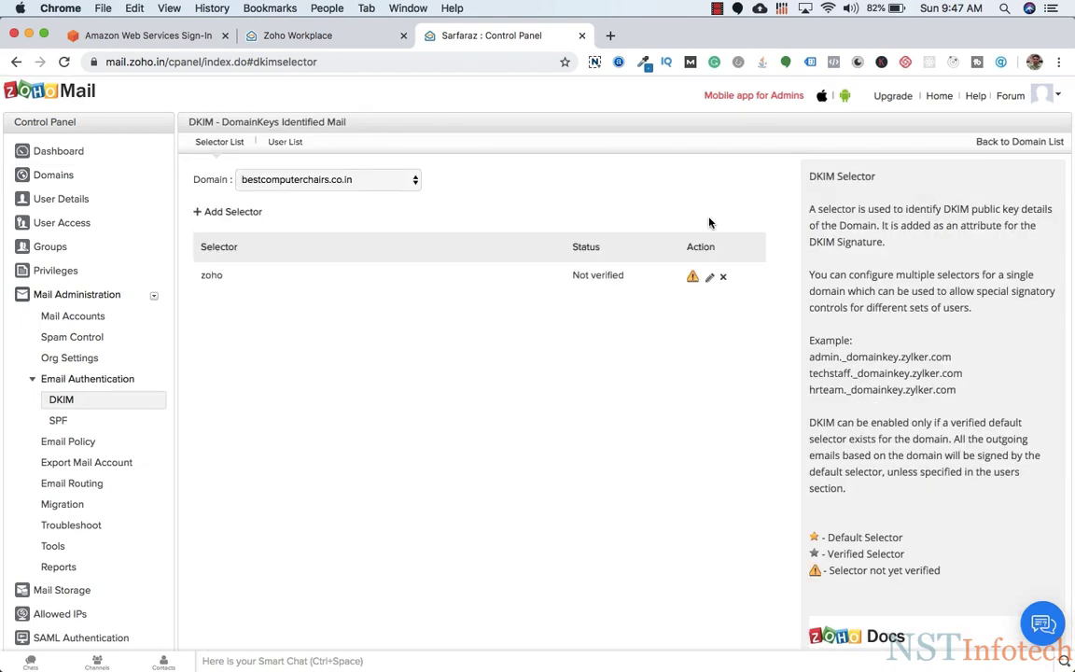
{"action": "left_click", "coordinate": [693, 277]}
{"action": "left_click", "coordinate": [786, 422]}
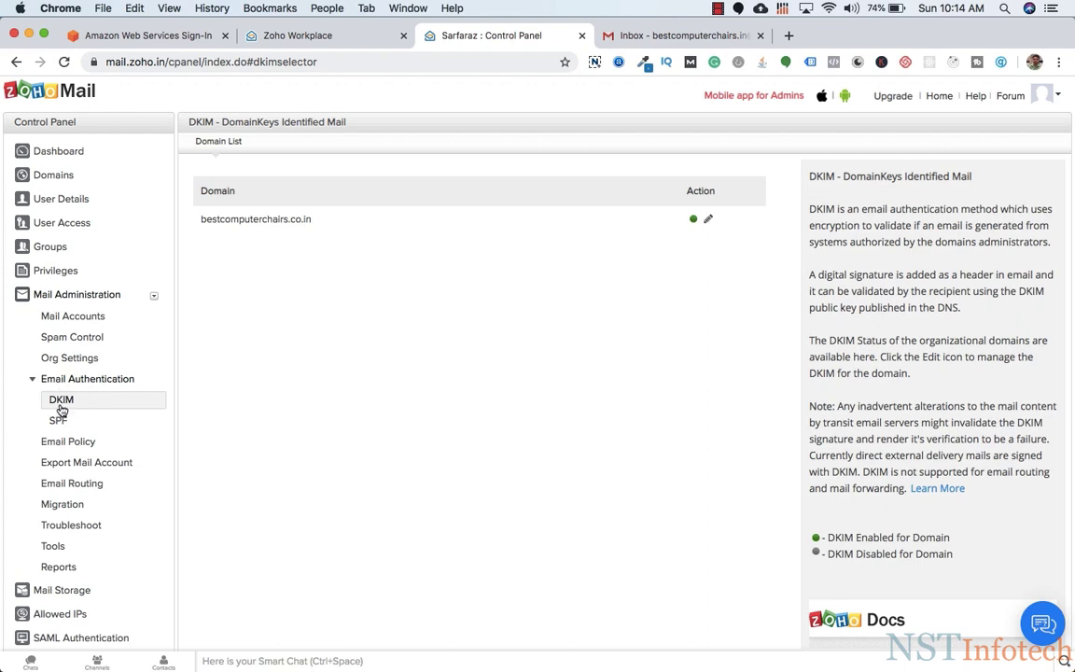
Step: Confirm SPF, domain and zoho DKIM selector all show Verified for bestcomputerchairs.co.in, then open a new tab
{"action": "left_click", "coordinate": [58, 422]}
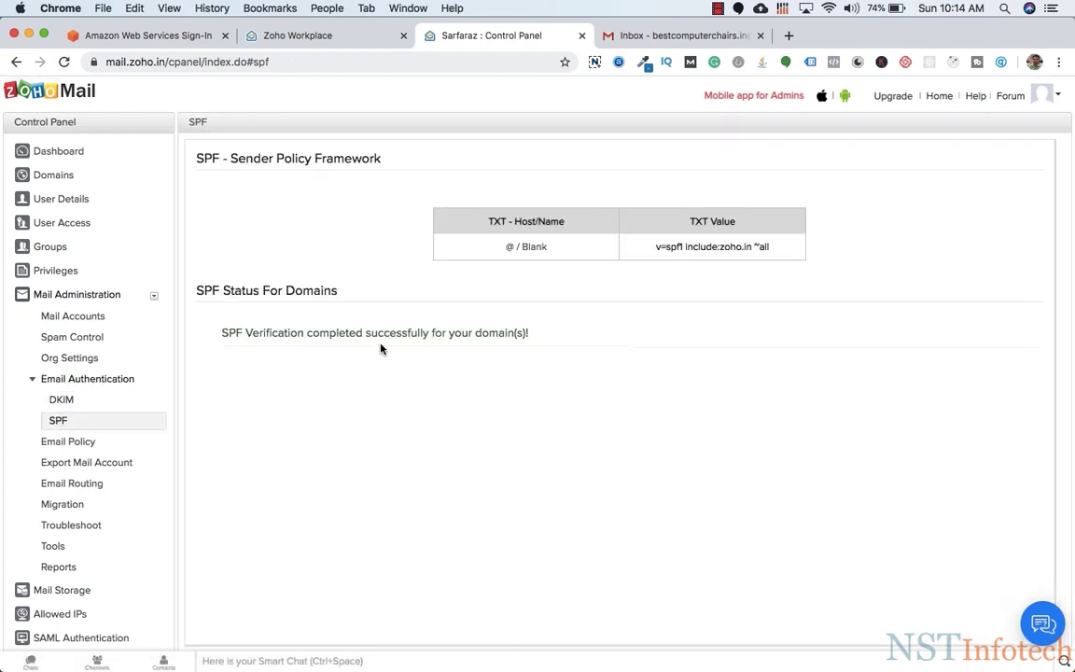
{"action": "left_click", "coordinate": [61, 400]}
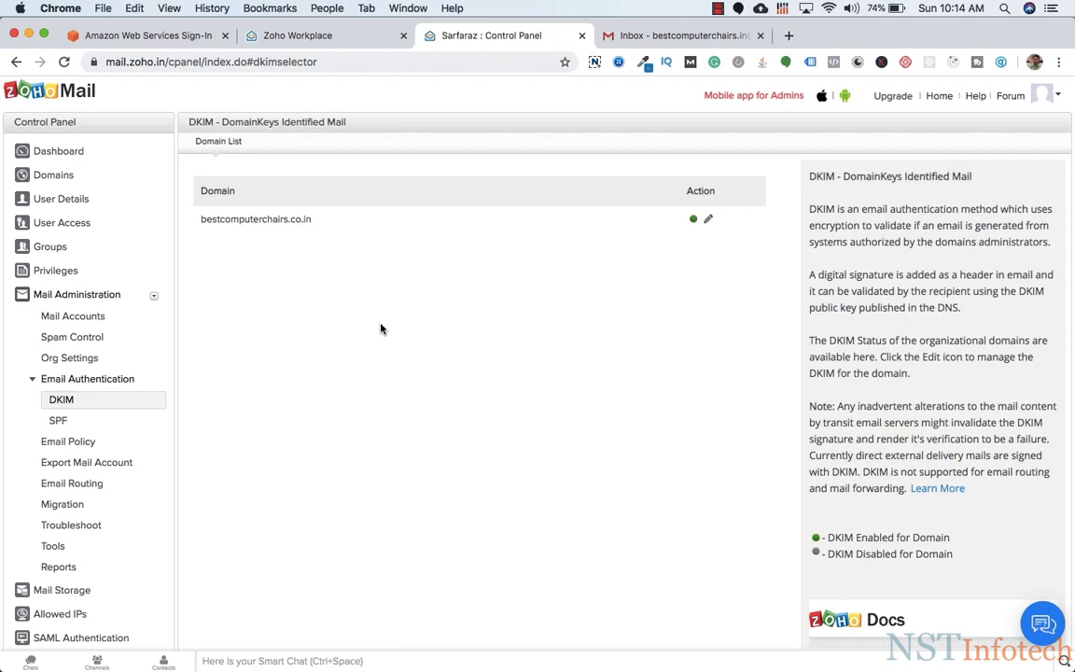
{"action": "left_click", "coordinate": [56, 176]}
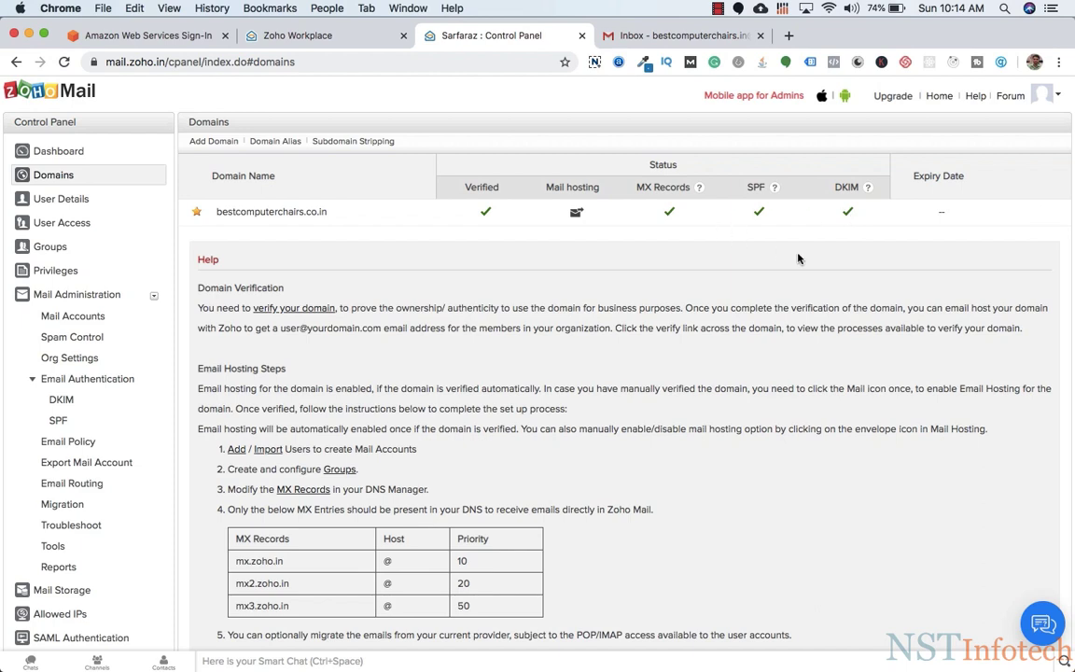
{"action": "left_click", "coordinate": [60, 402]}
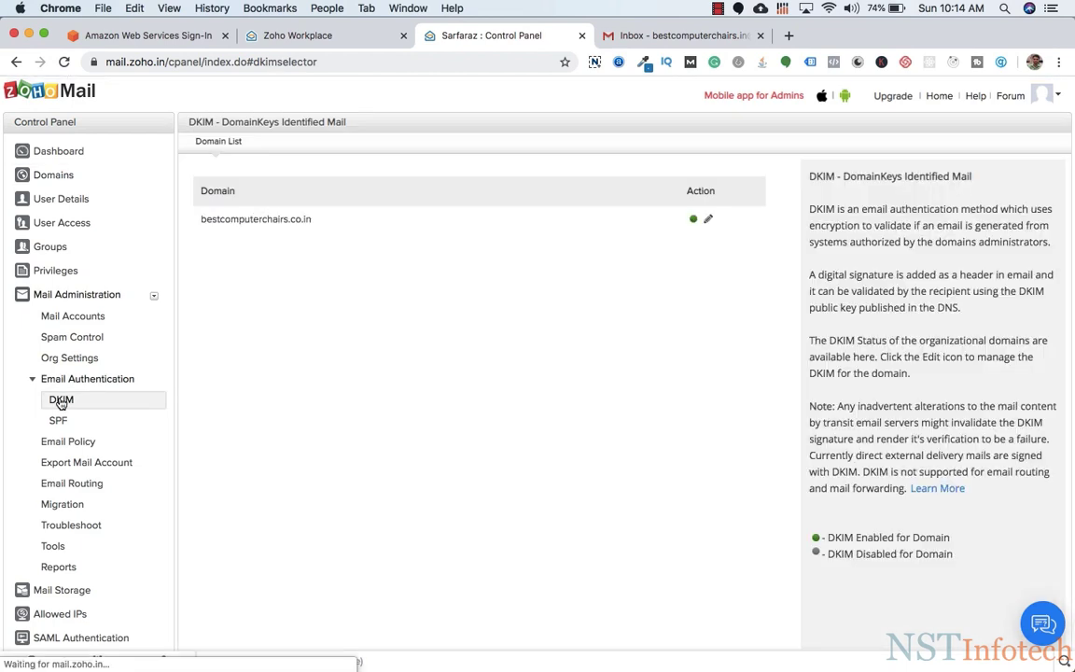
{"action": "left_click", "coordinate": [708, 218]}
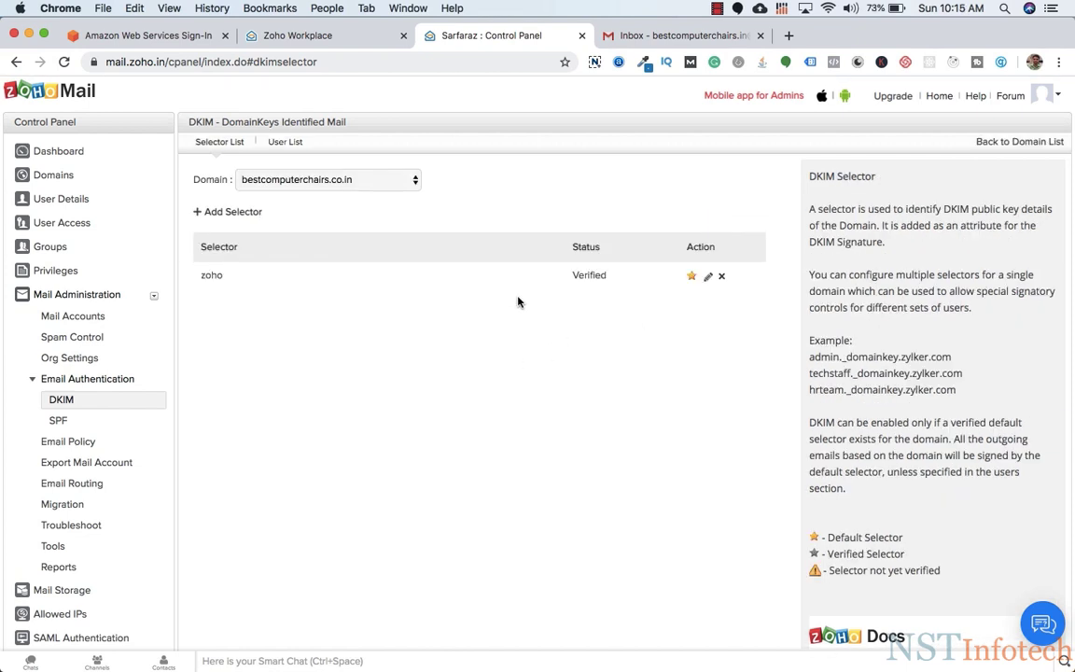
{"action": "left_click", "coordinate": [789, 35]}
Step: Load the Zoho Mail site, enter the mail app via Access Zoho Mail, and close the Mail Offline popup
{"action": "type", "text": "mail"}
{"action": "key", "text": "Return"}
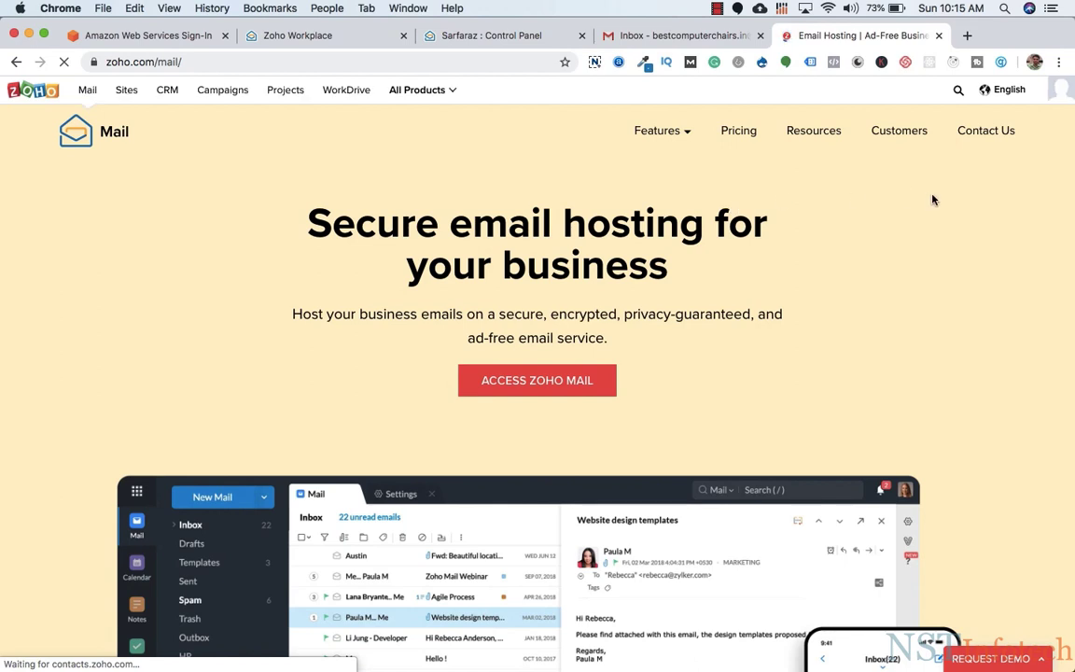
{"action": "left_click", "coordinate": [1063, 100]}
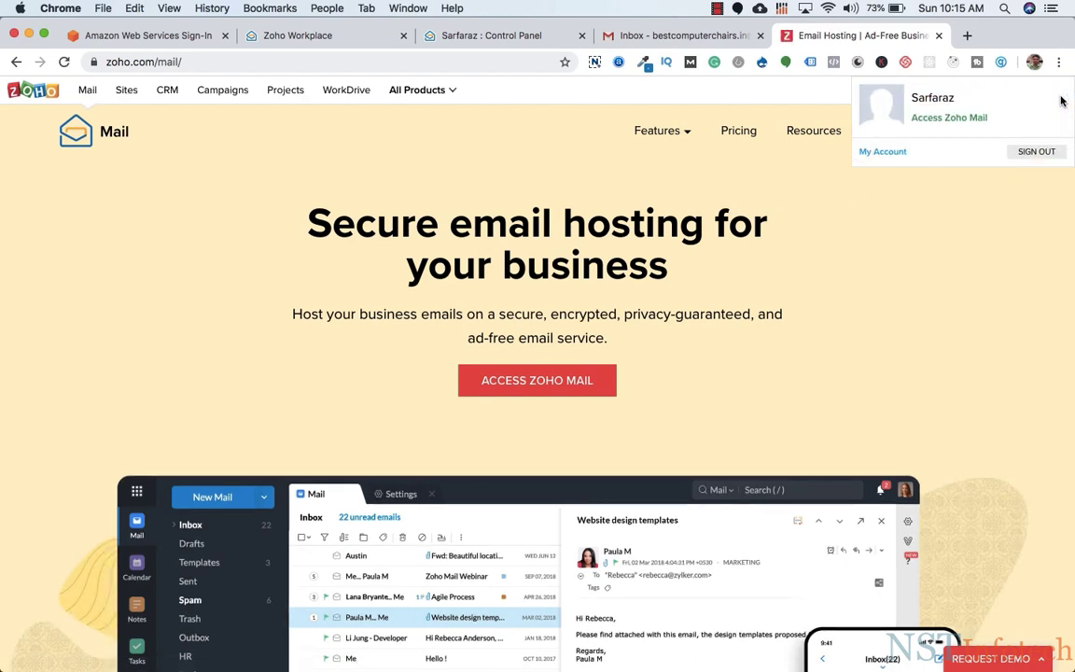
{"action": "left_click", "coordinate": [938, 122]}
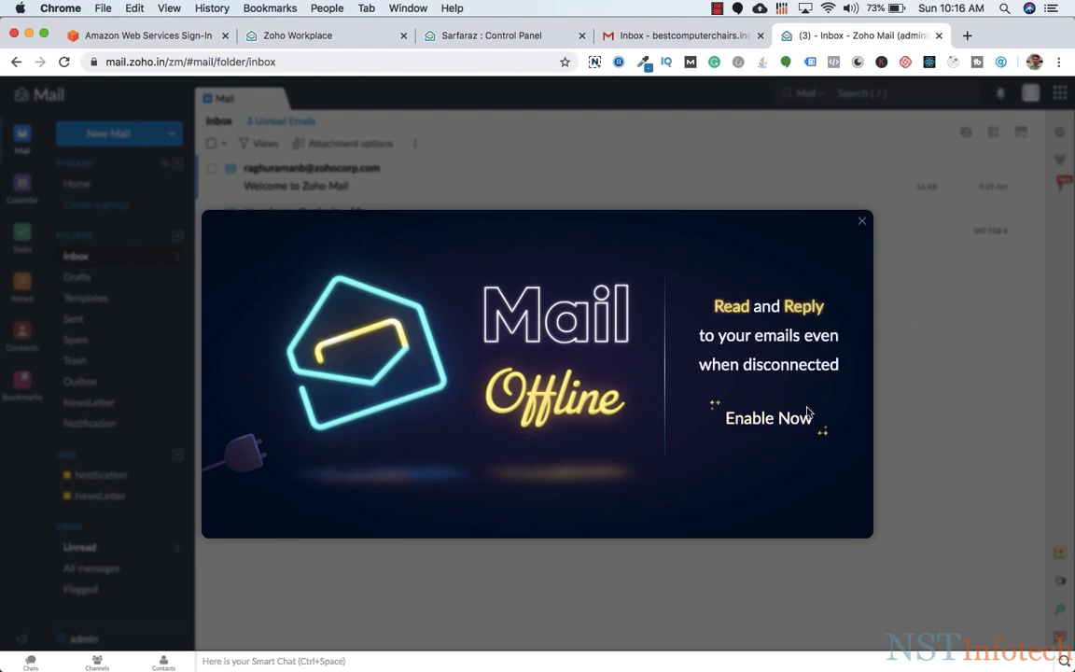
{"action": "left_click", "coordinate": [861, 222]}
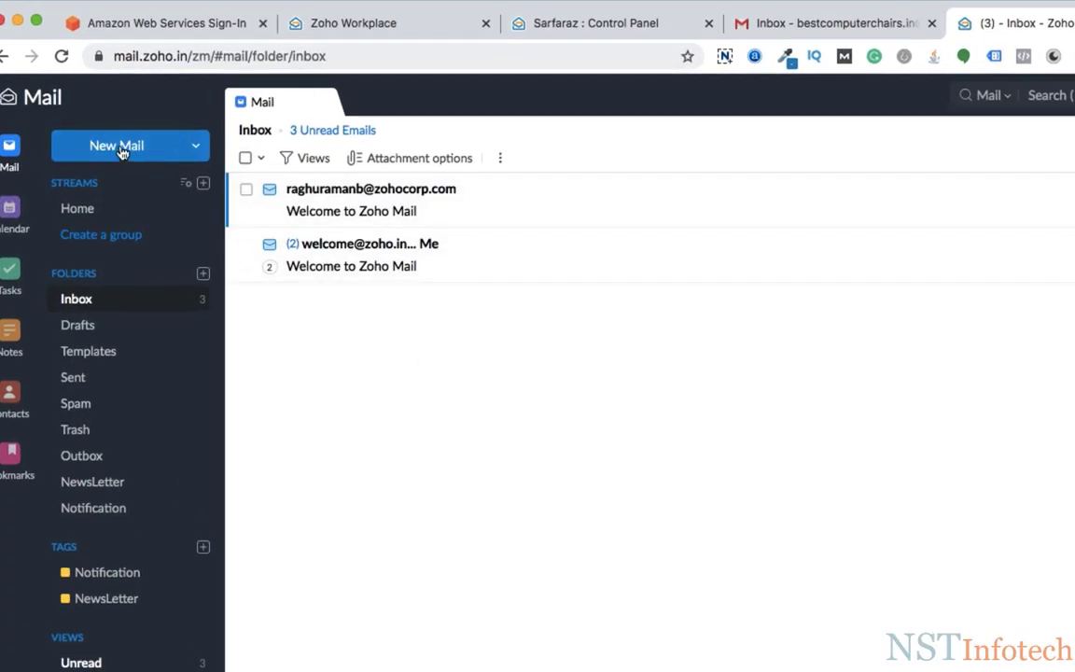
Step: Send the Gmail contact an email titled 'Test email' with body 'This is a test email'
{"action": "left_click", "coordinate": [119, 148]}
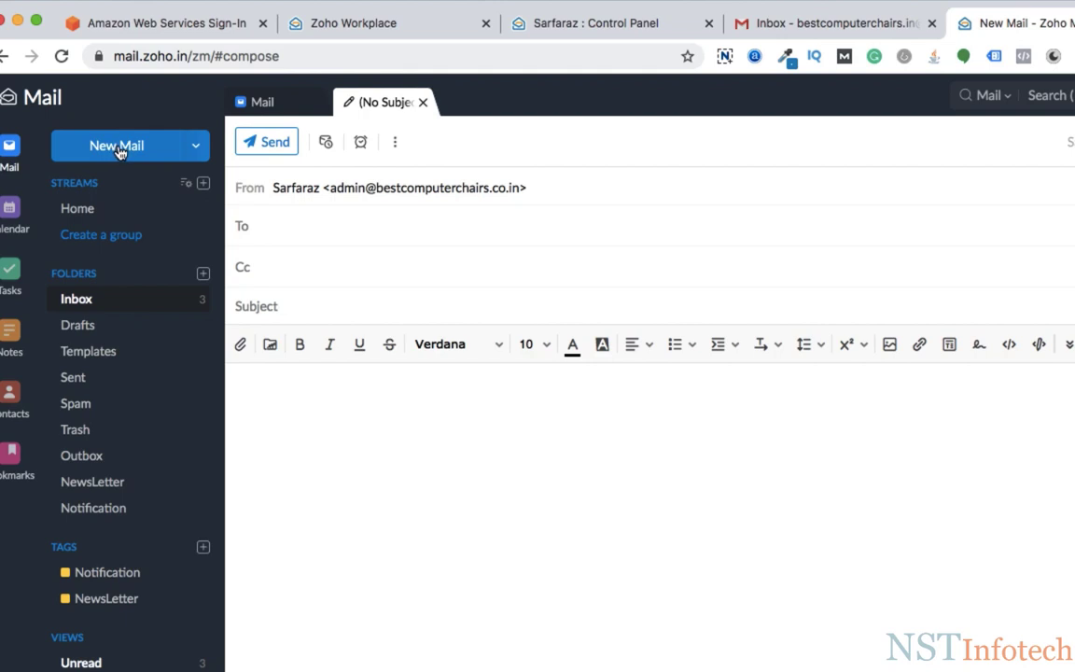
{"action": "left_click", "coordinate": [298, 229]}
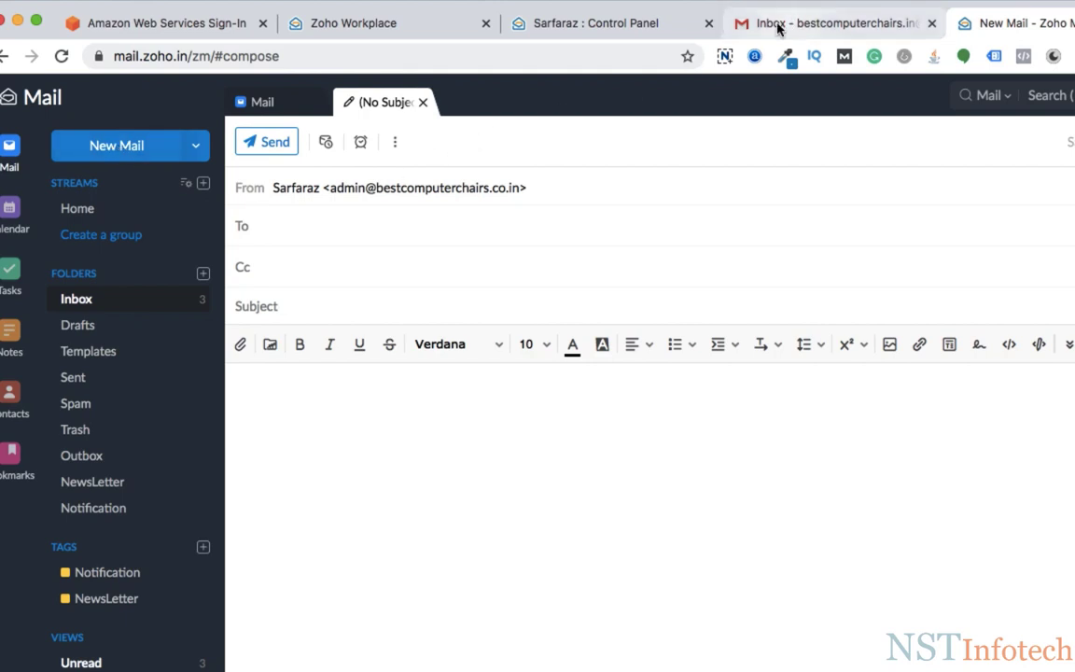
{"action": "type", "text": "bestcom"}
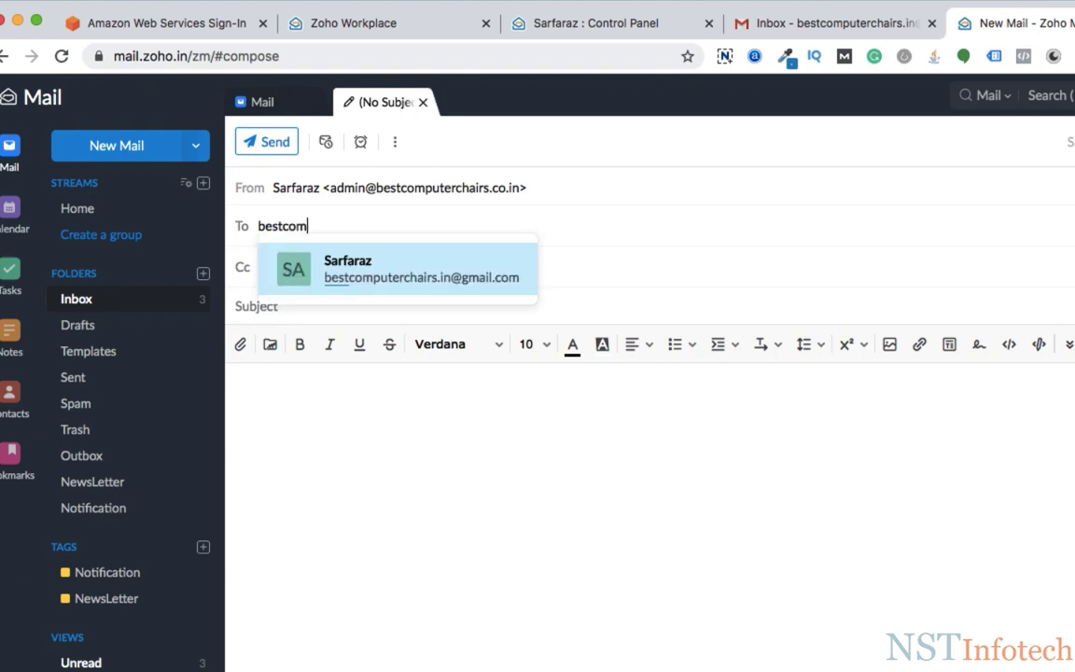
{"action": "type", "text": "puter"}
{"action": "left_click", "coordinate": [400, 276]}
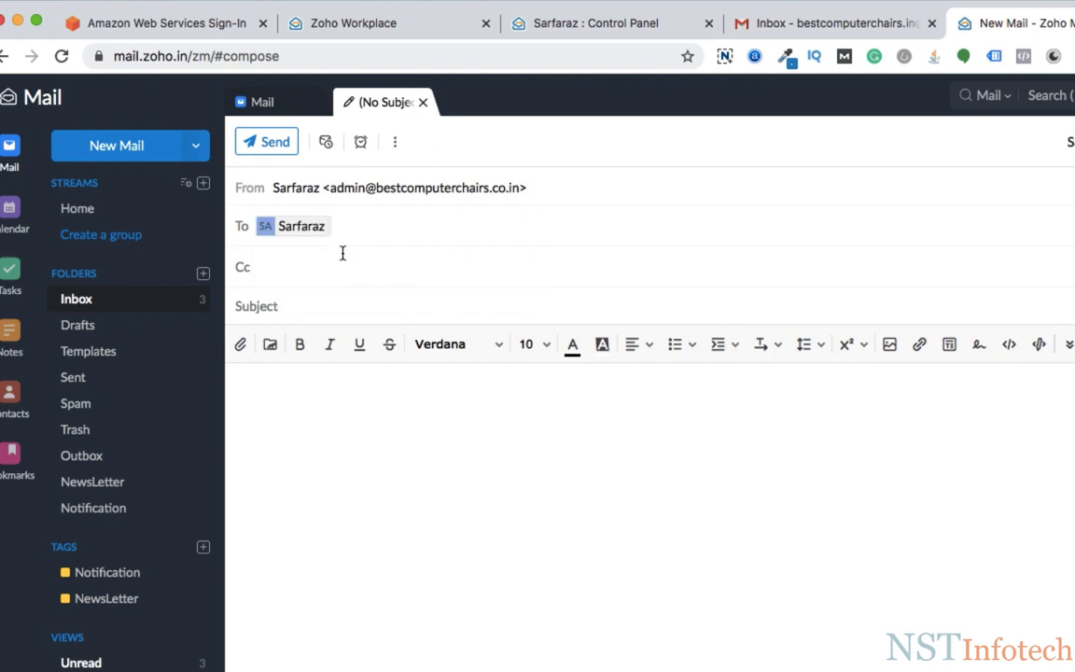
{"action": "type", "text": "Te"}
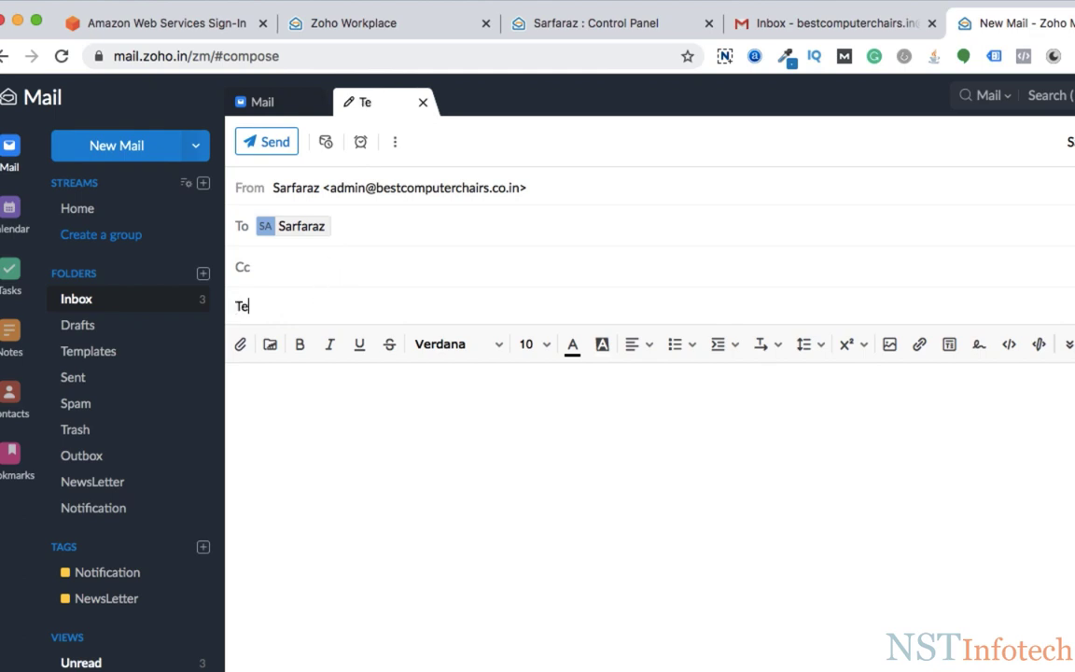
{"action": "type", "text": "st email"}
{"action": "key", "text": "Tab"}
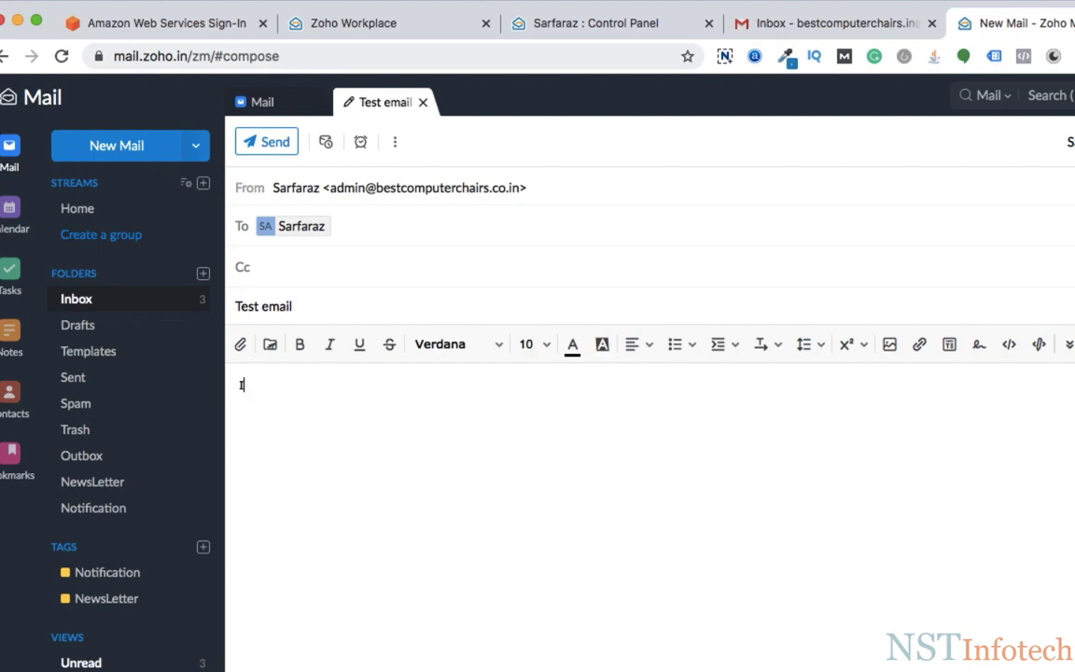
{"action": "type", "text": "It i"}
{"action": "key", "text": "BackSpace"}
{"action": "type", "text": "This is a test email"}
{"action": "left_click", "coordinate": [271, 146]}
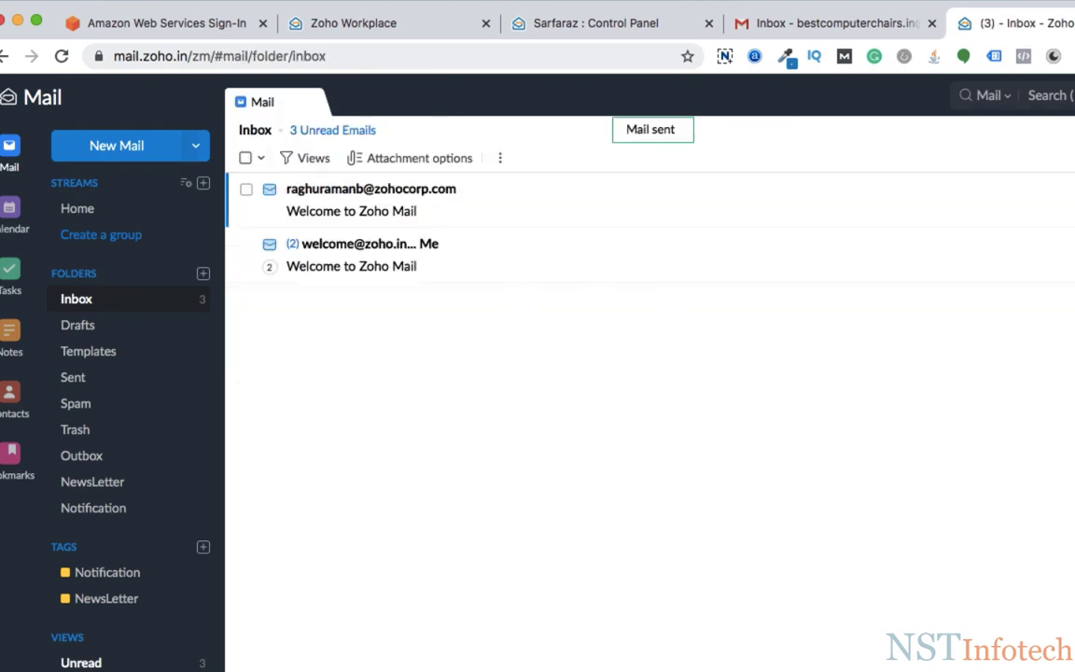
Step: In Gmail, reply 'I have received your email.' to Test email, then return to the Zoho inbox
{"action": "left_click", "coordinate": [784, 28]}
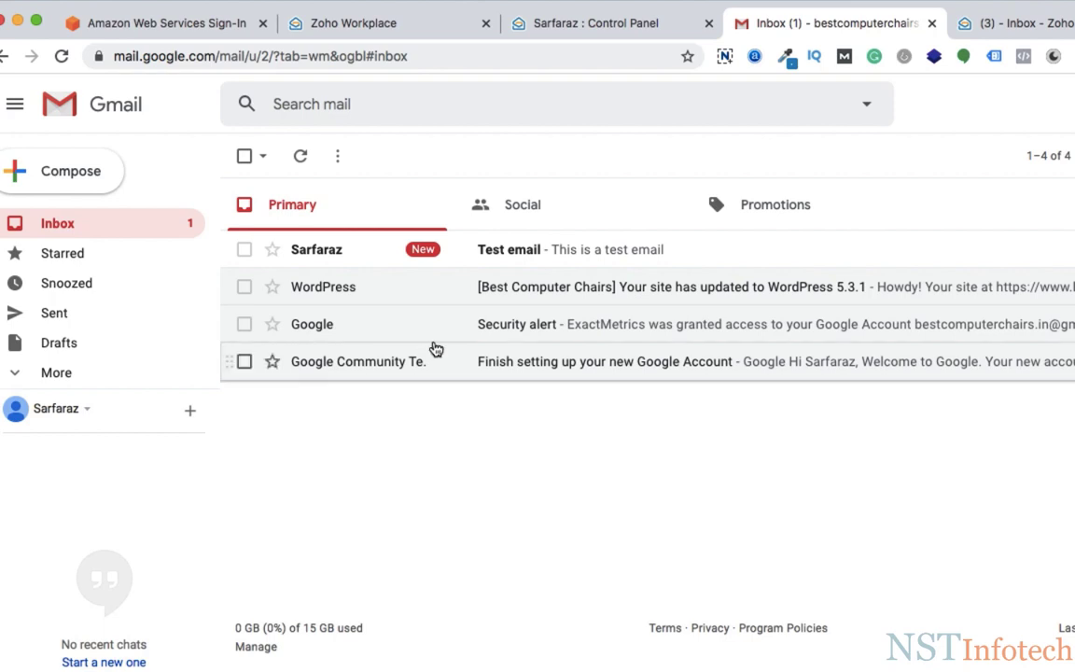
{"action": "left_click", "coordinate": [511, 258]}
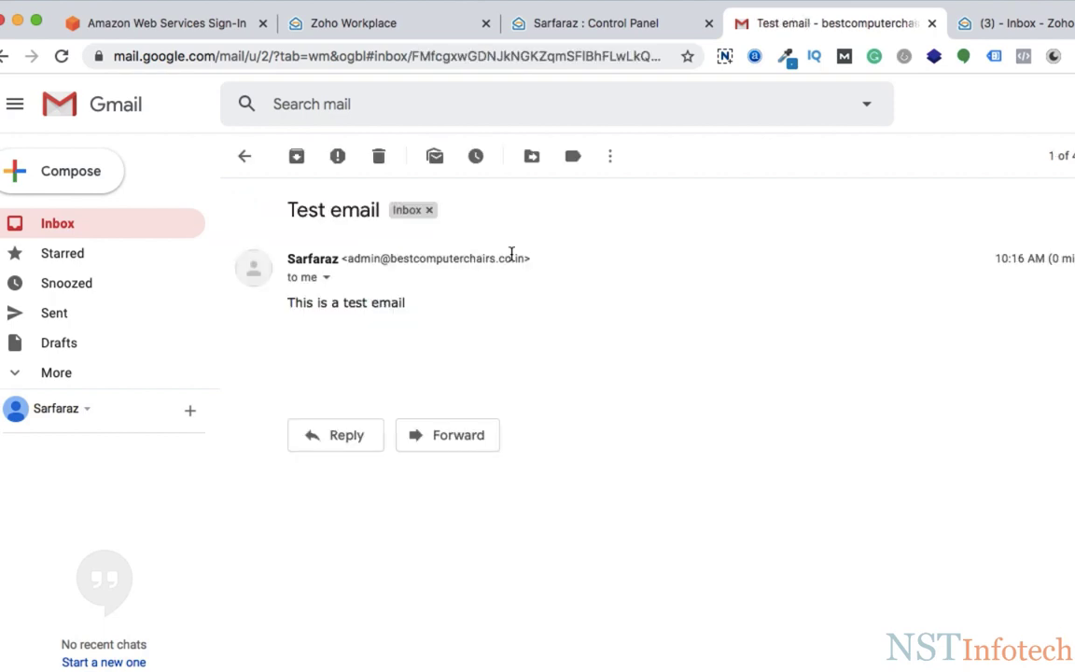
{"action": "left_click", "coordinate": [347, 436]}
{"action": "type", "text": "I"}
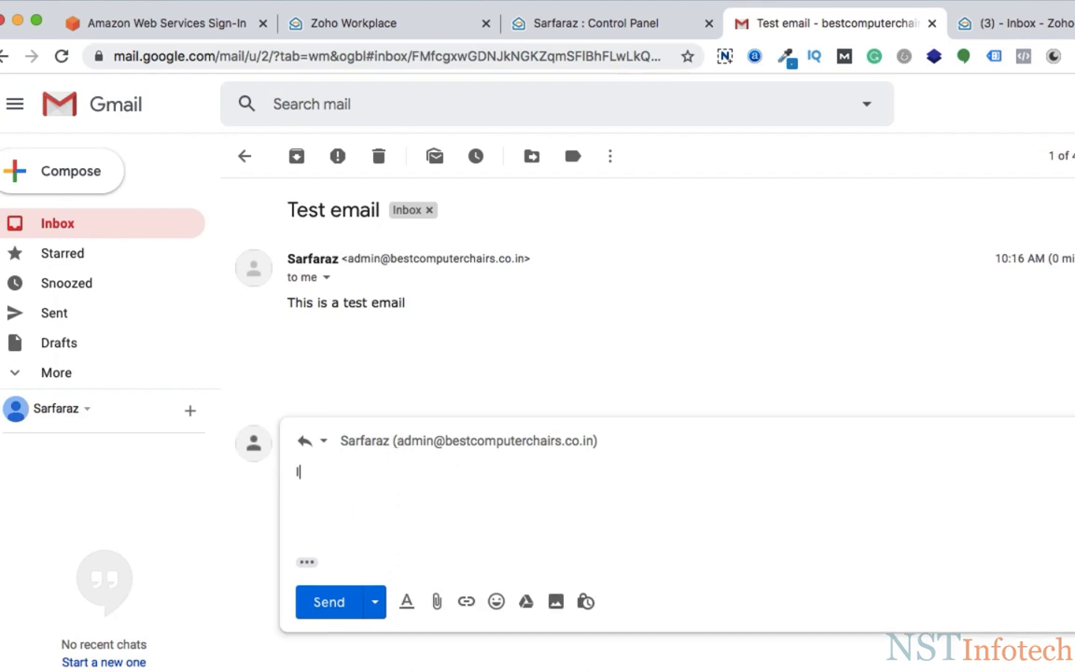
{"action": "type", "text": " have re"}
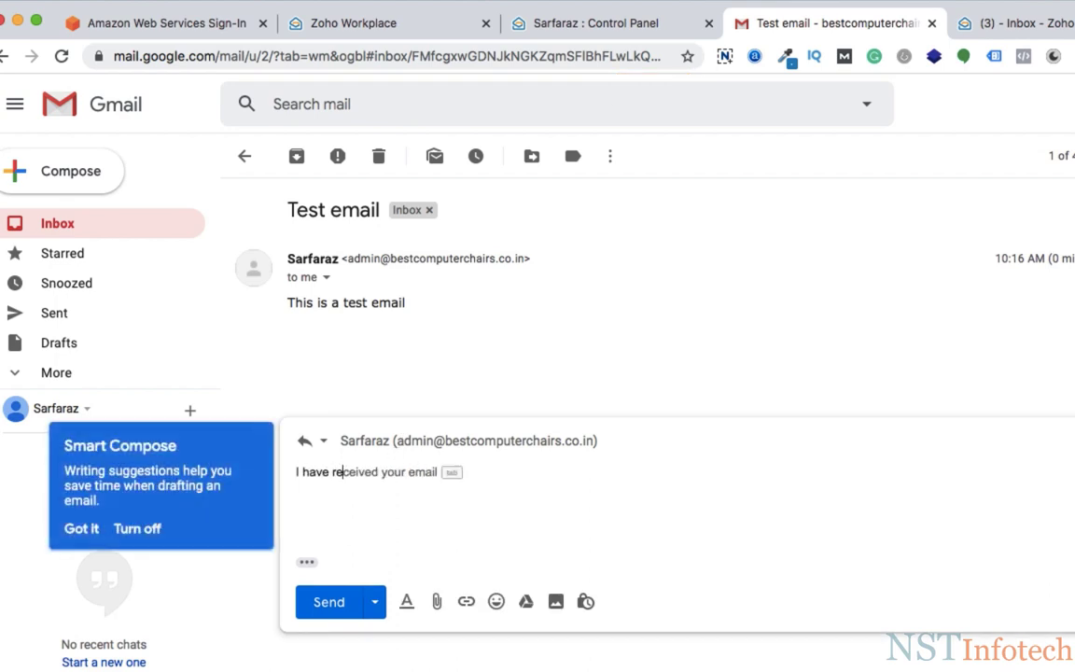
{"action": "key", "text": "Tab"}
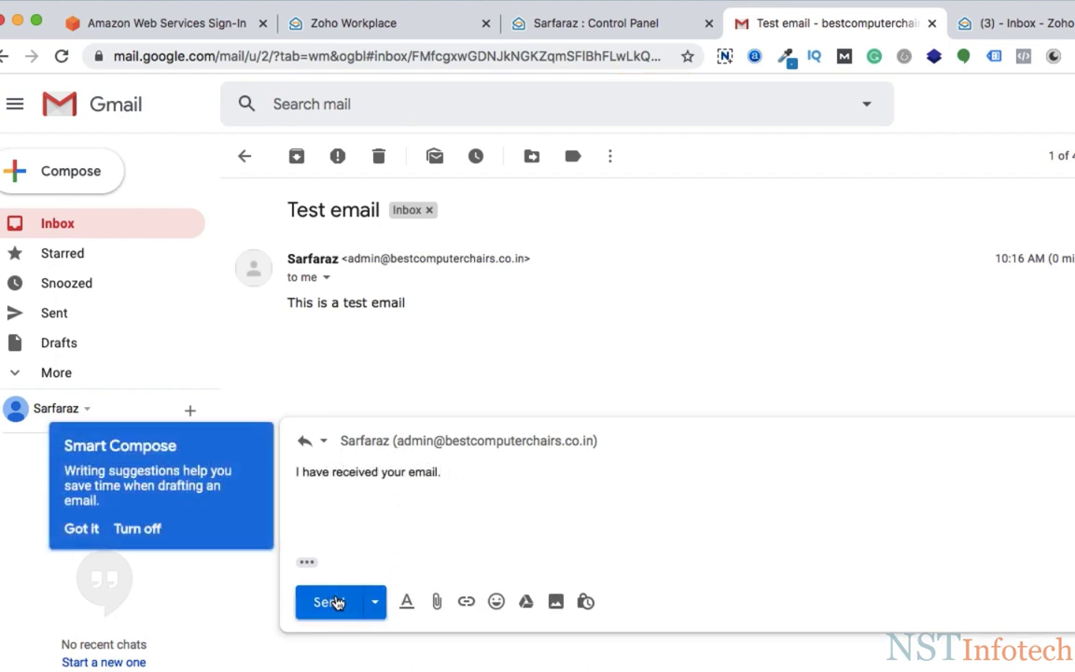
{"action": "left_click", "coordinate": [349, 602]}
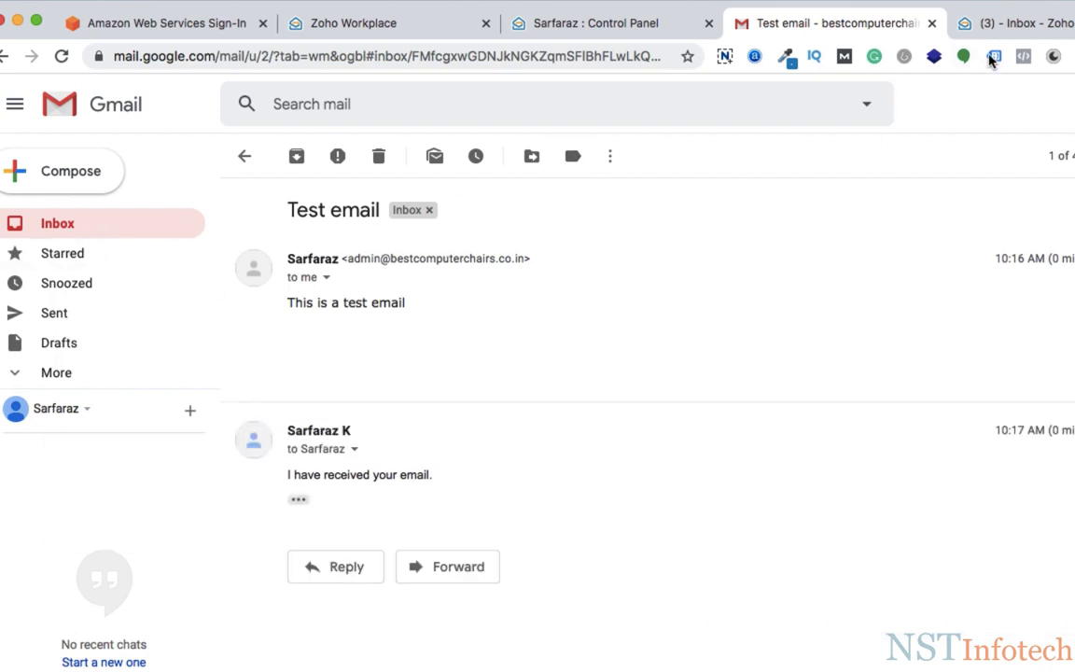
{"action": "left_click", "coordinate": [1004, 26]}
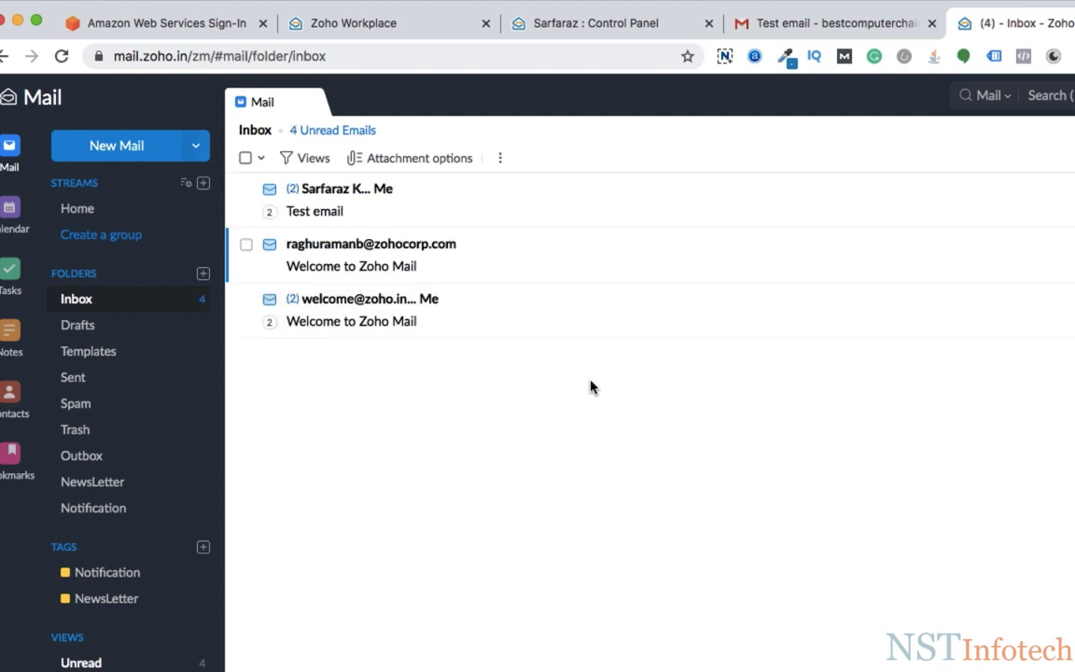
Step: Read the Gmail reply in the Re: Test email thread, then switch to the Gmail tab
{"action": "left_click", "coordinate": [336, 211]}
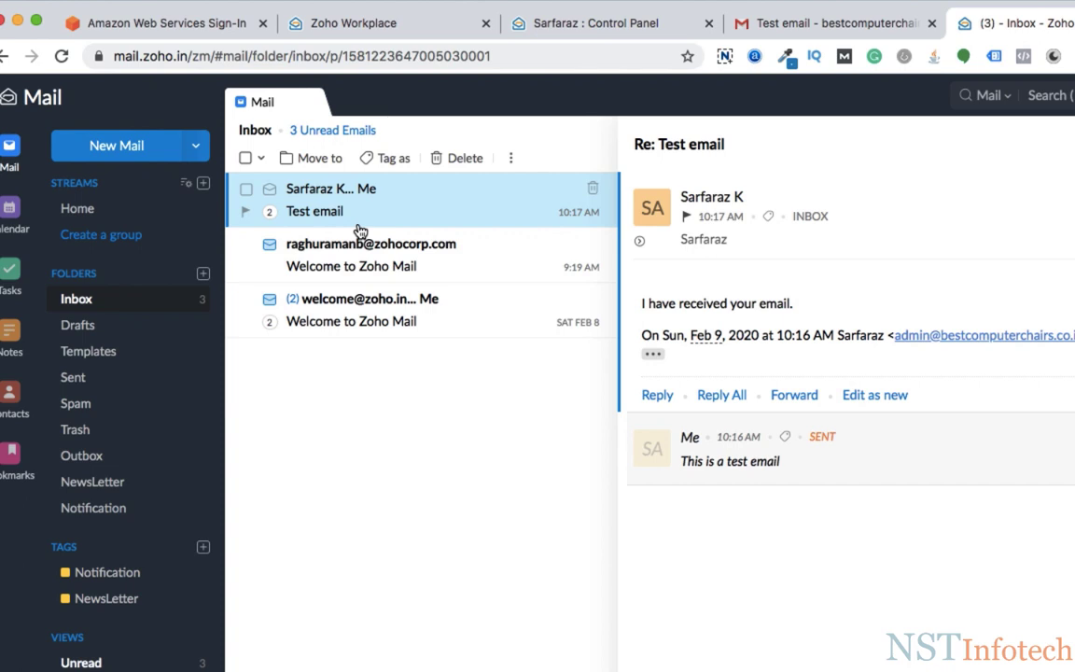
{"action": "left_click", "coordinate": [782, 25]}
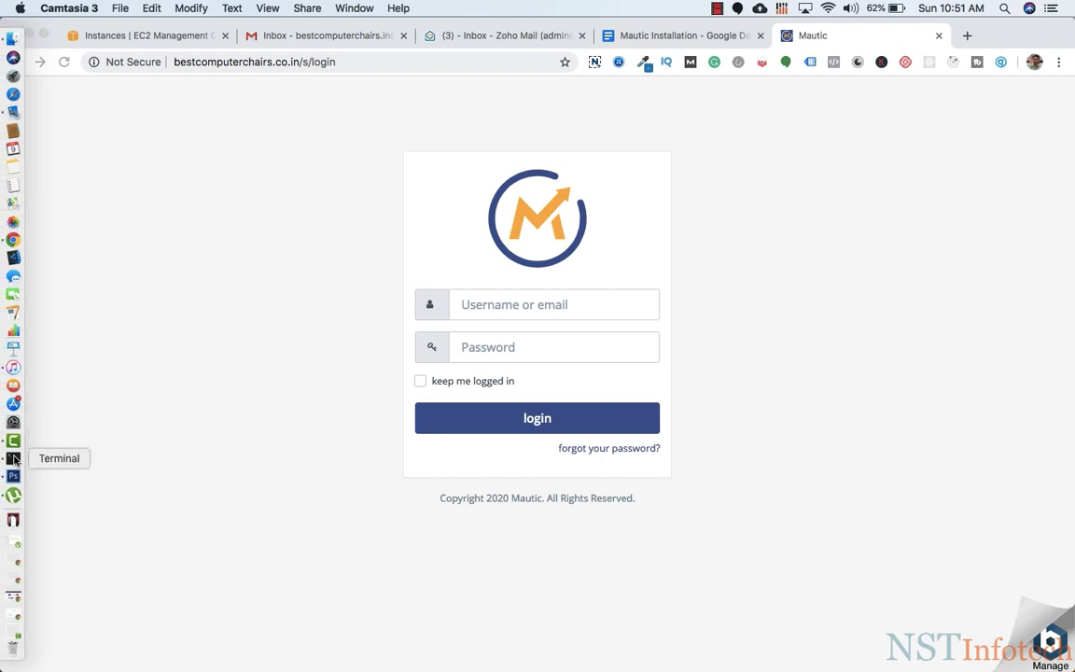
Step: Open Terminal and position it below the ssh command in the Mautic Installation notes
{"action": "left_click", "coordinate": [10, 456]}
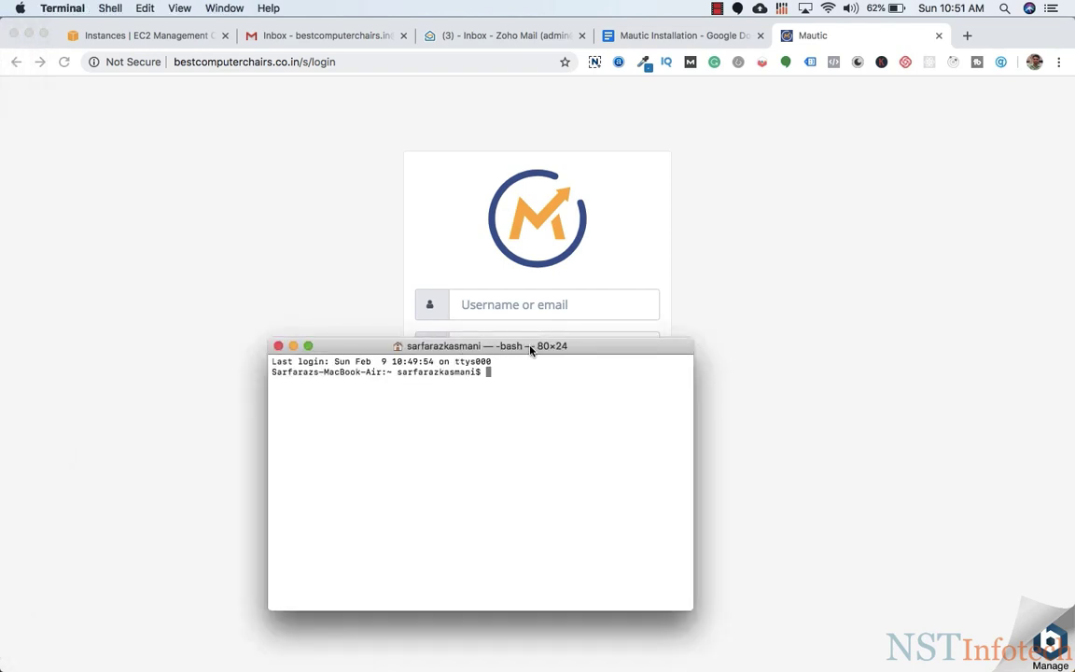
{"action": "left_click_drag", "start_coordinate": [530, 349], "coordinate": [611, 205]}
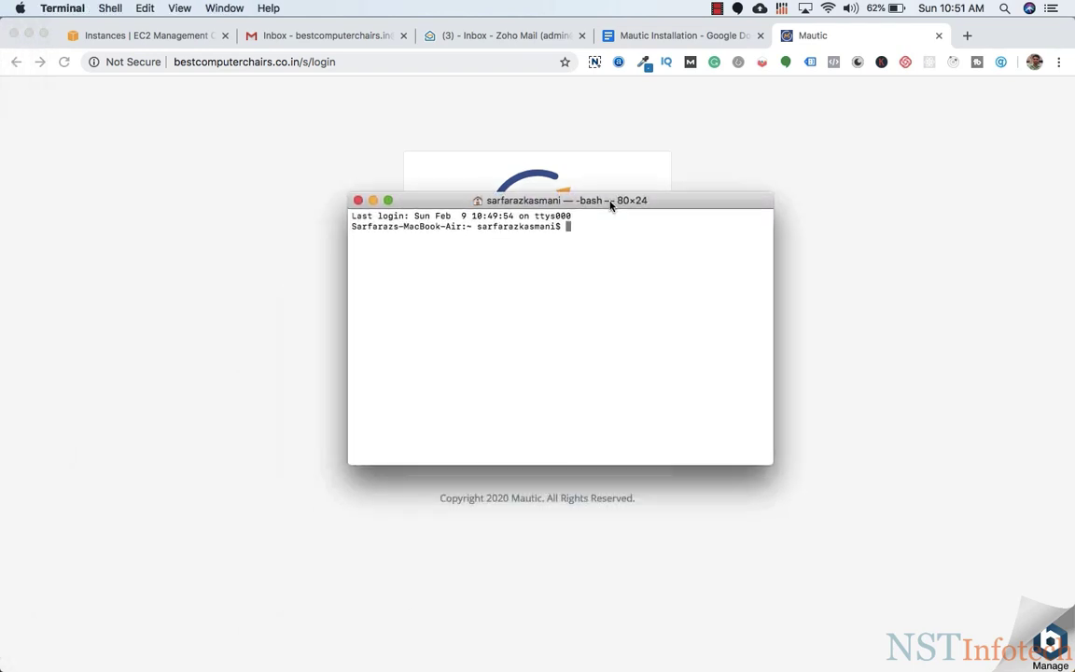
{"action": "left_click", "coordinate": [646, 37]}
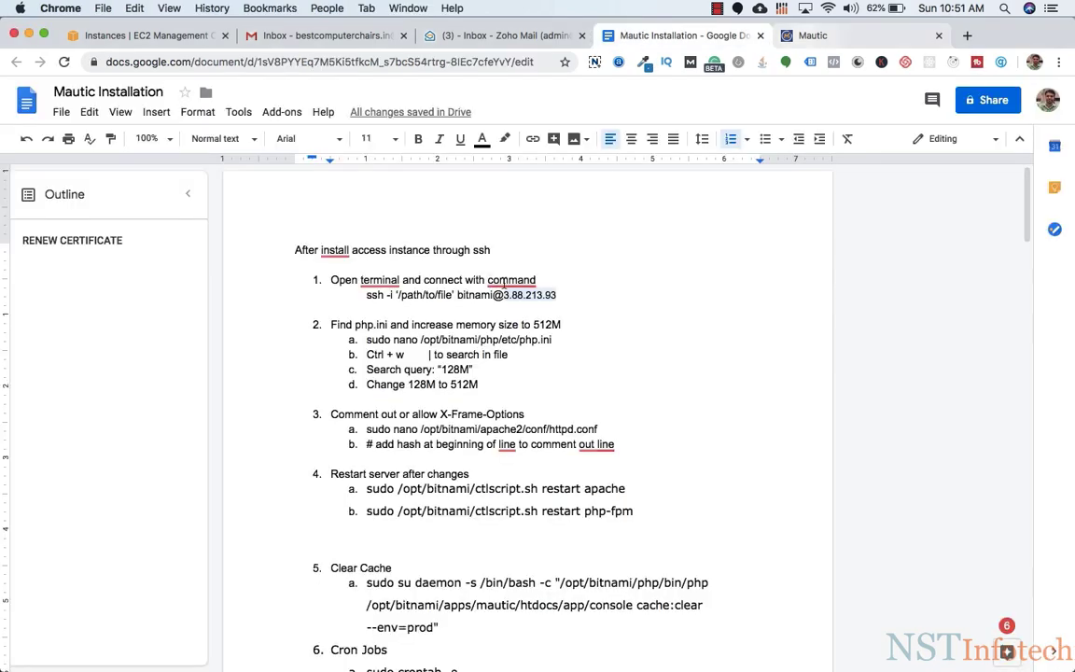
{"action": "left_click", "coordinate": [600, 298]}
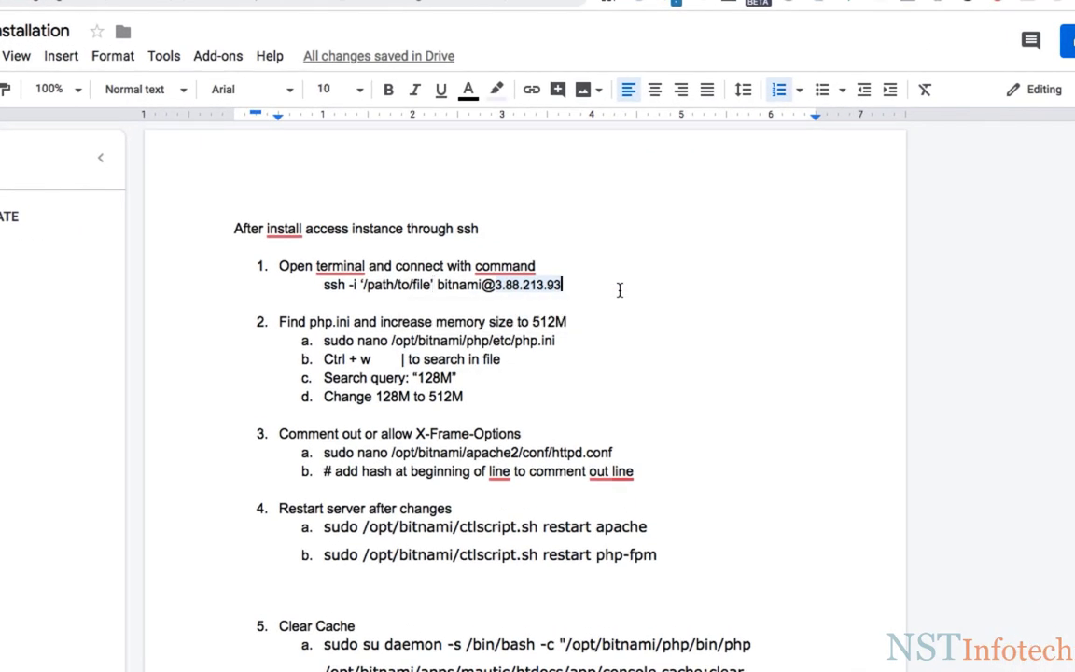
{"action": "key", "text": "super+Tab"}
{"action": "left_click_drag", "start_coordinate": [537, 156], "coordinate": [562, 342]}
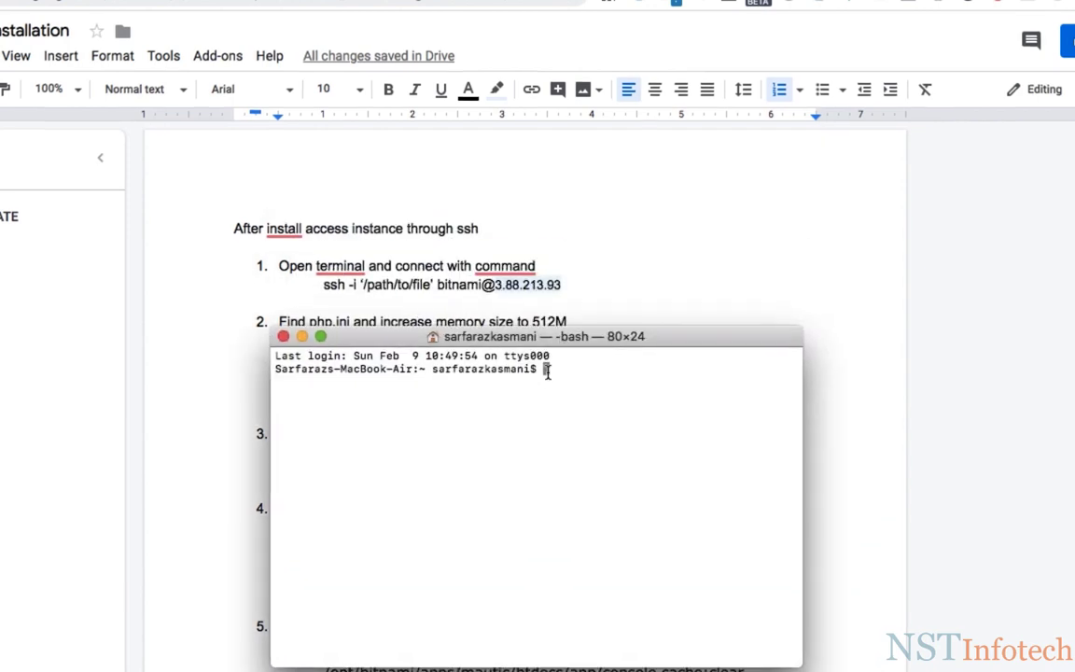
{"action": "type", "text": "ssh -"}
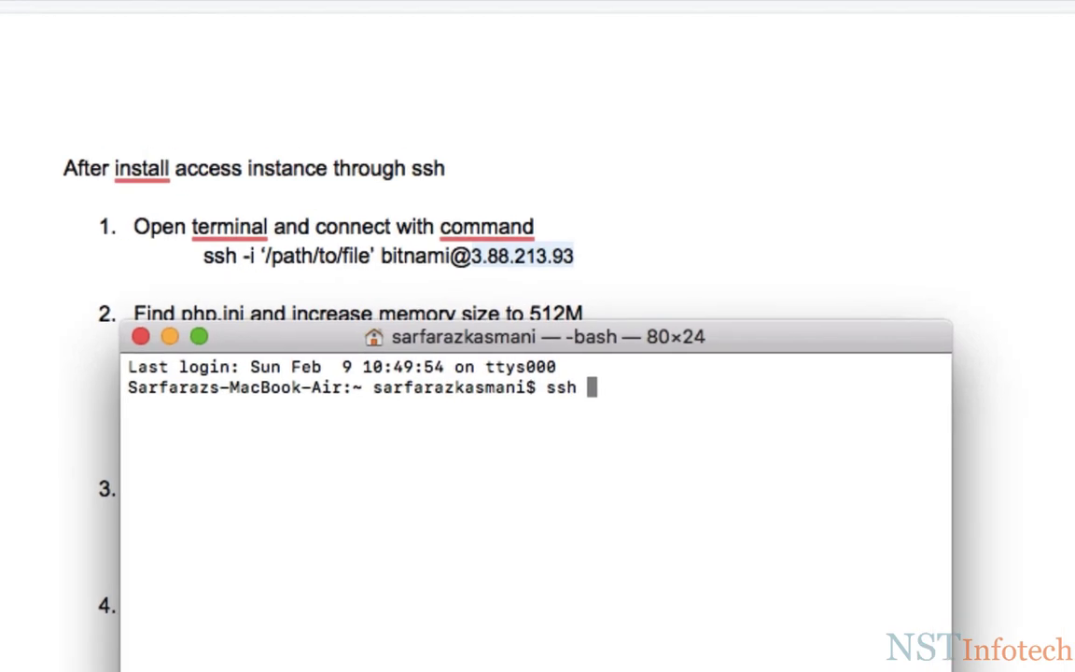
{"action": "type", "text": "i "}
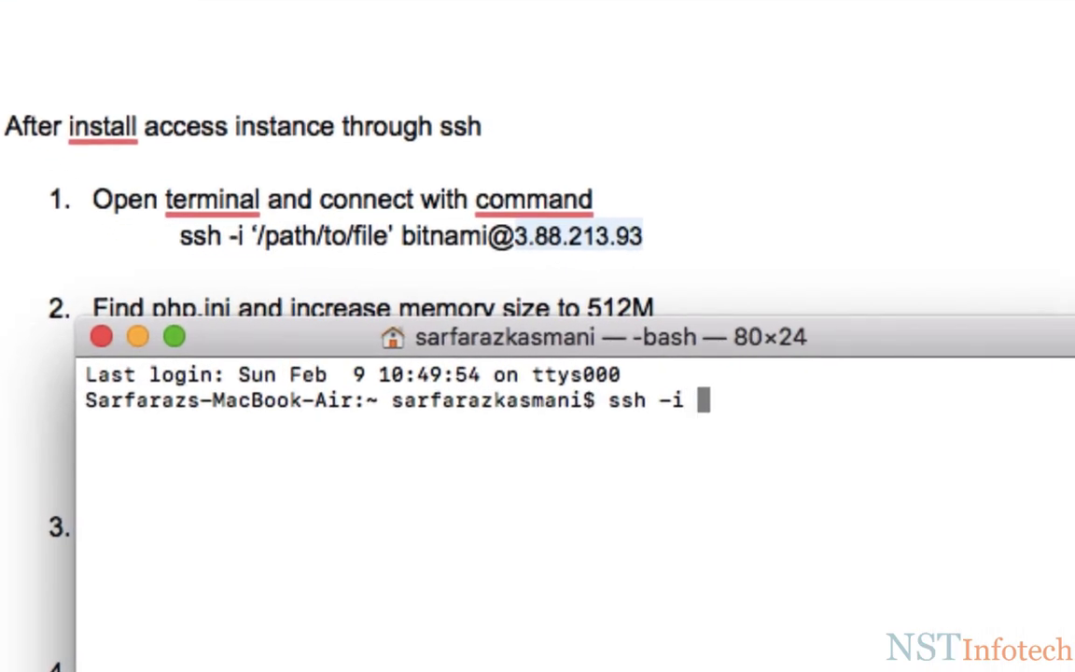
{"action": "type", "text": "''"}
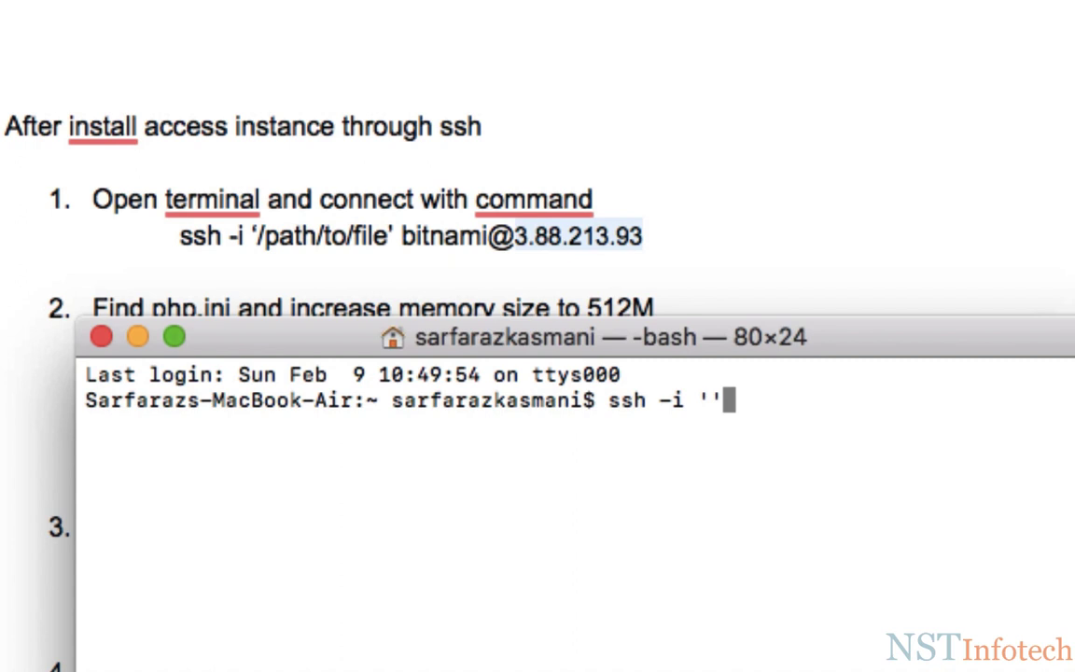
{"action": "type", "text": " b"}
{"action": "key", "text": "BackSpace"}
{"action": "key", "text": "BackSpace"}
{"action": "key", "text": "Left"}
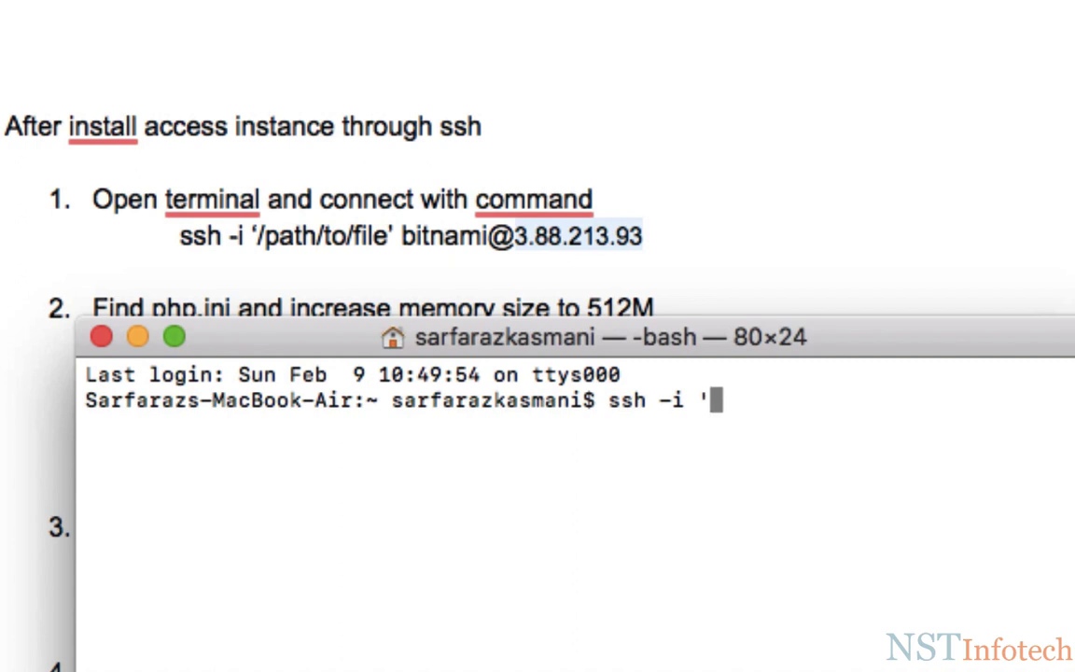
{"action": "key", "text": "Right"}
{"action": "type", "text": "bi"}
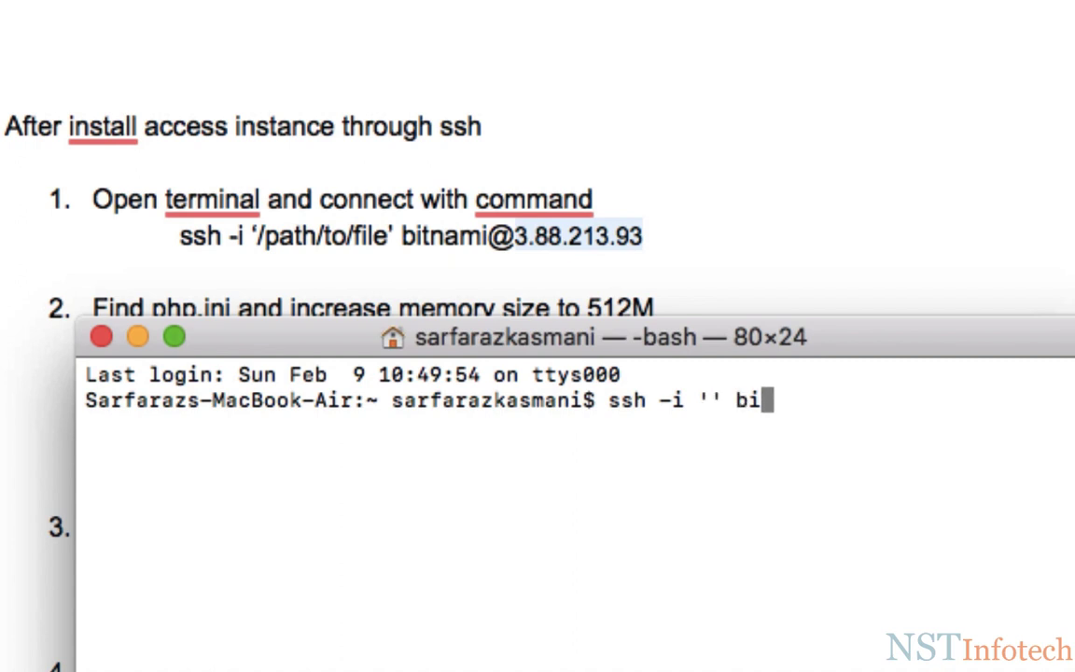
{"action": "type", "text": "tnami"}
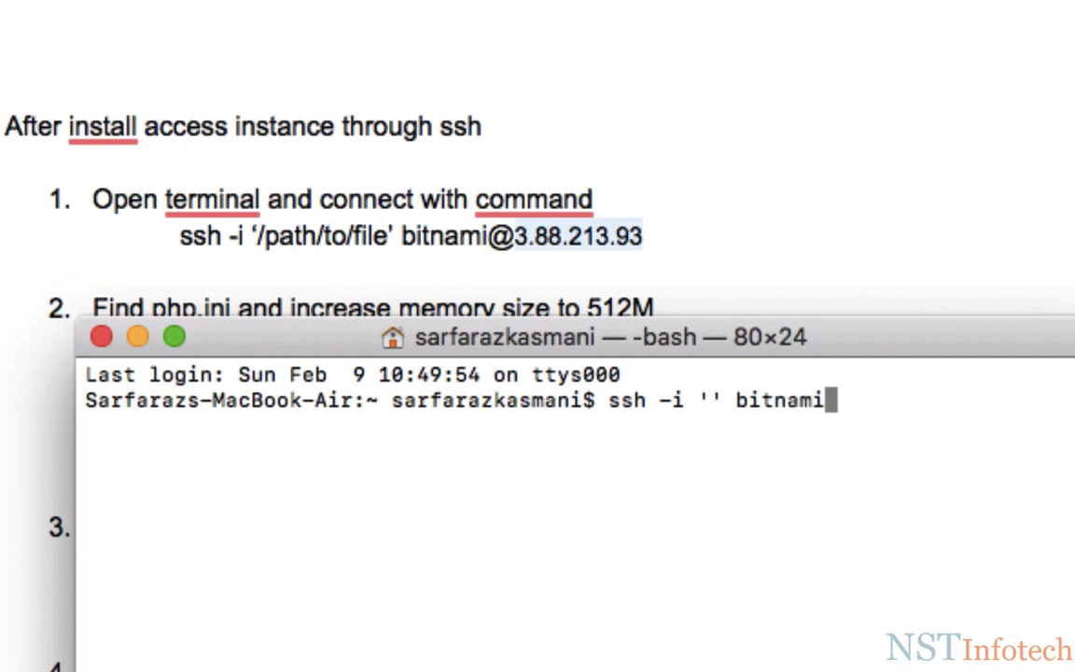
{"action": "type", "text": "@3"}
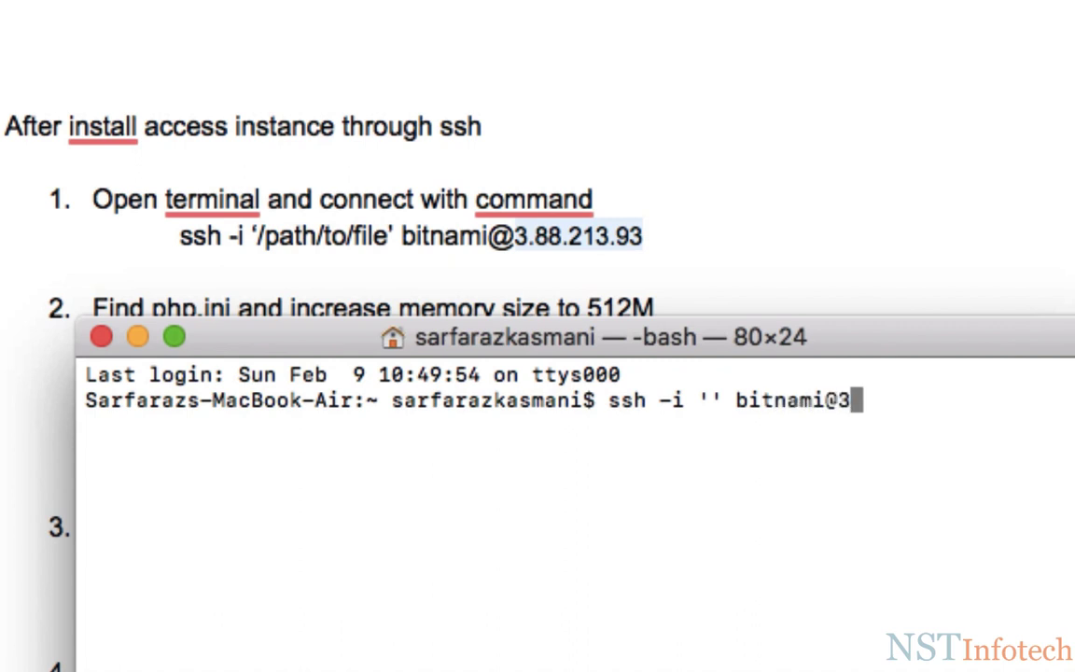
{"action": "type", "text": ".88"}
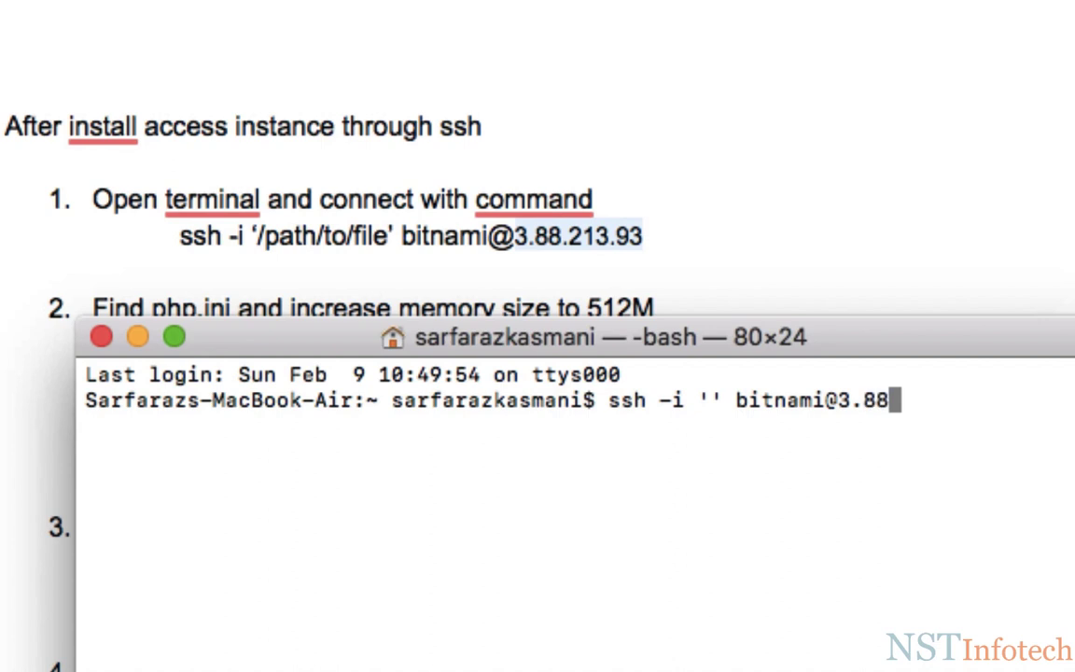
{"action": "type", "text": ".213."}
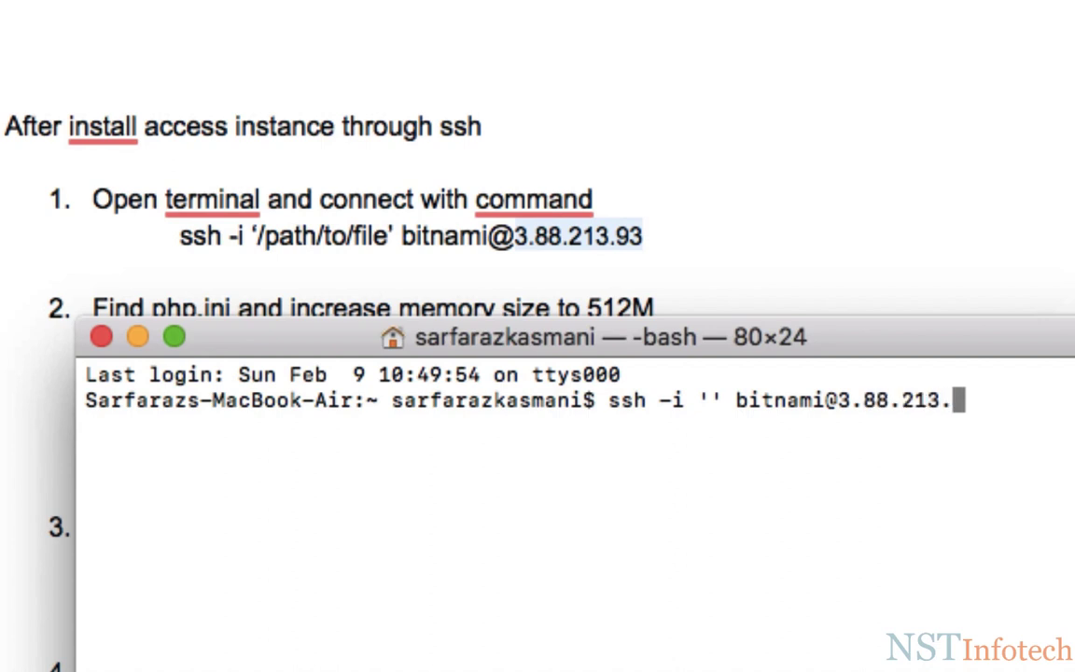
{"action": "type", "text": "93"}
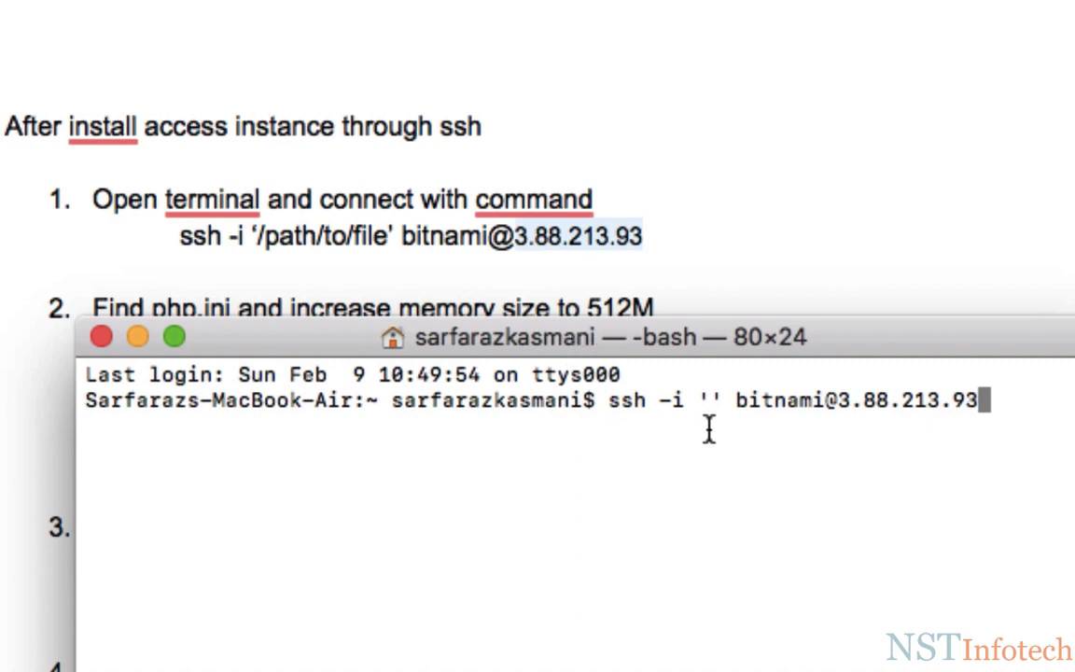
{"action": "key", "text": "Left"}
{"action": "key", "text": "Left"}
{"action": "key", "text": "Left"}
{"action": "key", "text": "Left"}
{"action": "key", "text": "Left"}
{"action": "key", "text": "Left"}
{"action": "key", "text": "Left"}
{"action": "key", "text": "Left"}
{"action": "key", "text": "Left"}
{"action": "key", "text": "Left"}
{"action": "key", "text": "Left"}
{"action": "key", "text": "Left"}
{"action": "key", "text": "Left"}
{"action": "key", "text": "Left"}
{"action": "key", "text": "Left"}
{"action": "key", "text": "Left"}
{"action": "key", "text": "Left"}
{"action": "key", "text": "Left"}
{"action": "key", "text": "Left"}
{"action": "key", "text": "Left"}
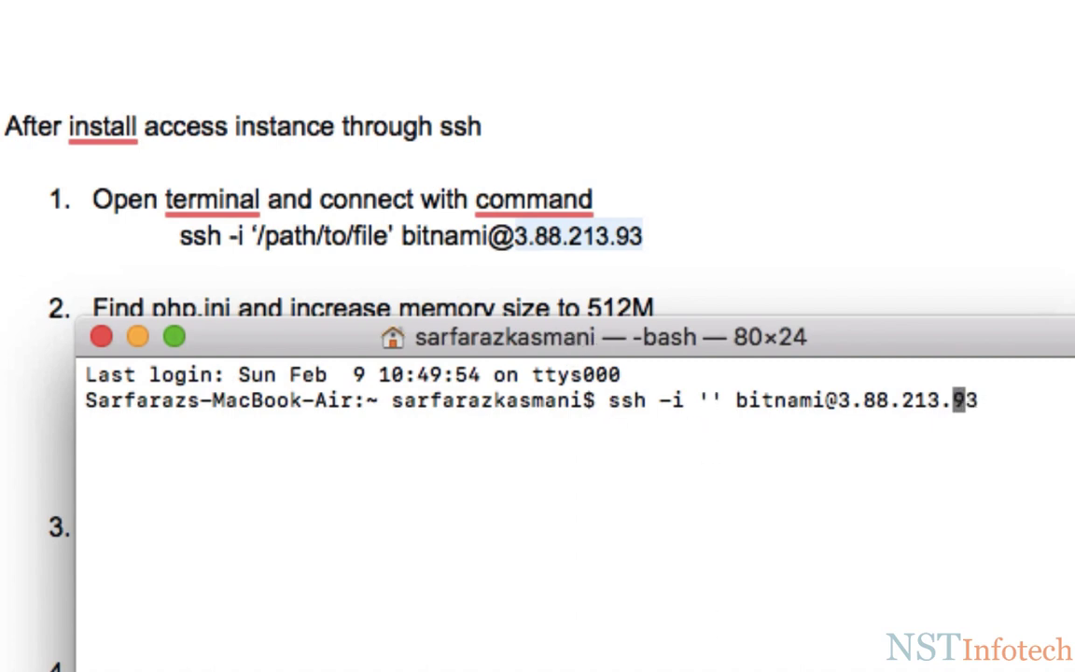
{"action": "key", "text": "Left"}
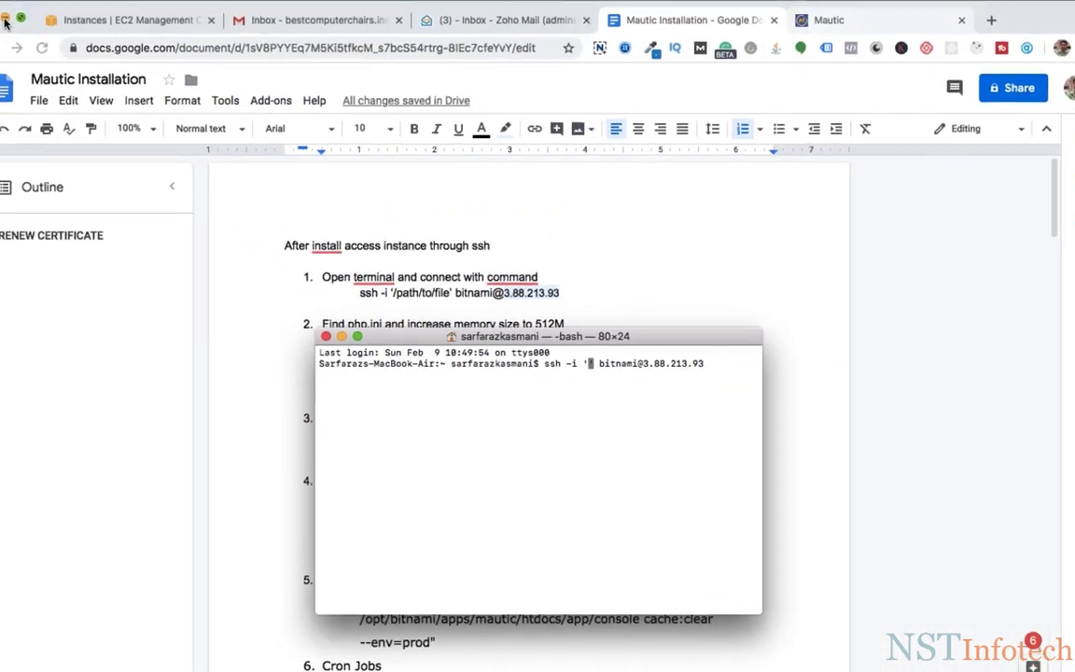
Step: Insert the mautic-login.pem key path into the ssh command and connect to 3.88.213.93
{"action": "left_click", "coordinate": [29, 36]}
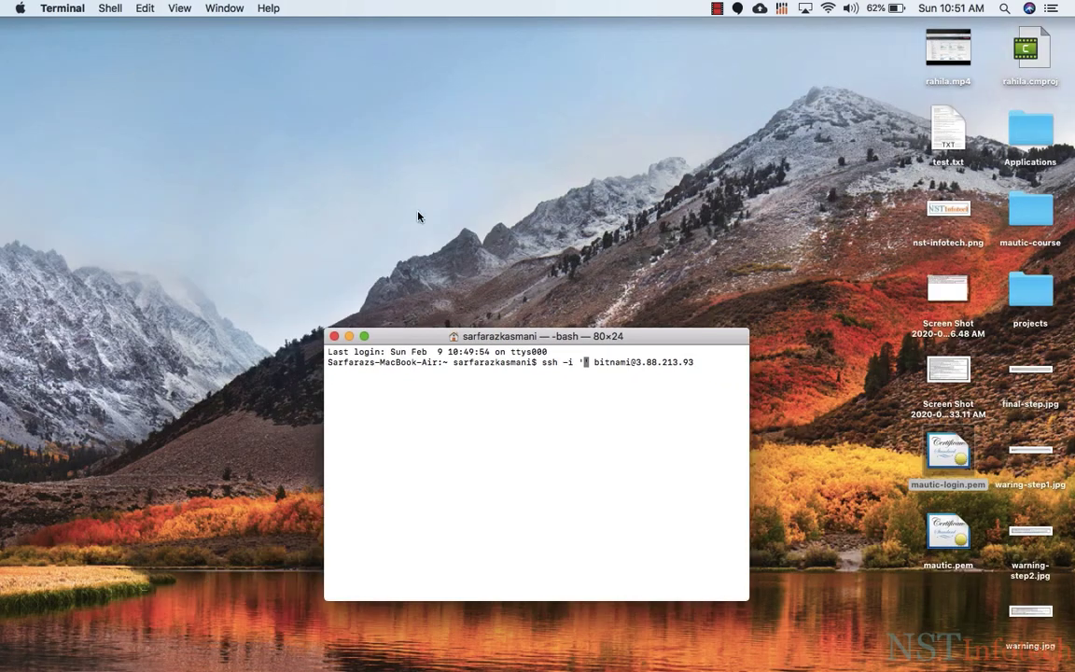
{"action": "left_click_drag", "start_coordinate": [948, 453], "coordinate": [581, 366]}
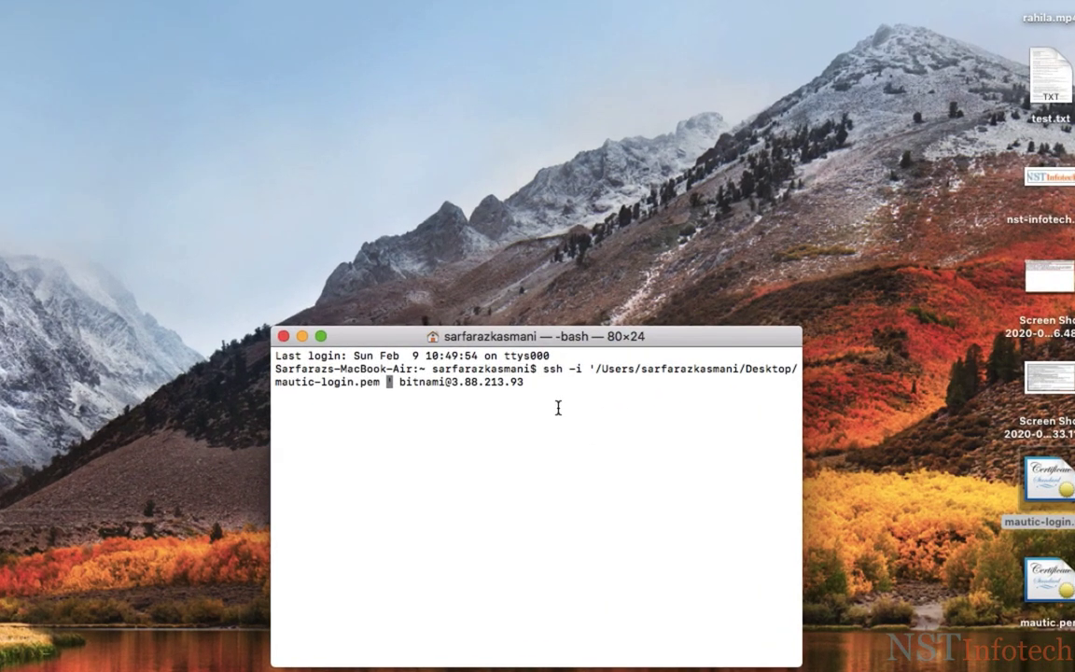
{"action": "key", "text": "BackSpace"}
{"action": "key", "text": "Return"}
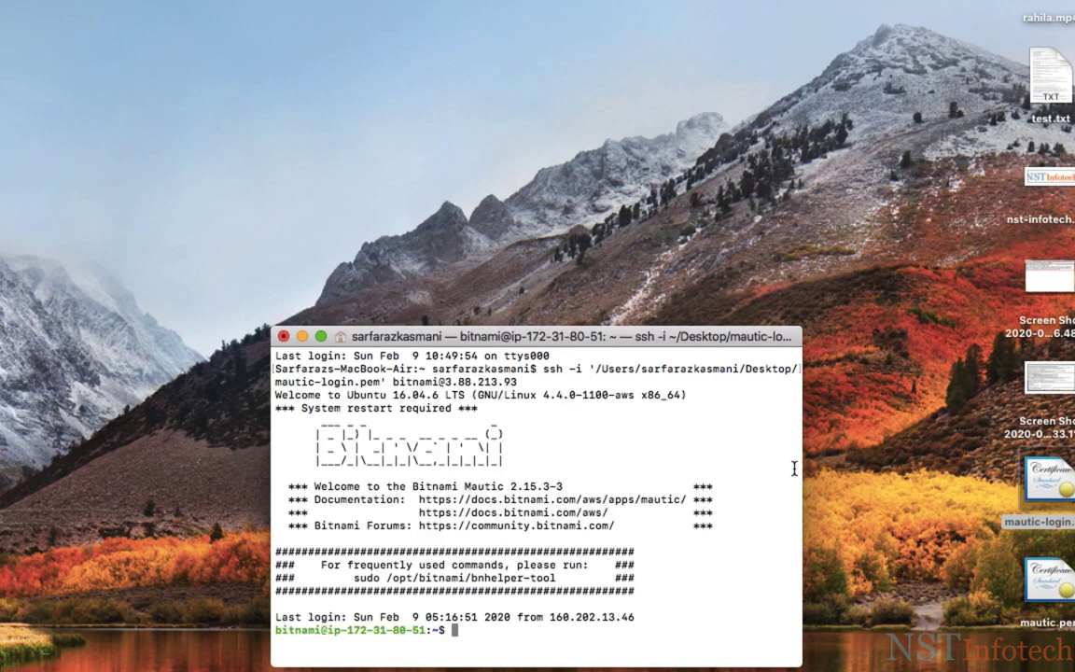
Step: Enlarge the Terminal window to 128 columns wide and nearly full height
{"action": "left_click_drag", "start_coordinate": [802, 464], "coordinate": [975, 460]}
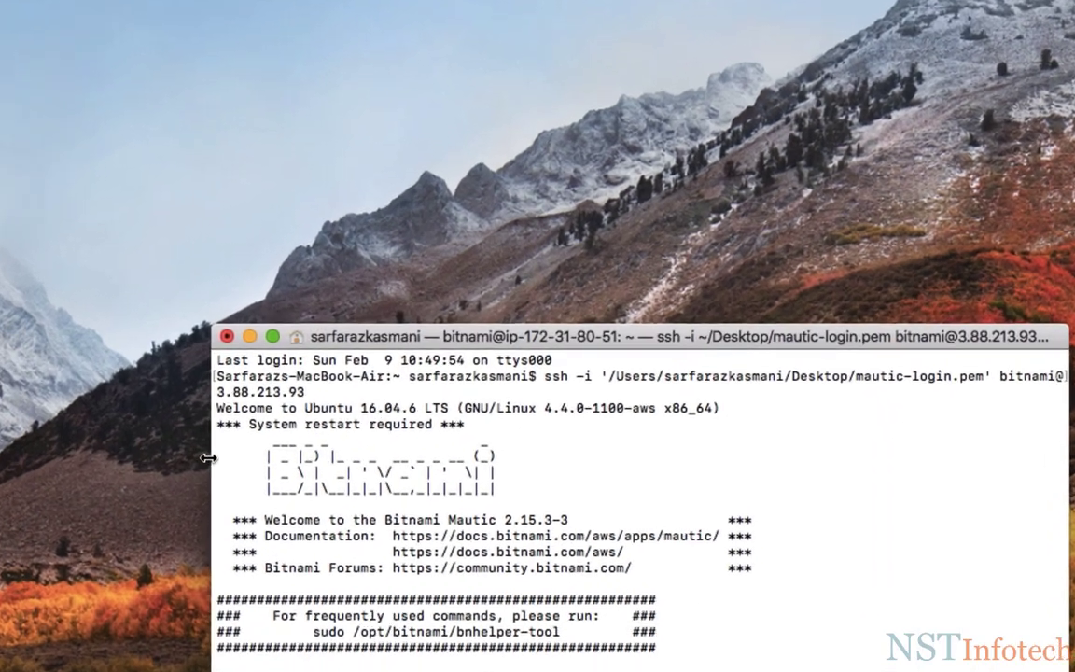
{"action": "left_click_drag", "start_coordinate": [271, 437], "coordinate": [128, 438]}
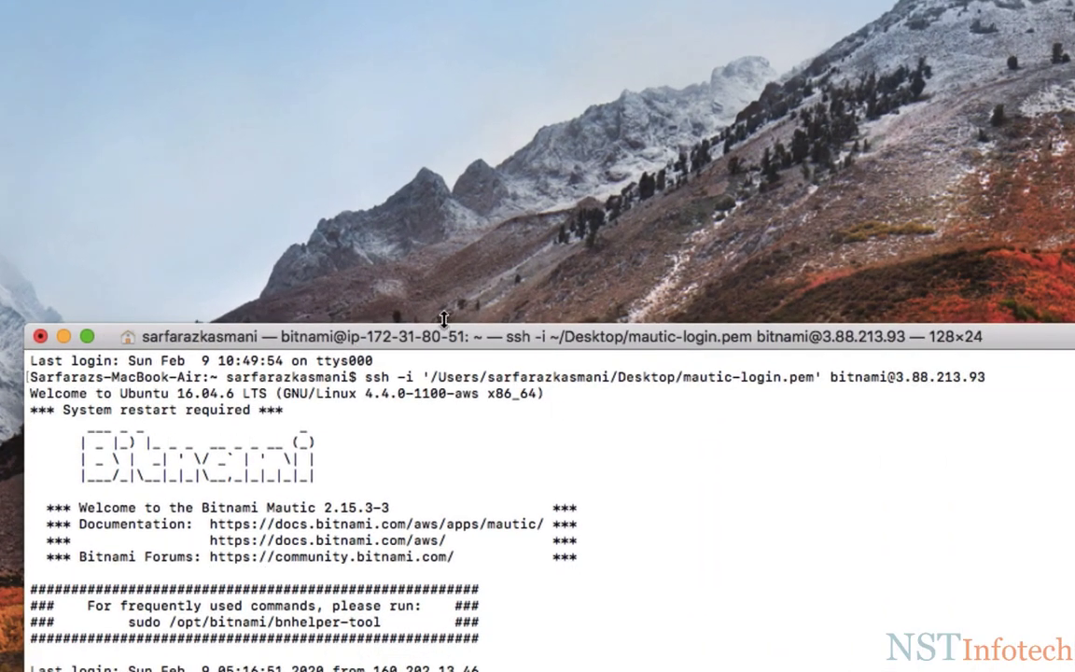
{"action": "left_click_drag", "start_coordinate": [439, 323], "coordinate": [432, 46]}
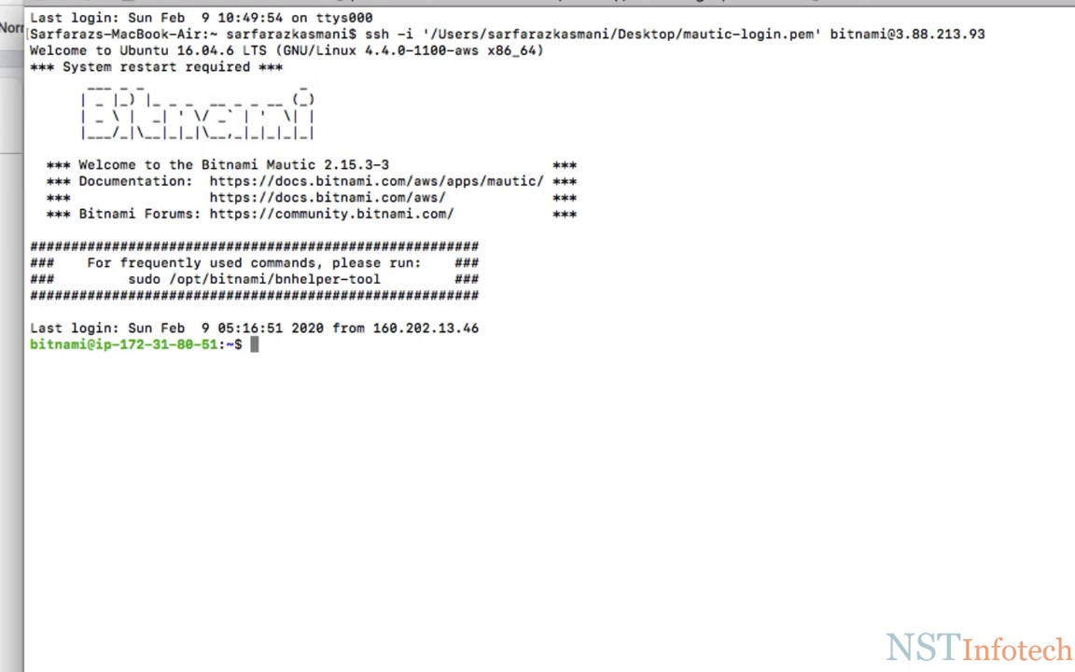
Step: Scroll the installation notes to the ADD CERTIFICATE commands and reposition Terminal above them
{"action": "left_click", "coordinate": [627, 624]}
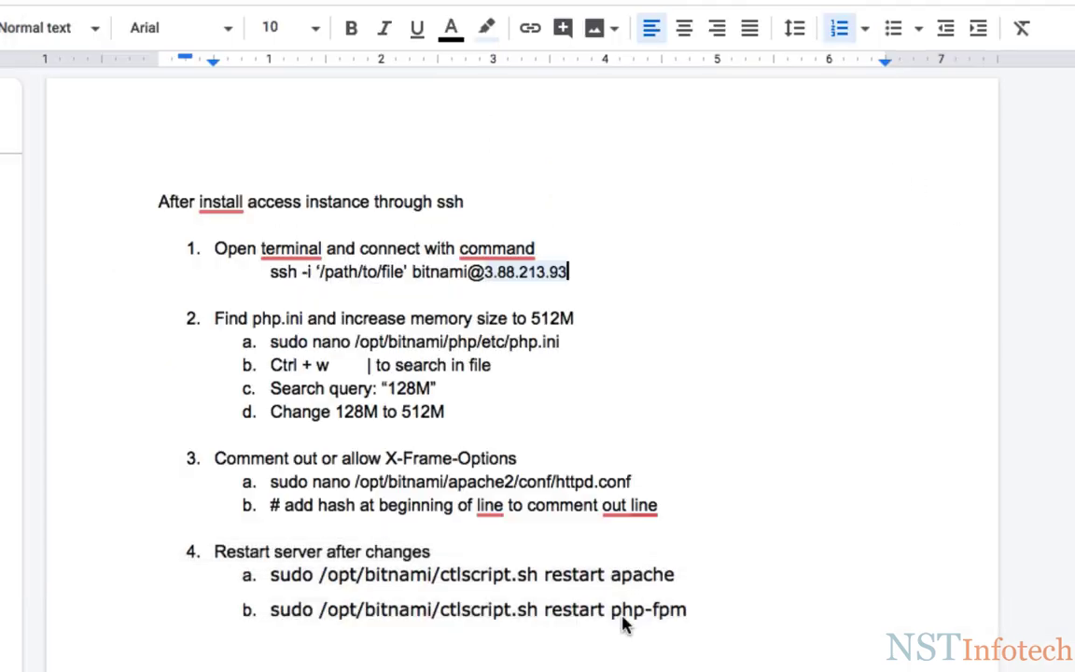
{"action": "scroll", "coordinate": [606, 576], "scroll_direction": "down", "scroll_amount": 15}
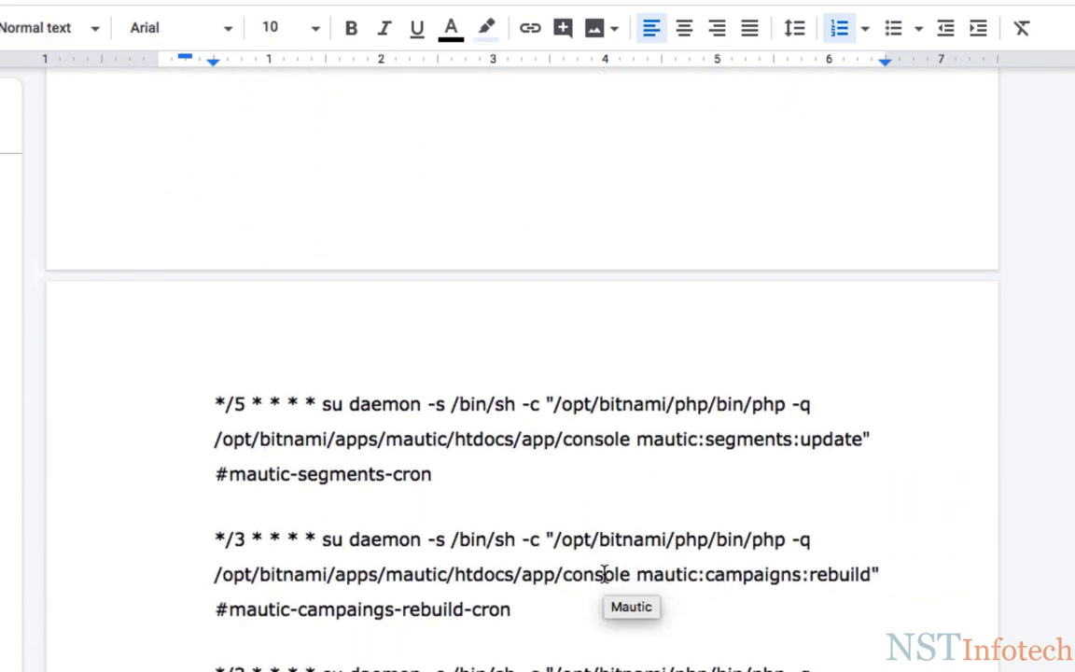
{"action": "scroll", "coordinate": [605, 575], "scroll_direction": "down", "scroll_amount": 15}
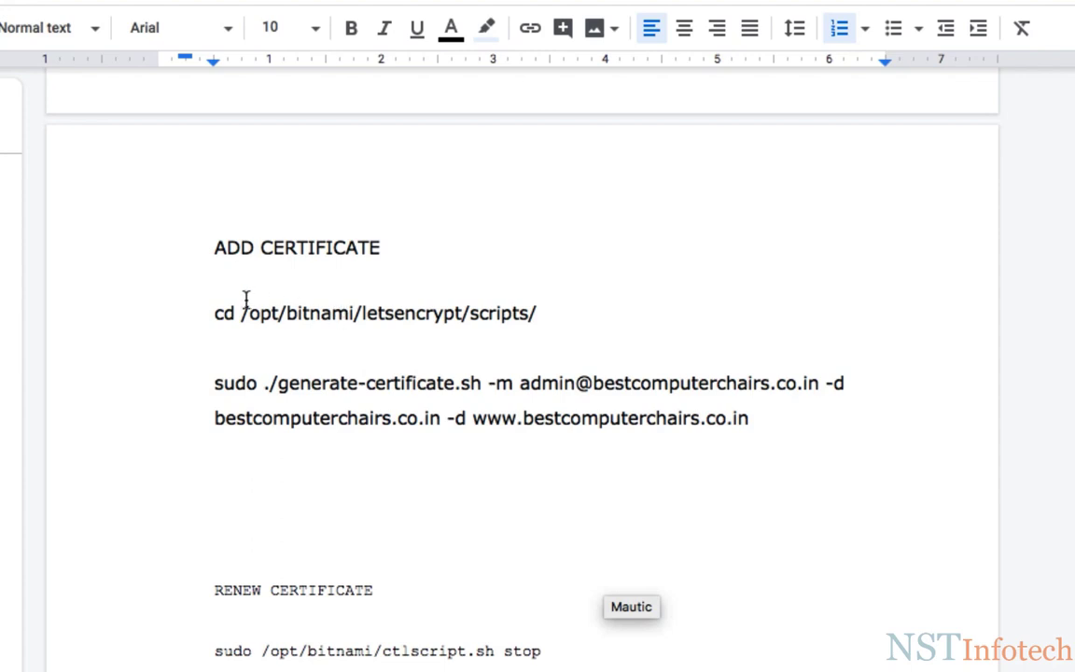
{"action": "scroll", "coordinate": [481, 346], "scroll_direction": "down", "scroll_amount": 1}
{"action": "key", "text": "super+Tab"}
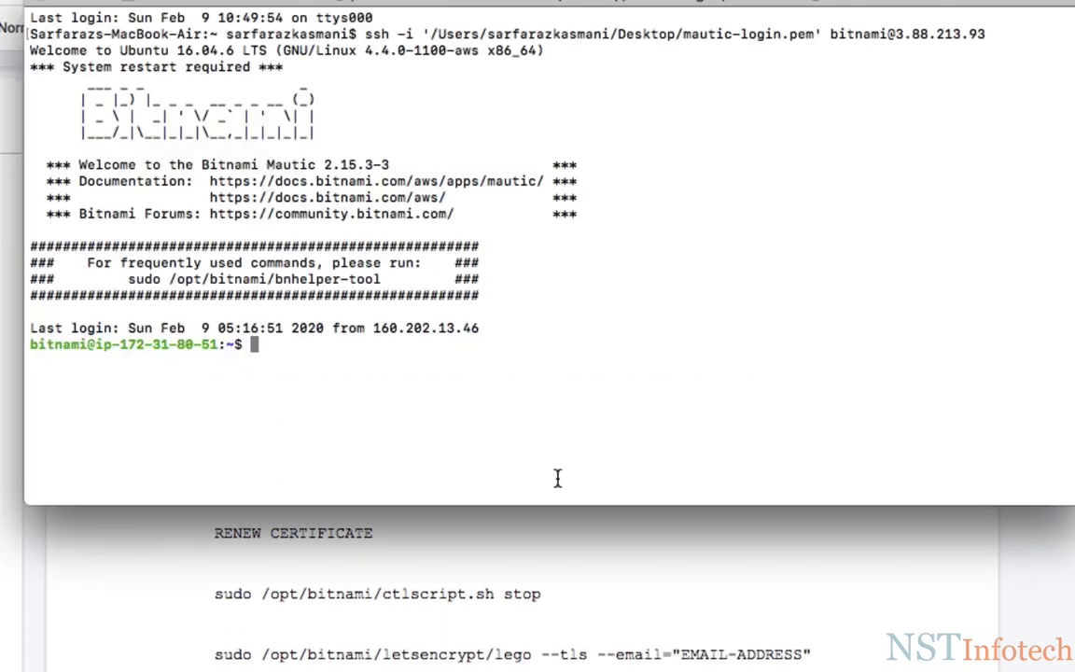
{"action": "scroll", "coordinate": [560, 654], "scroll_direction": "up", "scroll_amount": 2}
{"action": "scroll", "coordinate": [560, 658], "scroll_direction": "up", "scroll_amount": 1}
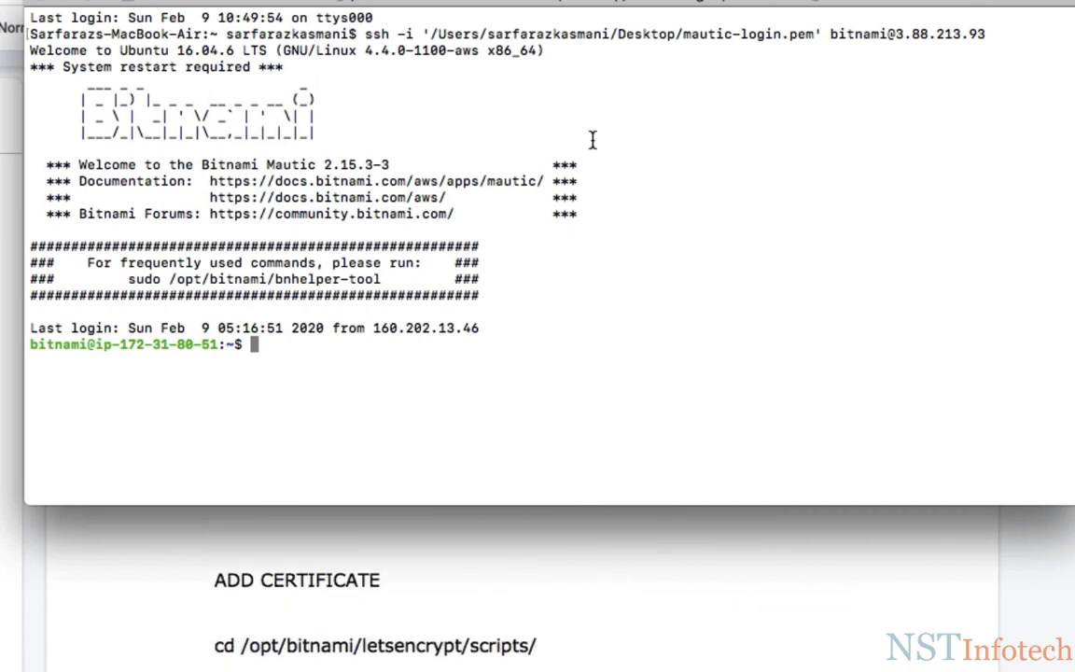
{"action": "left_click_drag", "start_coordinate": [517, 4], "coordinate": [556, 0]}
{"action": "scroll", "coordinate": [535, 552], "scroll_direction": "down", "scroll_amount": 1}
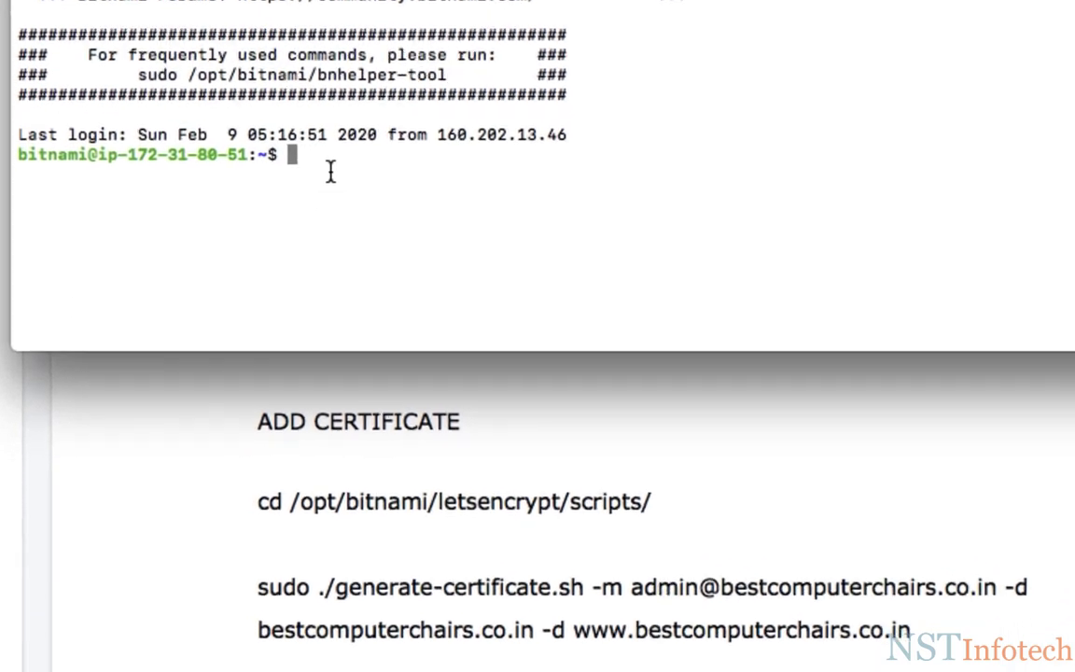
Step: Change into /opt/bitnami/letsencrypt/scripts/ with cd, fixing a typo in the path
{"action": "type", "text": "cd "}
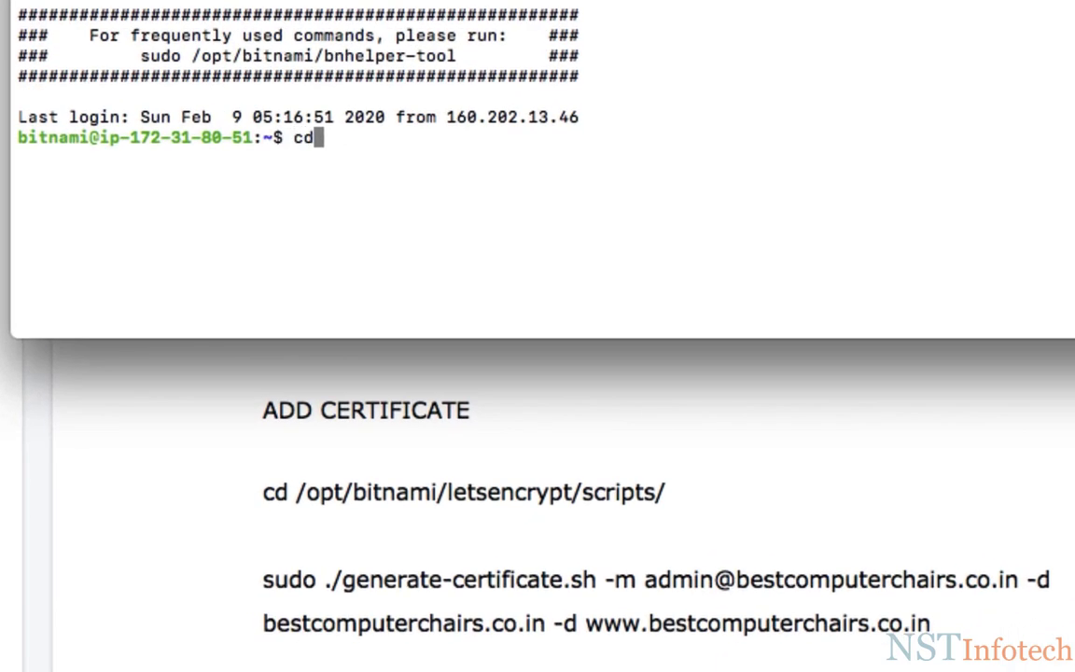
{"action": "type", "text": "/opt/"}
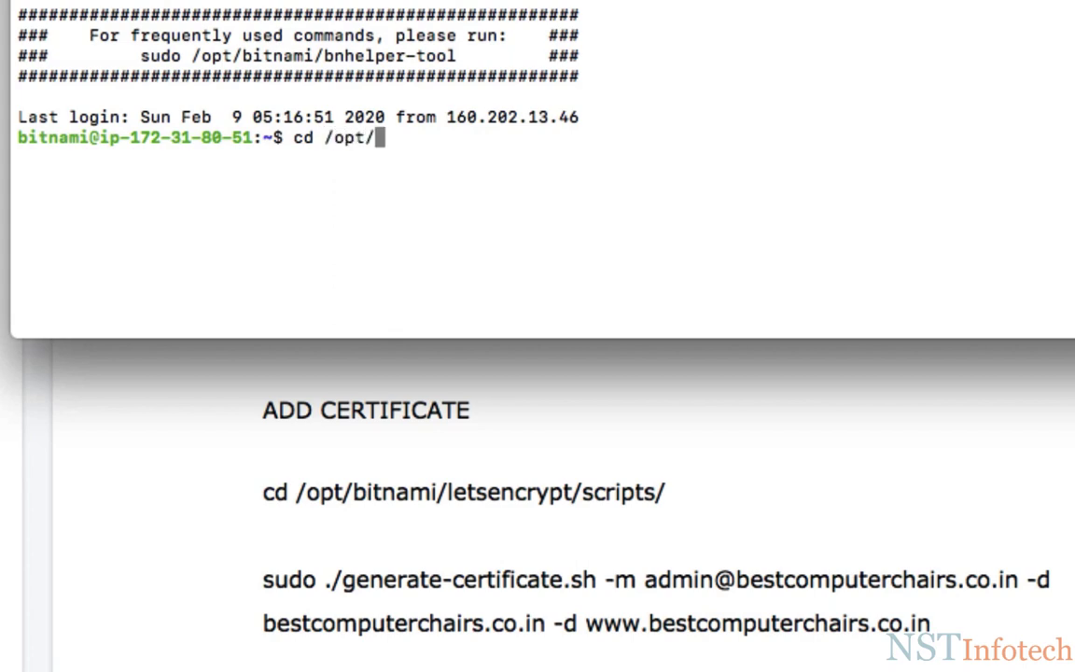
{"action": "type", "text": "bitnm"}
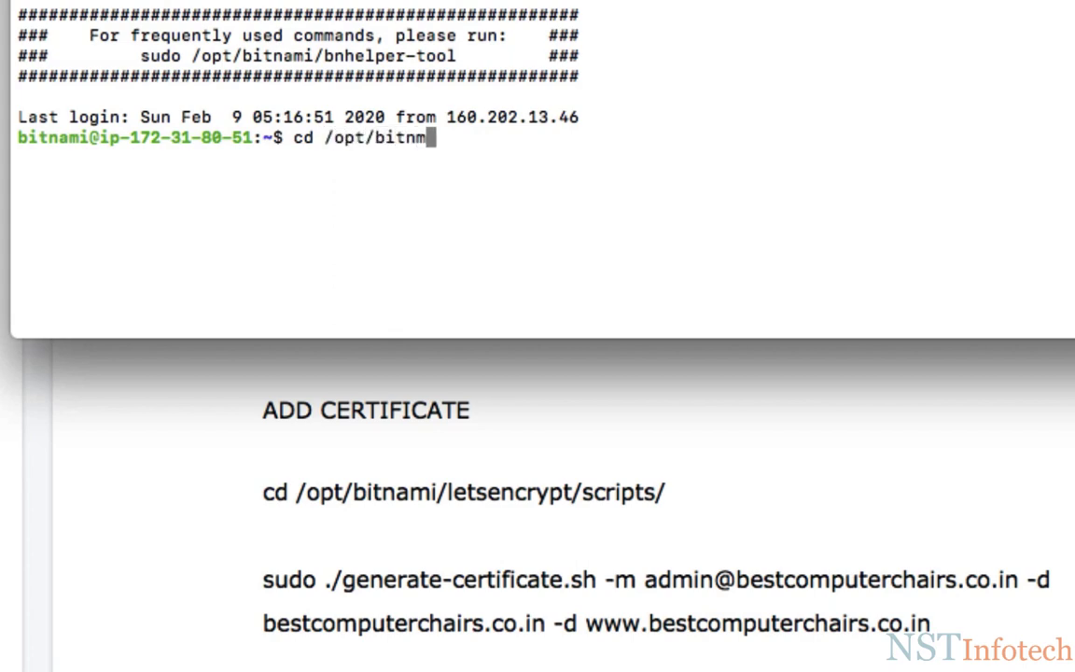
{"action": "key", "text": "BackSpace"}
{"action": "type", "text": "ami/"}
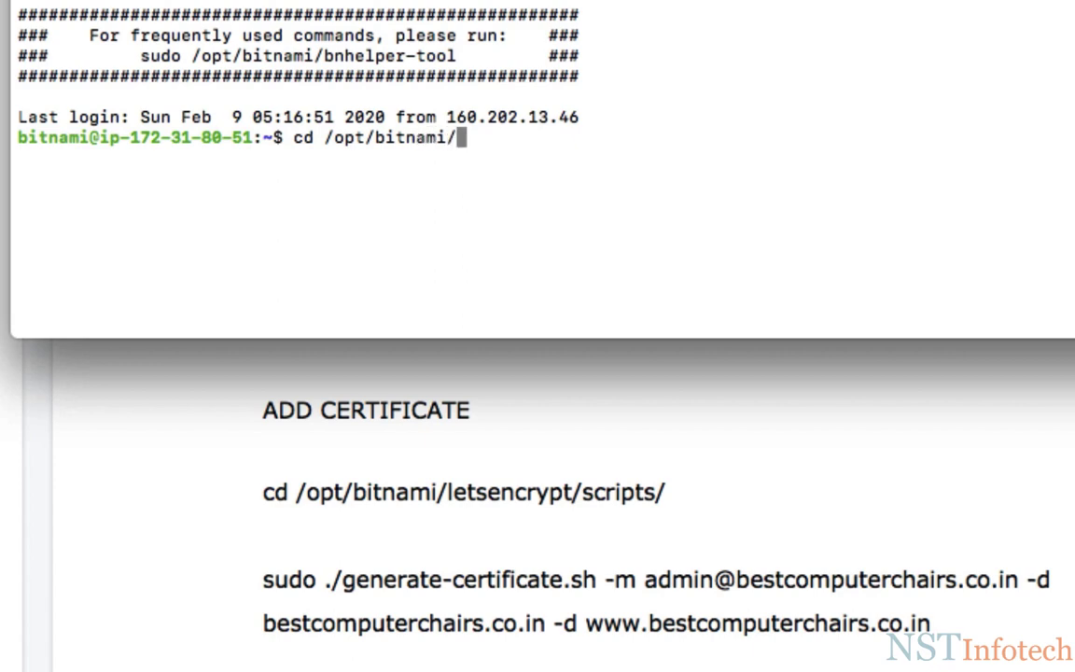
{"action": "type", "text": "lets"}
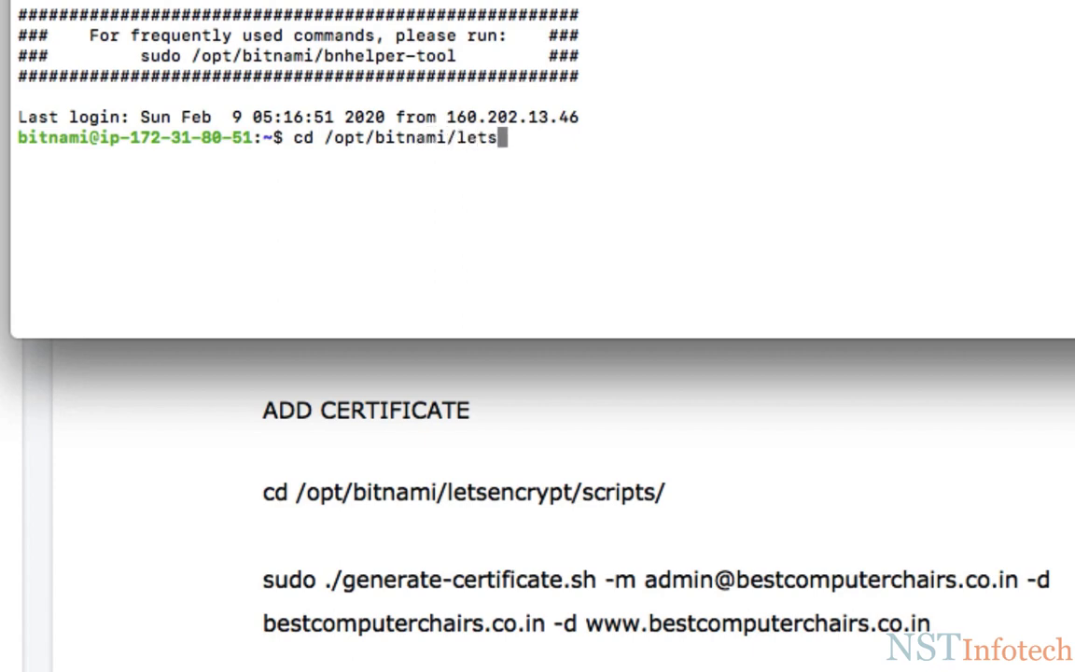
{"action": "type", "text": "encrypt"}
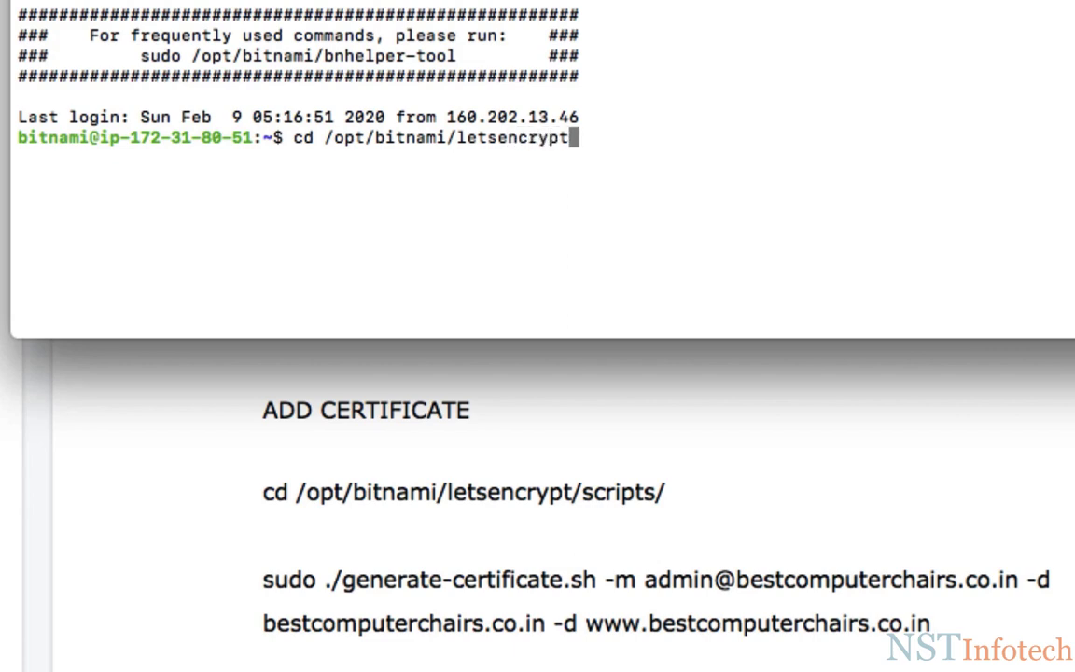
{"action": "type", "text": "/sc"}
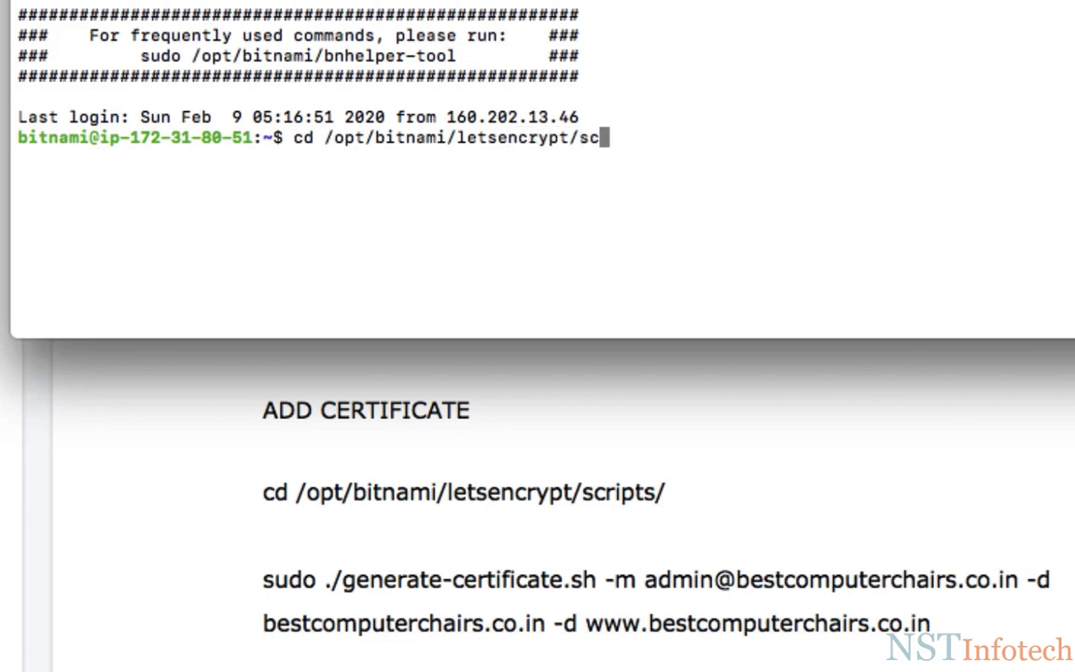
{"action": "type", "text": "ripts/"}
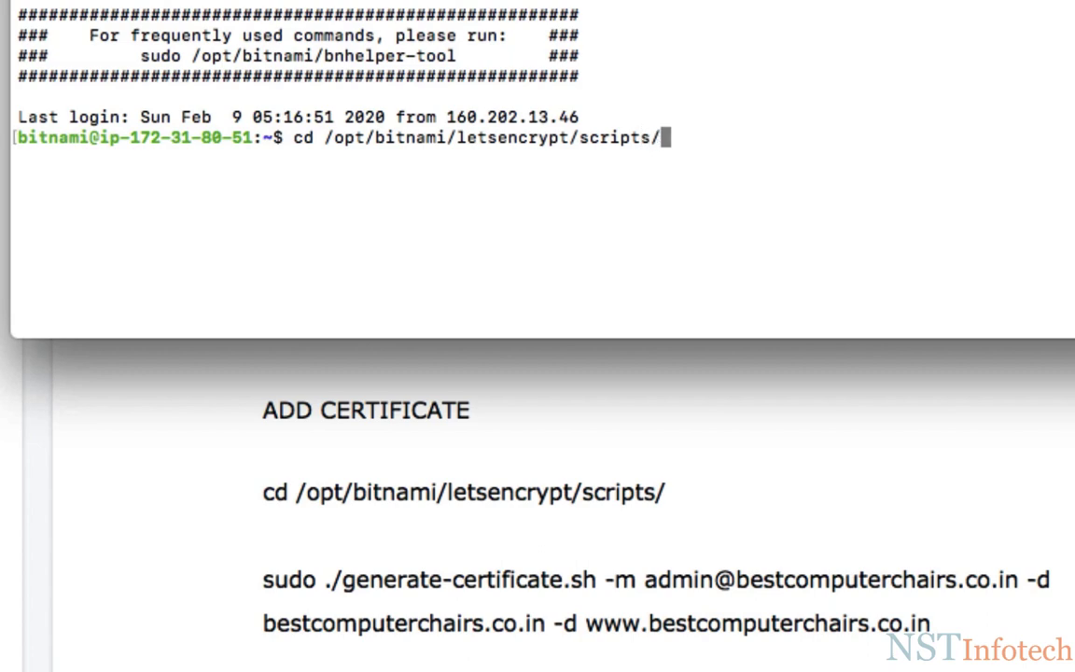
{"action": "key", "text": "Return"}
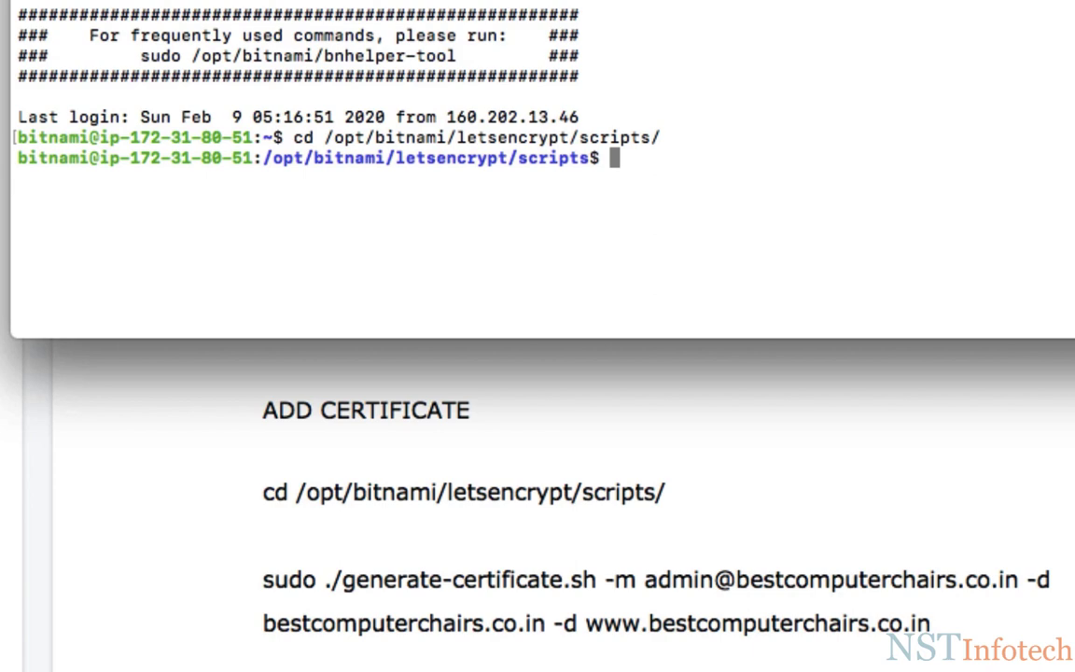
Step: Start typing sudo ./generate-certificate.sh with -m set to the admin e-mail address
{"action": "type", "text": "suo"}
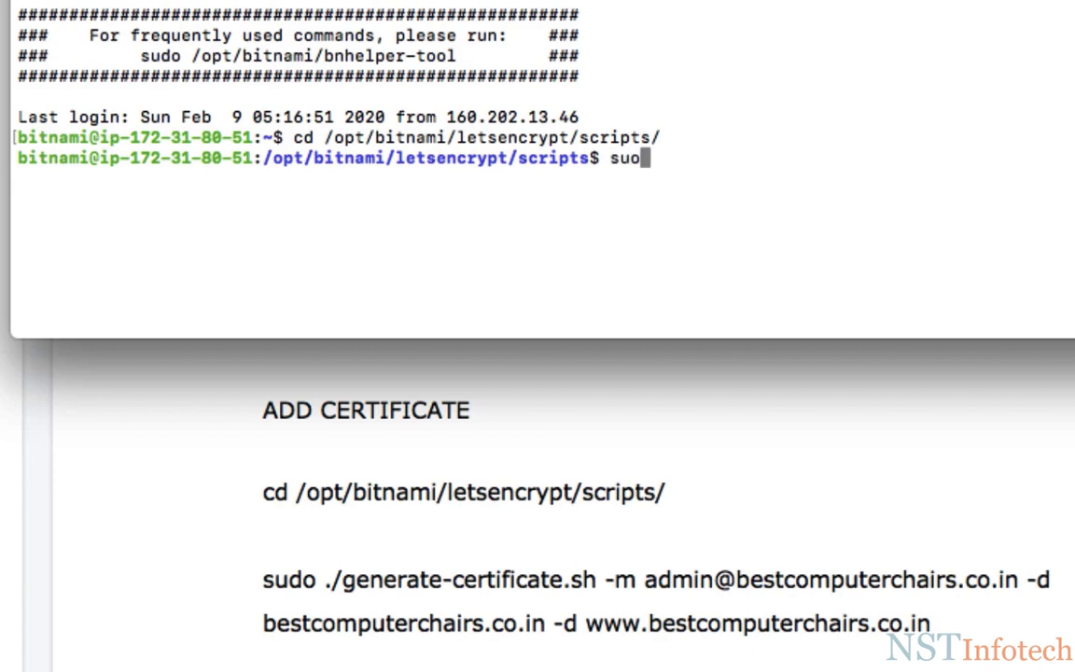
{"action": "key", "text": "BackSpace"}
{"action": "key", "text": "BackSpace"}
{"action": "type", "text": "do"}
{"action": "key", "text": "BackSpace"}
{"action": "key", "text": "BackSpace"}
{"action": "type", "text": "udo ./gen"}
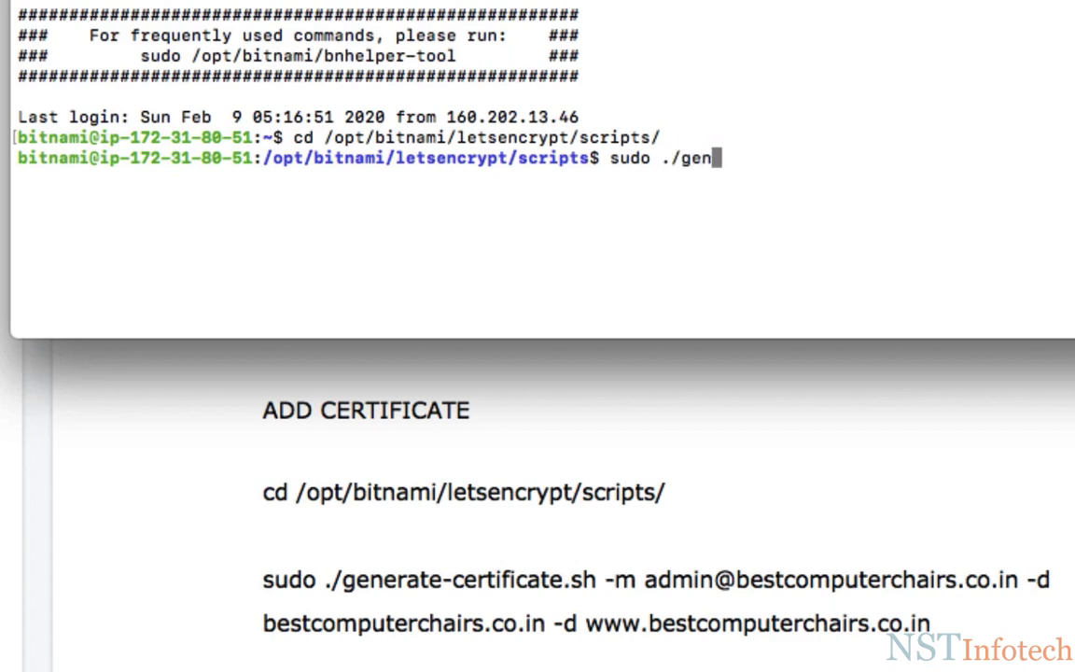
{"action": "type", "text": "erate"}
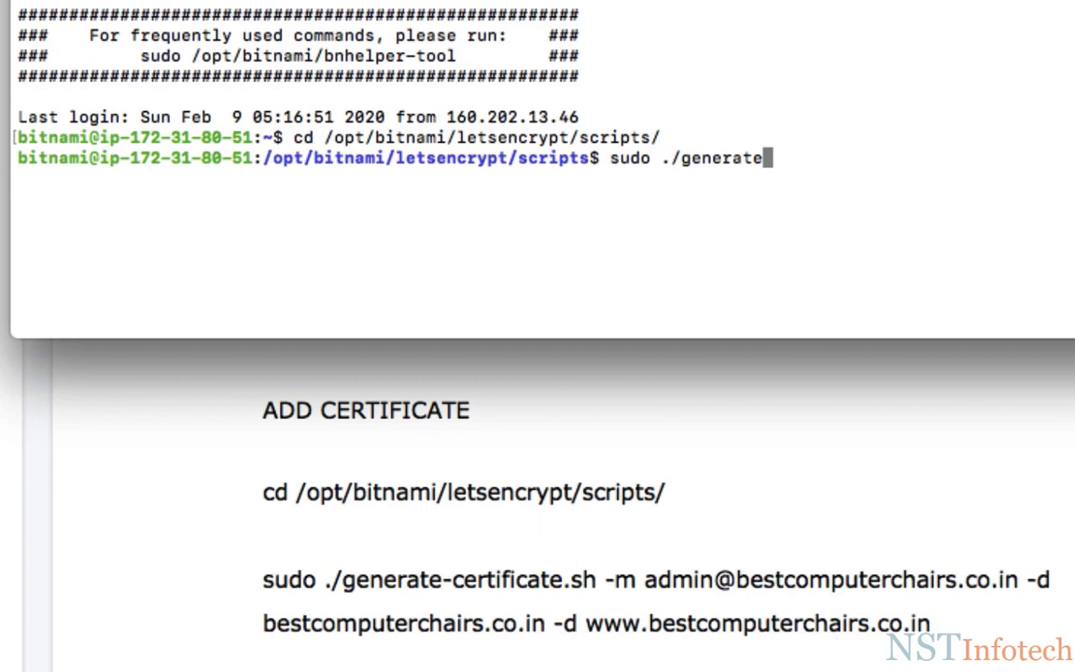
{"action": "type", "text": "-certi"}
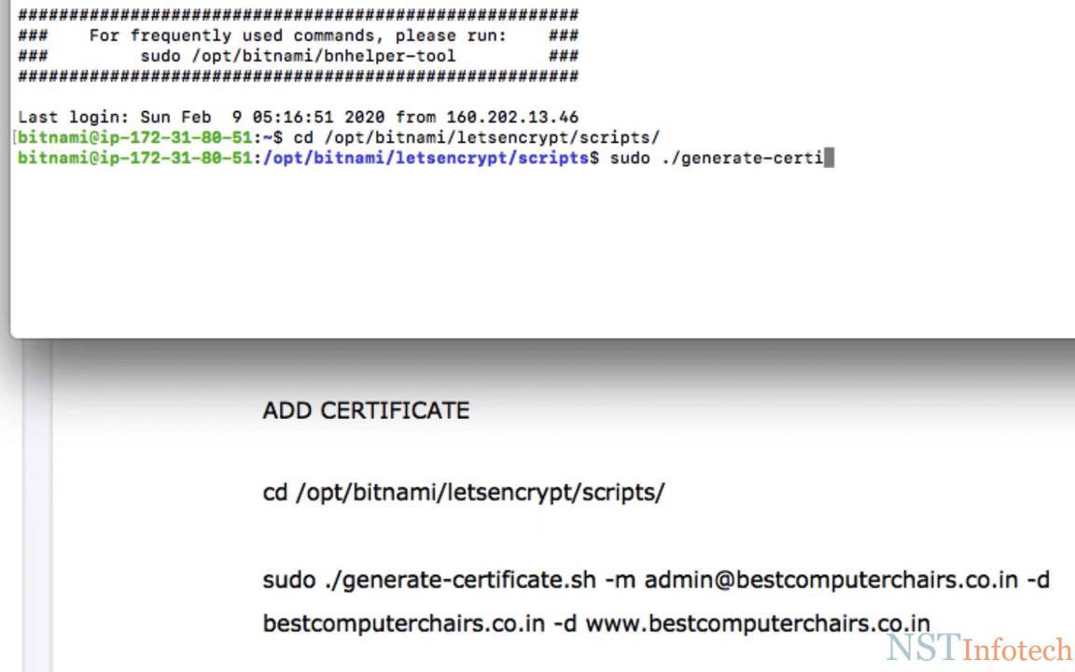
{"action": "type", "text": "ficate"}
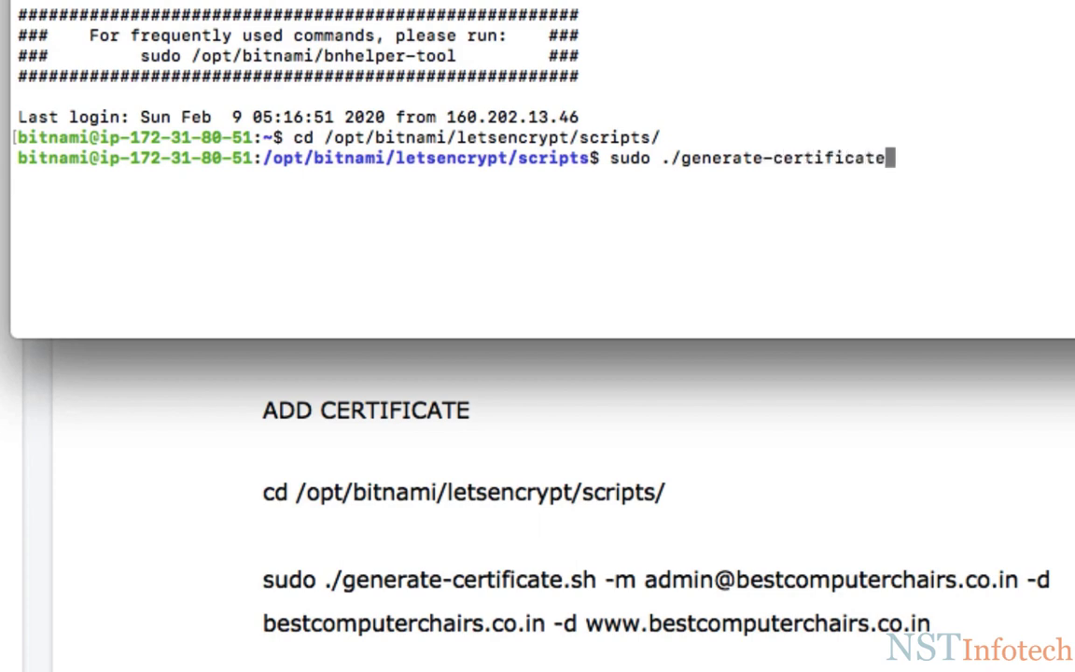
{"action": "type", "text": ".sh"}
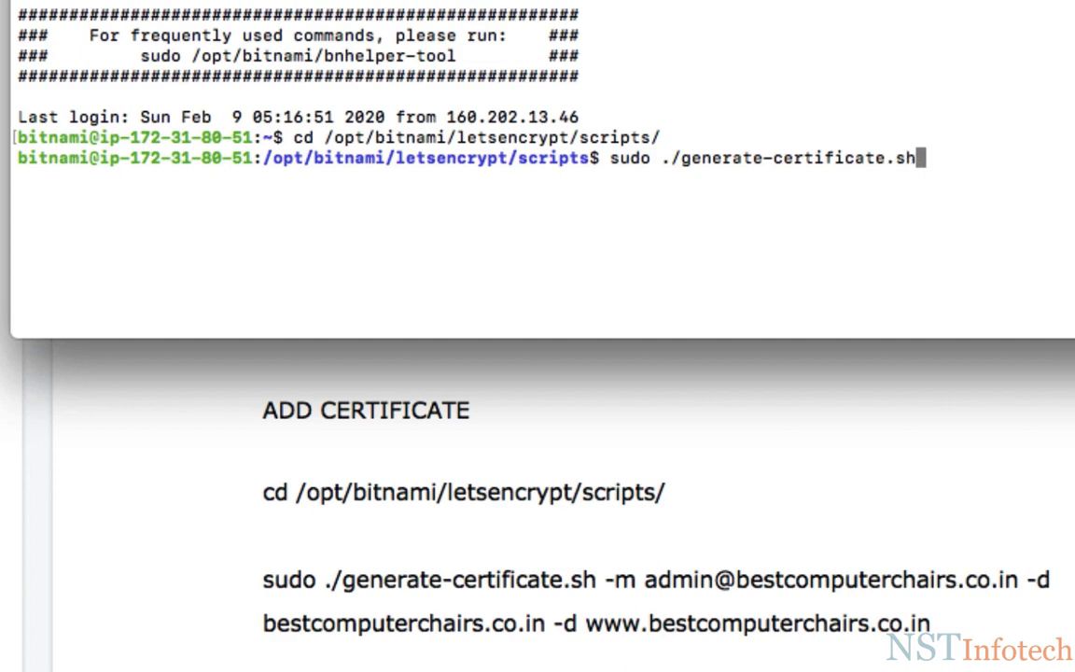
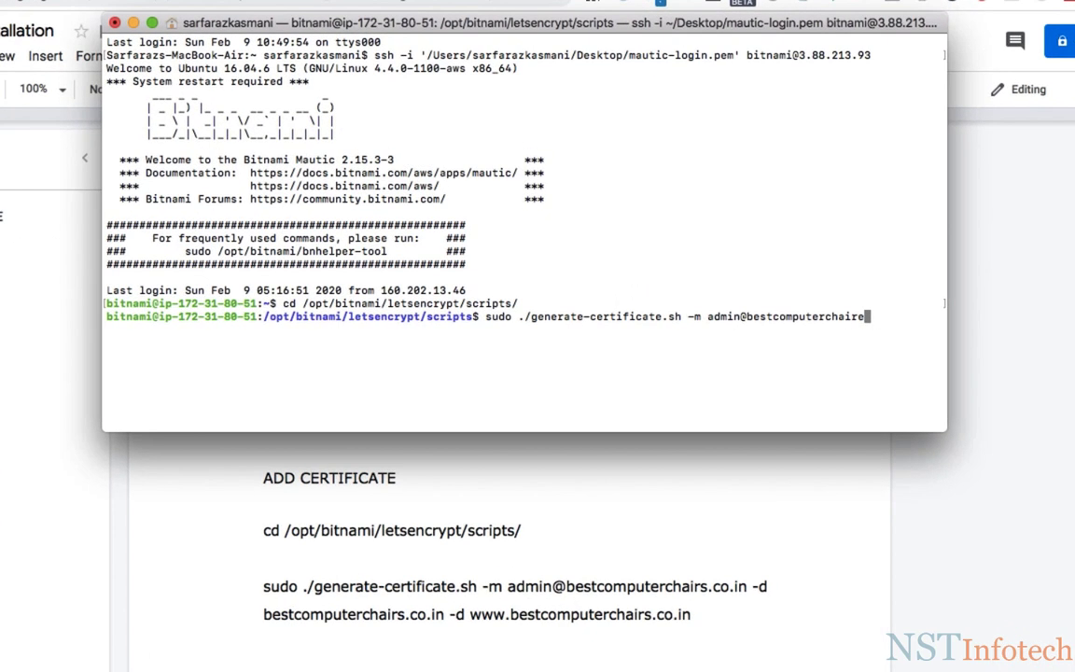
{"action": "left_click_drag", "start_coordinate": [102, 241], "coordinate": [0, 241]}
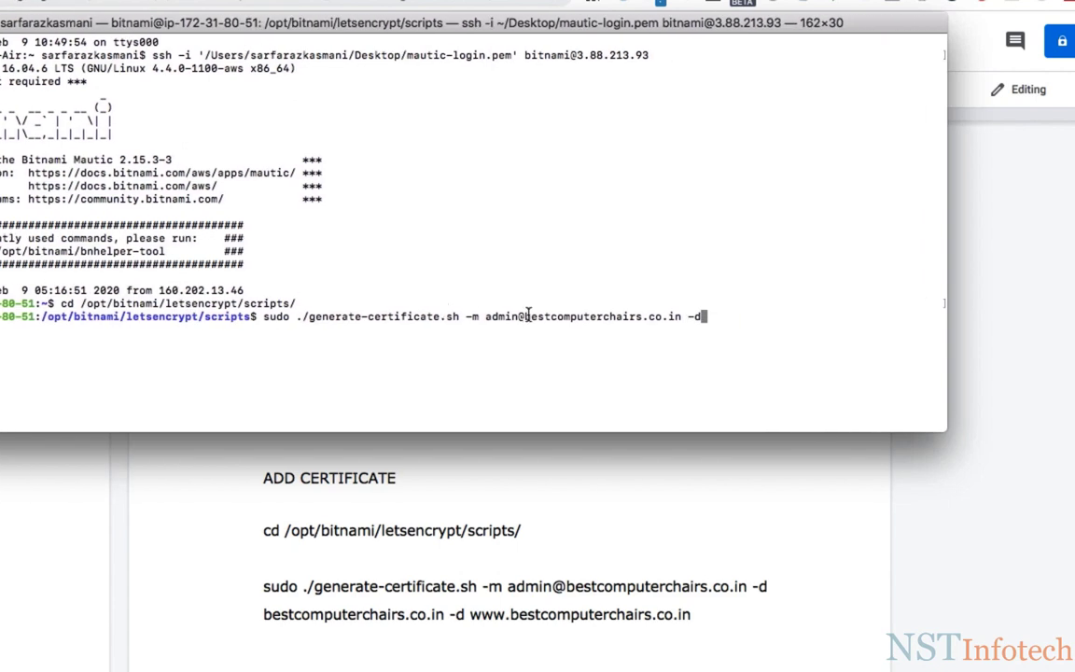
{"action": "left_click_drag", "start_coordinate": [571, 28], "coordinate": [701, 26]}
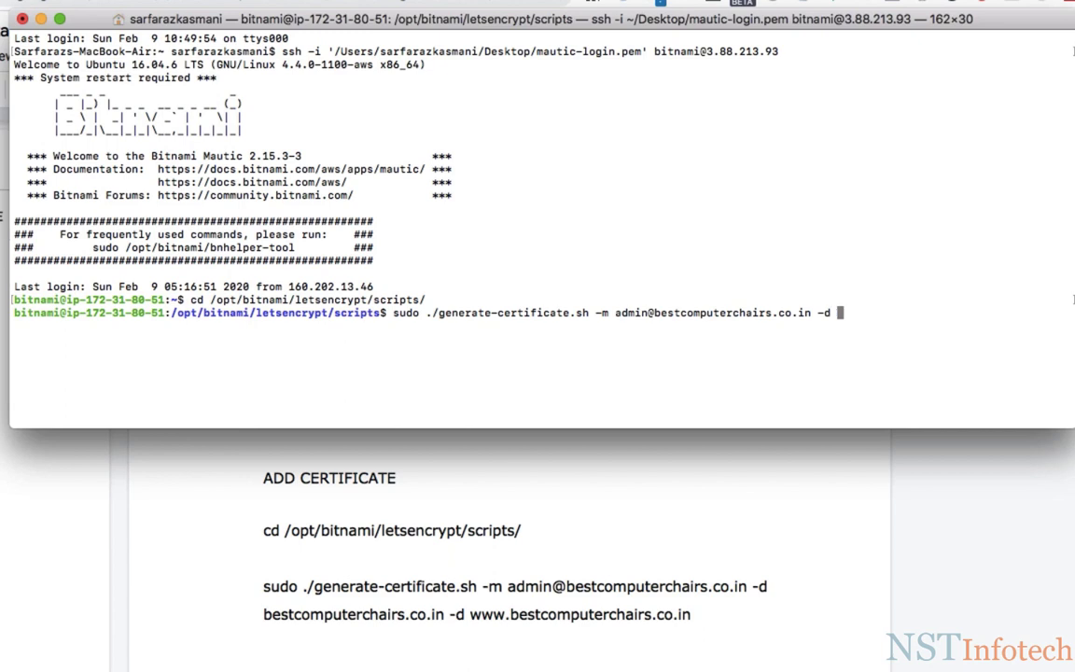
{"action": "type", "text": "bestcomputer"}
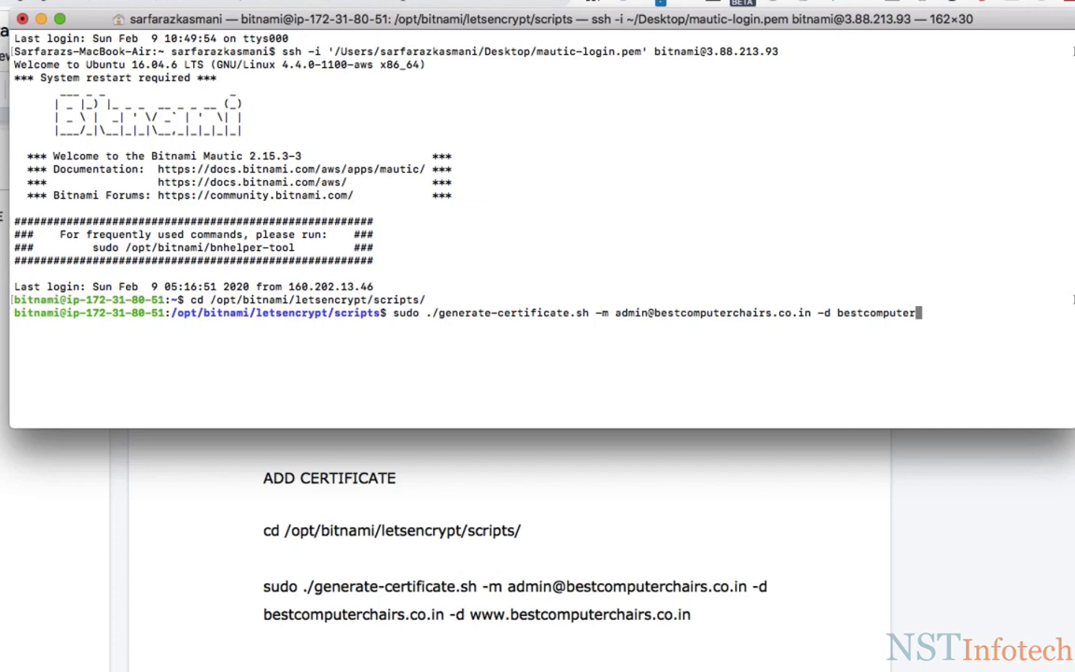
{"action": "type", "text": "chairs.co.in -d "}
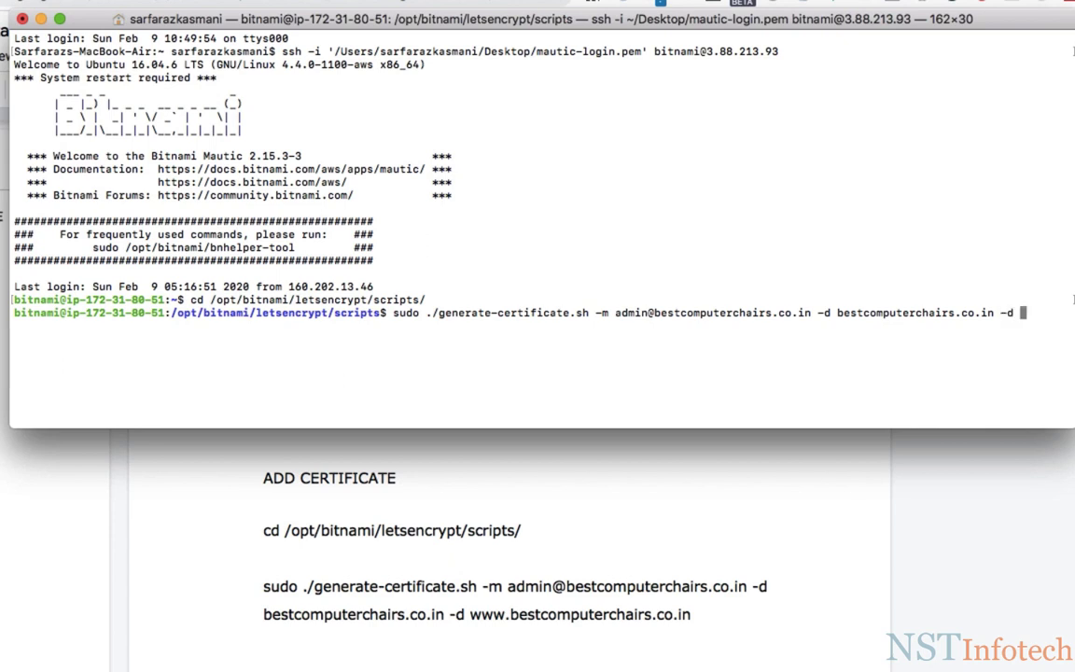
{"action": "type", "text": "www.bestcomputer"}
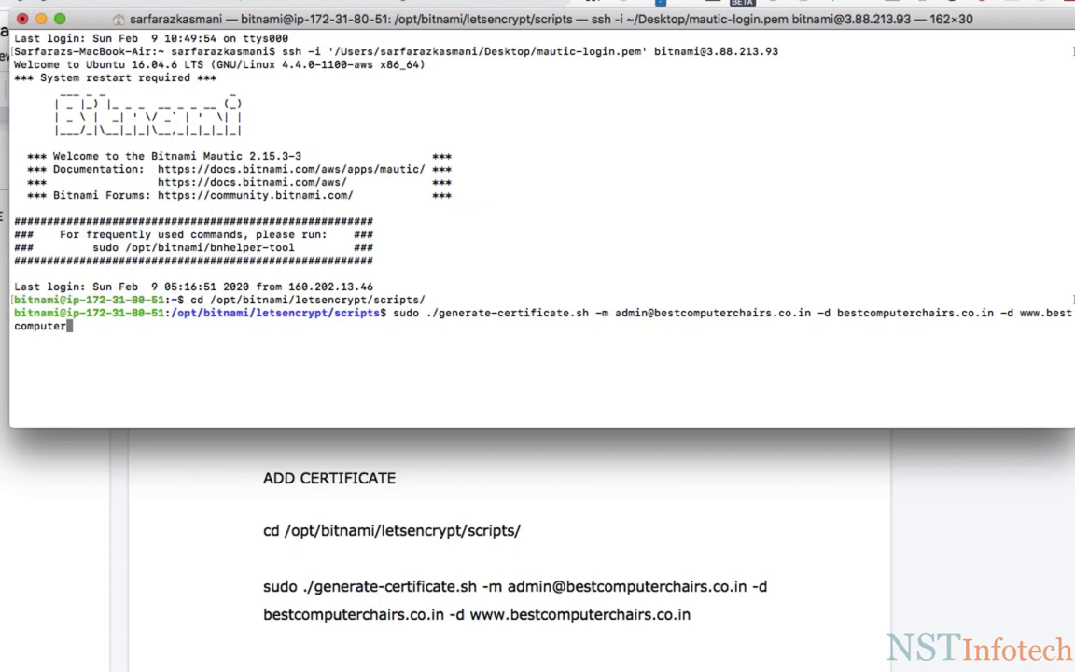
{"action": "type", "text": "chairs.co.in"}
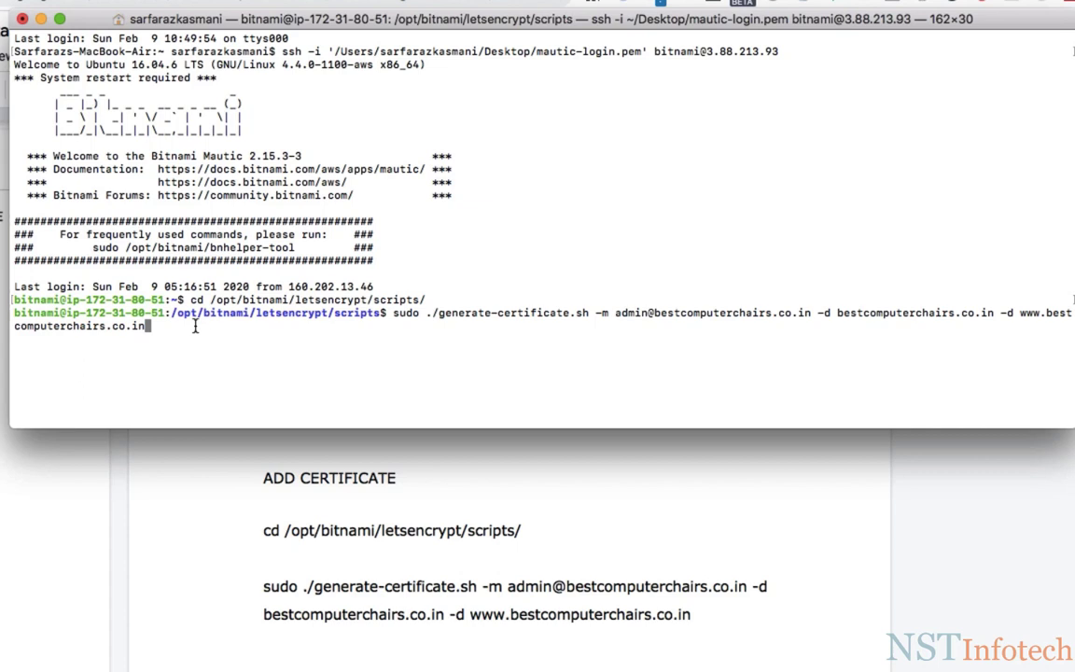
Step: Run the certificate script, answering y to all four prompts, including the Let's Encrypt terms
{"action": "key", "text": "Return"}
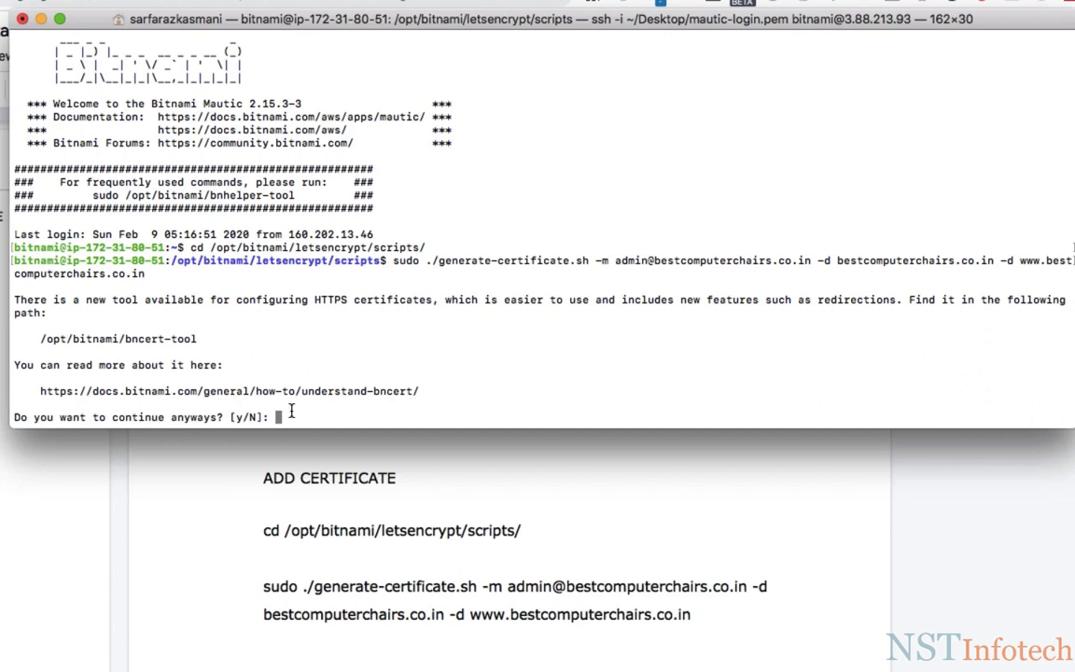
{"action": "type", "text": "y"}
{"action": "key", "text": "Return"}
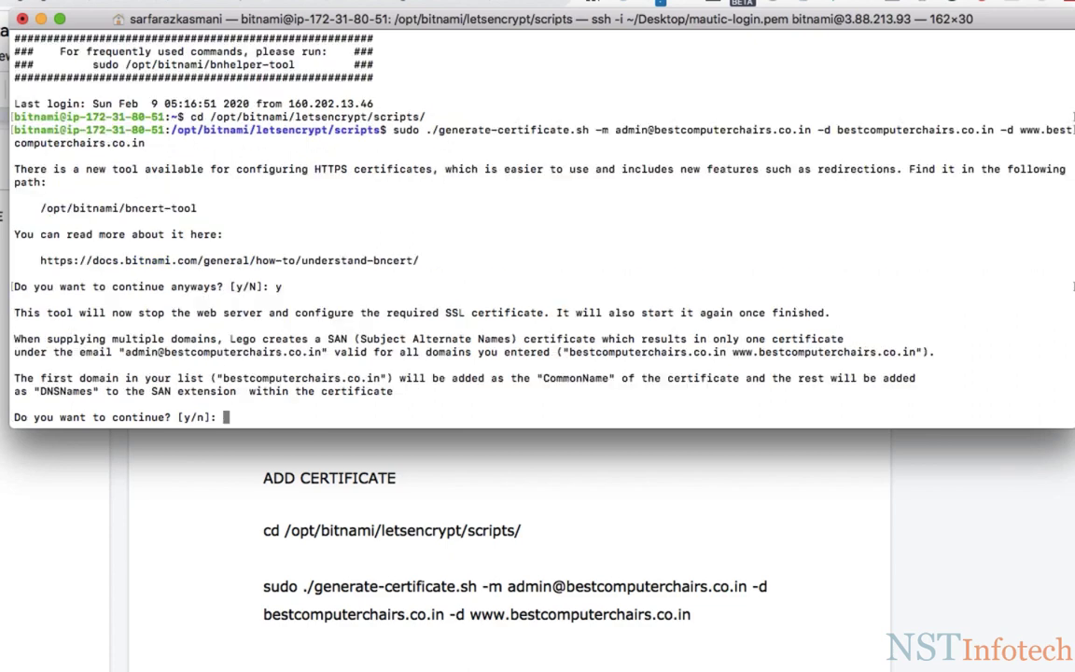
{"action": "type", "text": "y"}
{"action": "key", "text": "Return"}
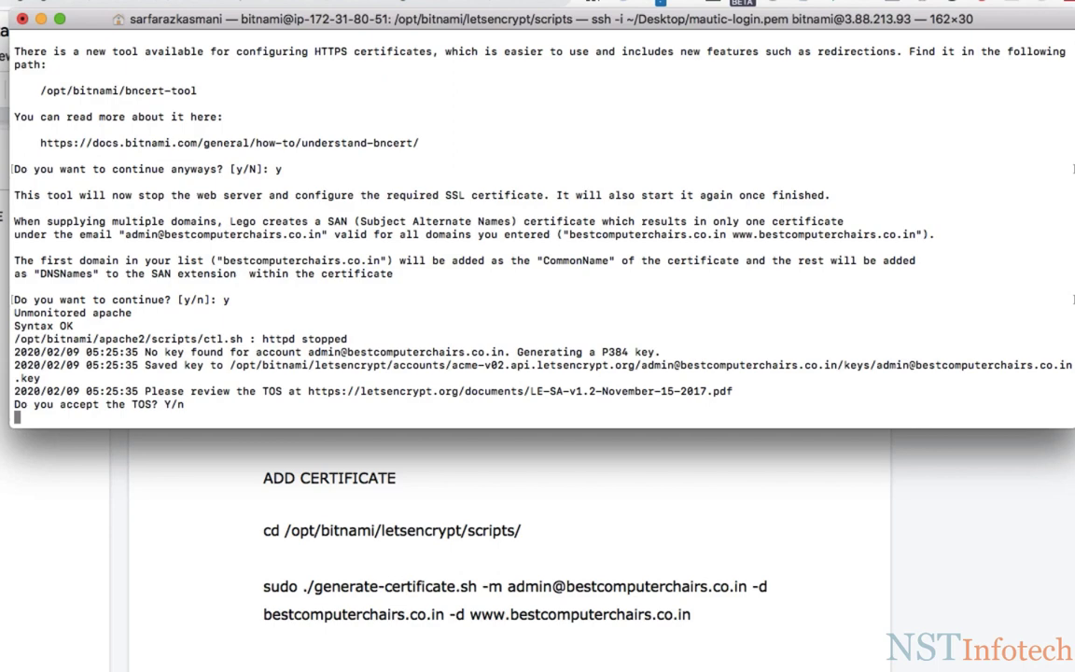
{"action": "type", "text": "y"}
{"action": "key", "text": "Return"}
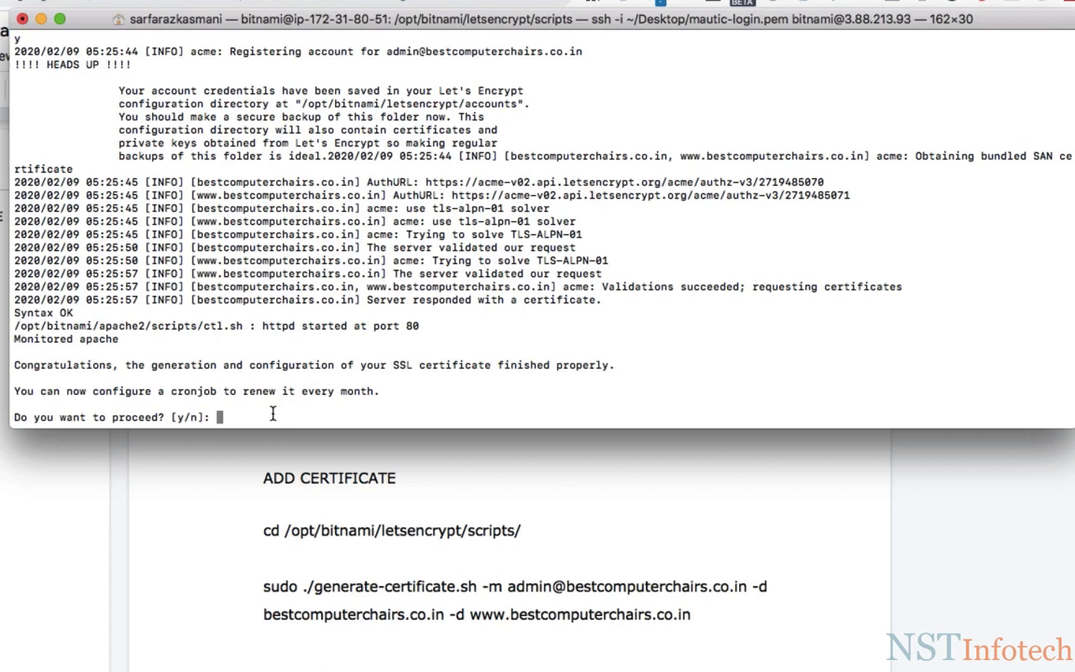
{"action": "type", "text": "y"}
{"action": "key", "text": "Return"}
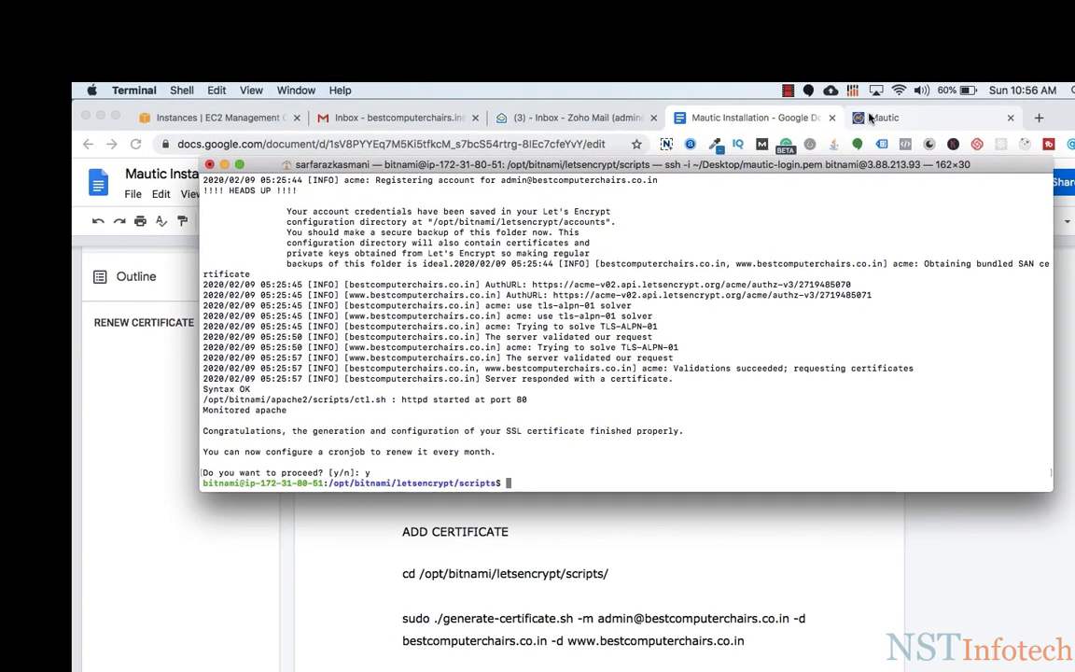
{"action": "left_click", "coordinate": [869, 116]}
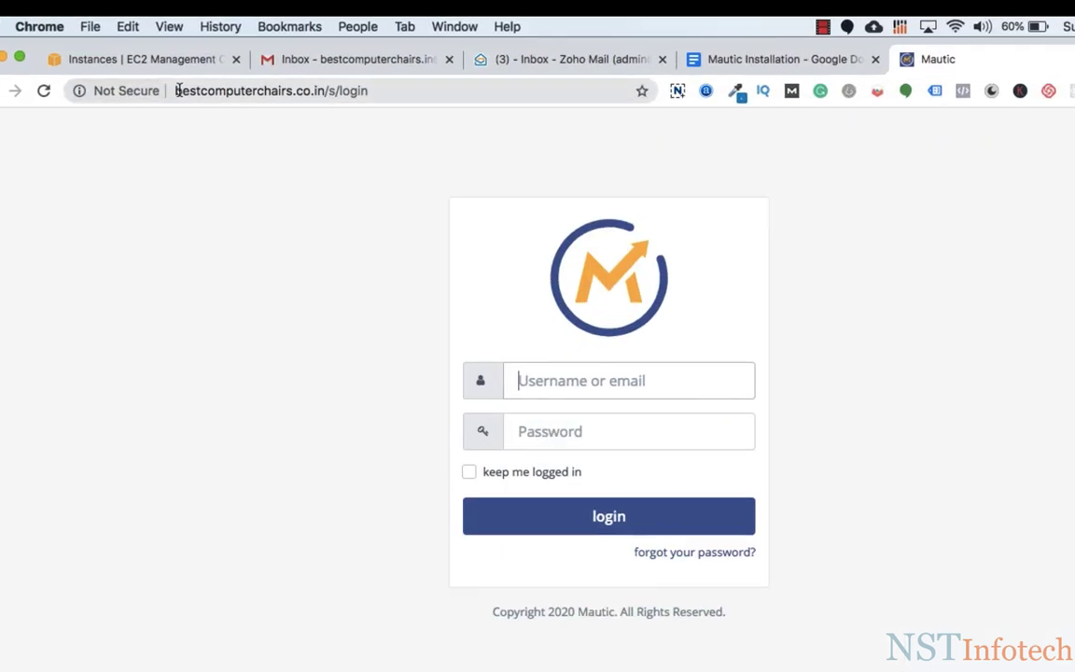
{"action": "left_click", "coordinate": [240, 140]}
{"action": "left_click", "coordinate": [240, 140]}
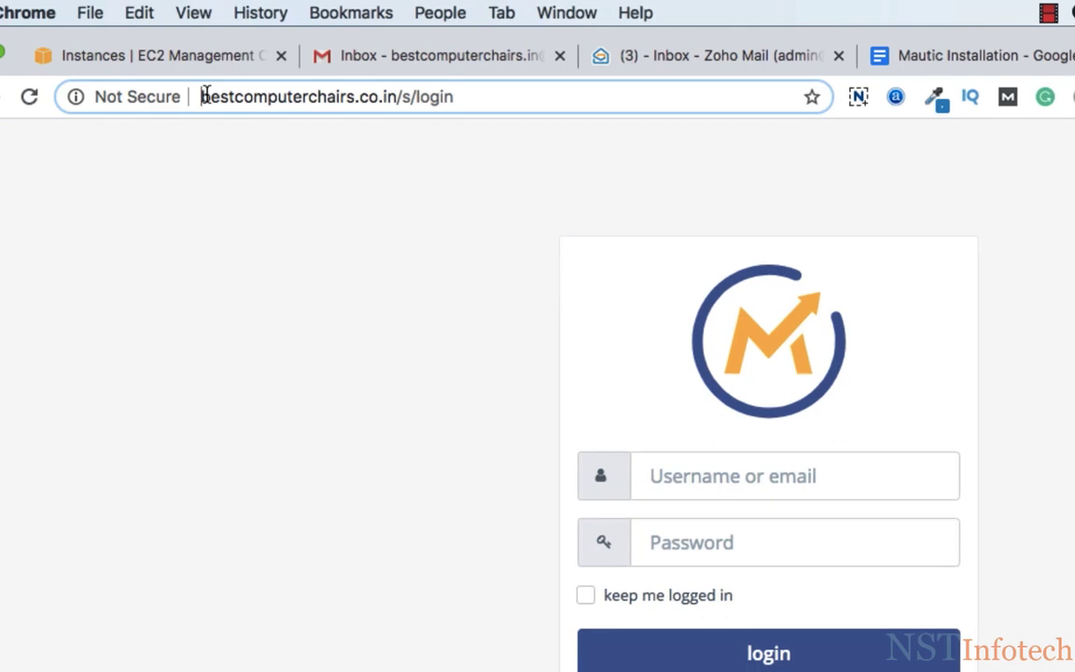
{"action": "type", "text": "https"}
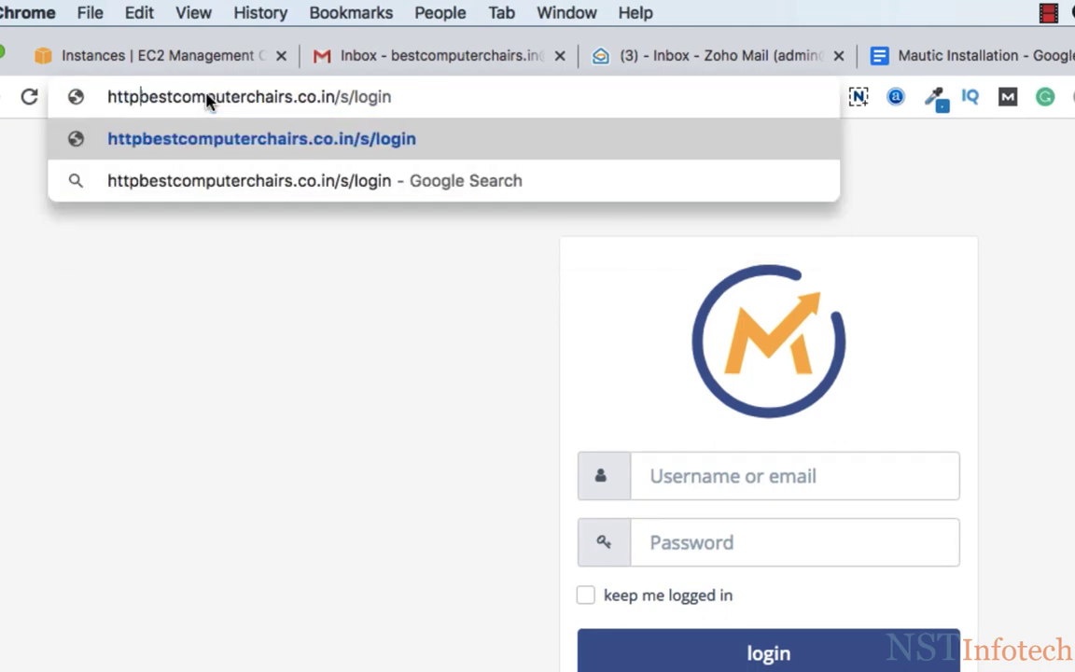
{"action": "type", "text": "://"}
{"action": "key", "text": "Return"}
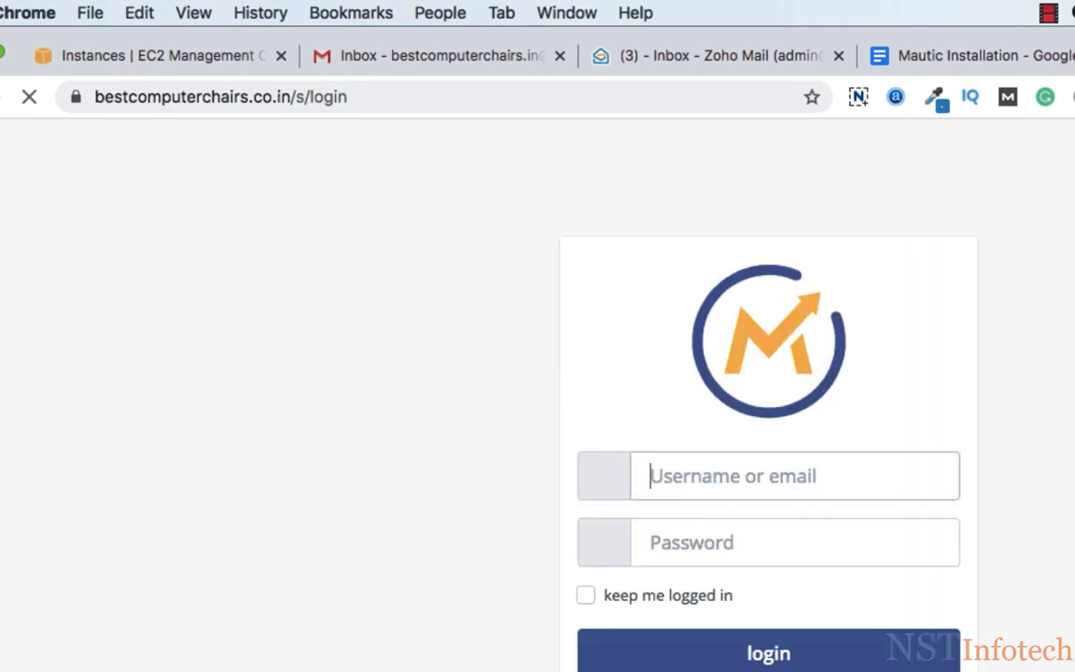
Step: Inspect the site's Let's Encrypt certificate, valid until 9 May 2020, then close it
{"action": "left_click", "coordinate": [77, 96]}
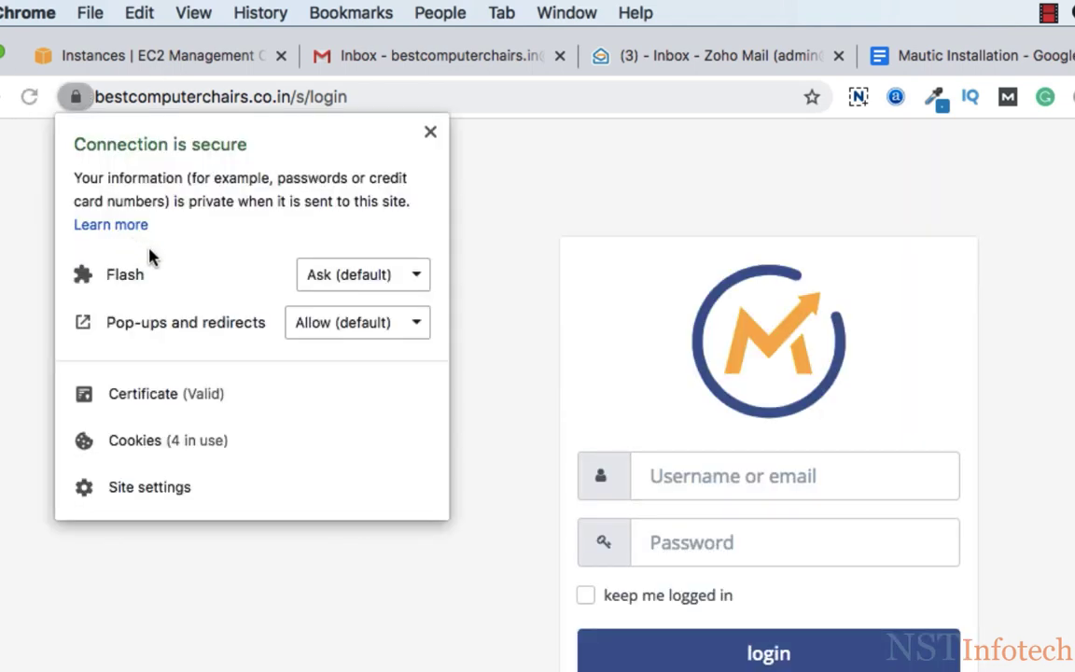
{"action": "left_click", "coordinate": [187, 400]}
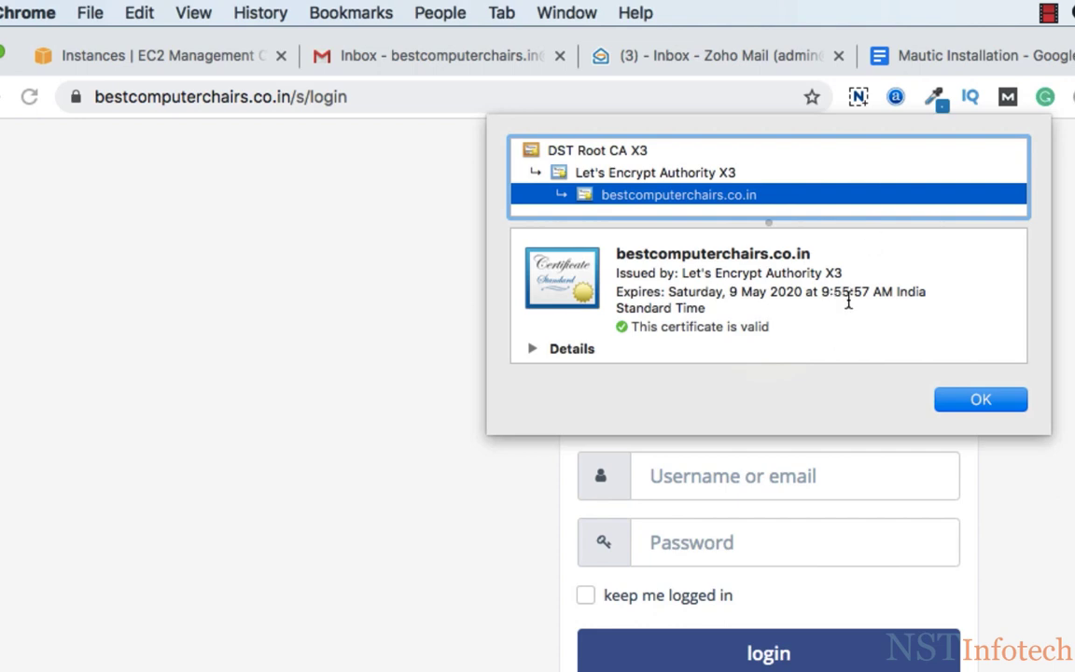
{"action": "scroll", "coordinate": [854, 360], "scroll_direction": "down", "scroll_amount": 1}
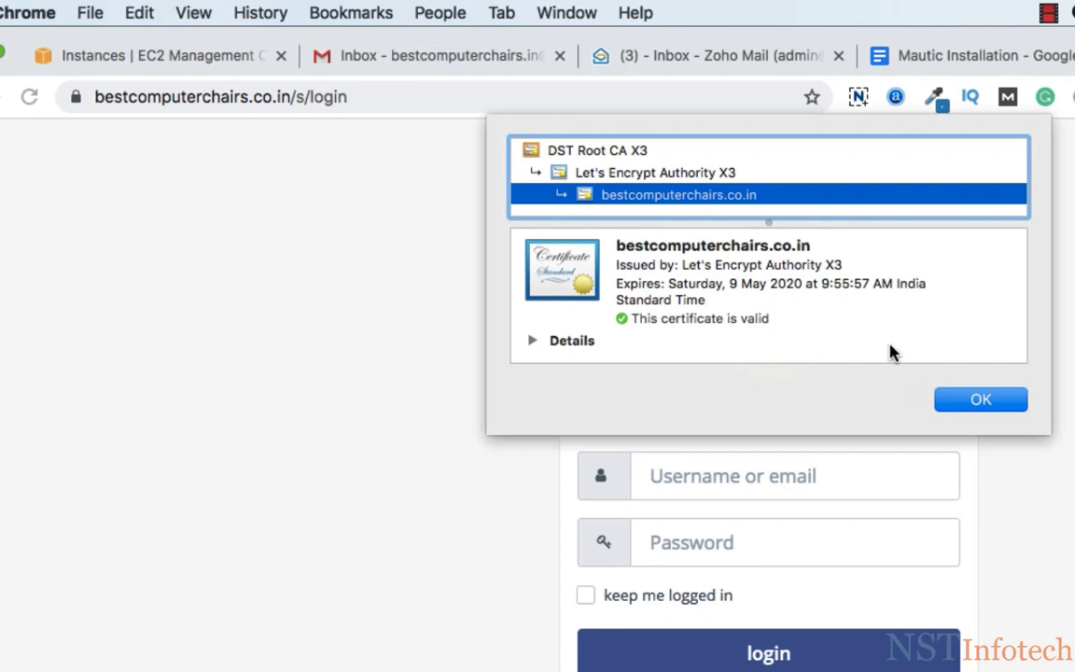
{"action": "left_click", "coordinate": [980, 398]}
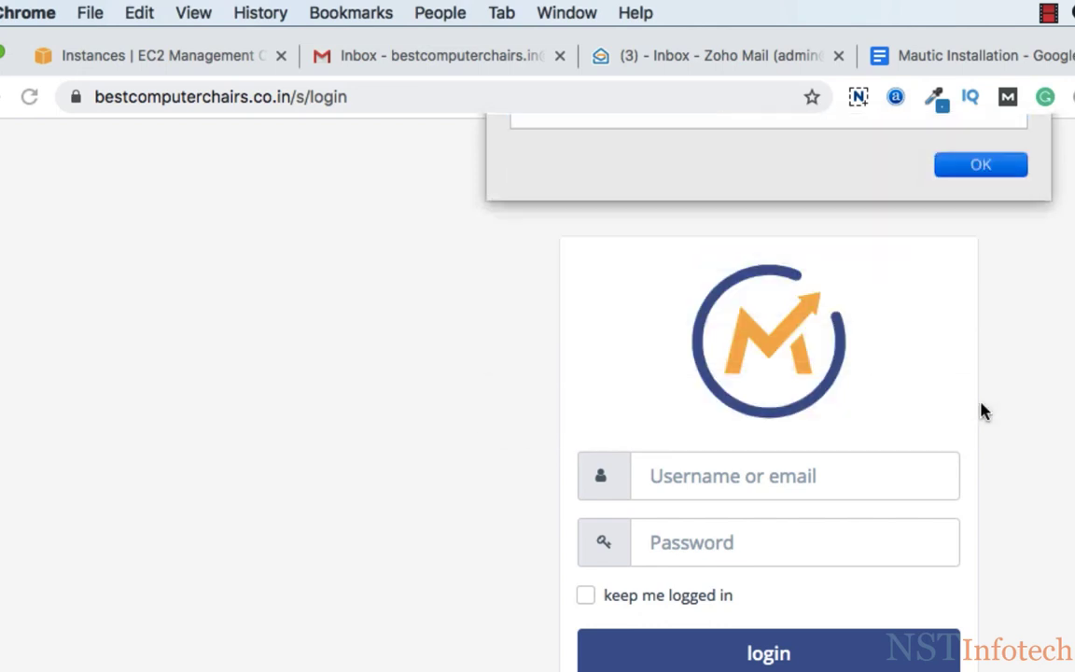
Step: Sign in to Mautic with the username and password, decline saving it, then log out
{"action": "left_click", "coordinate": [759, 467]}
{"action": "type", "text": "u"}
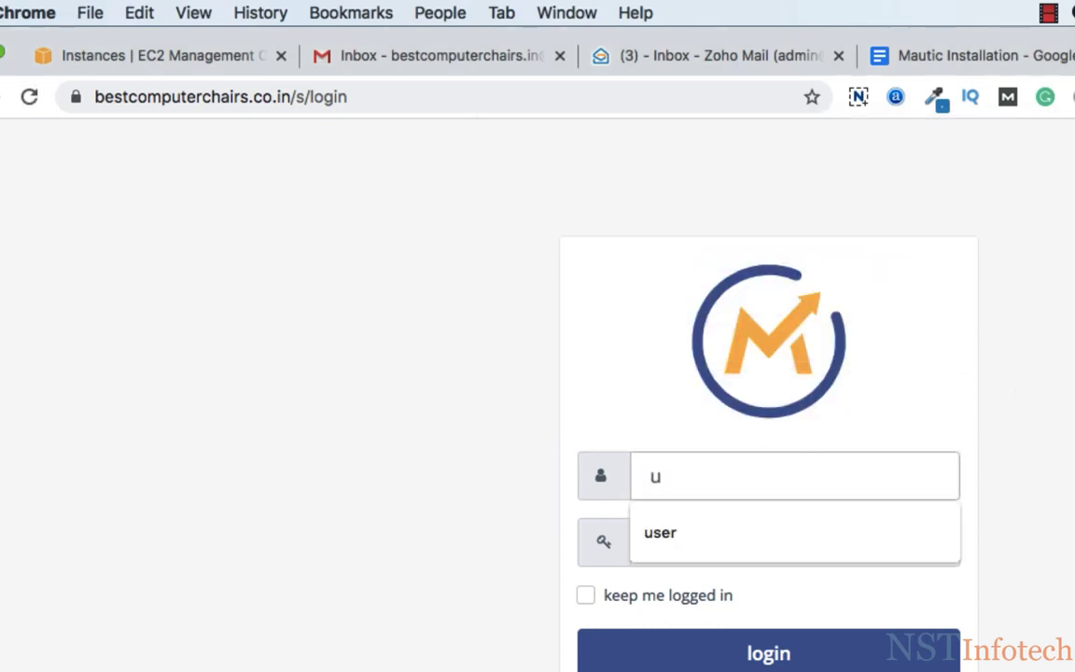
{"action": "type", "text": "ser"}
{"action": "key", "text": "Tab"}
{"action": "type", "text": "•••••••••"}
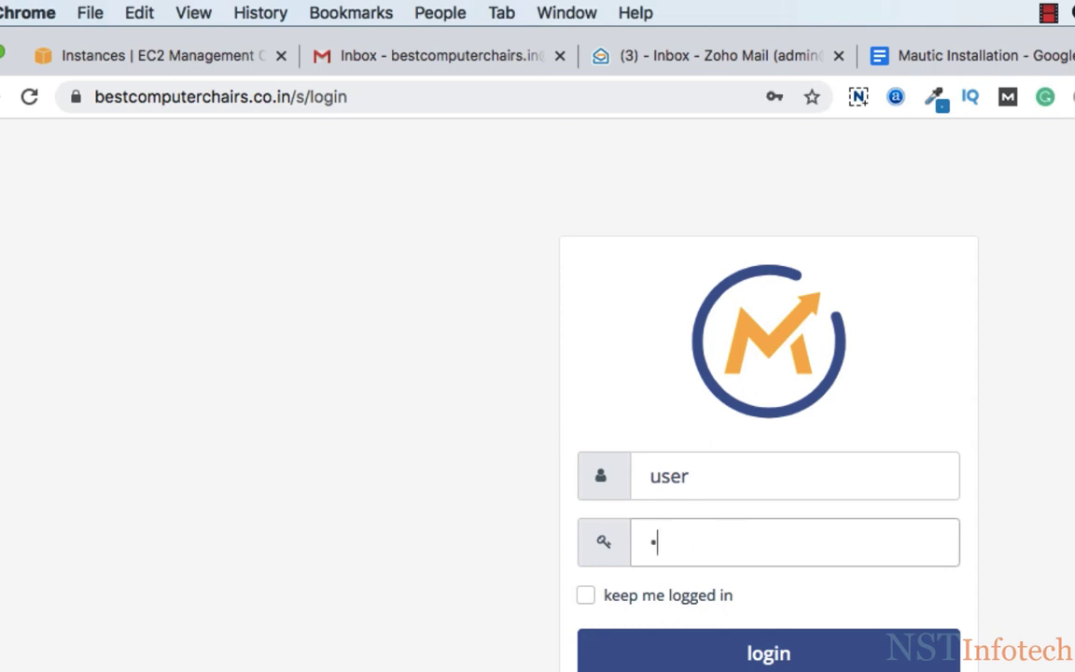
{"action": "type", "text": "••"}
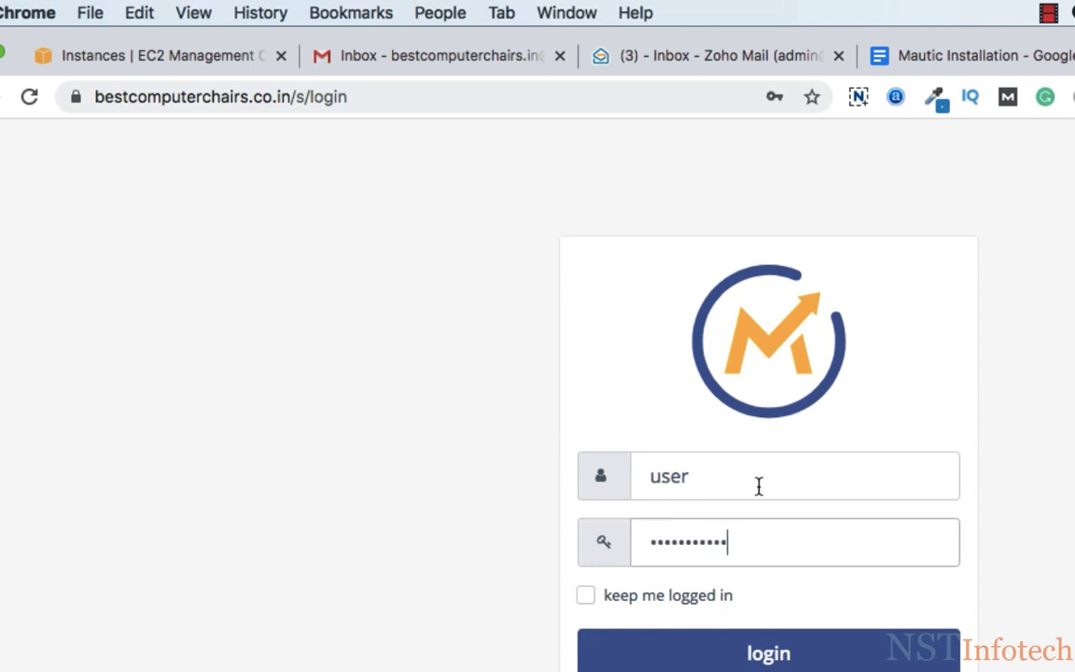
{"action": "left_click", "coordinate": [778, 653]}
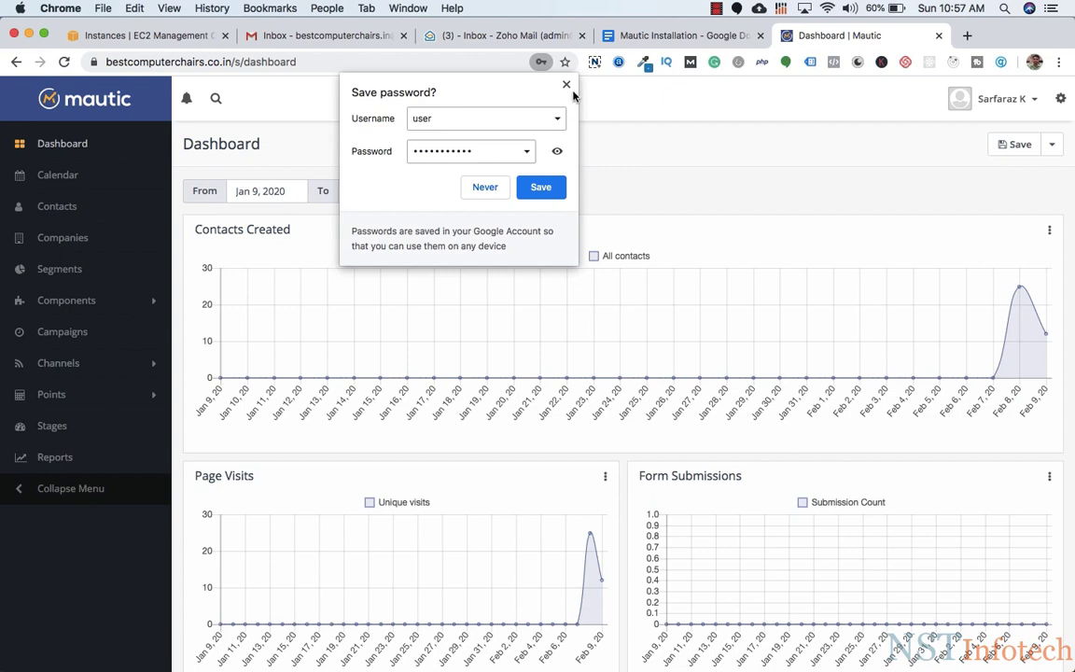
{"action": "left_click", "coordinate": [566, 84]}
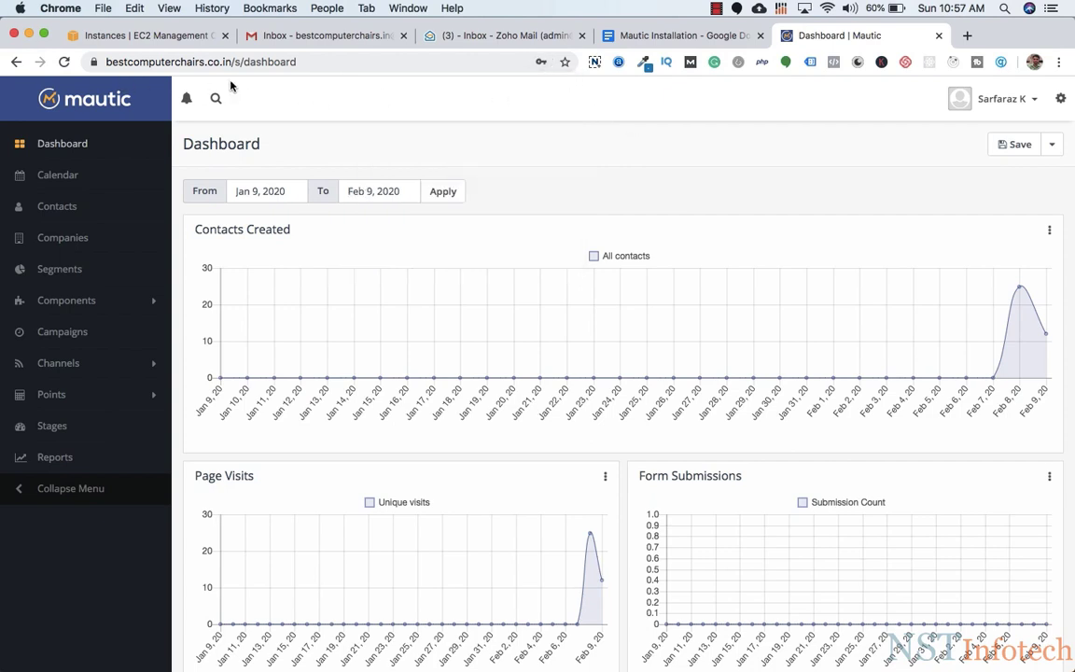
{"action": "left_click", "coordinate": [1033, 103]}
{"action": "left_click", "coordinate": [967, 163]}
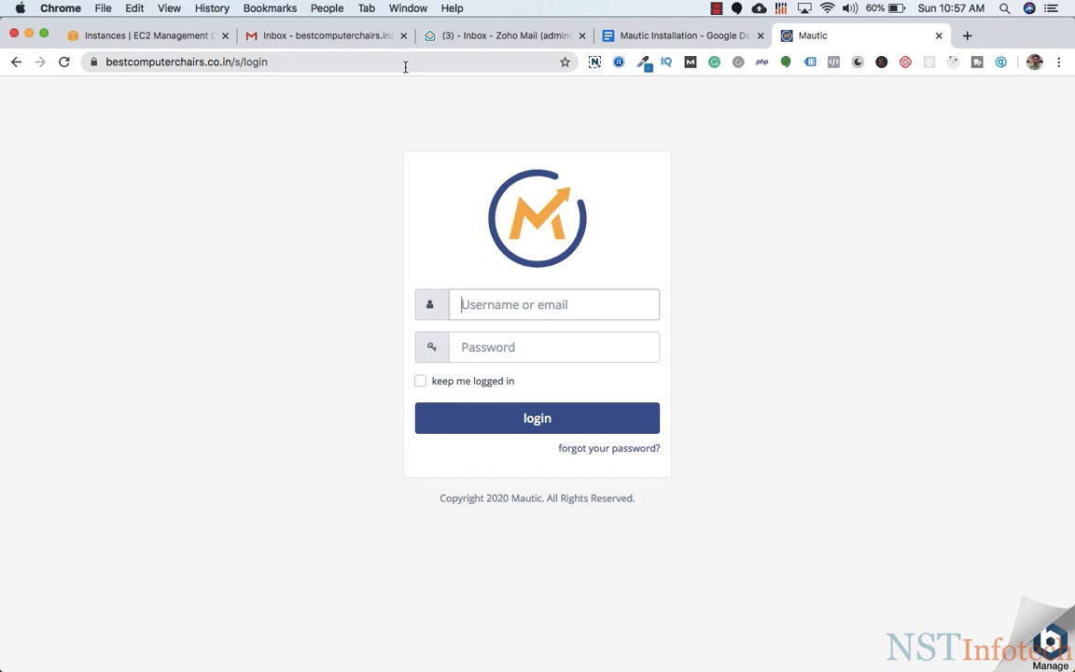
Step: In a new tab, load the autocompleted bestcomputerchairs.in address
{"action": "left_click", "coordinate": [968, 37]}
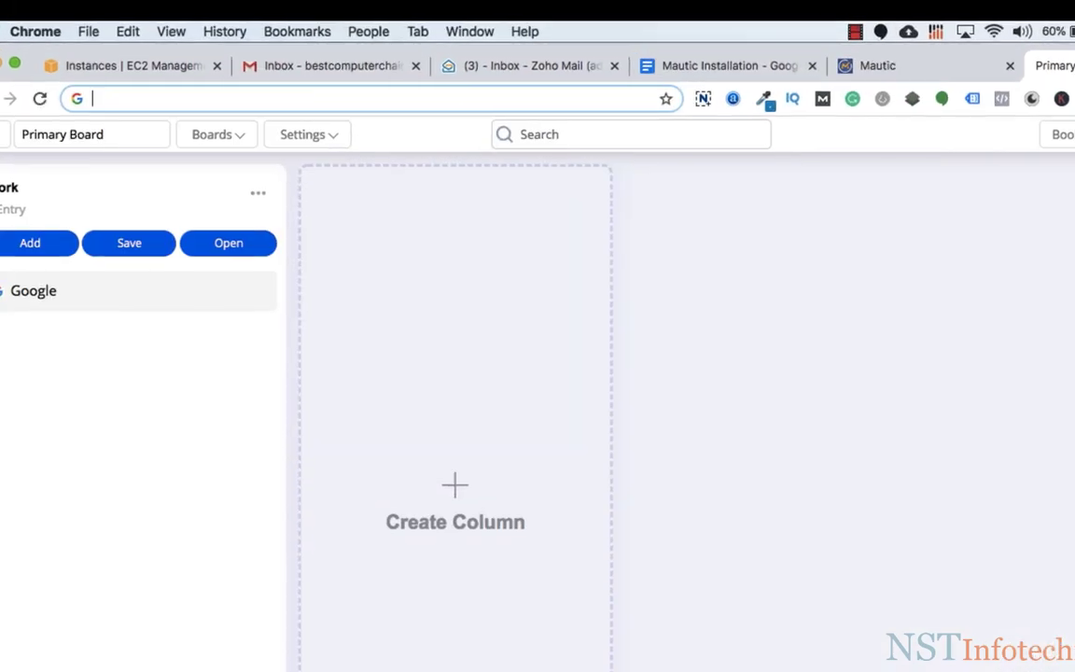
{"action": "type", "text": "best"}
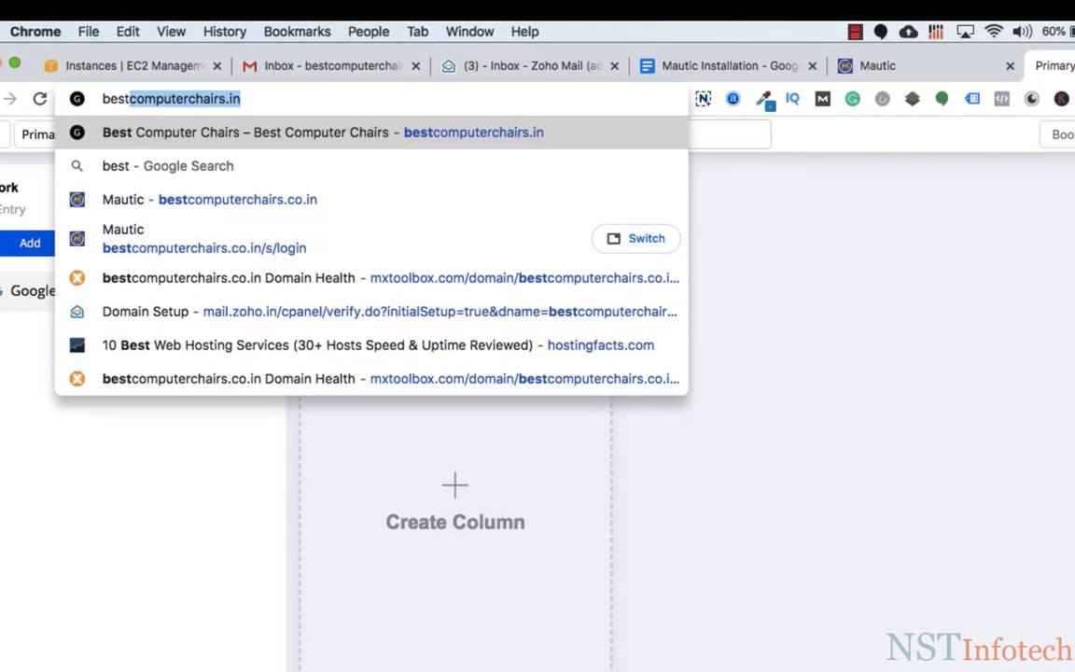
{"action": "key", "text": "Right"}
{"action": "key", "text": "Return"}
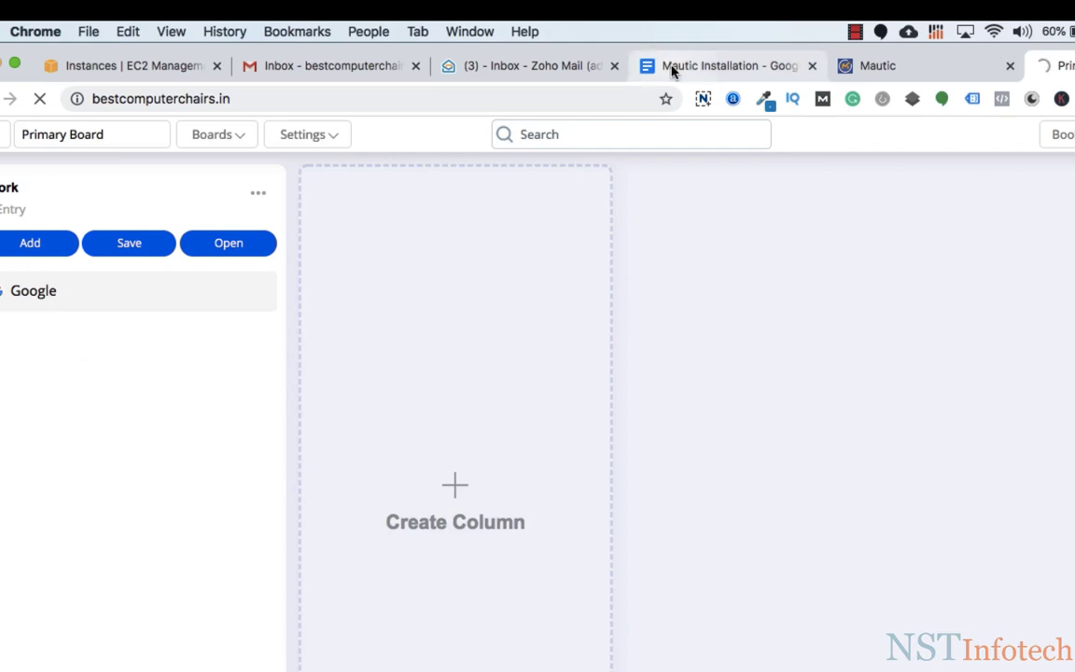
Step: Load bestcomputerchairs.co.in instead and check its Not Secure connection info
{"action": "left_click", "coordinate": [411, 104]}
{"action": "type", "text": "bes"}
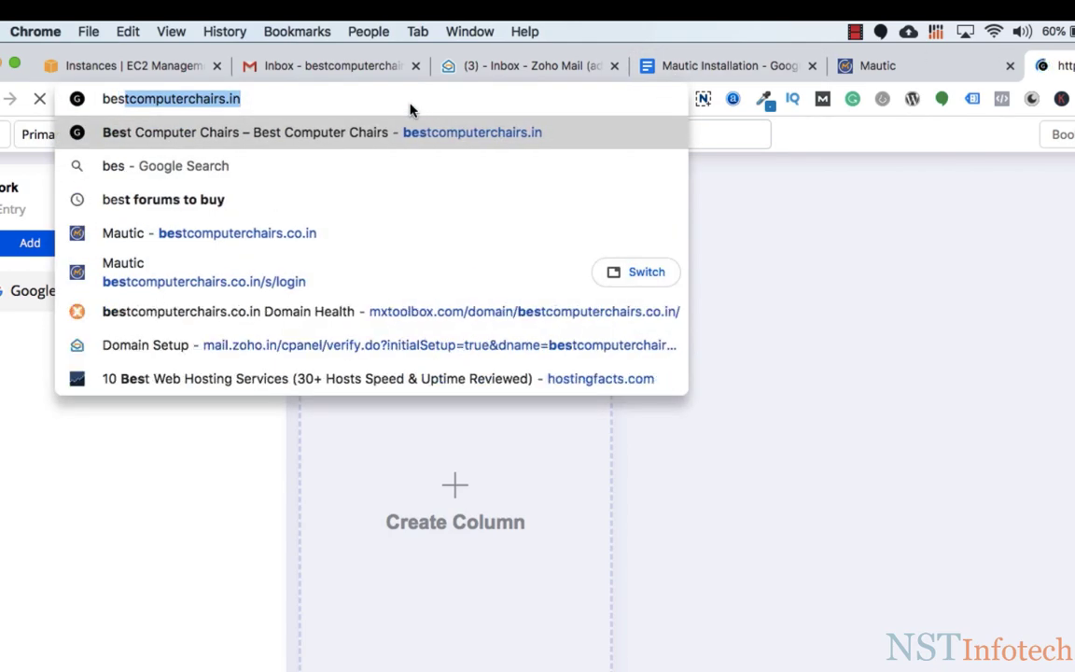
{"action": "key", "text": "Right"}
{"action": "key", "text": "BackSpace"}
{"action": "key", "text": "BackSpace"}
{"action": "type", "text": "co"}
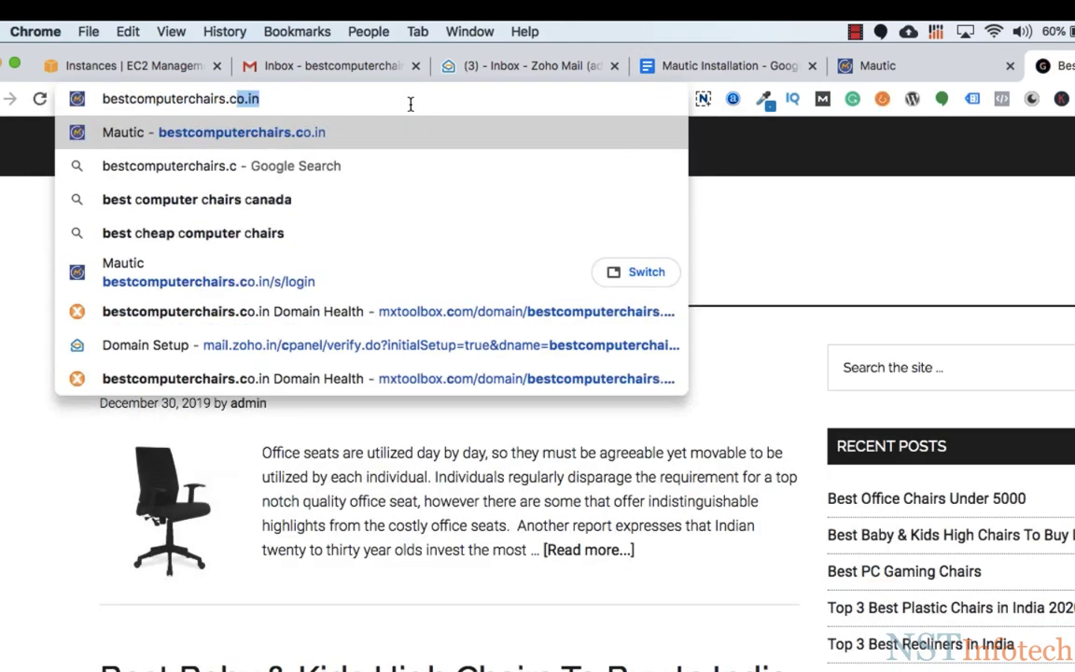
{"action": "key", "text": "BackSpace"}
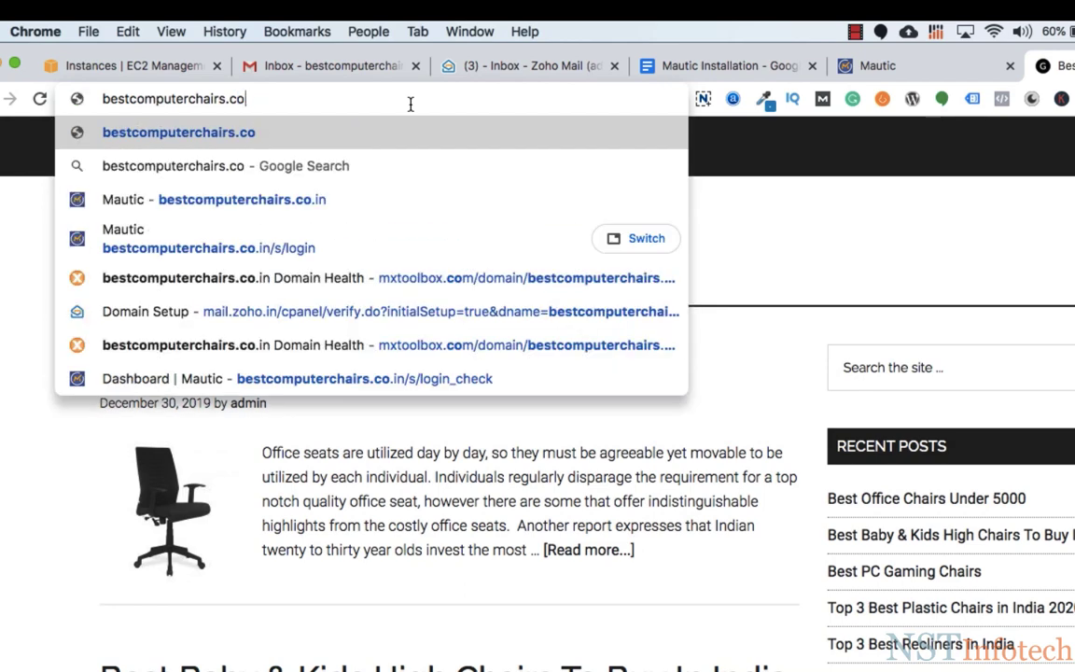
{"action": "type", "text": "i"}
{"action": "key", "text": "BackSpace"}
{"action": "type", "text": ".in"}
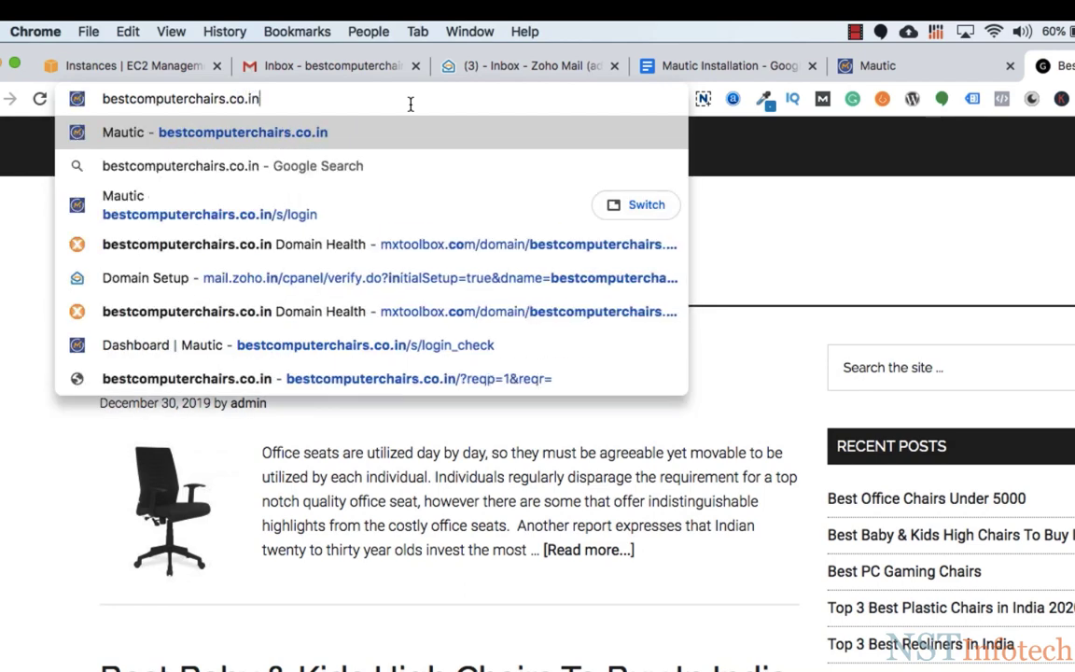
{"action": "key", "text": "Return"}
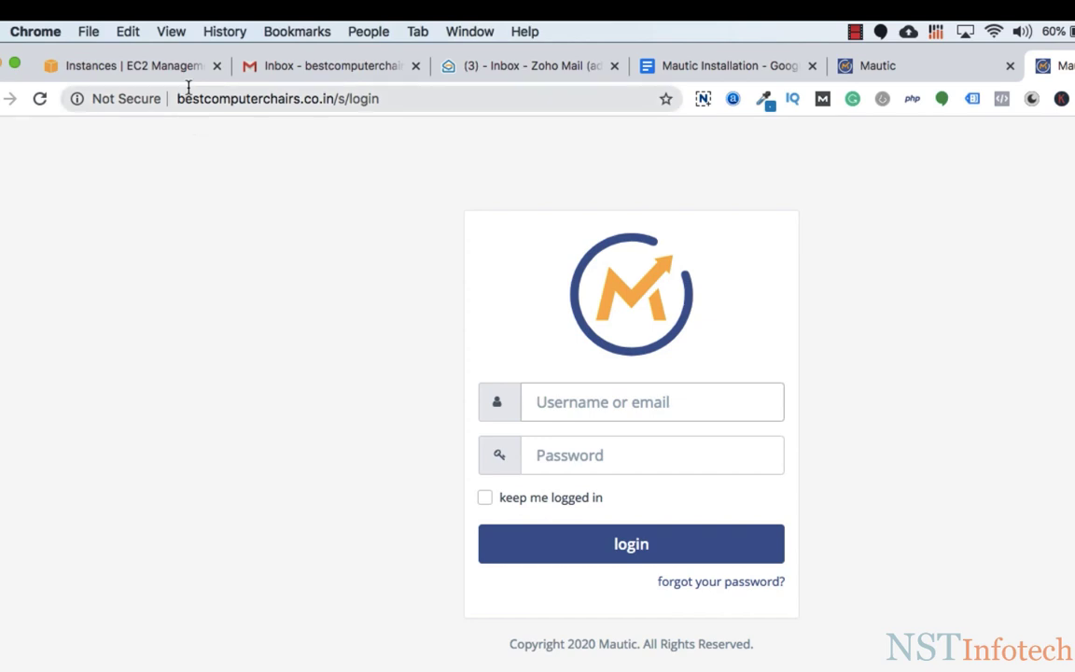
{"action": "left_click", "coordinate": [129, 100]}
{"action": "left_click", "coordinate": [129, 100]}
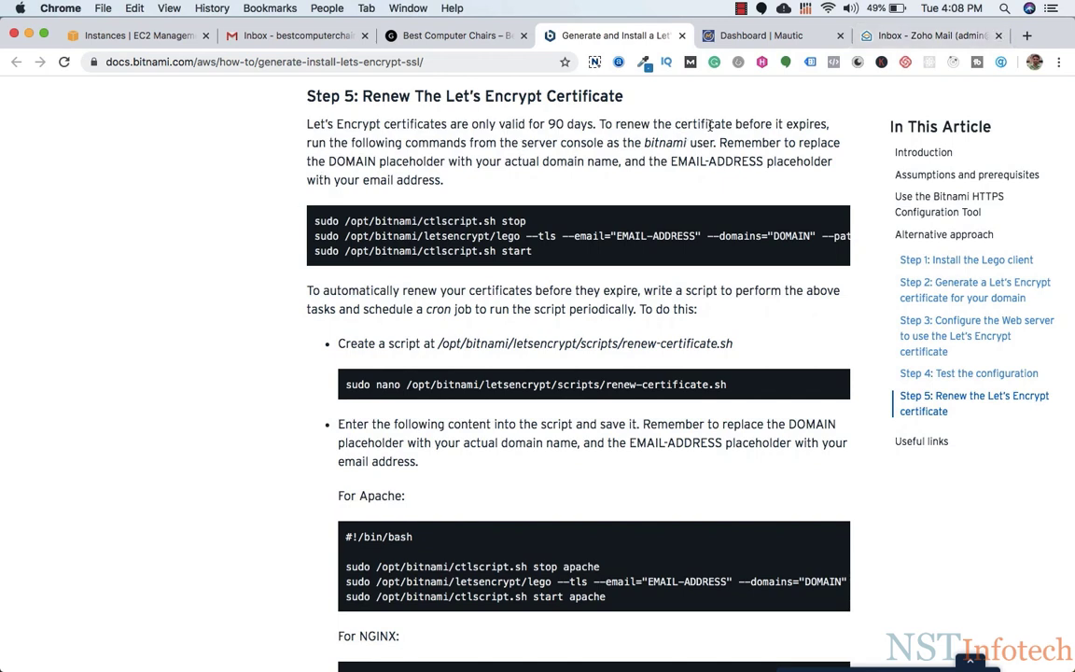
Step: On the Mautic tab, confirm the site's SSL certificate shows as valid
{"action": "left_click", "coordinate": [737, 35]}
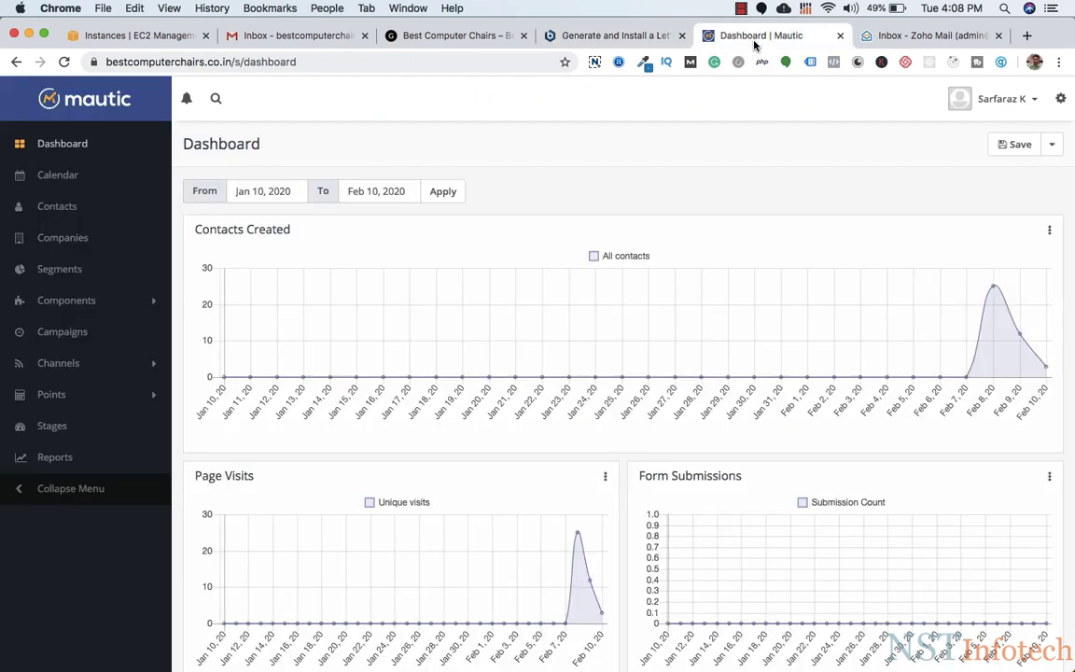
{"action": "left_click", "coordinate": [94, 61]}
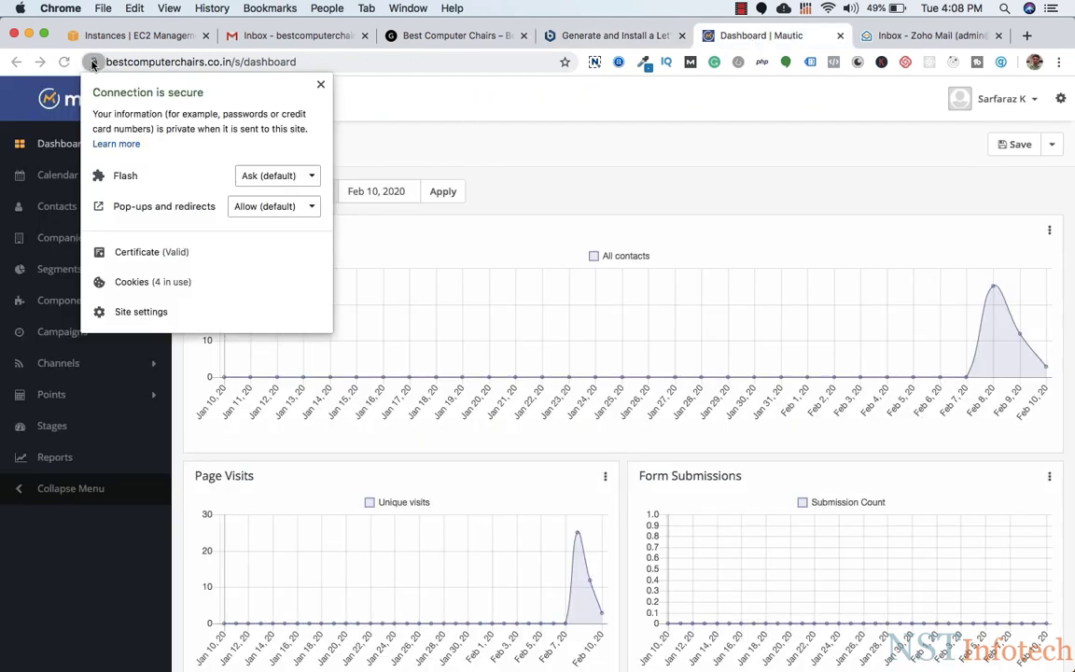
{"action": "left_click", "coordinate": [149, 251]}
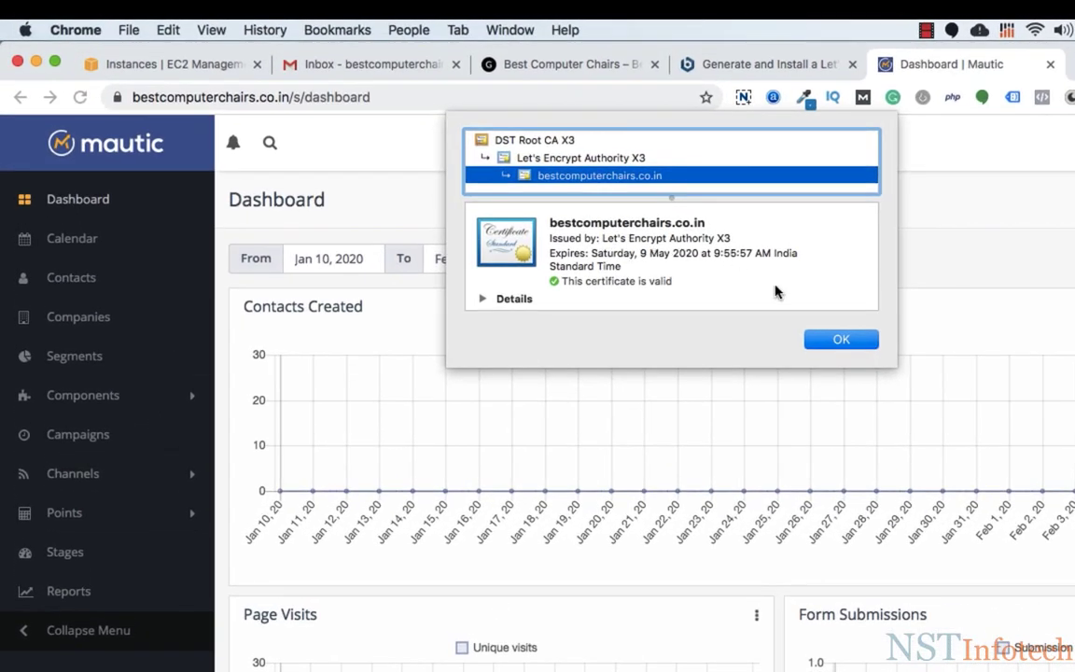
{"action": "left_click", "coordinate": [826, 339]}
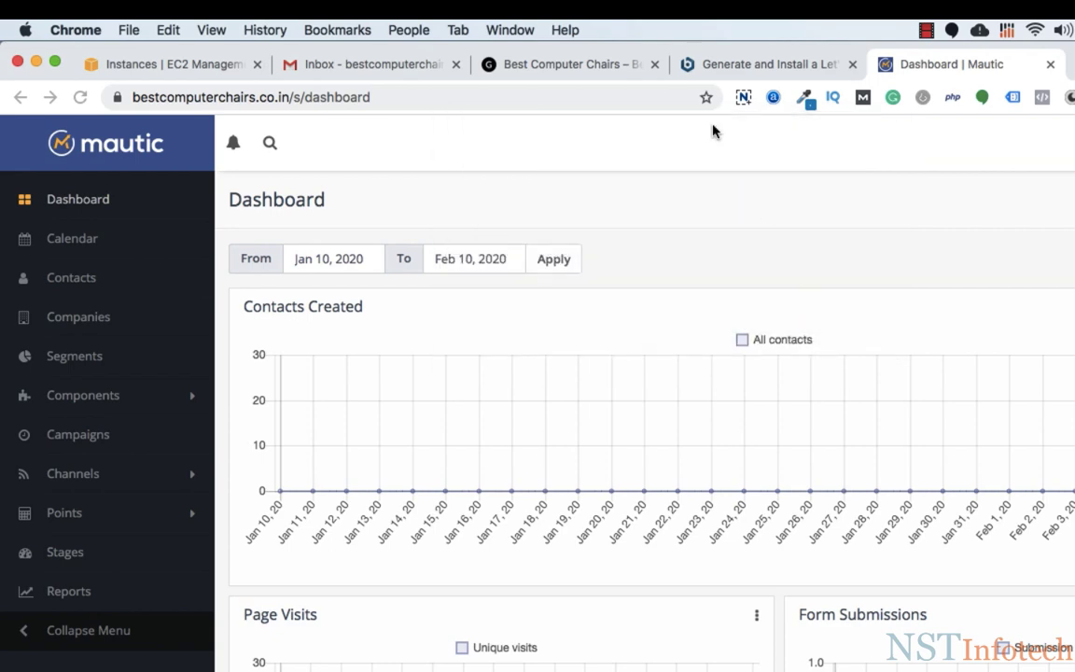
Step: In the Bitnami guide, highlight the three Step 5 certificate renewal commands
{"action": "left_click", "coordinate": [713, 67]}
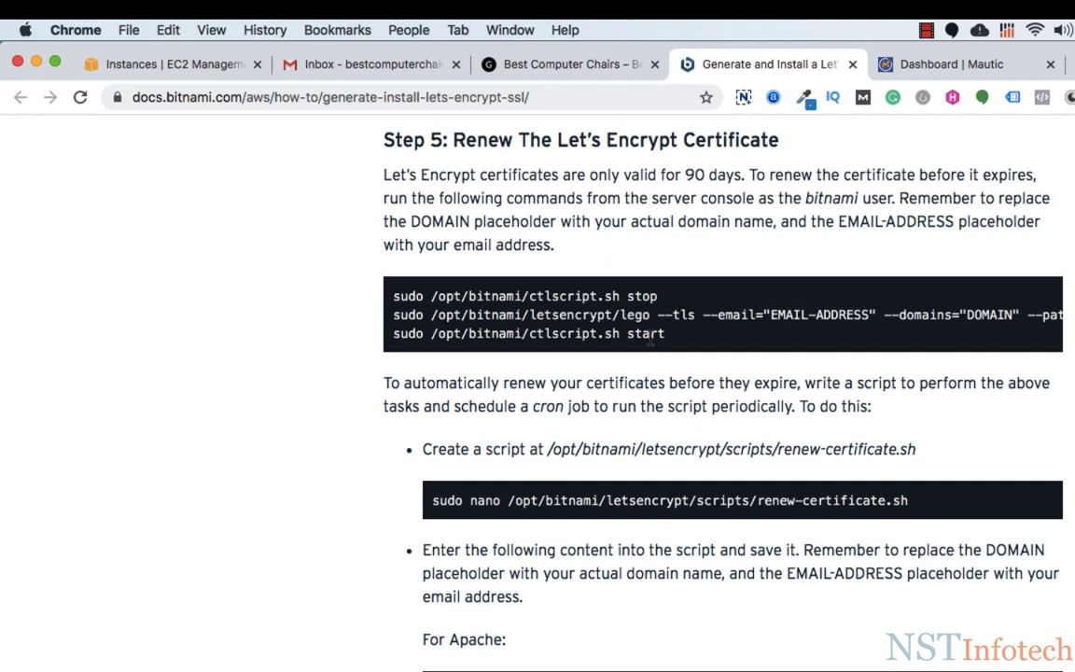
{"action": "left_click_drag", "start_coordinate": [682, 346], "coordinate": [380, 307]}
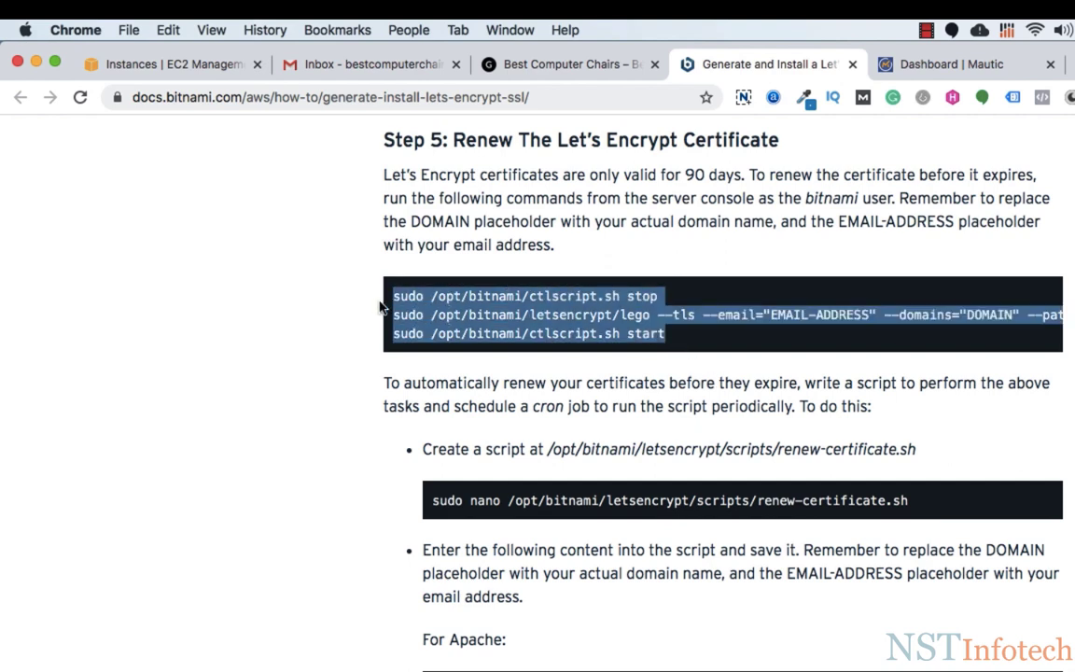
{"action": "left_click", "coordinate": [327, 343]}
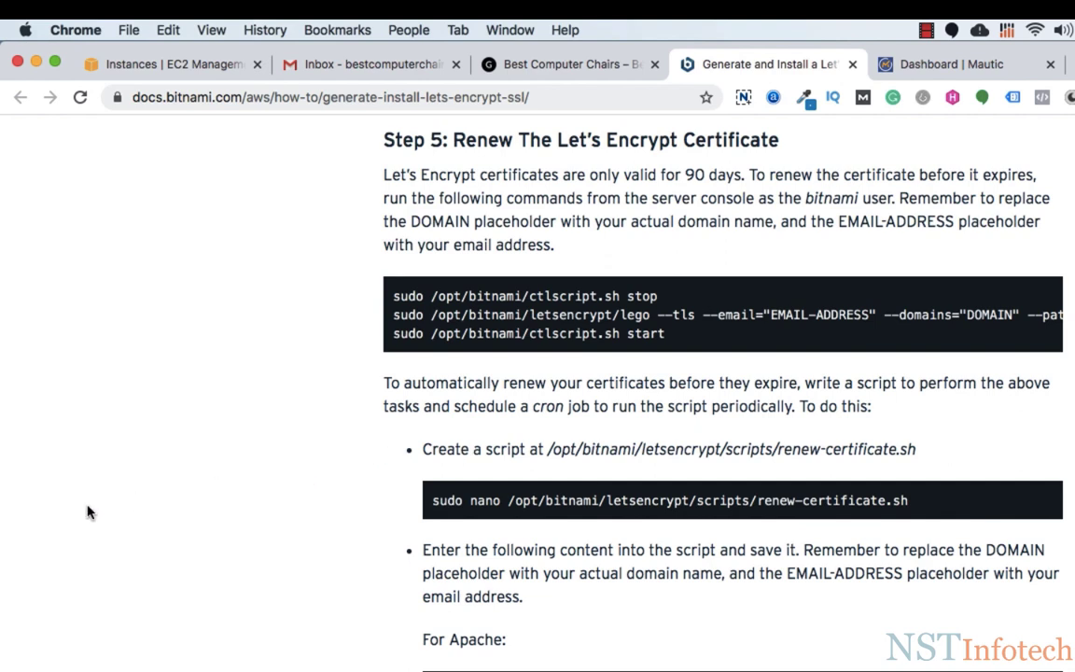
Step: In a new Terminal, start an ssh command using the mautic-login.pem key and user bitnami@
{"action": "mouse_move", "coordinate": [7, 528]}
{"action": "left_click", "coordinate": [15, 580]}
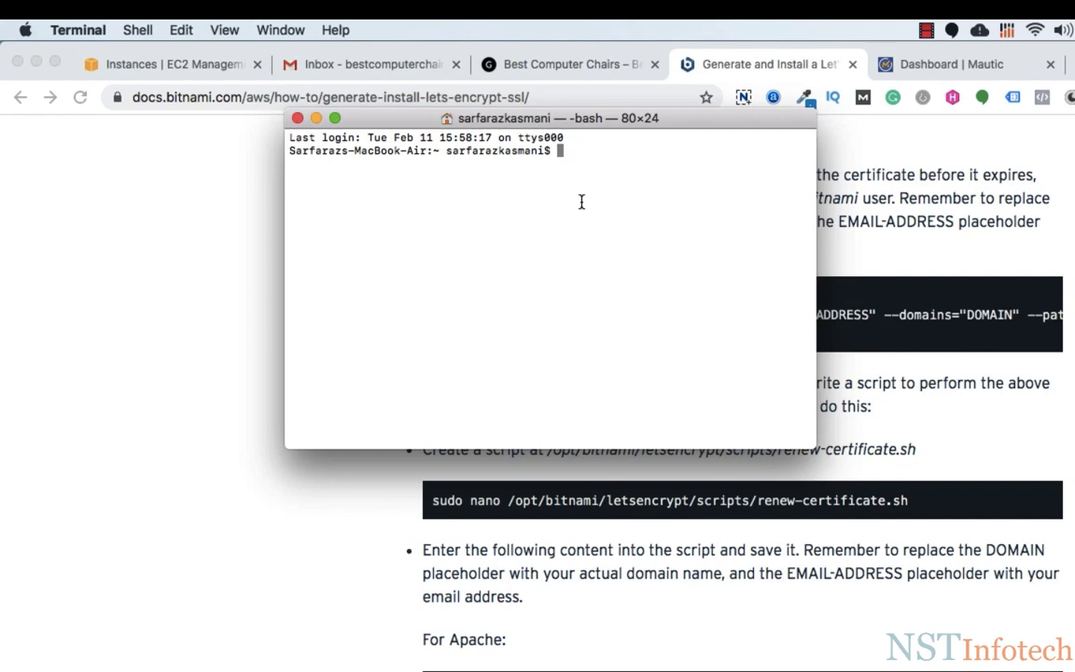
{"action": "type", "text": "ssh -i"}
{"action": "left_click", "coordinate": [36, 63]}
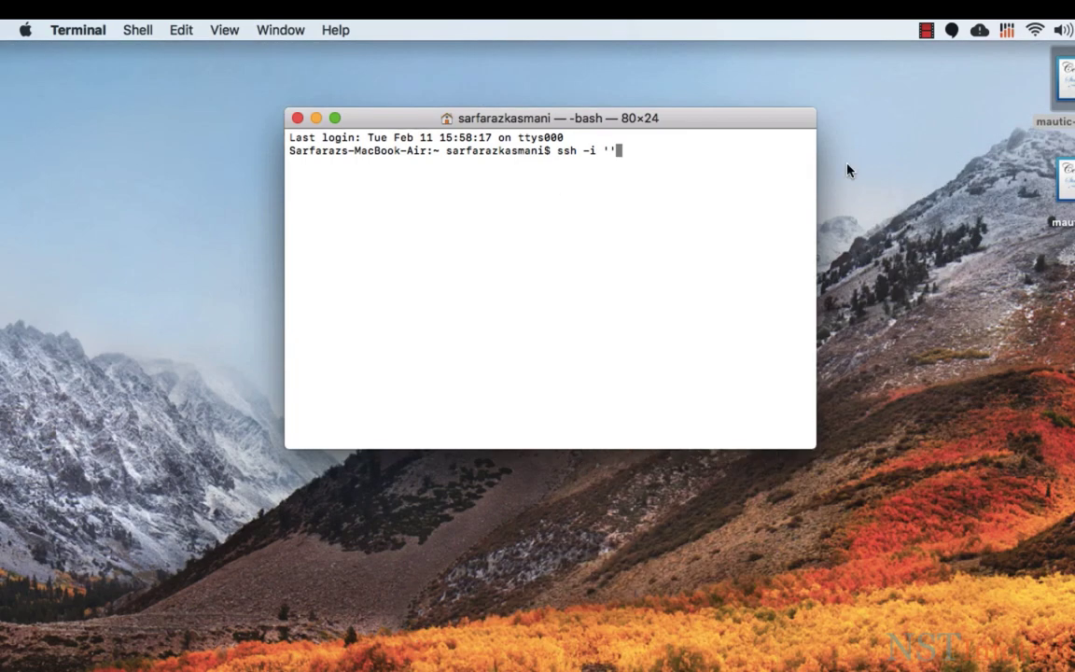
{"action": "mouse_move", "coordinate": [1066, 98]}
{"action": "left_mouse_down"}
{"action": "mouse_move", "coordinate": [674, 141]}
{"action": "mouse_move", "coordinate": [925, 136]}
{"action": "mouse_move", "coordinate": [1060, 97]}
{"action": "left_mouse_up"}
{"action": "left_click_drag", "start_coordinate": [1064, 88], "coordinate": [613, 159]}
{"action": "type", "text": "' bitnam"}
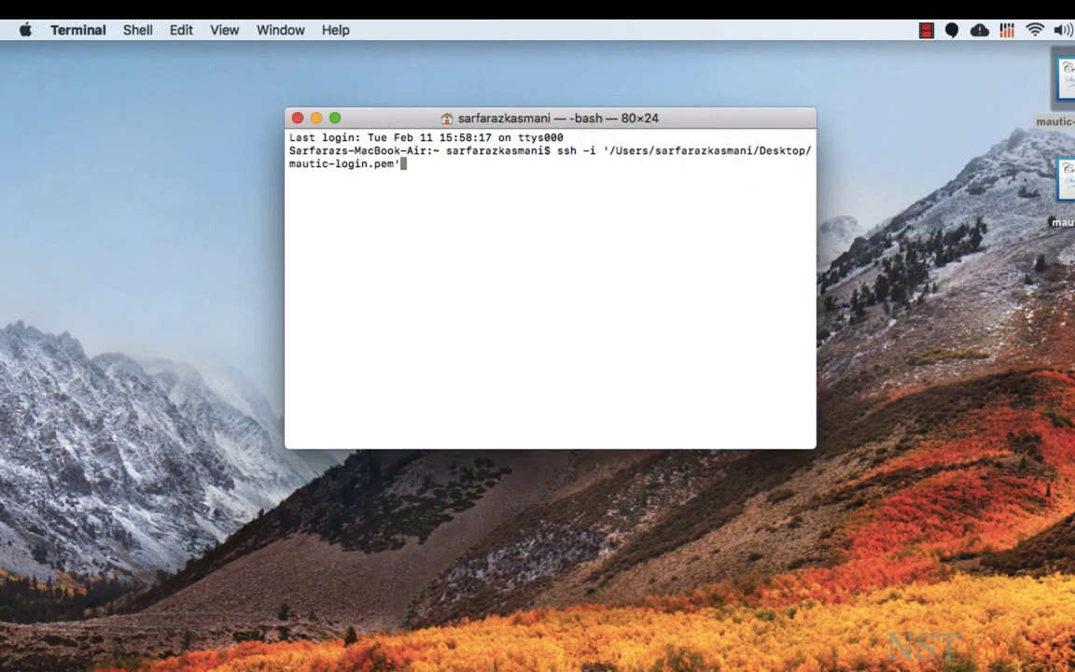
{"action": "type", "text": "i@"}
Step: Add the EC2 instance IP 3.88.213.93, connect over SSH, and widen the terminal
{"action": "mouse_move", "coordinate": [10, 280]}
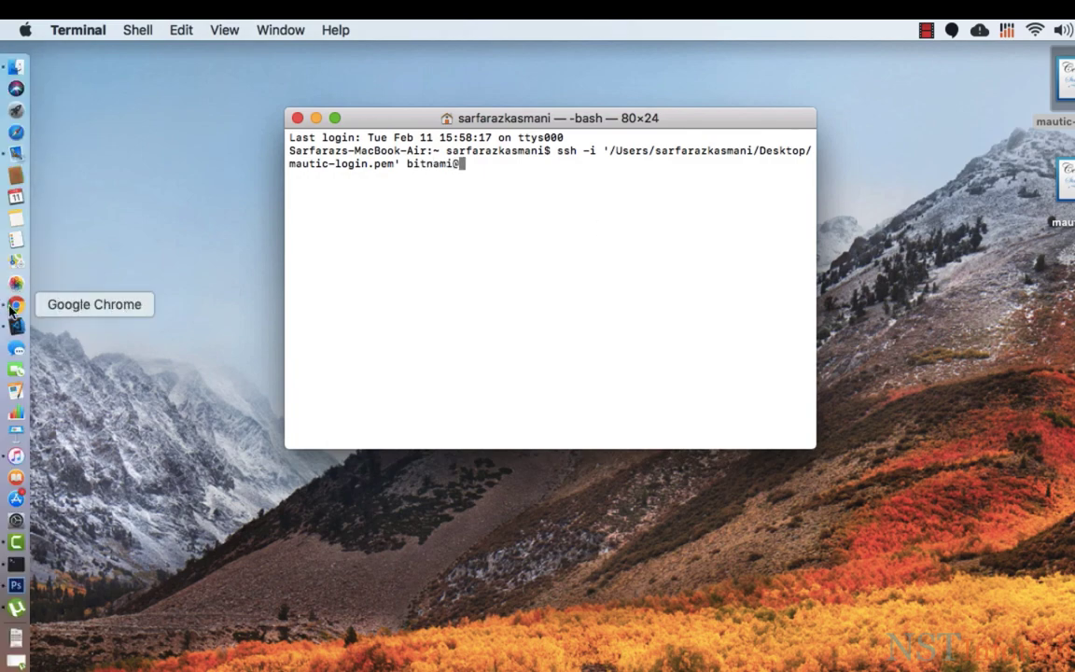
{"action": "left_click", "coordinate": [16, 306]}
{"action": "left_click", "coordinate": [164, 64]}
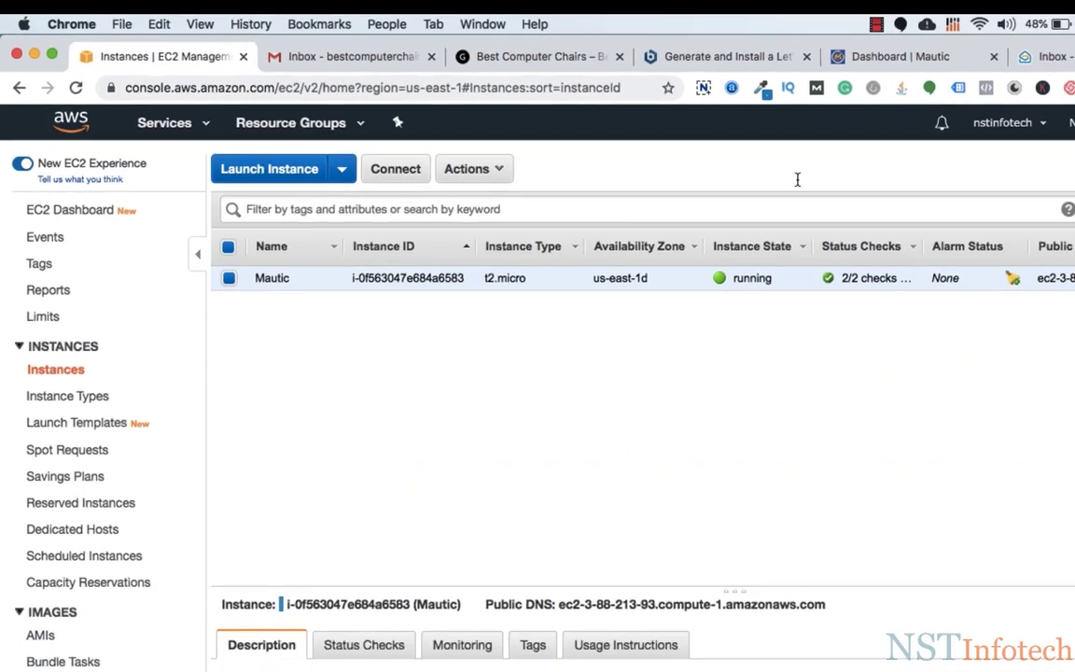
{"action": "double_click", "coordinate": [1044, 217]}
{"action": "key", "text": "super+c"}
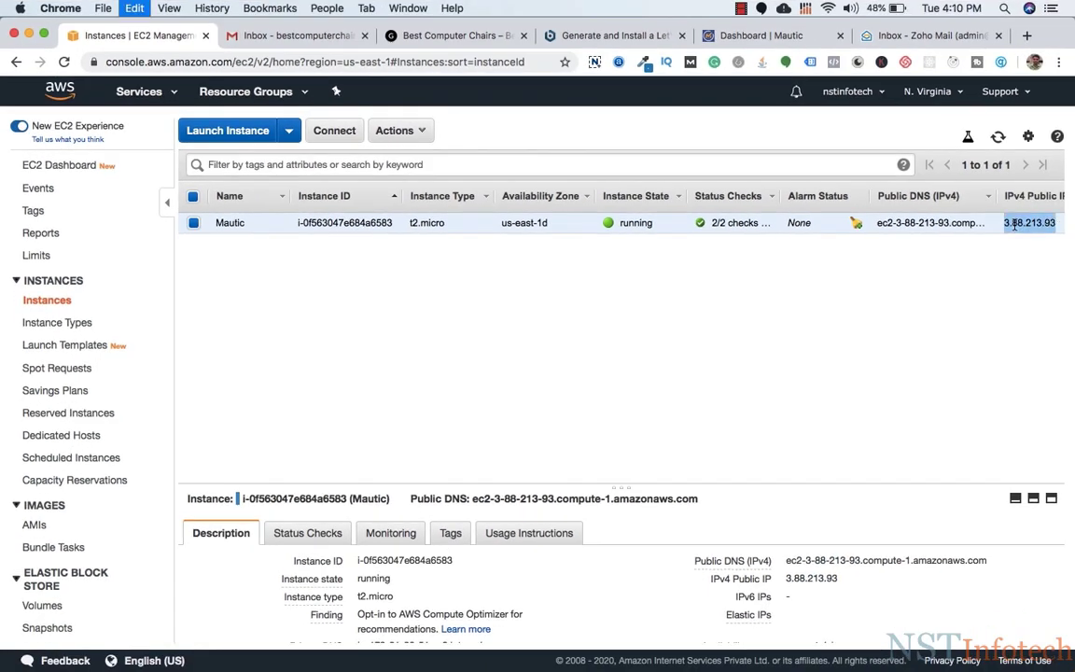
{"action": "key", "text": "super+Tab"}
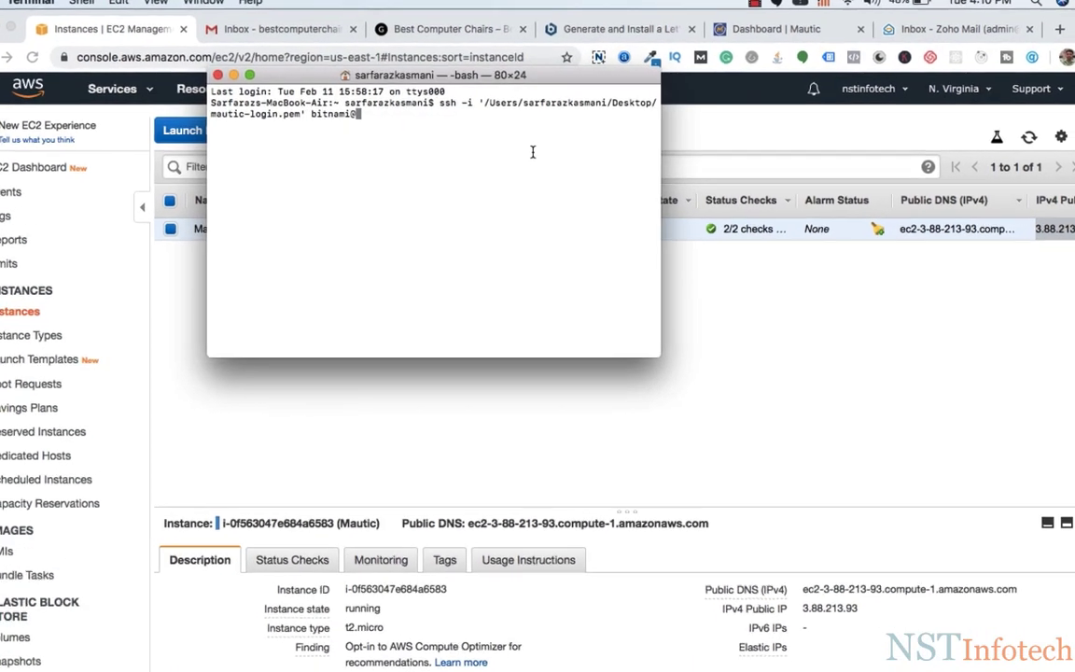
{"action": "key", "text": "super+v"}
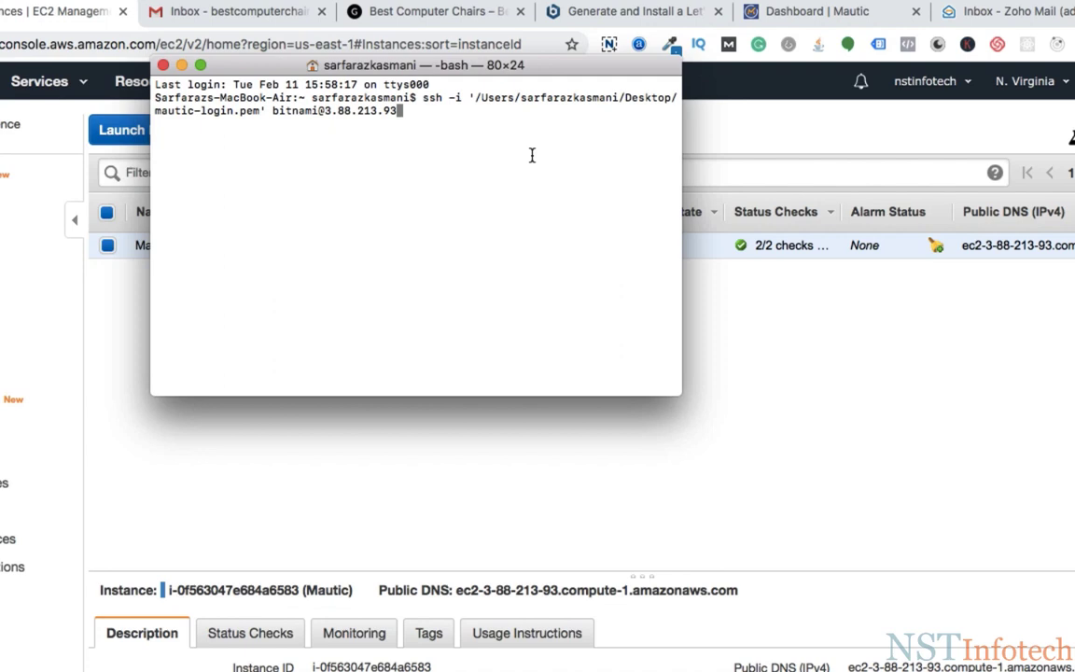
{"action": "key", "text": "Return"}
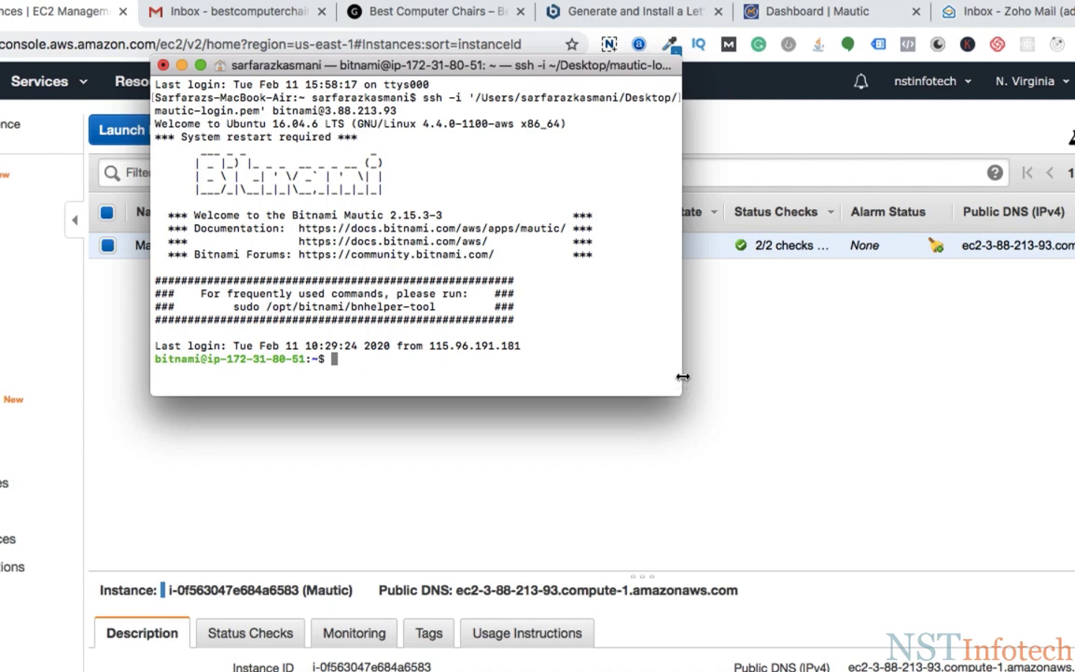
{"action": "left_click_drag", "start_coordinate": [680, 391], "coordinate": [948, 394]}
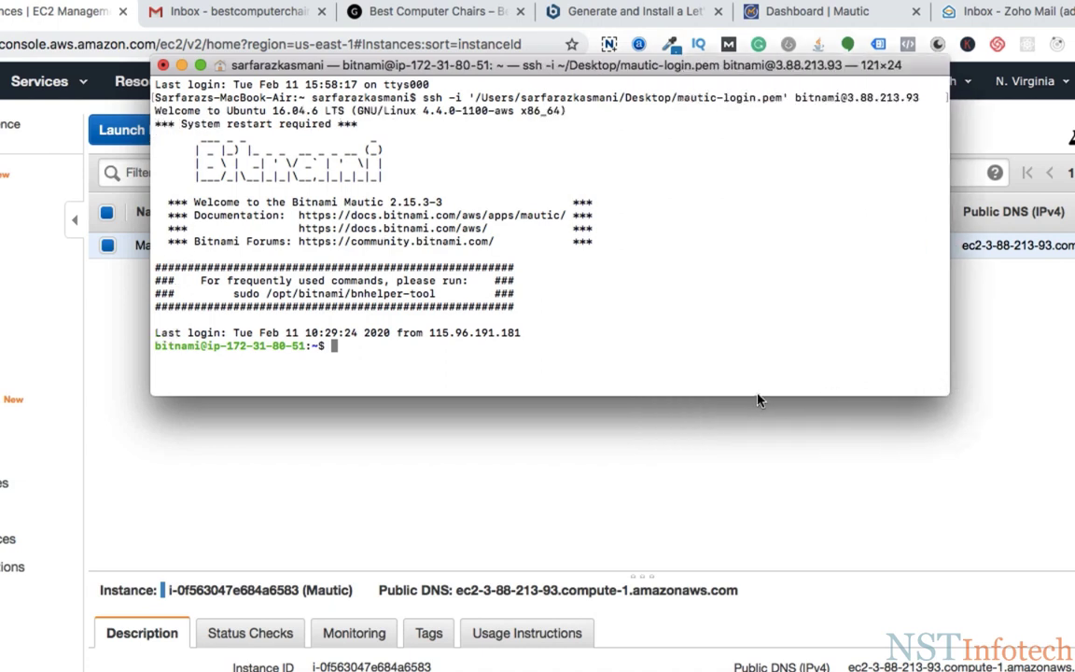
Step: Run the guide's sudo nano renew-certificate.sh command on the server
{"action": "left_click", "coordinate": [614, 16]}
{"action": "left_click", "coordinate": [614, 17]}
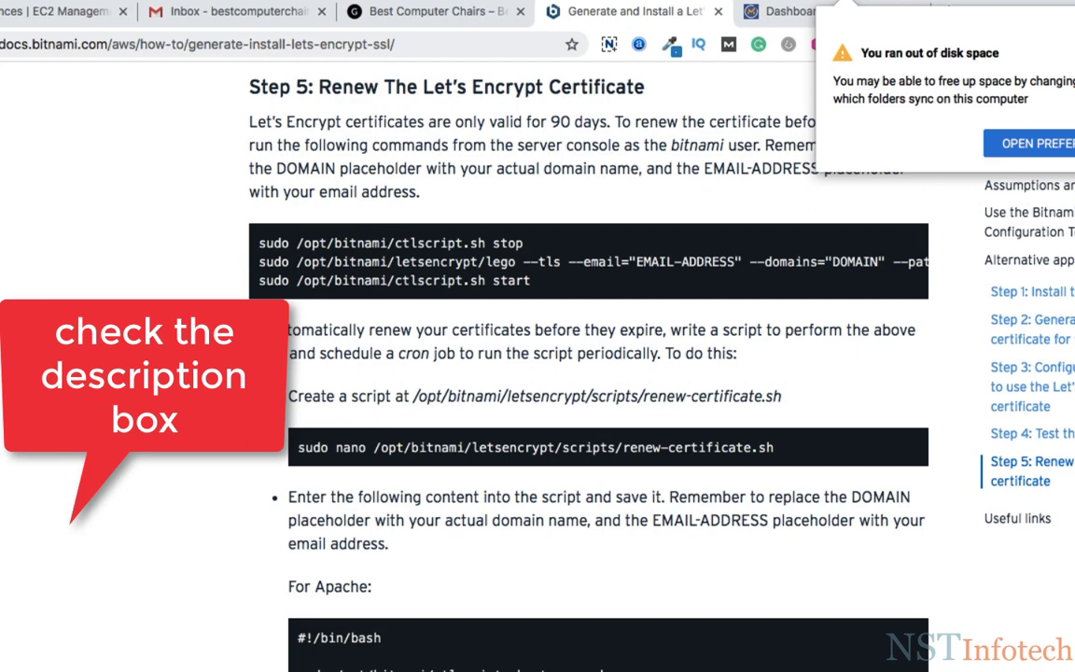
{"action": "triple_click", "coordinate": [511, 452]}
{"action": "key", "text": "super+Tab"}
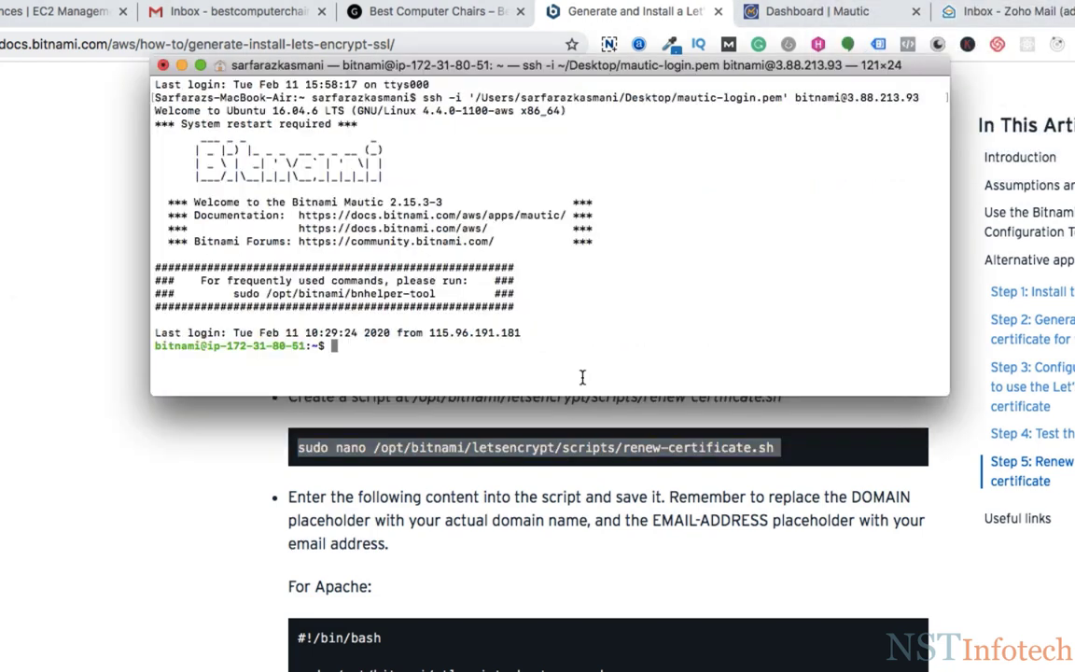
{"action": "key", "text": "super+v"}
{"action": "key", "text": "Return"}
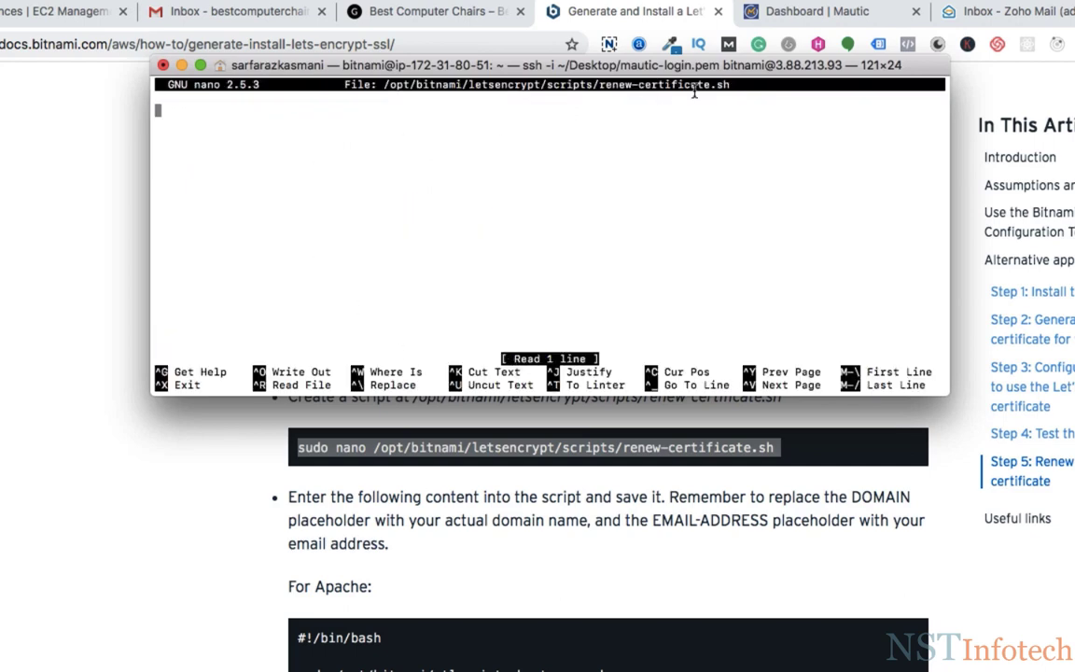
Step: Paste the guide's Apache renewal script (stop apache, lego renew, start apache) into the editor
{"action": "key", "text": "super+Tab"}
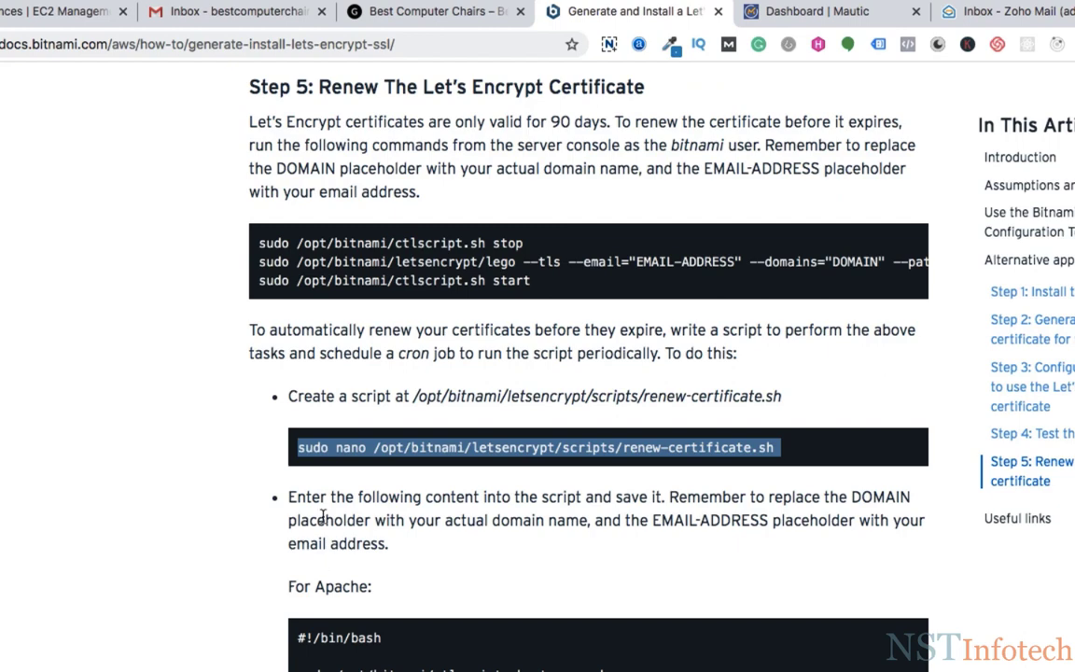
{"action": "scroll", "coordinate": [323, 457], "scroll_direction": "down", "scroll_amount": 1}
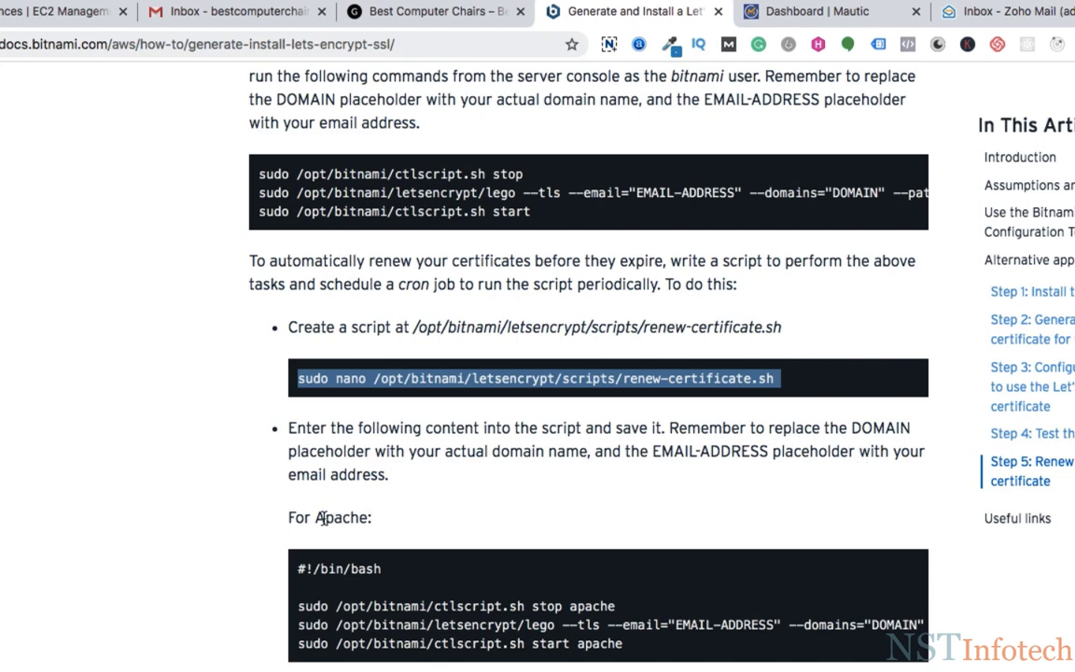
{"action": "scroll", "coordinate": [322, 504], "scroll_direction": "down", "scroll_amount": 1}
{"action": "scroll", "coordinate": [406, 557], "scroll_direction": "down", "scroll_amount": 2}
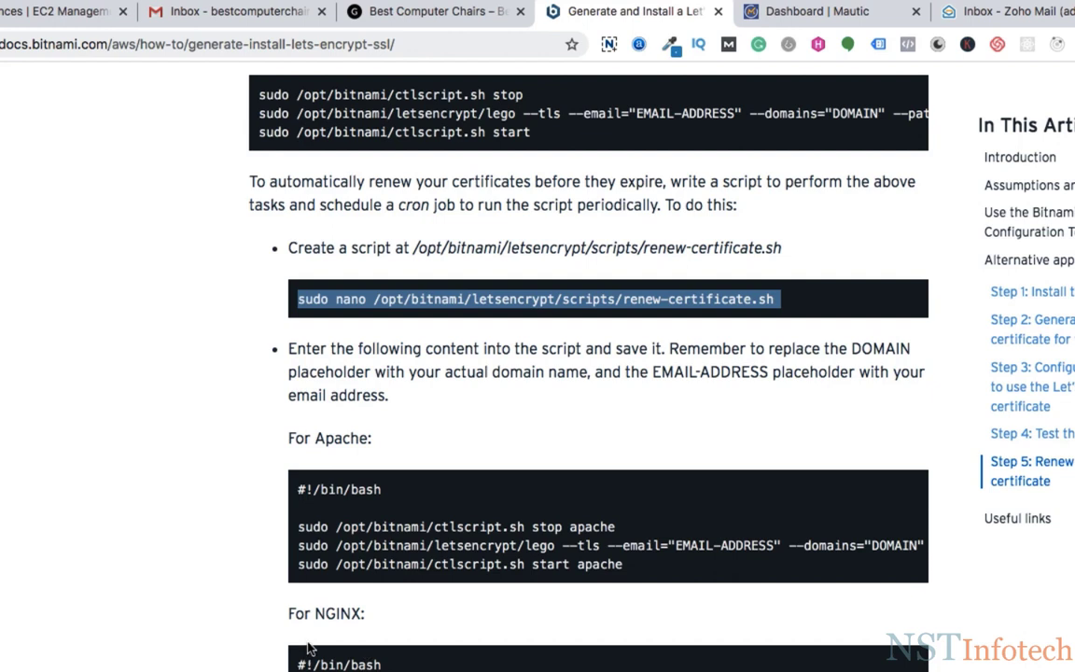
{"action": "triple_click", "coordinate": [426, 546]}
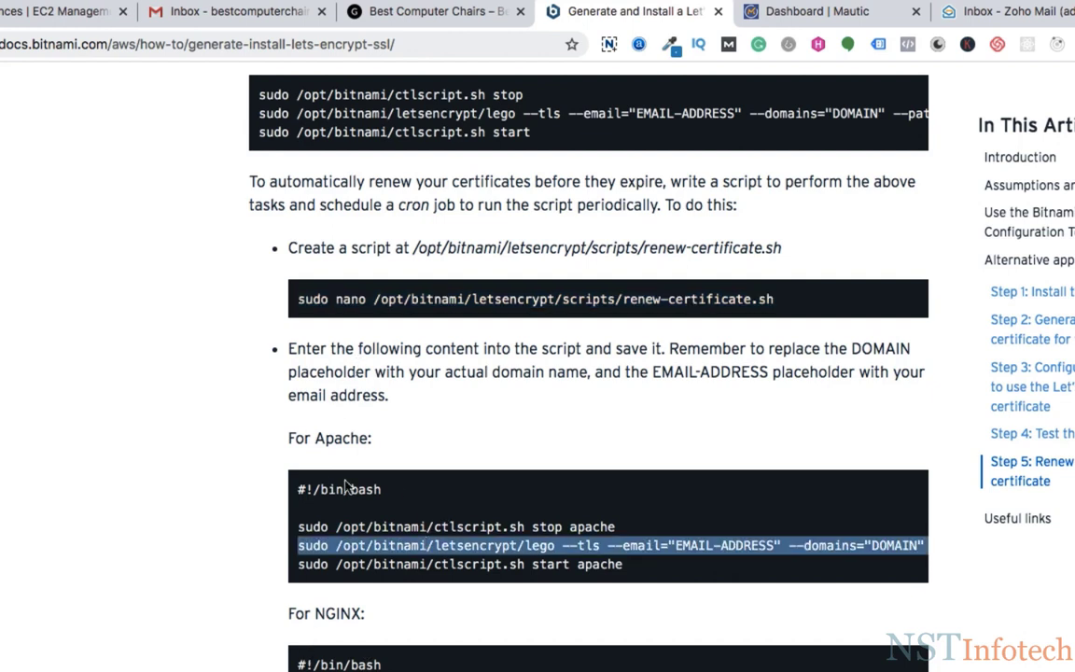
{"action": "left_click_drag", "start_coordinate": [297, 487], "coordinate": [654, 581]}
{"action": "key", "text": "super+Tab"}
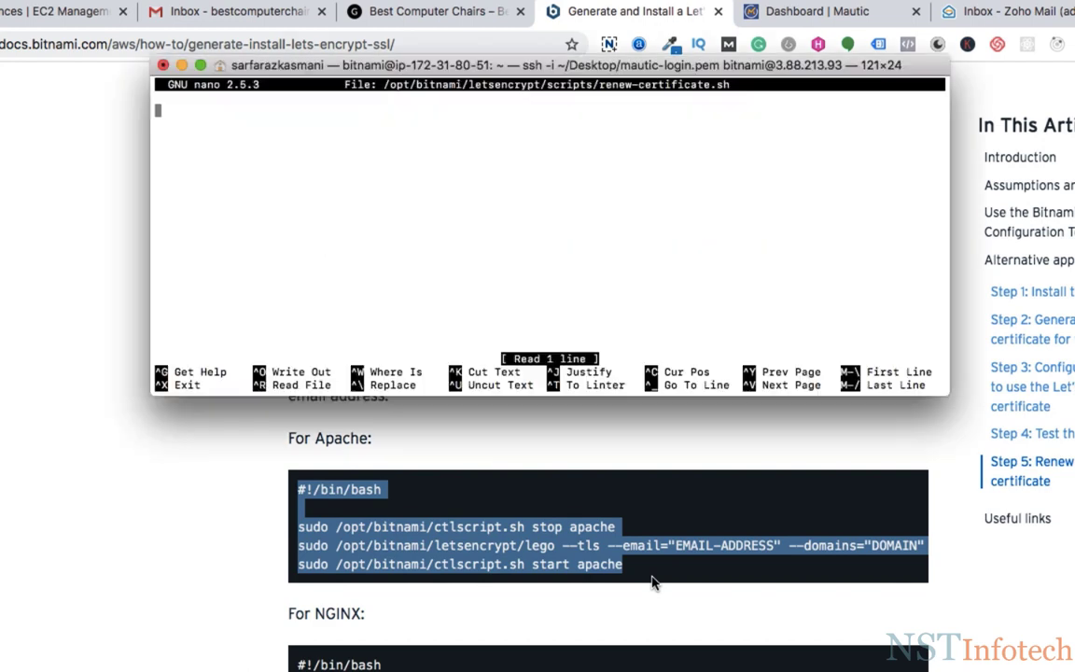
{"action": "right_click", "coordinate": [277, 133]}
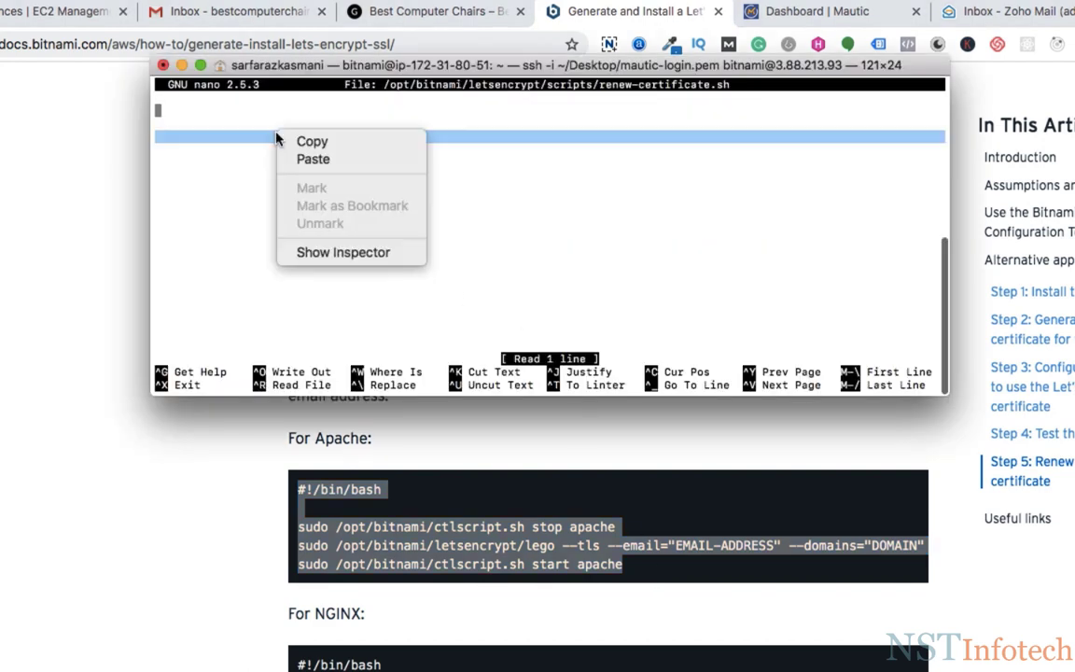
{"action": "left_click", "coordinate": [312, 158]}
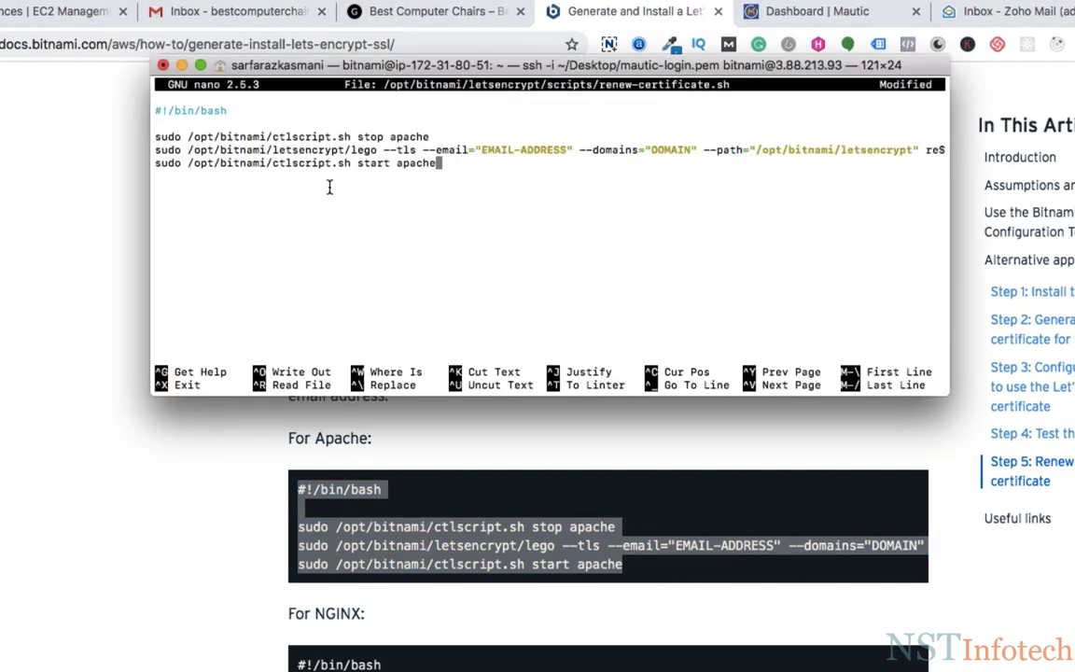
Step: Replace the script's EMAIL-ADDRESS placeholder with the site's admin e-mail address
{"action": "key", "text": "Left"}
{"action": "key", "text": "Up"}
{"action": "key", "text": "Right"}
{"action": "key", "text": "Right"}
{"action": "key", "text": "Right"}
{"action": "key", "text": "Right"}
{"action": "key", "text": "Right"}
{"action": "key", "text": "Right"}
{"action": "key", "text": "Right"}
{"action": "key", "text": "Right"}
{"action": "key", "text": "Right"}
{"action": "key", "text": "Right"}
{"action": "key", "text": "Right"}
{"action": "key", "text": "Right"}
{"action": "key", "text": "Right"}
{"action": "key", "text": "Right"}
{"action": "key", "text": "Right"}
{"action": "key", "text": "Right"}
{"action": "key", "text": "Right"}
{"action": "key", "text": "Right"}
{"action": "key", "text": "Right"}
{"action": "key", "text": "Right"}
{"action": "key", "text": "Right"}
{"action": "key", "text": "BackSpace"}
{"action": "key", "text": "BackSpace"}
{"action": "key", "text": "BackSpace"}
{"action": "key", "text": "BackSpace"}
{"action": "key", "text": "BackSpace"}
{"action": "key", "text": "BackSpace"}
{"action": "key", "text": "BackSpace"}
{"action": "key", "text": "BackSpace"}
{"action": "key", "text": "BackSpace"}
{"action": "key", "text": "BackSpace"}
{"action": "key", "text": "BackSpace"}
{"action": "key", "text": "BackSpace"}
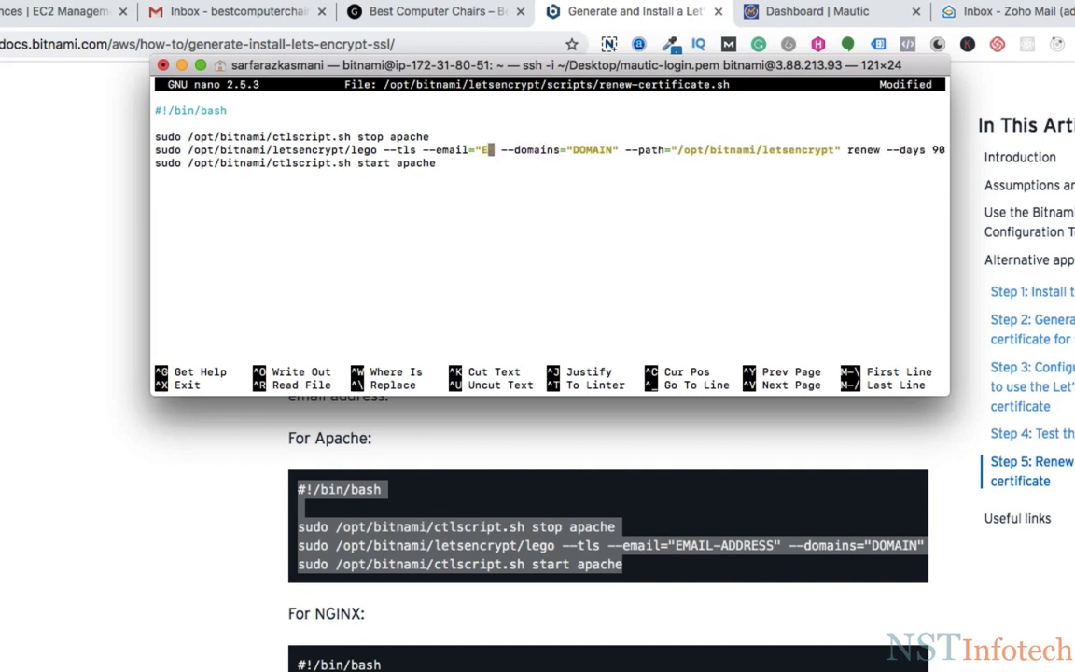
{"action": "key", "text": "BackSpace"}
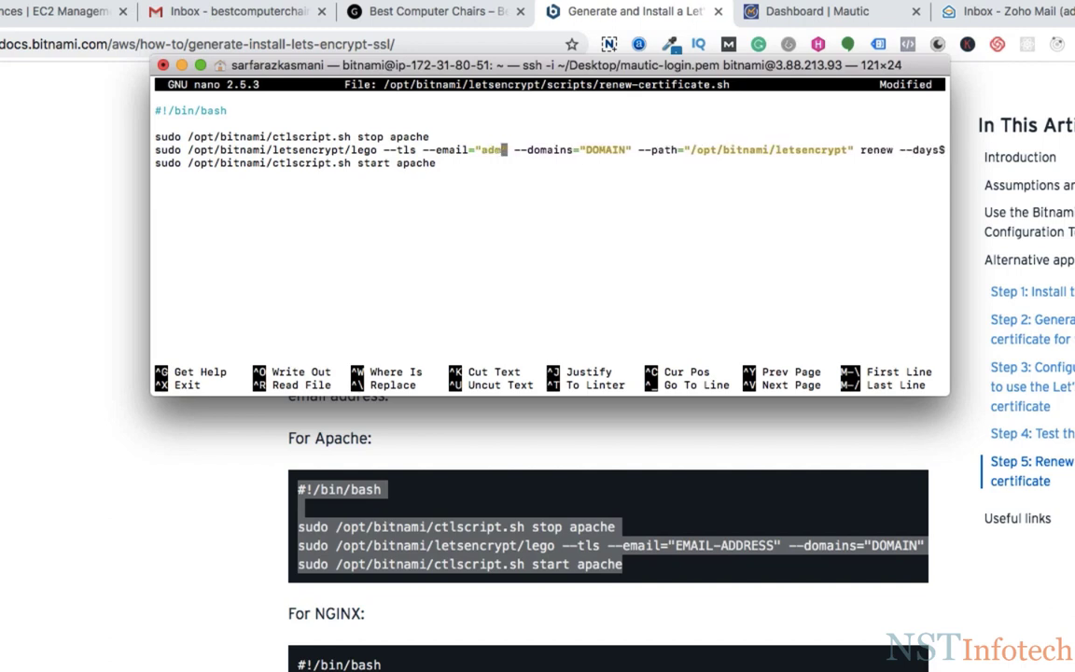
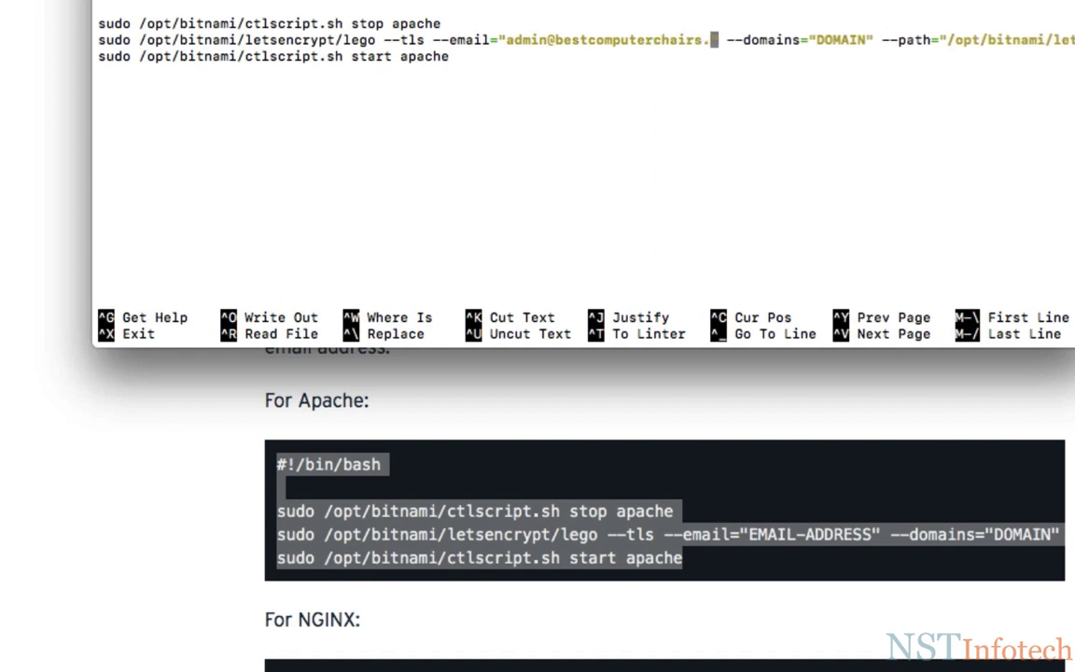
Step: Replace the DOMAIN placeholder with bestcomputerchairs.co.in, then save and exit nano
{"action": "key", "text": "Right"}
{"action": "key", "text": "Right"}
{"action": "key", "text": "Right"}
{"action": "key", "text": "Right"}
{"action": "key", "text": "Right"}
{"action": "key", "text": "Right"}
{"action": "key", "text": "Right"}
{"action": "key", "text": "Right"}
{"action": "key", "text": "Right"}
{"action": "key", "text": "Right"}
{"action": "key", "text": "Right"}
{"action": "key", "text": "Right"}
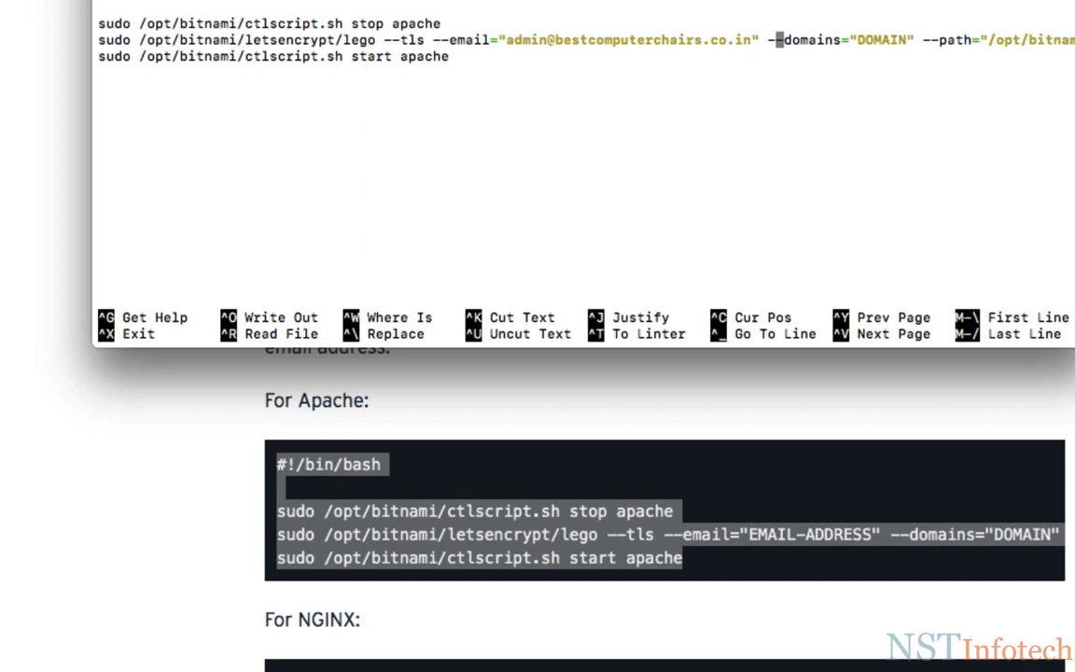
{"action": "key", "text": "Right"}
{"action": "key", "text": "Right"}
{"action": "key", "text": "Right"}
{"action": "key", "text": "Right"}
{"action": "key", "text": "Right"}
{"action": "key", "text": "Right"}
{"action": "key", "text": "Right"}
{"action": "key", "text": "BackSpace"}
{"action": "key", "text": "BackSpace"}
{"action": "key", "text": "BackSpace"}
{"action": "key", "text": "BackSpace"}
{"action": "key", "text": "BackSpace"}
{"action": "key", "text": "BackSpace"}
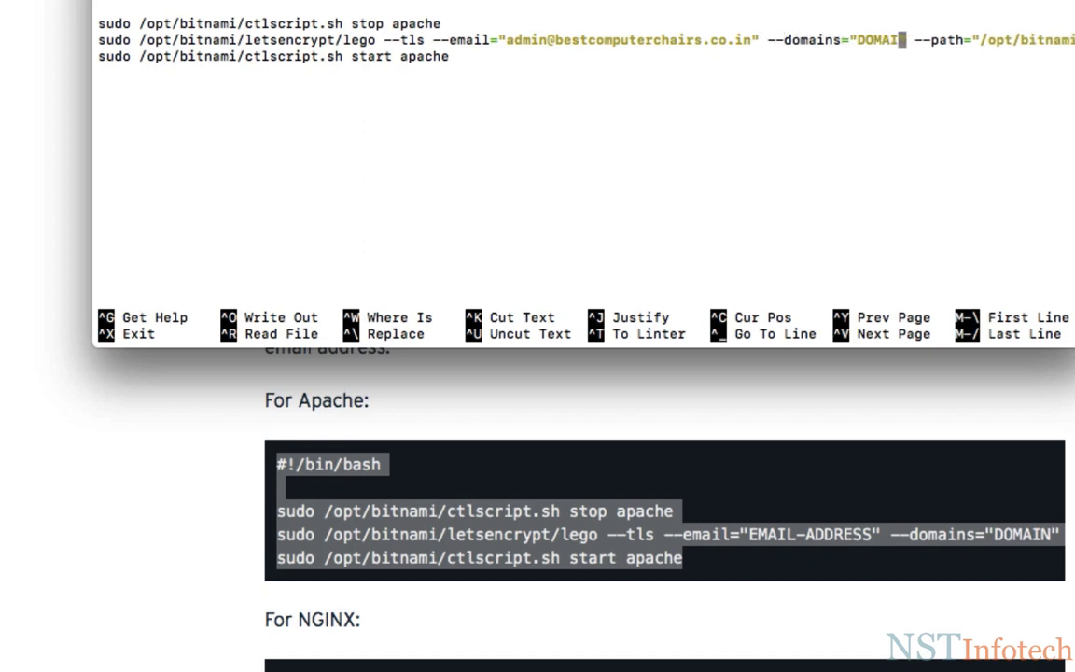
{"action": "type", "text": "bestcom"}
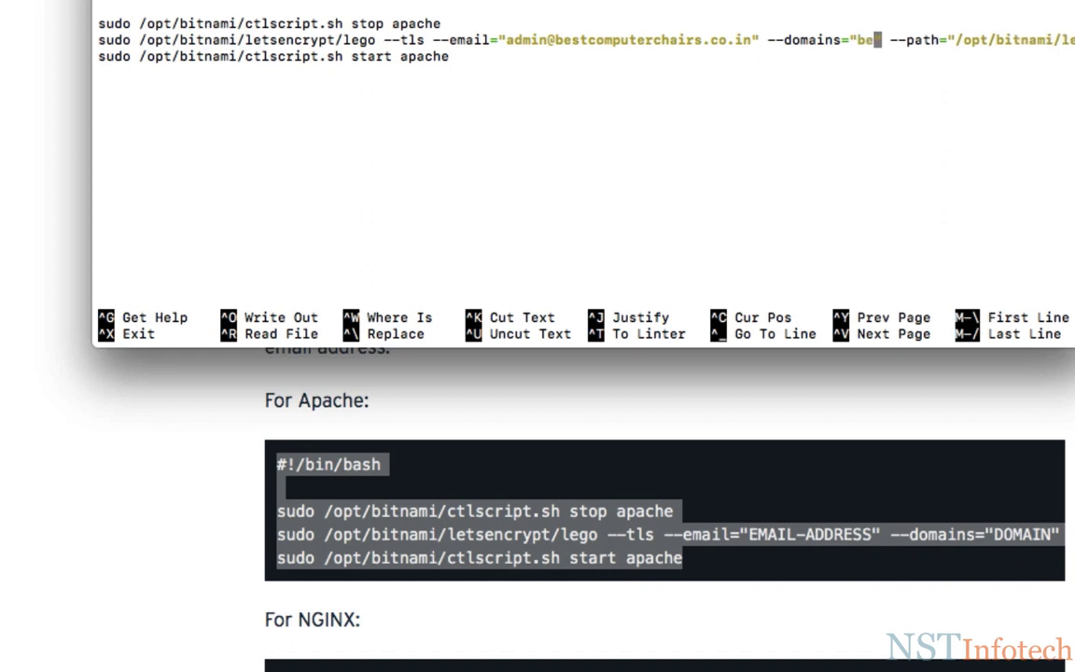
{"action": "type", "text": "puterc"}
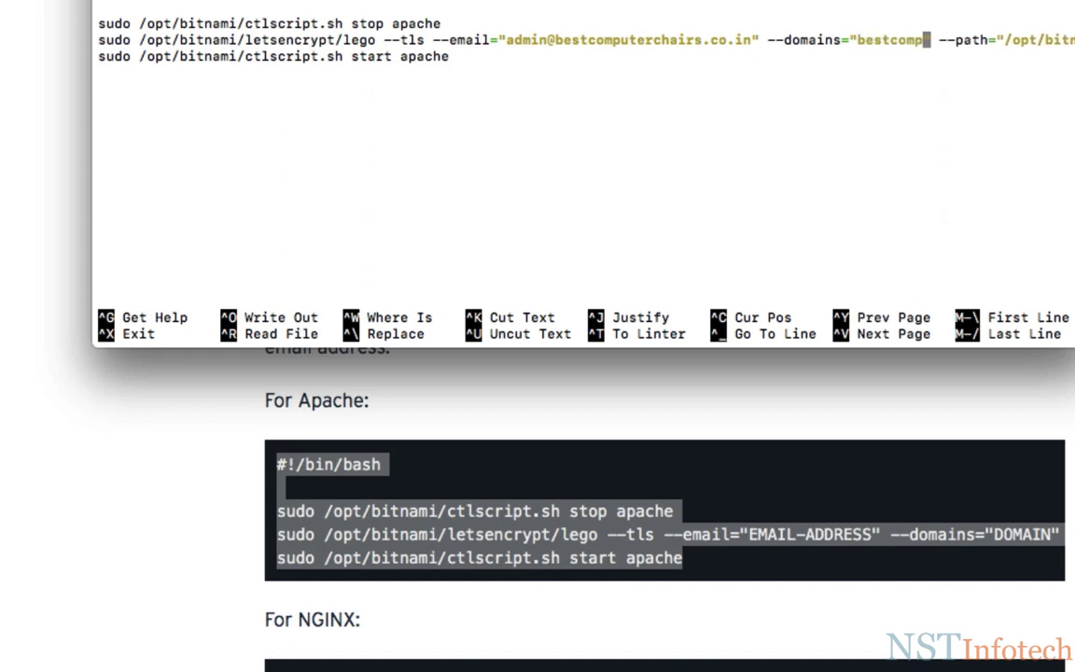
{"action": "type", "text": "hairs"}
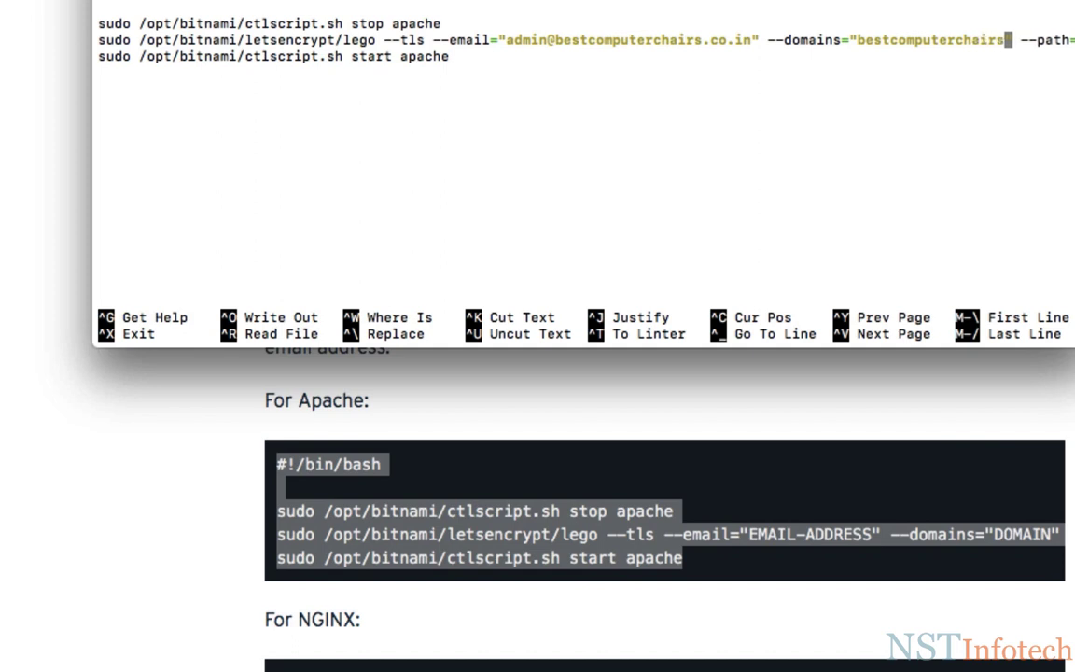
{"action": "type", "text": ".co.in"}
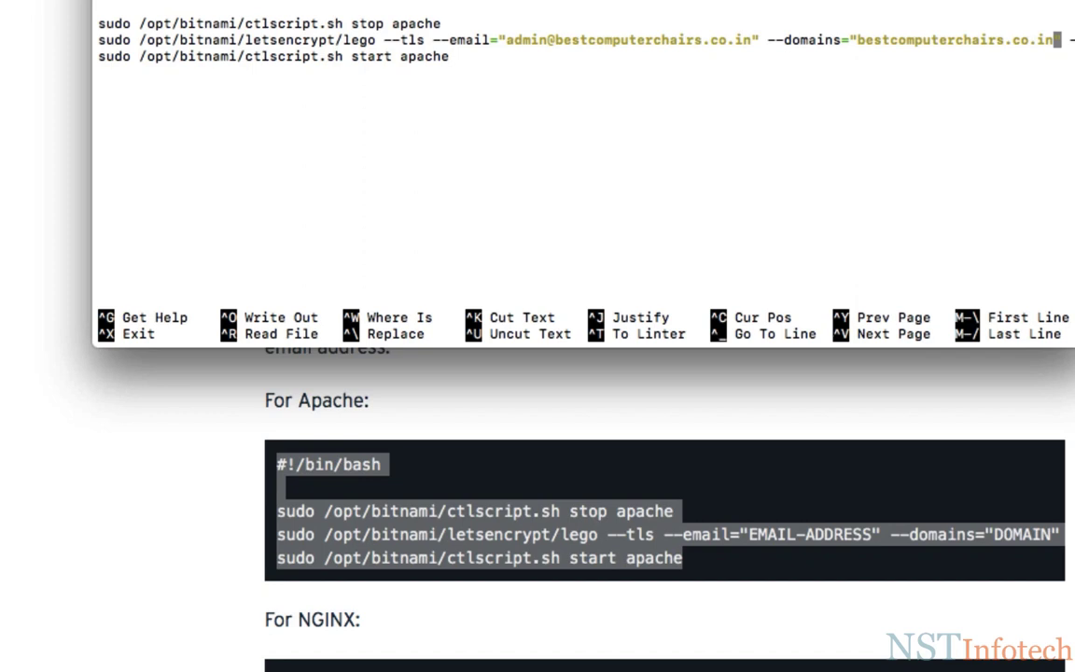
{"action": "left_click_drag", "start_coordinate": [1072, 345], "coordinate": [1074, 345]}
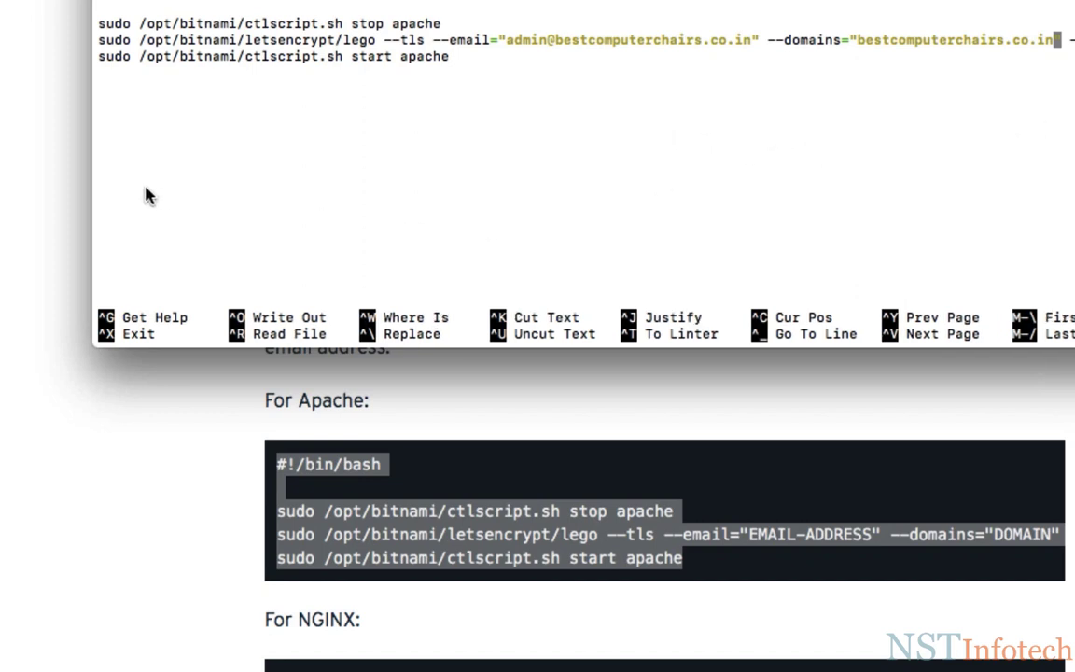
{"action": "left_click_drag", "start_coordinate": [91, 176], "coordinate": [26, 185]}
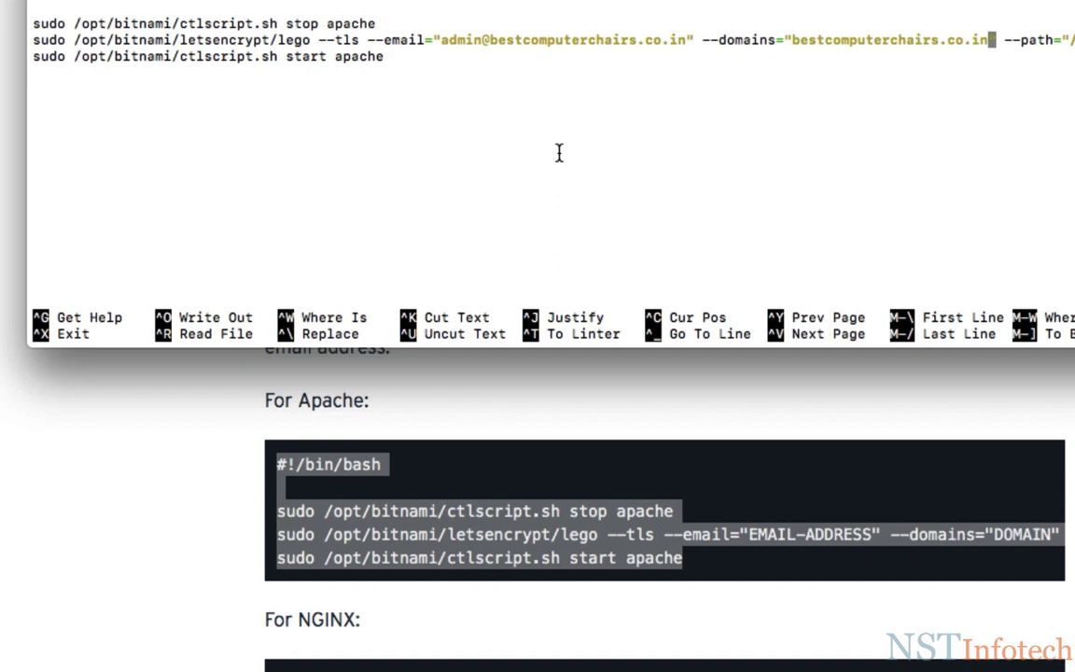
{"action": "key", "text": "ctrl+o"}
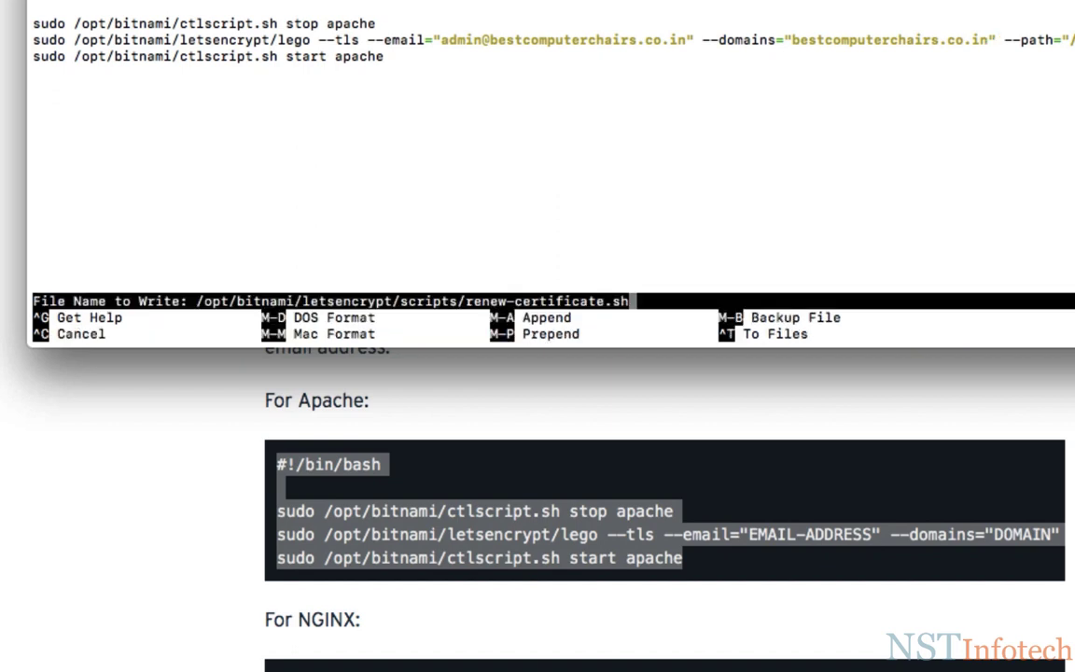
{"action": "key", "text": "Return"}
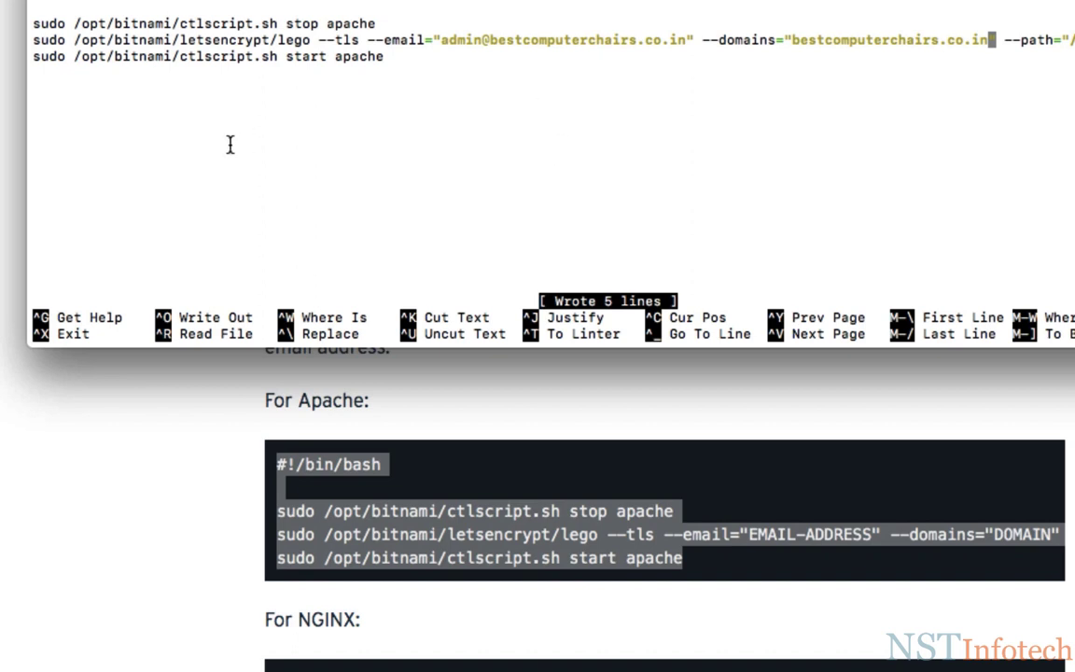
{"action": "key", "text": "ctrl+x"}
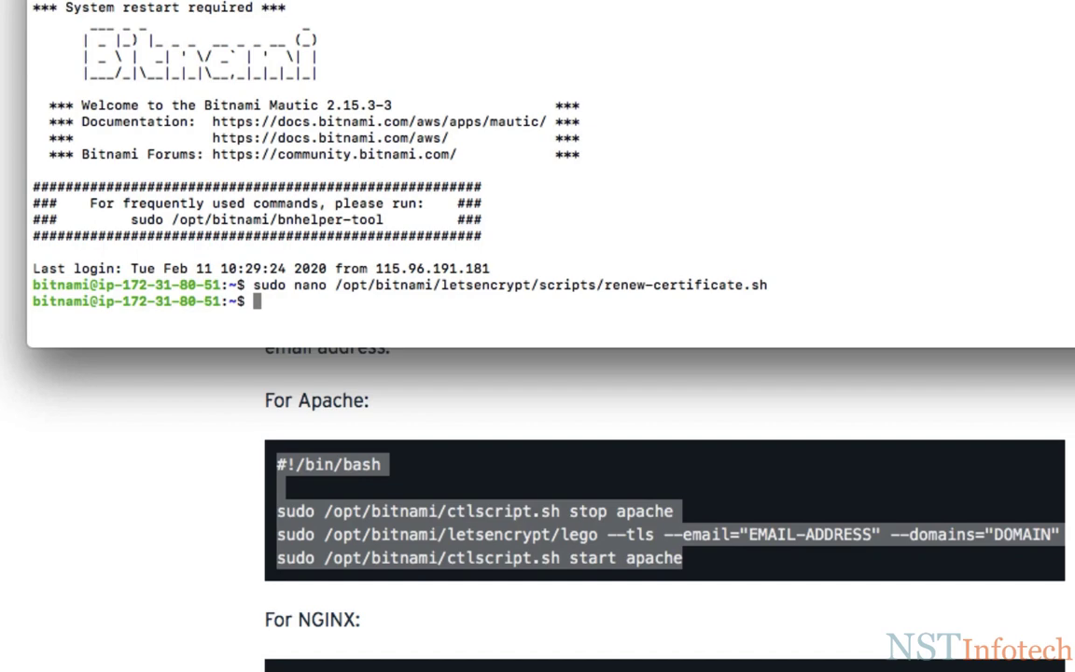
Step: Make renew-certificate.sh executable with the guide's chmod +x command
{"action": "left_click", "coordinate": [390, 627]}
{"action": "scroll", "coordinate": [390, 628], "scroll_direction": "down", "scroll_amount": 5}
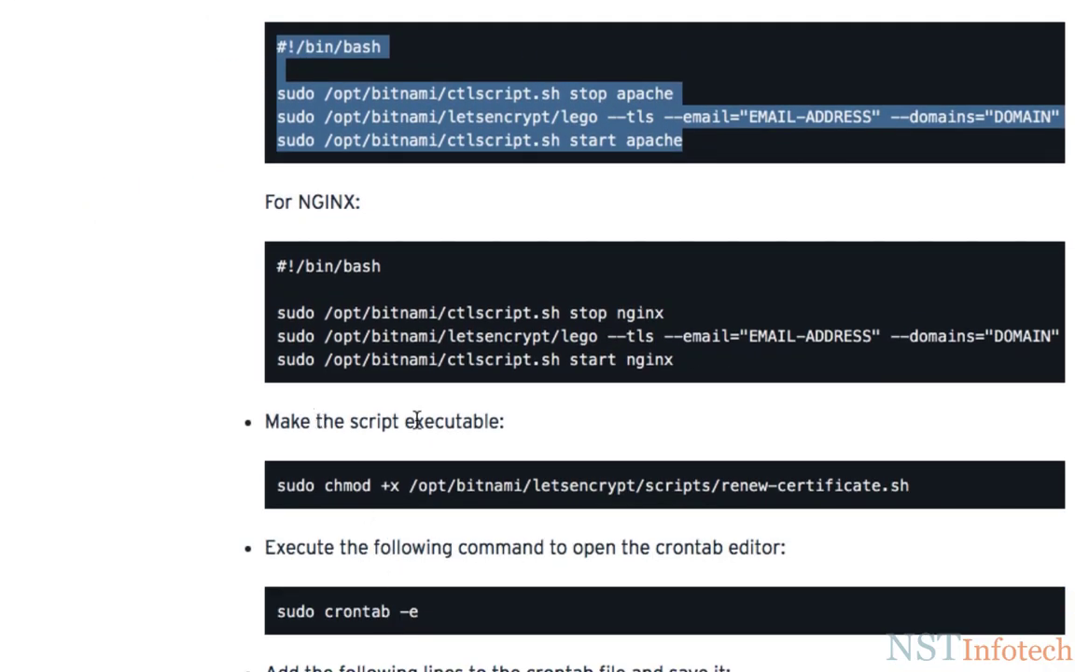
{"action": "triple_click", "coordinate": [526, 485]}
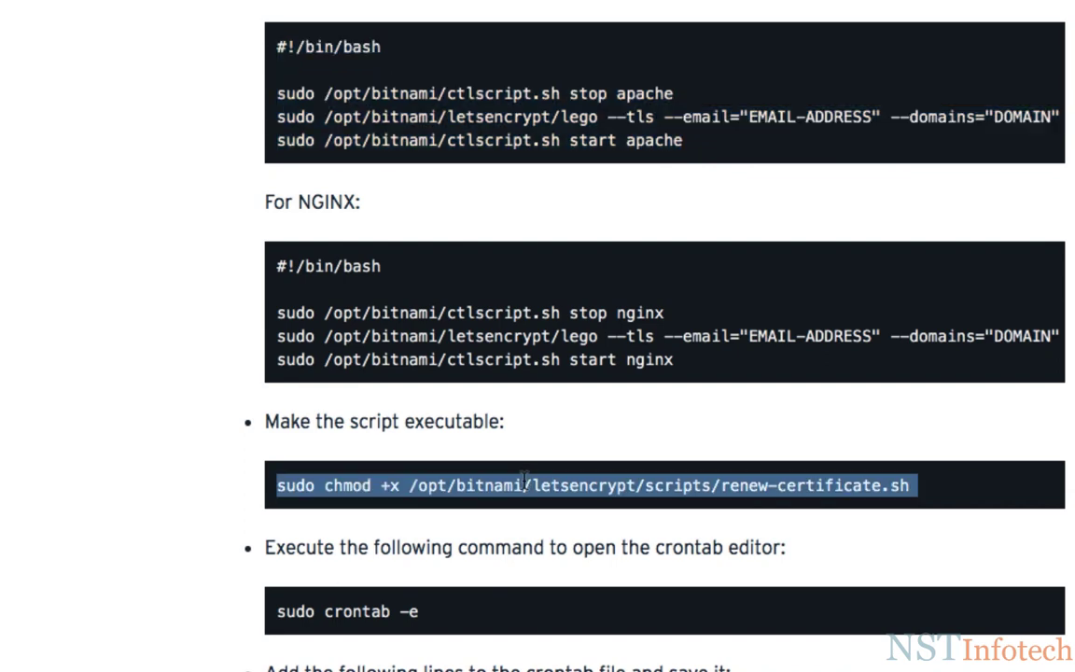
{"action": "key", "text": "super+Tab"}
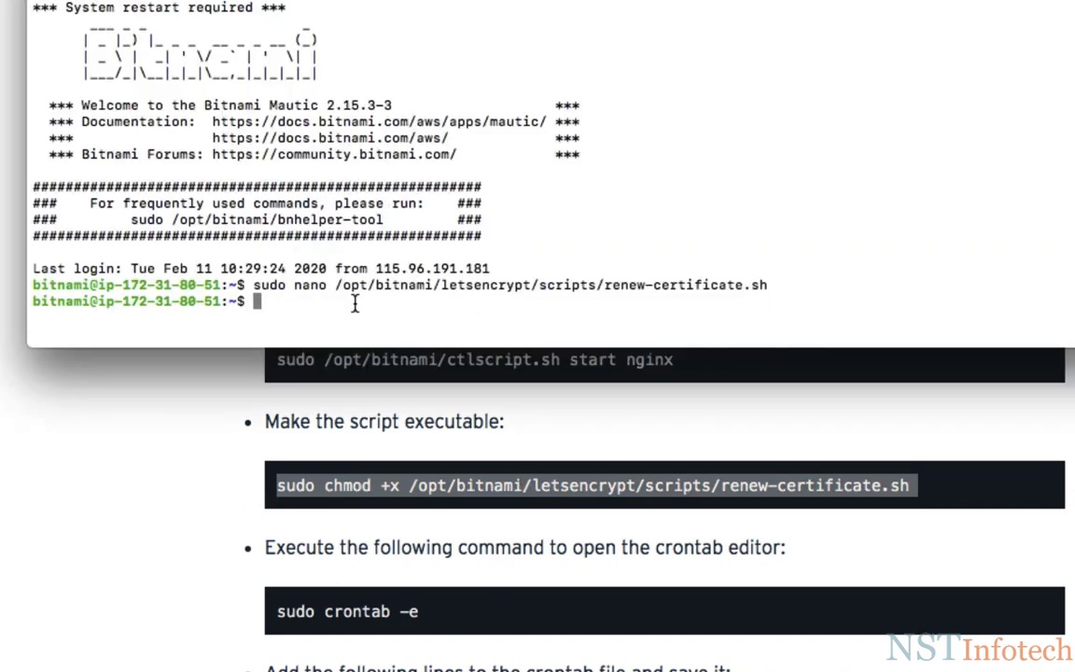
{"action": "key", "text": "super+v"}
{"action": "key", "text": "Return"}
{"action": "key", "text": "super+Tab"}
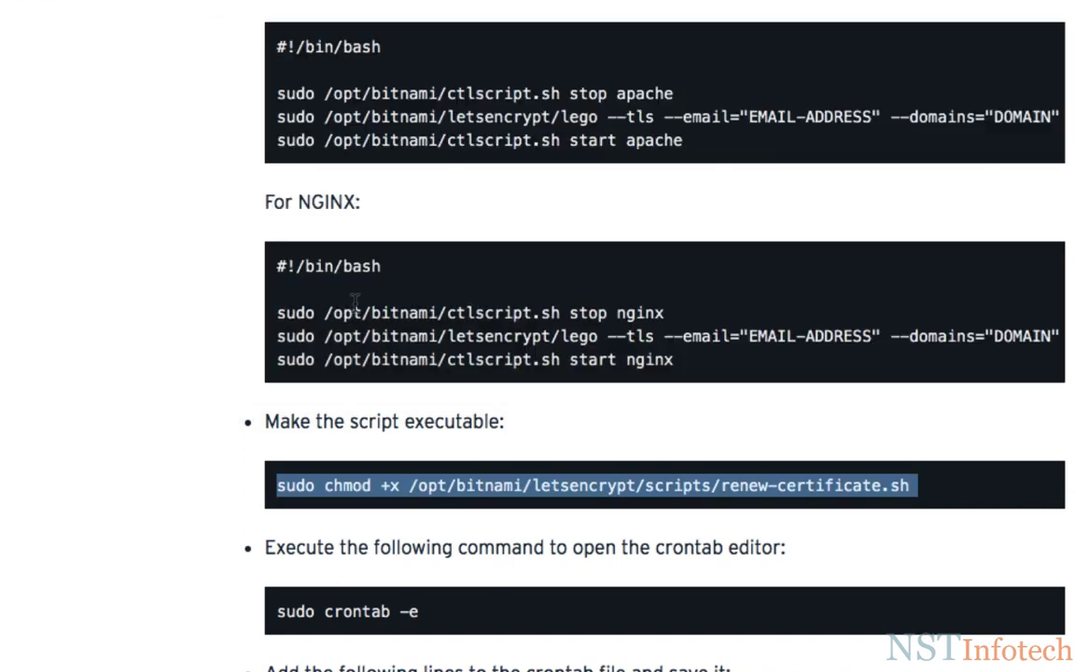
{"action": "scroll", "coordinate": [393, 429], "scroll_direction": "down", "scroll_amount": 2}
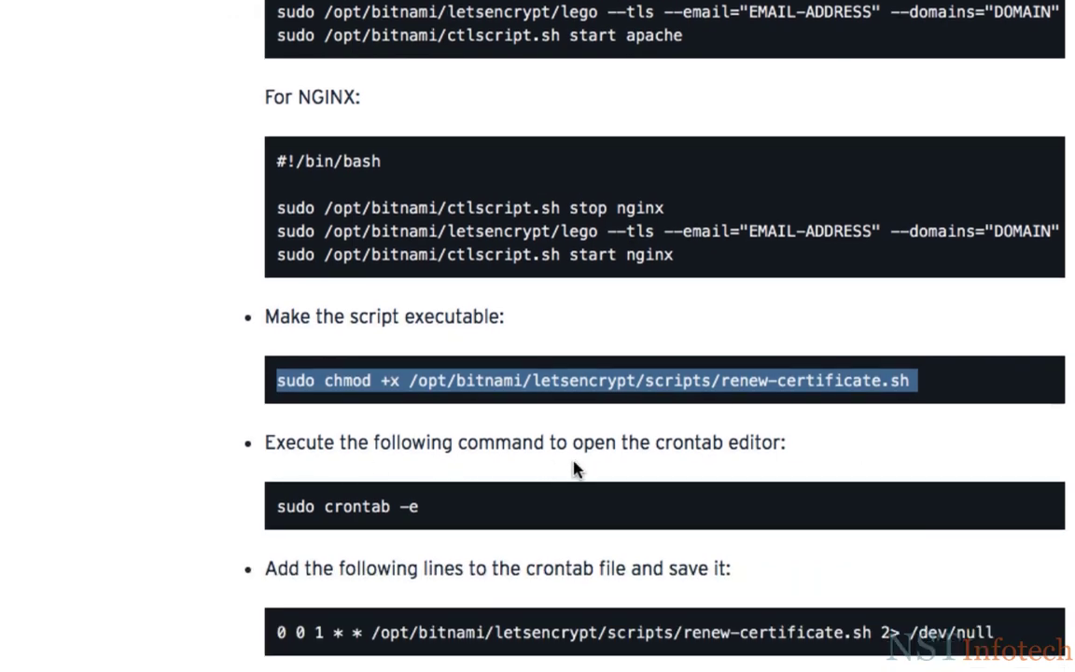
Step: Open the root crontab for editing with sudo crontab -e
{"action": "triple_click", "coordinate": [343, 511]}
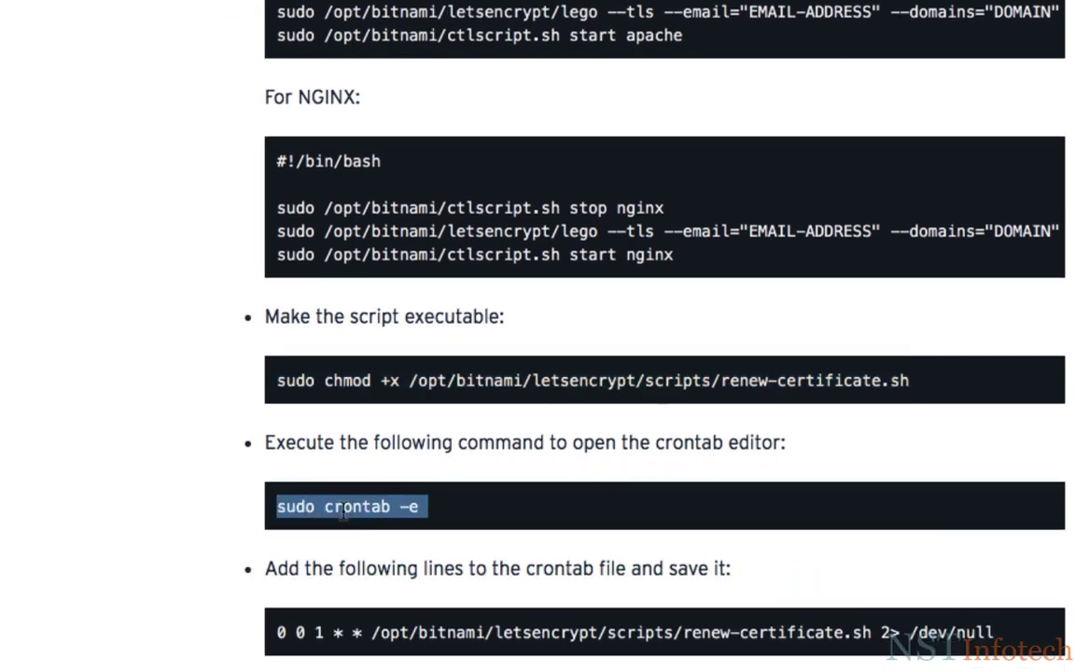
{"action": "key", "text": "super+Tab"}
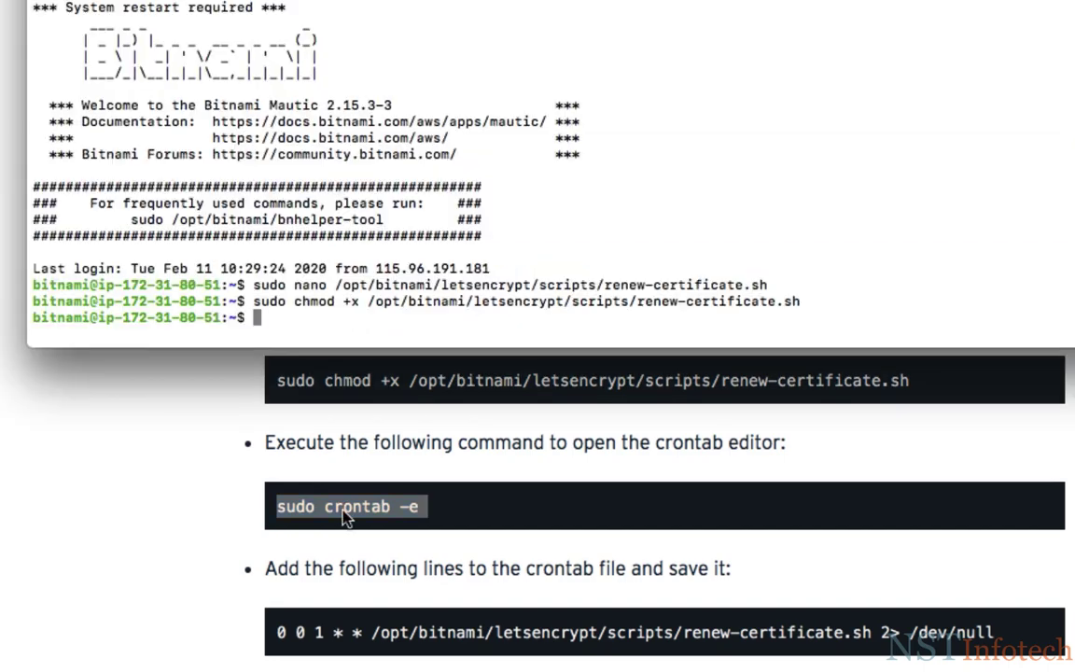
{"action": "key", "text": "super+v"}
{"action": "key", "text": "Return"}
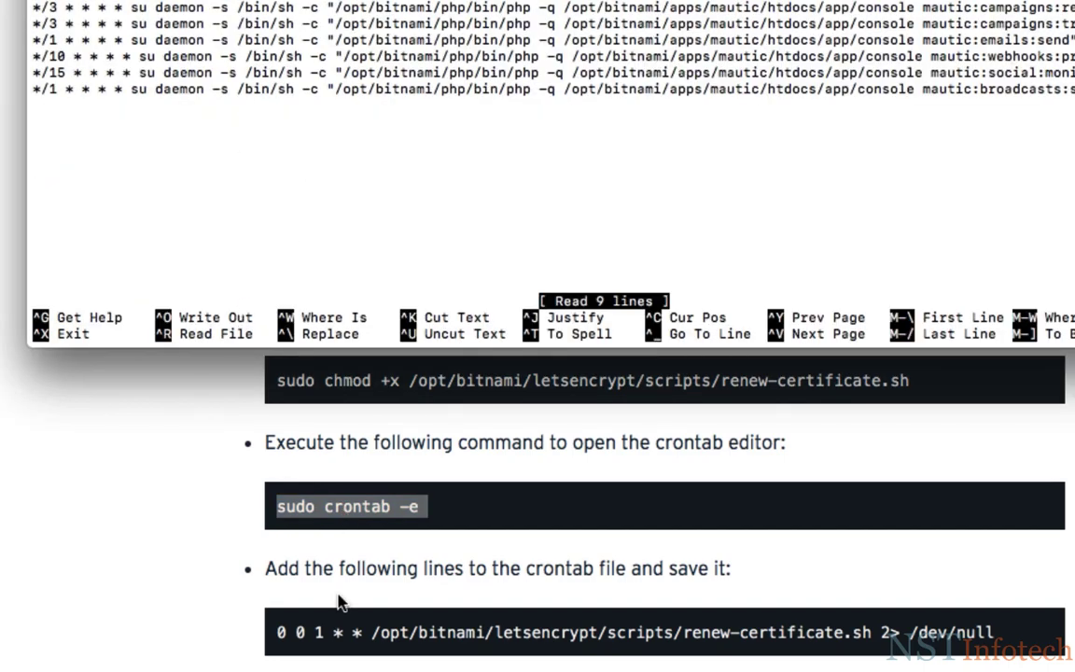
Step: Append the monthly '0 0 1 * *' renew-certificate.sh line and save the crontab
{"action": "left_click", "coordinate": [467, 660]}
{"action": "triple_click", "coordinate": [489, 634]}
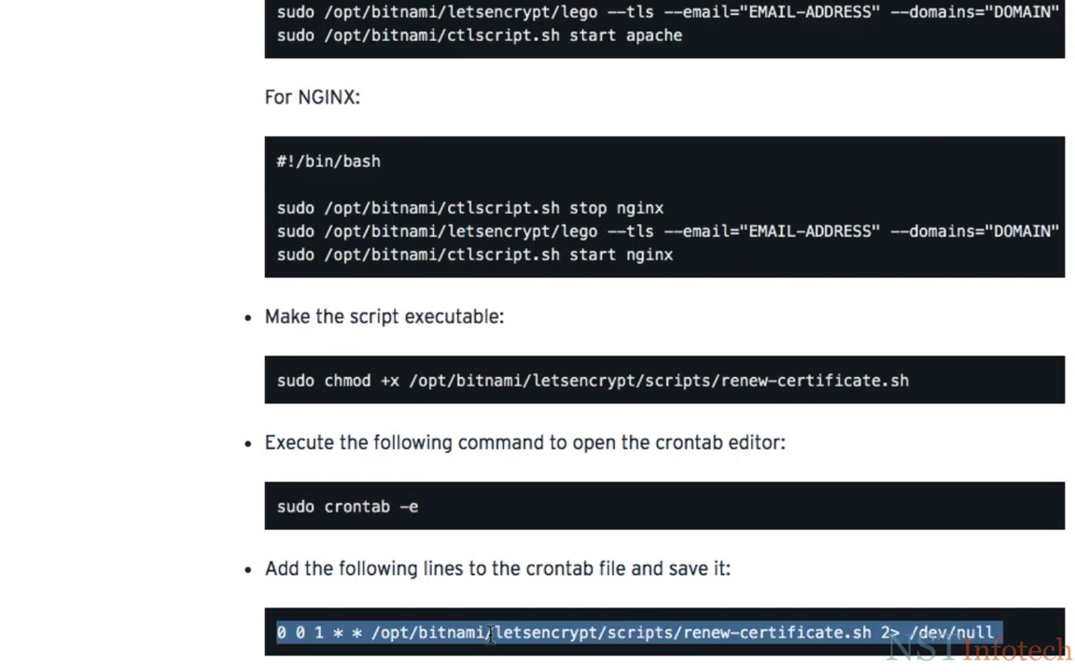
{"action": "key", "text": "super+Tab"}
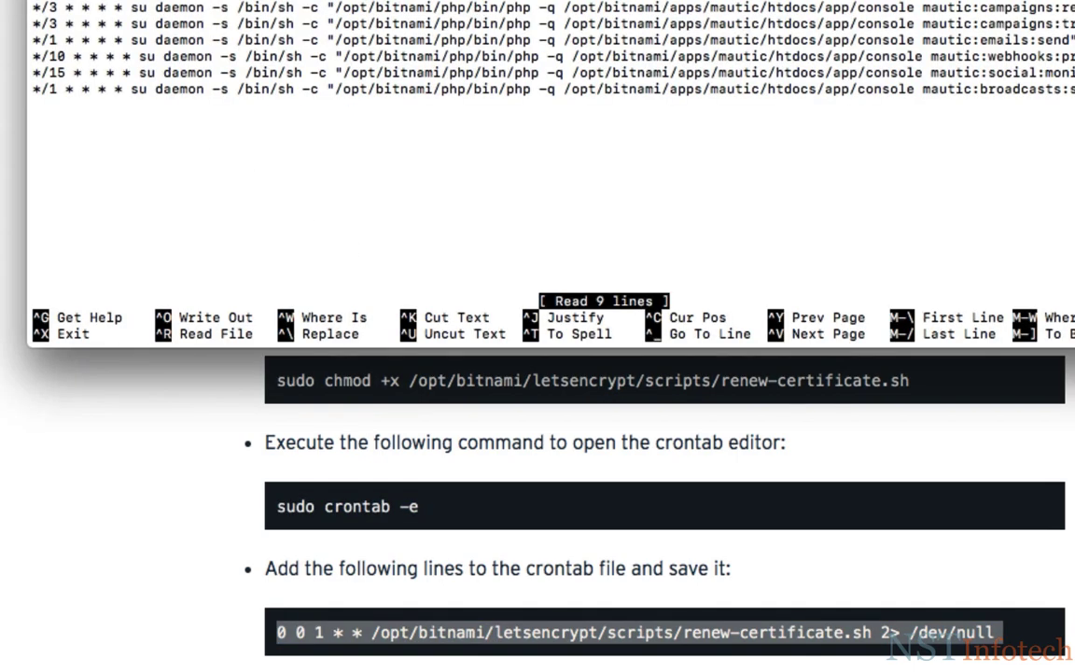
{"action": "key", "text": "Down"}
{"action": "key", "text": "Down"}
{"action": "key", "text": "Down"}
{"action": "key", "text": "Down"}
{"action": "key", "text": "Down"}
{"action": "key", "text": "Down"}
{"action": "key", "text": "super+v"}
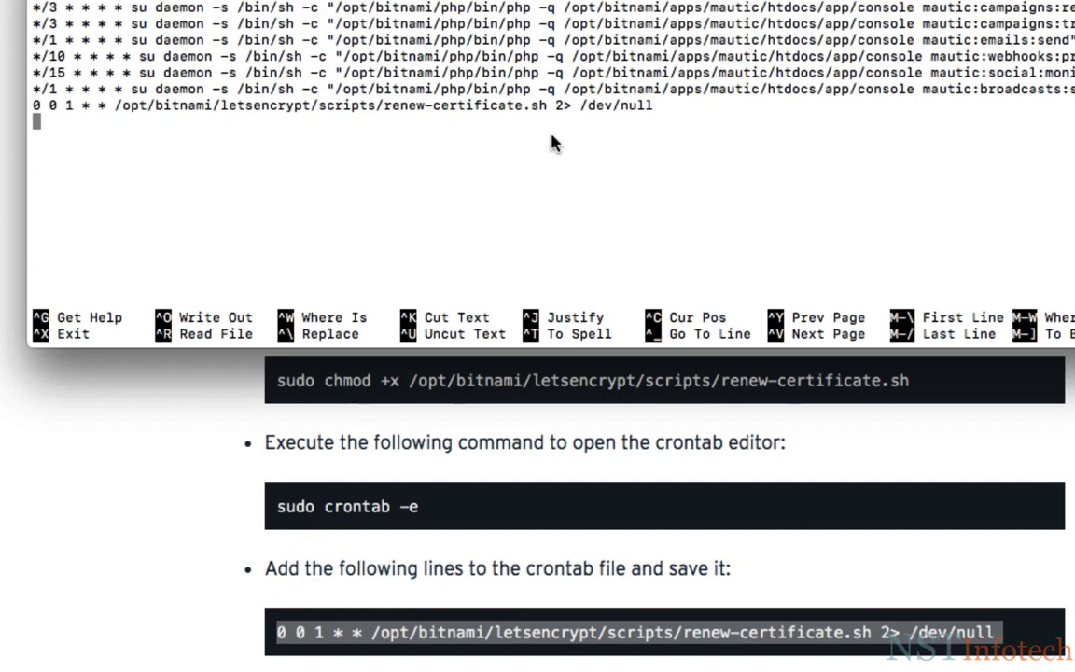
{"action": "key", "text": "ctrl+o"}
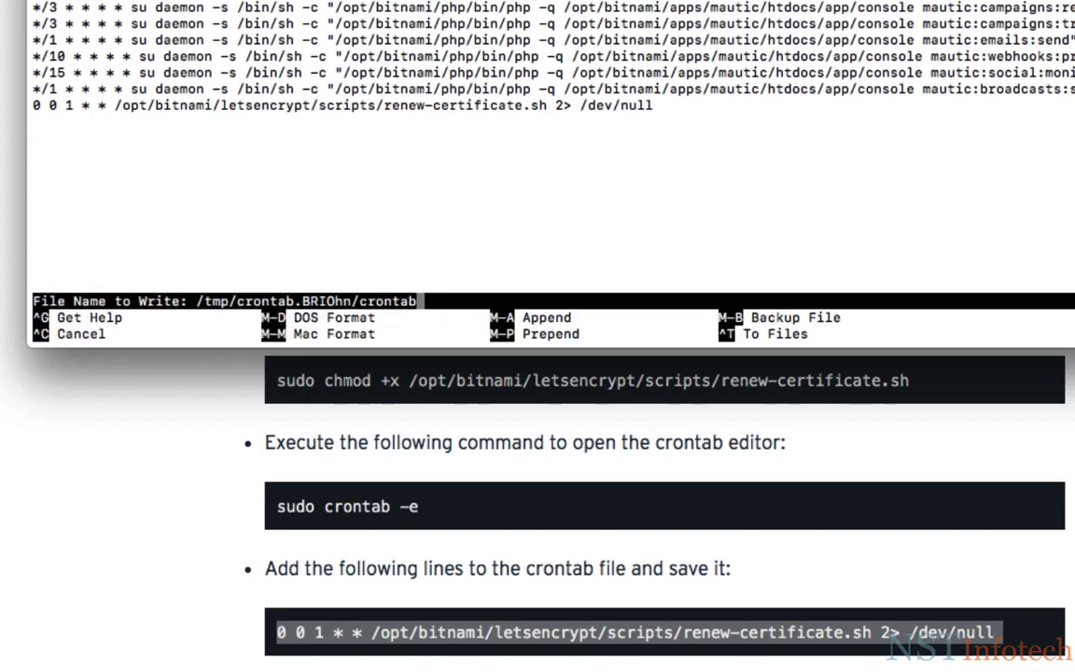
{"action": "key", "text": "Return"}
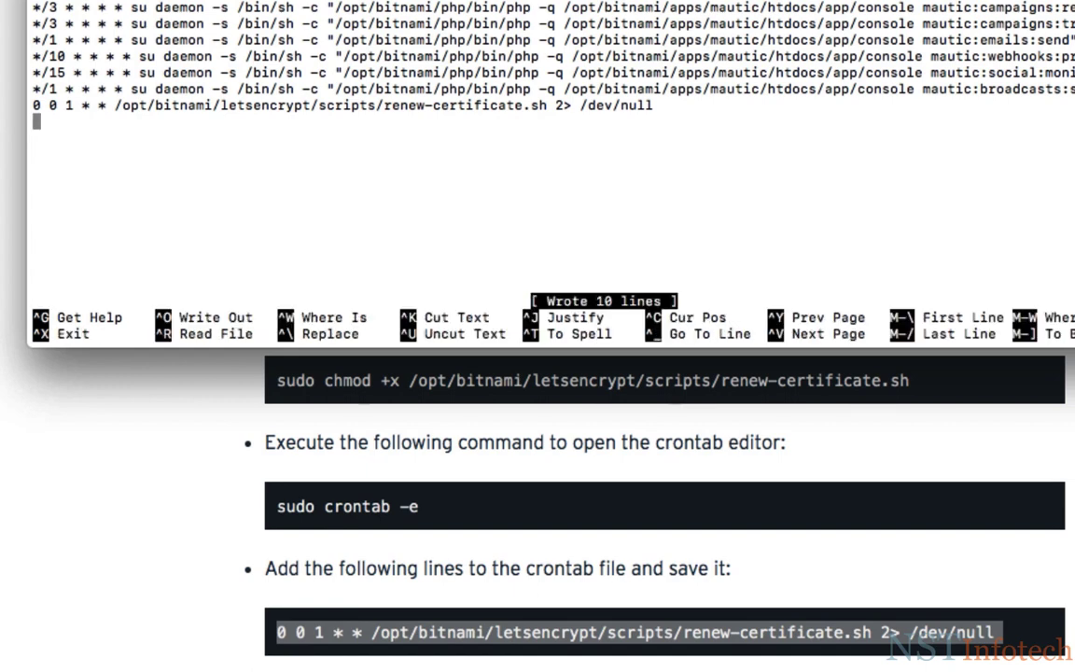
{"action": "key", "text": "ctrl+x"}
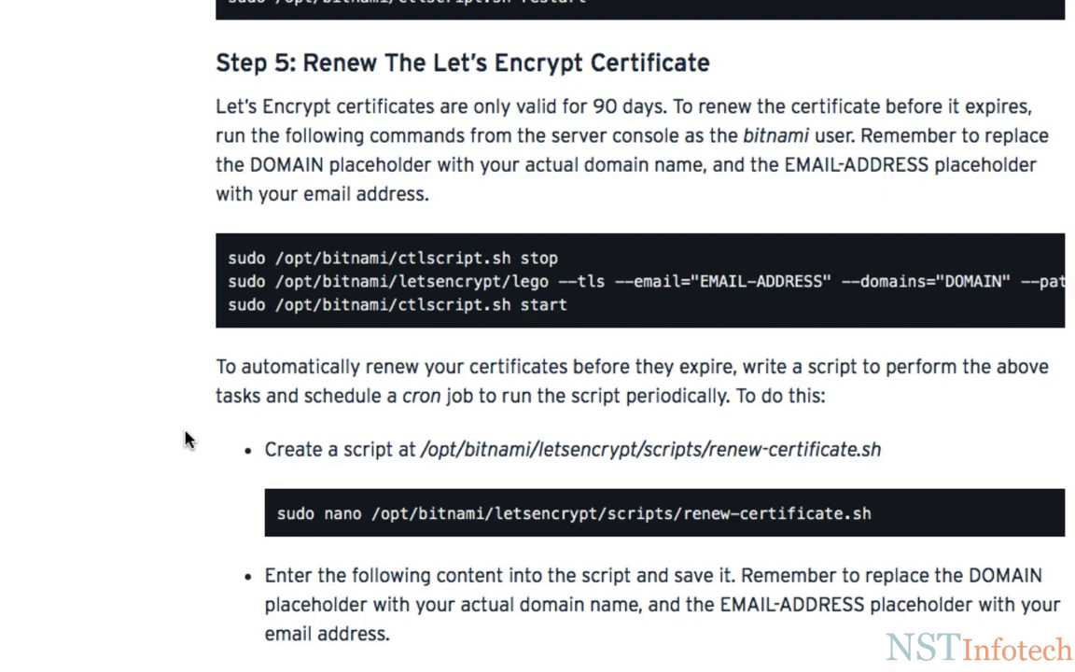
Step: Reread the three Step 5 renewal commands and the rest of the guide, then return to Terminal
{"action": "scroll", "coordinate": [280, 252], "scroll_direction": "up", "scroll_amount": 2}
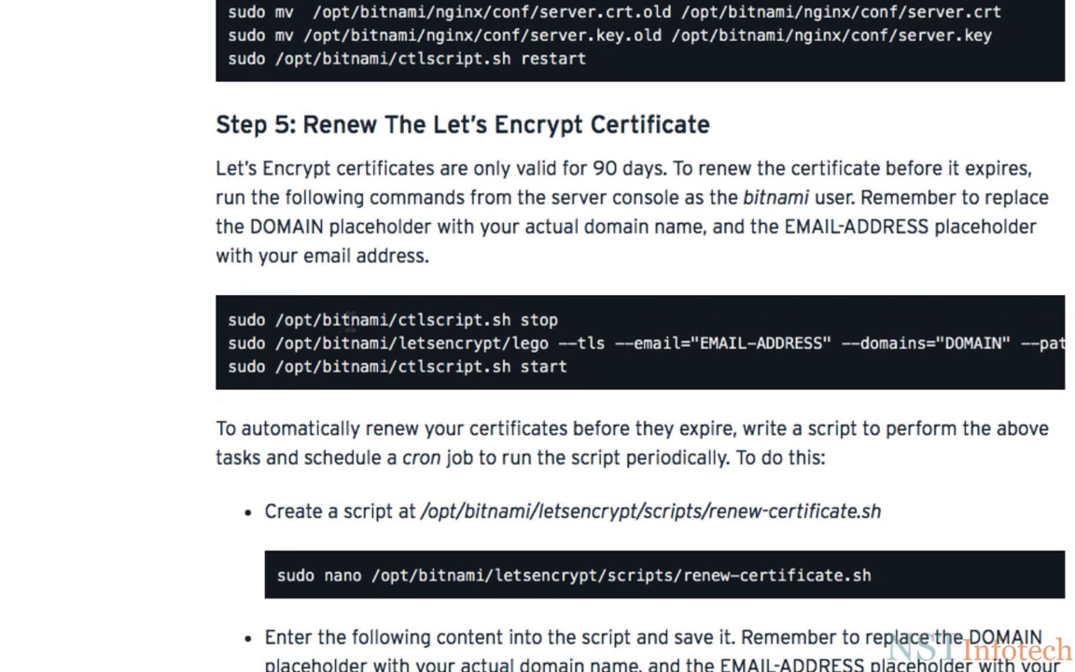
{"action": "double_click", "coordinate": [399, 320]}
{"action": "left_click", "coordinate": [570, 370]}
{"action": "left_click_drag", "start_coordinate": [580, 383], "coordinate": [224, 332]}
{"action": "left_click", "coordinate": [163, 361]}
{"action": "scroll", "coordinate": [240, 395], "scroll_direction": "down", "scroll_amount": 5}
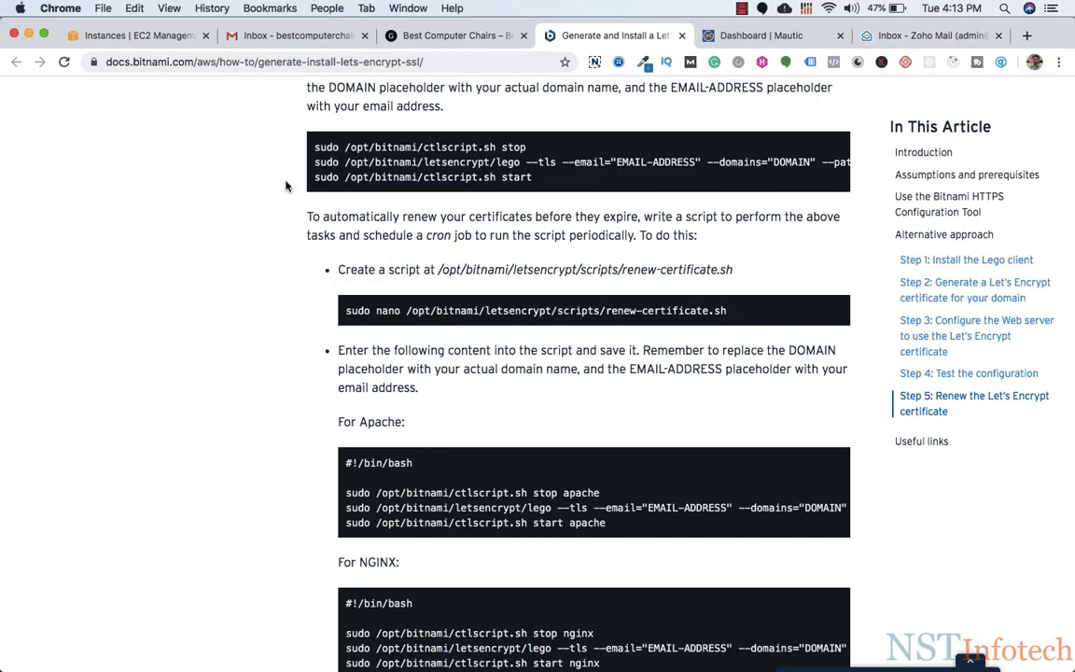
{"action": "scroll", "coordinate": [377, 301], "scroll_direction": "down", "scroll_amount": 5}
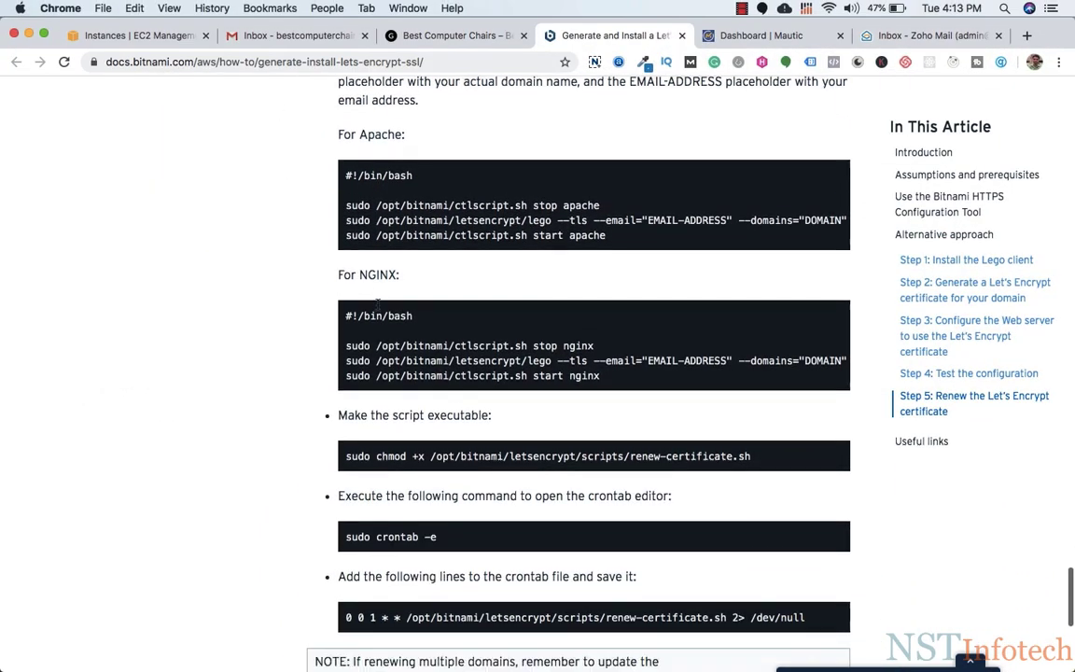
{"action": "scroll", "coordinate": [377, 301], "scroll_direction": "down", "scroll_amount": 2}
{"action": "scroll", "coordinate": [377, 304], "scroll_direction": "up", "scroll_amount": 5}
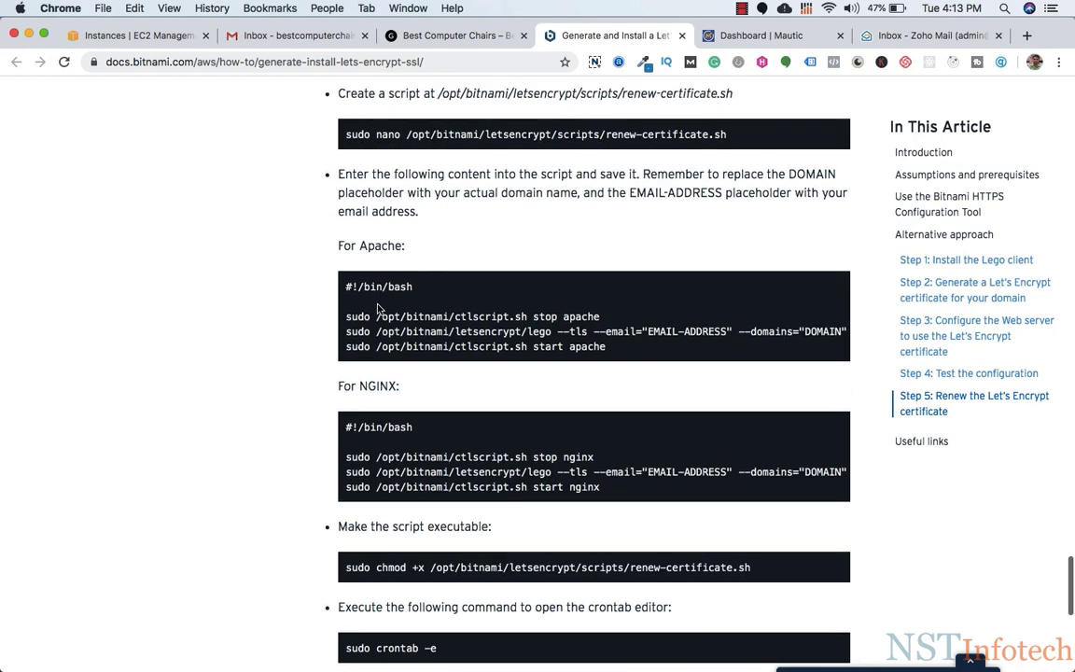
{"action": "key", "text": "super+Tab"}
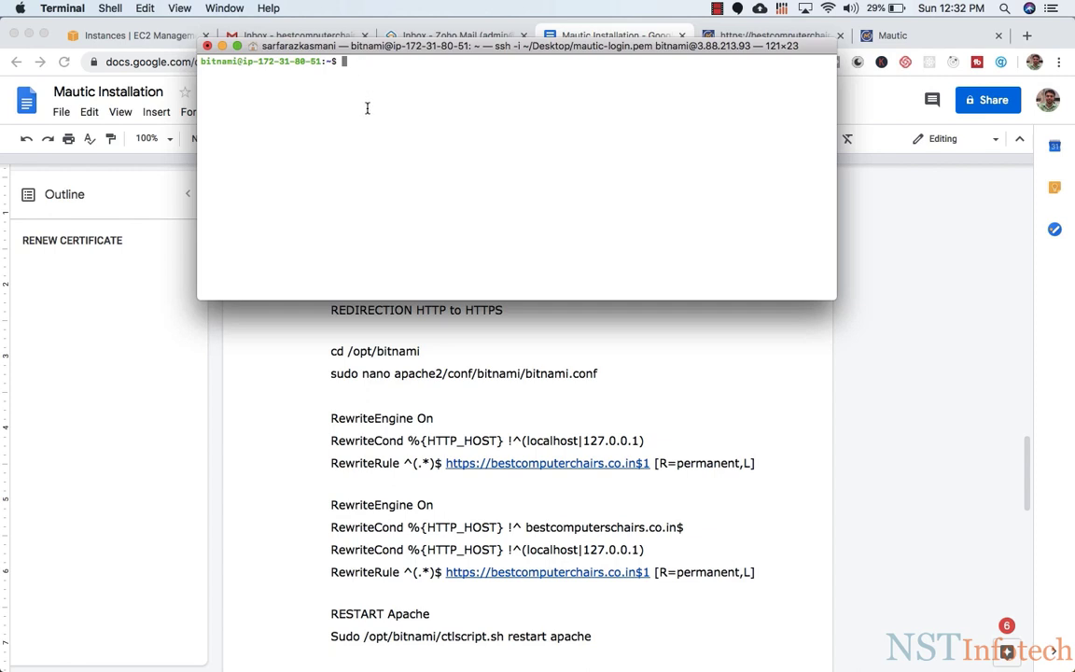
Step: Change to /opt/bitnami and run sudo nano apache2/conf/bitnami/bitnami.conf
{"action": "type", "text": "cd"}
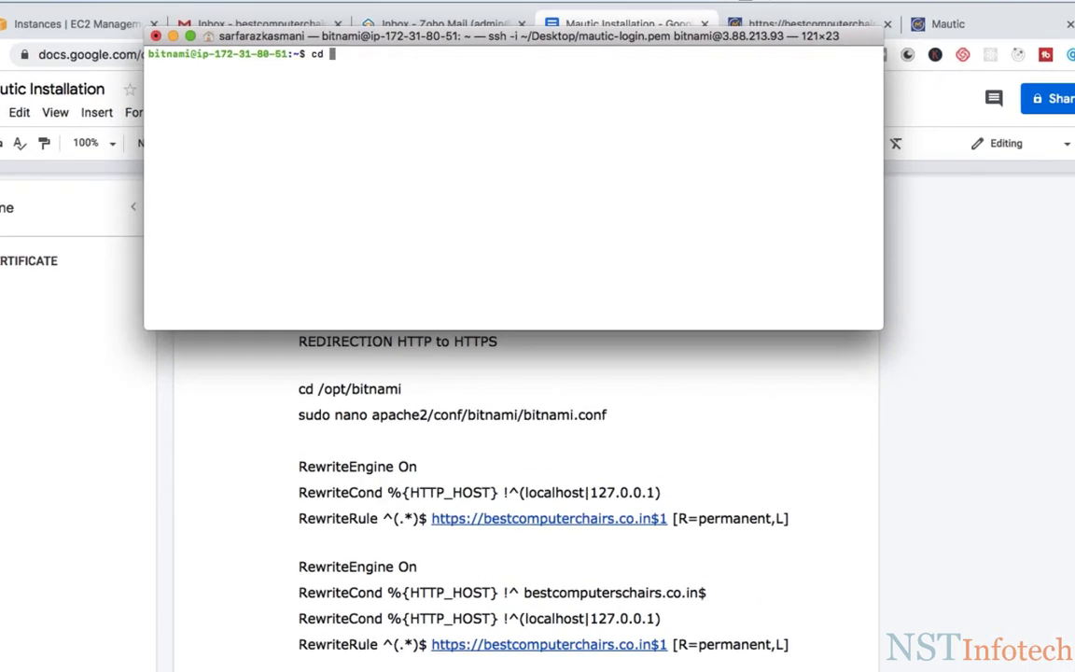
{"action": "type", "text": " /opt"}
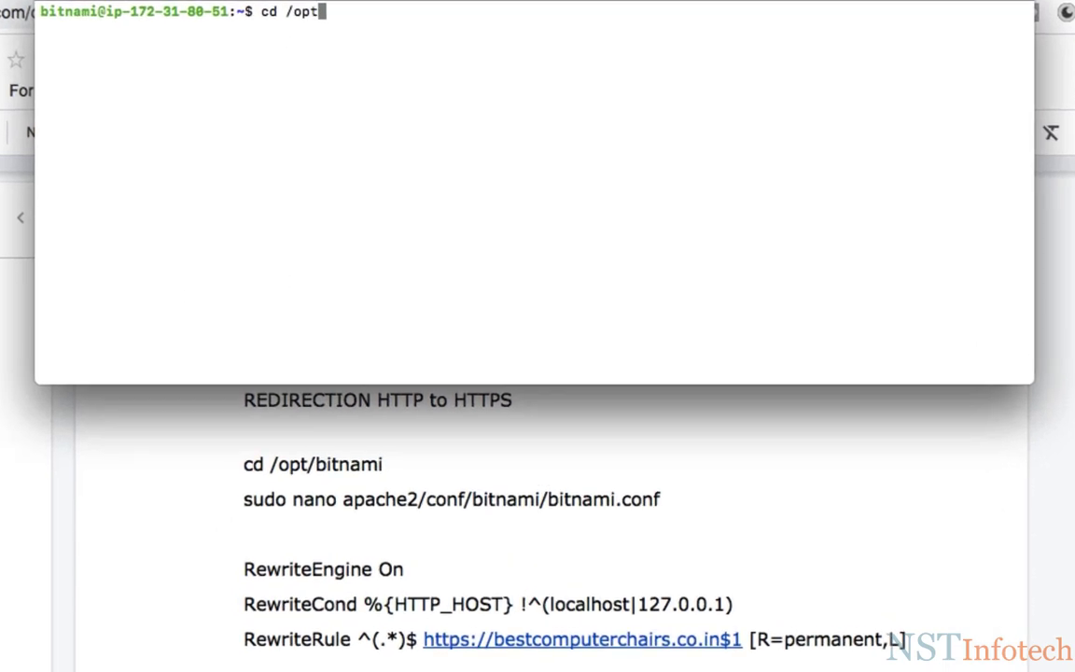
{"action": "type", "text": "/bitnami"}
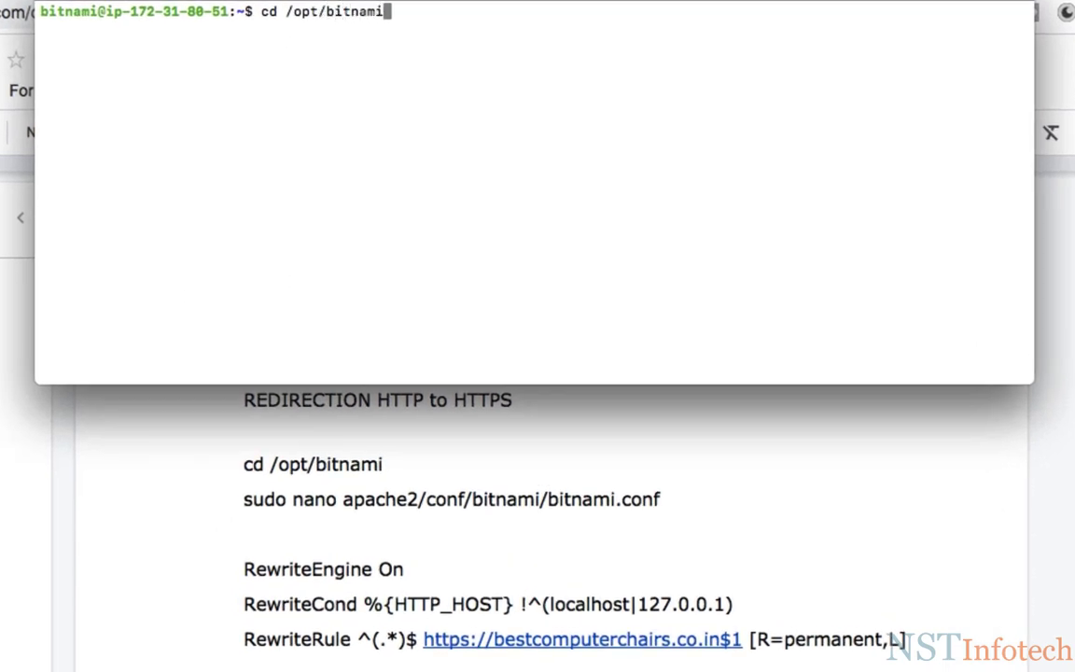
{"action": "key", "text": "Return"}
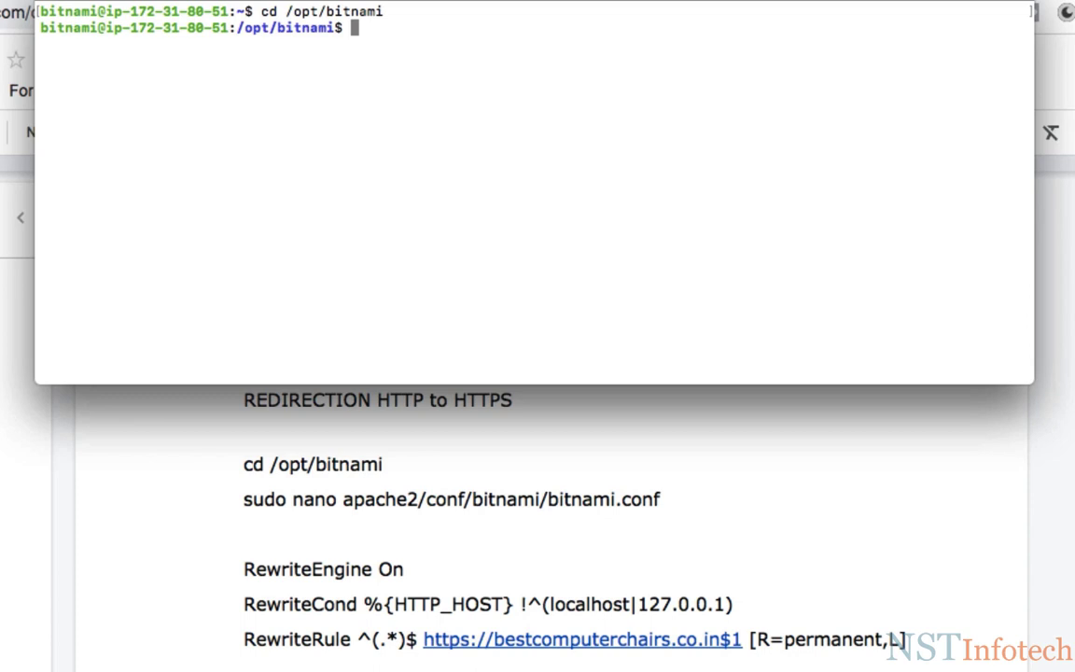
{"action": "type", "text": "sudo nano ap"}
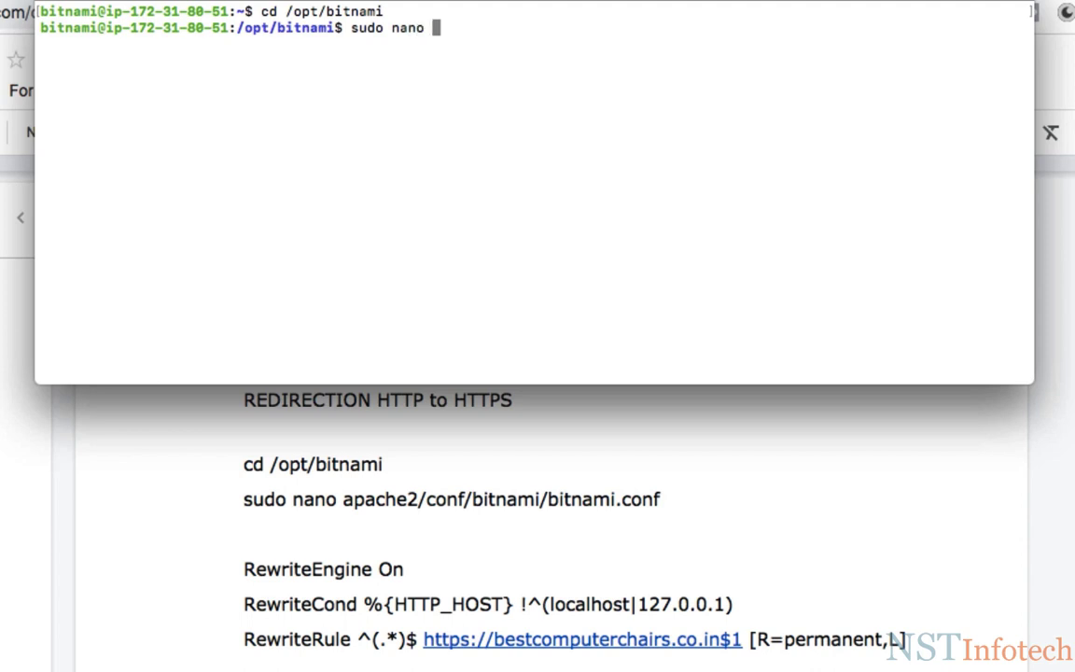
{"action": "type", "text": "ache"}
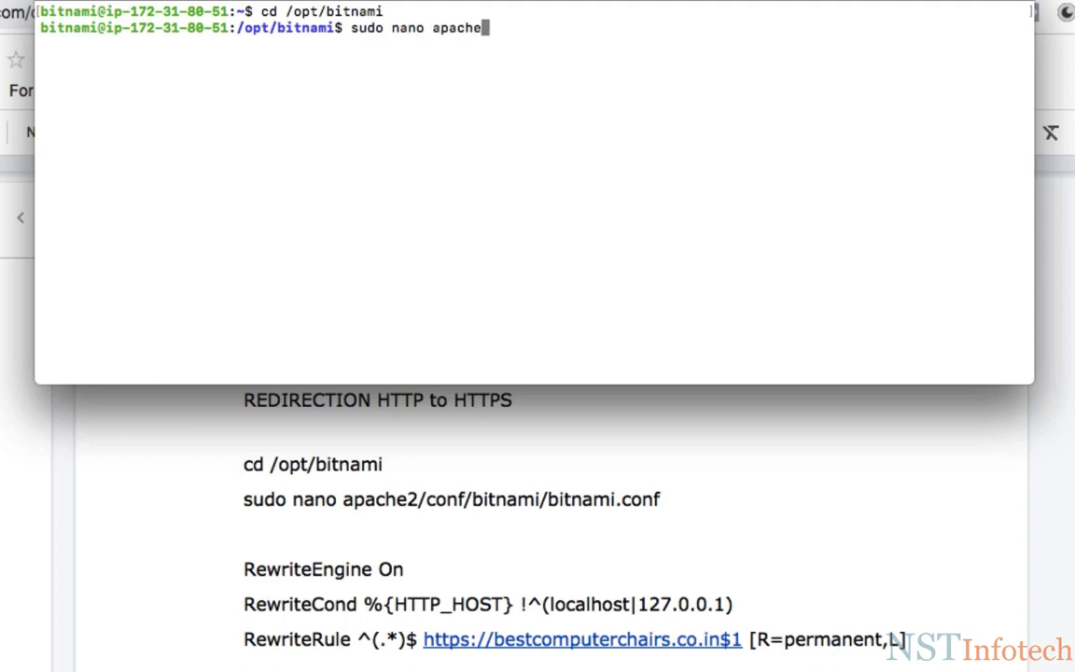
{"action": "type", "text": "2/conf"}
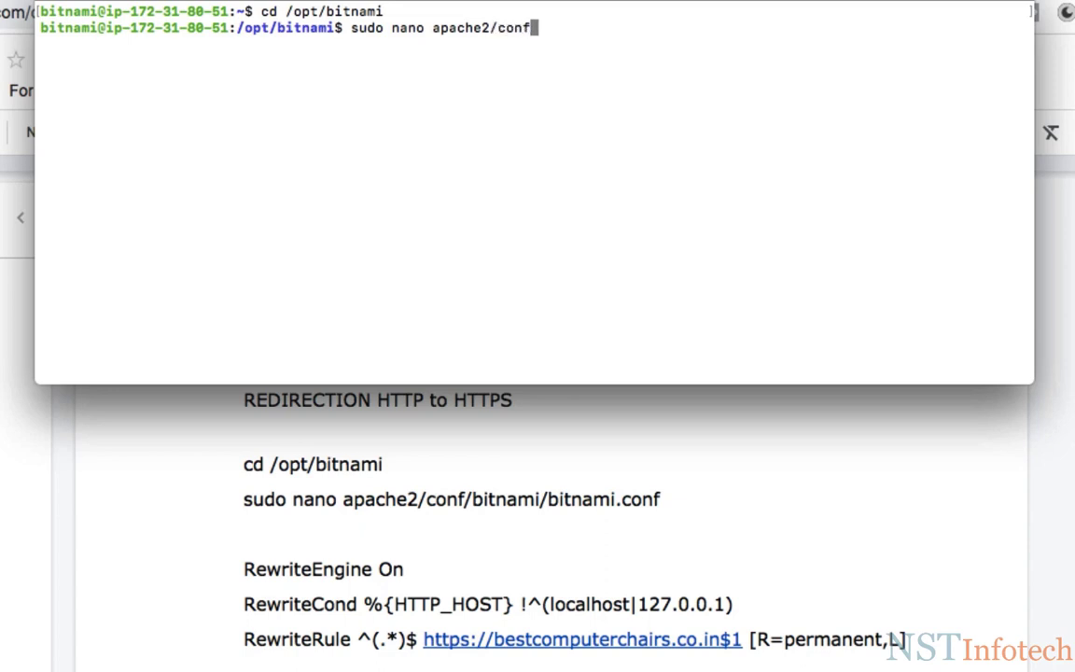
{"action": "type", "text": "/b"}
{"action": "type", "text": "itn"}
{"action": "type", "text": "a"}
{"action": "key", "text": "BackSpace"}
{"action": "type", "text": "nam"}
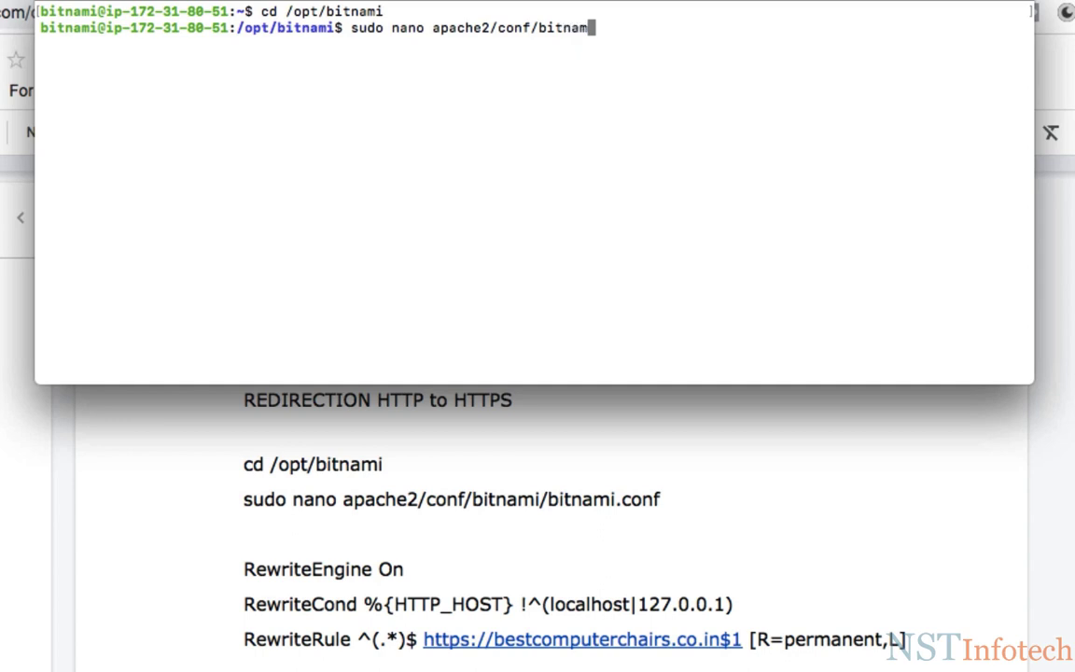
{"action": "type", "text": "i/bitnami"}
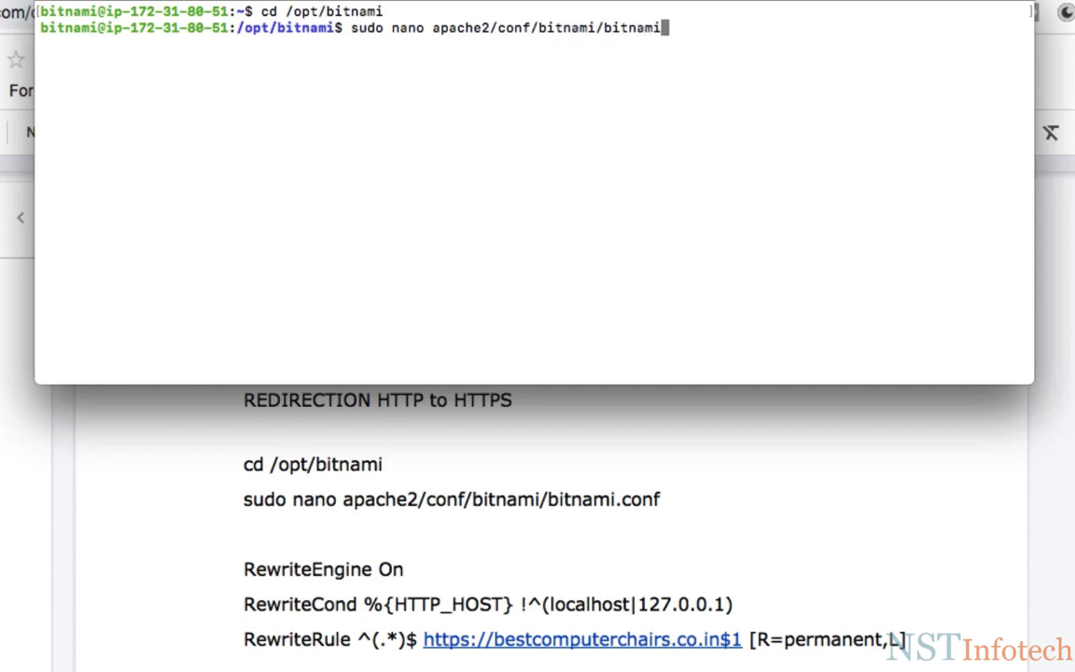
{"action": "type", "text": ".conf"}
{"action": "key", "text": "Return"}
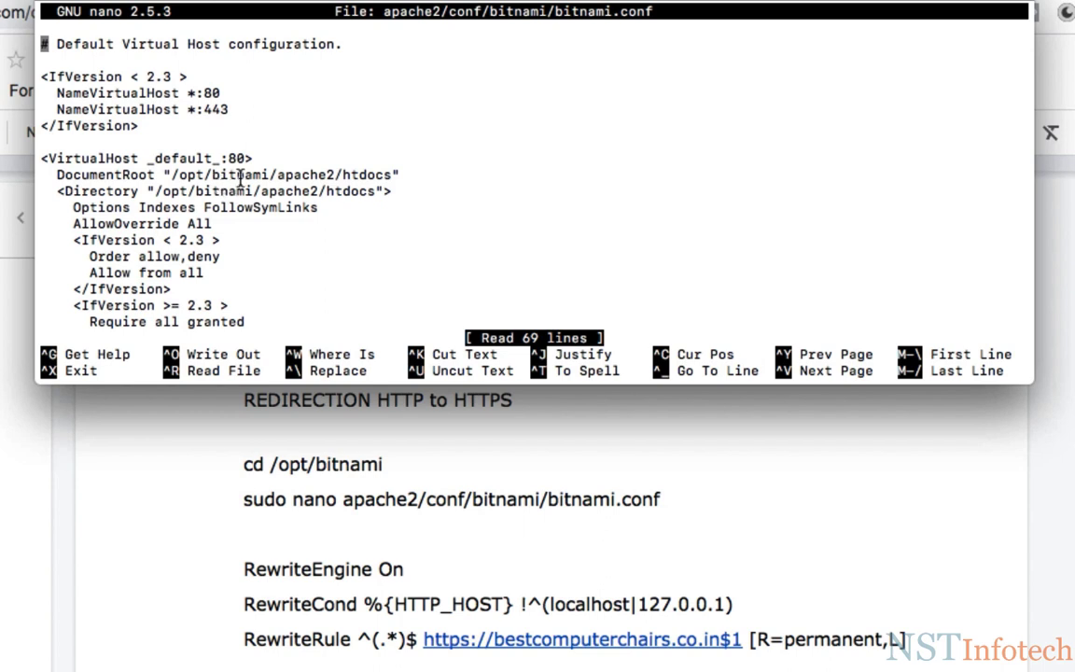
Step: Under the port 80 DocumentRoot, add 'RewriteEngine On' and 'RewriteCond %{HTTP_HOST} !^(localhost|127.0.0.1)'
{"action": "key", "text": "Down"}
{"action": "key", "text": "Down"}
{"action": "key", "text": "Down"}
{"action": "key", "text": "Down"}
{"action": "key", "text": "Down"}
{"action": "key", "text": "Down"}
{"action": "key", "text": "Down"}
{"action": "key", "text": "Down"}
{"action": "key", "text": "Right"}
{"action": "key", "text": "Right"}
{"action": "key", "text": "Right"}
{"action": "key", "text": "Right"}
{"action": "key", "text": "Right"}
{"action": "key", "text": "Right"}
{"action": "key", "text": "Right"}
{"action": "key", "text": "Right"}
{"action": "key", "text": "Right"}
{"action": "key", "text": "Right"}
{"action": "key", "text": "Right"}
{"action": "key", "text": "Right"}
{"action": "key", "text": "Right"}
{"action": "key", "text": "Right"}
{"action": "key", "text": "Right"}
{"action": "key", "text": "Right"}
{"action": "key", "text": "Right"}
{"action": "key", "text": "Right"}
{"action": "key", "text": "Right"}
{"action": "key", "text": "Right"}
{"action": "key", "text": "Right"}
{"action": "key", "text": "Right"}
{"action": "key", "text": "Right"}
{"action": "key", "text": "Right"}
{"action": "key", "text": "Right"}
{"action": "key", "text": "Right"}
{"action": "key", "text": "Right"}
{"action": "key", "text": "Right"}
{"action": "key", "text": "Right"}
{"action": "key", "text": "Right"}
{"action": "key", "text": "Right"}
{"action": "key", "text": "Right"}
{"action": "key", "text": "Right"}
{"action": "key", "text": "Right"}
{"action": "key", "text": "Right"}
{"action": "key", "text": "Right"}
{"action": "key", "text": "Right"}
{"action": "key", "text": "Right"}
{"action": "key", "text": "Right"}
{"action": "key", "text": "Right"}
{"action": "key", "text": "Right"}
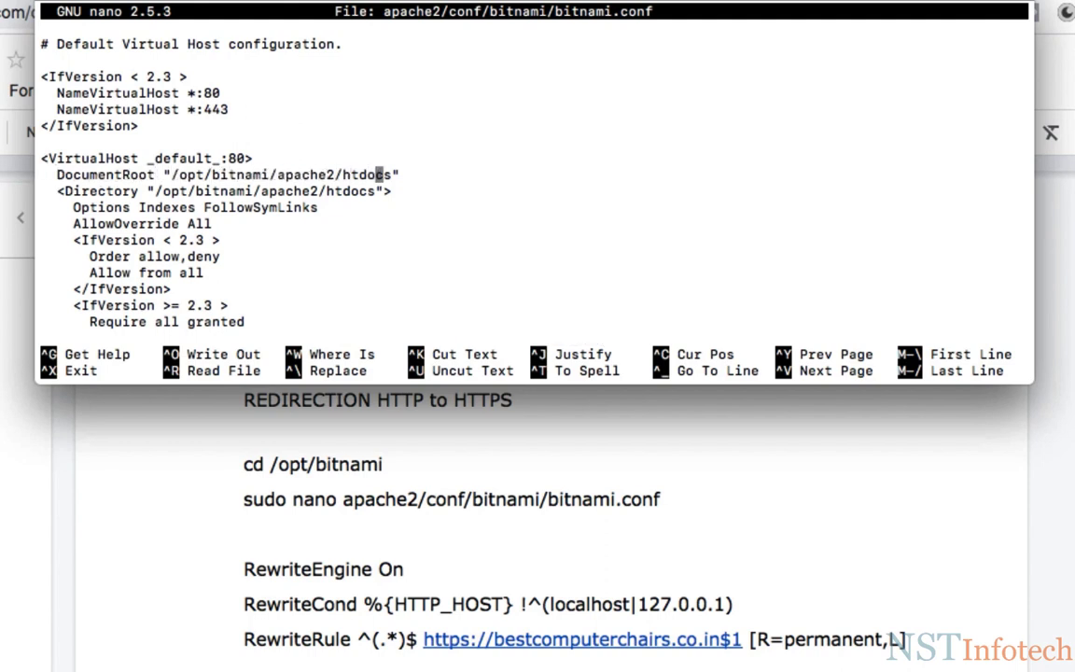
{"action": "key", "text": "Return"}
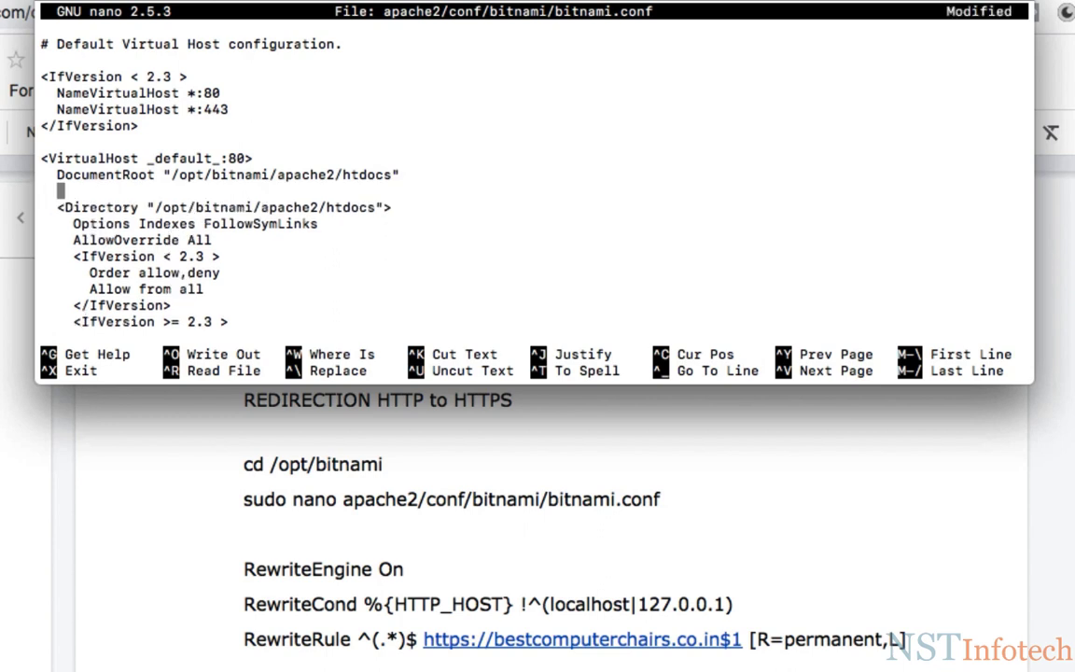
{"action": "type", "text": "Rewrie"}
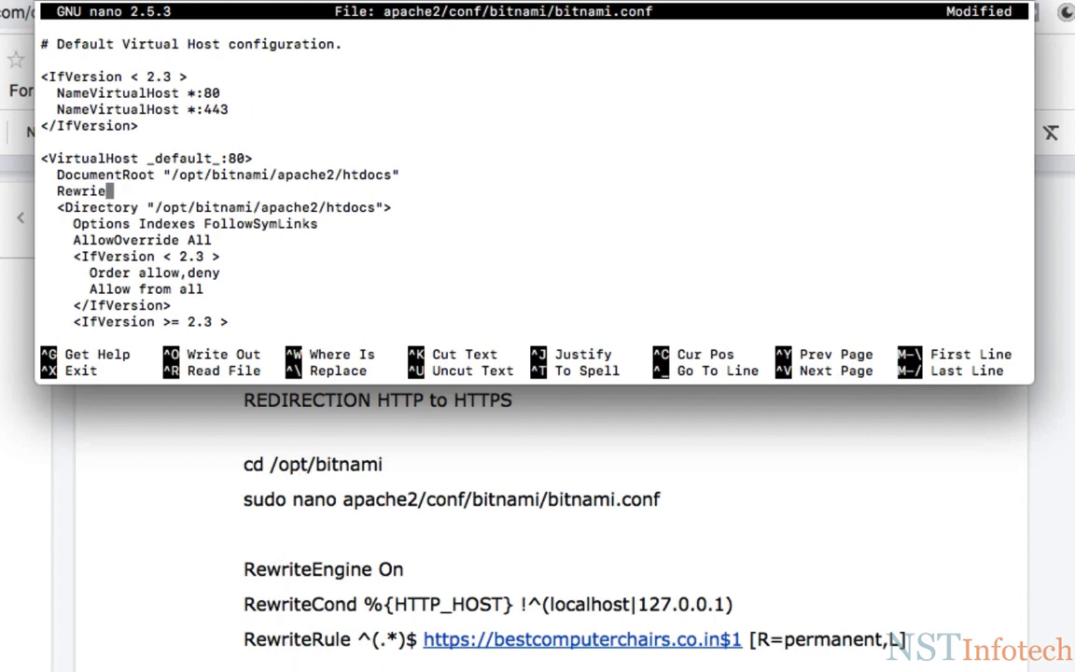
{"action": "key", "text": "BackSpace"}
{"action": "type", "text": "teEngine On"}
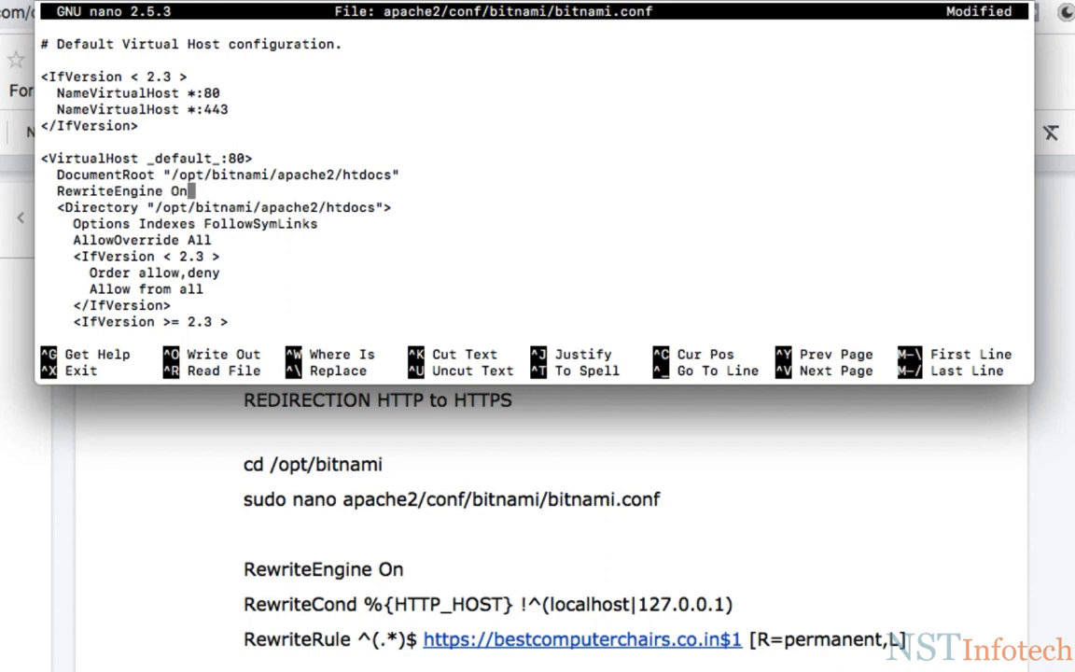
{"action": "key", "text": "Return"}
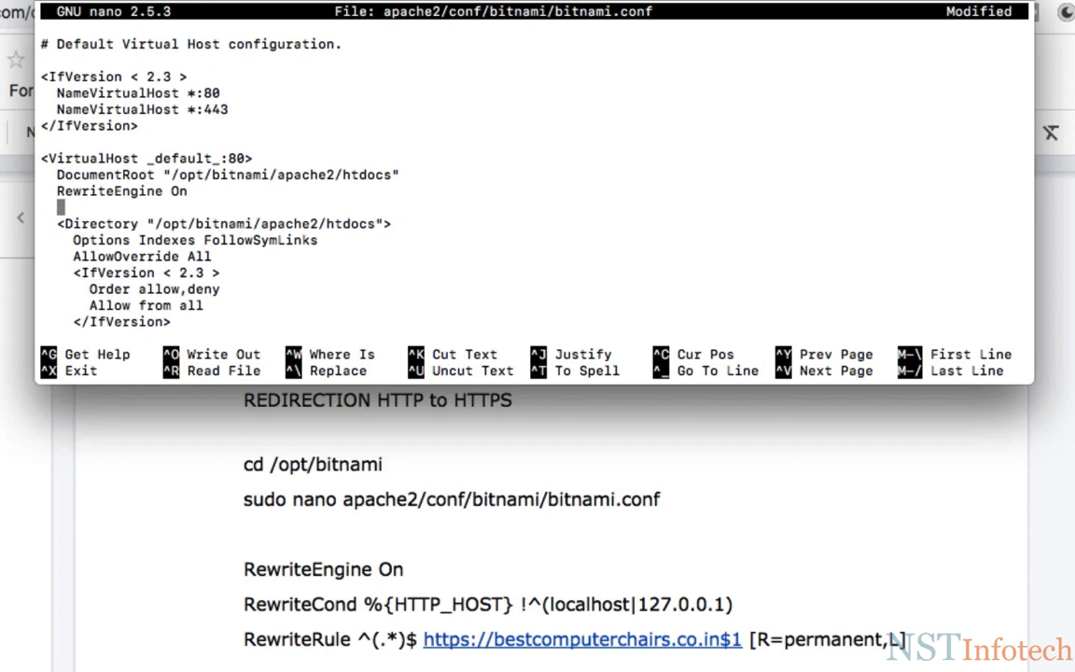
{"action": "type", "text": "RewriteC"}
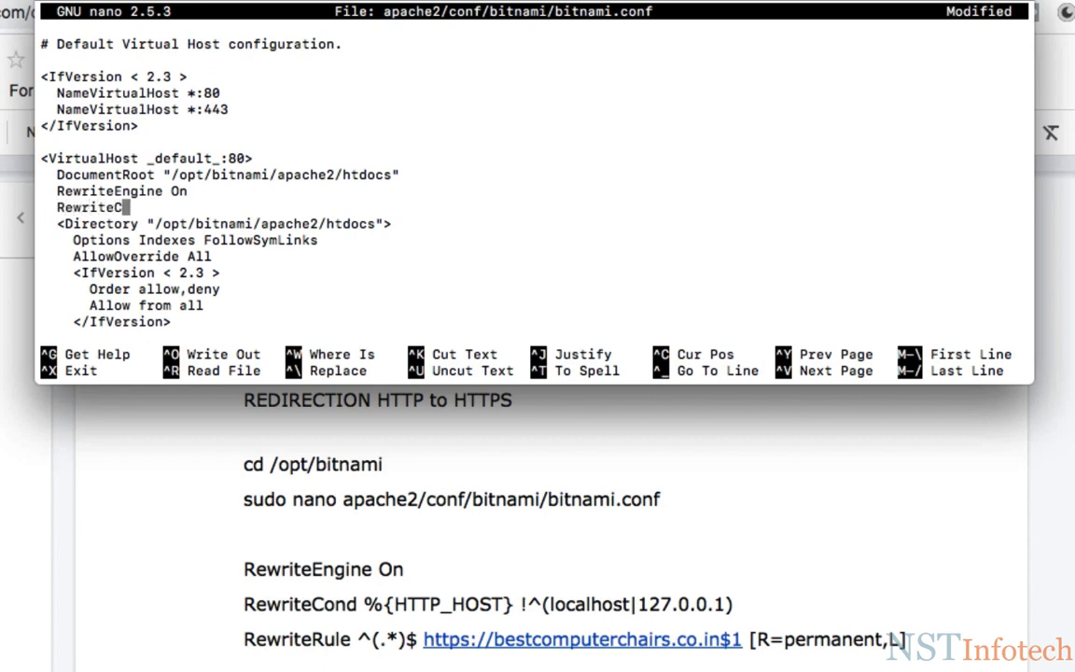
{"action": "type", "text": "ond %{"}
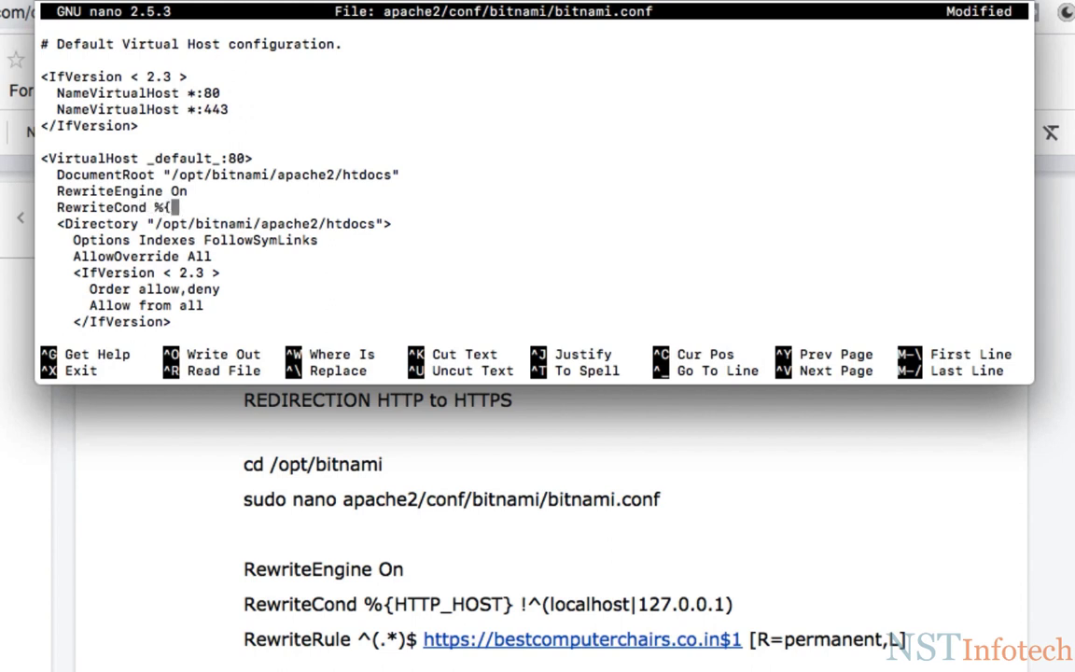
{"action": "type", "text": "HTTP_HOST} "}
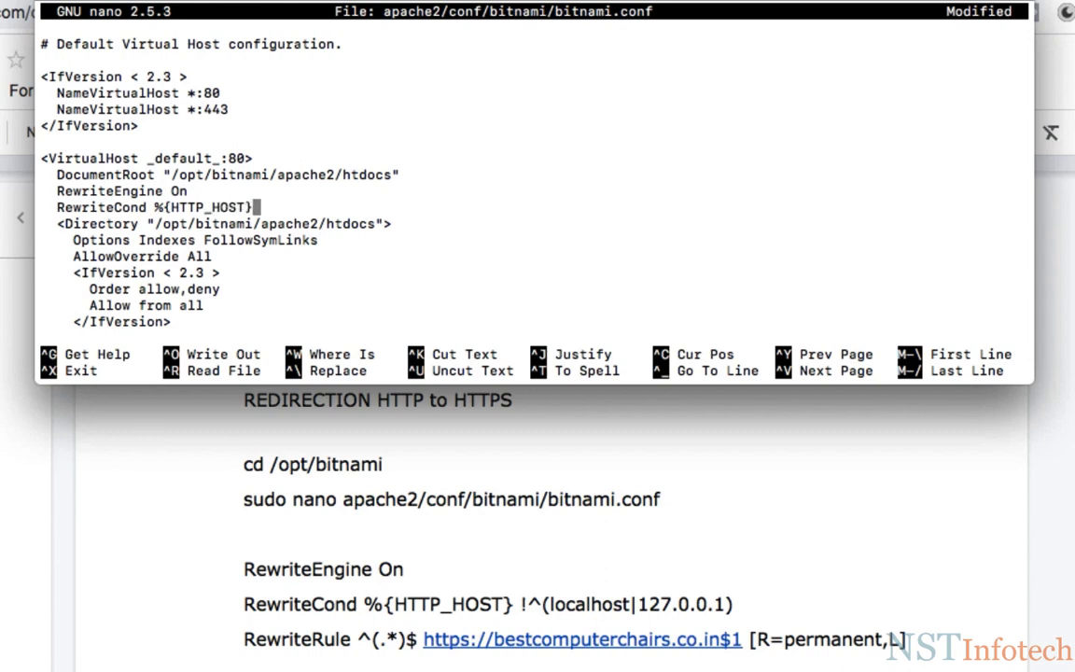
{"action": "type", "text": "!^(local"}
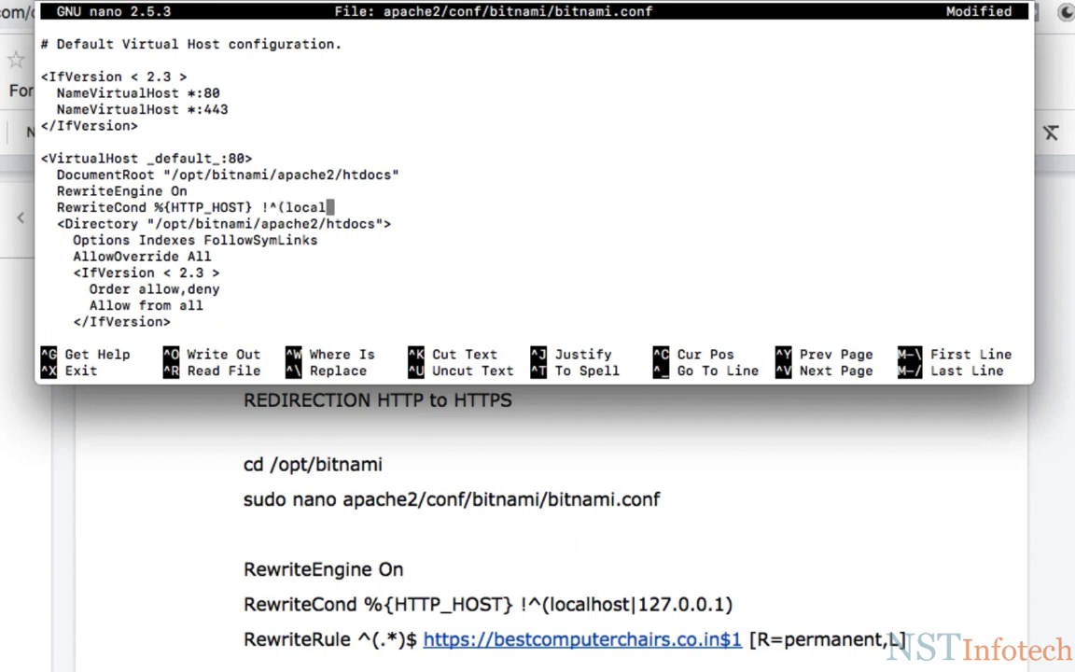
{"action": "type", "text": "host|12"}
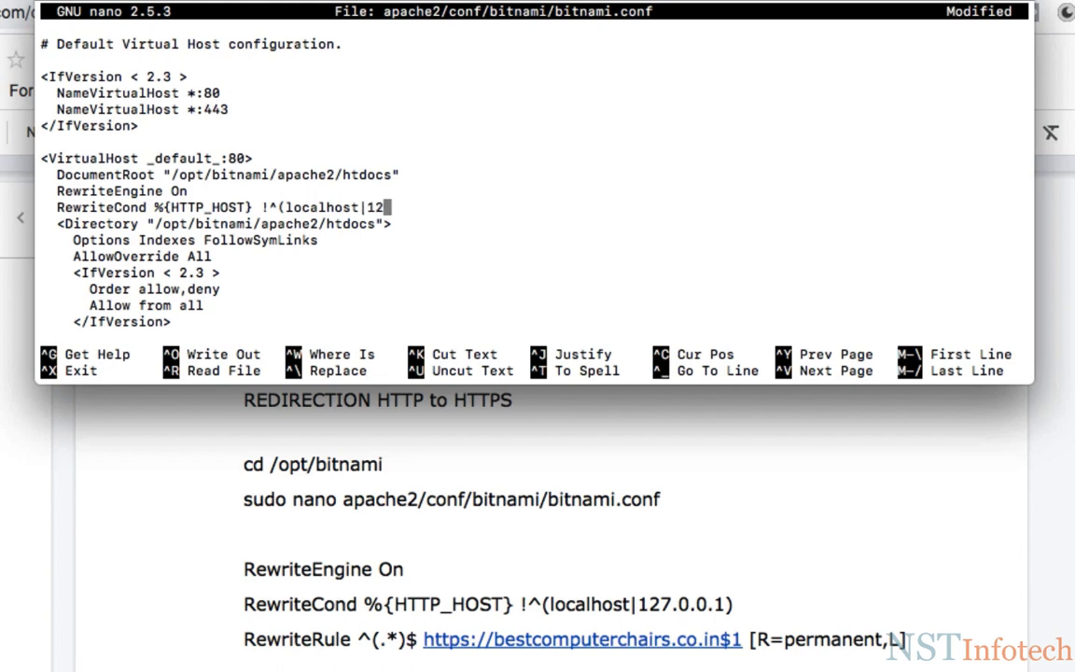
{"action": "type", "text": "7.0.0.1)"}
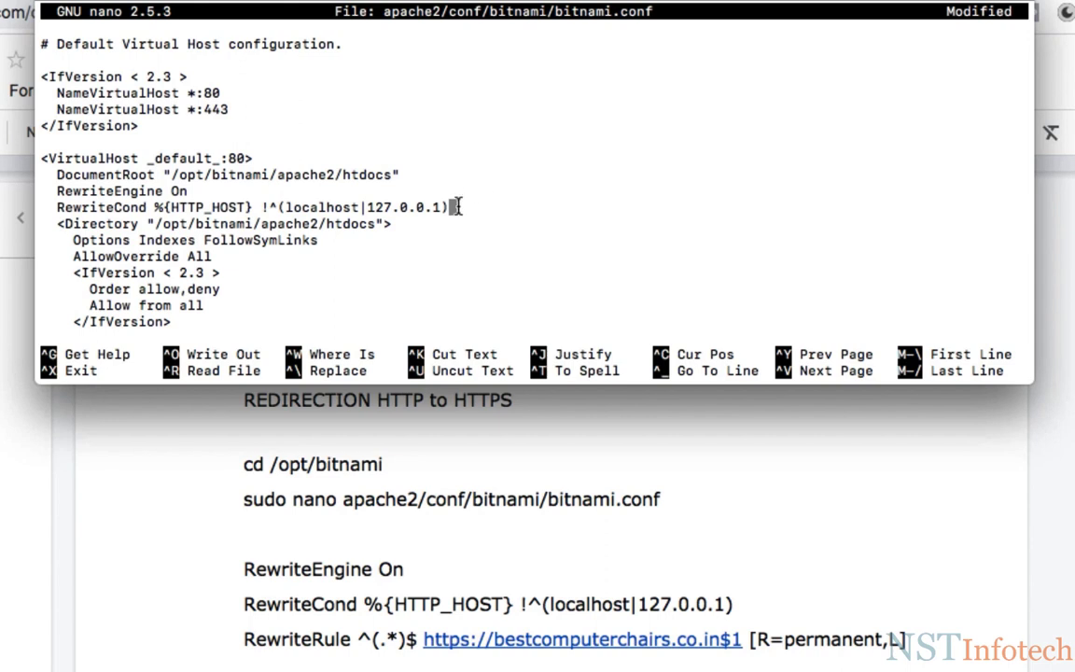
{"action": "key", "text": "Return"}
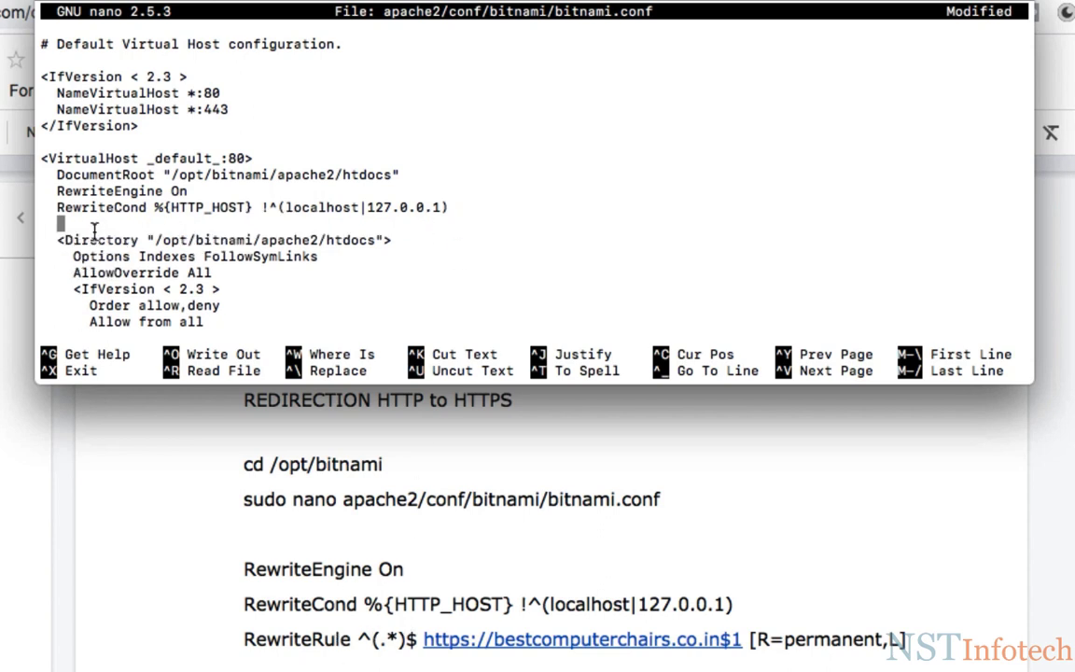
{"action": "type", "text": "Rewrite"}
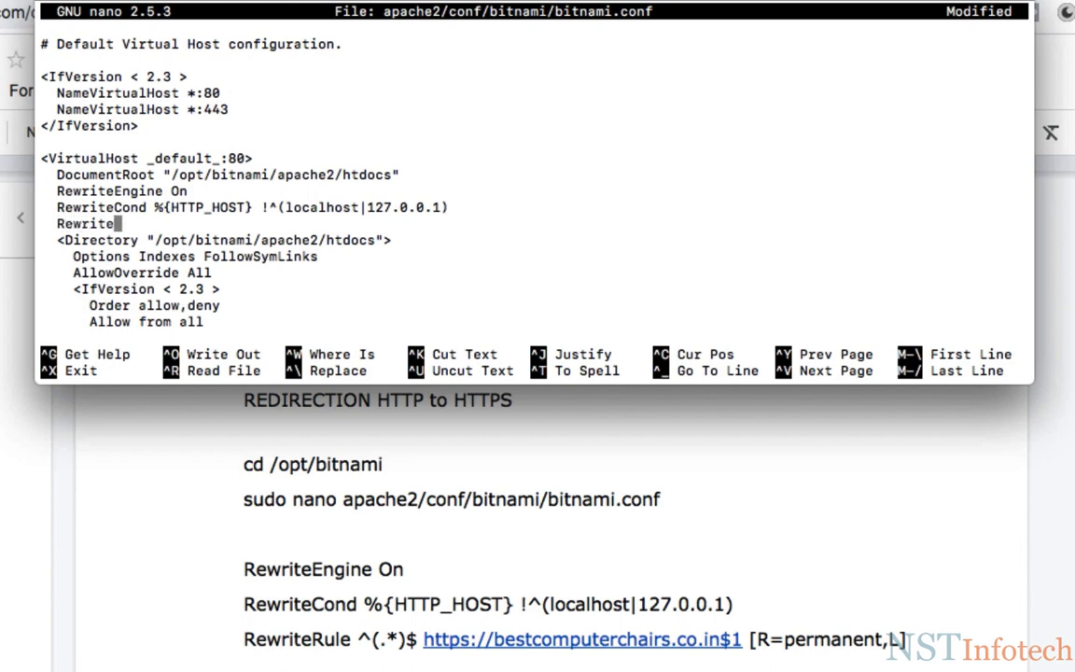
{"action": "type", "text": "Rule ^(."}
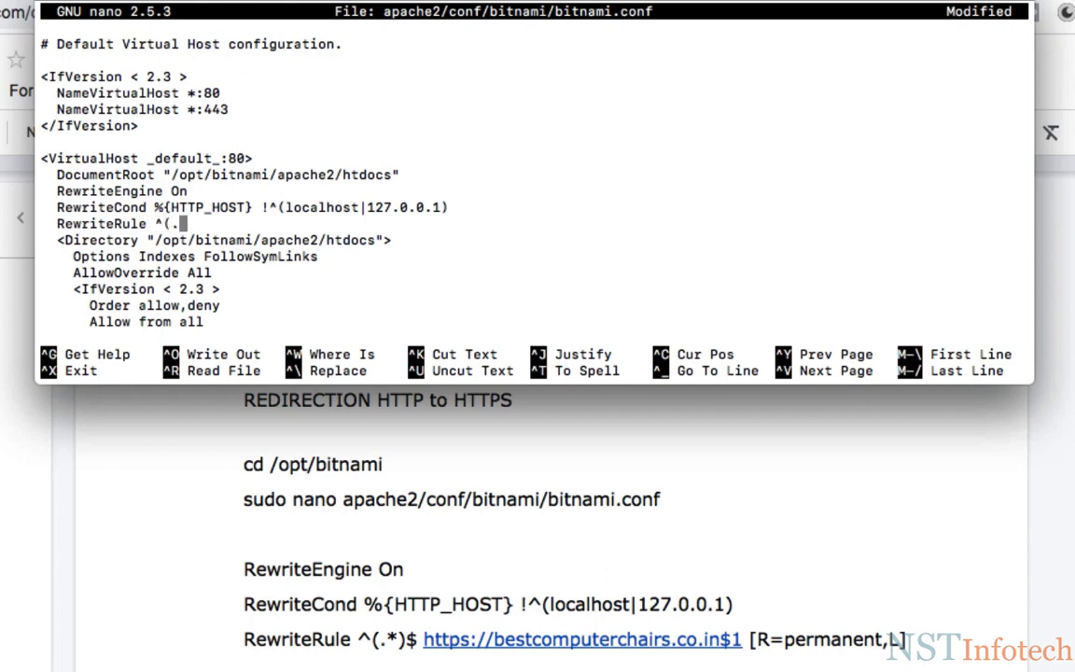
{"action": "type", "text": "*"}
{"action": "type", "text": "$ http"}
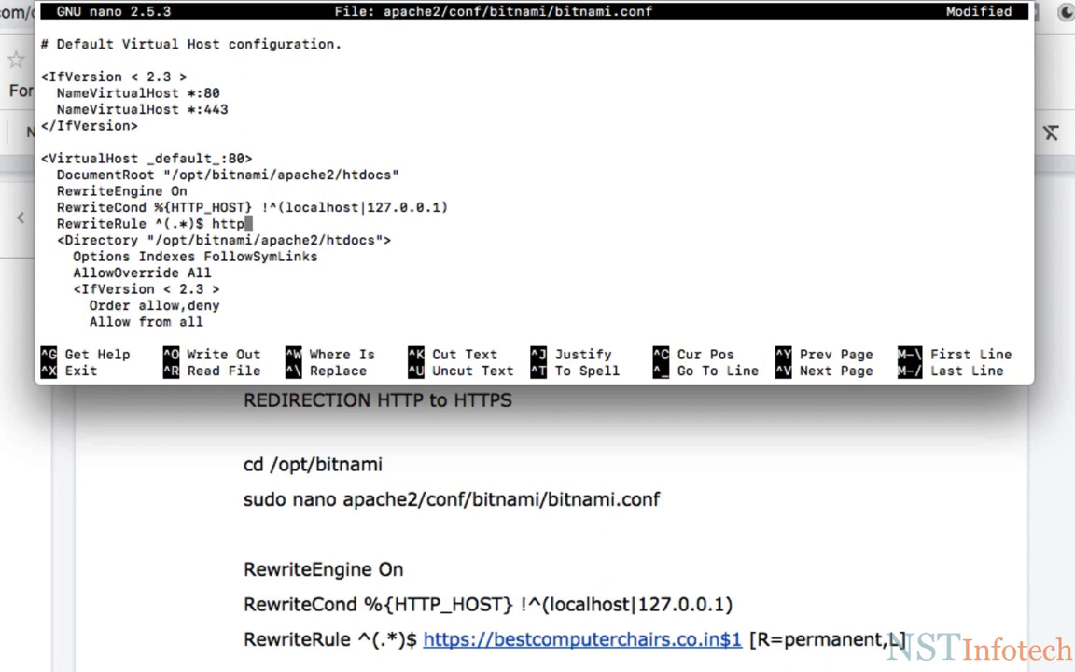
{"action": "type", "text": "s://bestcomp"}
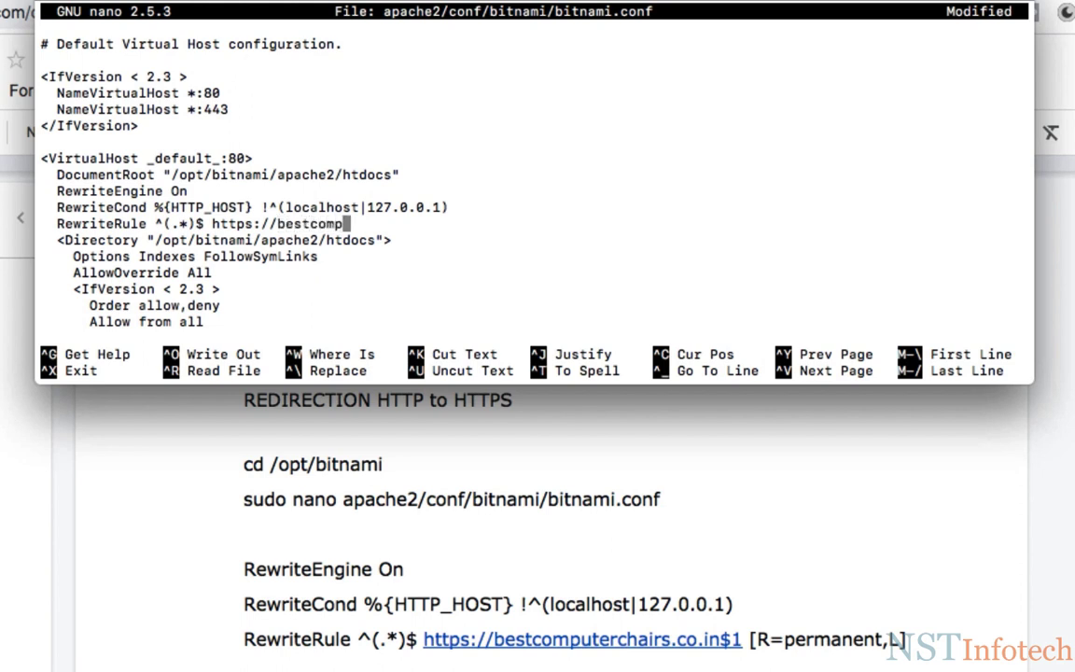
{"action": "type", "text": "uterchair"}
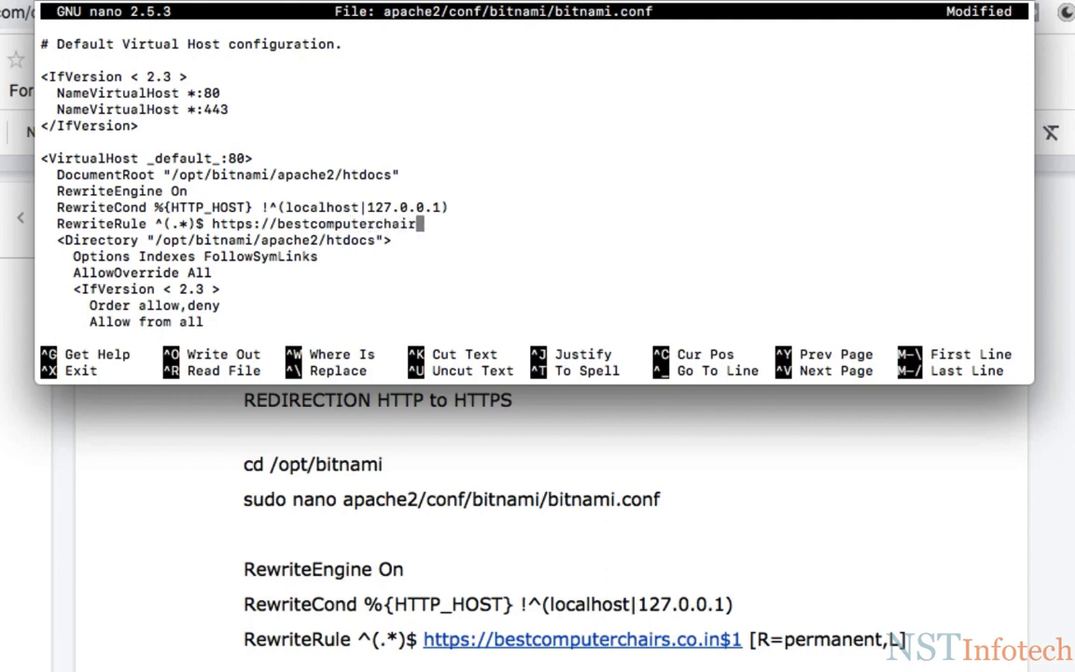
{"action": "type", "text": "s.co.in$1 ["}
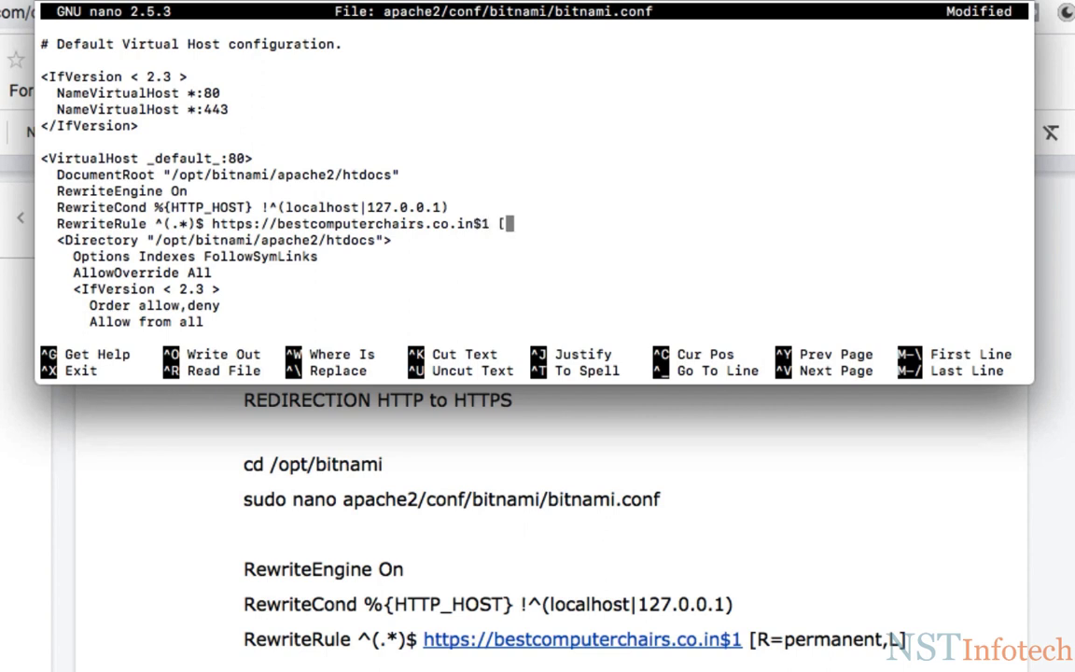
{"action": "type", "text": "R=permanent"}
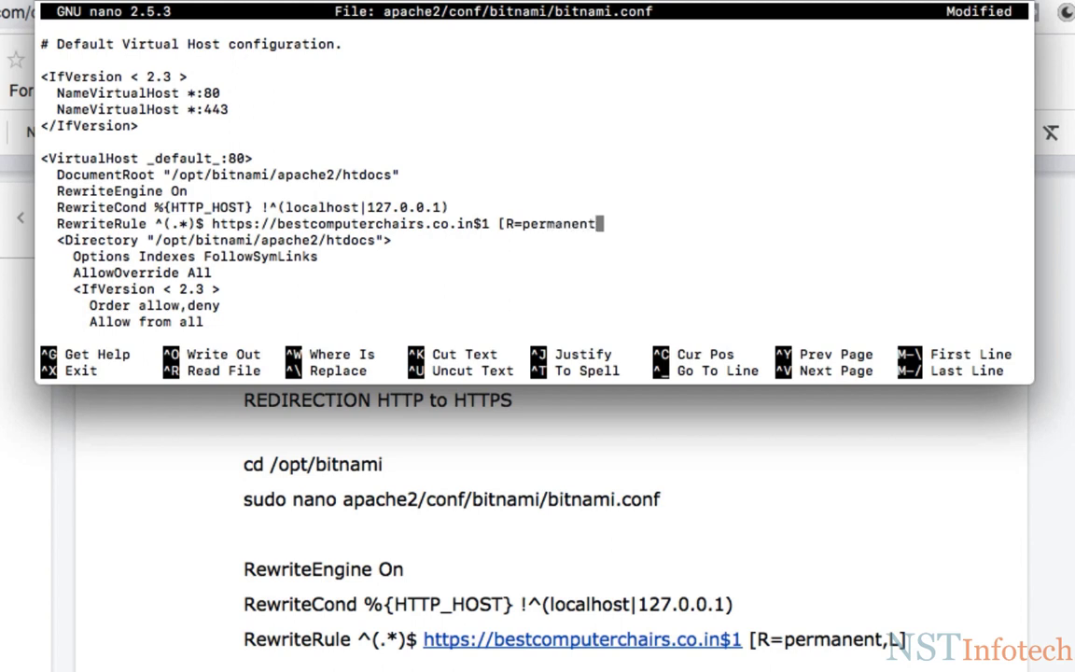
{"action": "type", "text": "]"}
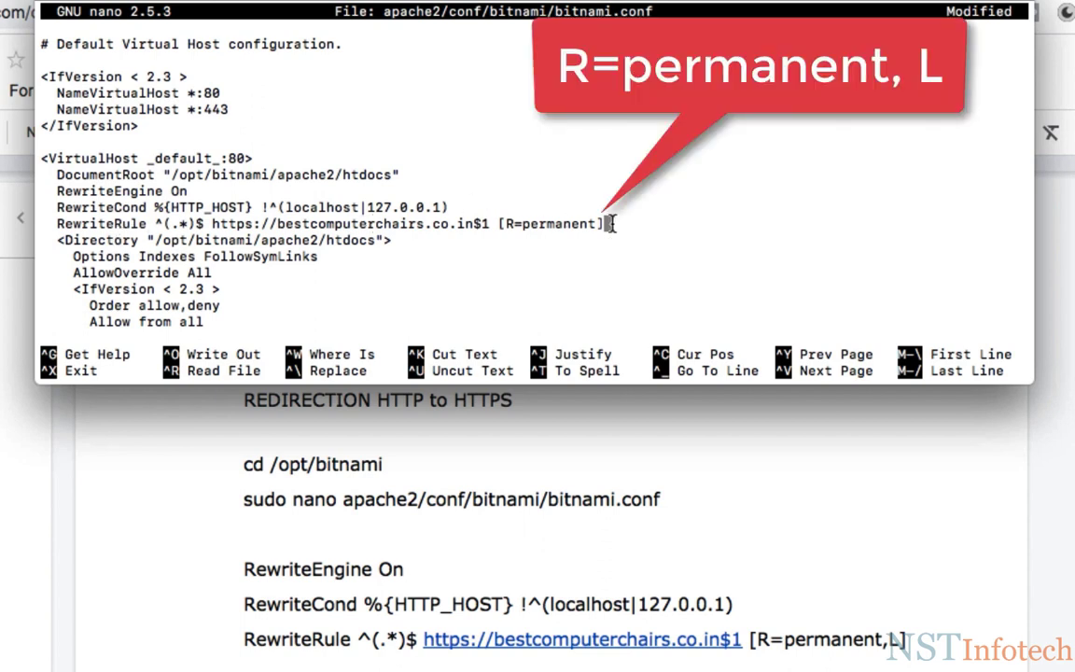
Step: Copy the three new Rewrite lines from the port 80 host
{"action": "left_click_drag", "start_coordinate": [608, 224], "coordinate": [32, 195]}
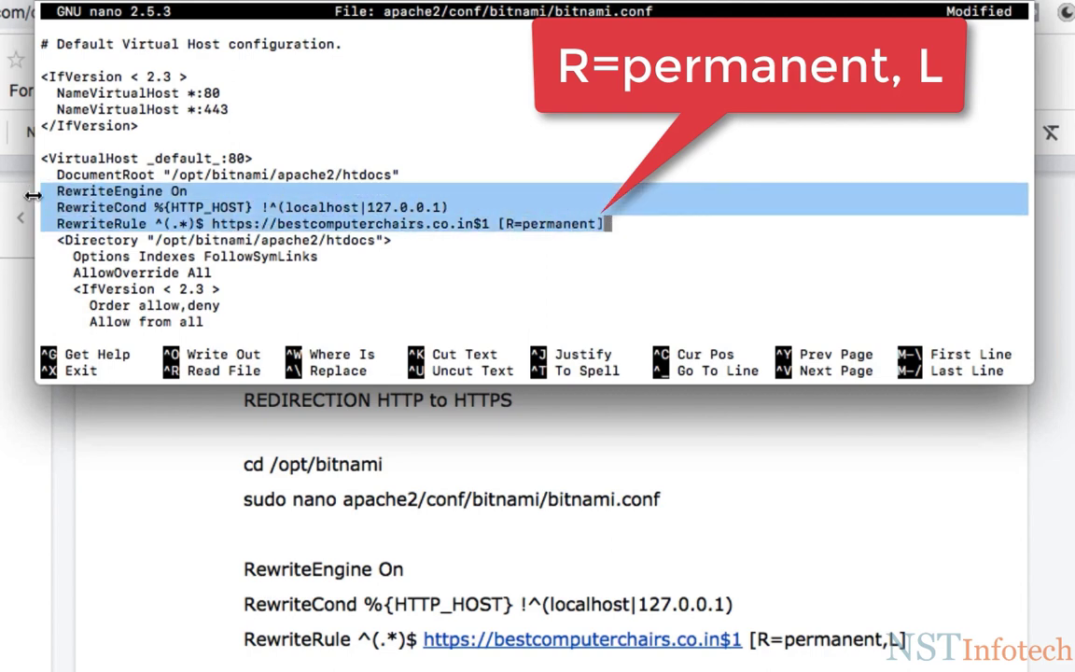
{"action": "right_click", "coordinate": [121, 192]}
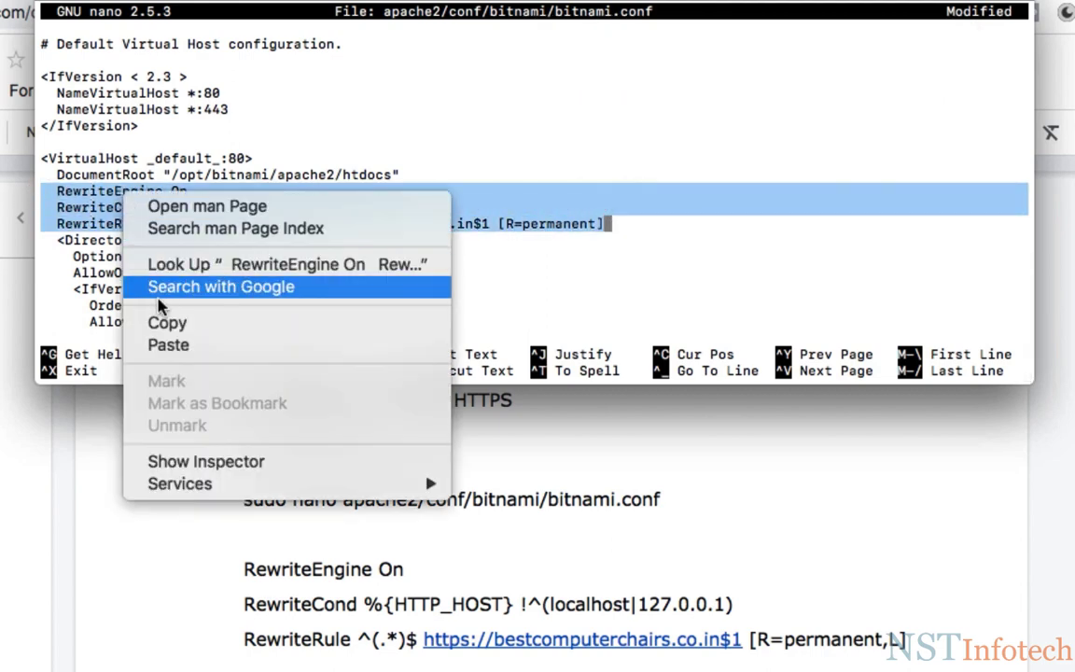
{"action": "left_click", "coordinate": [160, 324]}
Step: Move down to the DocumentRoot line of the port 443 SSL virtual host
{"action": "key", "text": "Down"}
{"action": "key", "text": "Down"}
{"action": "key", "text": "Down"}
{"action": "key", "text": "Down"}
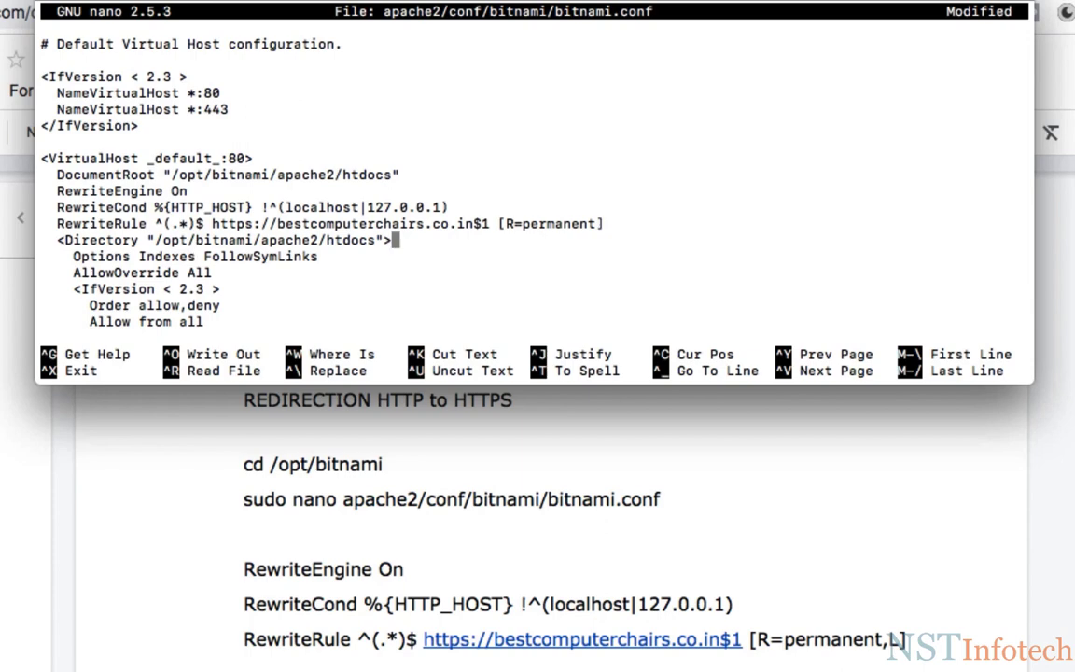
{"action": "key", "text": "Down"}
{"action": "key", "text": "Down"}
{"action": "key", "text": "Down"}
{"action": "key", "text": "Down"}
{"action": "key", "text": "Down"}
{"action": "key", "text": "Down"}
{"action": "key", "text": "Down"}
{"action": "key", "text": "Down"}
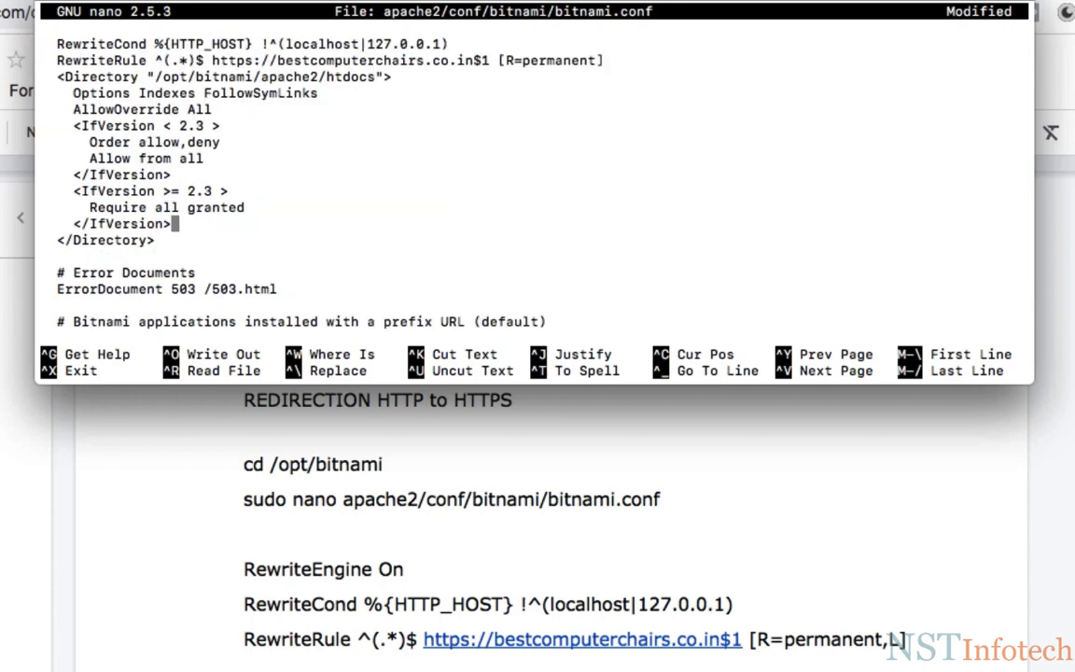
{"action": "key", "text": "Down"}
{"action": "key", "text": "Down"}
{"action": "key", "text": "Down"}
{"action": "key", "text": "Down"}
{"action": "key", "text": "Down"}
{"action": "key", "text": "Down"}
{"action": "key", "text": "Down"}
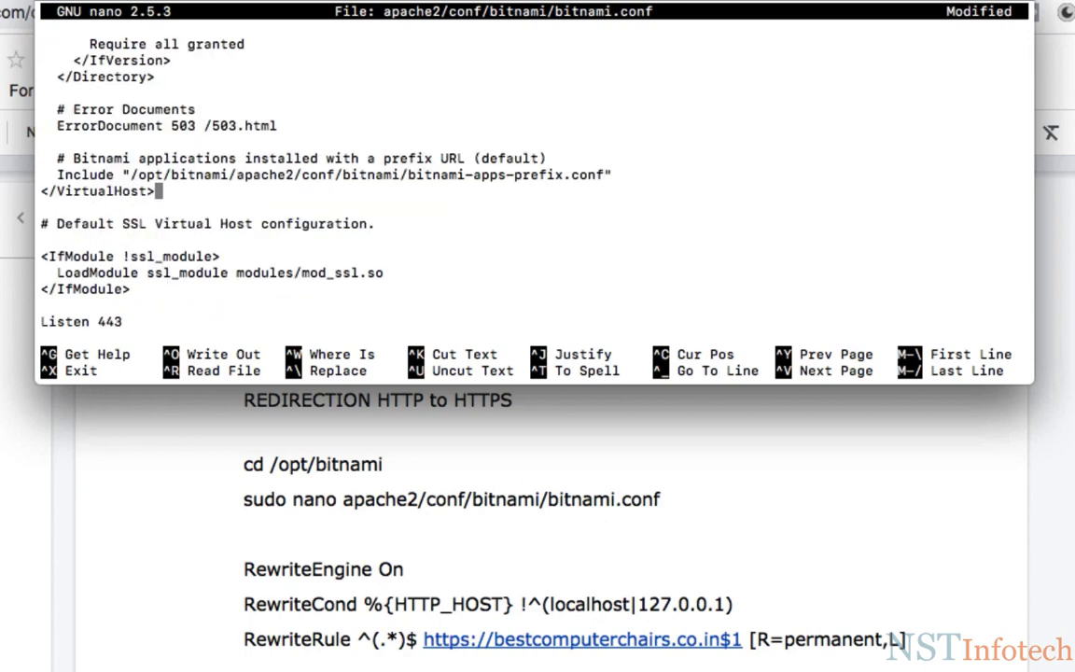
{"action": "key", "text": "Down"}
{"action": "key", "text": "Down"}
{"action": "key", "text": "Down"}
{"action": "key", "text": "Down"}
{"action": "key", "text": "Down"}
{"action": "key", "text": "Down"}
{"action": "key", "text": "Down"}
{"action": "key", "text": "Down"}
{"action": "key", "text": "Down"}
{"action": "key", "text": "Down"}
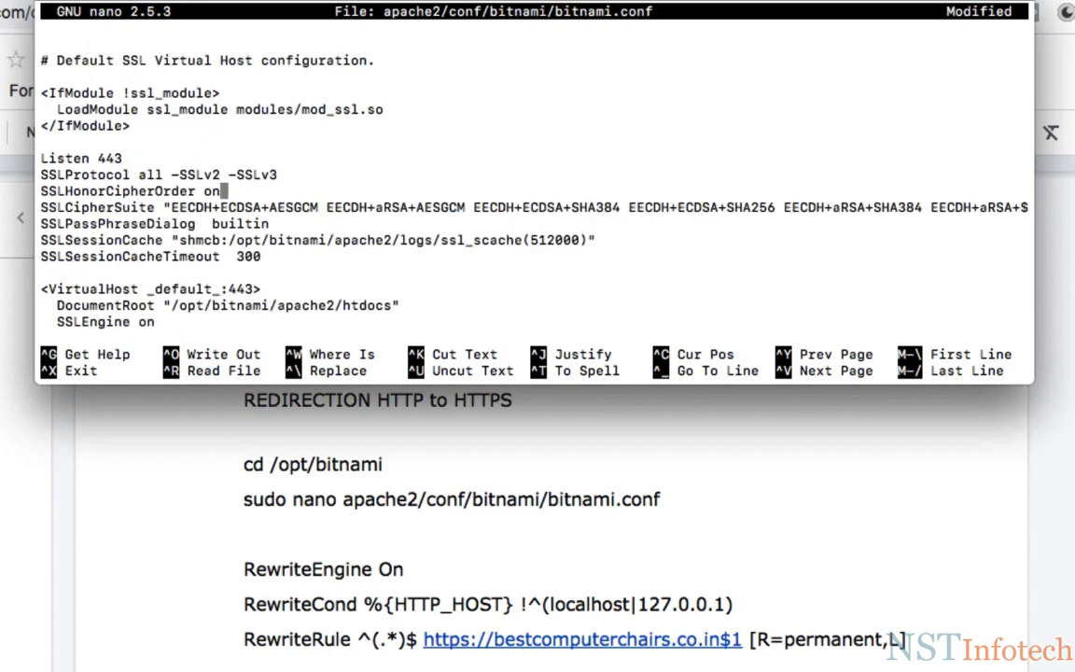
{"action": "key", "text": "Down"}
{"action": "key", "text": "Down"}
{"action": "key", "text": "Down"}
{"action": "key", "text": "Down"}
{"action": "key", "text": "Down"}
{"action": "key", "text": "End"}
{"action": "key", "text": "Down"}
{"action": "key", "text": "End"}
{"action": "key", "text": "Down"}
{"action": "key", "text": "Down"}
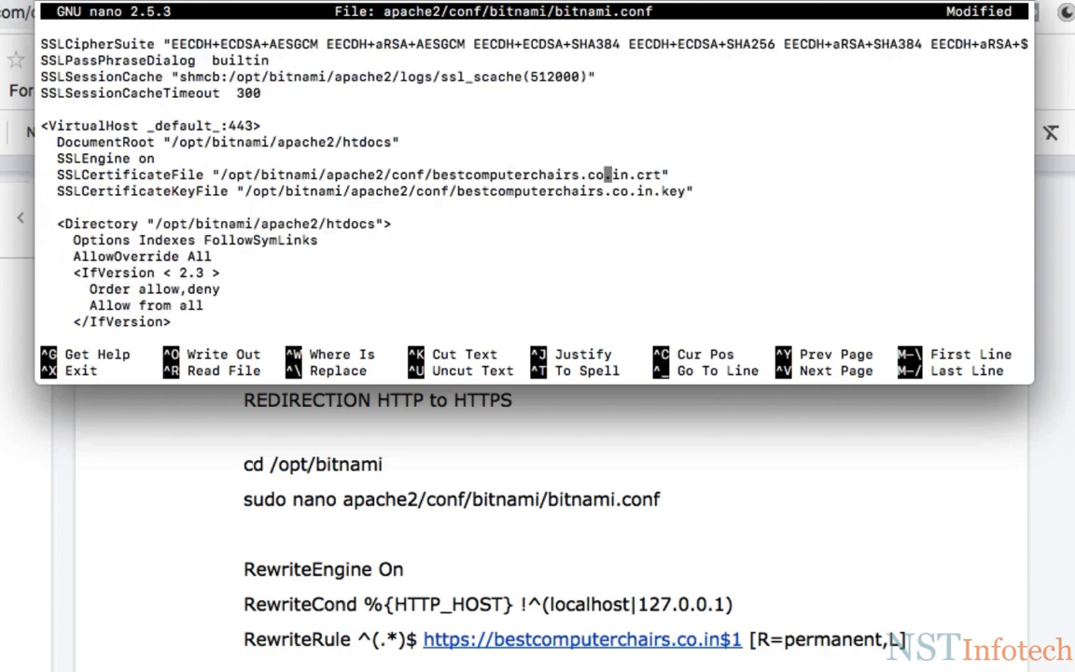
Step: Paste the three rewrite lines below the port 443 DocumentRoot, adding blank spacing lines
{"action": "key", "text": "Up"}
{"action": "key", "text": "Up"}
{"action": "key", "text": "Return"}
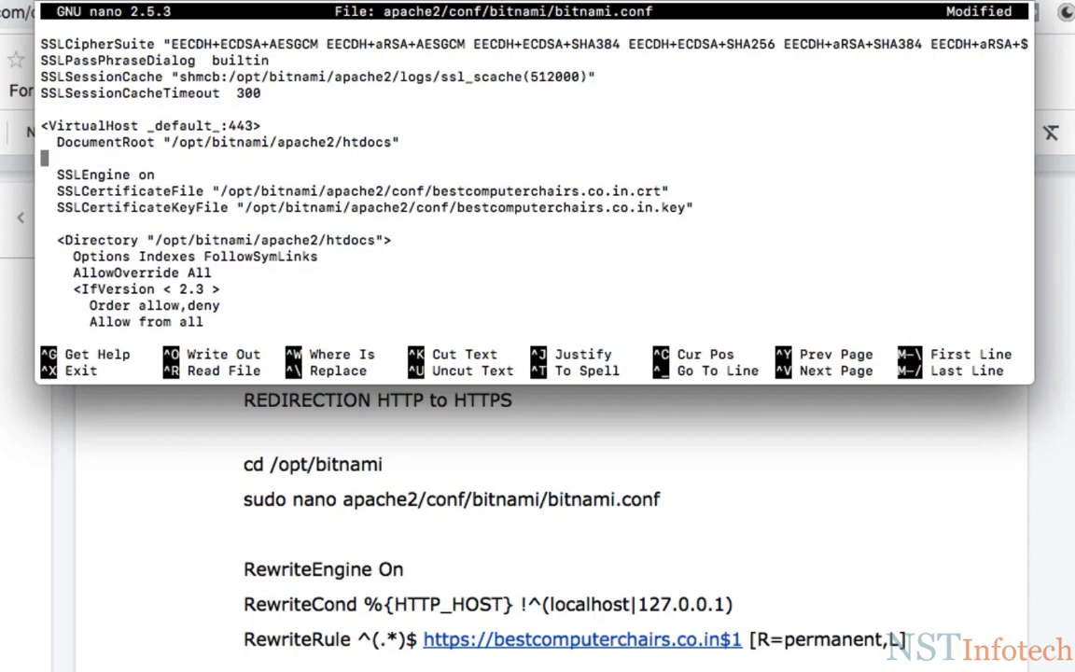
{"action": "key", "text": "super+v"}
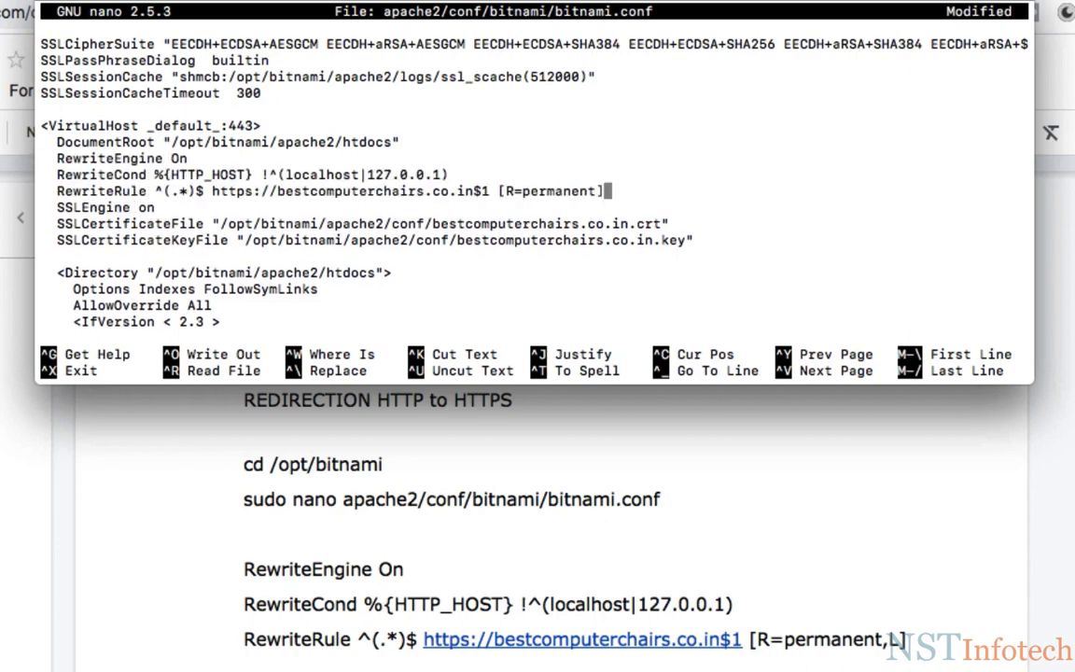
{"action": "key", "text": "Return"}
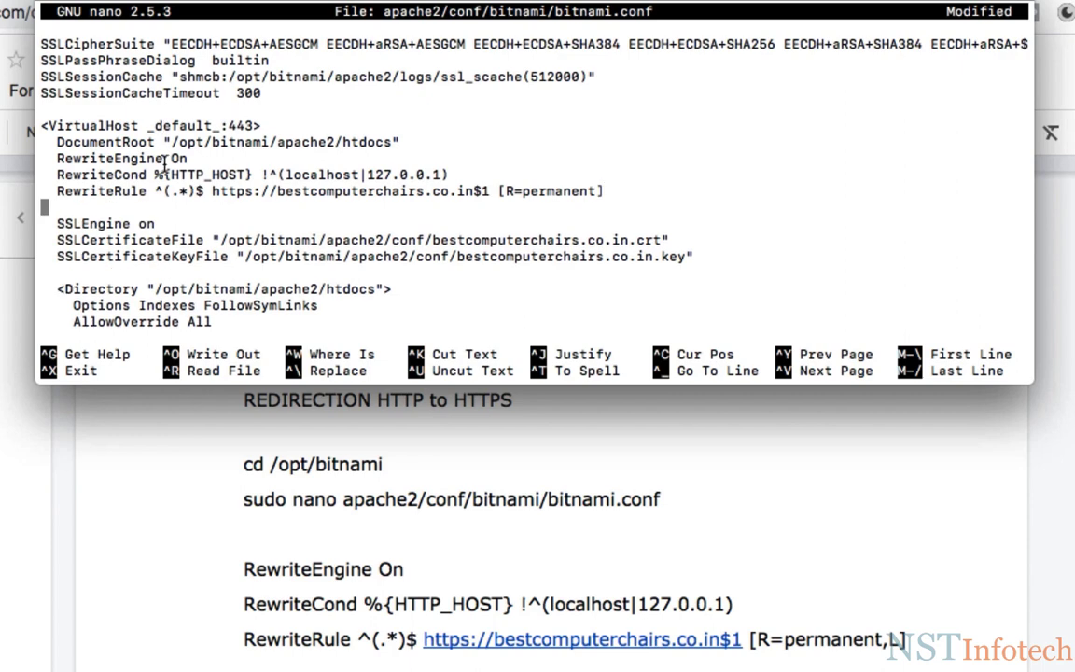
{"action": "key", "text": "Up"}
{"action": "key", "text": "Up"}
{"action": "key", "text": "Up"}
{"action": "key", "text": "Right"}
{"action": "key", "text": "Right"}
{"action": "key", "text": "Right"}
{"action": "key", "text": "Right"}
{"action": "key", "text": "Right"}
{"action": "key", "text": "Right"}
{"action": "key", "text": "Right"}
{"action": "key", "text": "Right"}
{"action": "key", "text": "Right"}
{"action": "key", "text": "Right"}
{"action": "key", "text": "Right"}
{"action": "key", "text": "Right"}
{"action": "key", "text": "Right"}
{"action": "key", "text": "Right"}
{"action": "key", "text": "Right"}
{"action": "key", "text": "Right"}
{"action": "key", "text": "Right"}
{"action": "key", "text": "Right"}
{"action": "key", "text": "Return"}
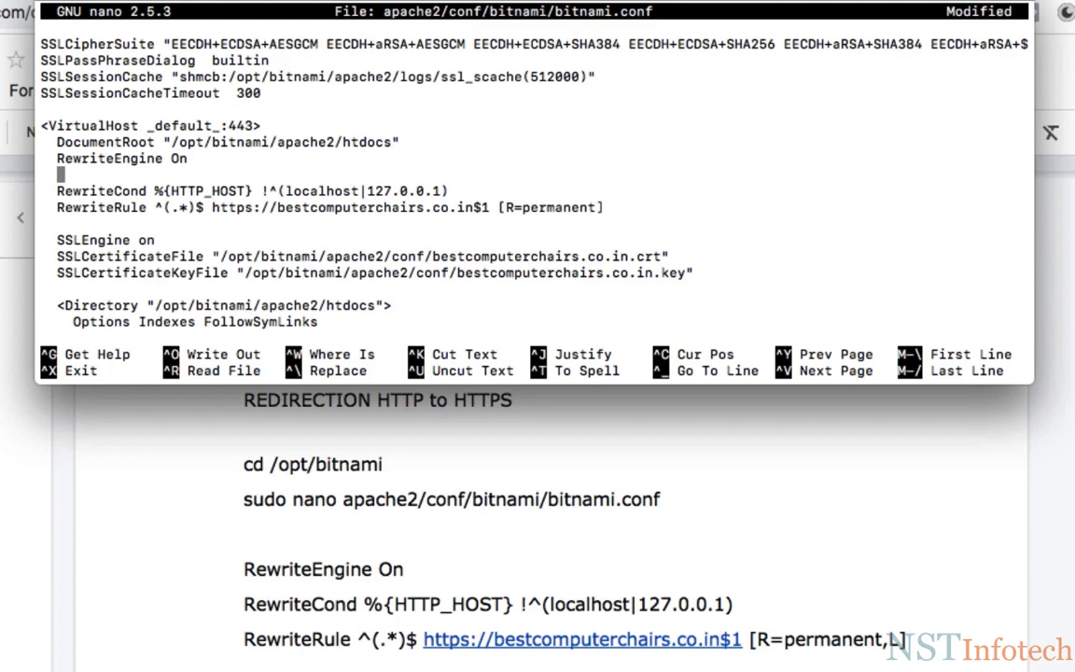
Step: Add the line RewriteCond %{HTTP_HOST} !^bestcomputerchairs.co.in$ under RewriteEngine On in bitnami.conf
{"action": "type", "text": "Rewre"}
{"action": "key", "text": "BackSpace"}
{"action": "type", "text": "iteCond"}
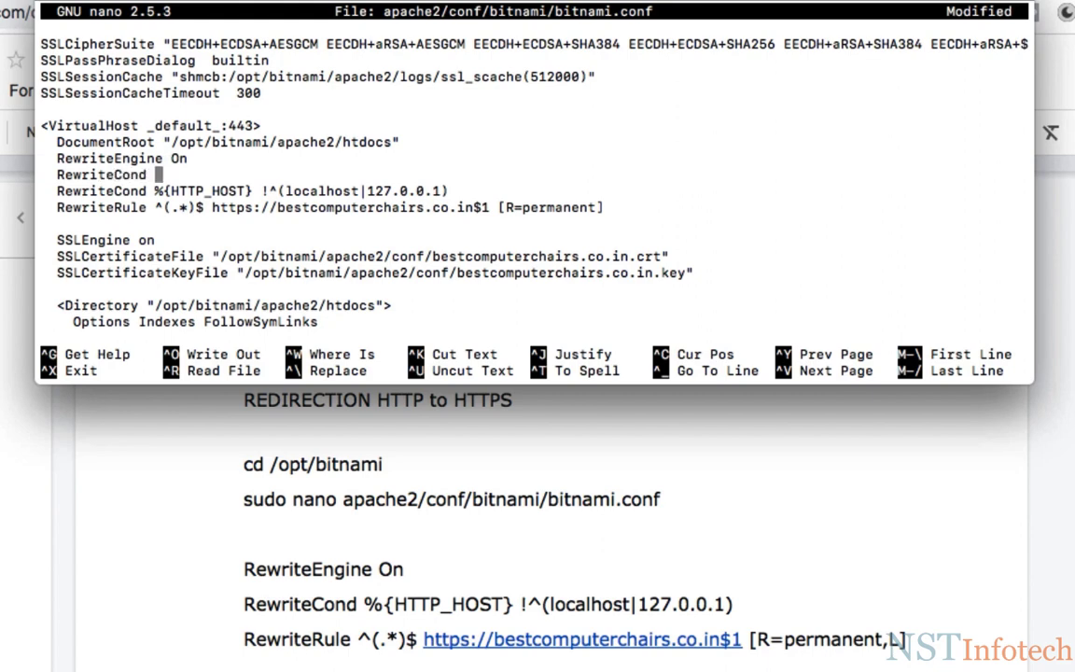
{"action": "type", "text": " %{HTTP"}
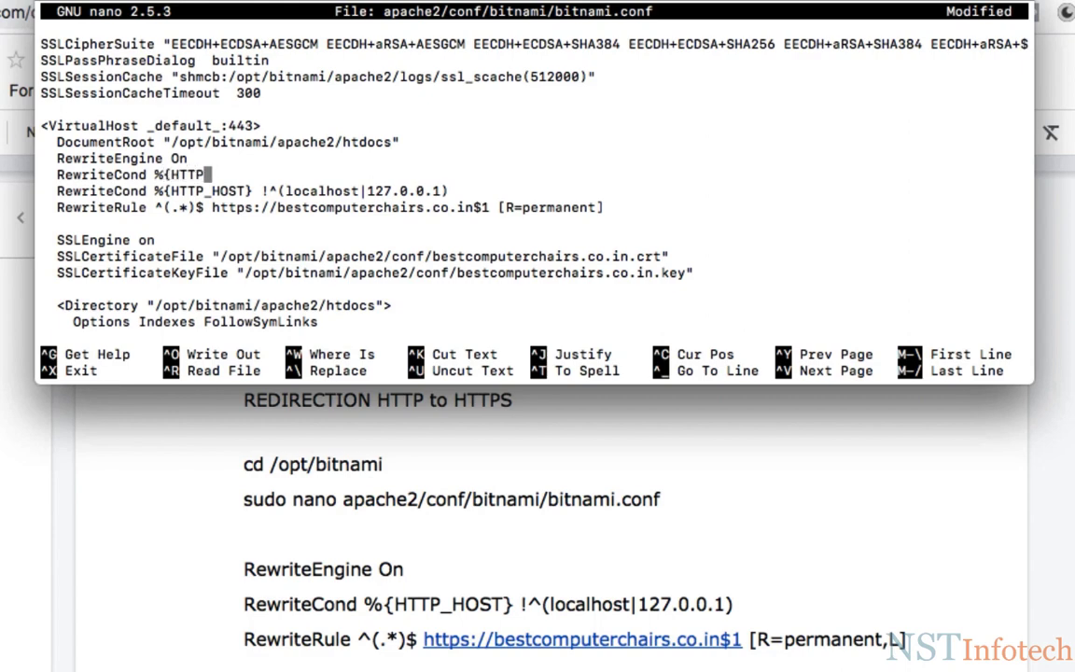
{"action": "type", "text": "_HOST} "}
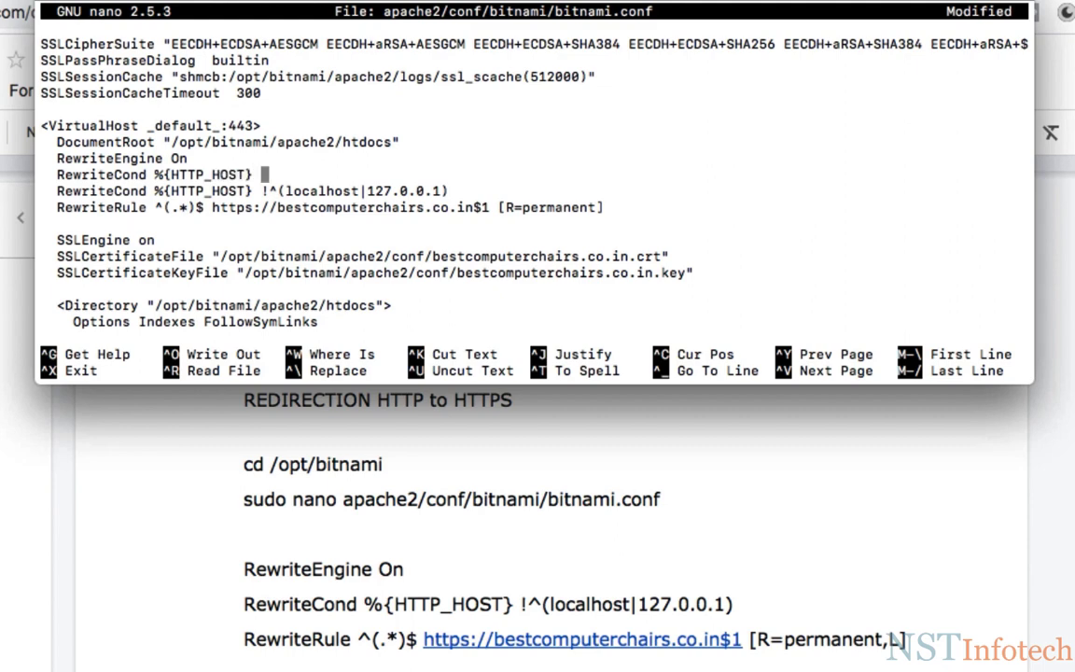
{"action": "type", "text": "!^bestco"}
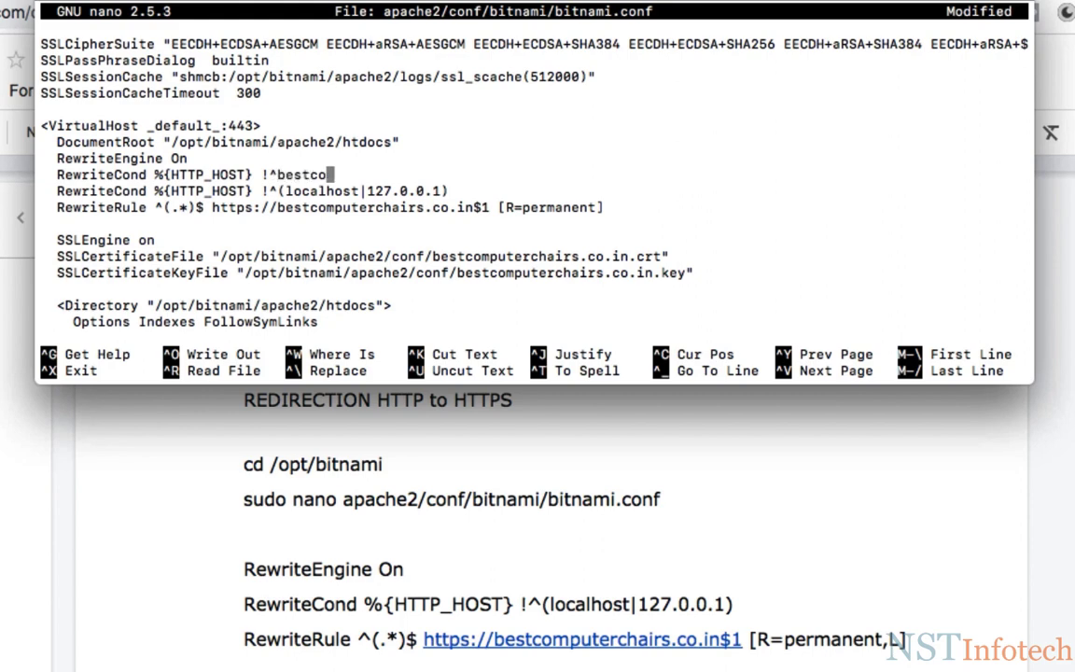
{"action": "type", "text": "mputerchai"}
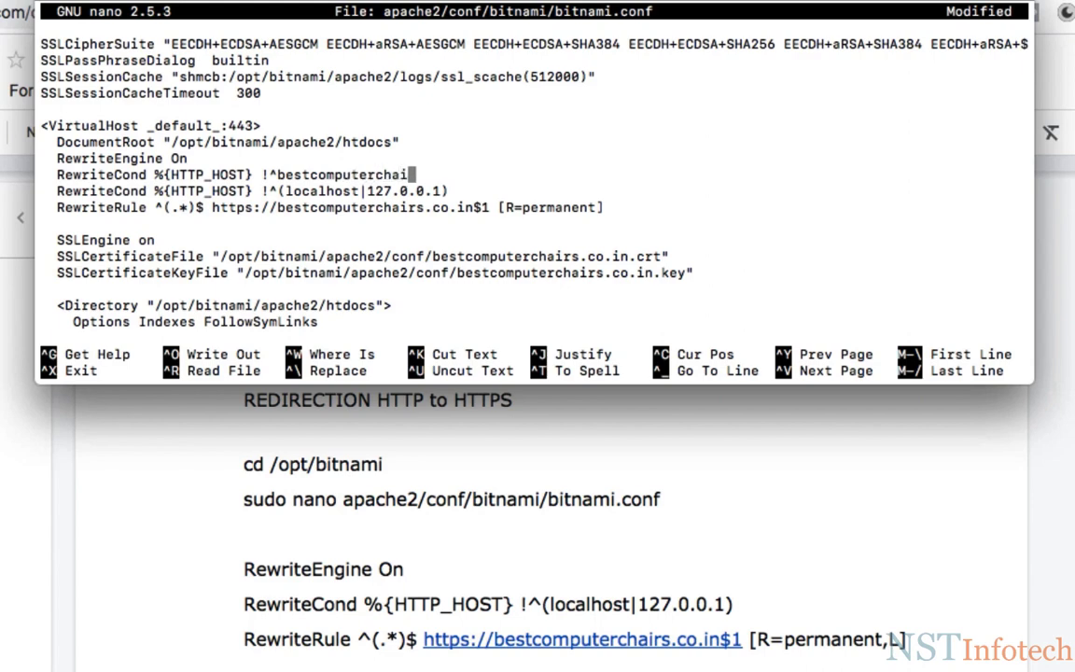
{"action": "type", "text": "rs.co.in$"}
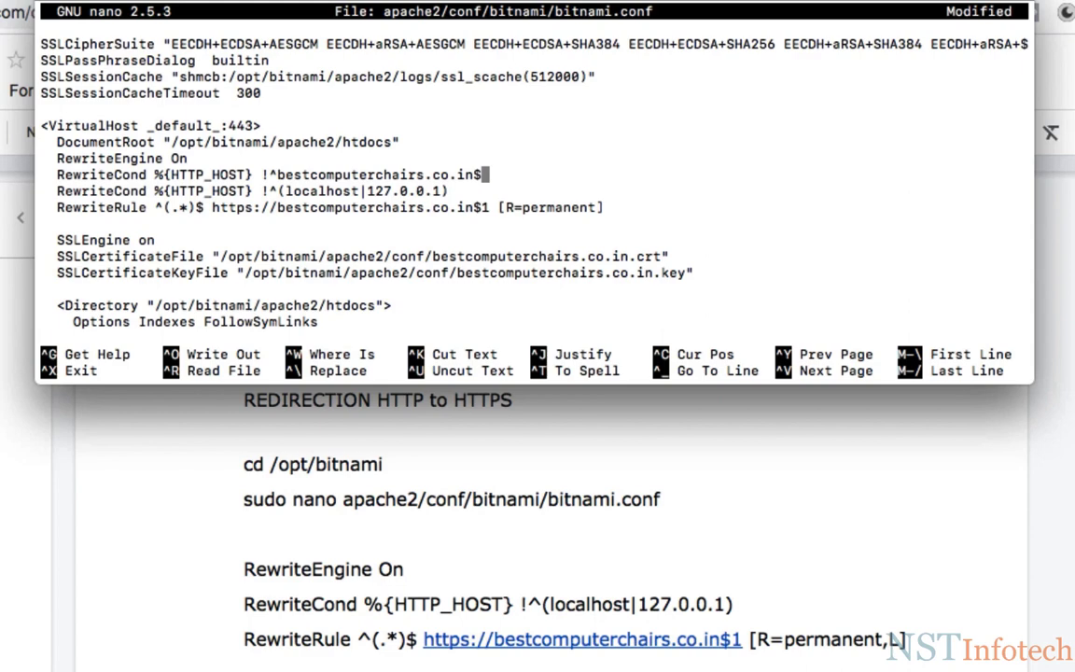
Step: Save bitnami.conf, exit nano, and run sudo /opt/bitnami/ctlscript.sh restart apache
{"action": "key", "text": "ctrl+o"}
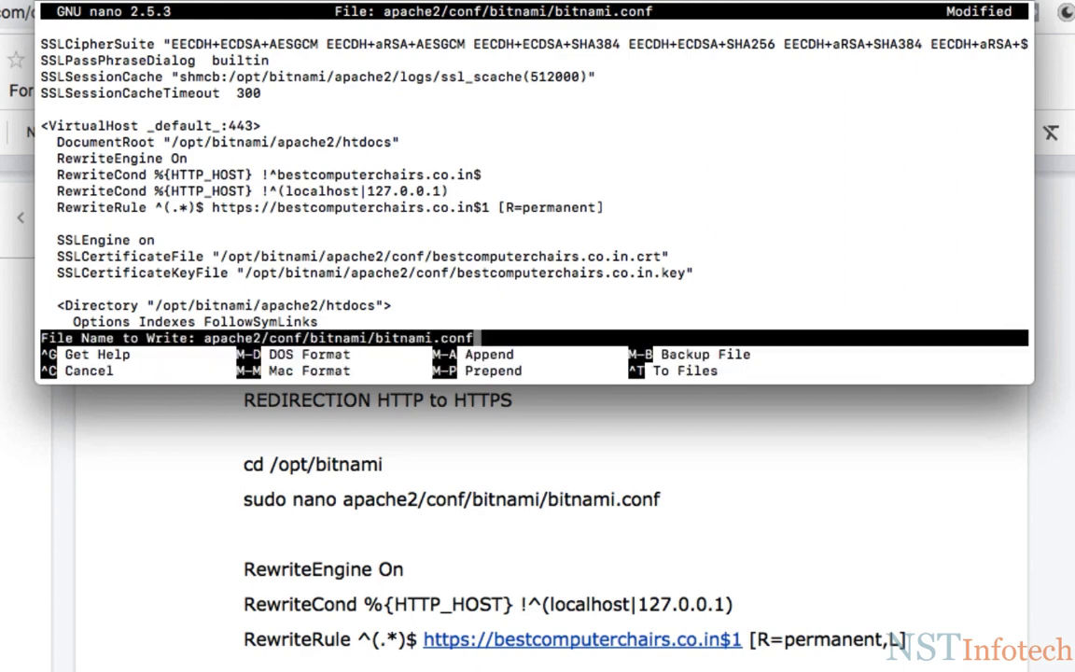
{"action": "key", "text": "Return"}
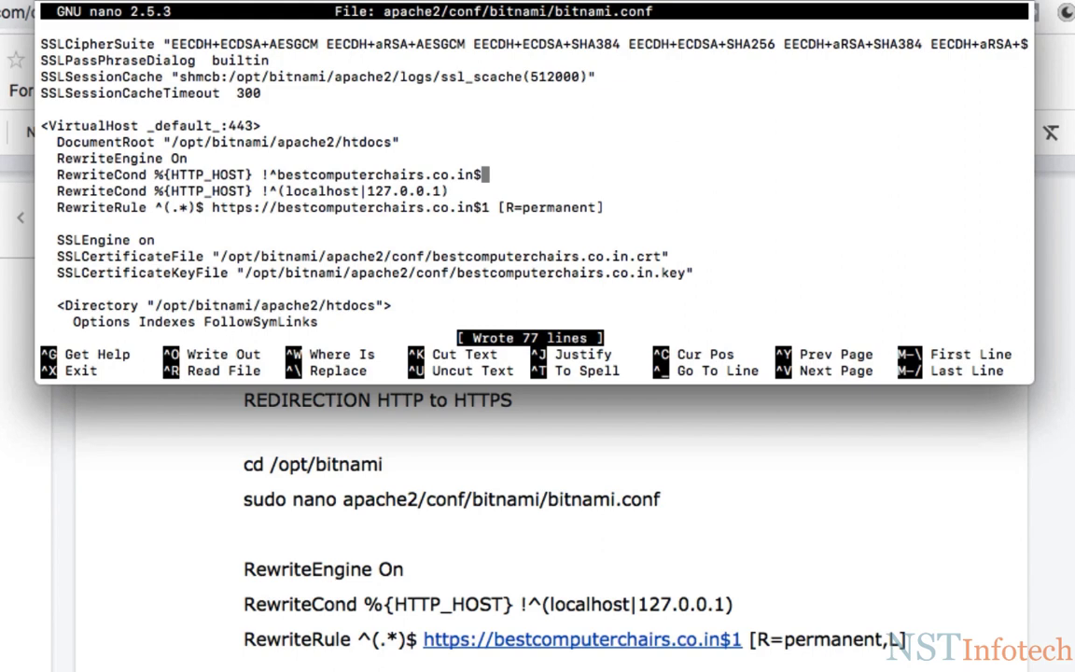
{"action": "key", "text": "ctrl+x"}
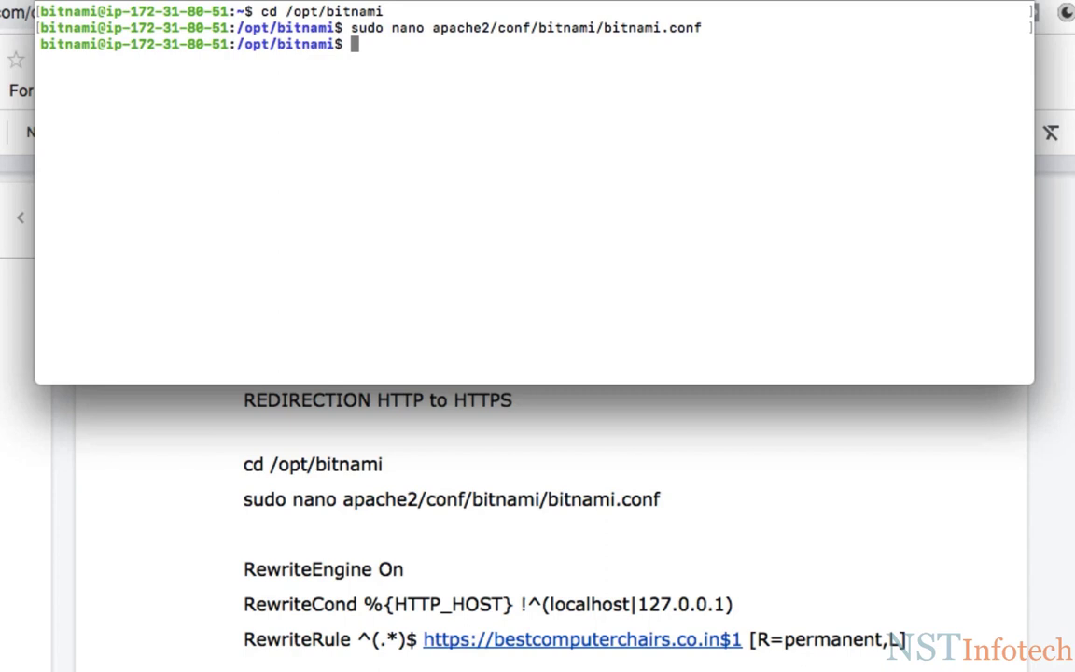
{"action": "type", "text": "sudo /opt"}
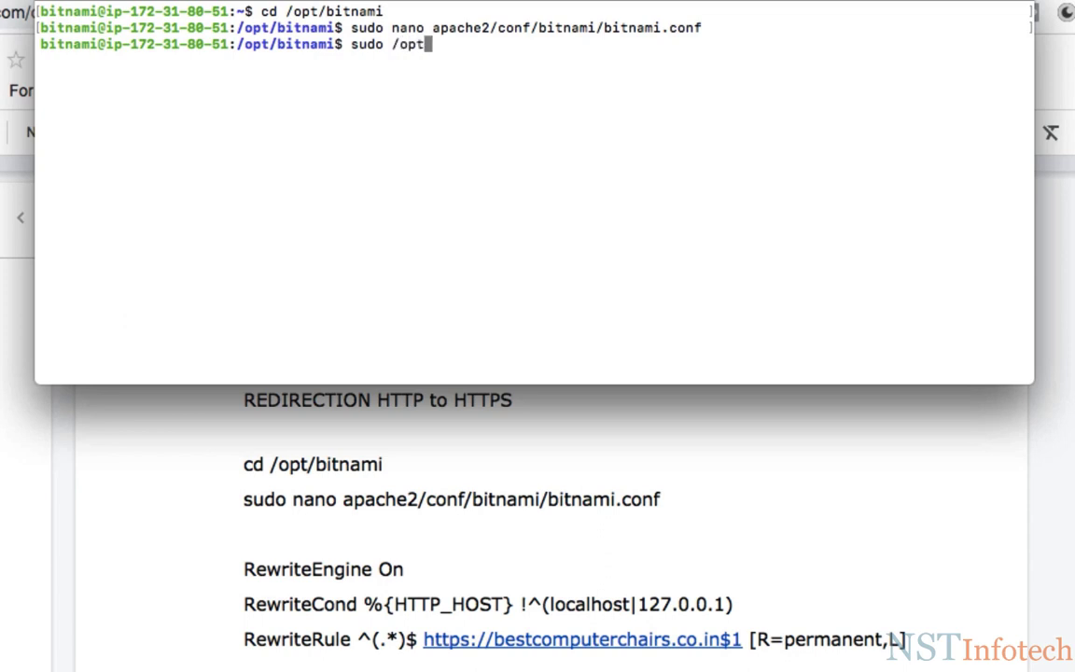
{"action": "type", "text": "/bitnami"}
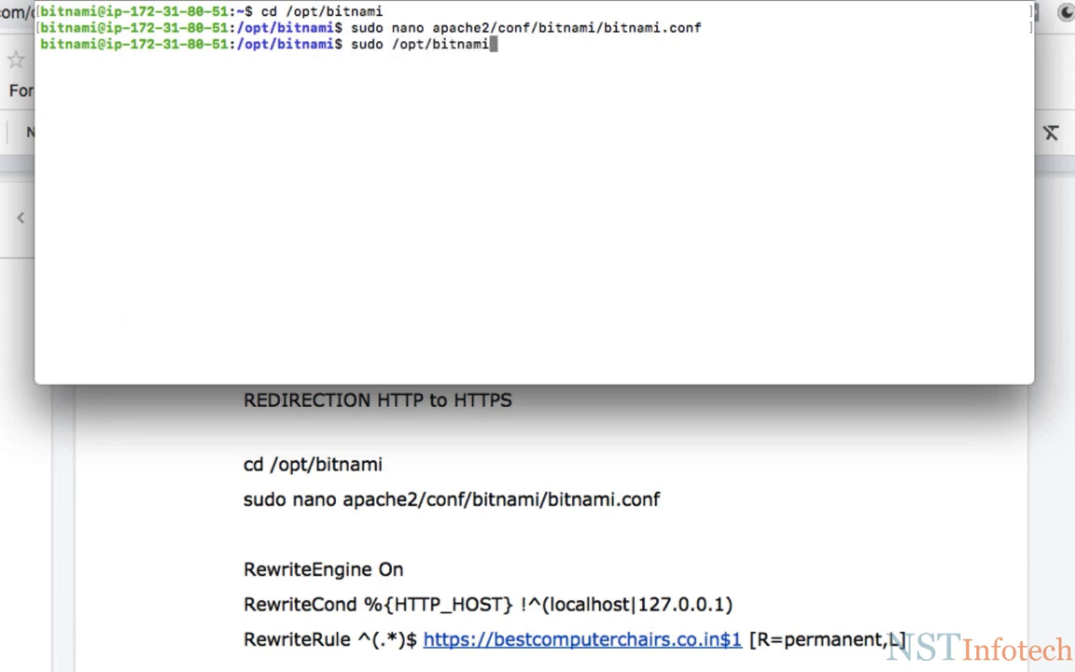
{"action": "type", "text": "/ctlscr"}
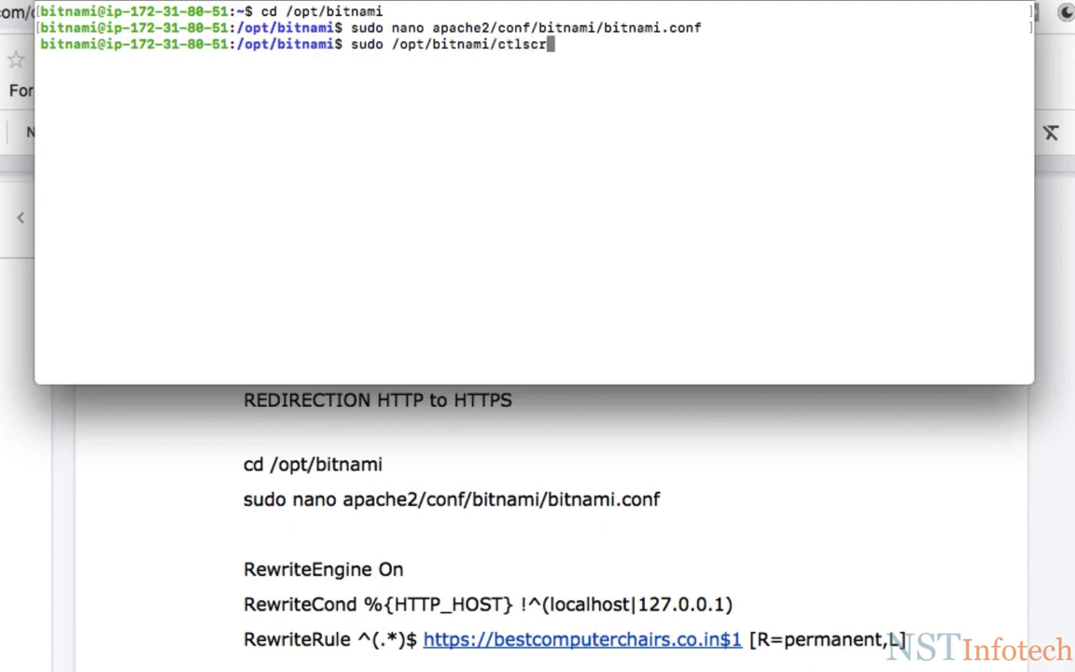
{"action": "type", "text": "ipt.sh restart"}
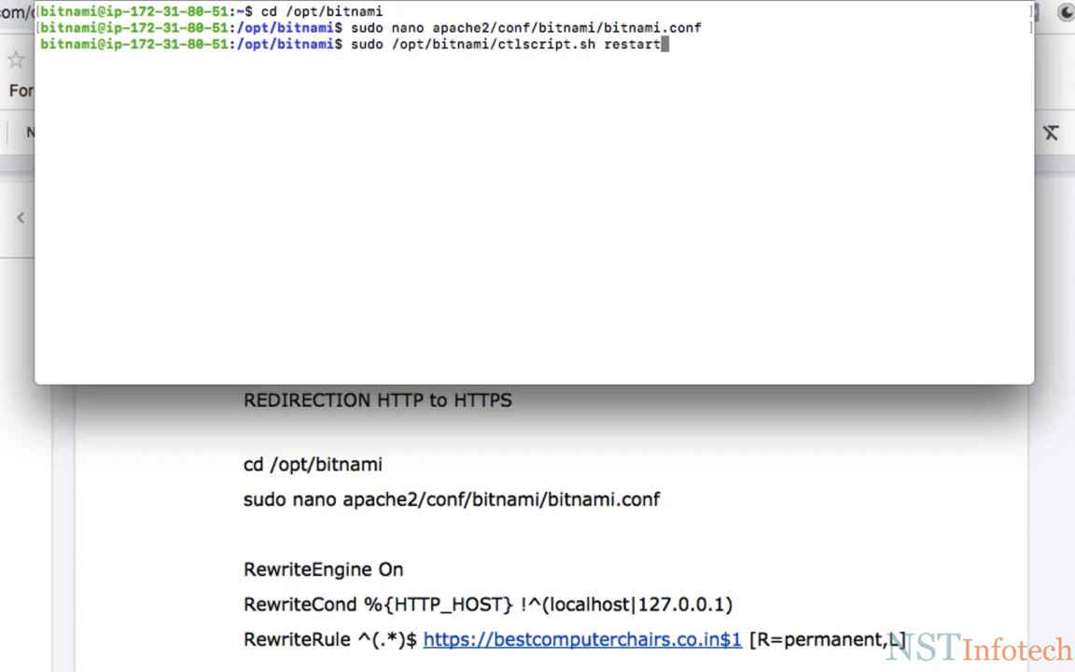
{"action": "type", "text": " apache"}
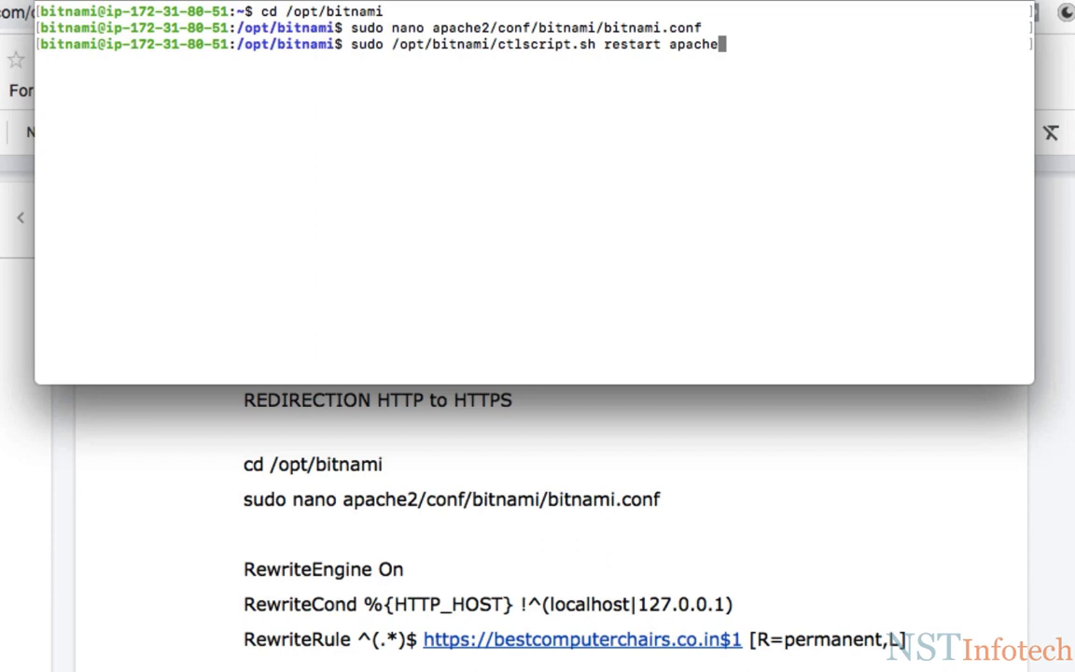
{"action": "key", "text": "Return"}
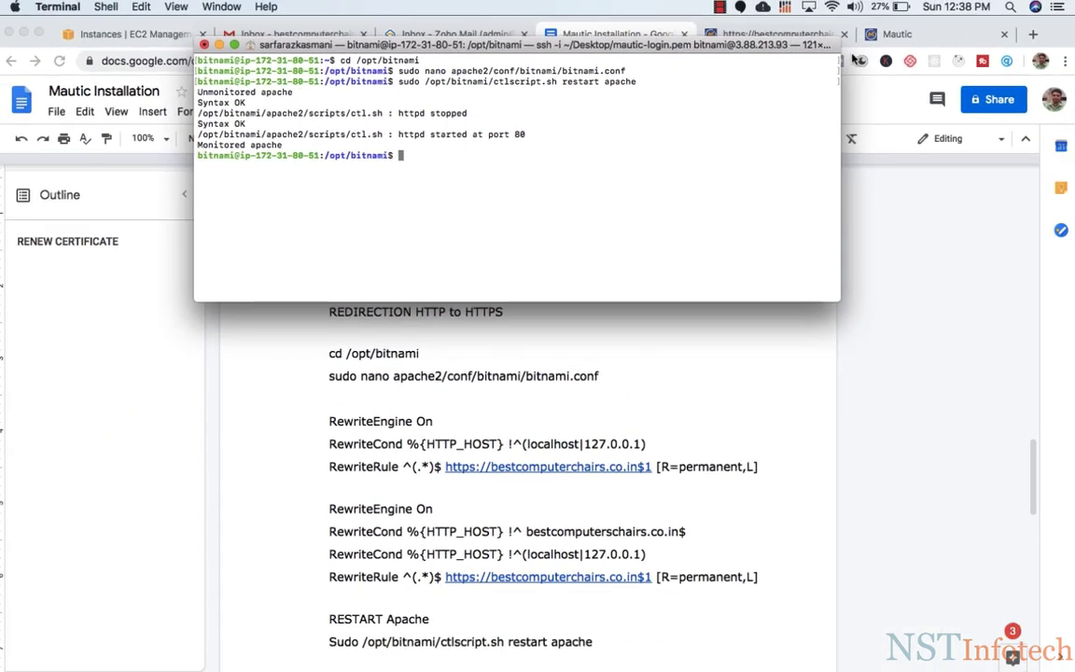
Step: Open a new Chrome incognito window from the Mautic login page
{"action": "left_click", "coordinate": [924, 33]}
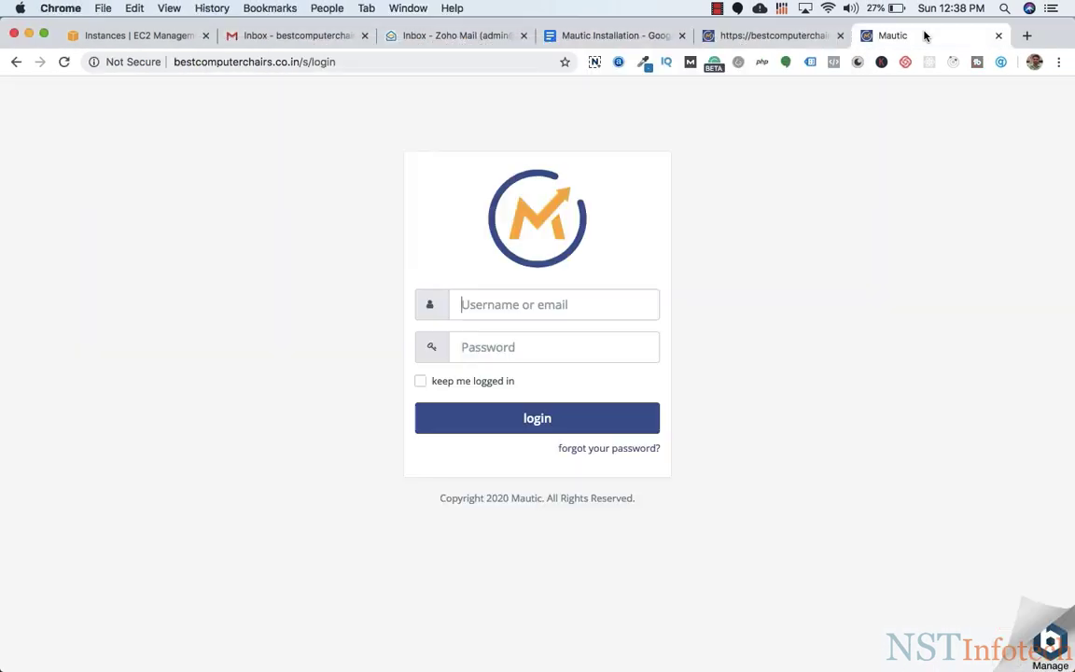
{"action": "left_click", "coordinate": [191, 64]}
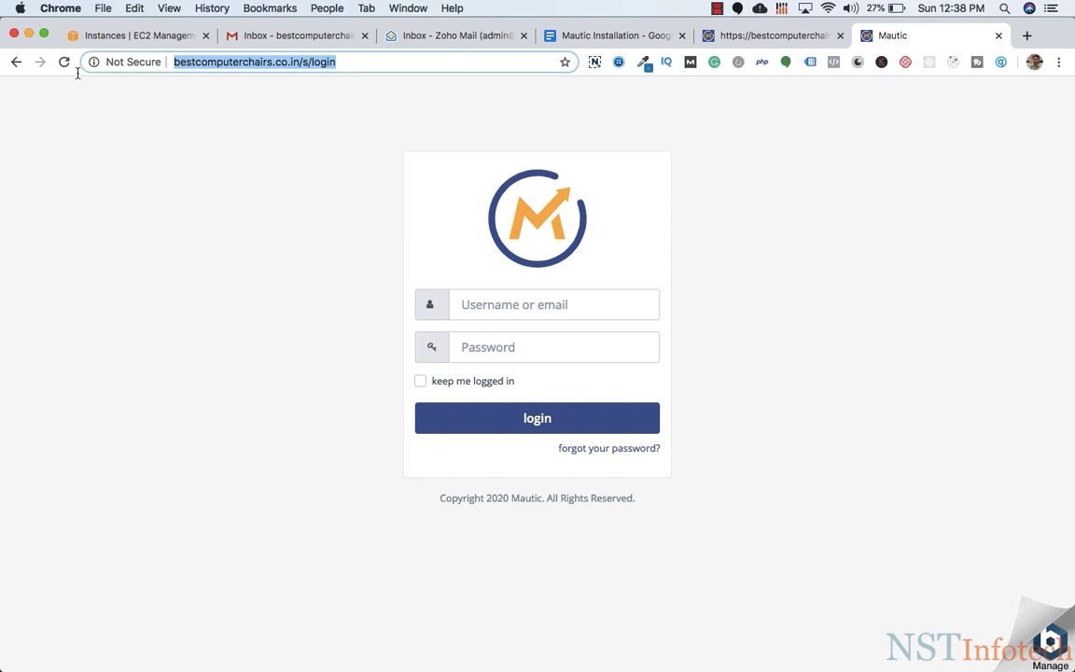
{"action": "left_click", "coordinate": [1057, 62]}
{"action": "left_click", "coordinate": [936, 130]}
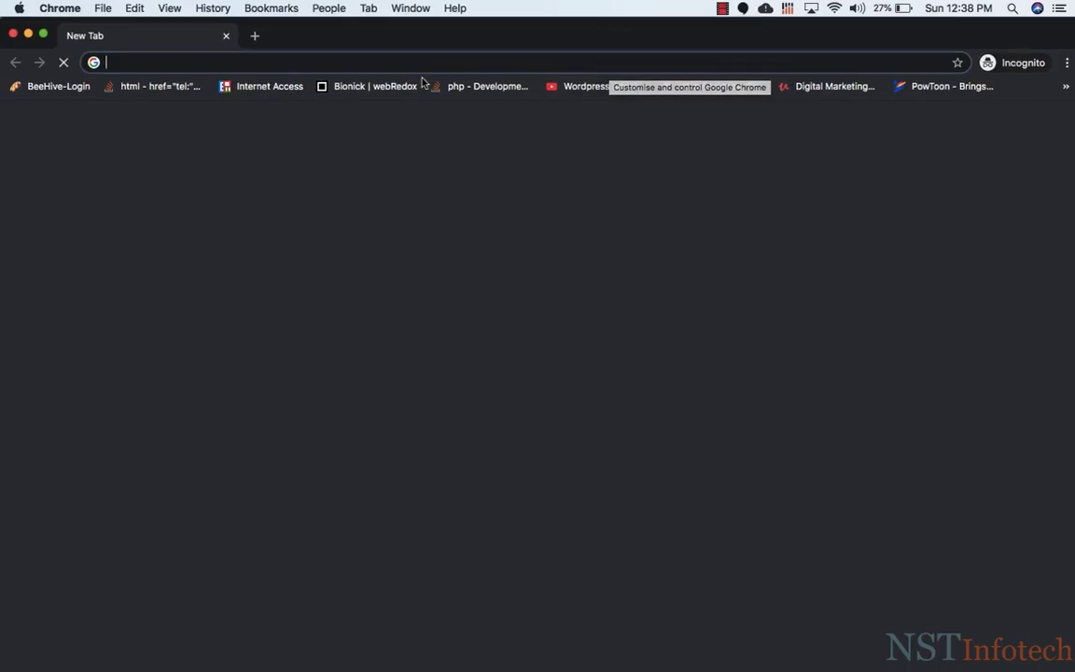
Step: Load bestcomputerchairs.co.in in the incognito window
{"action": "type", "text": "bestc"}
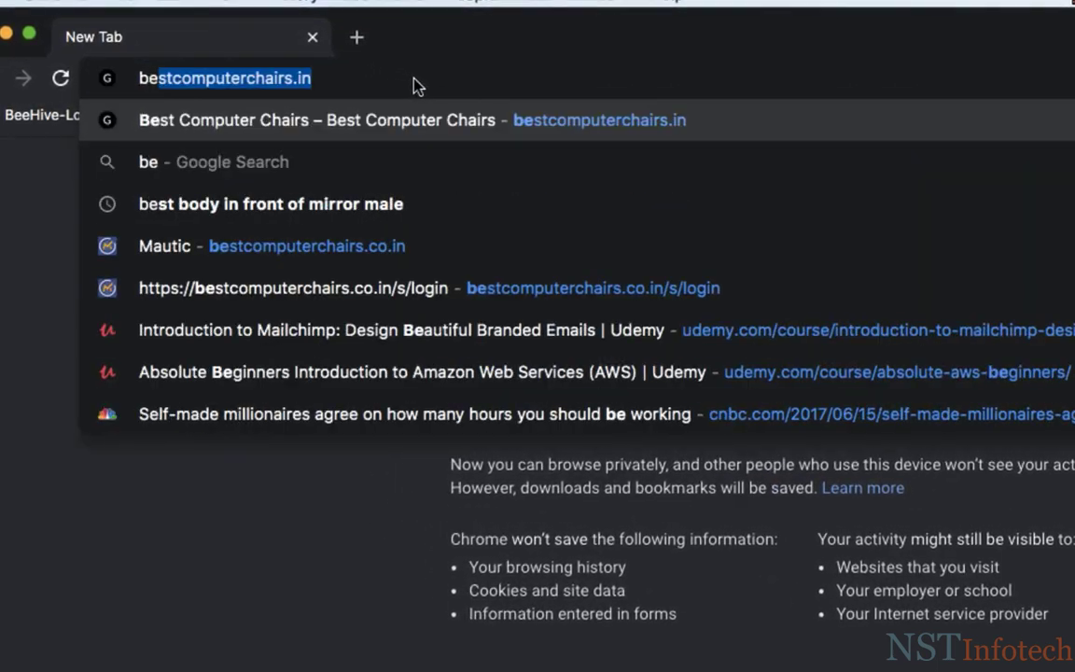
{"action": "type", "text": "o"}
{"action": "key", "text": "BackSpace"}
{"action": "type", "text": "co"}
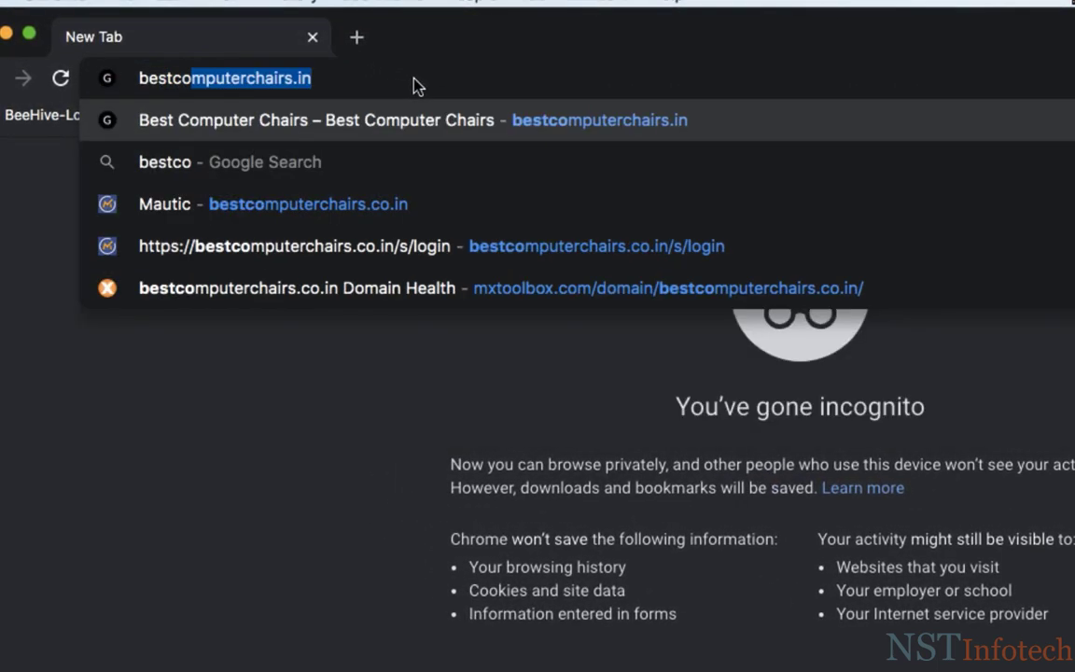
{"action": "type", "text": "mpute"}
{"action": "key", "text": "BackSpace"}
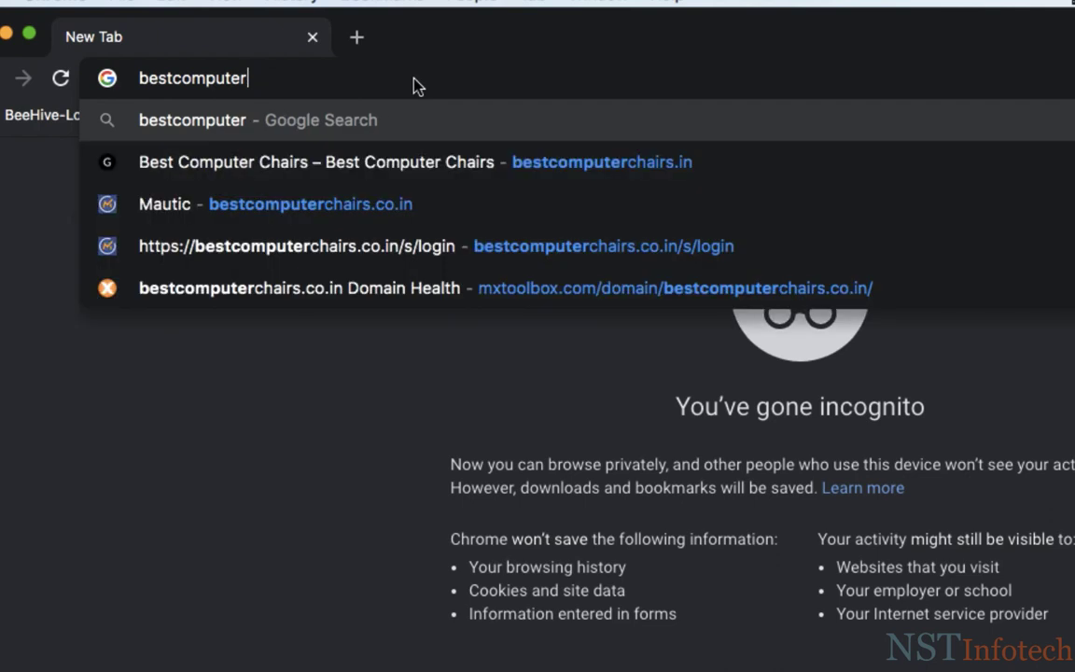
{"action": "type", "text": "charis"}
{"action": "key", "text": "BackSpace"}
{"action": "key", "text": "BackSpace"}
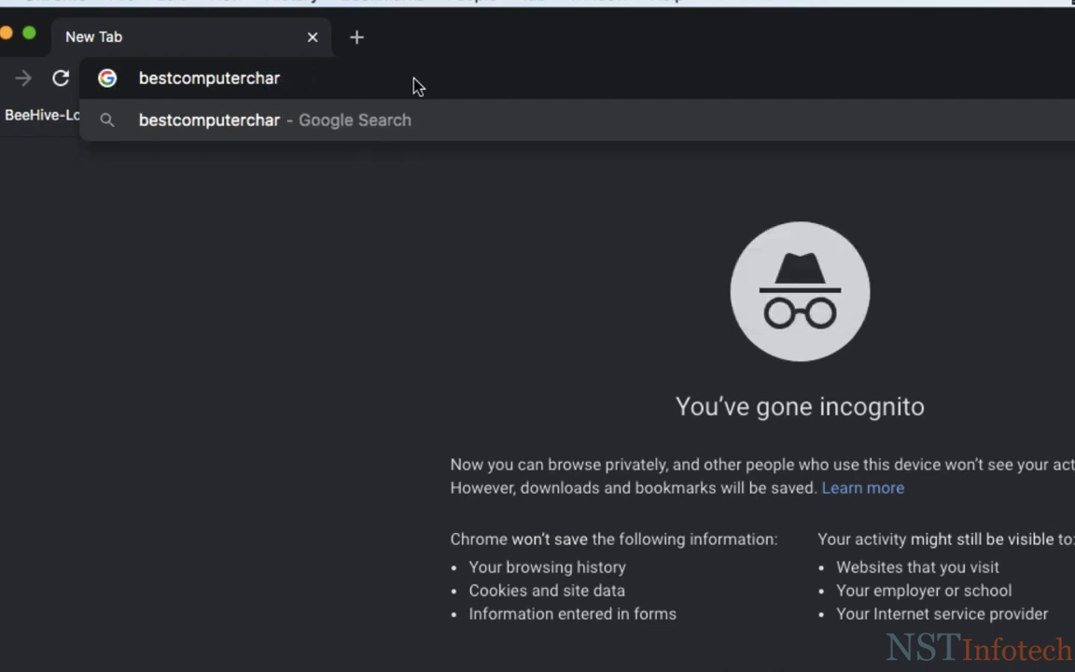
{"action": "key", "text": "BackSpace"}
{"action": "type", "text": "irs.co.in"}
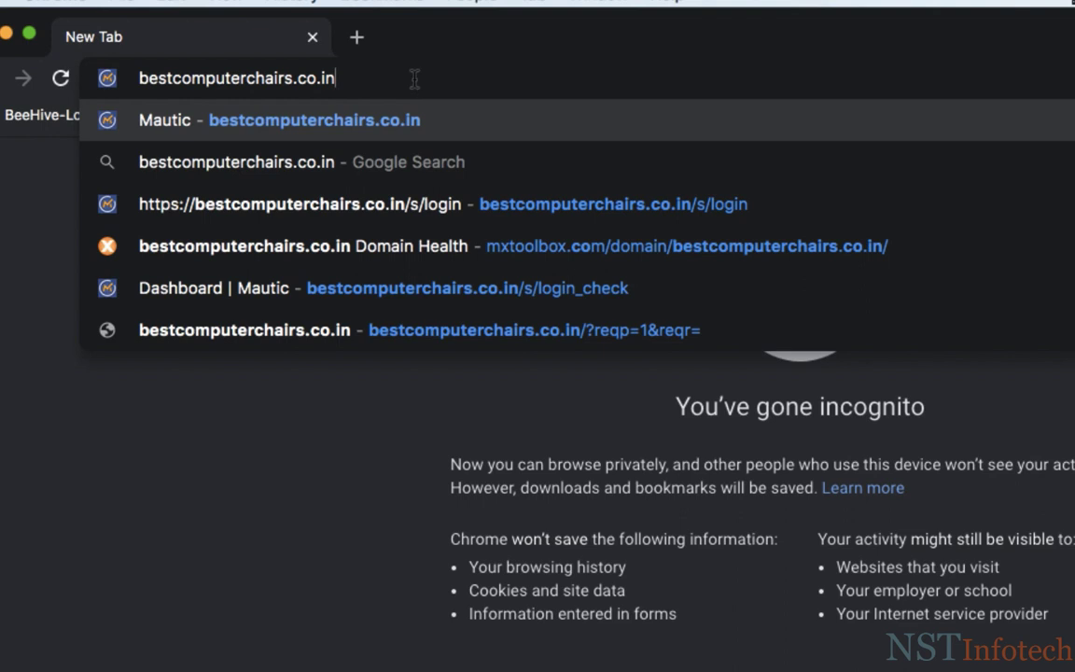
{"action": "key", "text": "Return"}
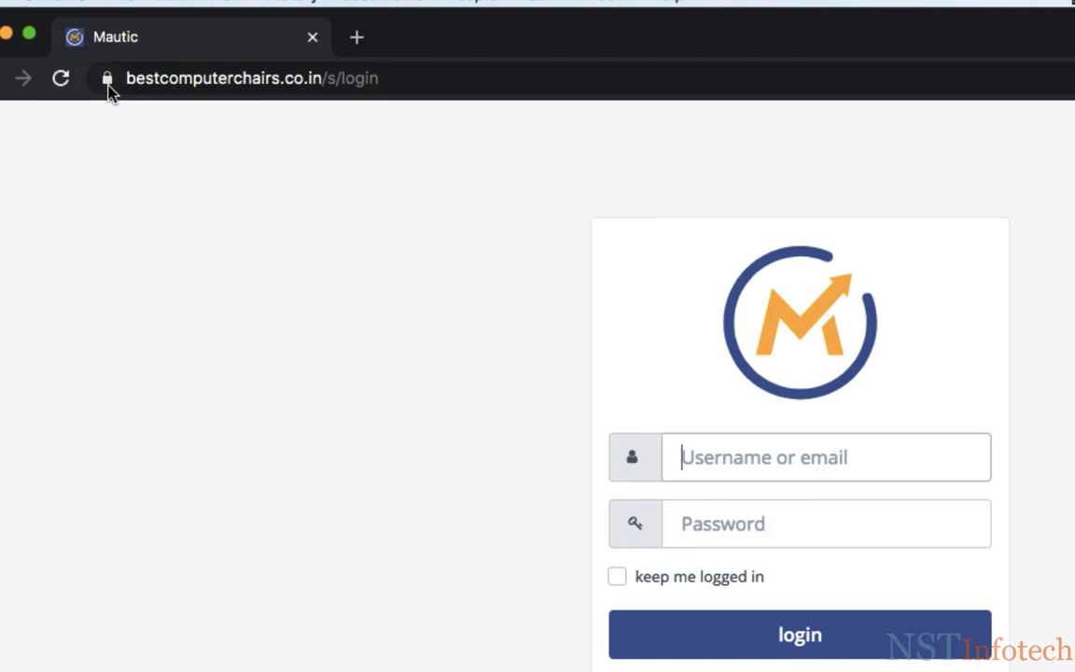
{"action": "left_click", "coordinate": [107, 80]}
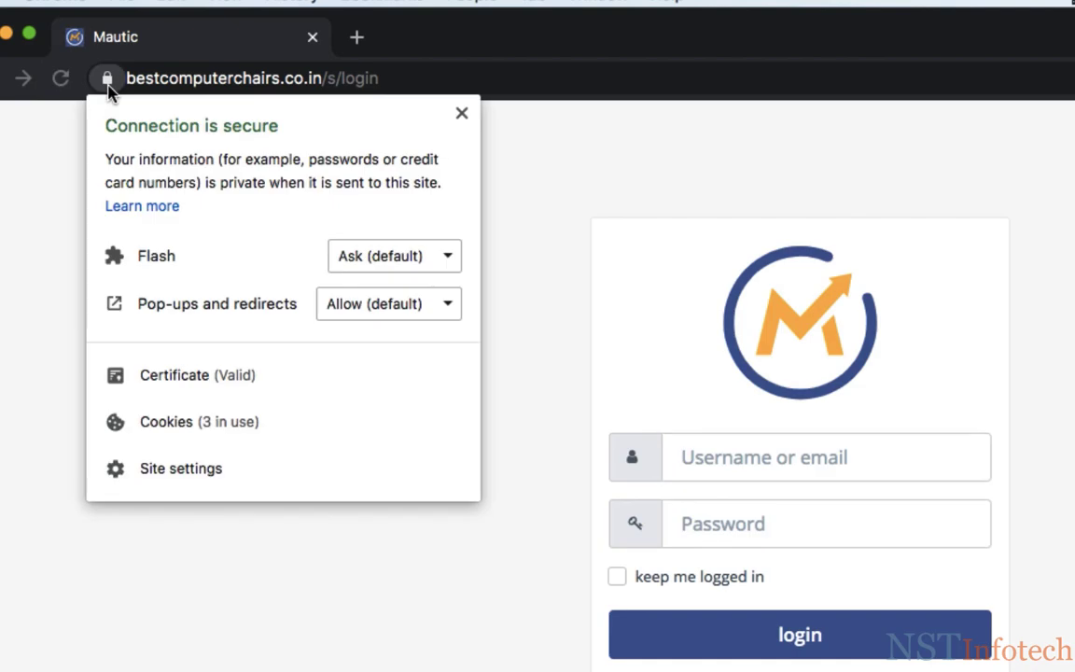
{"action": "left_click", "coordinate": [108, 80]}
{"action": "left_click", "coordinate": [162, 82]}
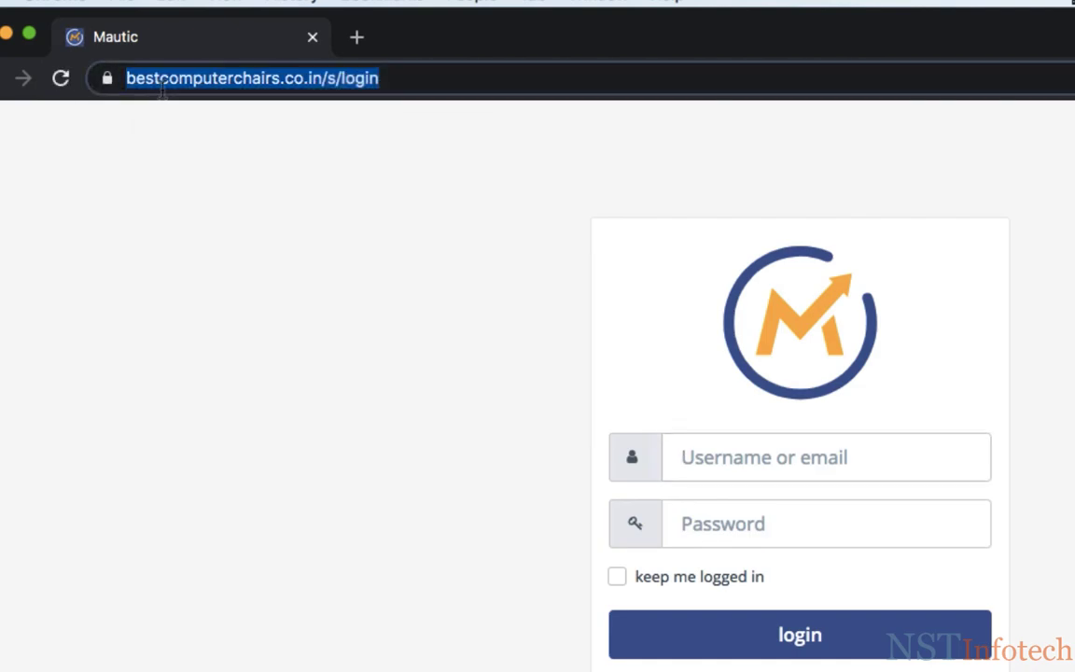
{"action": "left_click", "coordinate": [162, 82]}
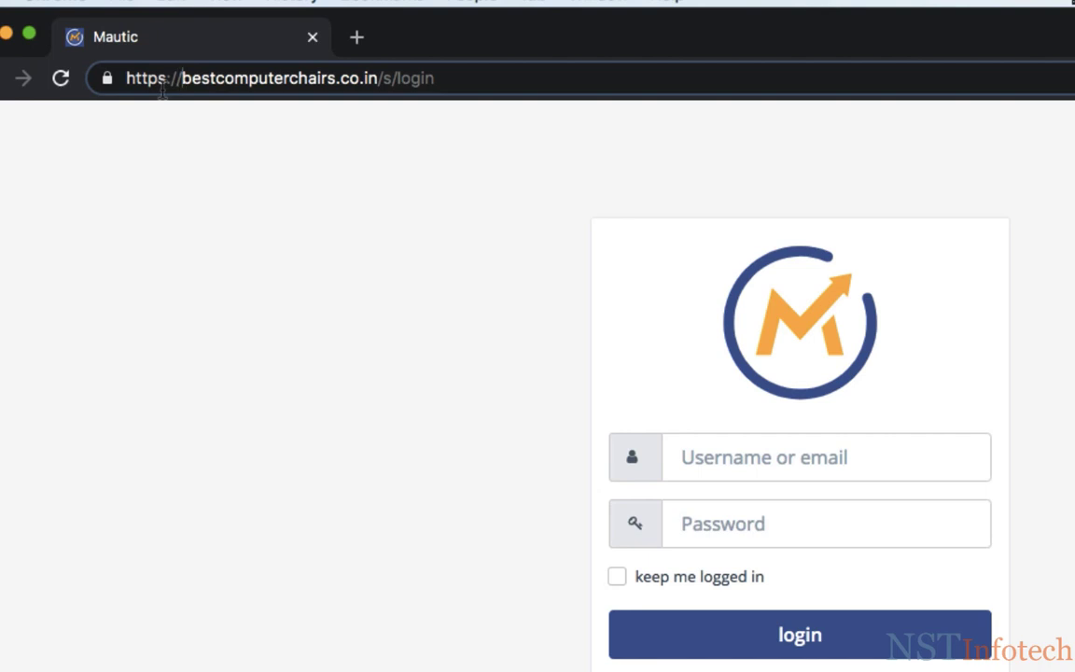
{"action": "type", "text": "www"}
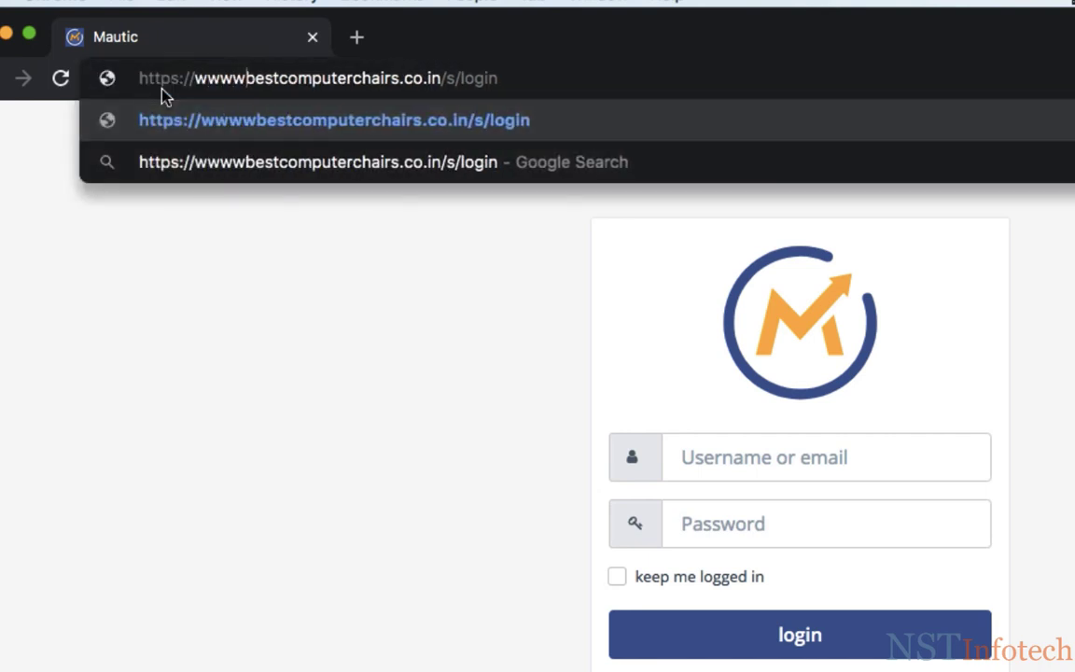
{"action": "type", "text": "."}
{"action": "key", "text": "Return"}
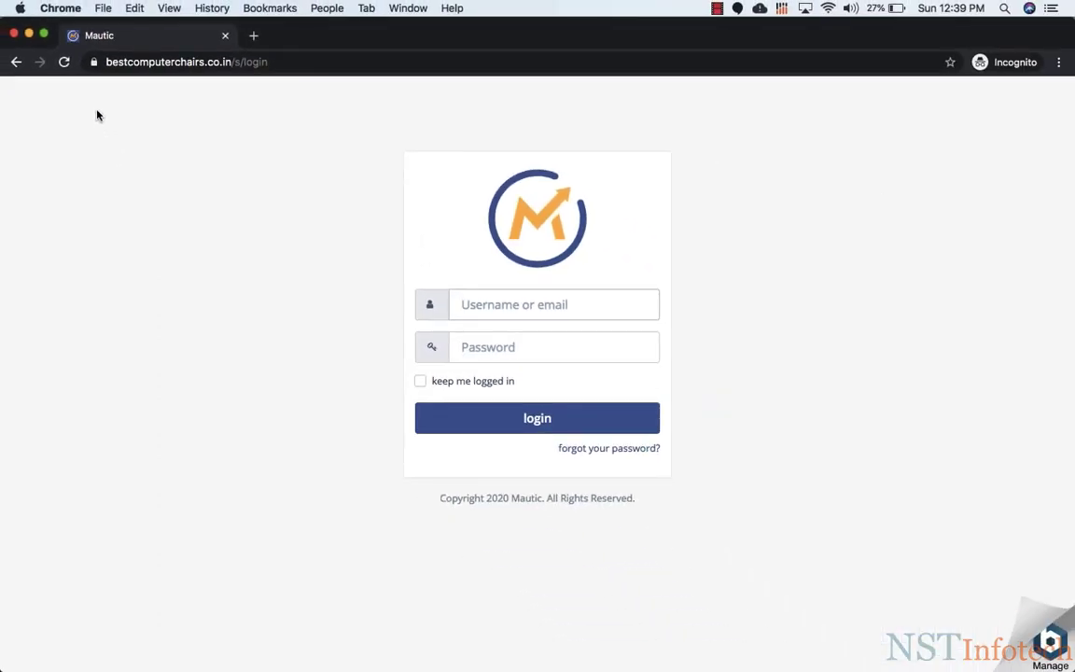
{"action": "left_click", "coordinate": [14, 34]}
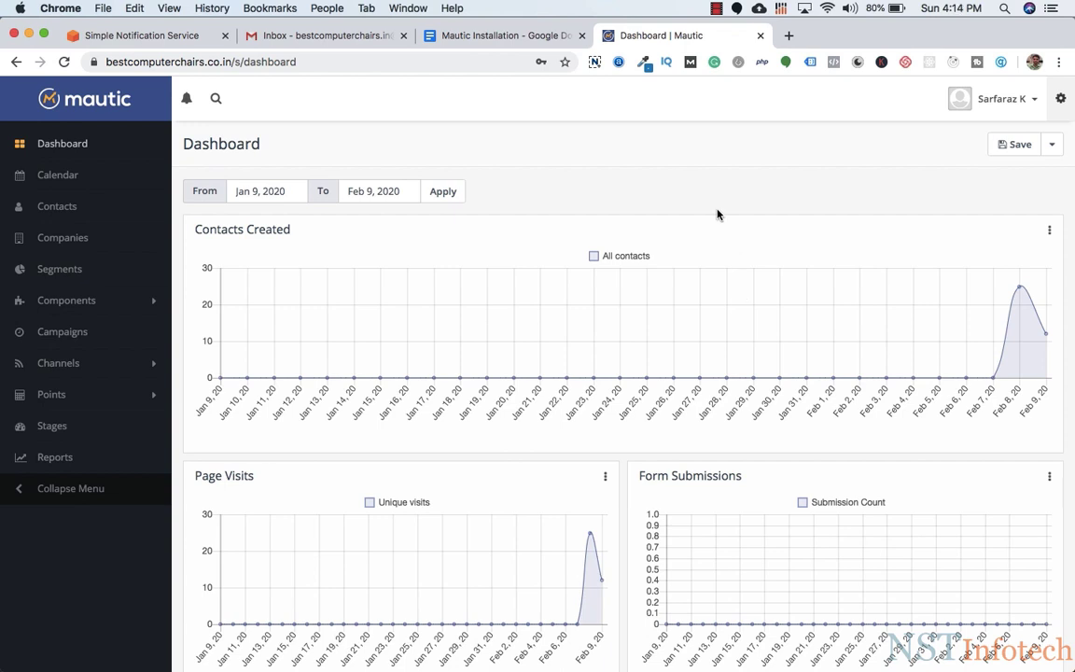
Step: Open Configuration from the Settings gear panel at top right
{"action": "left_click", "coordinate": [1063, 104]}
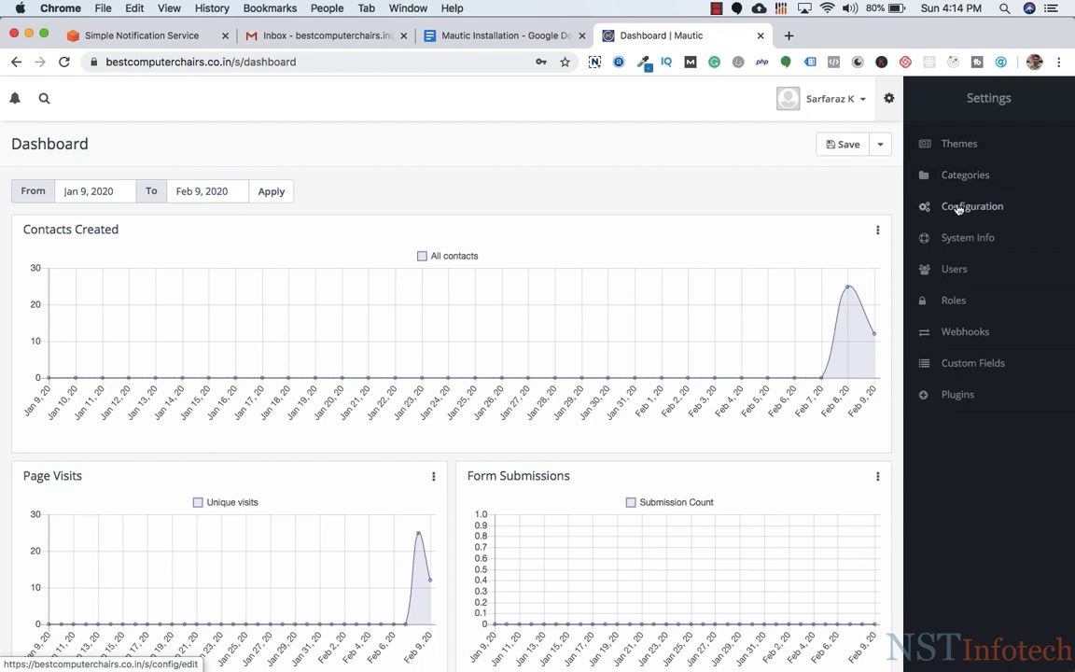
{"action": "left_click", "coordinate": [958, 207]}
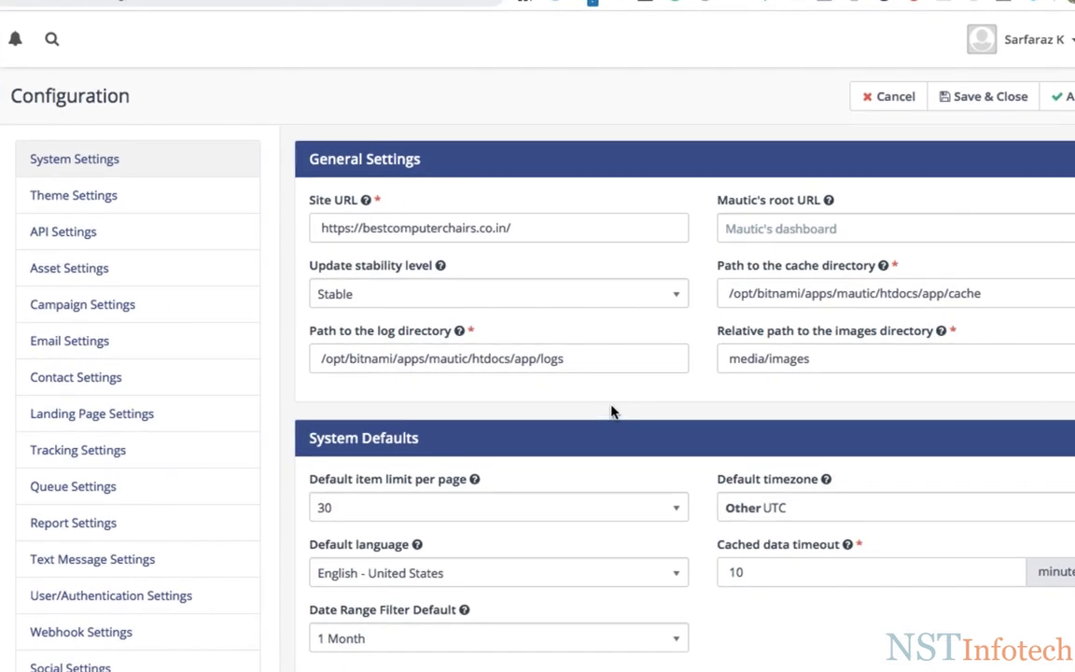
Step: Change the System Defaults timezone from UTC to Asia/Kolkata
{"action": "scroll", "coordinate": [597, 360], "scroll_direction": "down", "scroll_amount": 3}
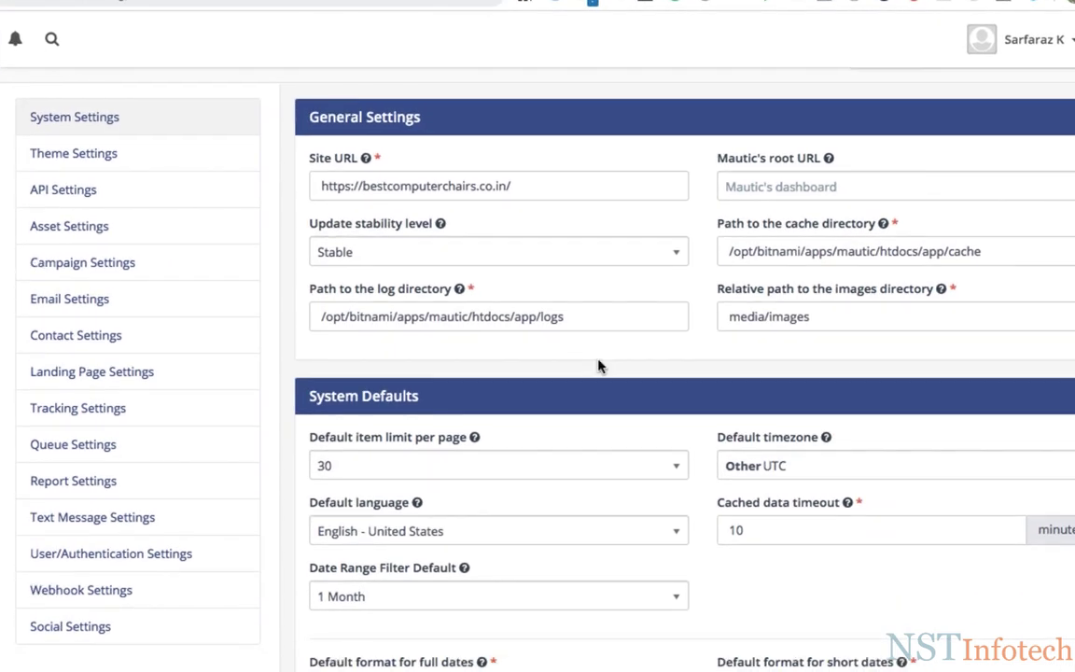
{"action": "scroll", "coordinate": [599, 365], "scroll_direction": "down", "scroll_amount": 2}
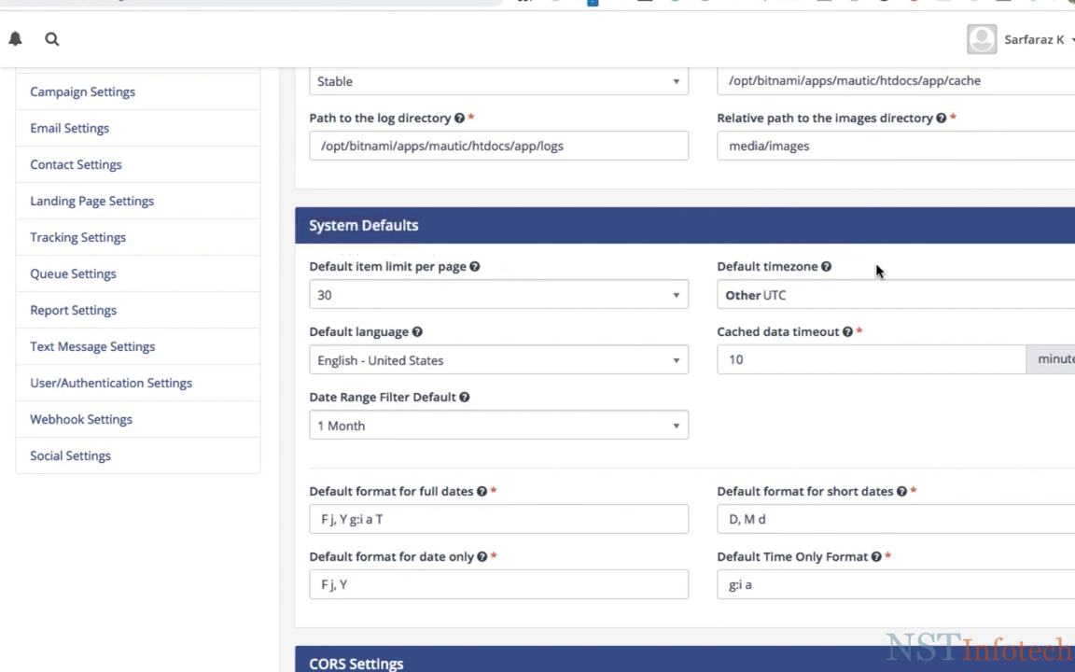
{"action": "left_click", "coordinate": [844, 297]}
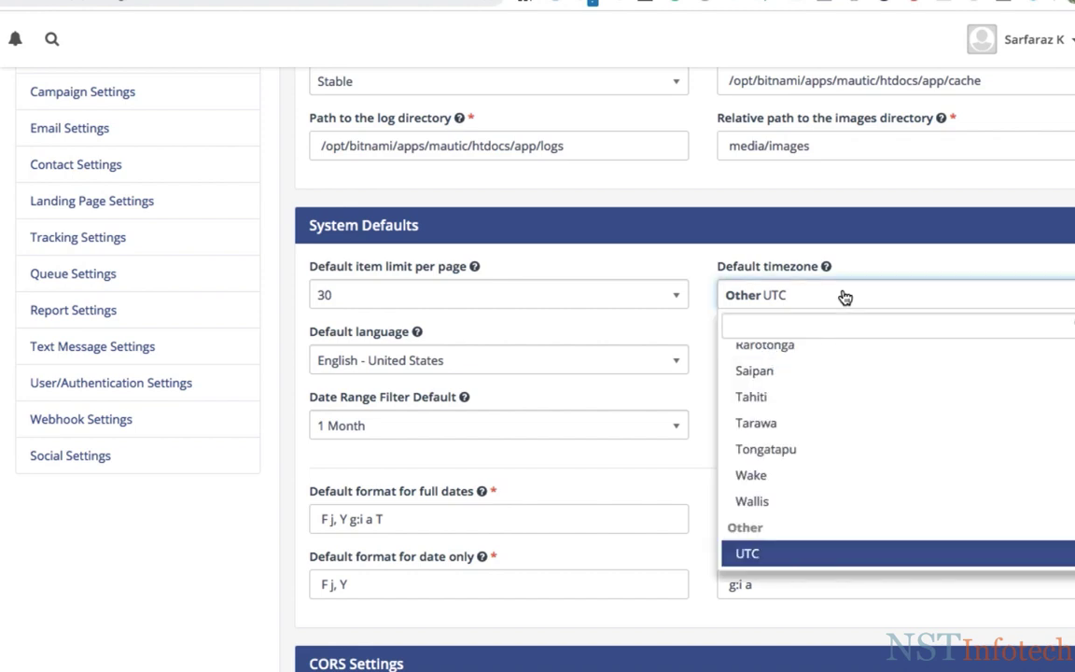
{"action": "type", "text": "asia"}
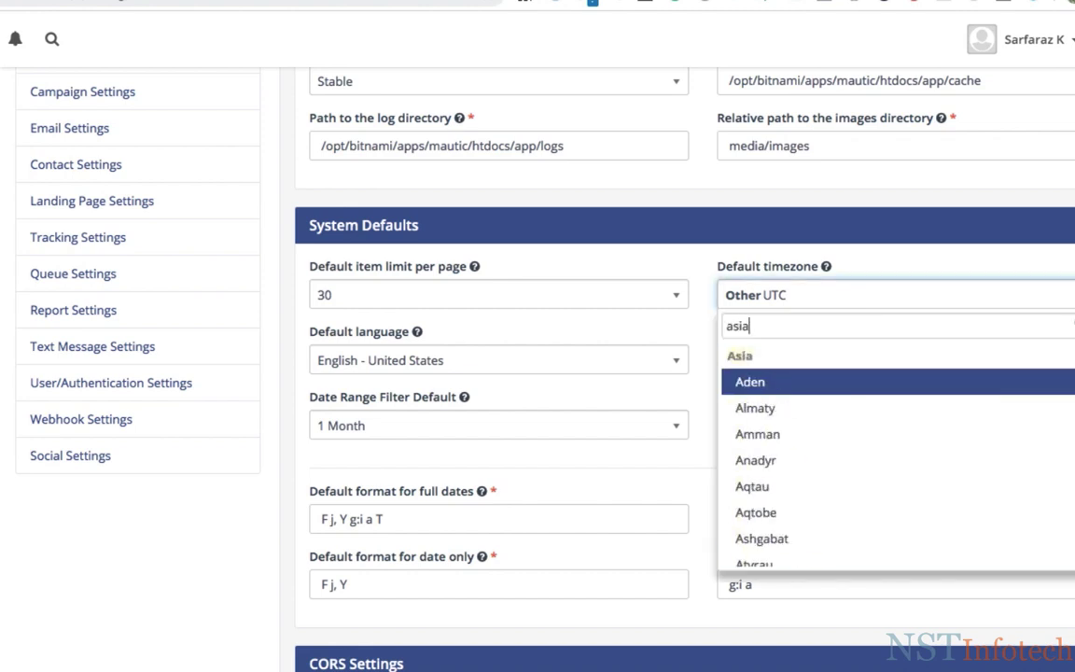
{"action": "key", "text": "BackSpace"}
{"action": "key", "text": "BackSpace"}
{"action": "key", "text": "BackSpace"}
{"action": "key", "text": "BackSpace"}
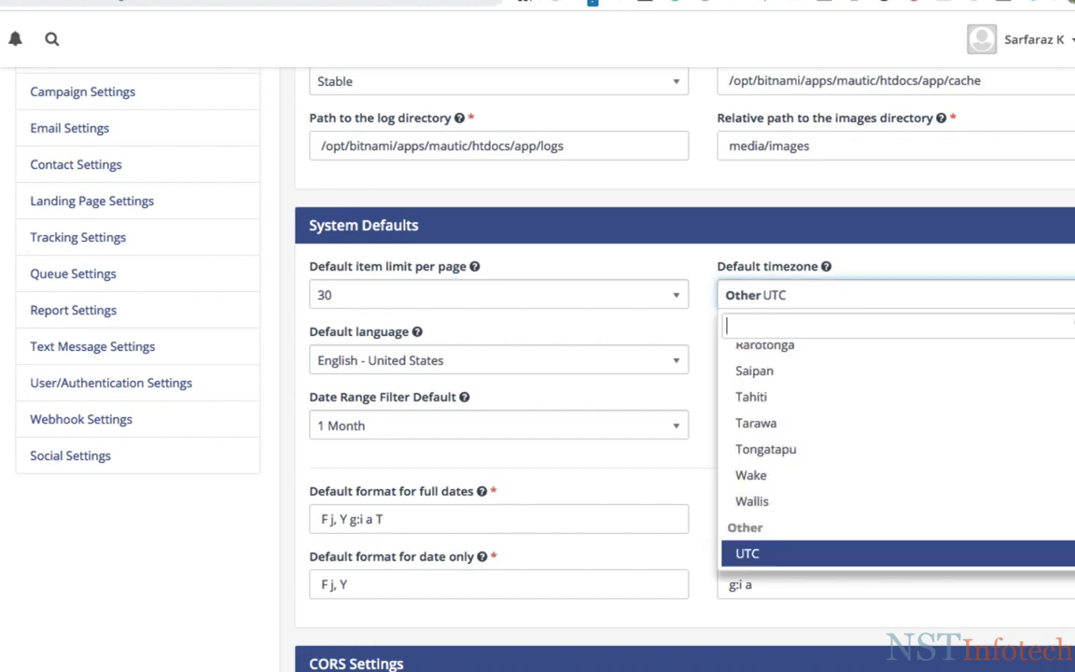
{"action": "type", "text": "kol"}
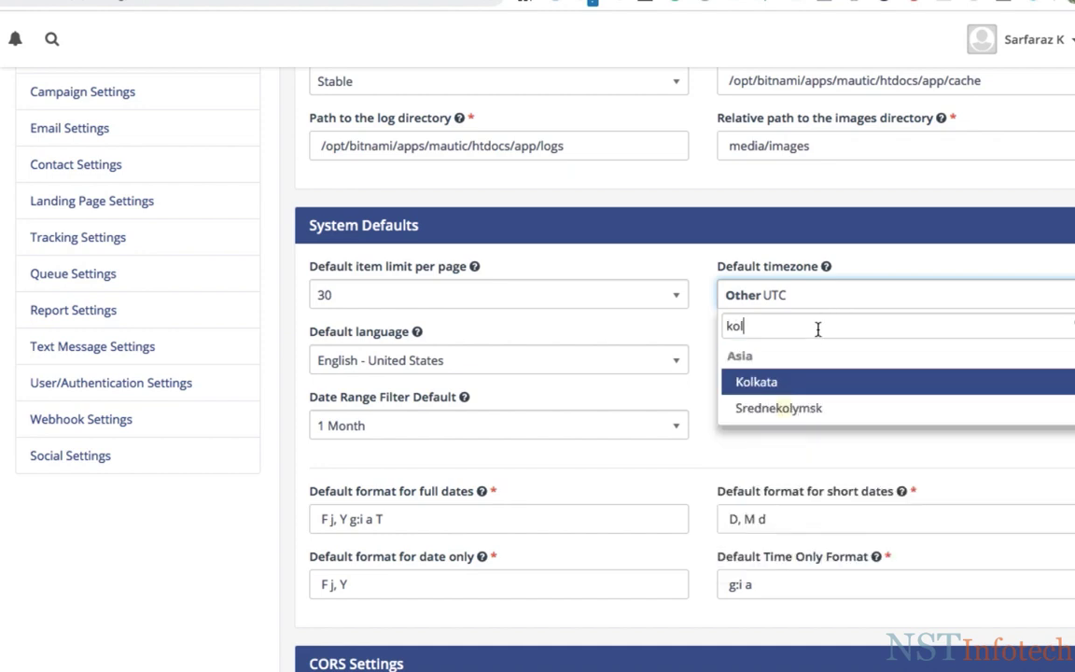
{"action": "left_click", "coordinate": [758, 381]}
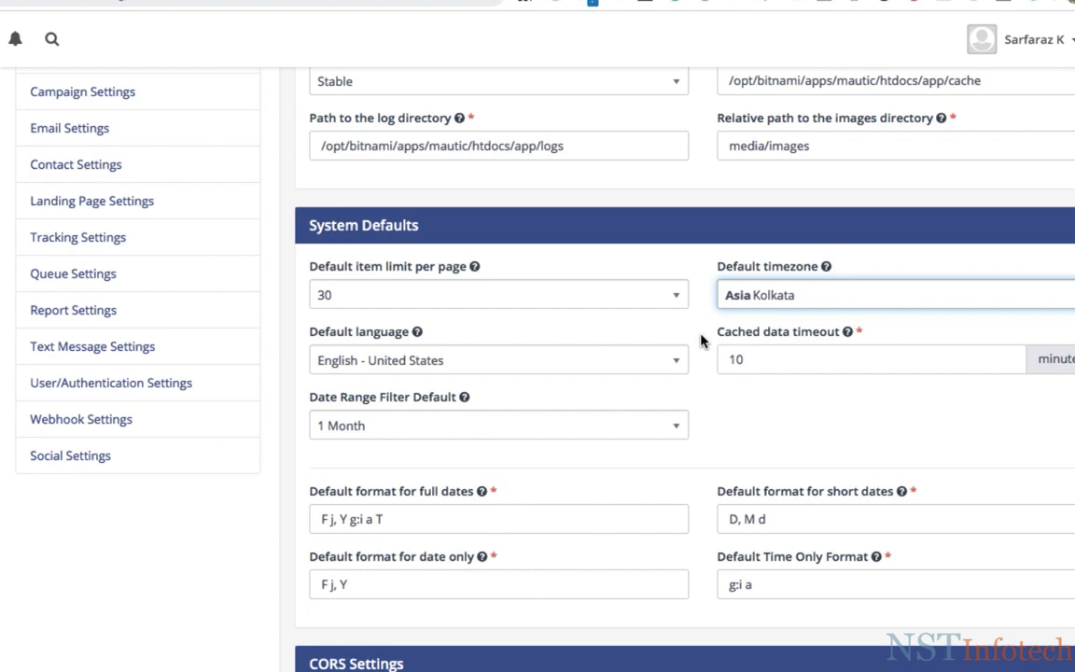
{"action": "scroll", "coordinate": [702, 341], "scroll_direction": "down", "scroll_amount": 2}
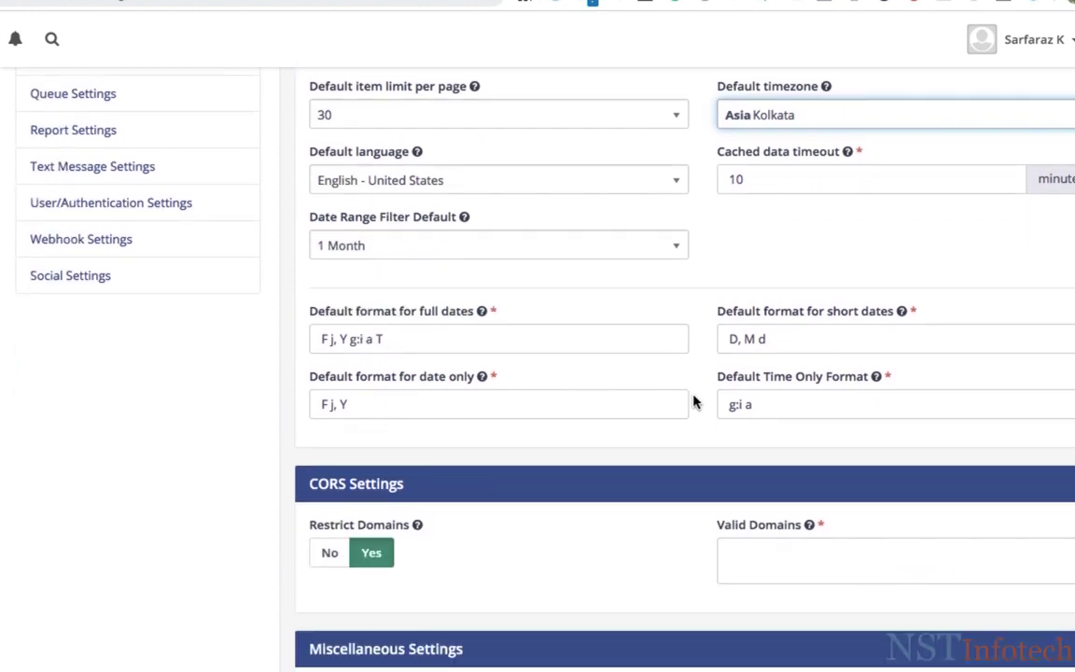
{"action": "scroll", "coordinate": [694, 402], "scroll_direction": "down", "scroll_amount": 2}
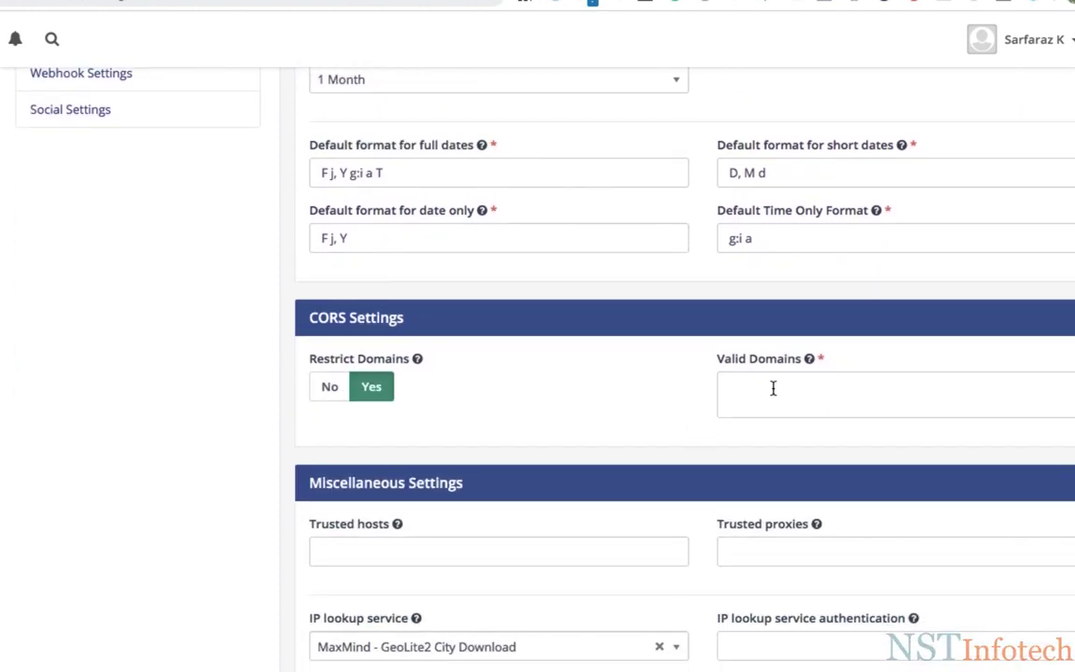
{"action": "left_click", "coordinate": [773, 388]}
{"action": "type", "text": "h"}
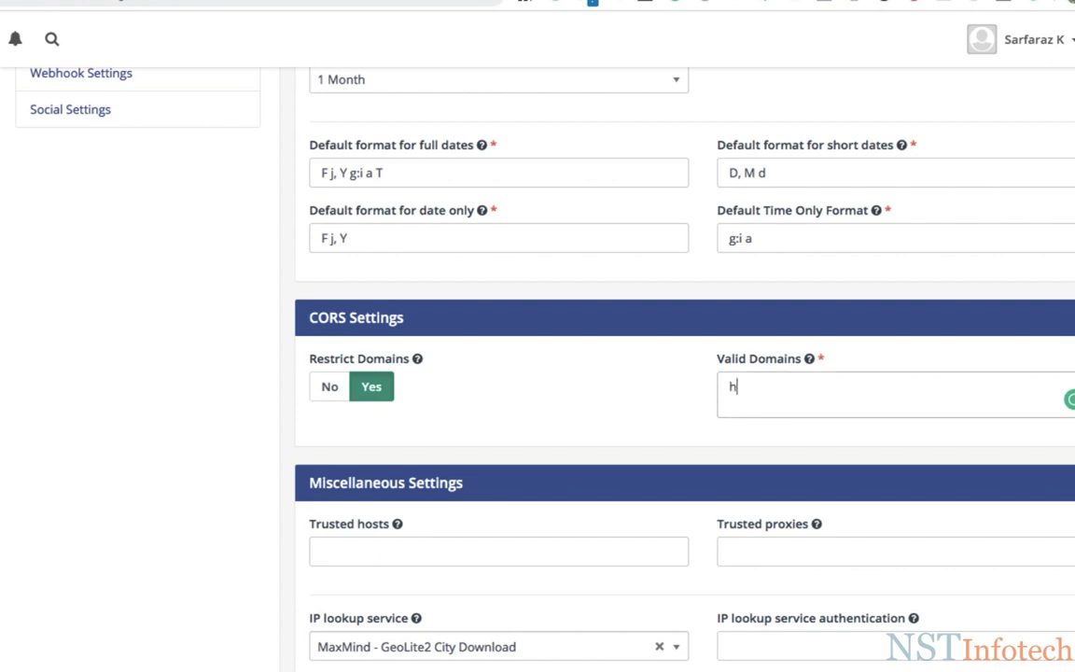
{"action": "type", "text": "ttps://bestco"}
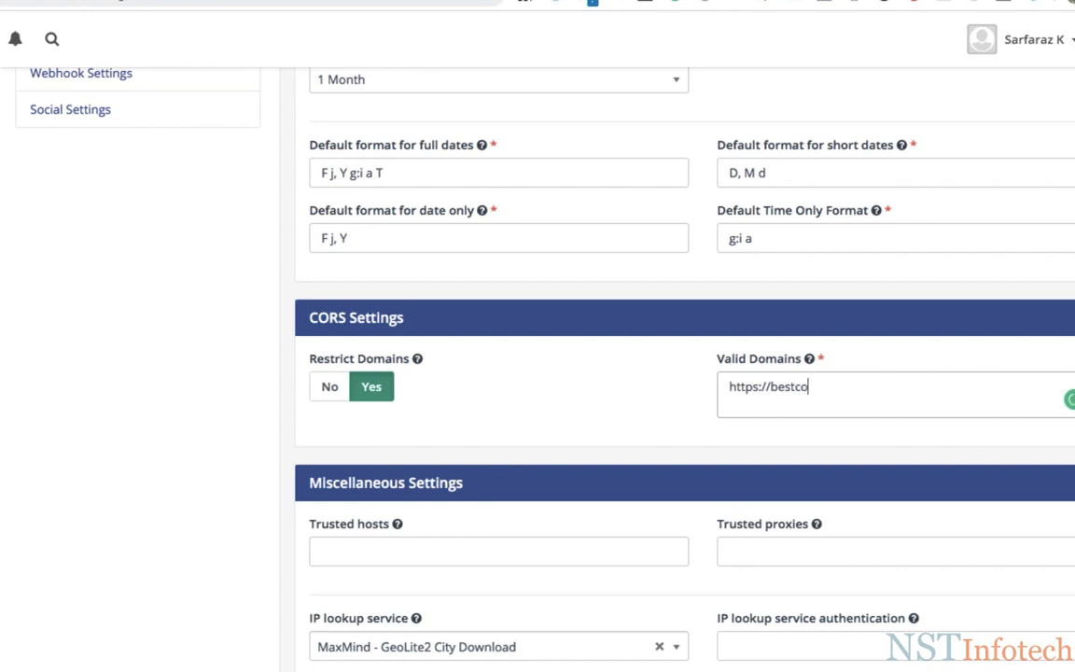
{"action": "type", "text": "mputerchairs.in"}
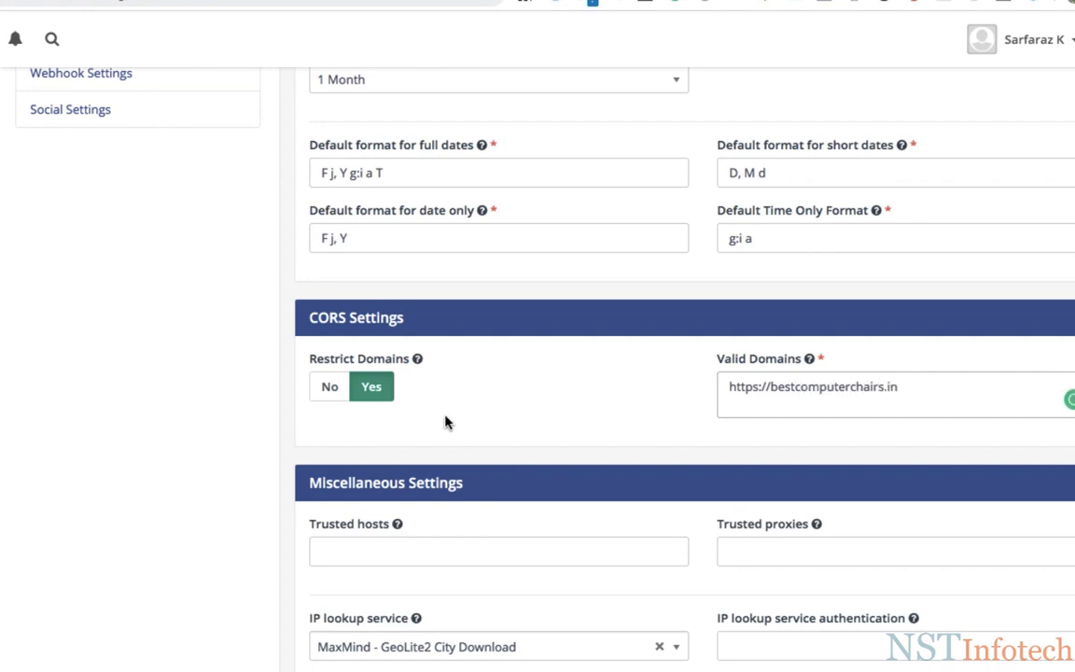
{"action": "scroll", "coordinate": [445, 422], "scroll_direction": "down", "scroll_amount": 5}
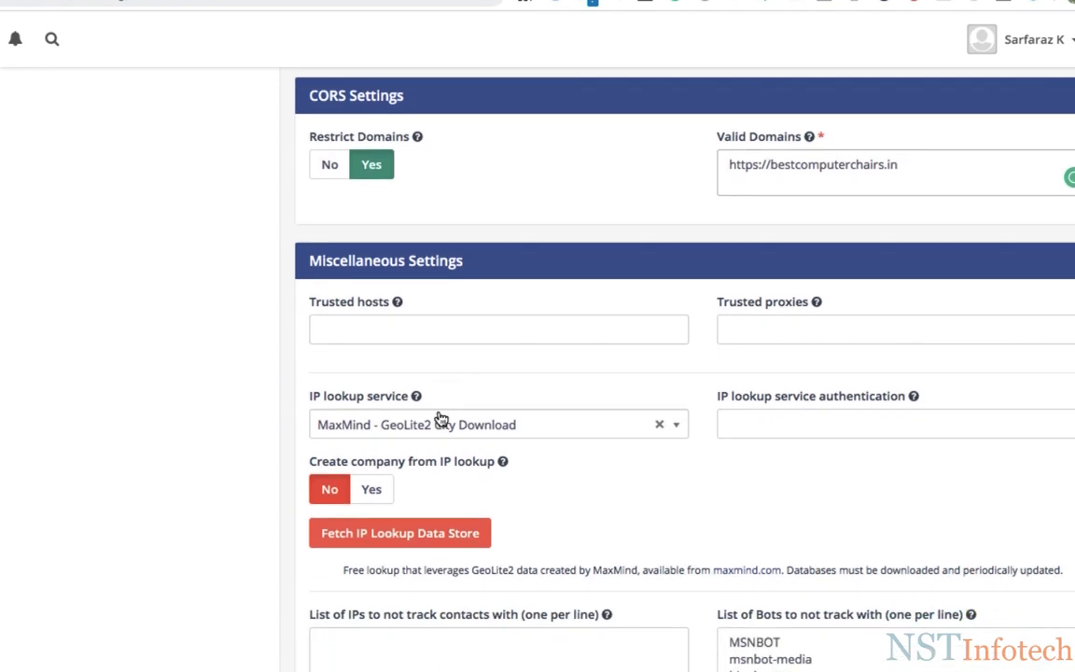
Step: Try fetching the IP lookup data store, leaving the create-companies option off
{"action": "scroll", "coordinate": [441, 420], "scroll_direction": "down", "scroll_amount": 2}
{"action": "scroll", "coordinate": [599, 429], "scroll_direction": "down", "scroll_amount": 1}
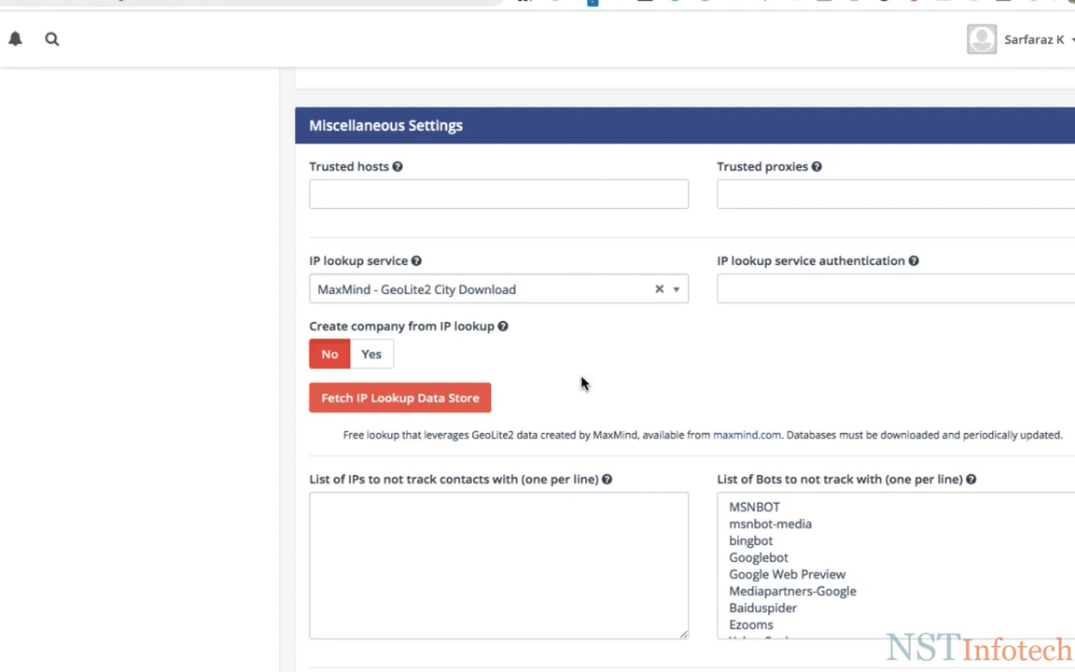
{"action": "left_click", "coordinate": [356, 406]}
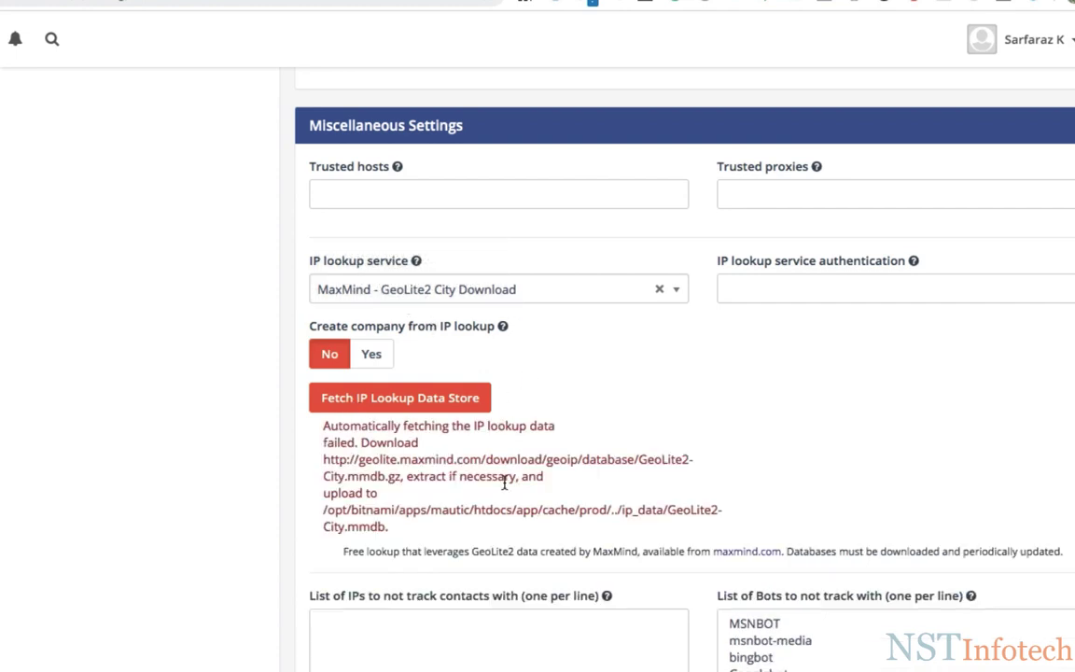
{"action": "left_click", "coordinate": [370, 357]}
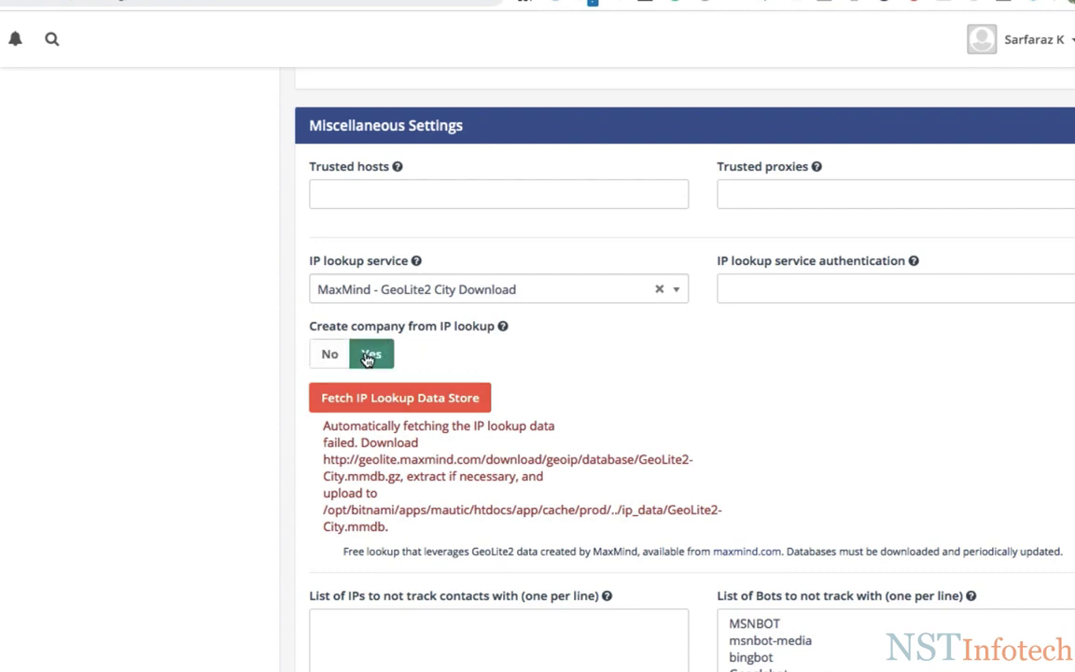
{"action": "left_click", "coordinate": [369, 400]}
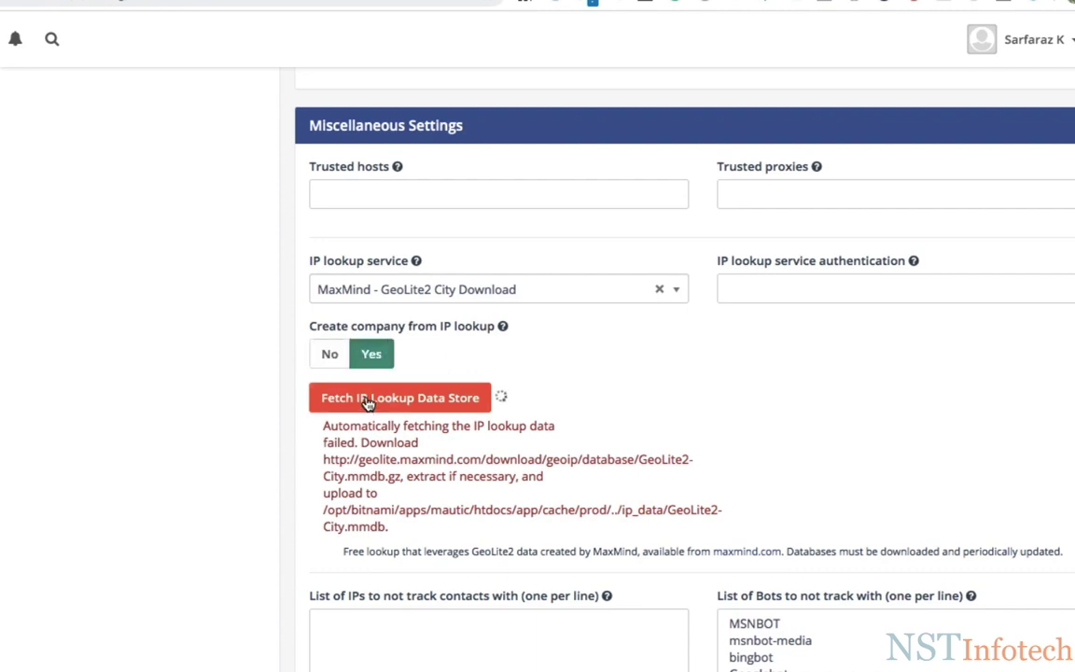
{"action": "left_click", "coordinate": [332, 363]}
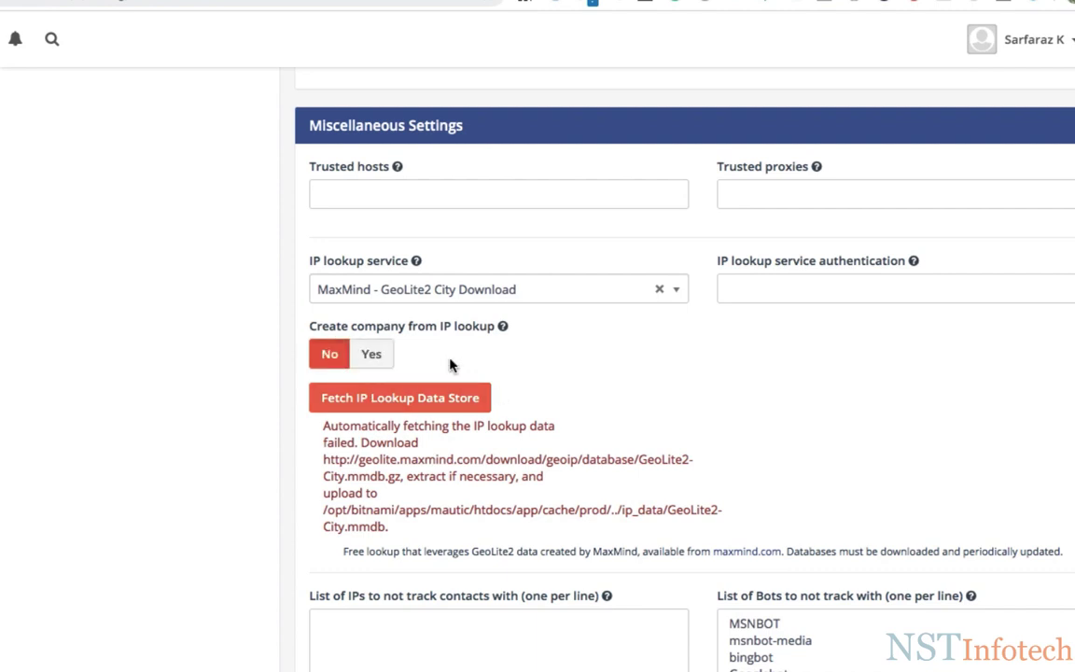
Step: Choose Ipstack.com as the IP lookup service
{"action": "left_click", "coordinate": [677, 293]}
{"action": "scroll", "coordinate": [504, 375], "scroll_direction": "up", "scroll_amount": 3}
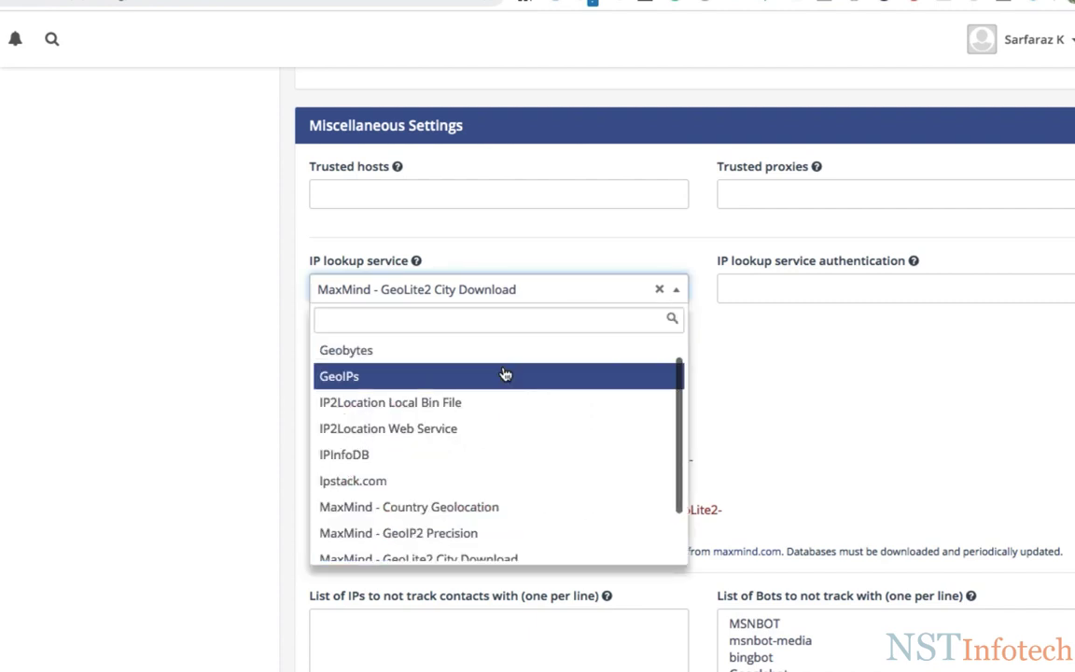
{"action": "scroll", "coordinate": [483, 404], "scroll_direction": "down", "scroll_amount": 1}
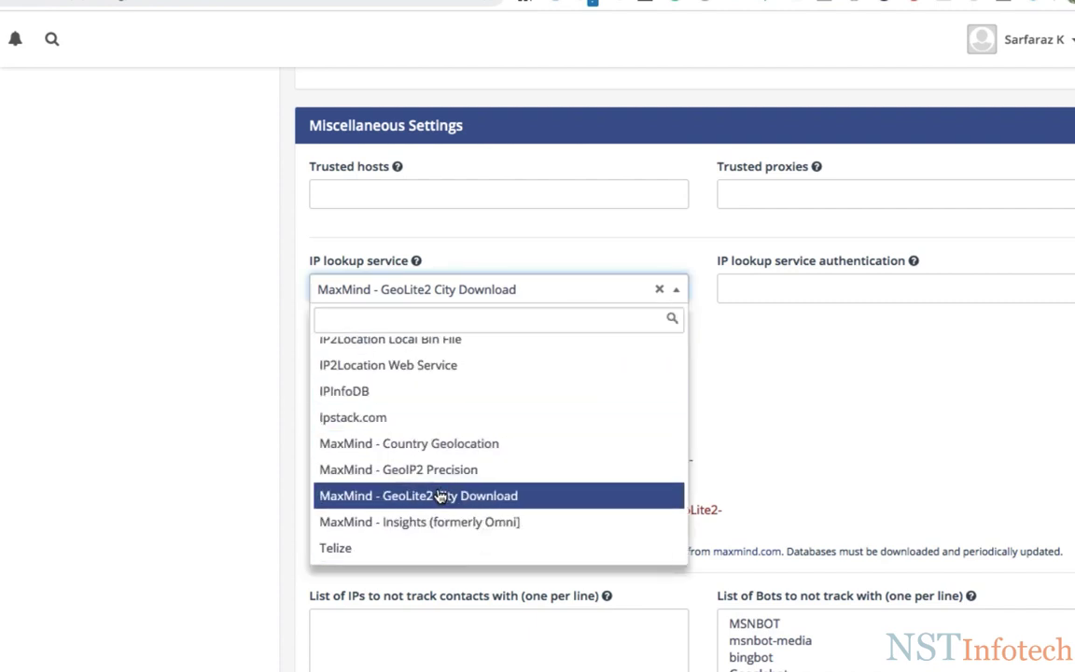
{"action": "left_click", "coordinate": [378, 424]}
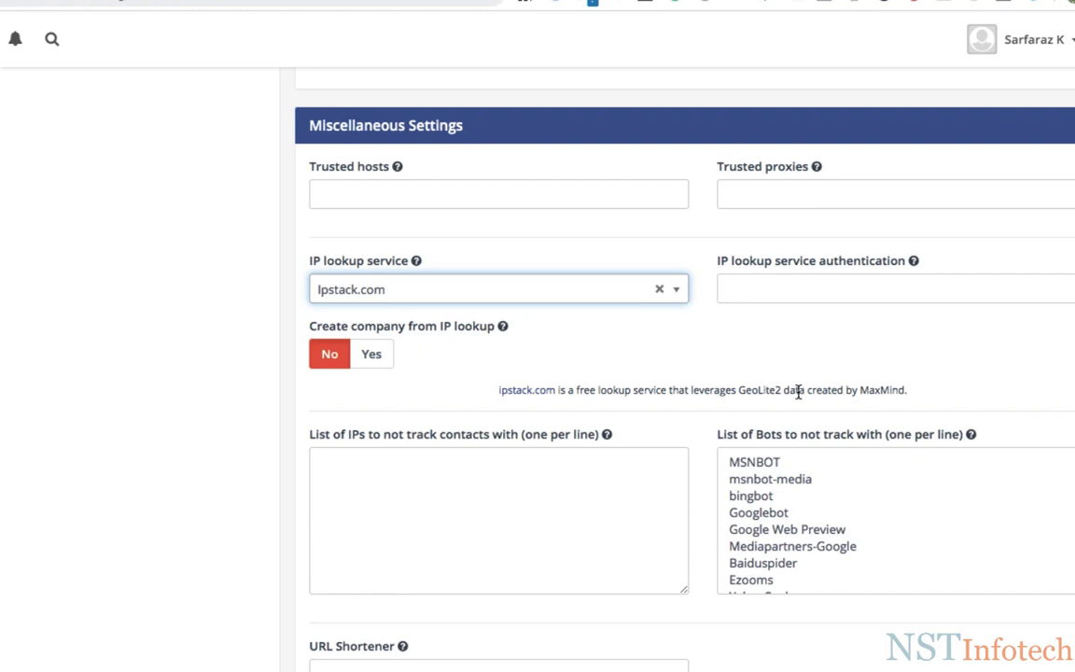
{"action": "scroll", "coordinate": [607, 382], "scroll_direction": "up", "scroll_amount": 1}
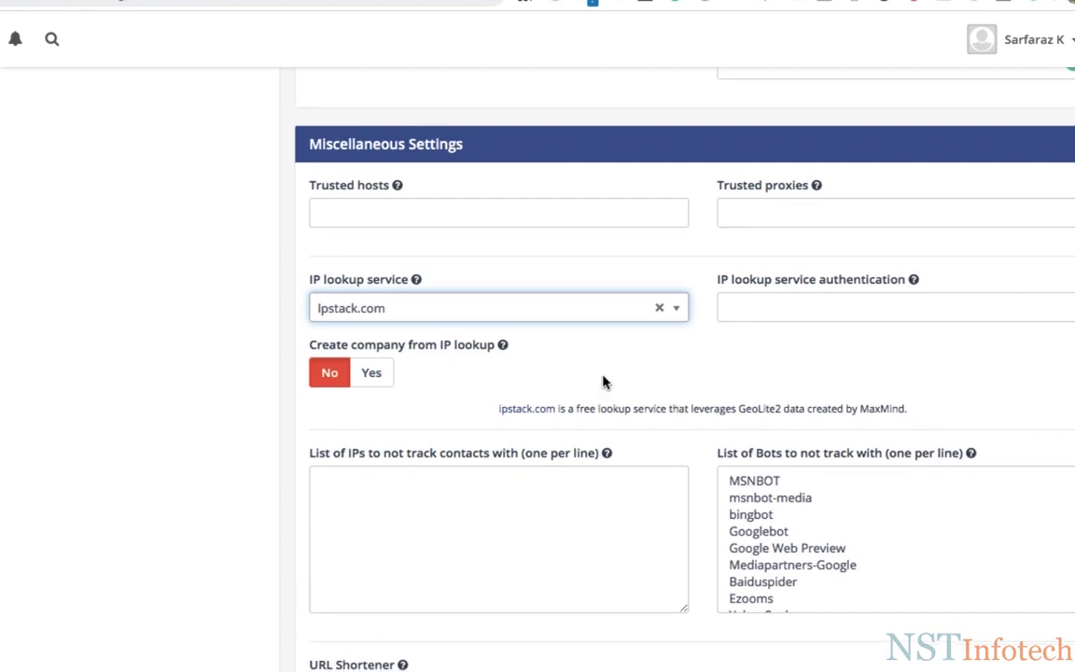
{"action": "scroll", "coordinate": [603, 382], "scroll_direction": "up", "scroll_amount": 1}
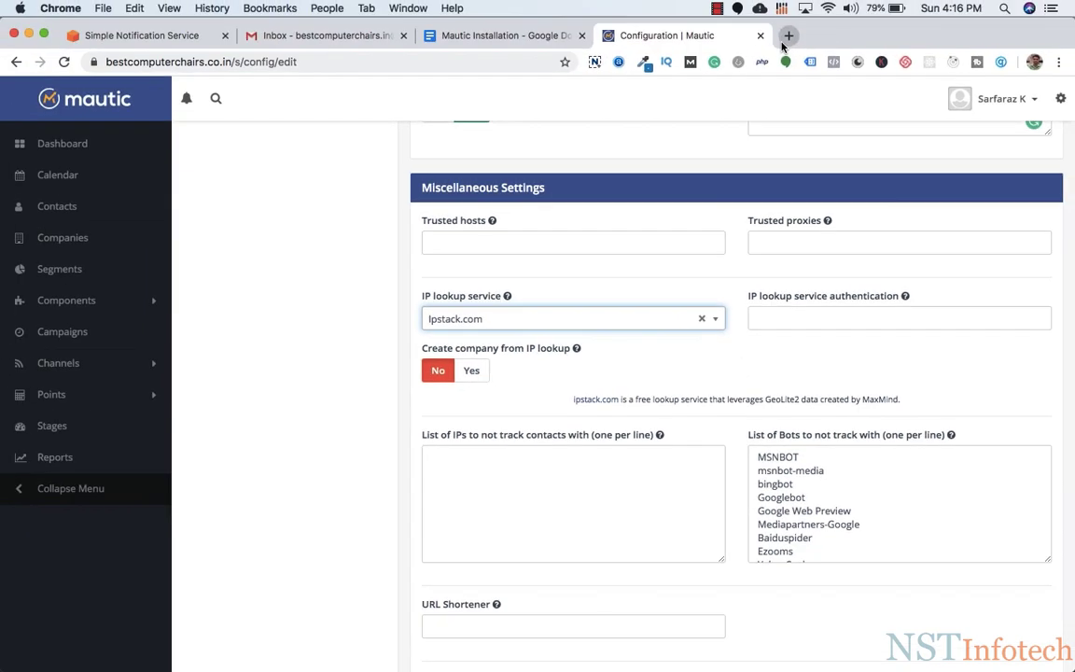
Step: Load ipstack.com in a new tab and scroll through its plan pricing
{"action": "left_click", "coordinate": [788, 37]}
{"action": "type", "text": "i"}
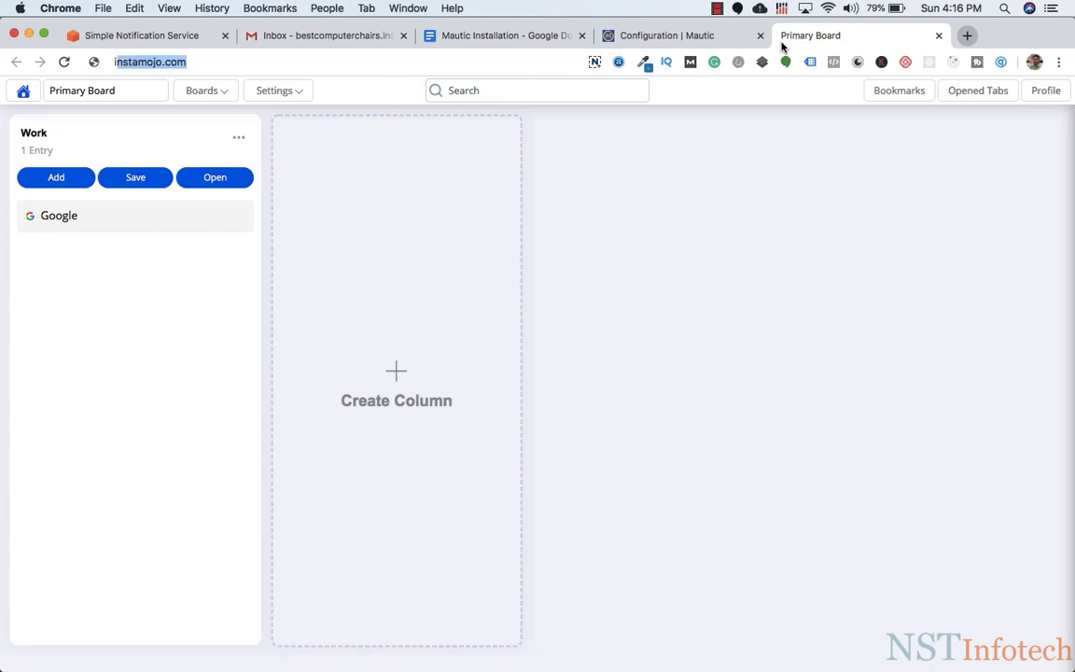
{"action": "type", "text": "pstack"}
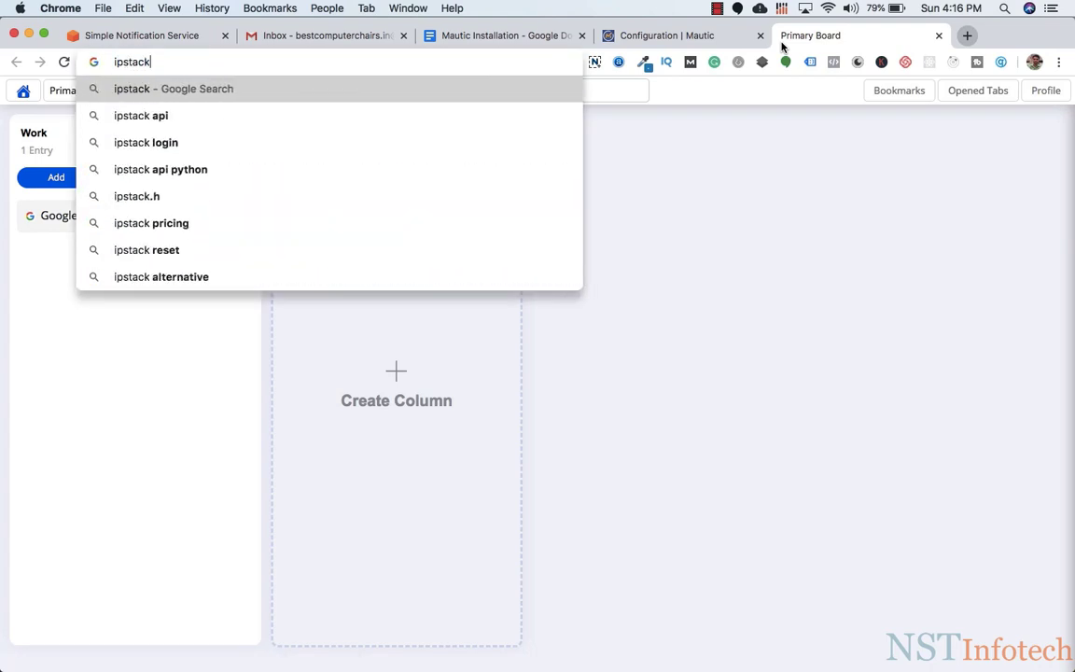
{"action": "type", "text": ".com"}
{"action": "key", "text": "Return"}
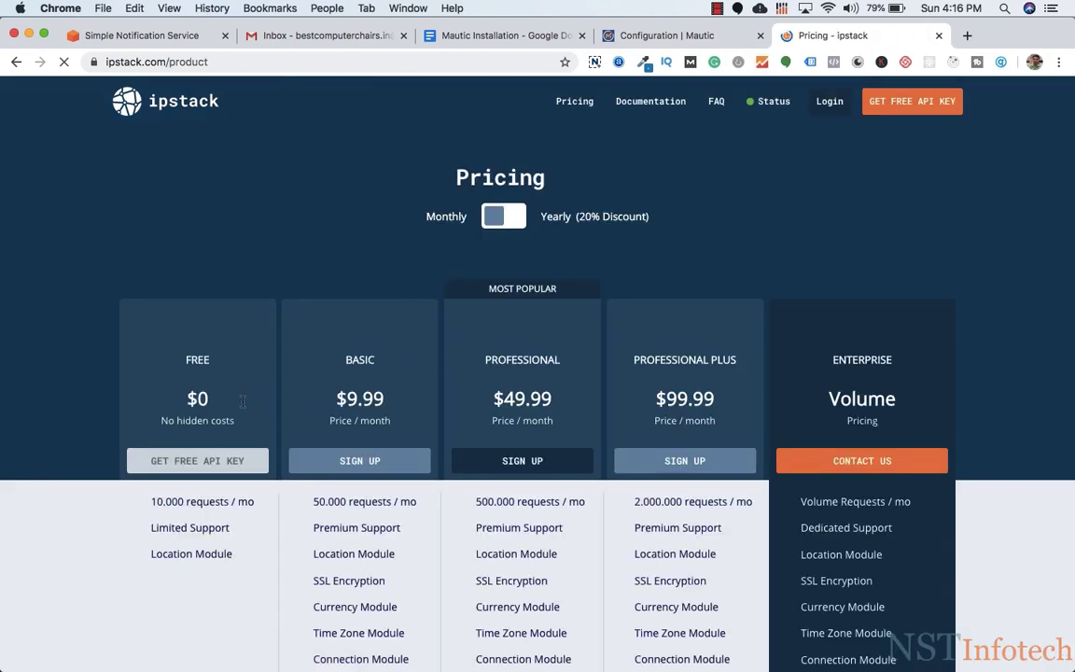
{"action": "scroll", "coordinate": [143, 472], "scroll_direction": "down", "scroll_amount": 3}
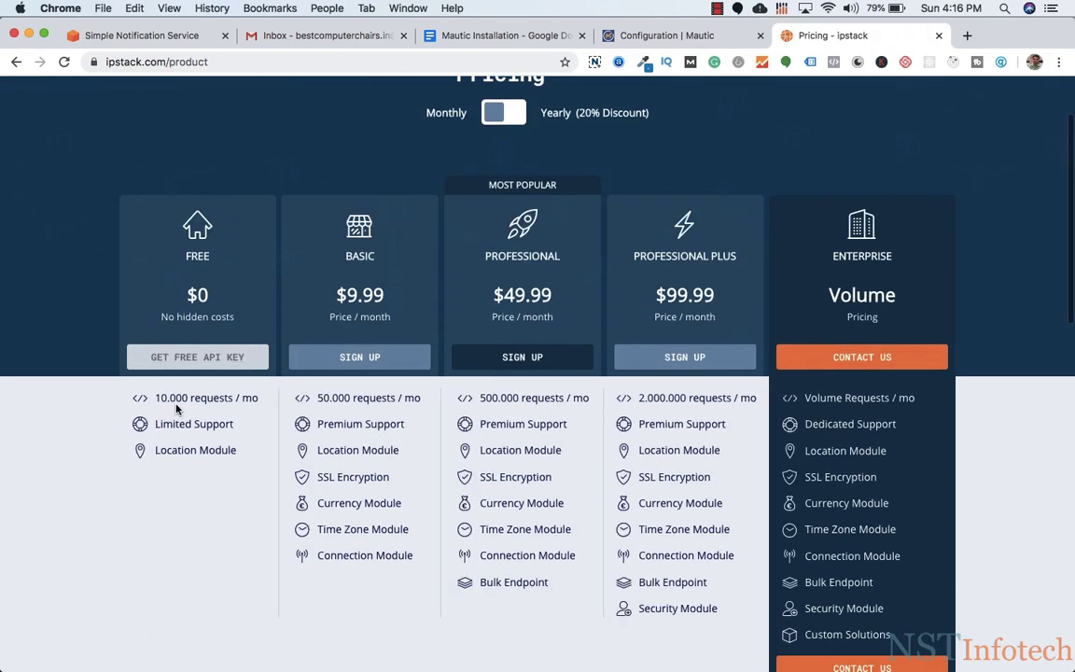
{"action": "scroll", "coordinate": [228, 411], "scroll_direction": "down", "scroll_amount": 3}
{"action": "scroll", "coordinate": [228, 410], "scroll_direction": "up", "scroll_amount": 3}
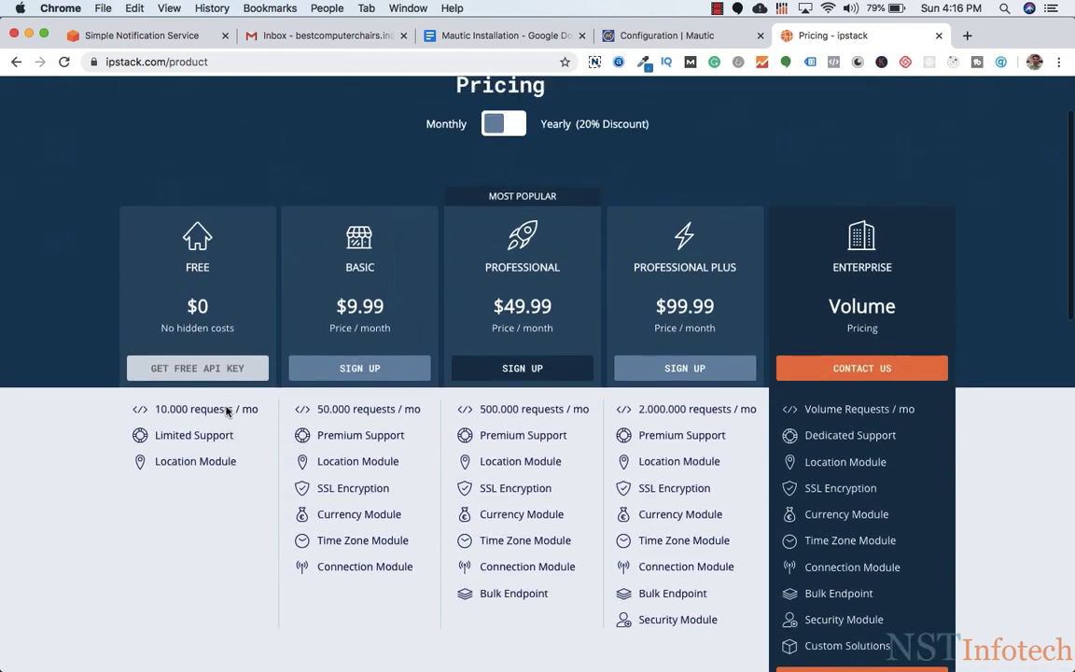
{"action": "scroll", "coordinate": [227, 410], "scroll_direction": "up", "scroll_amount": 3}
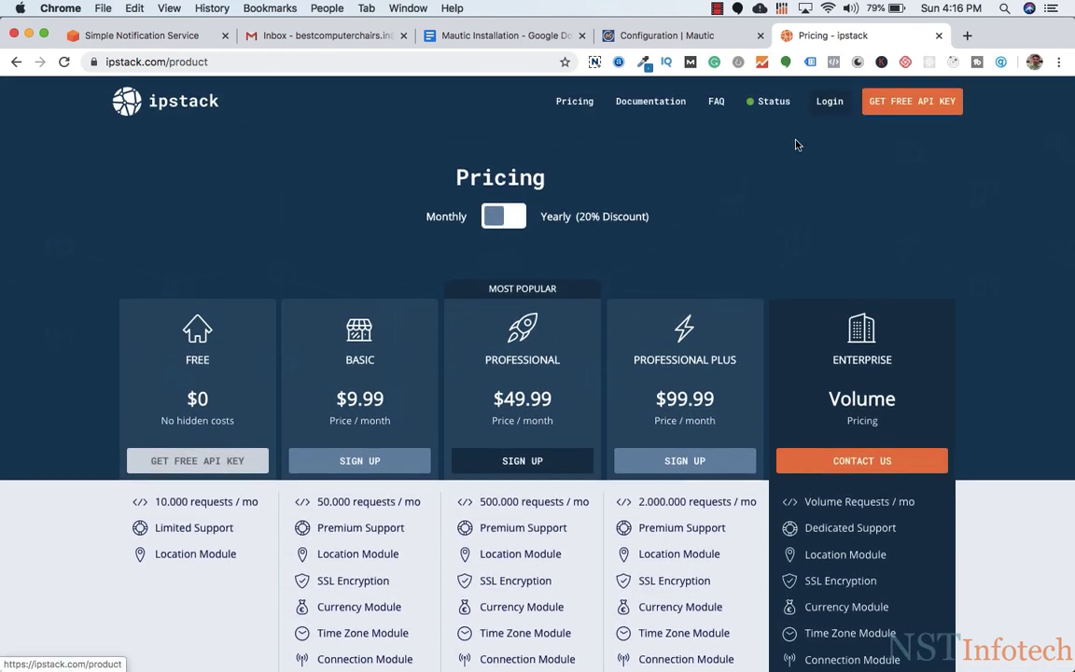
Step: Start the free plan sign-up and enter the account e-mail address
{"action": "left_click", "coordinate": [182, 461]}
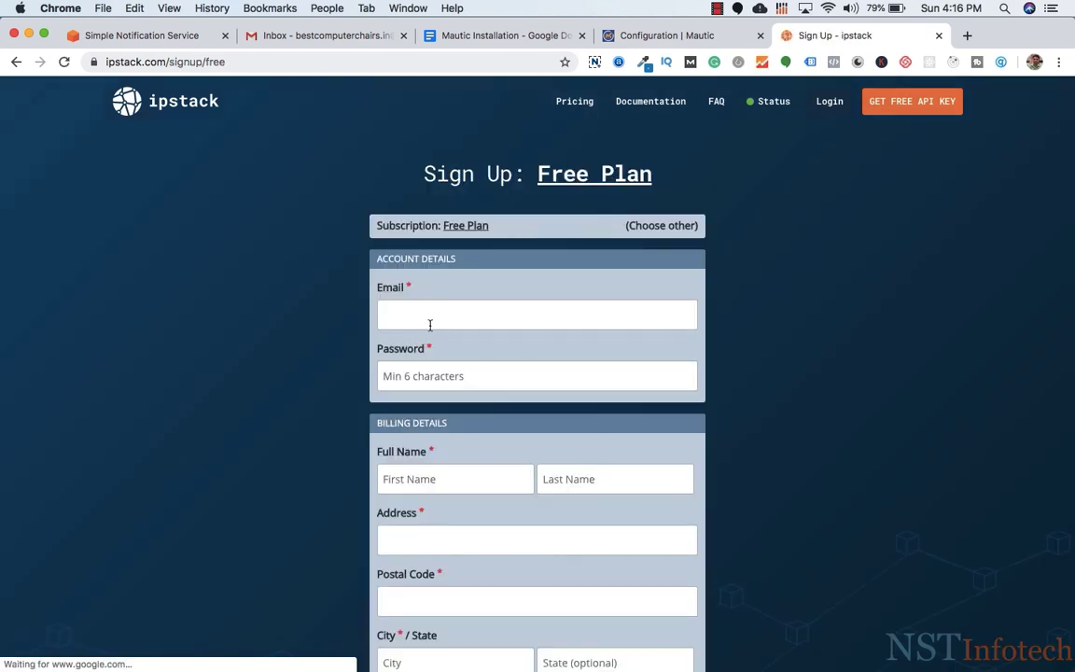
{"action": "left_click", "coordinate": [440, 317]}
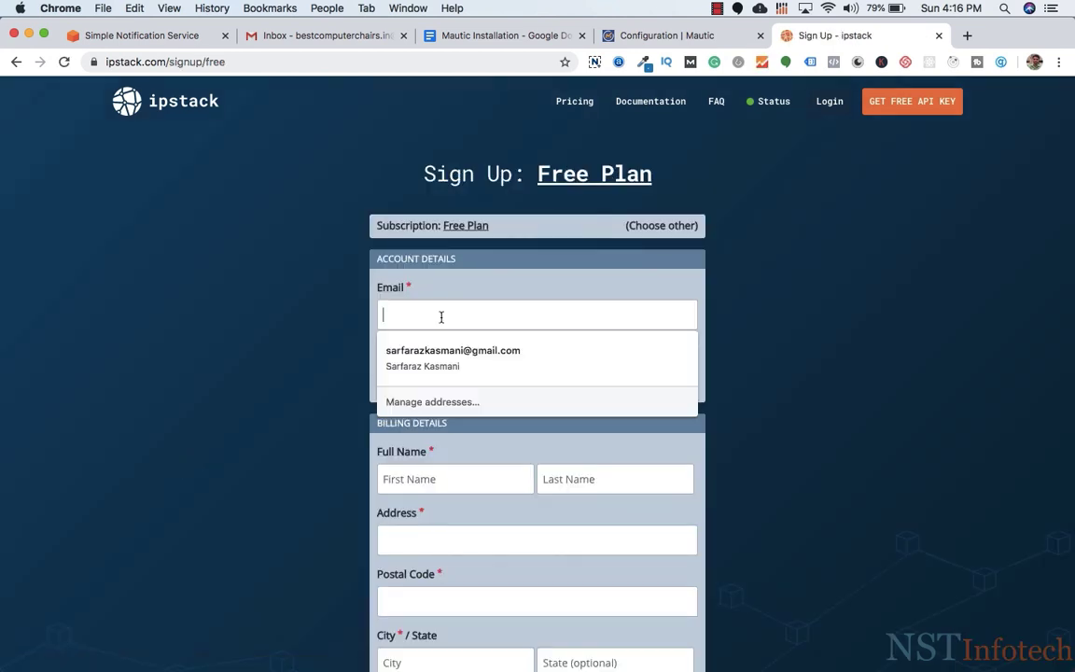
{"action": "left_click", "coordinate": [311, 334]}
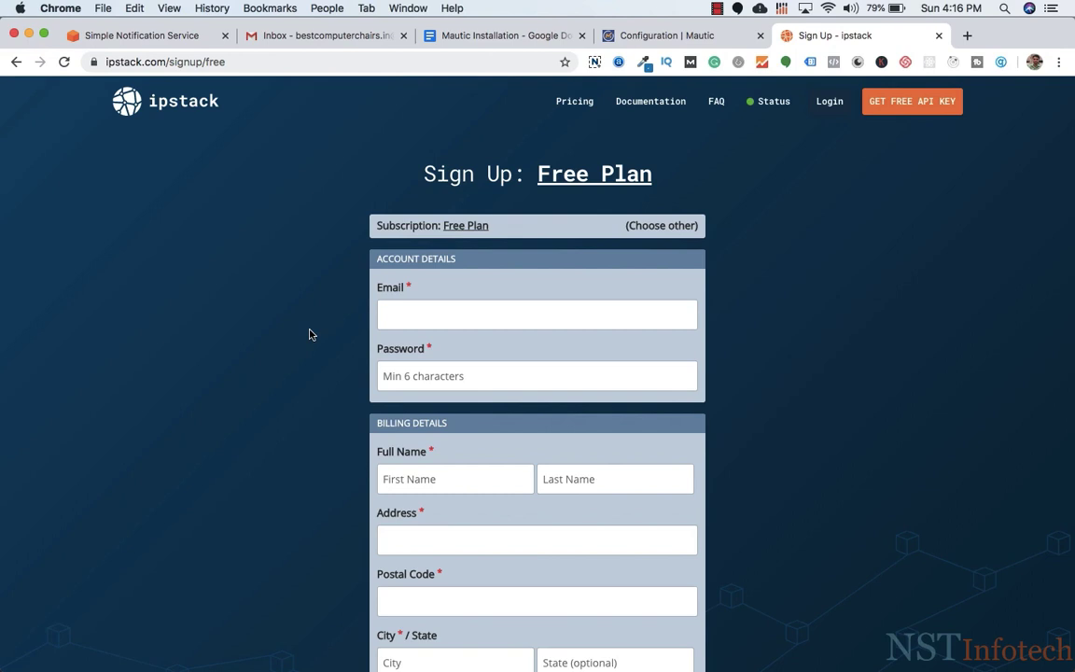
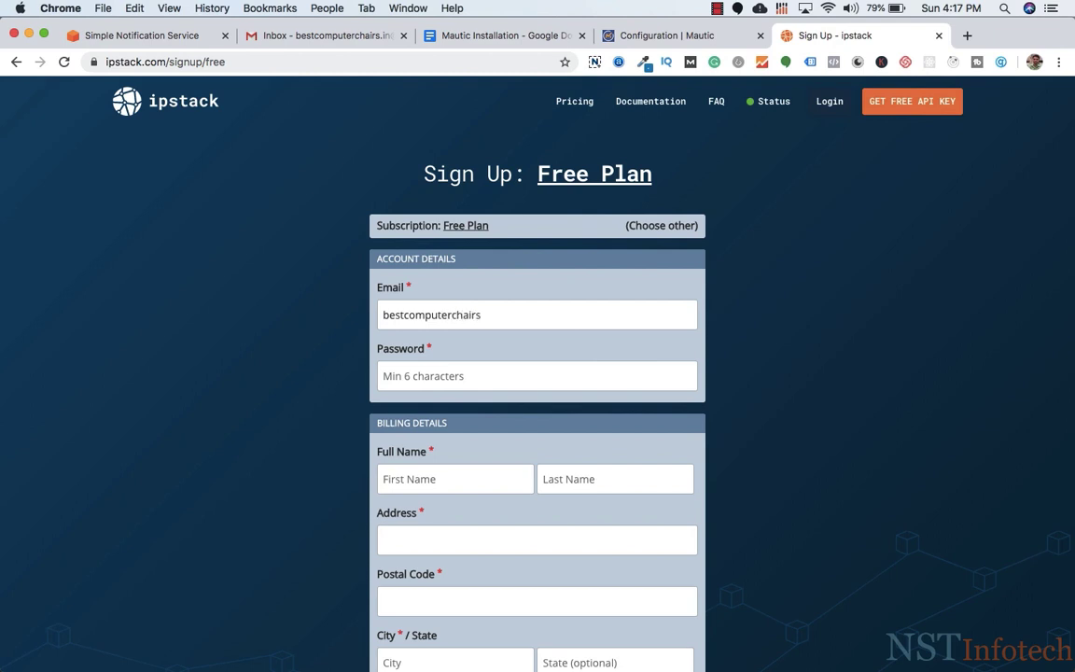
{"action": "left_click", "coordinate": [422, 386]}
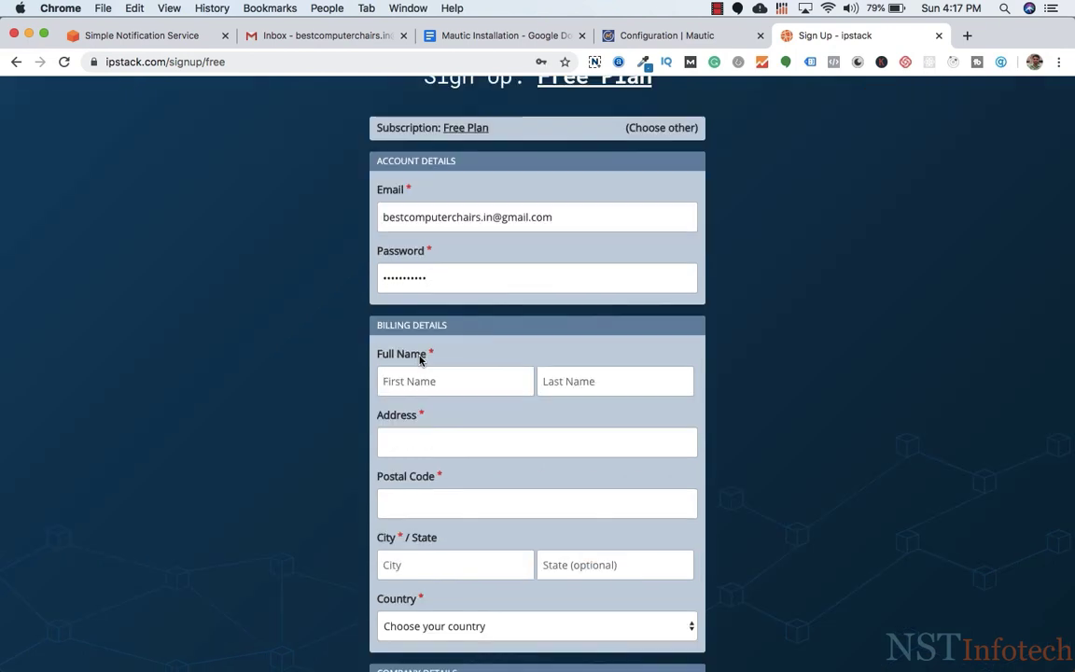
Step: Fill in the account holder's first and last name
{"action": "left_click", "coordinate": [413, 379]}
{"action": "type", "text": "Sarfaraz"}
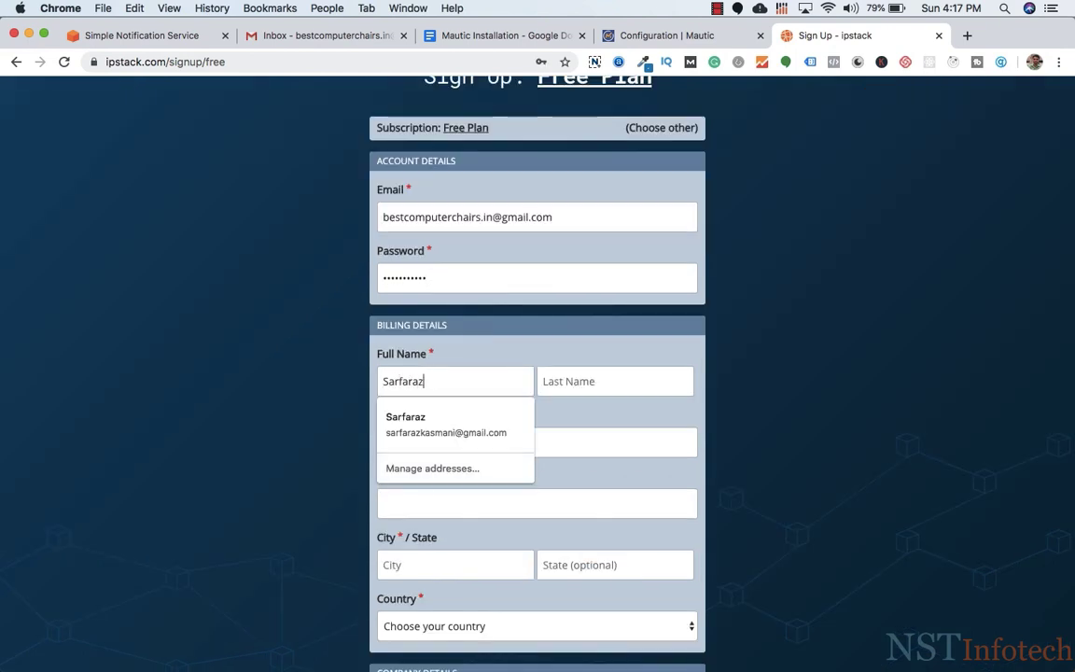
{"action": "key", "text": "Tab"}
{"action": "type", "text": "K"}
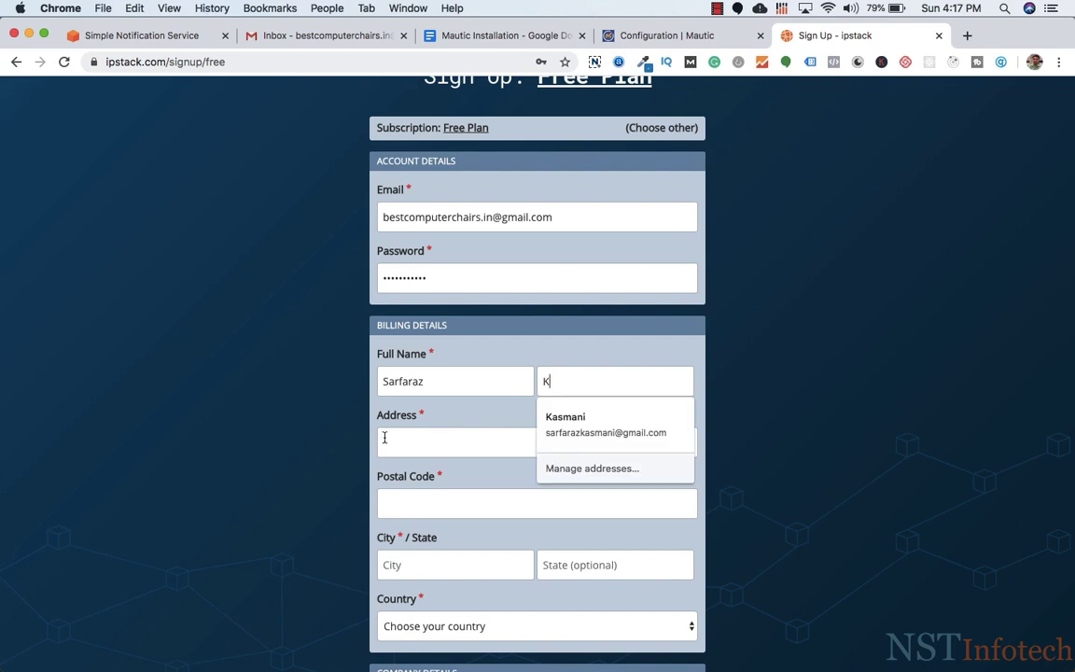
Step: Fill in the street address, postal code and city fields
{"action": "left_click", "coordinate": [384, 439]}
{"action": "scroll", "coordinate": [384, 436], "scroll_direction": "down", "scroll_amount": 2}
{"action": "type", "text": "Mumbai"}
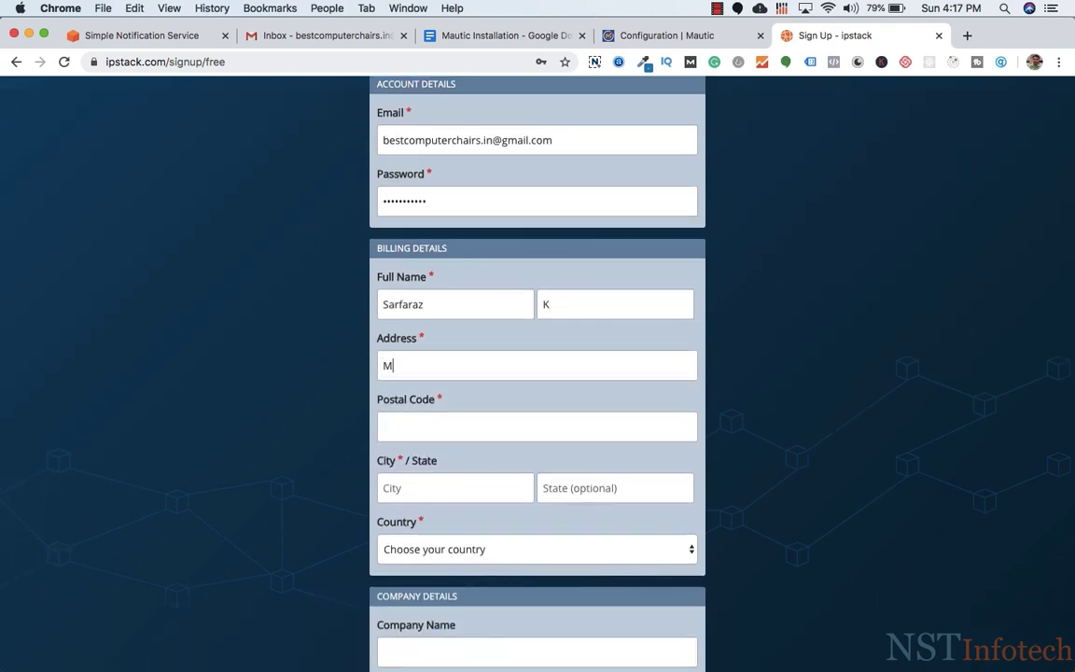
{"action": "left_click", "coordinate": [421, 430]}
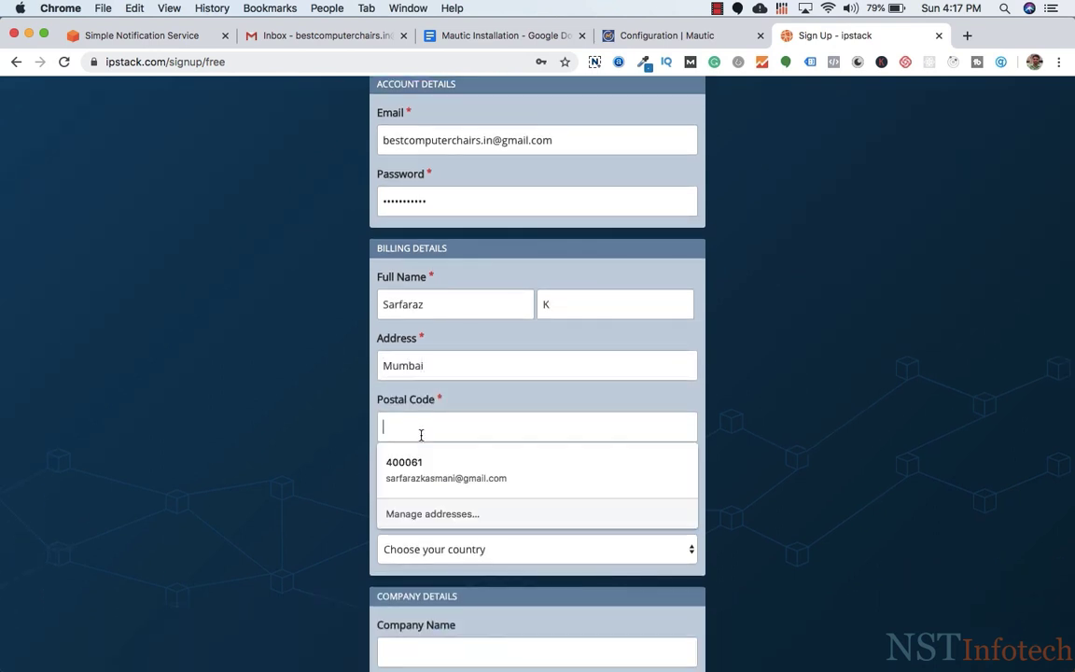
{"action": "type", "text": "400061"}
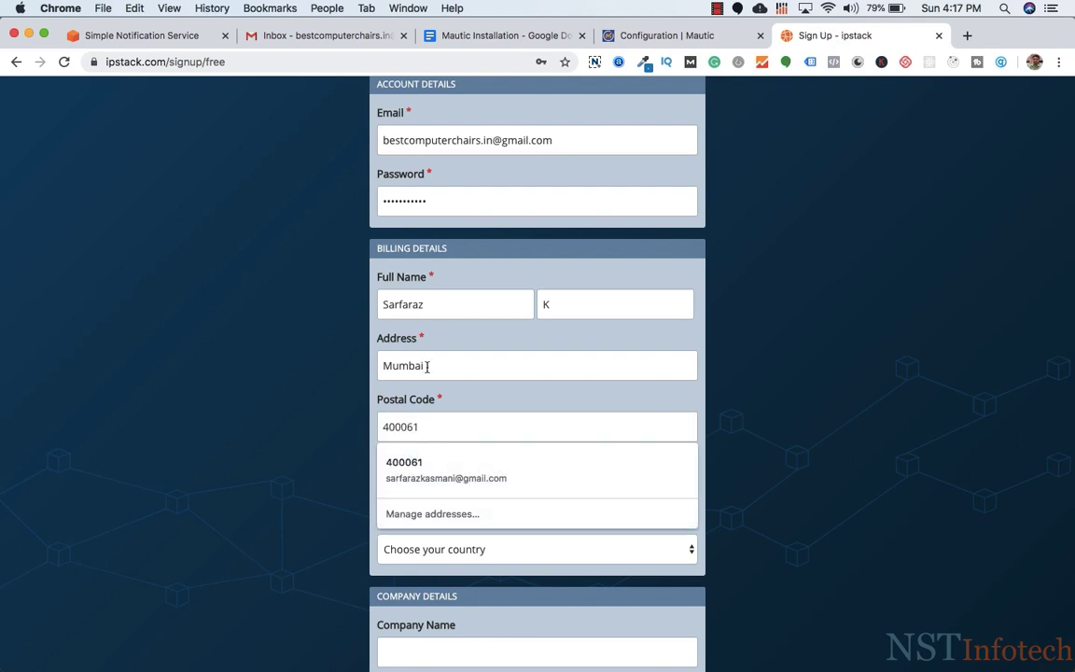
{"action": "scroll", "coordinate": [401, 326], "scroll_direction": "down", "scroll_amount": 2}
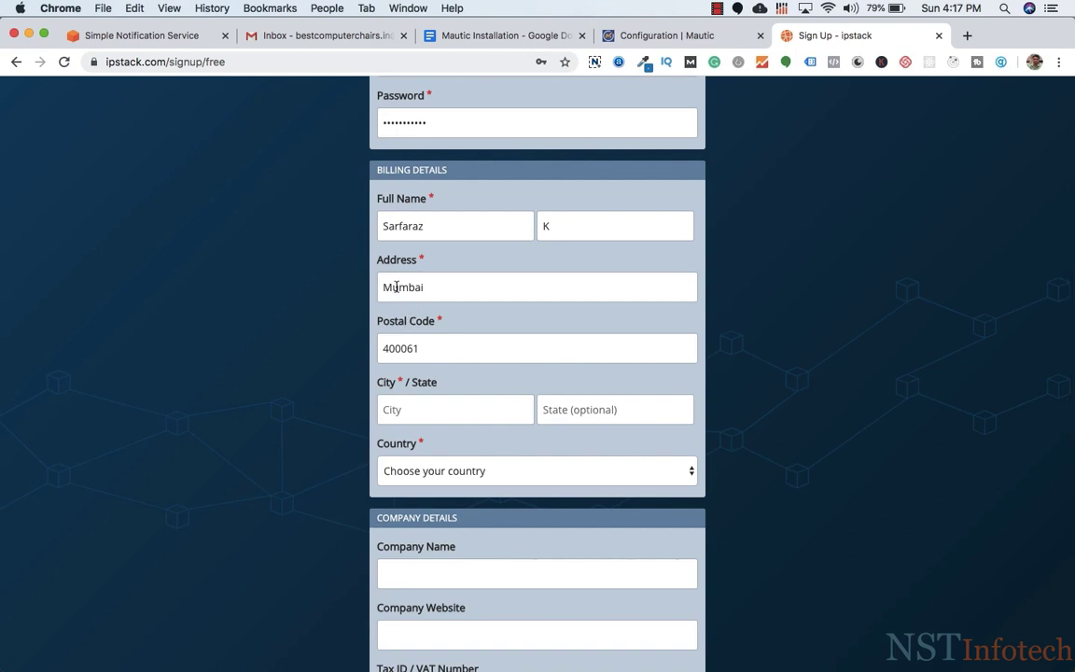
{"action": "double_click", "coordinate": [397, 287]}
{"action": "left_click", "coordinate": [415, 407]}
{"action": "type", "text": "M"}
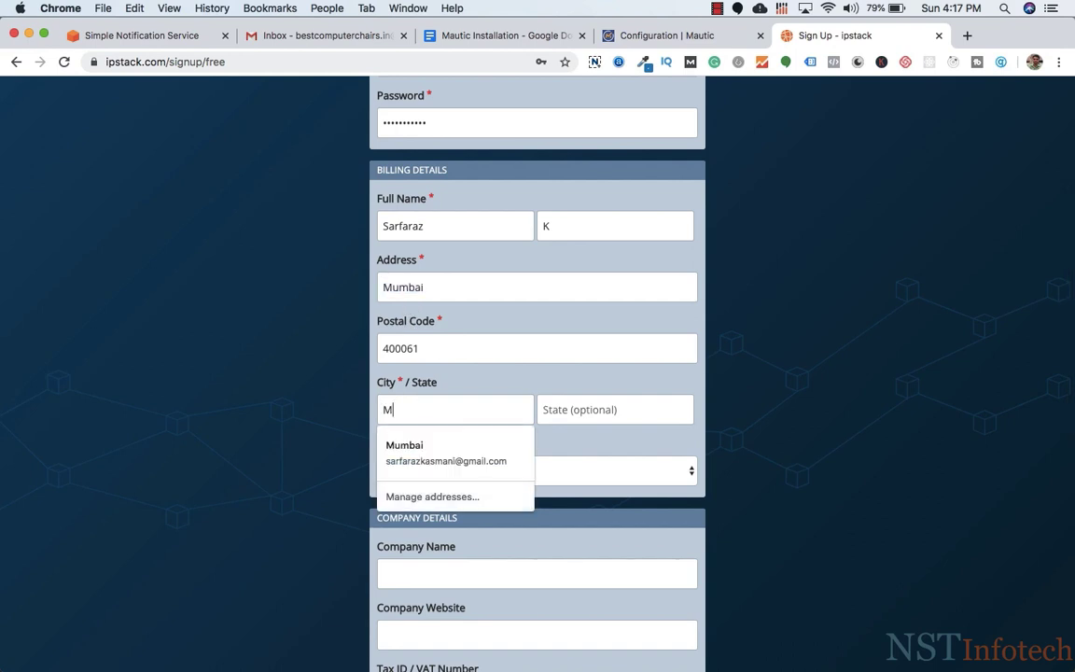
{"action": "type", "text": "umba"}
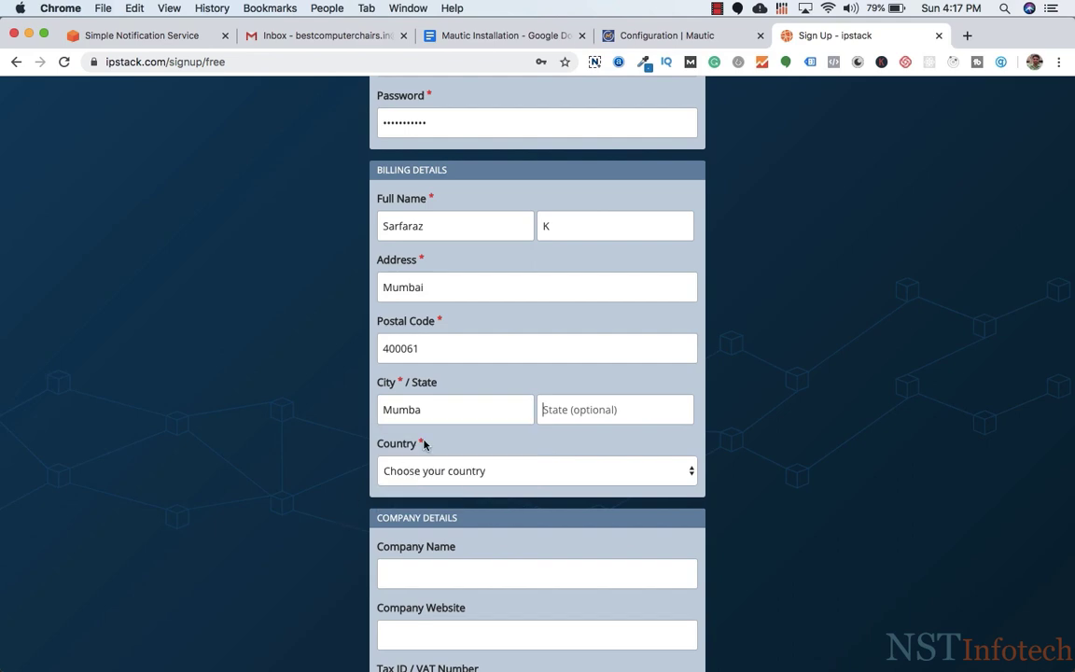
{"action": "type", "text": "i"}
{"action": "key", "text": "Tab"}
Step: Choose India as the country, pass reCAPTCHA, accept the terms and submit
{"action": "left_click", "coordinate": [445, 472]}
{"action": "type", "text": "india"}
{"action": "key", "text": "Return"}
{"action": "scroll", "coordinate": [504, 480], "scroll_direction": "down", "scroll_amount": 2}
{"action": "scroll", "coordinate": [501, 477], "scroll_direction": "down", "scroll_amount": 3}
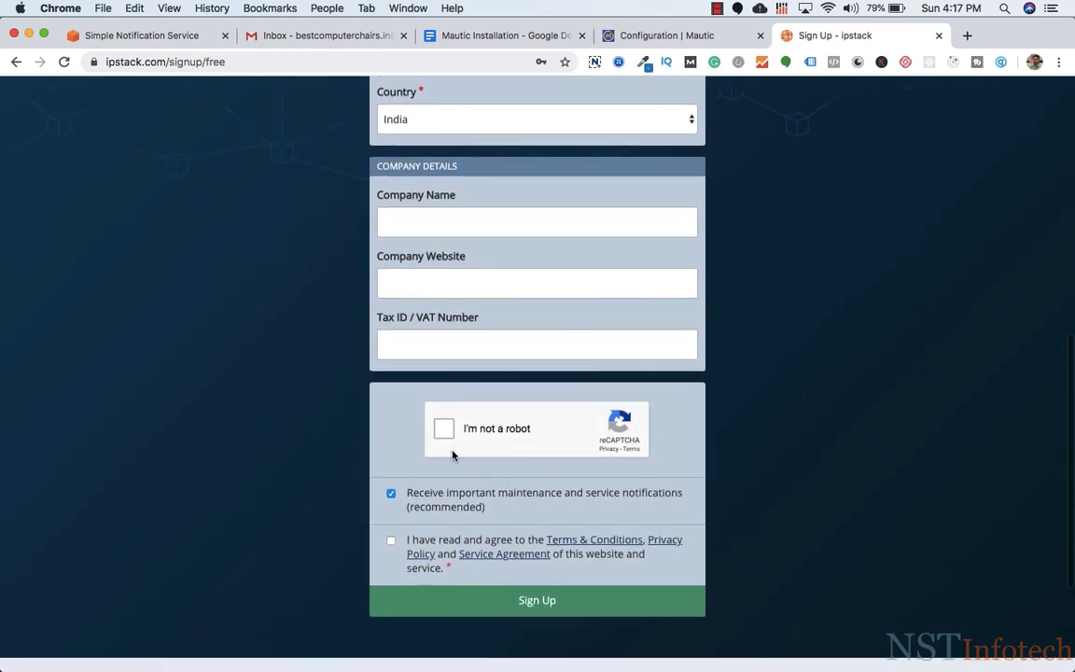
{"action": "left_click", "coordinate": [442, 429]}
{"action": "left_click", "coordinate": [391, 541]}
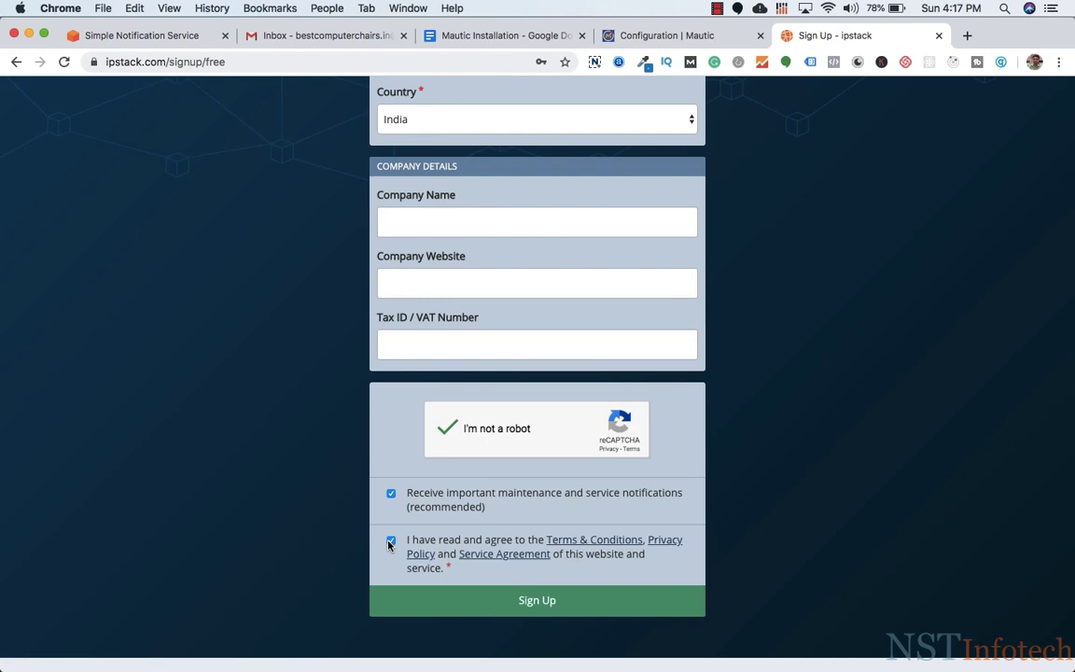
{"action": "scroll", "coordinate": [390, 546], "scroll_direction": "up", "scroll_amount": 10}
{"action": "scroll", "coordinate": [389, 546], "scroll_direction": "down", "scroll_amount": 10}
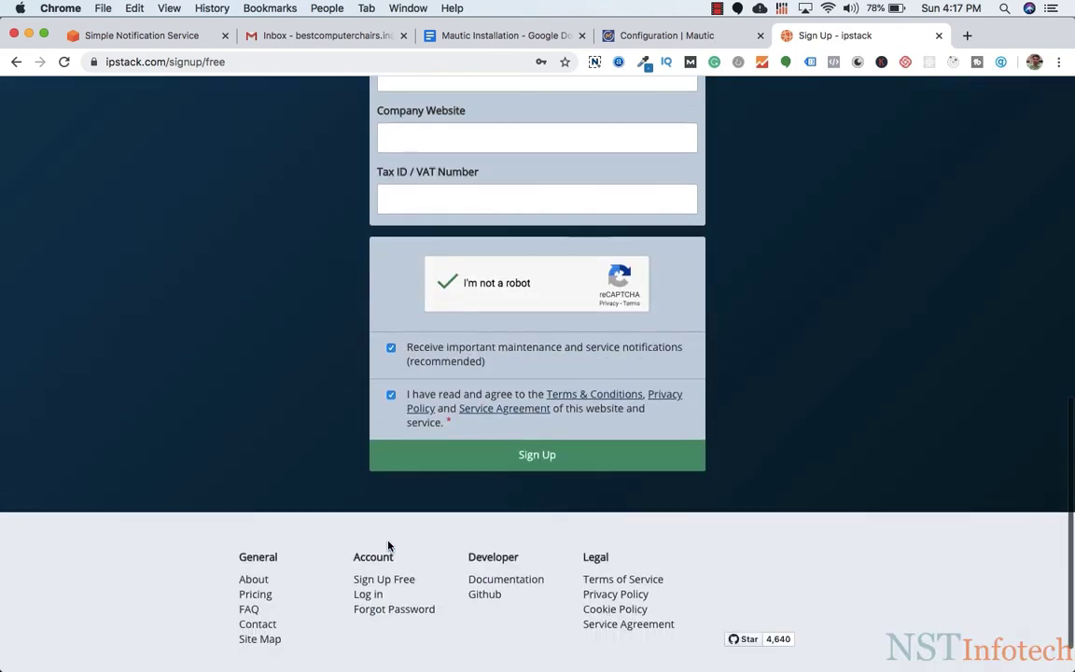
{"action": "left_click", "coordinate": [538, 456]}
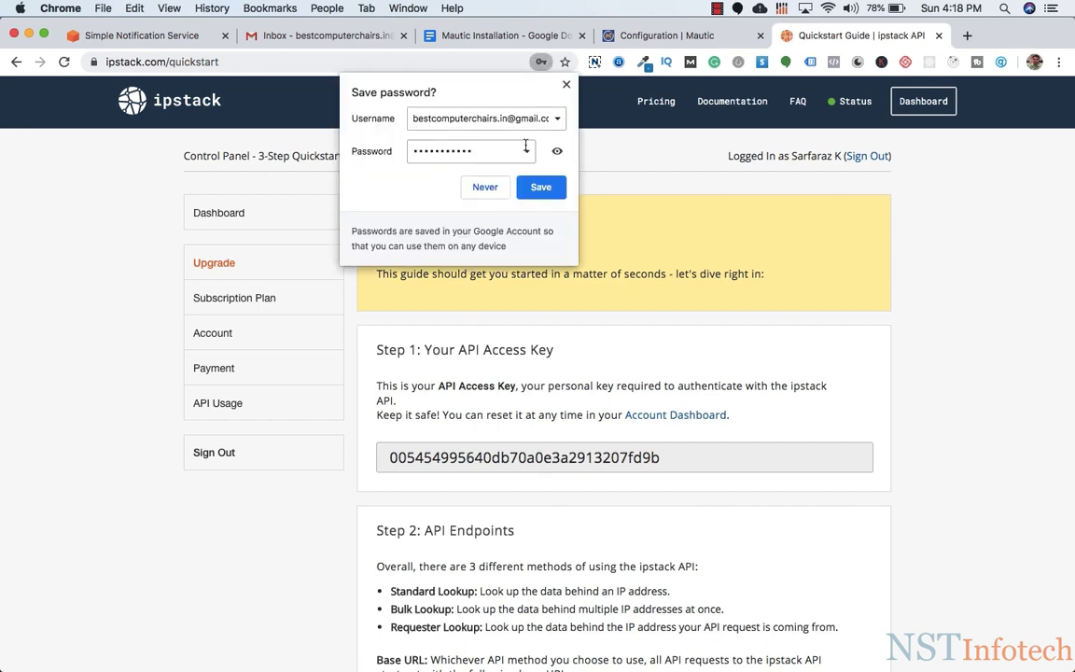
Step: Dismiss Chrome's save-password prompt and copy the new ipstack API access key
{"action": "left_click", "coordinate": [567, 85]}
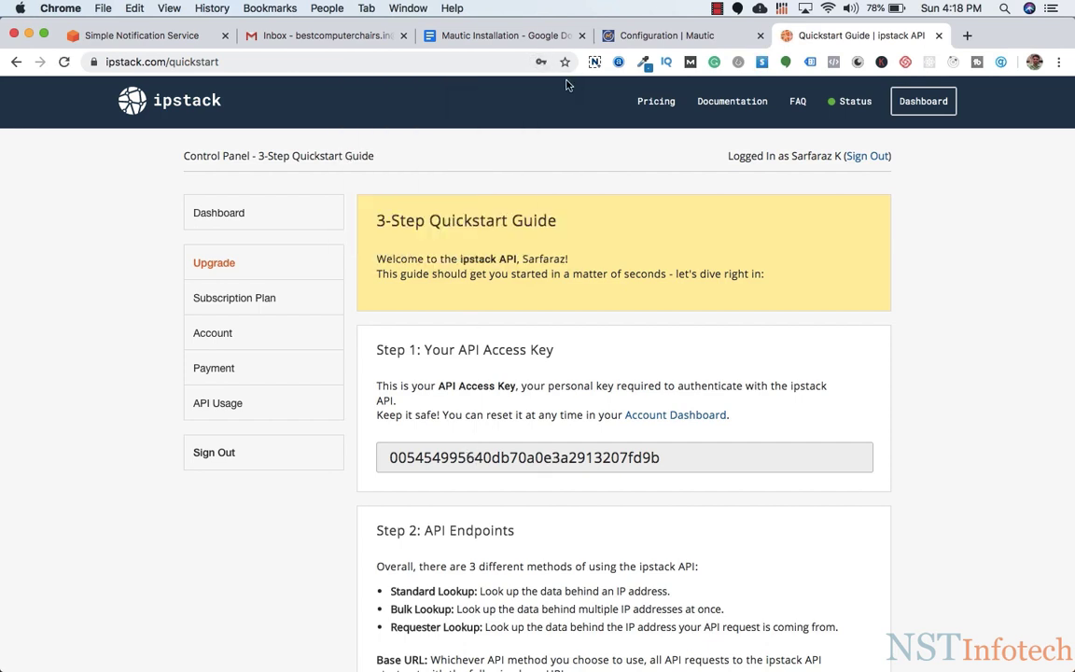
{"action": "double_click", "coordinate": [478, 456]}
{"action": "key", "text": "ctrl+c"}
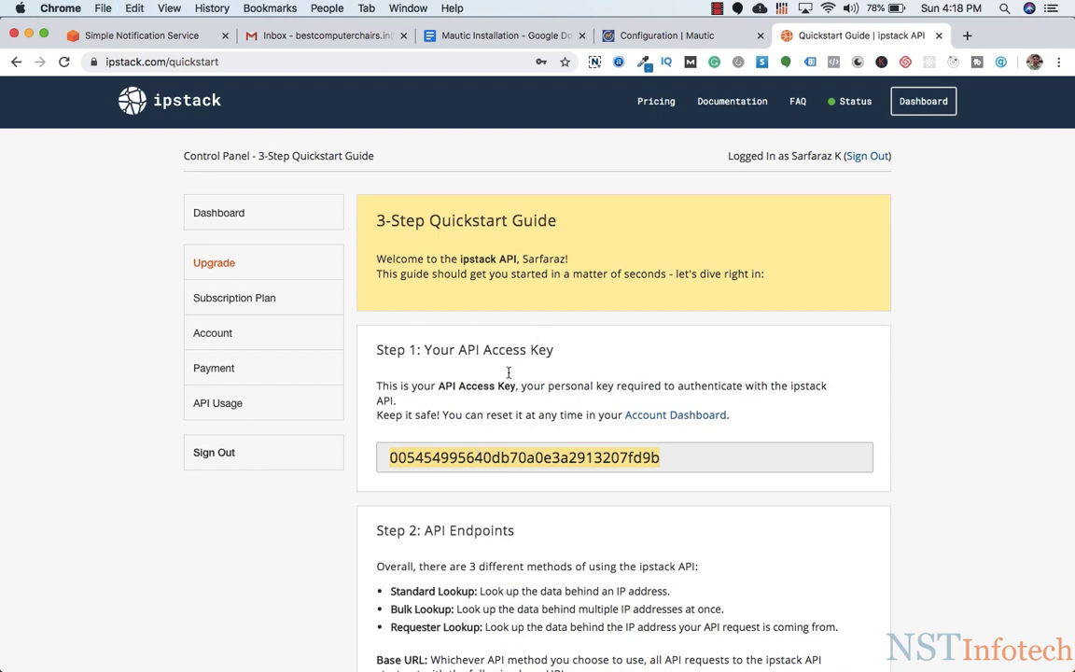
{"action": "scroll", "coordinate": [522, 317], "scroll_direction": "down", "scroll_amount": 2}
Step: Paste the ipstack API key into the IP lookup service authentication field and apply the configuration
{"action": "left_click", "coordinate": [633, 36]}
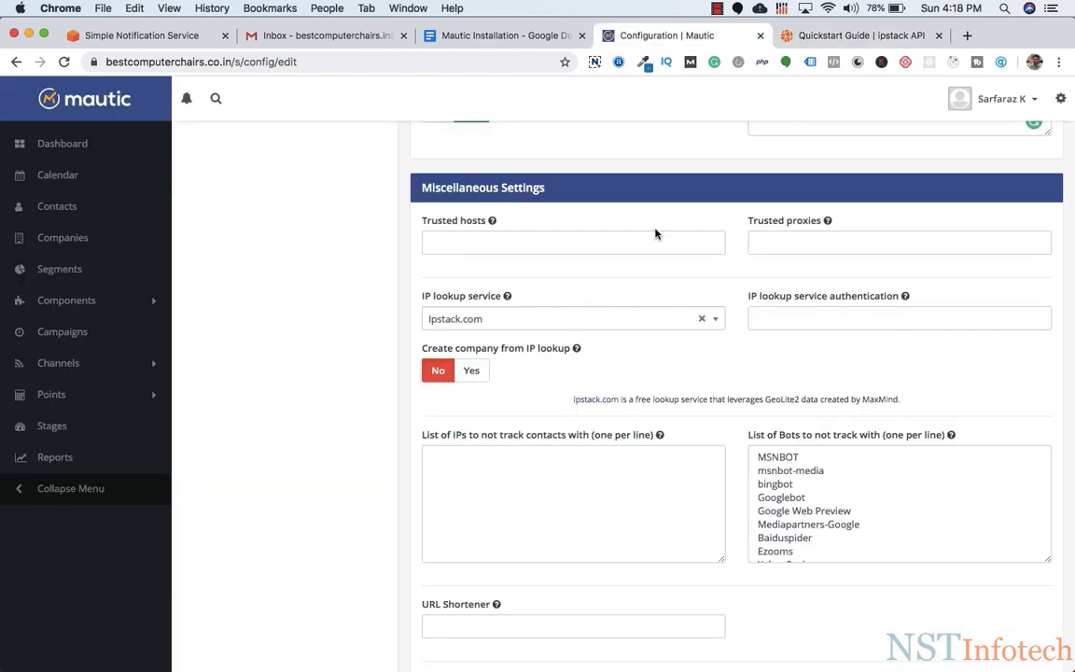
{"action": "left_click", "coordinate": [774, 318]}
{"action": "key", "text": "ctrl+v"}
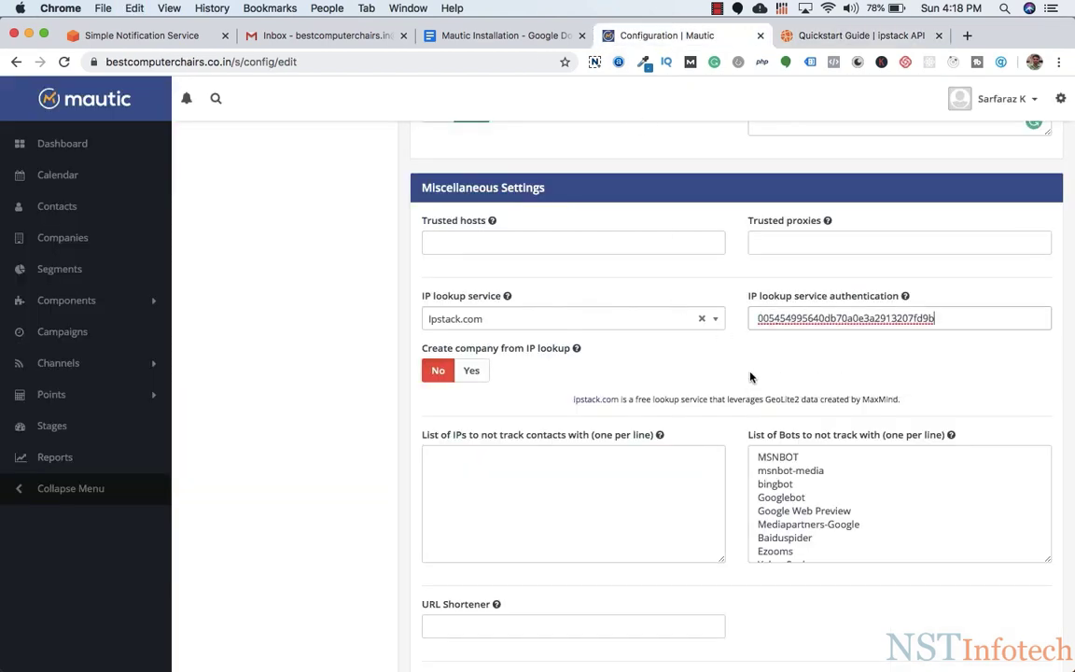
{"action": "scroll", "coordinate": [750, 377], "scroll_direction": "down", "scroll_amount": 4}
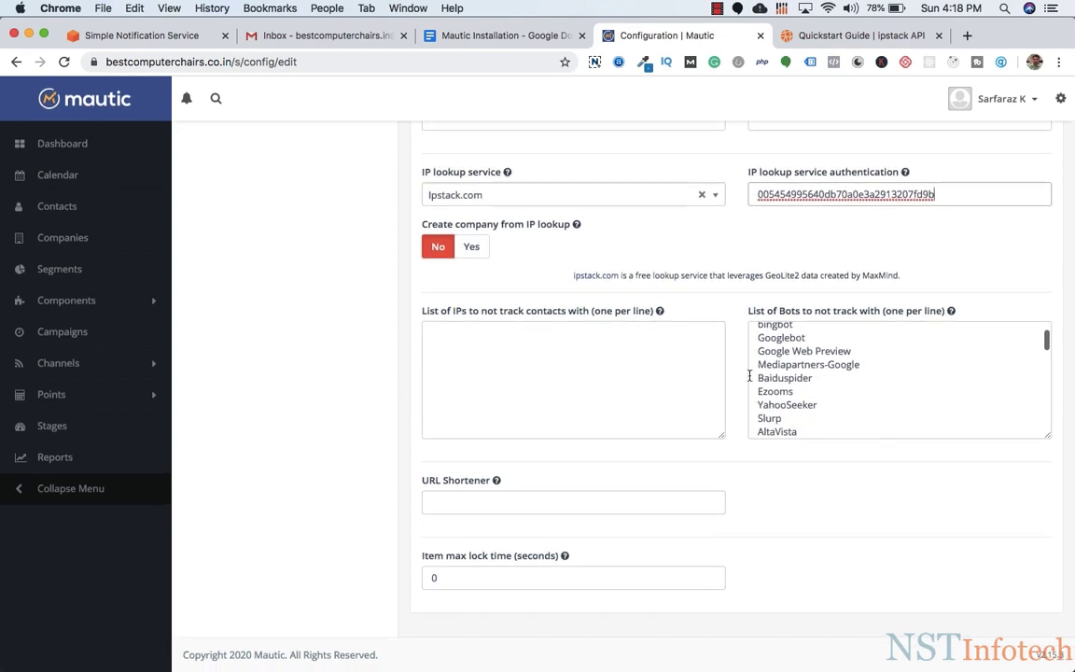
{"action": "scroll", "coordinate": [728, 392], "scroll_direction": "up", "scroll_amount": 2}
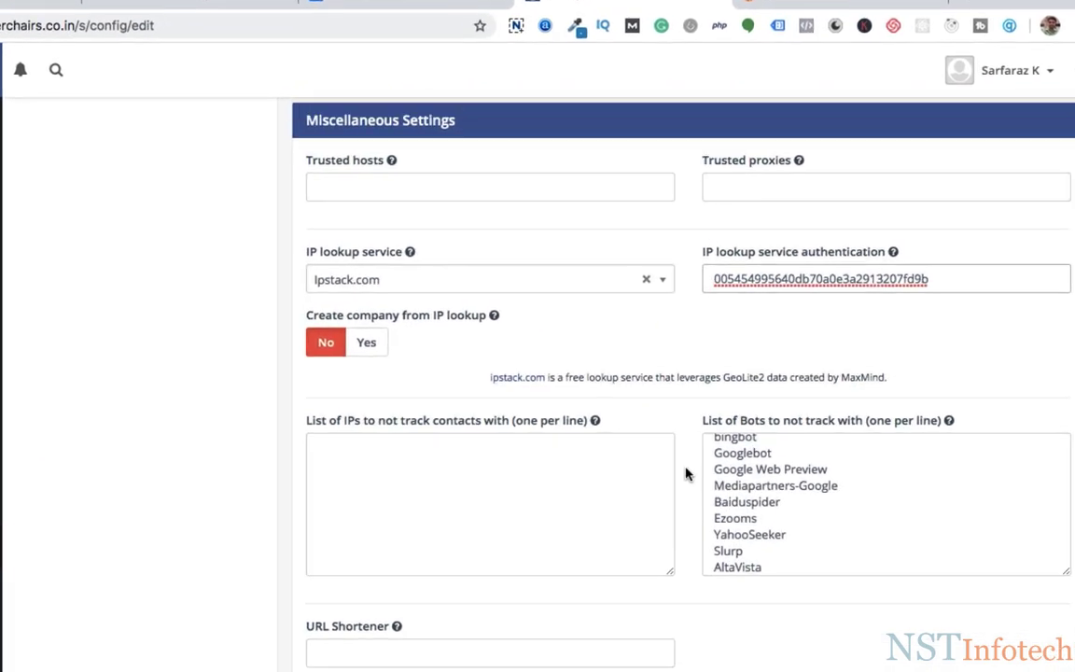
{"action": "scroll", "coordinate": [686, 474], "scroll_direction": "up", "scroll_amount": 10}
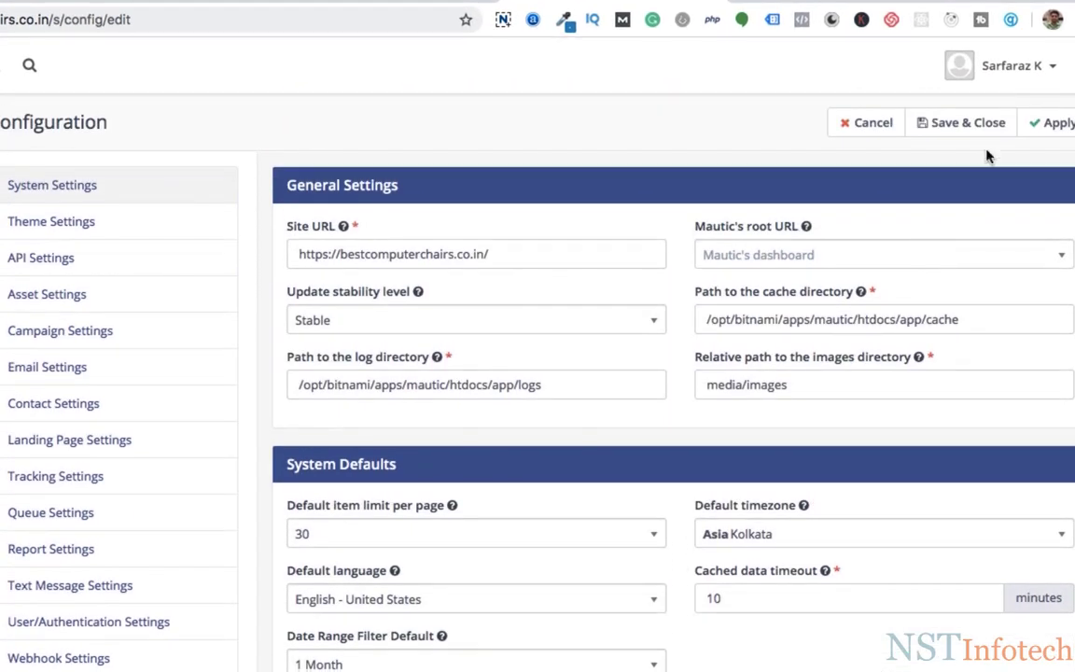
{"action": "left_click", "coordinate": [1057, 128]}
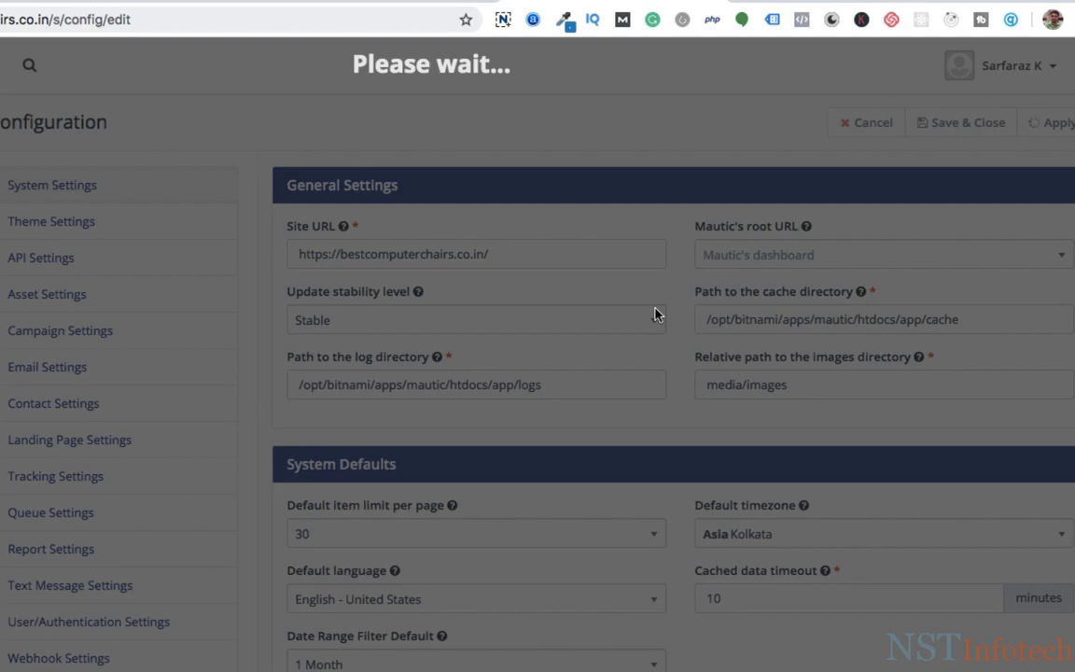
Step: Scroll through the saved configuration to check the Asia/Kolkata timezone and CORS domain
{"action": "scroll", "coordinate": [656, 315], "scroll_direction": "down", "scroll_amount": 3}
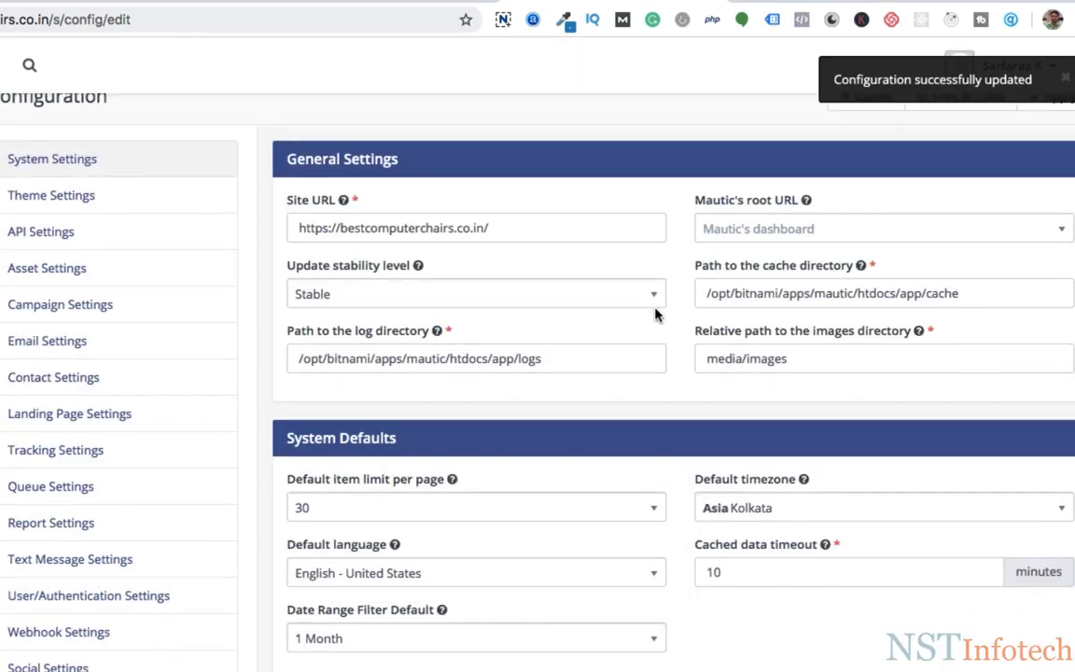
{"action": "scroll", "coordinate": [656, 315], "scroll_direction": "up", "scroll_amount": 2}
{"action": "scroll", "coordinate": [656, 315], "scroll_direction": "down", "scroll_amount": 4}
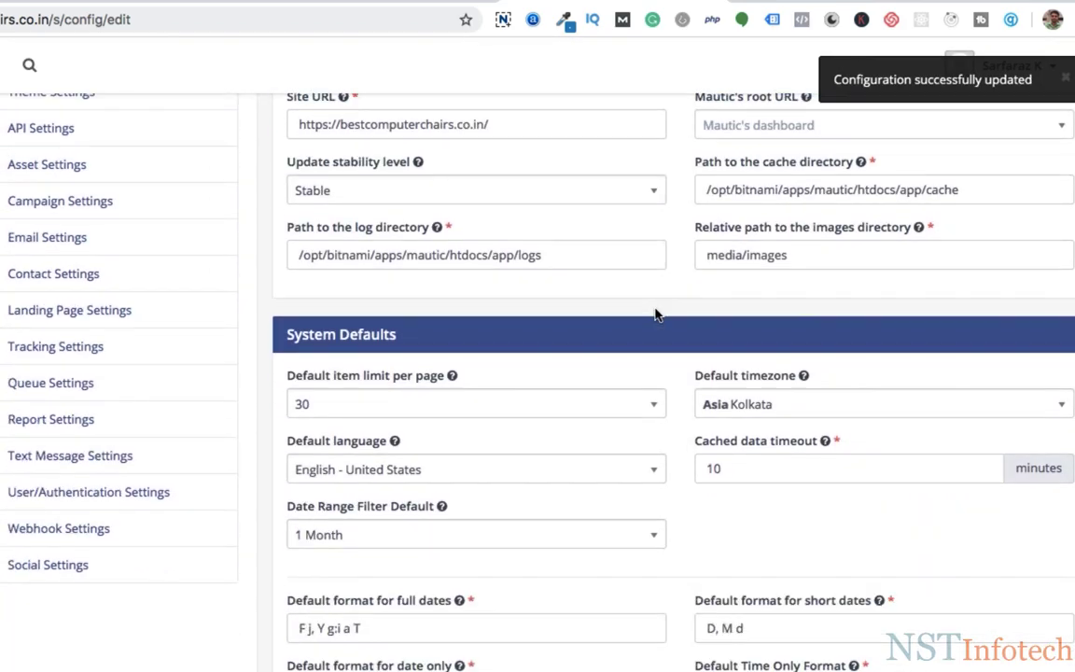
{"action": "scroll", "coordinate": [656, 315], "scroll_direction": "down", "scroll_amount": 10}
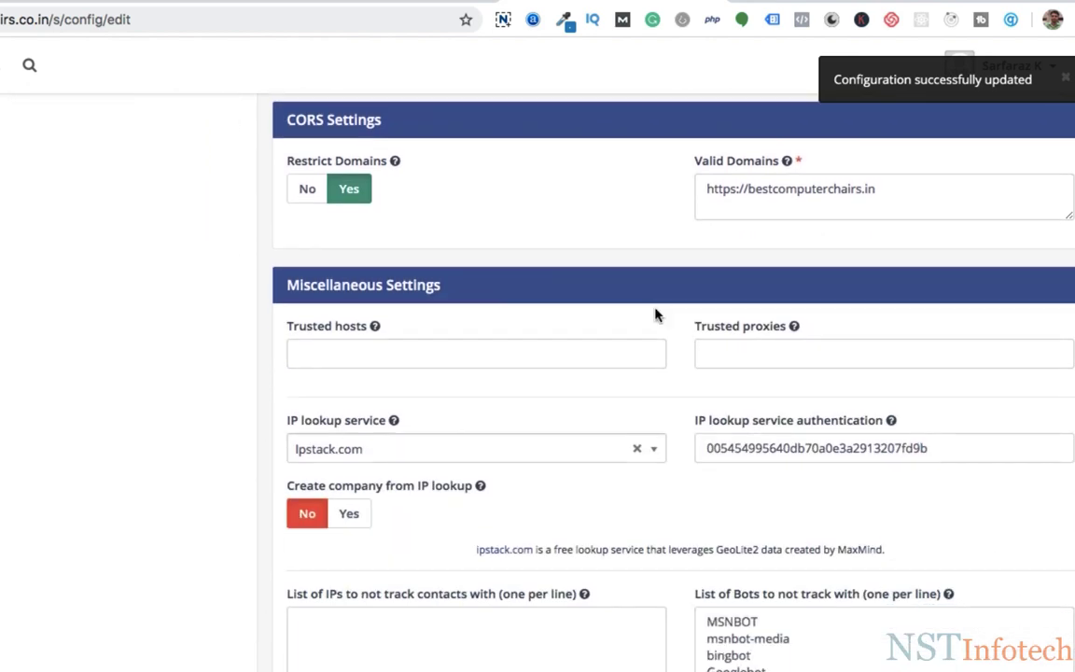
{"action": "scroll", "coordinate": [656, 315], "scroll_direction": "down", "scroll_amount": 3}
{"action": "scroll", "coordinate": [656, 315], "scroll_direction": "up", "scroll_amount": 15}
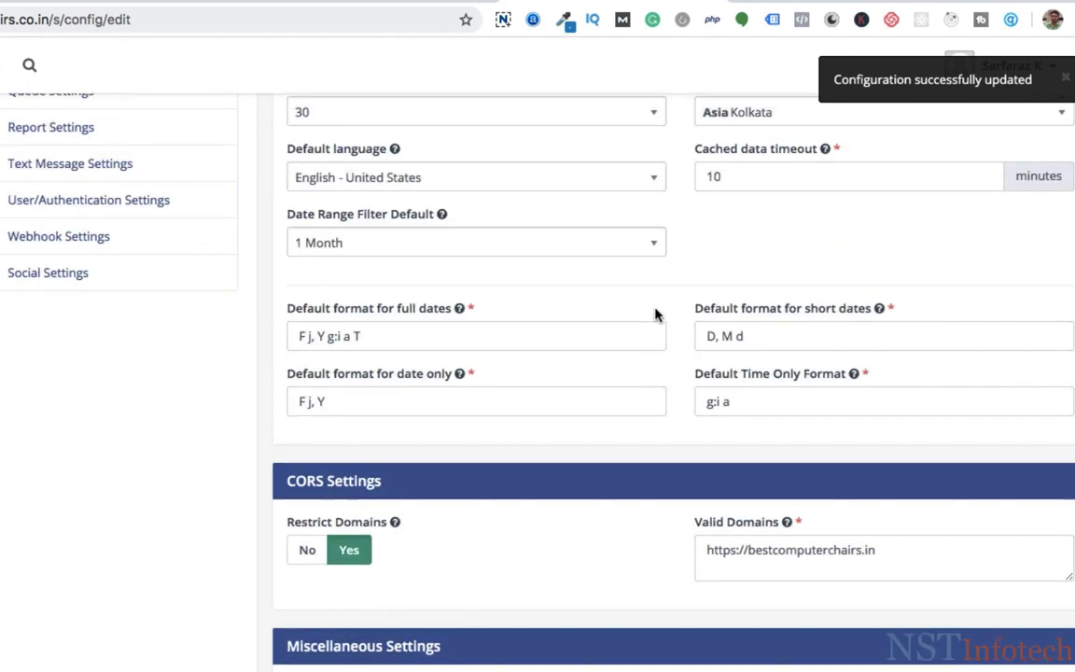
Step: Look over Theme Settings, then leave API and HTTP basic authentication both disabled in API Settings
{"action": "left_click", "coordinate": [37, 228]}
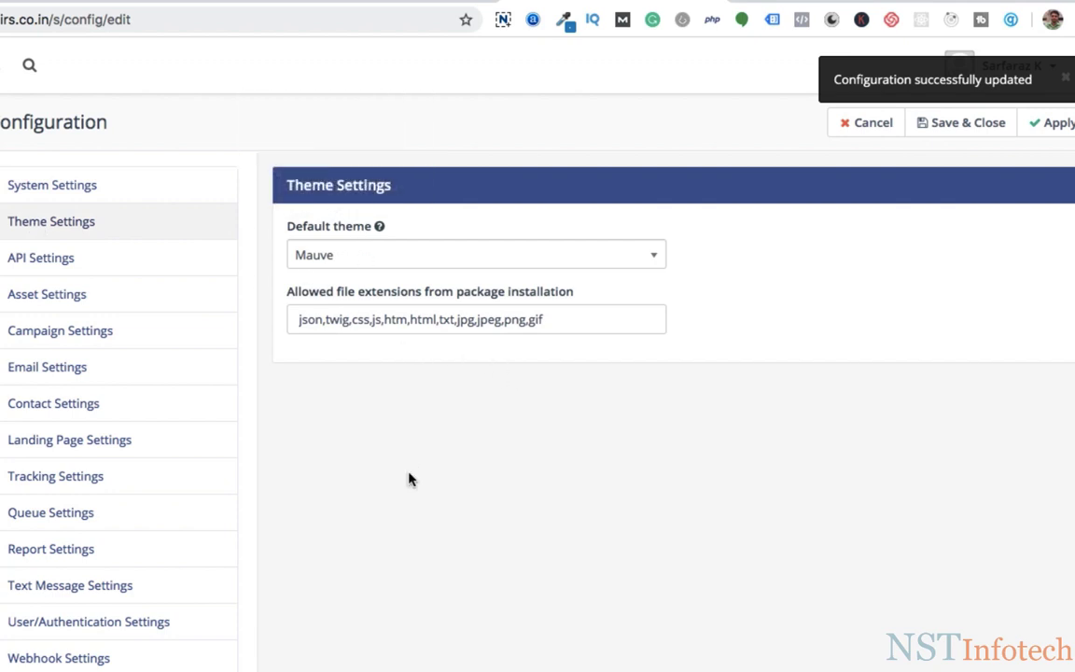
{"action": "left_click", "coordinate": [27, 264]}
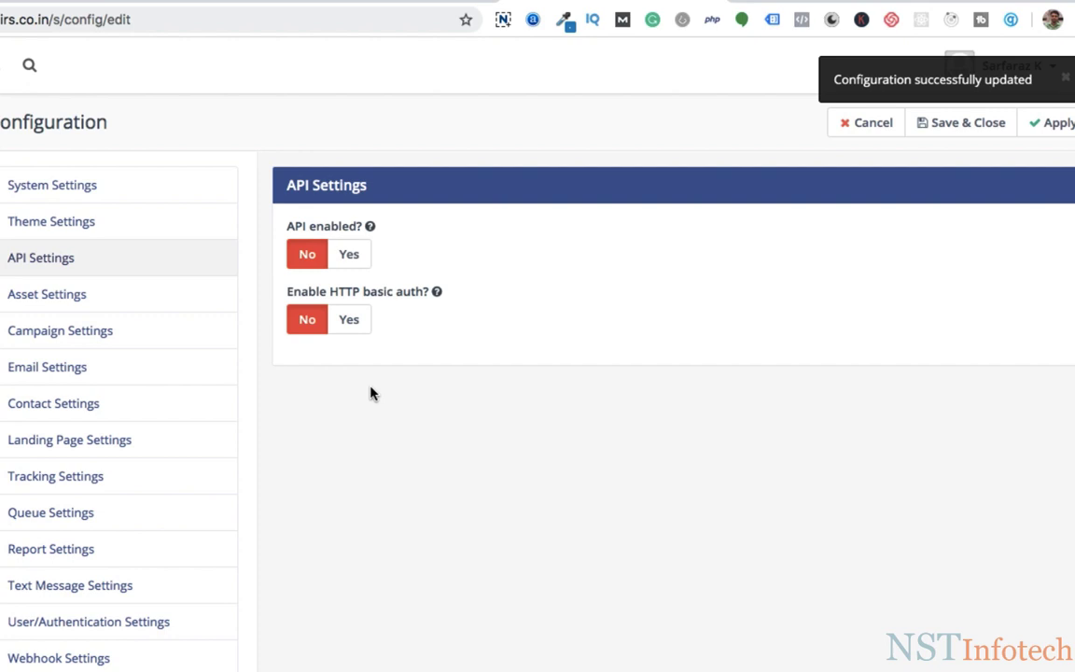
{"action": "left_click", "coordinate": [346, 265]}
{"action": "left_click", "coordinate": [311, 262]}
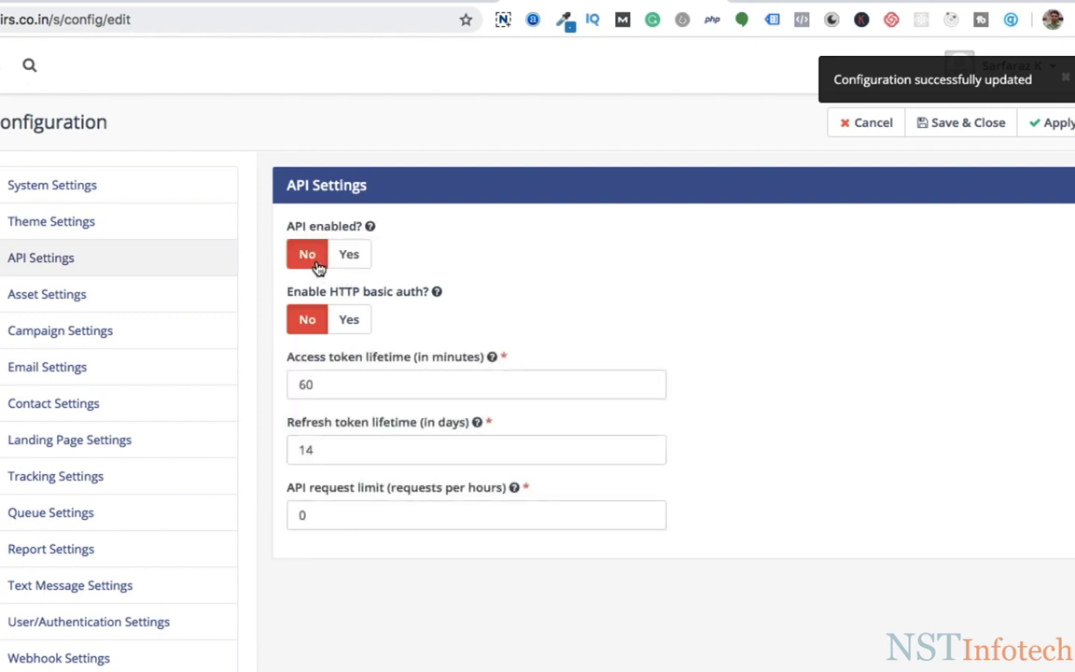
{"action": "left_click", "coordinate": [347, 322]}
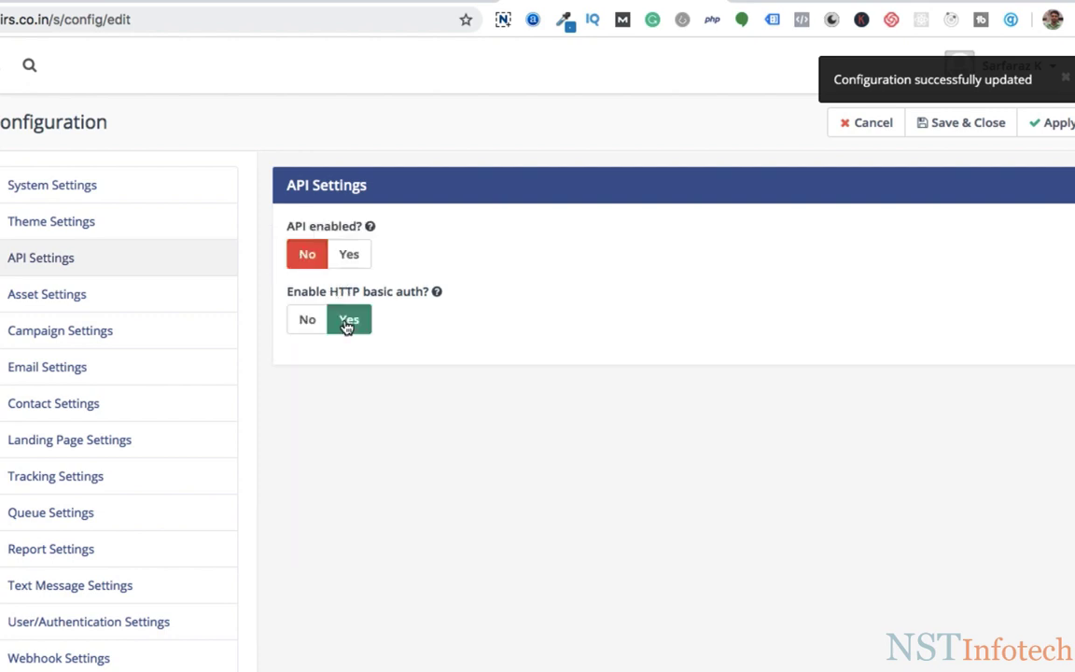
{"action": "left_click", "coordinate": [312, 319]}
{"action": "left_click", "coordinate": [341, 268]}
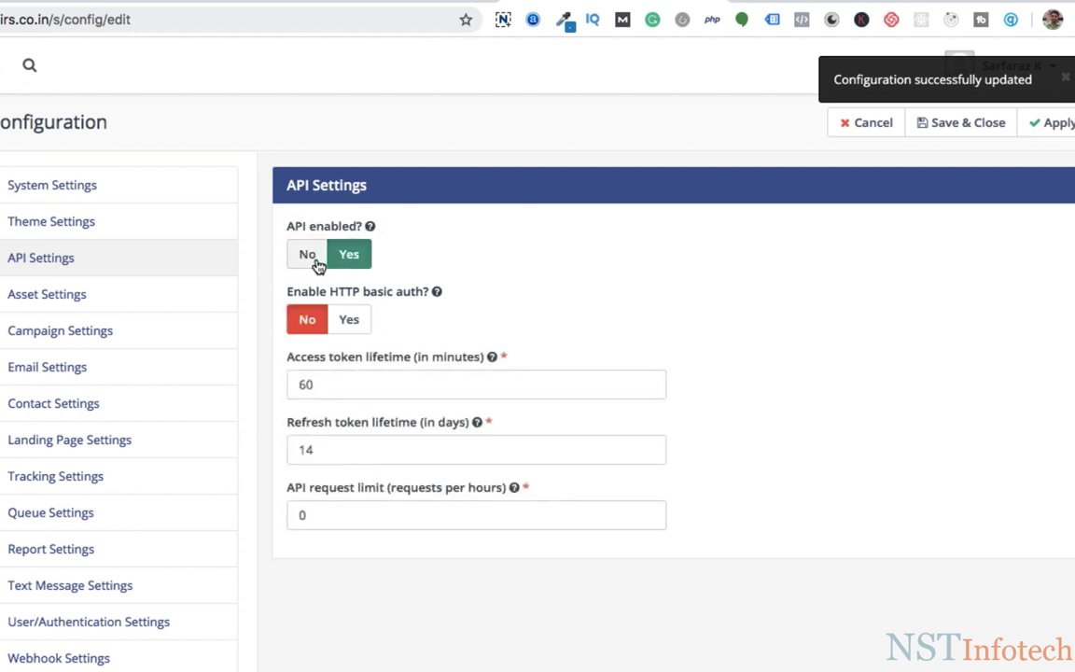
{"action": "left_click", "coordinate": [316, 265]}
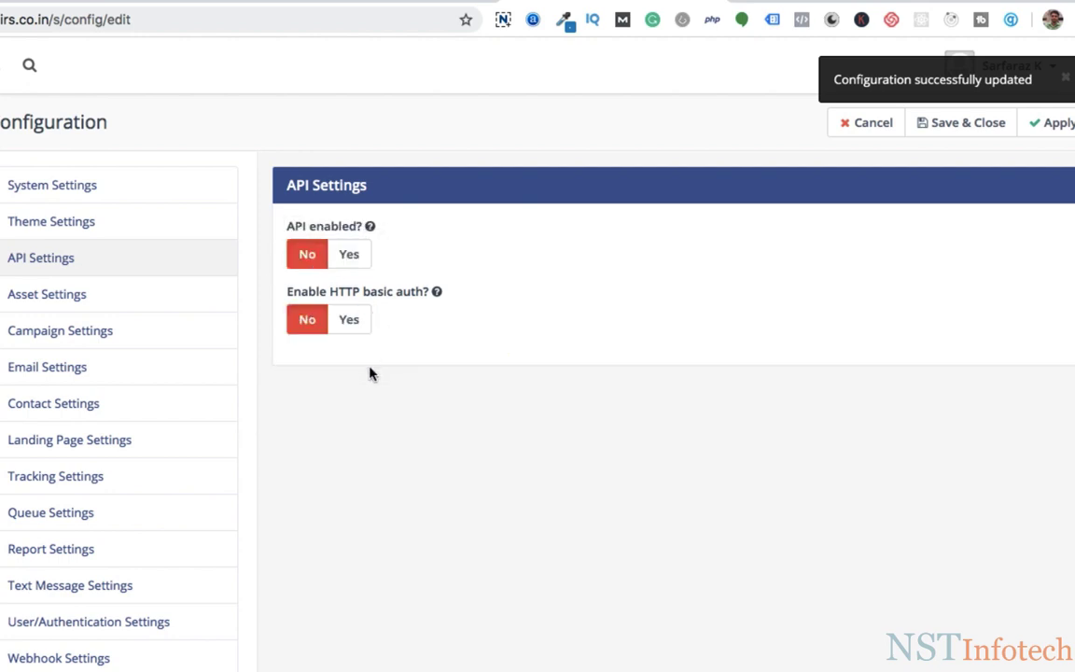
Step: Inspect the allowed file extensions in Asset Settings, then view Campaign Settings
{"action": "left_click", "coordinate": [36, 298]}
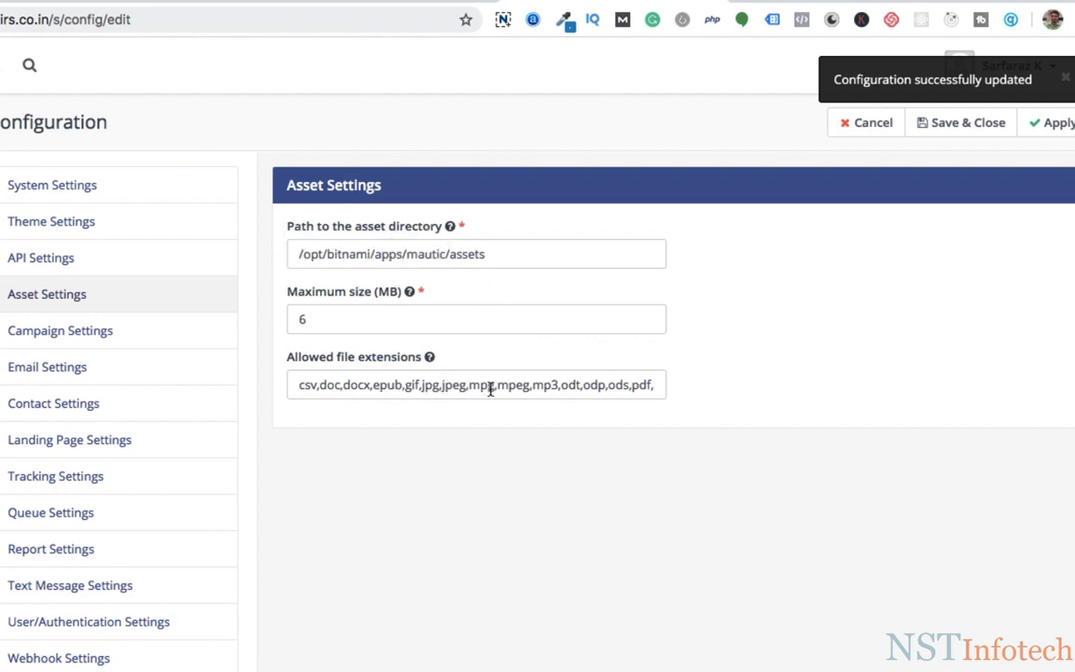
{"action": "left_click", "coordinate": [529, 384]}
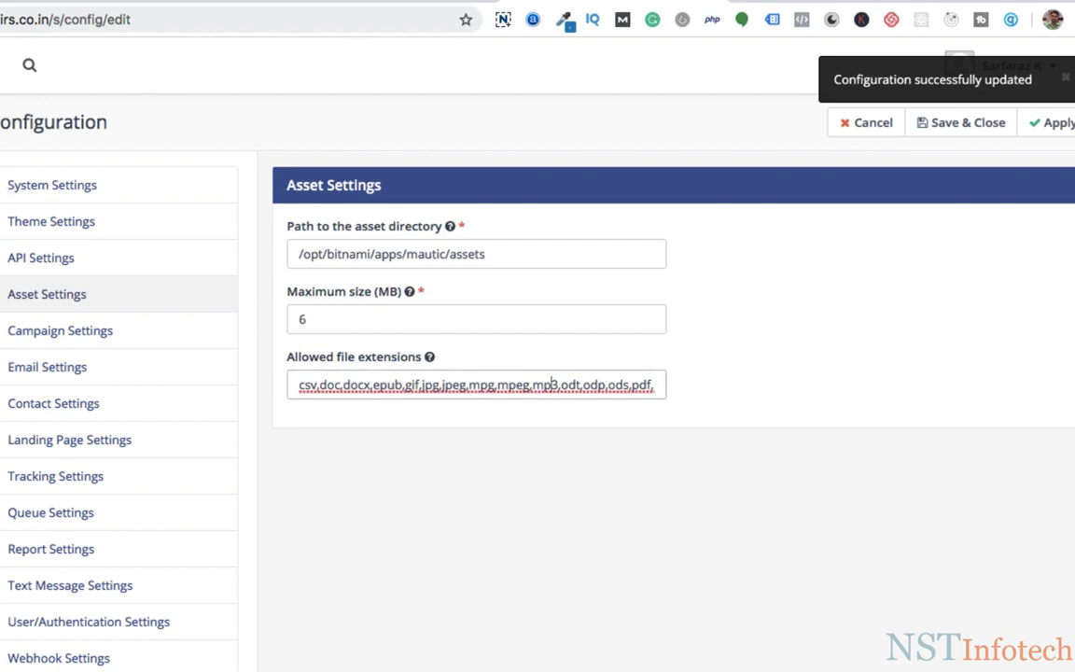
{"action": "key", "text": "Right"}
{"action": "key", "text": "Right"}
{"action": "key", "text": "Right"}
{"action": "key", "text": "Right"}
{"action": "key", "text": "Right"}
{"action": "key", "text": "Right"}
{"action": "key", "text": "Right"}
{"action": "key", "text": "Right"}
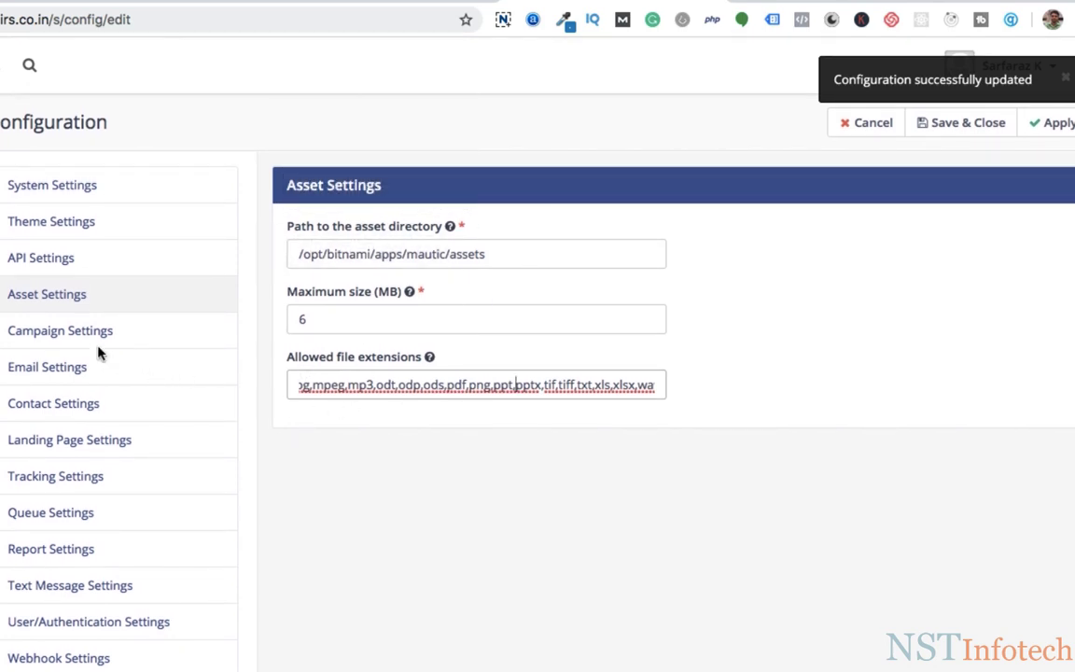
{"action": "left_click", "coordinate": [47, 336]}
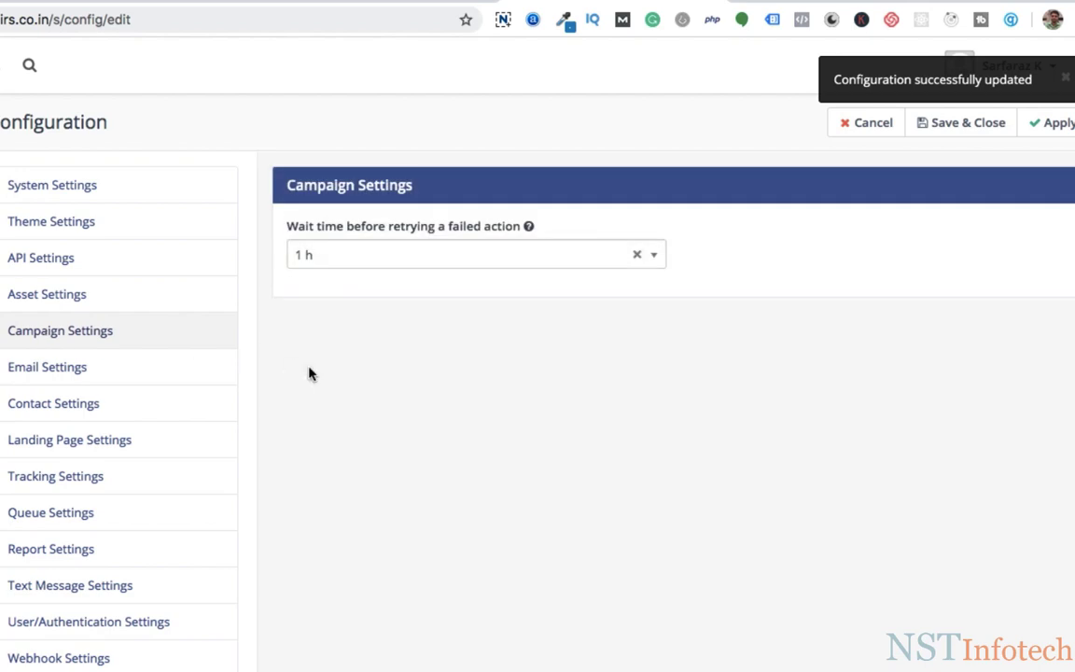
Step: Review Email Settings, keeping PHP Mail as the mail sending service
{"action": "left_click", "coordinate": [59, 375]}
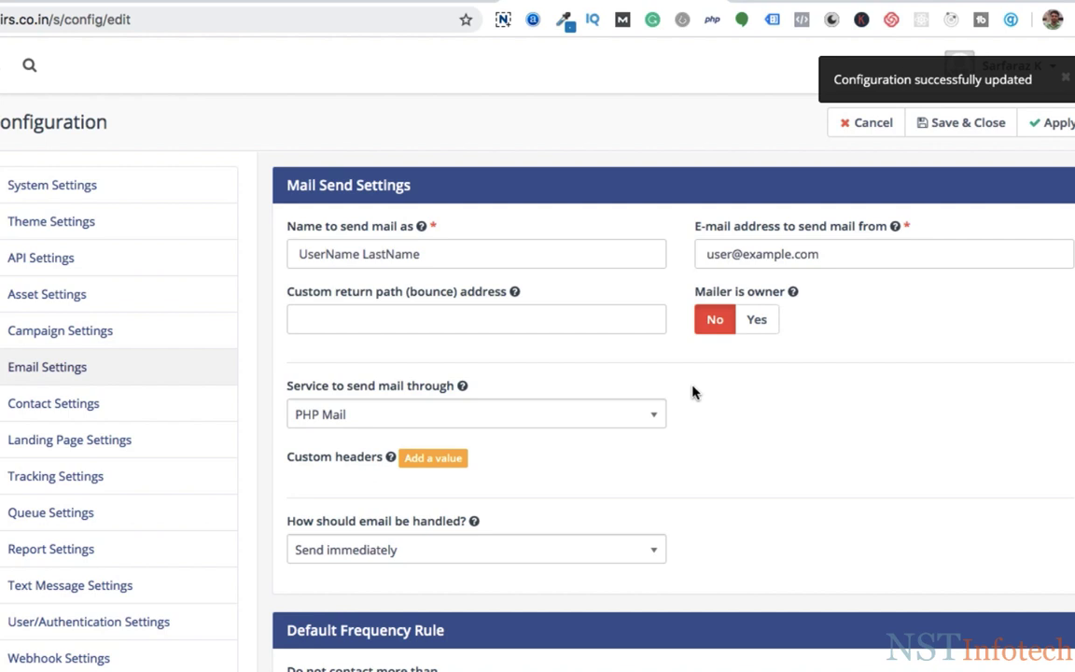
{"action": "left_click", "coordinate": [534, 424]}
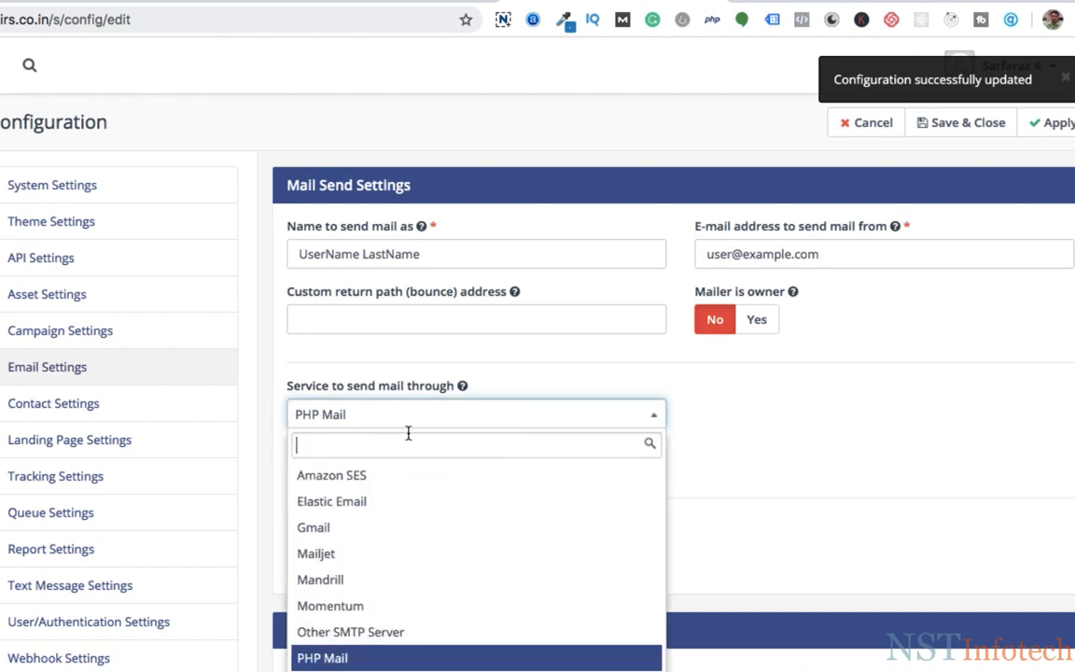
{"action": "left_click", "coordinate": [746, 361]}
{"action": "scroll", "coordinate": [618, 446], "scroll_direction": "down", "scroll_amount": 2}
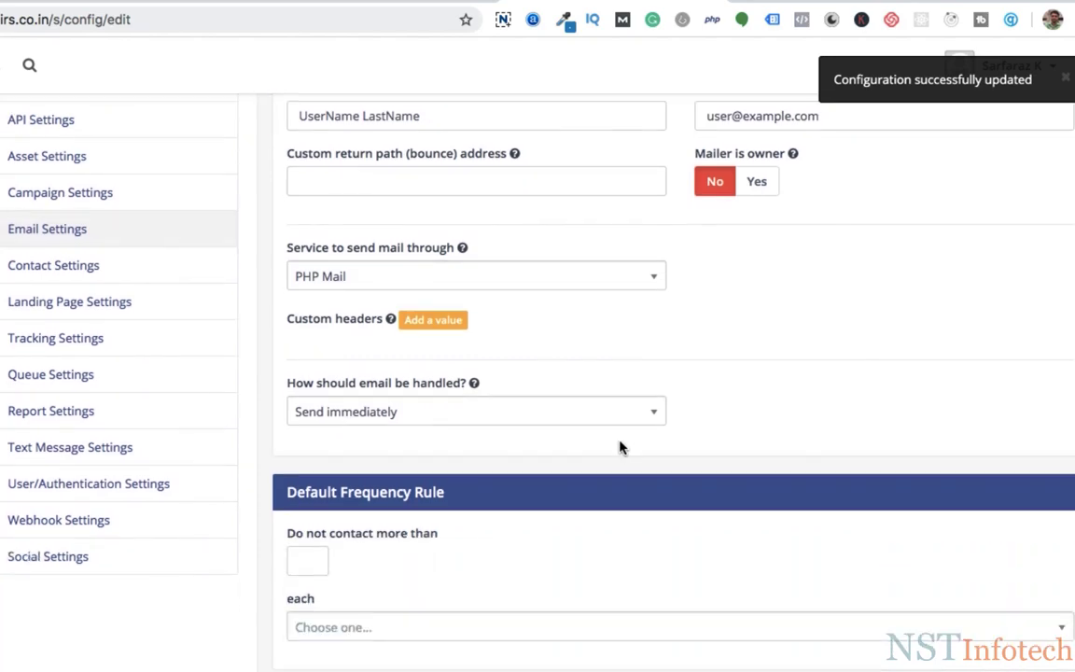
{"action": "scroll", "coordinate": [619, 446], "scroll_direction": "down", "scroll_amount": 8}
{"action": "scroll", "coordinate": [619, 446], "scroll_direction": "down", "scroll_amount": 10}
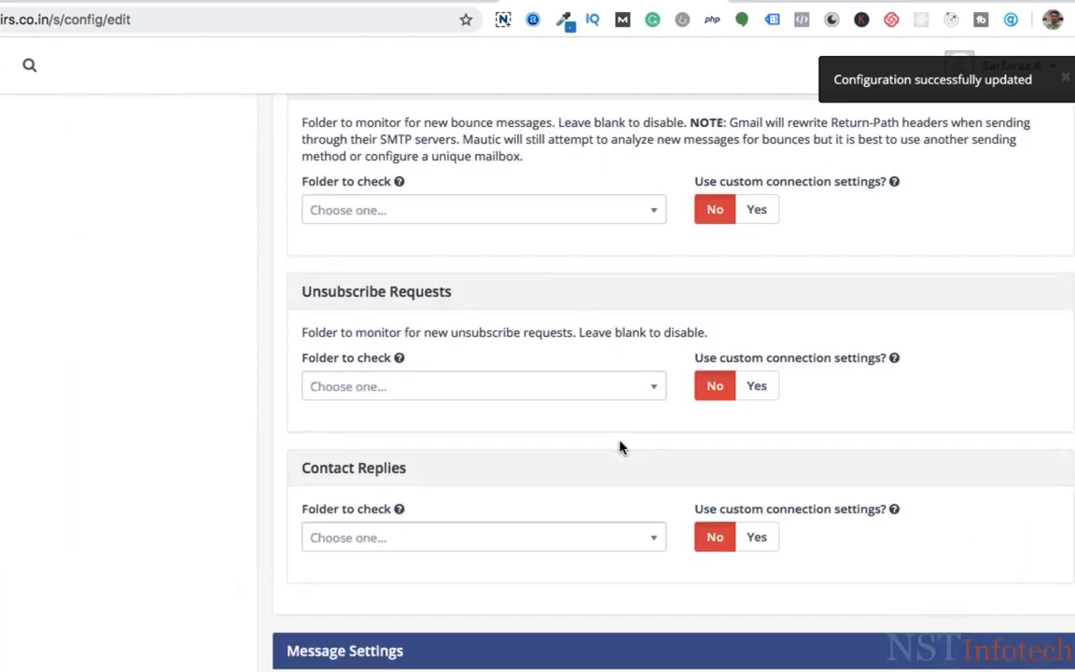
{"action": "scroll", "coordinate": [619, 445], "scroll_direction": "up", "scroll_amount": 20}
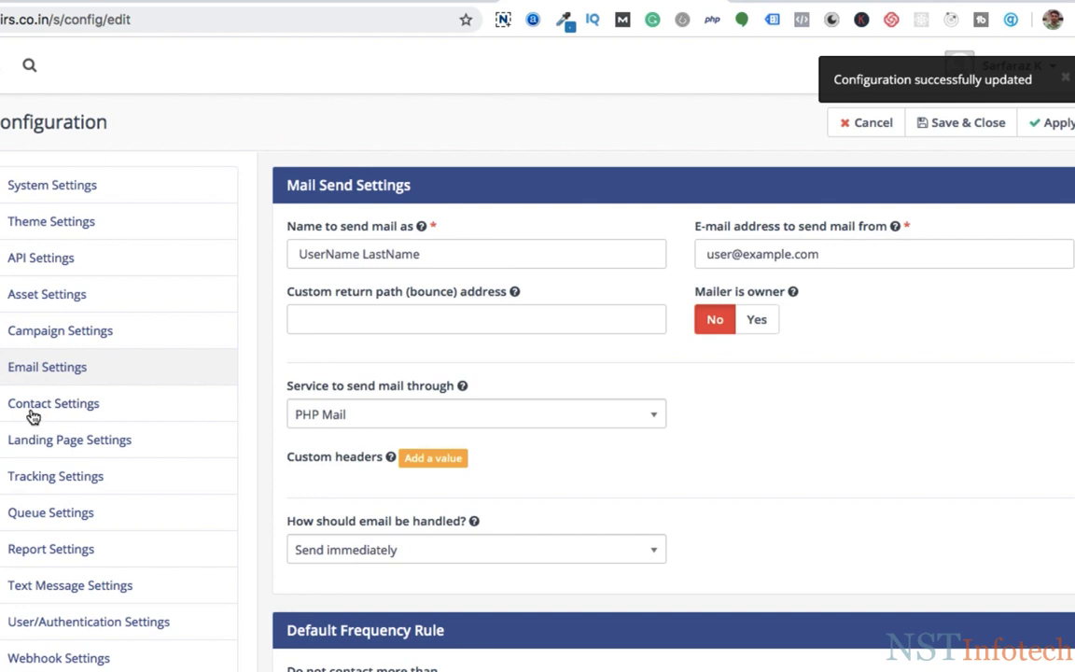
Step: Look over Contact and Landing Page Settings, then view Tracking Settings
{"action": "left_click", "coordinate": [33, 417]}
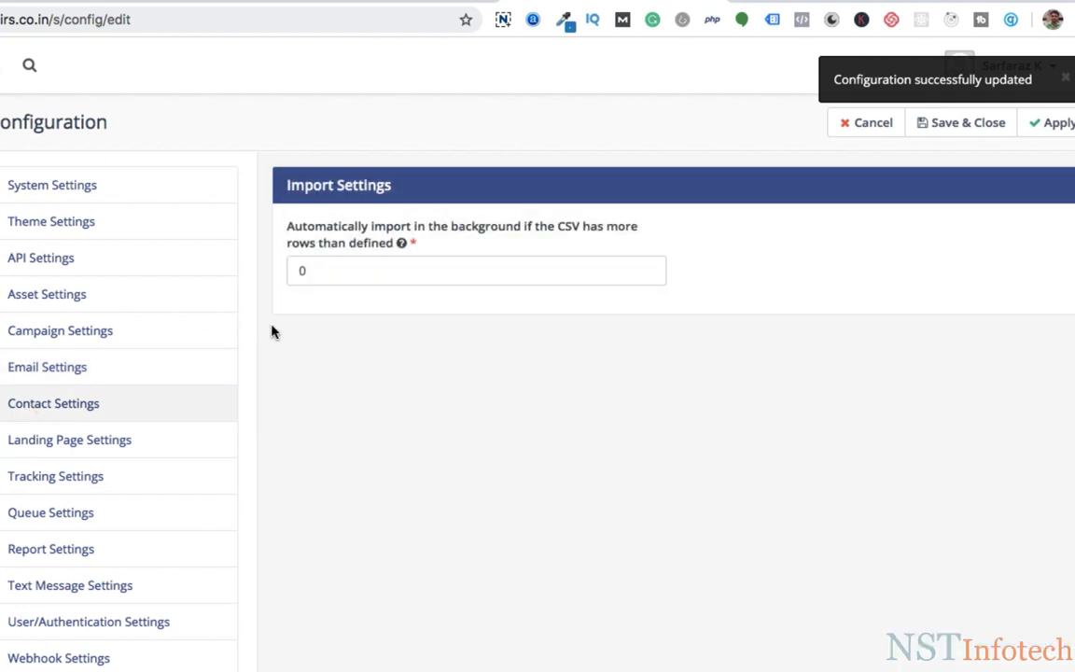
{"action": "left_click", "coordinate": [41, 441]}
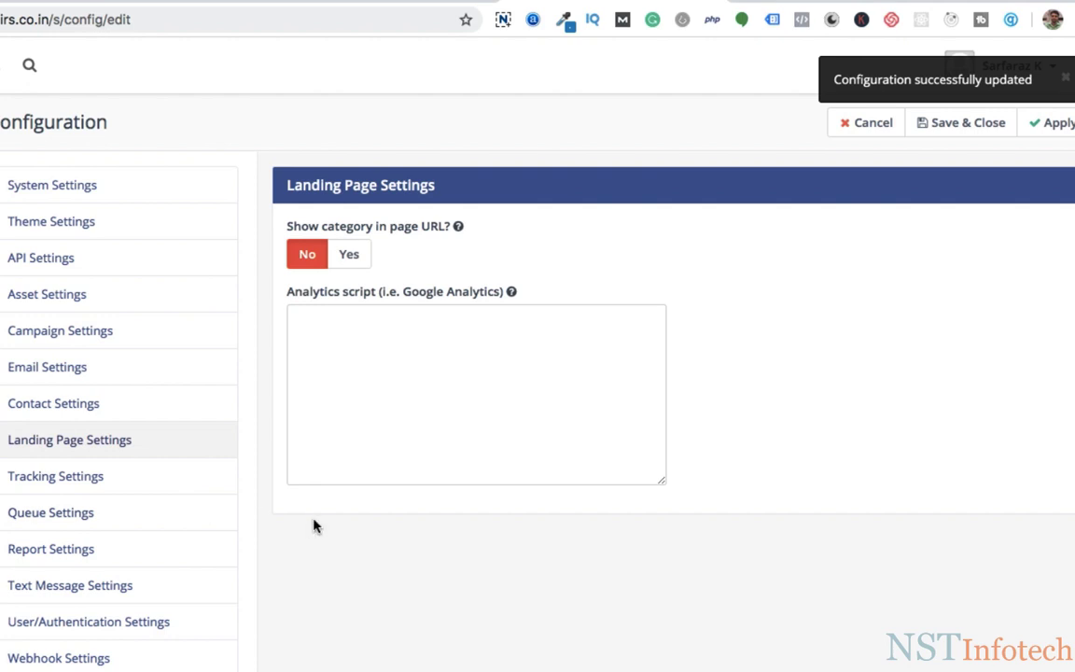
{"action": "key", "text": "Tab"}
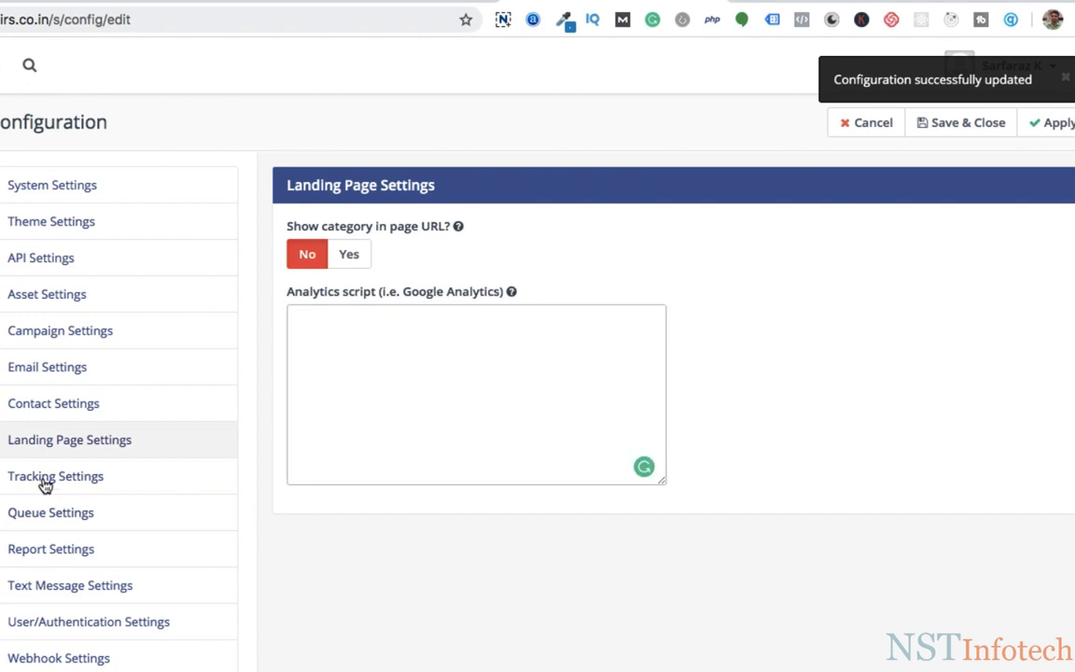
{"action": "left_click", "coordinate": [45, 485]}
Step: Switch identify by tracking URL, device fingerprint, anonymize IP and identify by IP to Yes
{"action": "scroll", "coordinate": [372, 465], "scroll_direction": "down", "scroll_amount": 1}
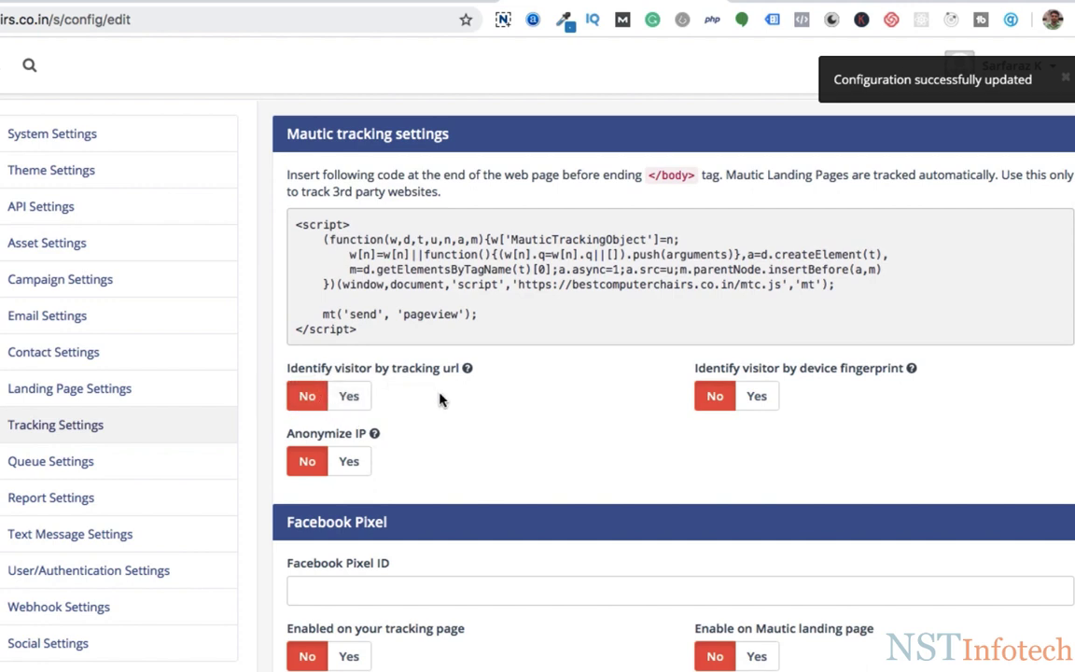
{"action": "left_click", "coordinate": [350, 398]}
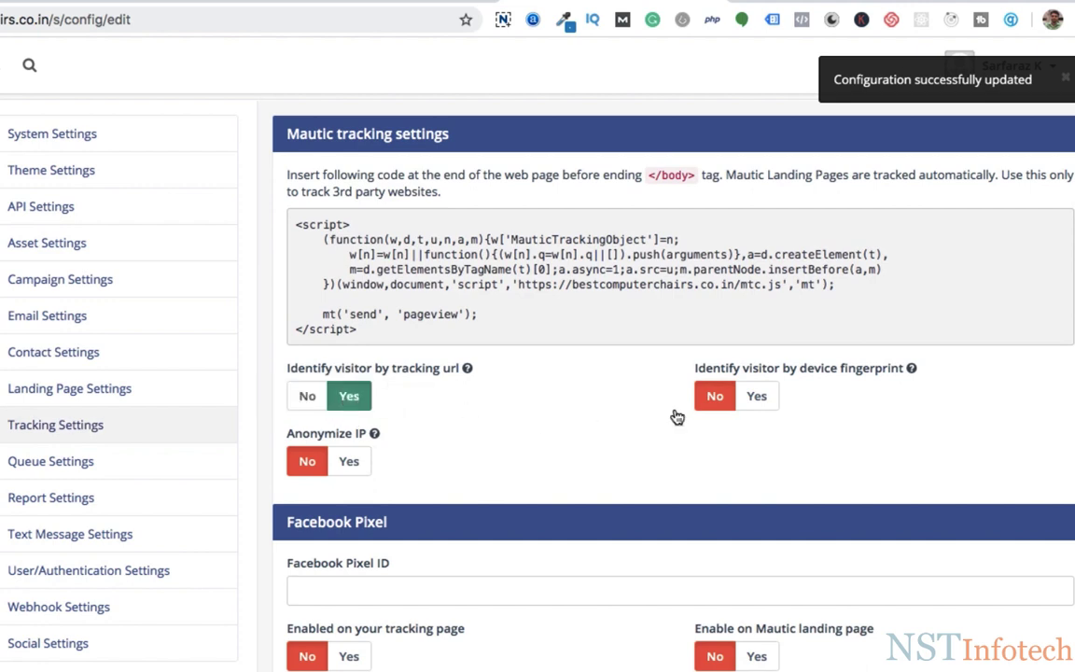
{"action": "left_click", "coordinate": [744, 403]}
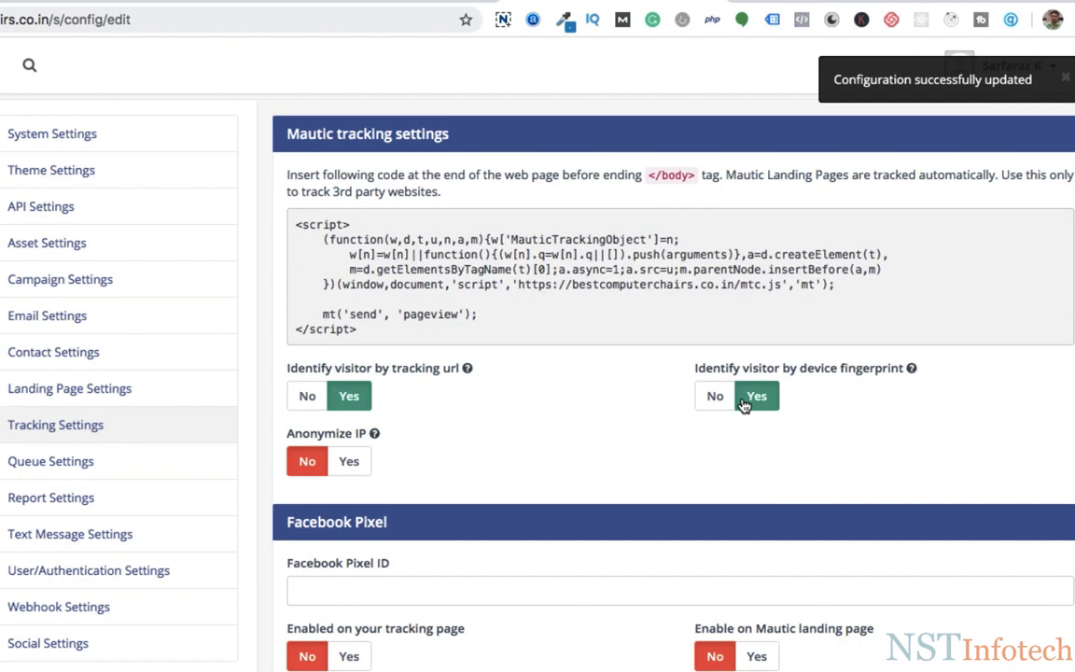
{"action": "left_click", "coordinate": [350, 460]}
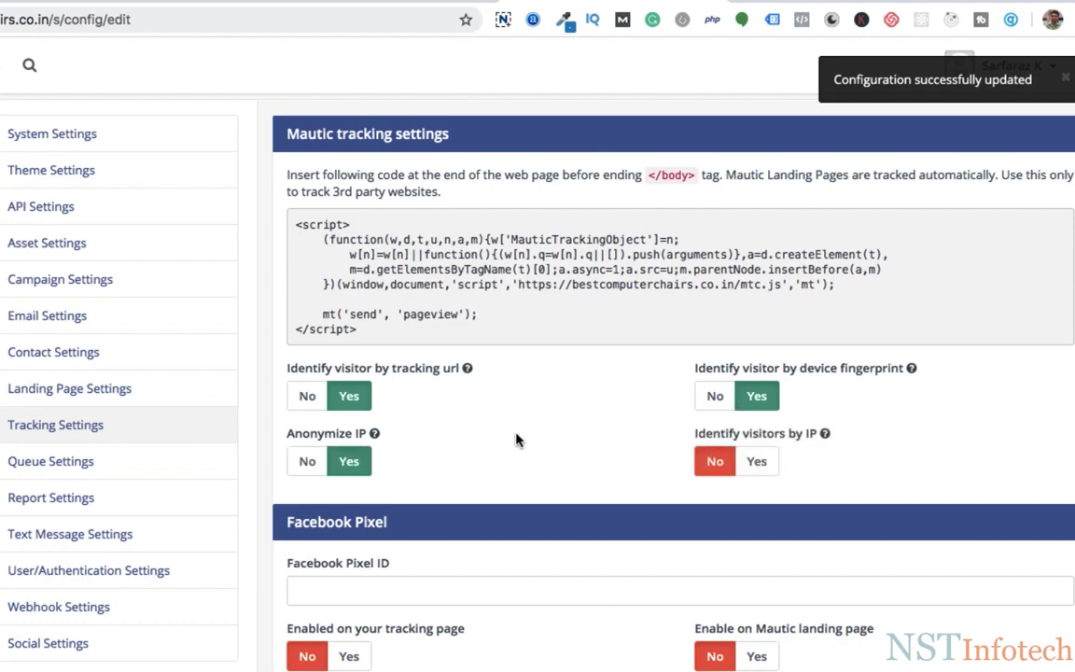
{"action": "left_click", "coordinate": [757, 461]}
{"action": "scroll", "coordinate": [475, 453], "scroll_direction": "down", "scroll_amount": 5}
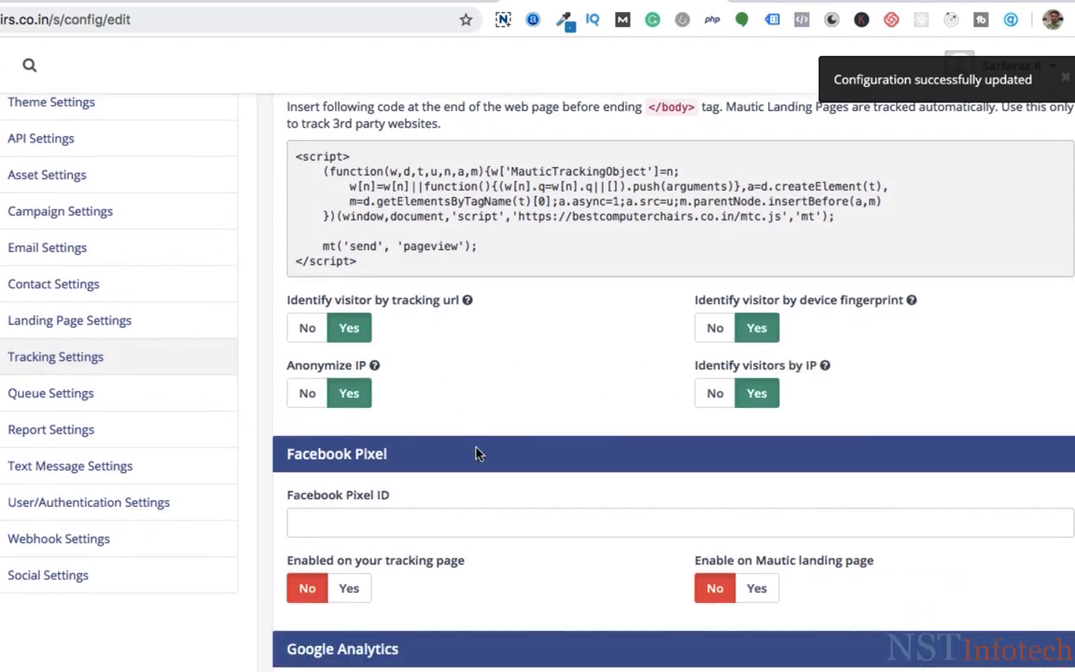
{"action": "scroll", "coordinate": [476, 453], "scroll_direction": "down", "scroll_amount": 1}
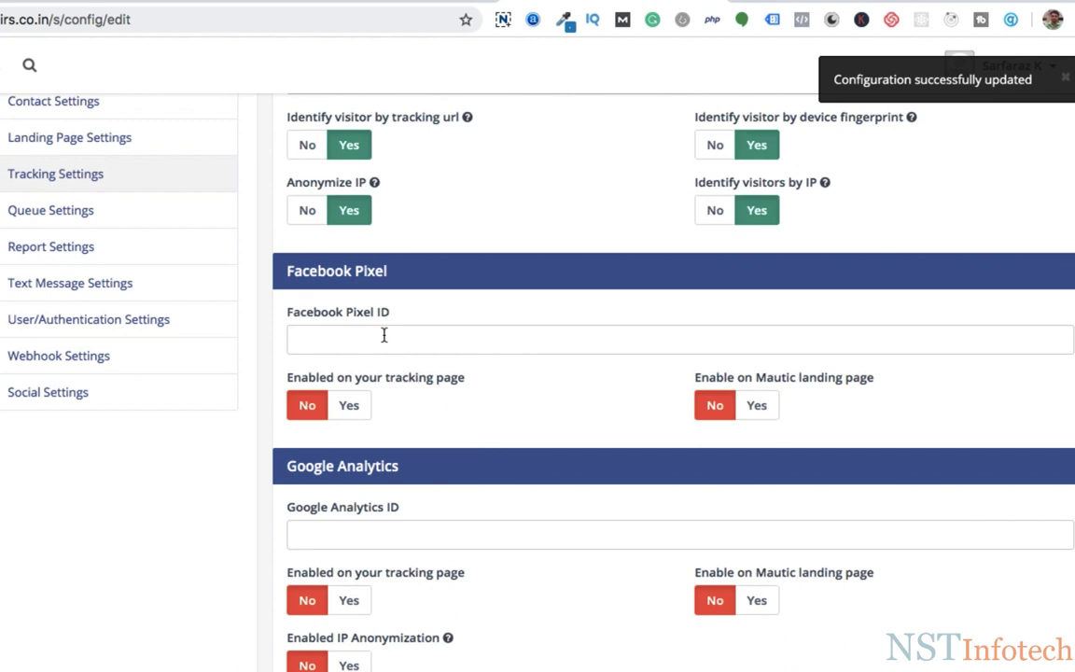
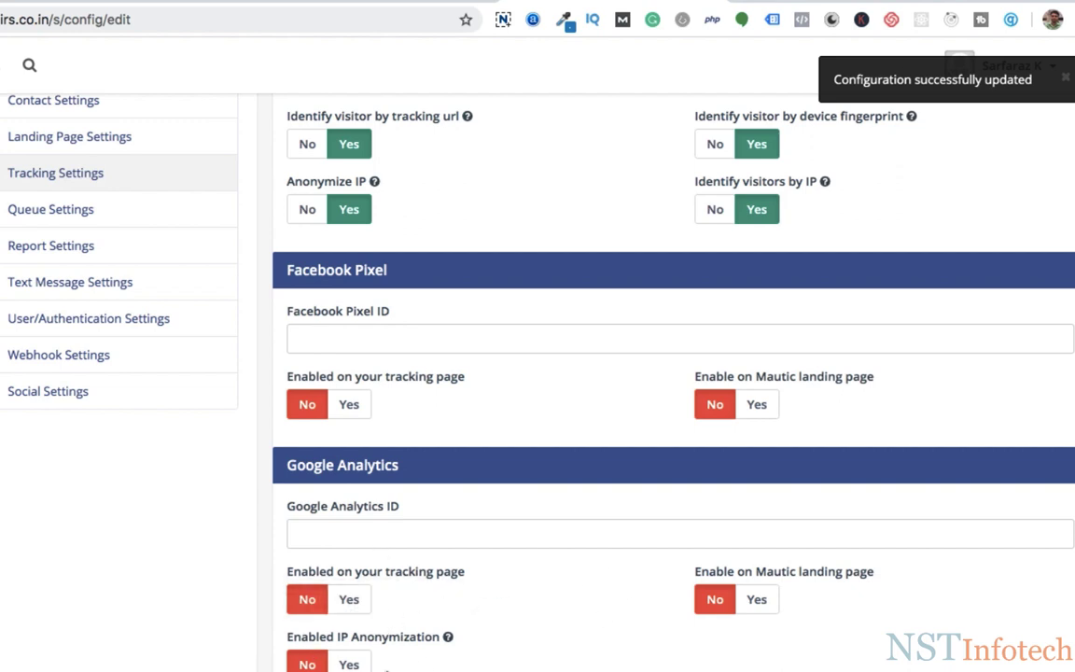
Step: Apply the visitor-tracking settings, then view Queue Settings, where Queue Protocol is Disabled
{"action": "scroll", "coordinate": [456, 667], "scroll_direction": "up", "scroll_amount": 3}
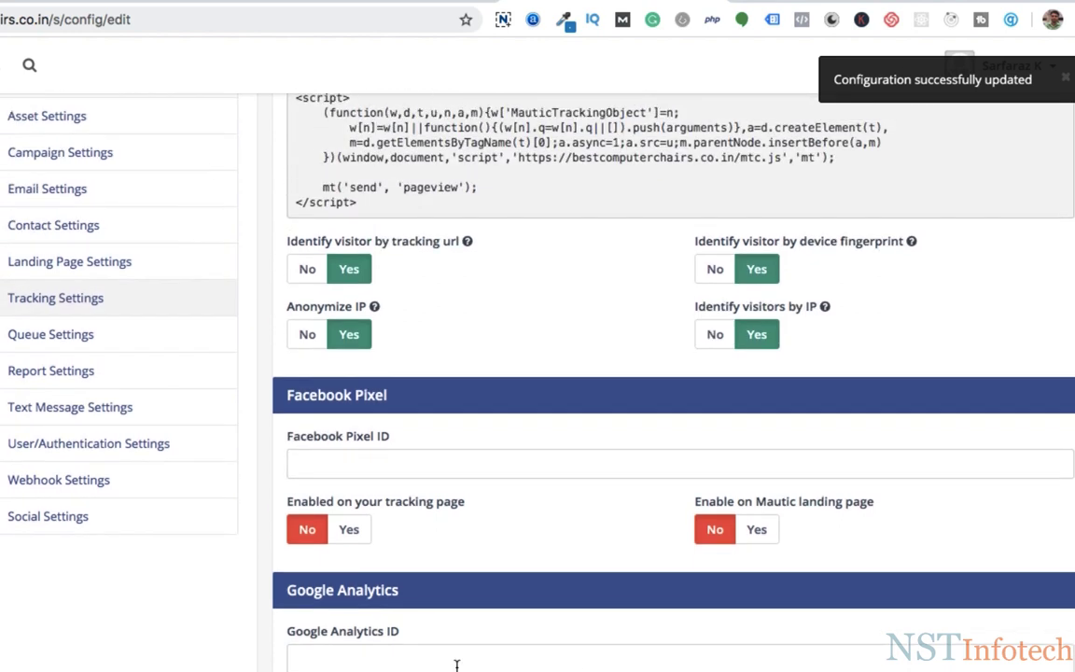
{"action": "scroll", "coordinate": [457, 668], "scroll_direction": "up", "scroll_amount": 4}
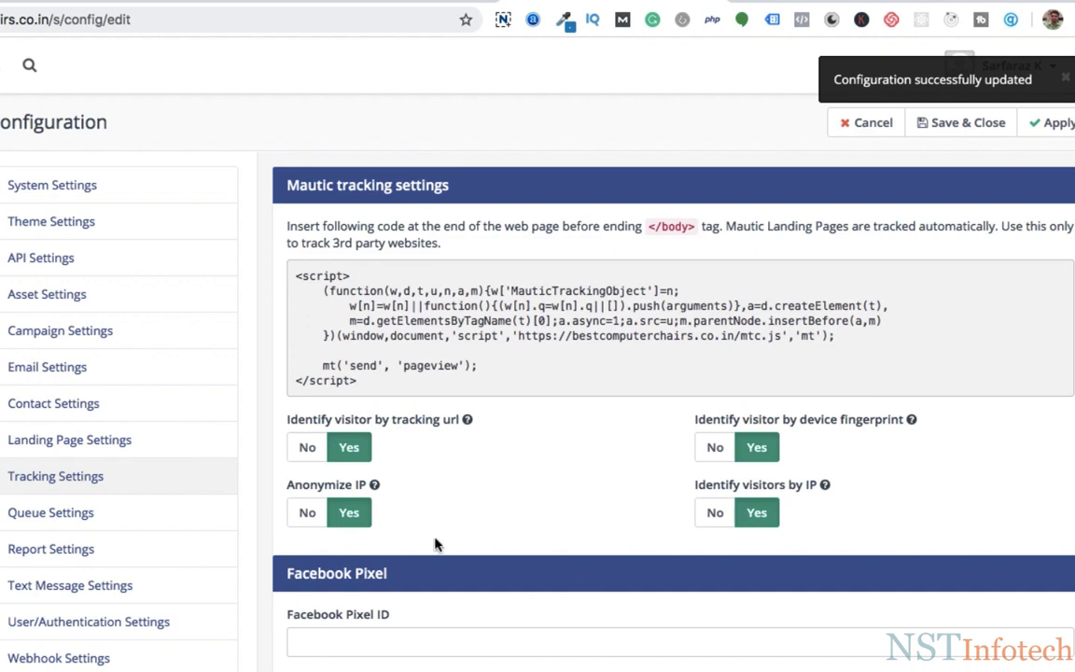
{"action": "left_click", "coordinate": [1032, 129]}
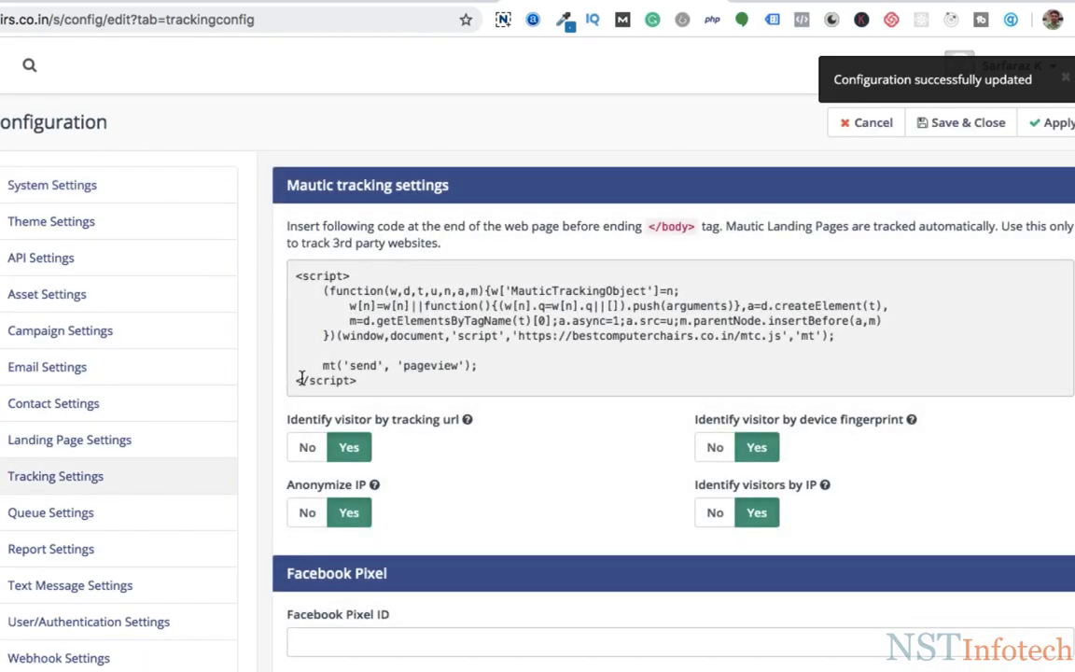
{"action": "left_click", "coordinate": [55, 518]}
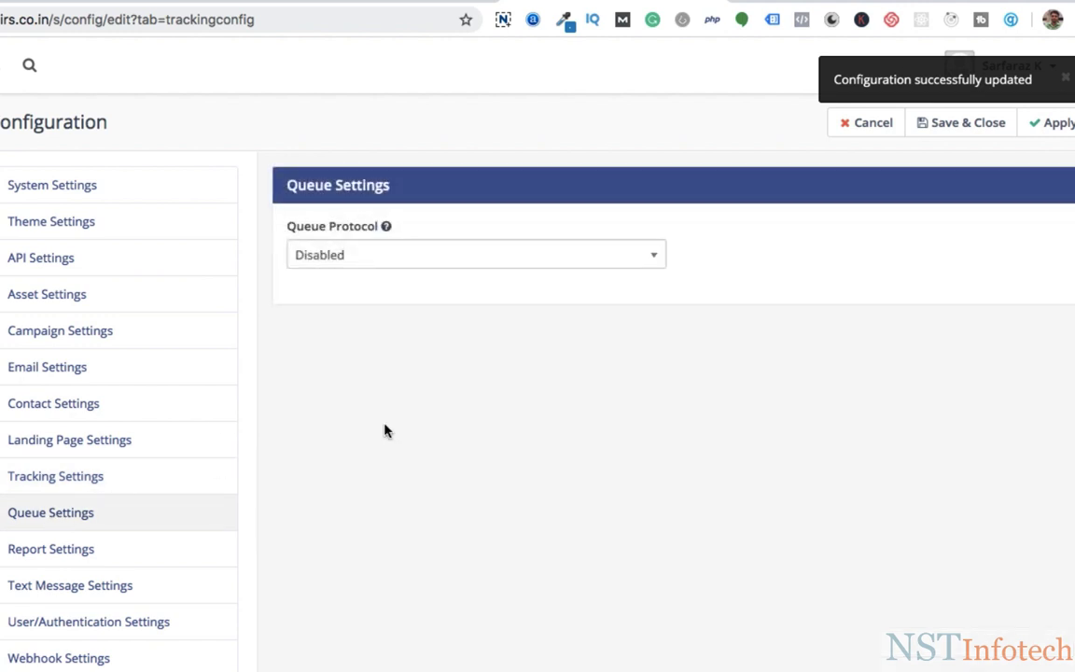
Step: Leave CSV export quoting off in Report Settings and review Text Message Settings
{"action": "left_click", "coordinate": [29, 556]}
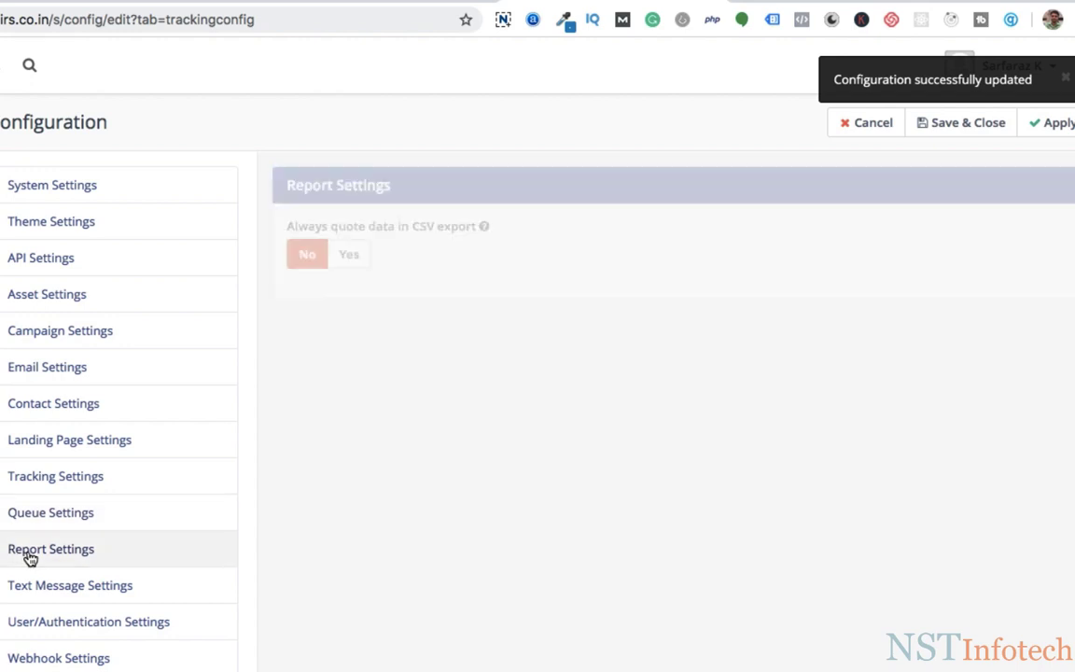
{"action": "left_click", "coordinate": [356, 260]}
{"action": "left_click", "coordinate": [315, 266]}
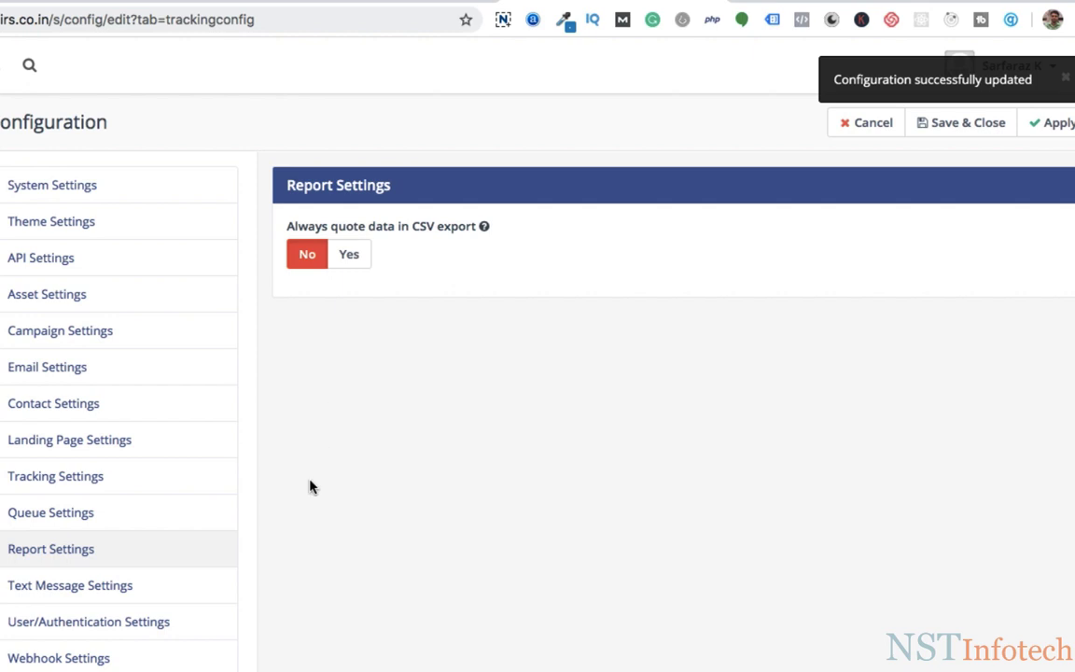
{"action": "left_click", "coordinate": [67, 588]}
{"action": "left_click_drag", "start_coordinate": [287, 225], "coordinate": [426, 333]}
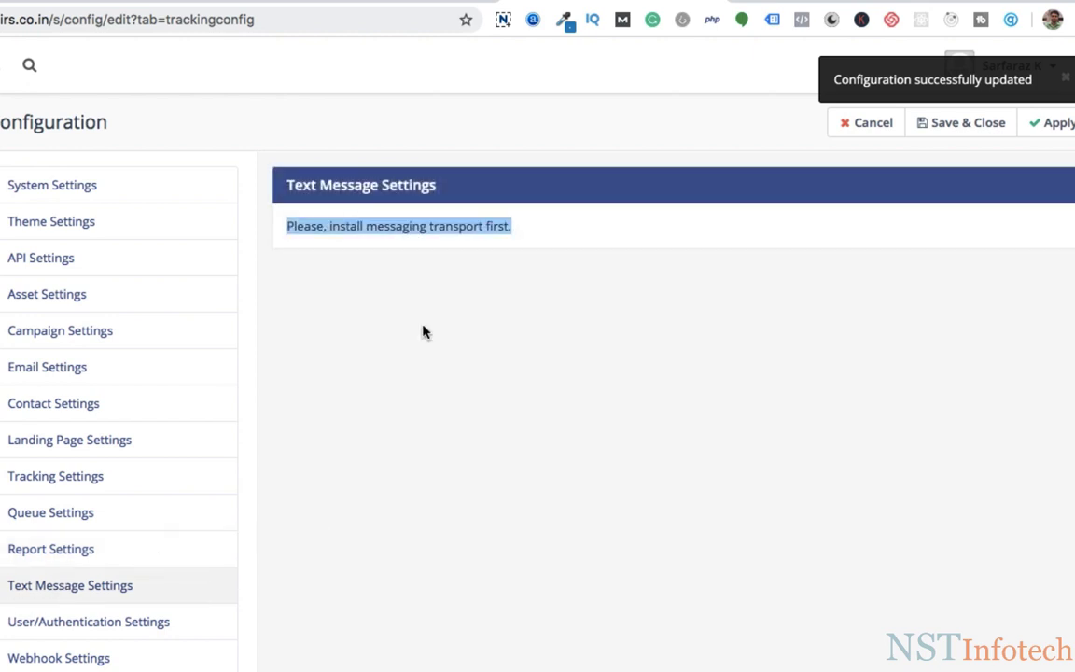
{"action": "left_click", "coordinate": [423, 333]}
{"action": "scroll", "coordinate": [422, 333], "scroll_direction": "down", "scroll_amount": 1}
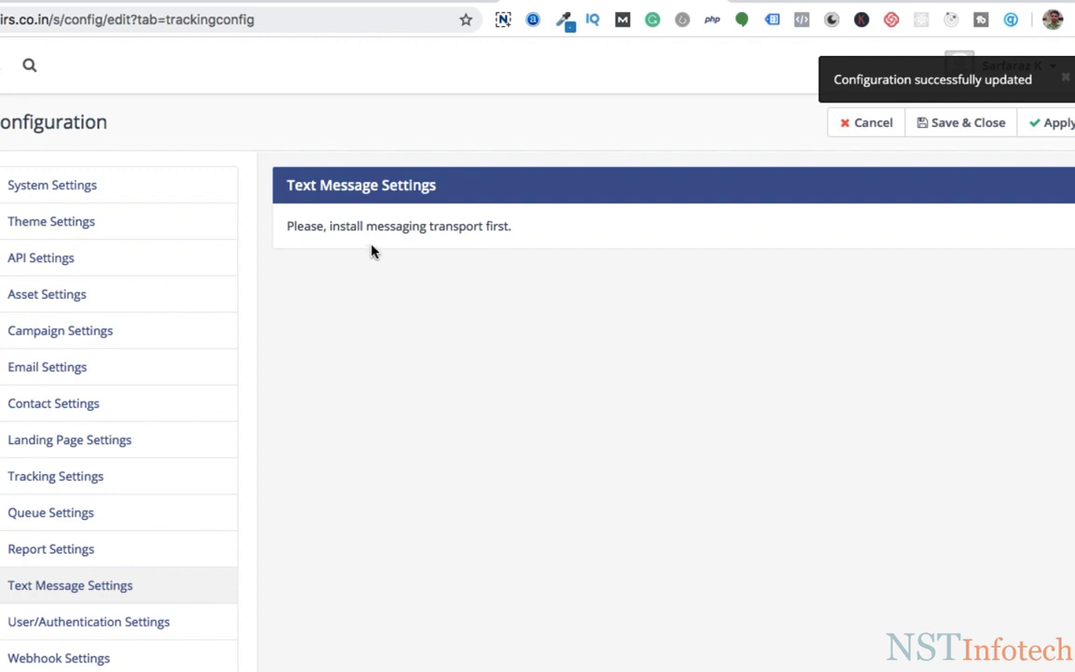
Step: Look over the User/Authentication and Webhook Settings without changes
{"action": "left_click", "coordinate": [80, 621]}
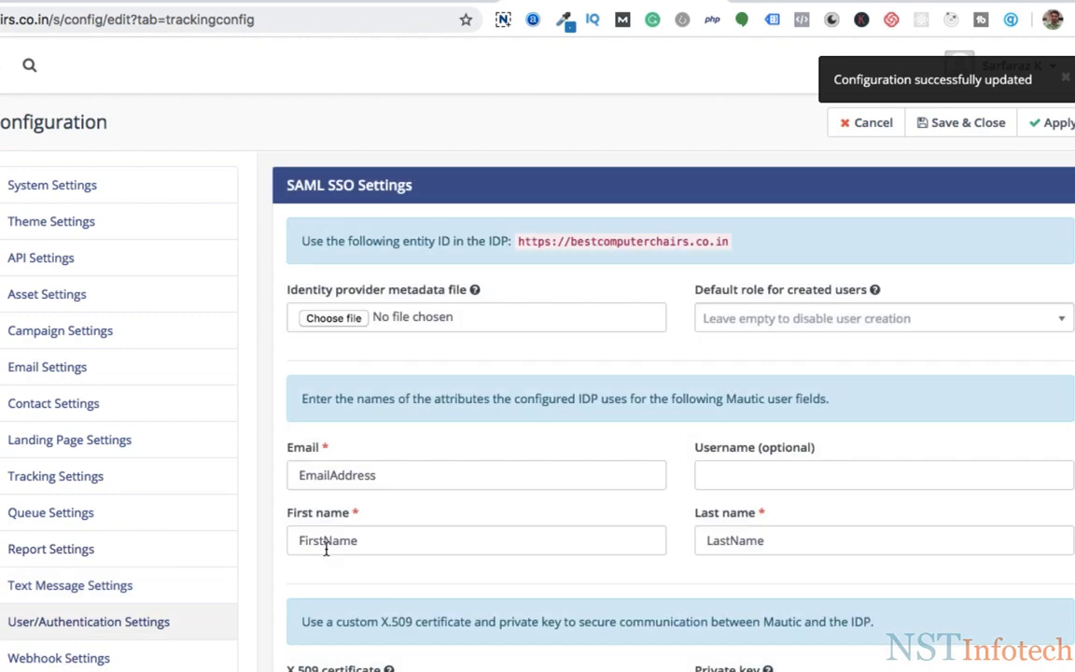
{"action": "scroll", "coordinate": [475, 389], "scroll_direction": "down", "scroll_amount": 2}
{"action": "scroll", "coordinate": [474, 388], "scroll_direction": "up", "scroll_amount": 2}
{"action": "scroll", "coordinate": [475, 388], "scroll_direction": "down", "scroll_amount": 1}
{"action": "scroll", "coordinate": [448, 420], "scroll_direction": "up", "scroll_amount": 1}
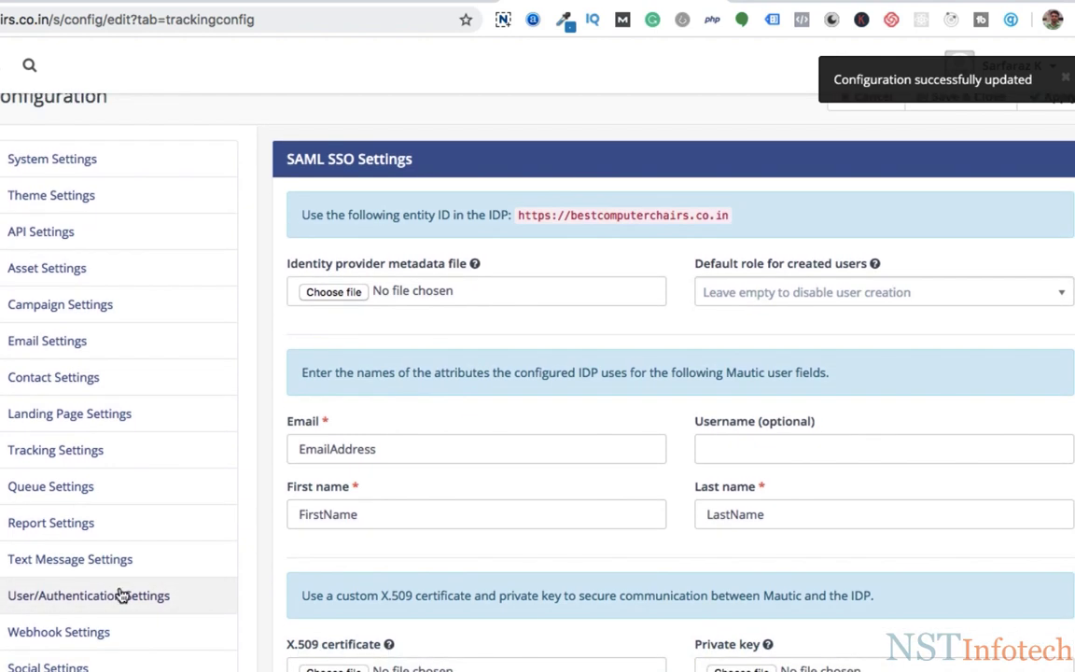
{"action": "left_click", "coordinate": [62, 632]}
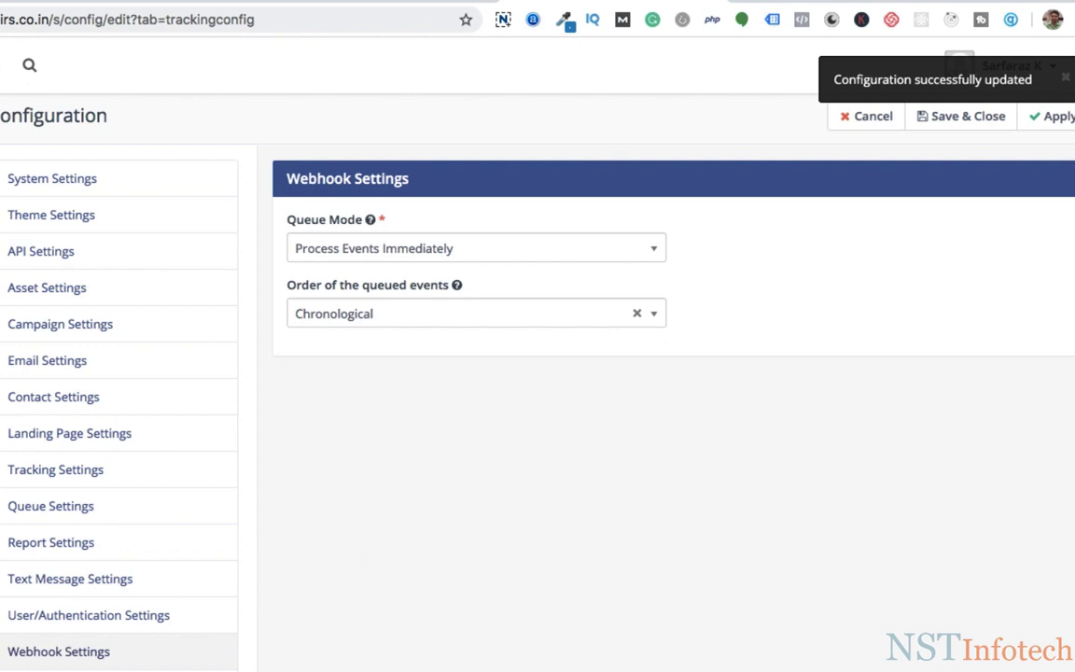
Step: Keep Twitter as the Twitter Handle Field, then apply and save-close the configuration
{"action": "left_click", "coordinate": [61, 671]}
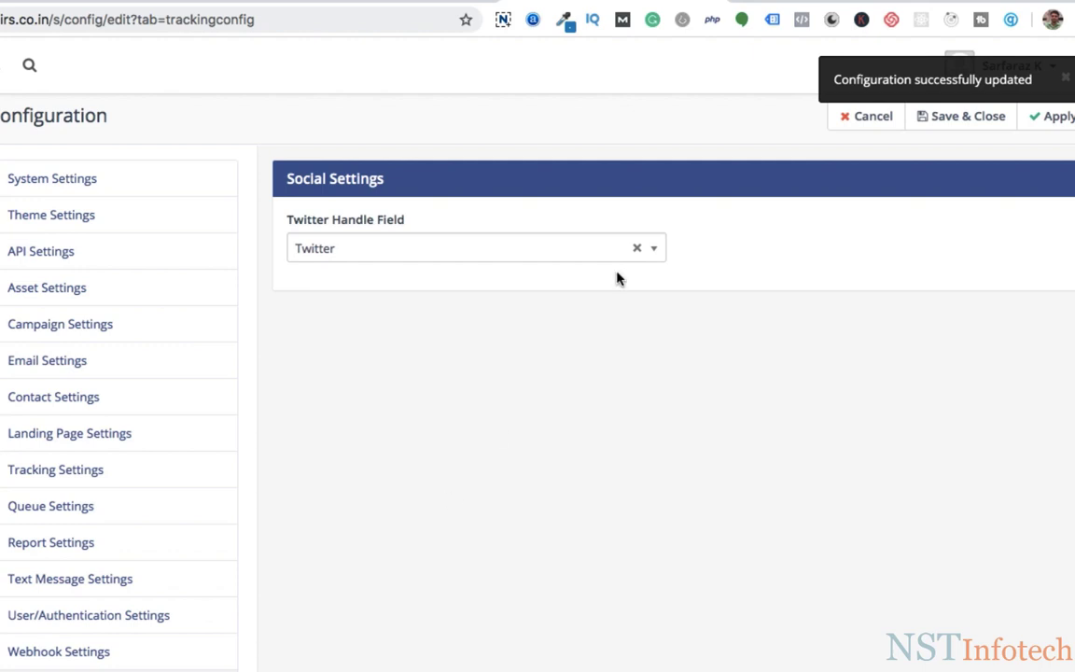
{"action": "left_click", "coordinate": [654, 248]}
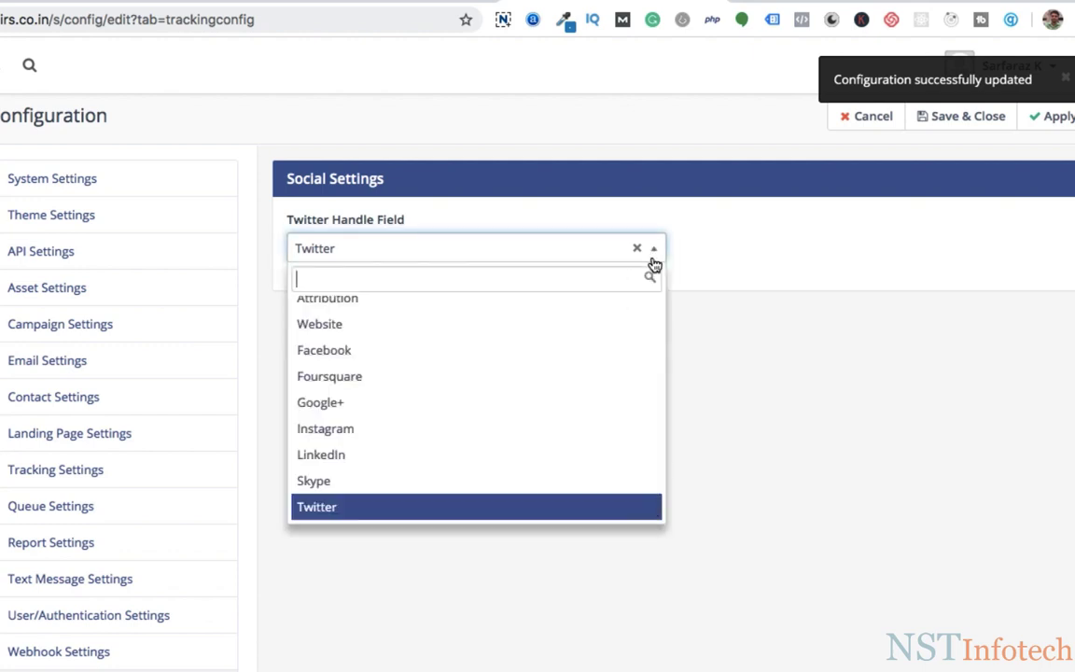
{"action": "scroll", "coordinate": [569, 399], "scroll_direction": "up", "scroll_amount": 1}
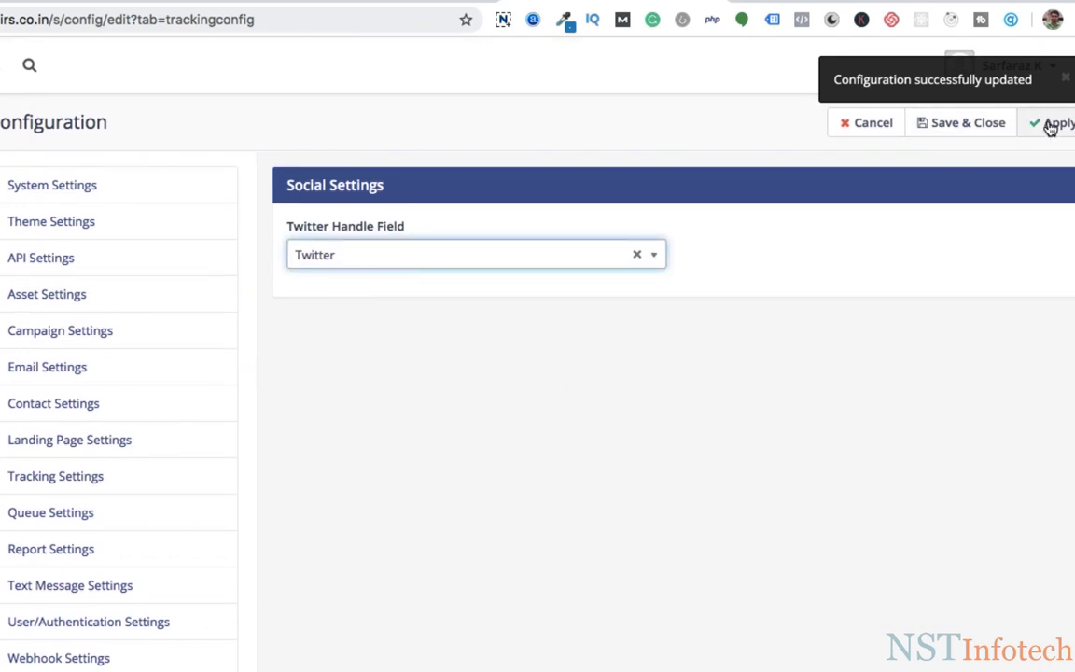
{"action": "left_click", "coordinate": [1050, 126]}
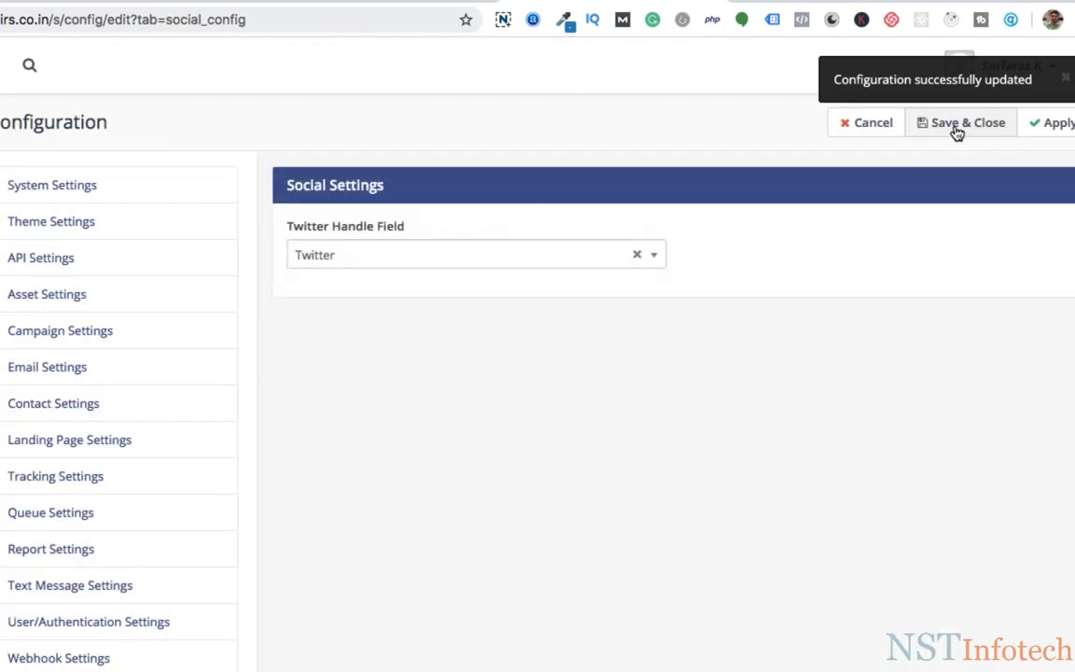
{"action": "left_click", "coordinate": [957, 130]}
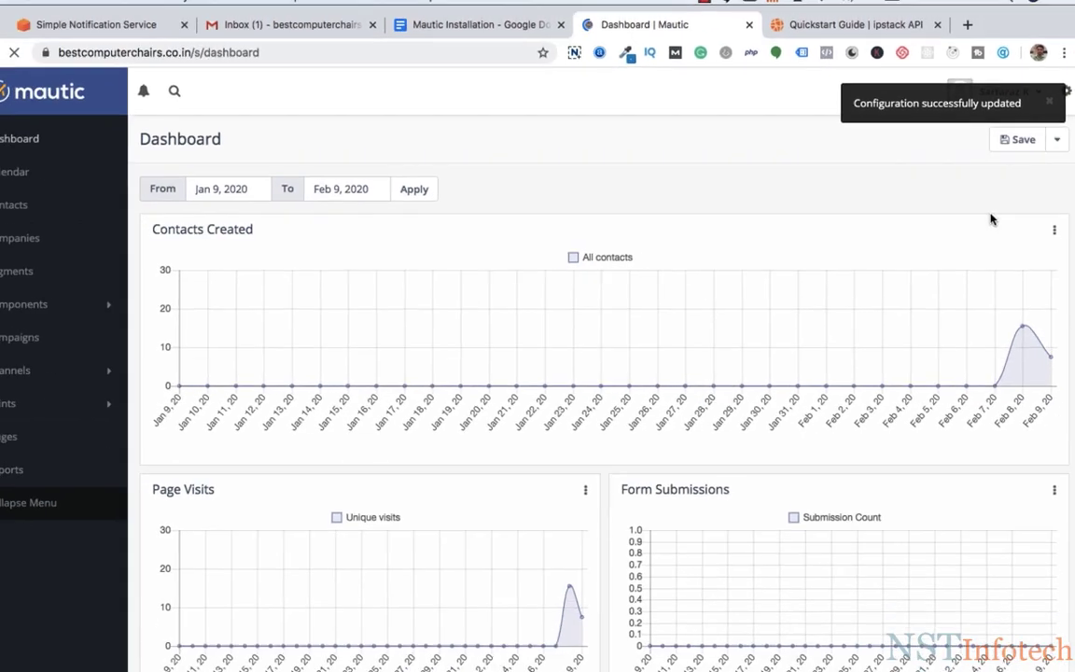
Step: Reopen Configuration from the settings gear and browse Theme, API and Asset Settings
{"action": "left_click", "coordinate": [1060, 98]}
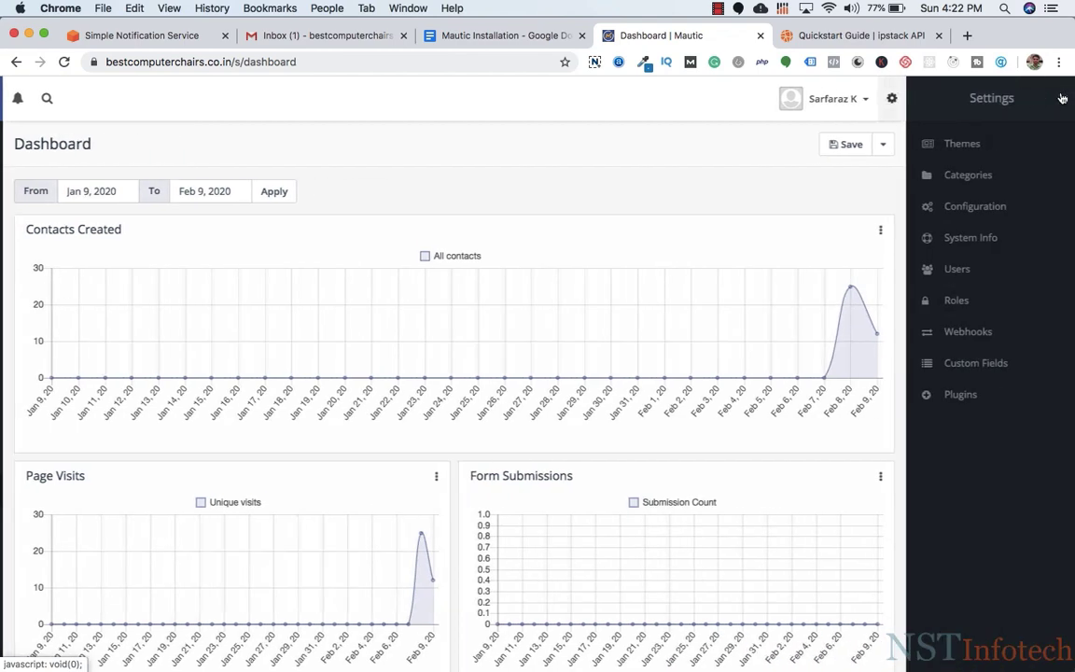
{"action": "left_click", "coordinate": [971, 188]}
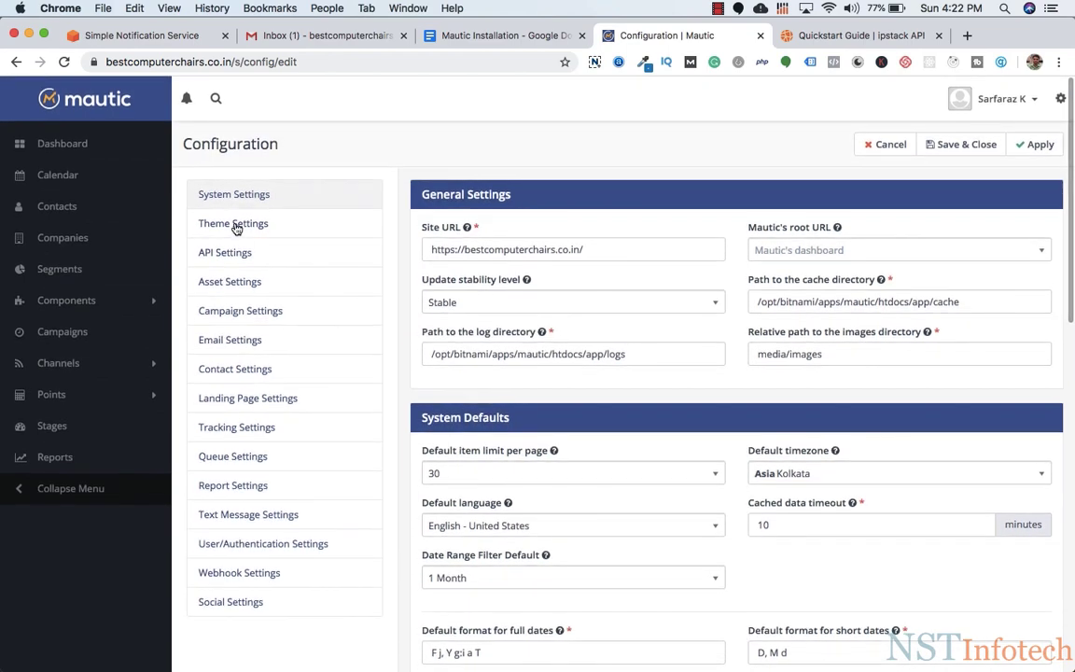
{"action": "left_click", "coordinate": [233, 224]}
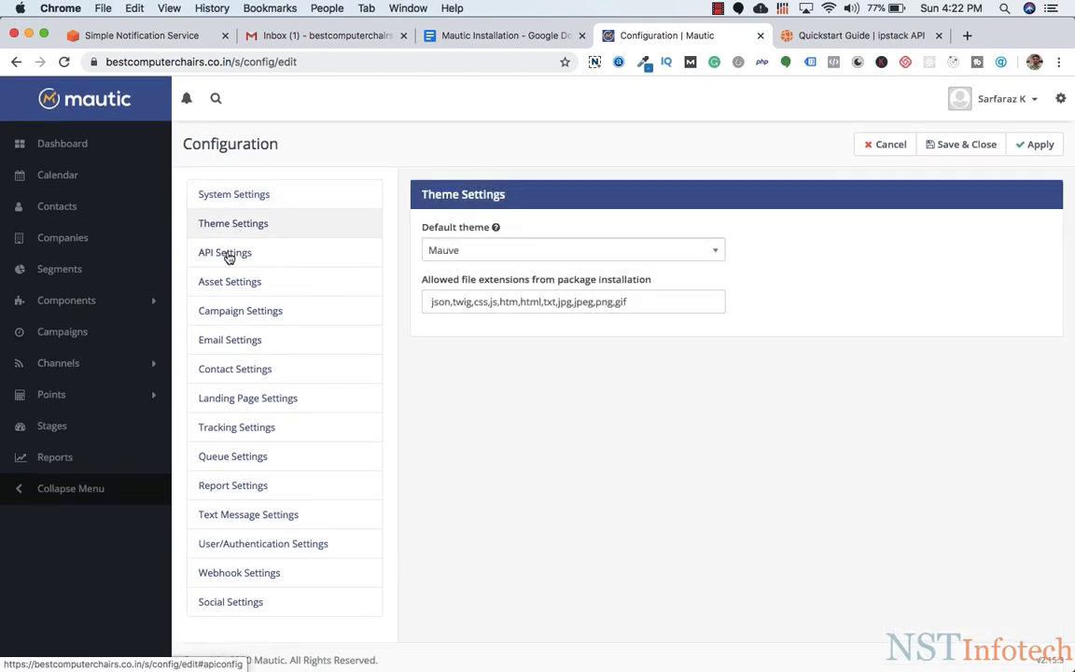
{"action": "left_click", "coordinate": [228, 256]}
{"action": "left_click", "coordinate": [224, 281]}
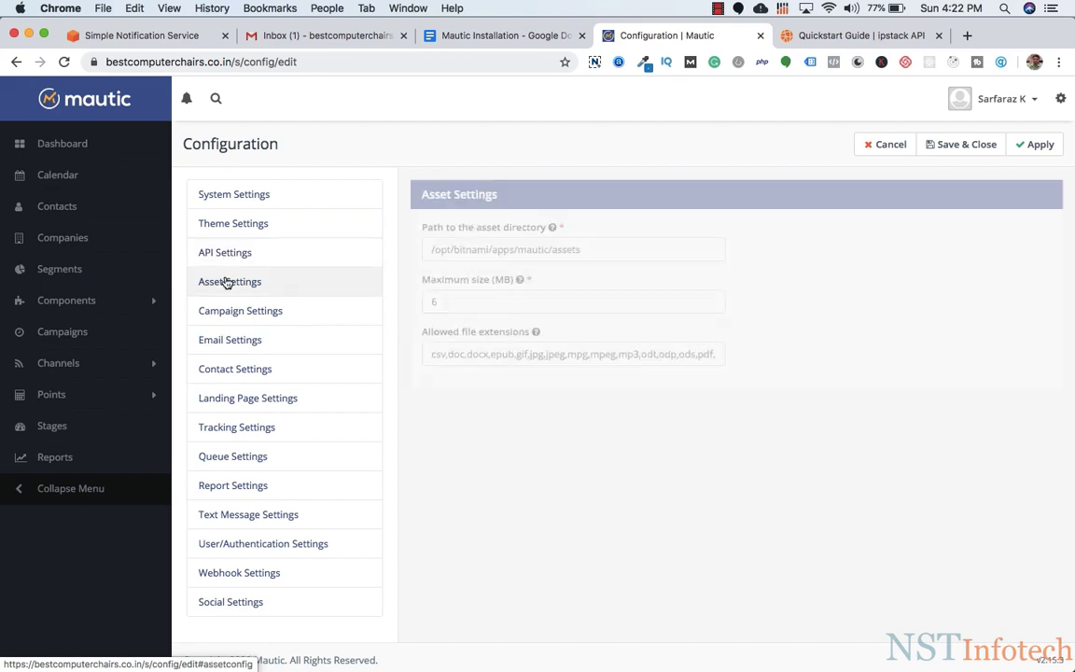
Step: Check System Settings still show Asia/Kolkata timezone, the CORS domain and Ipstack.com lookup
{"action": "left_click", "coordinate": [233, 196]}
{"action": "scroll", "coordinate": [477, 359], "scroll_direction": "down", "scroll_amount": 2}
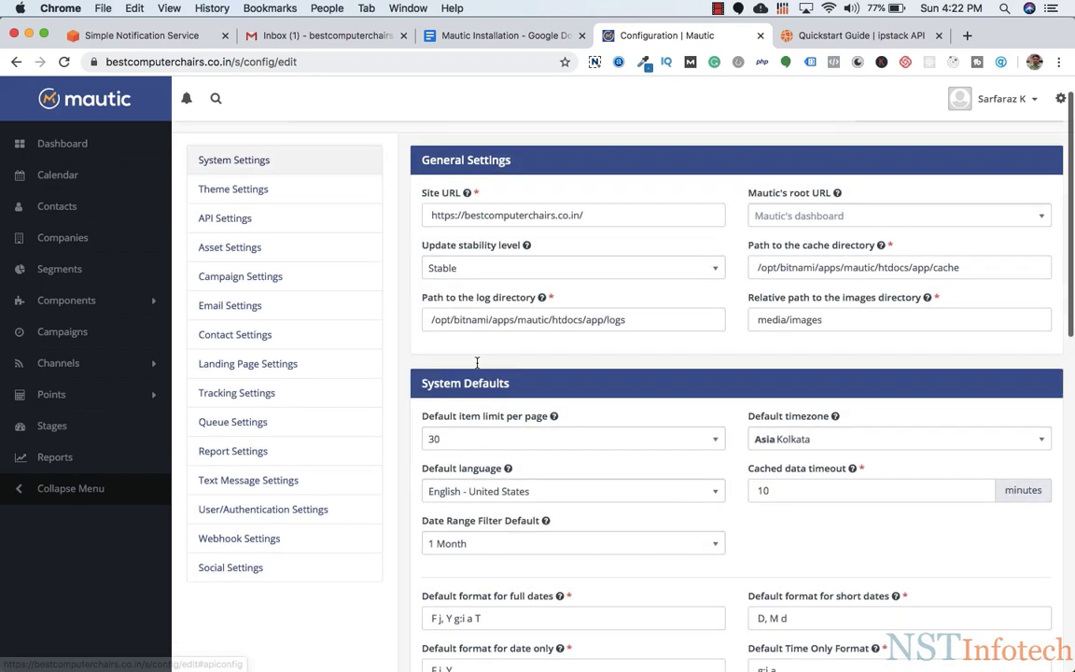
{"action": "scroll", "coordinate": [478, 364], "scroll_direction": "down", "scroll_amount": 10}
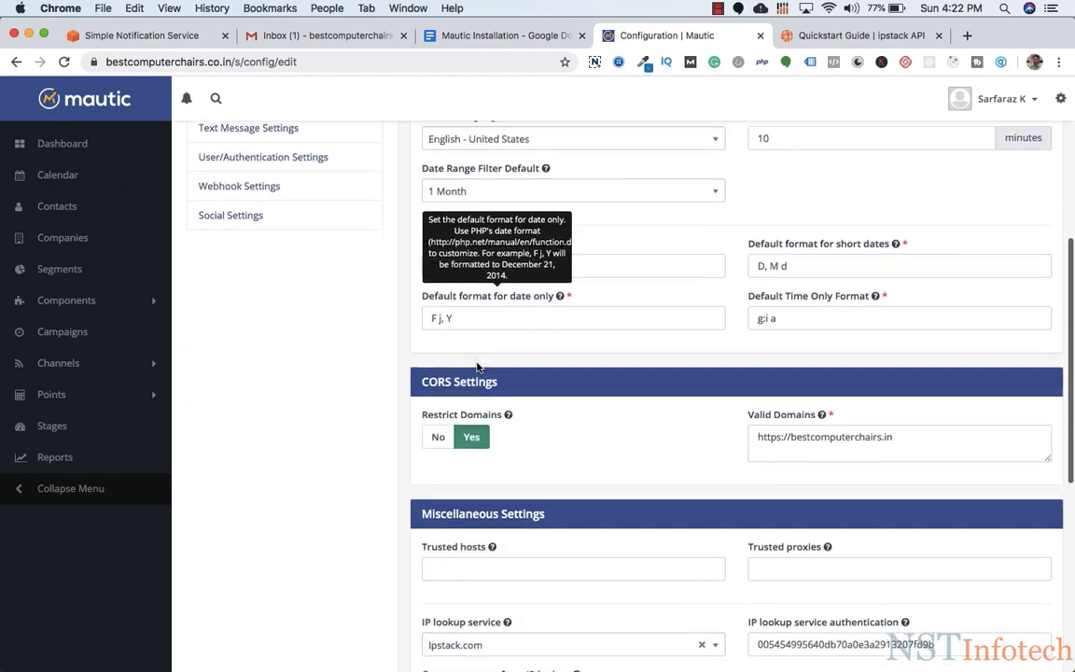
{"action": "scroll", "coordinate": [477, 369], "scroll_direction": "down", "scroll_amount": 6}
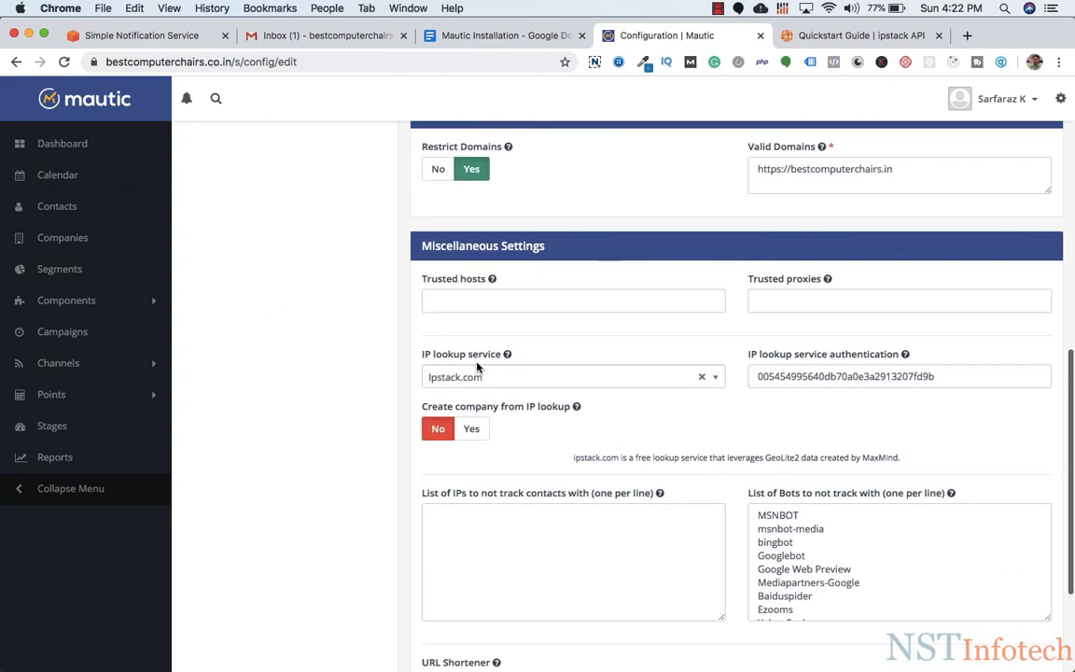
{"action": "scroll", "coordinate": [478, 368], "scroll_direction": "up", "scroll_amount": 15}
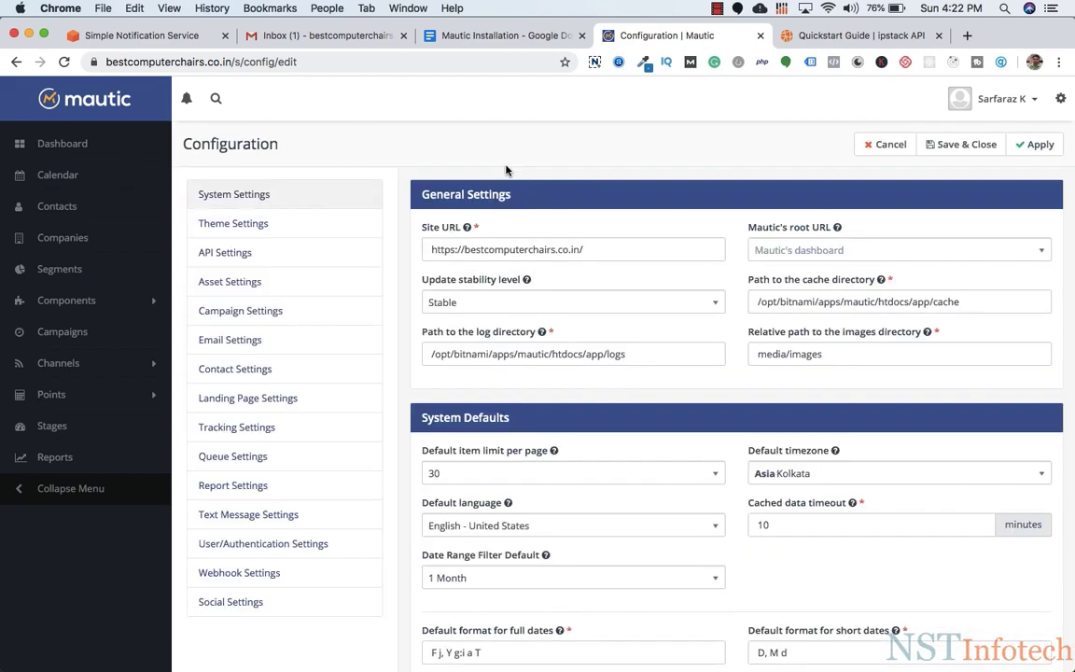
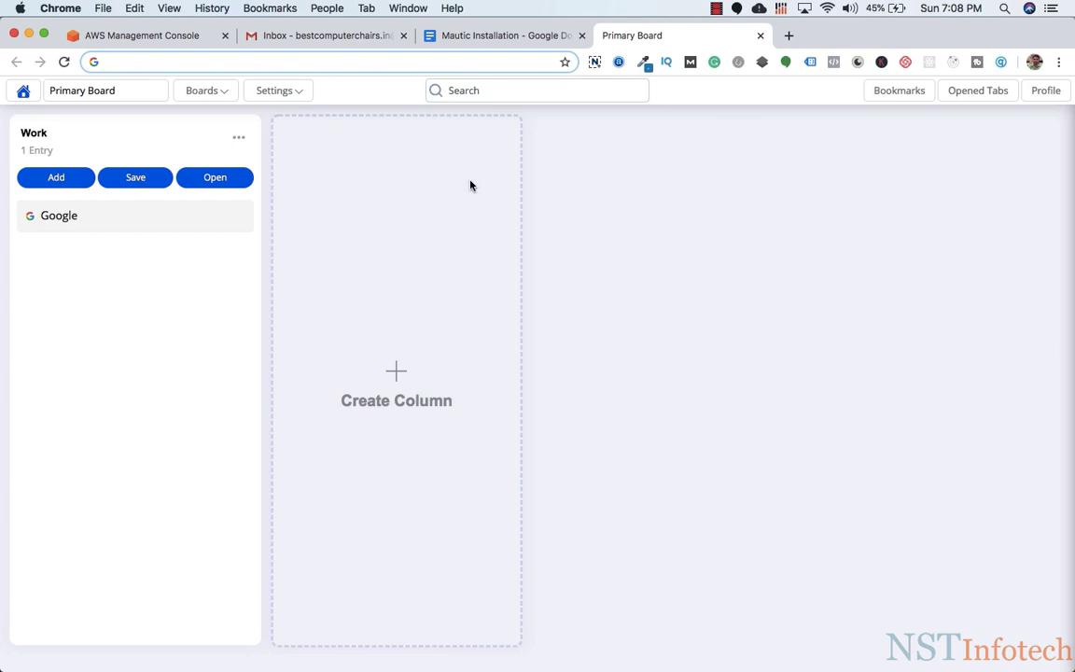
Step: Load mail.zoho.com and go to its sign-in page
{"action": "type", "text": "mail"}
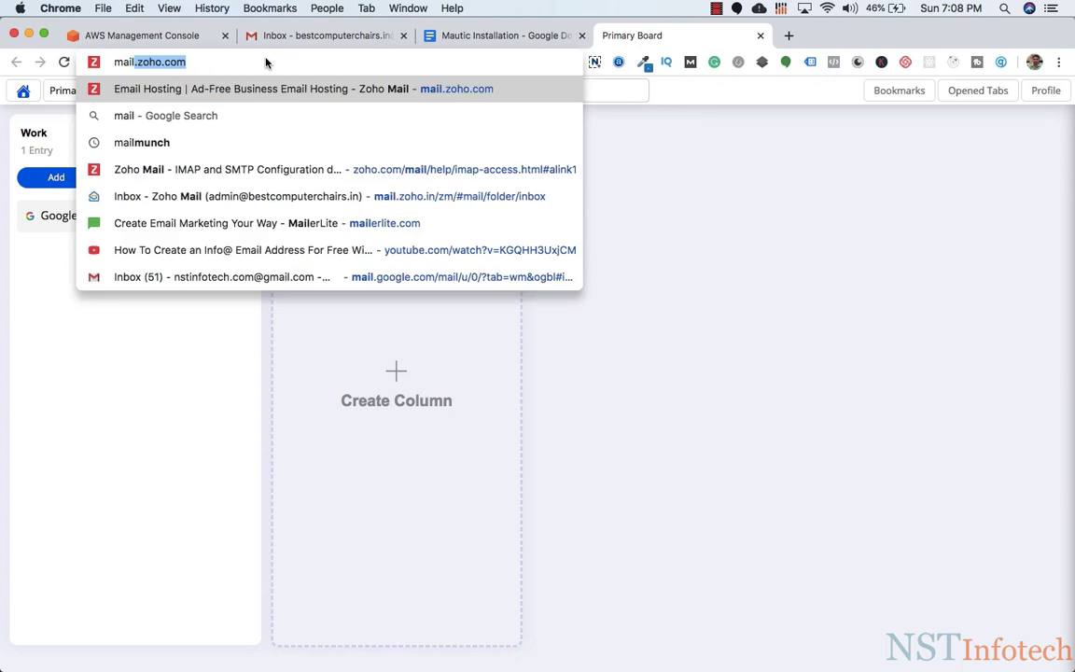
{"action": "key", "text": "Return"}
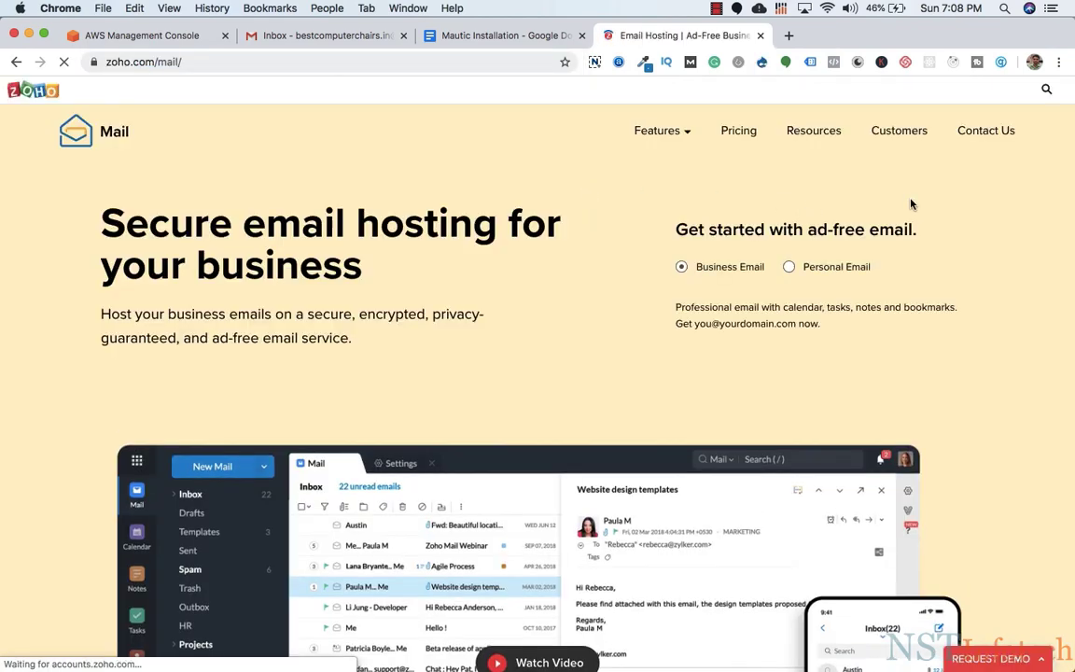
{"action": "left_click", "coordinate": [1051, 93]}
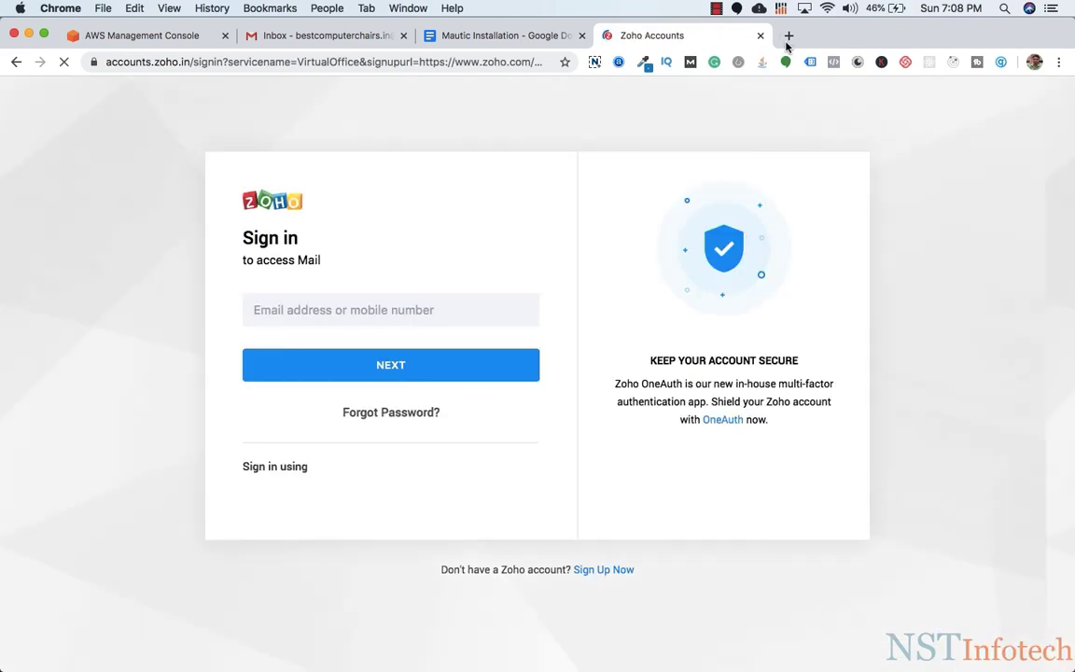
Step: Open bestcomputerchairs.in and the bestcomputerchairs.co.in Mautic dashboard in two new tabs
{"action": "left_click", "coordinate": [789, 35]}
{"action": "type", "text": "bestcomputerchairs.in"}
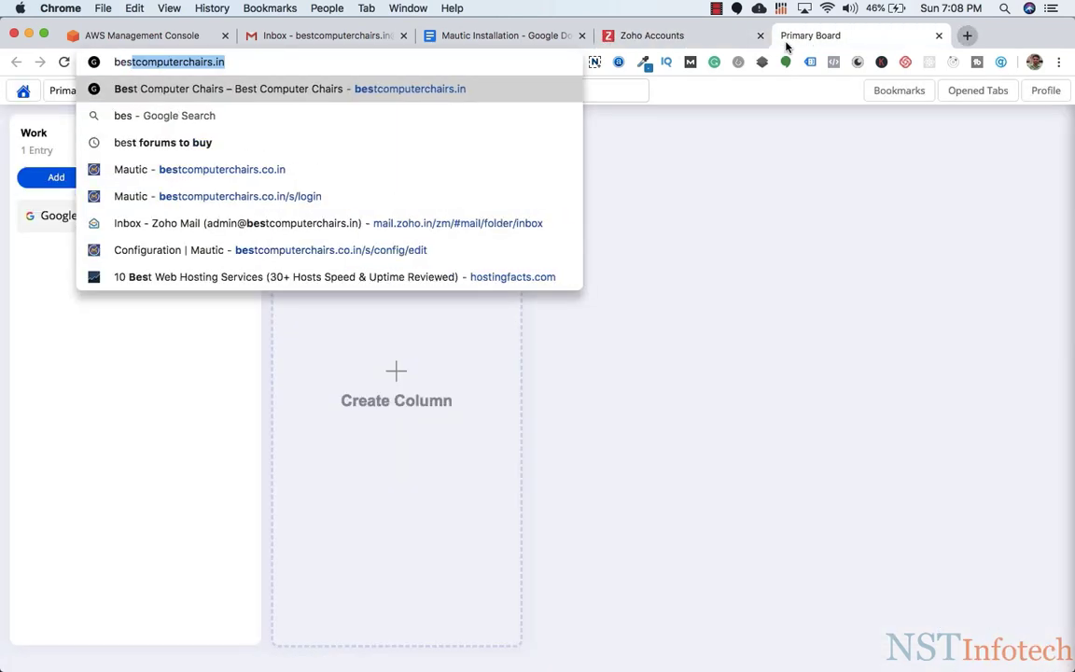
{"action": "key", "text": "Return"}
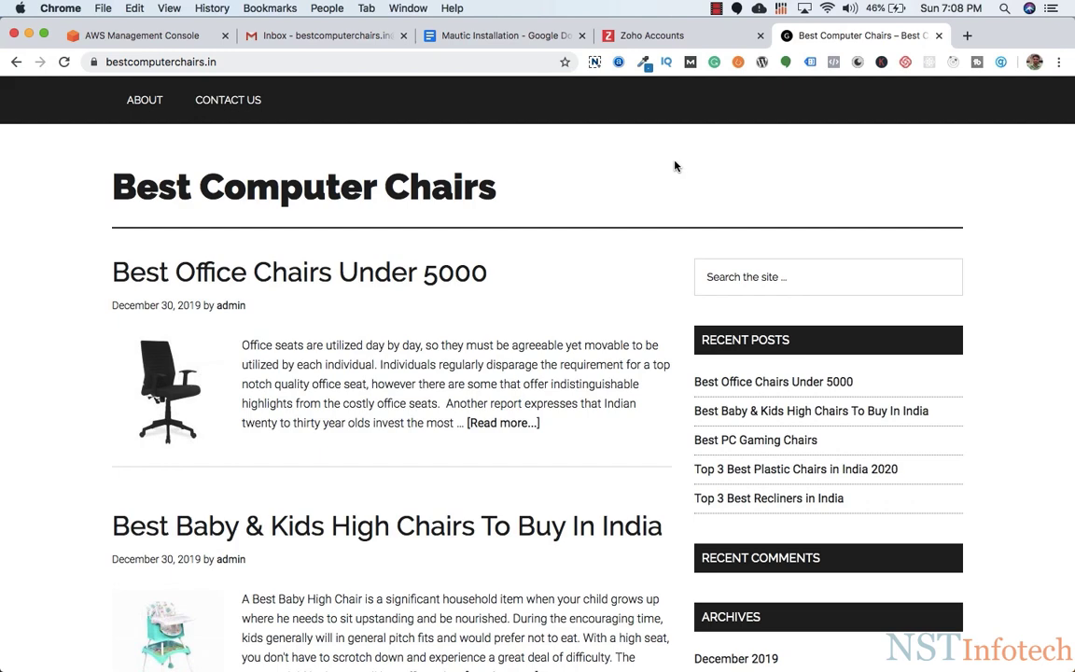
{"action": "left_click", "coordinate": [967, 36]}
{"action": "type", "text": "bestcomputerchairs.c"}
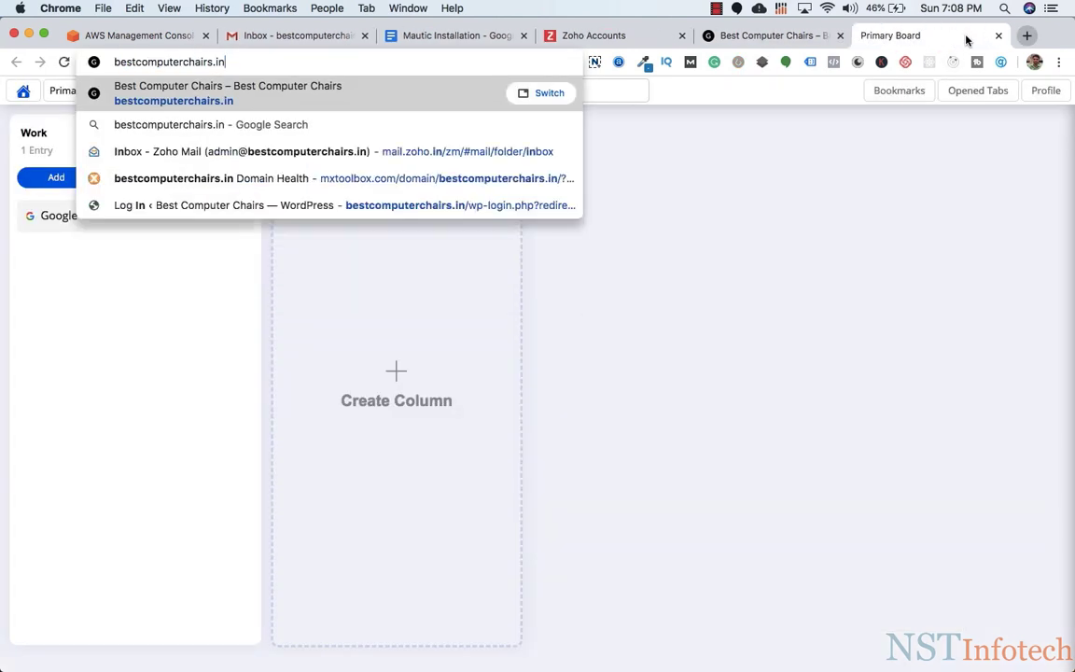
{"action": "key", "text": "Return"}
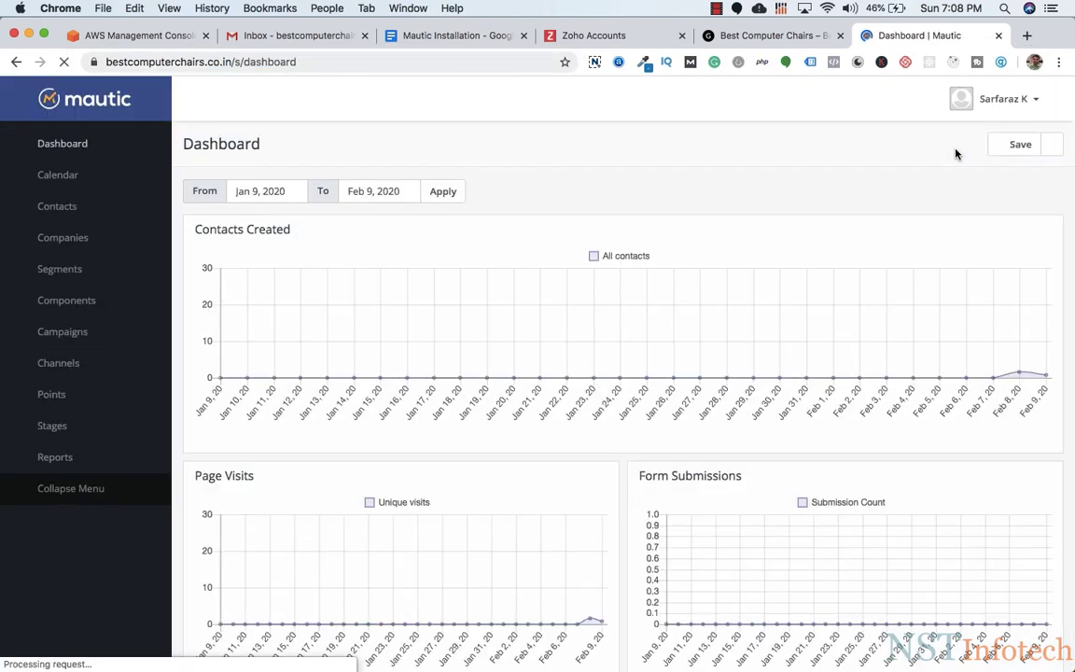
Step: Check the bestcomputerchairs.in tab, close the Mautic dashboard tab, and return to Zoho sign-in
{"action": "left_click", "coordinate": [754, 36]}
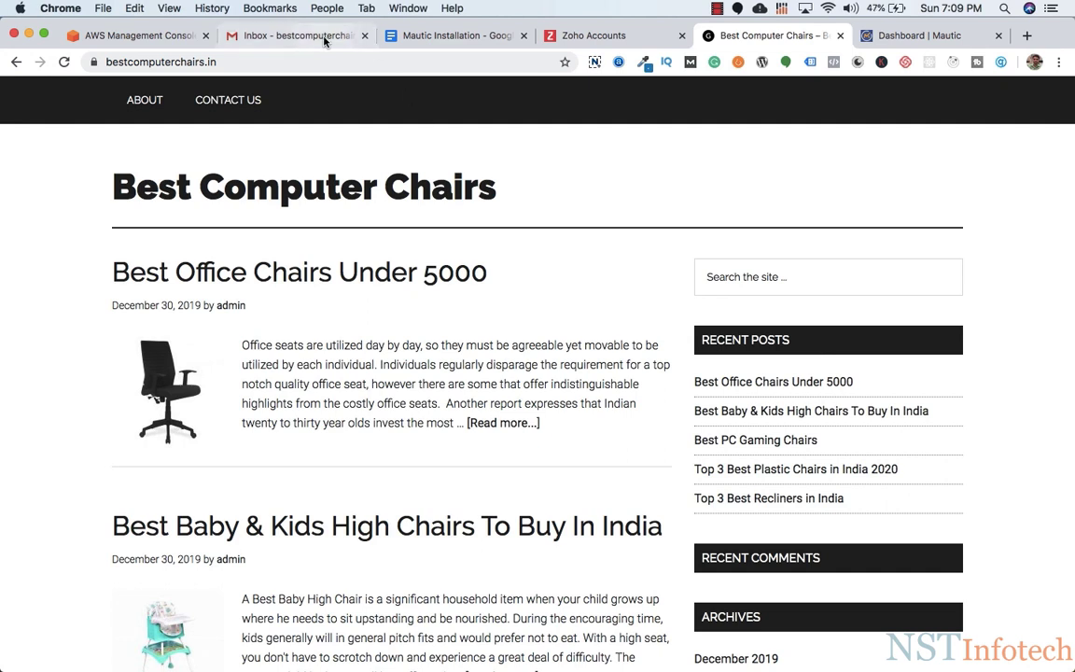
{"action": "left_click", "coordinate": [274, 59]}
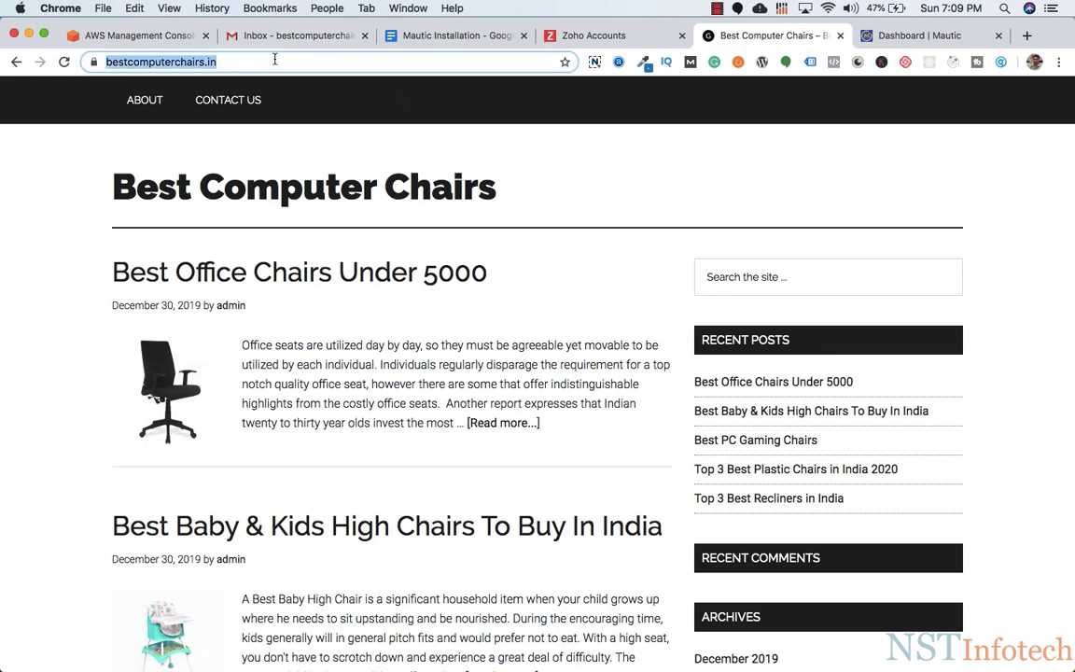
{"action": "left_click", "coordinate": [345, 158]}
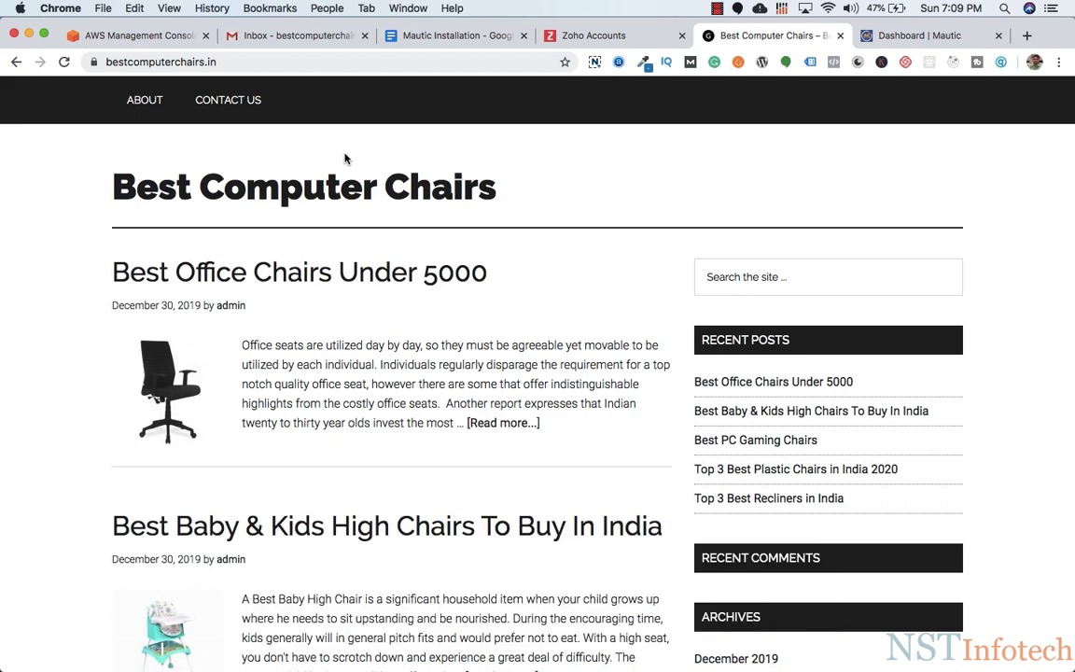
{"action": "left_click", "coordinate": [896, 35]}
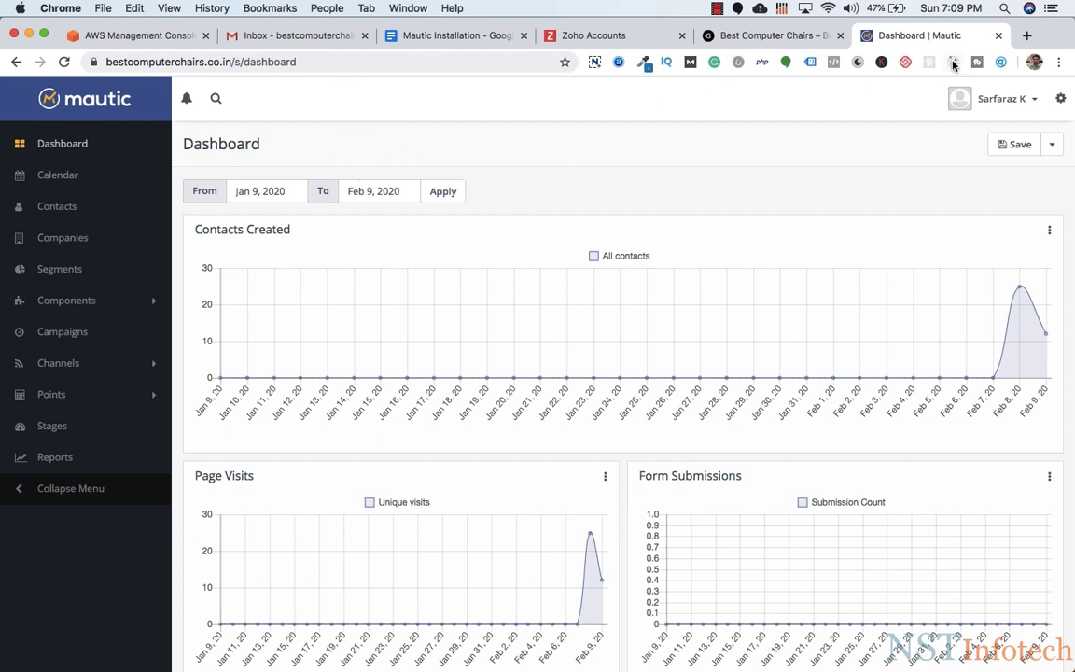
{"action": "left_click", "coordinate": [998, 36]}
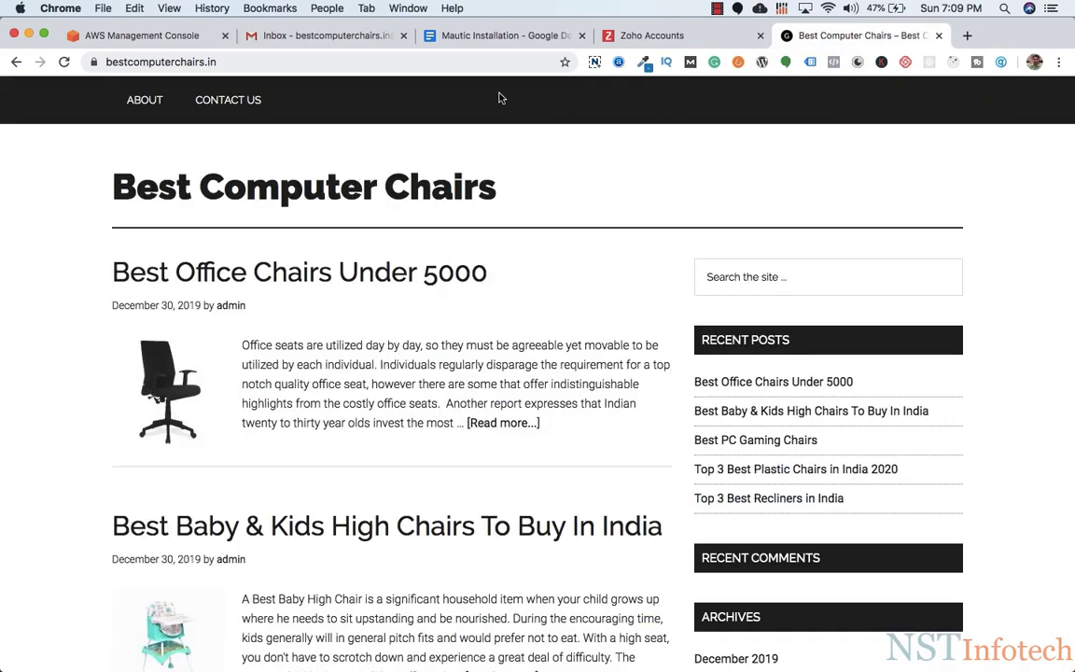
{"action": "left_click", "coordinate": [634, 47]}
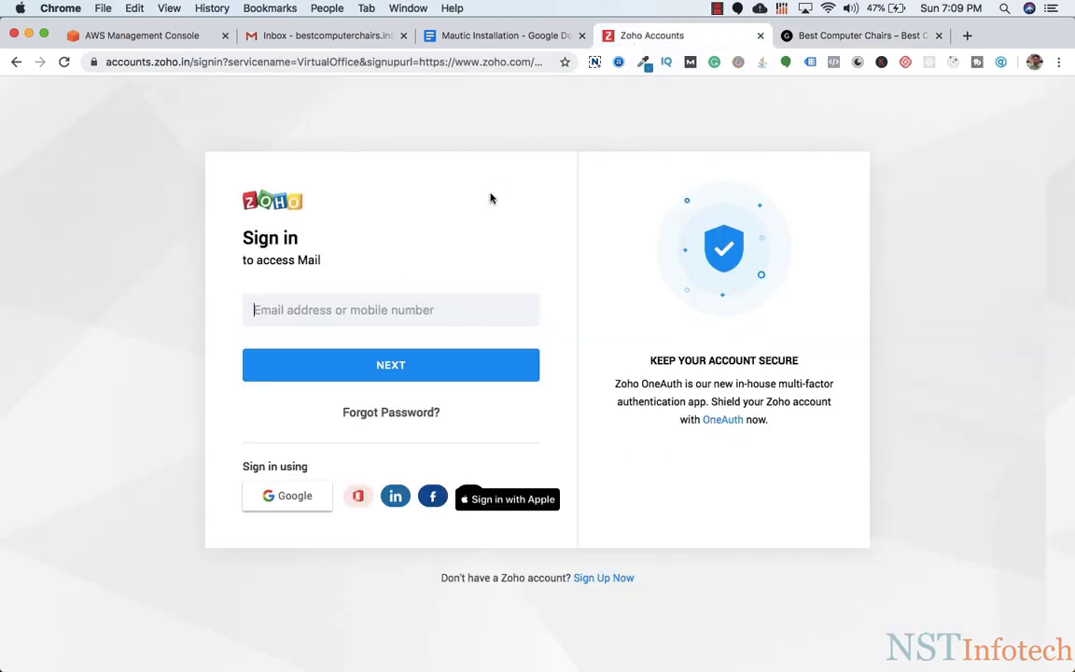
Step: Sign in to Zoho Mail with the admin e-mail address and password
{"action": "left_click", "coordinate": [347, 325]}
{"action": "type", "text": "a"}
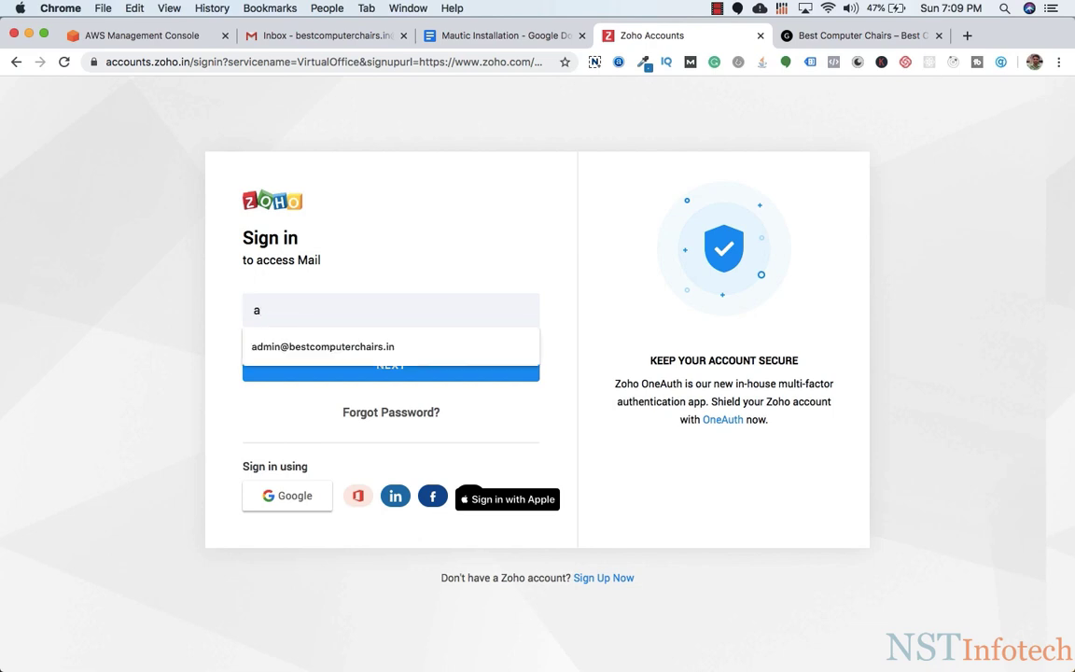
{"action": "left_click", "coordinate": [280, 347]}
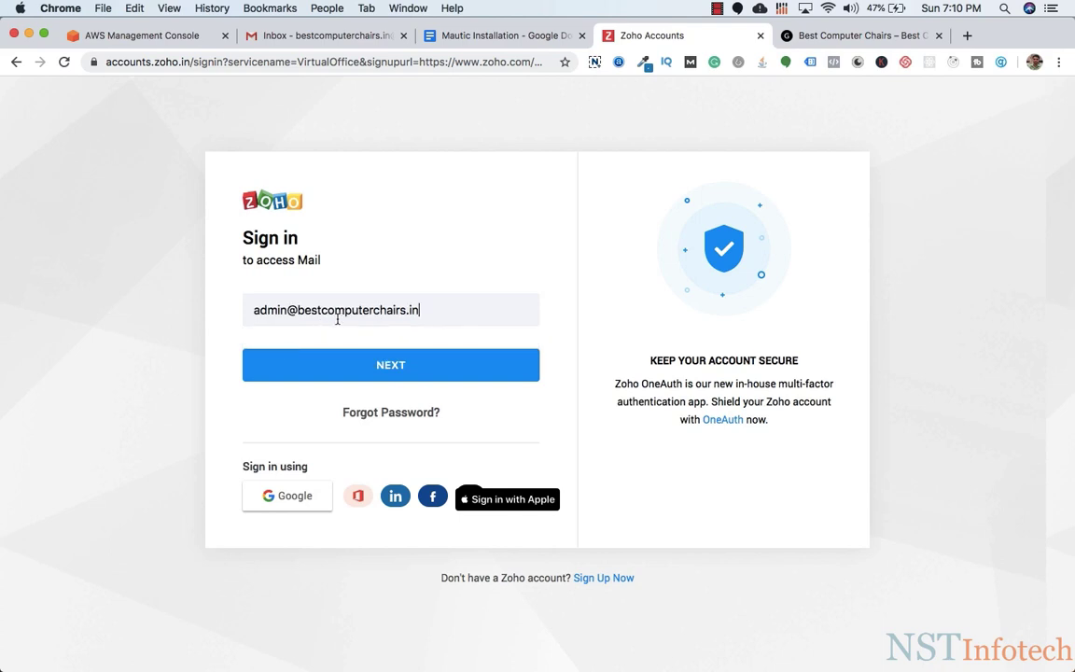
{"action": "key", "text": "BackSpace"}
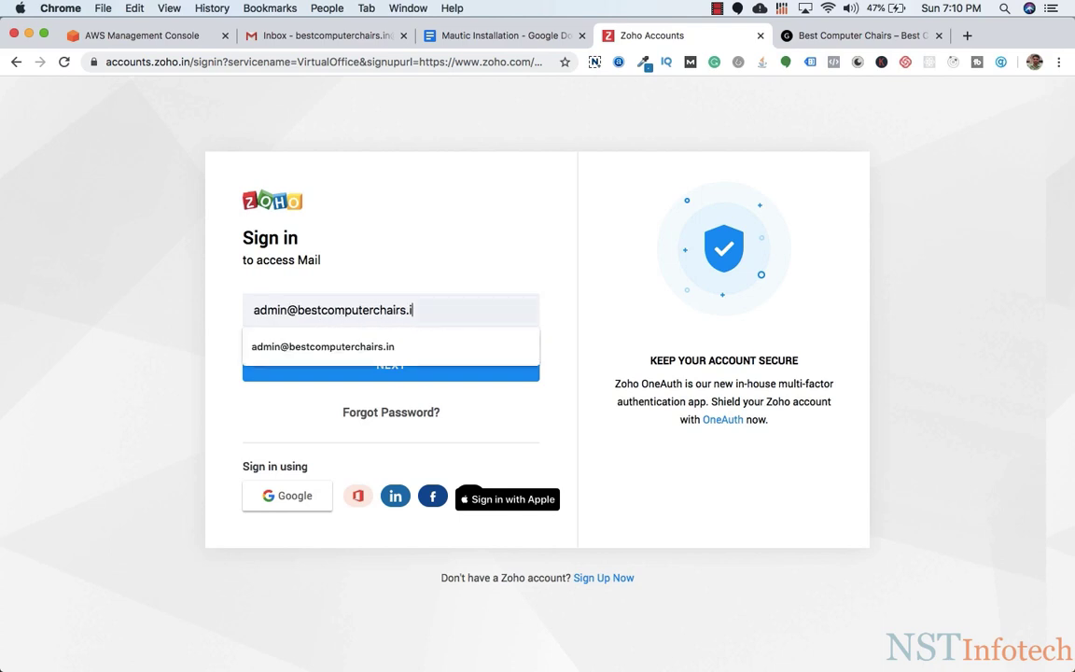
{"action": "key", "text": "BackSpace"}
{"action": "type", "text": "c"}
{"action": "key", "text": "BackSpace"}
{"action": "type", "text": "in"}
{"action": "left_click", "coordinate": [364, 364]}
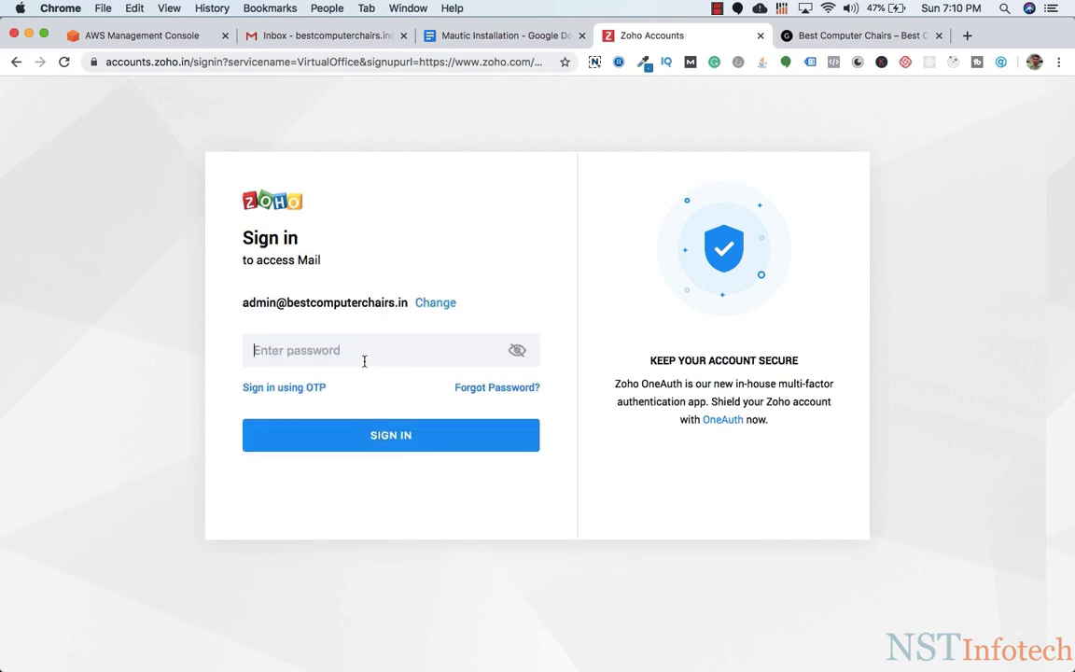
{"action": "type", "text": "•••••••••"}
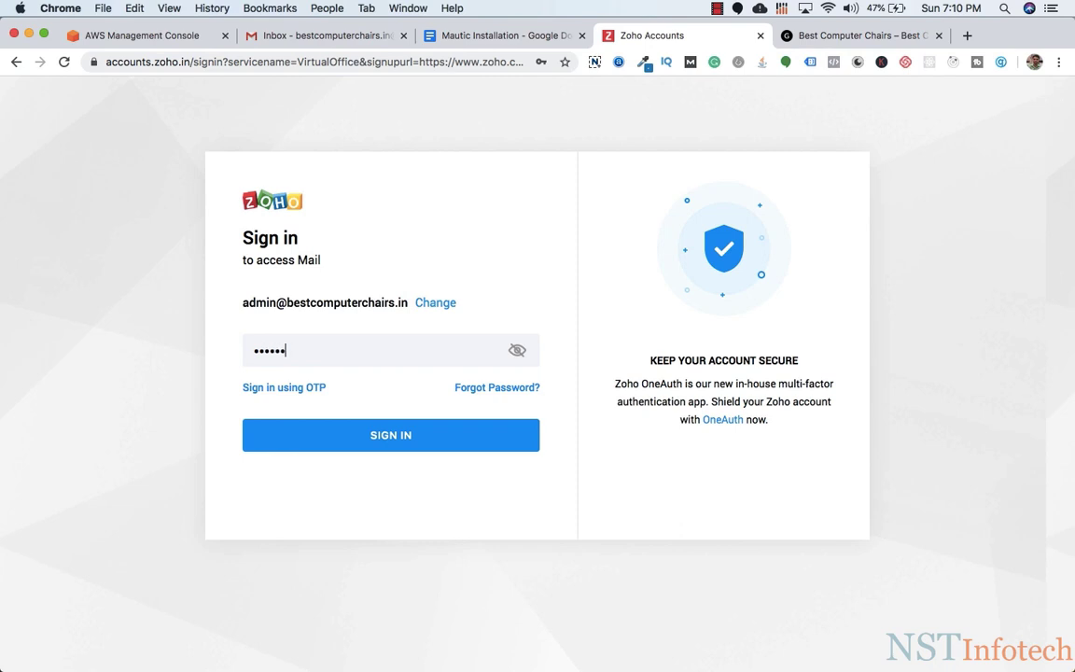
{"action": "type", "text": "•••"}
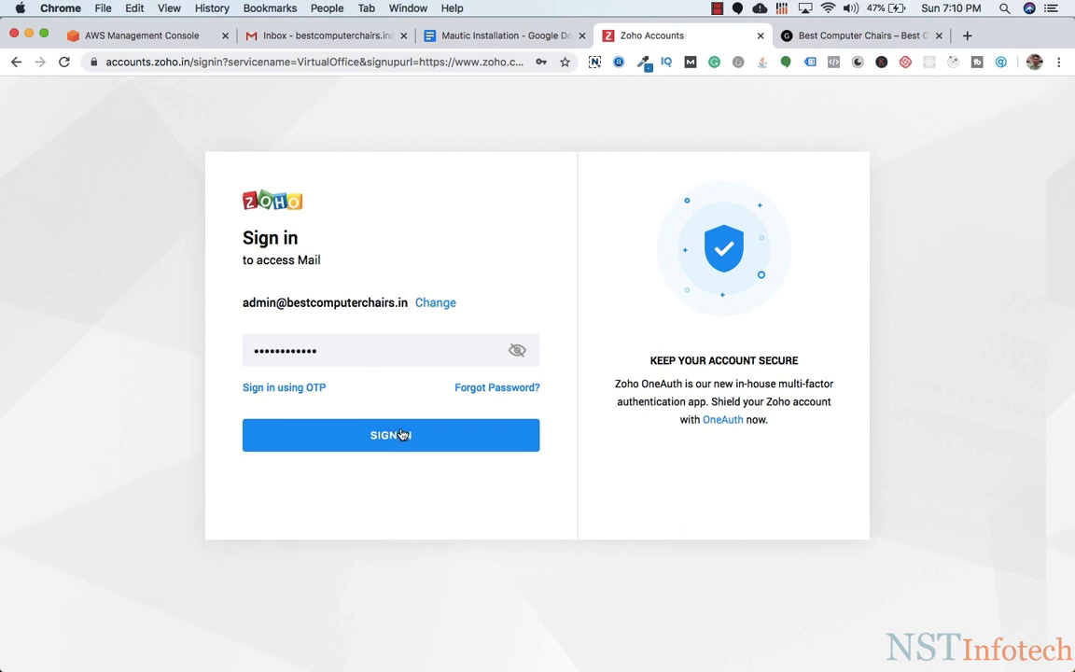
{"action": "left_click", "coordinate": [406, 437]}
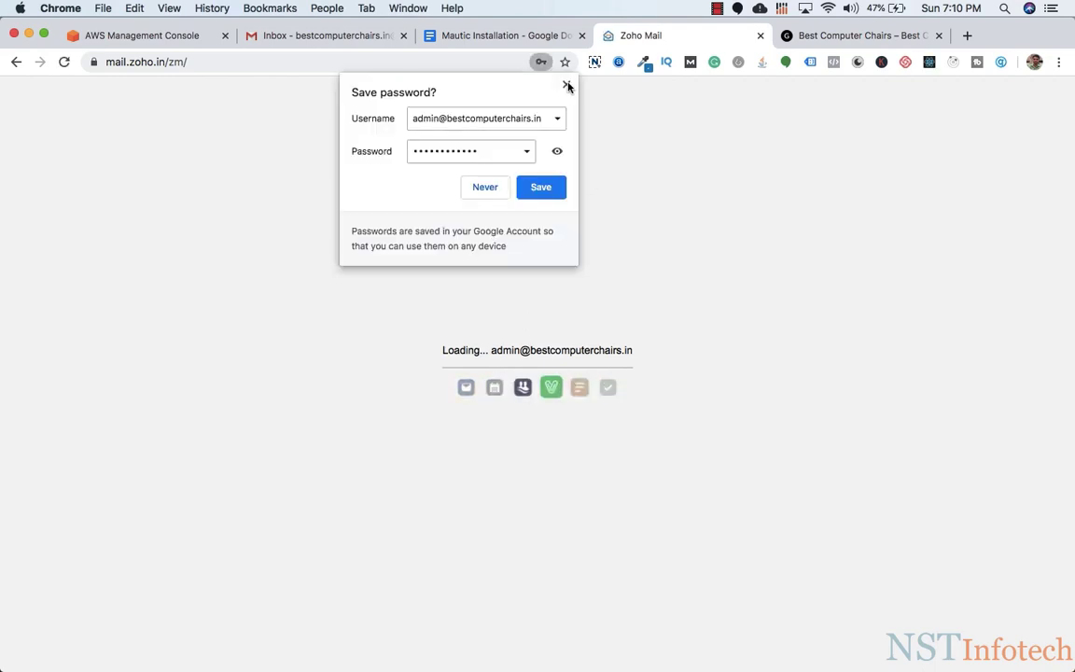
{"action": "left_click", "coordinate": [567, 84]}
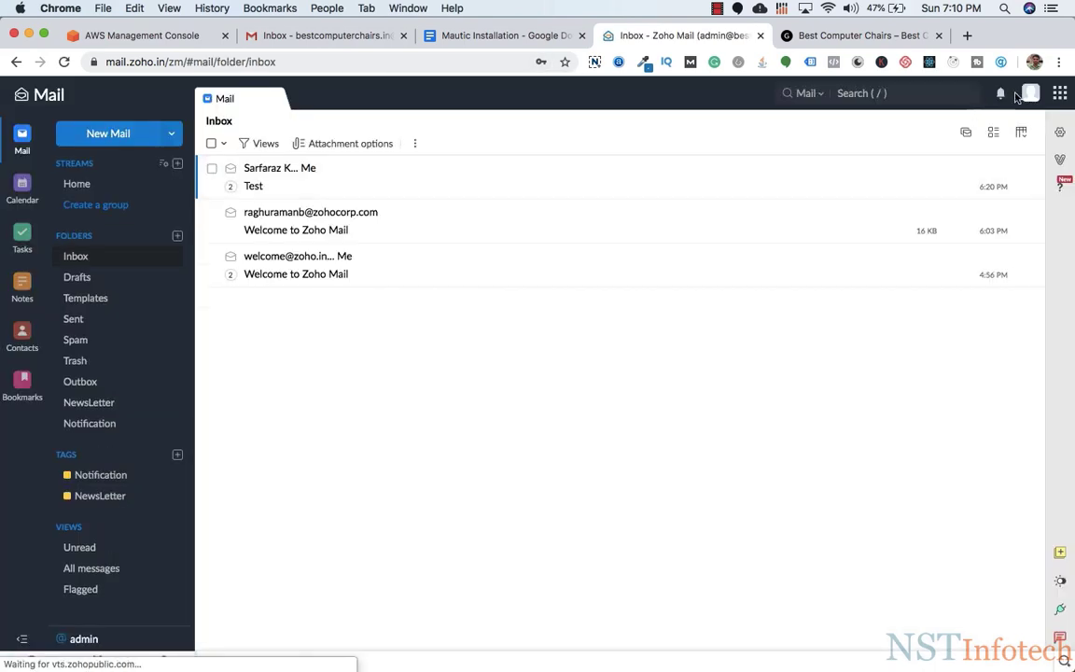
Step: Open the admin Control Panel, close the SPF notice, and go to User Details
{"action": "left_click", "coordinate": [1032, 93]}
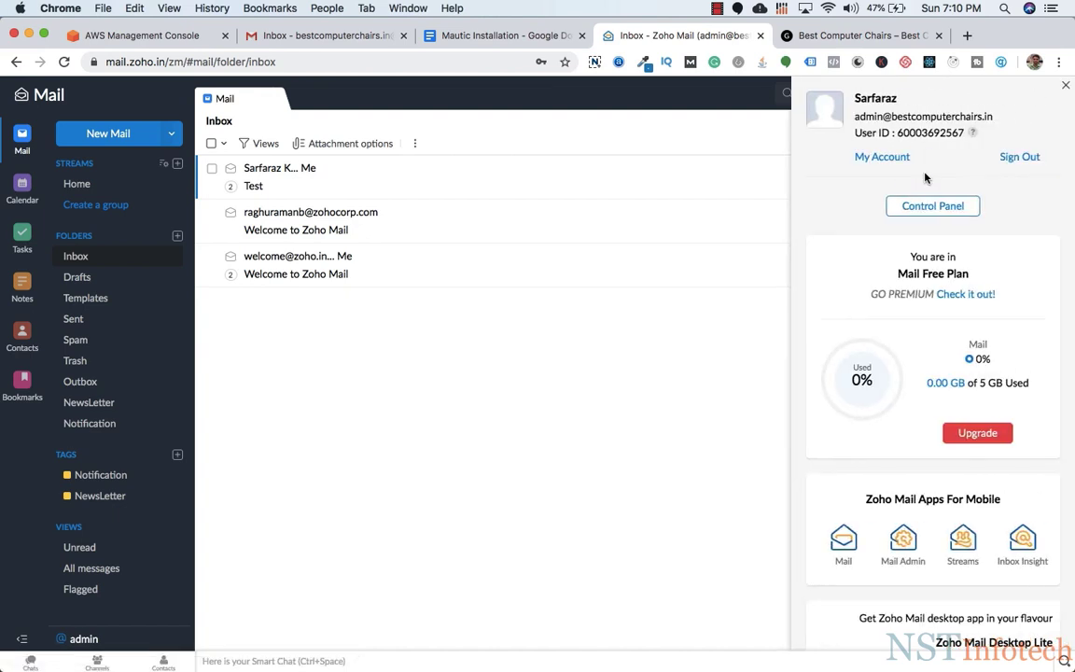
{"action": "left_click", "coordinate": [932, 207]}
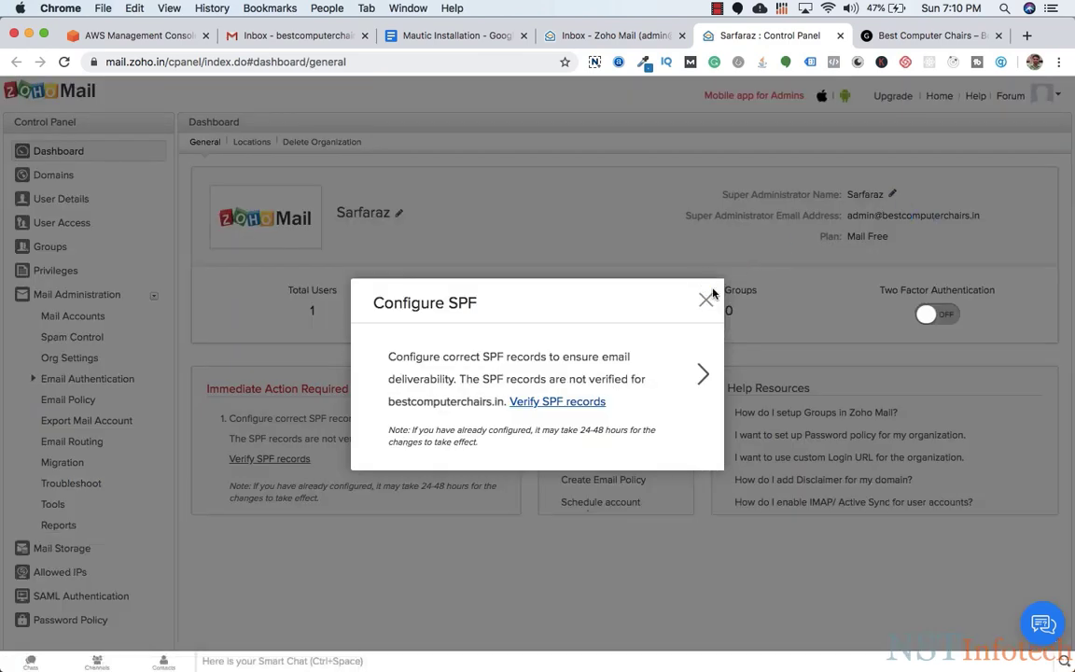
{"action": "left_click", "coordinate": [706, 298]}
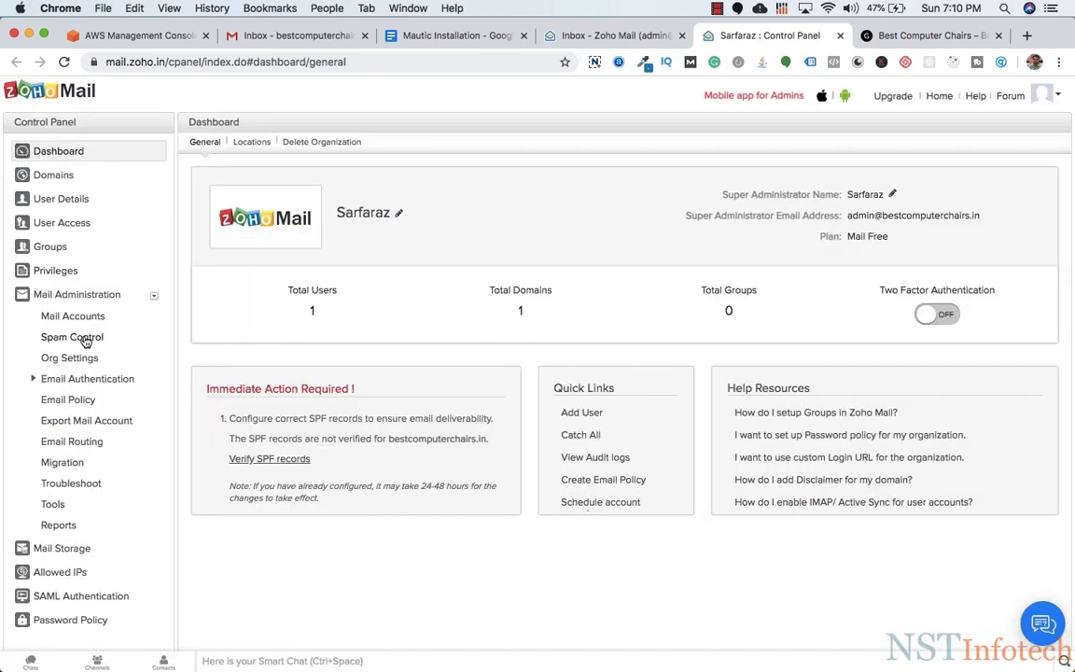
{"action": "left_click", "coordinate": [57, 225]}
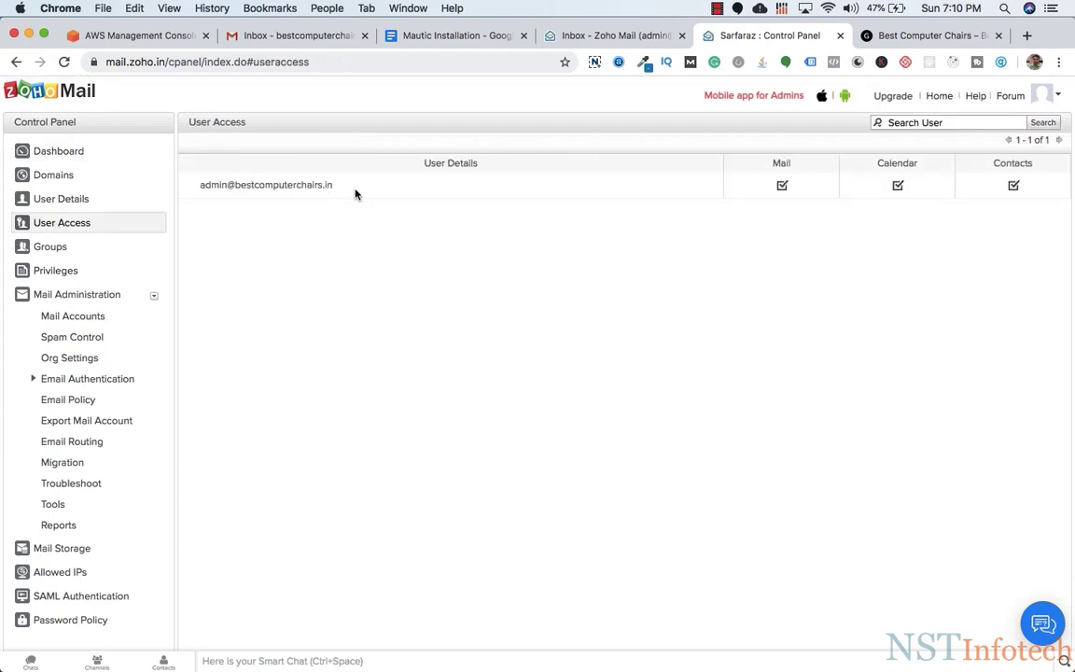
{"action": "left_click", "coordinate": [62, 198]}
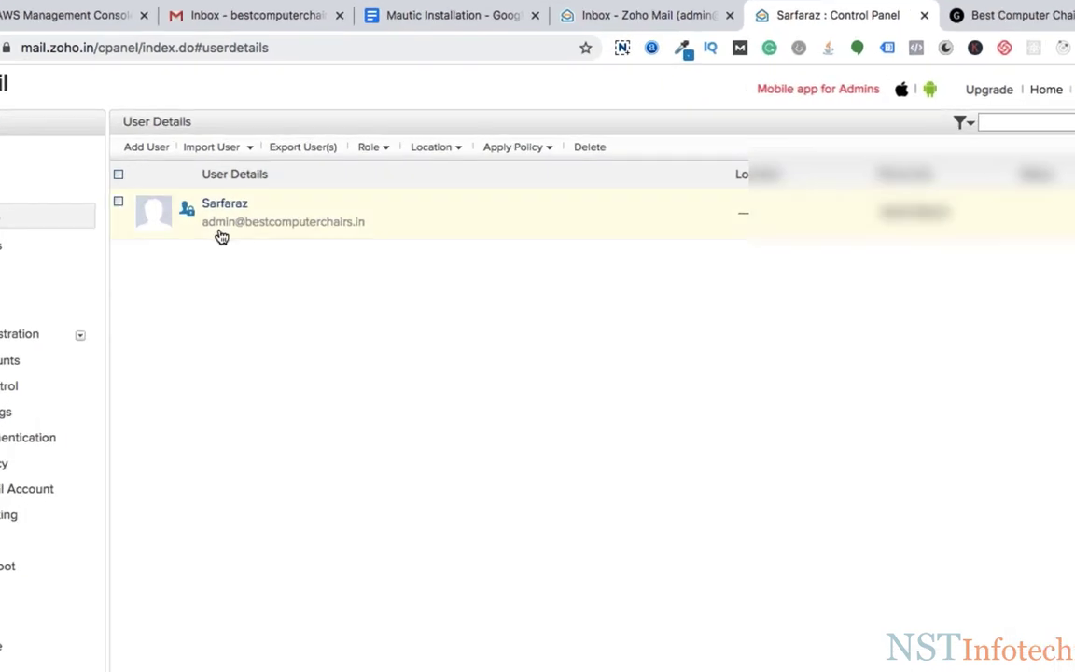
Step: Add a user with the owner's name, username 'bounce' and a password
{"action": "left_click", "coordinate": [139, 151]}
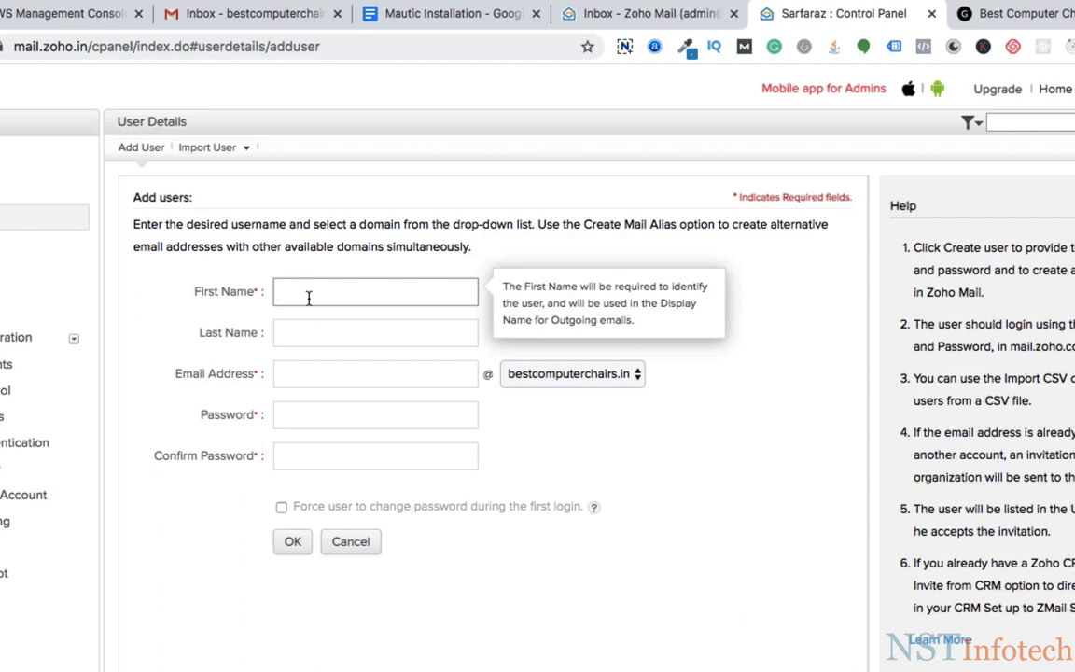
{"action": "type", "text": "Sarfaraz"}
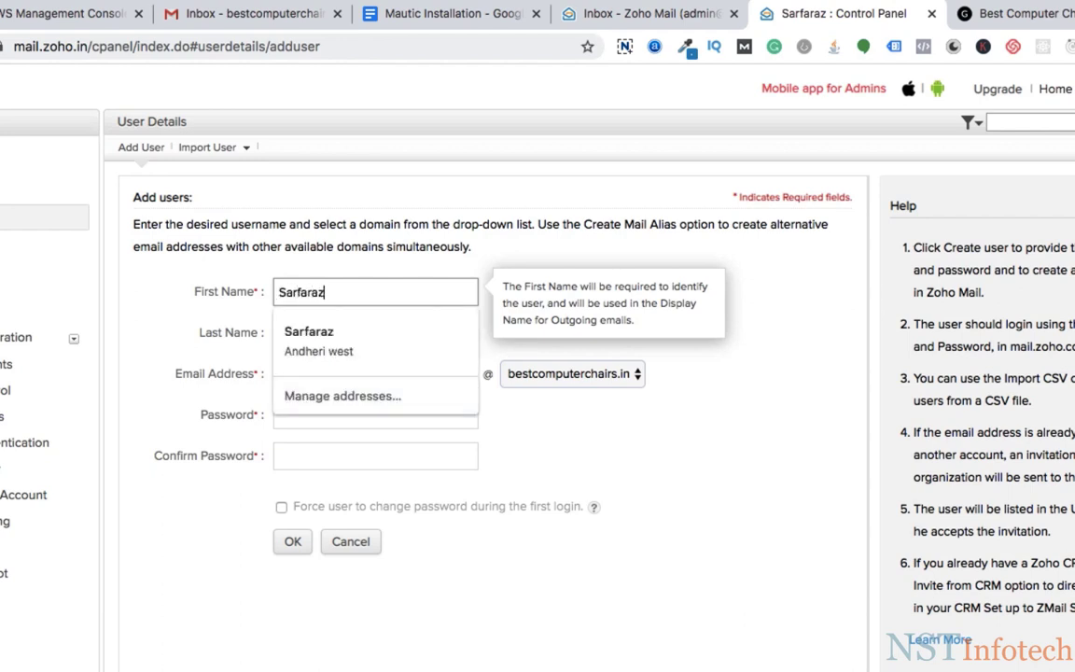
{"action": "key", "text": "Tab"}
{"action": "type", "text": "K"}
{"action": "key", "text": "Tab"}
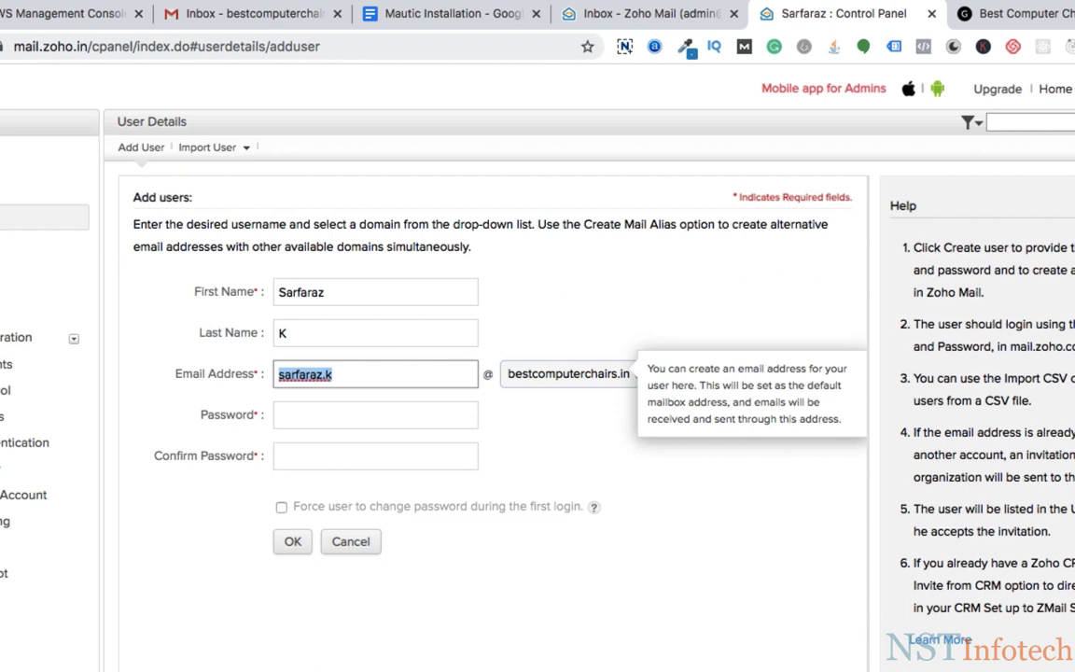
{"action": "type", "text": "bounce"}
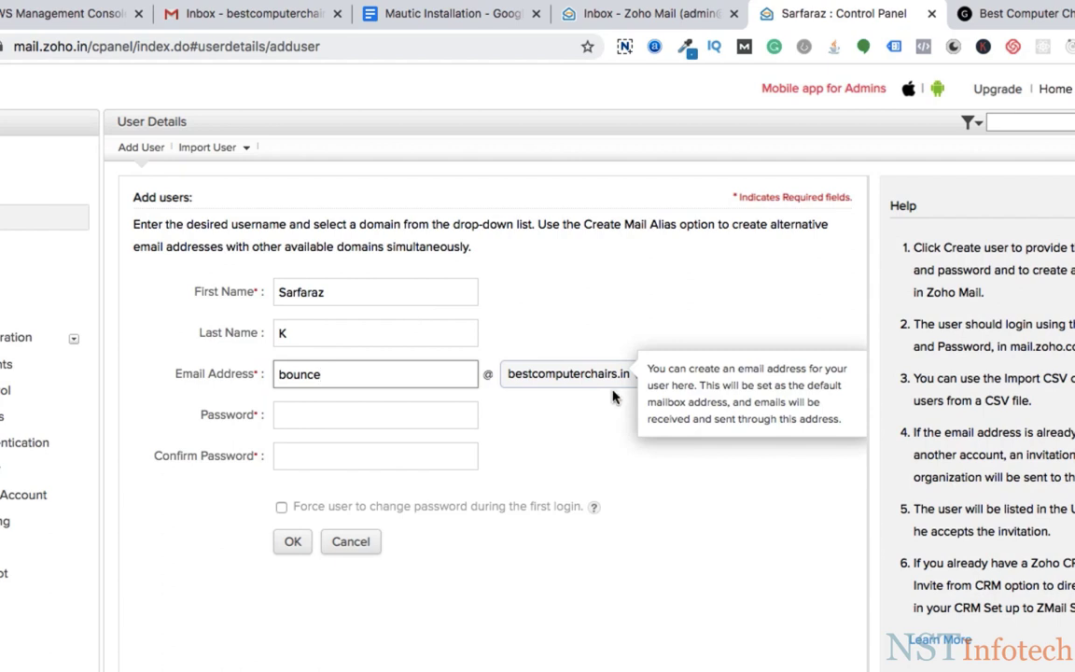
{"action": "left_click", "coordinate": [382, 415]}
{"action": "type", "text": "••••"}
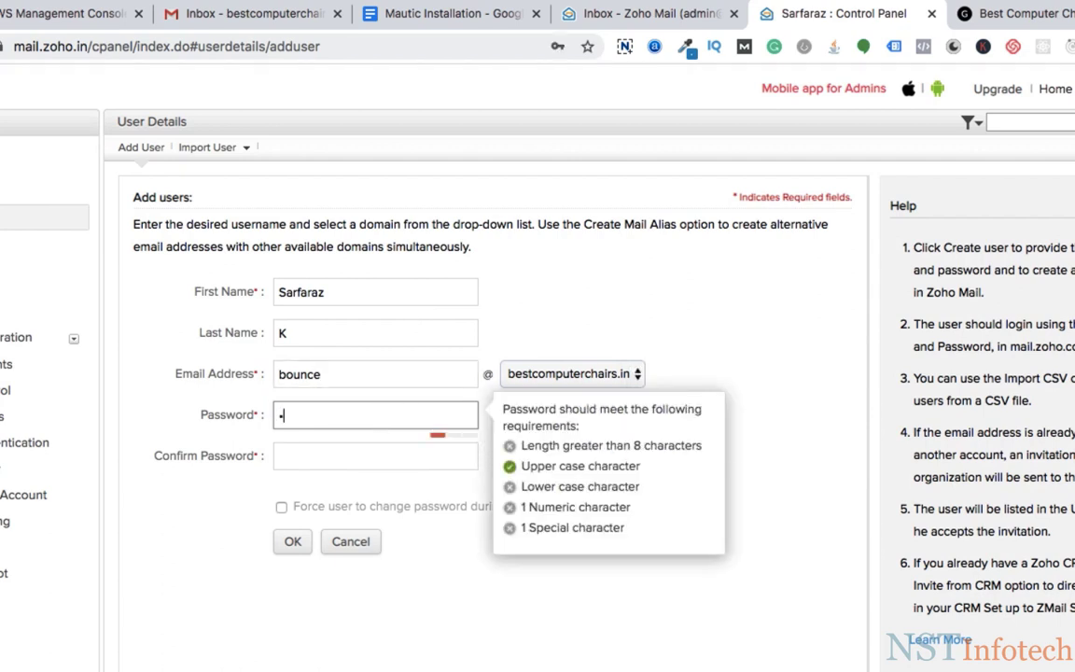
{"action": "type", "text": "••••••"}
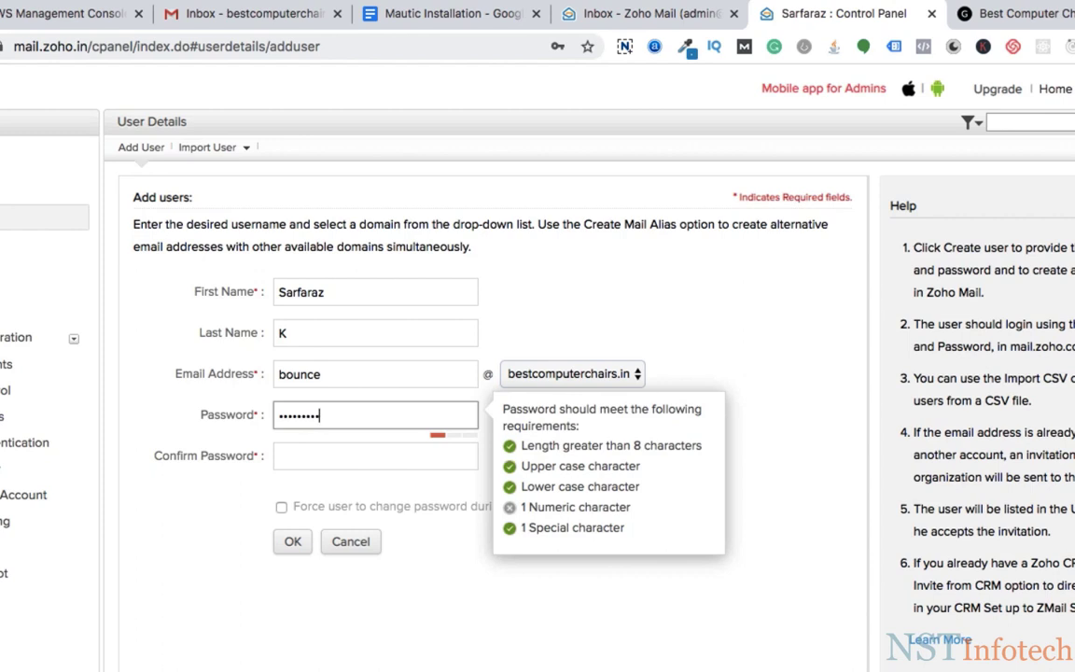
{"action": "left_click", "coordinate": [329, 460]}
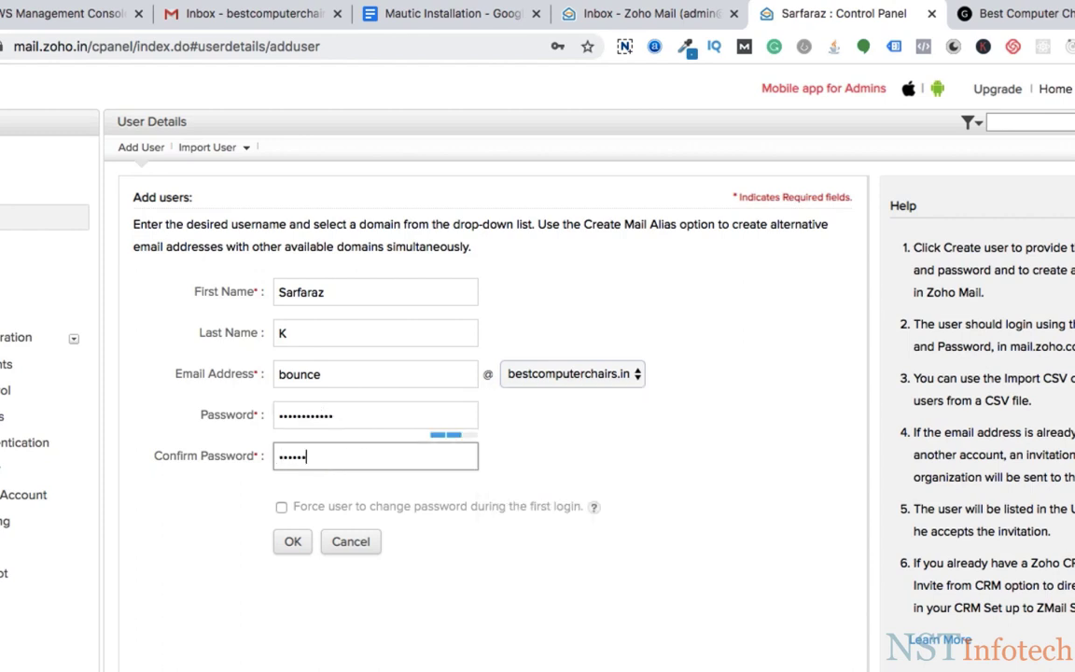
{"action": "left_click", "coordinate": [290, 544]}
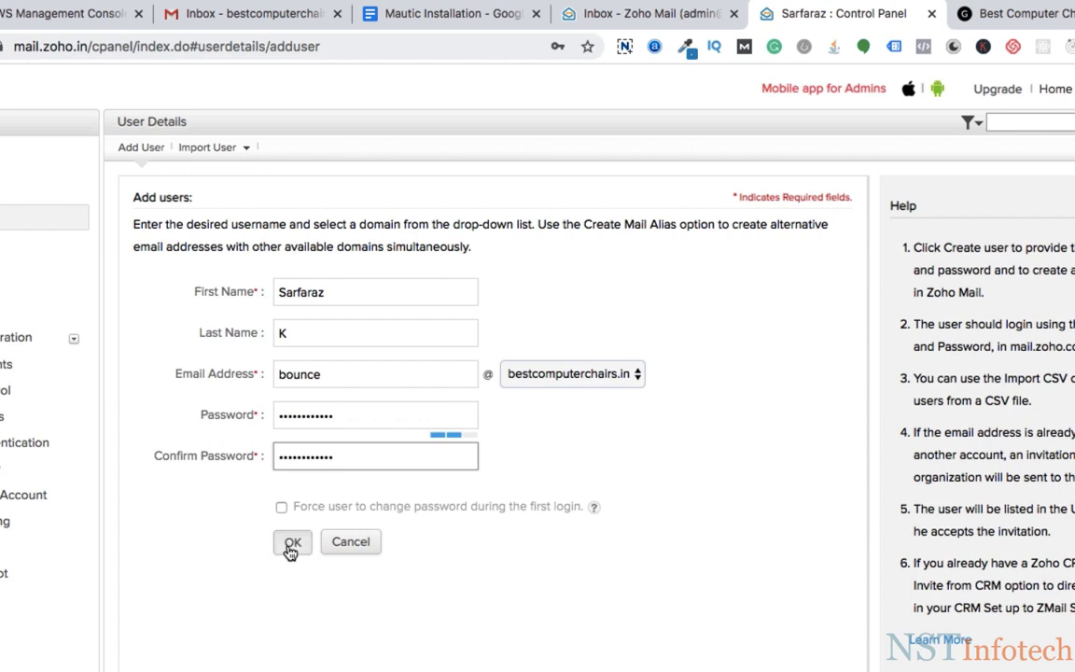
{"action": "left_click", "coordinate": [292, 544]}
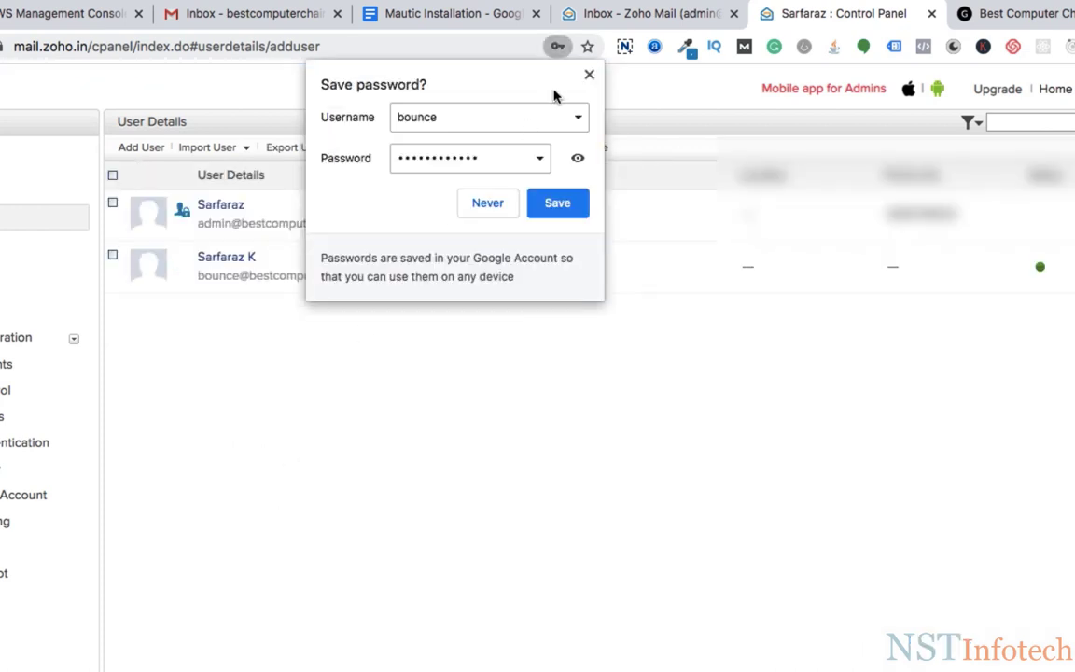
{"action": "left_click", "coordinate": [588, 75]}
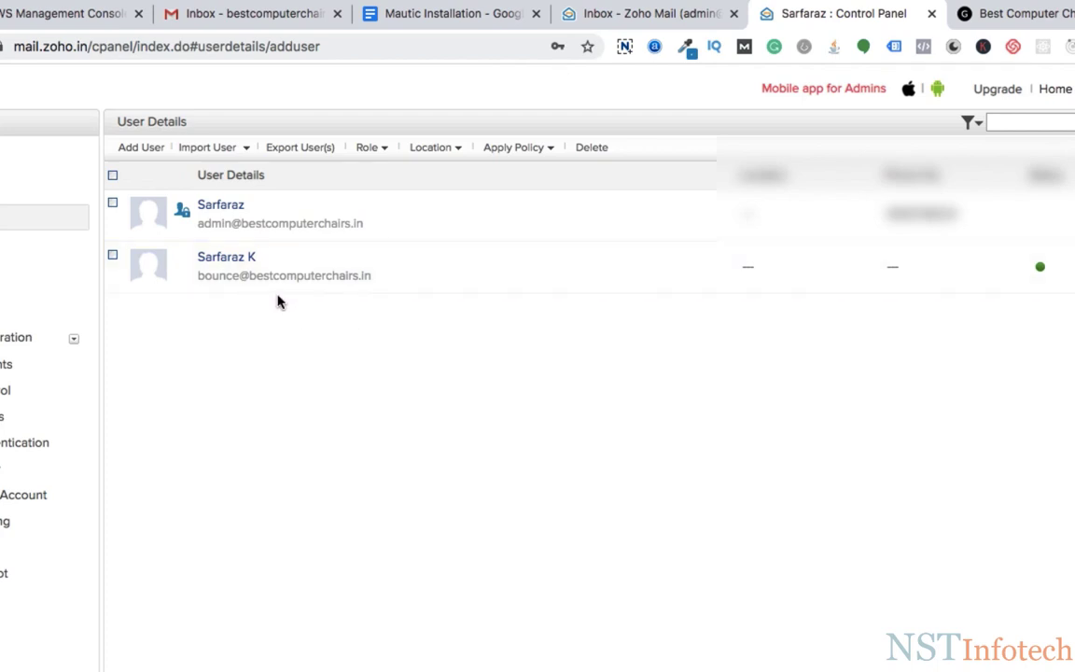
Step: Start a new user with the owner's name, the complaint username and a password
{"action": "left_click", "coordinate": [141, 150]}
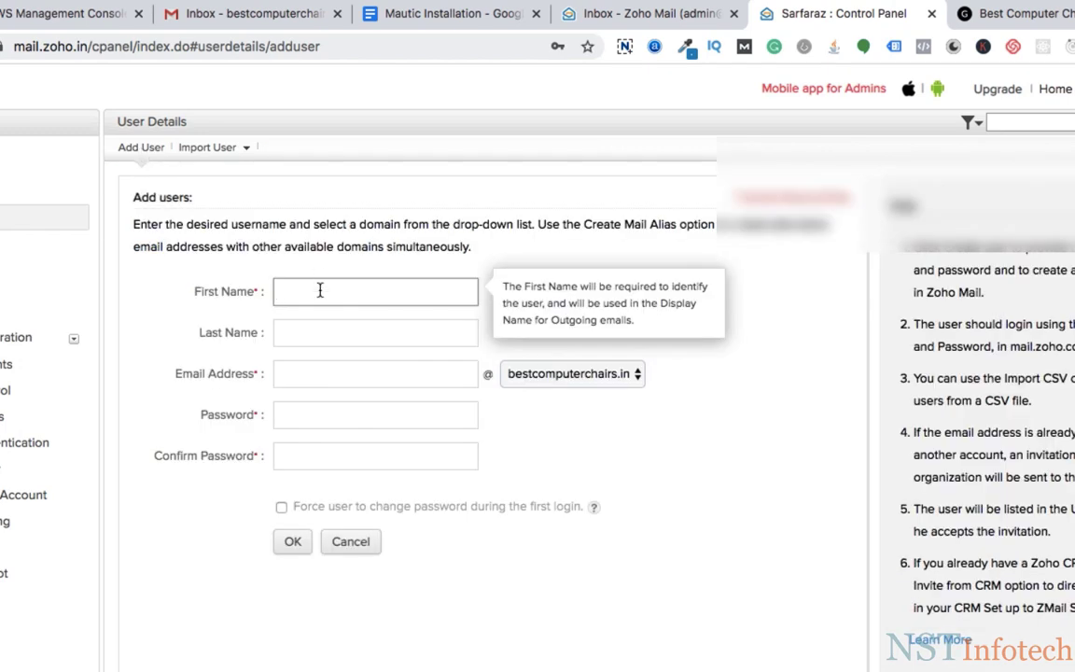
{"action": "type", "text": "Sarfaraz"}
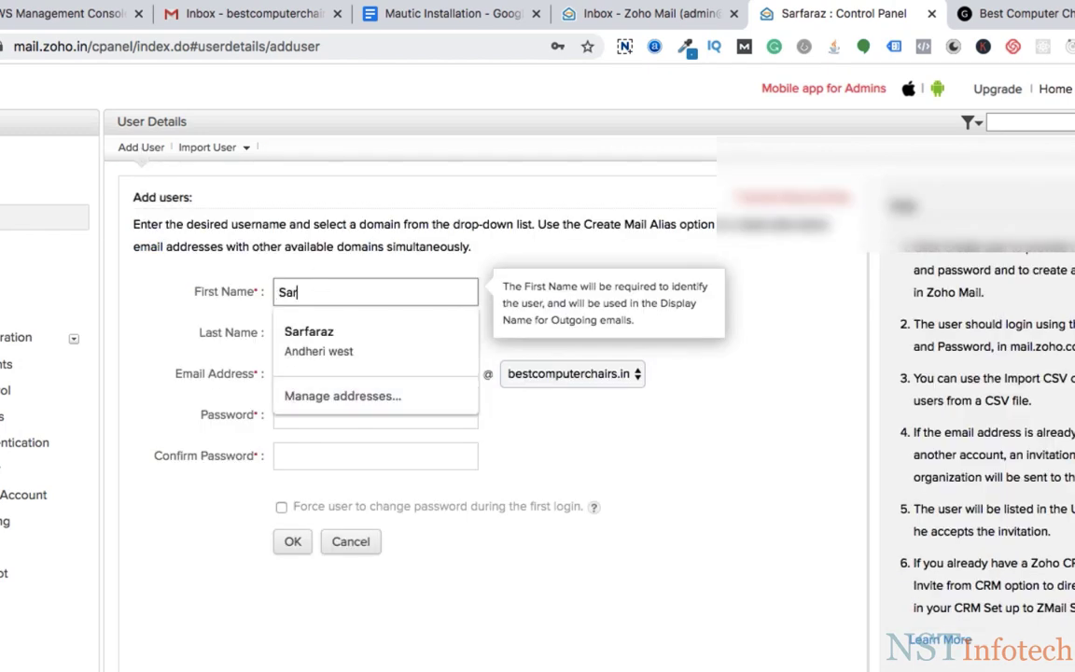
{"action": "key", "text": "Tab"}
{"action": "type", "text": "K"}
{"action": "key", "text": "Tab"}
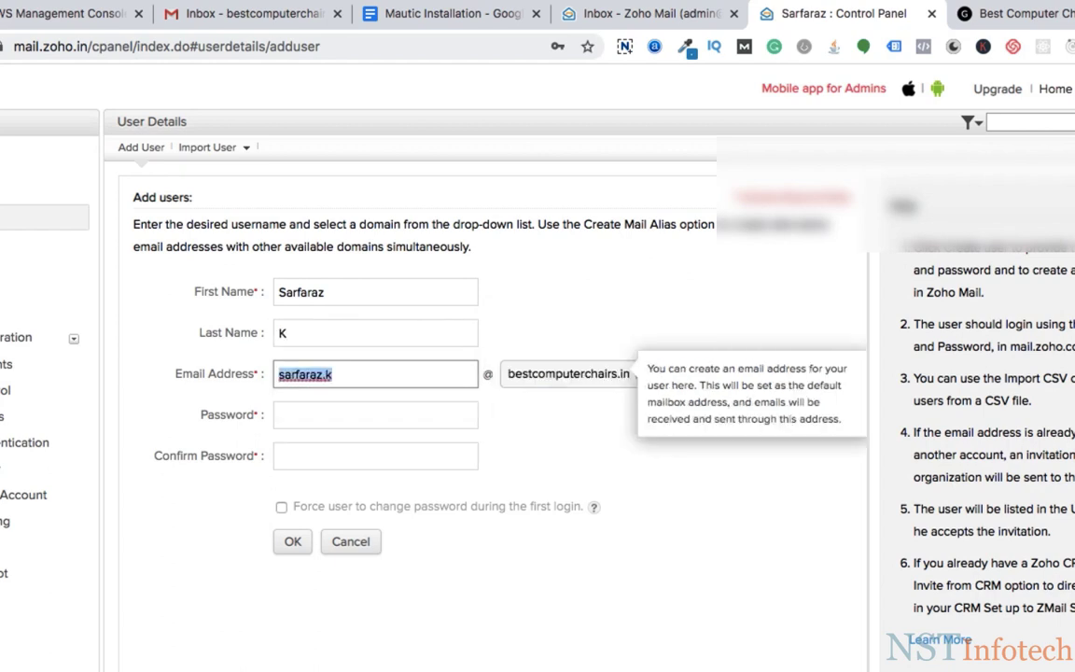
{"action": "type", "text": "complaint"}
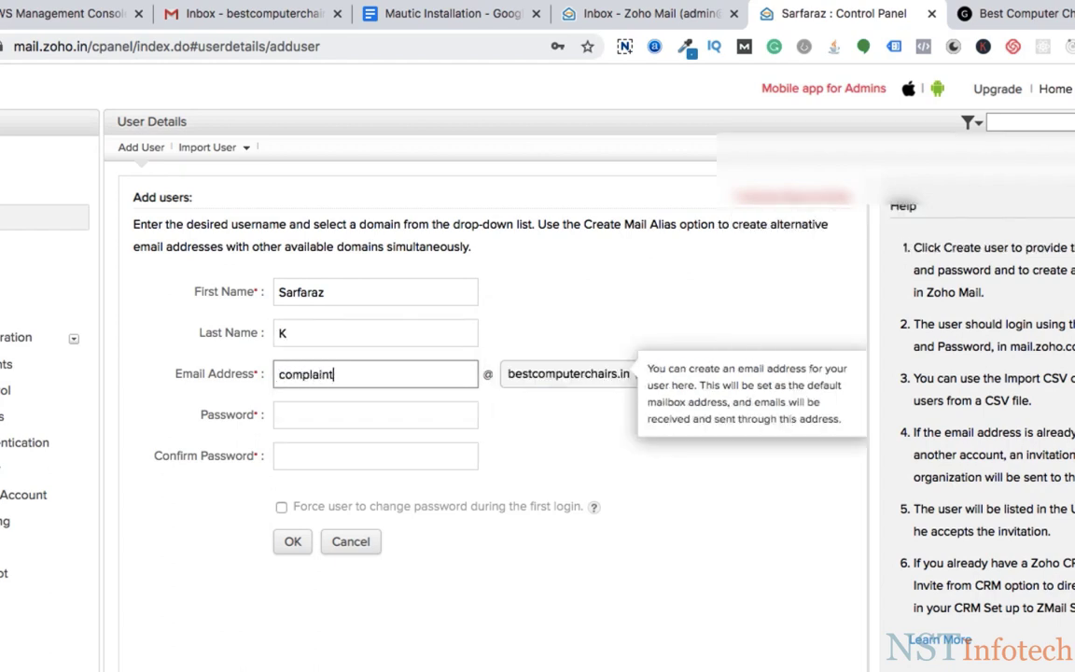
{"action": "left_click", "coordinate": [329, 425]}
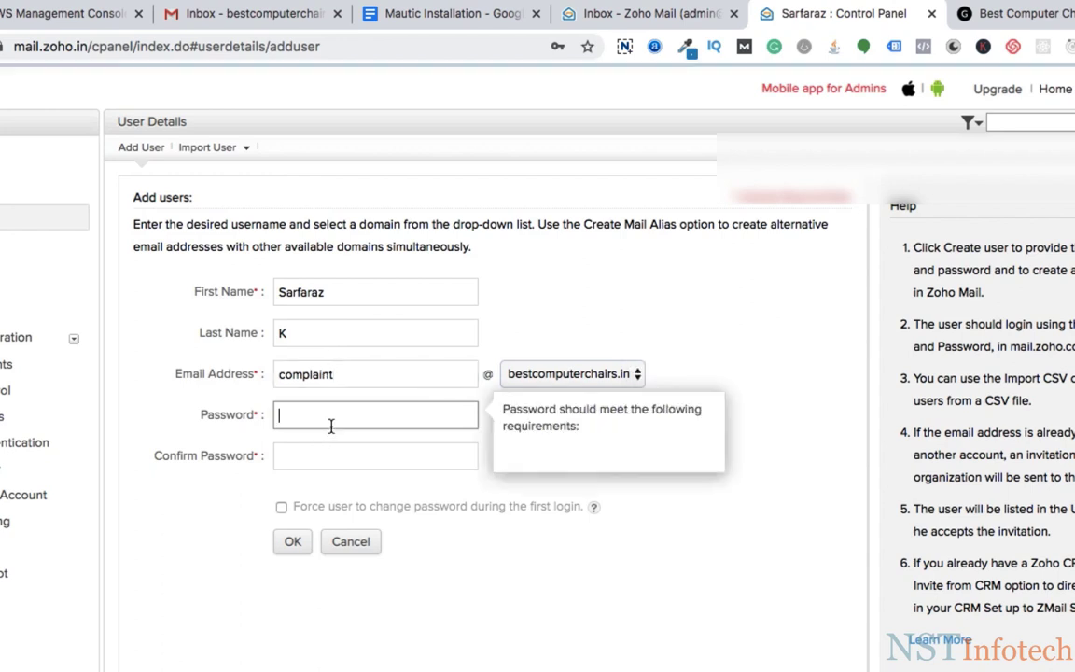
{"action": "type", "text": "••••••••••"}
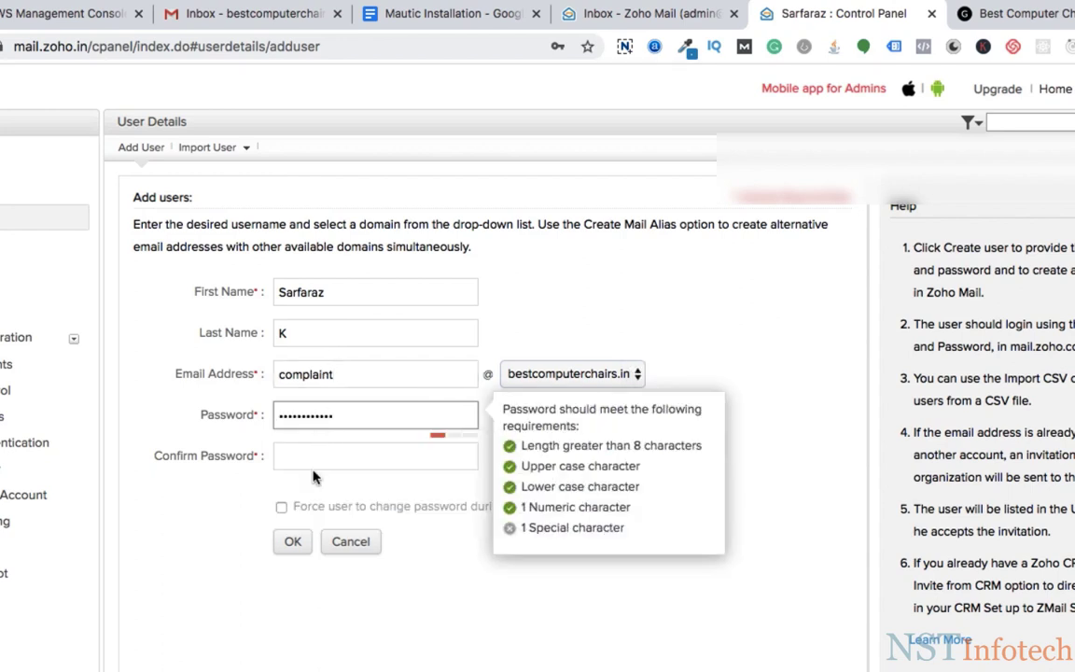
{"action": "left_click", "coordinate": [334, 455]}
{"action": "type", "text": "••"}
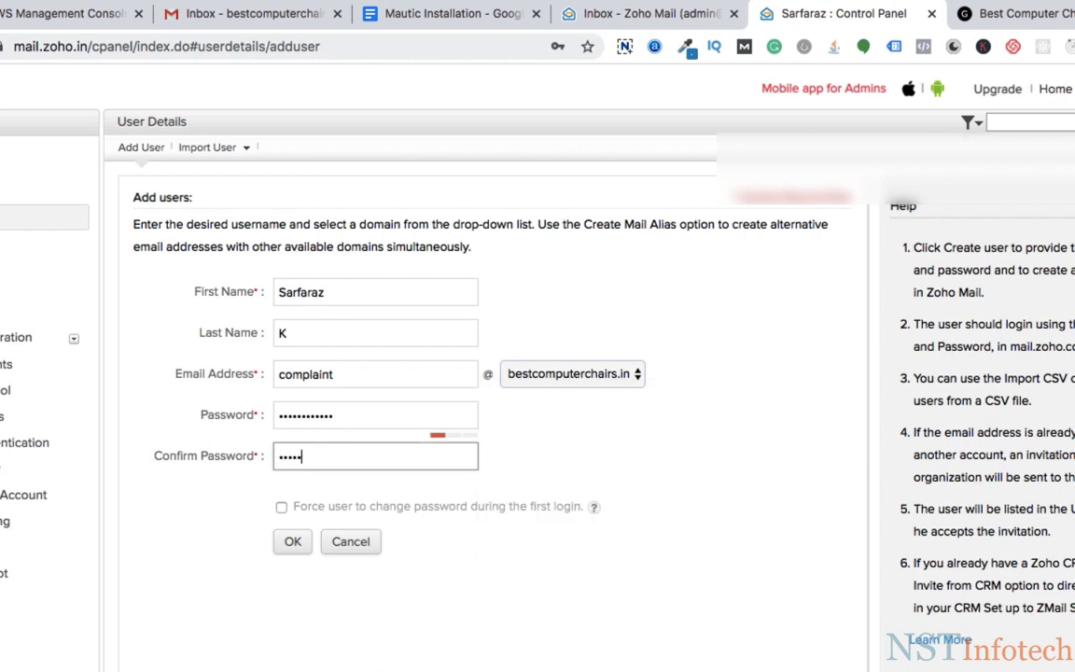
{"action": "type", "text": "•••••••••"}
Step: Fix the mismatched password confirmation and create the complaint user
{"action": "left_click", "coordinate": [293, 545]}
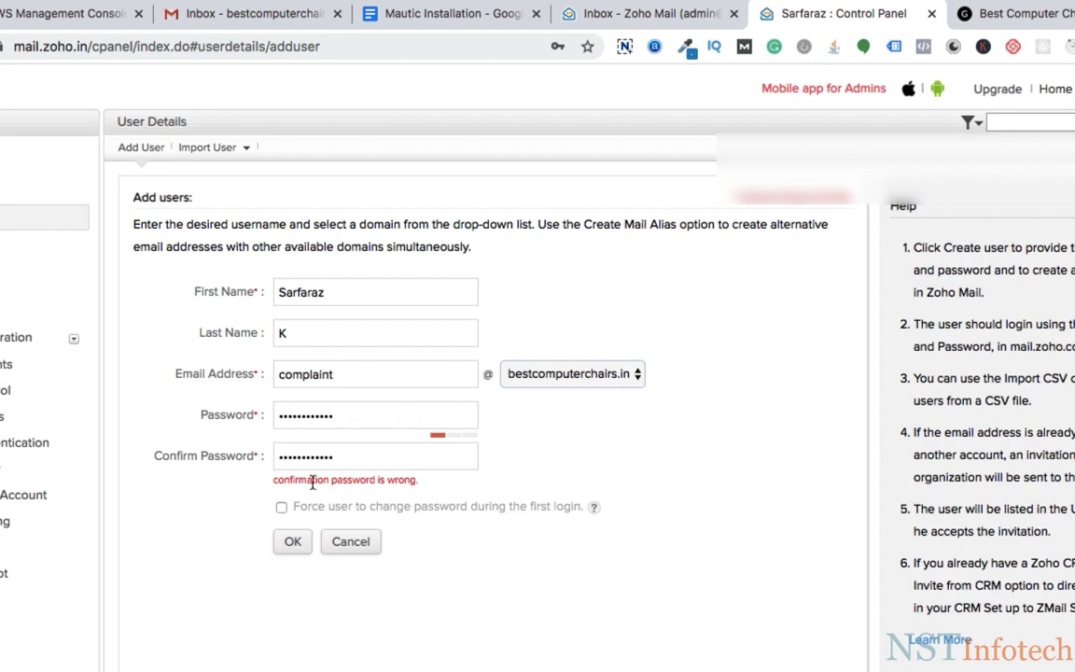
{"action": "left_click", "coordinate": [354, 412]}
{"action": "key", "text": "BackSpace"}
{"action": "key", "text": "BackSpace"}
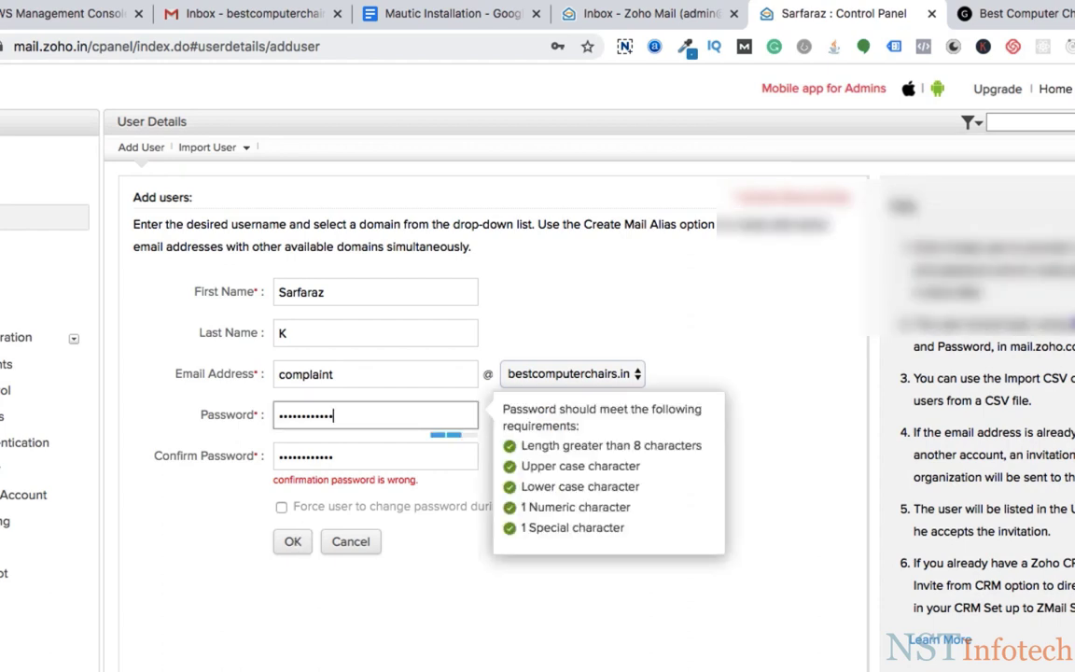
{"action": "double_click", "coordinate": [319, 450]}
{"action": "type", "text": "••"}
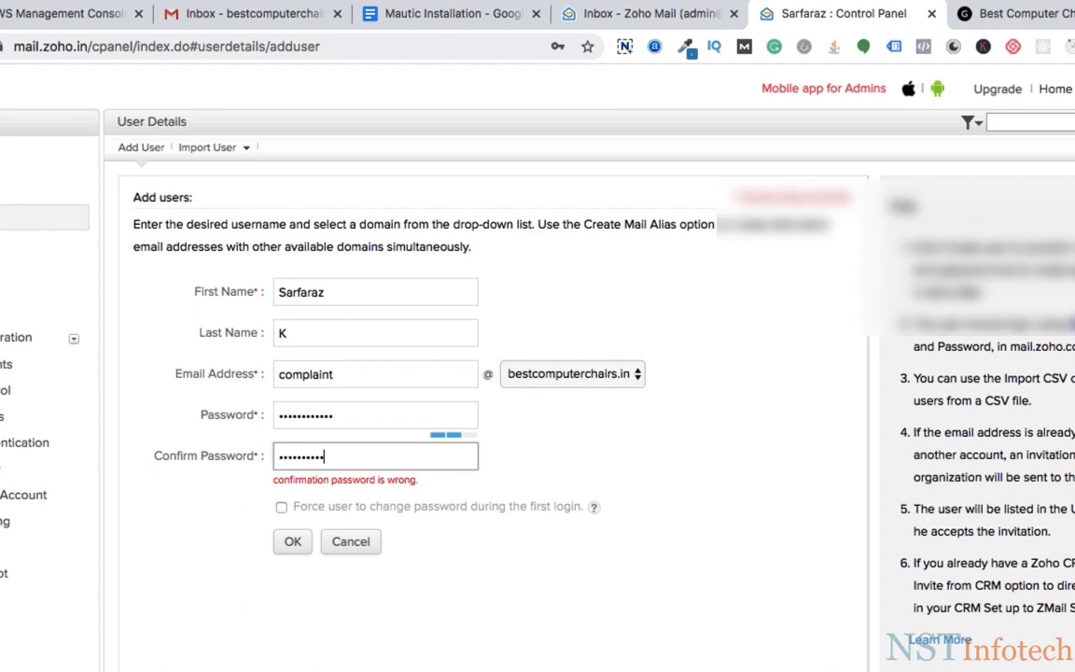
{"action": "left_click", "coordinate": [291, 545]}
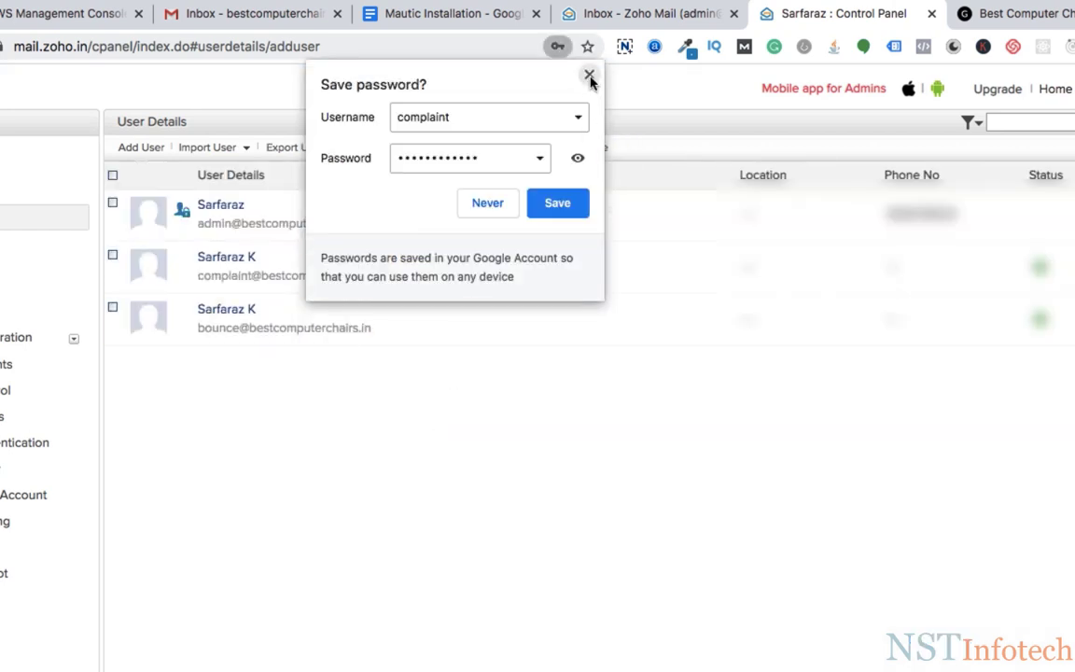
{"action": "left_click", "coordinate": [589, 76]}
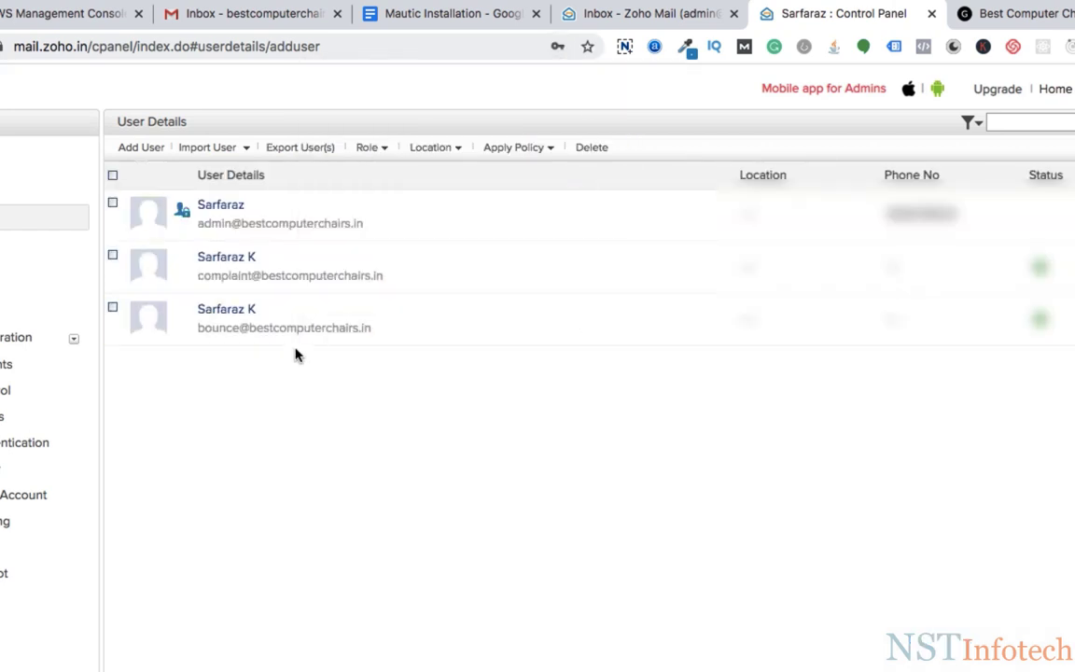
Step: Add a user from the saved name suggestion, shortening the username to the owner's name
{"action": "left_click", "coordinate": [139, 149]}
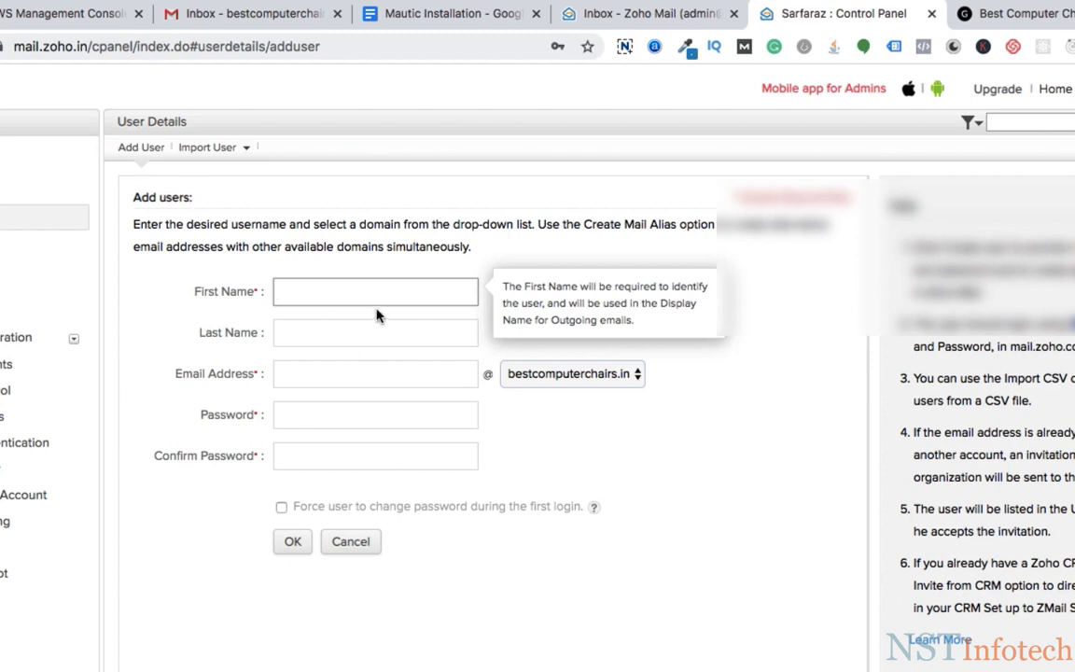
{"action": "type", "text": "S"}
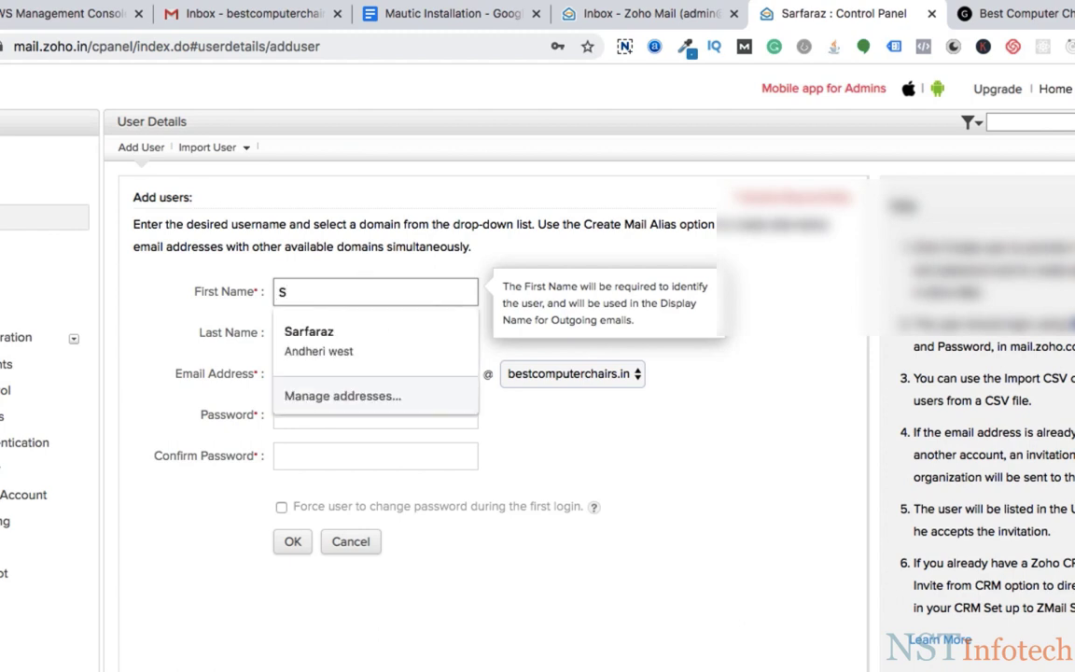
{"action": "left_click", "coordinate": [318, 344]}
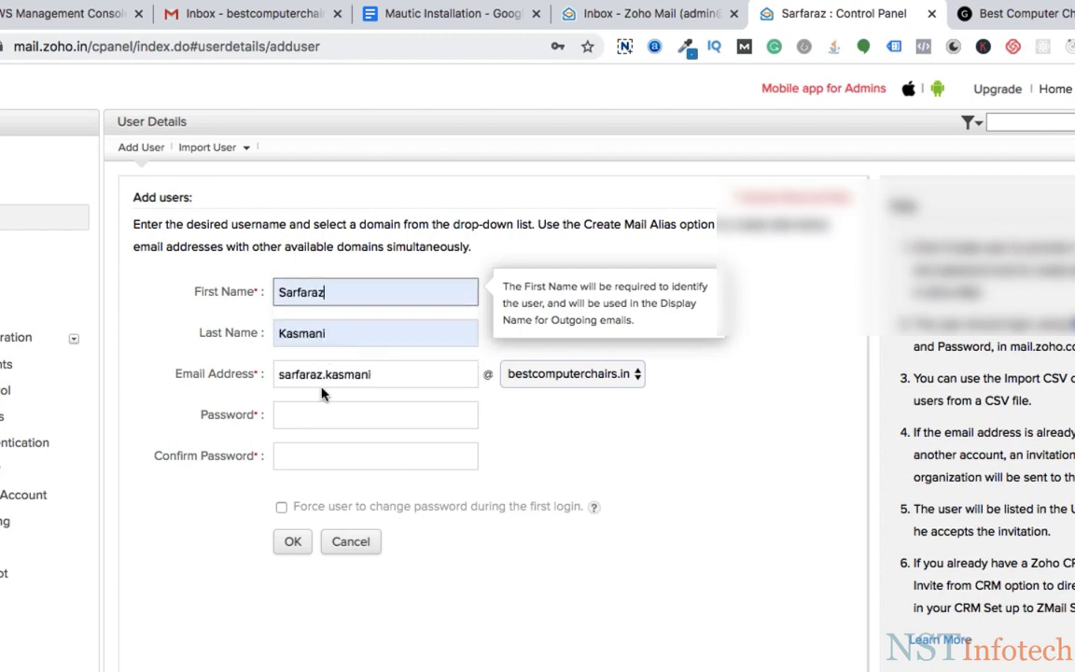
{"action": "double_click", "coordinate": [333, 382]}
{"action": "key", "text": "super+a"}
{"action": "type", "text": "sarfa"}
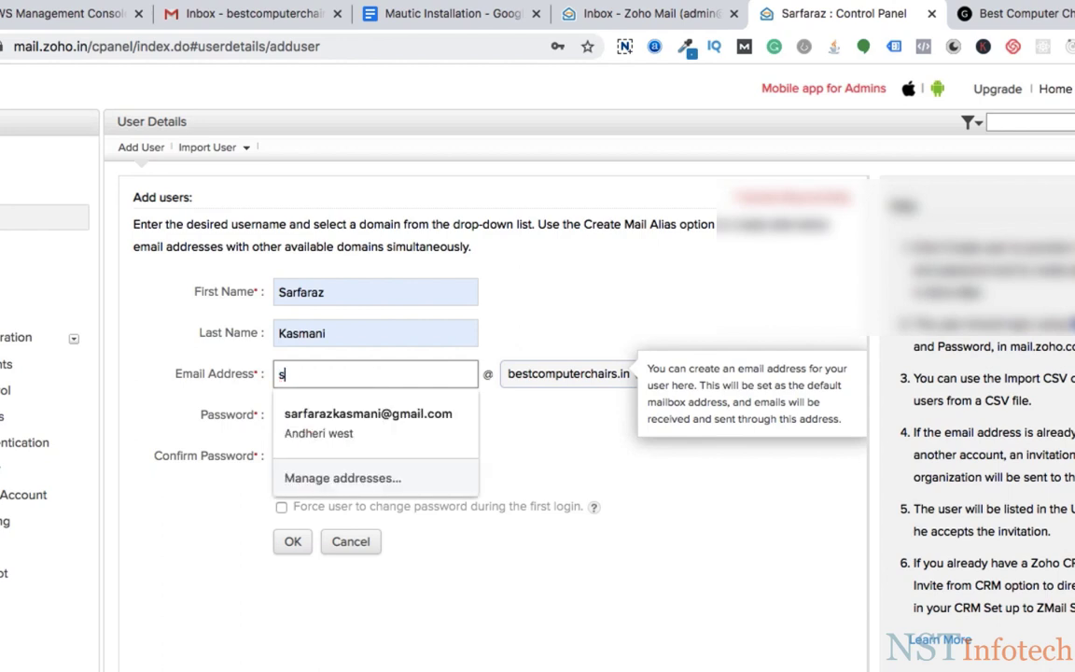
{"action": "key", "text": "Tab"}
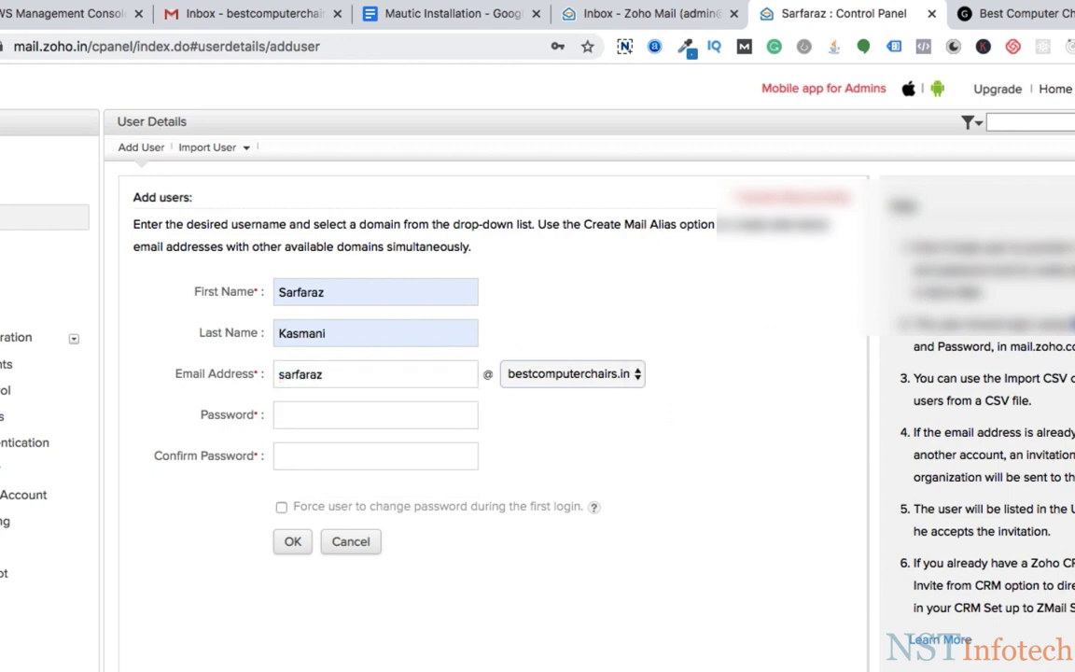
{"action": "left_click", "coordinate": [349, 411]}
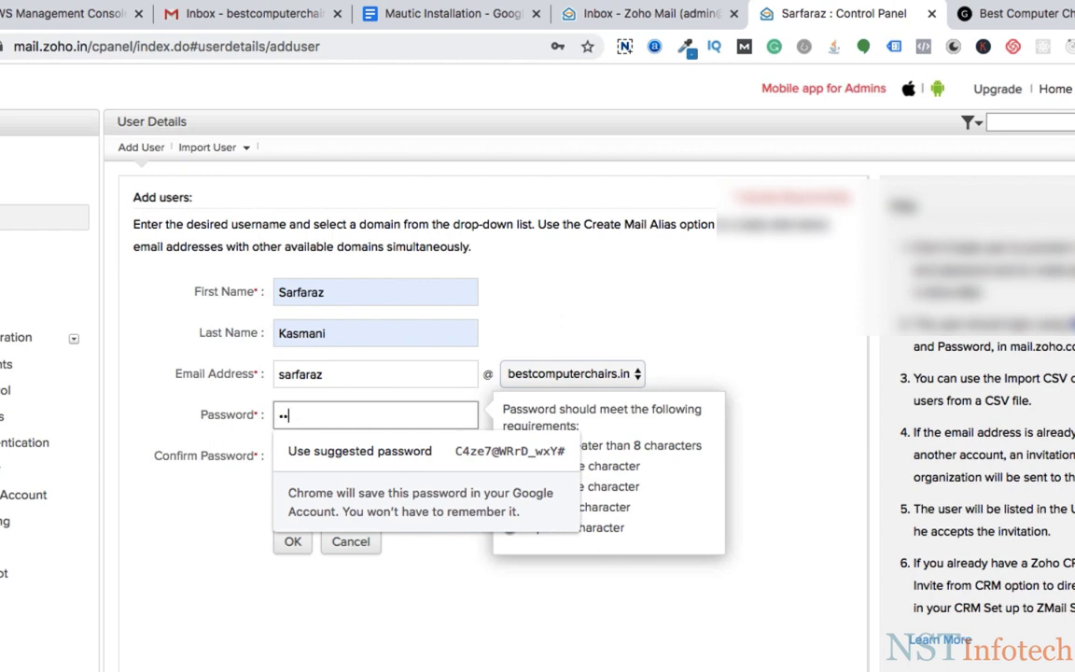
{"action": "type", "text": "•••••••••"}
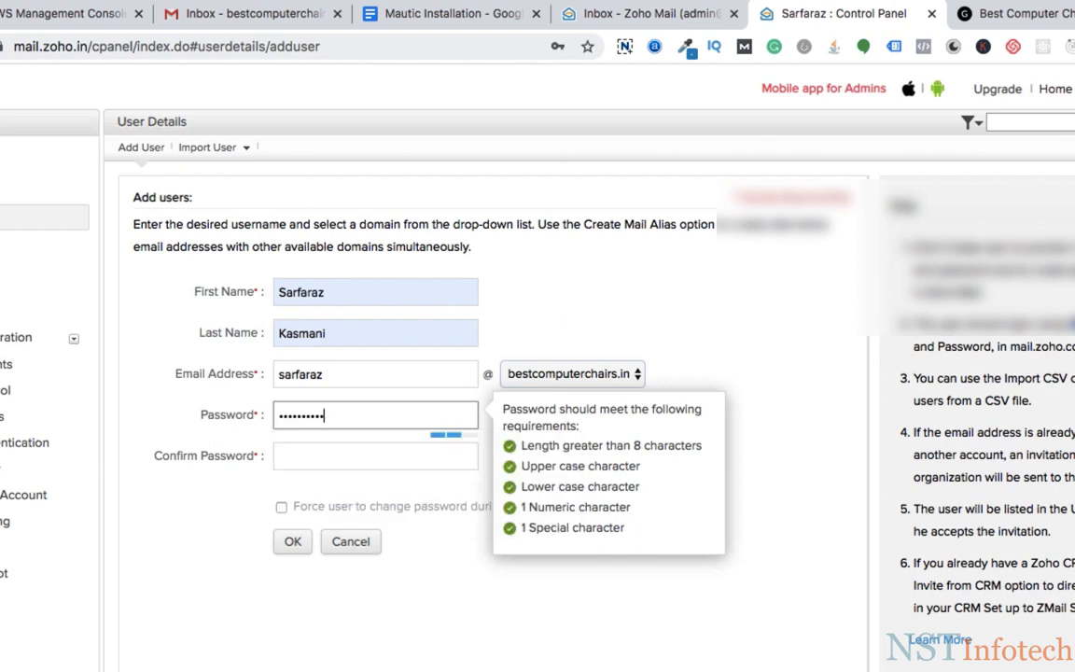
{"action": "left_click", "coordinate": [322, 457]}
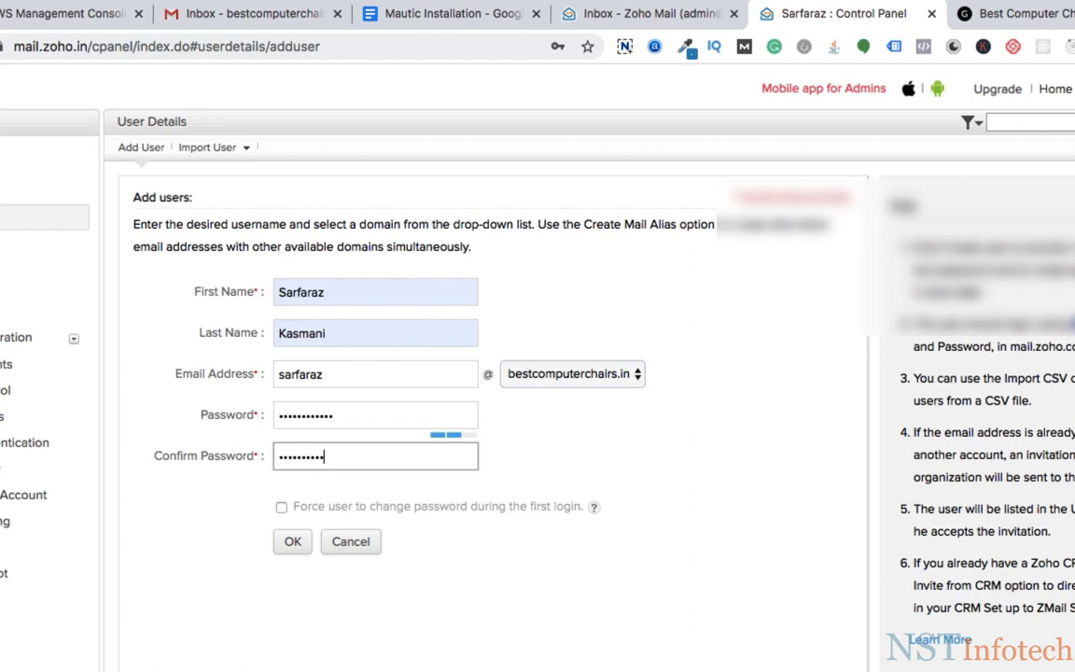
{"action": "left_click", "coordinate": [293, 542]}
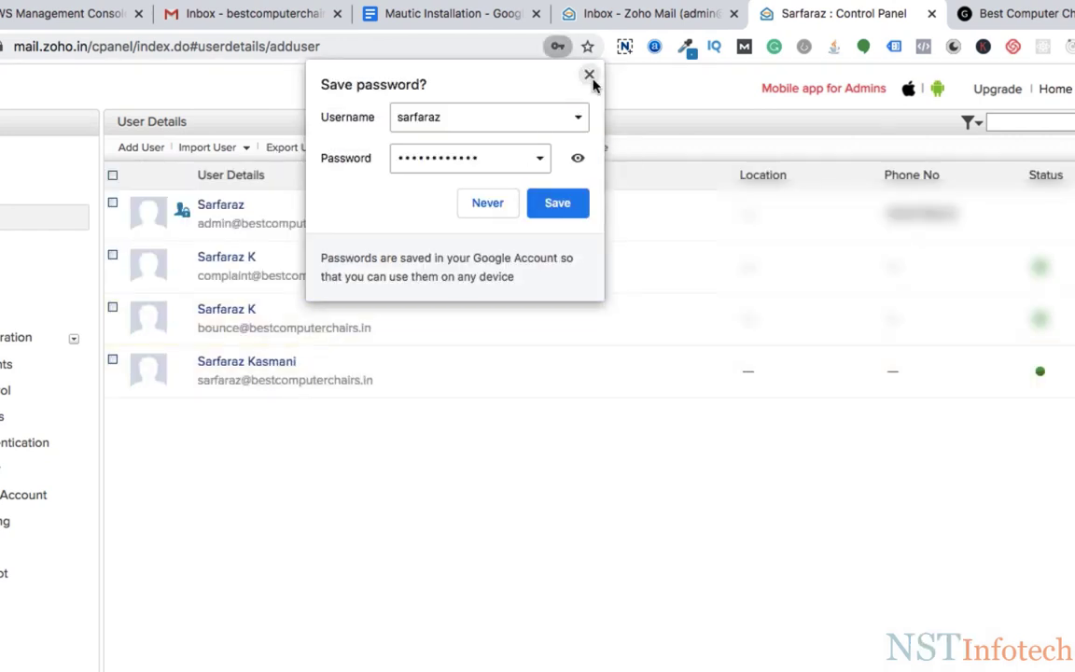
{"action": "left_click", "coordinate": [592, 78]}
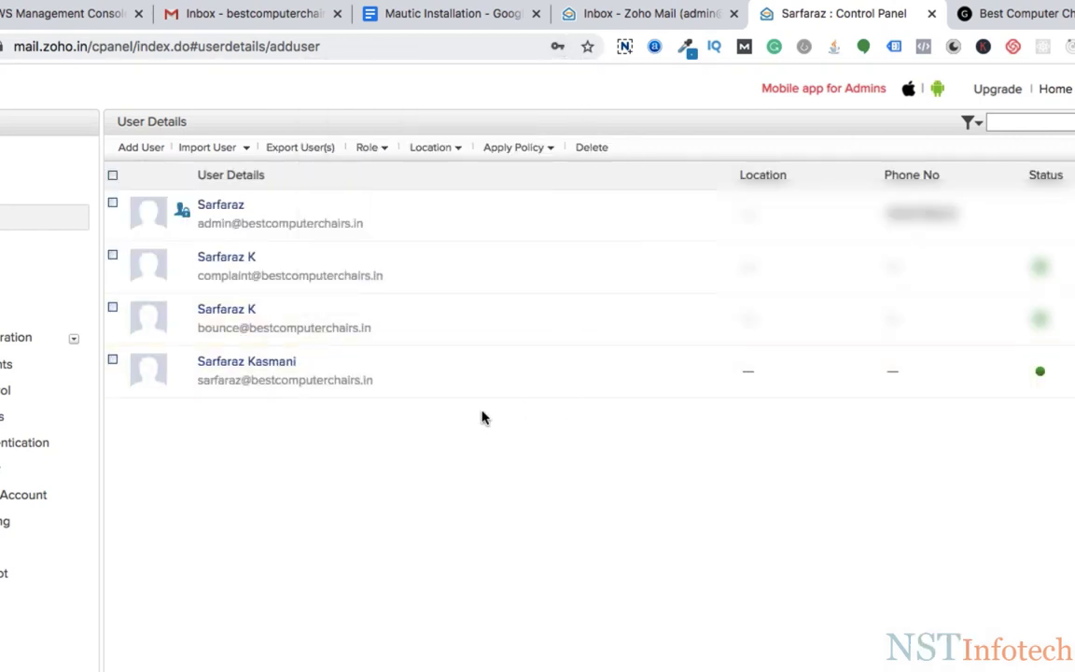
Step: Fill a new user from the saved name with the support username and a password
{"action": "left_click", "coordinate": [132, 147]}
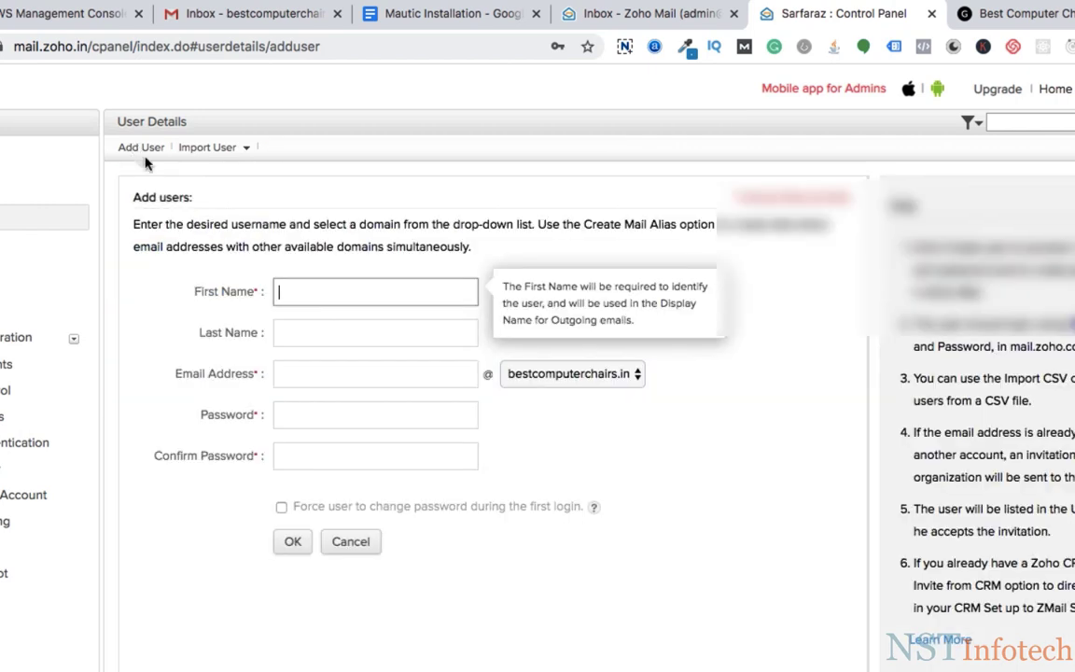
{"action": "type", "text": "Sarfaraz"}
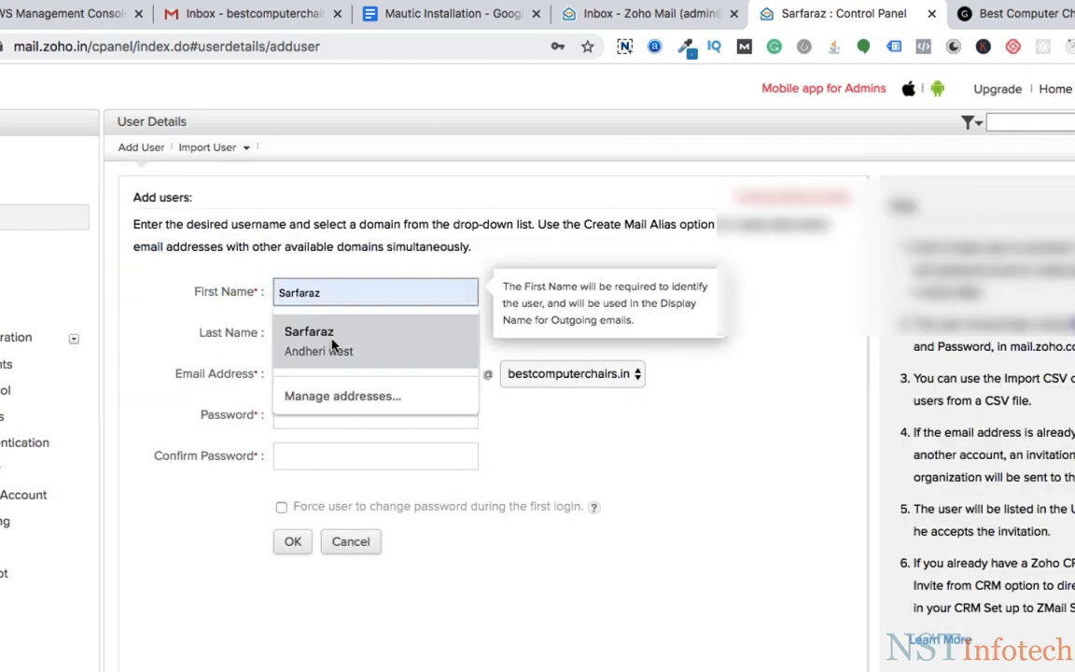
{"action": "left_click", "coordinate": [332, 331]}
{"action": "double_click", "coordinate": [328, 374]}
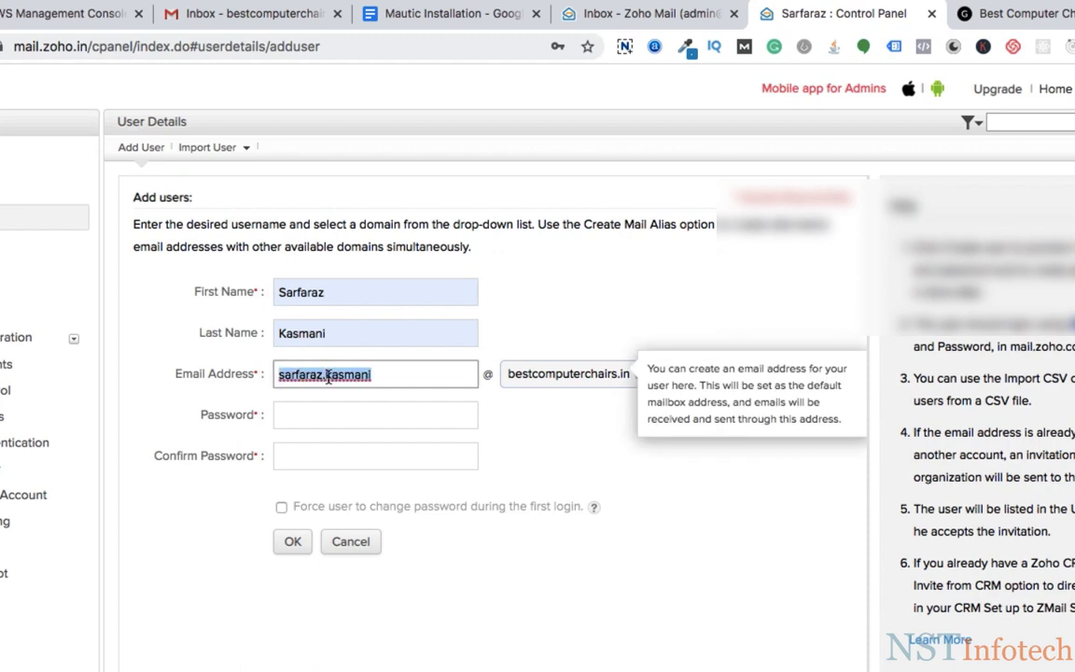
{"action": "type", "text": "su"}
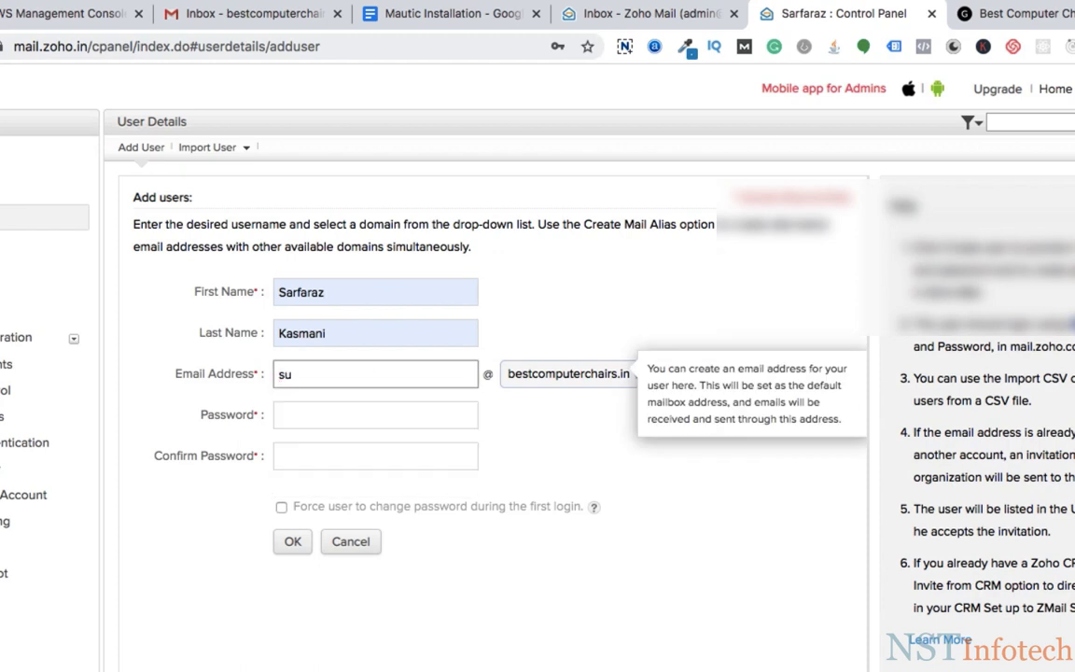
{"action": "type", "text": "rpport"}
{"action": "left_click", "coordinate": [327, 414]}
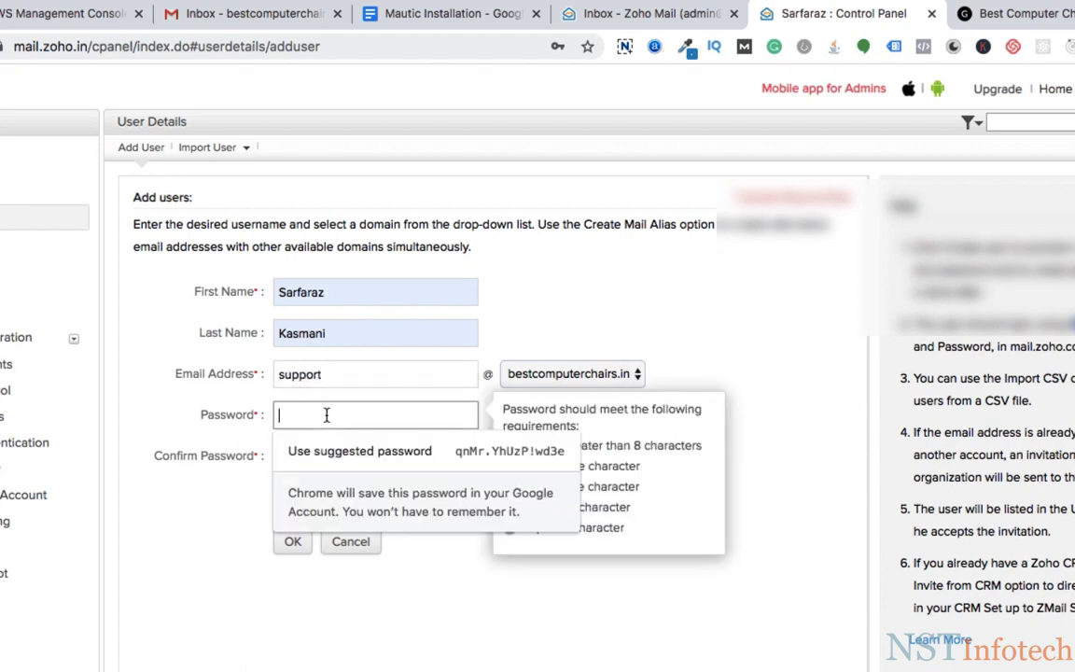
{"action": "type", "text": "s•••••••••"}
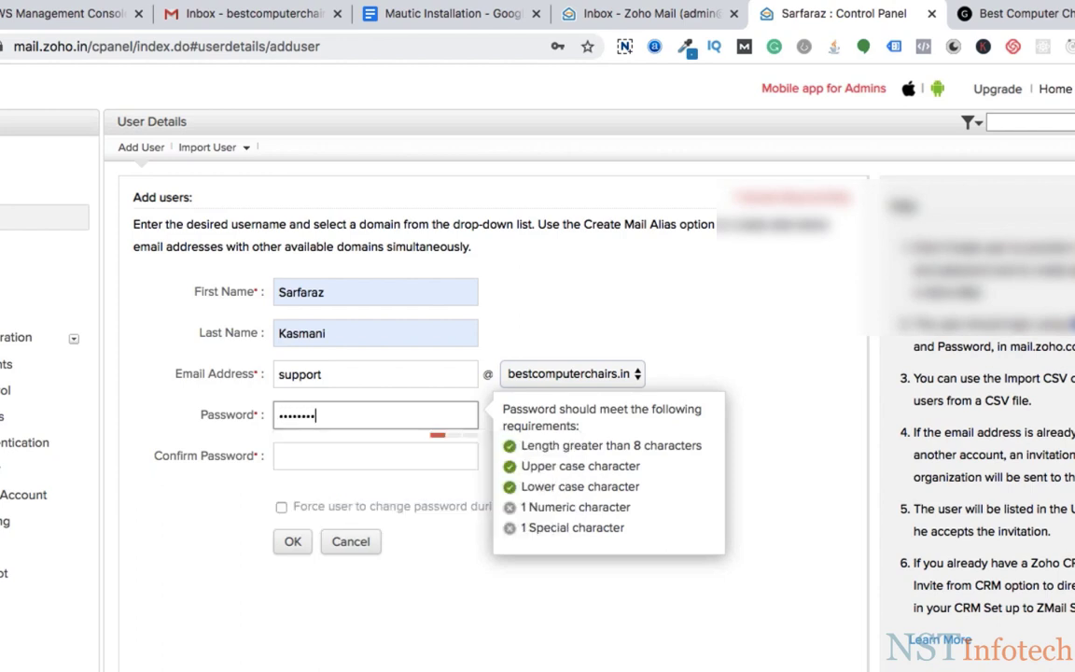
{"action": "left_click", "coordinate": [319, 453]}
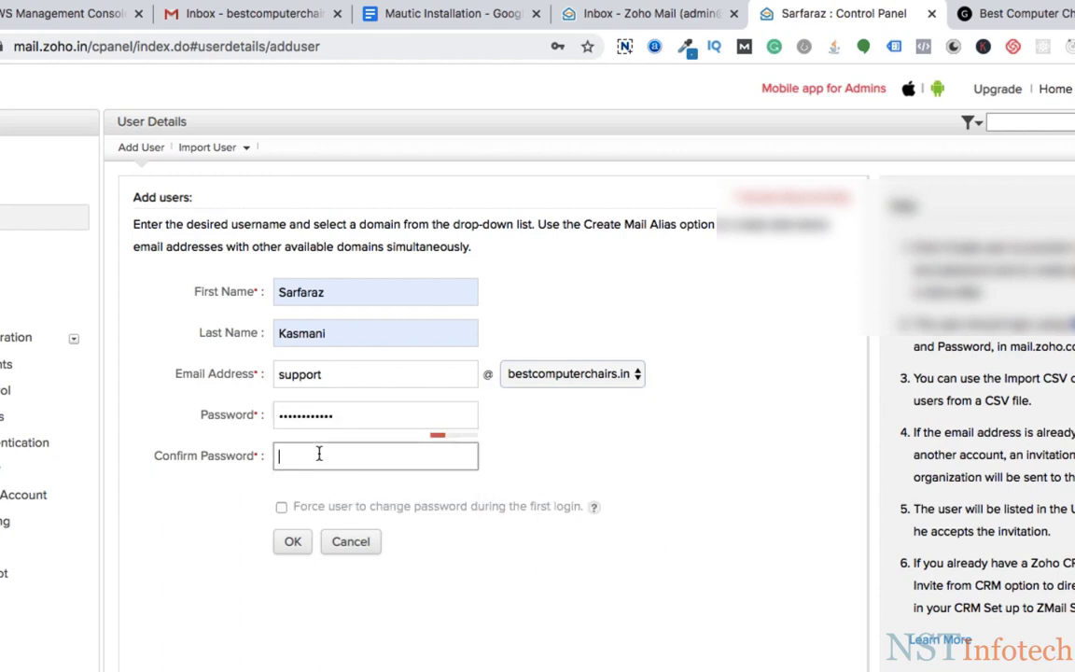
{"action": "type", "text": "•"}
{"action": "left_click", "coordinate": [300, 540]}
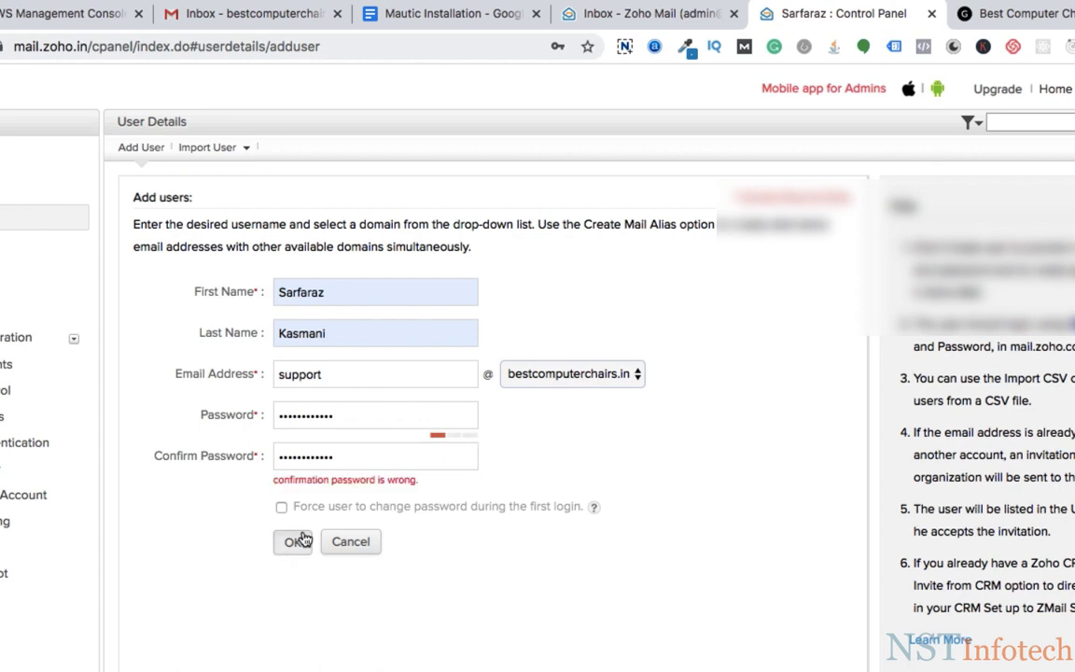
Step: Retype the password and confirmation until they match, then create the support user
{"action": "double_click", "coordinate": [319, 457]}
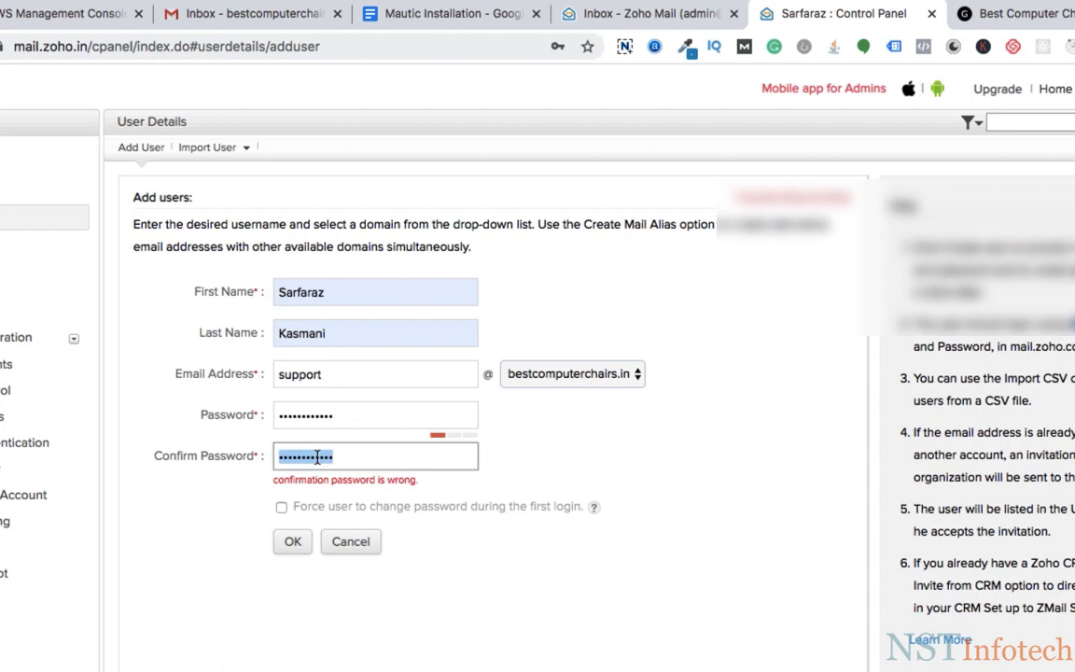
{"action": "double_click", "coordinate": [320, 407]}
{"action": "type", "text": "•••"}
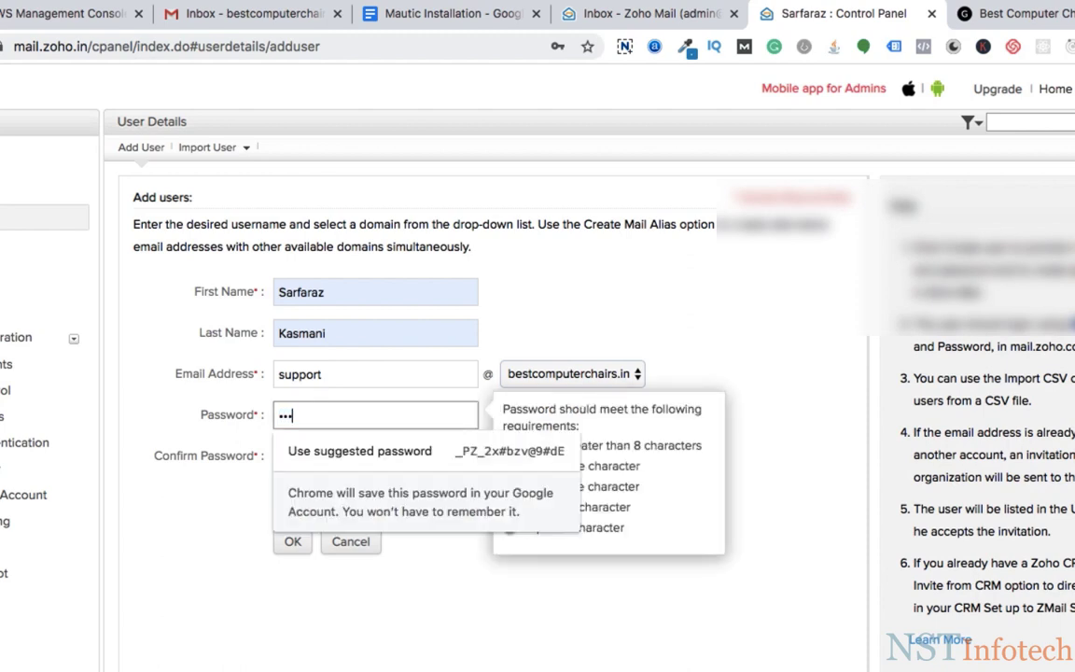
{"action": "type", "text": "••••••••"}
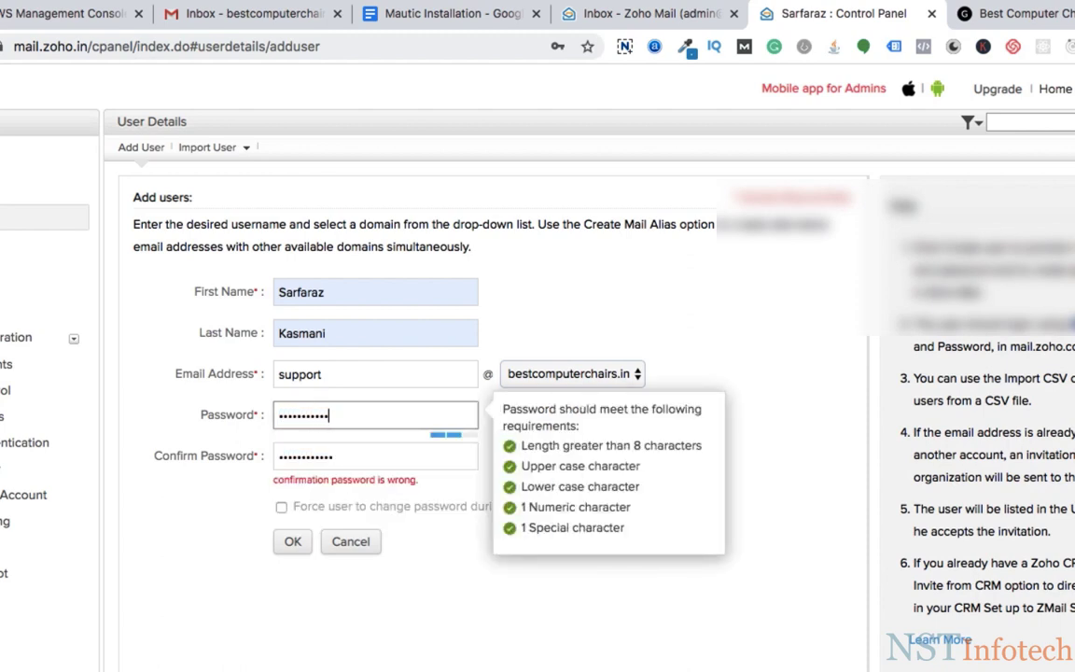
{"action": "double_click", "coordinate": [307, 457]}
{"action": "type", "text": "•"}
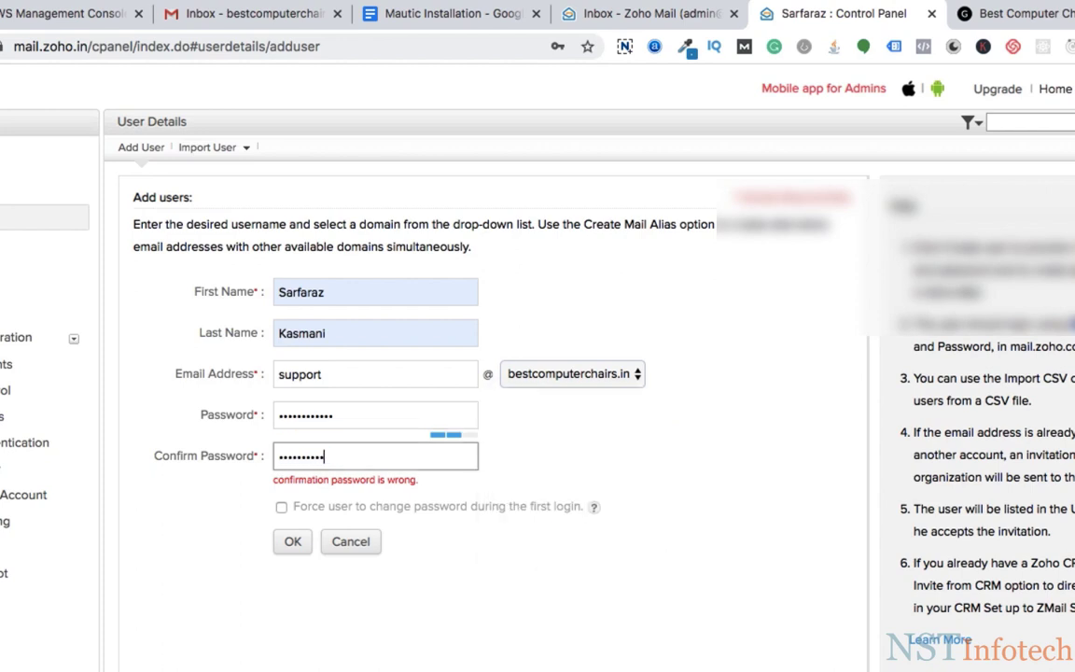
{"action": "left_click", "coordinate": [292, 542]}
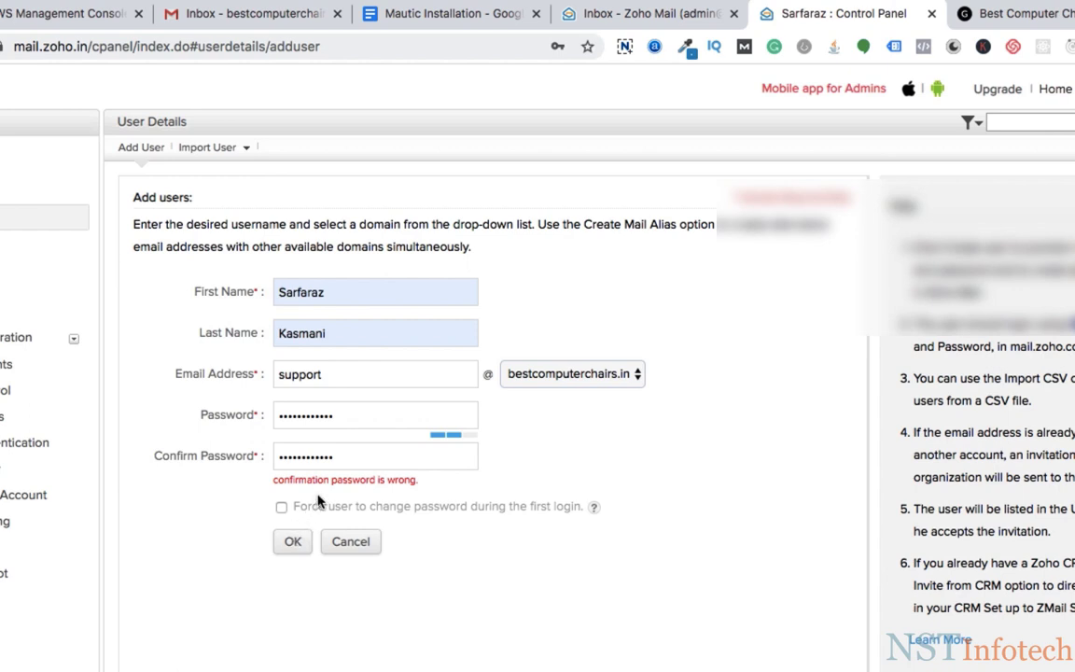
{"action": "double_click", "coordinate": [318, 457]}
{"action": "type", "text": "•"}
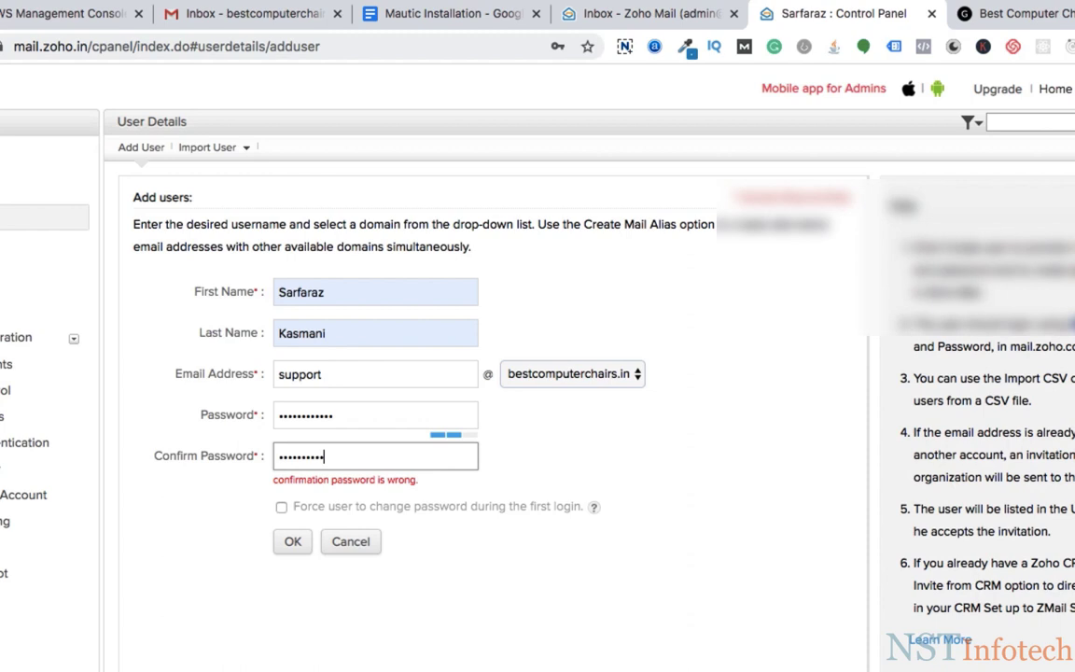
{"action": "left_click", "coordinate": [292, 543]}
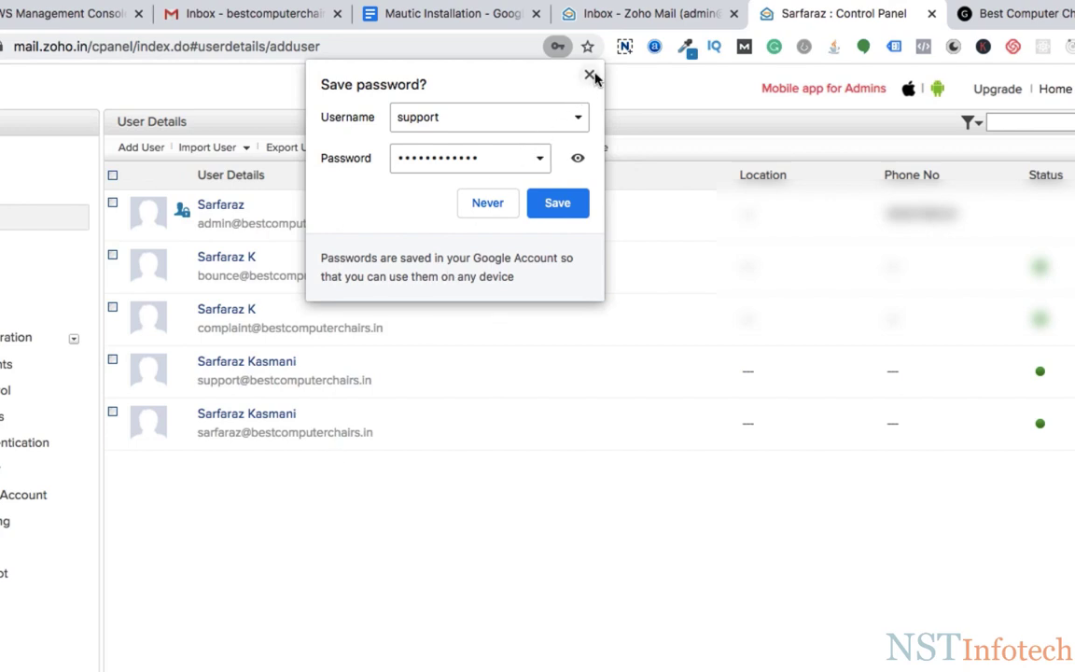
{"action": "left_click", "coordinate": [589, 74]}
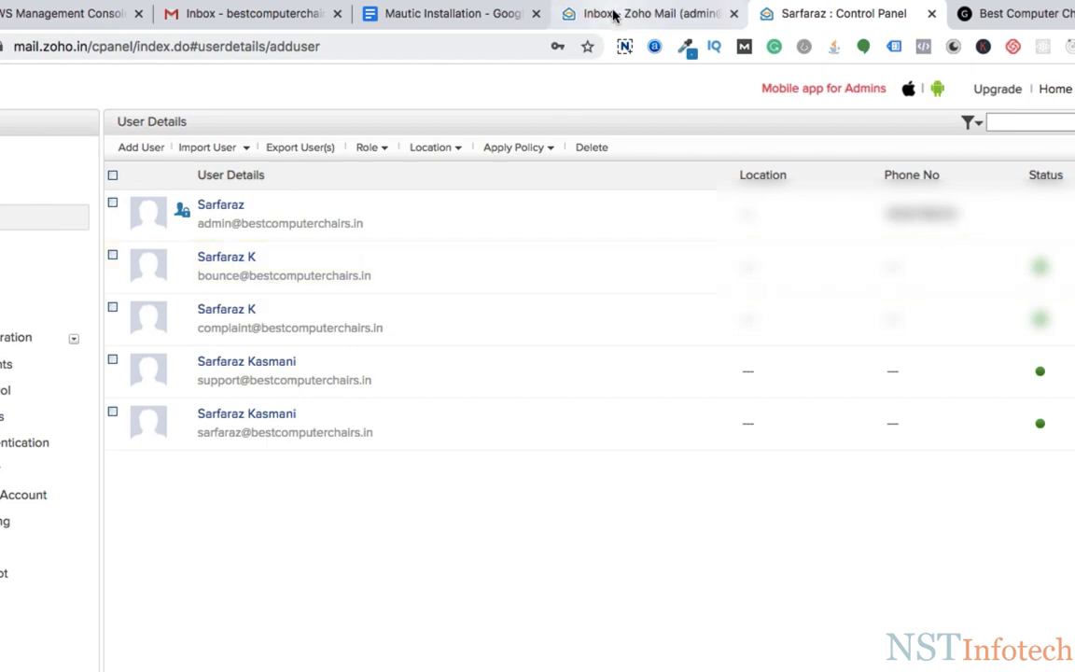
Step: Sign out of the admin account and return to the Zoho sign-in page
{"action": "left_click", "coordinate": [644, 15]}
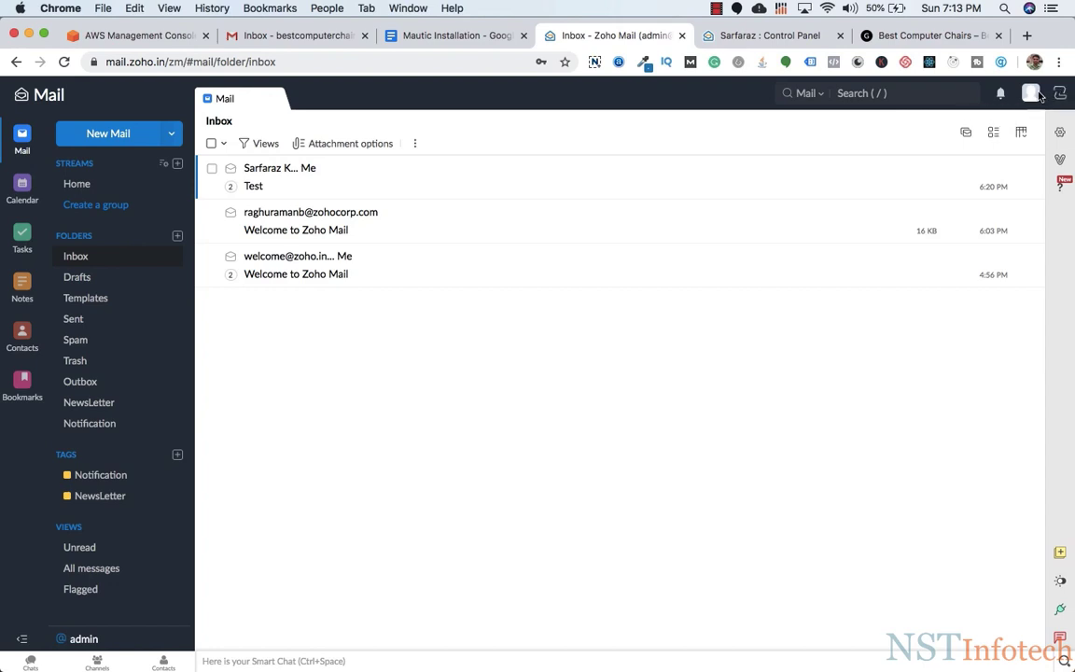
{"action": "left_click", "coordinate": [1030, 94]}
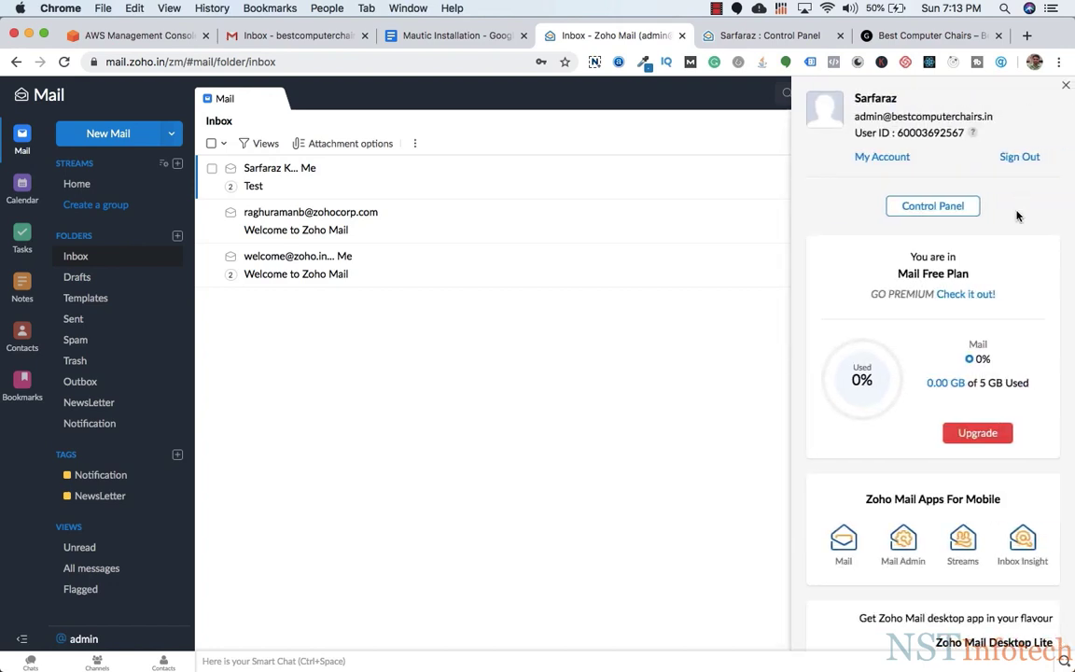
{"action": "left_click", "coordinate": [1018, 158]}
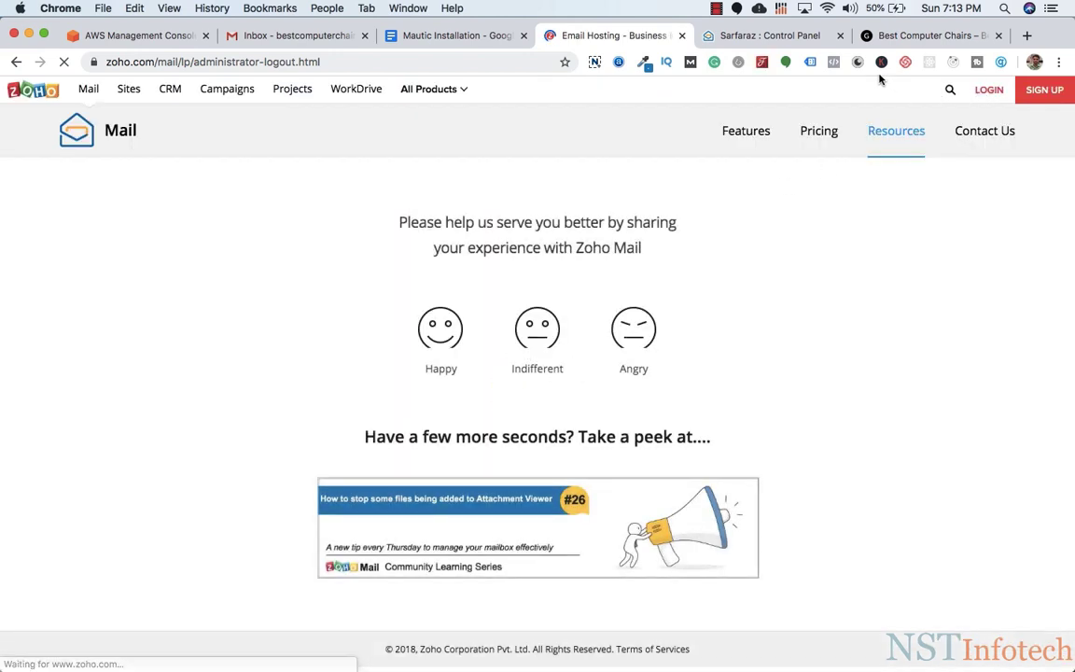
{"action": "left_click", "coordinate": [993, 91]}
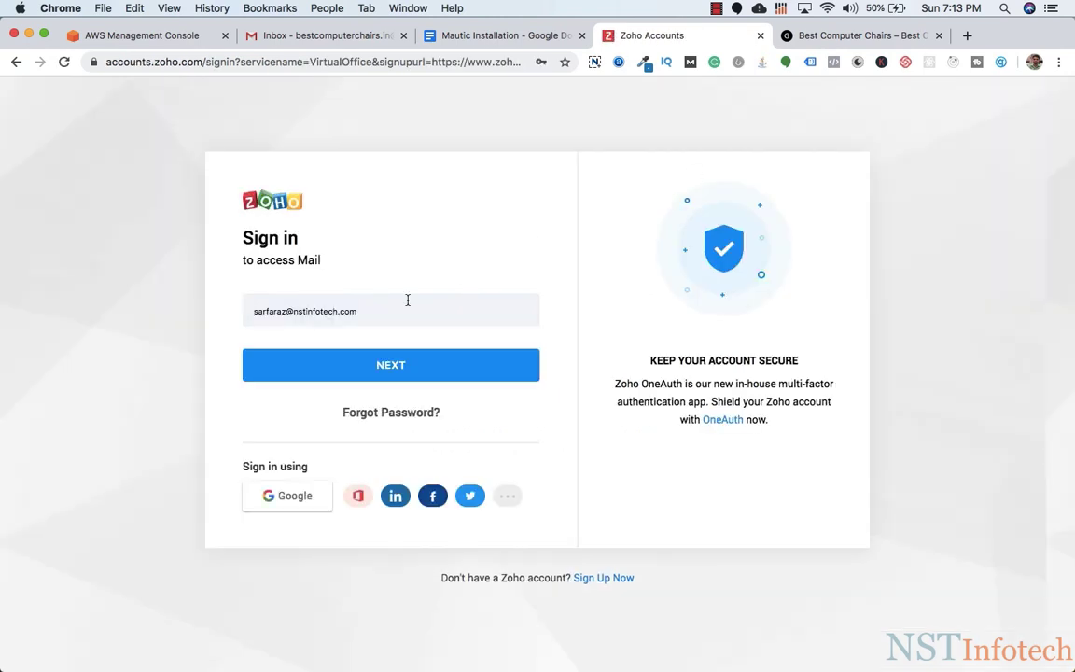
Step: Sign in as the bounce mailbox on bestcomputerchairs.in, postponing two-factor setup and skipping the tour
{"action": "left_click", "coordinate": [407, 310]}
{"action": "key", "text": "super+a"}
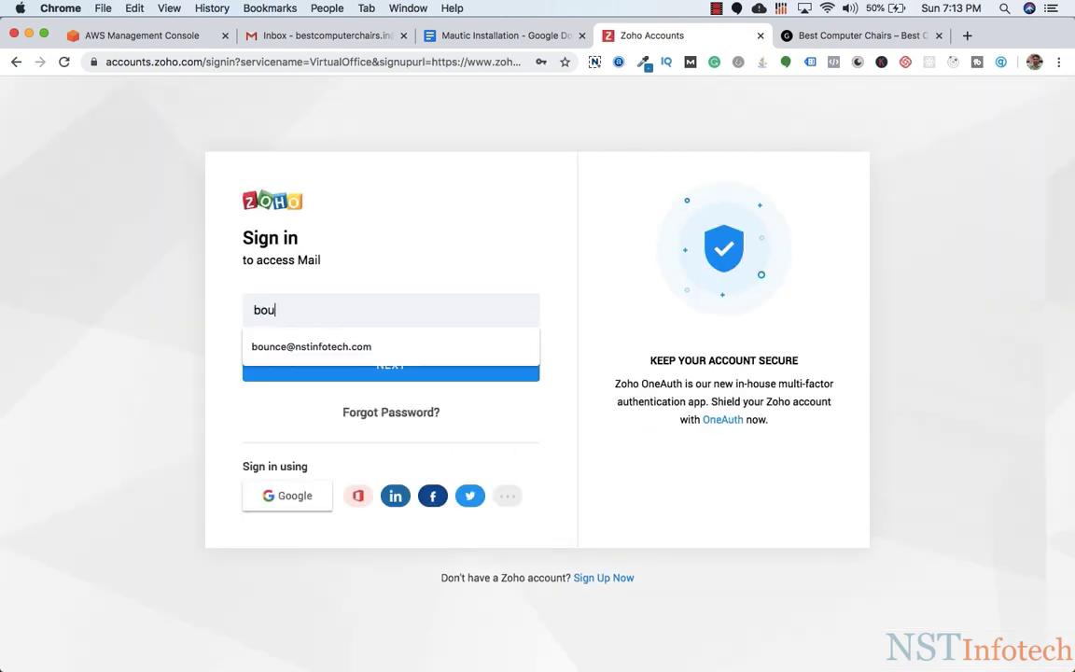
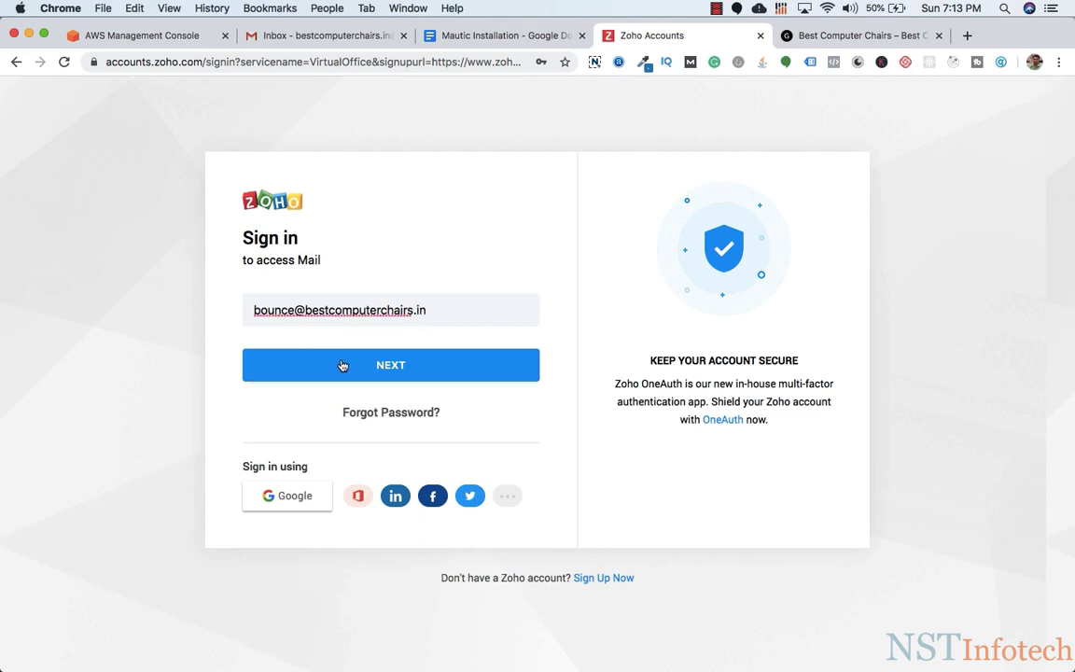
{"action": "left_click", "coordinate": [343, 365]}
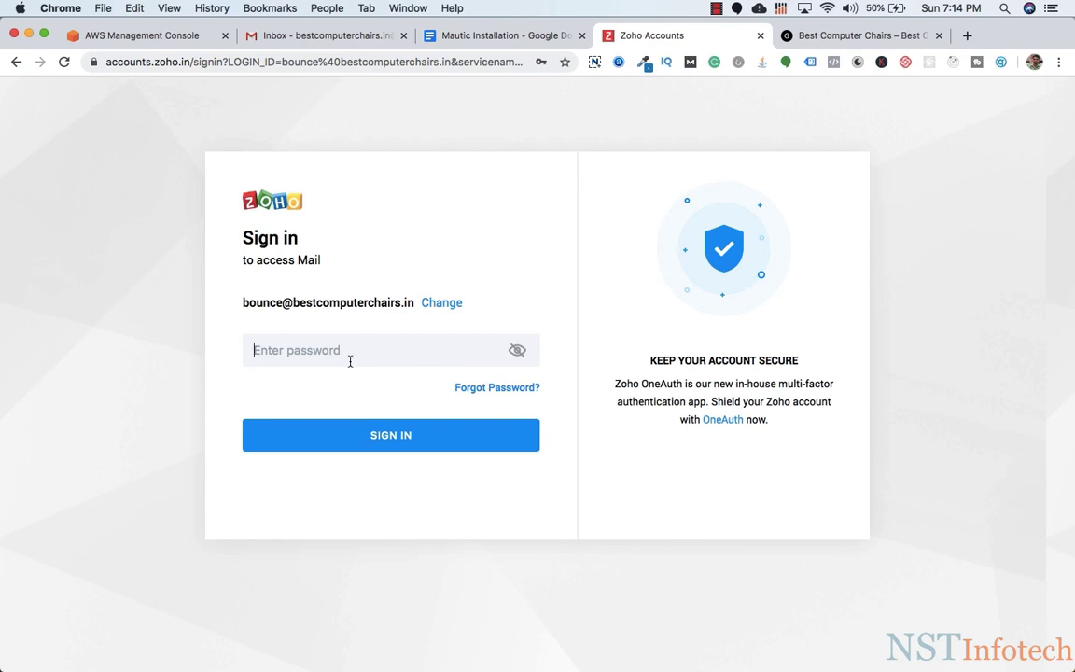
{"action": "type", "text": "•••••••••••"}
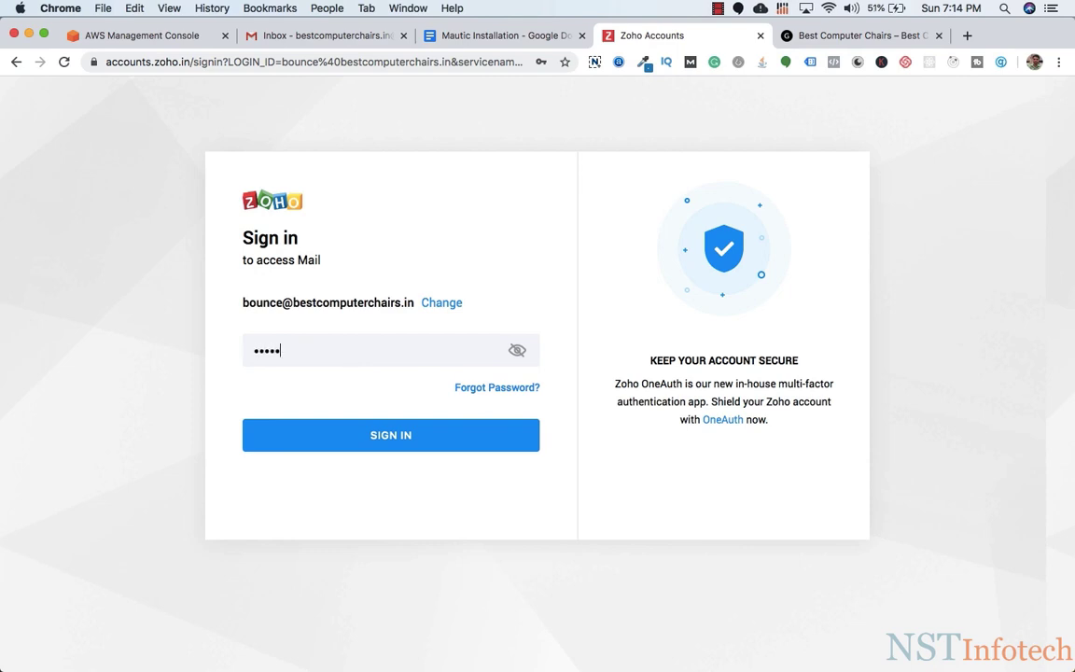
{"action": "left_click", "coordinate": [397, 422]}
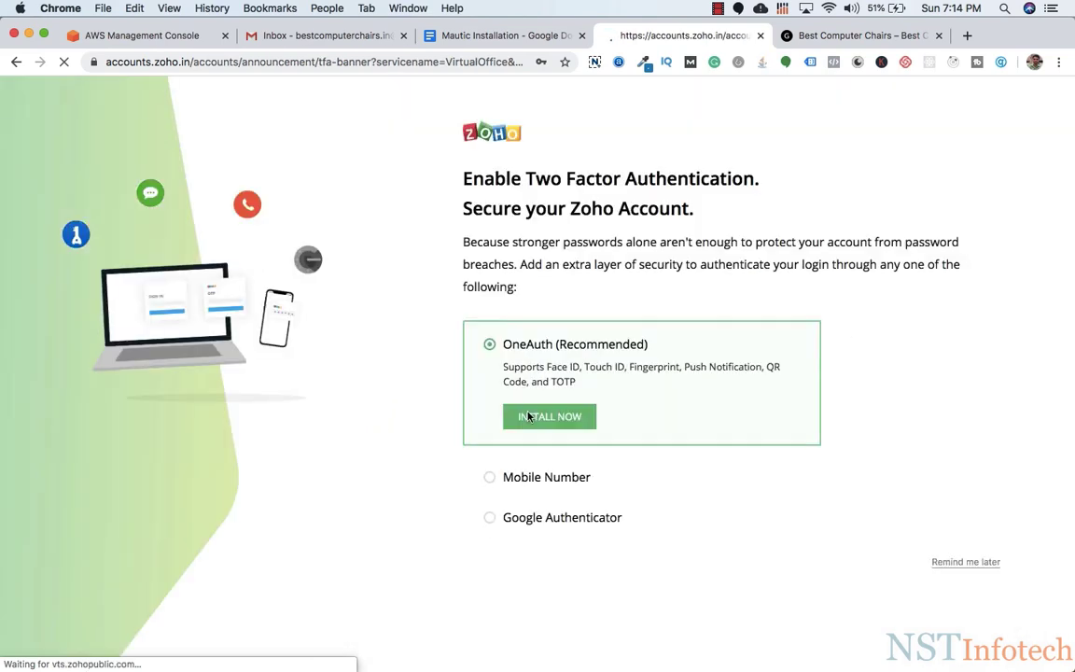
{"action": "left_click", "coordinate": [961, 563]}
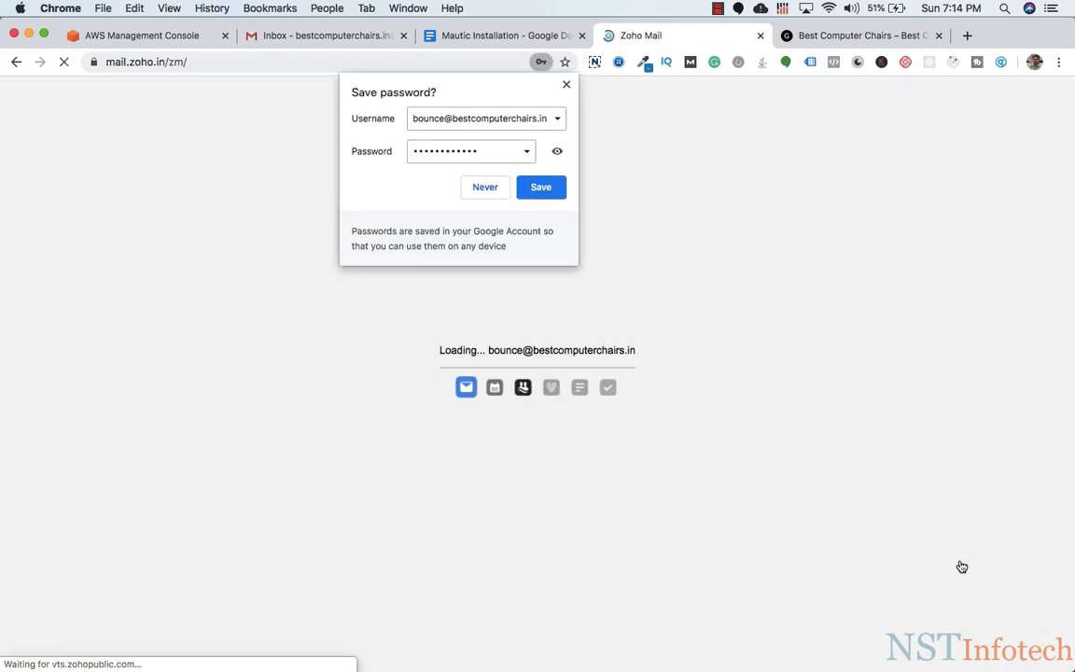
{"action": "left_click", "coordinate": [565, 84]}
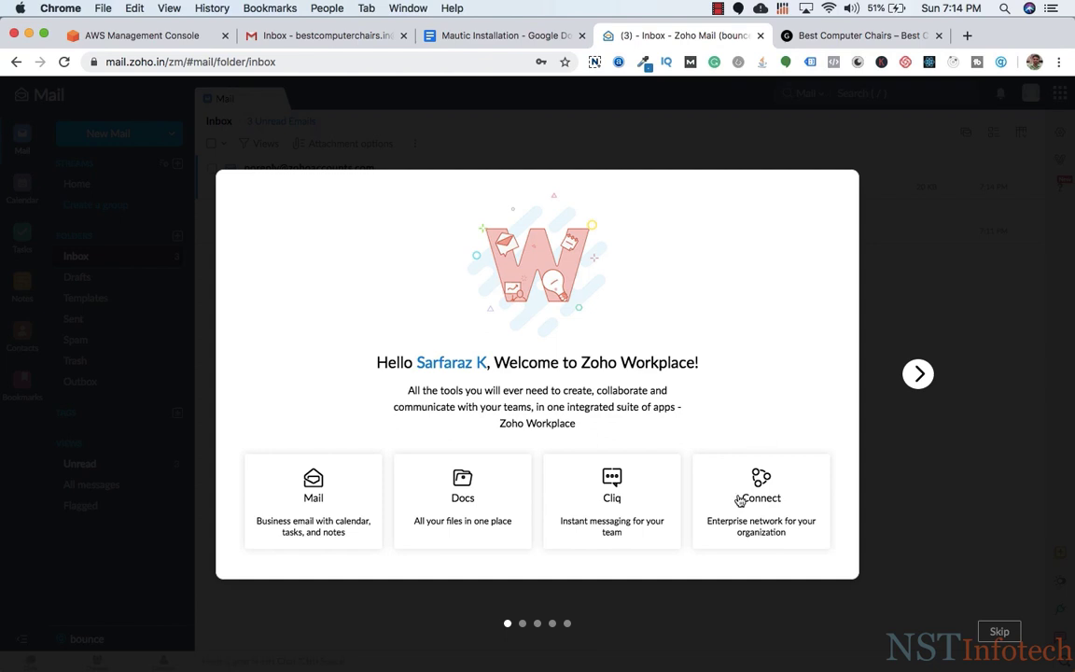
{"action": "left_click", "coordinate": [998, 631]}
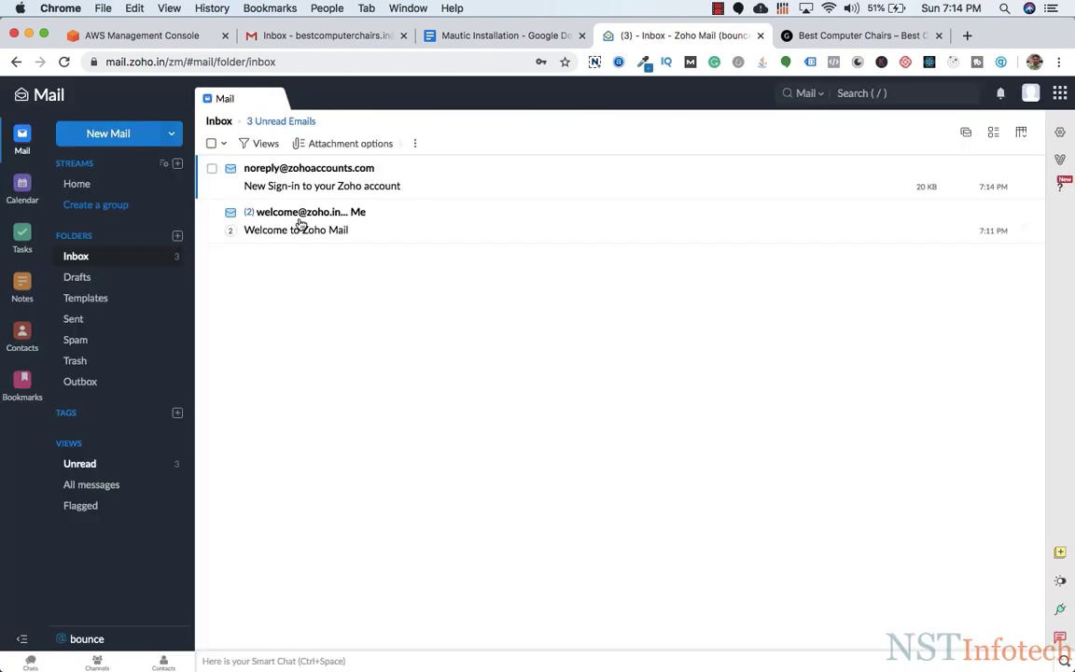
Step: Send a 'Test' email with body 'testing' to a misspelled Gmail address
{"action": "left_click", "coordinate": [112, 137]}
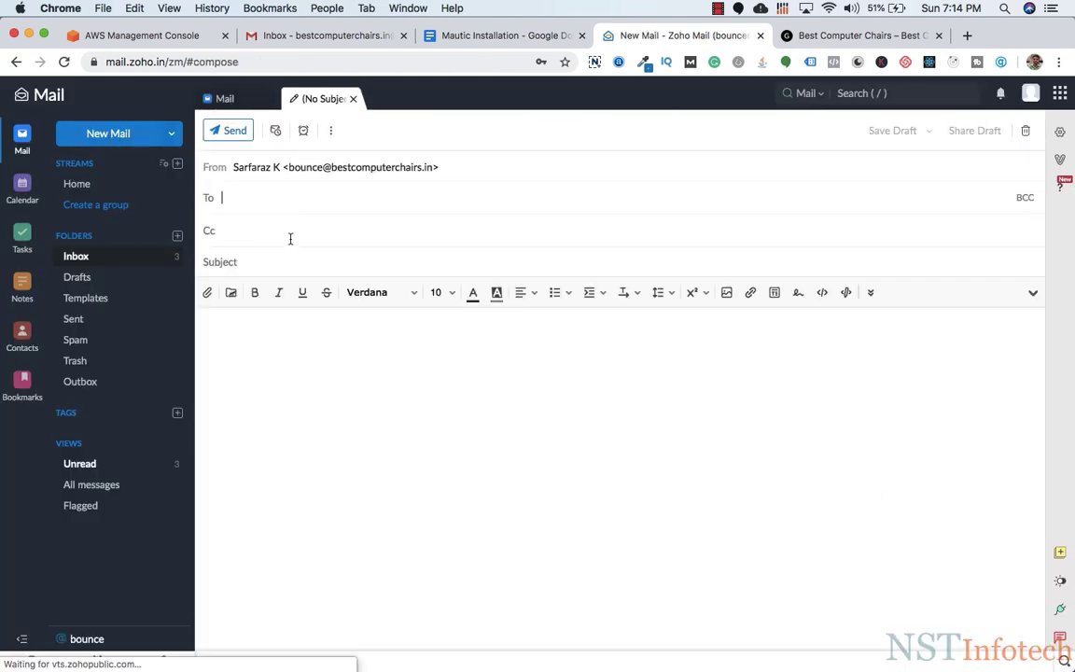
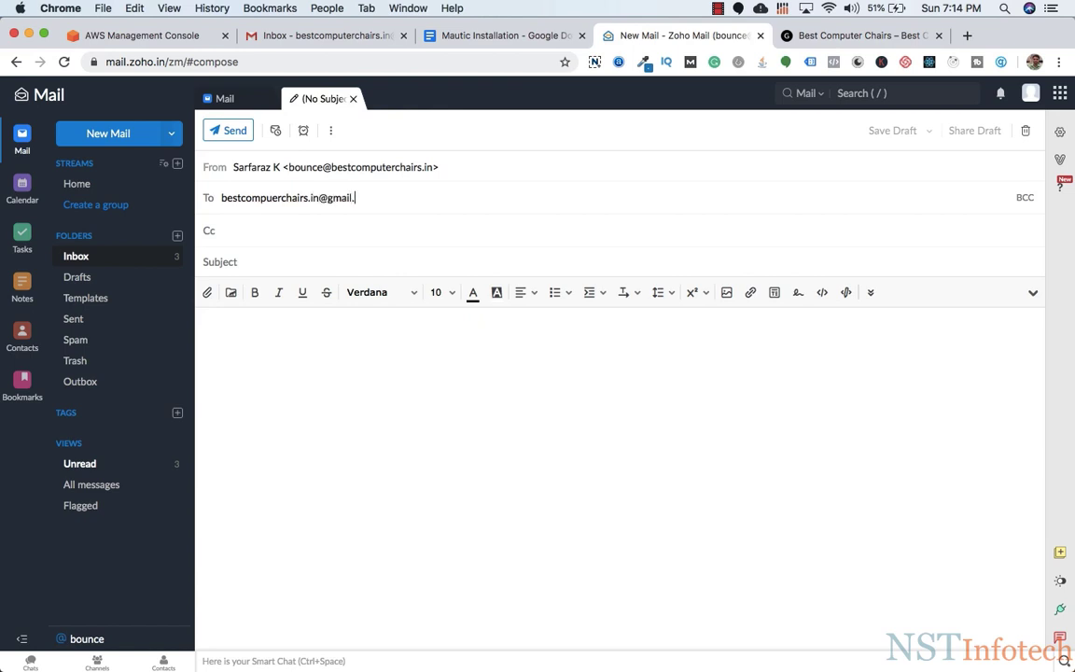
{"action": "key", "text": "Tab"}
{"action": "key", "text": "Tab"}
{"action": "type", "text": "Tst"}
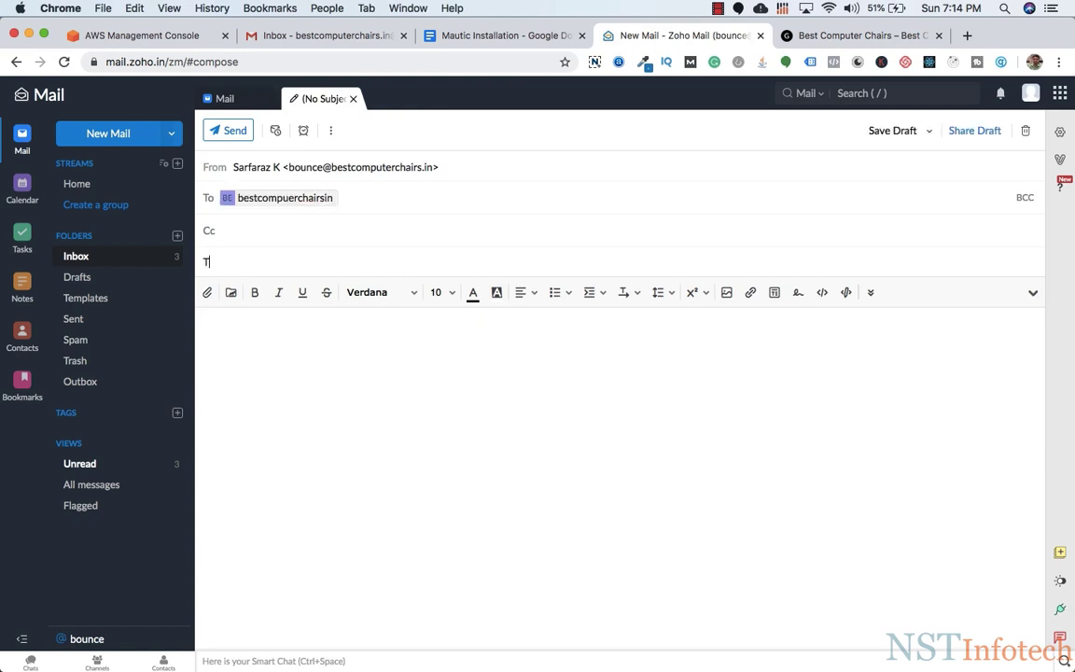
{"action": "key", "text": "BackSpace"}
{"action": "key", "text": "BackSpace"}
{"action": "type", "text": "est"}
{"action": "left_click", "coordinate": [295, 343]}
{"action": "type", "text": "testing"}
{"action": "left_click", "coordinate": [230, 134]}
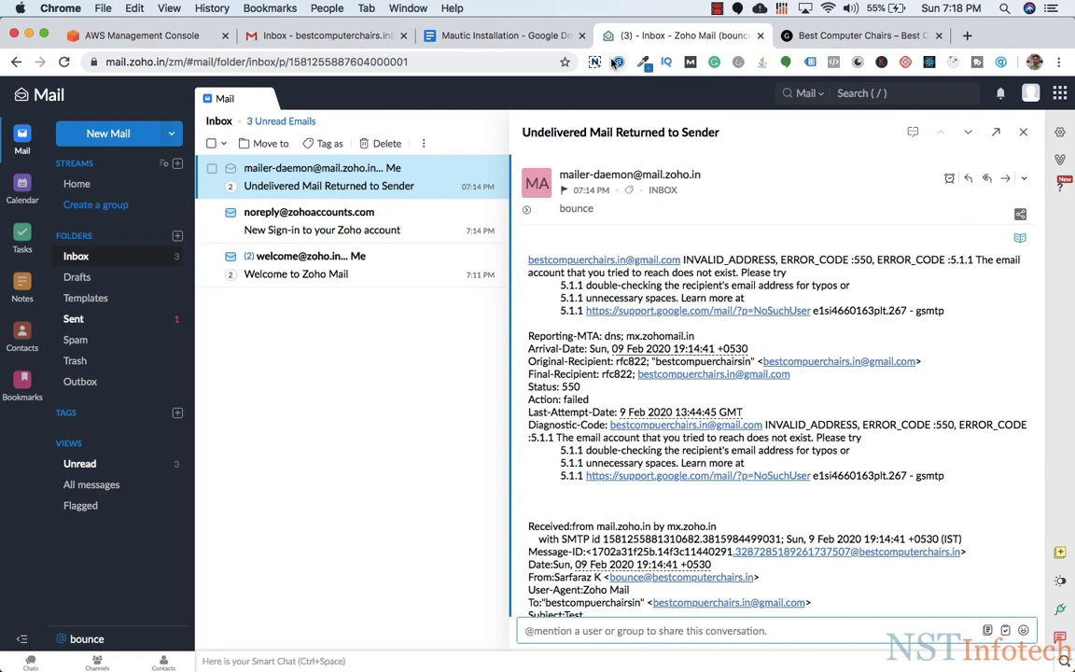
Step: Send 'Testing' with body 'This is test email' to the corrected Gmail address, closing the bounced message
{"action": "left_click", "coordinate": [105, 138]}
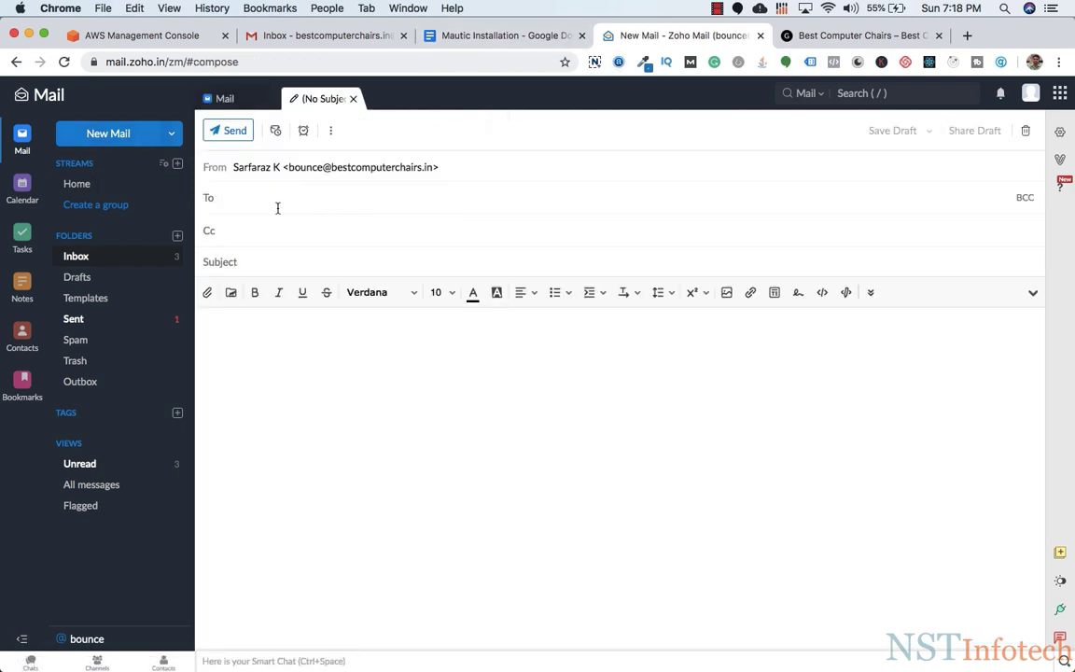
{"action": "key", "text": "Tab"}
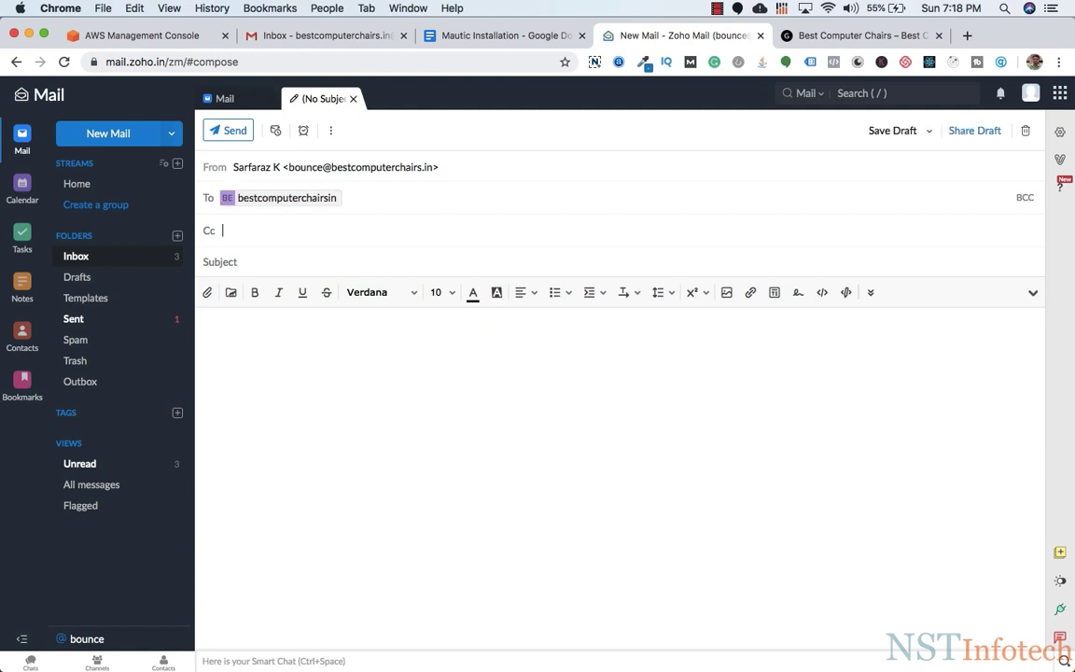
{"action": "type", "text": "Testing"}
{"action": "key", "text": "Tab"}
{"action": "type", "text": "This is test email"}
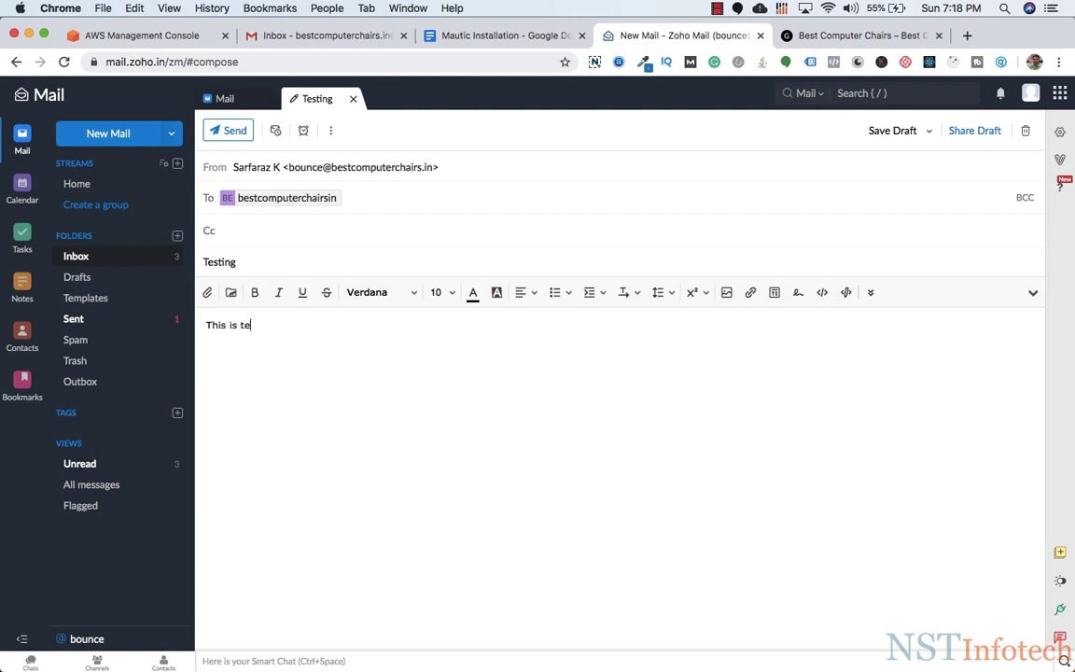
{"action": "left_click", "coordinate": [232, 130]}
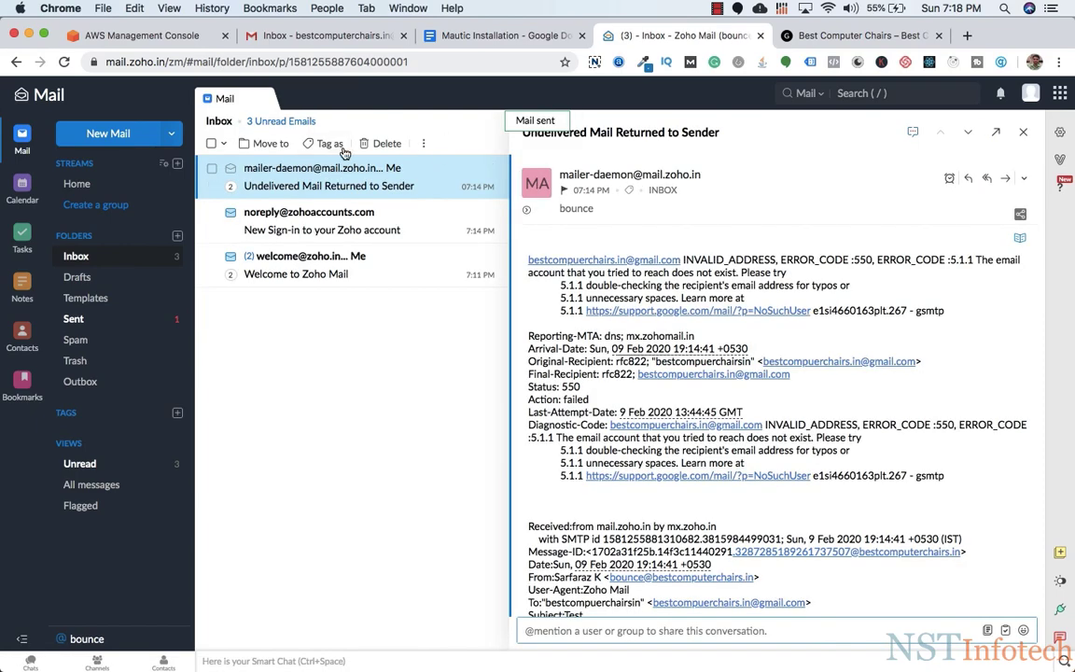
{"action": "left_click", "coordinate": [1023, 132]}
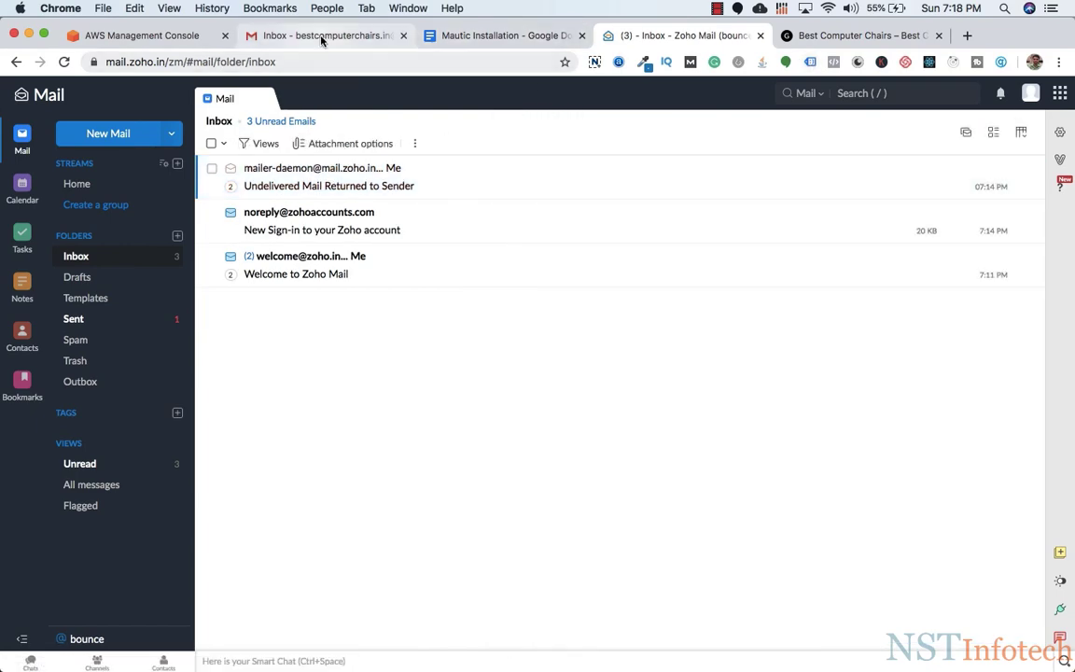
Step: Reply to the Testing email in Gmail with the 'It's working!' smart reply
{"action": "left_click", "coordinate": [312, 37]}
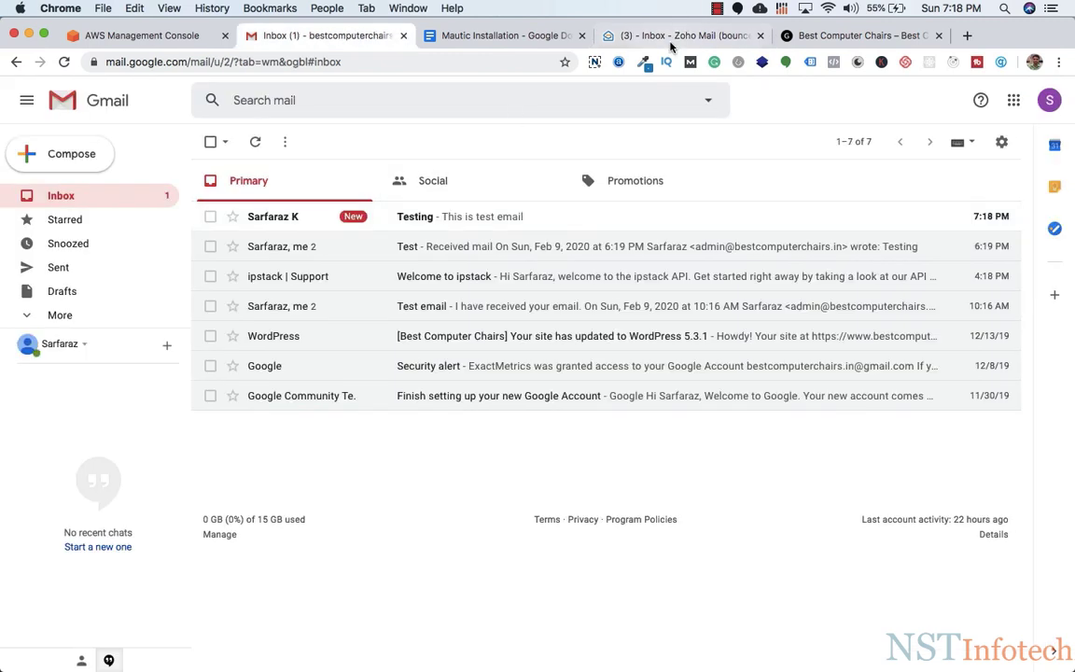
{"action": "left_click", "coordinate": [432, 218]}
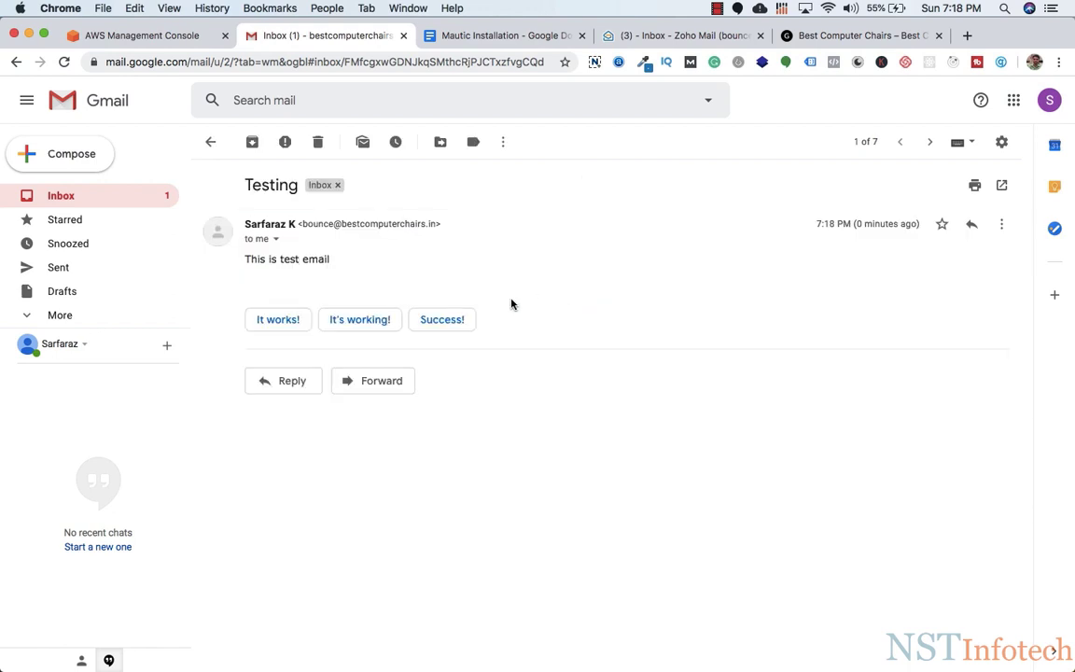
{"action": "left_click", "coordinate": [337, 320]}
{"action": "left_click", "coordinate": [278, 463]}
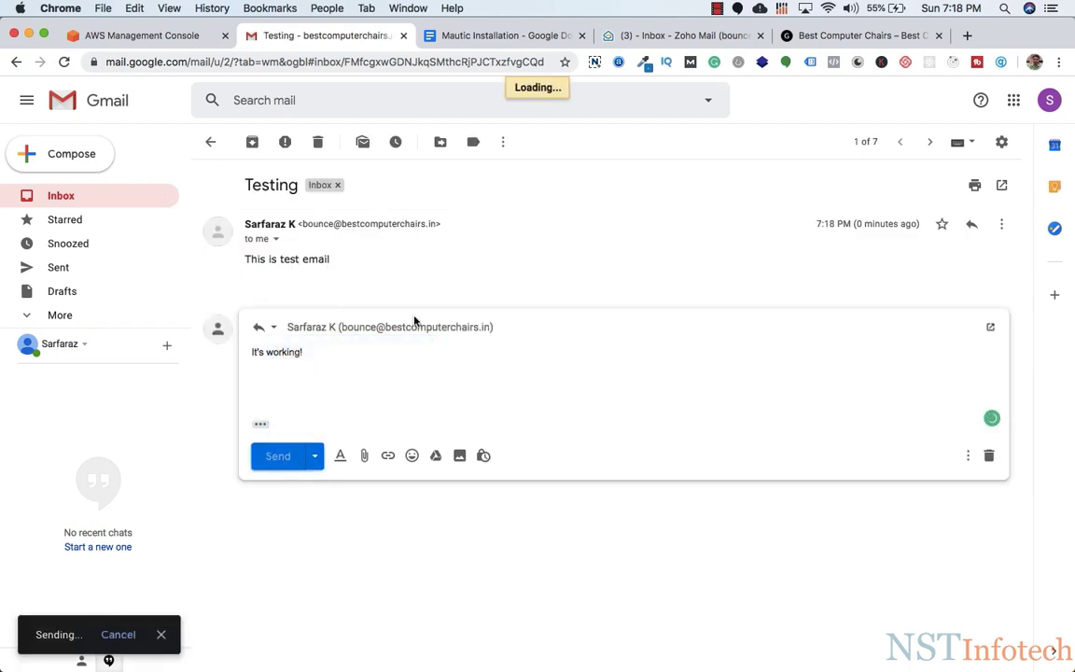
{"action": "left_click", "coordinate": [80, 201]}
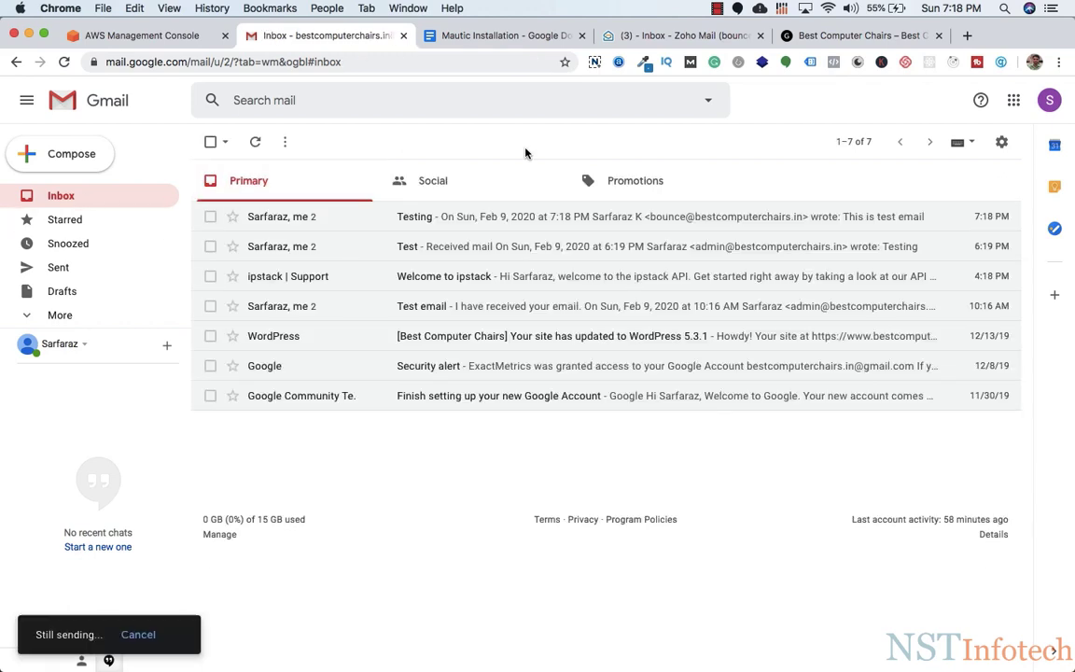
{"action": "left_click", "coordinate": [672, 36]}
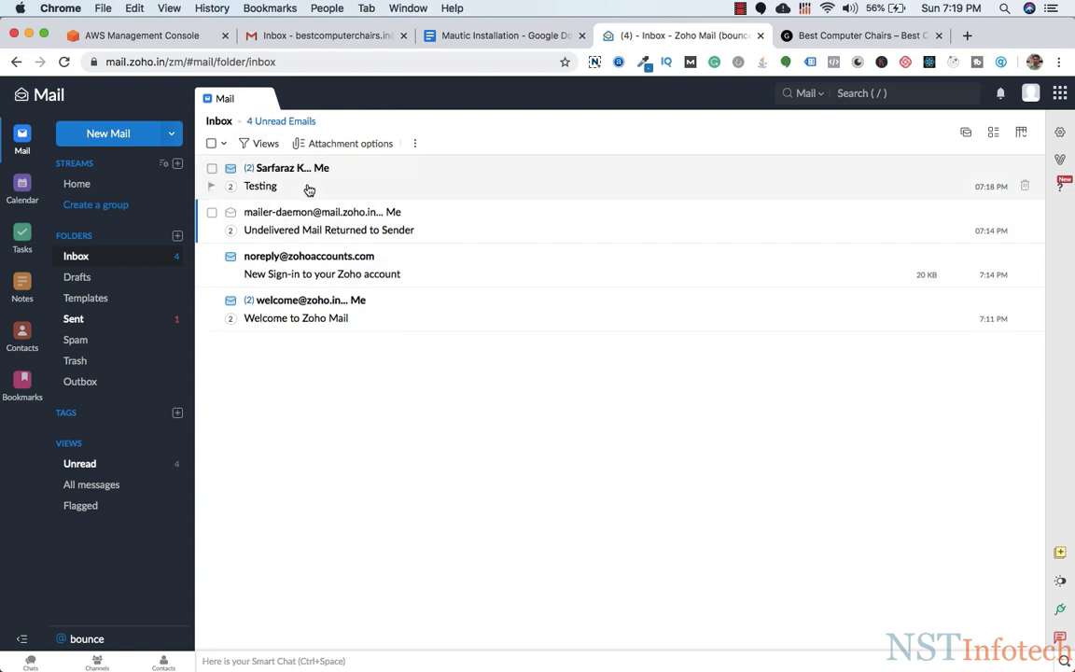
Step: Read the newly arrived 'It's working!' reply to Testing in the Zoho inbox
{"action": "left_click", "coordinate": [282, 186]}
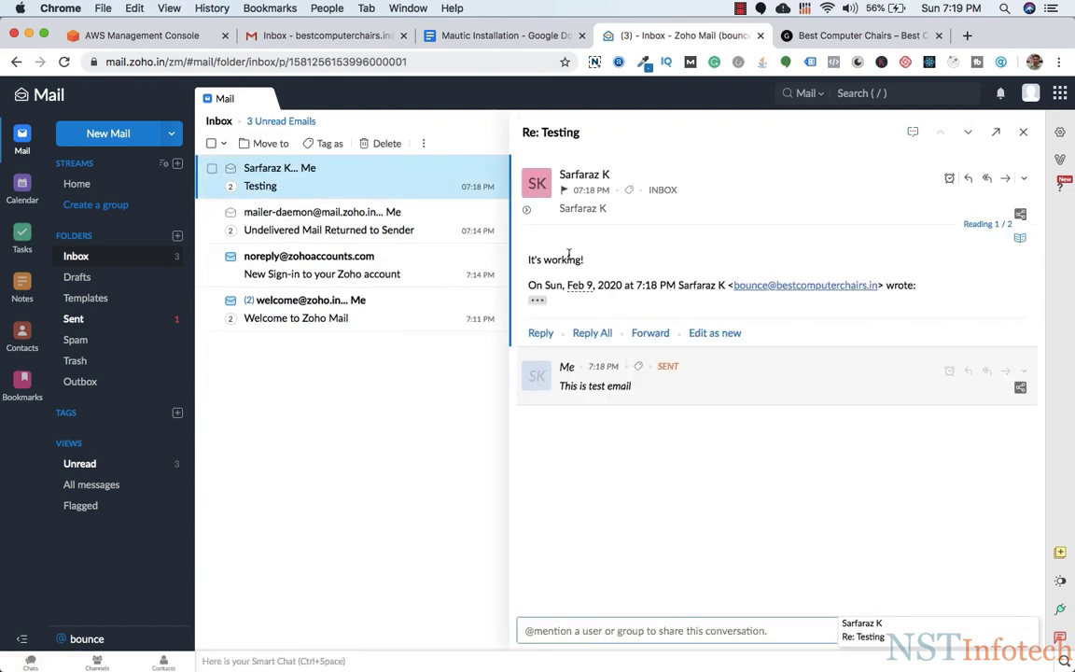
{"action": "left_click", "coordinate": [1023, 133]}
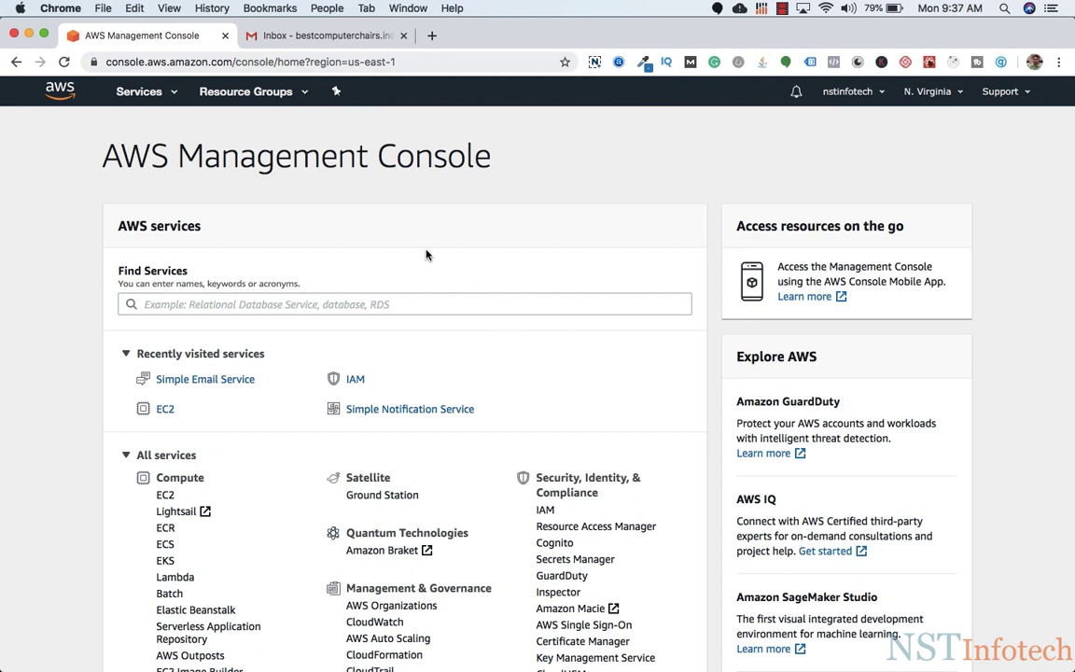
Step: Find Simple Email Service by searching 'simple email' and open its Domains list
{"action": "left_click", "coordinate": [152, 89]}
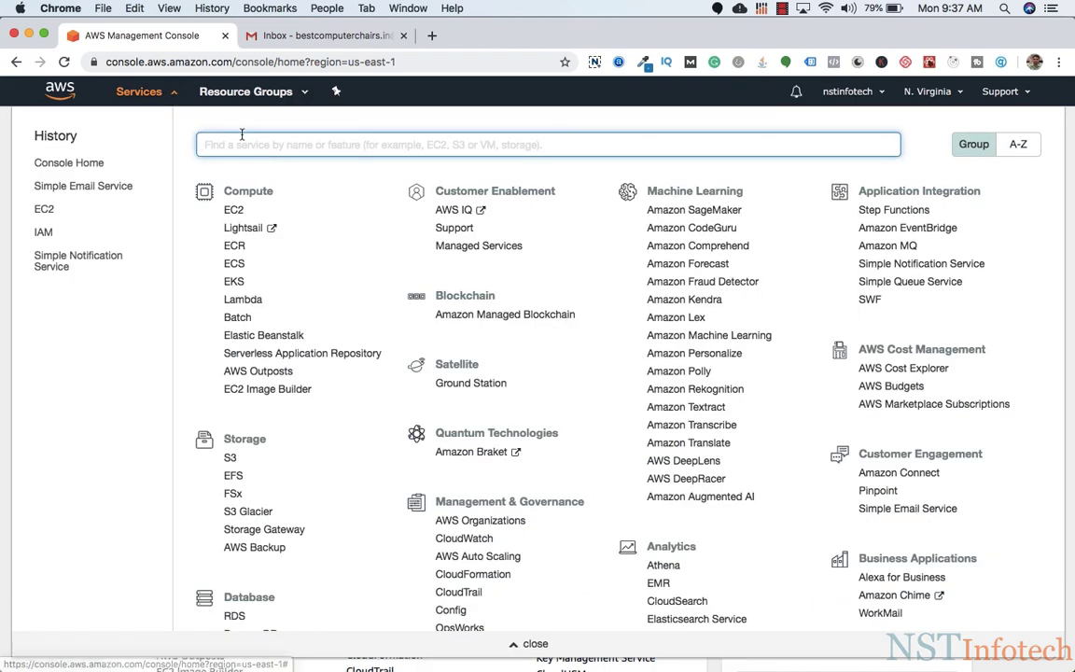
{"action": "type", "text": "s"}
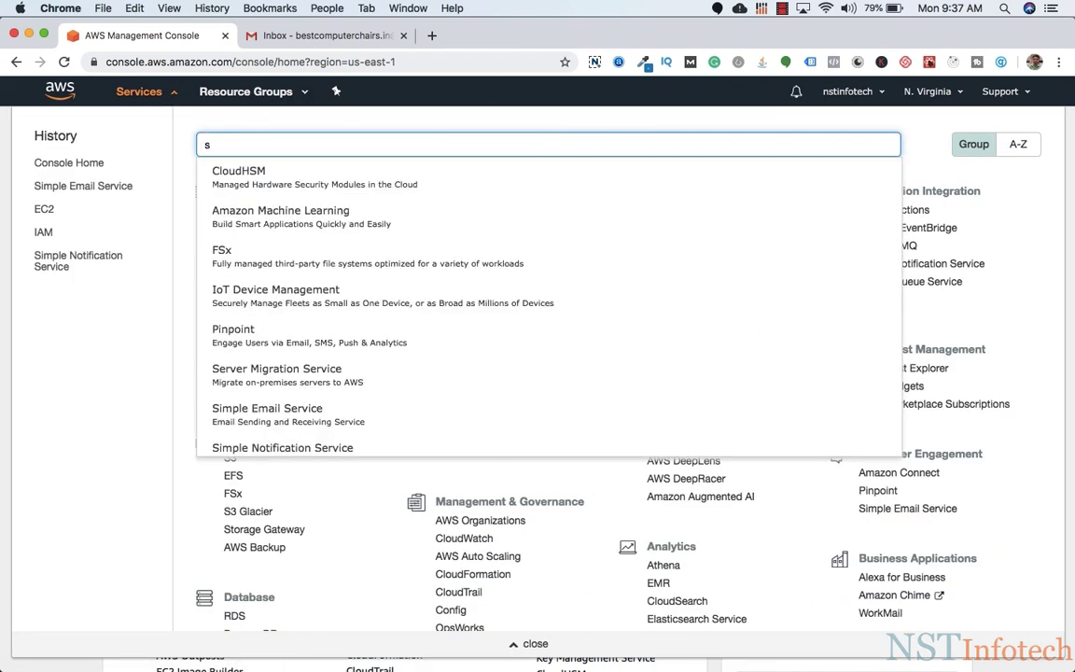
{"action": "type", "text": "imple e"}
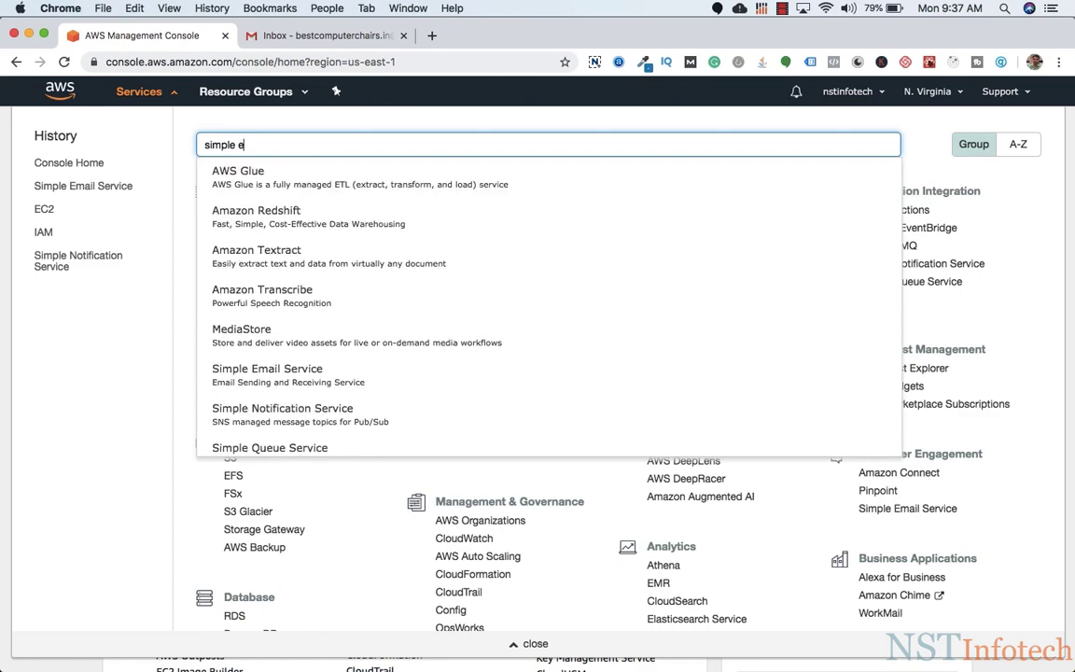
{"action": "type", "text": "mail"}
{"action": "left_click", "coordinate": [286, 176]}
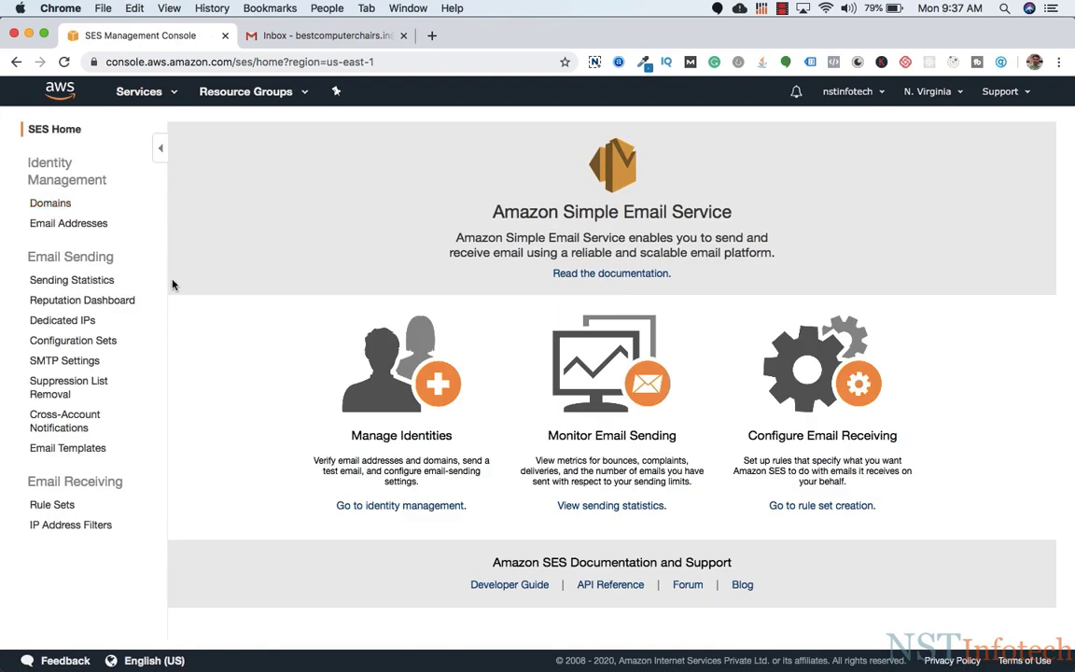
{"action": "left_click", "coordinate": [56, 204]}
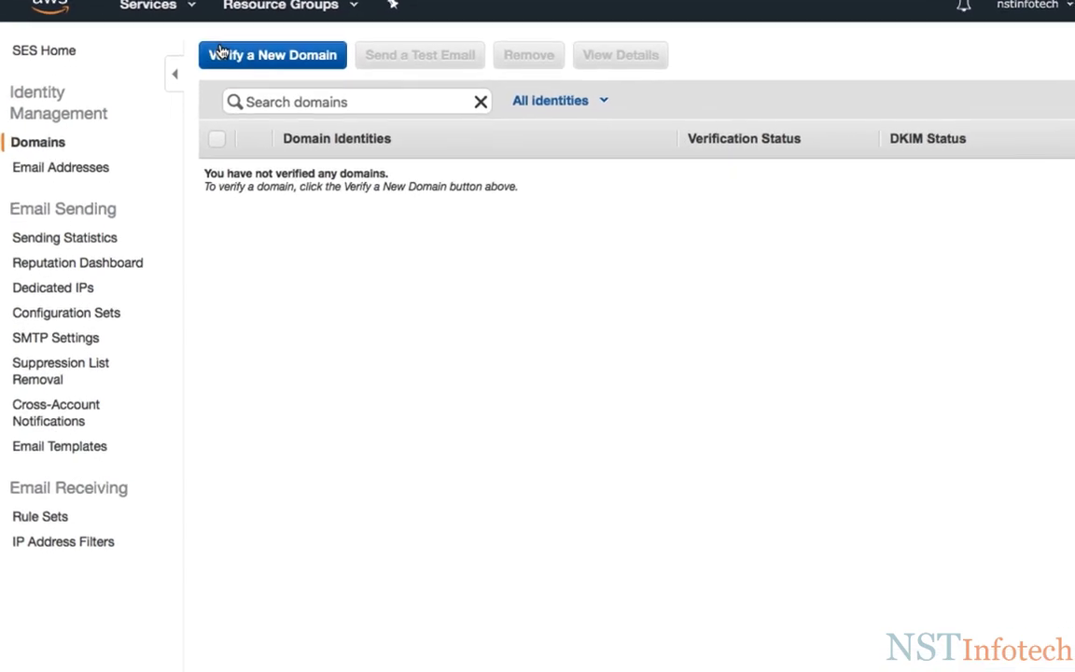
Step: Submit bestcomputerchairs.in for verification in SES with DKIM settings generated
{"action": "left_click", "coordinate": [232, 55]}
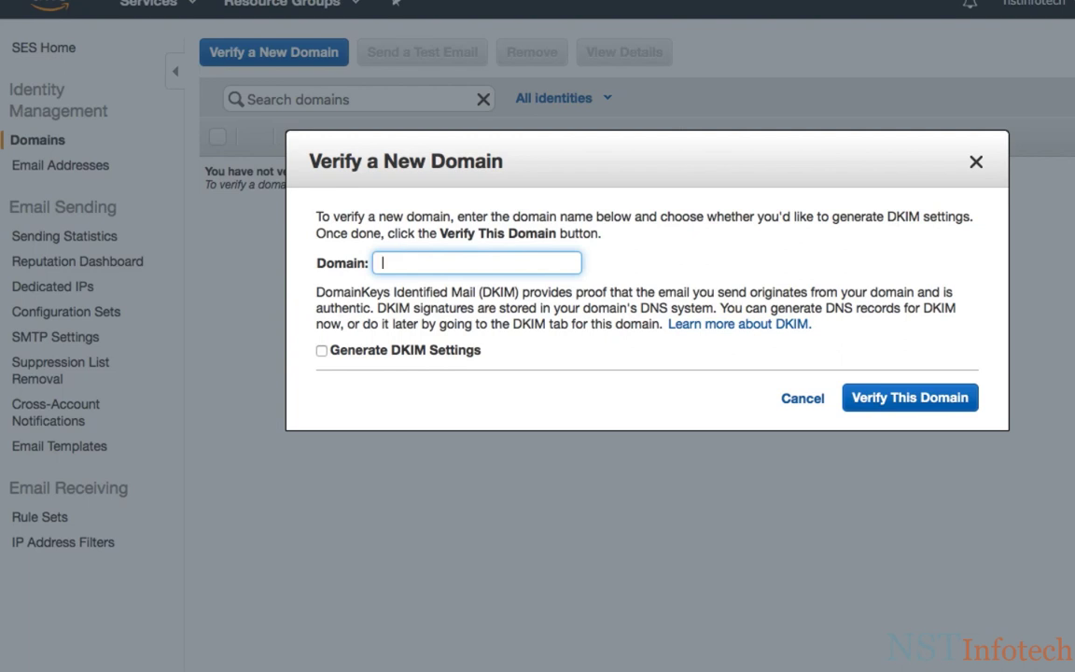
{"action": "type", "text": "bestcomputerchairs.in"}
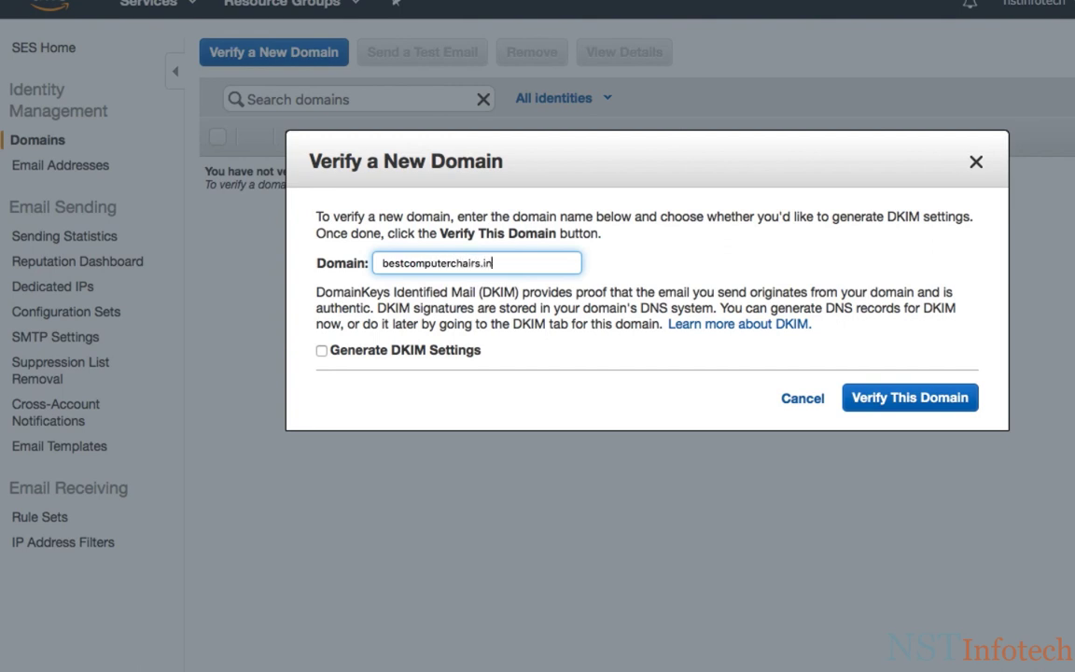
{"action": "left_click", "coordinate": [322, 352]}
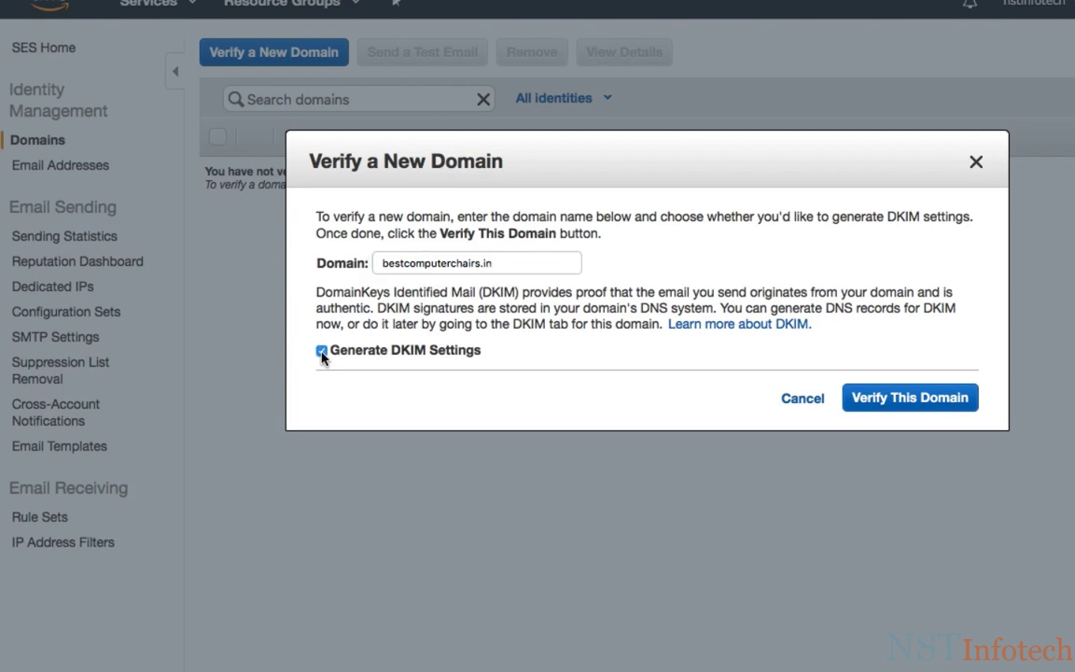
{"action": "left_click", "coordinate": [884, 401]}
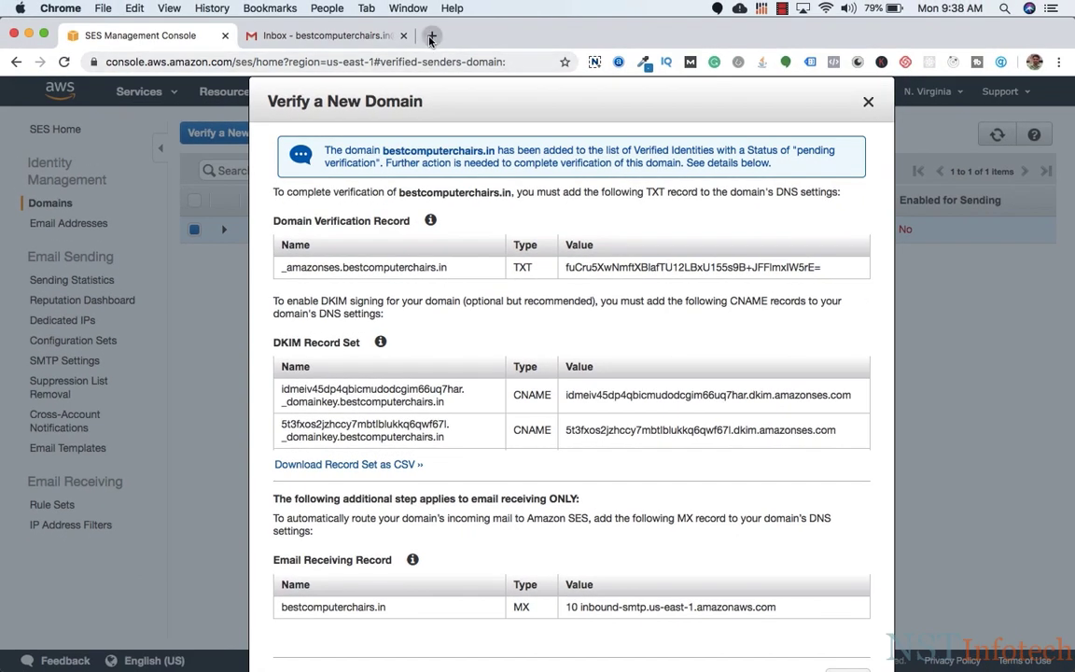
{"action": "left_click", "coordinate": [430, 37]}
Step: Log in to siteground.com with the account password and open cPanel for the hosting account
{"action": "type", "text": "site"}
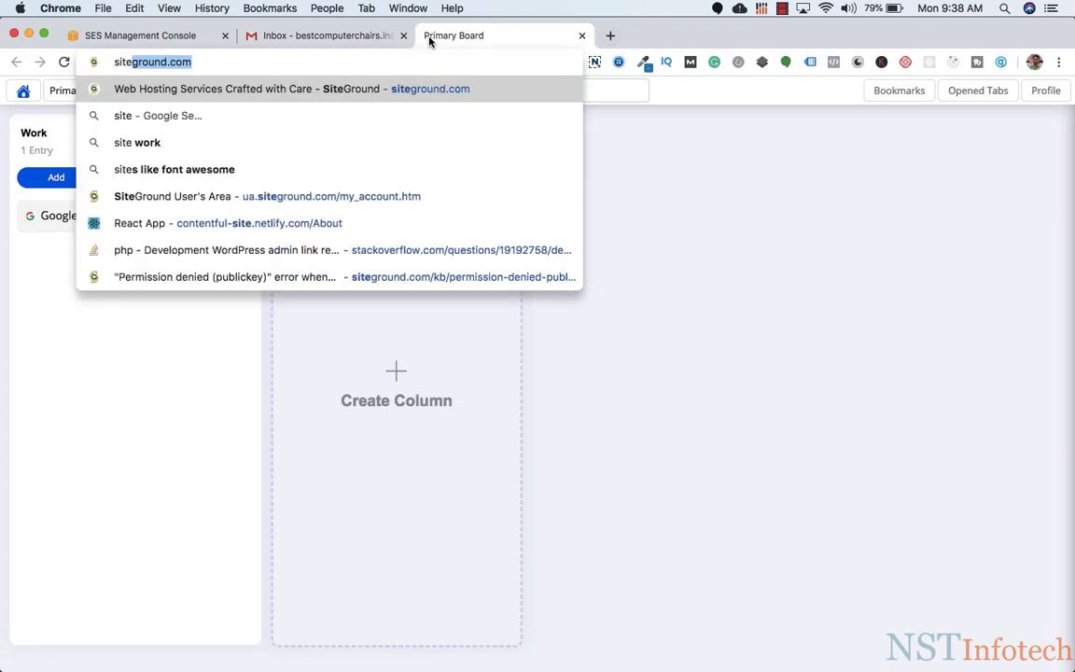
{"action": "key", "text": "Return"}
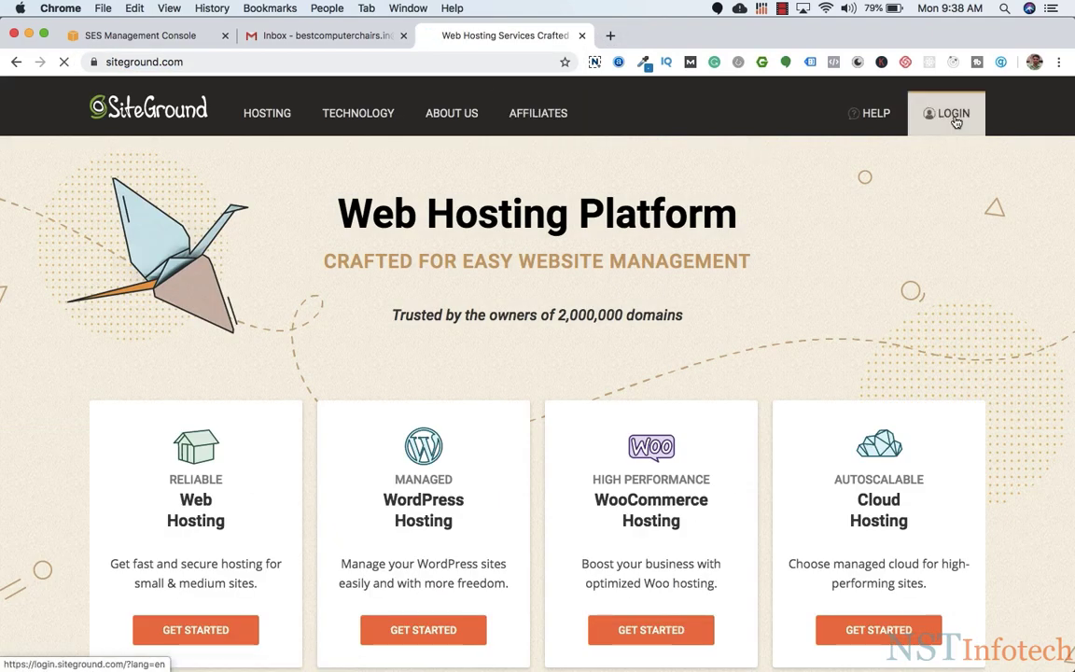
{"action": "left_click", "coordinate": [950, 114]}
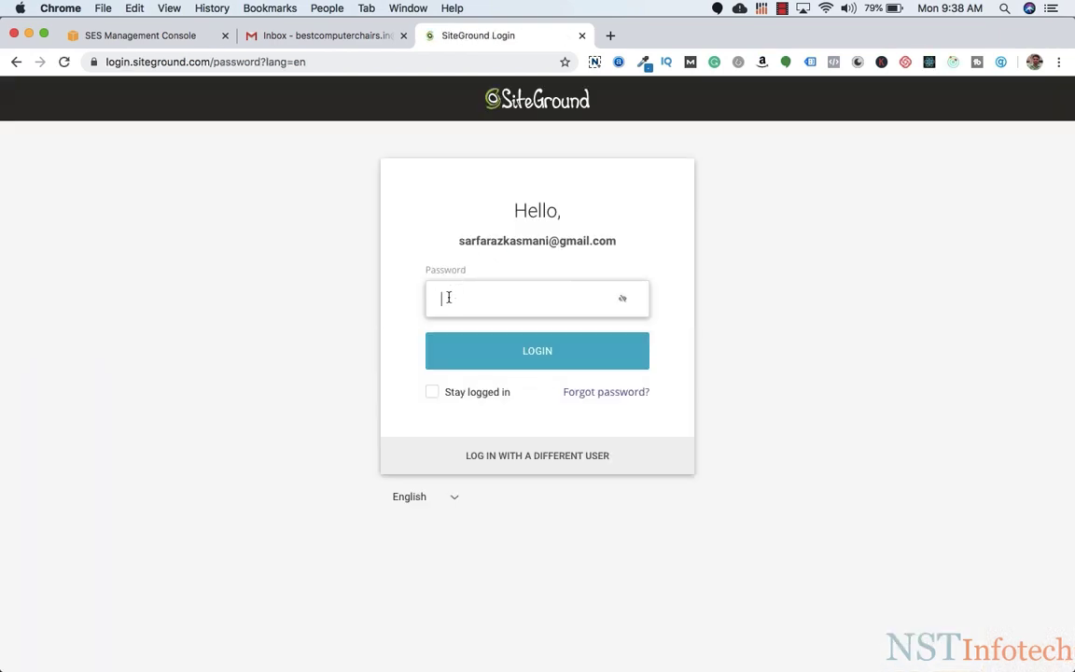
{"action": "type", "text": "••"}
{"action": "left_click", "coordinate": [483, 361]}
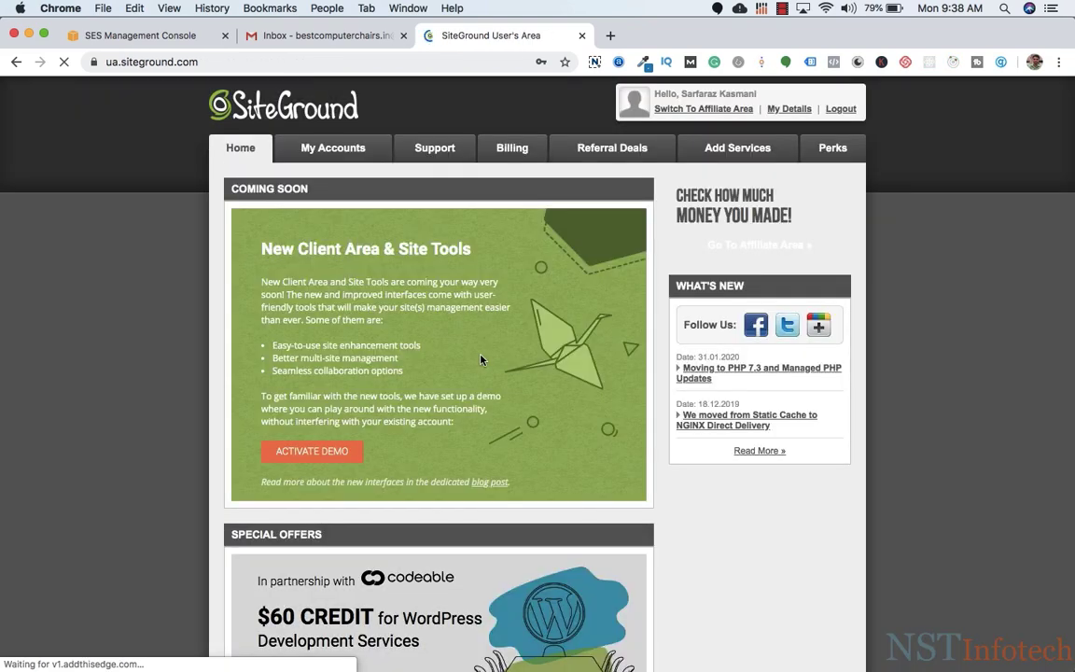
{"action": "left_click", "coordinate": [319, 160]}
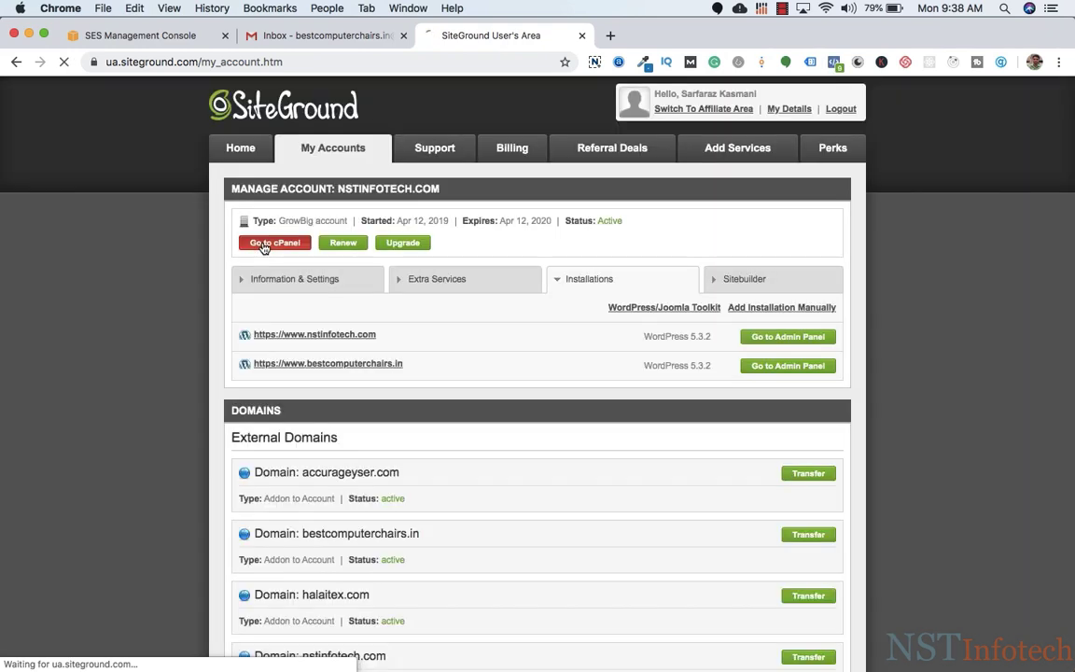
{"action": "left_click", "coordinate": [264, 244]}
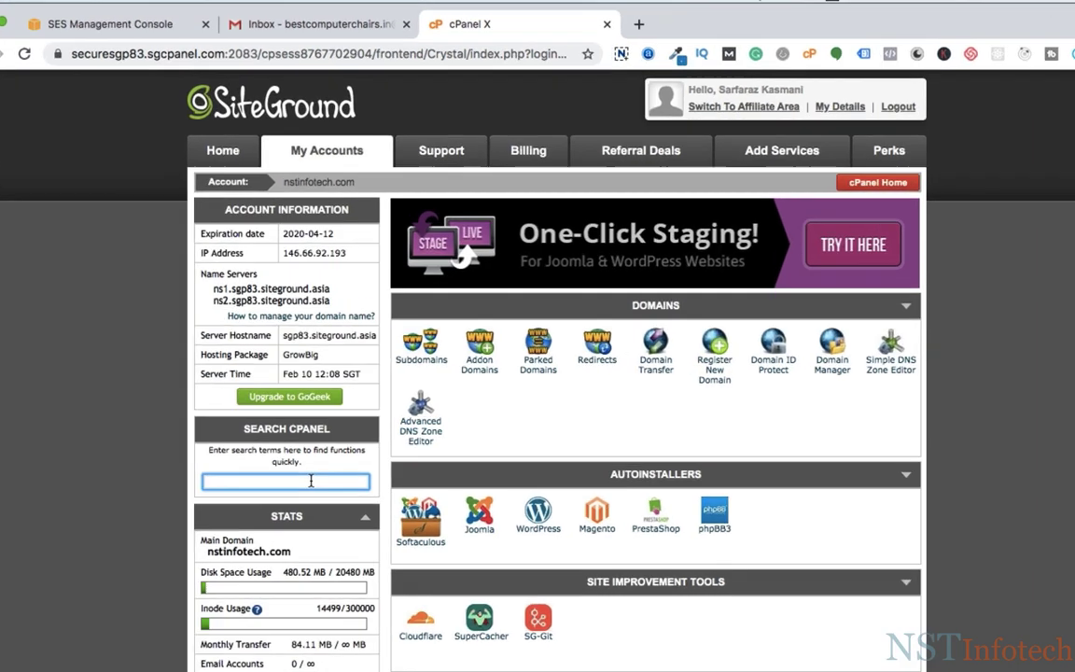
Step: Open the Advanced DNS Zone Editor from a 'dns' search and select the bestcomputerchairs.in zone
{"action": "type", "text": "dns"}
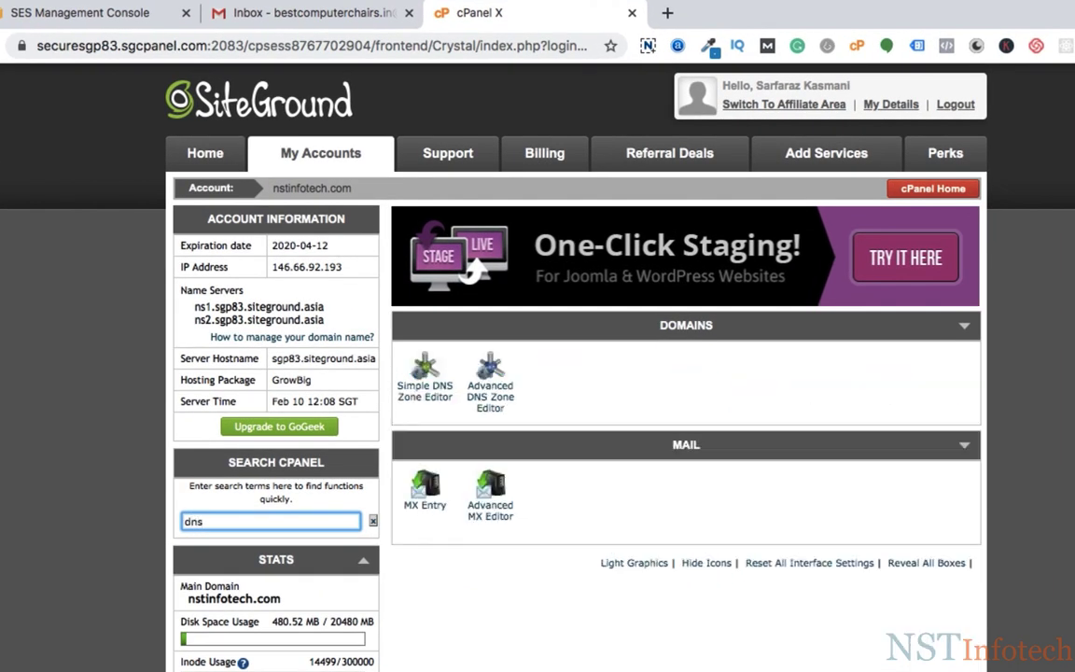
{"action": "left_click", "coordinate": [489, 401]}
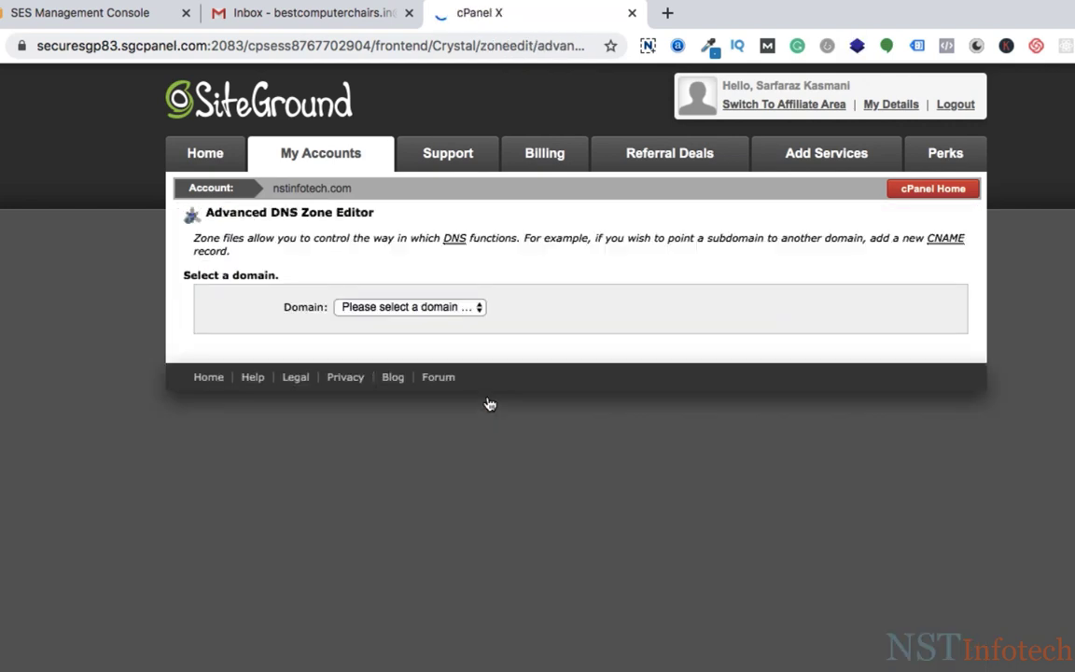
{"action": "left_click", "coordinate": [407, 307]}
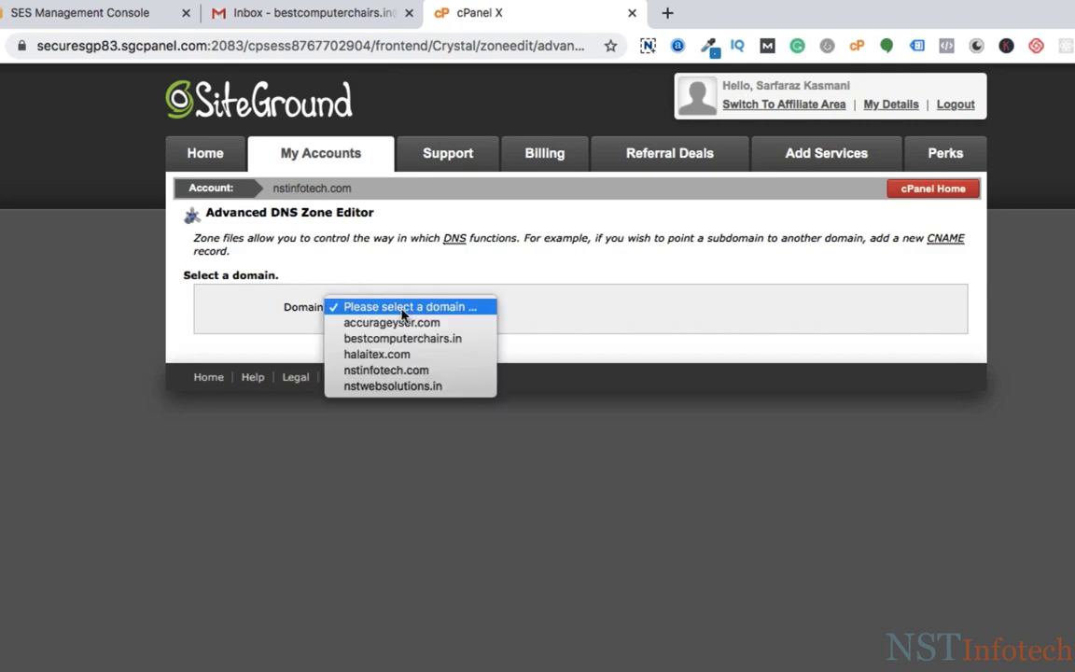
{"action": "left_click", "coordinate": [390, 338]}
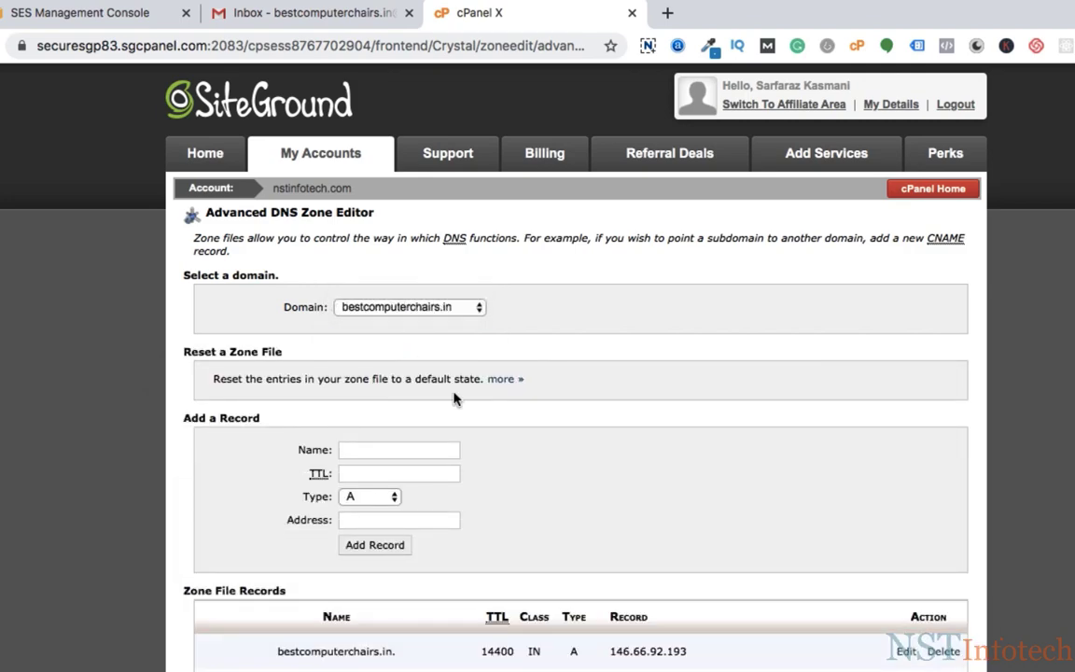
{"action": "scroll", "coordinate": [453, 397], "scroll_direction": "down", "scroll_amount": 2}
{"action": "scroll", "coordinate": [472, 475], "scroll_direction": "down", "scroll_amount": 10}
{"action": "scroll", "coordinate": [473, 473], "scroll_direction": "up", "scroll_amount": 10}
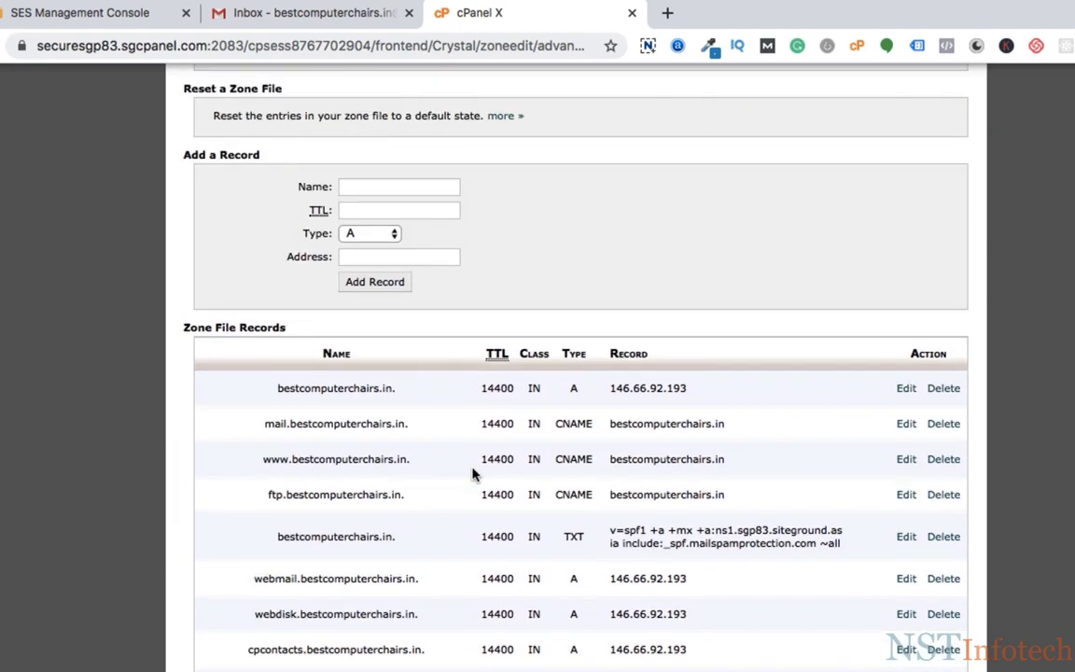
{"action": "left_click", "coordinate": [102, 13]}
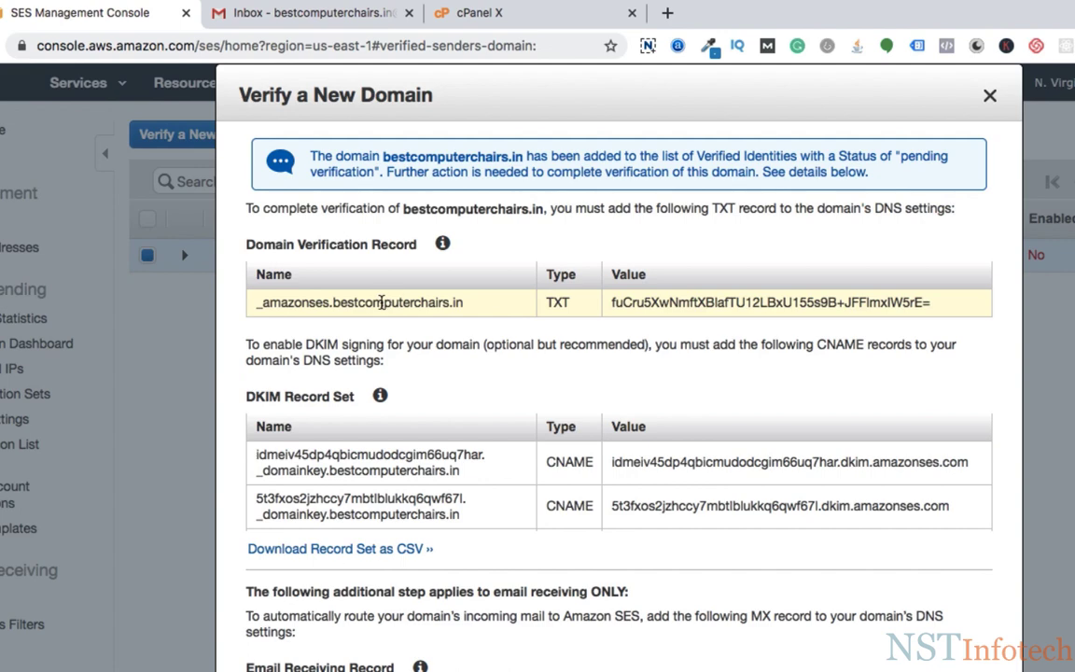
Step: Start a new record named _amazonses.bestcomputerchairs.in with TTL 600 and type TXT
{"action": "triple_click", "coordinate": [356, 307]}
{"action": "key", "text": "super+c"}
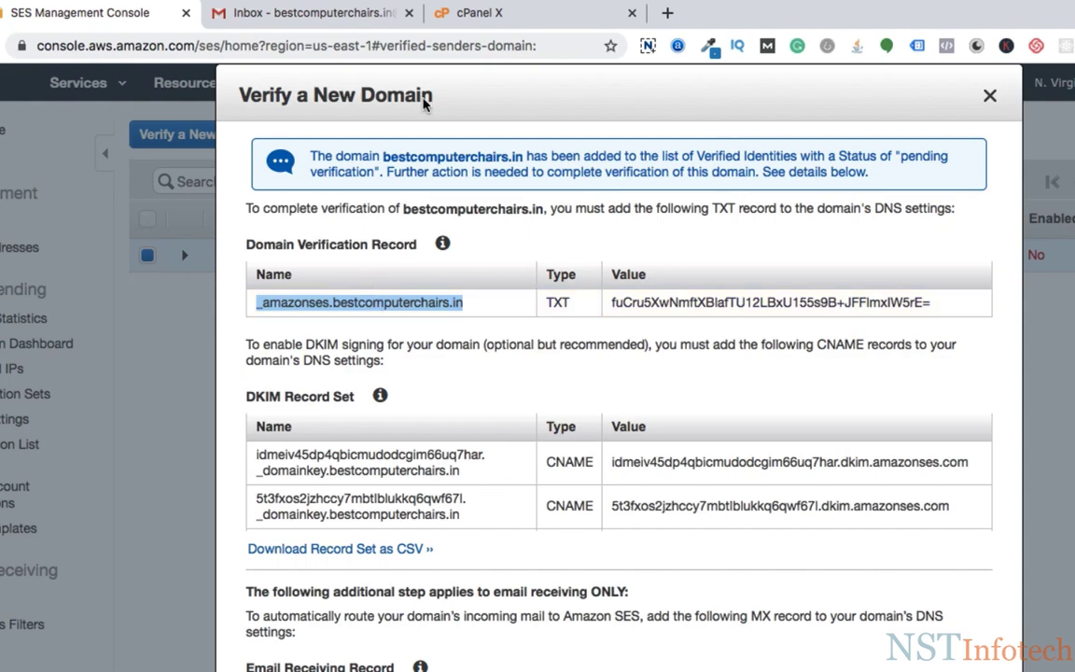
{"action": "left_click", "coordinate": [448, 18]}
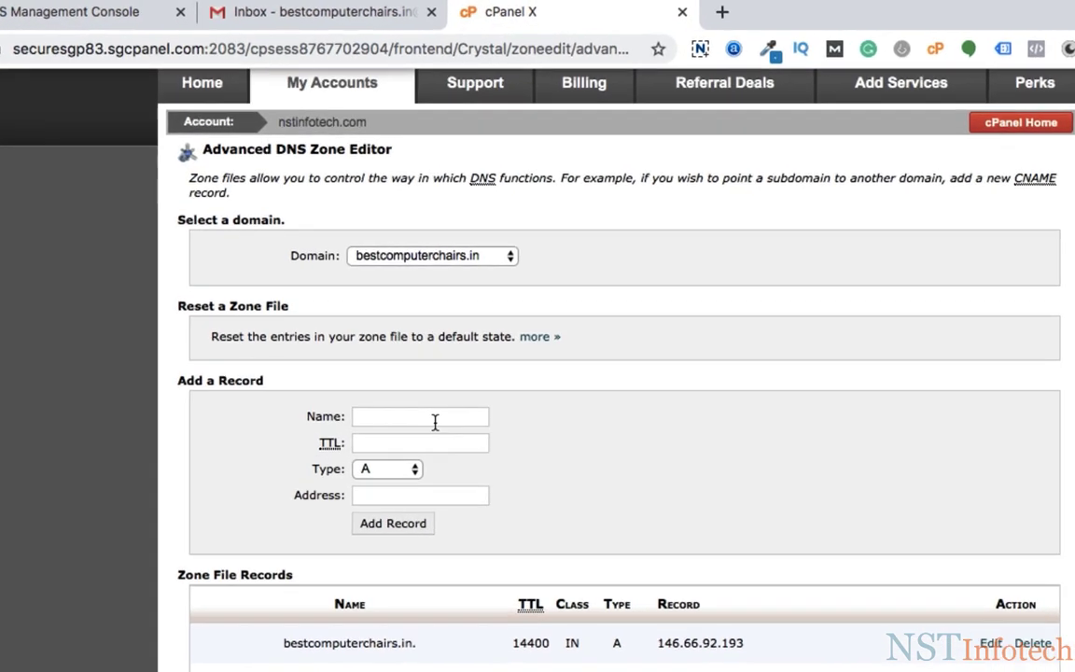
{"action": "left_click", "coordinate": [412, 377]}
{"action": "key", "text": "super+v"}
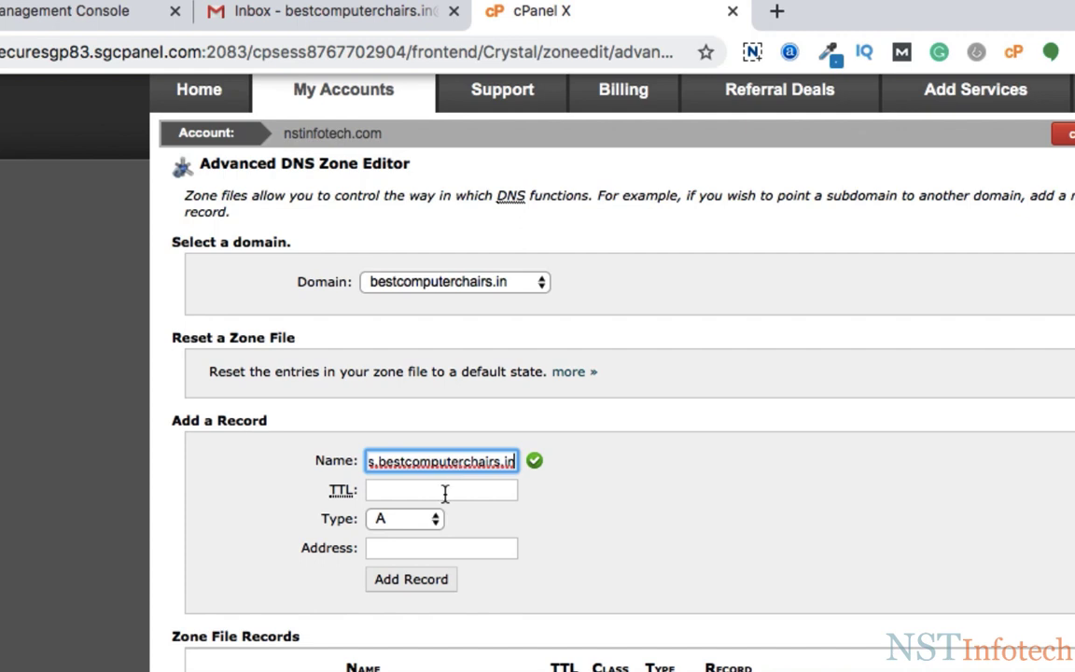
{"action": "left_click", "coordinate": [443, 495]}
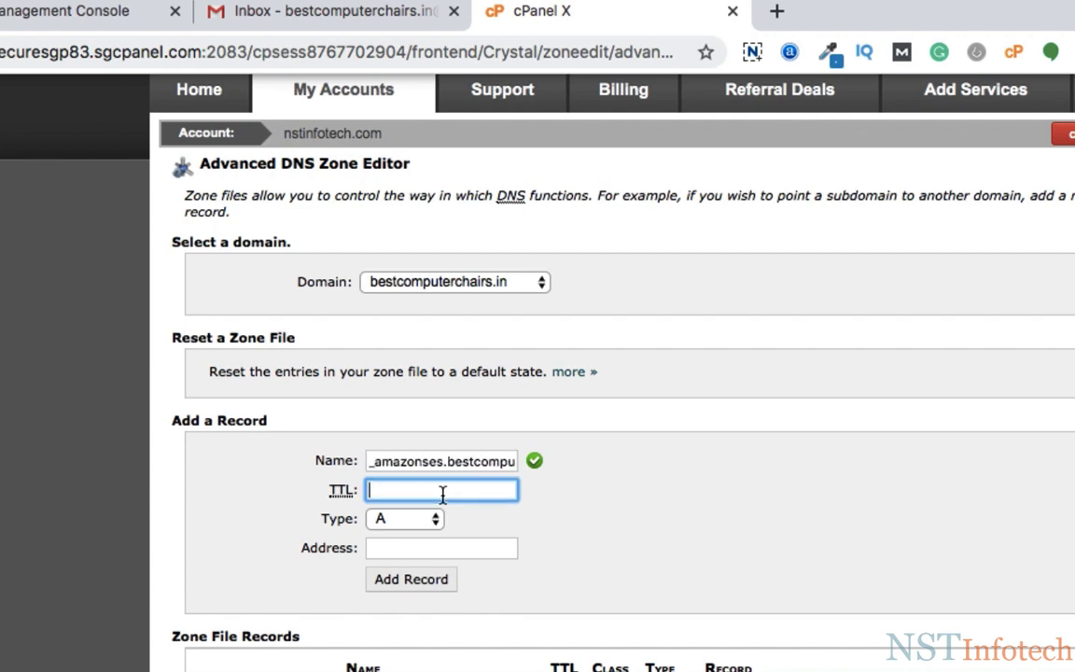
{"action": "type", "text": "600"}
{"action": "left_click", "coordinate": [417, 525]}
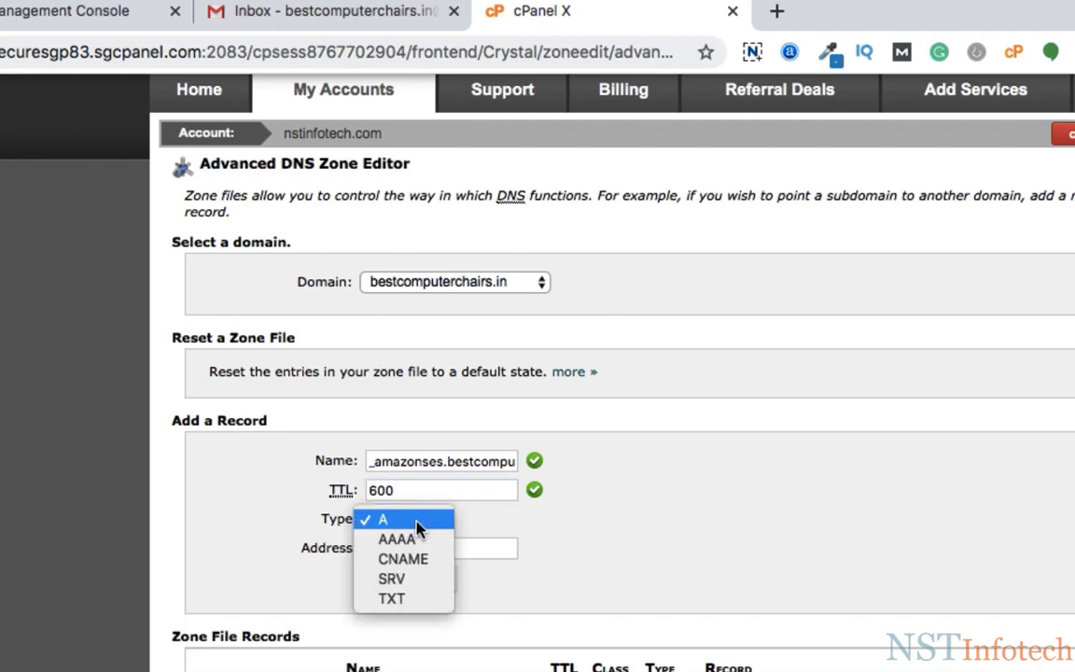
{"action": "left_click", "coordinate": [410, 591]}
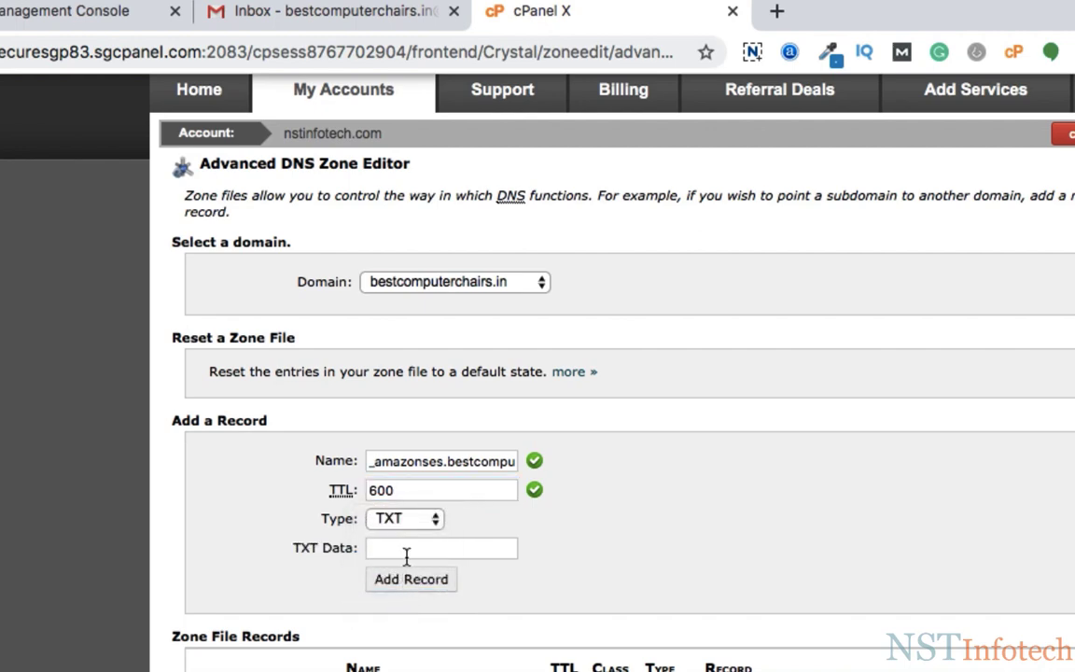
Step: Paste the SES verification value into TXT Data and add the record
{"action": "left_click", "coordinate": [406, 550]}
{"action": "left_click", "coordinate": [11, 20]}
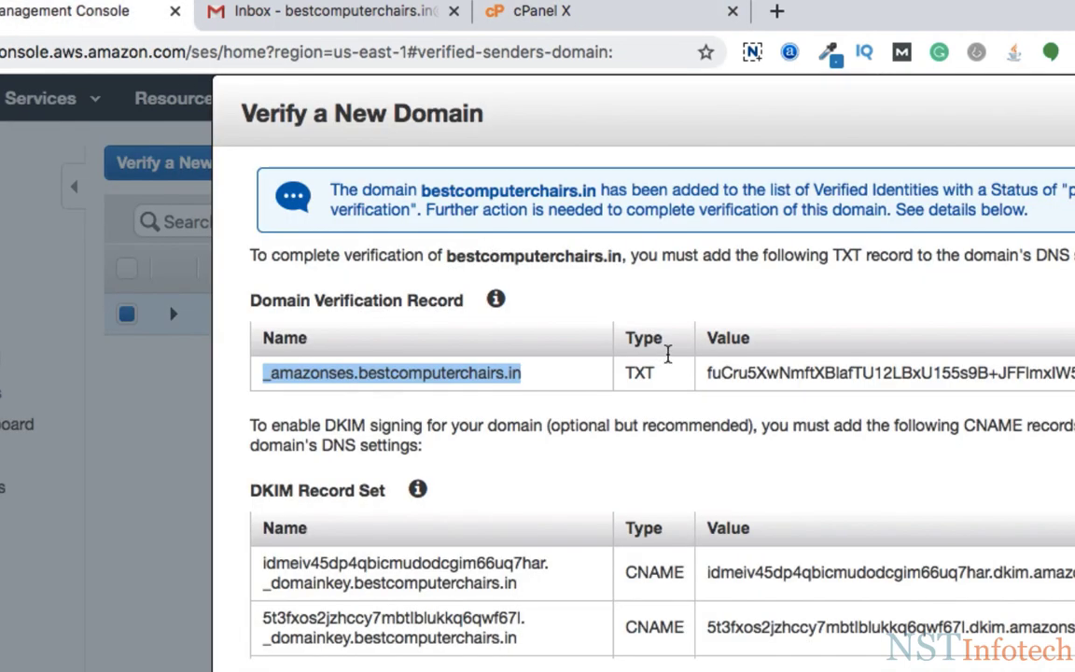
{"action": "left_click_drag", "start_coordinate": [706, 374], "coordinate": [787, 378]}
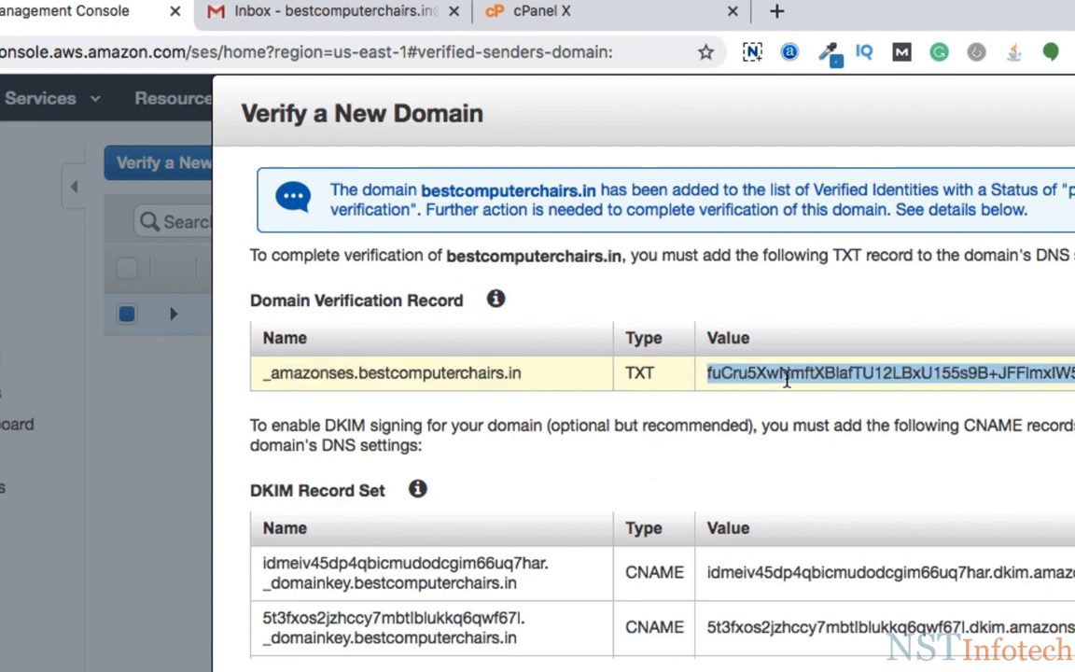
{"action": "left_click", "coordinate": [523, 12]}
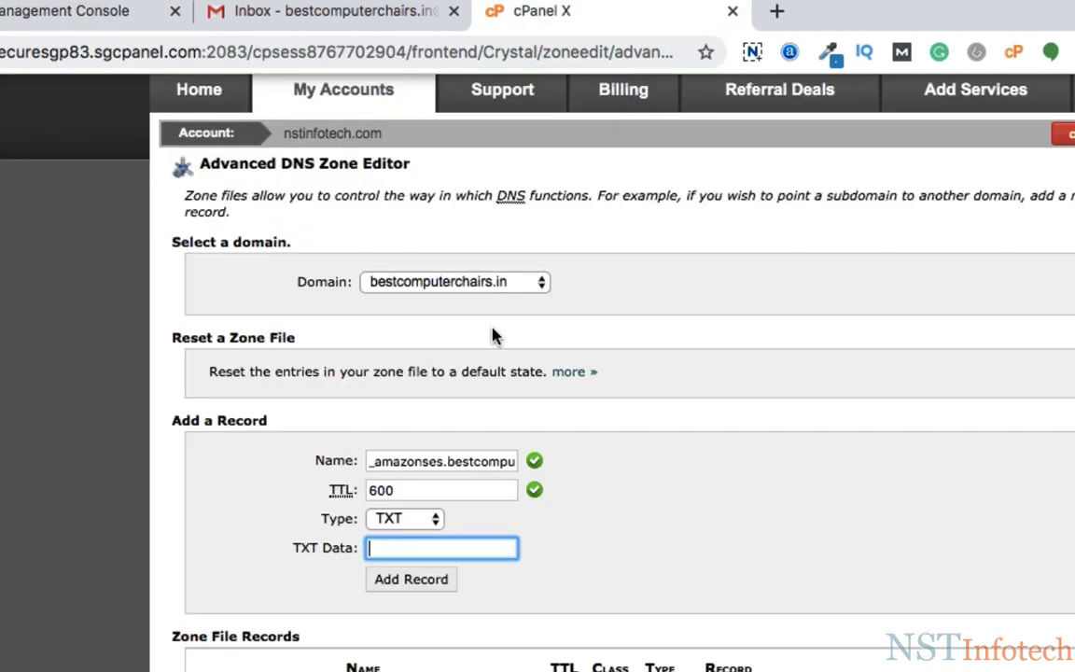
{"action": "key", "text": "super+v"}
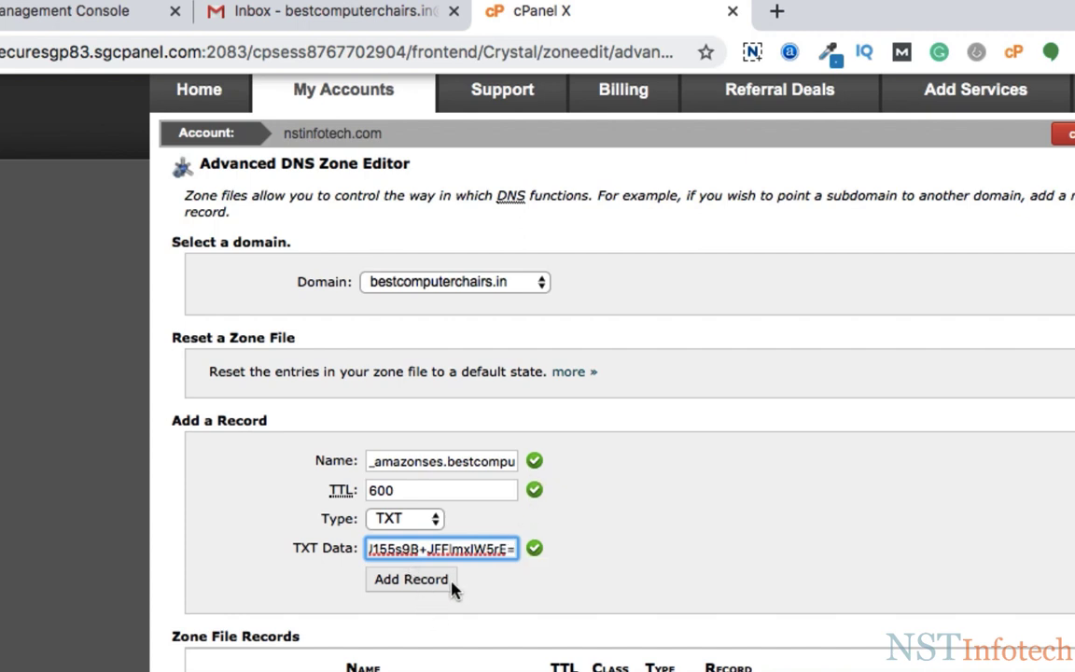
{"action": "left_click", "coordinate": [404, 581]}
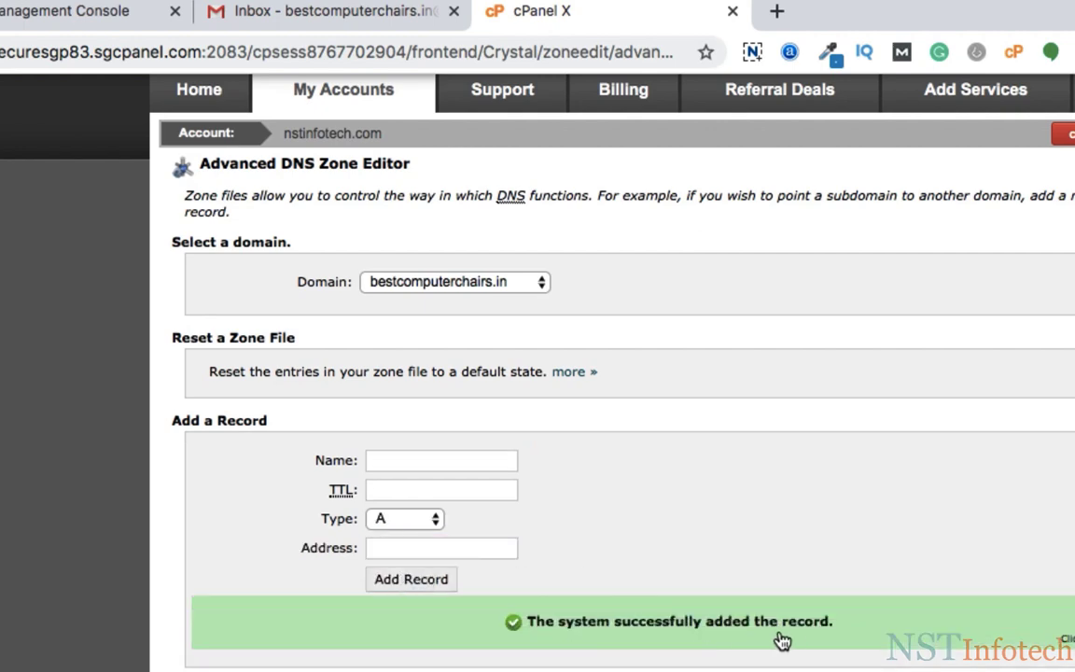
{"action": "left_click", "coordinate": [40, 9]}
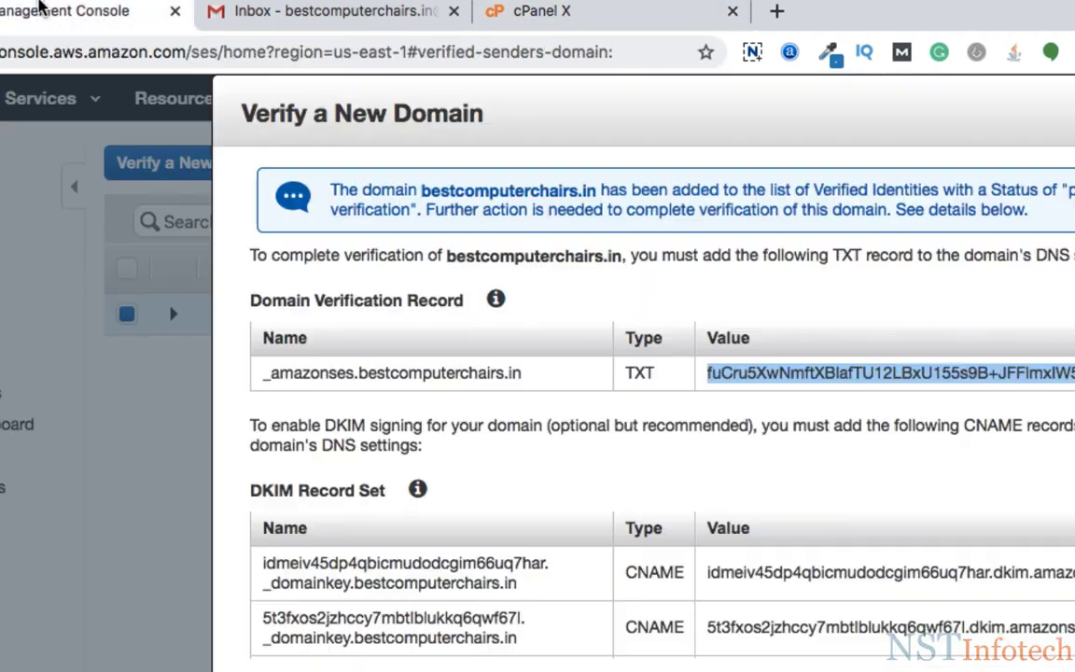
Step: Enter the first DKIM name idmeiv…_domainkey with TTL 600 and type CNAME
{"action": "scroll", "coordinate": [586, 502], "scroll_direction": "down", "scroll_amount": 1}
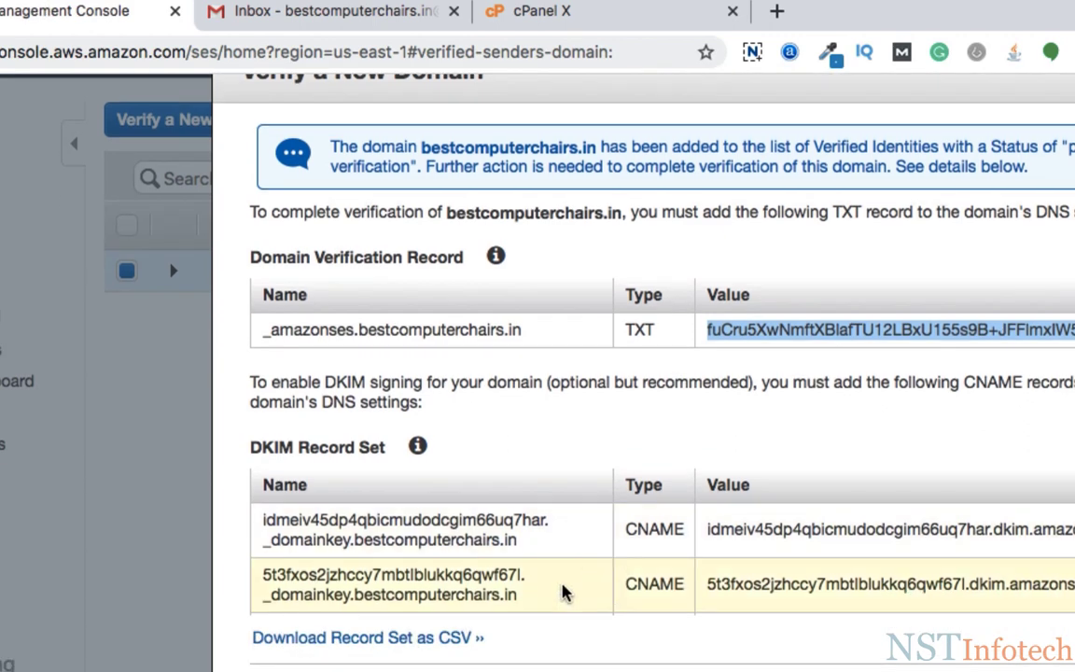
{"action": "scroll", "coordinate": [542, 600], "scroll_direction": "down", "scroll_amount": 1}
{"action": "scroll", "coordinate": [541, 599], "scroll_direction": "up", "scroll_amount": 1}
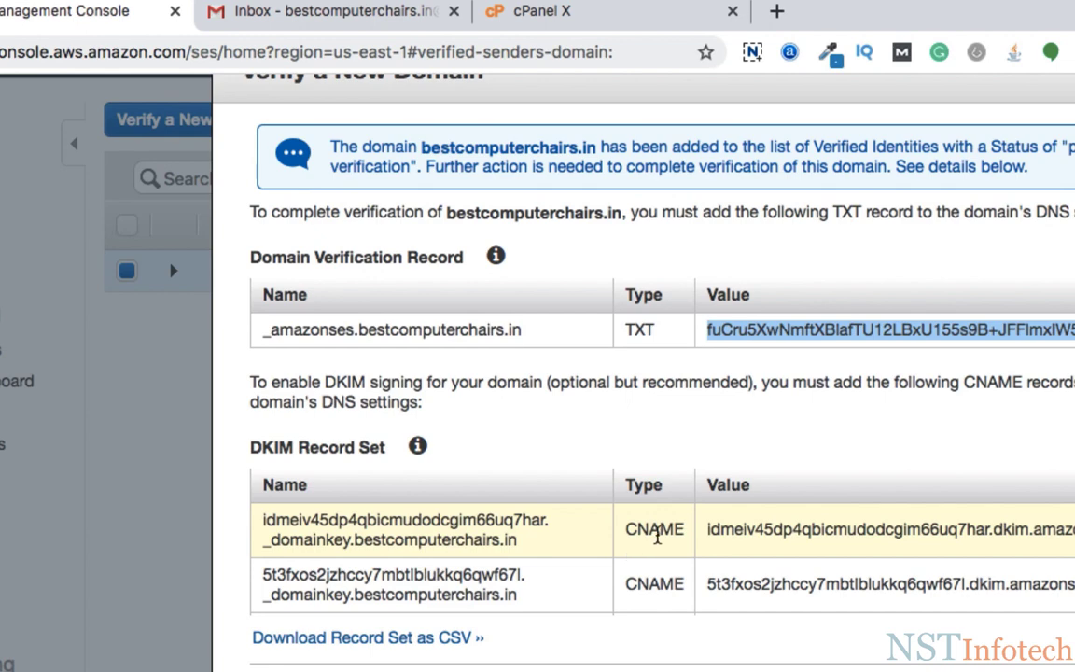
{"action": "triple_click", "coordinate": [451, 537]}
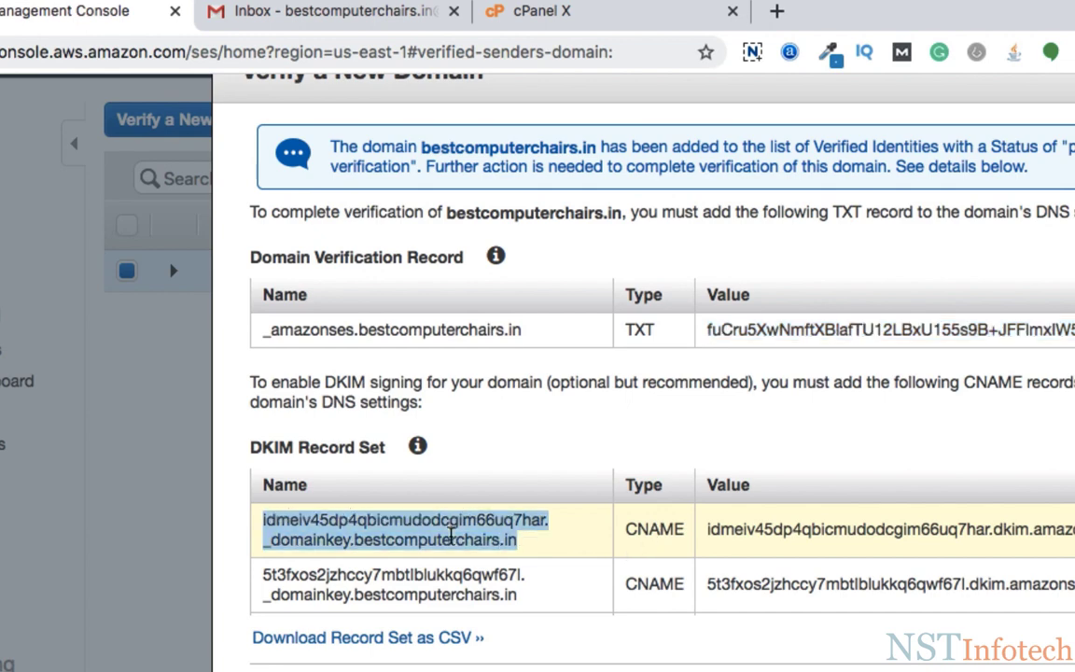
{"action": "left_click", "coordinate": [547, 19]}
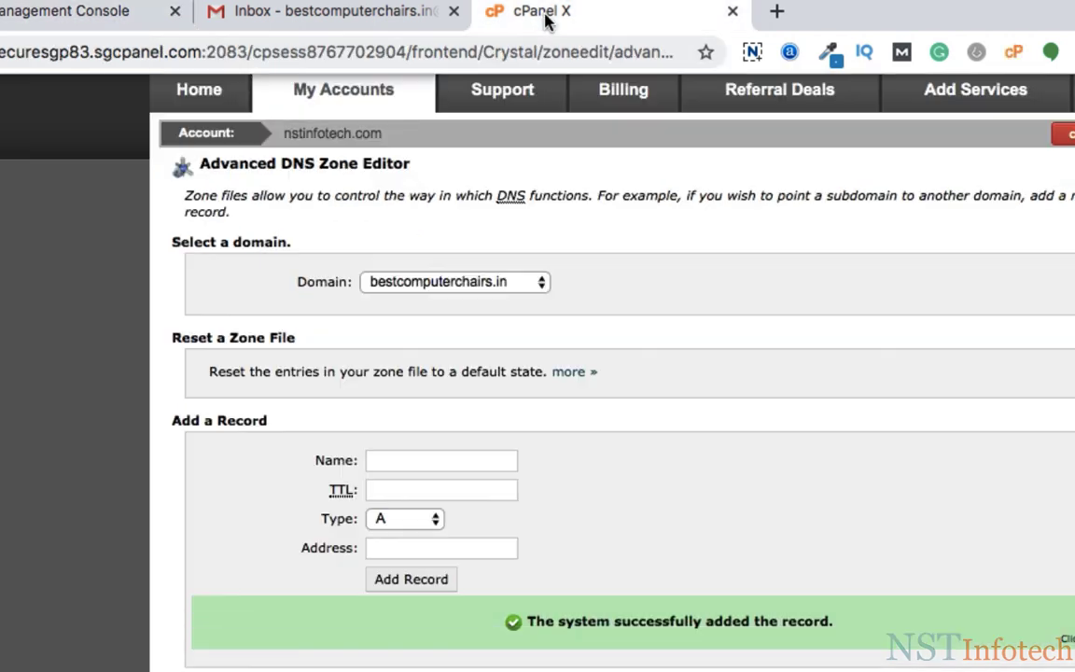
{"action": "left_click", "coordinate": [381, 457]}
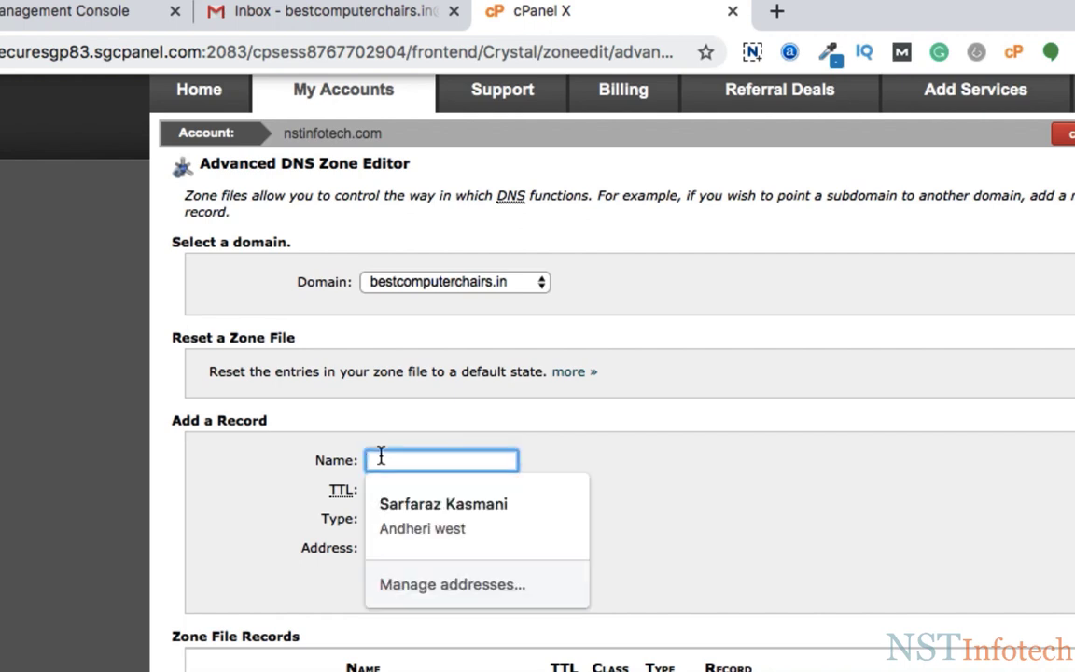
{"action": "key", "text": "super+v"}
{"action": "left_click", "coordinate": [391, 490]}
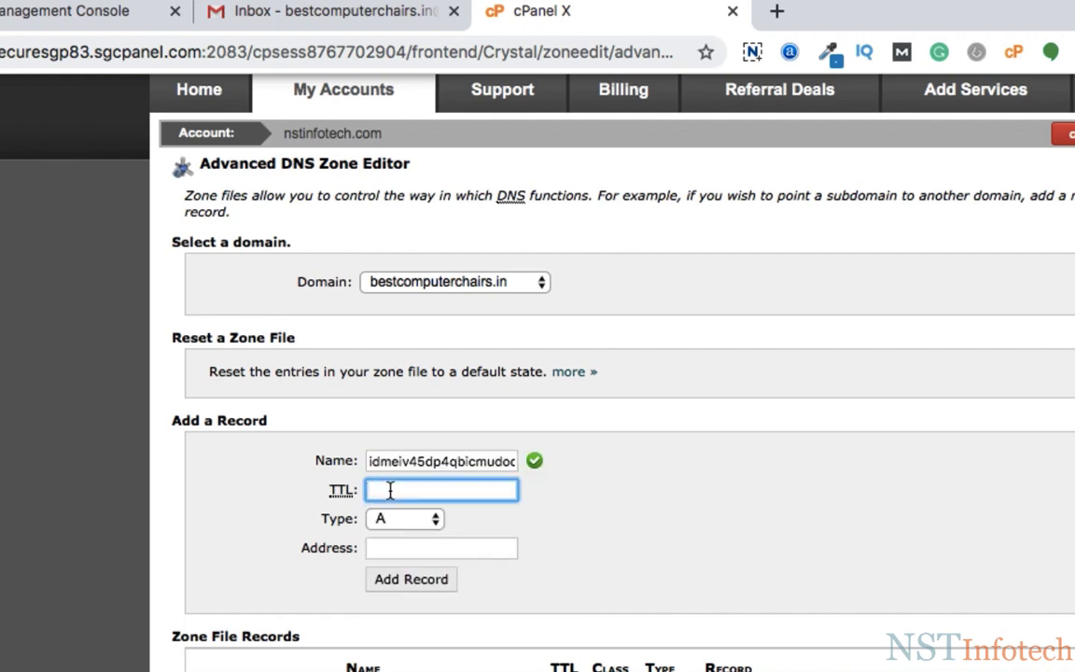
{"action": "type", "text": "600"}
{"action": "left_click", "coordinate": [411, 520]}
{"action": "left_click", "coordinate": [404, 560]}
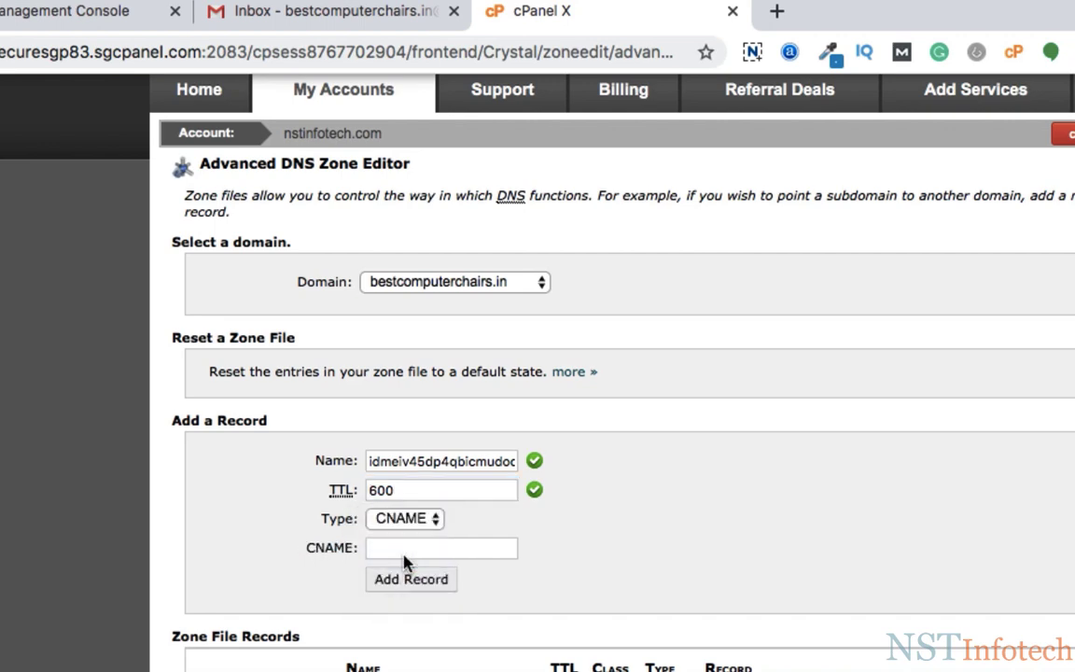
Step: Paste the first DKIM dkim.amazonses.com target as the CNAME and add the record
{"action": "left_click", "coordinate": [18, 7]}
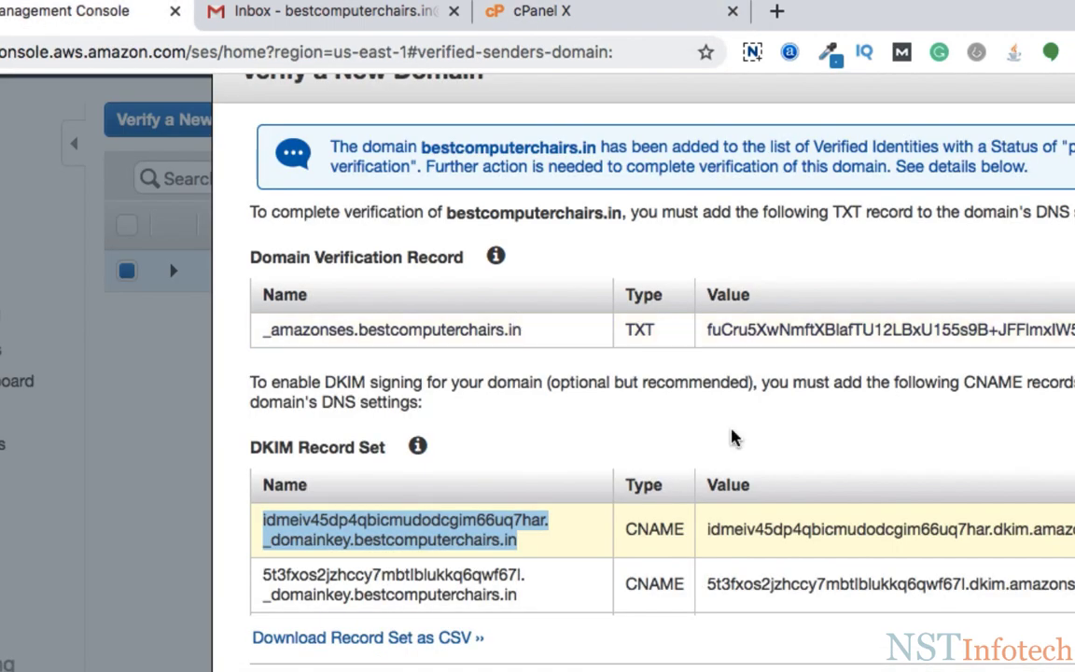
{"action": "double_click", "coordinate": [752, 529]}
{"action": "triple_click", "coordinate": [752, 529]}
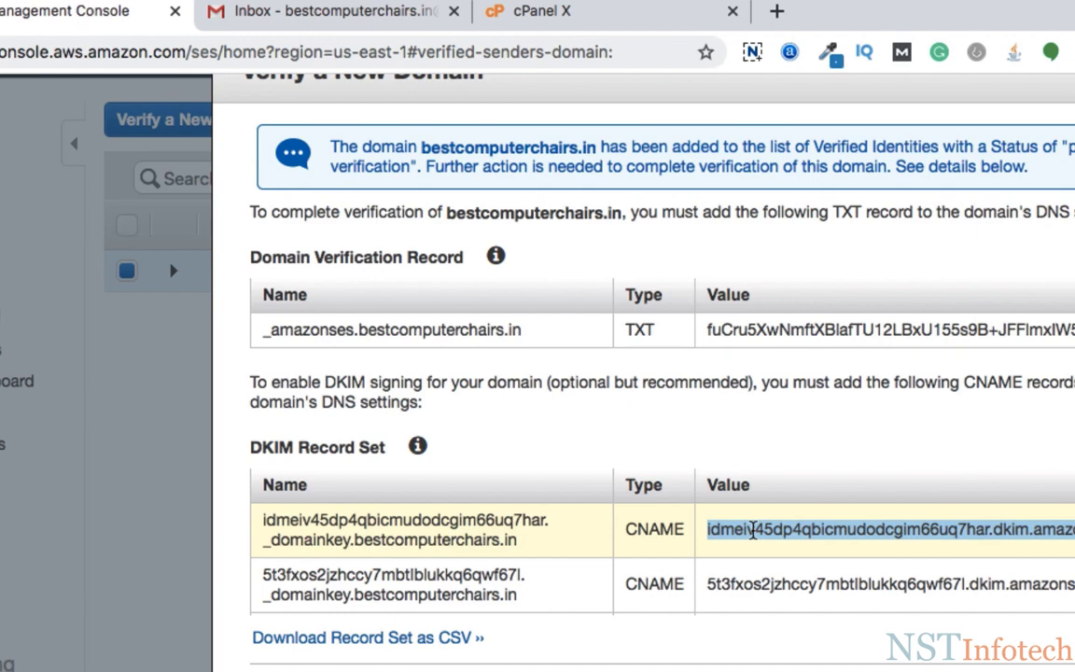
{"action": "left_click", "coordinate": [588, 13]}
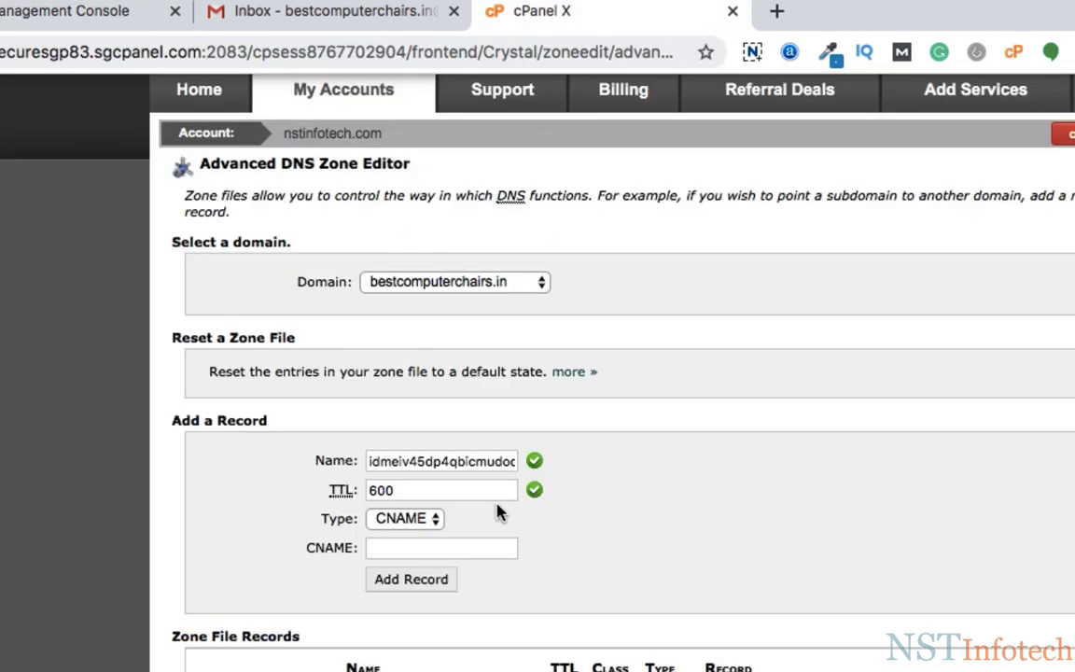
{"action": "left_click", "coordinate": [438, 548]}
{"action": "key", "text": "super+v"}
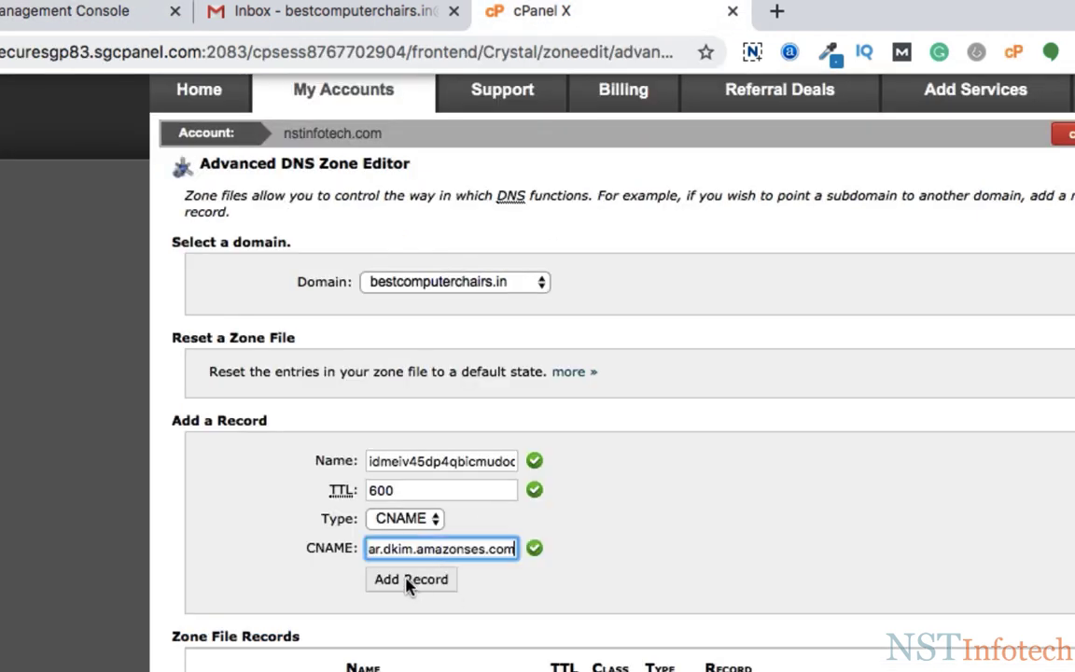
{"action": "left_click", "coordinate": [410, 580]}
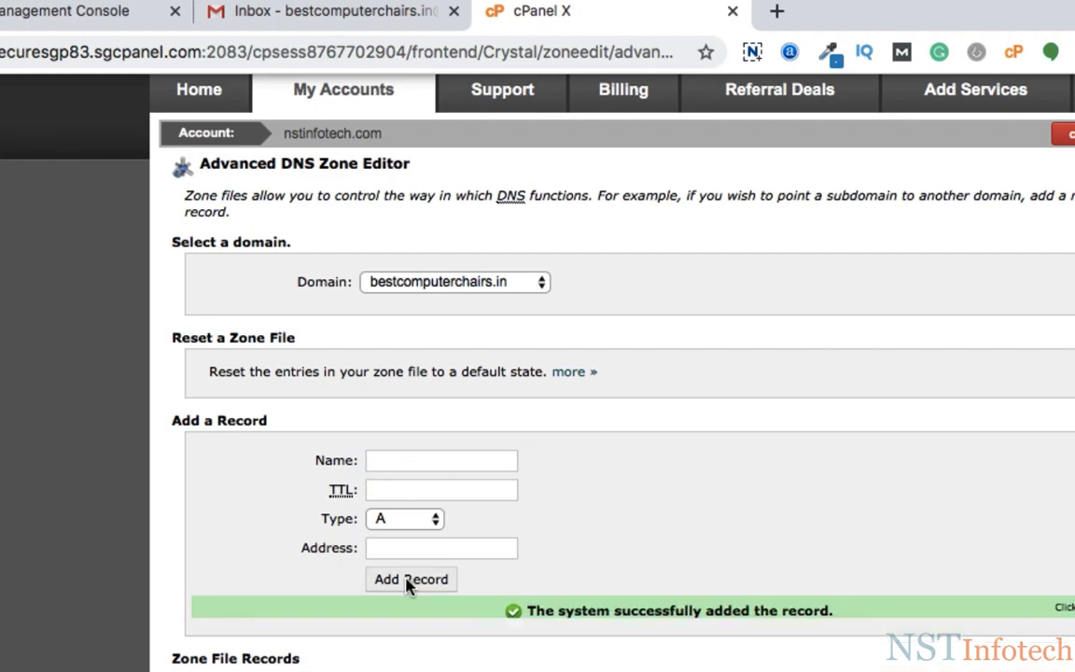
Step: Enter the second DKIM name 5t3fxos…_domainkey with TTL 600 and type CNAME
{"action": "left_click", "coordinate": [53, 15]}
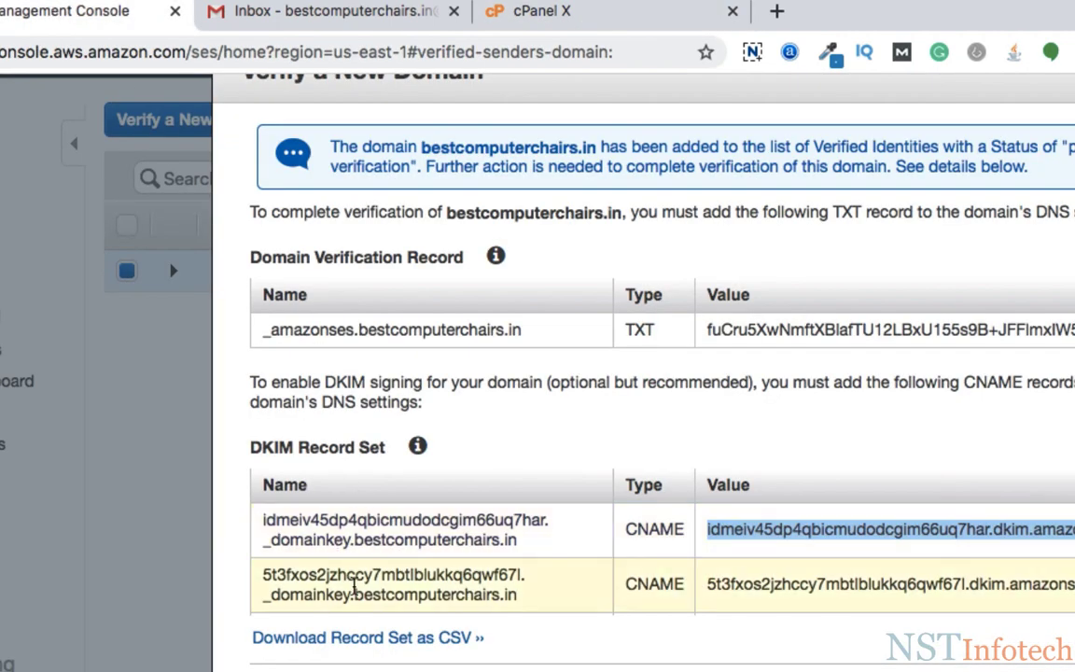
{"action": "double_click", "coordinate": [355, 590]}
{"action": "triple_click", "coordinate": [356, 588]}
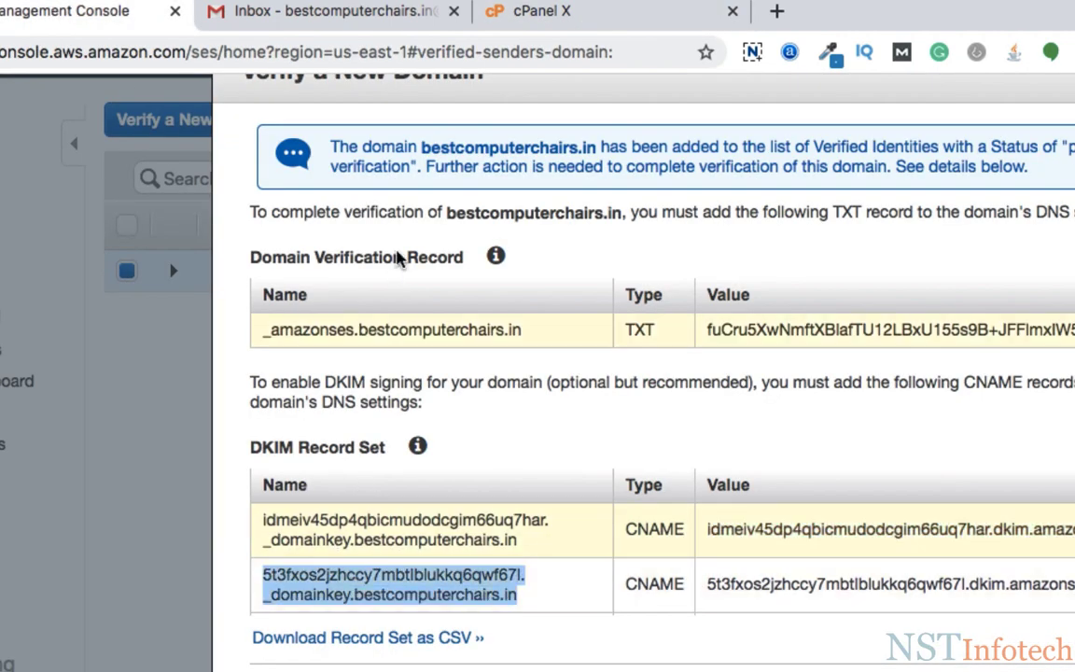
{"action": "left_click", "coordinate": [489, 19]}
{"action": "left_click", "coordinate": [383, 460]}
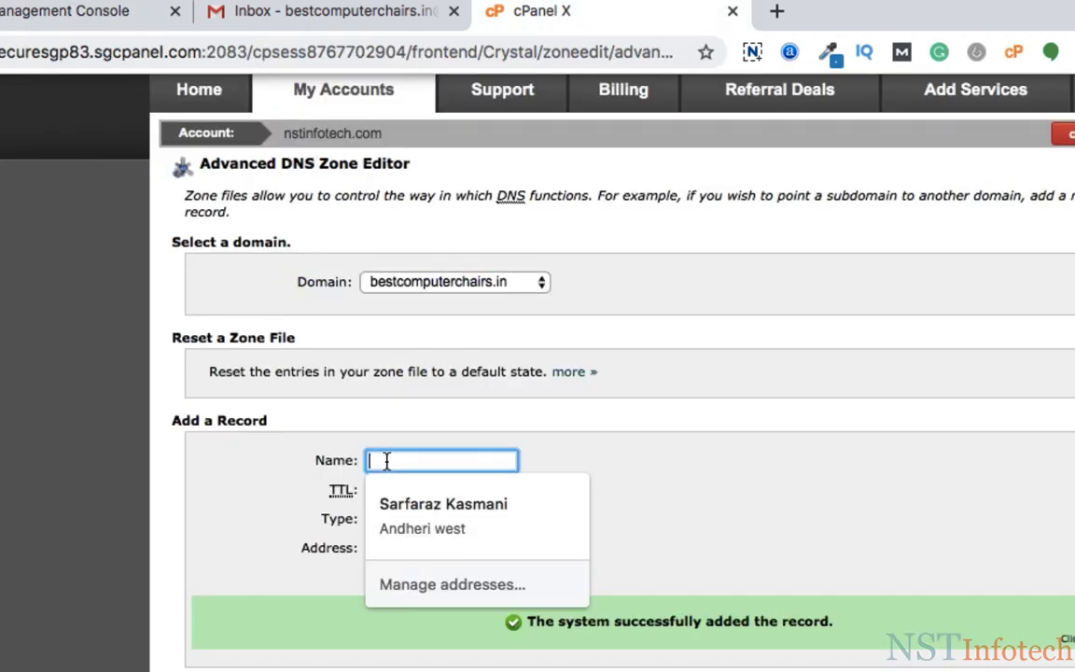
{"action": "key", "text": "super+v"}
{"action": "left_click", "coordinate": [382, 490]}
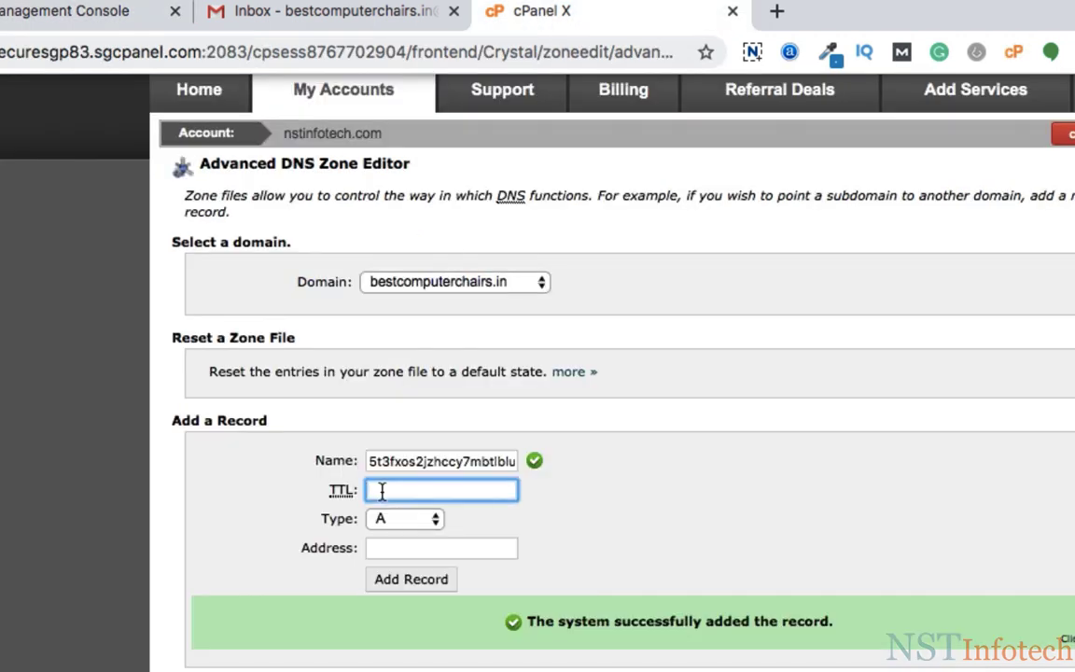
{"action": "type", "text": "600"}
{"action": "left_click", "coordinate": [384, 521]}
{"action": "left_click", "coordinate": [399, 559]}
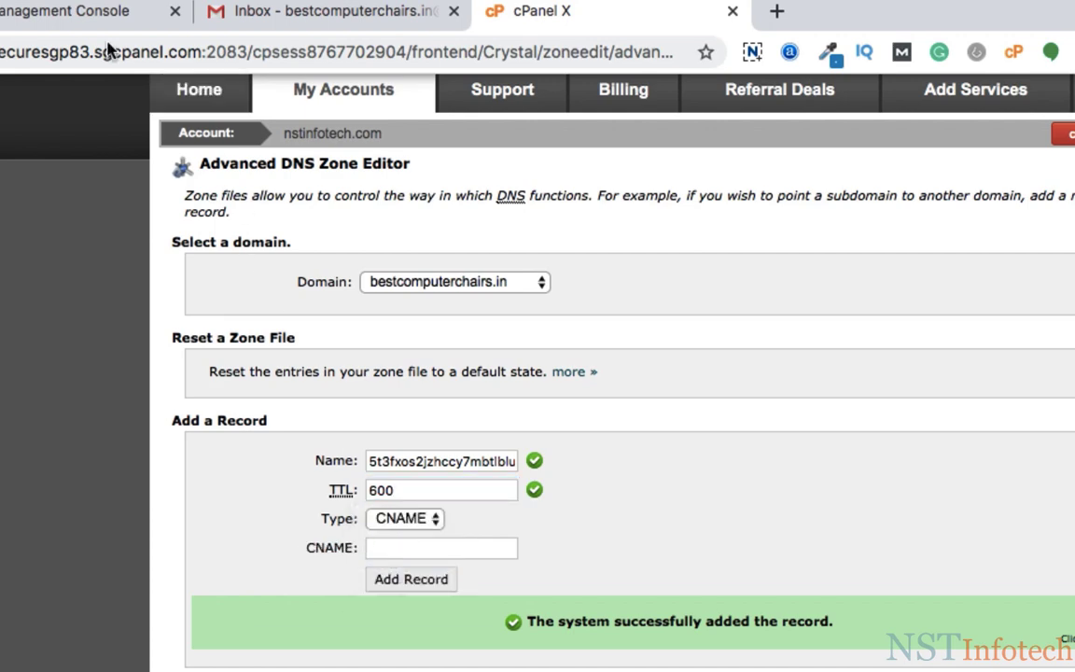
Step: Set the CNAME to the second DKIM's dkim.amazonses.com value and add the record
{"action": "left_click", "coordinate": [62, 11]}
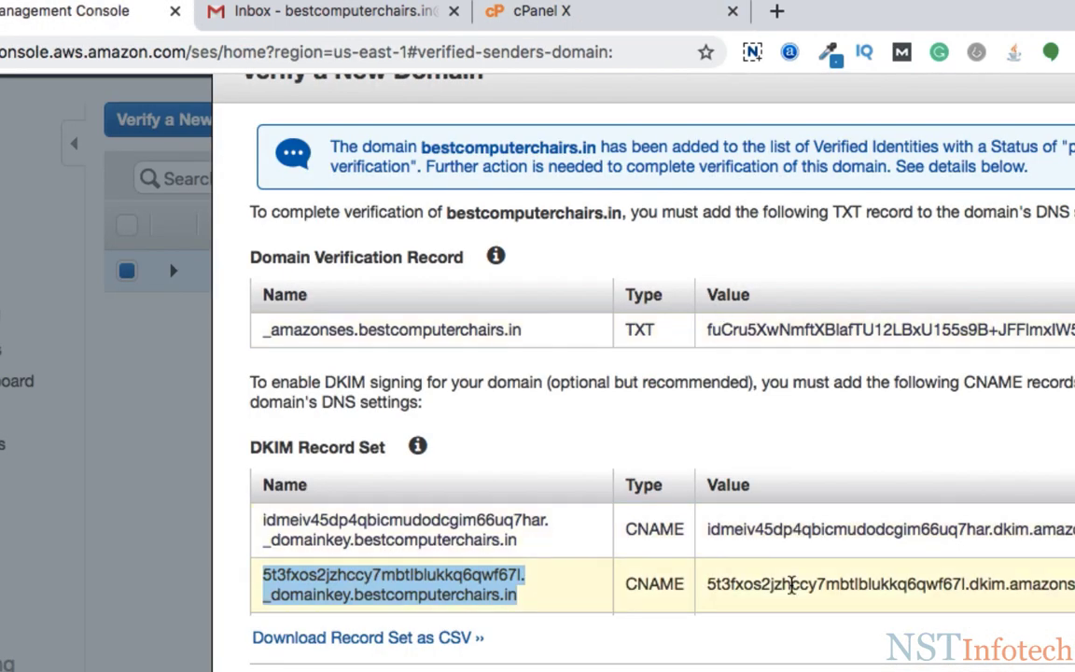
{"action": "triple_click", "coordinate": [792, 584]}
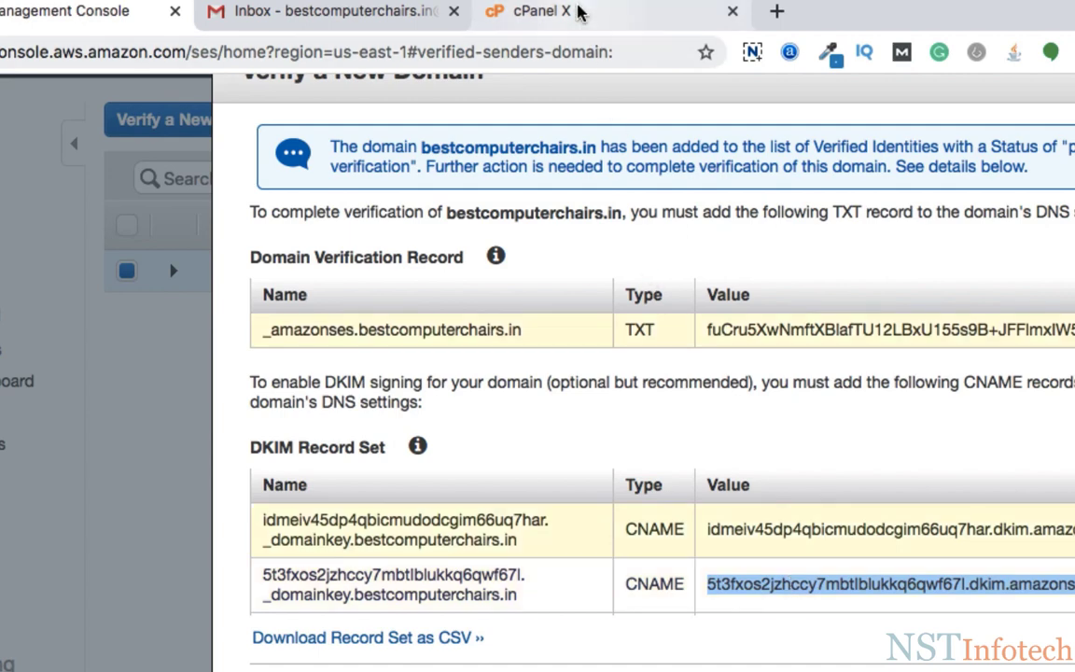
{"action": "left_click", "coordinate": [537, 12]}
{"action": "left_click", "coordinate": [410, 548]}
{"action": "key", "text": "super+v"}
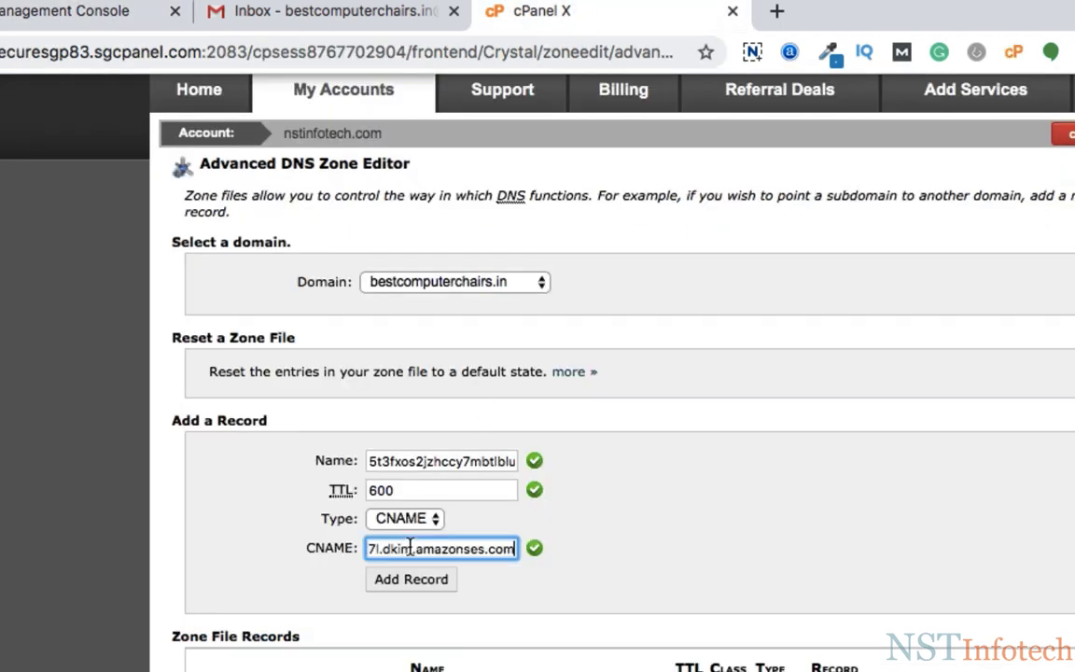
{"action": "left_click", "coordinate": [399, 581]}
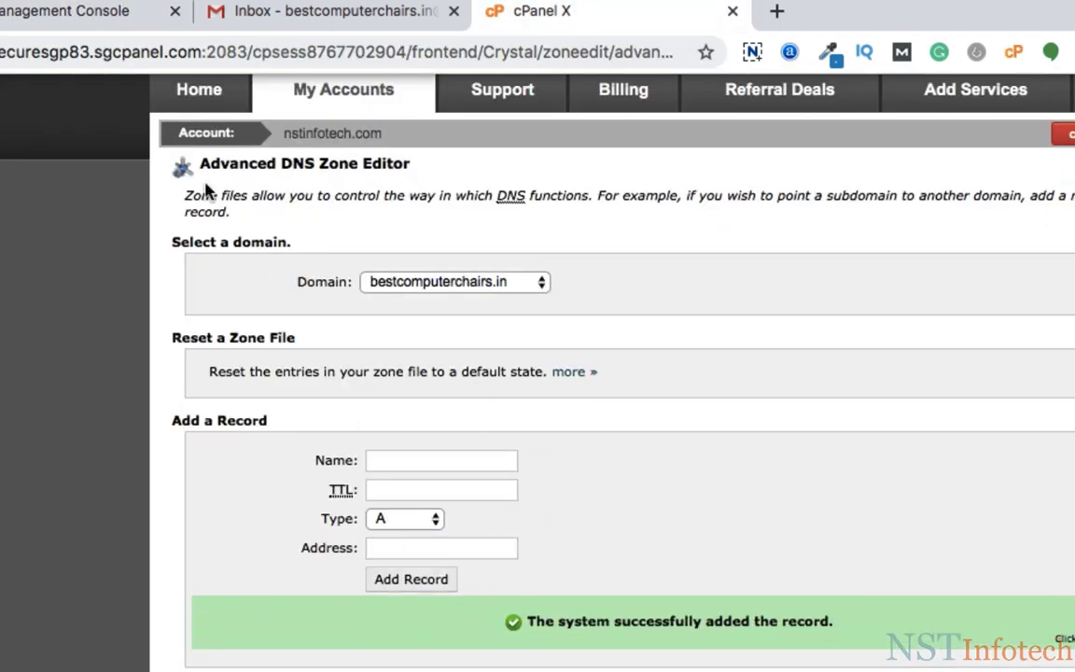
Step: Fill in the next DKIM record's name from SES, with TTL 600 and type CNAME
{"action": "left_click", "coordinate": [43, 11]}
{"action": "scroll", "coordinate": [396, 522], "scroll_direction": "down", "scroll_amount": 2}
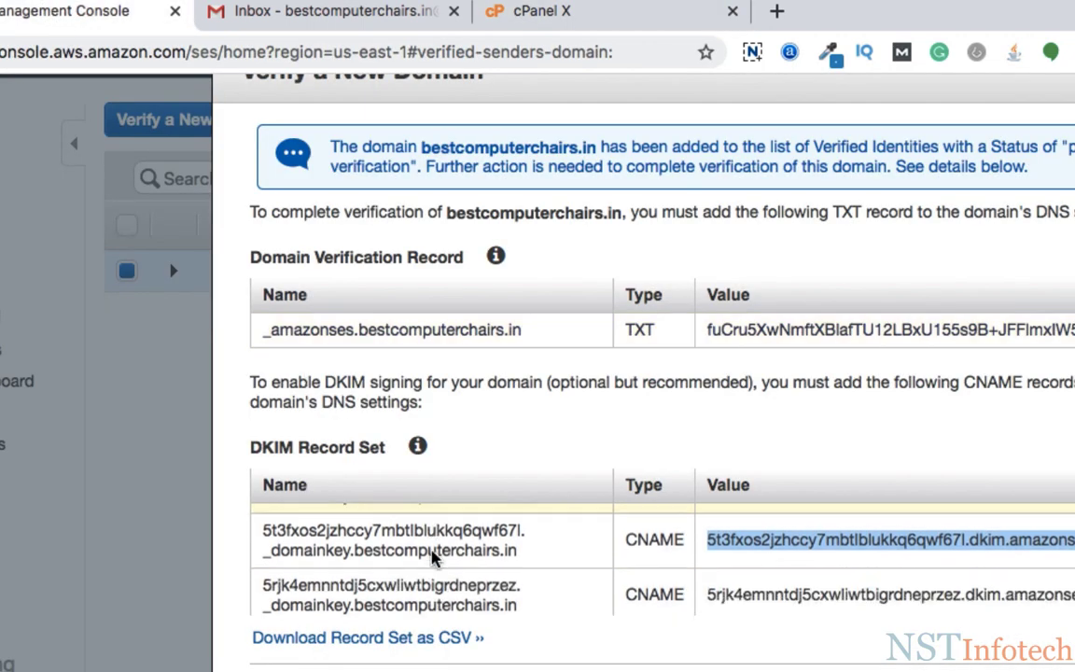
{"action": "triple_click", "coordinate": [364, 579]}
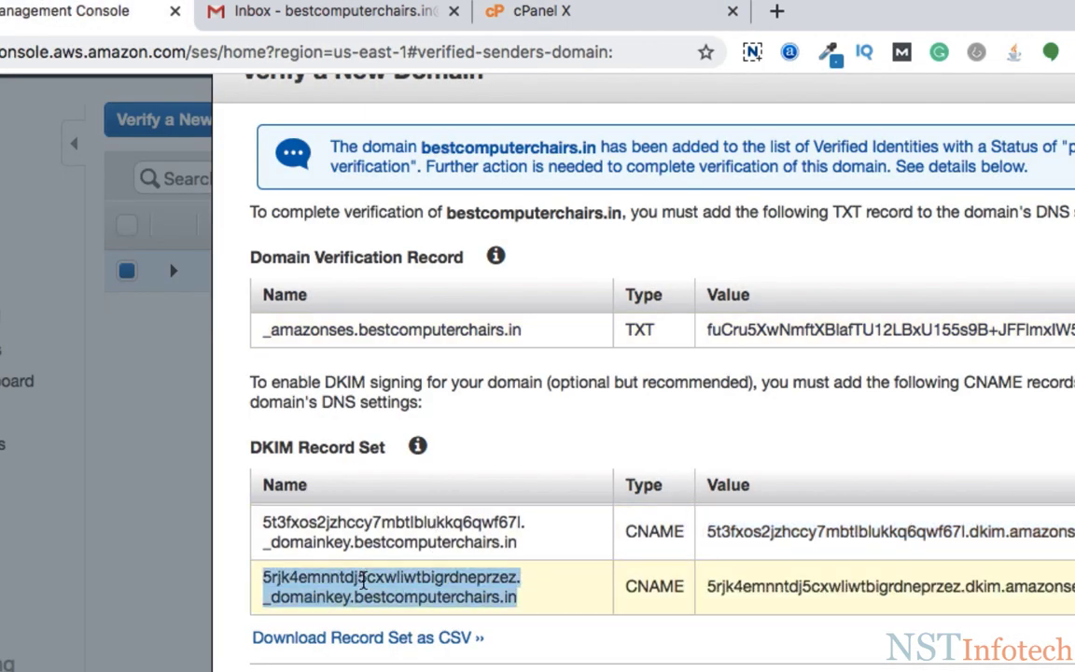
{"action": "left_click", "coordinate": [515, 10]}
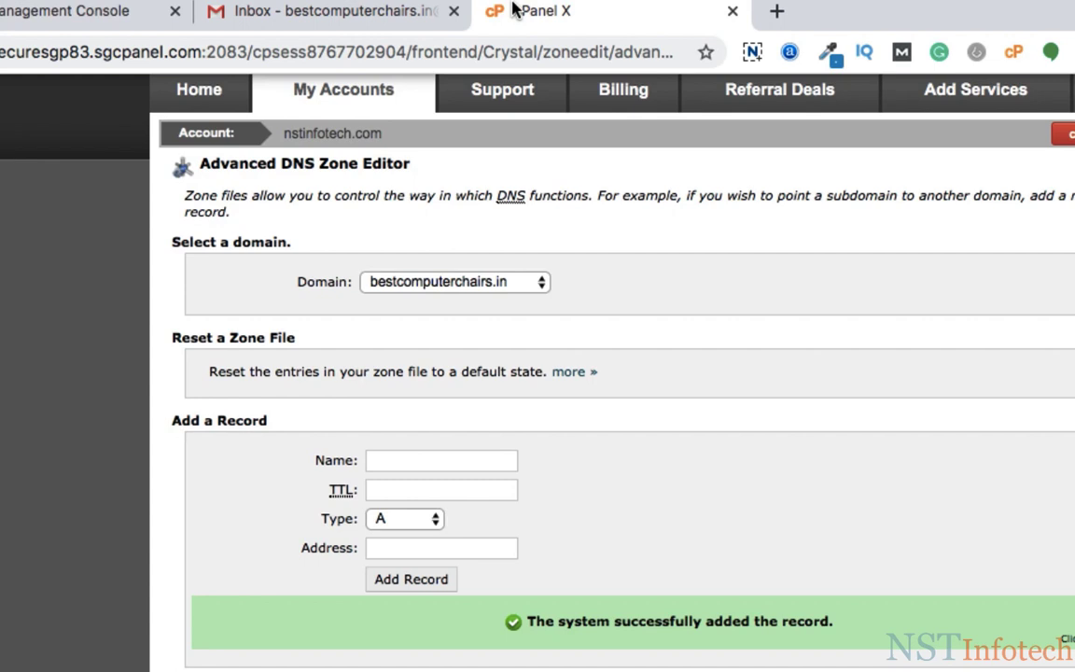
{"action": "left_click", "coordinate": [417, 461]}
{"action": "key", "text": "ctrl+v"}
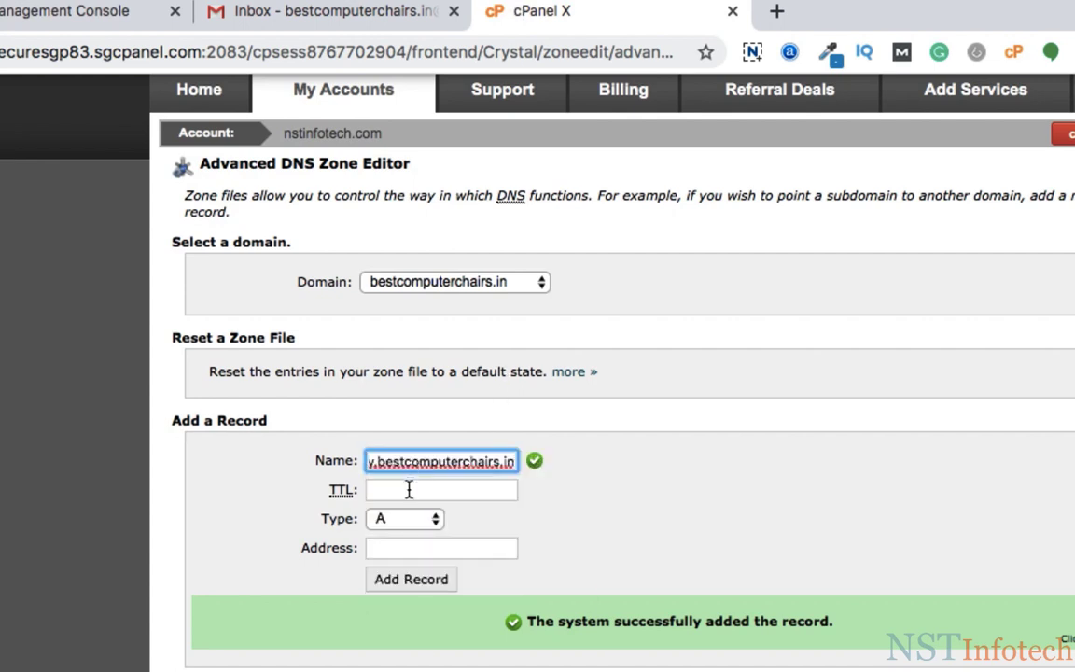
{"action": "left_click", "coordinate": [409, 490]}
{"action": "type", "text": "600"}
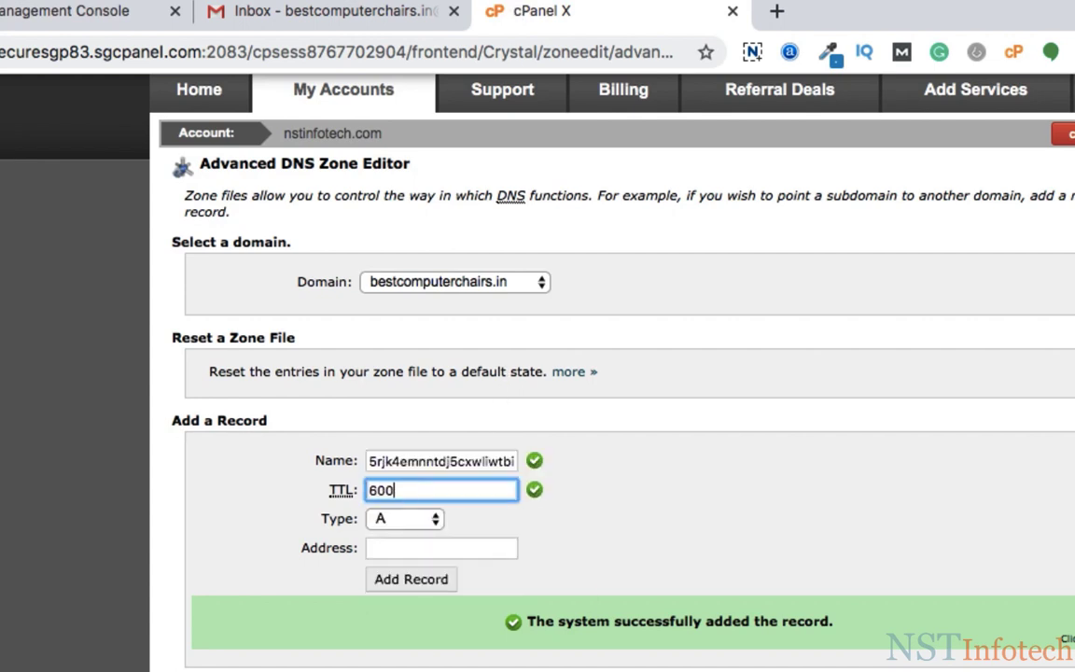
{"action": "left_click", "coordinate": [401, 519]}
{"action": "left_click", "coordinate": [394, 560]}
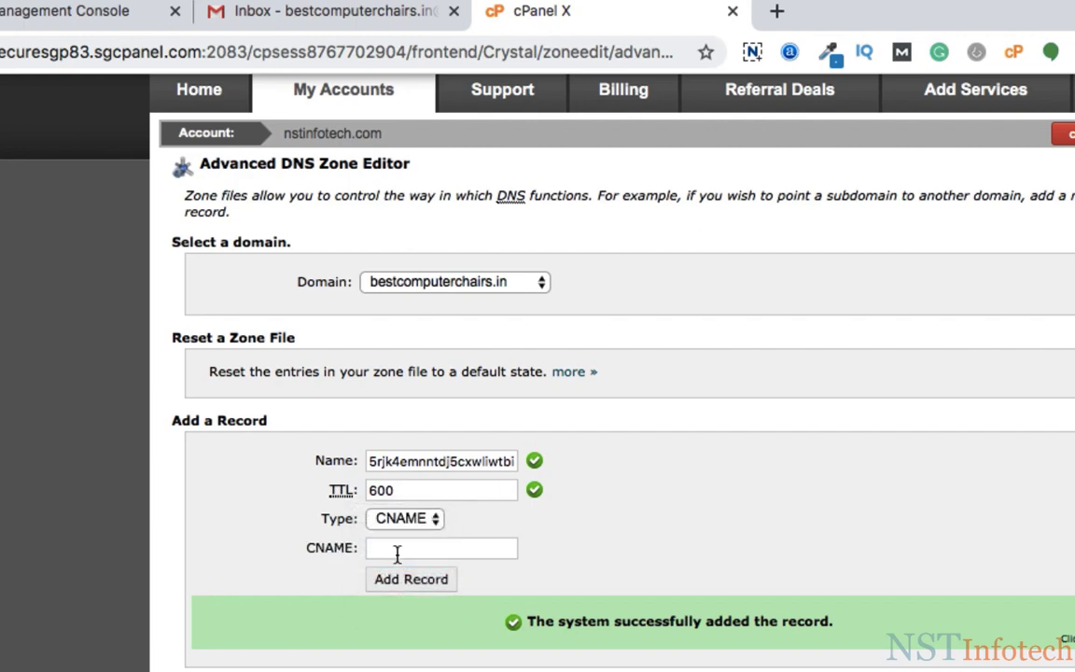
Step: Copy that DKIM's dkim.amazonses.com value into the CNAME target and add the record
{"action": "left_click", "coordinate": [463, 551]}
{"action": "left_click", "coordinate": [33, 19]}
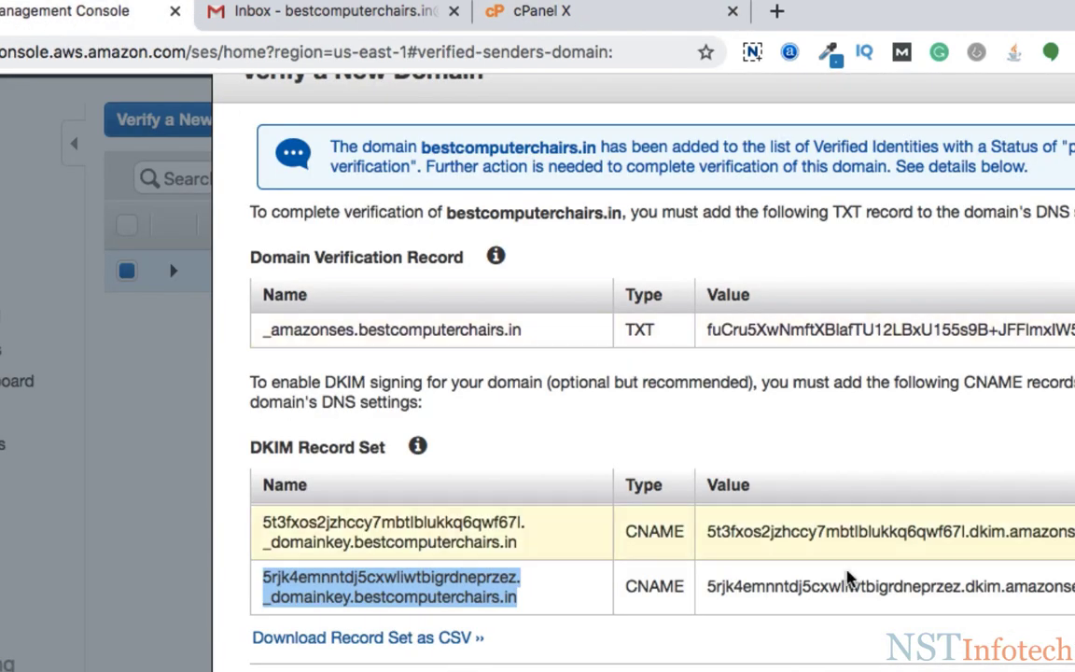
{"action": "left_click_drag", "start_coordinate": [706, 586], "coordinate": [807, 588]}
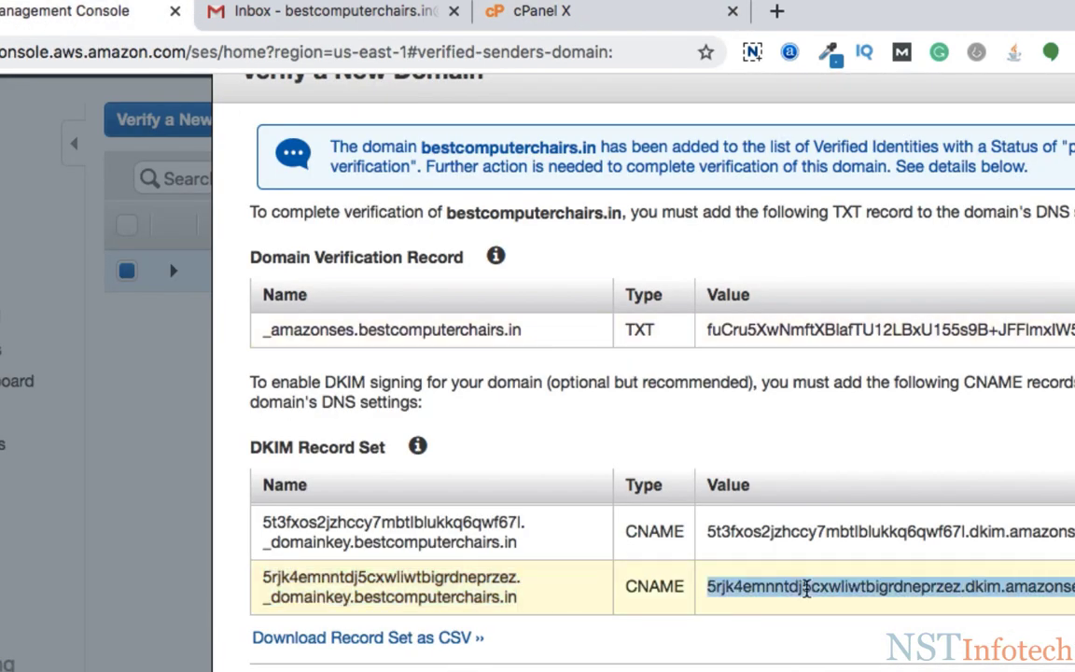
{"action": "key", "text": "ctrl+c"}
{"action": "left_click", "coordinate": [541, 11]}
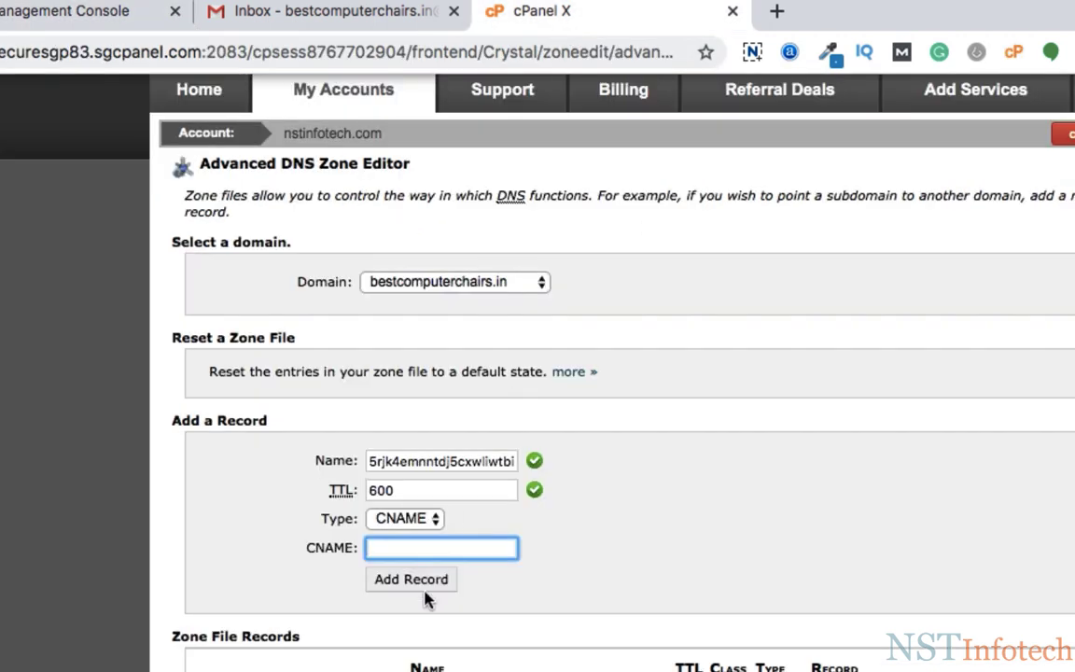
{"action": "key", "text": "ctrl+v"}
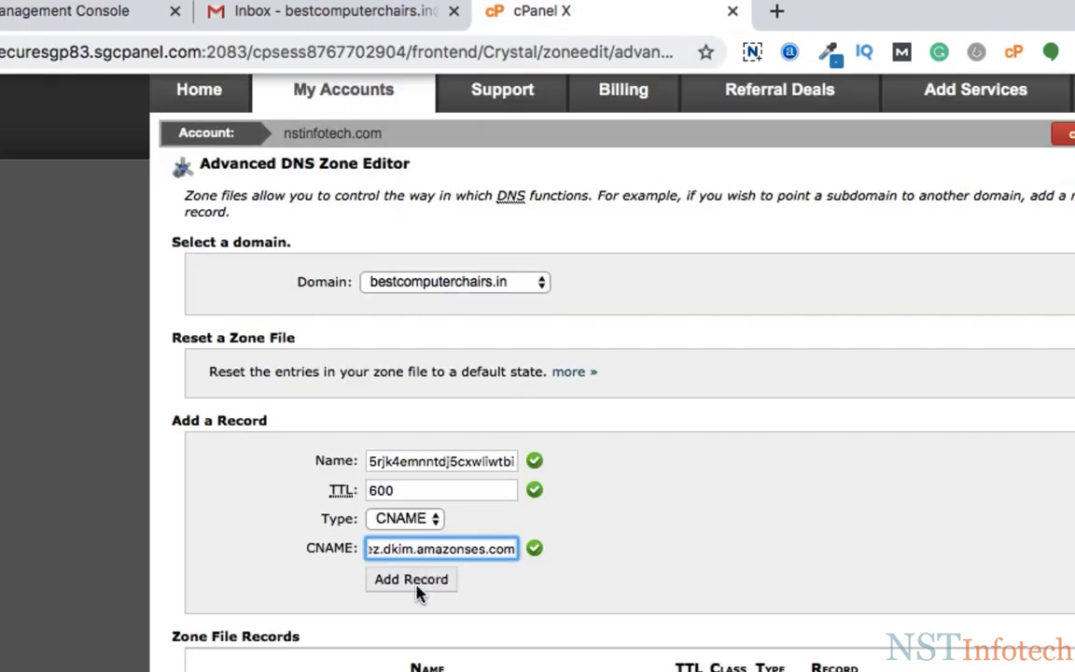
{"action": "left_click", "coordinate": [412, 580]}
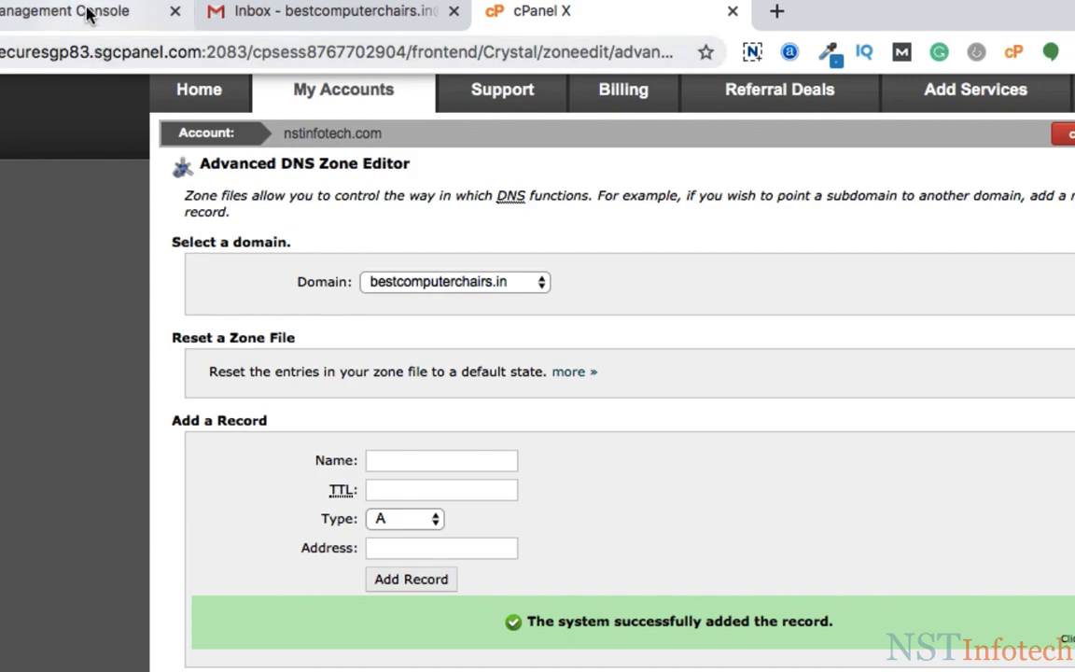
Step: Download the SES domain verification record set as dns-records.CSV
{"action": "left_click", "coordinate": [87, 12]}
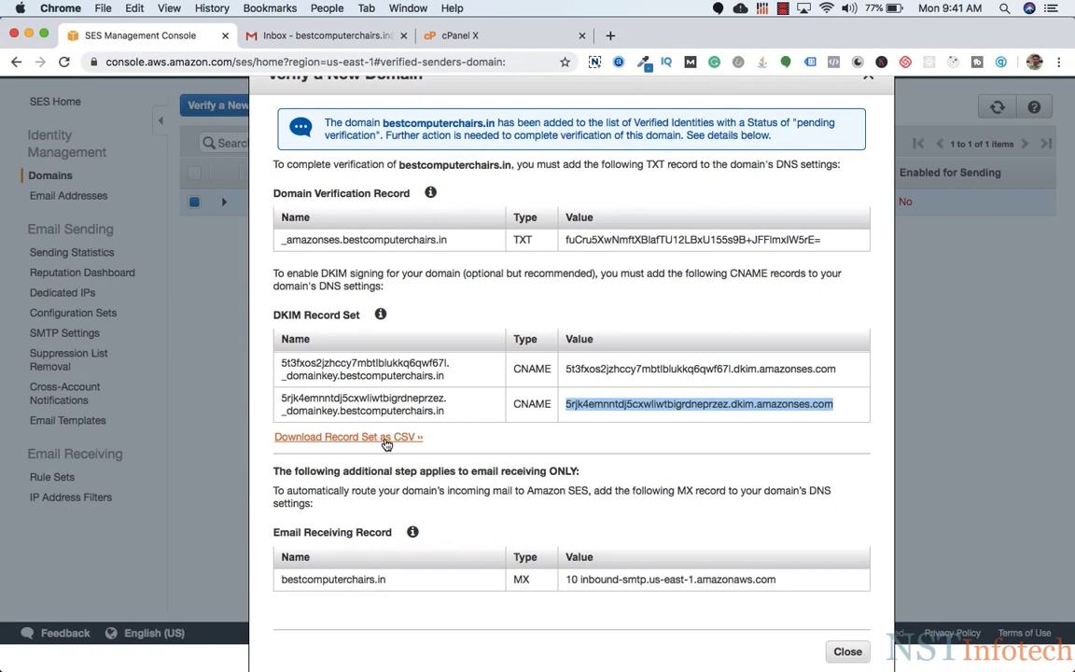
{"action": "left_click", "coordinate": [386, 444]}
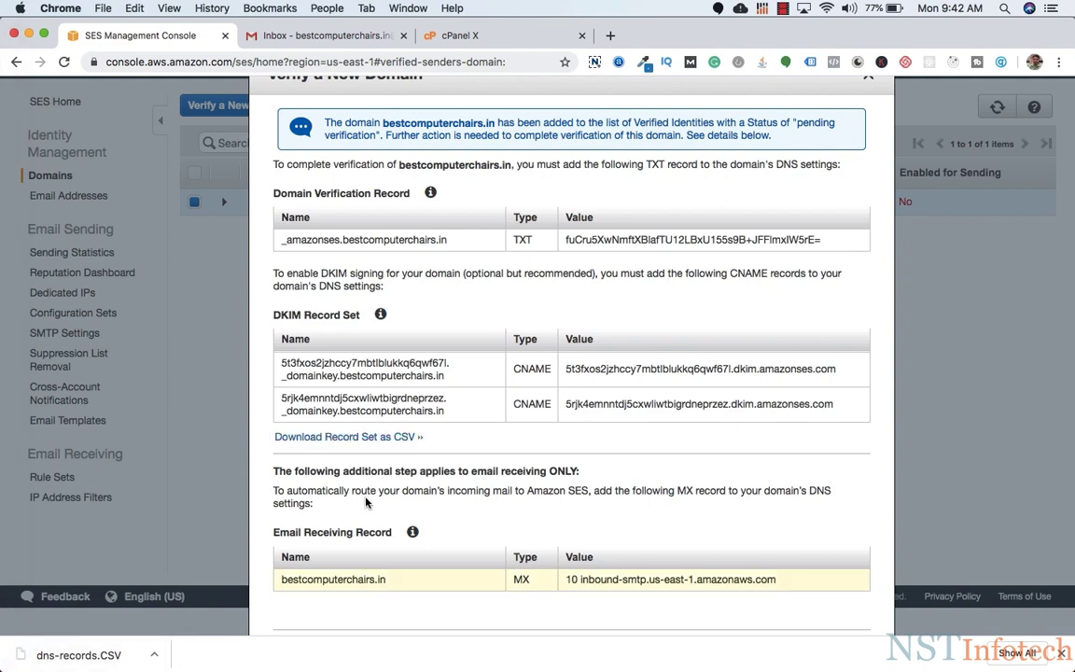
{"action": "scroll", "coordinate": [521, 598], "scroll_direction": "down", "scroll_amount": 1}
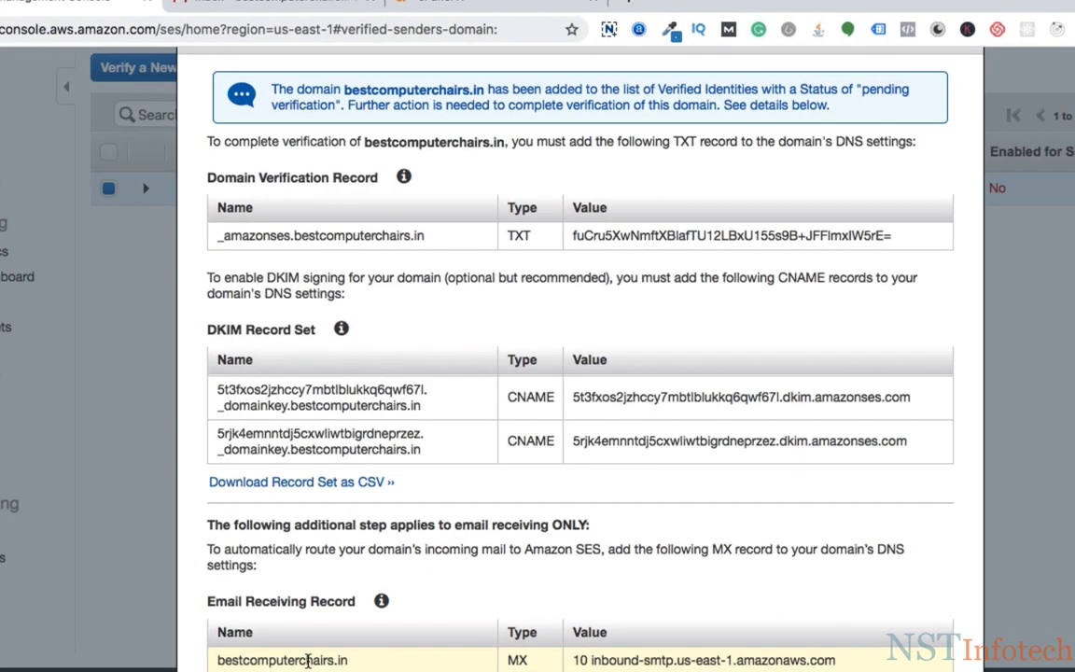
Step: Select the MX record's domain name in SES and return to the cPanel zone editor
{"action": "double_click", "coordinate": [322, 631]}
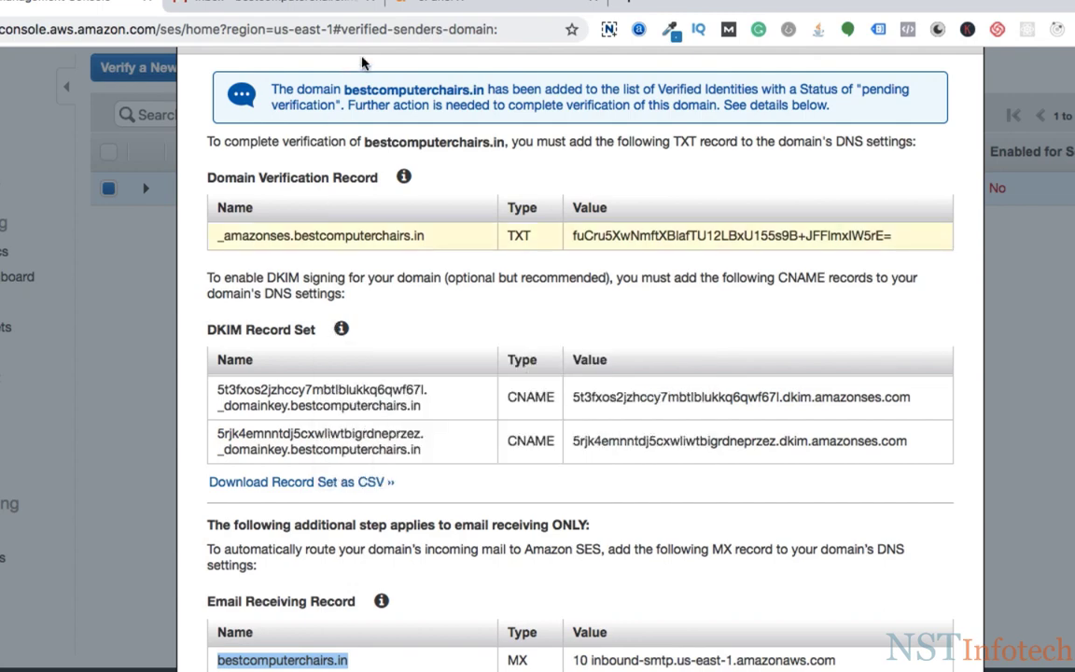
{"action": "left_click", "coordinate": [383, 15]}
{"action": "scroll", "coordinate": [439, 308], "scroll_direction": "down", "scroll_amount": 2}
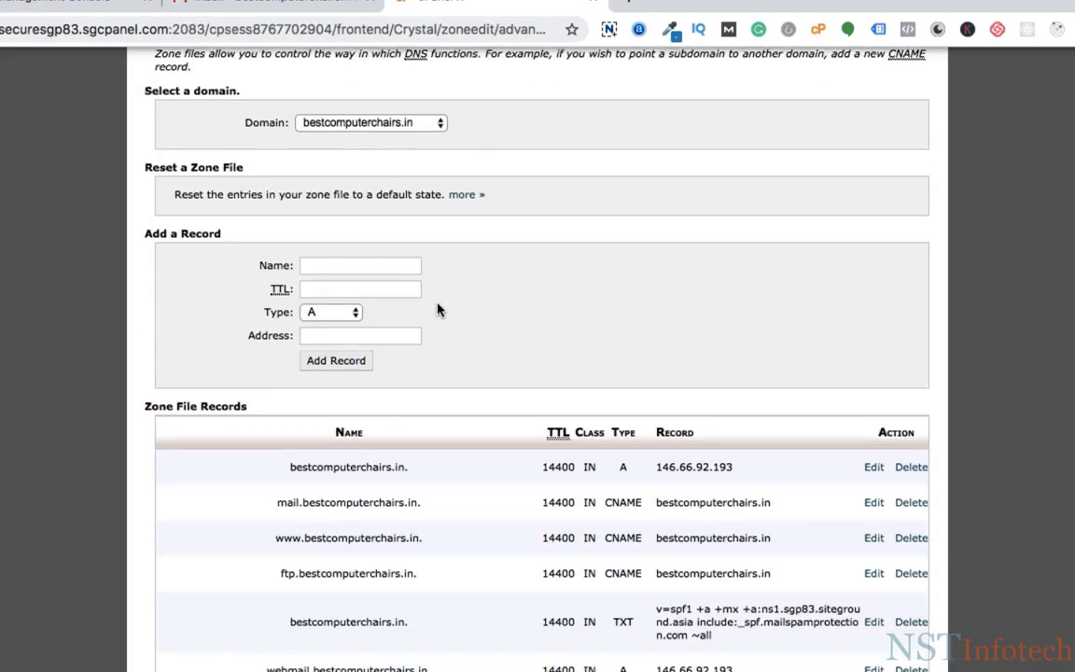
{"action": "scroll", "coordinate": [438, 308], "scroll_direction": "up", "scroll_amount": 3}
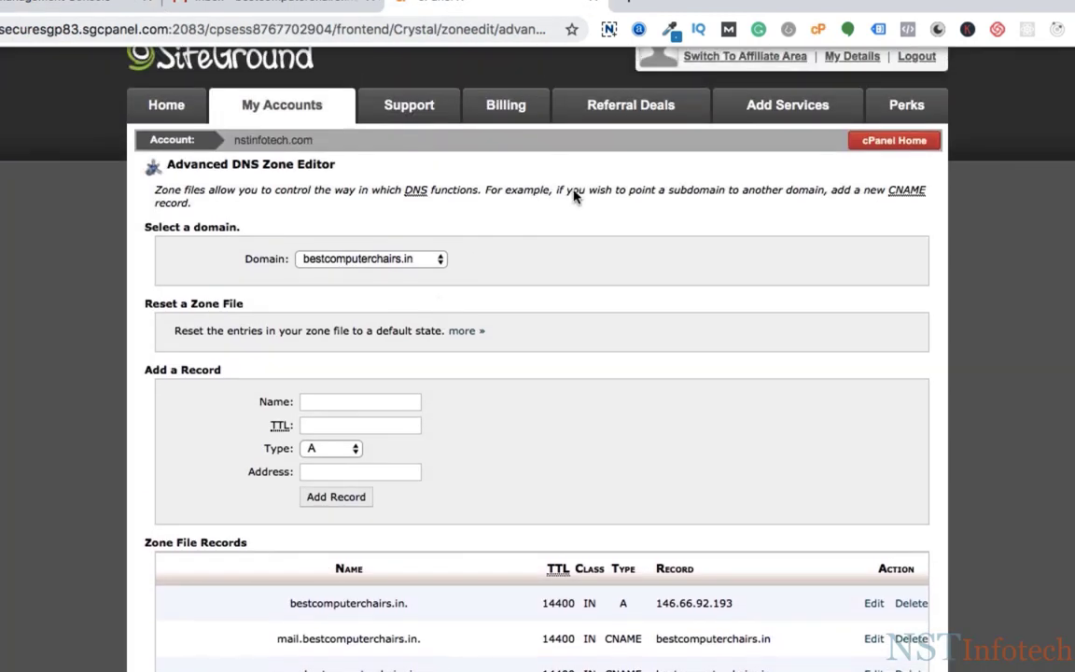
Step: Search cPanel for 'mx', open the Advanced MX Editor and choose bestcomputerchairs.in
{"action": "left_click", "coordinate": [870, 142]}
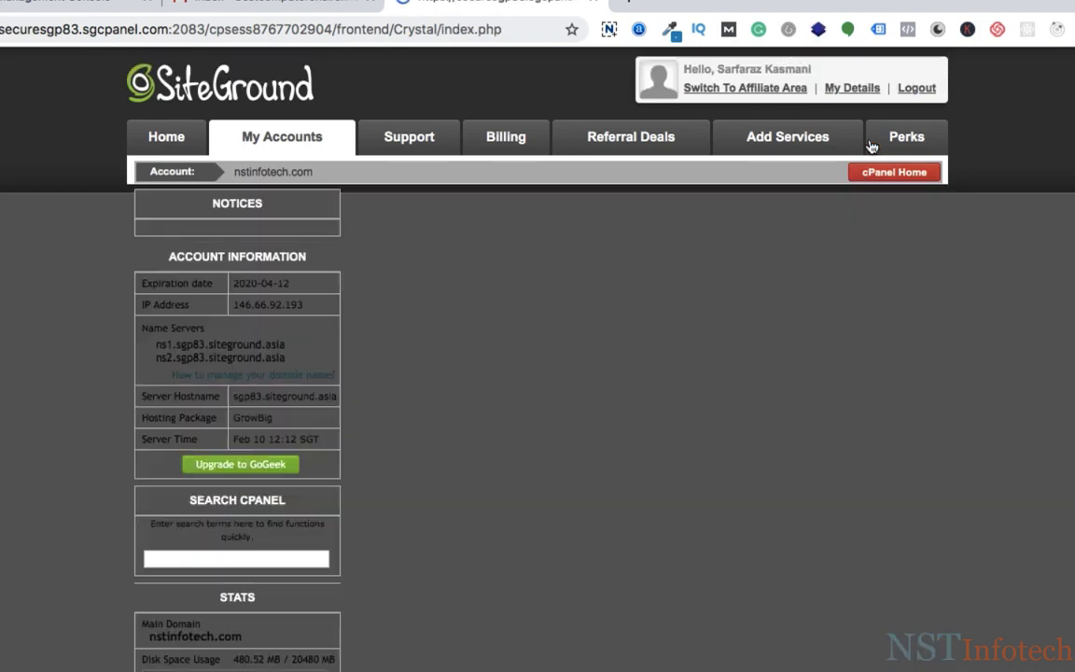
{"action": "type", "text": "mx"}
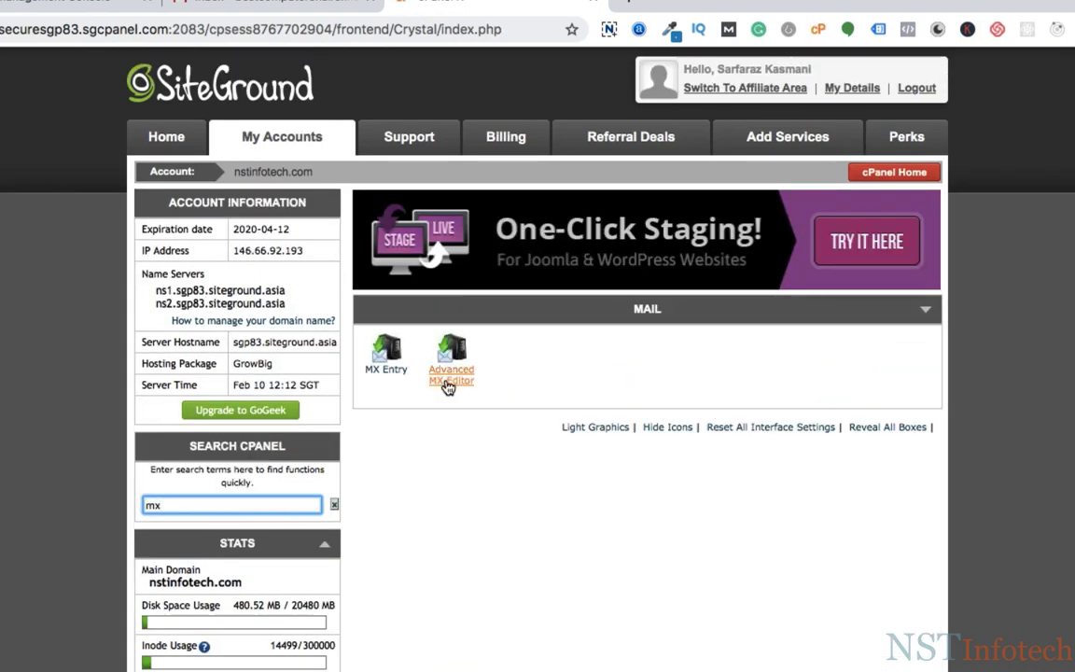
{"action": "left_click", "coordinate": [448, 378]}
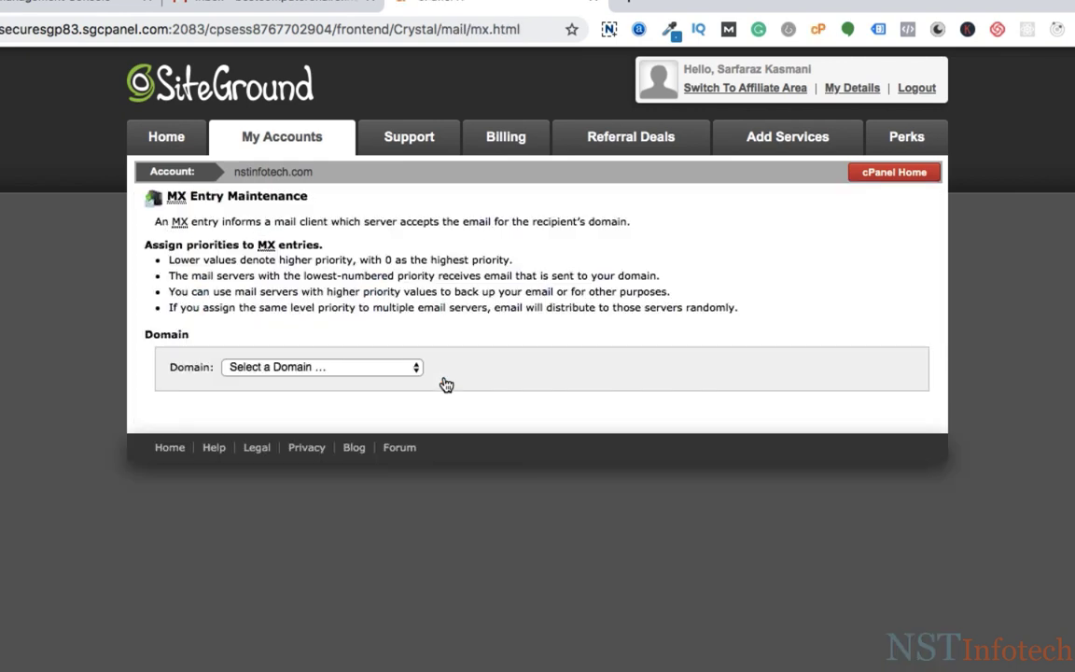
{"action": "left_click", "coordinate": [323, 369]}
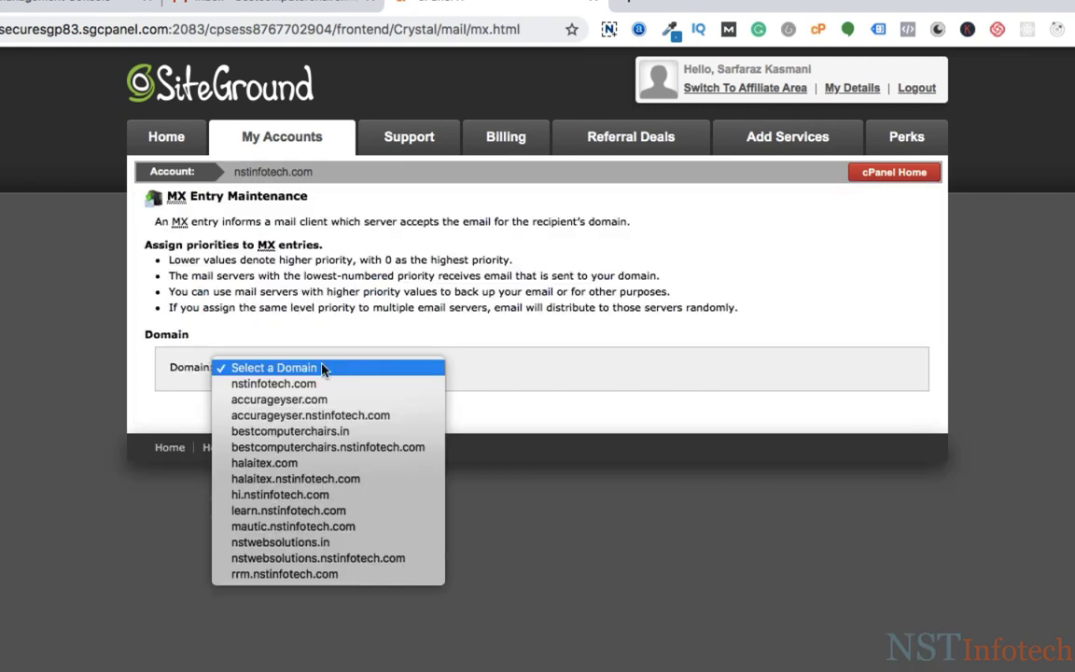
{"action": "left_click", "coordinate": [293, 432]}
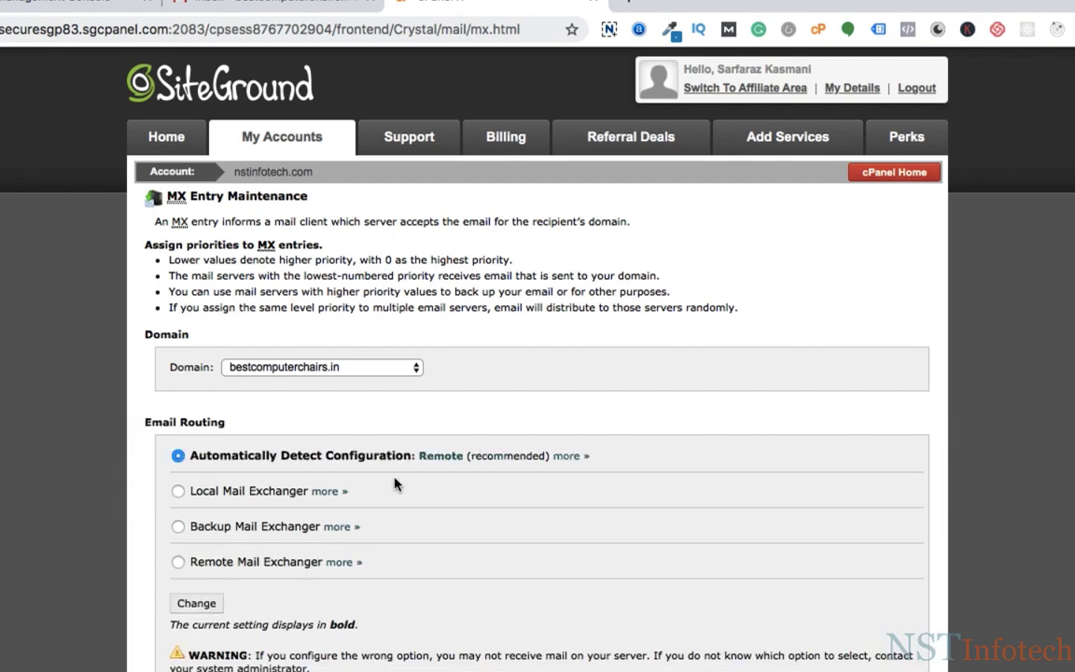
{"action": "scroll", "coordinate": [395, 484], "scroll_direction": "down", "scroll_amount": 5}
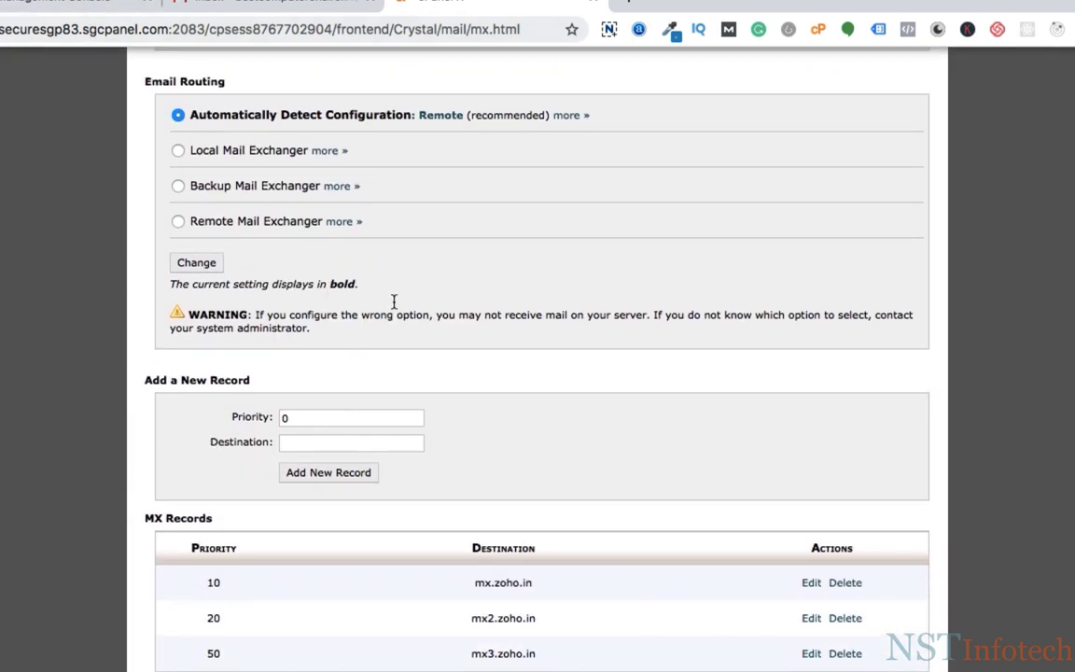
Step: Check the SES MX details and set the new MX record's priority to 10
{"action": "left_click", "coordinate": [58, 6]}
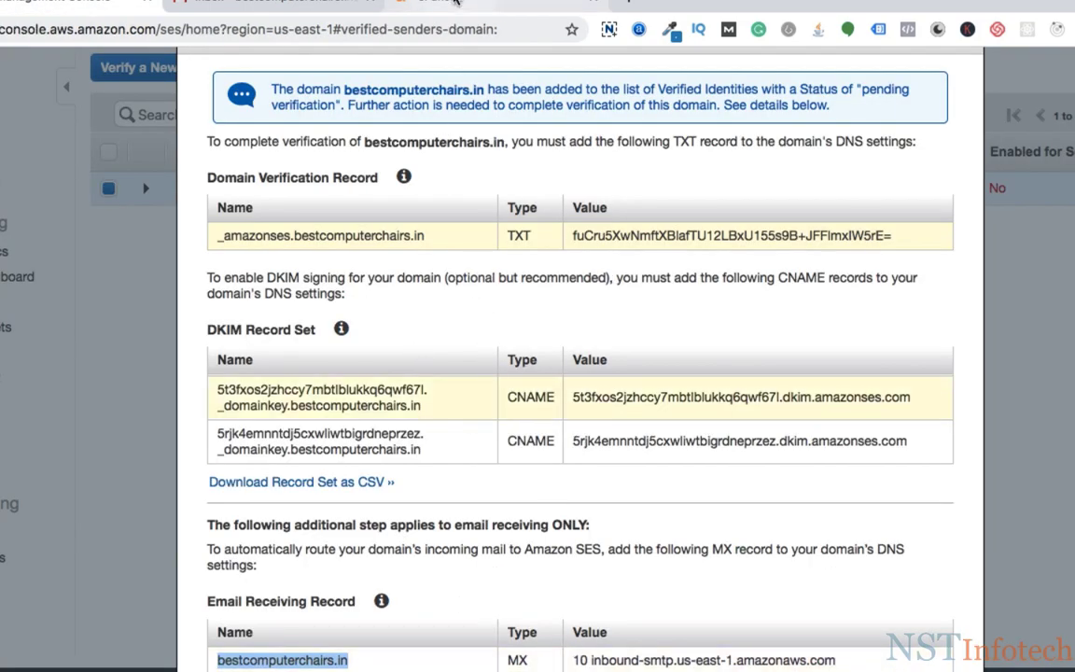
{"action": "left_click", "coordinate": [412, 6]}
{"action": "double_click", "coordinate": [308, 419]}
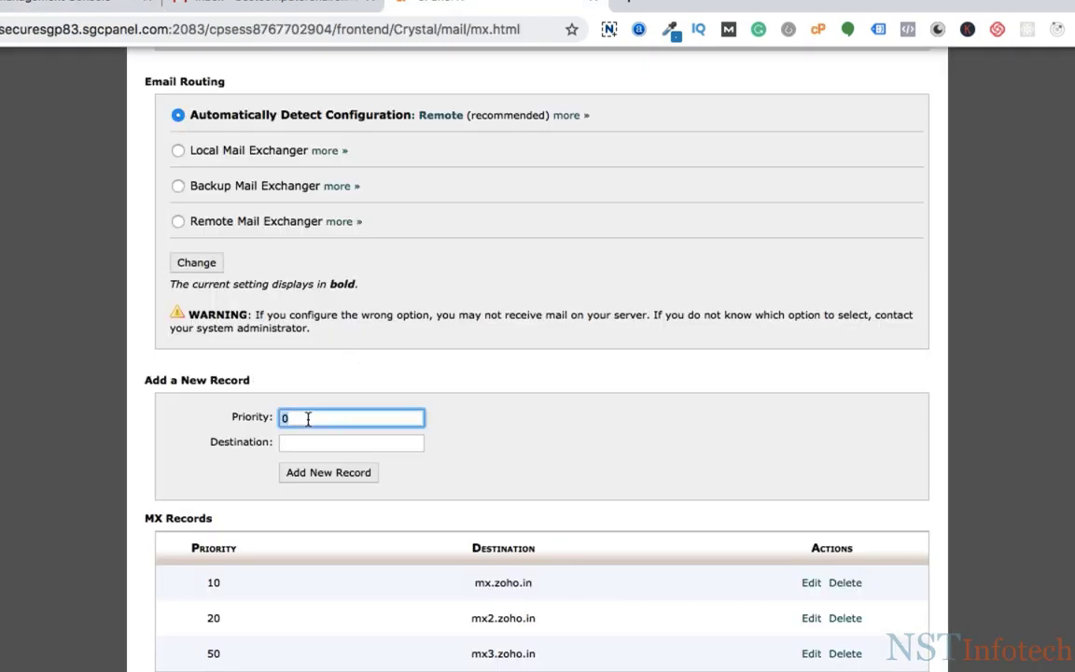
{"action": "type", "text": "10"}
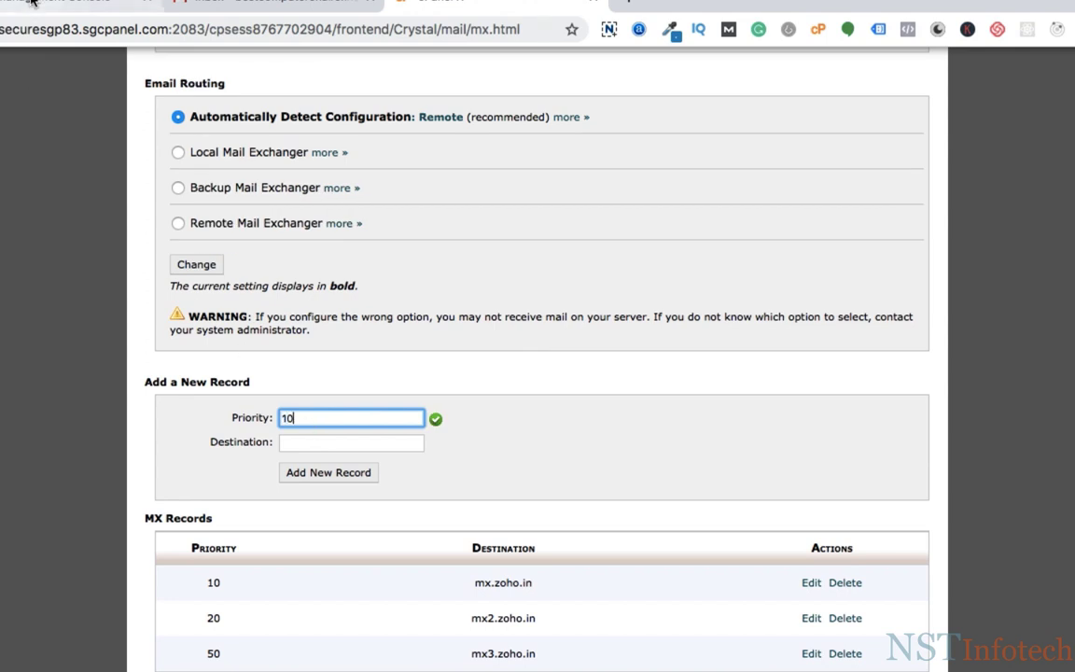
Step: Paste inbound-smtp.us-east-1.amazonaws.com from SES as the MX destination and add the record
{"action": "left_click", "coordinate": [31, 2]}
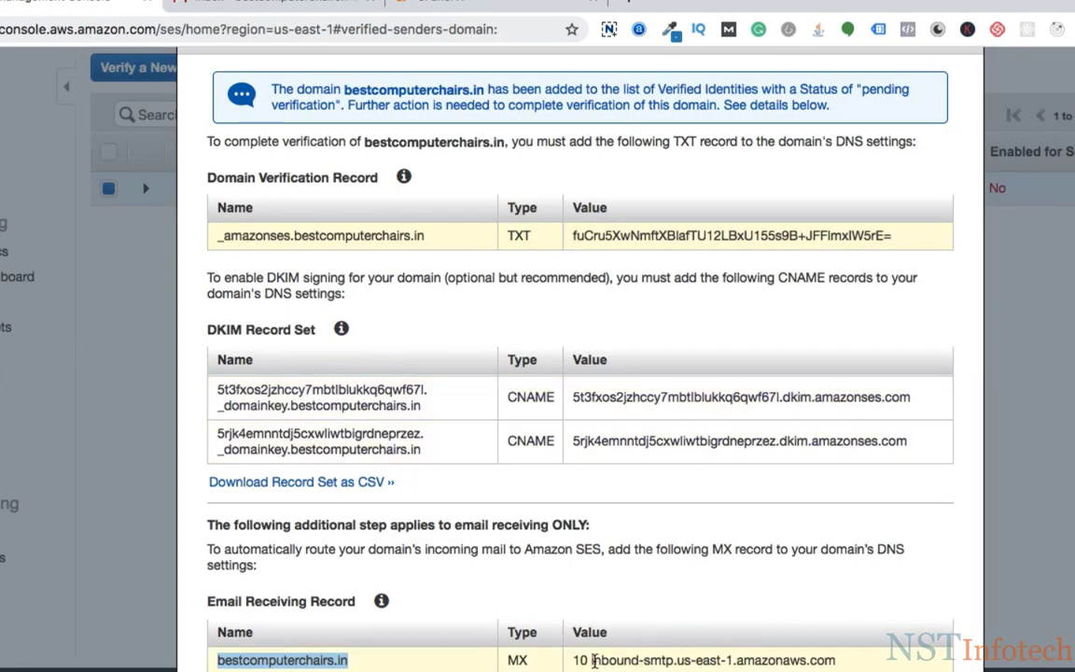
{"action": "left_click_drag", "start_coordinate": [591, 659], "coordinate": [838, 663]}
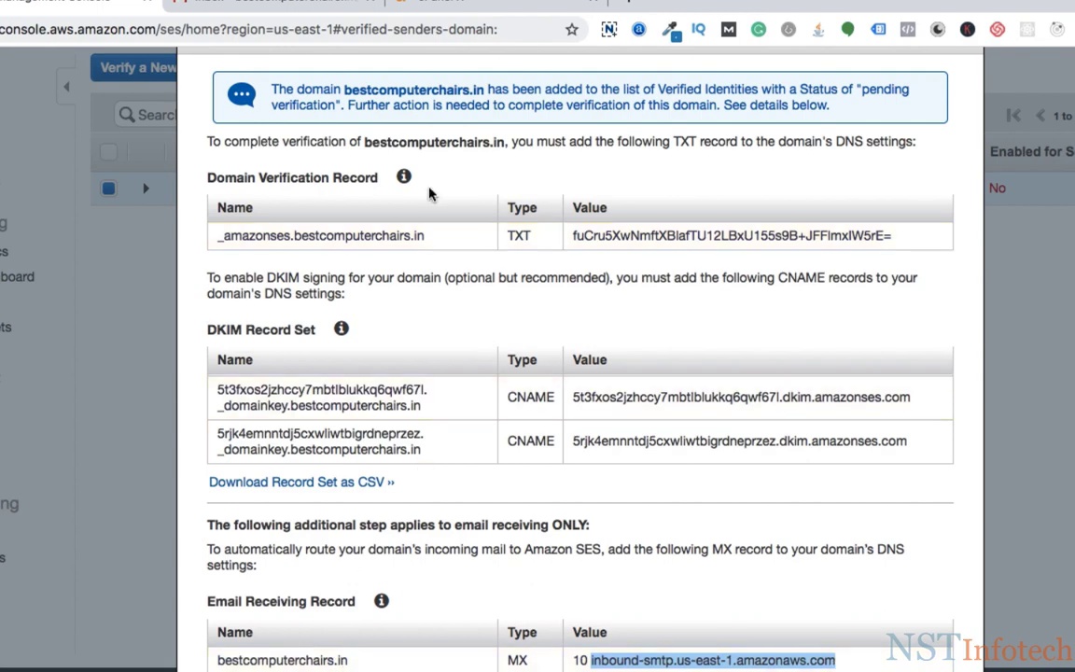
{"action": "left_click", "coordinate": [475, 8]}
{"action": "left_click", "coordinate": [307, 440]}
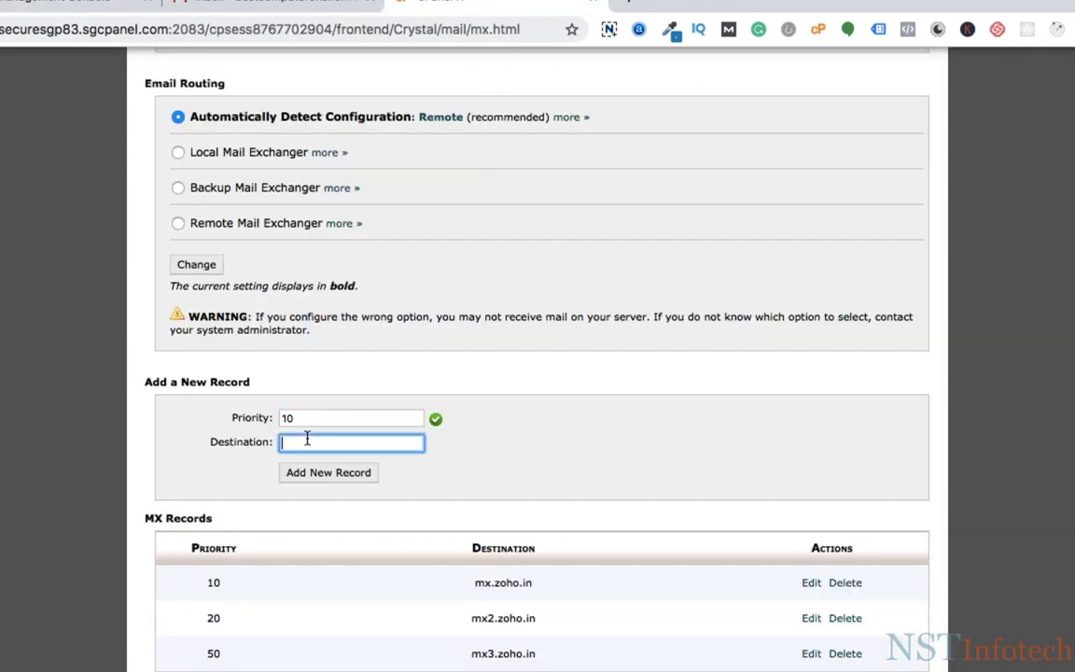
{"action": "key", "text": "super+v"}
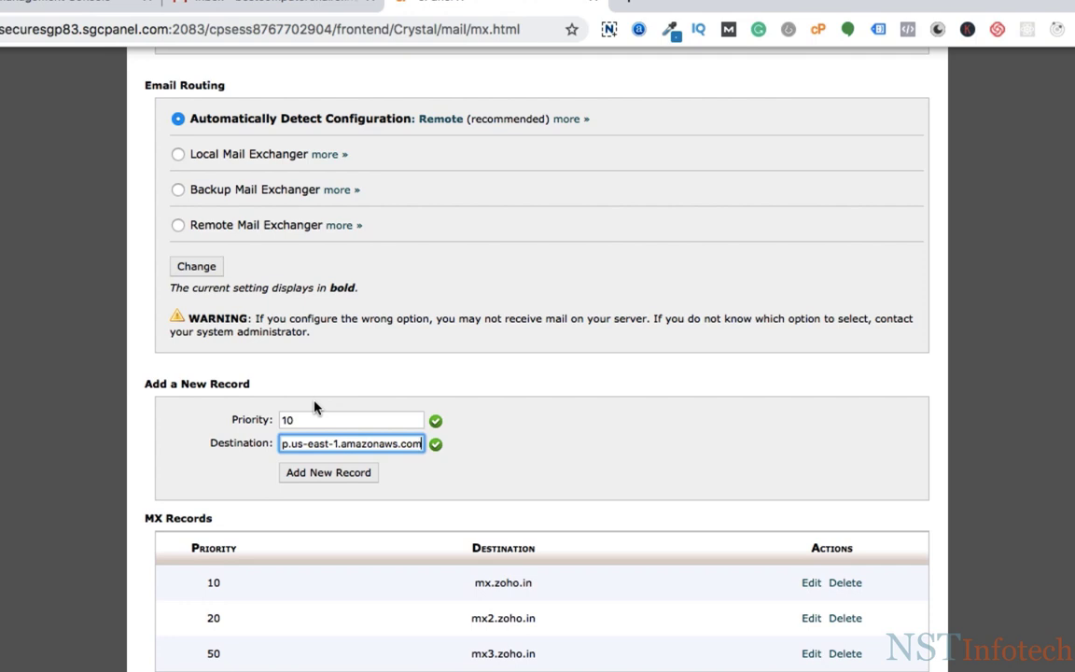
{"action": "left_click", "coordinate": [307, 474]}
{"action": "scroll", "coordinate": [507, 450], "scroll_direction": "up", "scroll_amount": 1}
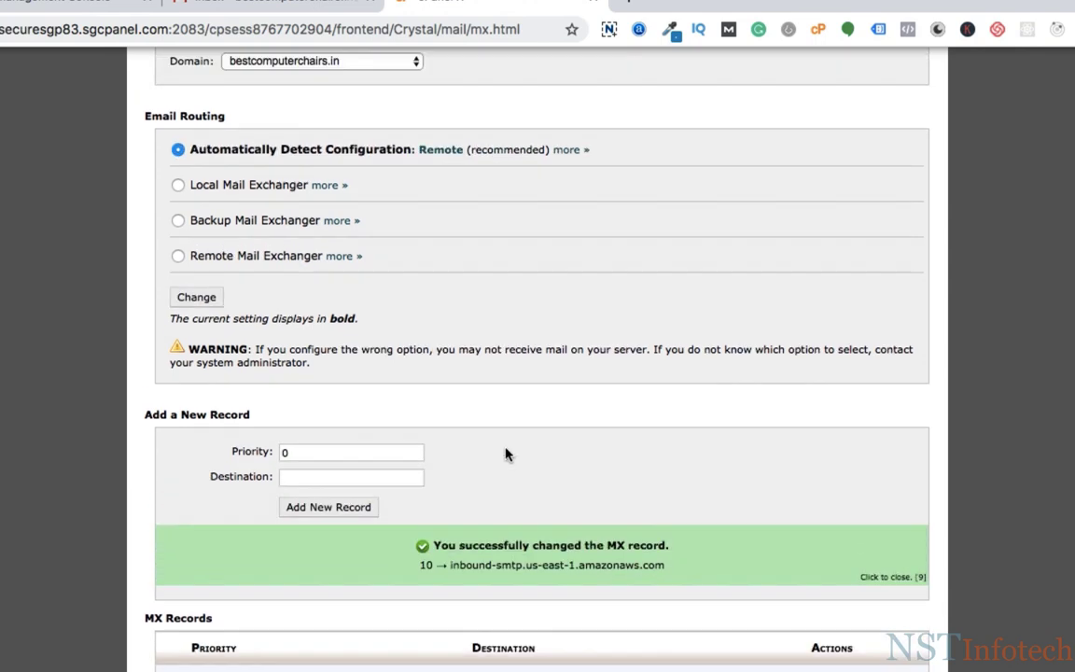
{"action": "scroll", "coordinate": [505, 448], "scroll_direction": "down", "scroll_amount": 2}
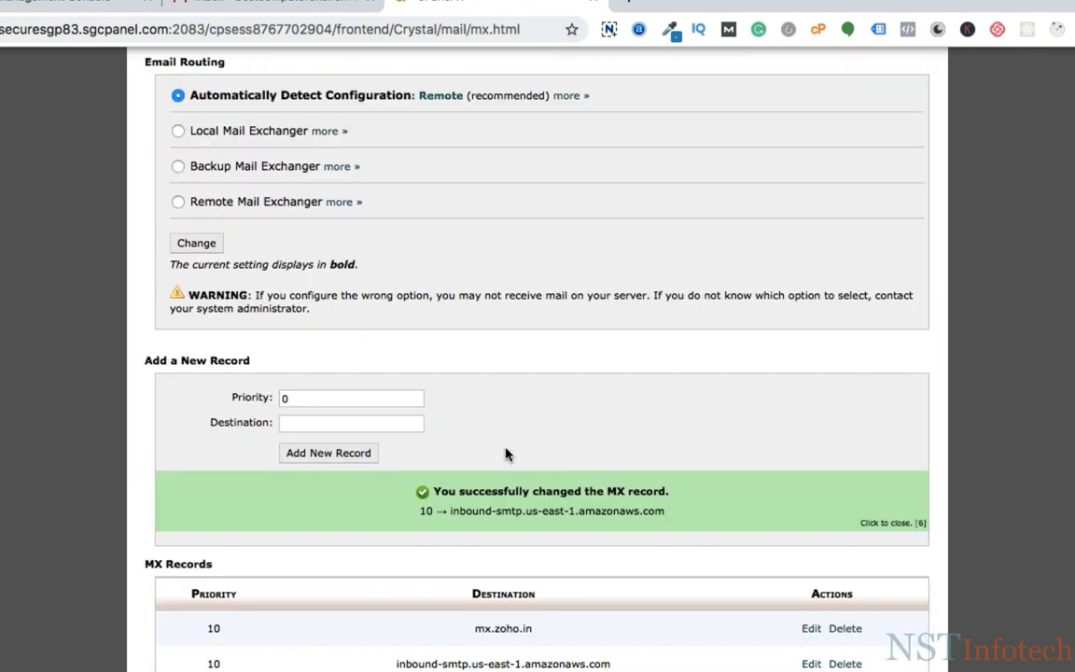
{"action": "scroll", "coordinate": [506, 450], "scroll_direction": "up", "scroll_amount": 5}
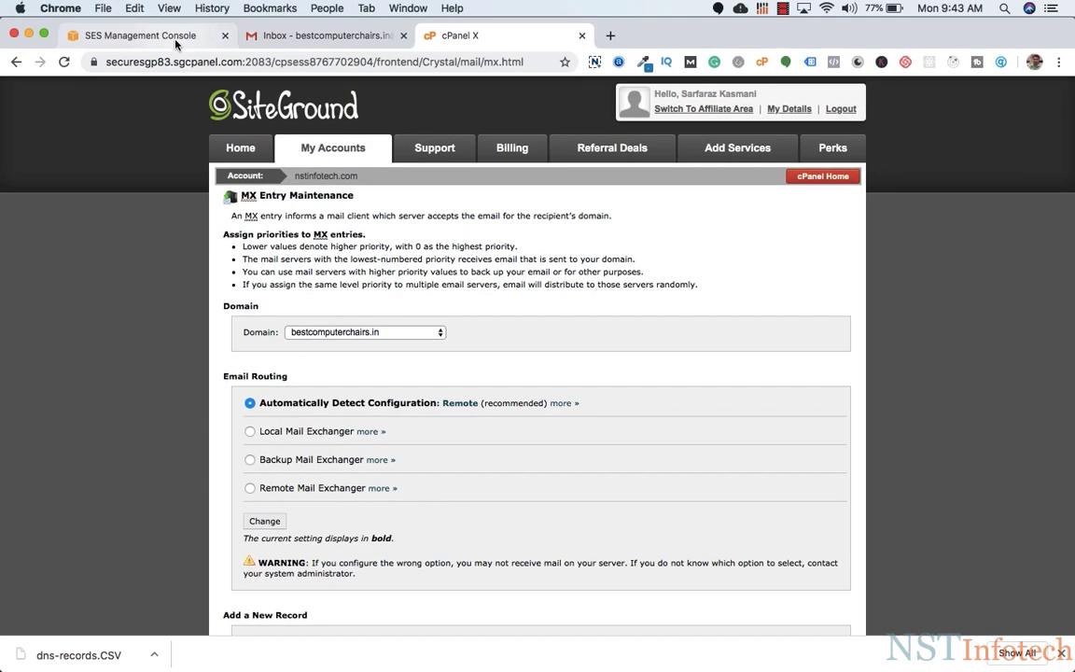
Step: Close the records dialog, refresh to confirm bestcomputerchairs.in verified with DKIM, then view Email Addresses
{"action": "left_click", "coordinate": [176, 41]}
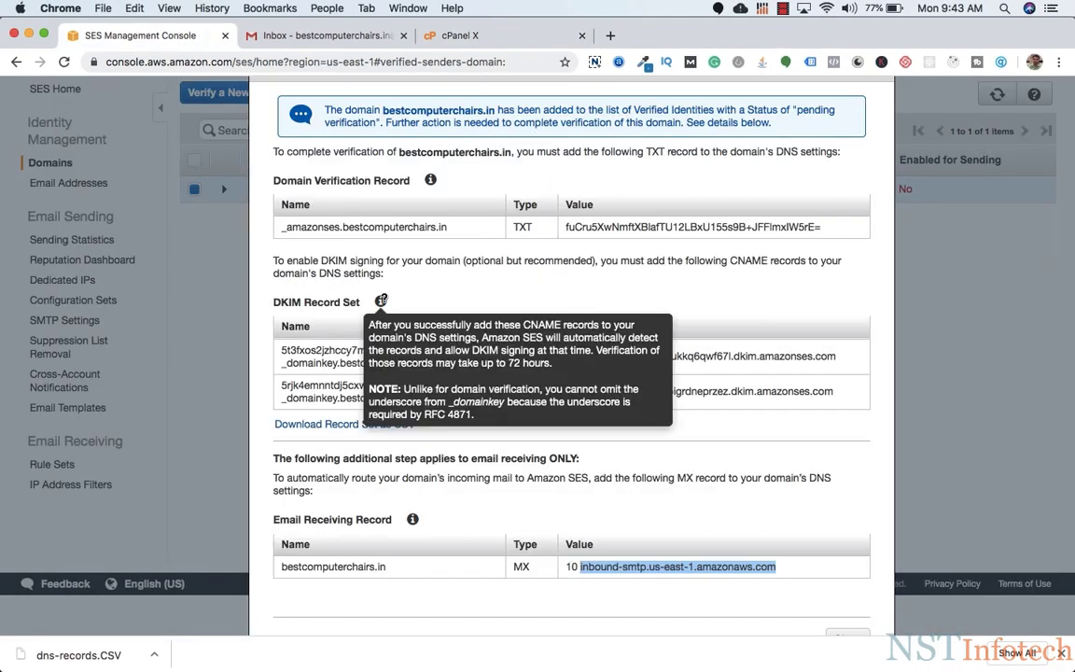
{"action": "scroll", "coordinate": [451, 325], "scroll_direction": "up", "scroll_amount": 2}
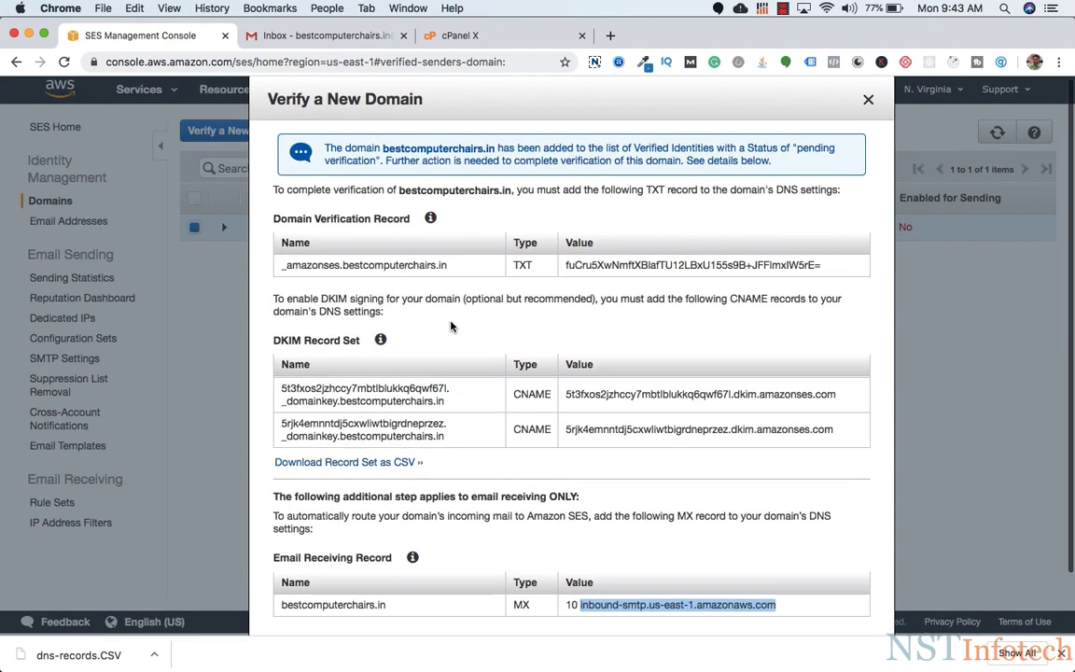
{"action": "scroll", "coordinate": [451, 325], "scroll_direction": "down", "scroll_amount": 2}
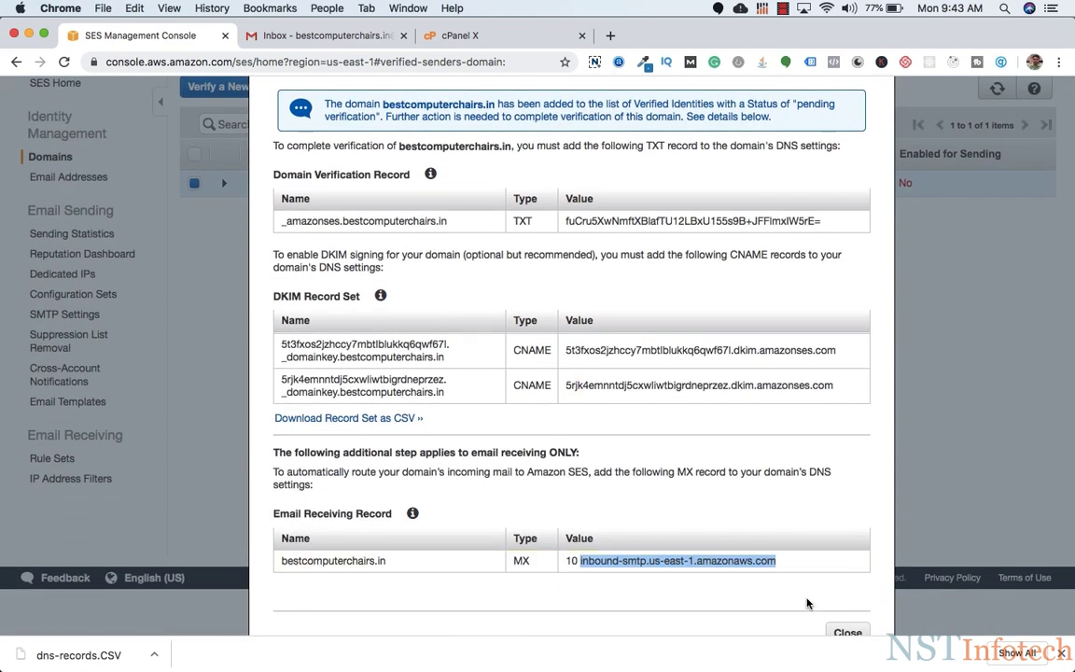
{"action": "left_click", "coordinate": [848, 633]}
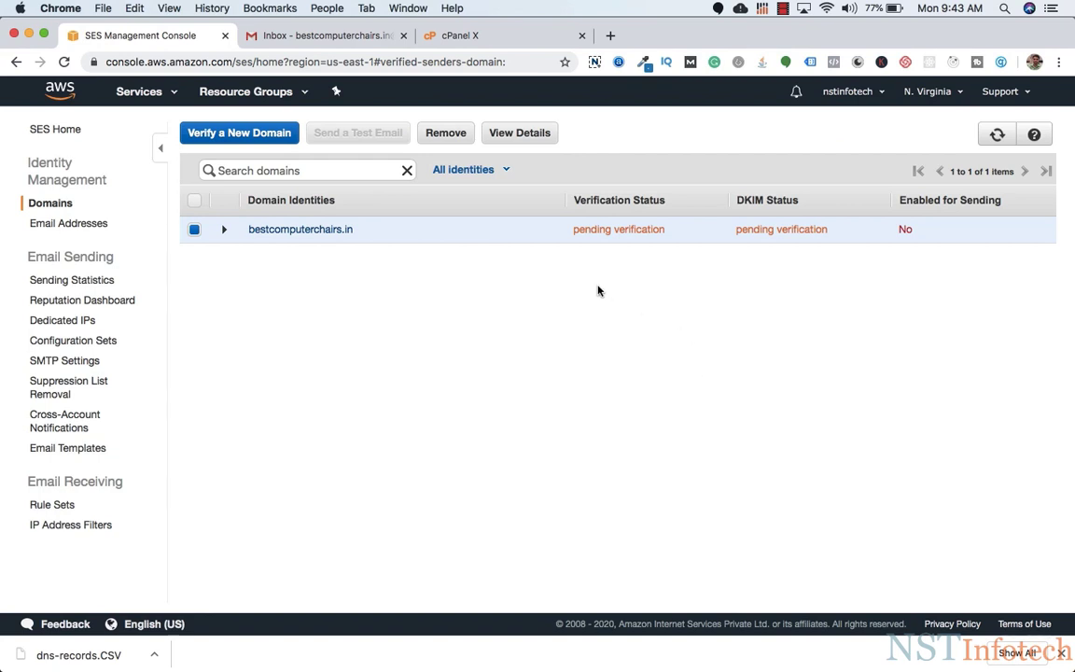
{"action": "left_click", "coordinate": [996, 136]}
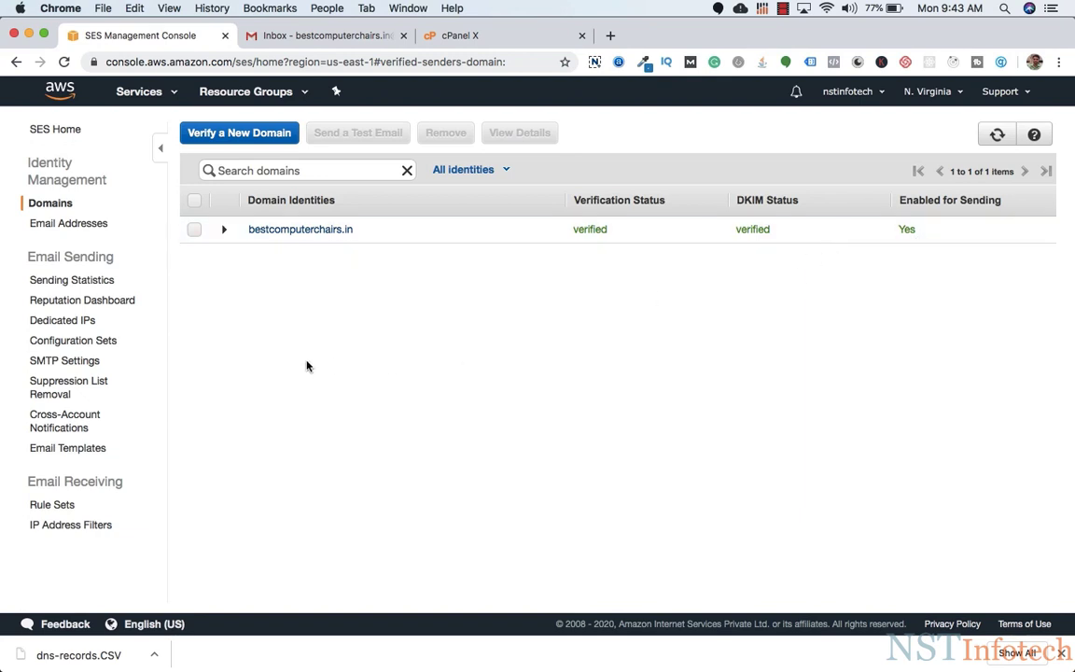
{"action": "left_click", "coordinate": [59, 227]}
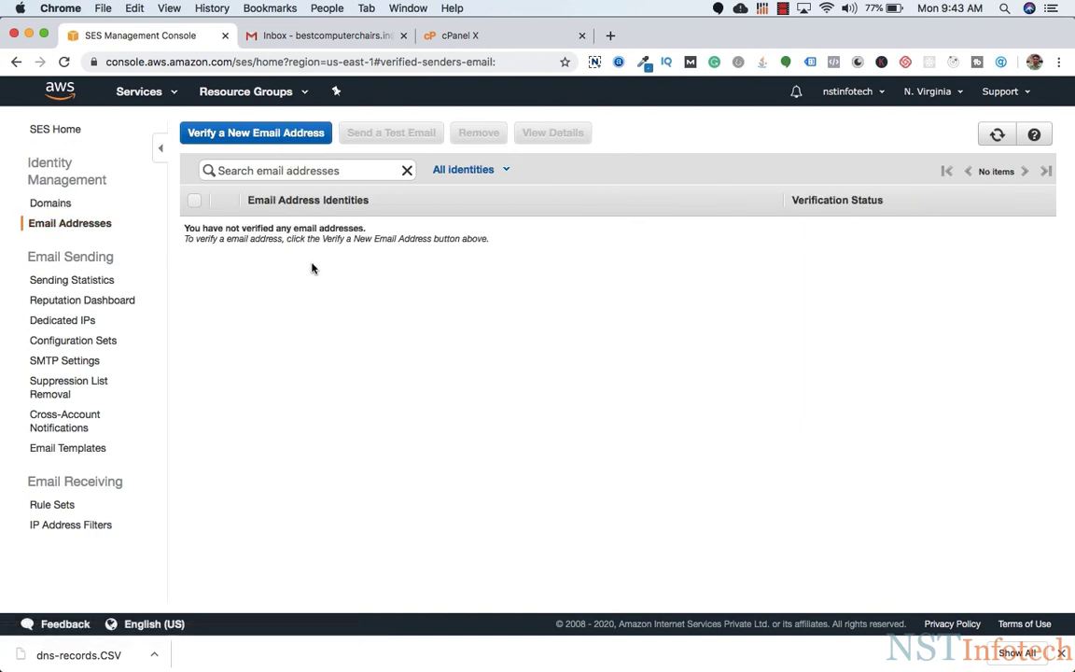
Step: Send an SES verification email to the owner's bestcomputerchairs.in sender address, then open a new tab
{"action": "left_click", "coordinate": [207, 136]}
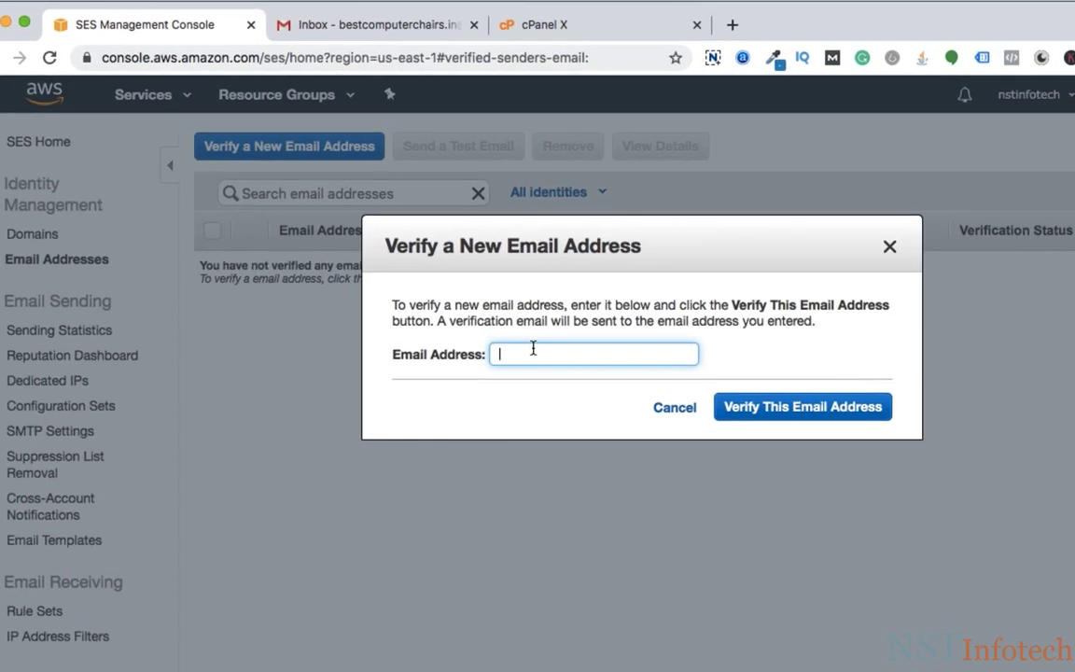
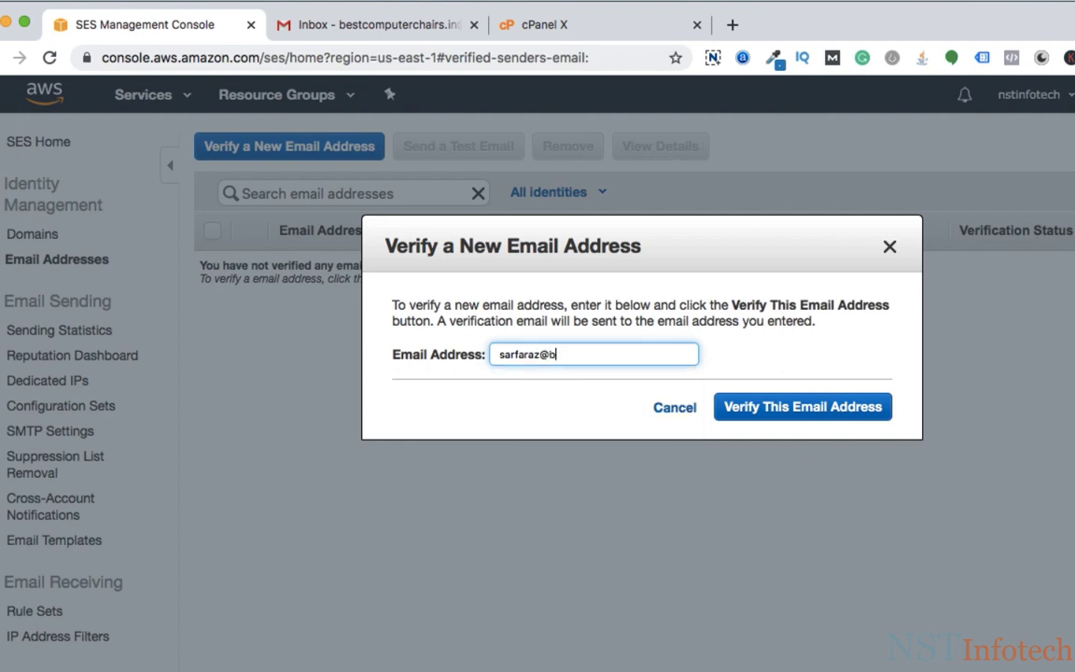
{"action": "left_click", "coordinate": [752, 417]}
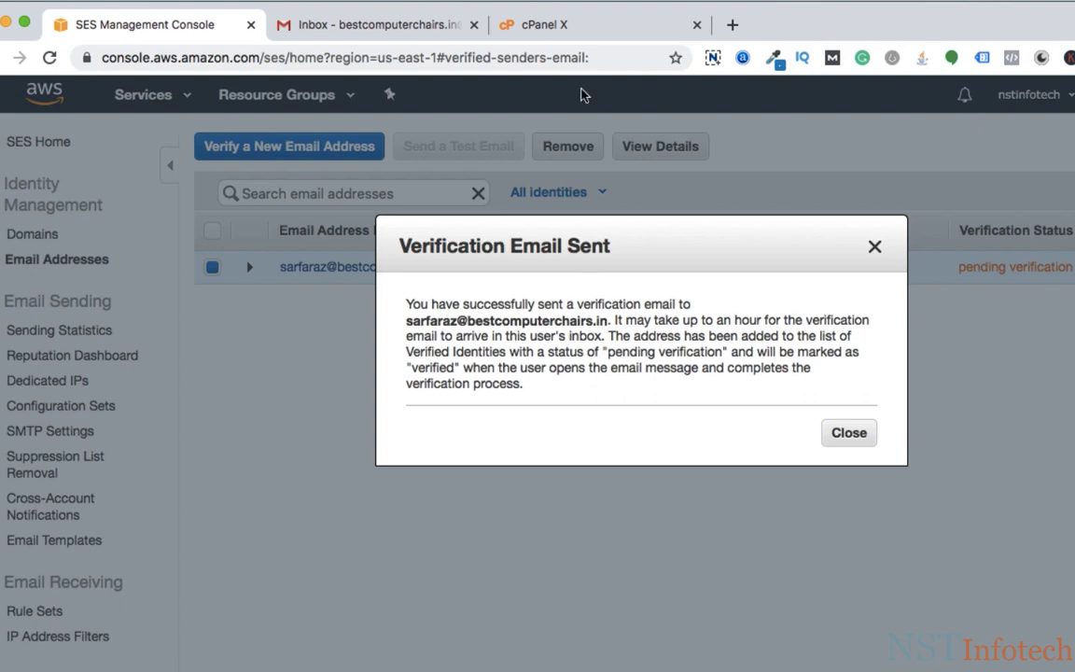
{"action": "left_click", "coordinate": [732, 24]}
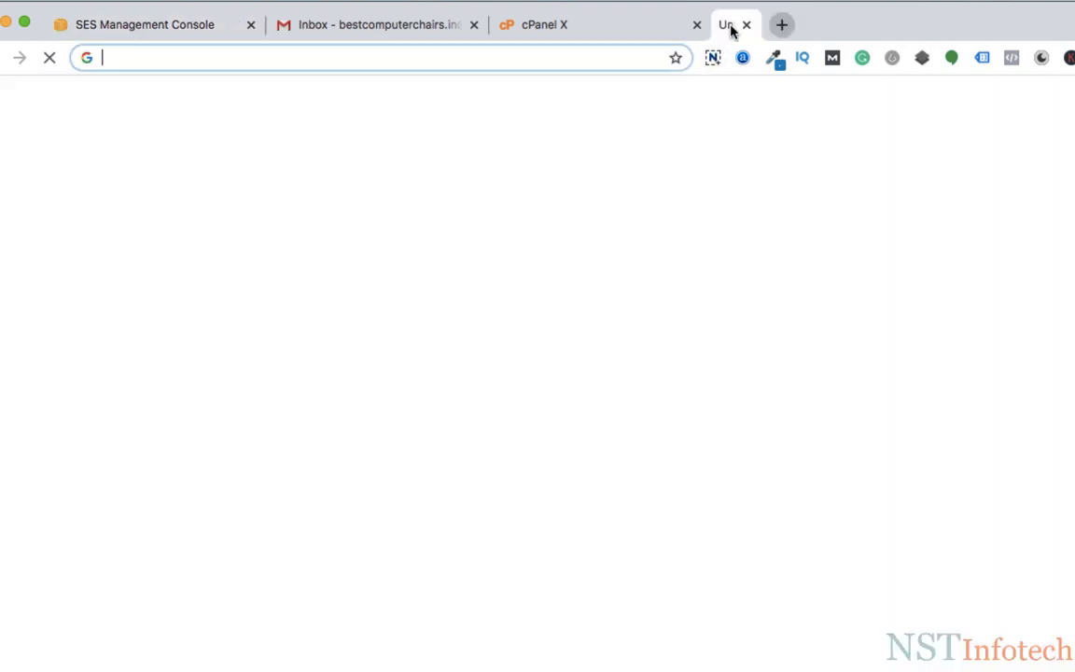
Step: Sign in to Zoho Mail with the saved domain account email and password, declining password saving
{"action": "type", "text": "mail"}
{"action": "key", "text": "Return"}
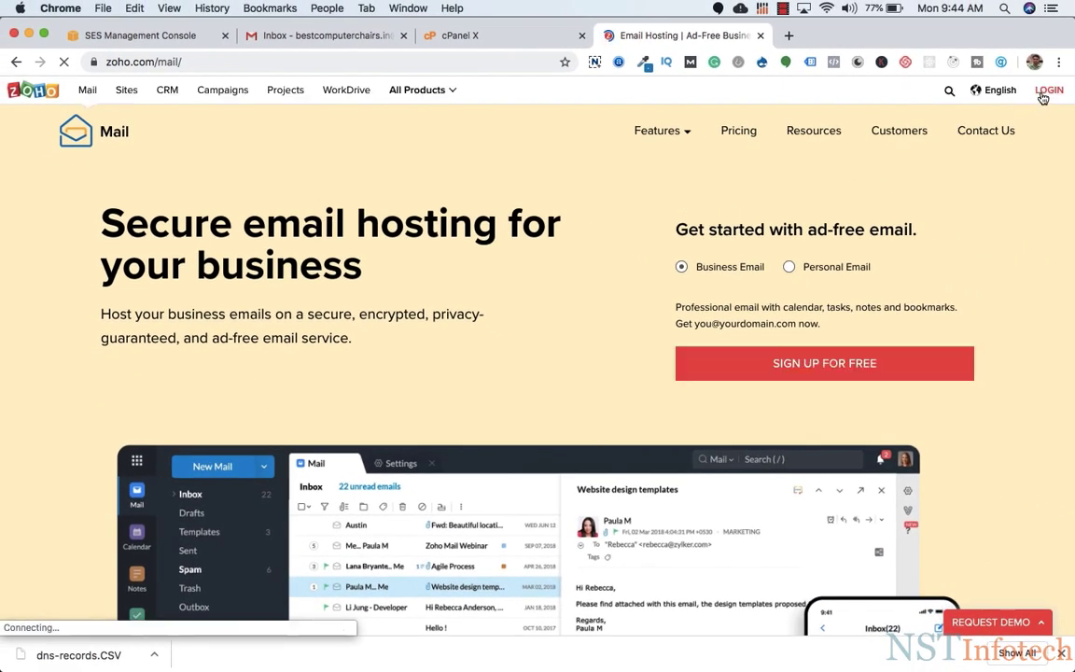
{"action": "left_click", "coordinate": [1044, 93]}
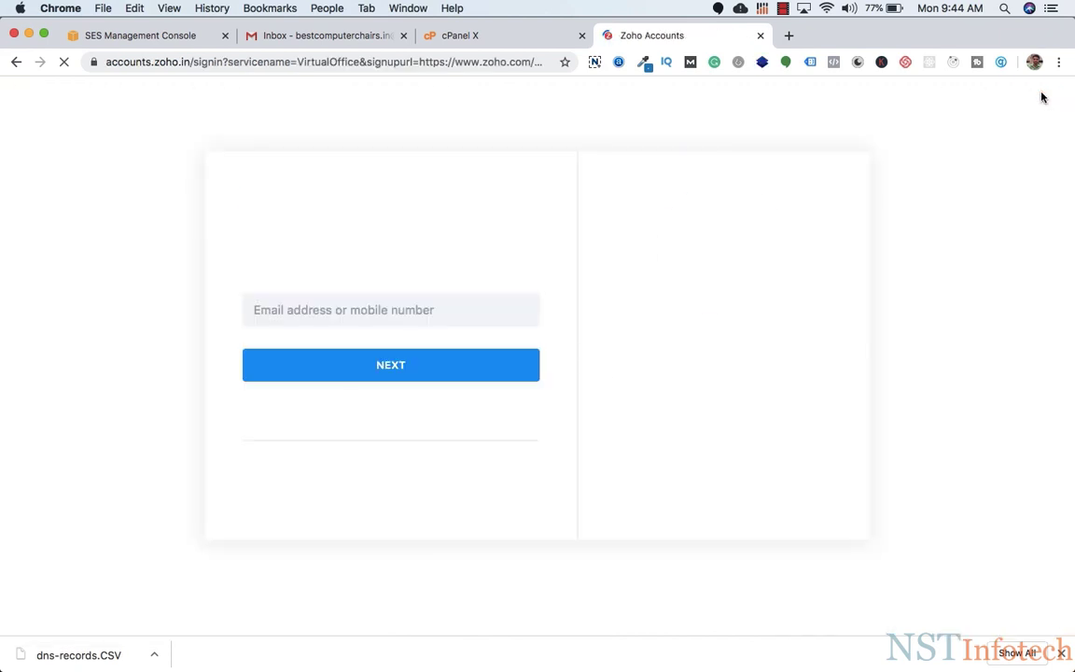
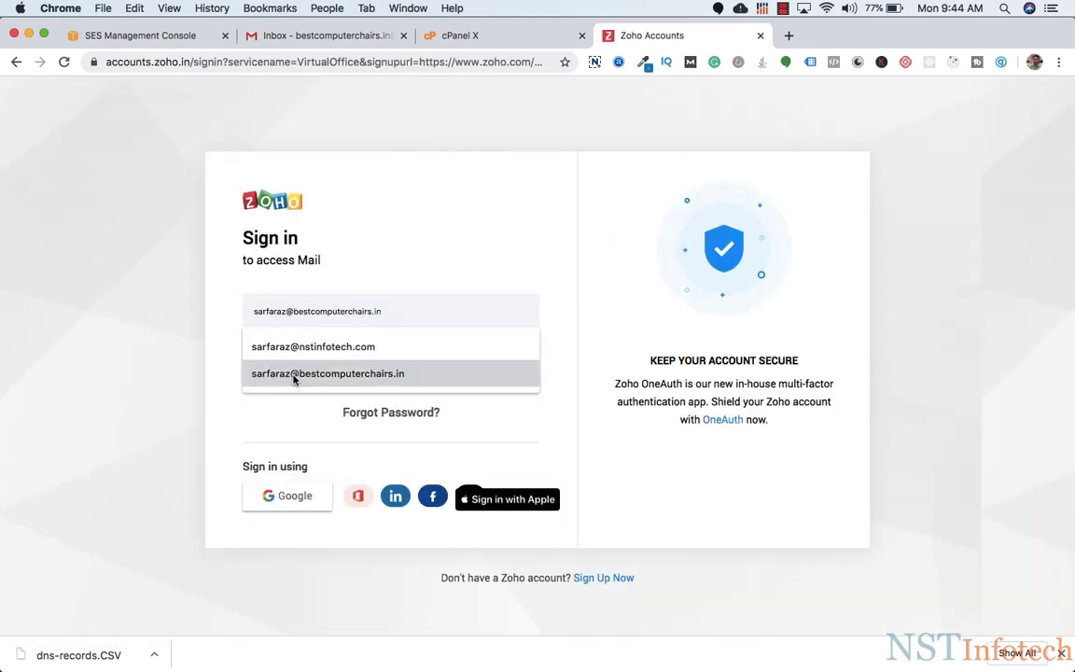
{"action": "left_click", "coordinate": [312, 375]}
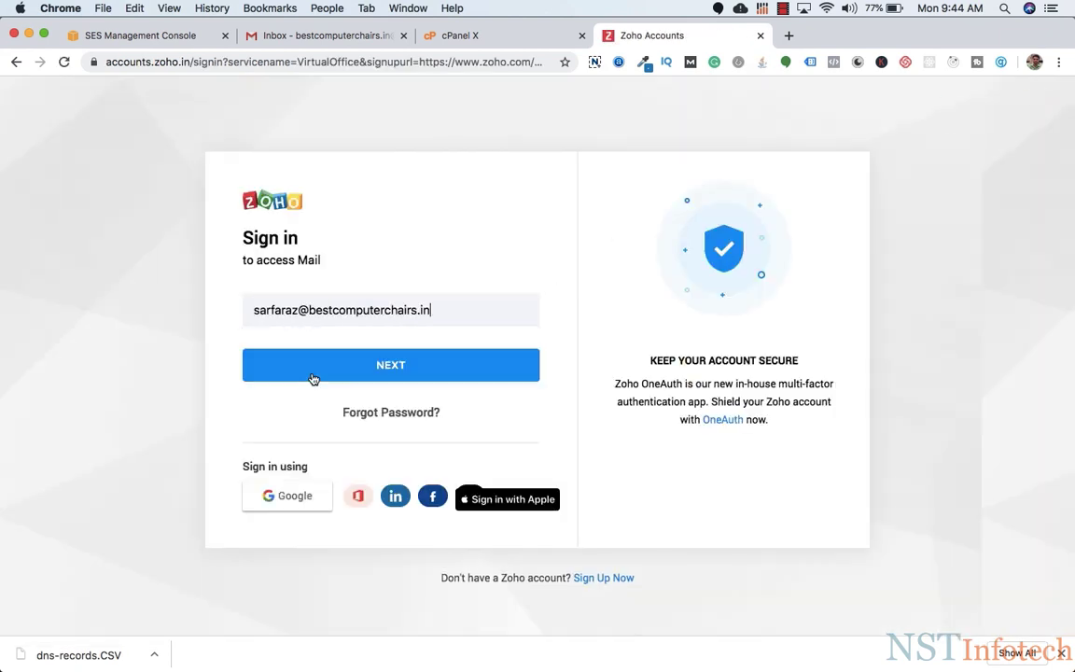
{"action": "left_click", "coordinate": [408, 376]}
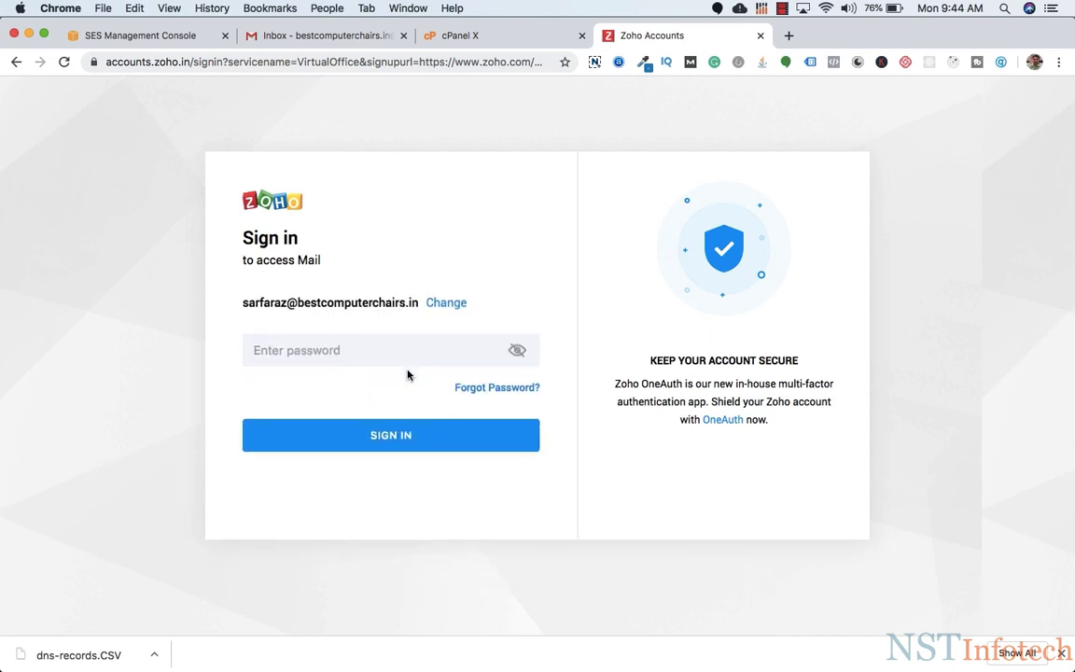
{"action": "type", "text": "•"}
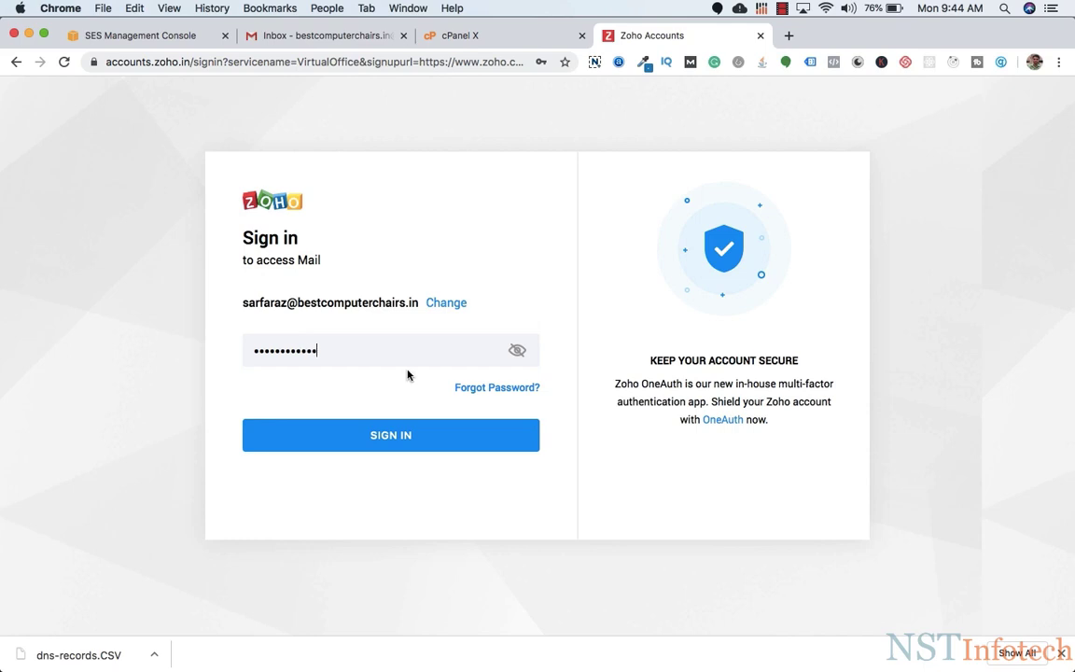
{"action": "left_click", "coordinate": [405, 434]}
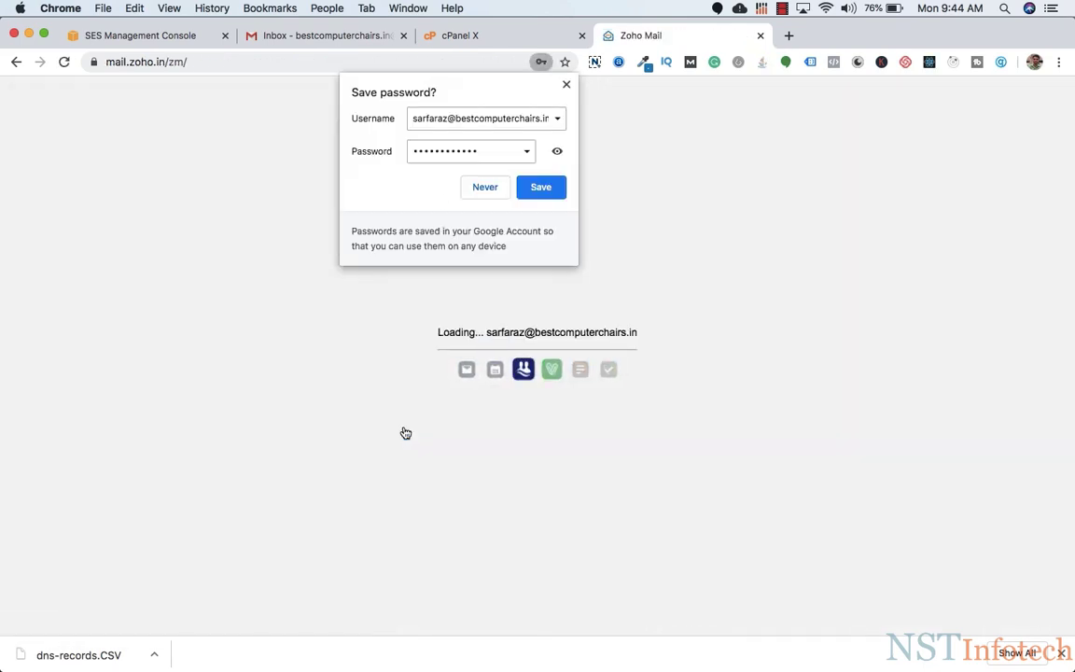
{"action": "left_click", "coordinate": [566, 83]}
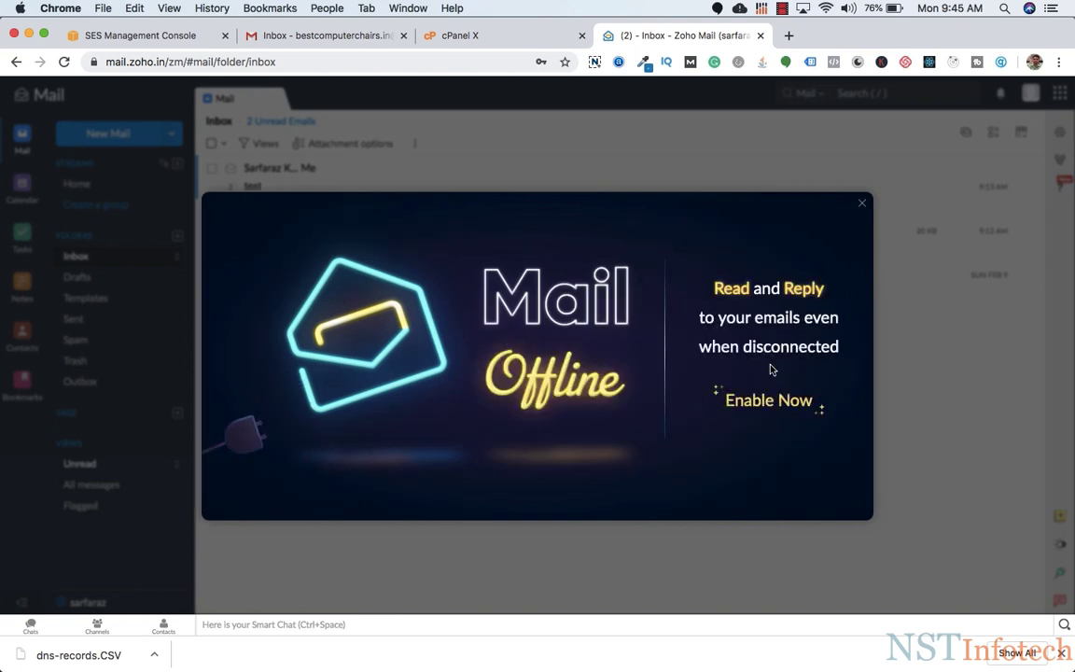
Step: Read the Zoho sign-in alert and Welcome to Zoho Mail emails, finding no verification message, then return to SES
{"action": "left_click", "coordinate": [864, 203]}
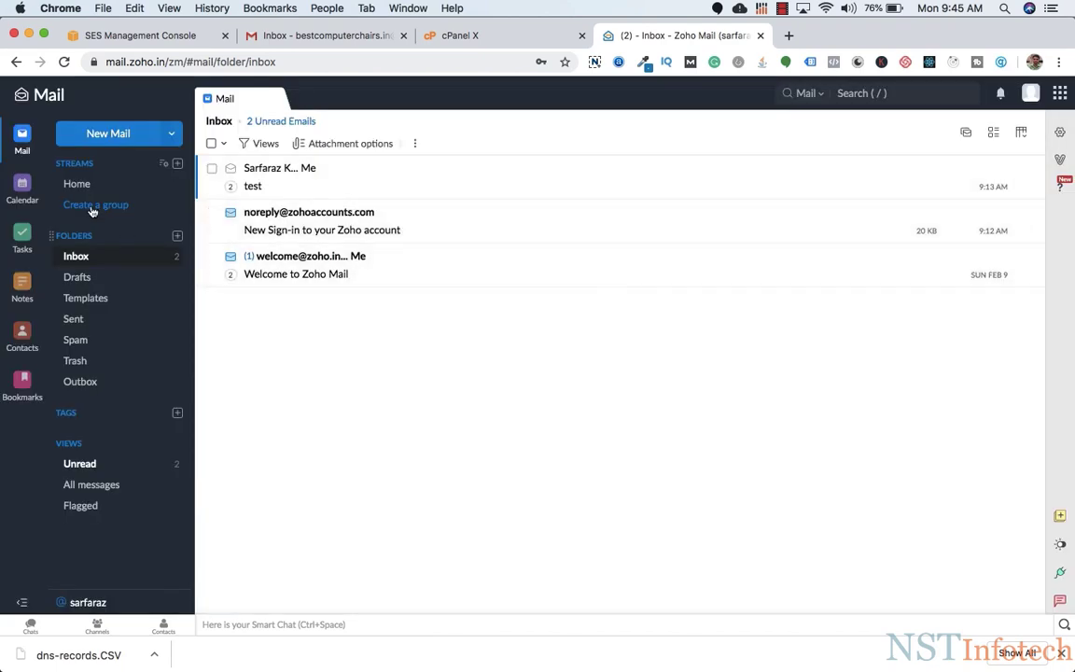
{"action": "left_click", "coordinate": [84, 463]}
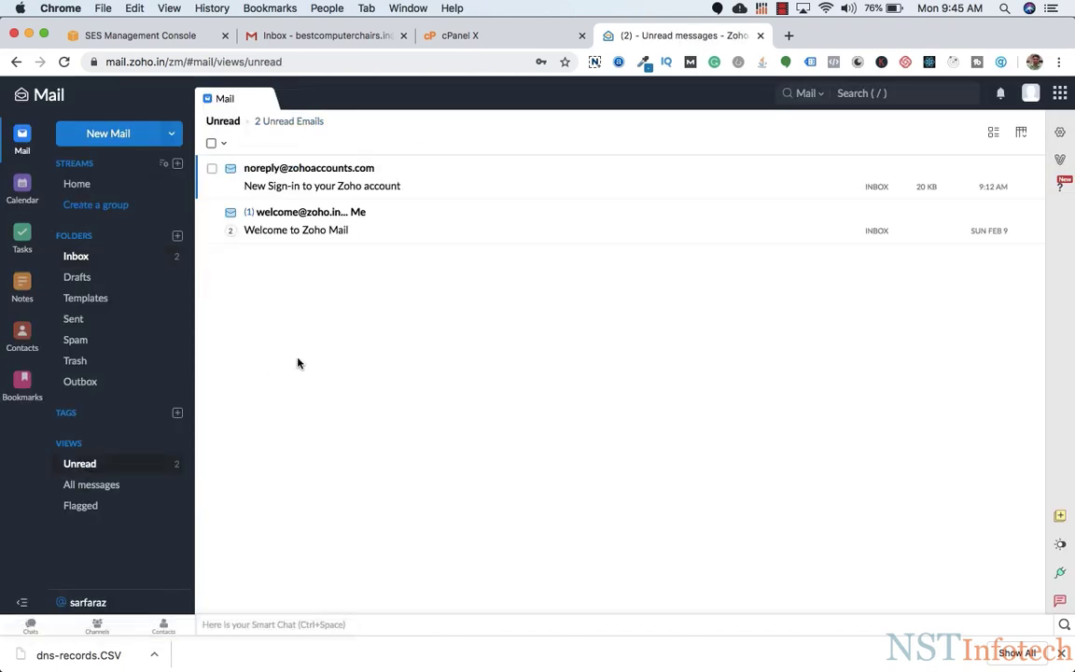
{"action": "left_click", "coordinate": [318, 184]}
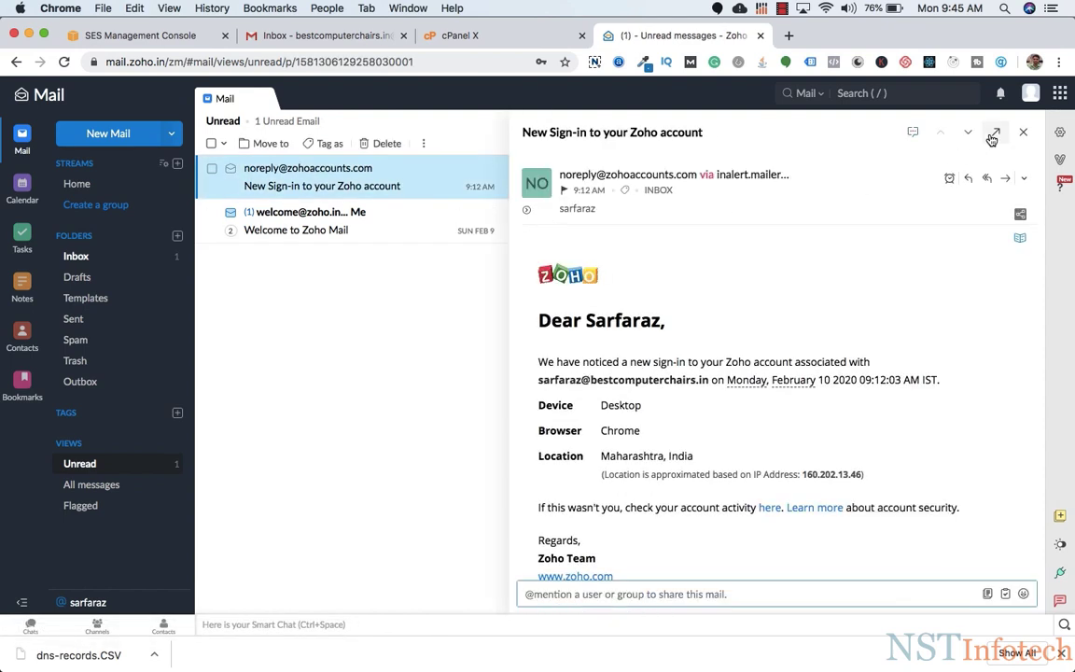
{"action": "left_click", "coordinate": [1023, 132]}
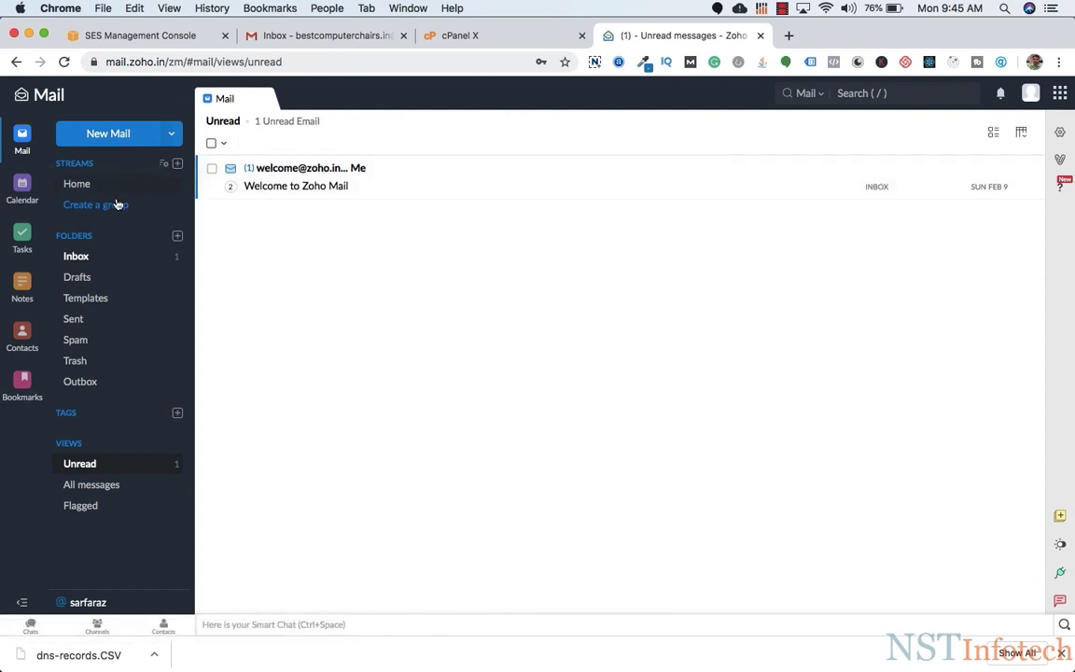
{"action": "left_click", "coordinate": [79, 256]}
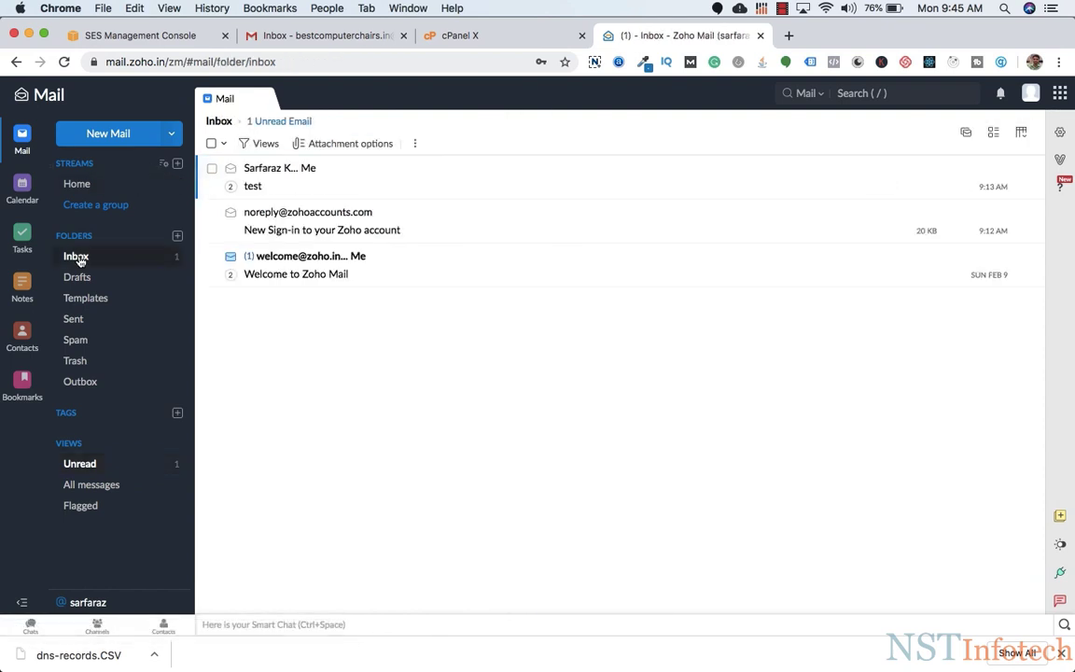
{"action": "left_click", "coordinate": [303, 265]}
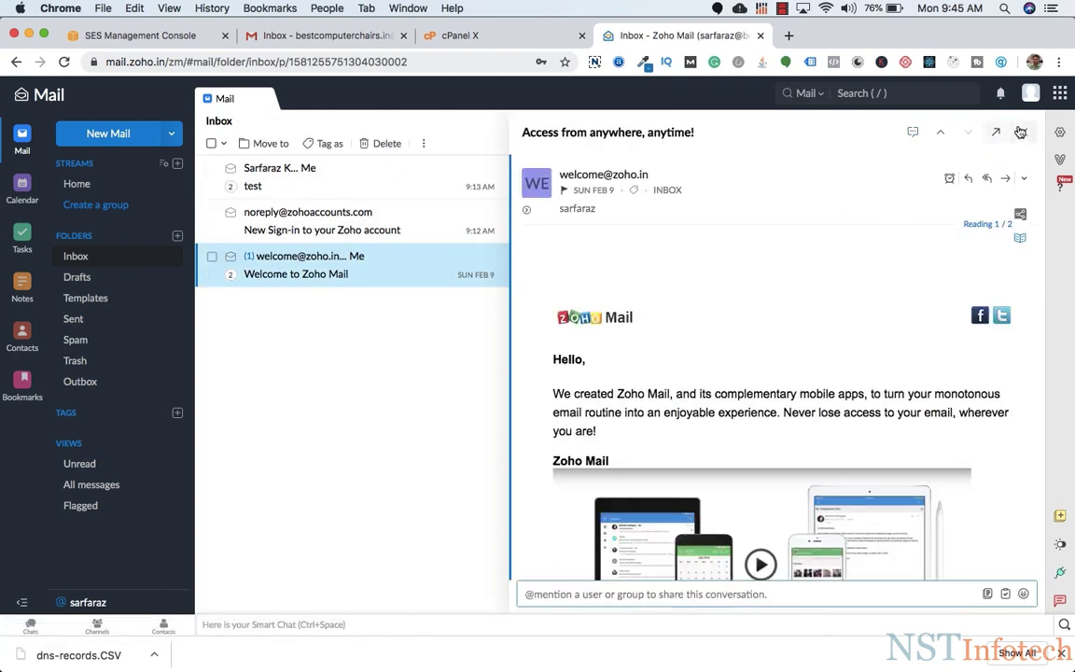
{"action": "left_click", "coordinate": [1022, 132]}
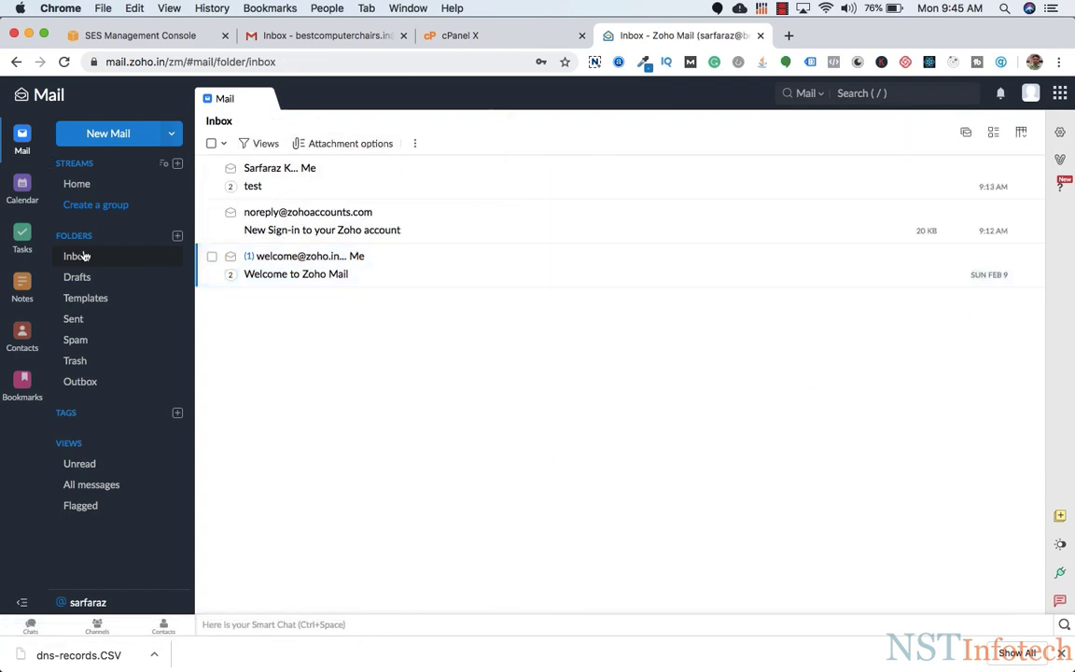
{"action": "left_click", "coordinate": [140, 35]}
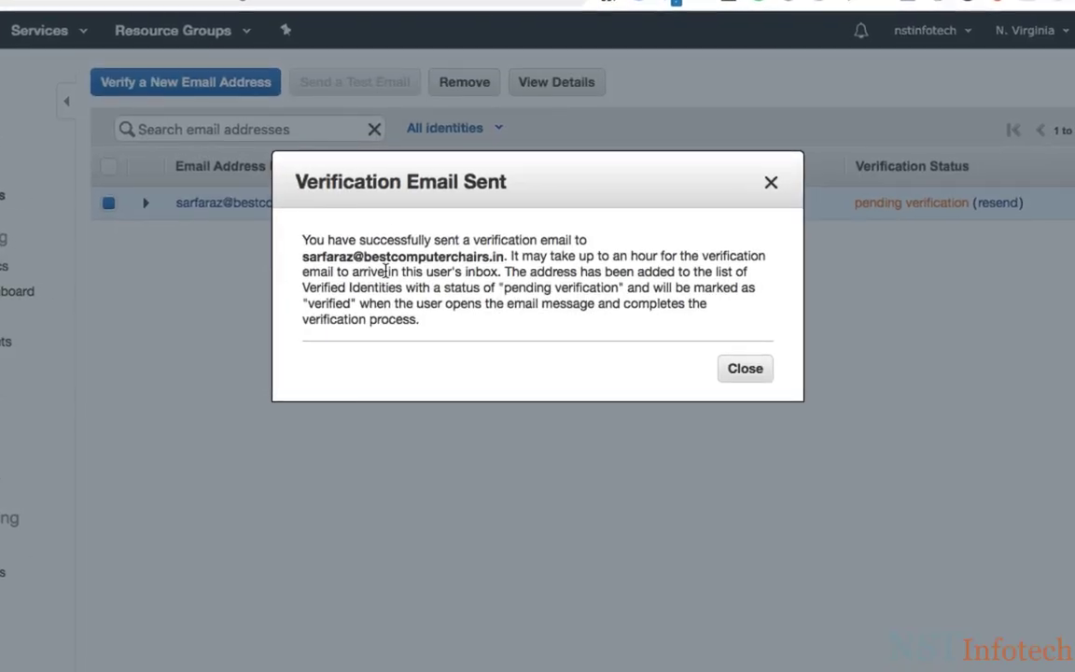
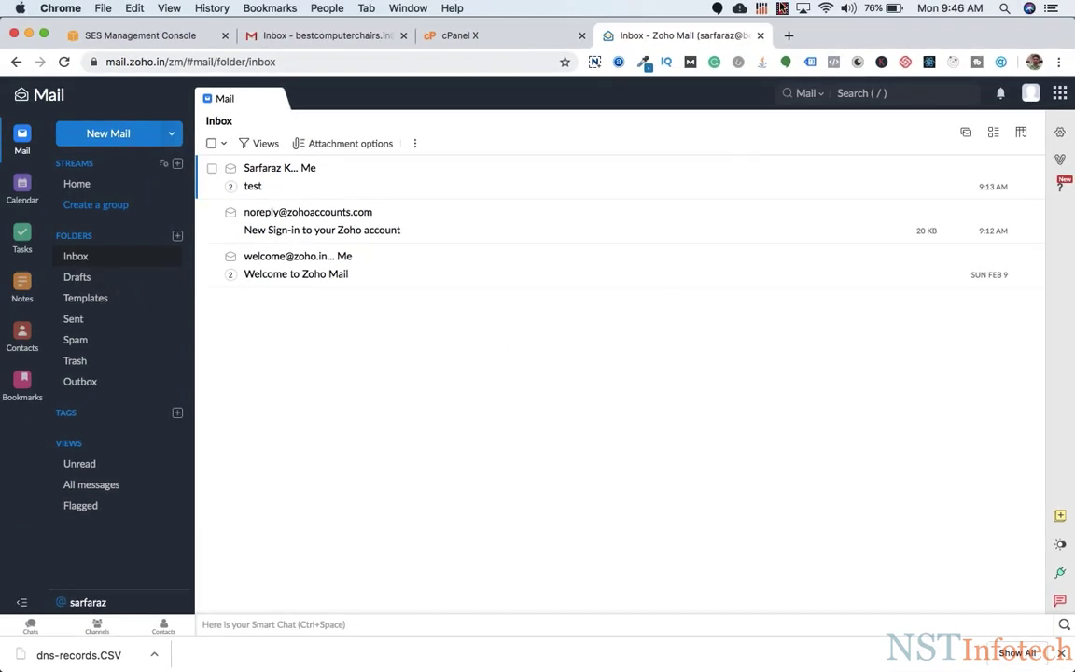
Step: Open the Amazon Web Services verification email in Zoho Mail and follow its link to verify the sender address
{"action": "left_click", "coordinate": [782, 9]}
{"action": "left_click", "coordinate": [796, 41]}
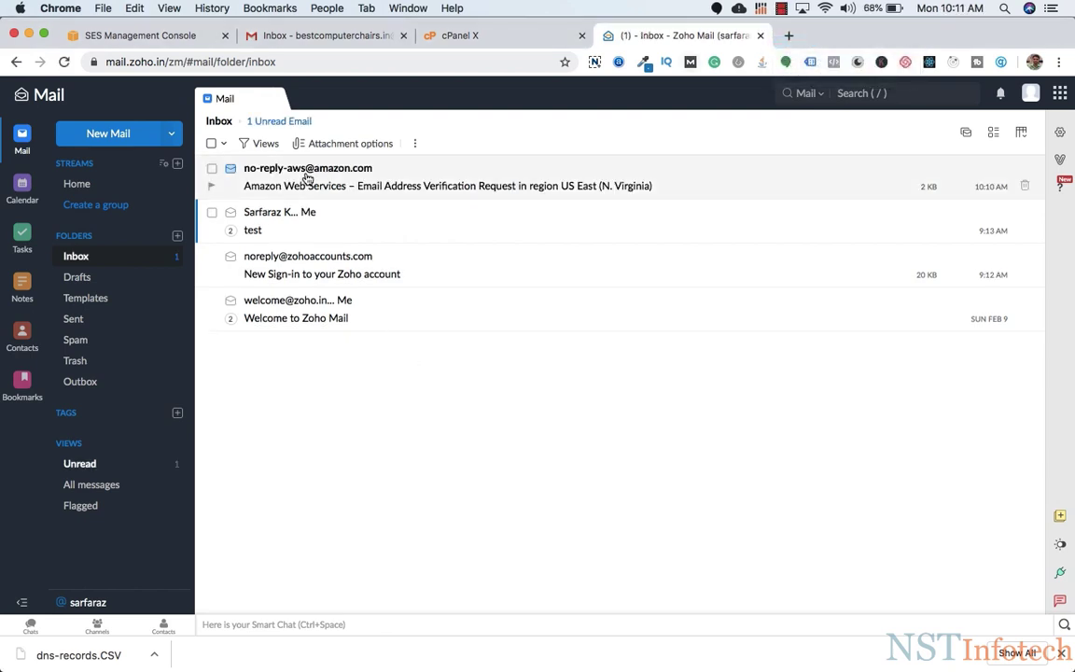
{"action": "left_click", "coordinate": [308, 178]}
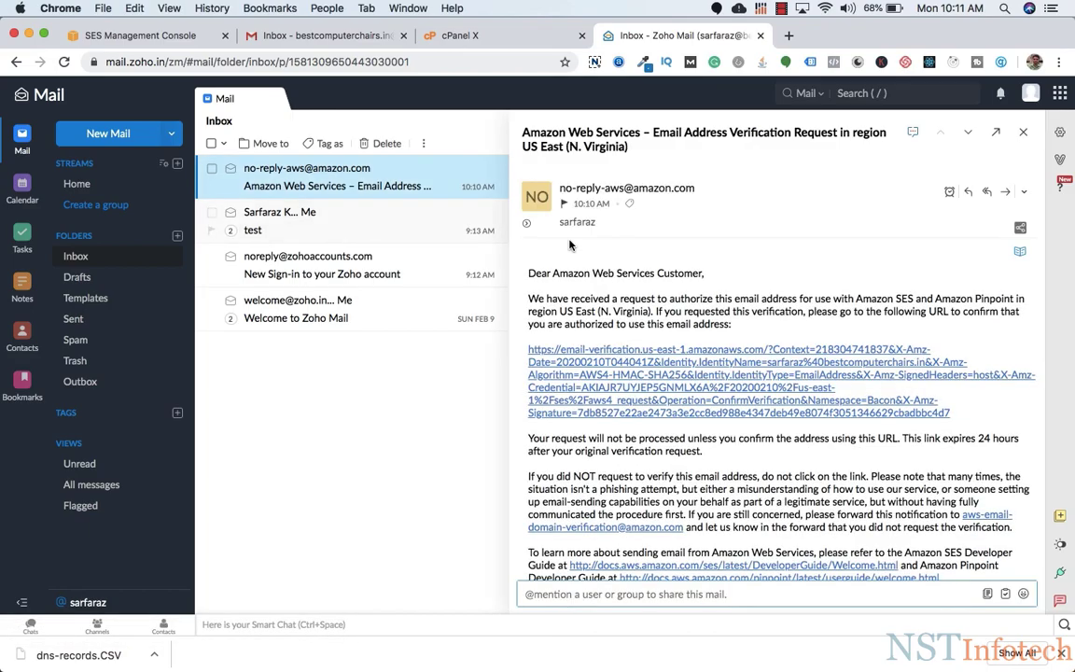
{"action": "scroll", "coordinate": [696, 271], "scroll_direction": "down", "scroll_amount": 3}
{"action": "scroll", "coordinate": [696, 271], "scroll_direction": "up", "scroll_amount": 2}
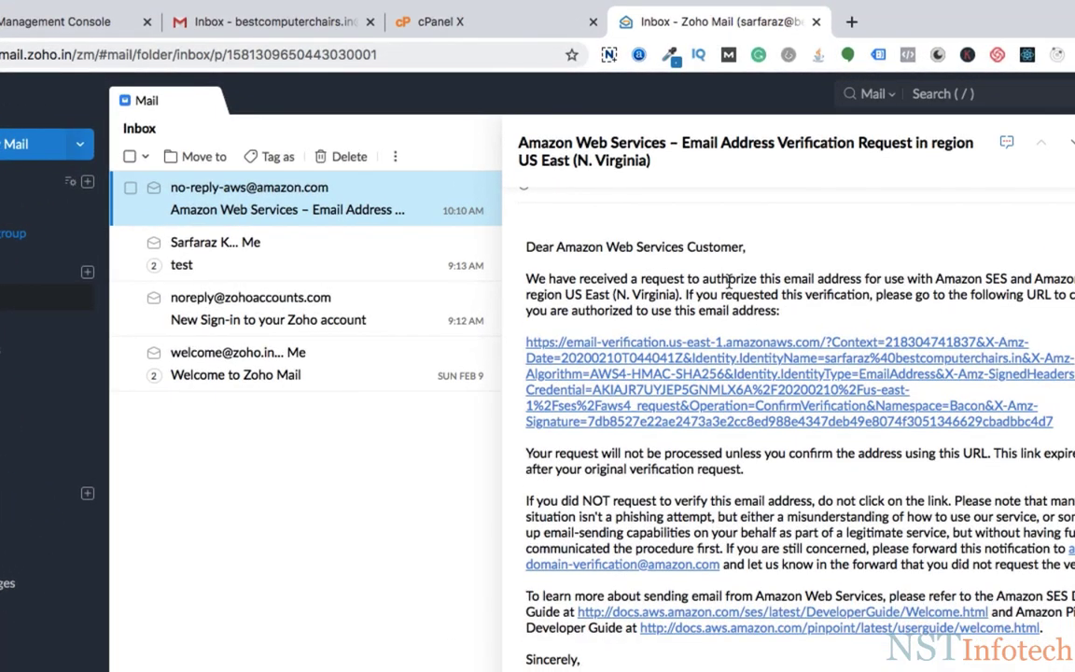
{"action": "scroll", "coordinate": [718, 282], "scroll_direction": "down", "scroll_amount": 1}
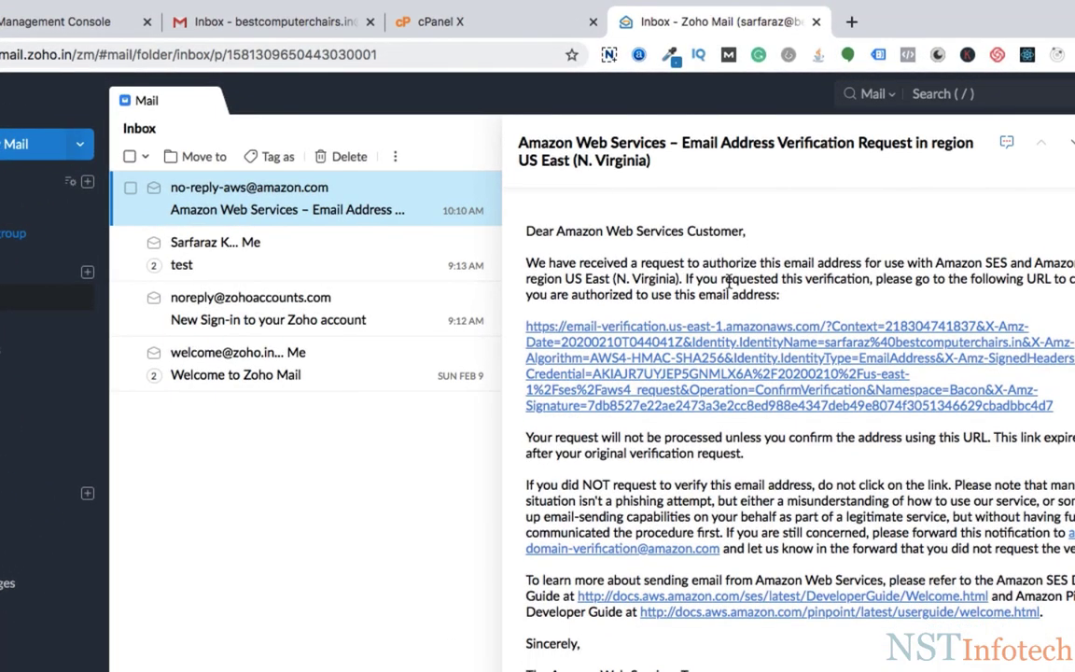
{"action": "left_click", "coordinate": [712, 352]}
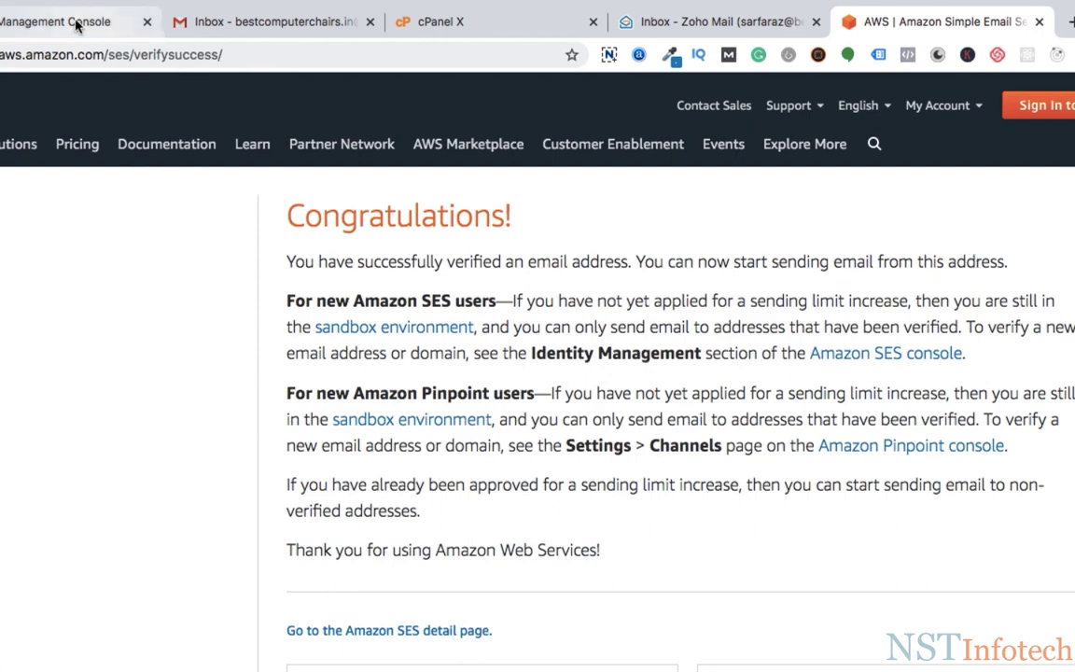
{"action": "left_click", "coordinate": [47, 25]}
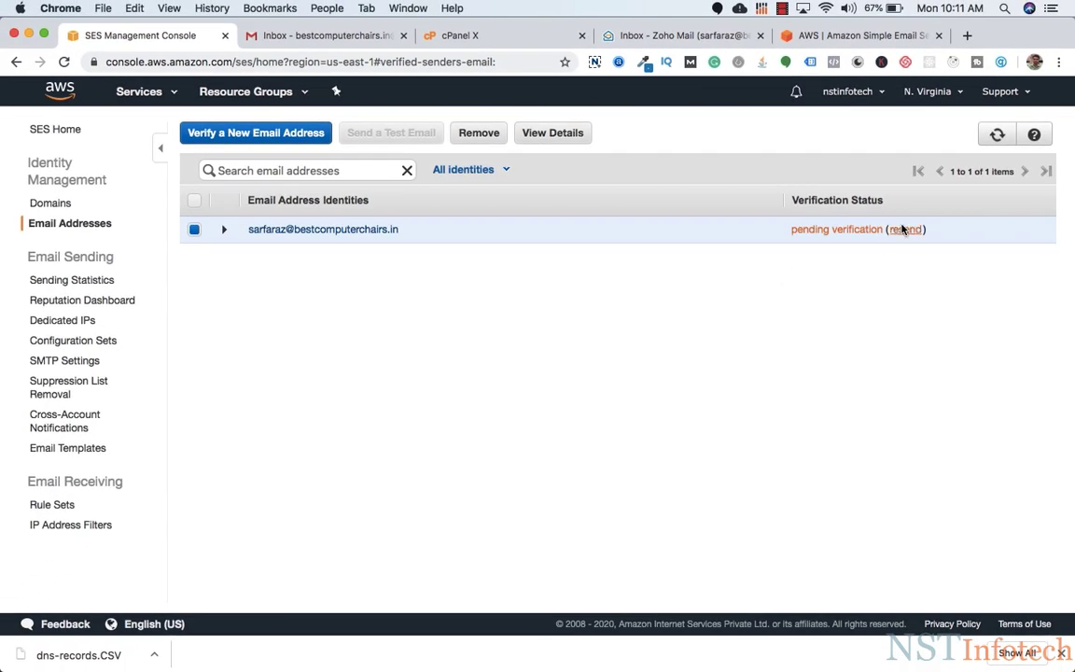
Step: Refresh the SES email address identities list to update the sender's verification status
{"action": "left_click", "coordinate": [997, 134]}
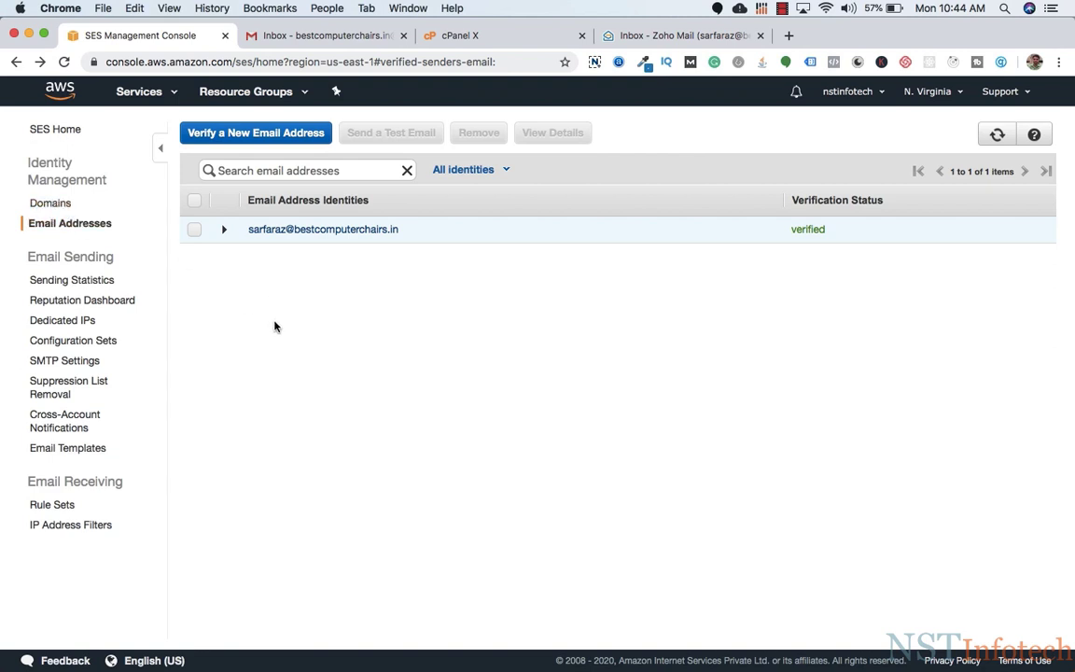
Step: Create SMTP credentials as IAM user ses-smtp-user.20200210-104419 and reveal its SMTP username and password
{"action": "left_click", "coordinate": [52, 363]}
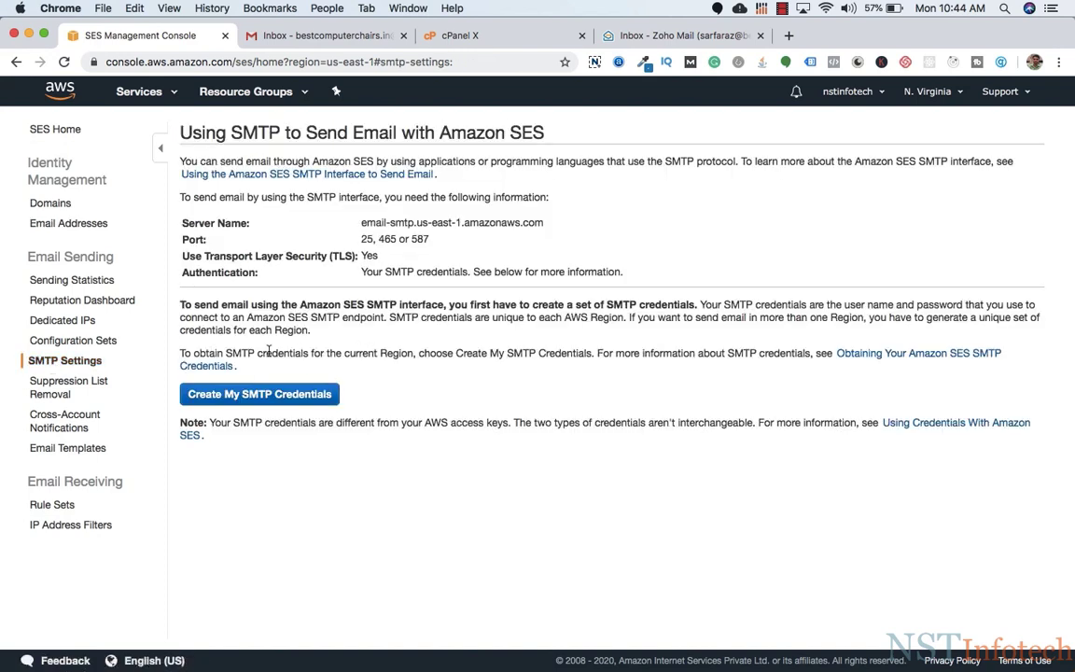
{"action": "left_click", "coordinate": [213, 400]}
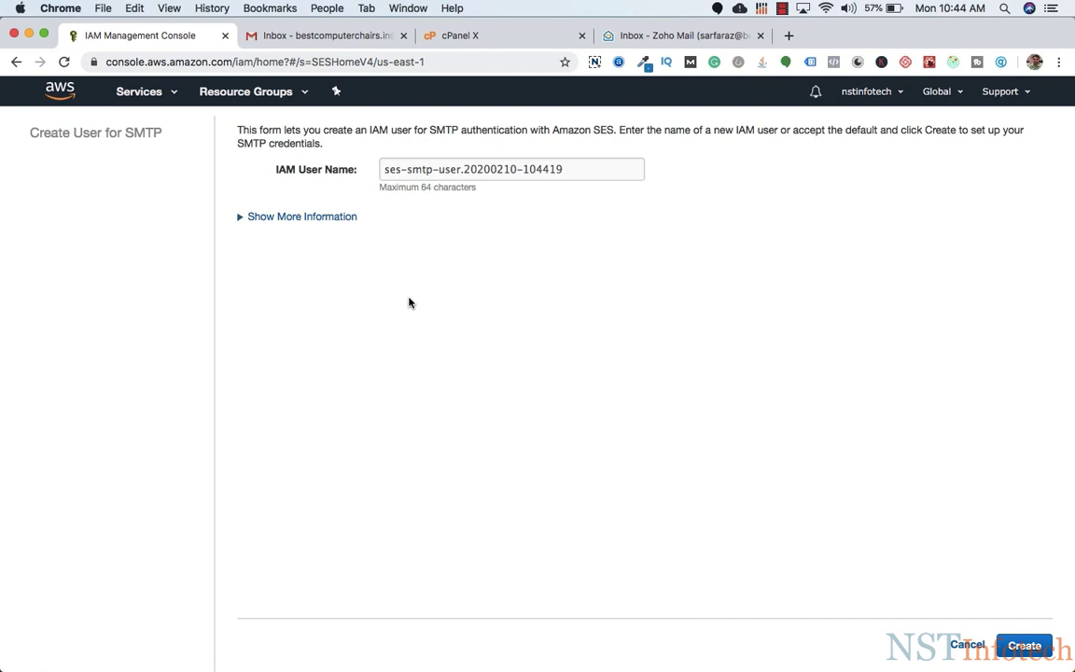
{"action": "left_click", "coordinate": [1017, 646]}
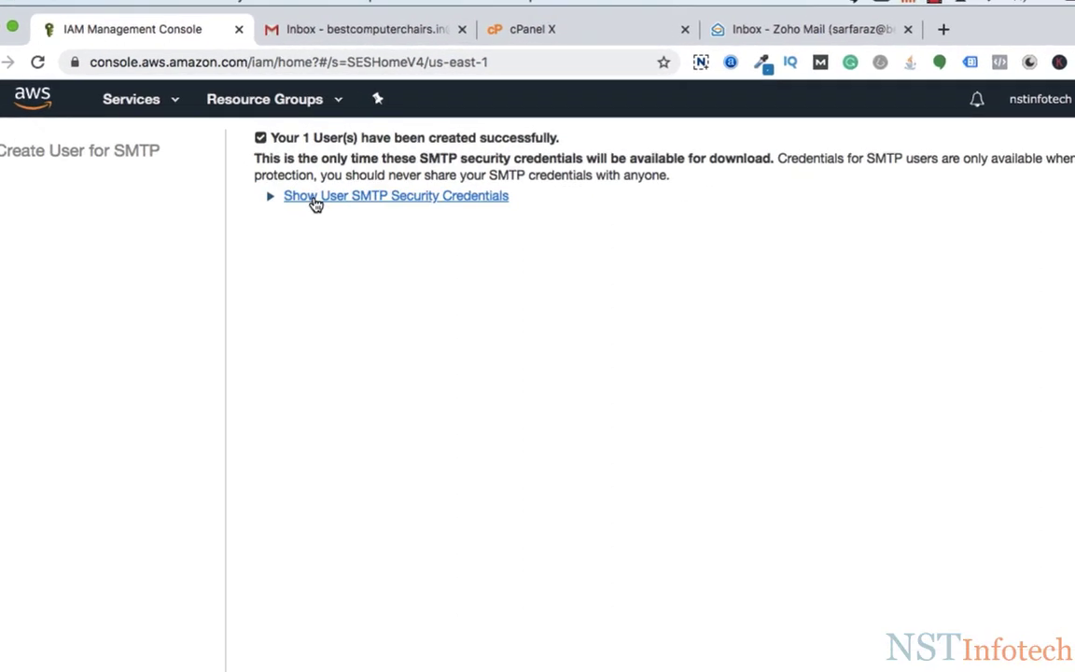
{"action": "left_click", "coordinate": [315, 202]}
{"action": "double_click", "coordinate": [471, 259]}
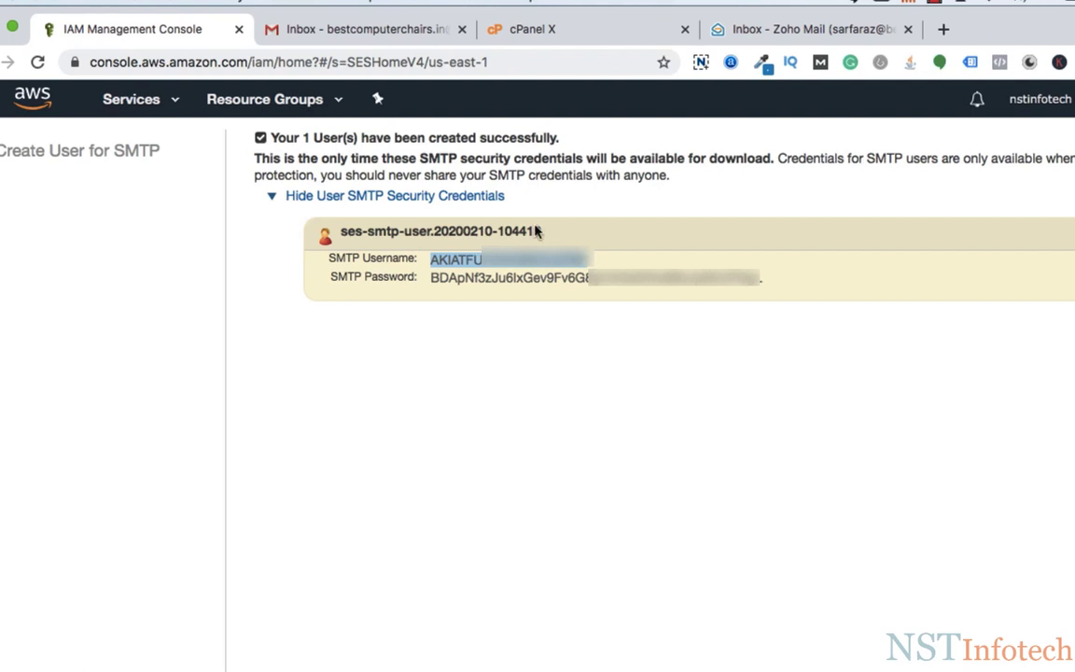
Step: Log in to Mautic at bestcomputerchairs.co.in in a new tab with the admin username and password
{"action": "left_click", "coordinate": [944, 29]}
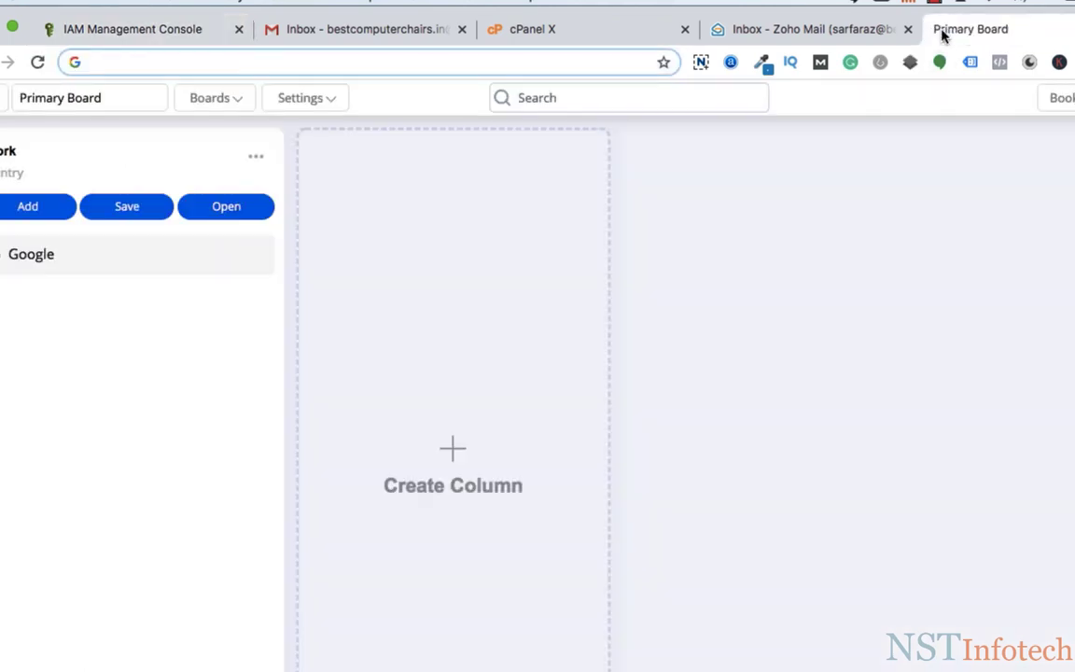
{"action": "type", "text": "be"}
{"action": "key", "text": "Right"}
{"action": "key", "text": "BackSpace"}
{"action": "key", "text": "BackSpace"}
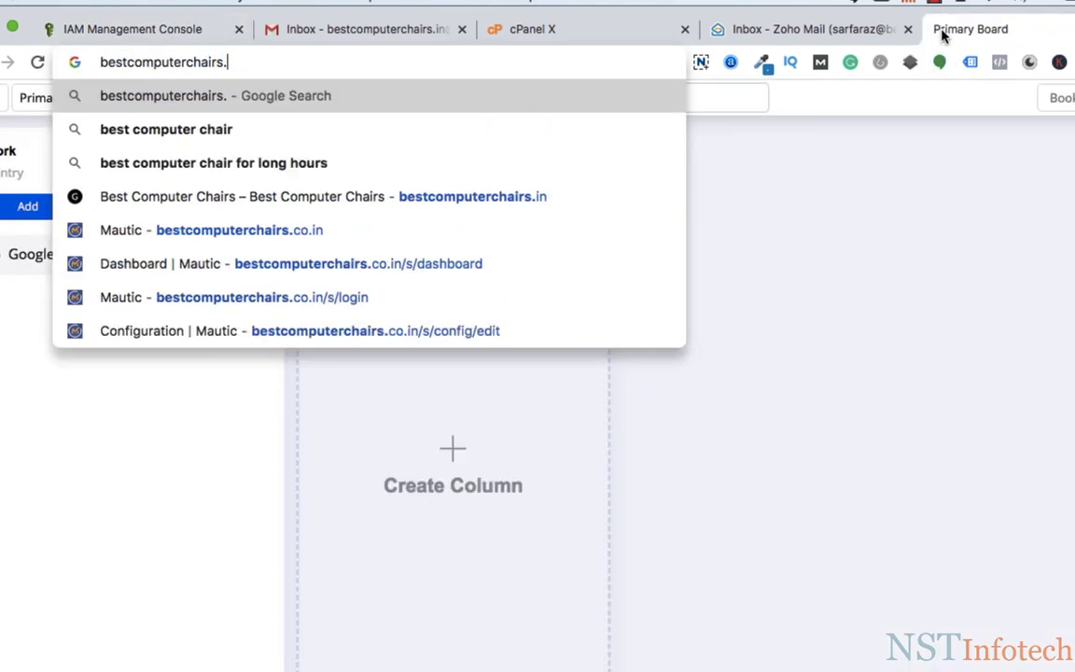
{"action": "type", "text": "co"}
{"action": "key", "text": "Return"}
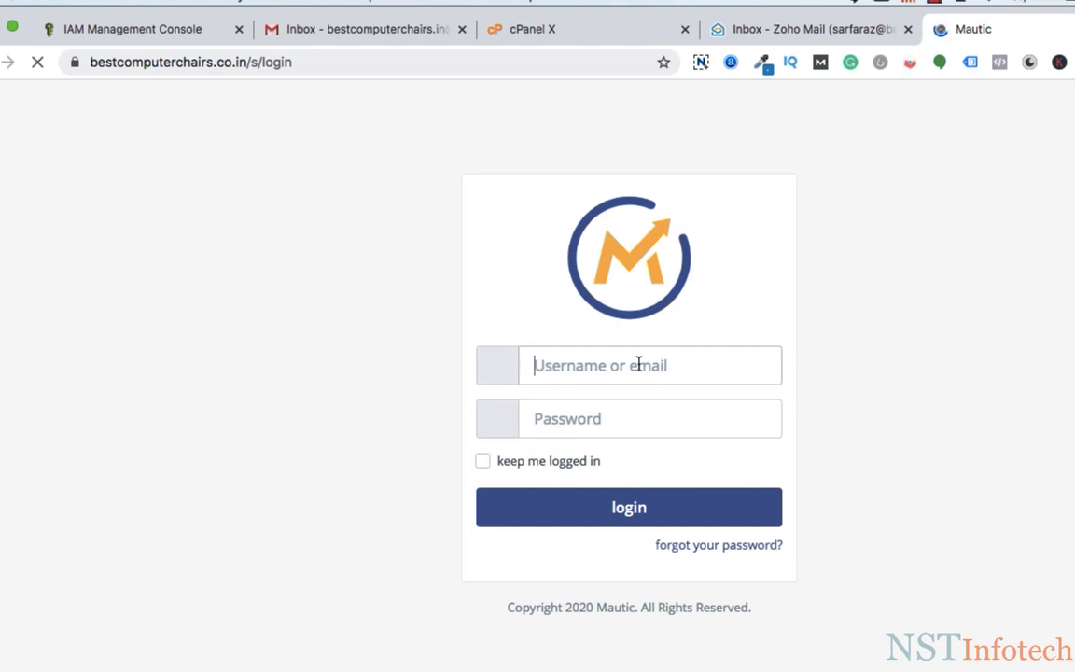
{"action": "type", "text": "user"}
{"action": "key", "text": "Tab"}
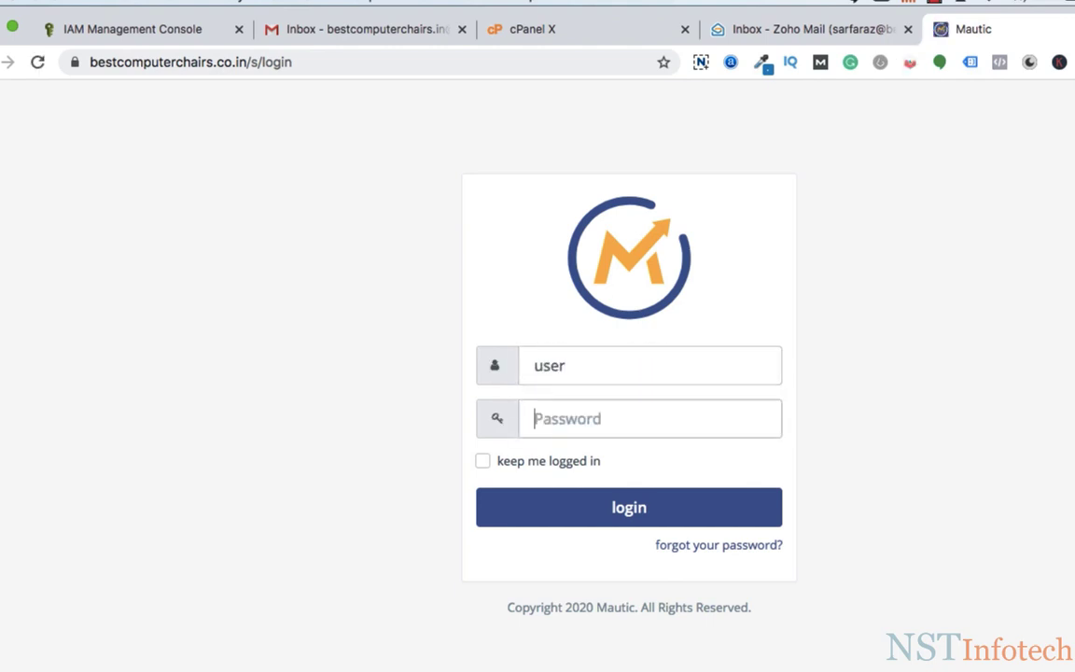
{"action": "type", "text": "****"}
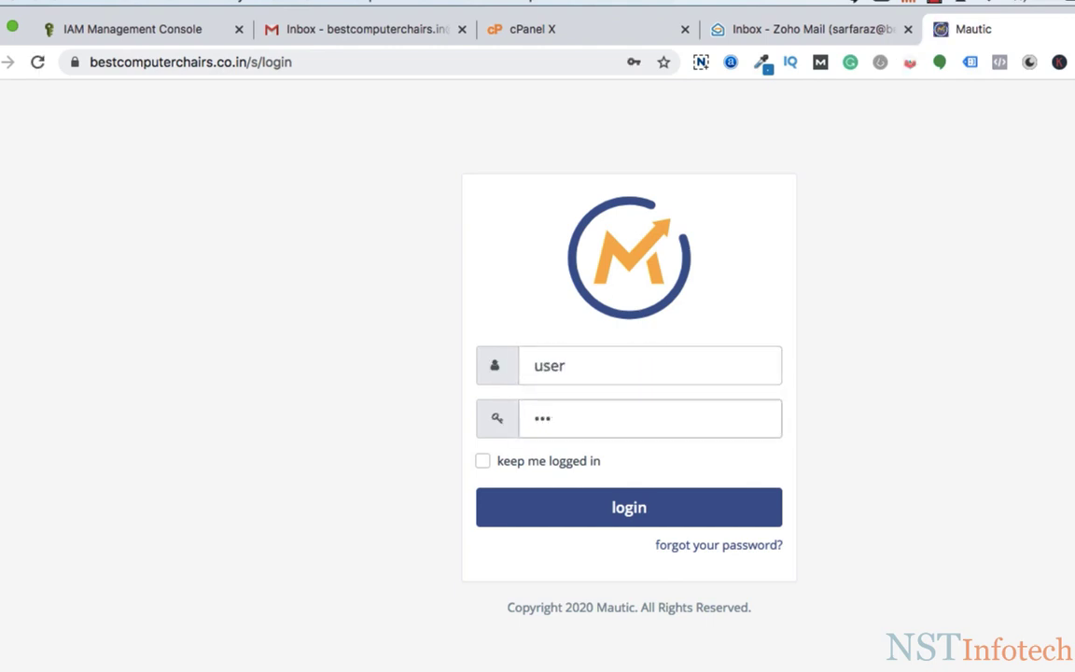
{"action": "type", "text": "*********"}
{"action": "left_click", "coordinate": [636, 510]}
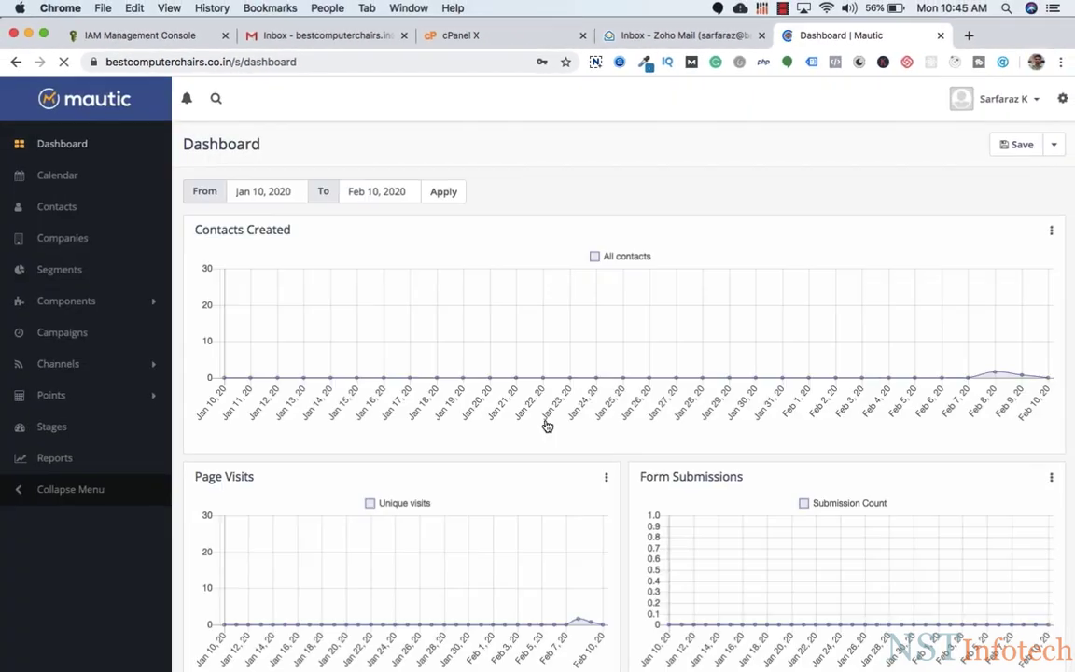
Step: In Configuration's Email Settings, enter the sender's full name and their bestcomputerchairs.in e-mail as the mail-from details
{"action": "left_click", "coordinate": [1061, 100]}
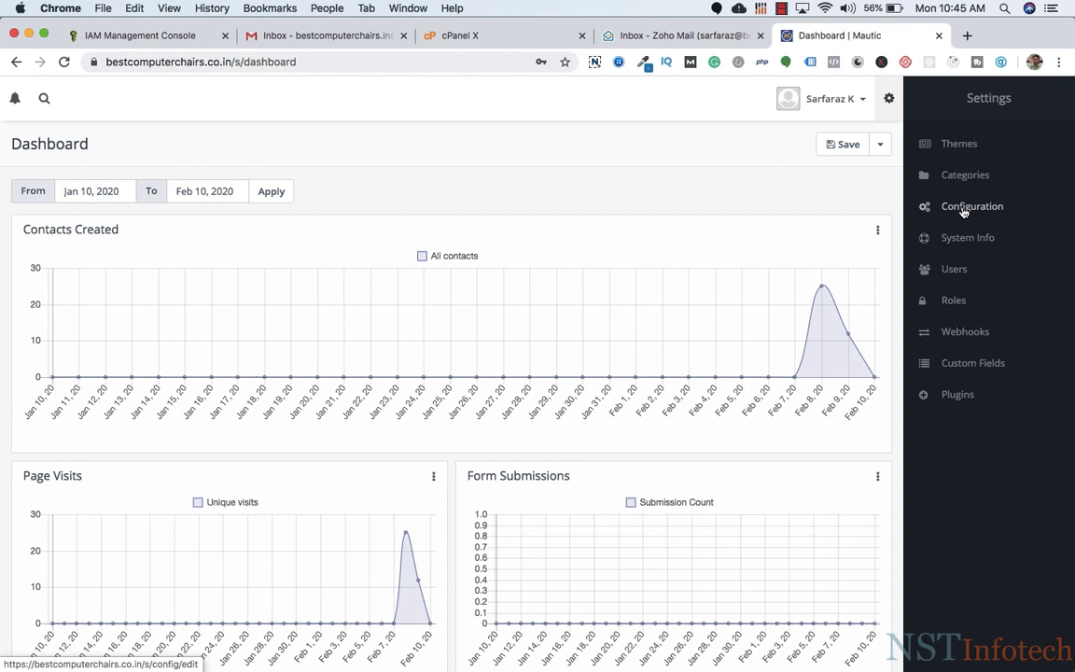
{"action": "left_click", "coordinate": [964, 209]}
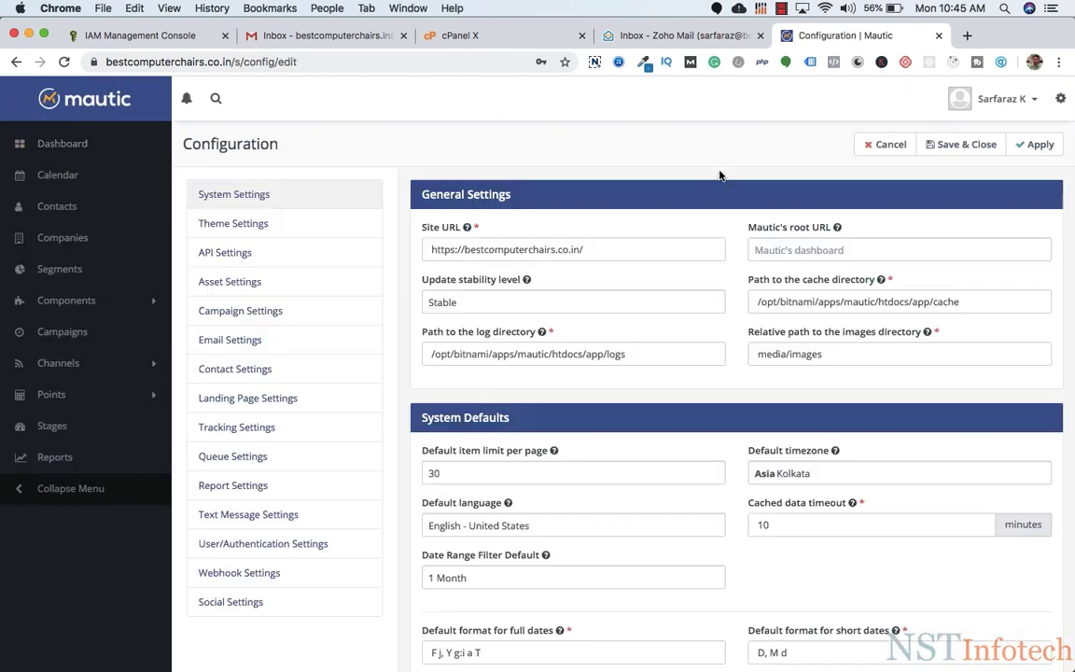
{"action": "left_click", "coordinate": [226, 341]}
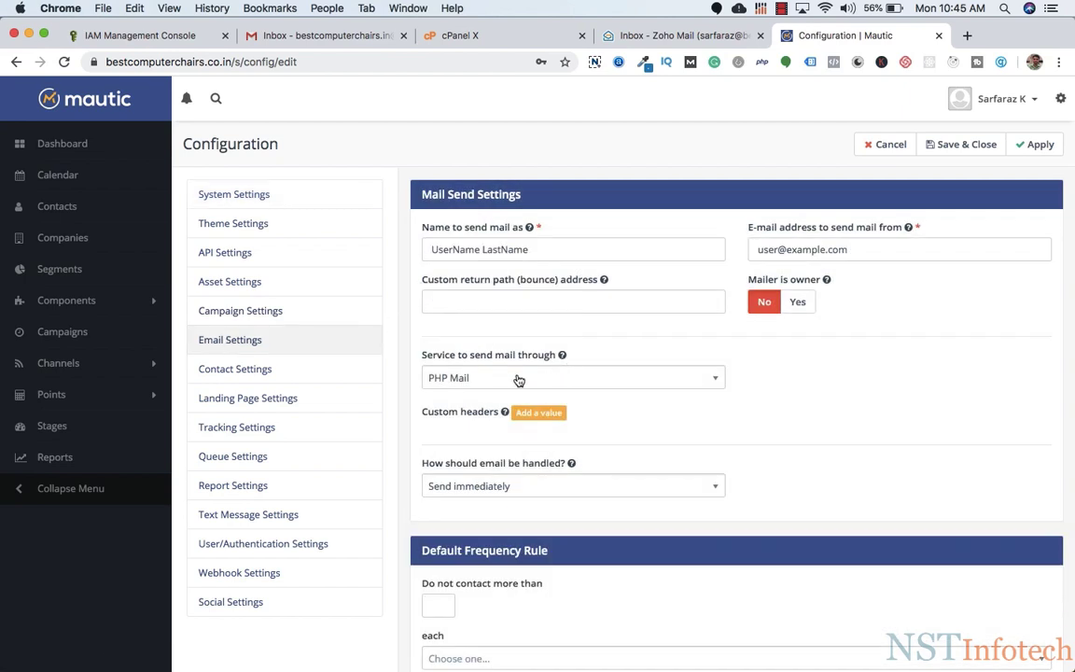
{"action": "triple_click", "coordinate": [472, 247]}
{"action": "type", "text": "Sar"}
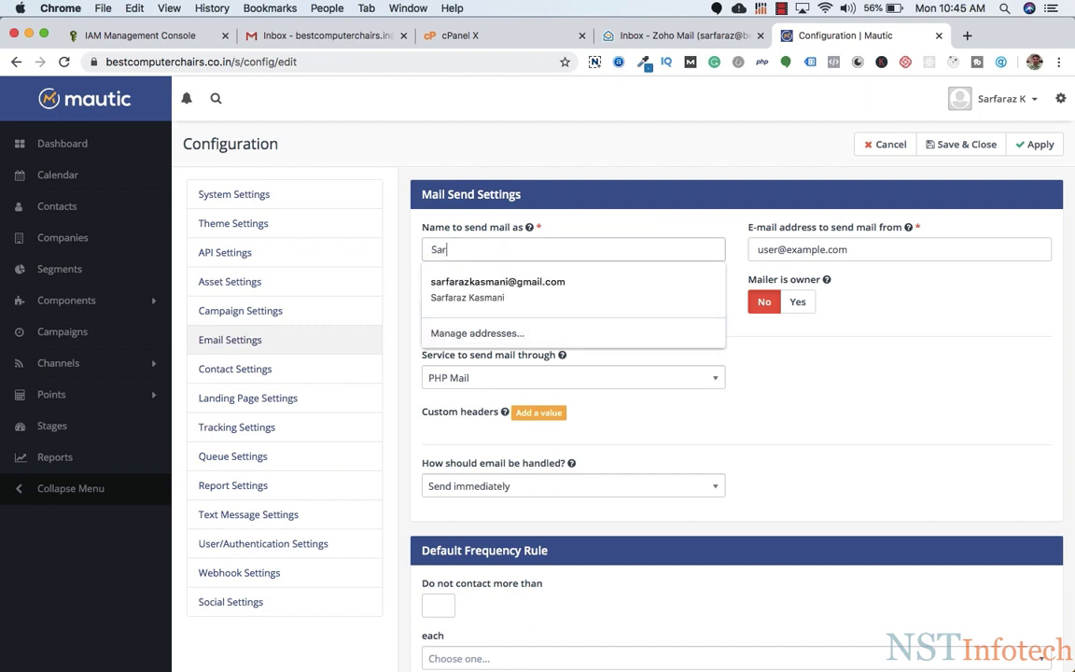
{"action": "type", "text": "faraz"}
{"action": "key", "text": "Tab"}
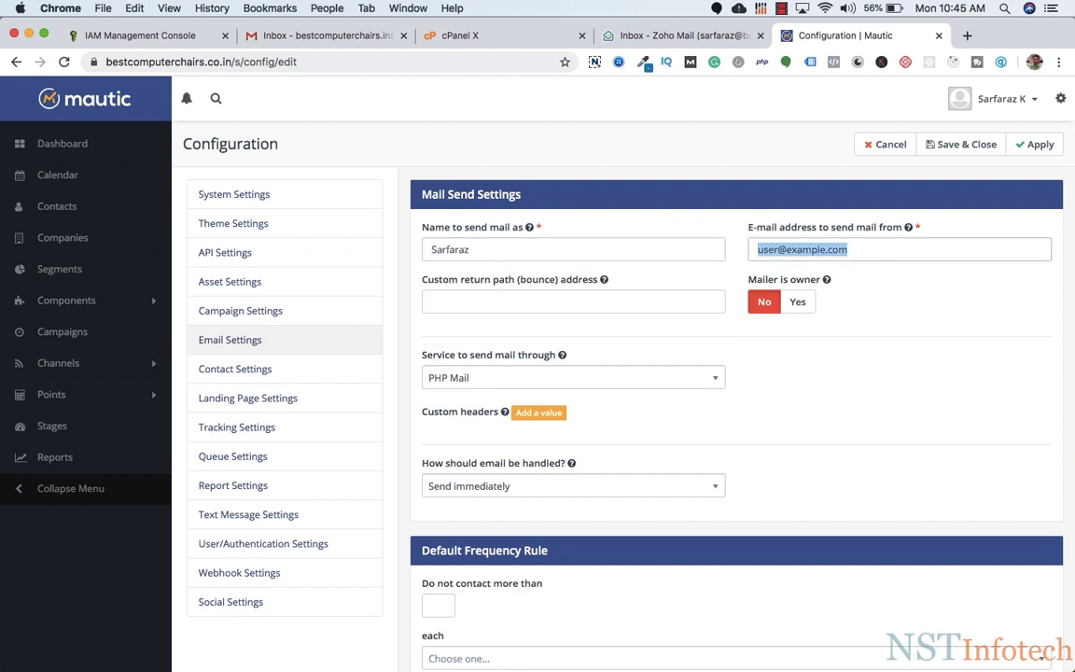
{"action": "left_click", "coordinate": [492, 248]}
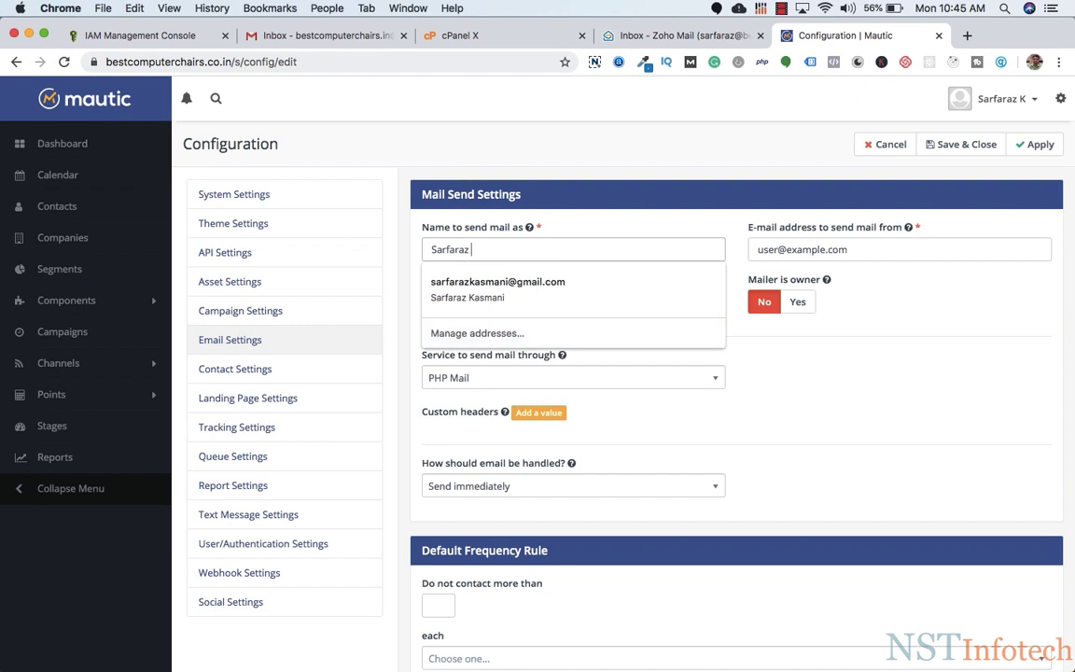
{"action": "type", "text": "Kas"}
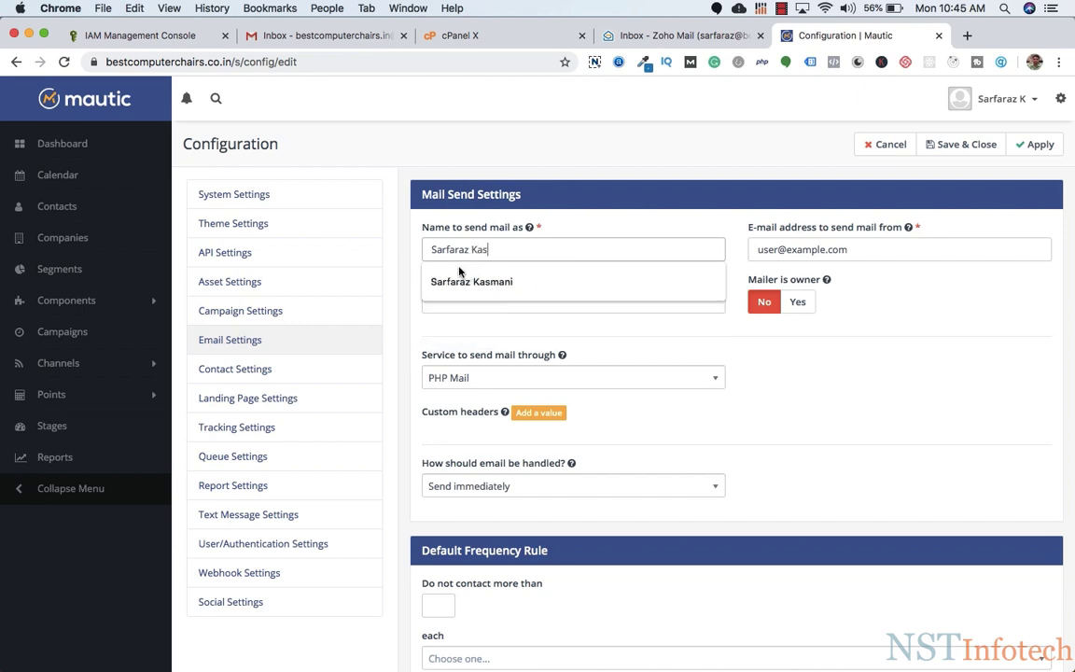
{"action": "left_click", "coordinate": [464, 281]}
{"action": "key", "text": "Tab"}
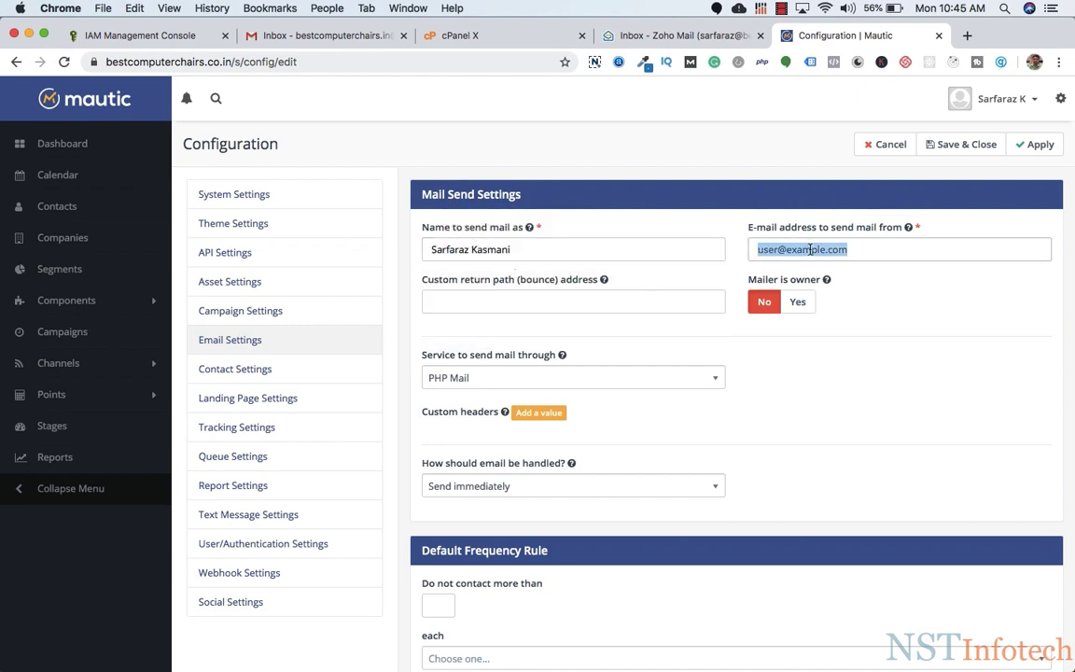
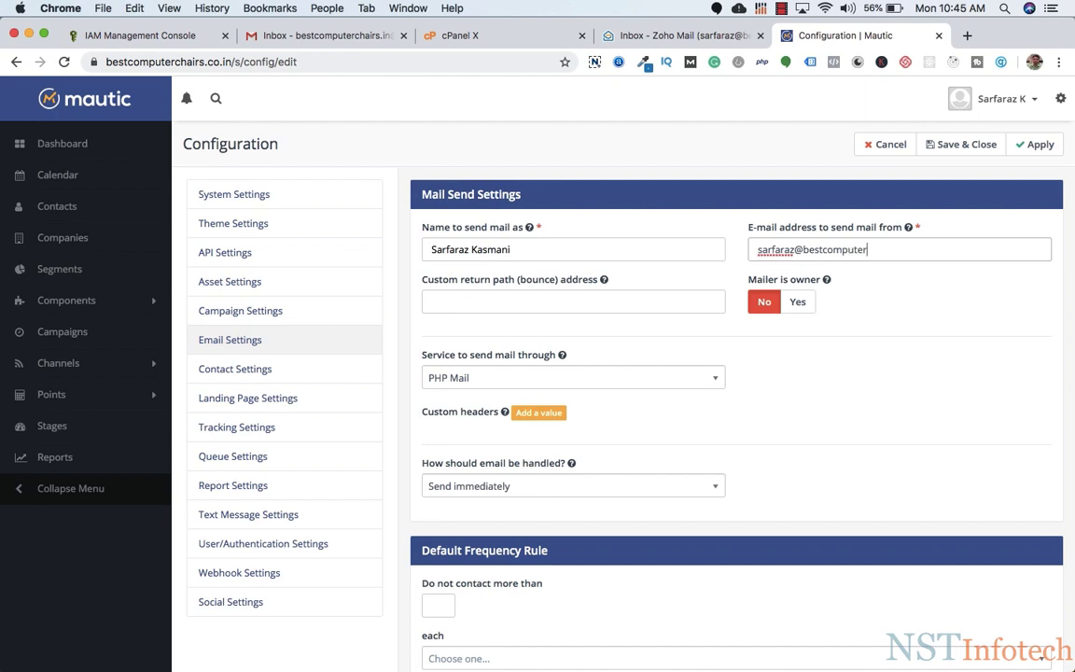
{"action": "left_click", "coordinate": [861, 295]}
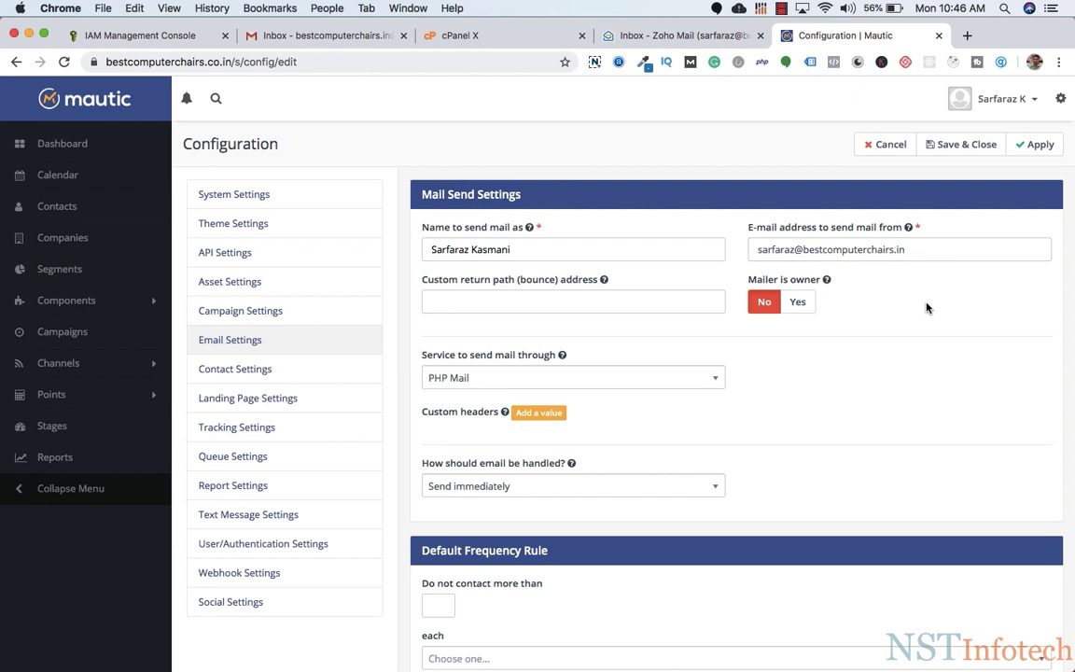
Step: Select Amazon SES as the mail service and paste the SMTP username and password from AWS
{"action": "left_click", "coordinate": [547, 378]}
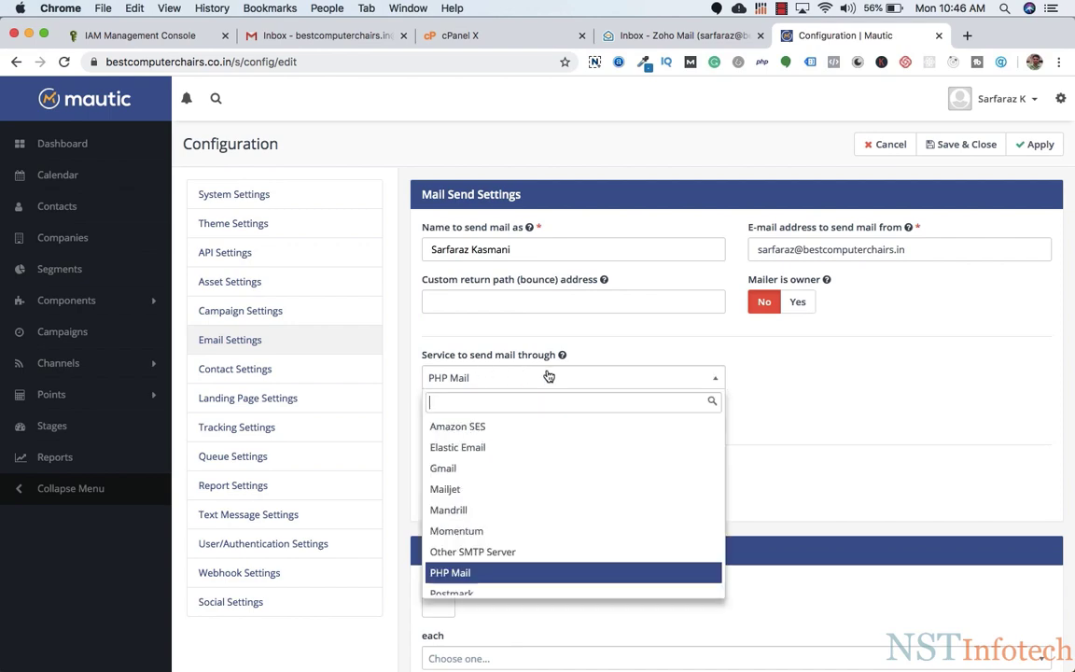
{"action": "left_click", "coordinate": [487, 426]}
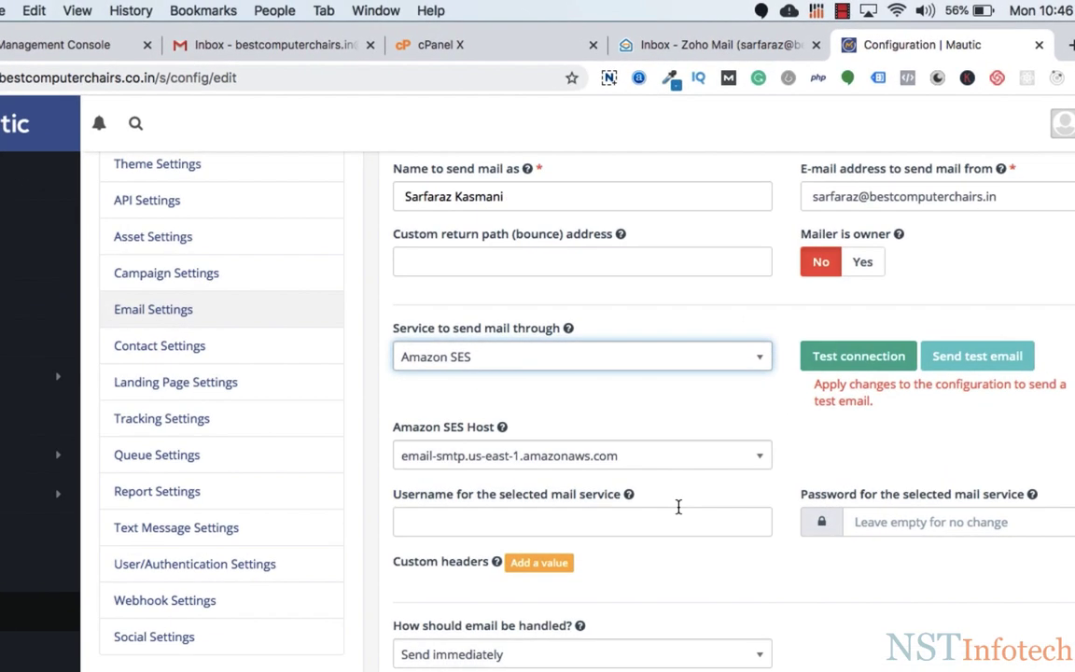
{"action": "scroll", "coordinate": [678, 506], "scroll_direction": "down", "scroll_amount": 1}
{"action": "left_click", "coordinate": [535, 501]}
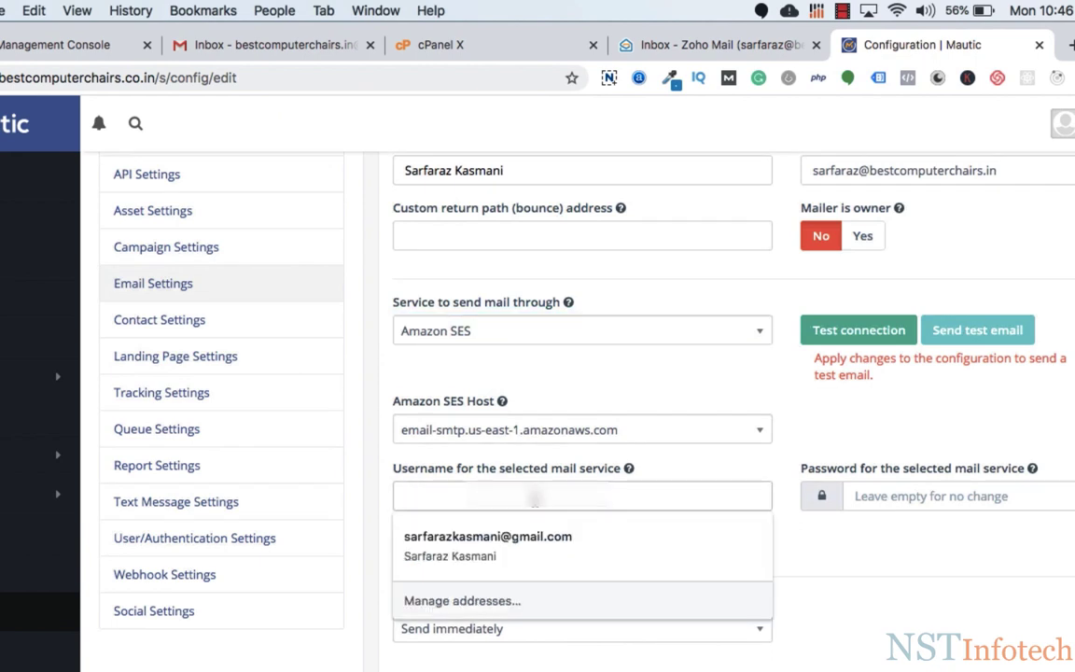
{"action": "key", "text": "super+v"}
{"action": "left_click", "coordinate": [107, 45]}
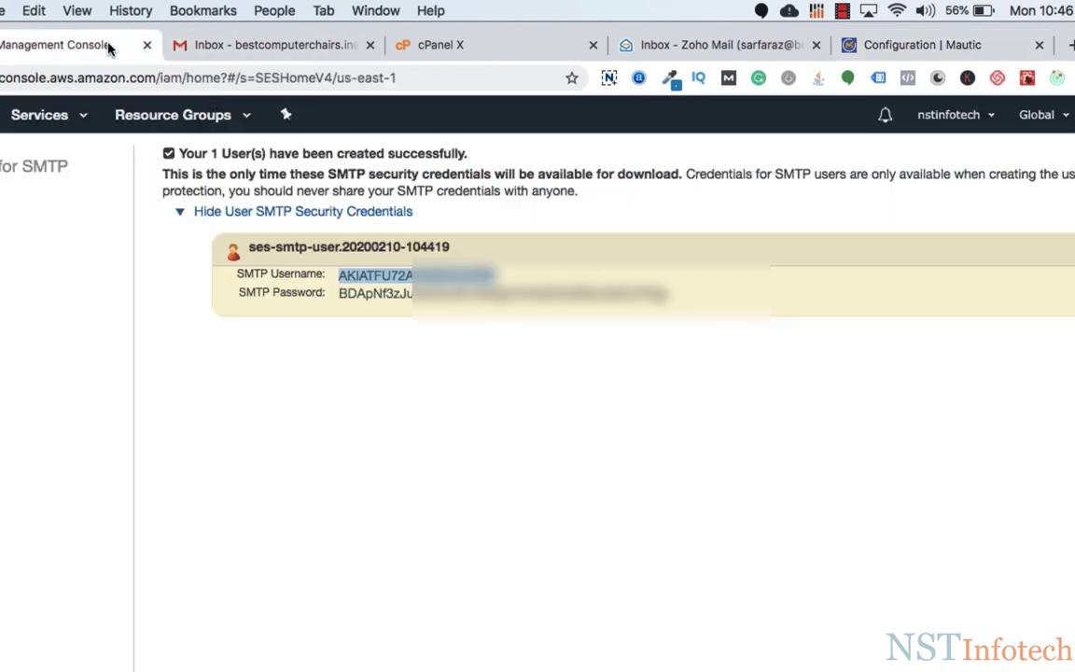
{"action": "left_click_drag", "start_coordinate": [340, 294], "coordinate": [681, 296]}
{"action": "key", "text": "super+c"}
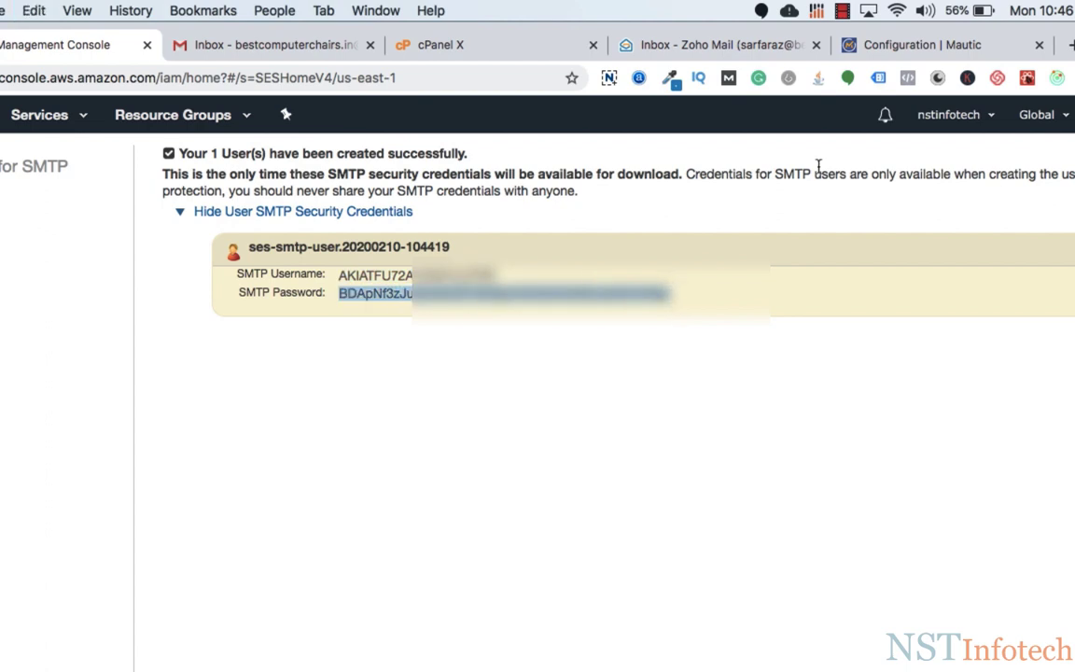
{"action": "left_click", "coordinate": [894, 52]}
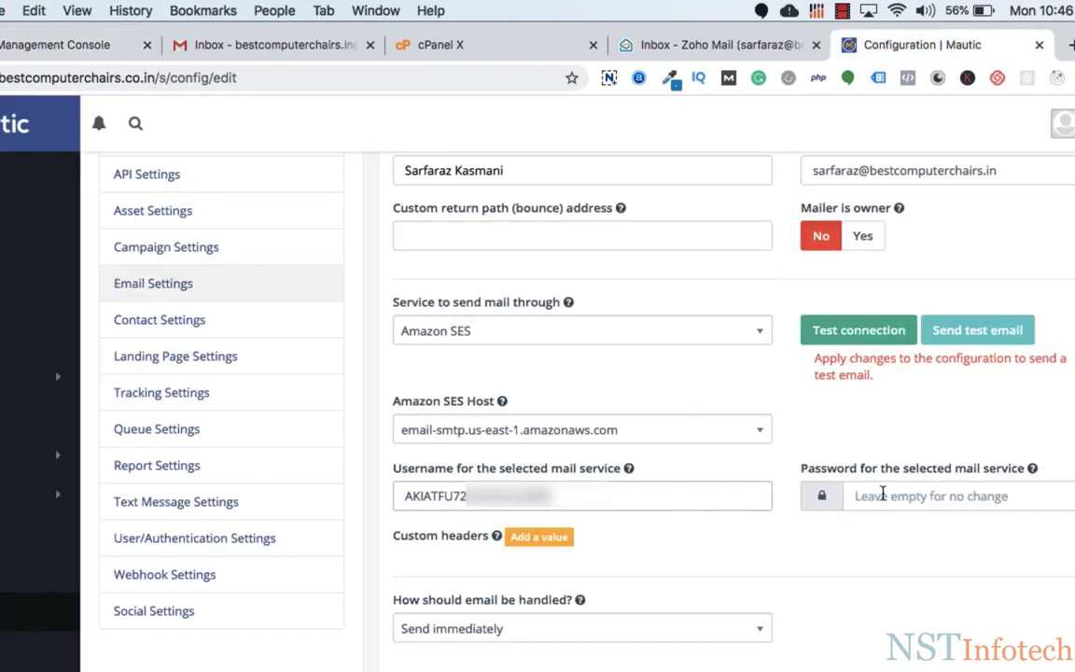
{"action": "left_click", "coordinate": [854, 495]}
{"action": "key", "text": "super+v"}
Step: Test the Amazon SES connection, which reports Success!
{"action": "scroll", "coordinate": [837, 566], "scroll_direction": "down", "scroll_amount": 2}
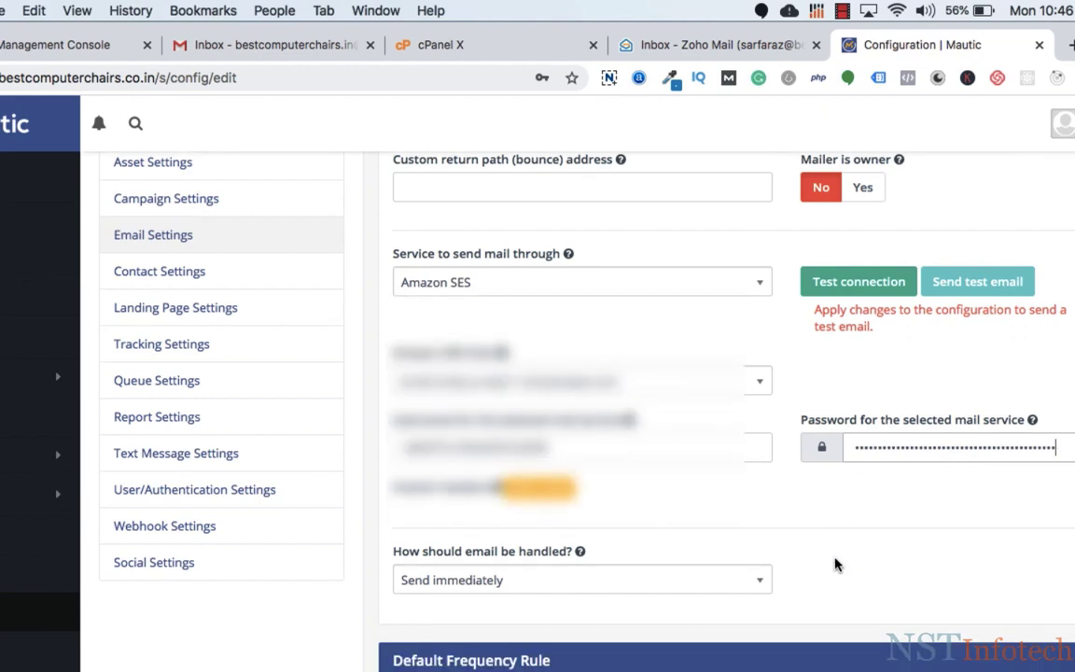
{"action": "scroll", "coordinate": [836, 565], "scroll_direction": "up", "scroll_amount": 1}
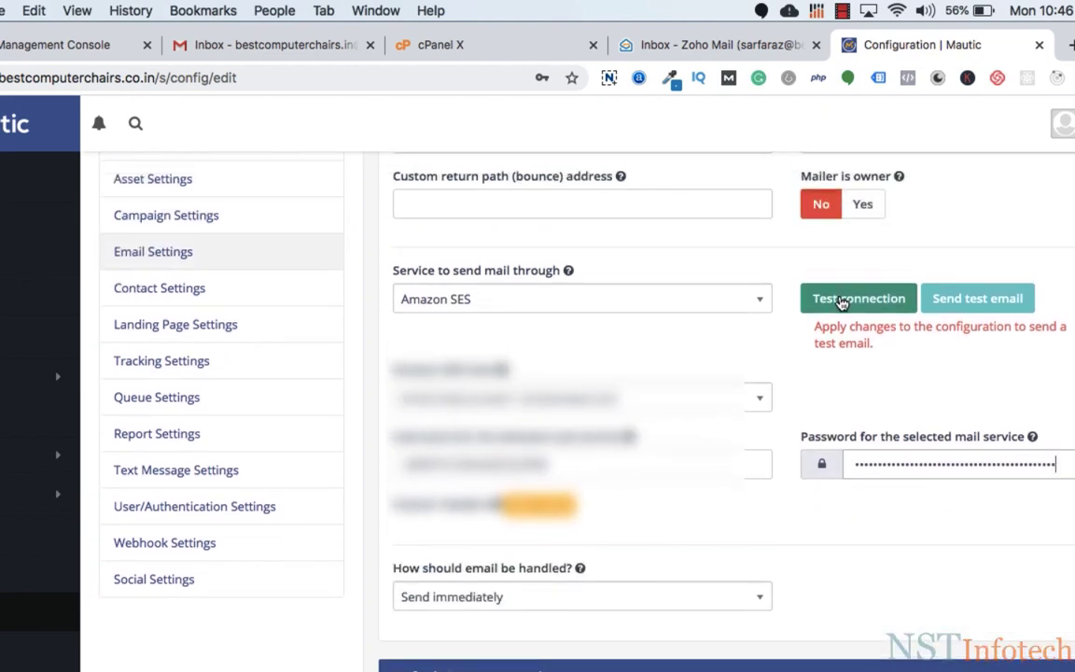
{"action": "left_click", "coordinate": [841, 300]}
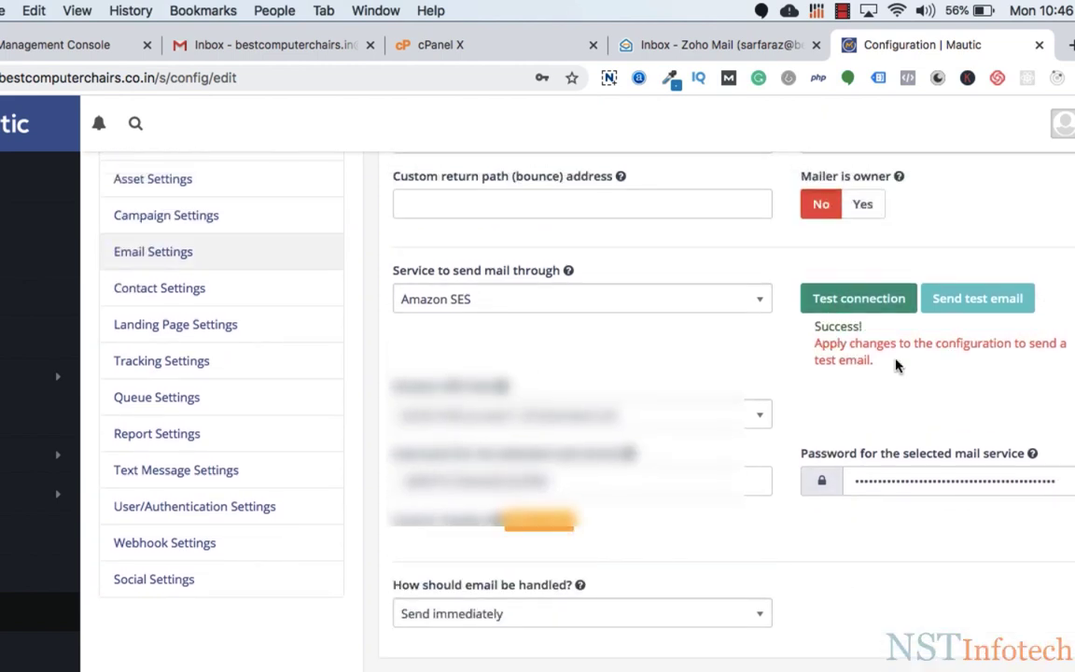
{"action": "triple_click", "coordinate": [838, 327]}
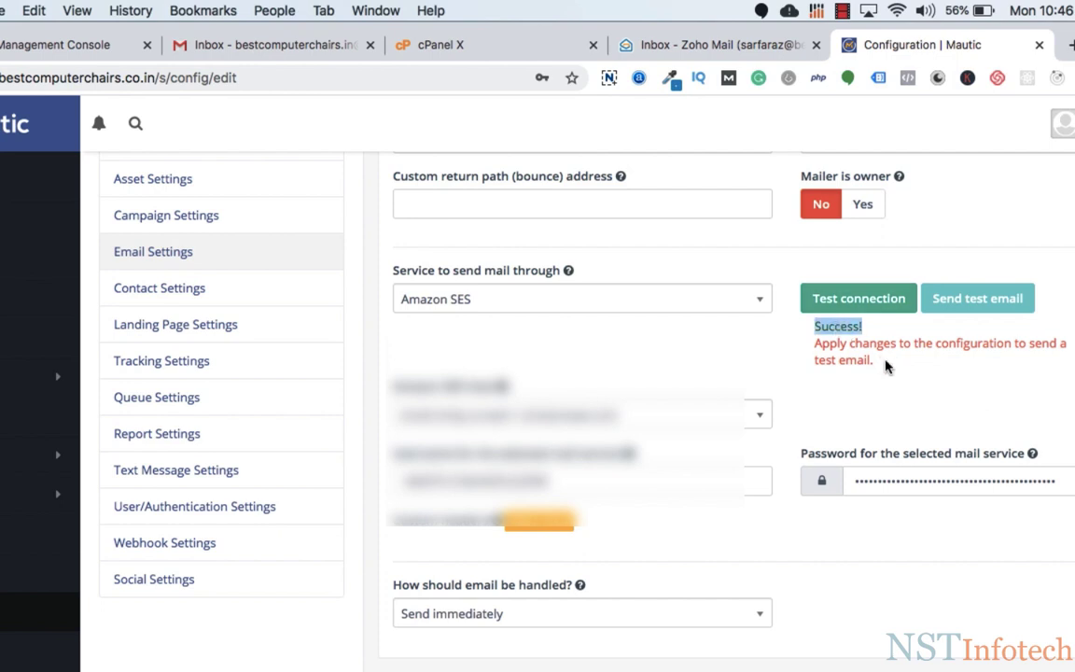
{"action": "left_click", "coordinate": [913, 382]}
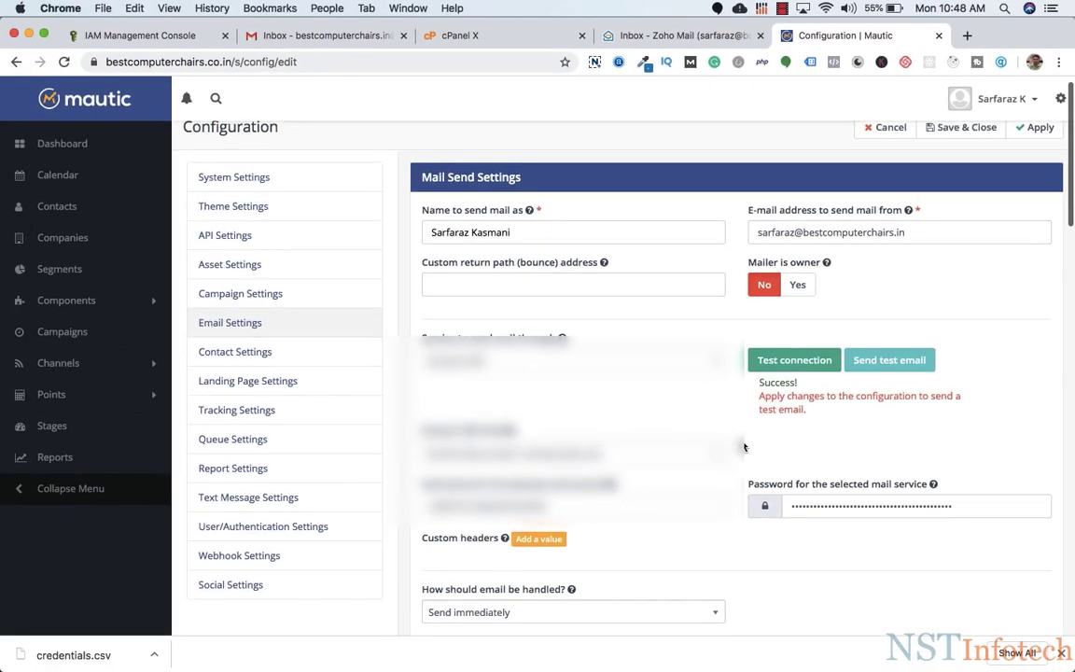
{"action": "scroll", "coordinate": [743, 447], "scroll_direction": "up", "scroll_amount": 1}
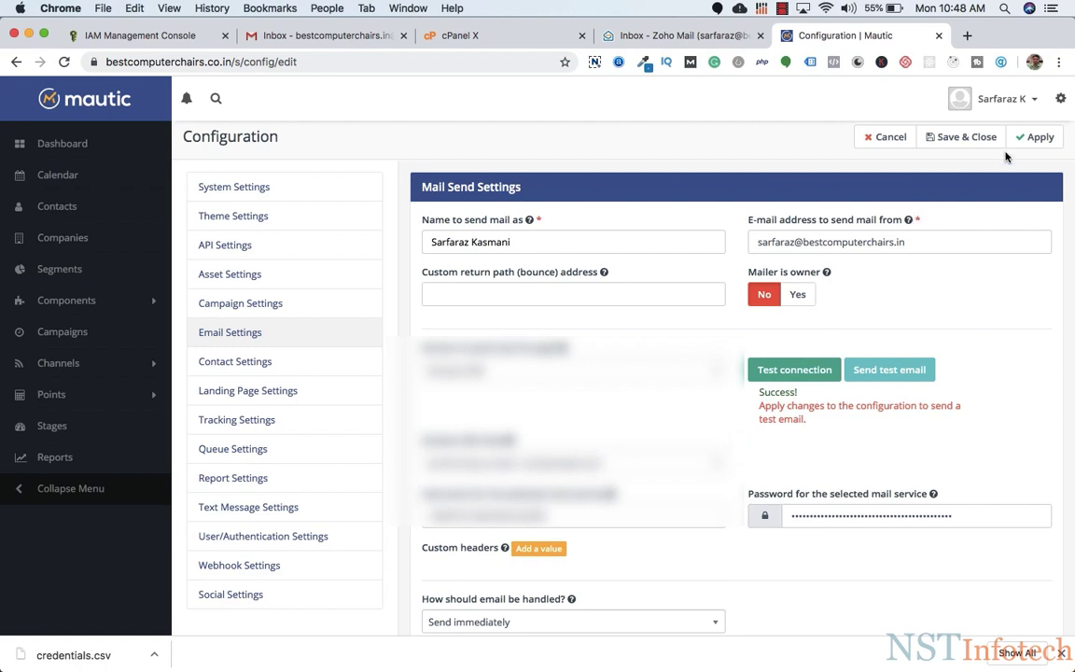
Step: Apply the Amazon SES mail configuration and reopen the Email Settings section
{"action": "left_click", "coordinate": [1036, 137]}
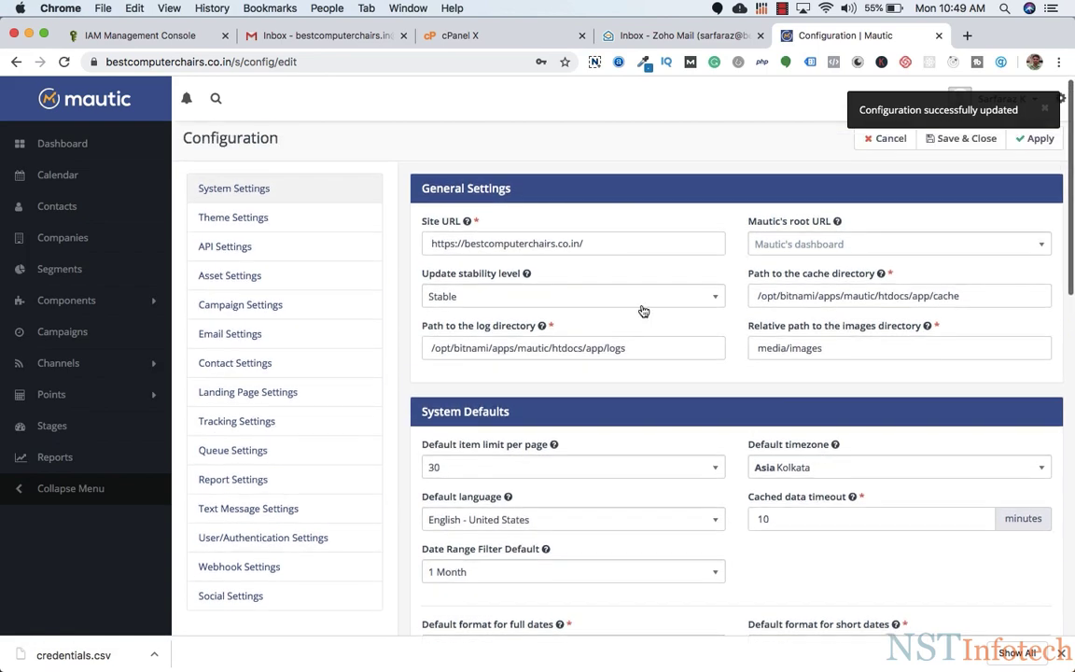
{"action": "left_click", "coordinate": [224, 334]}
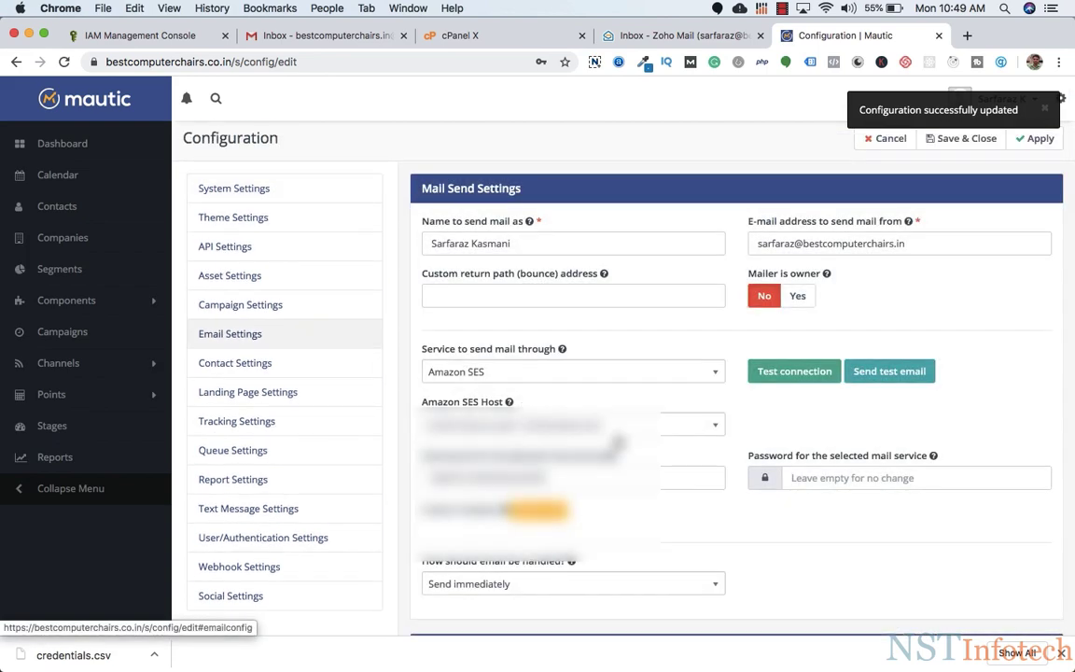
{"action": "scroll", "coordinate": [756, 456], "scroll_direction": "down", "scroll_amount": 1}
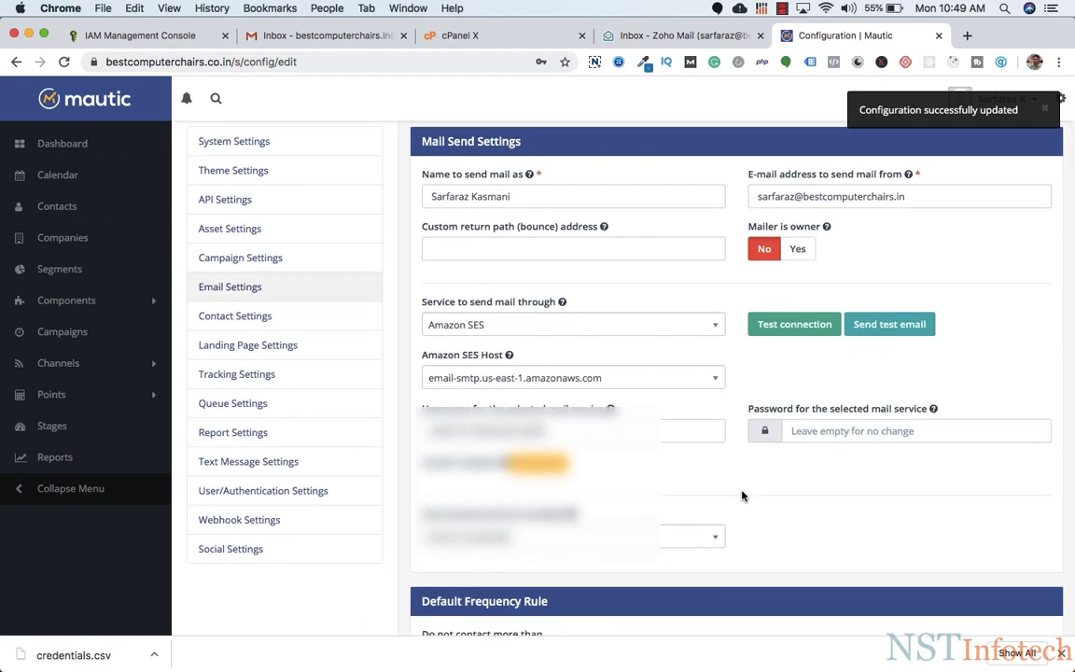
{"action": "scroll", "coordinate": [742, 496], "scroll_direction": "up", "scroll_amount": 1}
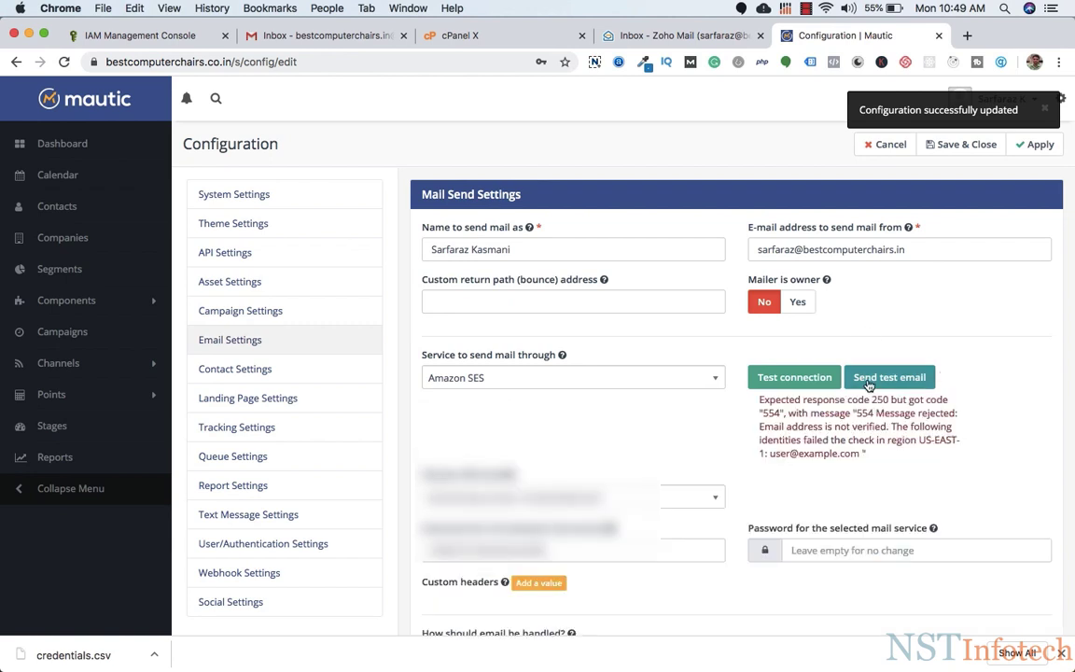
{"action": "scroll", "coordinate": [868, 429], "scroll_direction": "down", "scroll_amount": 1}
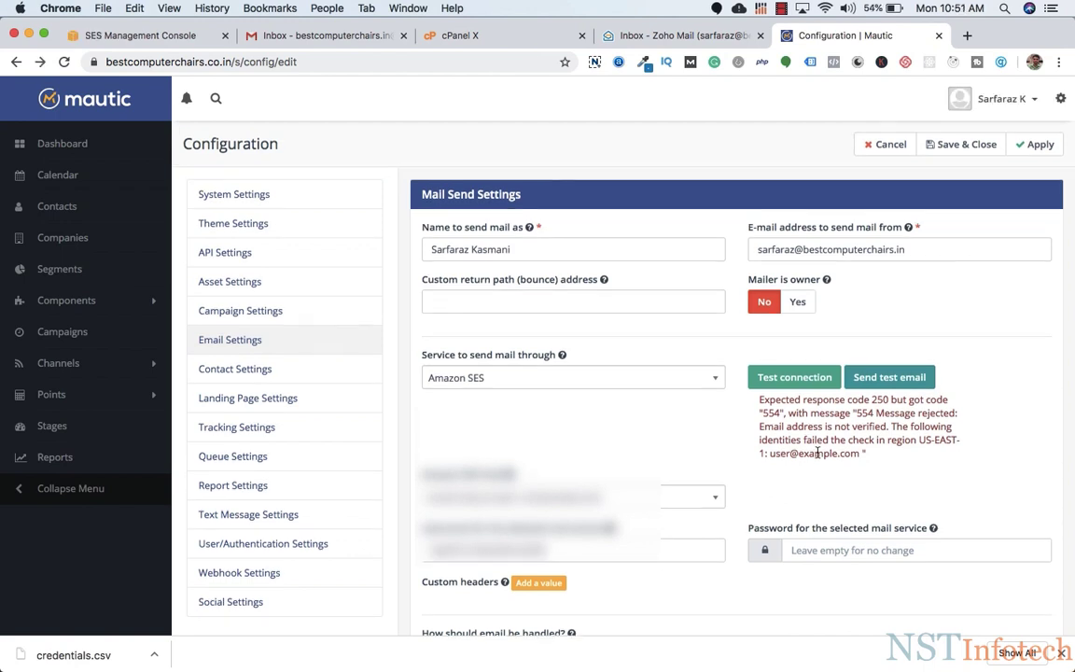
{"action": "left_click", "coordinate": [1032, 101]}
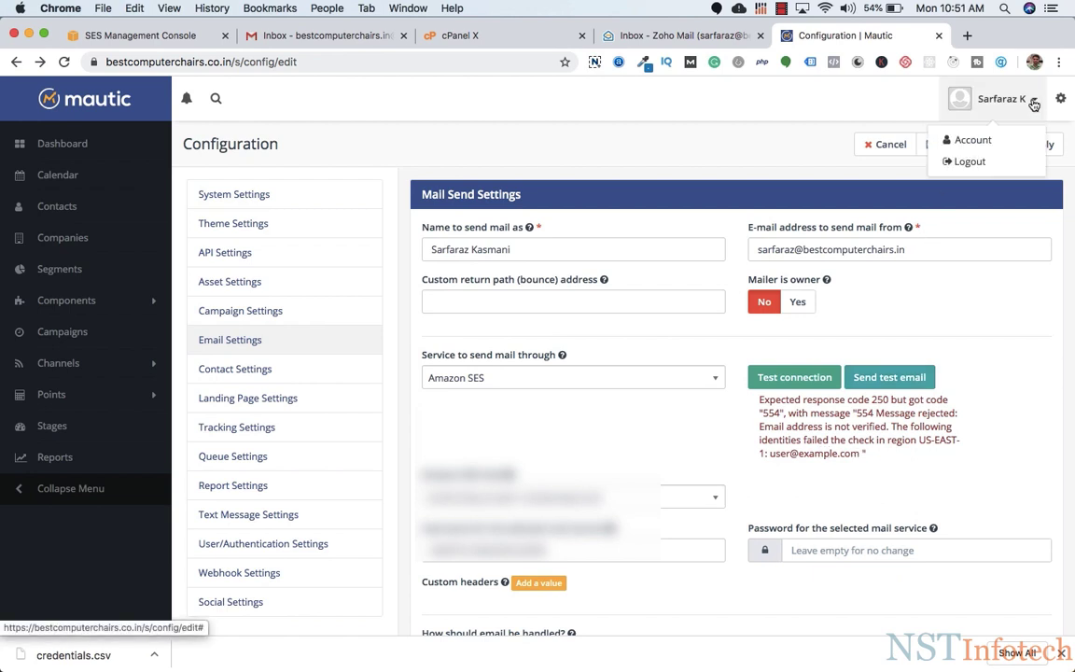
Step: Change the Mautic account e-mail to the sender's bestcomputerchairs.in address, save it, and return to the Dashboard
{"action": "left_click", "coordinate": [967, 146]}
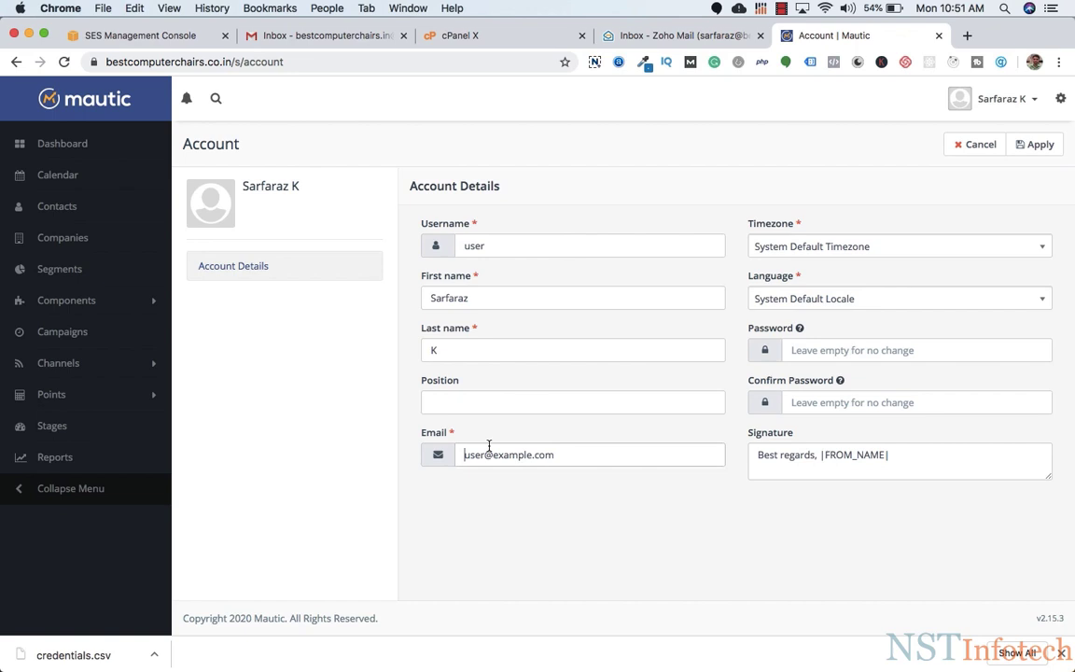
{"action": "triple_click", "coordinate": [489, 446]}
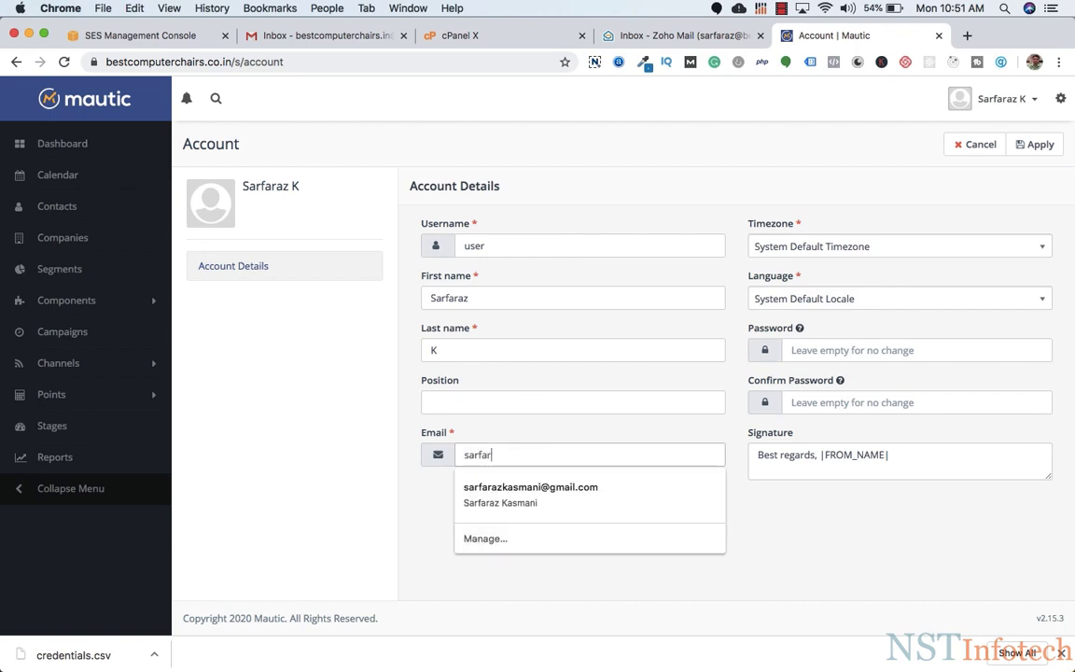
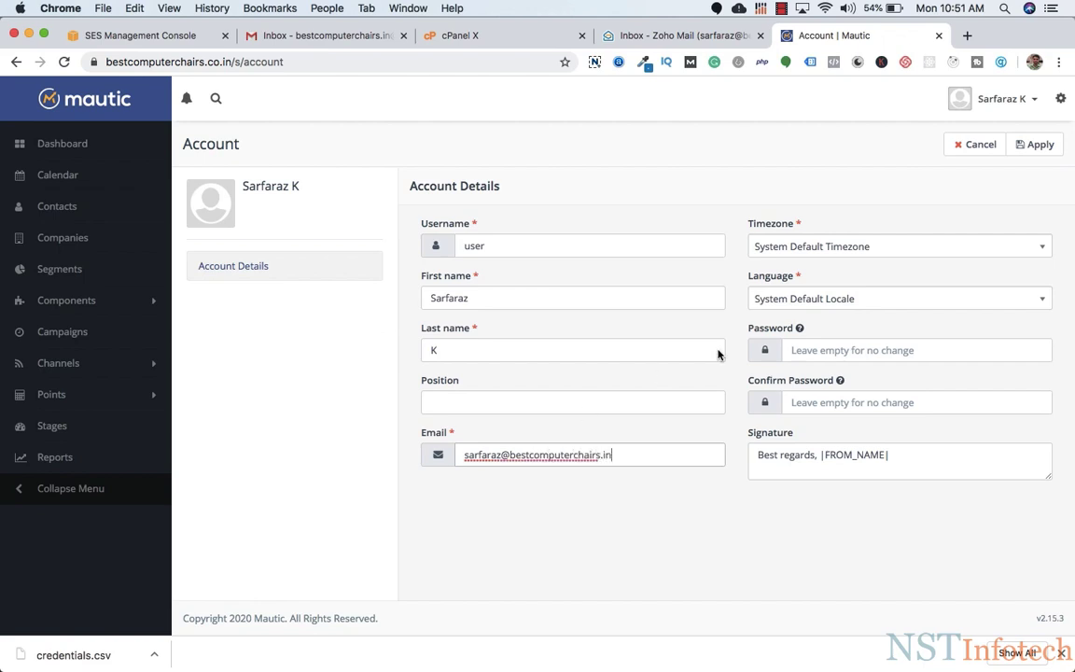
{"action": "left_click", "coordinate": [1032, 144]}
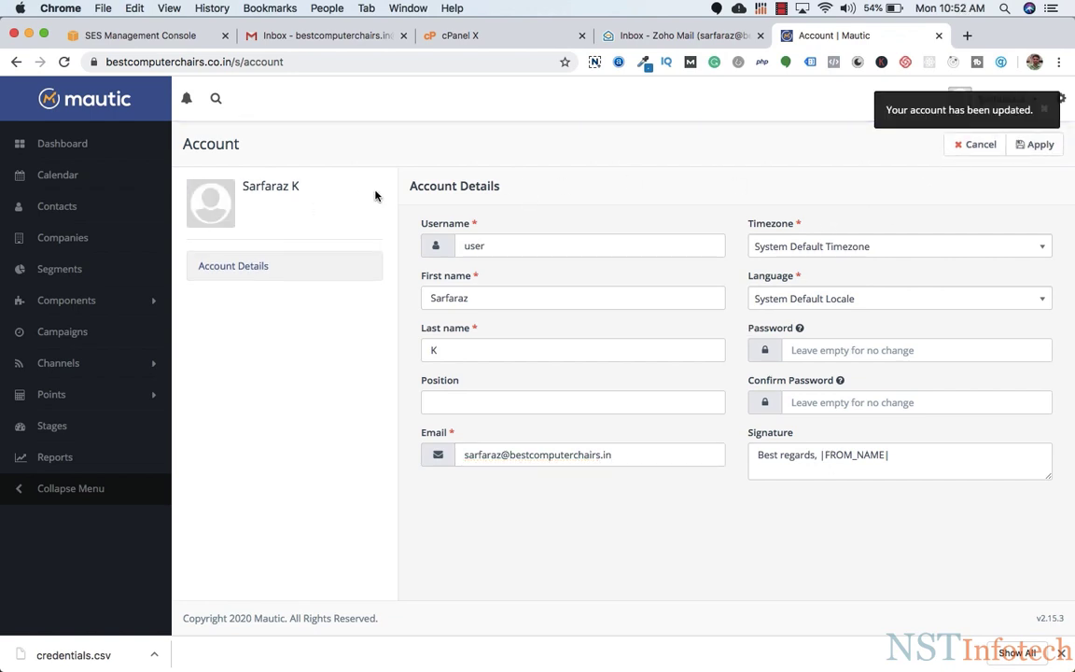
{"action": "left_click", "coordinate": [974, 148]}
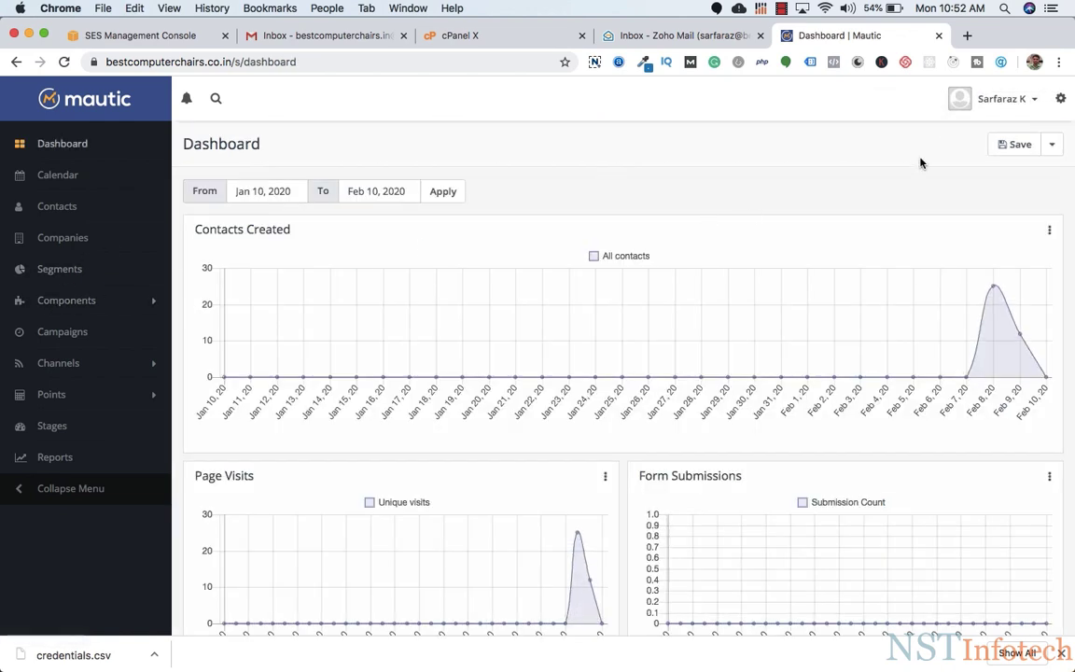
Step: Reopen Mautic's Email Settings and send a test email, which now succeeds, then check the Zoho inbox
{"action": "left_click", "coordinate": [1061, 99]}
{"action": "left_click", "coordinate": [973, 202]}
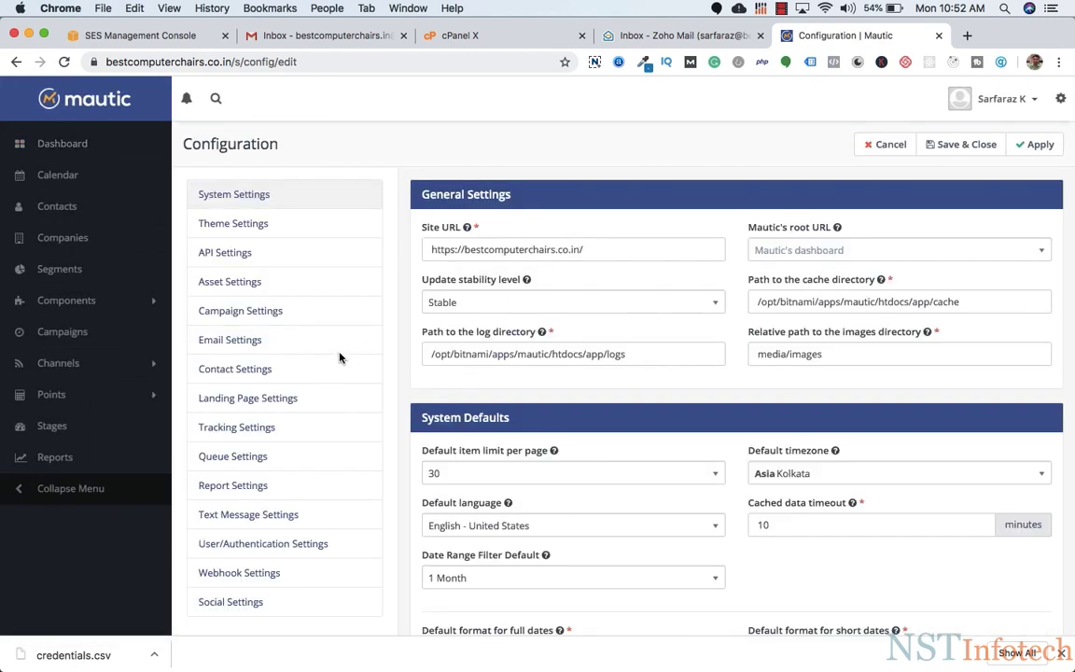
{"action": "left_click", "coordinate": [244, 340]}
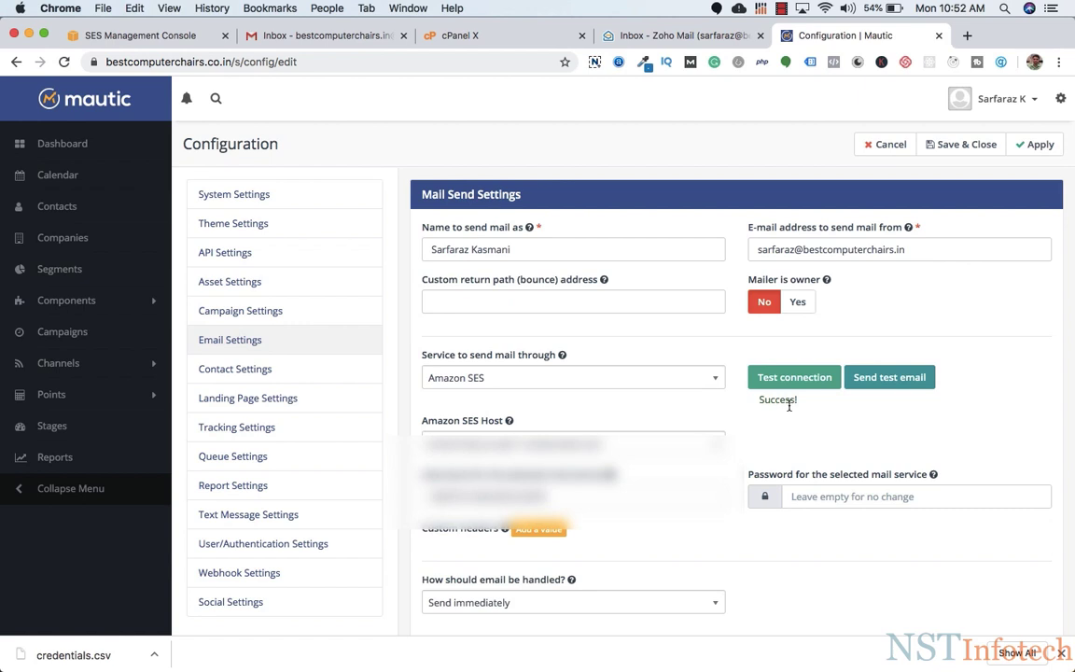
{"action": "left_click", "coordinate": [653, 35]}
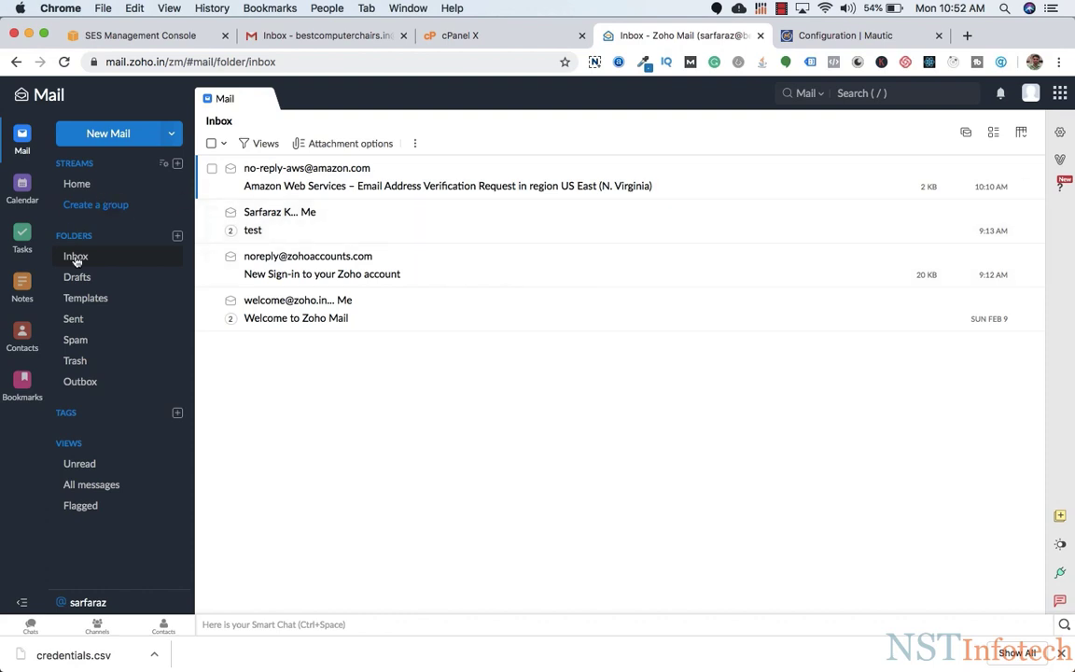
Step: Open the 'Mautic test email' in the Zoho inbox to confirm delivery, then return to Mautic's configuration
{"action": "left_click", "coordinate": [836, 36]}
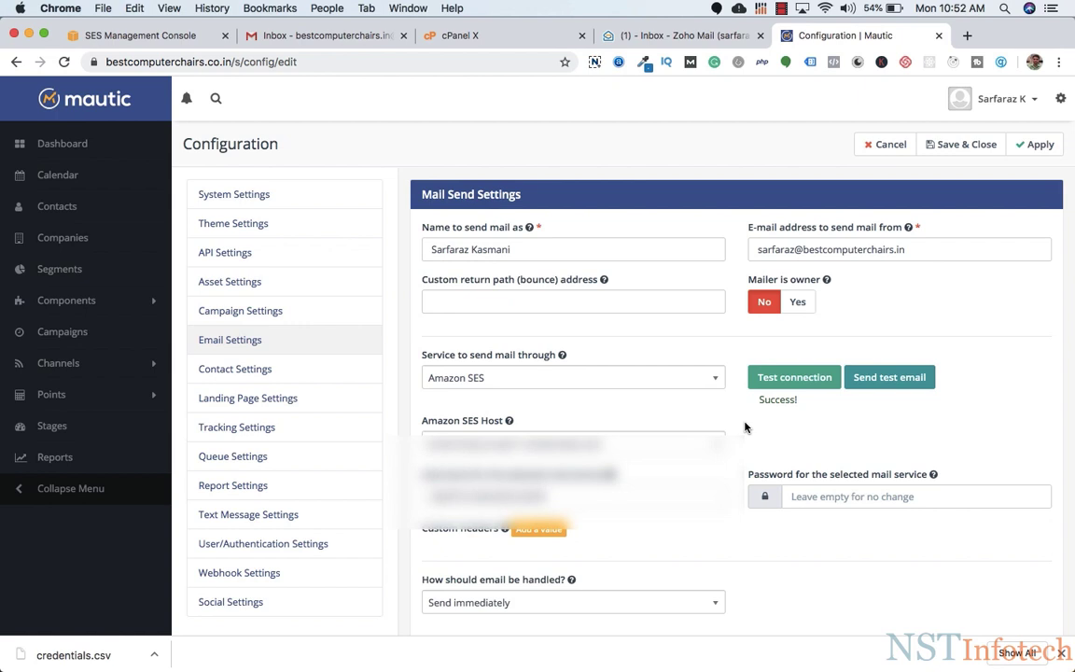
{"action": "left_click", "coordinate": [674, 36]}
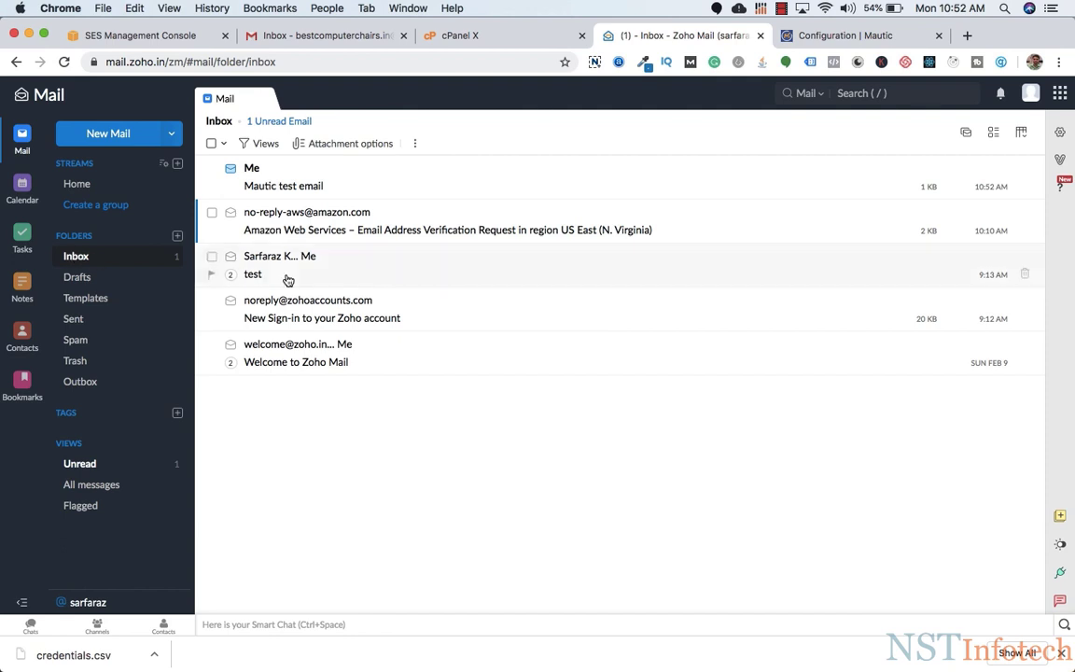
{"action": "left_click", "coordinate": [270, 187]}
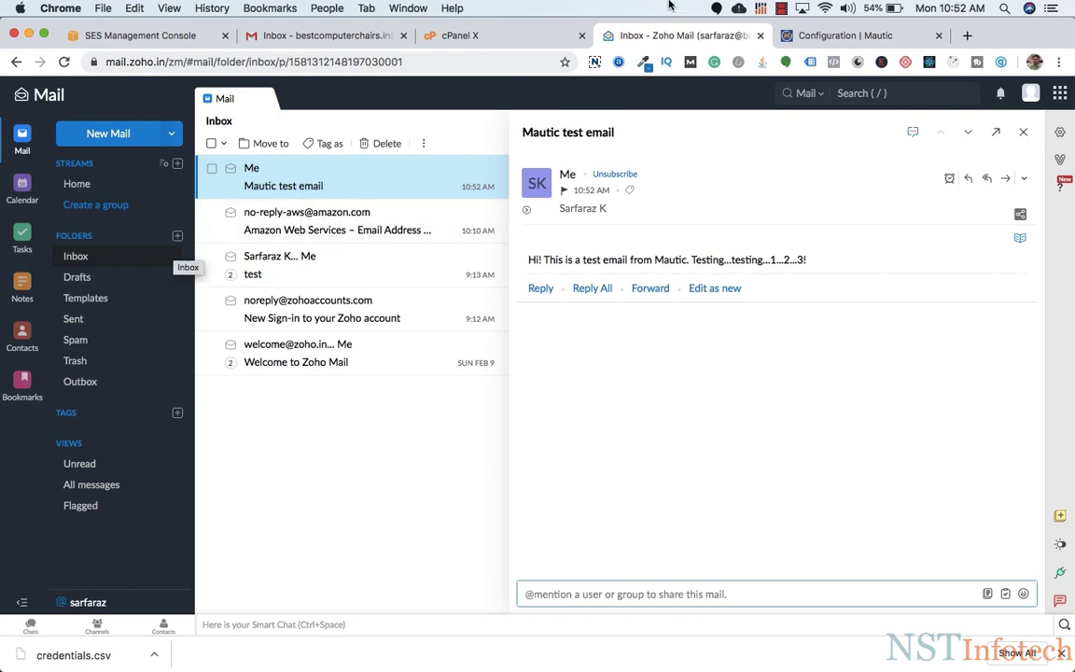
{"action": "left_click", "coordinate": [866, 36]}
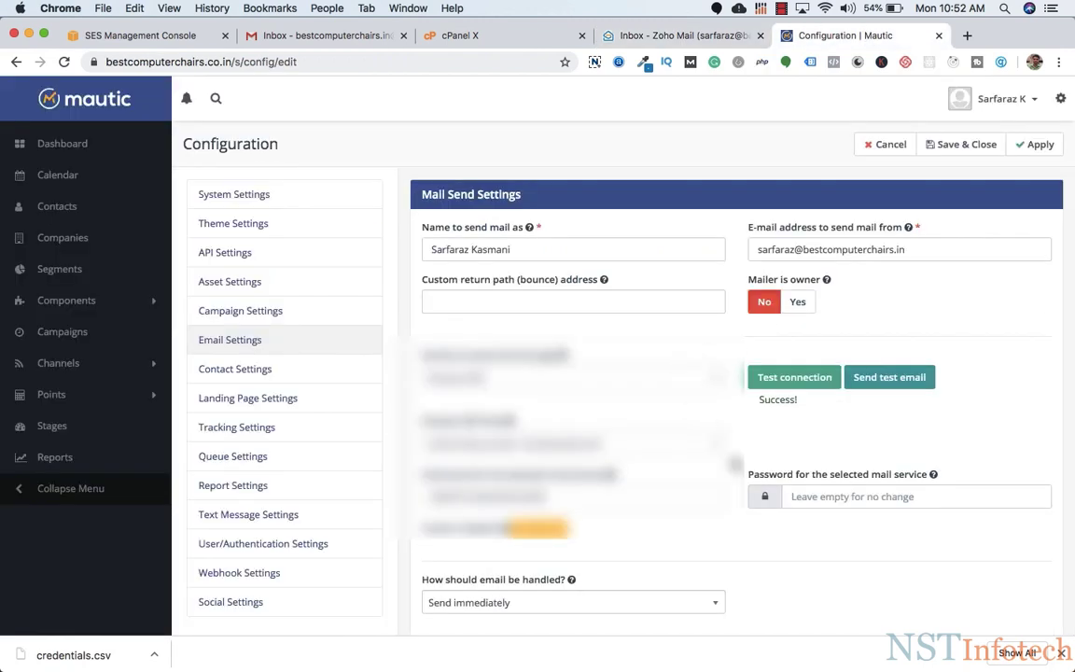
Step: Review the Amazon SES mail send settings, then bring up the new SMTP user's credentials page
{"action": "scroll", "coordinate": [659, 397], "scroll_direction": "down", "scroll_amount": 2}
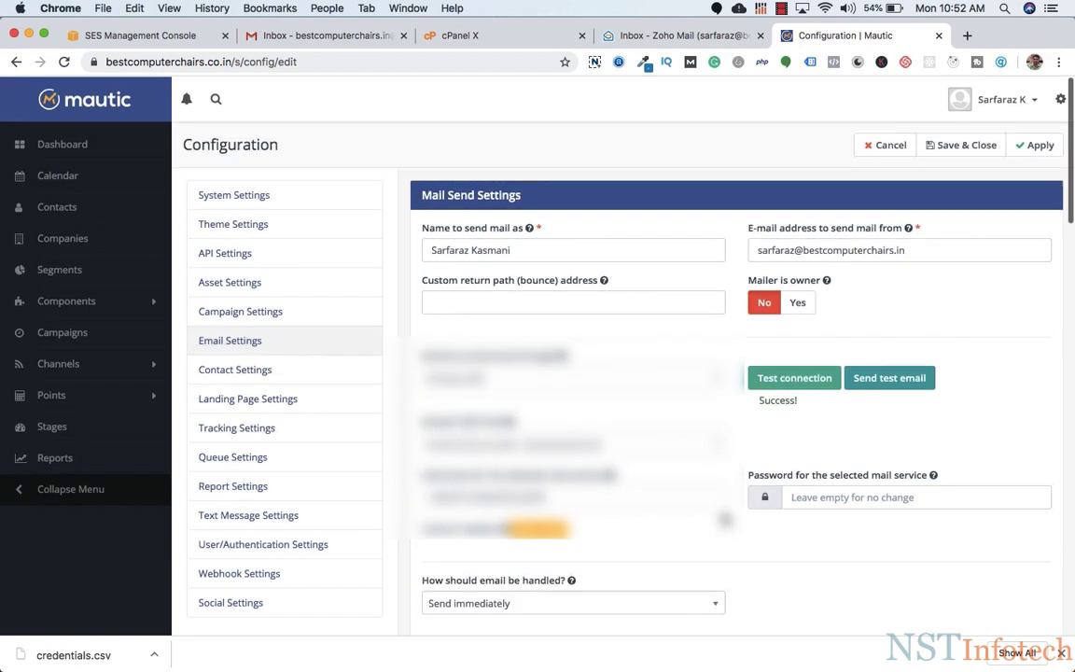
{"action": "left_click", "coordinate": [152, 41]}
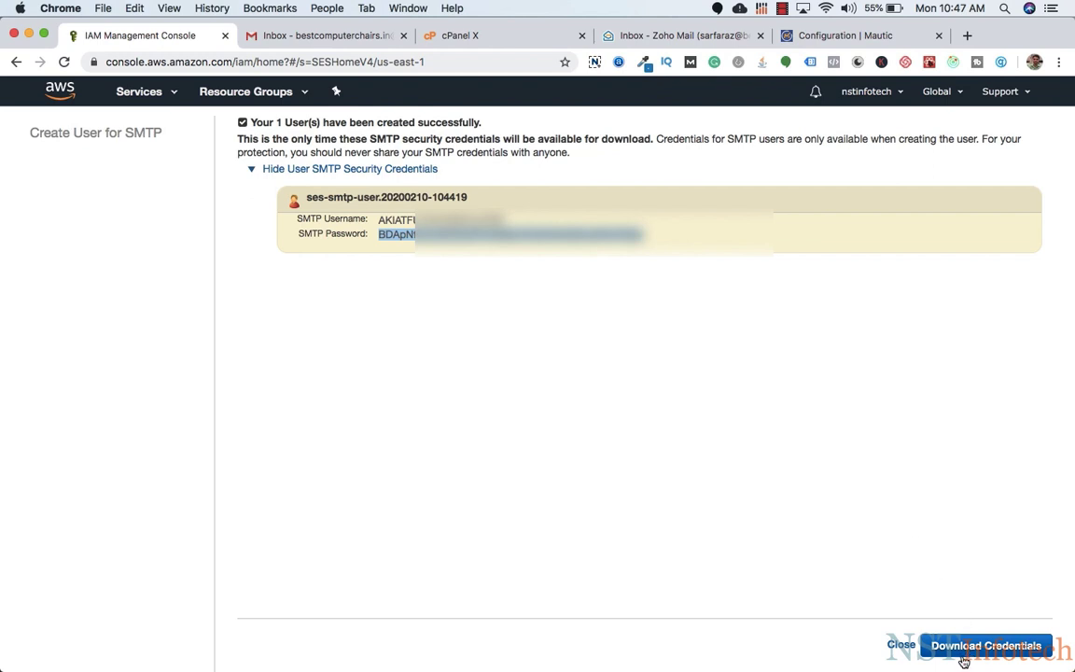
Step: Download the SMTP credentials as credentials.csv and move on to the AWS Management Console
{"action": "left_click", "coordinate": [962, 653]}
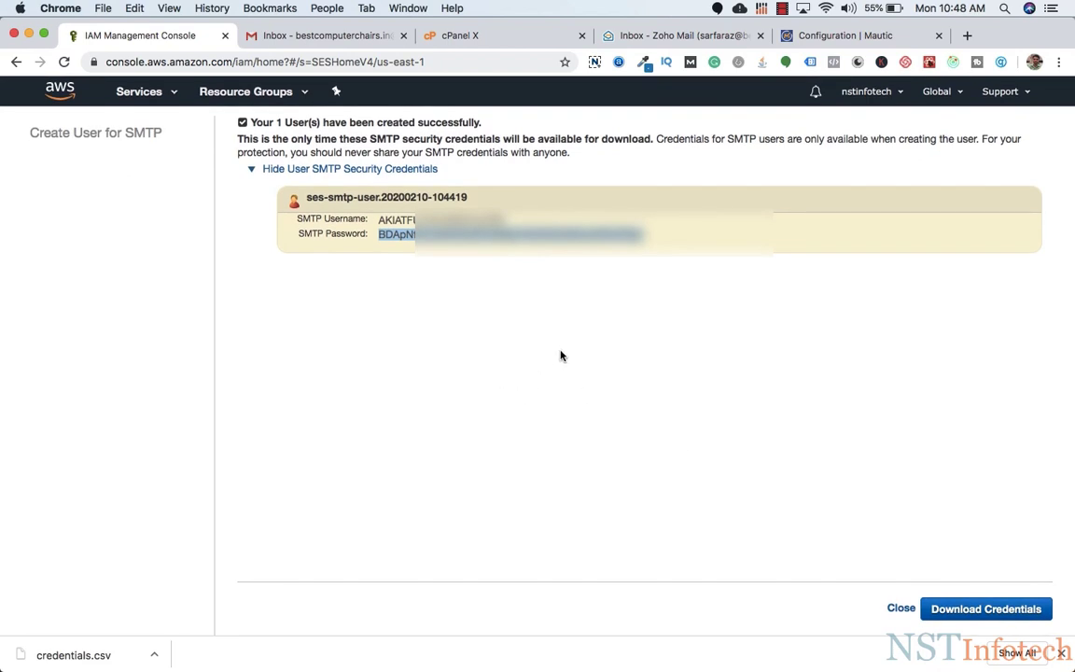
{"action": "left_click", "coordinate": [826, 36]}
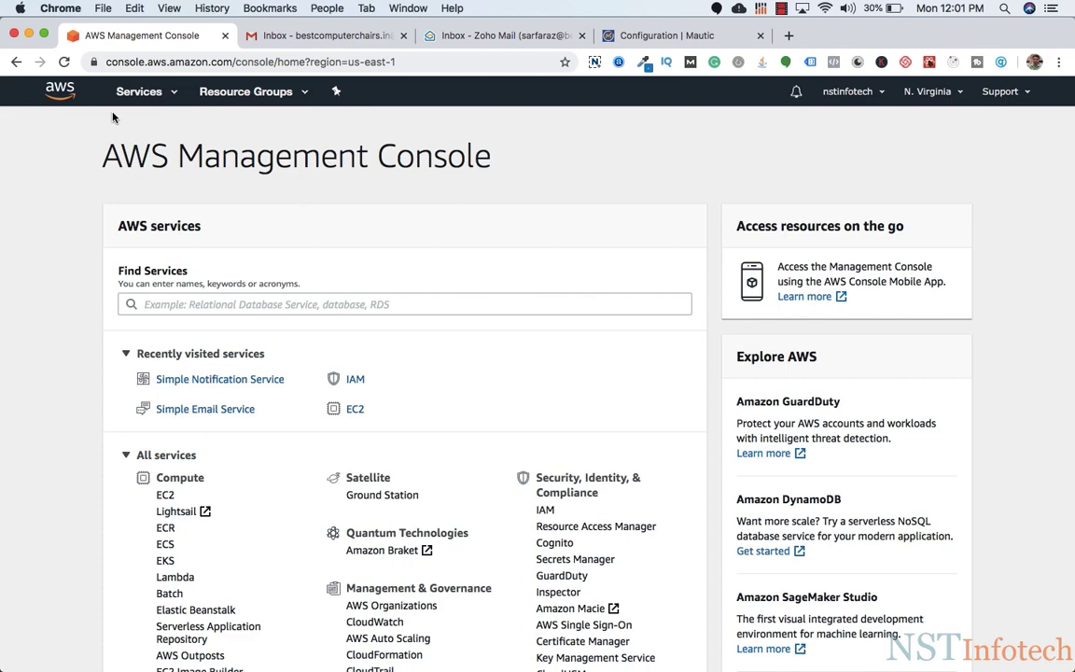
Step: Find Simple Notification Service through an 'sns' search and start a new topic from the Topics list
{"action": "left_click", "coordinate": [140, 91]}
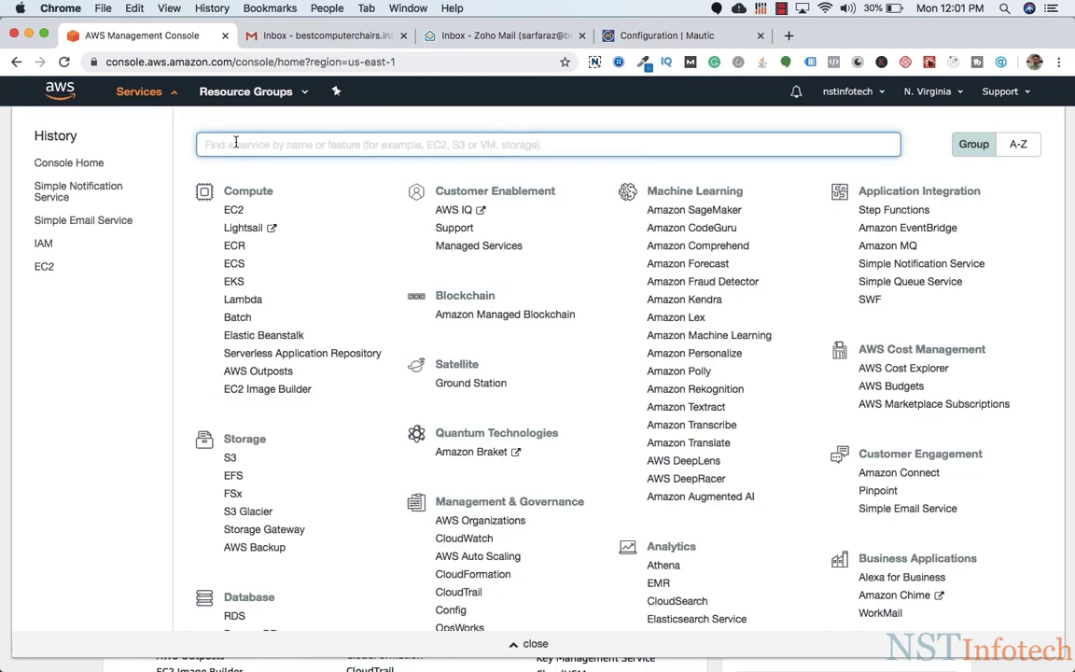
{"action": "type", "text": "sns"}
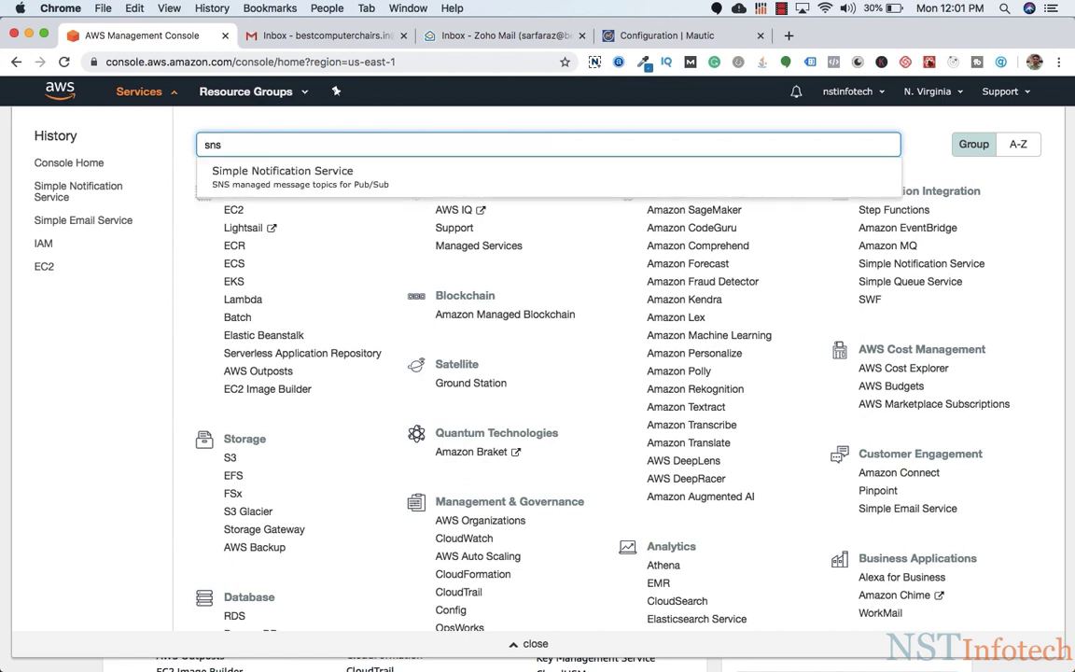
{"action": "left_click", "coordinate": [252, 184]}
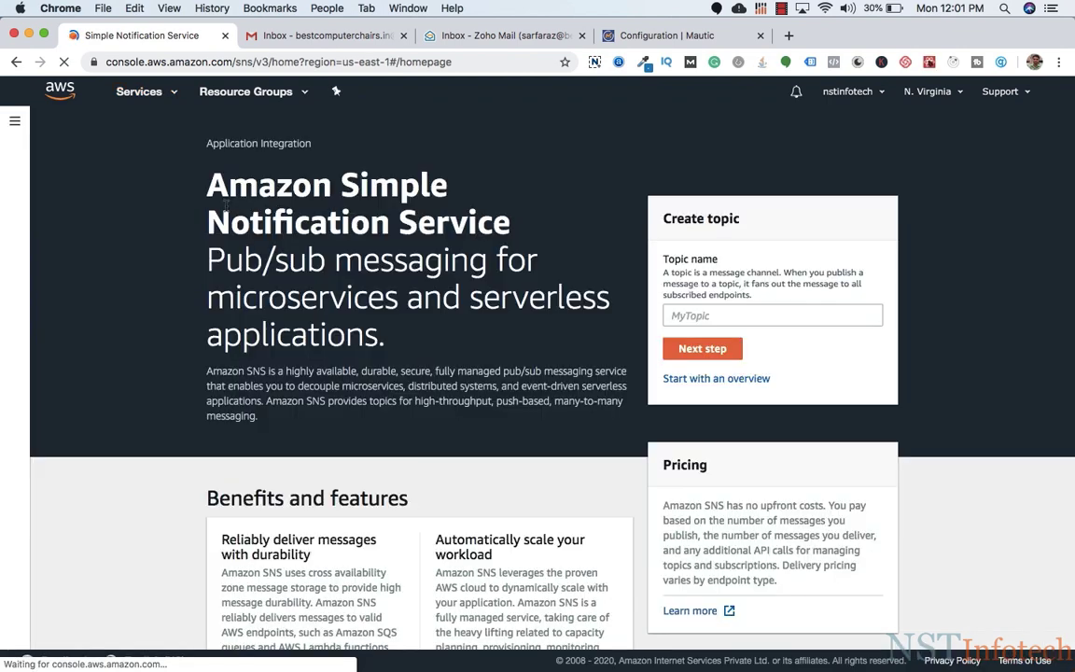
{"action": "left_click", "coordinate": [16, 125]}
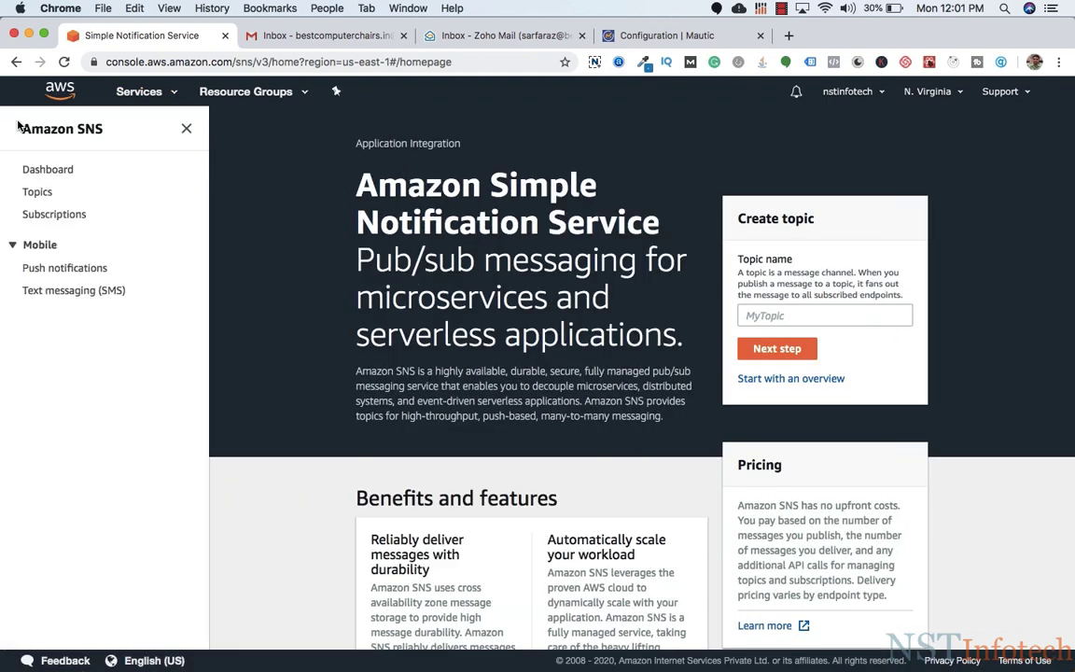
{"action": "left_click", "coordinate": [47, 173]}
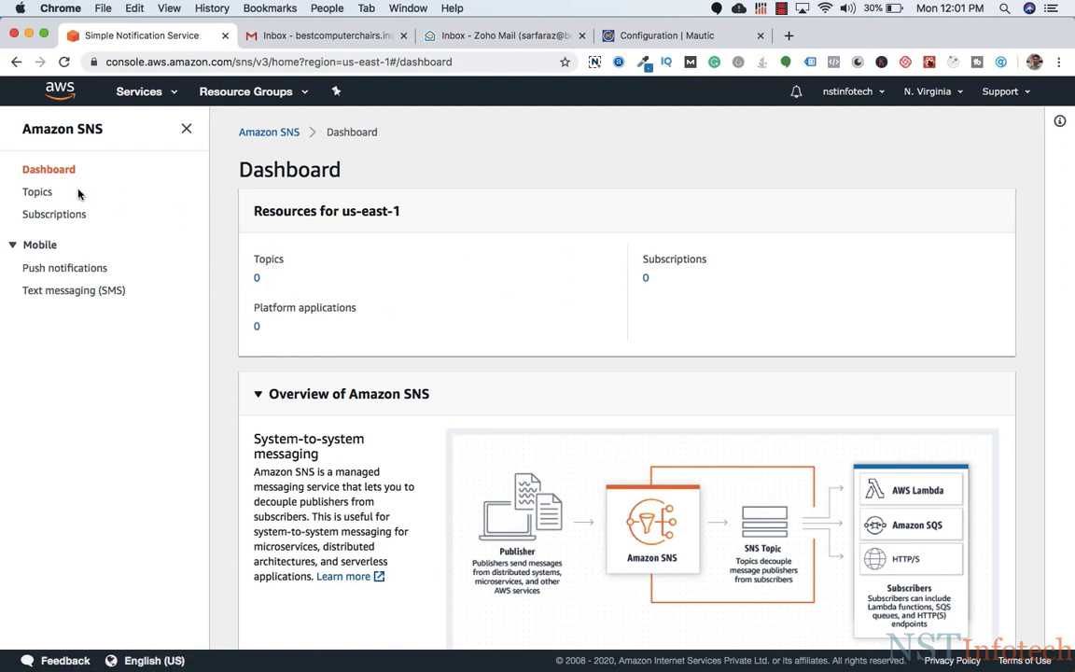
{"action": "left_click", "coordinate": [36, 196]}
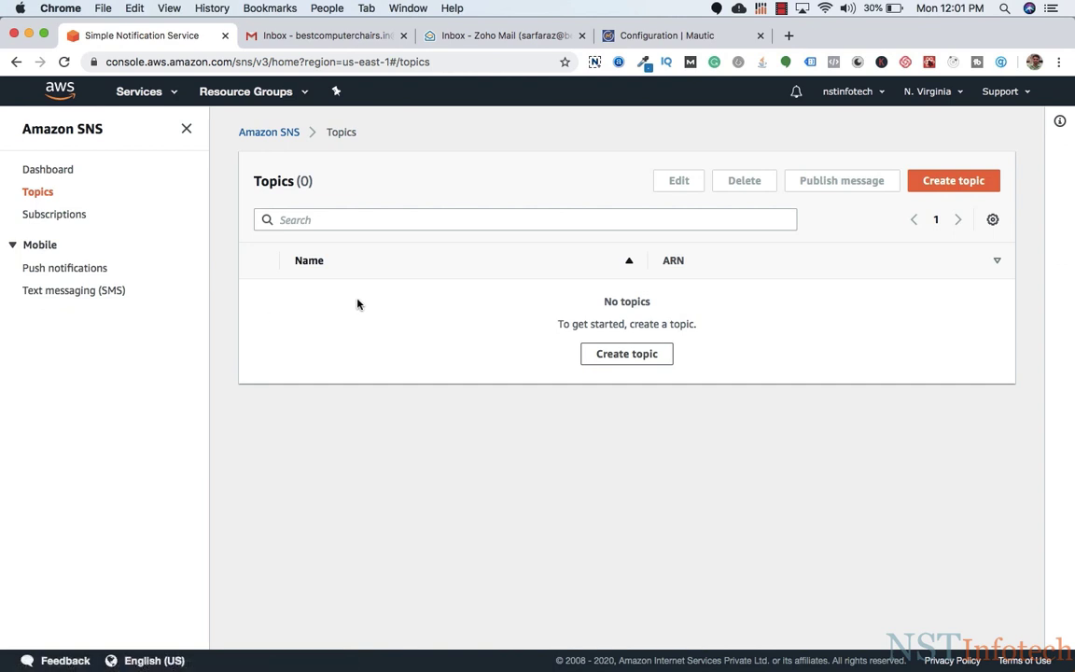
{"action": "left_click", "coordinate": [923, 185]}
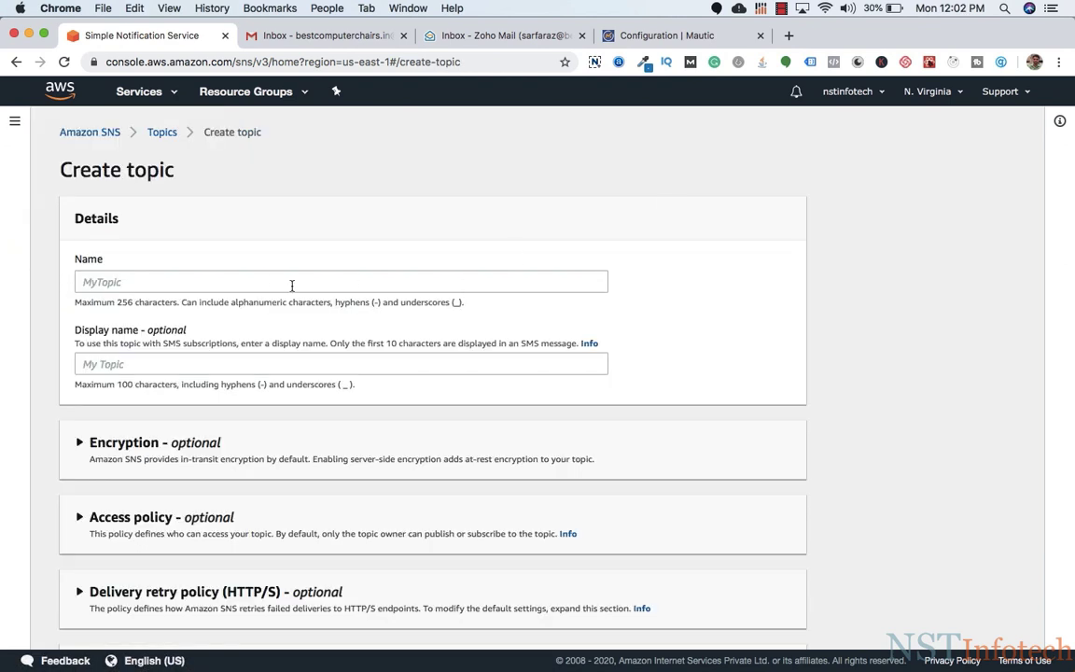
Step: Create the SNS topic Mautic_Bounce with display name 'Mautic Bounce'
{"action": "left_click", "coordinate": [253, 281]}
{"action": "type", "text": "Mautic"}
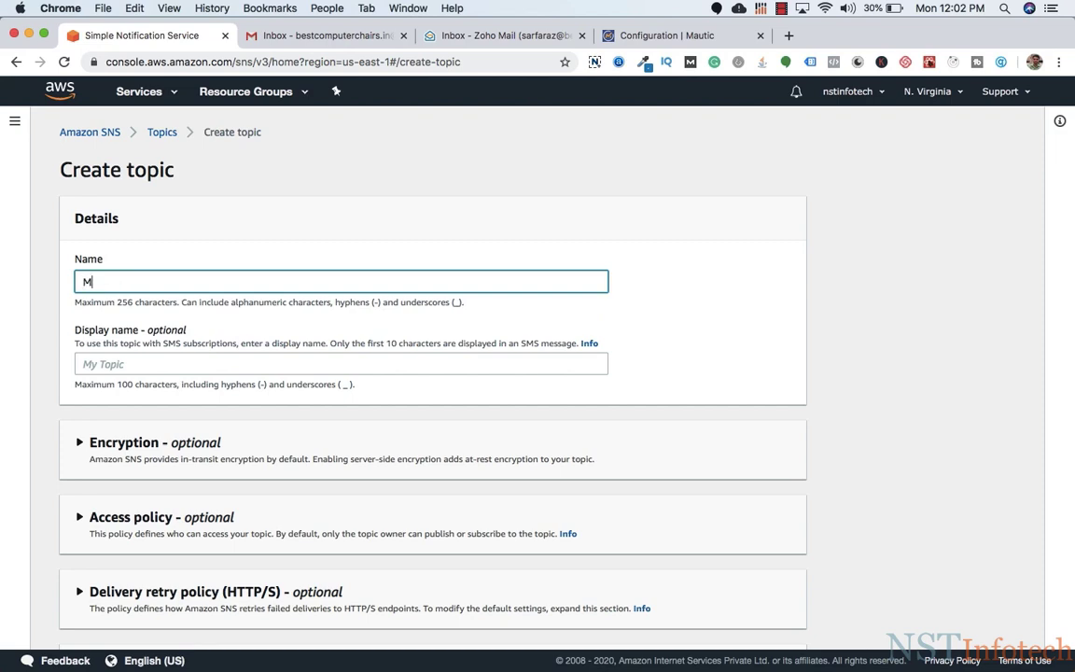
{"action": "type", "text": "_"}
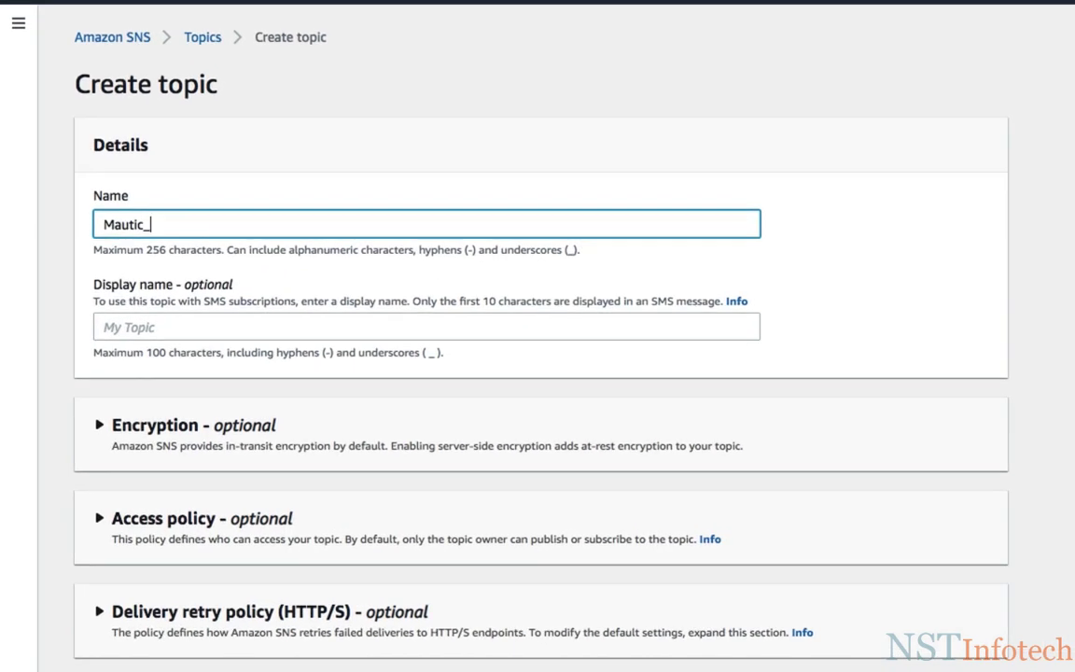
{"action": "type", "text": "Bounce"}
{"action": "left_click", "coordinate": [196, 331]}
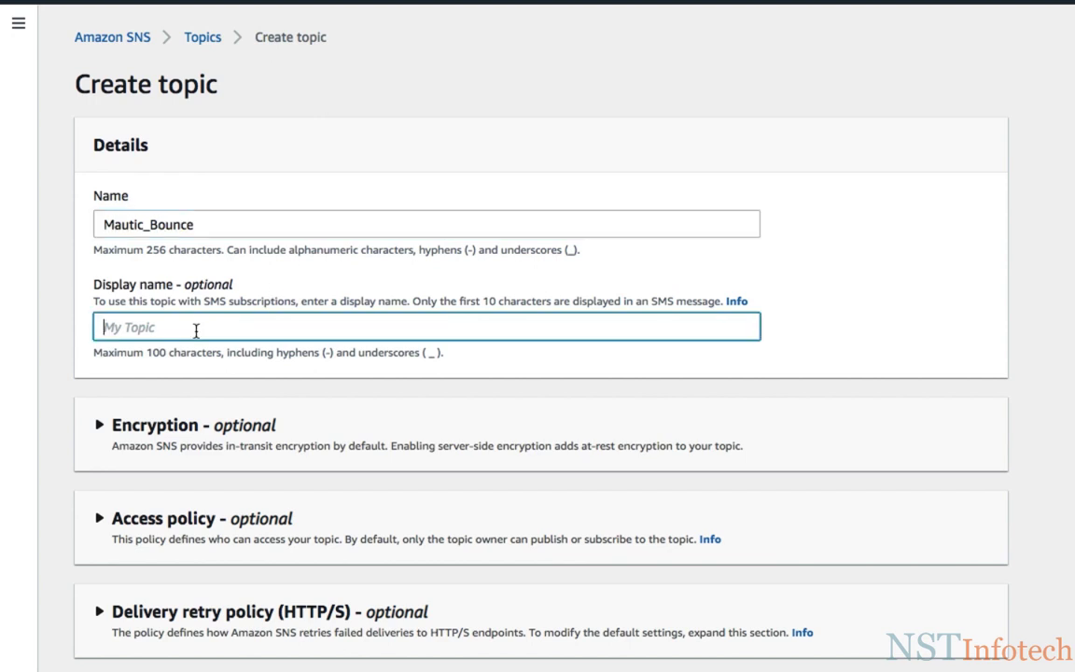
{"action": "type", "text": "Mautic Bounce"}
{"action": "scroll", "coordinate": [314, 344], "scroll_direction": "down", "scroll_amount": 3}
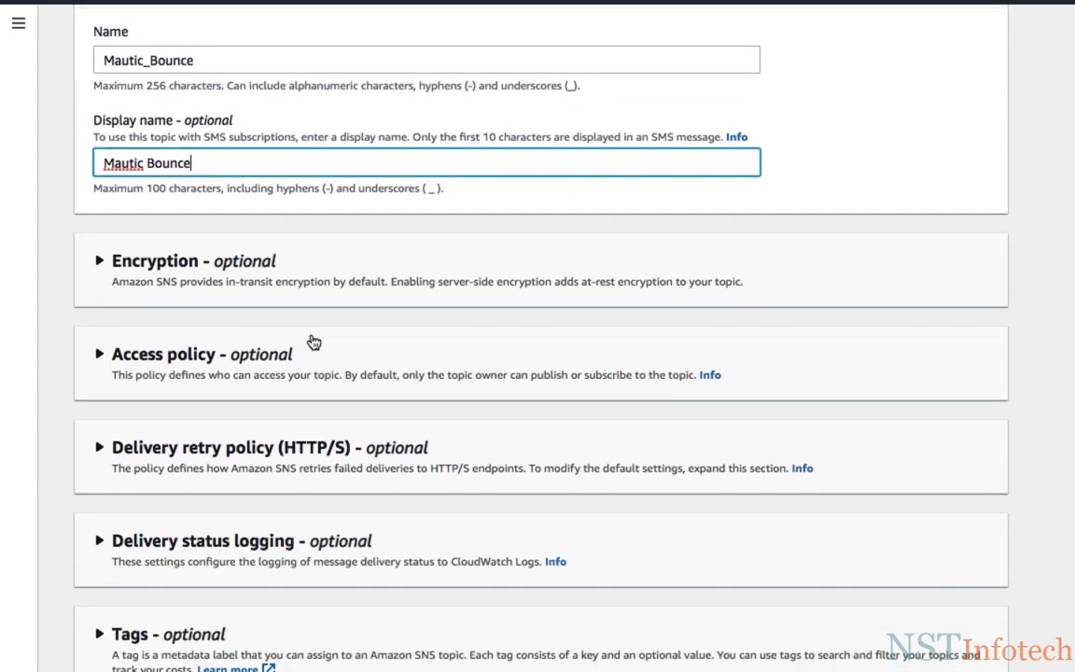
{"action": "scroll", "coordinate": [314, 343], "scroll_direction": "down", "scroll_amount": 2}
{"action": "left_click", "coordinate": [919, 653]}
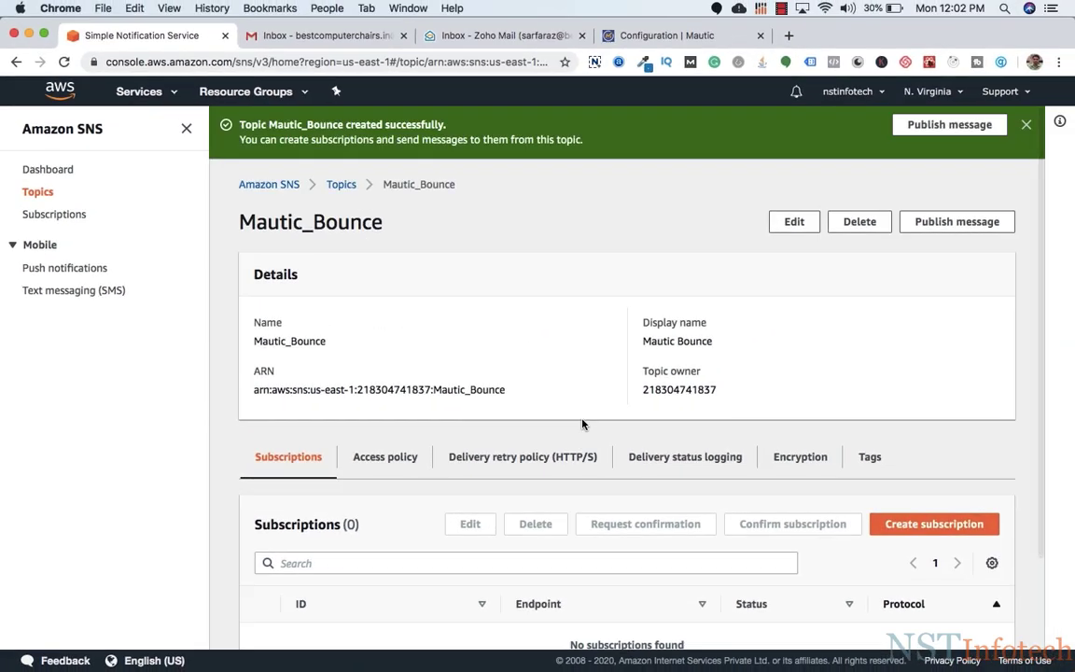
{"action": "scroll", "coordinate": [411, 338], "scroll_direction": "down", "scroll_amount": 1}
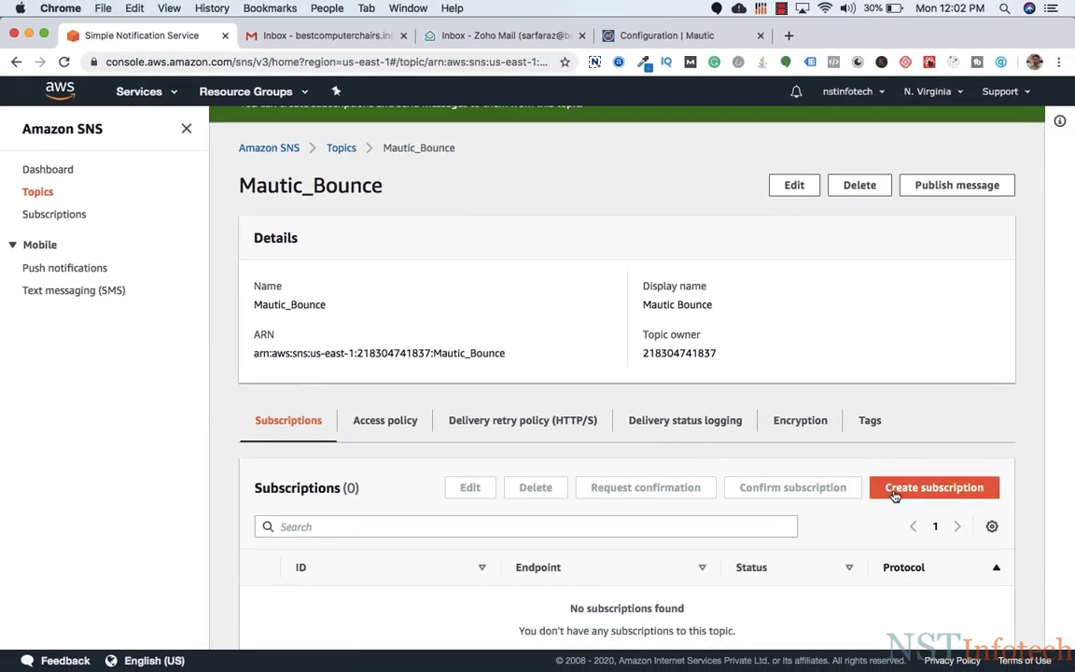
Step: Set up an Email-protocol subscription on Mautic_Bounce with the bounce mailbox address as endpoint
{"action": "left_click", "coordinate": [935, 487]}
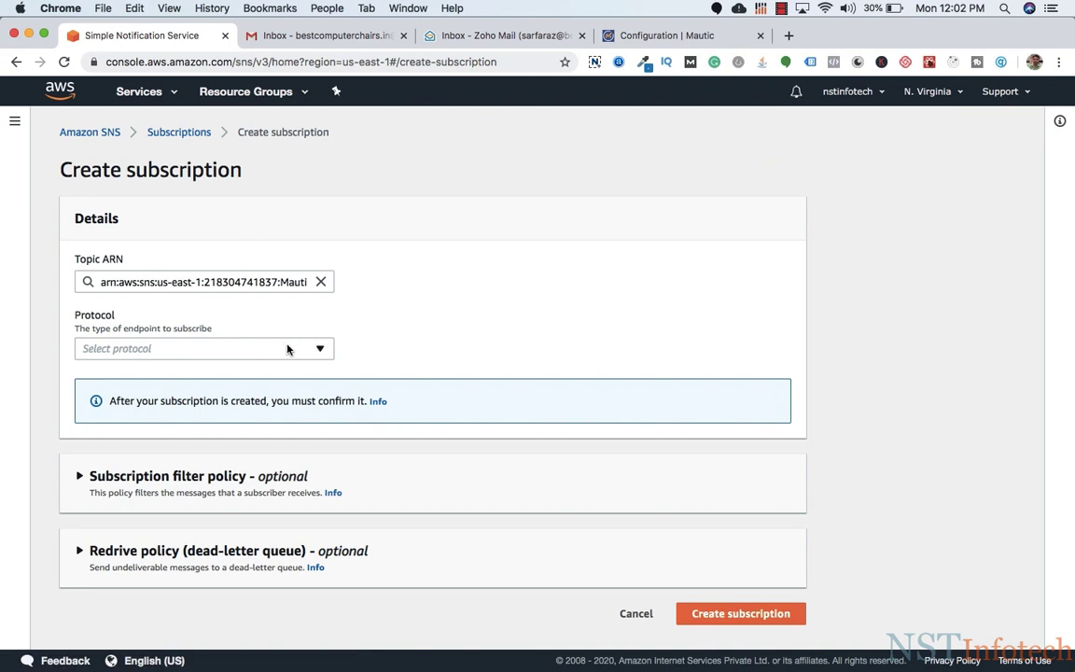
{"action": "left_click", "coordinate": [316, 351]}
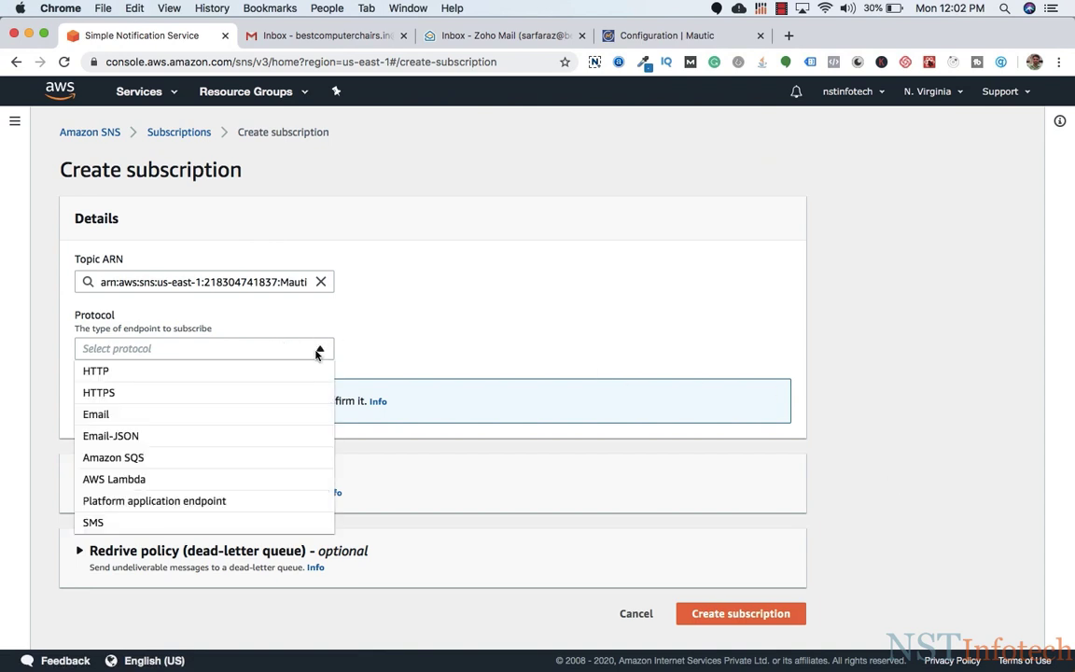
{"action": "left_click", "coordinate": [134, 416]}
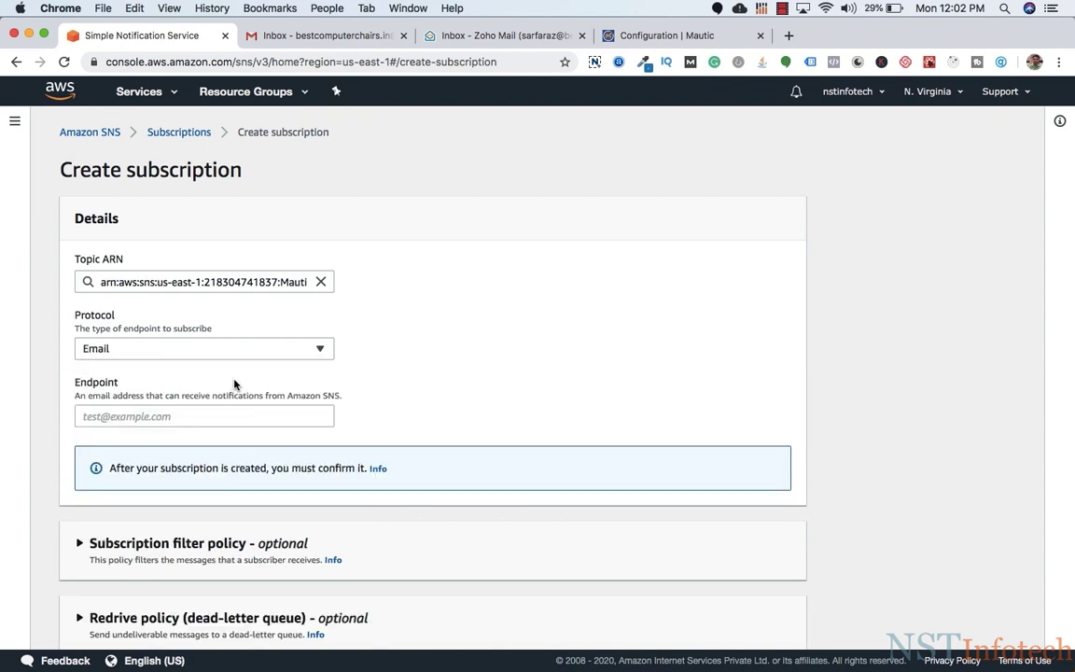
{"action": "left_click", "coordinate": [186, 417]}
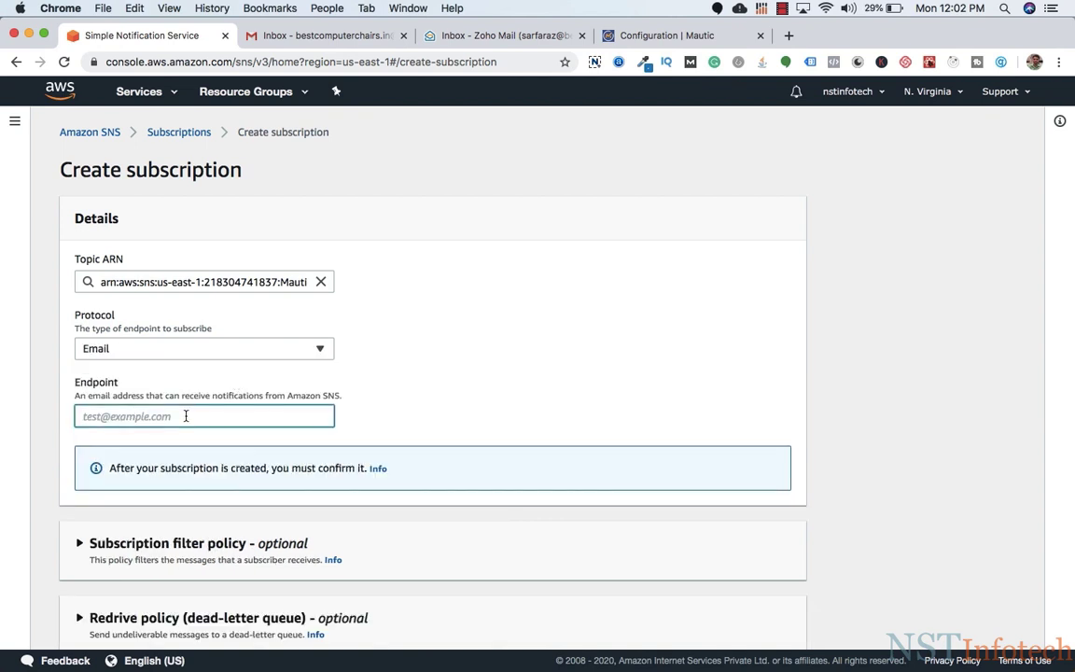
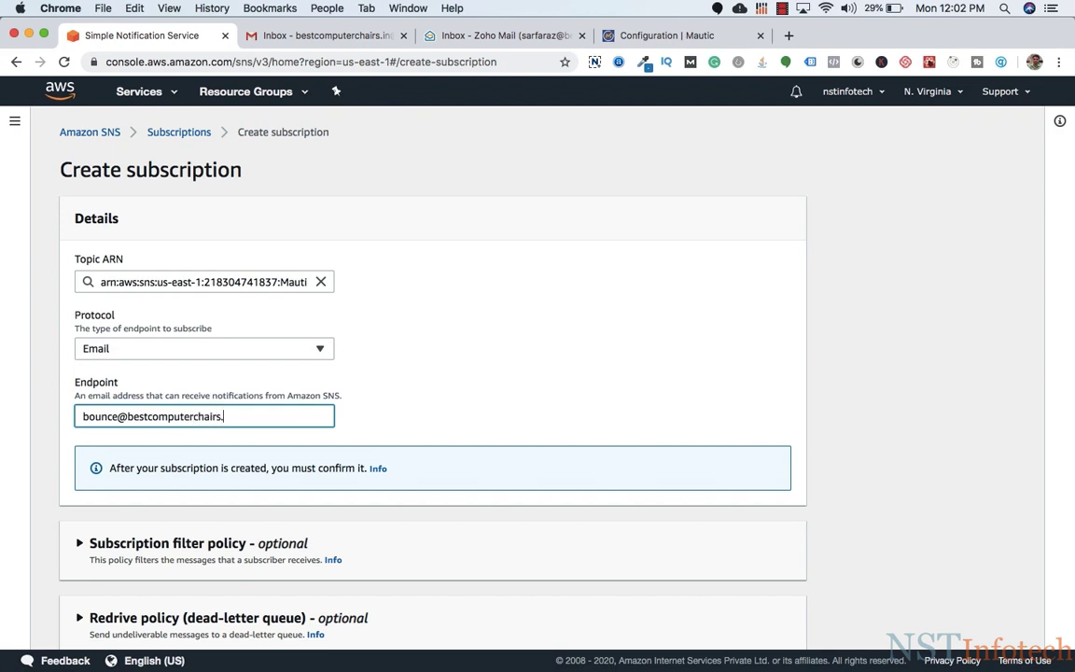
Step: Create the subscription and review its ARN, endpoint and Pending confirmation status
{"action": "scroll", "coordinate": [392, 413], "scroll_direction": "down", "scroll_amount": 2}
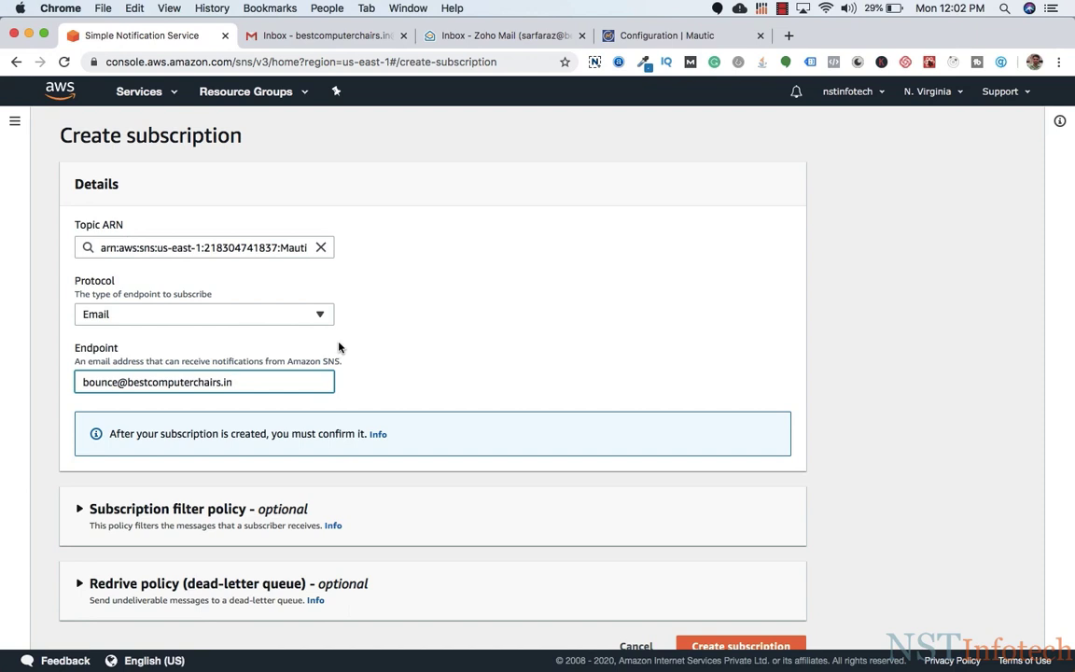
{"action": "scroll", "coordinate": [339, 347], "scroll_direction": "down", "scroll_amount": 1}
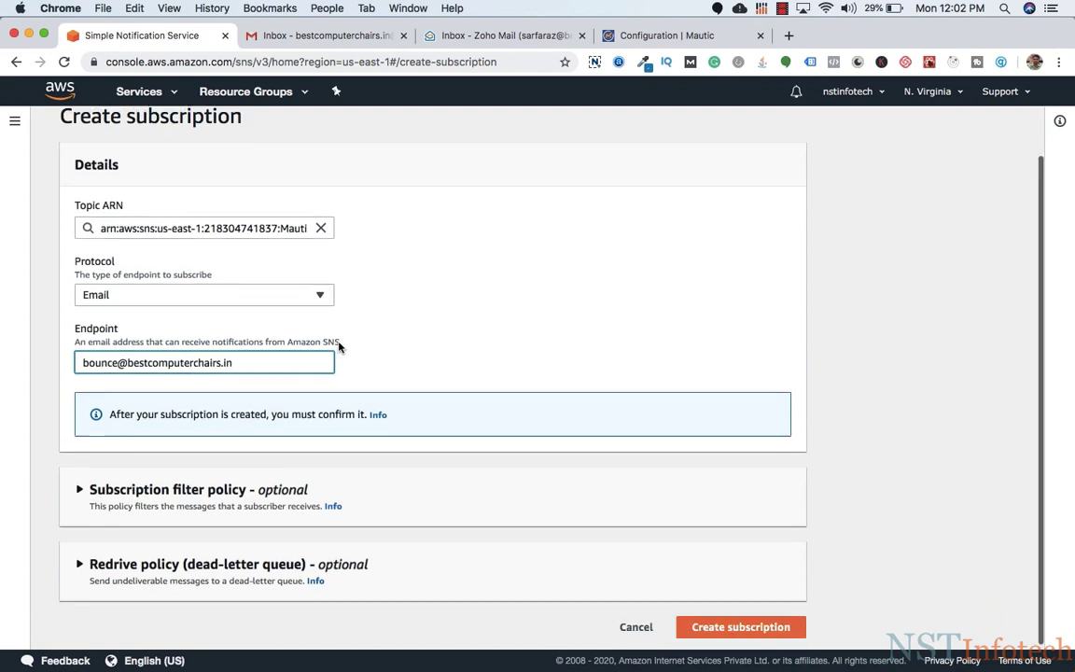
{"action": "scroll", "coordinate": [338, 348], "scroll_direction": "up", "scroll_amount": 3}
{"action": "scroll", "coordinate": [339, 347], "scroll_direction": "down", "scroll_amount": 2}
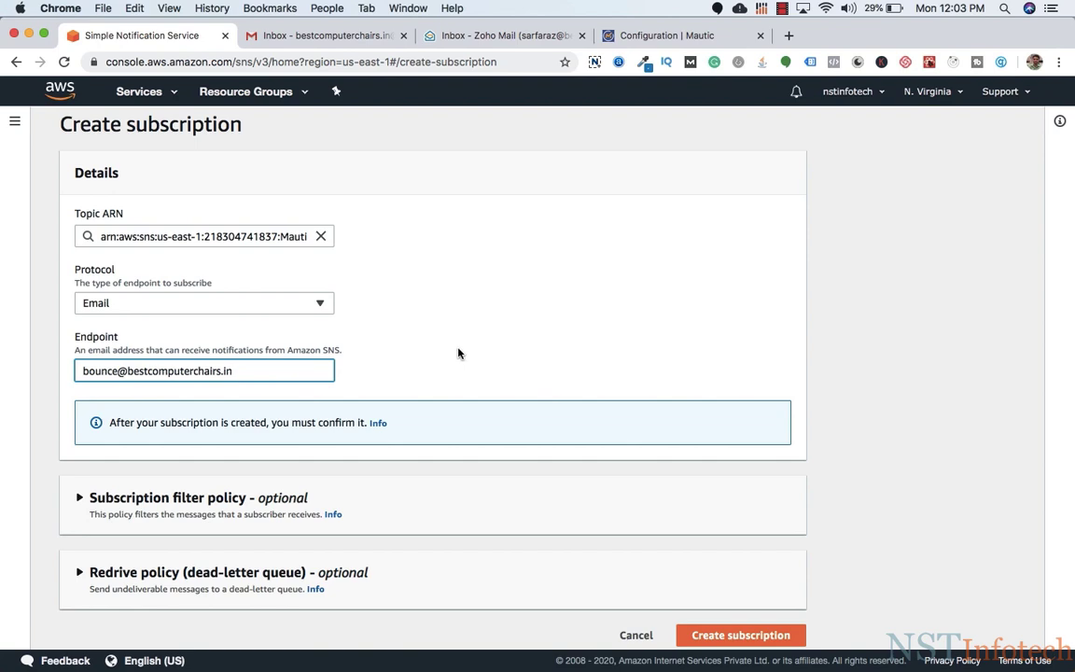
{"action": "left_click", "coordinate": [710, 636]}
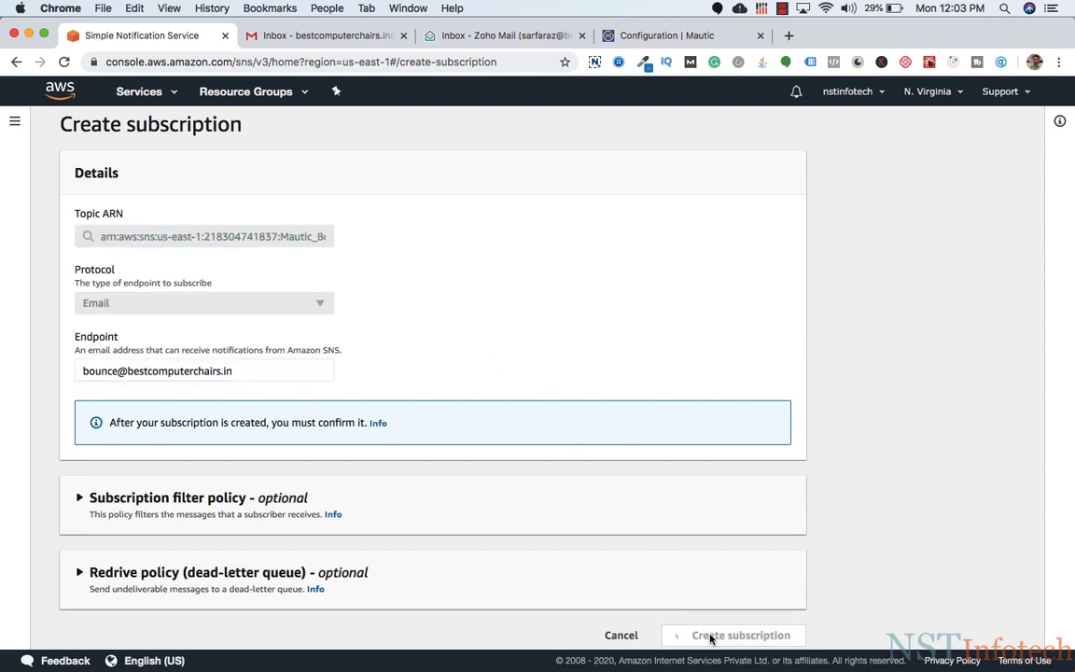
{"action": "scroll", "coordinate": [636, 530], "scroll_direction": "down", "scroll_amount": 3}
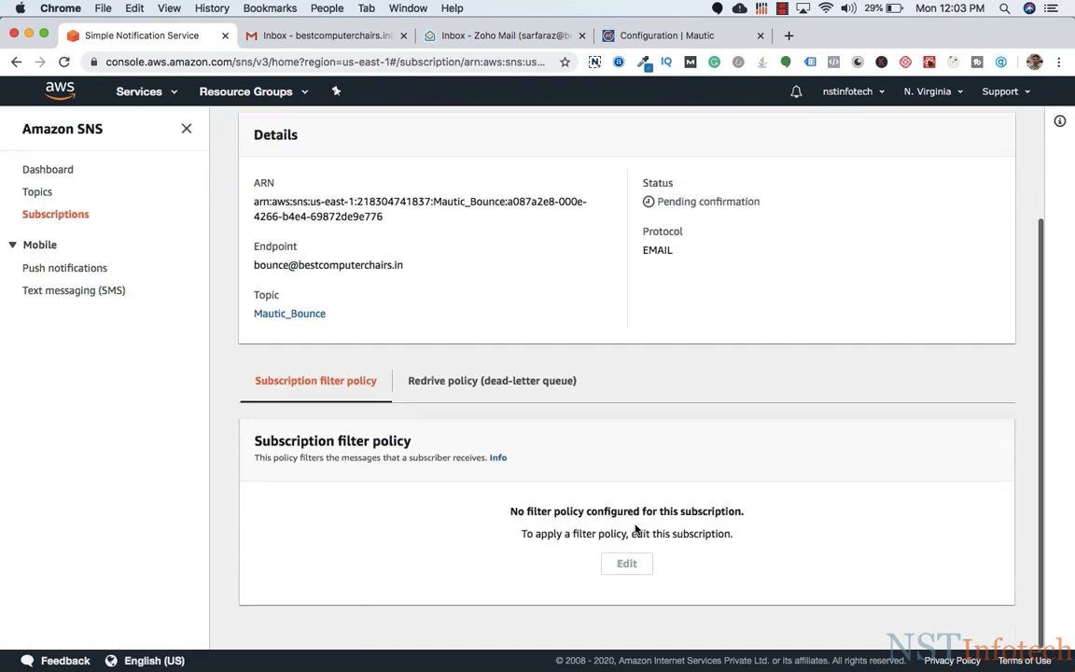
{"action": "scroll", "coordinate": [636, 530], "scroll_direction": "up", "scroll_amount": 2}
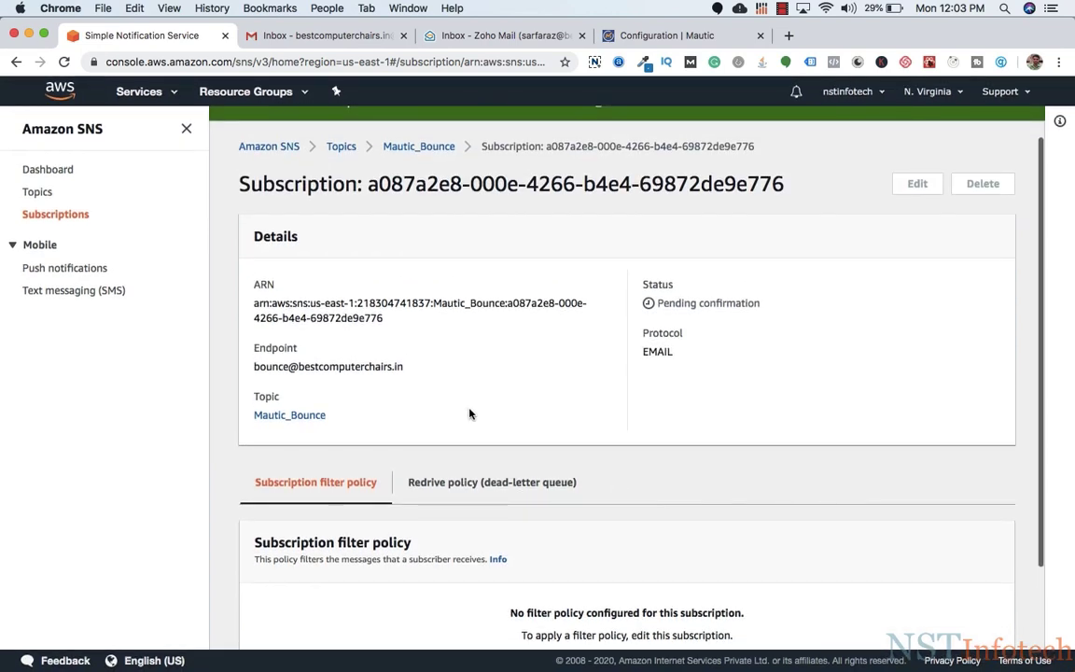
{"action": "scroll", "coordinate": [413, 379], "scroll_direction": "up", "scroll_amount": 1}
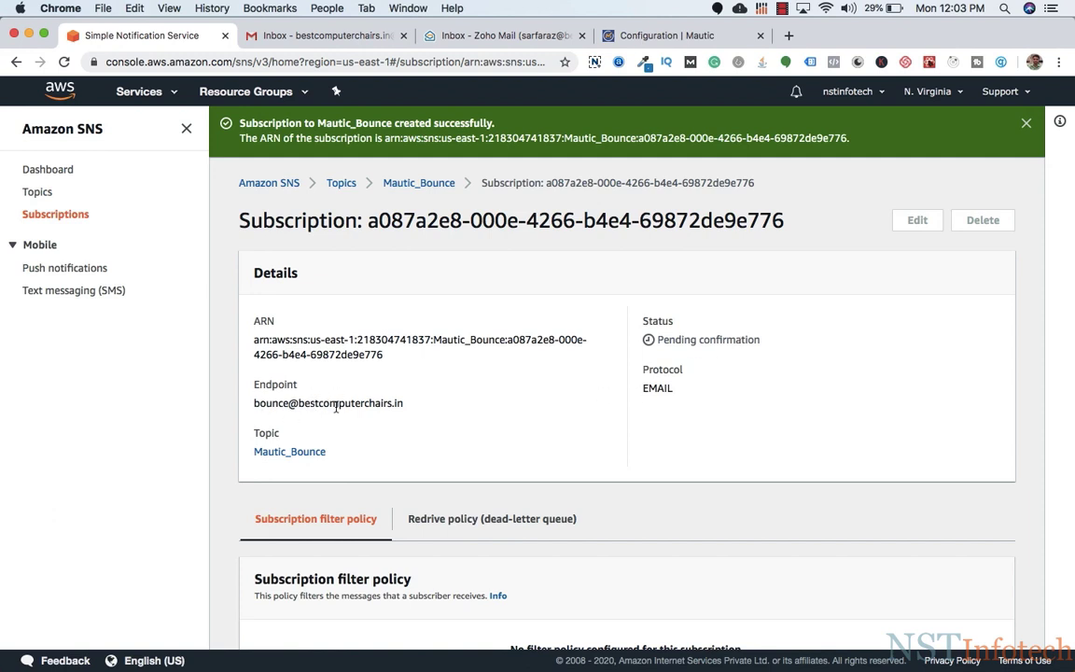
Step: Sign out of the admin account in Zoho Mail
{"action": "left_click", "coordinate": [477, 37]}
{"action": "left_click", "coordinate": [1050, 95]}
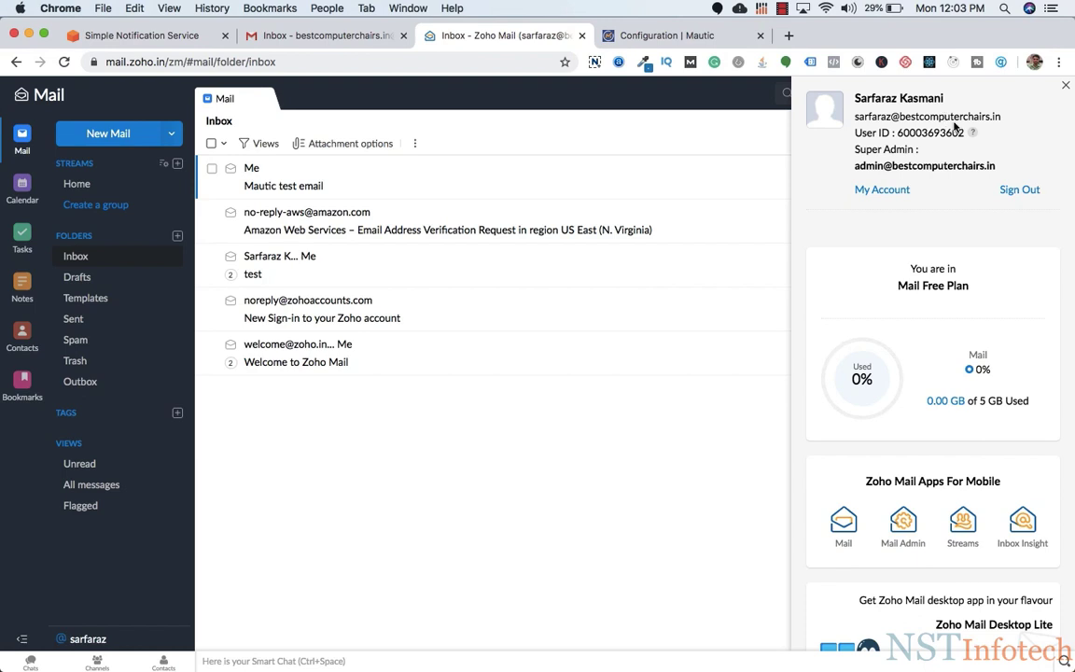
{"action": "left_click", "coordinate": [1019, 191]}
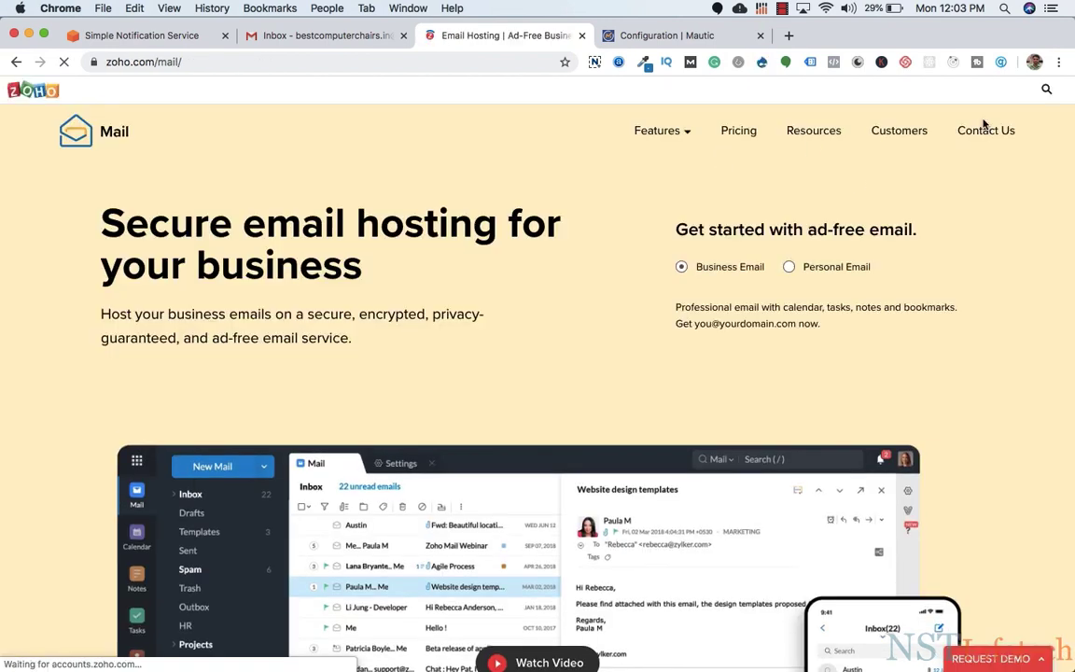
{"action": "left_click", "coordinate": [1046, 91]}
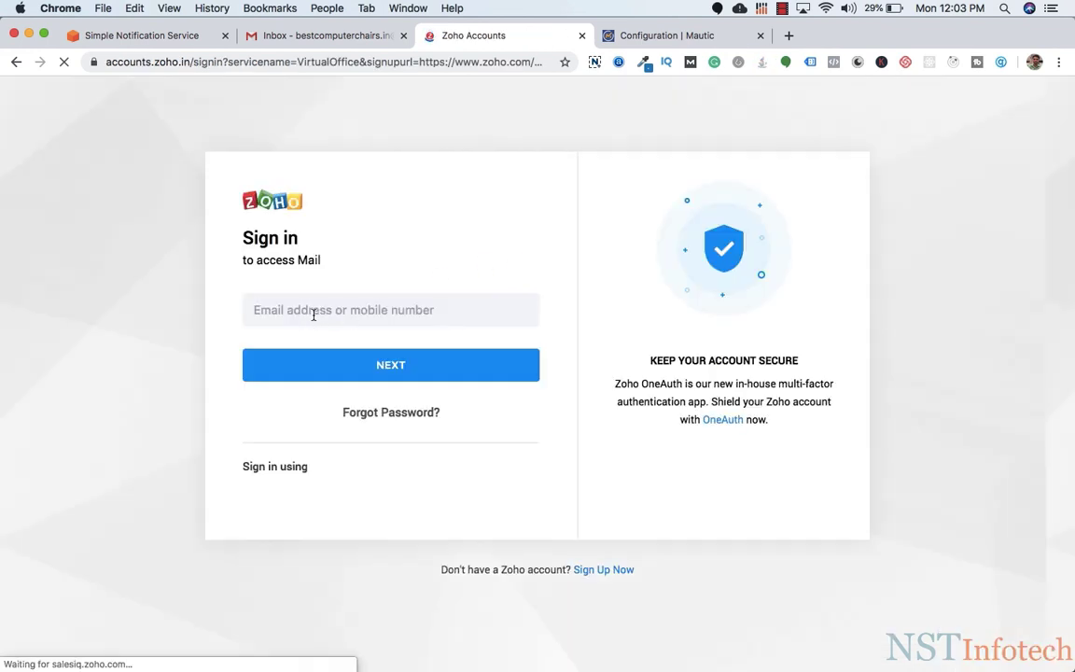
Step: Sign in to Zoho Mail as the bounce mailbox, correcting the password, and decline saving it
{"action": "left_click", "coordinate": [313, 312]}
{"action": "type", "text": "bo"}
{"action": "left_click", "coordinate": [334, 346]}
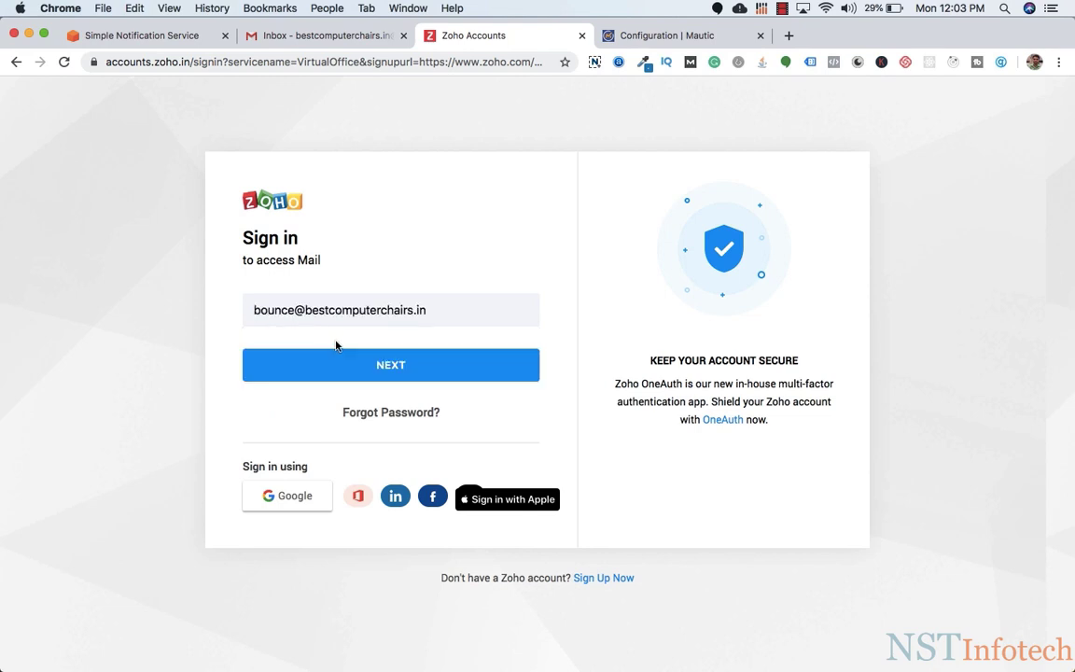
{"action": "left_click", "coordinate": [371, 365]}
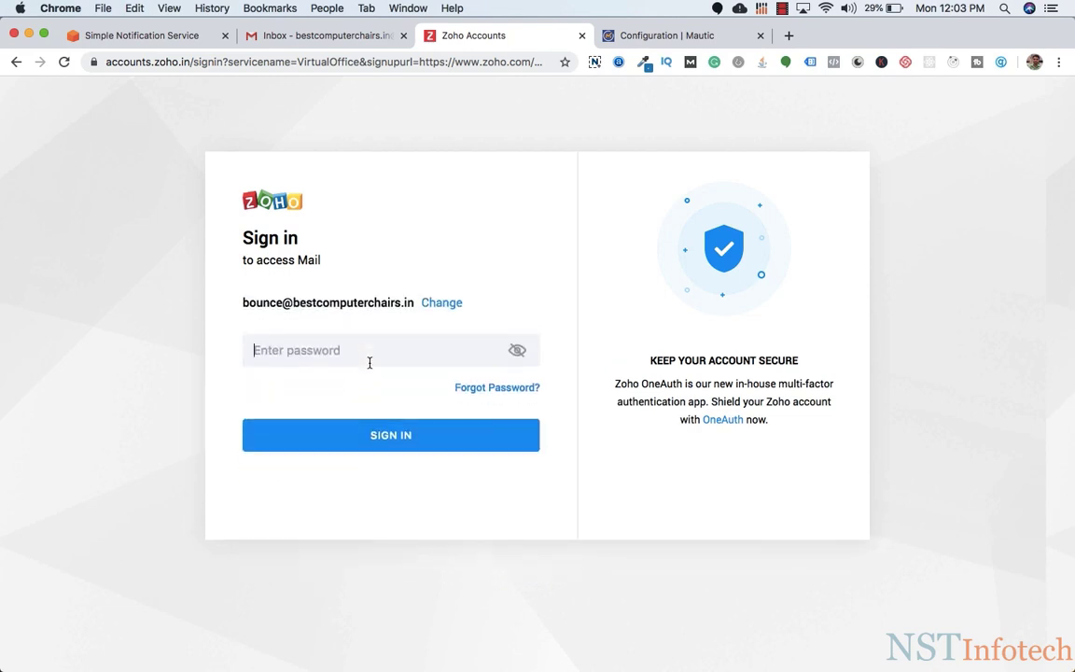
{"action": "type", "text": "•••••••••"}
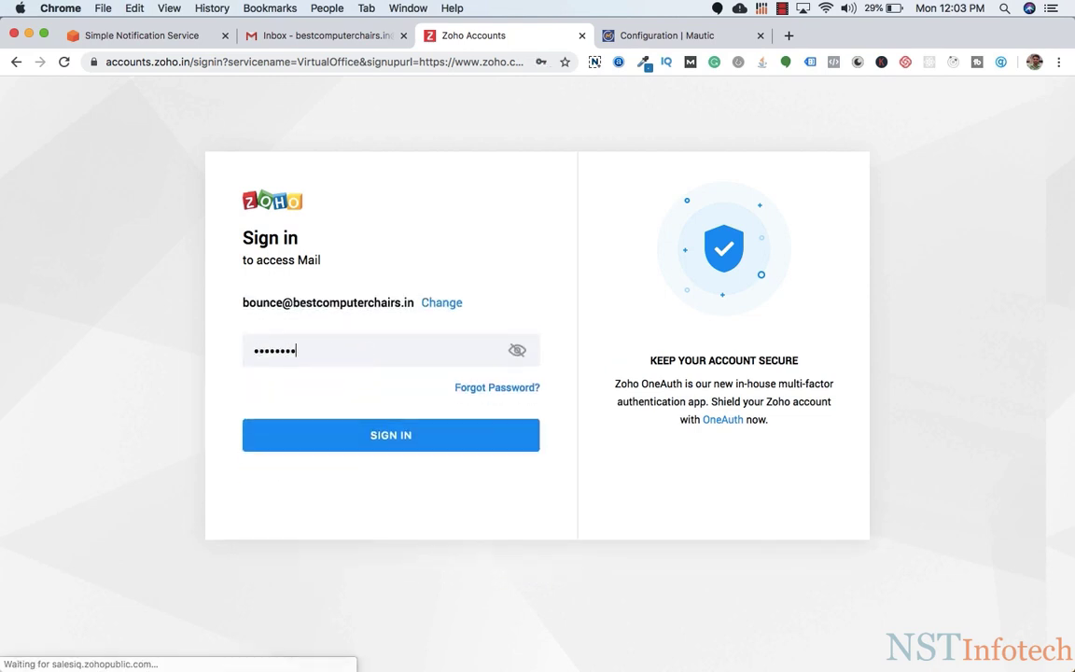
{"action": "left_click", "coordinate": [374, 435]}
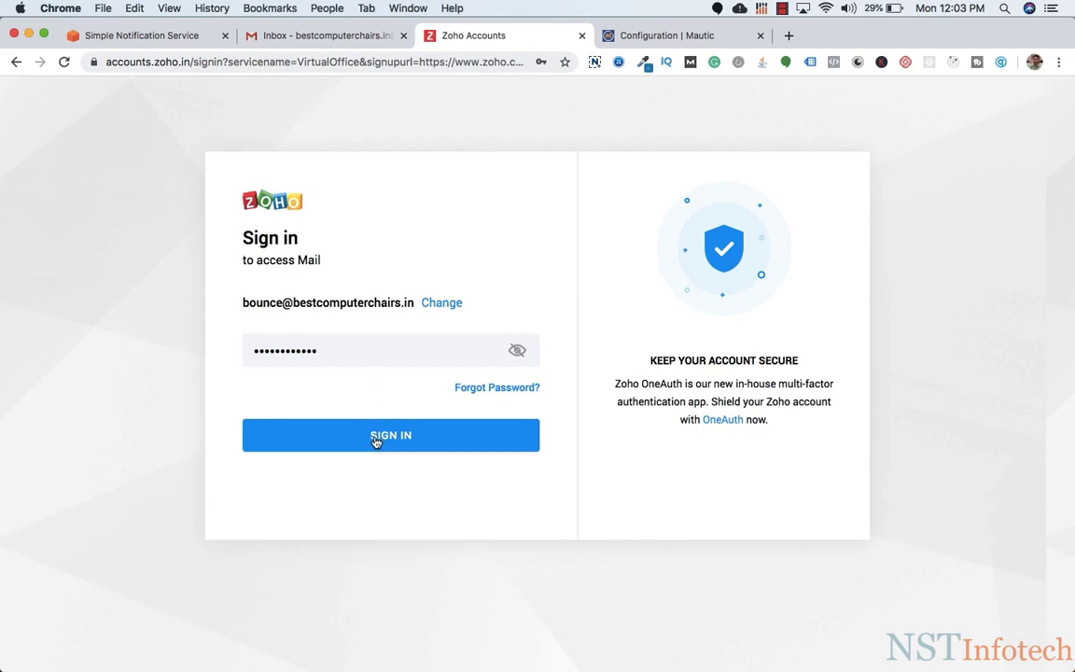
{"action": "double_click", "coordinate": [274, 337]}
{"action": "type", "text": "••"}
{"action": "left_click", "coordinate": [308, 447]}
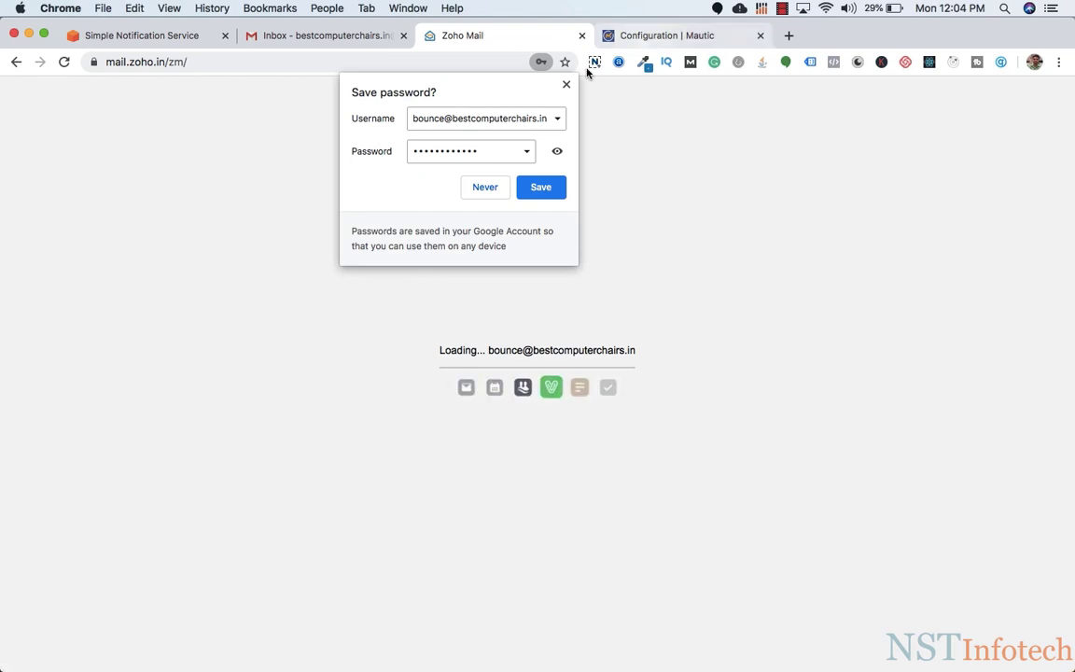
{"action": "left_click", "coordinate": [566, 84]}
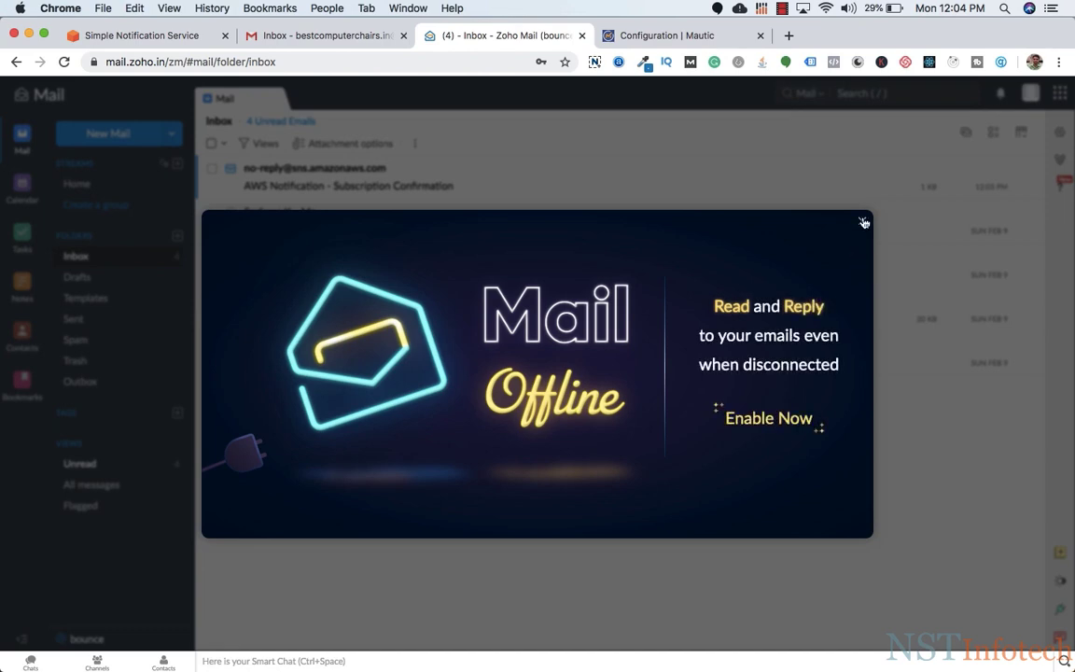
Step: Confirm the Mautic_Bounce subscription through the link in the AWS Notification email, then return to SNS
{"action": "left_click", "coordinate": [862, 221]}
{"action": "left_click", "coordinate": [308, 178]}
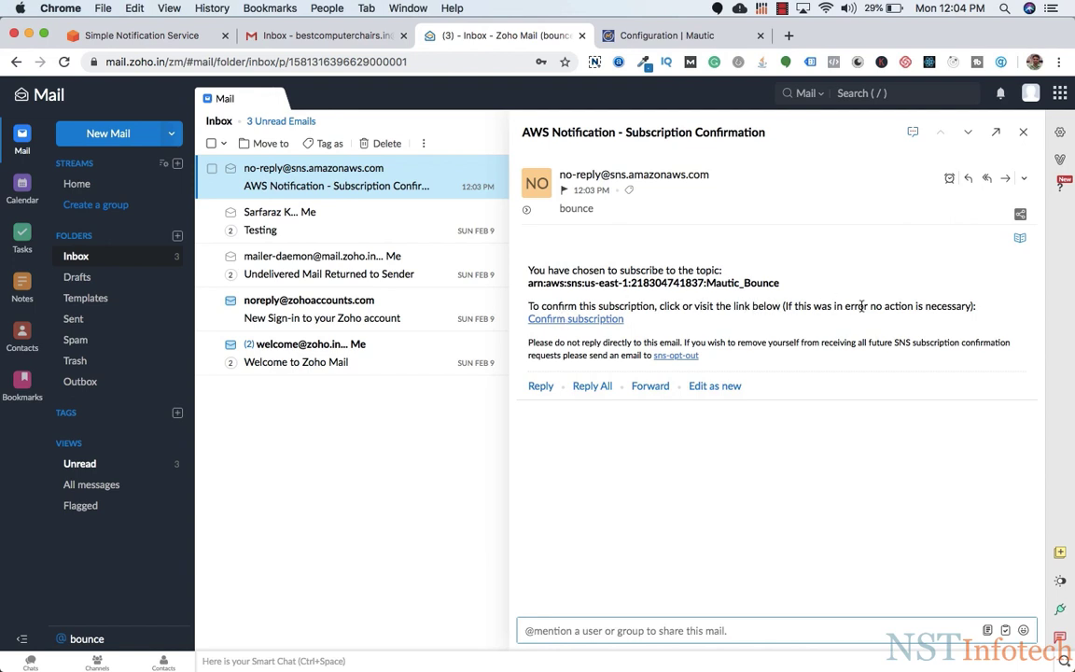
{"action": "left_click", "coordinate": [564, 321]}
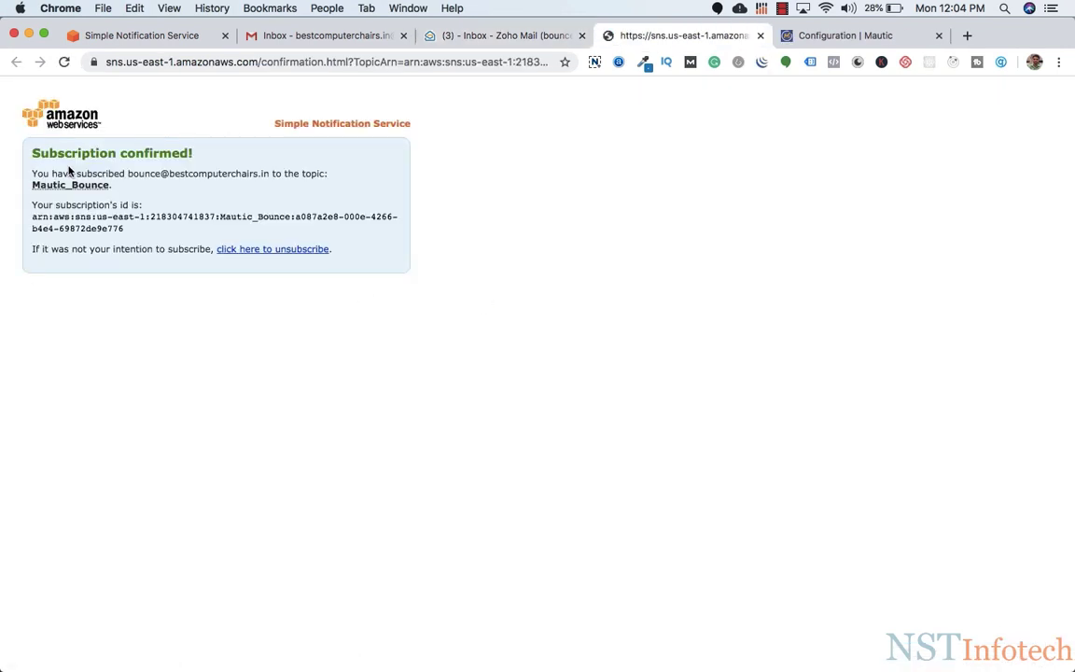
{"action": "left_click", "coordinate": [145, 37]}
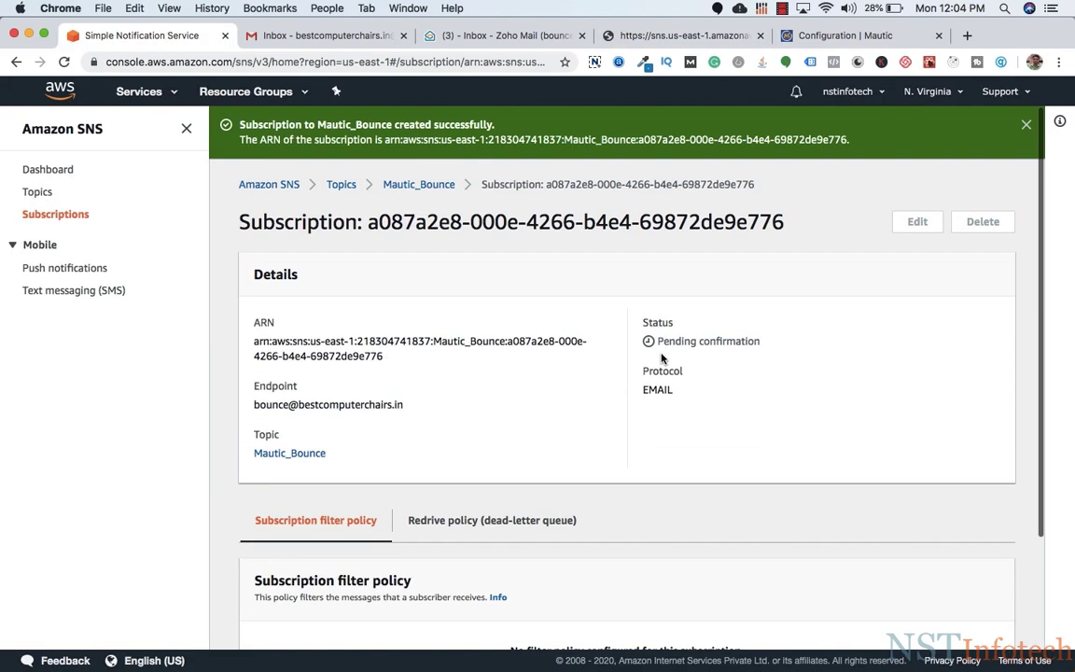
Step: Dismiss the success banner and reload so the bounce subscription shows Confirmed
{"action": "left_click", "coordinate": [1027, 127]}
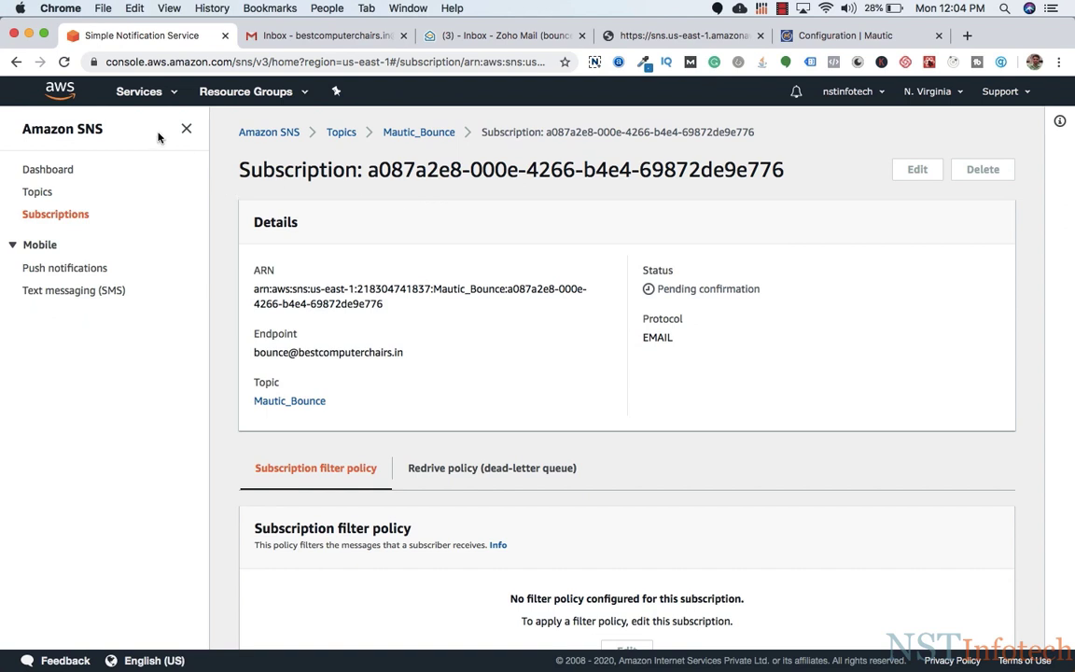
{"action": "left_click", "coordinate": [63, 61]}
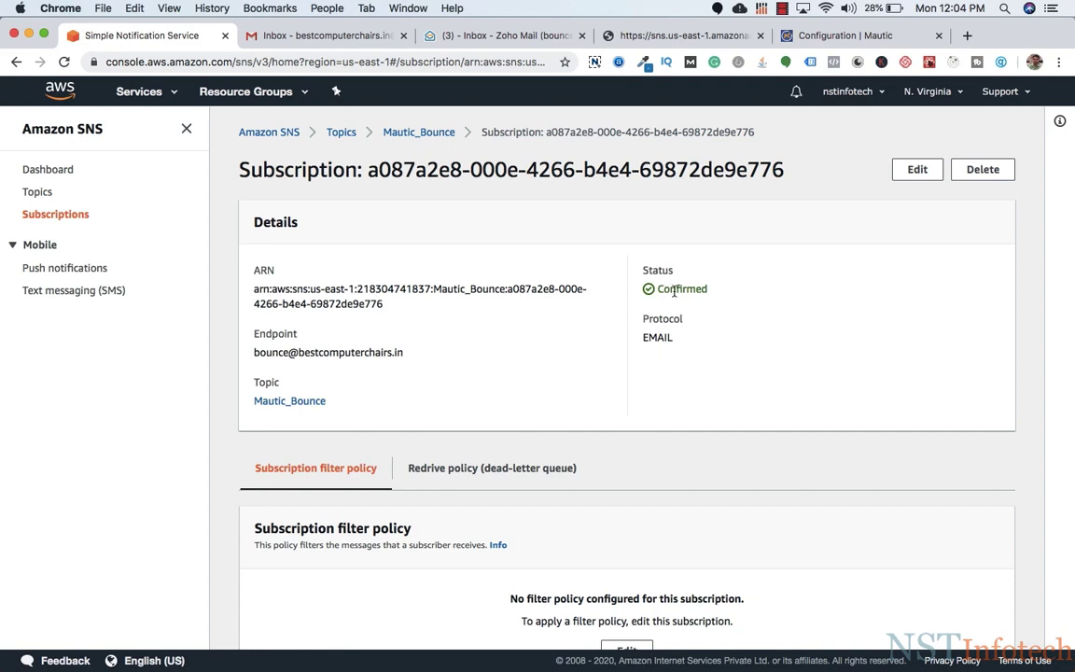
{"action": "scroll", "coordinate": [604, 317], "scroll_direction": "down", "scroll_amount": 1}
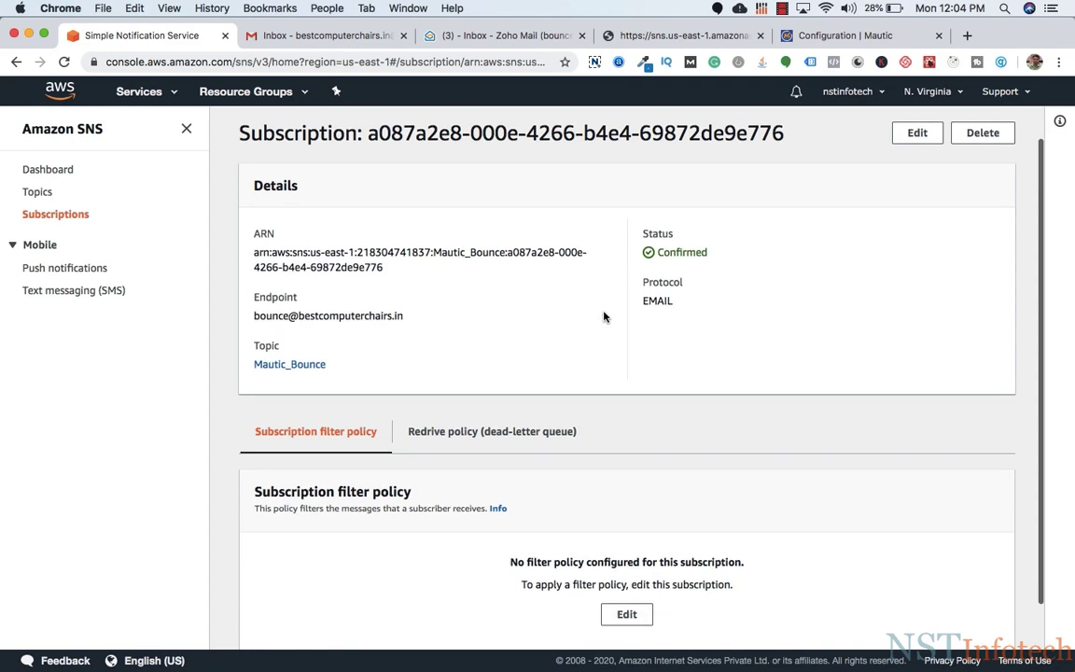
{"action": "scroll", "coordinate": [604, 317], "scroll_direction": "up", "scroll_amount": 1}
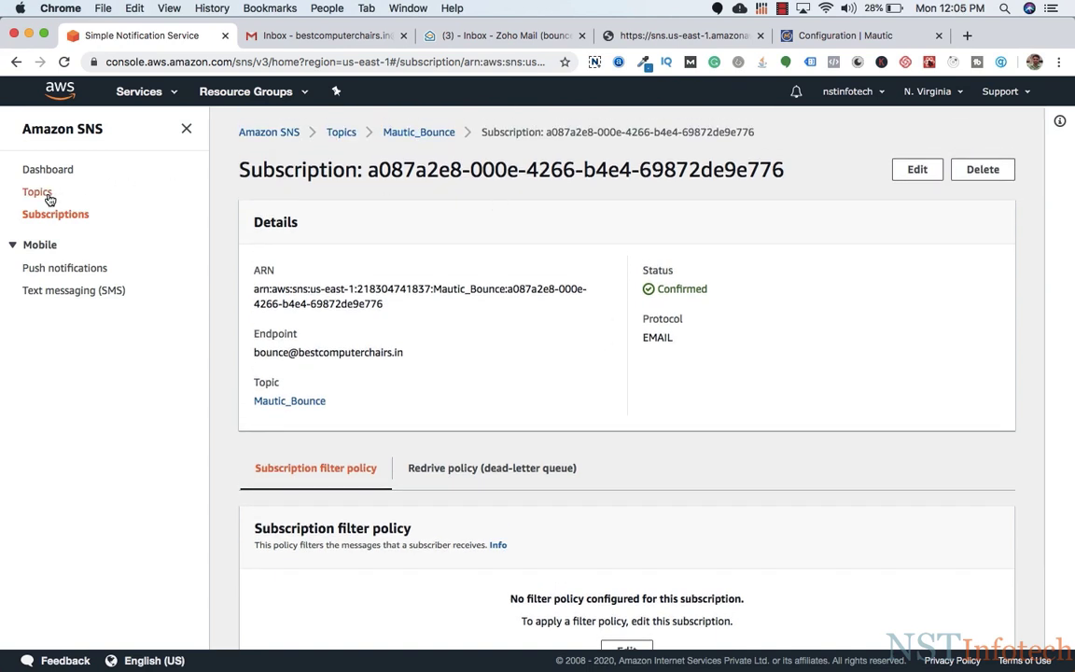
Step: Create a second SNS topic, Mautic_Complaint, with display name 'Mautic Complaint'
{"action": "left_click", "coordinate": [48, 196]}
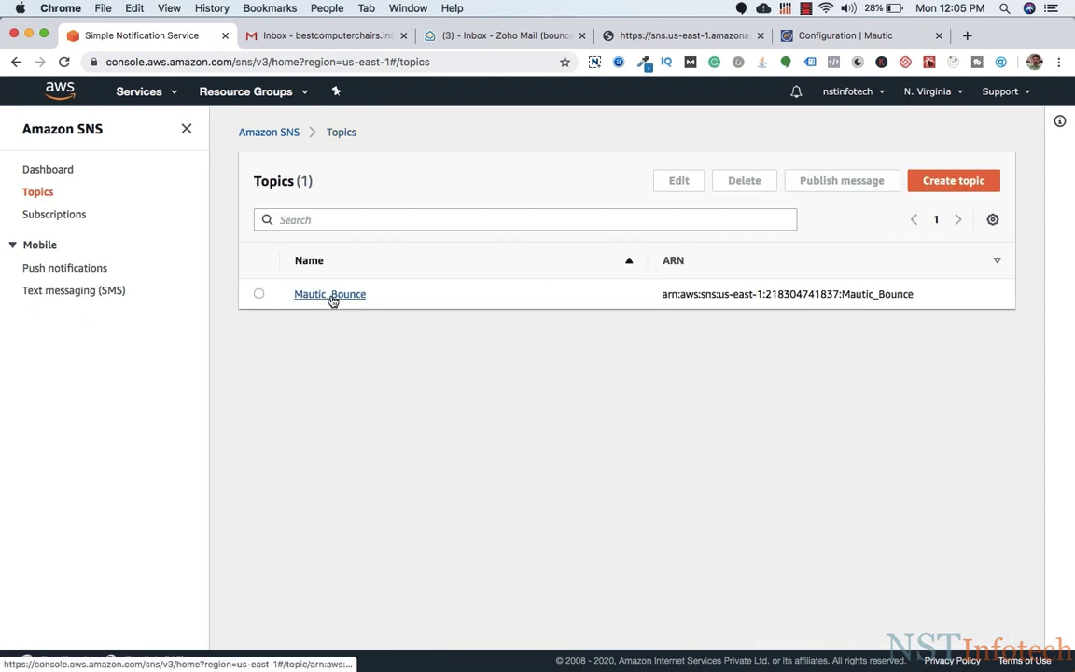
{"action": "left_click", "coordinate": [932, 185]}
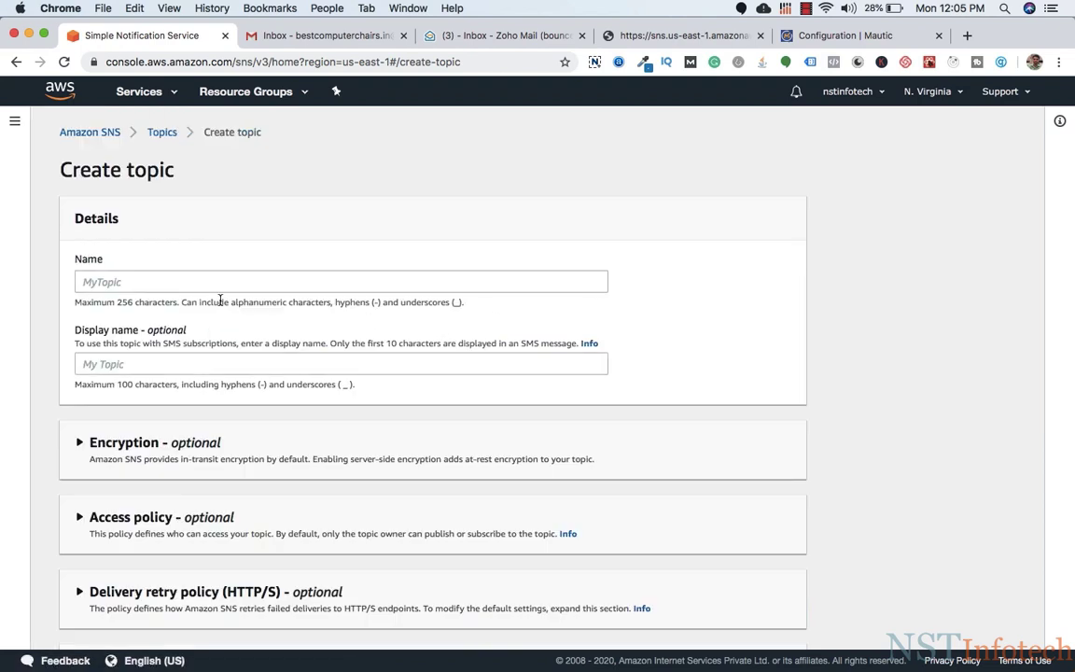
{"action": "left_click", "coordinate": [211, 283]}
{"action": "type", "text": "Mautic"}
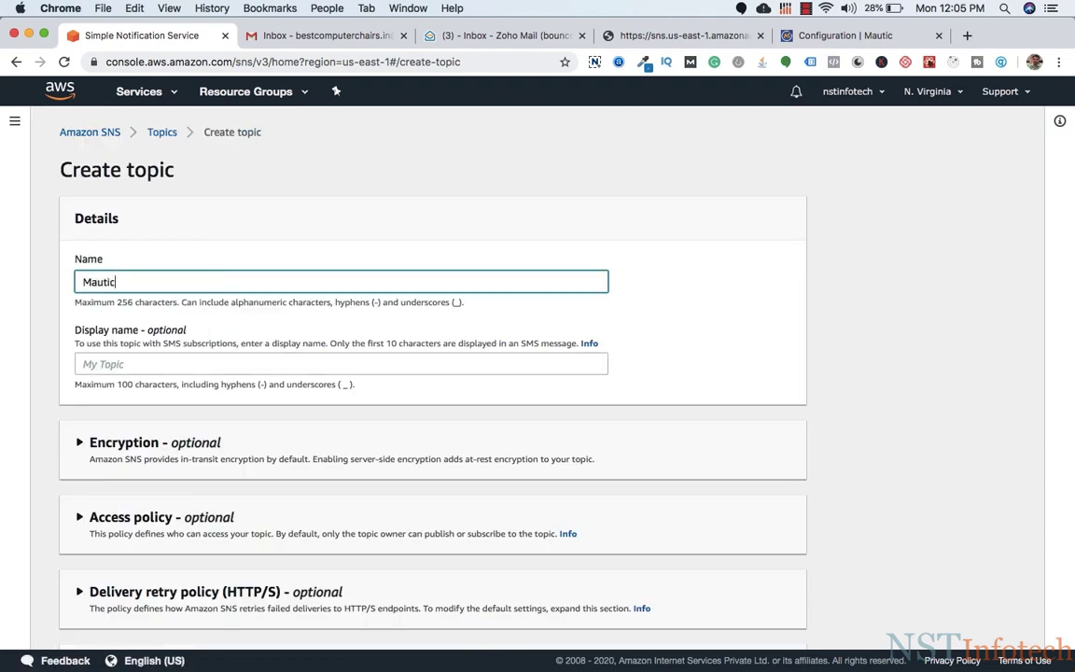
{"action": "type", "text": "_Complaint"}
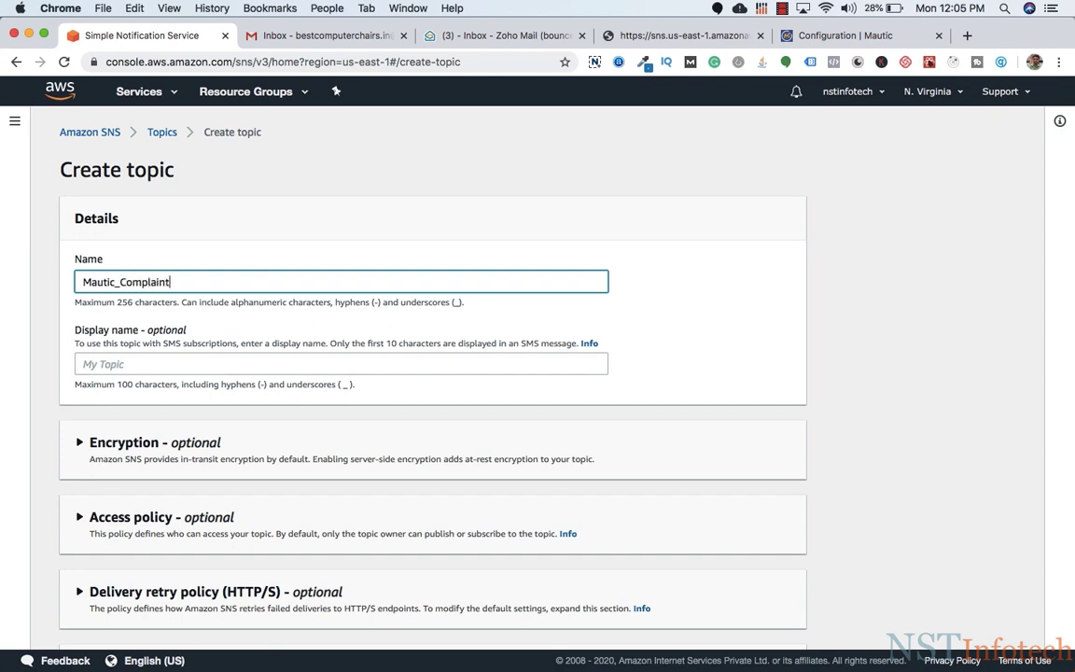
{"action": "left_click", "coordinate": [149, 365]}
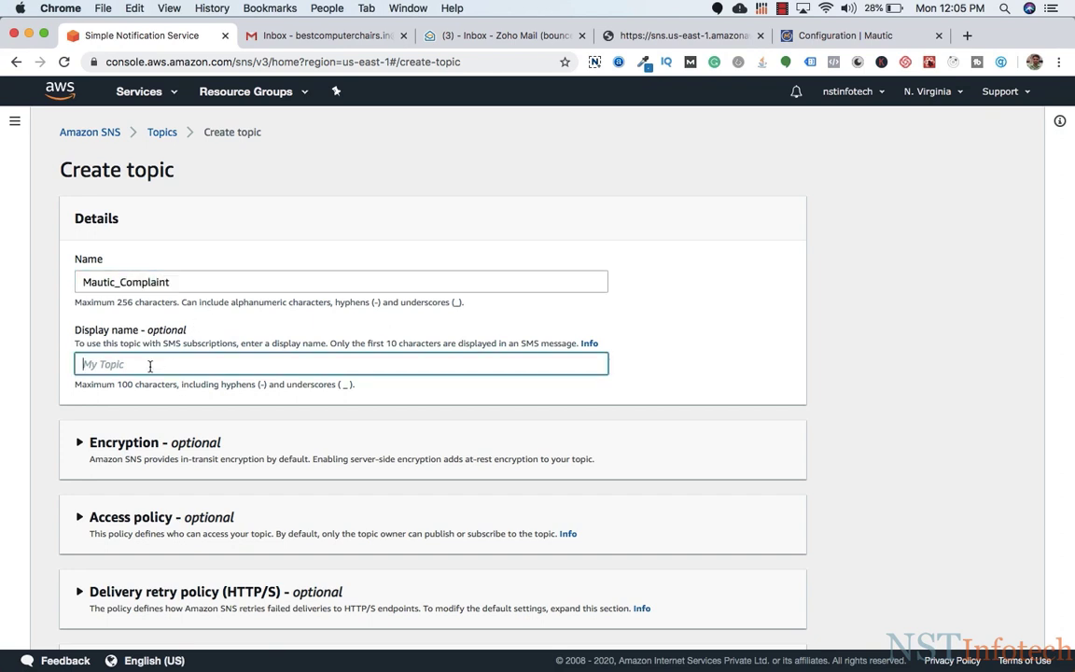
{"action": "type", "text": "Mautic Complaint"}
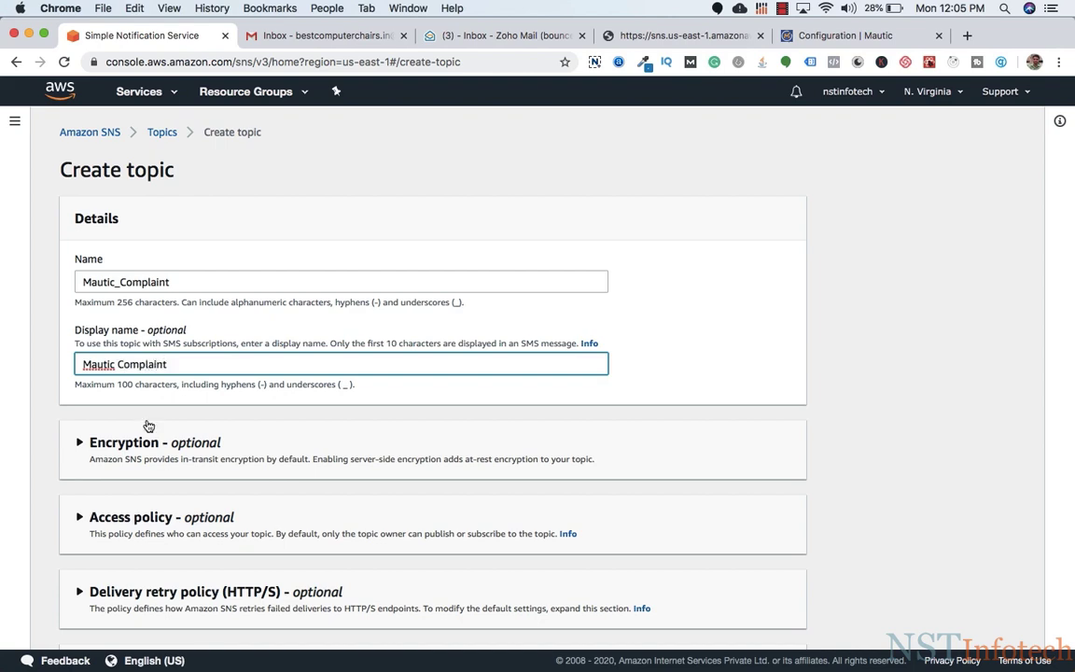
{"action": "scroll", "coordinate": [148, 424], "scroll_direction": "down", "scroll_amount": 5}
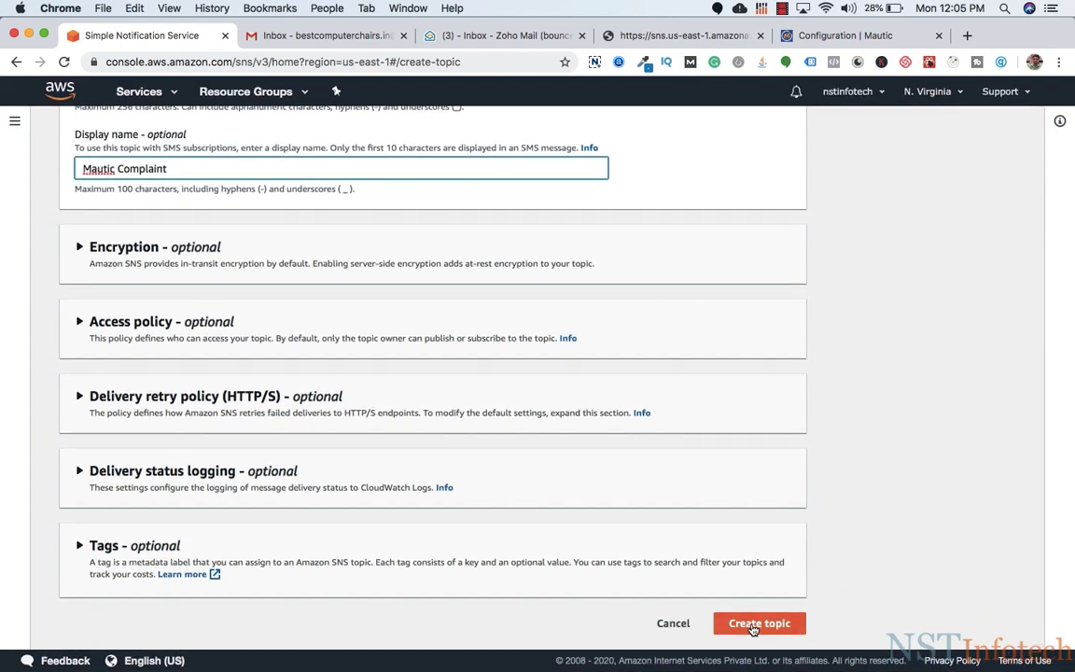
{"action": "left_click", "coordinate": [748, 625]}
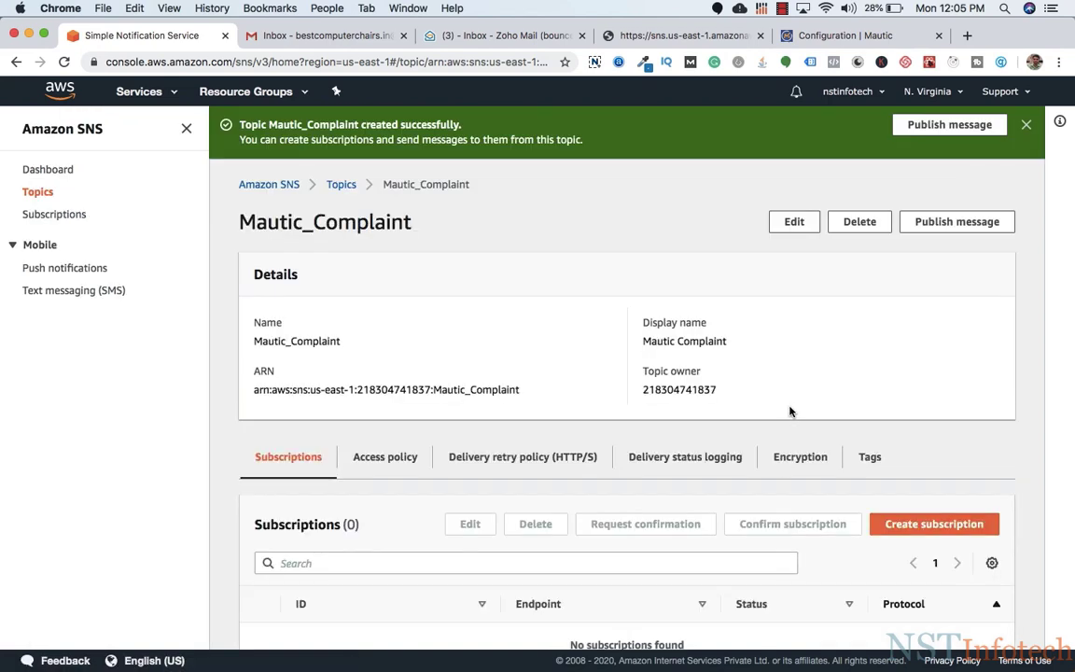
{"action": "scroll", "coordinate": [747, 404], "scroll_direction": "down", "scroll_amount": 2}
Step: Create an Email-protocol subscription on the Mautic_Complaint topic with the complaint mailbox's address as endpoint
{"action": "left_click", "coordinate": [915, 468]}
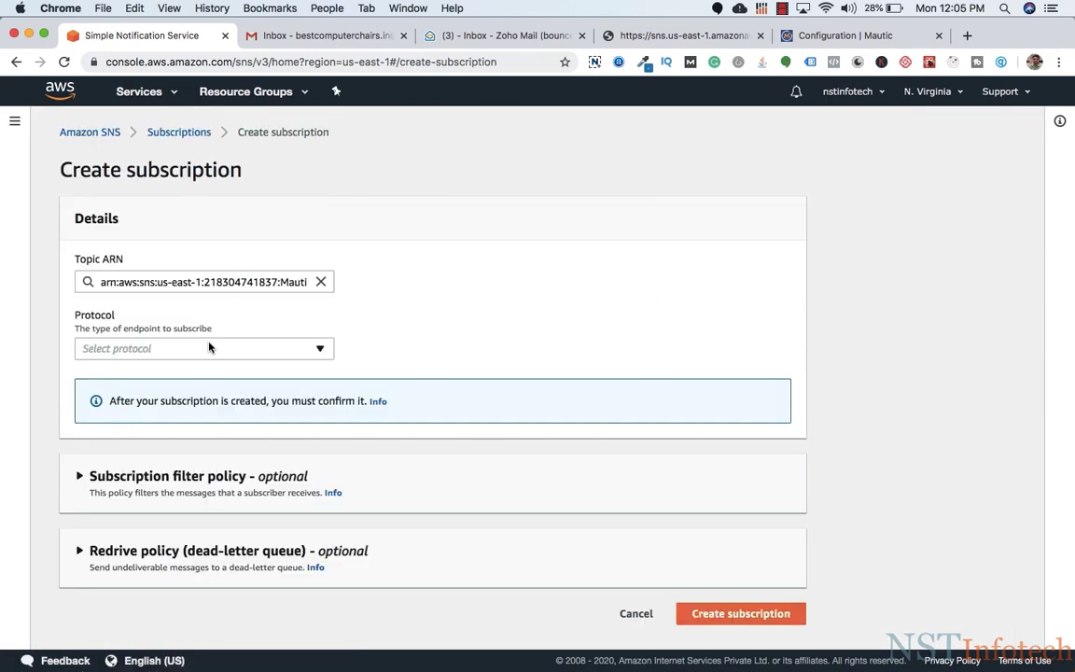
{"action": "left_click", "coordinate": [207, 348]}
{"action": "left_click", "coordinate": [131, 415]}
{"action": "scroll", "coordinate": [194, 395], "scroll_direction": "down", "scroll_amount": 2}
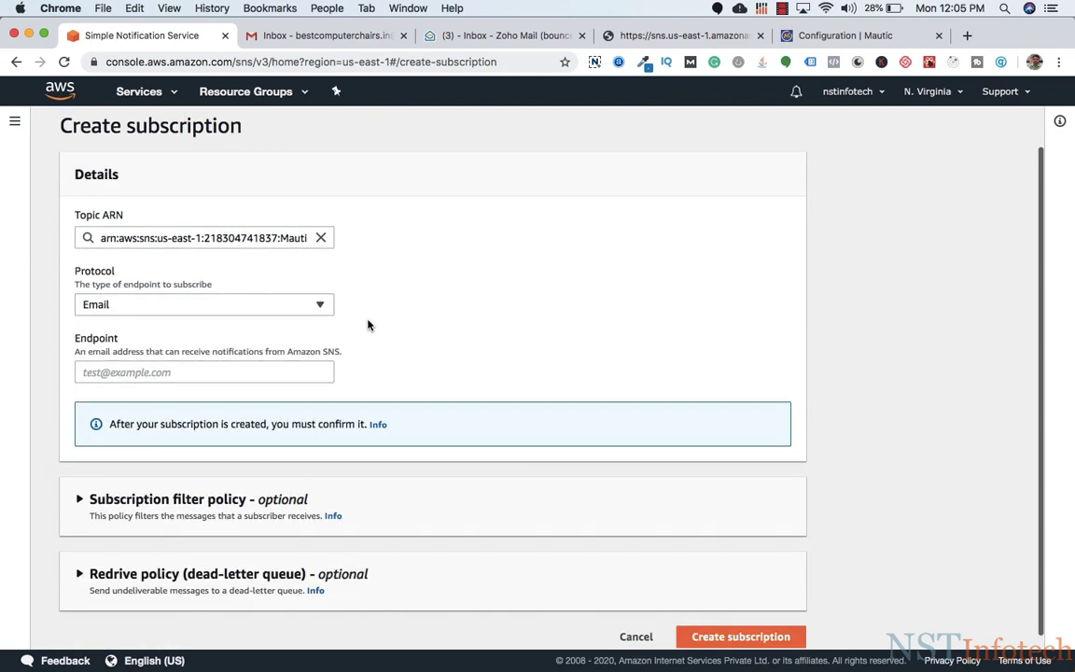
{"action": "left_click", "coordinate": [199, 360]}
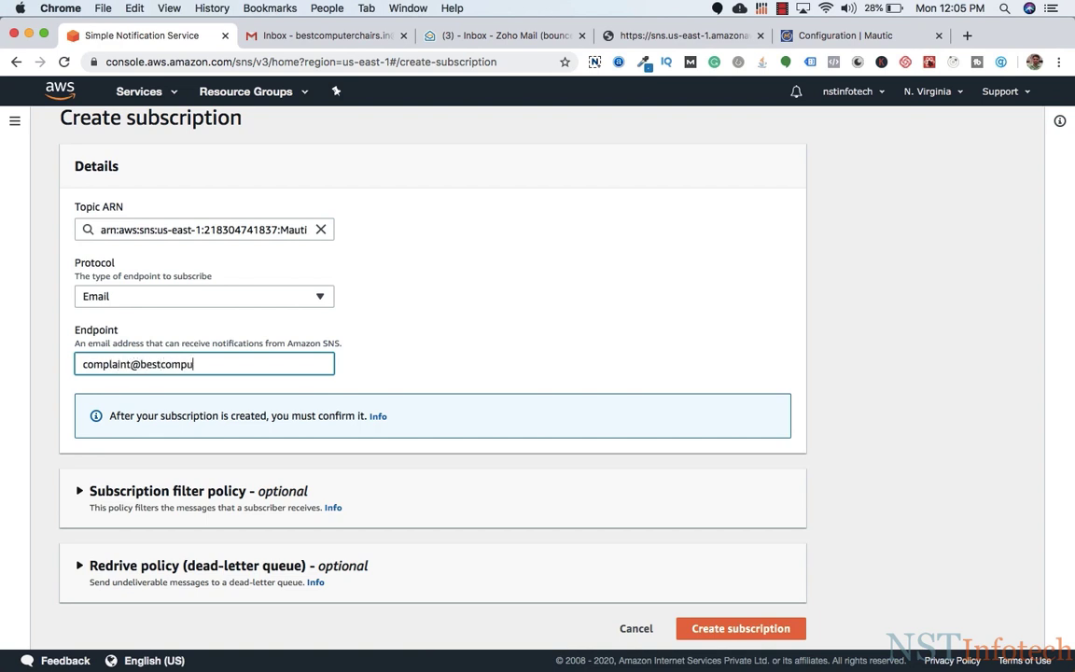
{"action": "scroll", "coordinate": [411, 357], "scroll_direction": "down", "scroll_amount": 1}
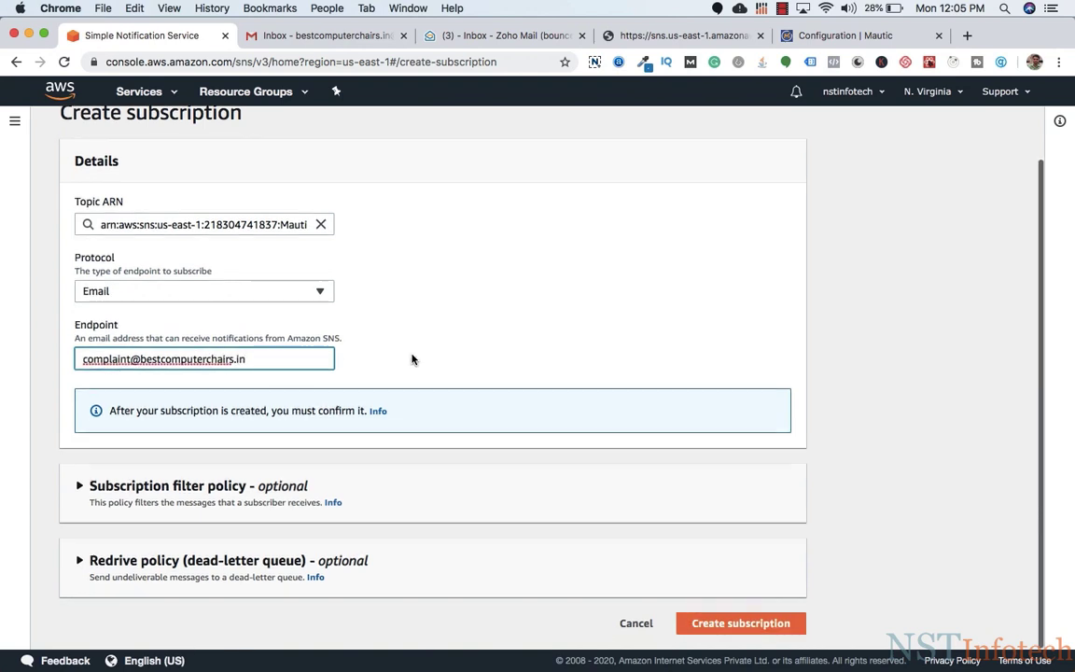
{"action": "left_click", "coordinate": [702, 626]}
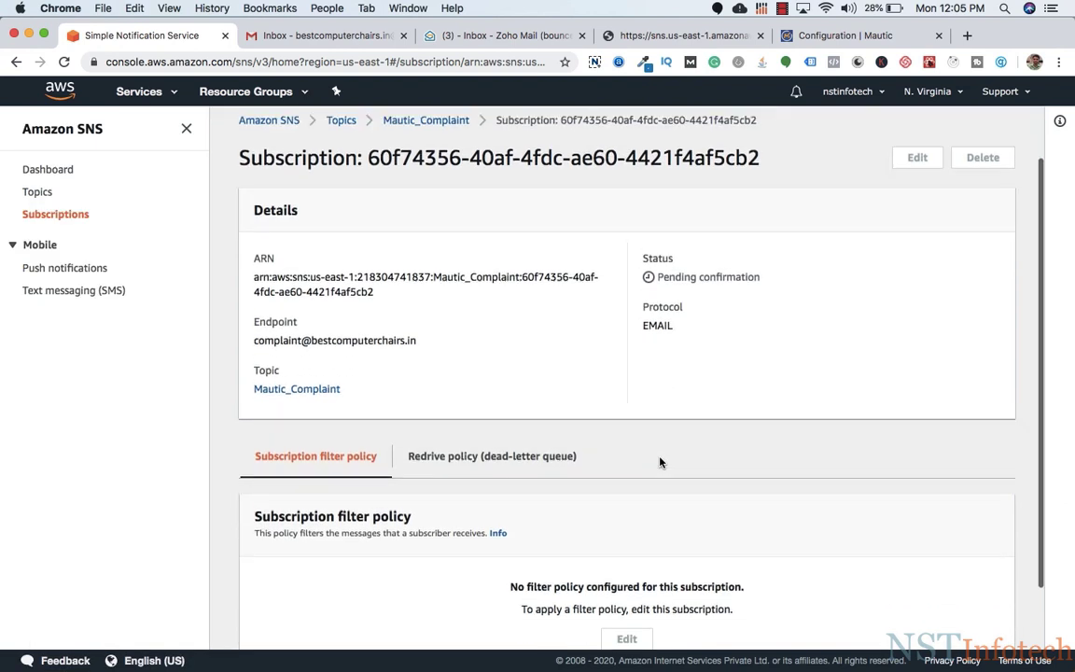
{"action": "scroll", "coordinate": [659, 461], "scroll_direction": "up", "scroll_amount": 1}
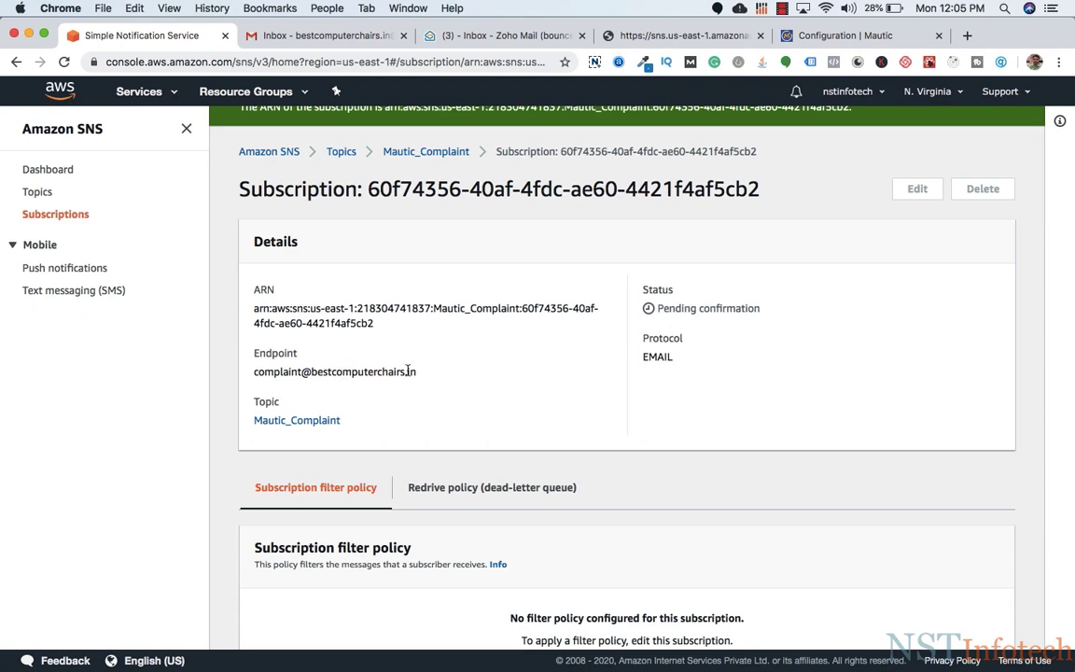
Step: Sign out of the bounce mailbox in Zoho Mail
{"action": "left_click", "coordinate": [504, 35]}
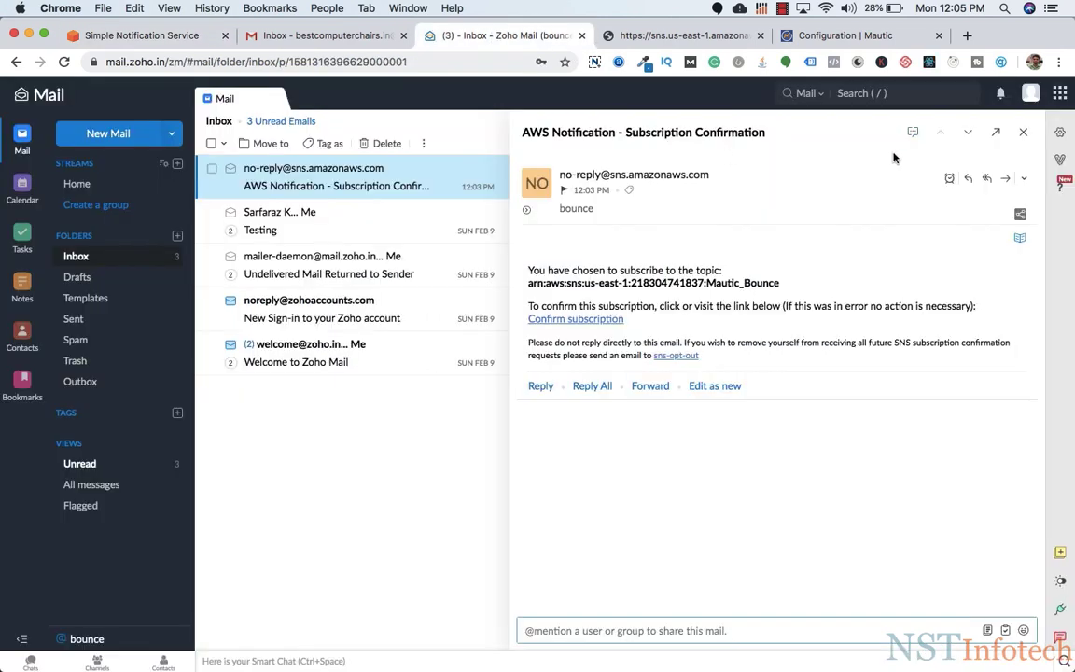
{"action": "left_click", "coordinate": [1030, 92]}
{"action": "left_click", "coordinate": [1021, 190]}
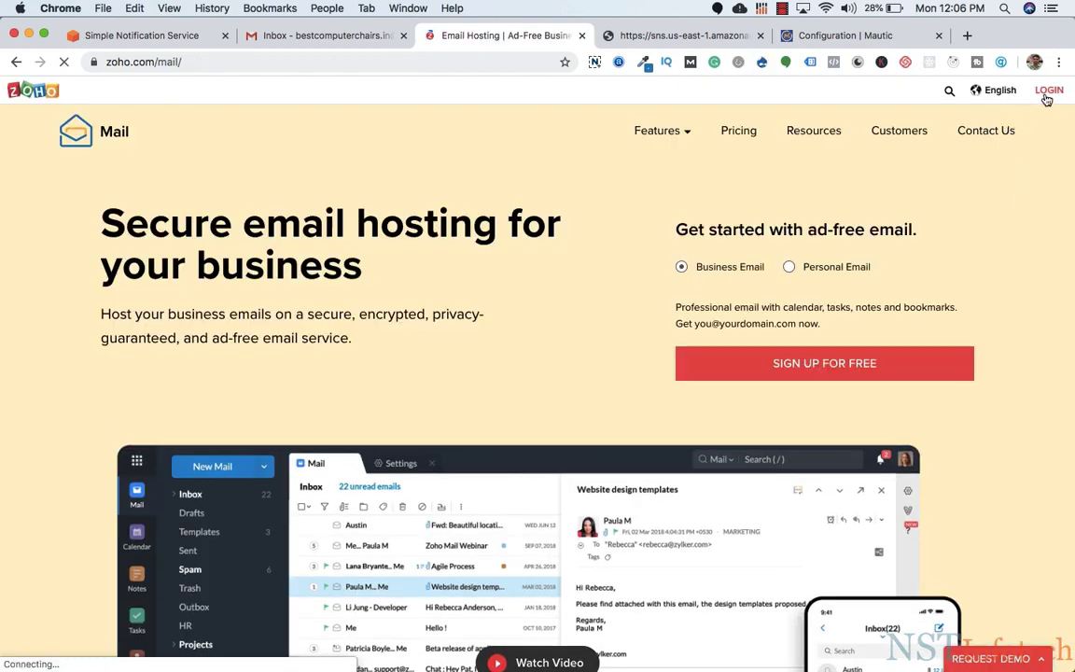
Step: Sign in to Zoho as the complaint mailbox, correcting the mistyped password
{"action": "left_click", "coordinate": [1049, 93]}
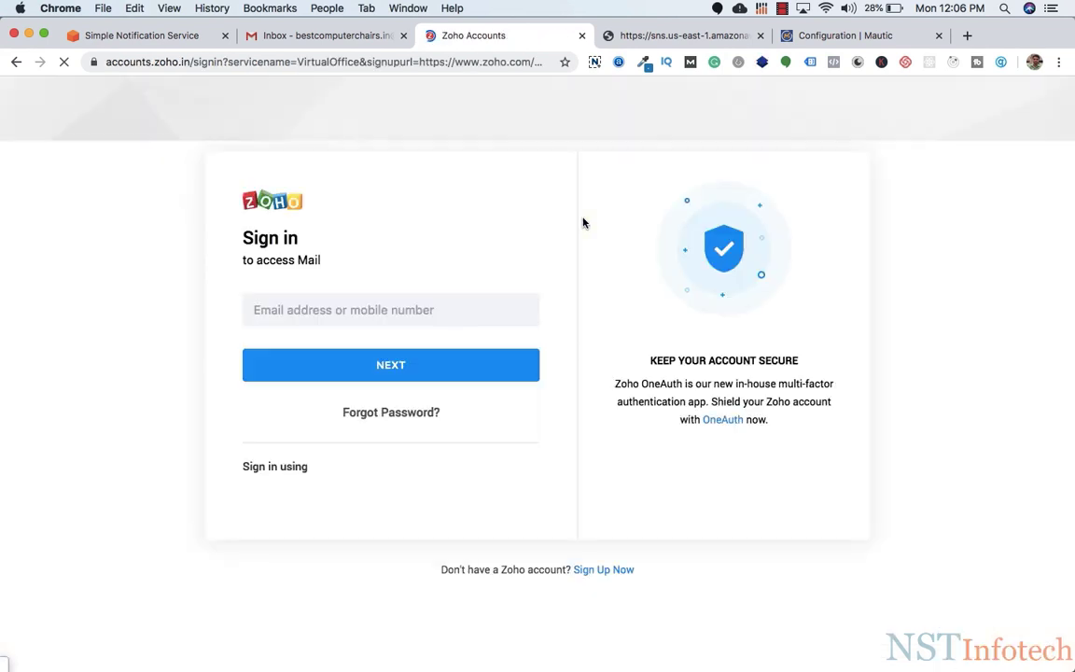
{"action": "left_click", "coordinate": [304, 301]}
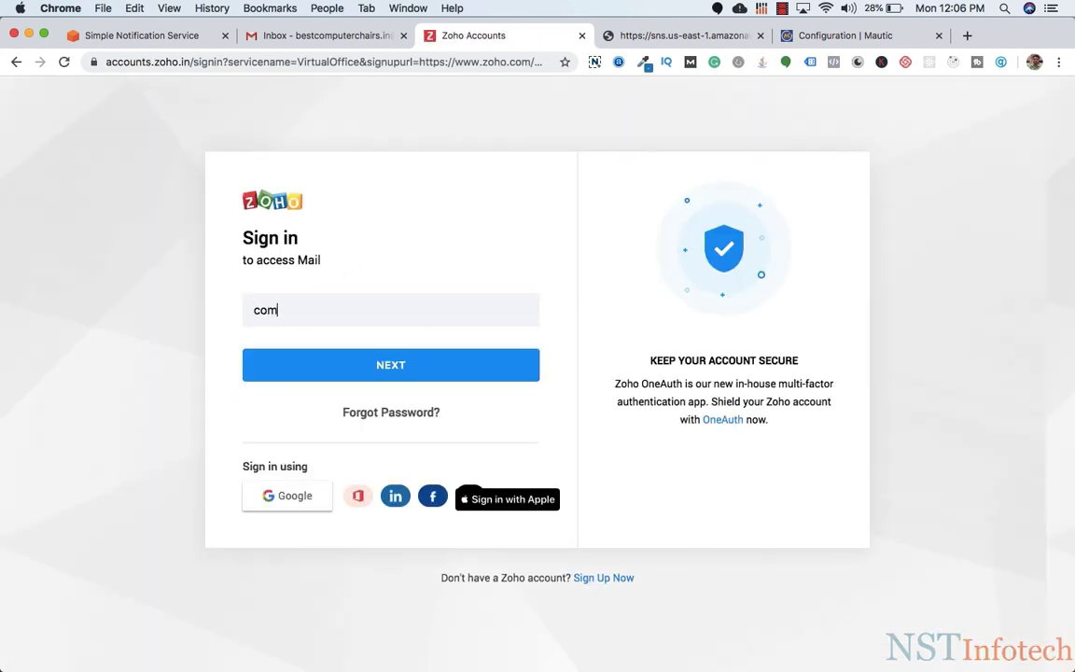
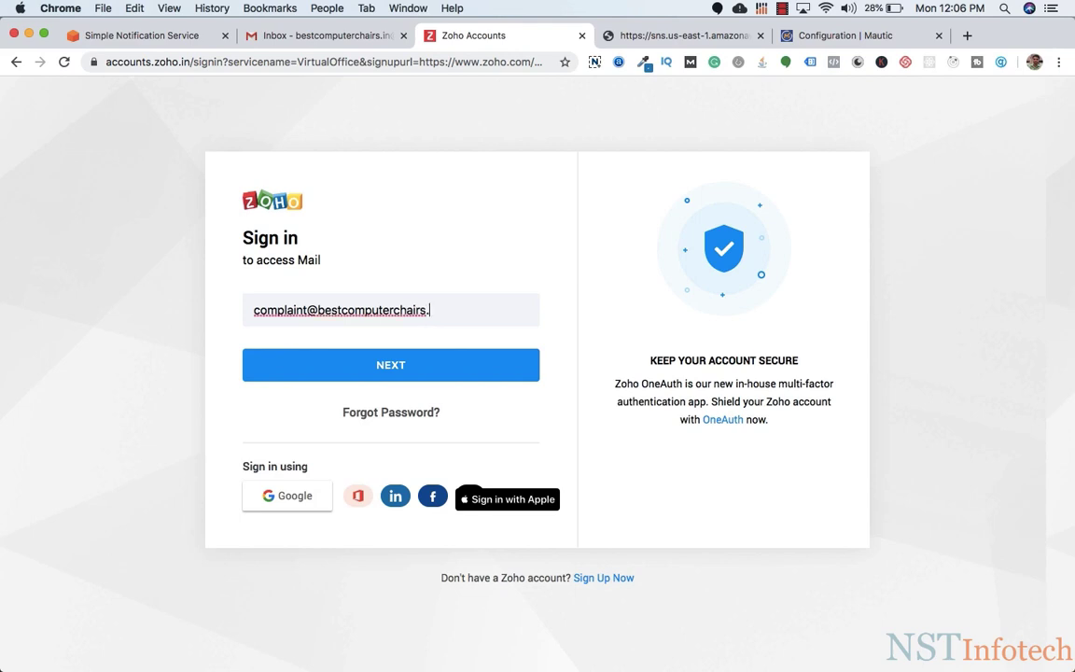
{"action": "left_click", "coordinate": [333, 366]}
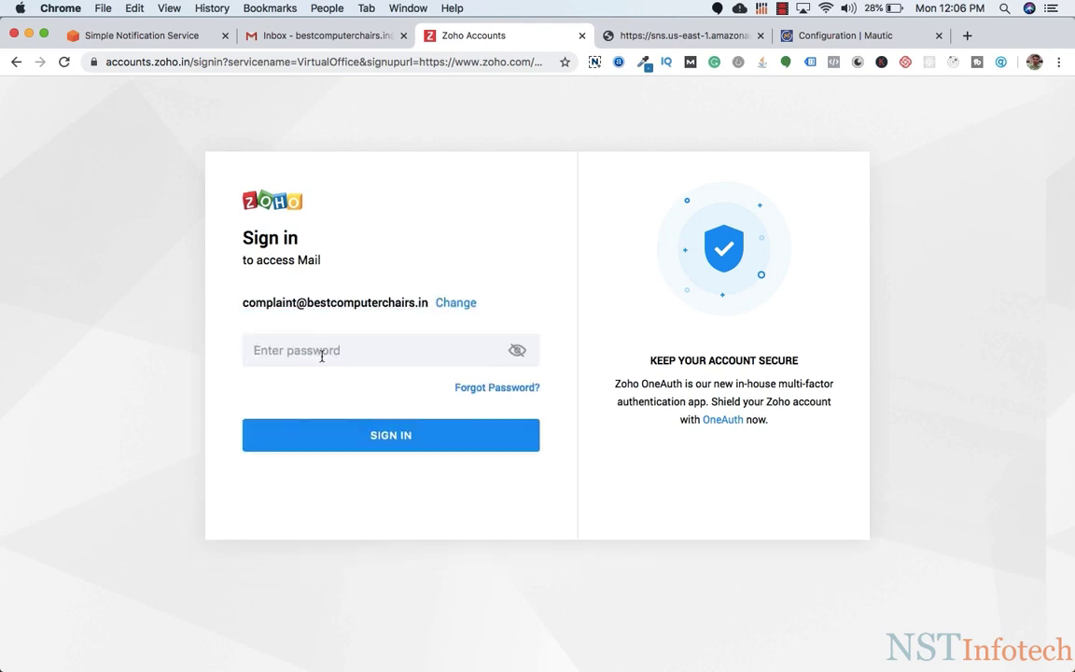
{"action": "type", "text": "•"}
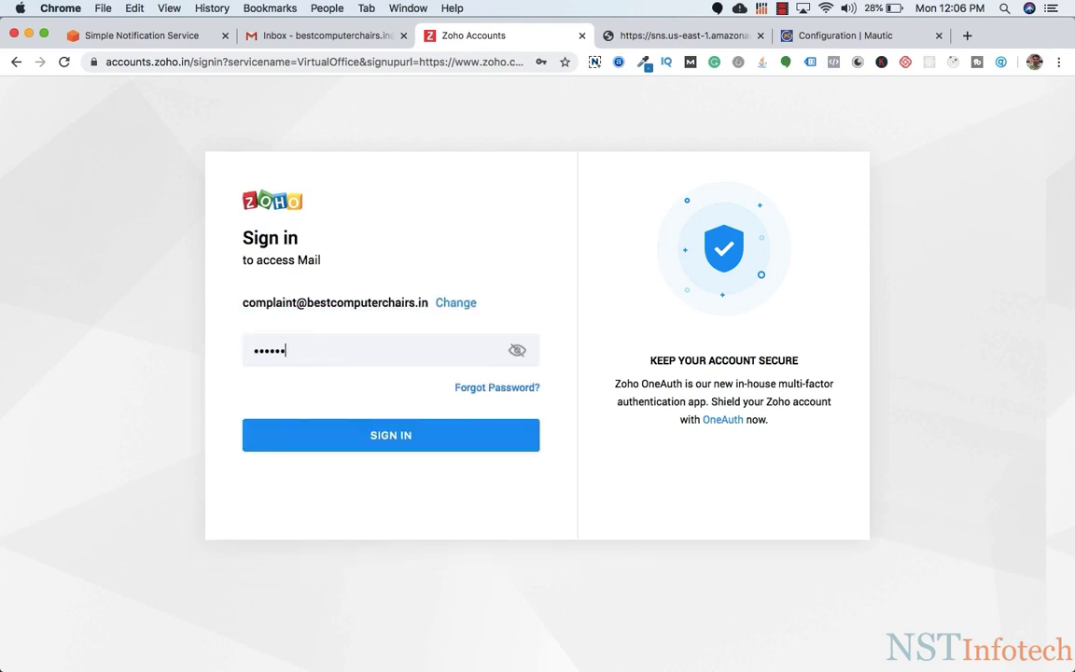
{"action": "left_click", "coordinate": [346, 444]}
{"action": "double_click", "coordinate": [308, 351]}
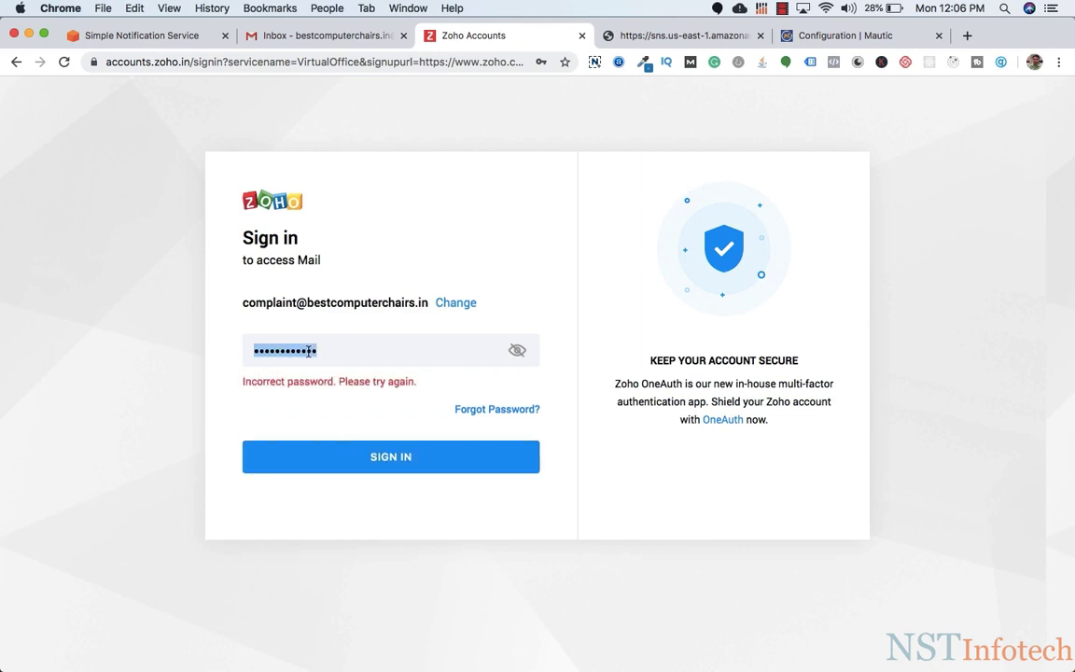
{"action": "type", "text": "••"}
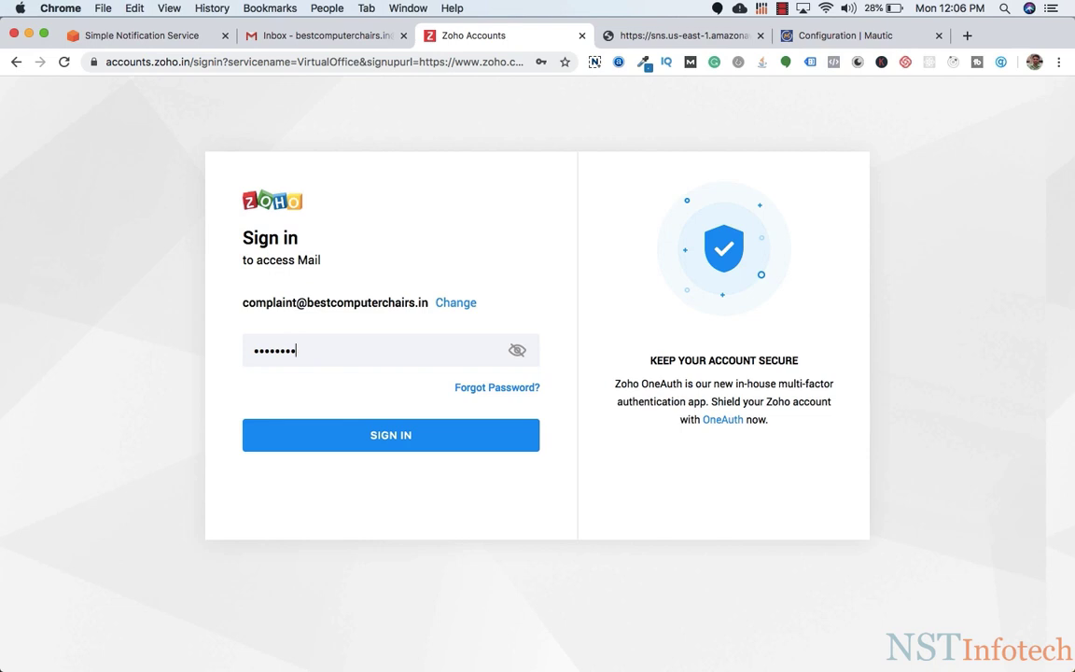
{"action": "left_click", "coordinate": [319, 434]}
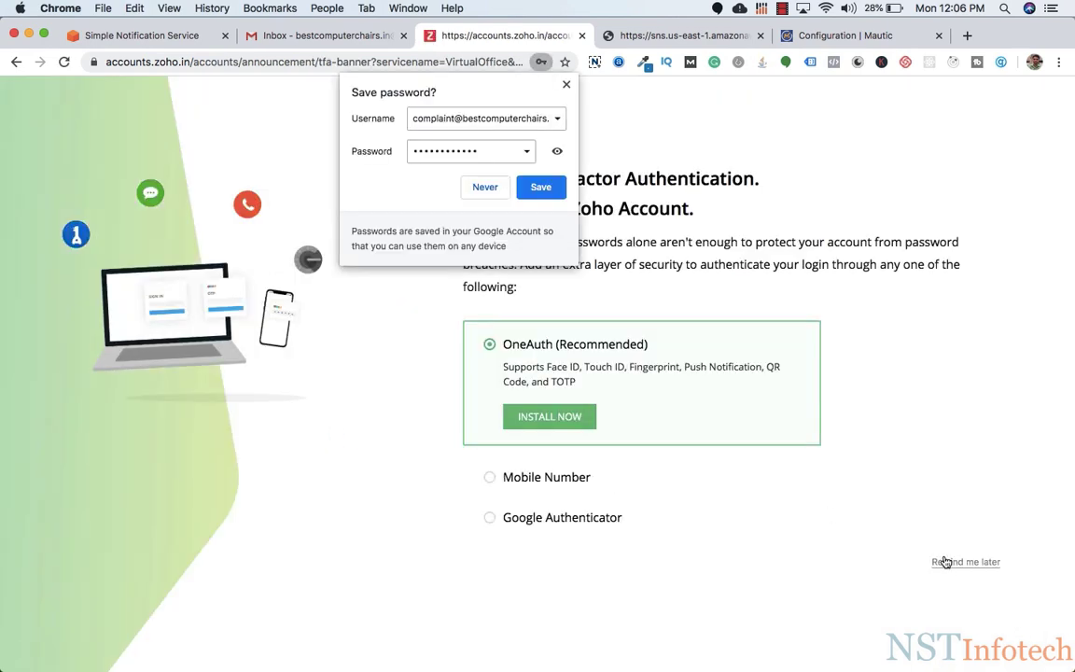
Step: Skip the two-factor and welcome prompts, then confirm the Mautic_Complaint subscription from the AWS email
{"action": "left_click", "coordinate": [950, 563]}
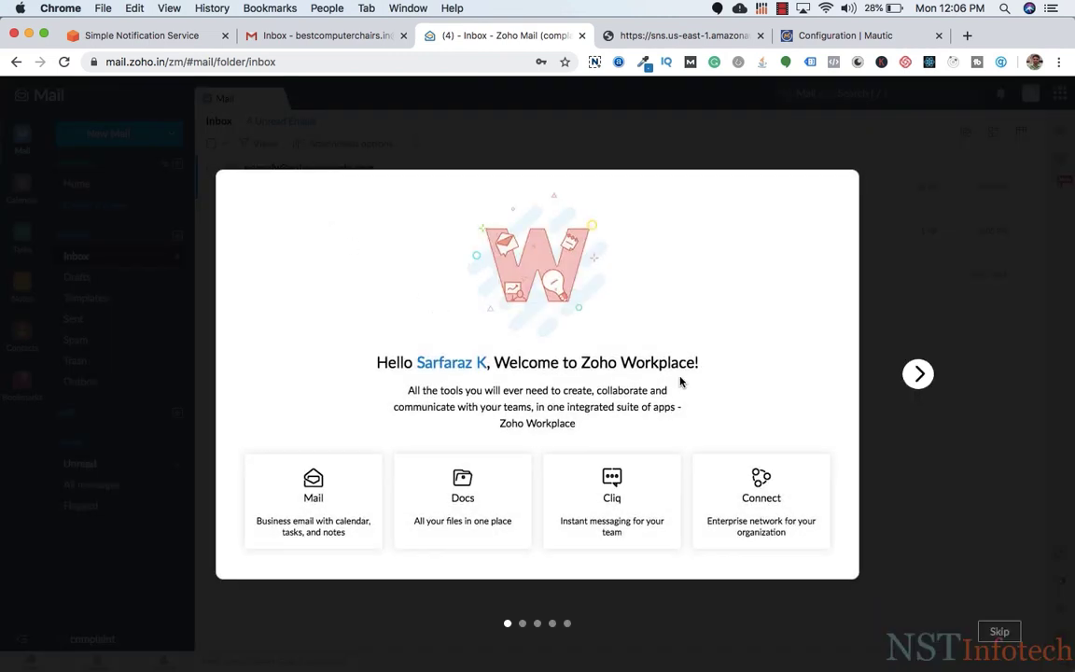
{"action": "left_click", "coordinate": [999, 631]}
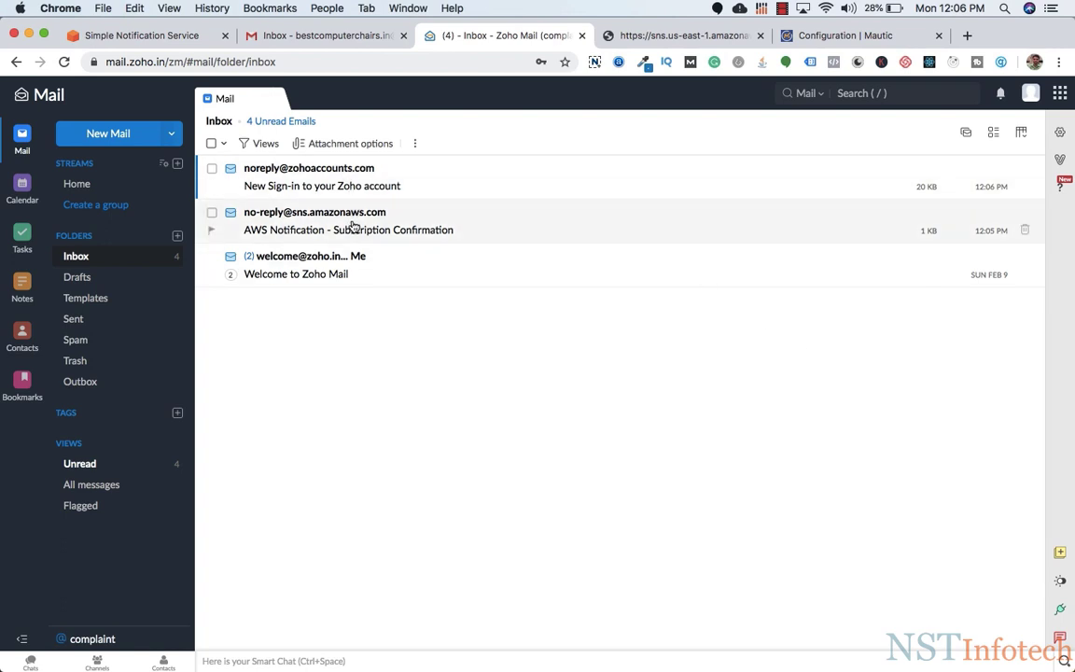
{"action": "left_click", "coordinate": [317, 207]}
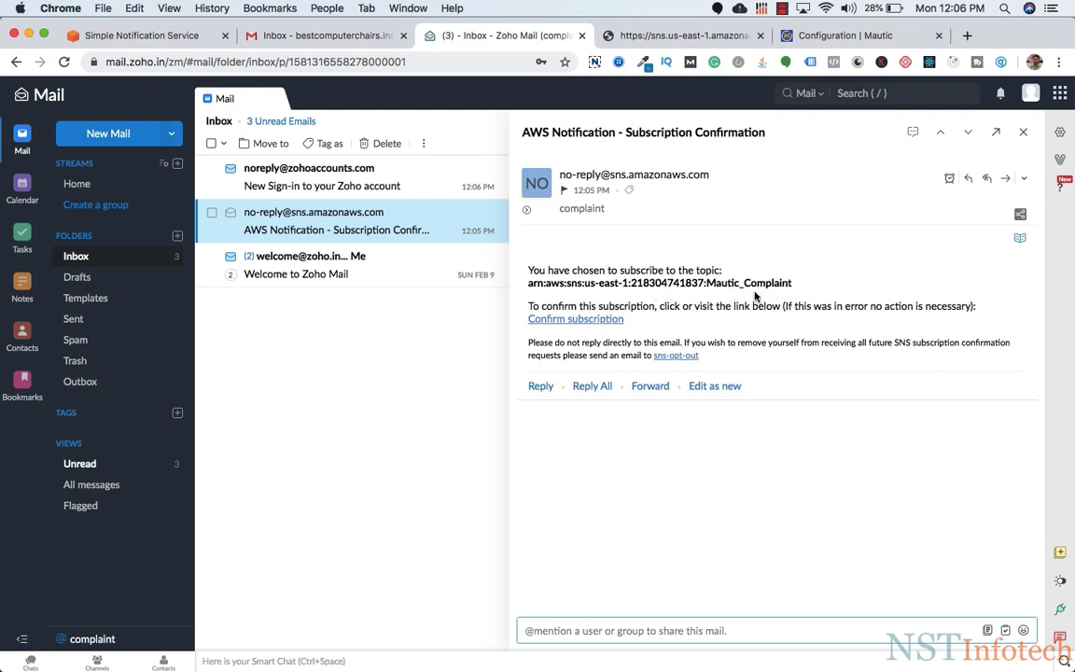
{"action": "left_click", "coordinate": [565, 319]}
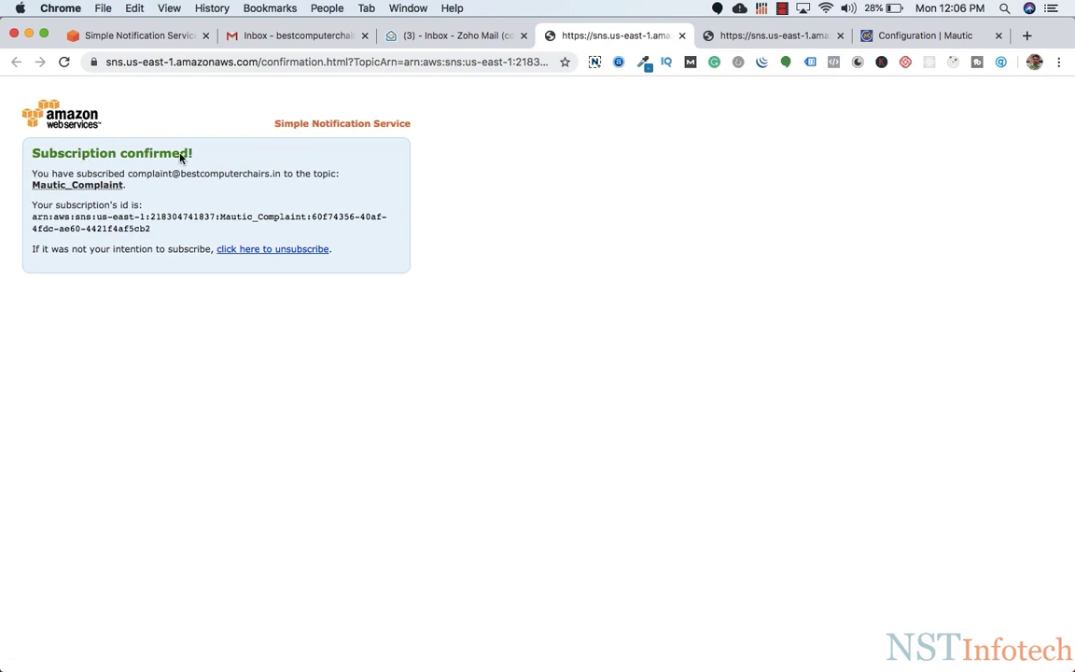
Step: Reload the SNS subscription to verify it reads Confirmed, then view the Topics list
{"action": "left_click", "coordinate": [117, 36]}
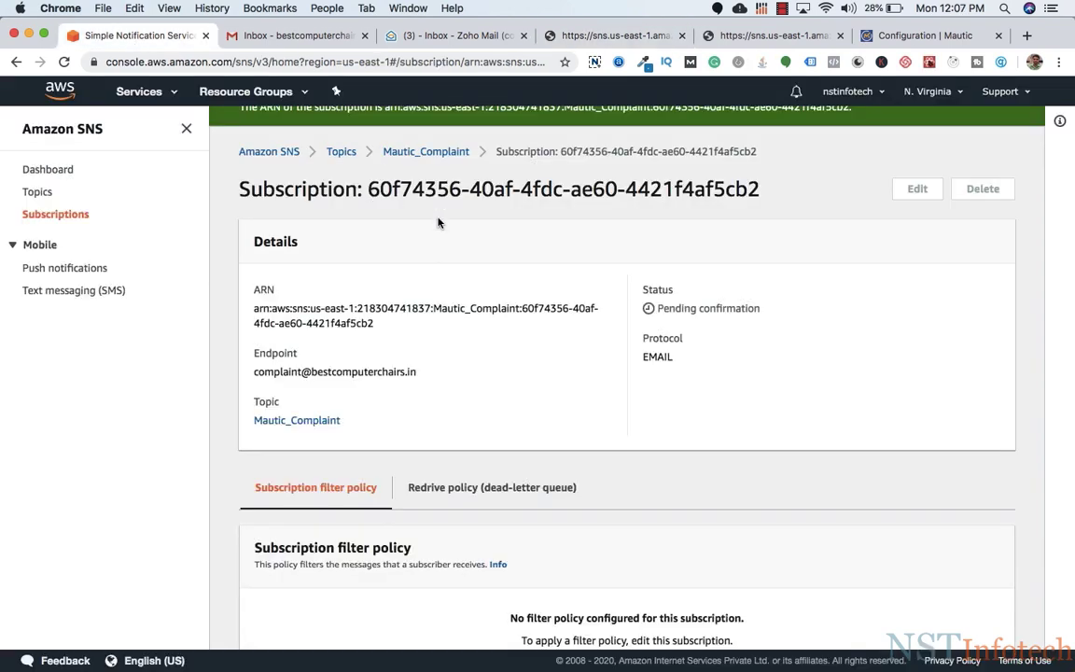
{"action": "scroll", "coordinate": [437, 215], "scroll_direction": "up", "scroll_amount": 2}
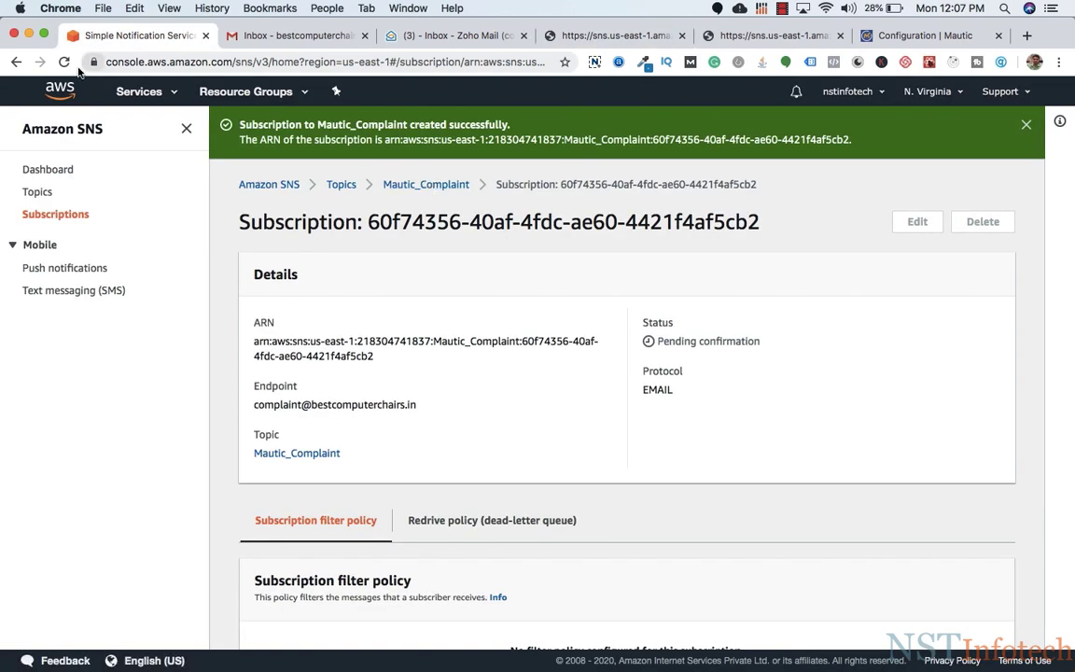
{"action": "left_click", "coordinate": [63, 62]}
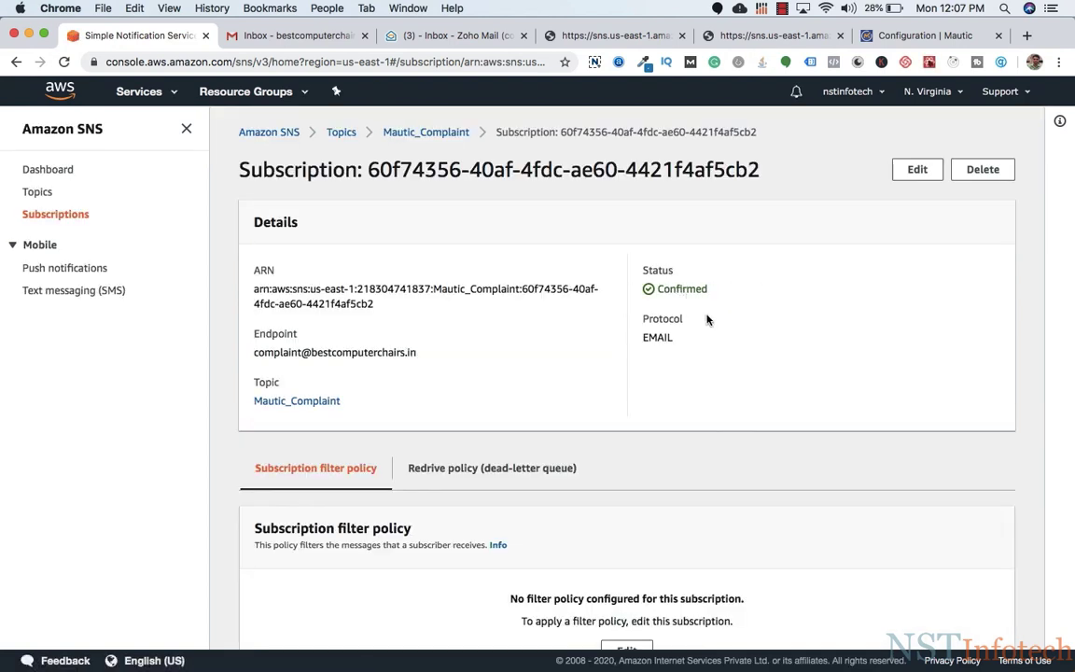
{"action": "scroll", "coordinate": [707, 321], "scroll_direction": "down", "scroll_amount": 2}
{"action": "scroll", "coordinate": [706, 320], "scroll_direction": "up", "scroll_amount": 2}
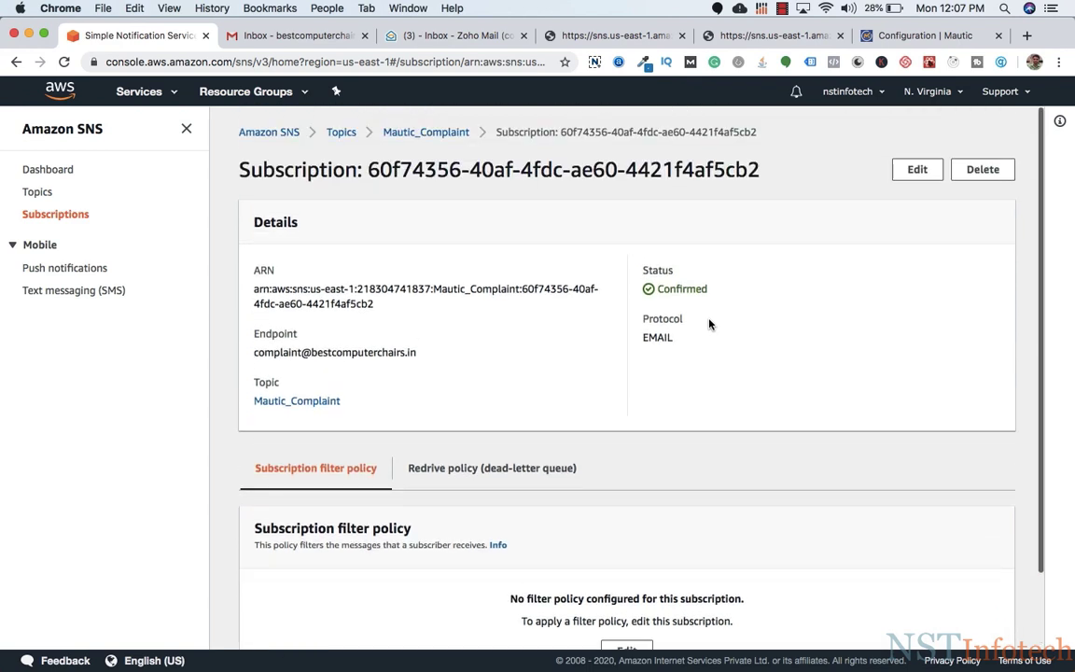
{"action": "left_click", "coordinate": [42, 192]}
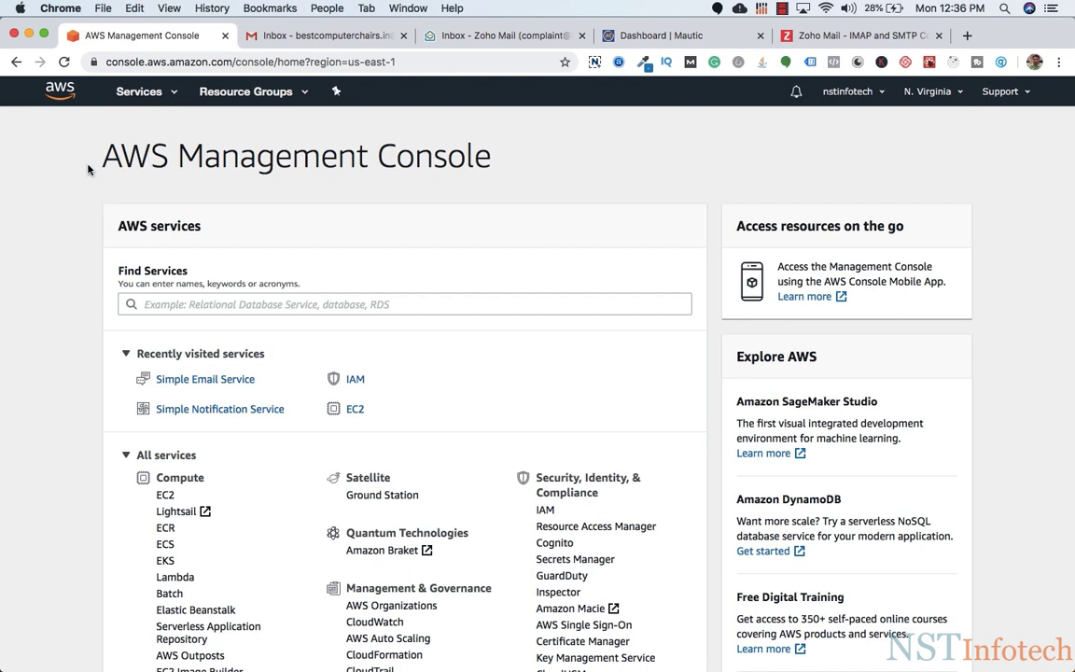
Step: Go to SES, open the bestcomputerchairs.in domain and edit its Notifications configuration
{"action": "left_click", "coordinate": [168, 98]}
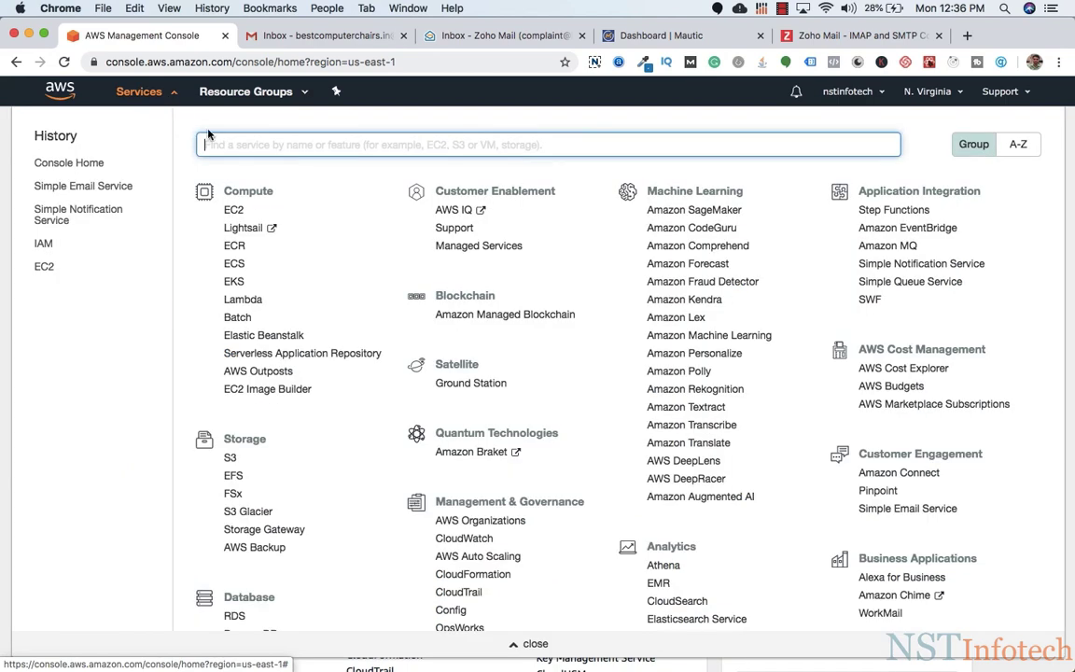
{"action": "type", "text": "simple"}
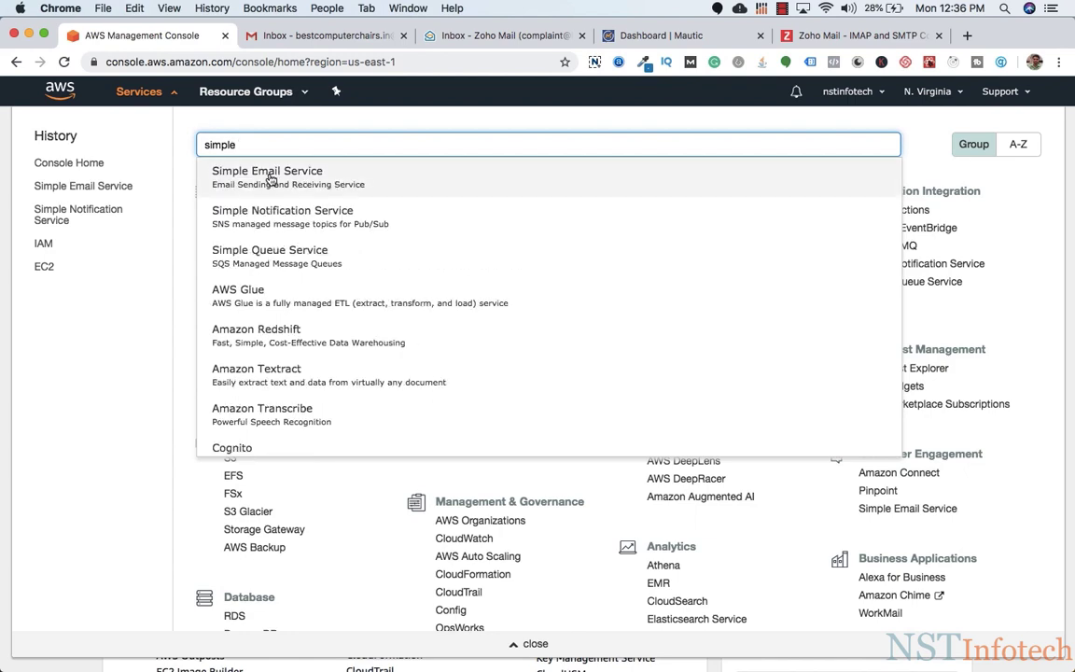
{"action": "left_click", "coordinate": [264, 175]}
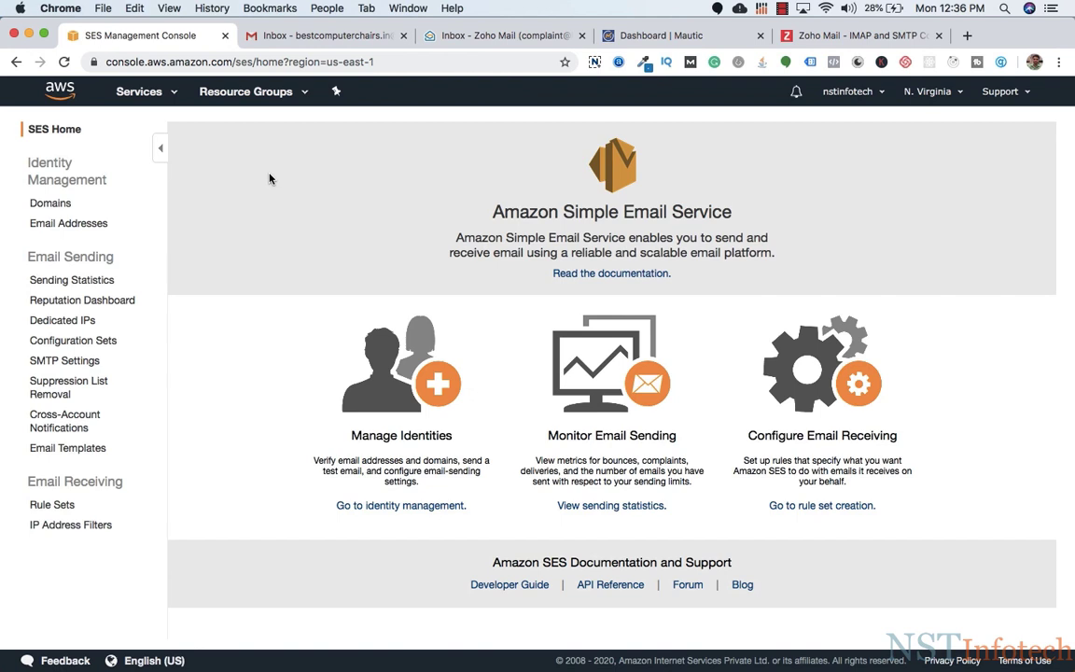
{"action": "left_click", "coordinate": [52, 204]}
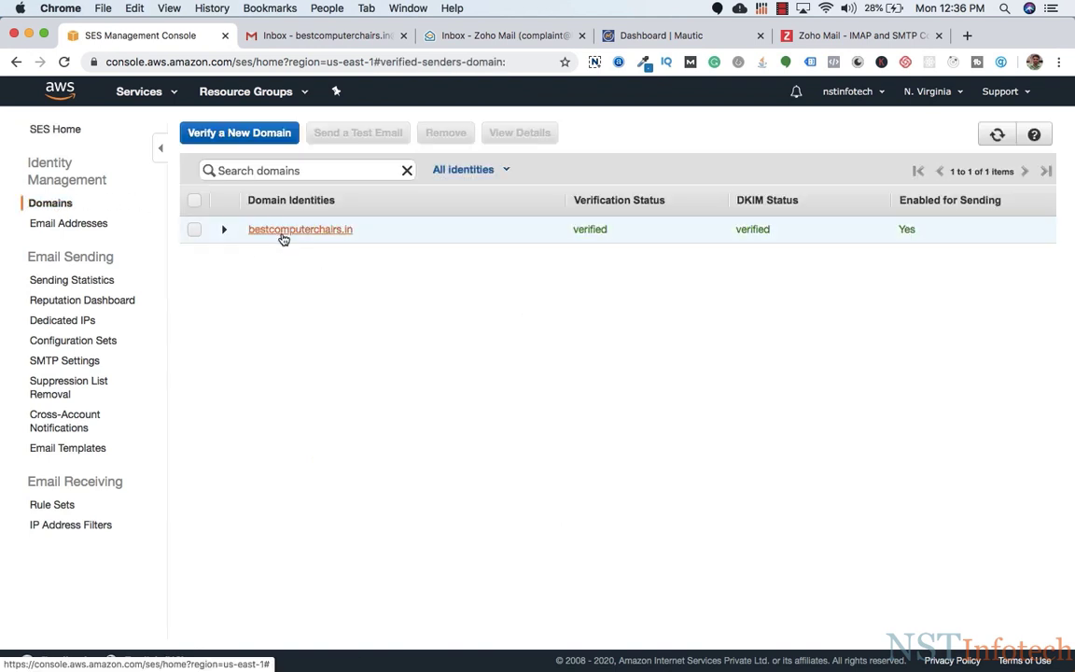
{"action": "left_click", "coordinate": [283, 234]}
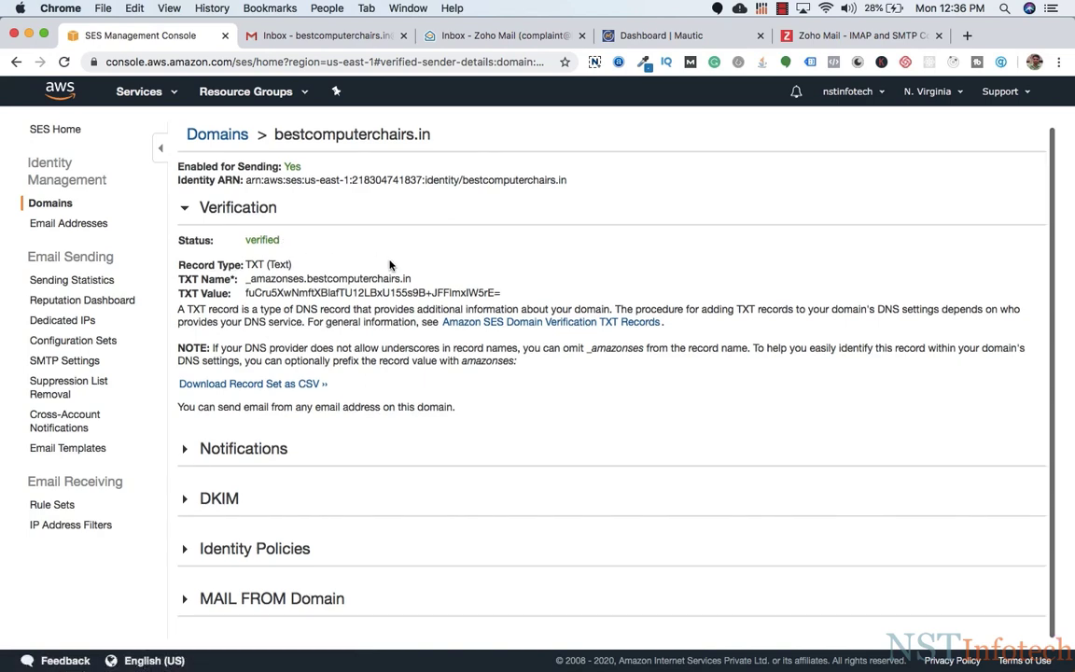
{"action": "left_click", "coordinate": [242, 449]}
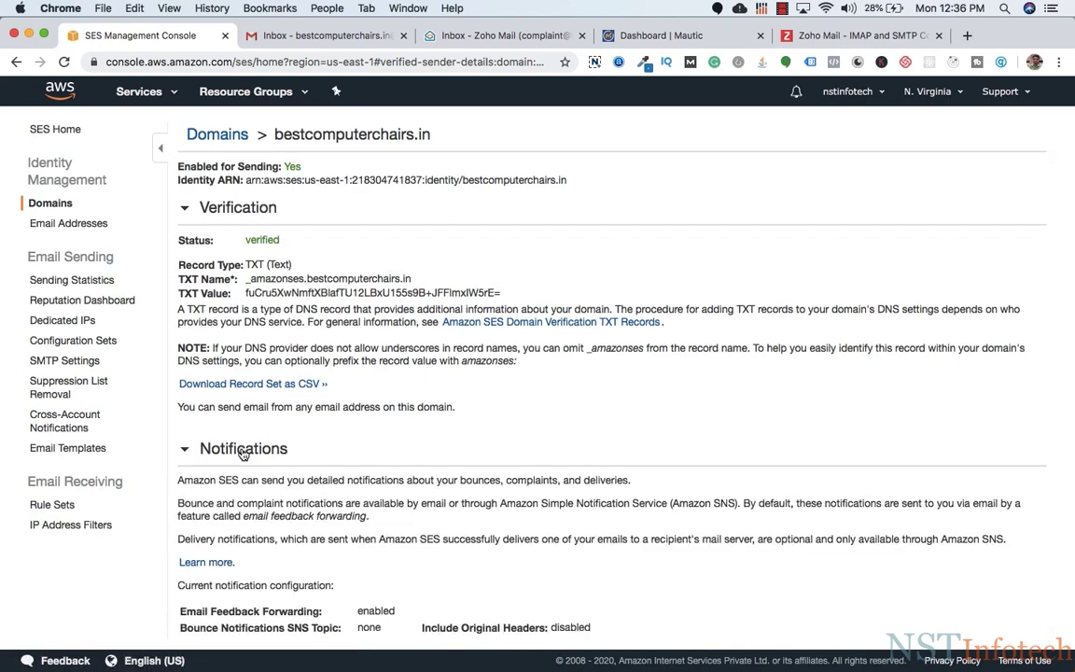
{"action": "scroll", "coordinate": [280, 439], "scroll_direction": "down", "scroll_amount": 5}
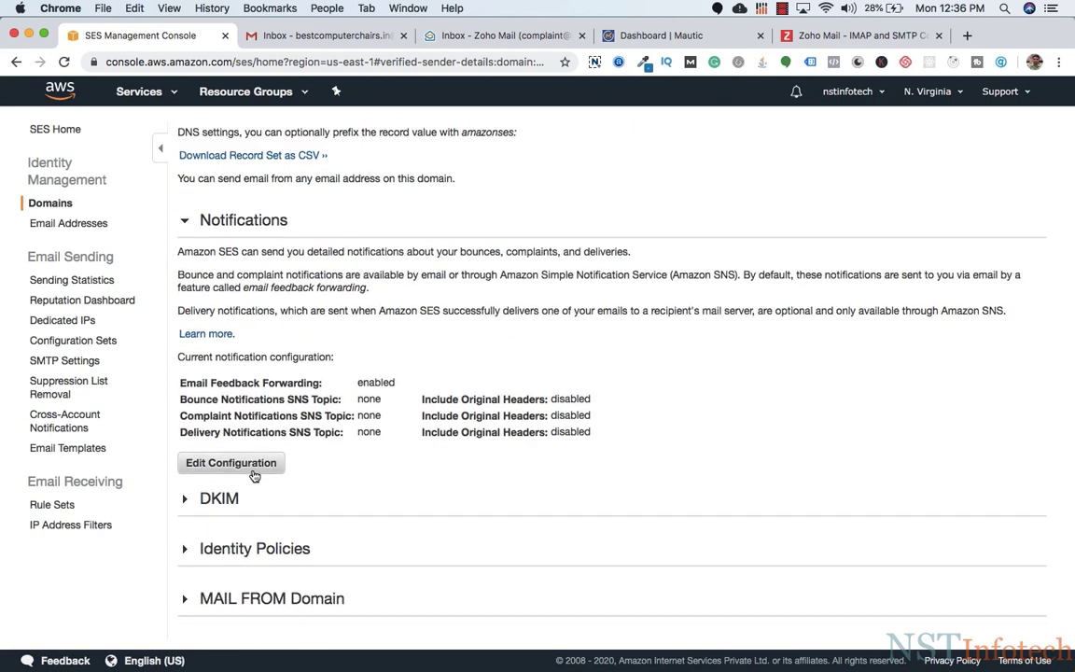
{"action": "left_click", "coordinate": [217, 464]}
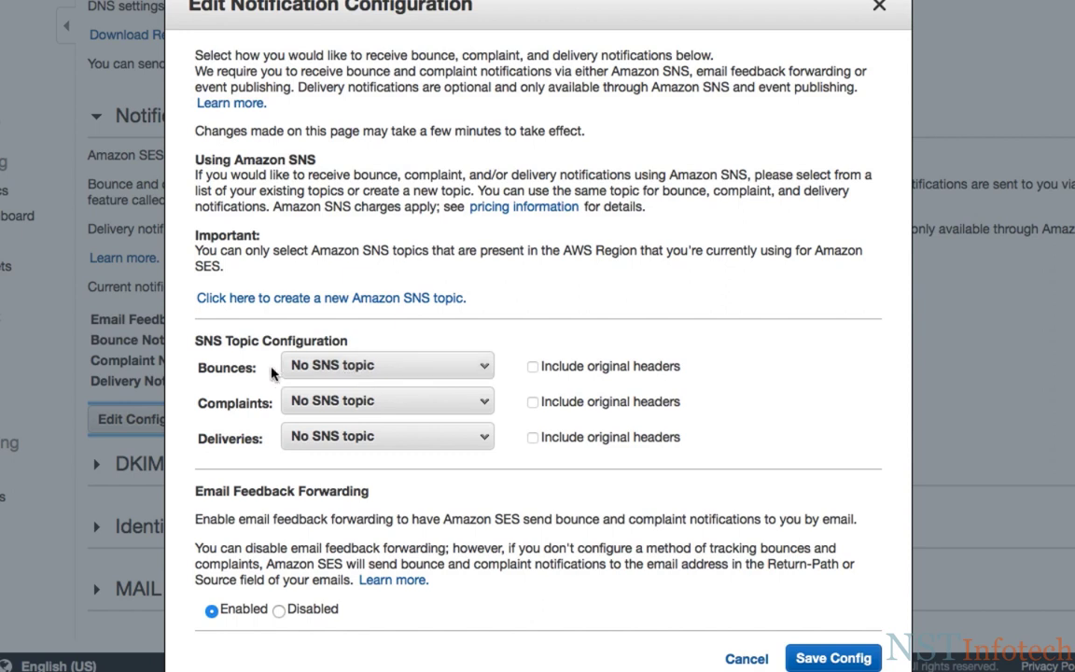
Step: Route bounces to Mautic_Bounce, complaints to Mautic_Complaint, disable feedback forwarding, and save
{"action": "left_click", "coordinate": [376, 373]}
{"action": "scroll", "coordinate": [373, 438], "scroll_direction": "down", "scroll_amount": 1}
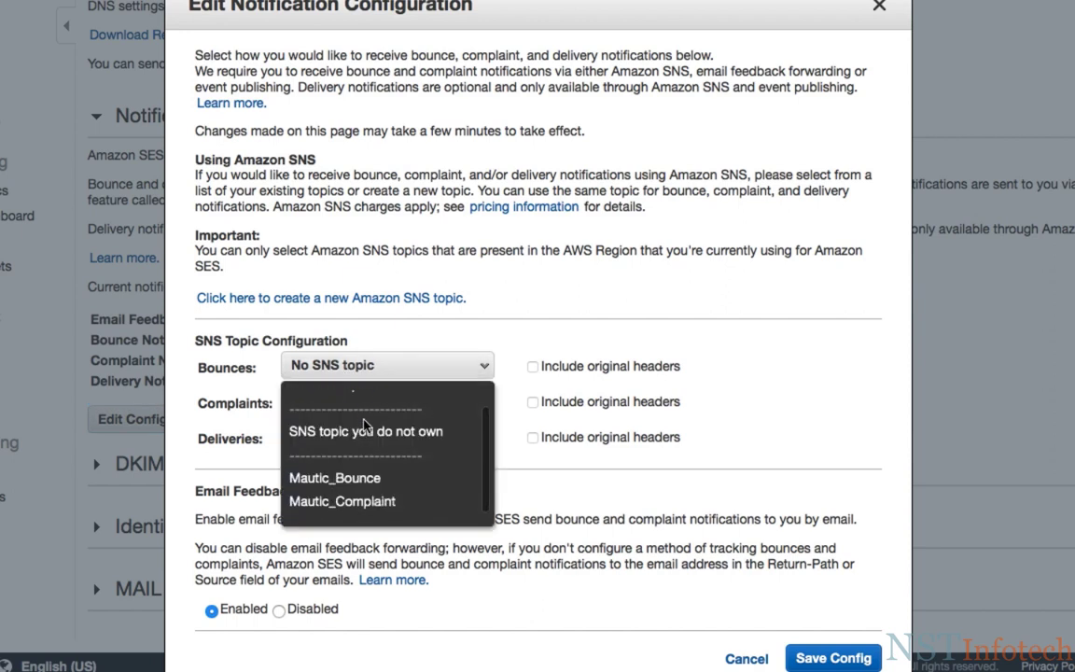
{"action": "left_click", "coordinate": [335, 478]}
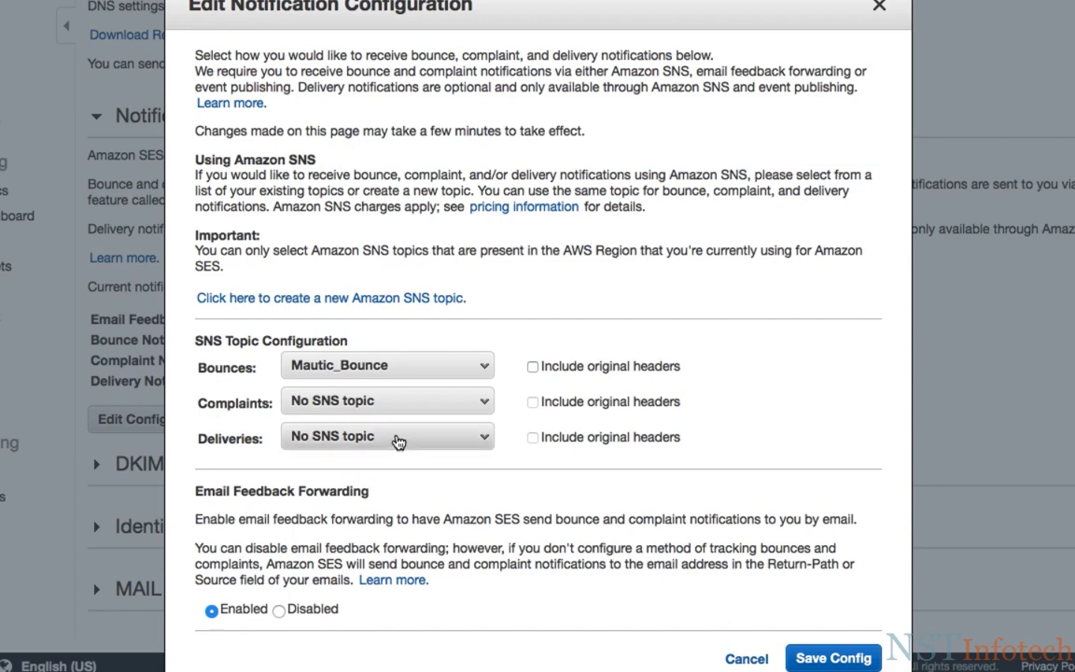
{"action": "left_click", "coordinate": [369, 407]}
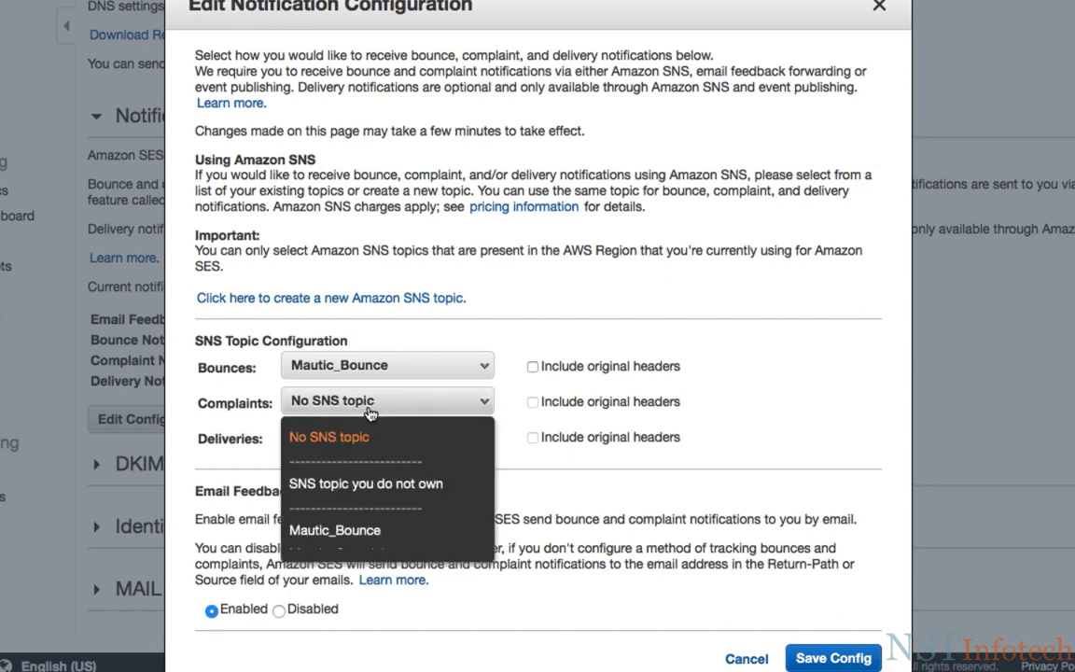
{"action": "scroll", "coordinate": [351, 539], "scroll_direction": "down", "scroll_amount": 1}
{"action": "left_click", "coordinate": [351, 536]}
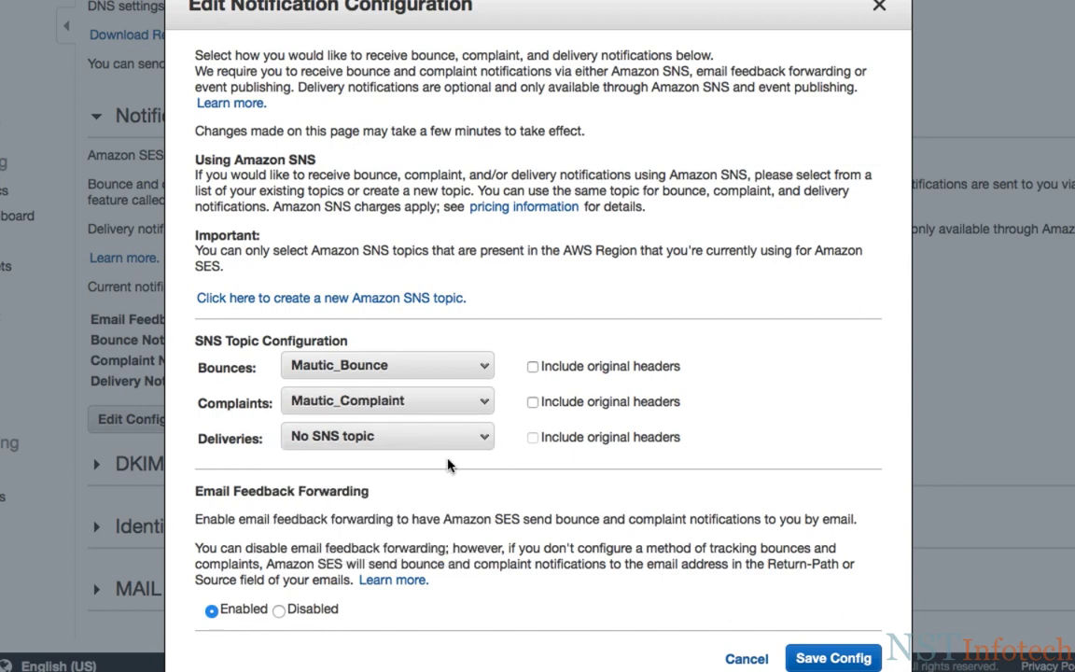
{"action": "left_click", "coordinate": [280, 612]}
{"action": "left_click", "coordinate": [830, 659]}
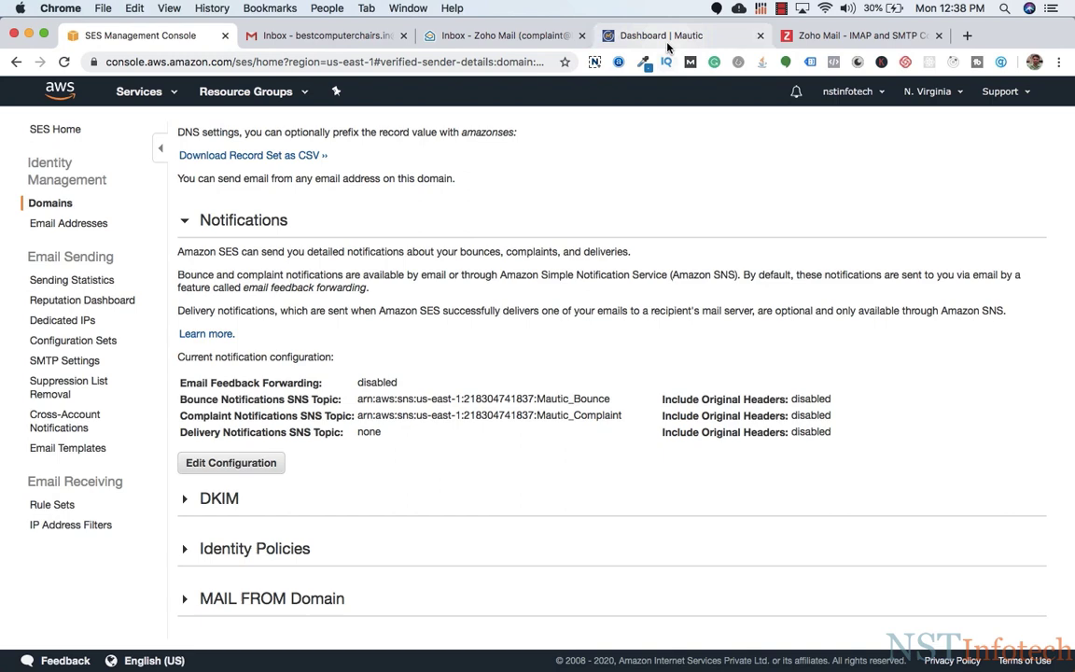
Step: In Mautic's Email Settings configuration, set the bounces folder to check to INBOX
{"action": "left_click", "coordinate": [668, 37]}
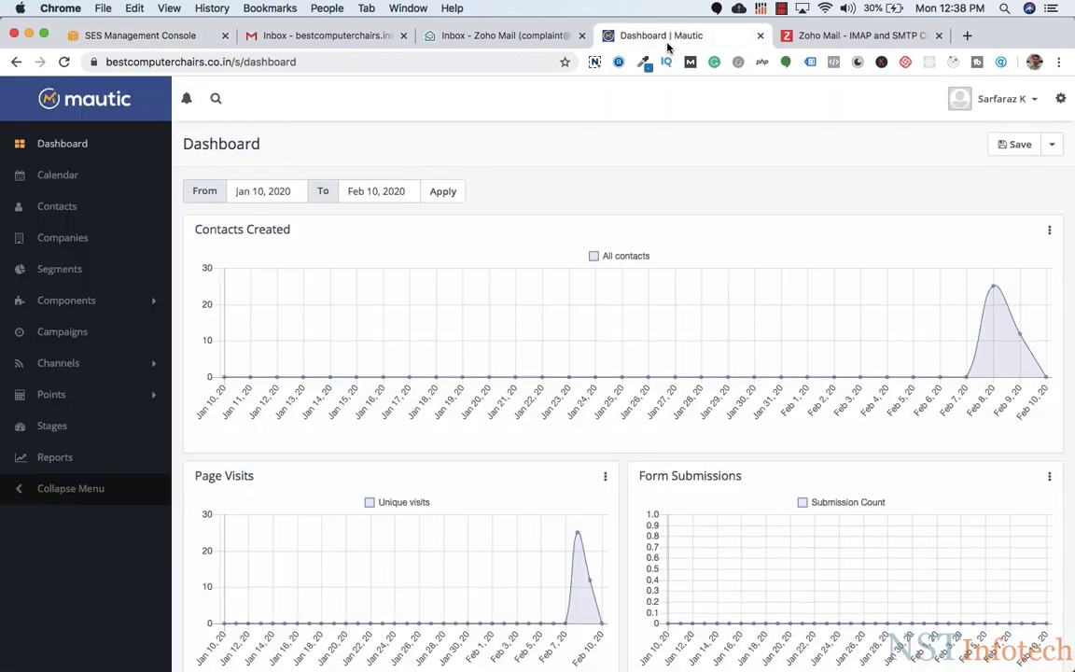
{"action": "left_click", "coordinate": [1061, 99]}
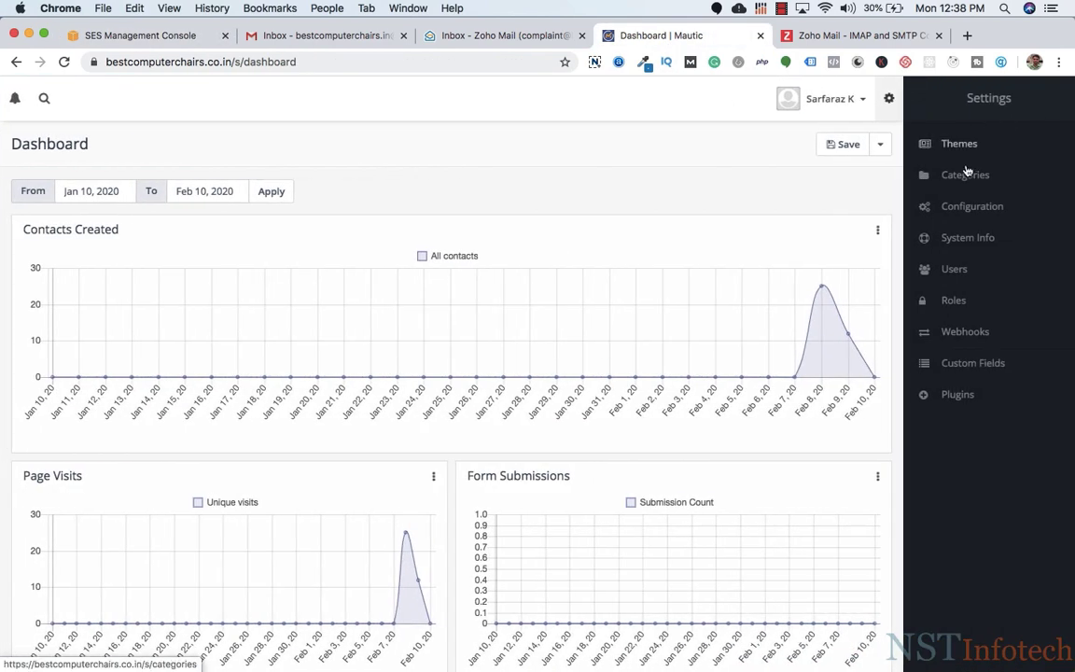
{"action": "left_click", "coordinate": [928, 206]}
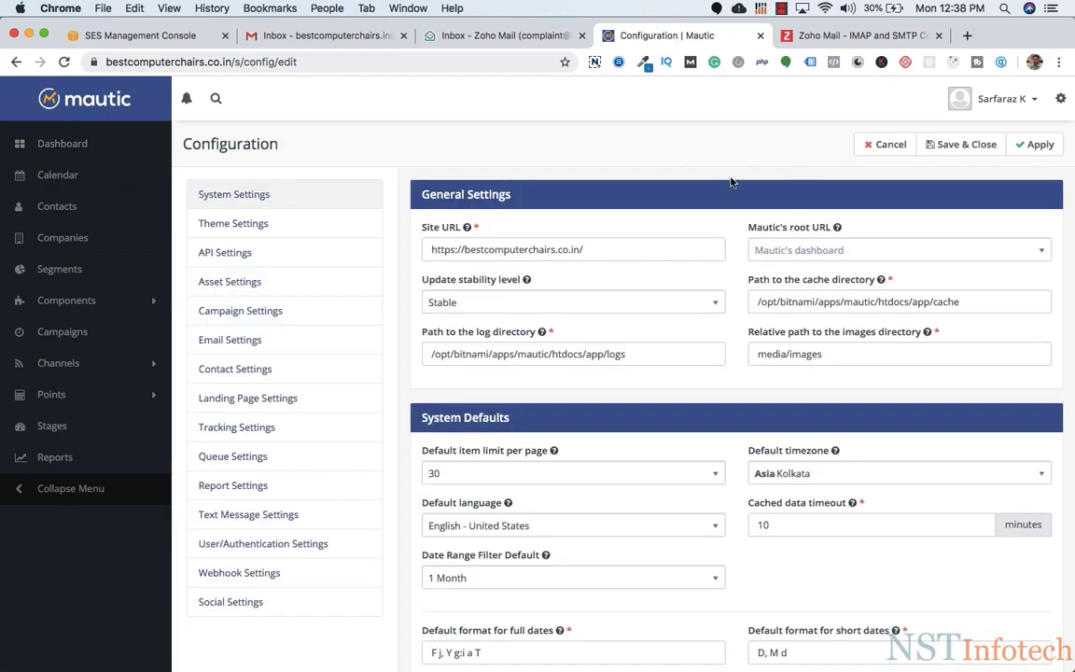
{"action": "left_click", "coordinate": [229, 342]}
{"action": "scroll", "coordinate": [564, 348], "scroll_direction": "down", "scroll_amount": 5}
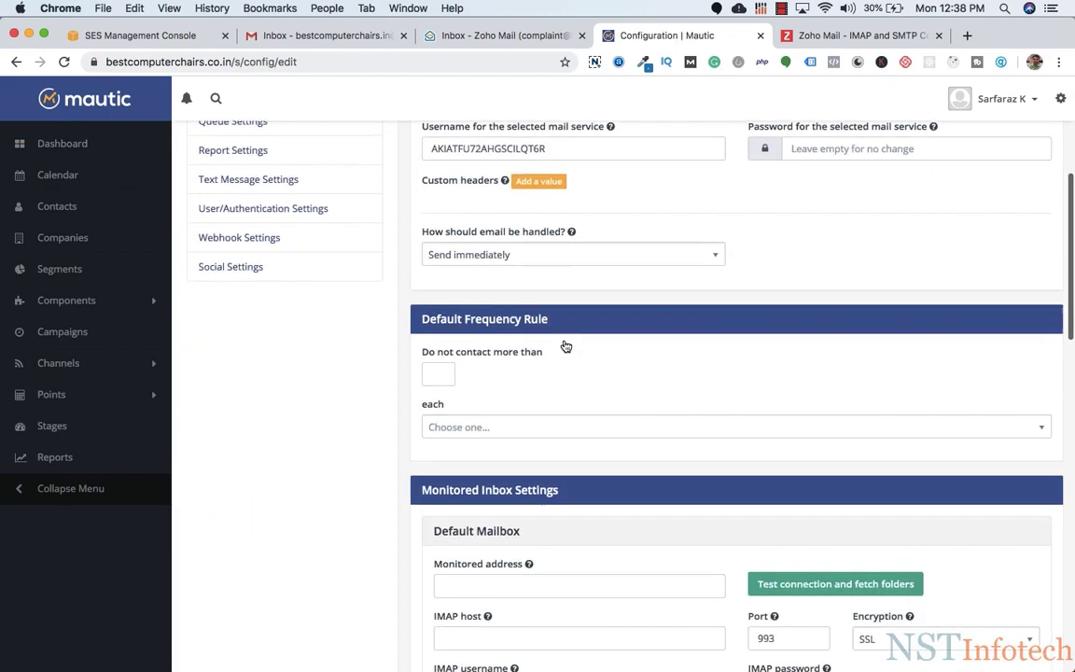
{"action": "scroll", "coordinate": [564, 346], "scroll_direction": "down", "scroll_amount": 10}
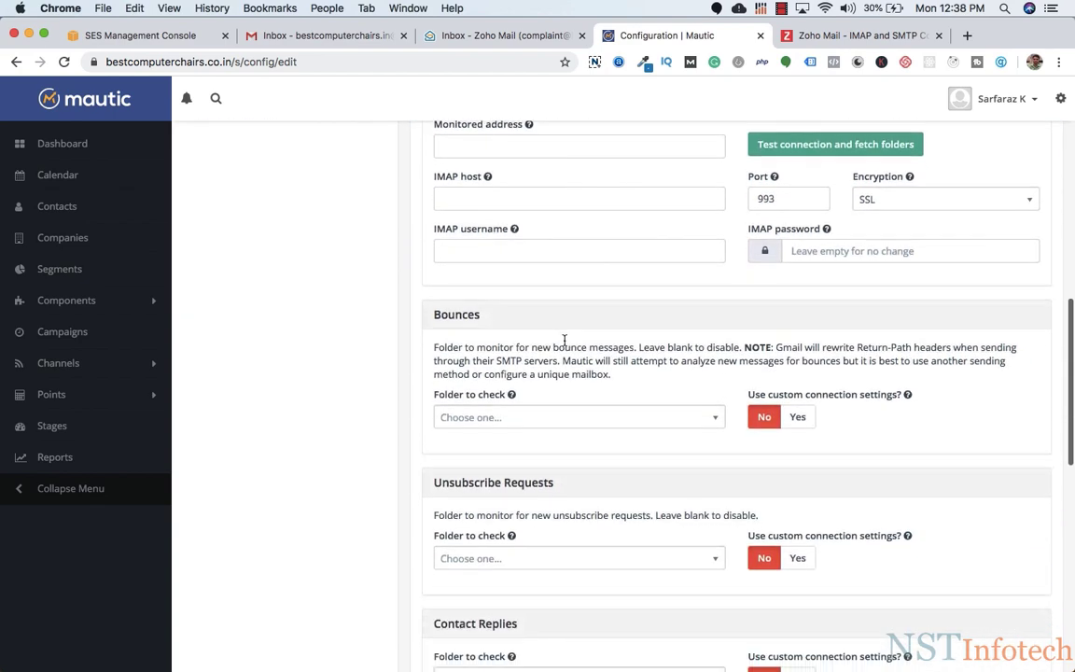
{"action": "scroll", "coordinate": [523, 289], "scroll_direction": "down", "scroll_amount": 1}
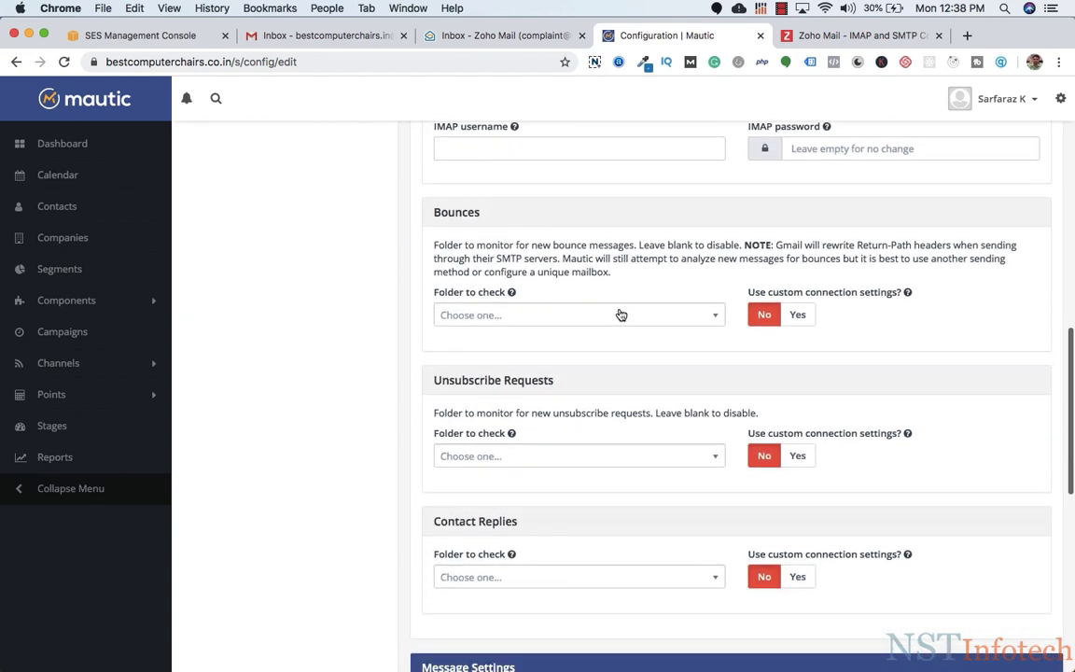
{"action": "left_click", "coordinate": [621, 315]}
{"action": "left_click", "coordinate": [485, 364]}
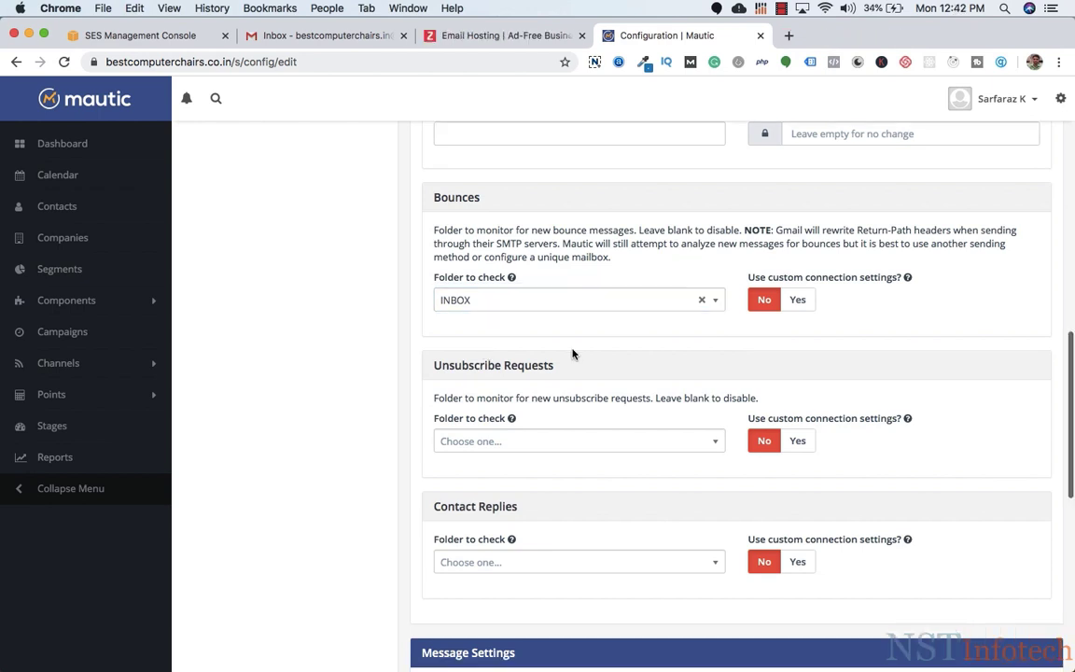
Step: Set the unsubscribe and contact-reply folders to INBOX and apply the configuration
{"action": "scroll", "coordinate": [572, 353], "scroll_direction": "down", "scroll_amount": 1}
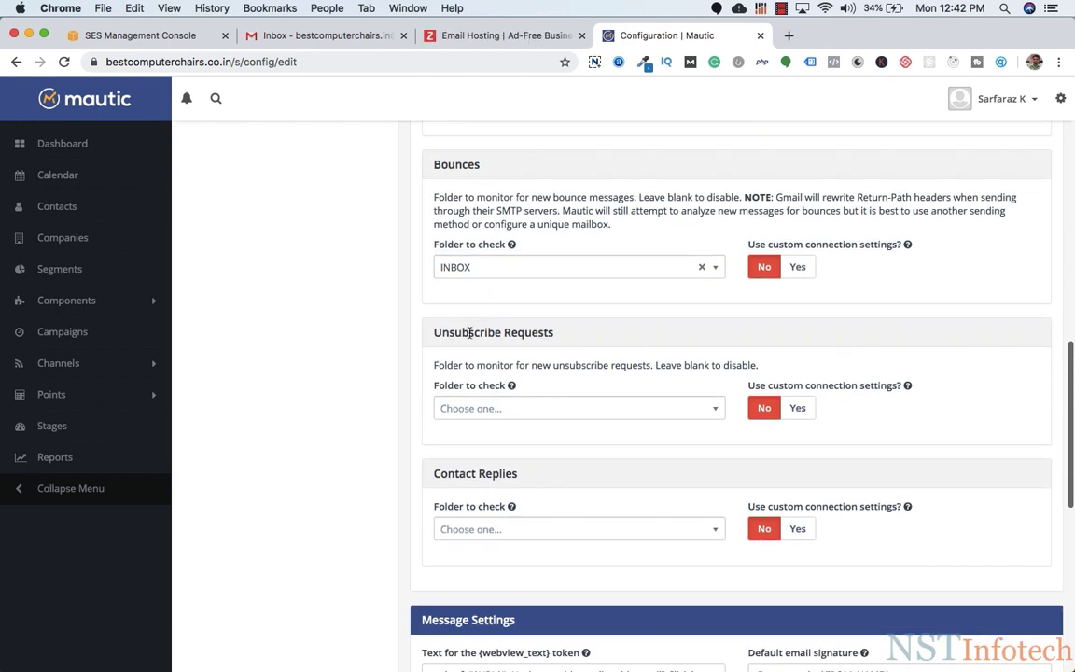
{"action": "left_click", "coordinate": [713, 408]}
{"action": "left_click", "coordinate": [499, 457]}
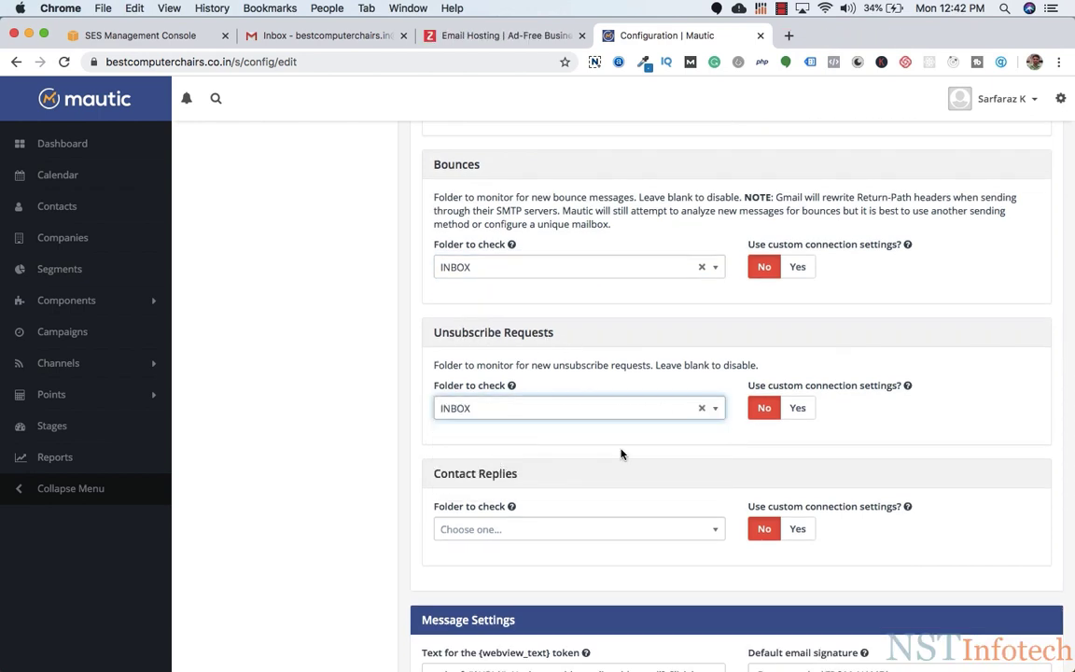
{"action": "scroll", "coordinate": [622, 453], "scroll_direction": "down", "scroll_amount": 1}
{"action": "scroll", "coordinate": [619, 451], "scroll_direction": "down", "scroll_amount": 3}
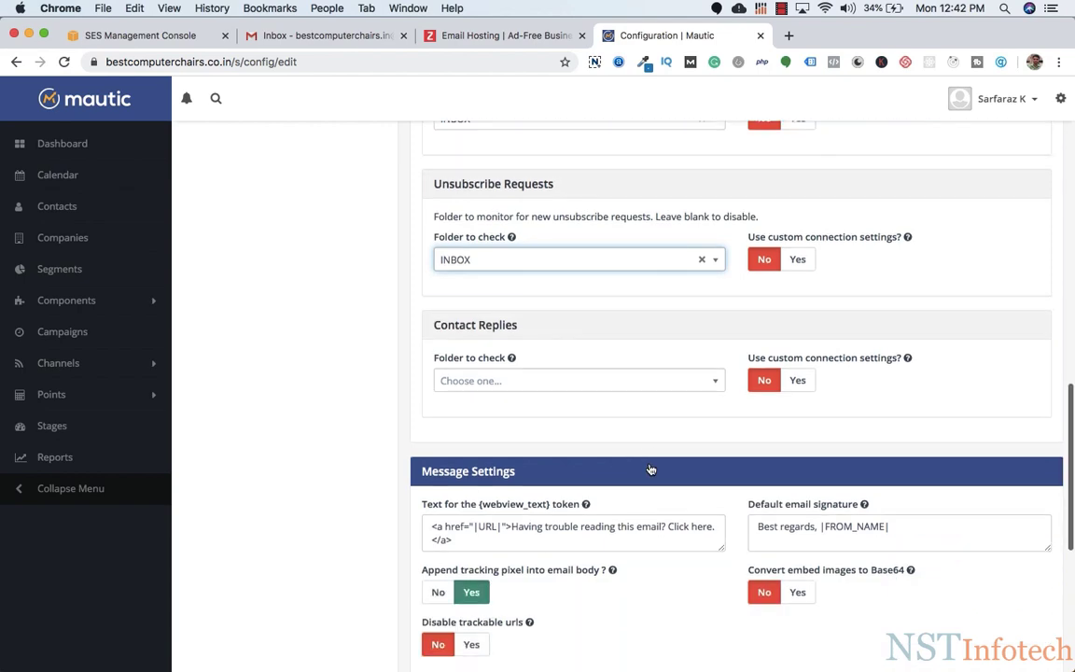
{"action": "left_click", "coordinate": [717, 384]}
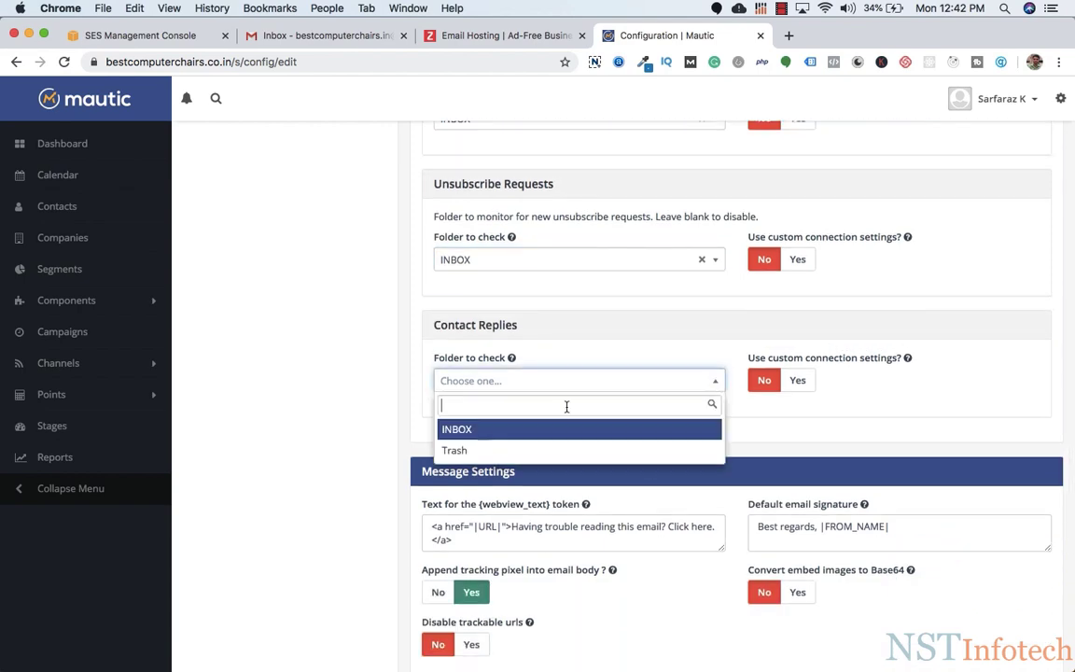
{"action": "left_click", "coordinate": [542, 432]}
{"action": "scroll", "coordinate": [653, 435], "scroll_direction": "up", "scroll_amount": 3}
{"action": "scroll", "coordinate": [654, 435], "scroll_direction": "up", "scroll_amount": 3}
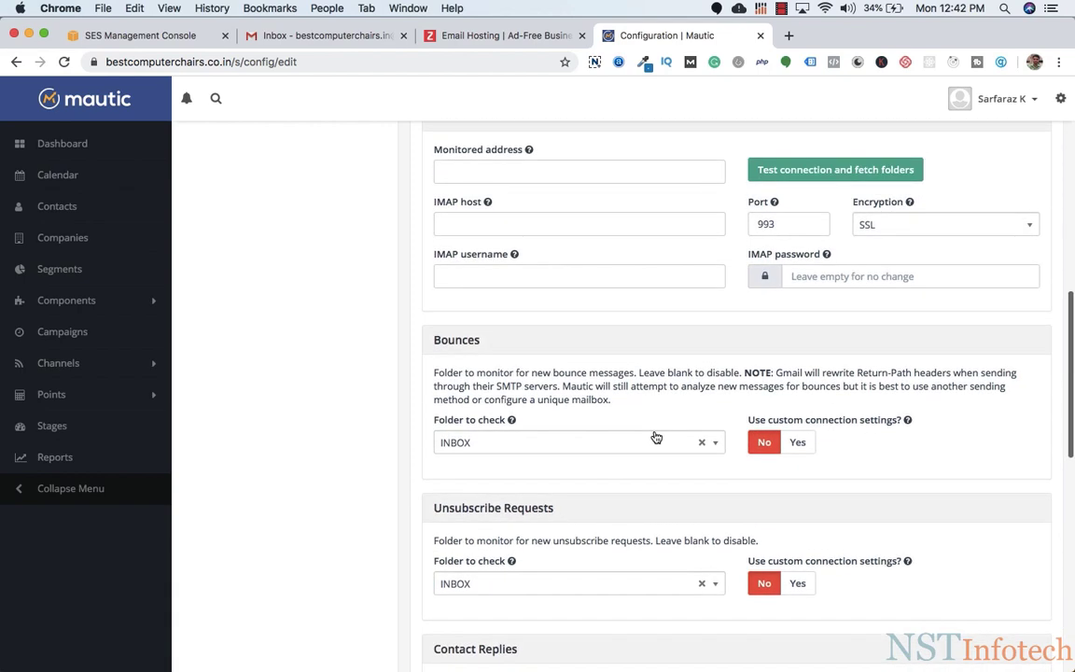
{"action": "scroll", "coordinate": [654, 435], "scroll_direction": "down", "scroll_amount": 7}
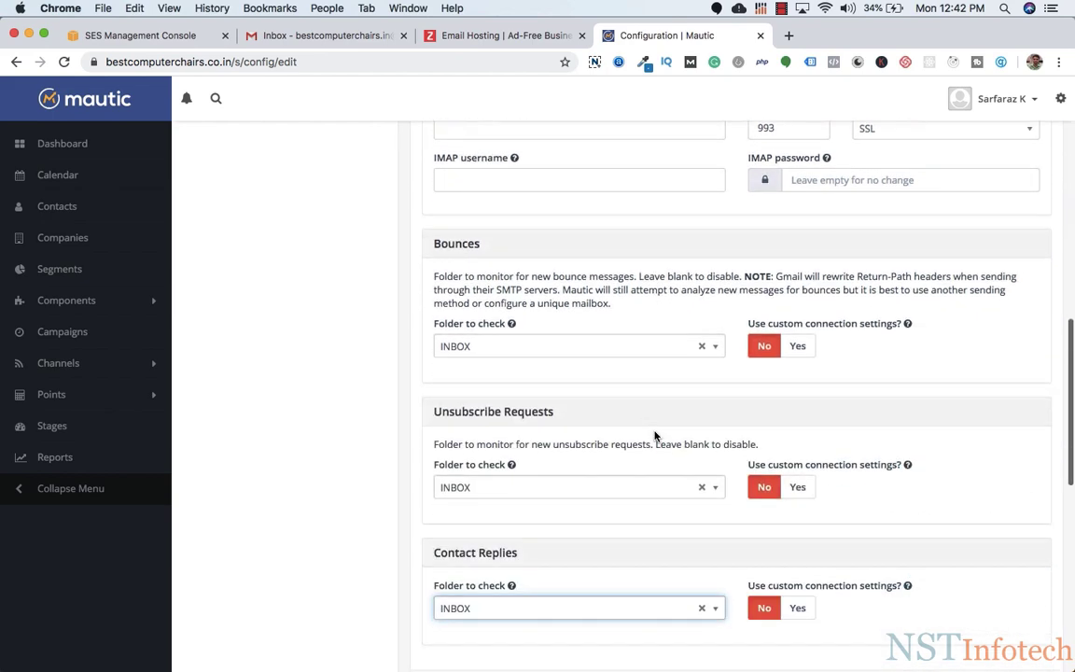
{"action": "scroll", "coordinate": [655, 435], "scroll_direction": "up", "scroll_amount": 15}
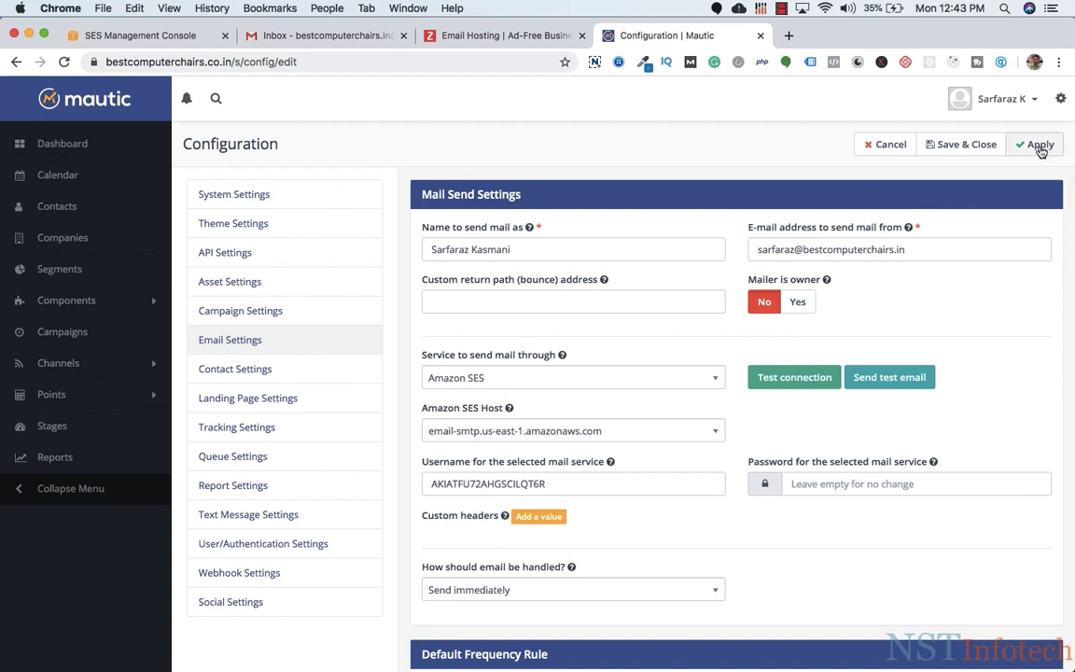
{"action": "left_click", "coordinate": [1036, 143]}
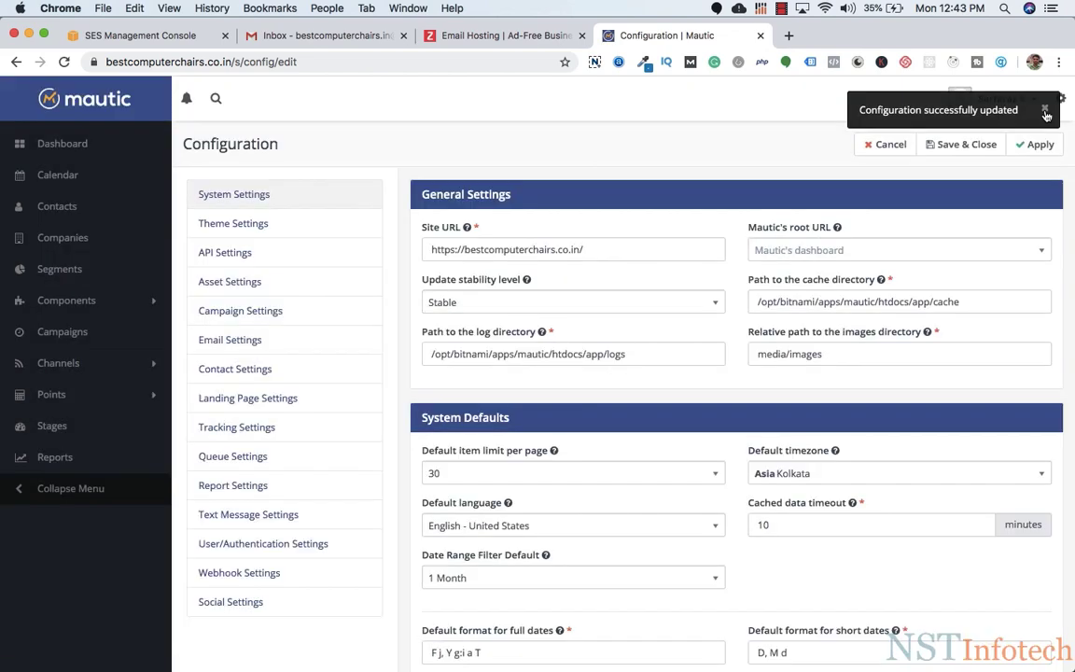
{"action": "left_click", "coordinate": [1045, 111]}
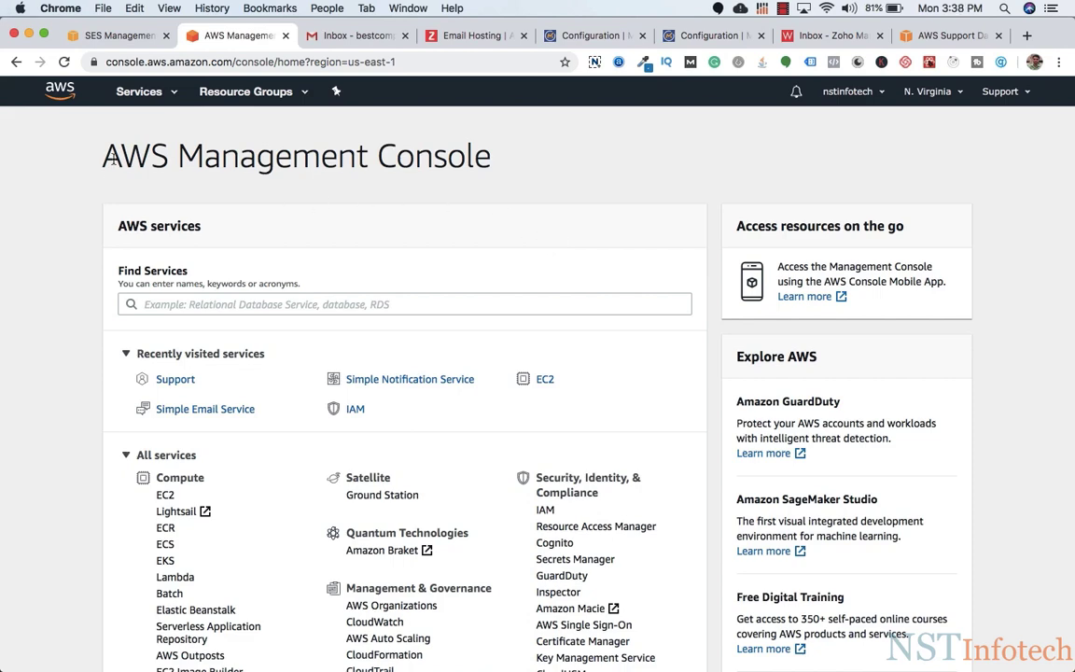
Step: Search AWS services for 'simple' and open Simple Email Service
{"action": "left_click", "coordinate": [165, 93]}
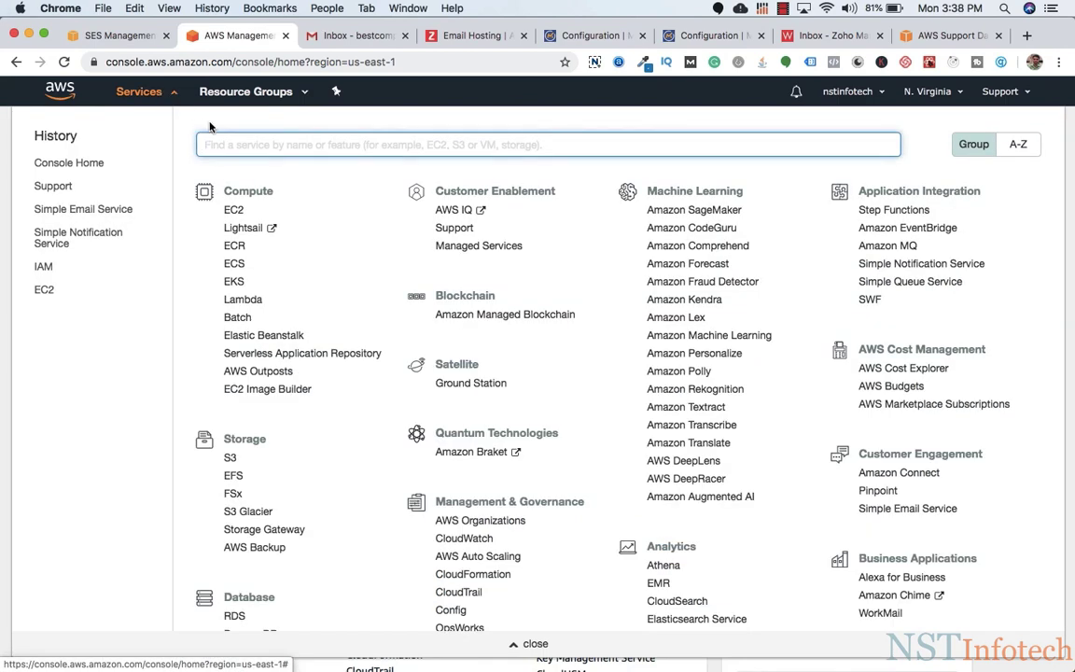
{"action": "type", "text": "simple"}
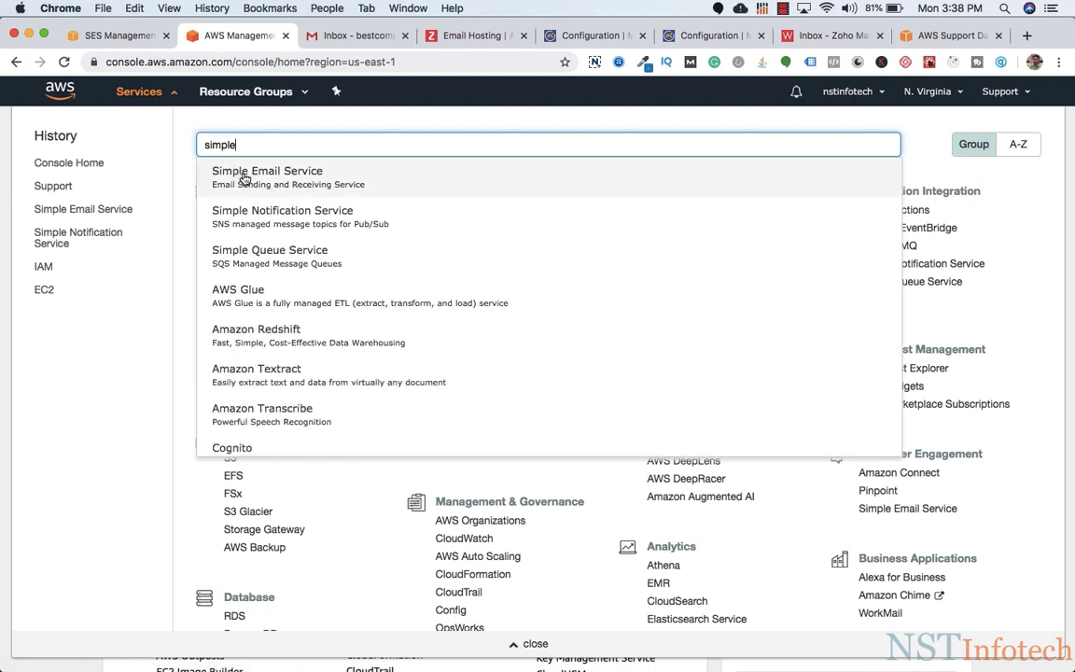
{"action": "left_click", "coordinate": [243, 177]}
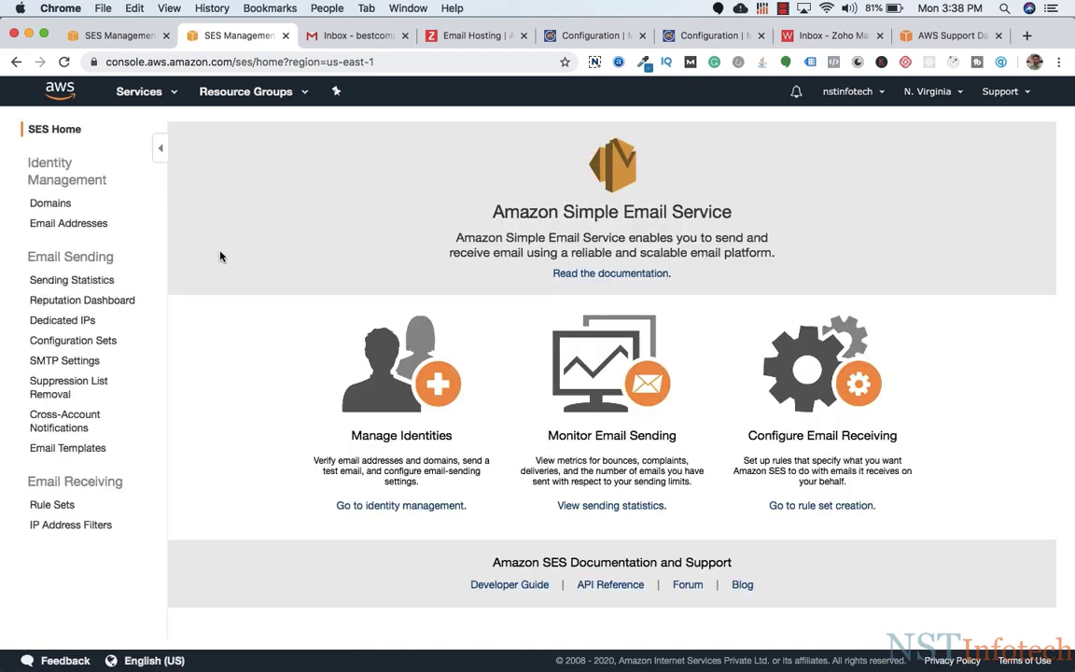
Step: Show SES Sending Statistics with the sandbox notice and 200-emails-per-24-hours quota
{"action": "left_click", "coordinate": [56, 288]}
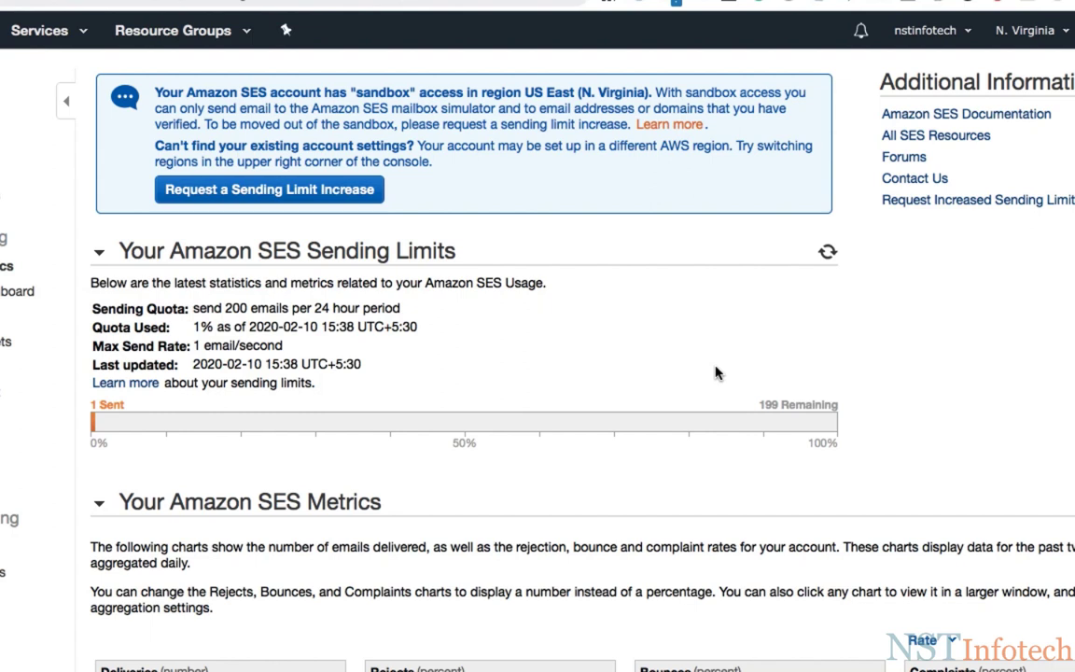
{"action": "left_click", "coordinate": [255, 193]}
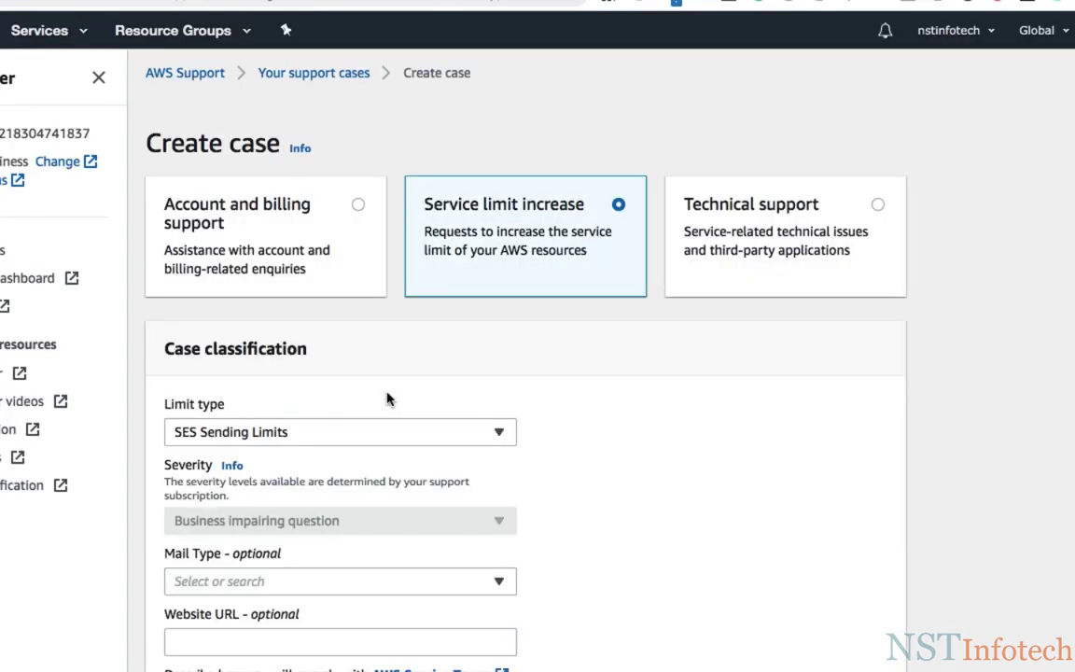
{"action": "scroll", "coordinate": [388, 400], "scroll_direction": "down", "scroll_amount": 5}
{"action": "scroll", "coordinate": [388, 400], "scroll_direction": "up", "scroll_amount": 5}
{"action": "scroll", "coordinate": [390, 392], "scroll_direction": "down", "scroll_amount": 3}
{"action": "scroll", "coordinate": [390, 392], "scroll_direction": "up", "scroll_amount": 1}
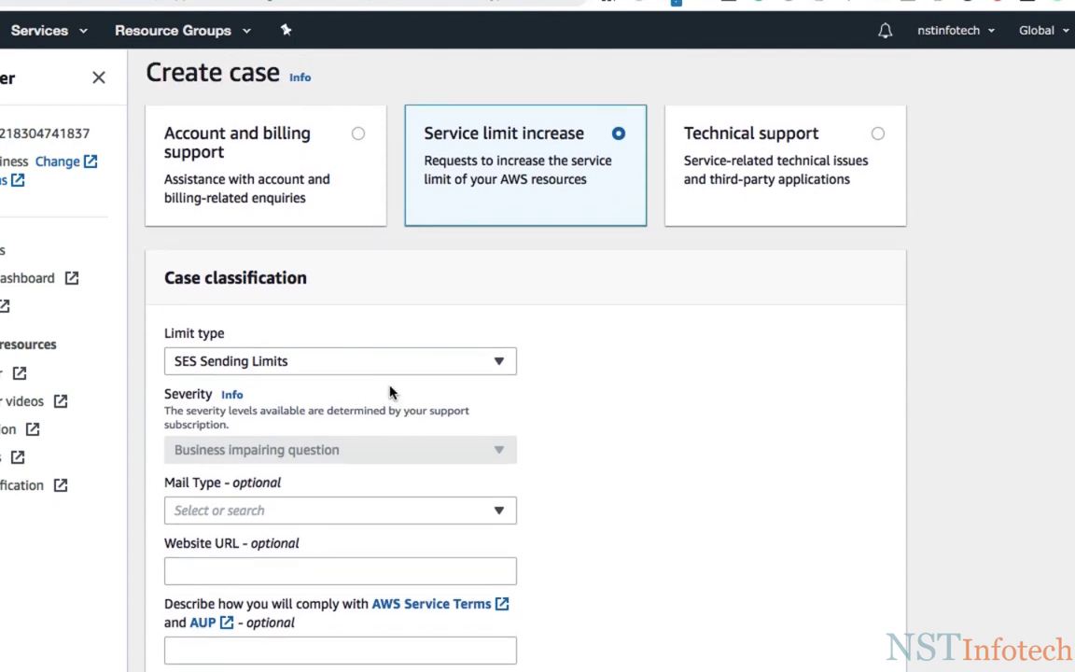
{"action": "scroll", "coordinate": [390, 392], "scroll_direction": "down", "scroll_amount": 2}
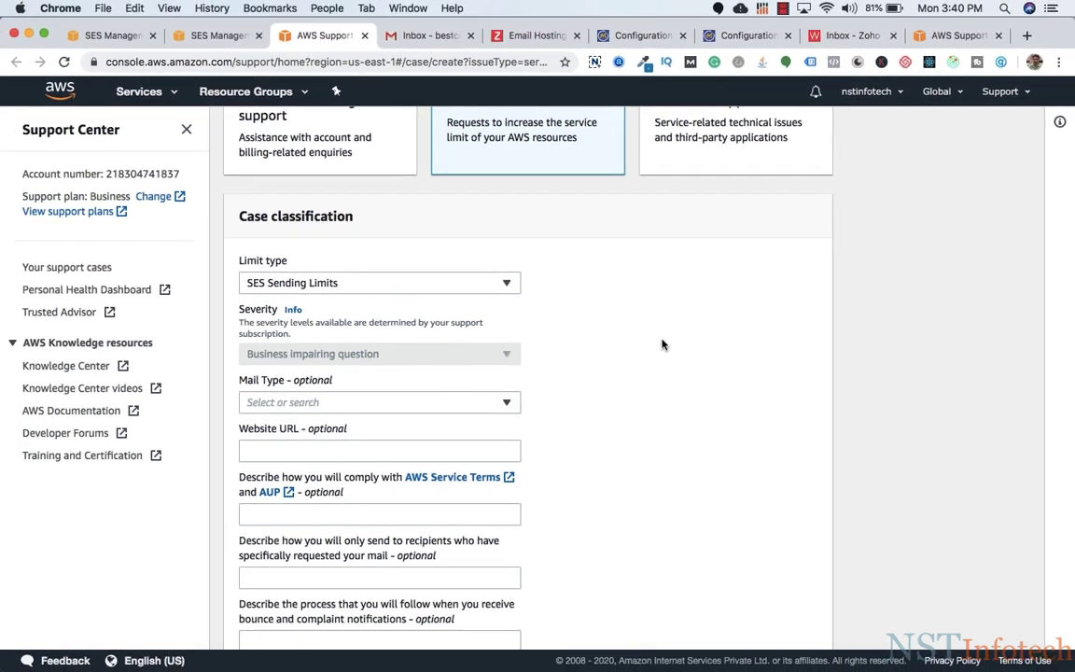
Step: Load bestcomputerchairs.in in a new tab, then return to the AWS Support case form
{"action": "left_click", "coordinate": [1027, 35]}
{"action": "type", "text": "bes"}
{"action": "key", "text": "Return"}
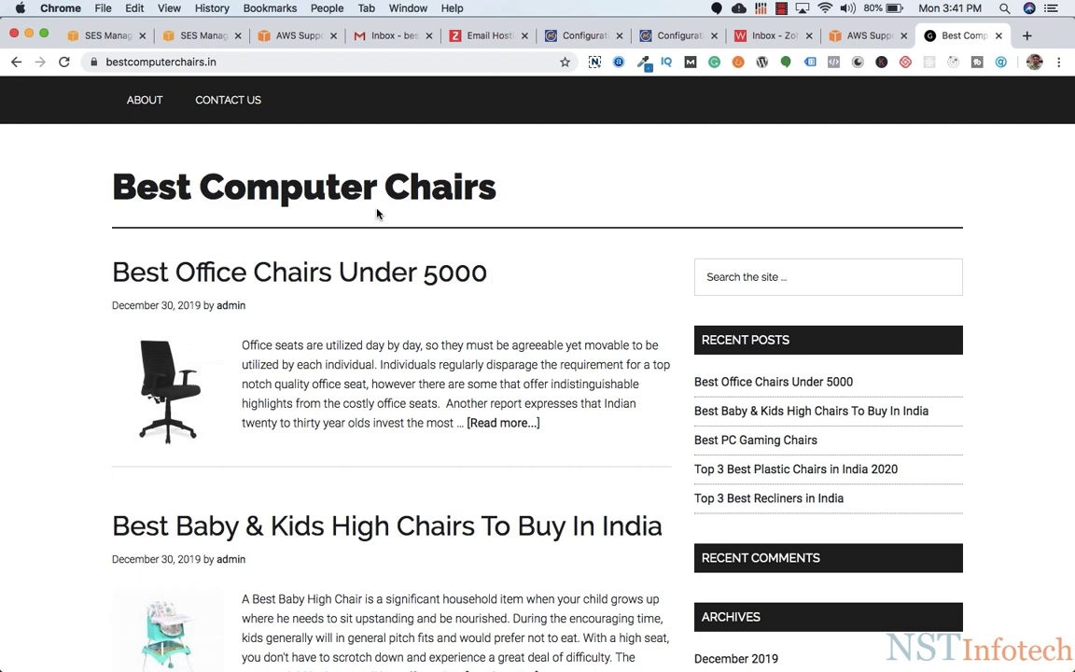
{"action": "left_click", "coordinate": [106, 39]}
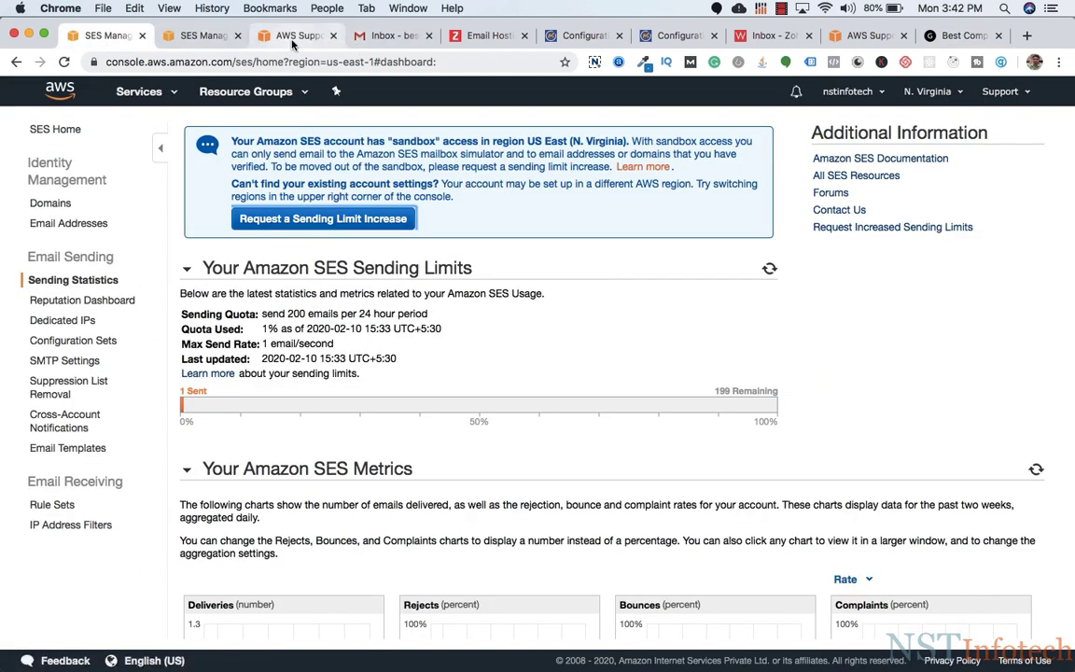
{"action": "left_click", "coordinate": [266, 36]}
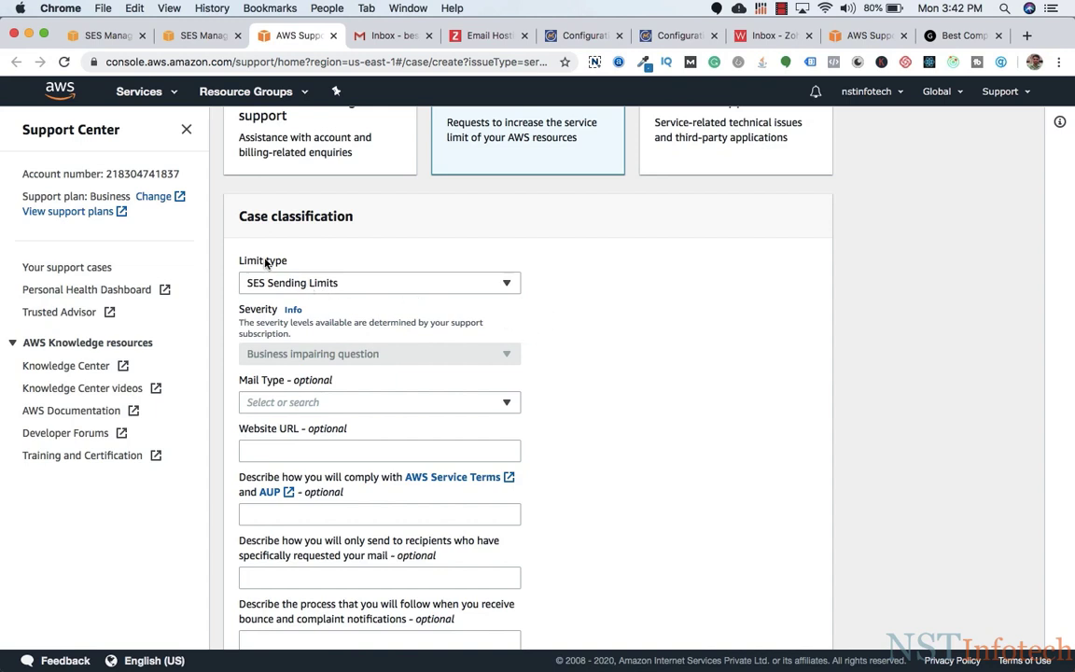
Step: Choose SES Sending Limits as the limit type and Transactional as the mail type
{"action": "left_click", "coordinate": [300, 283]}
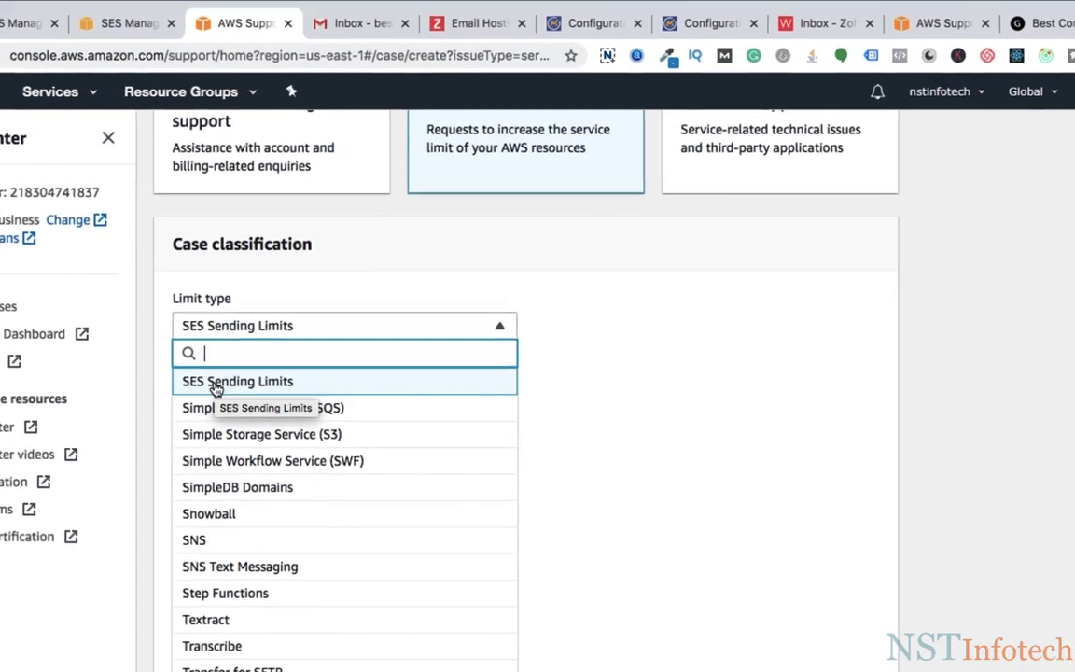
{"action": "left_click", "coordinate": [208, 390]}
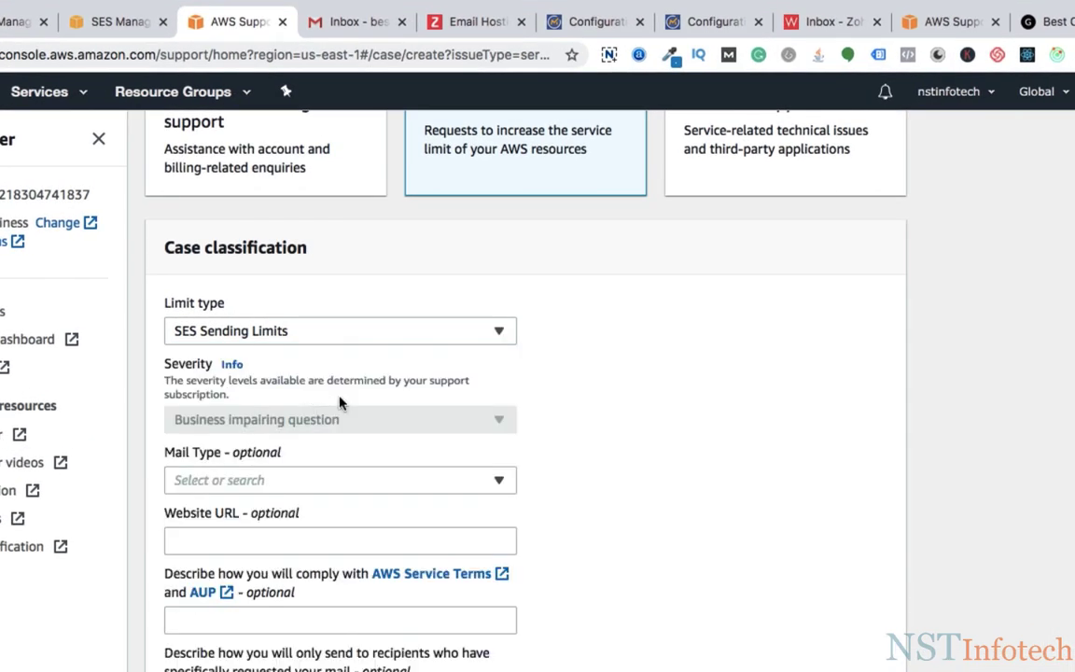
{"action": "scroll", "coordinate": [468, 432], "scroll_direction": "down", "scroll_amount": 1}
{"action": "scroll", "coordinate": [468, 432], "scroll_direction": "down", "scroll_amount": 2}
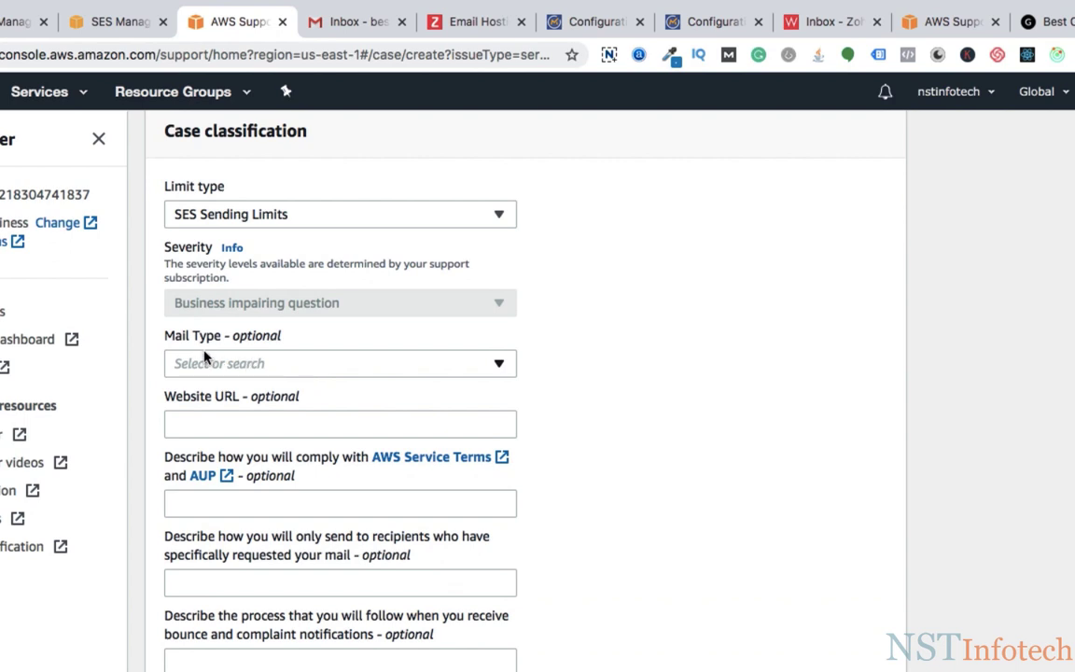
{"action": "left_click", "coordinate": [266, 369]}
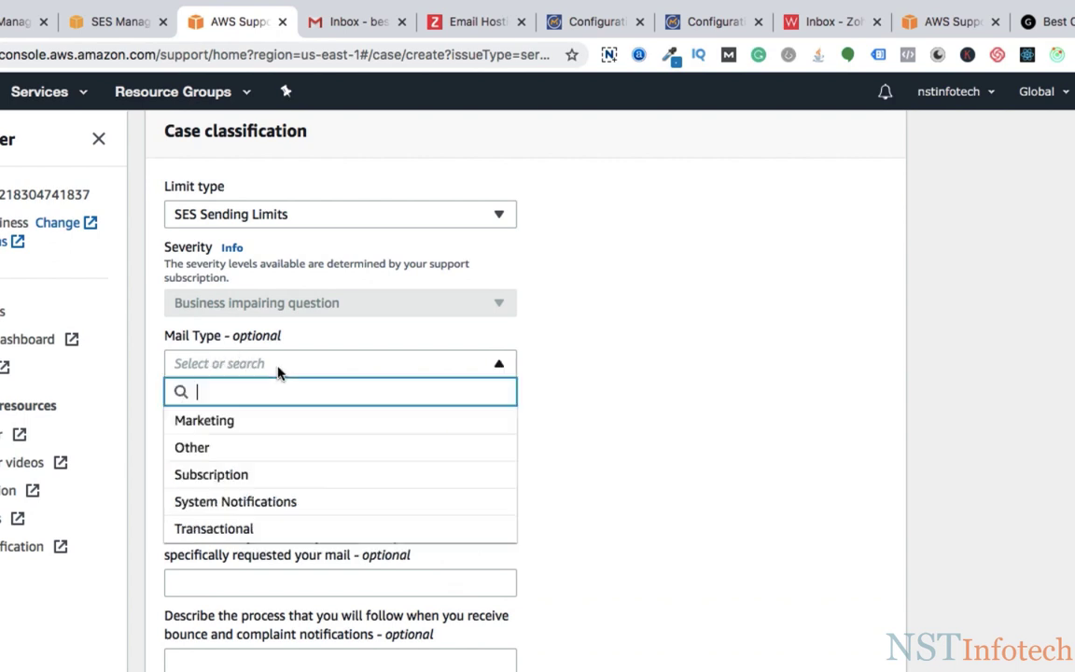
{"action": "left_click", "coordinate": [218, 536]}
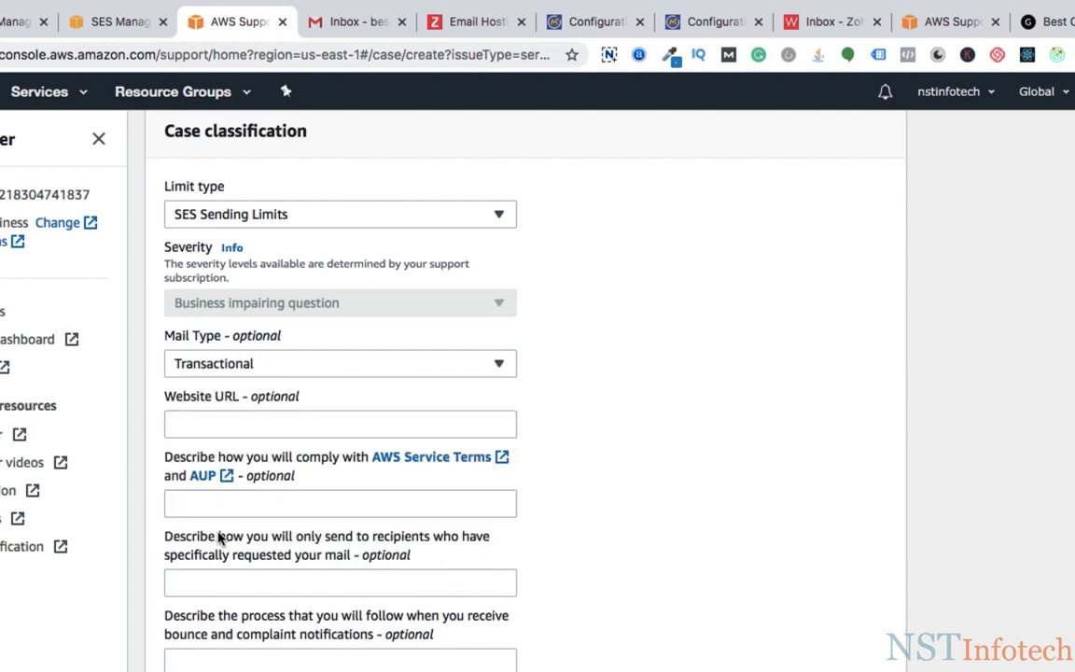
{"action": "scroll", "coordinate": [500, 449], "scroll_direction": "down", "scroll_amount": 2}
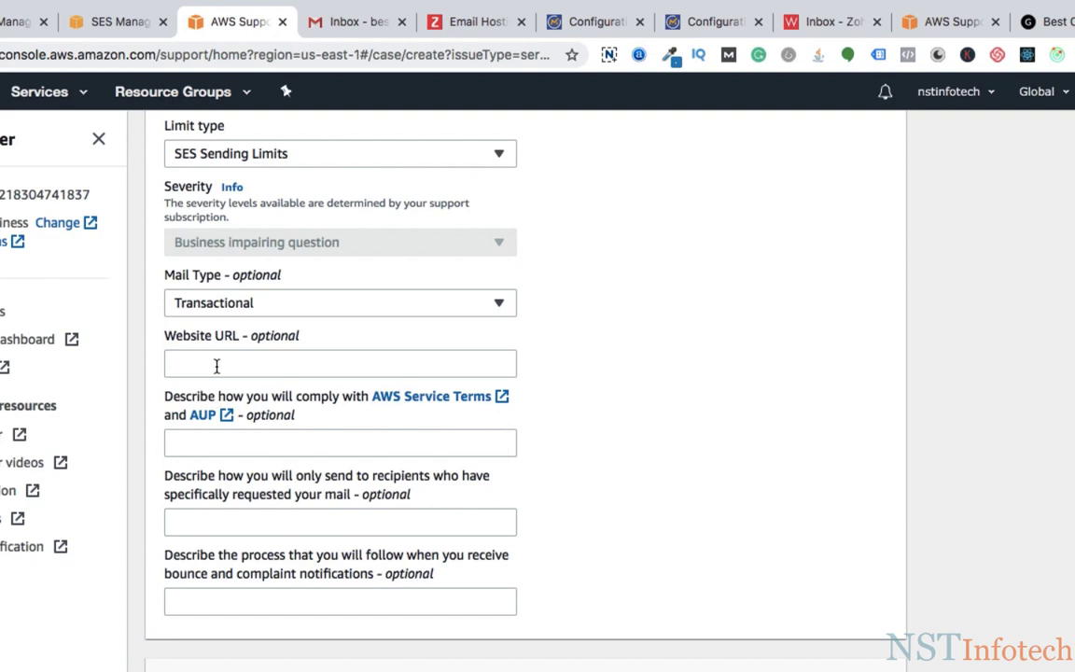
Step: Copy the bestcomputerchairs.in site address and paste it into Website URL
{"action": "left_click", "coordinate": [1049, 33]}
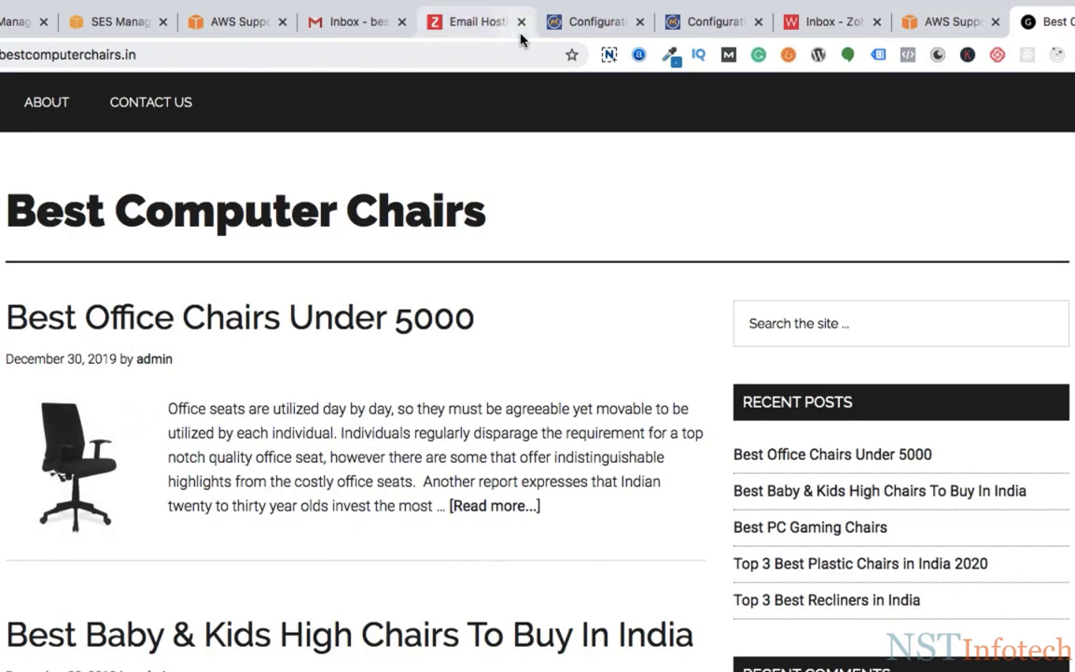
{"action": "left_click", "coordinate": [197, 59]}
{"action": "key", "text": "ctrl+c"}
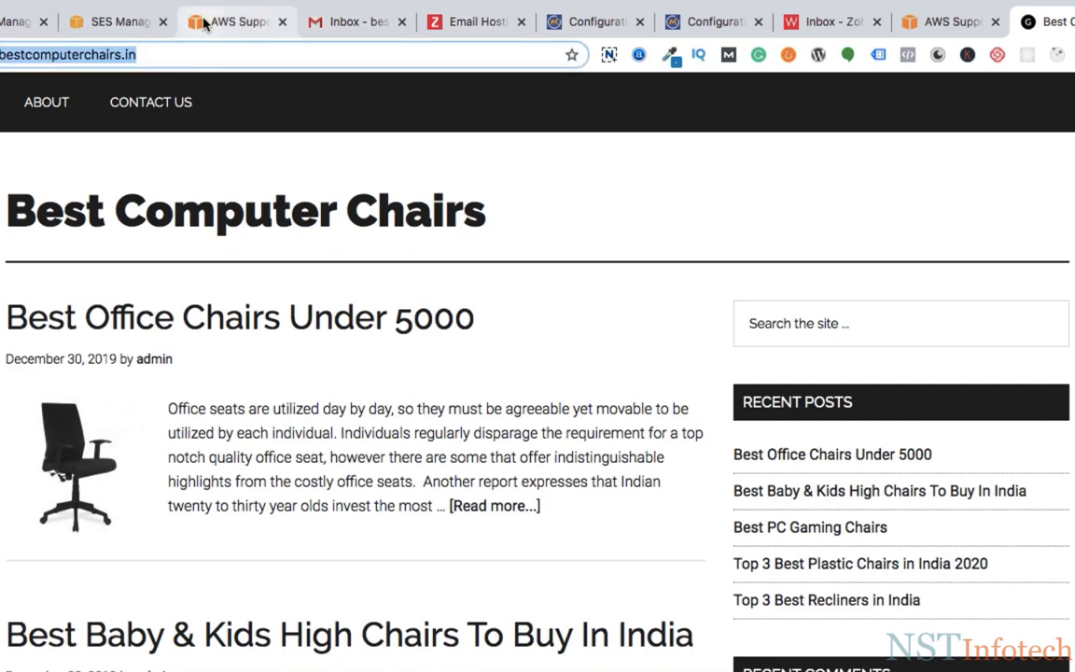
{"action": "left_click", "coordinate": [233, 21]}
{"action": "left_click", "coordinate": [228, 366]}
{"action": "key", "text": "ctrl+v"}
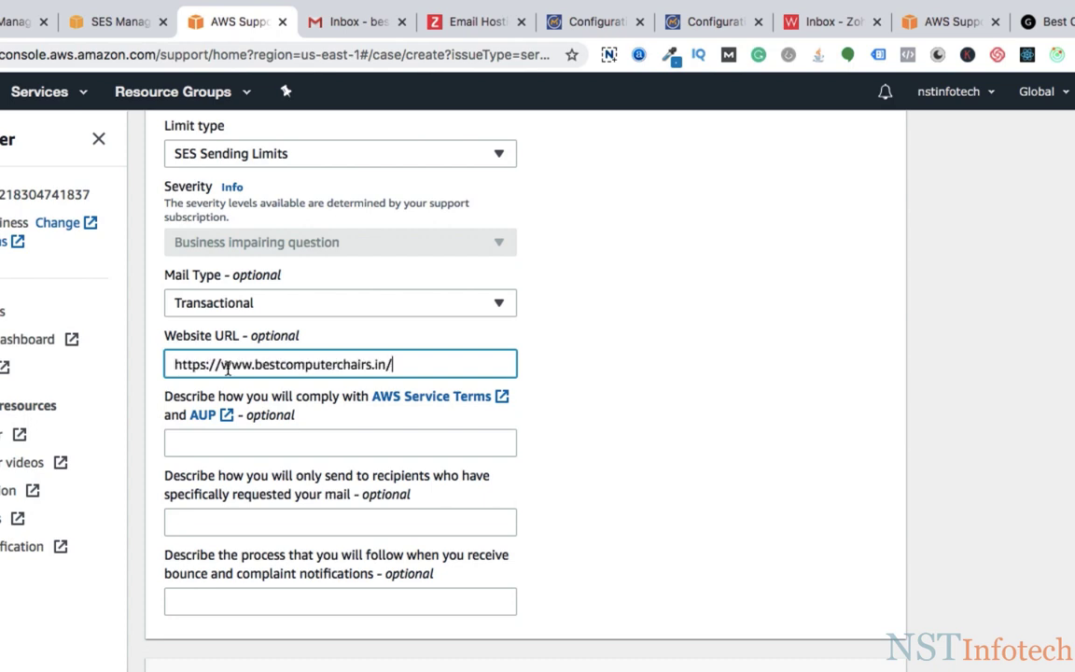
{"action": "scroll", "coordinate": [514, 368], "scroll_direction": "down", "scroll_amount": 2}
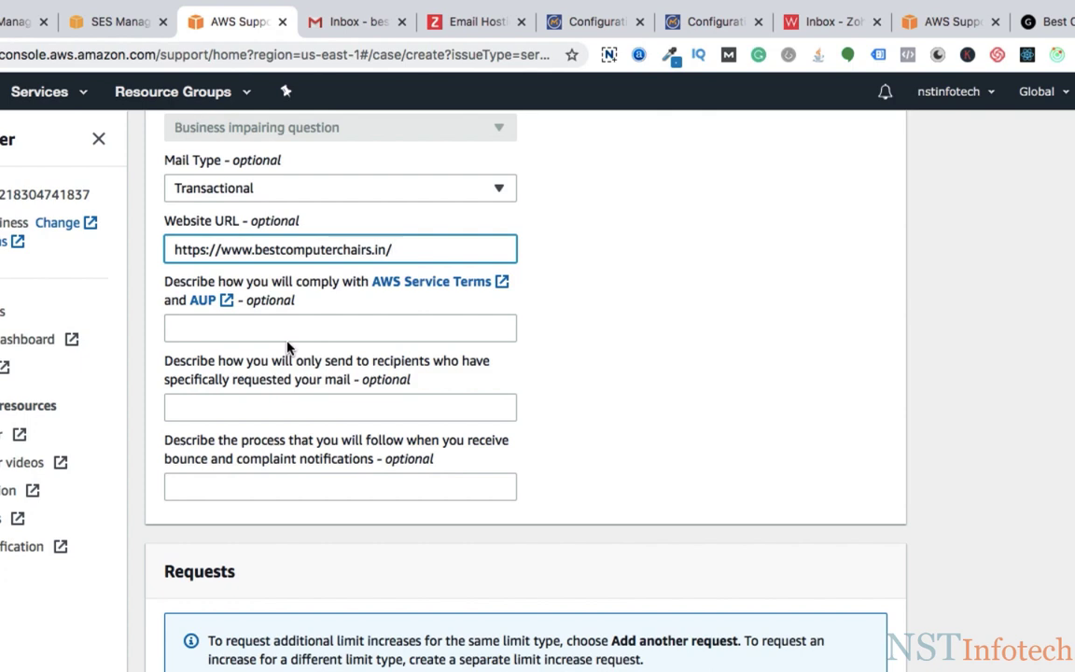
Step: Answer that emails go only to subscribers and that all emails are clean and authentic
{"action": "left_click", "coordinate": [238, 410]}
{"action": "type", "text": "I "}
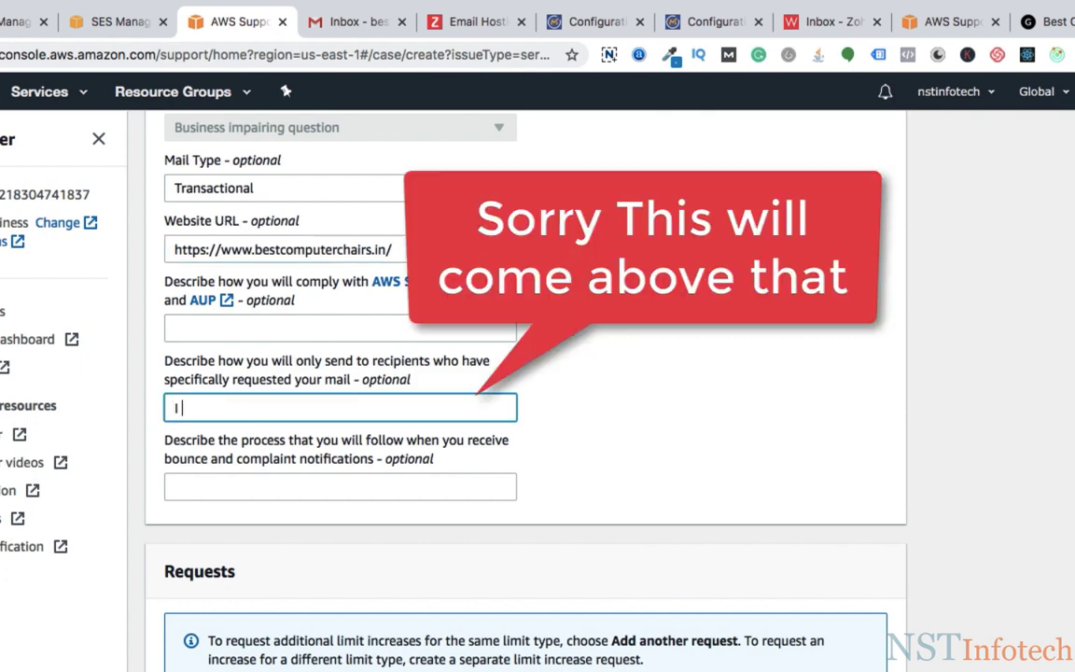
{"action": "type", "text": "will send emils"}
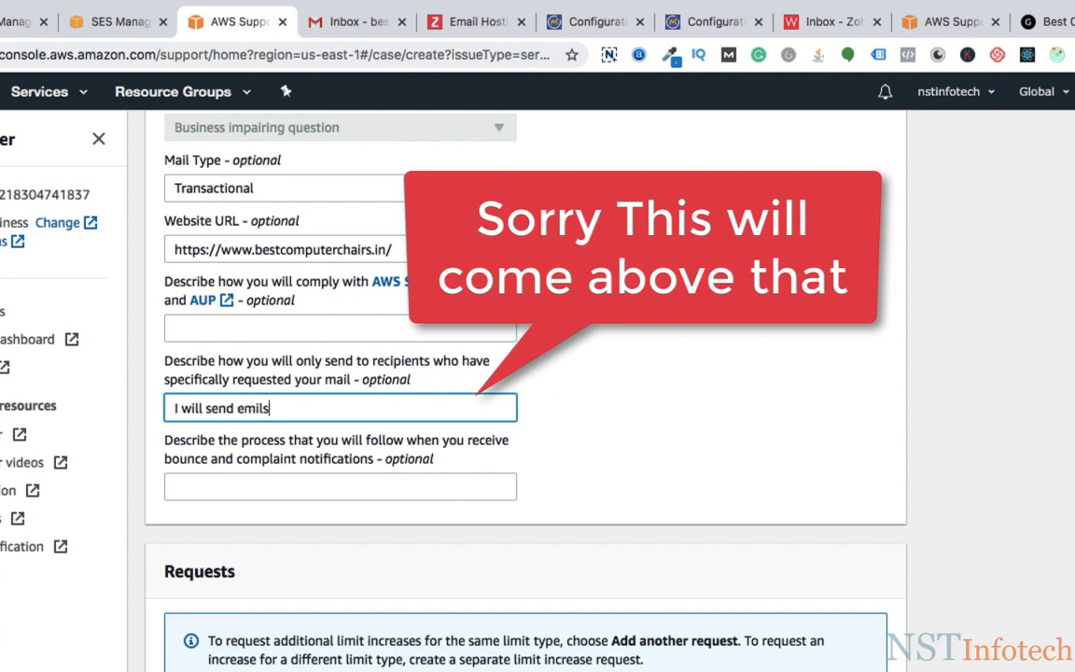
{"action": "key", "text": "BackSpace"}
{"action": "key", "text": "BackSpace"}
{"action": "key", "text": "BackSpace"}
{"action": "type", "text": "ails only to my sub"}
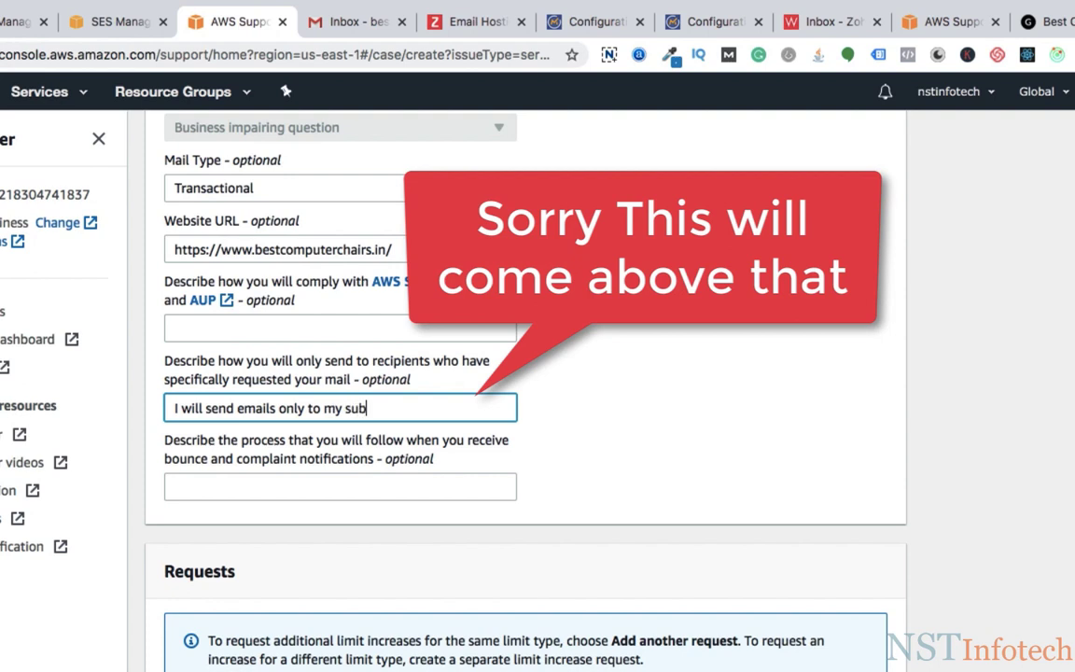
{"action": "type", "text": "scribers and I will "}
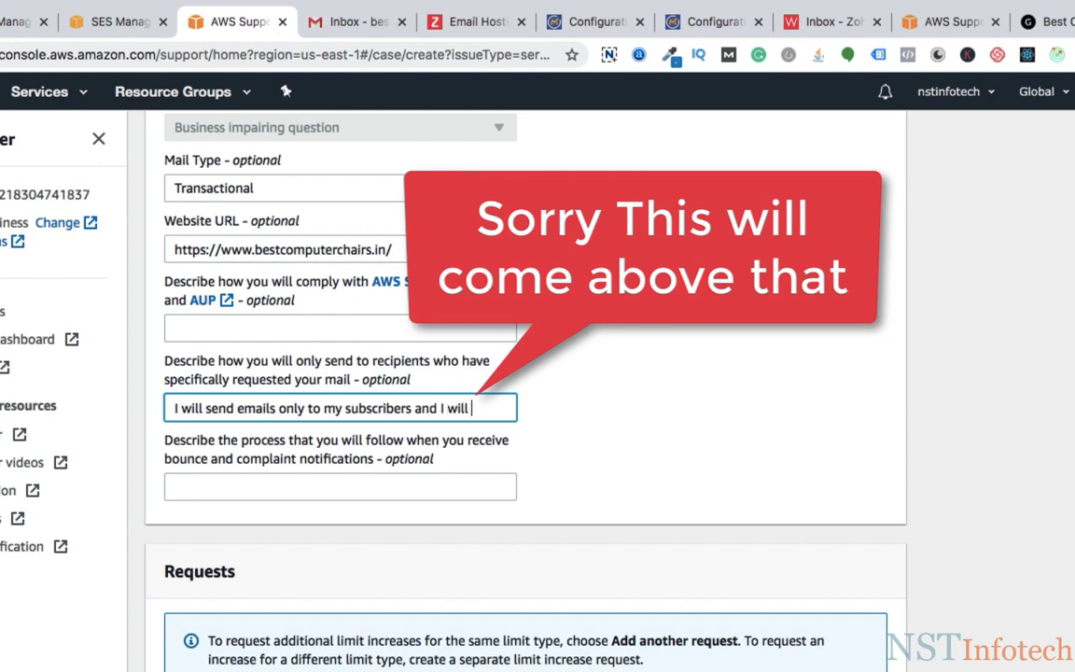
{"action": "type", "text": "ensure"}
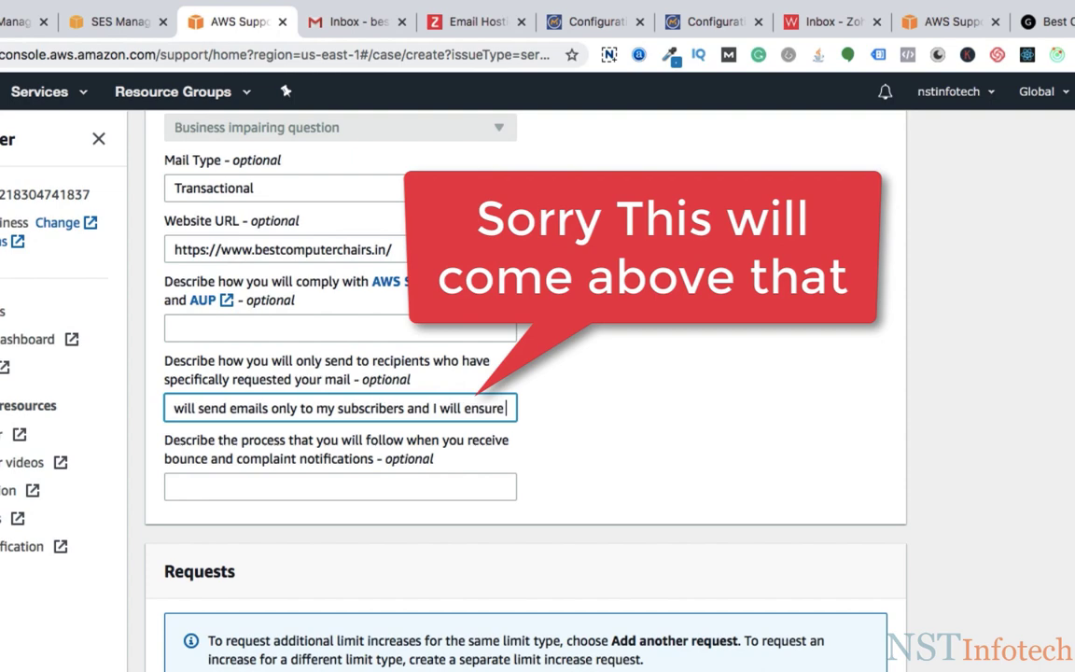
{"action": "type", "text": " that all"}
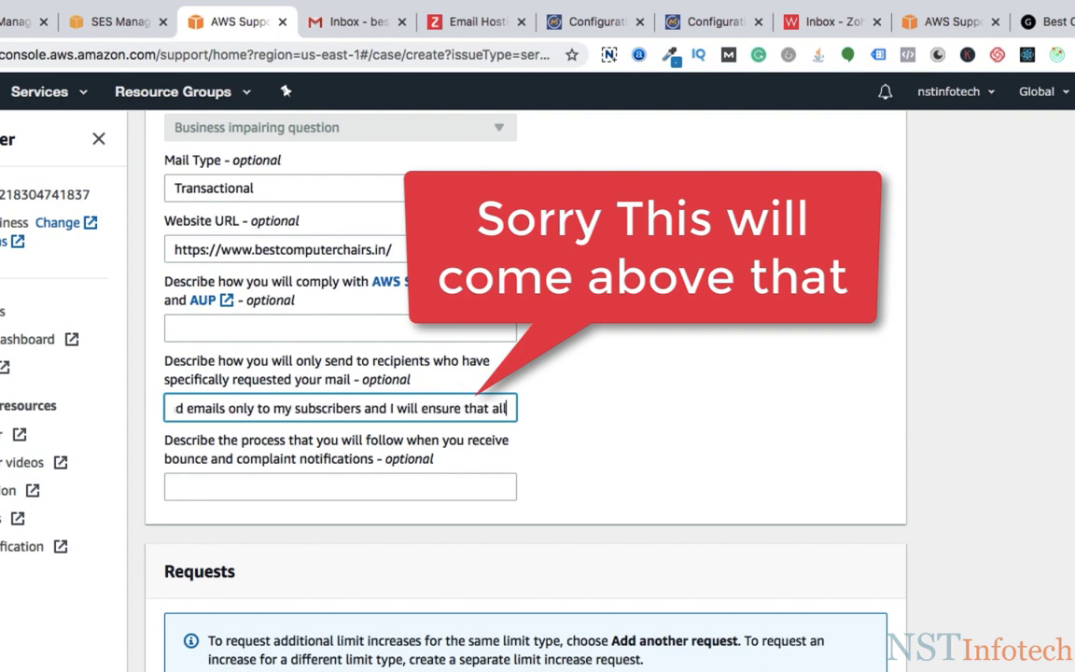
{"action": "type", "text": " thiese "}
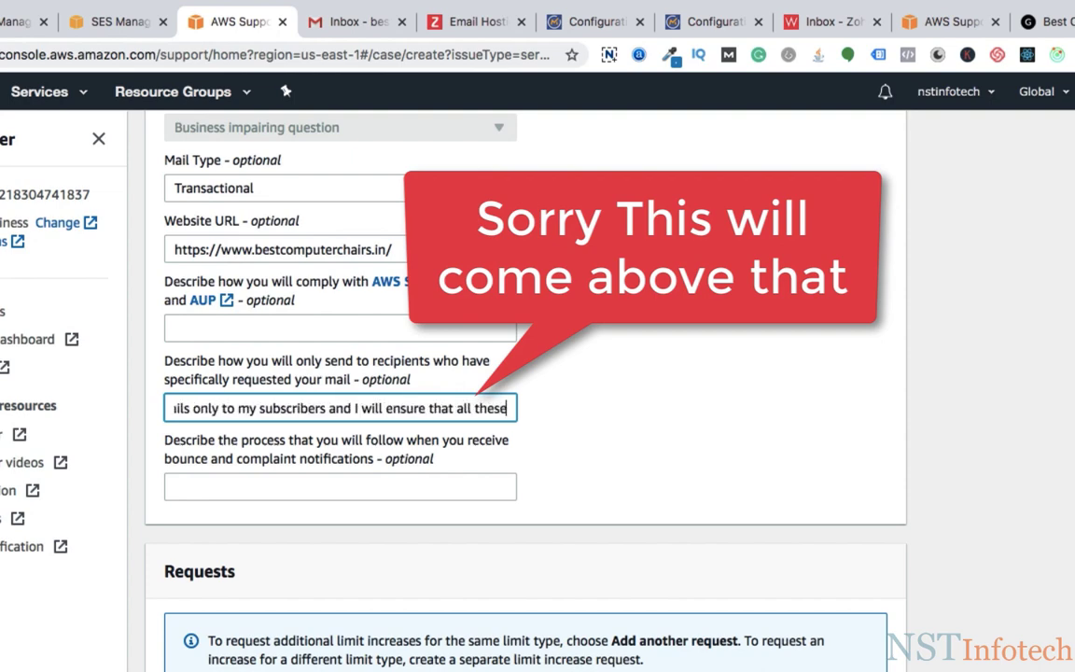
{"action": "type", "text": "emails"}
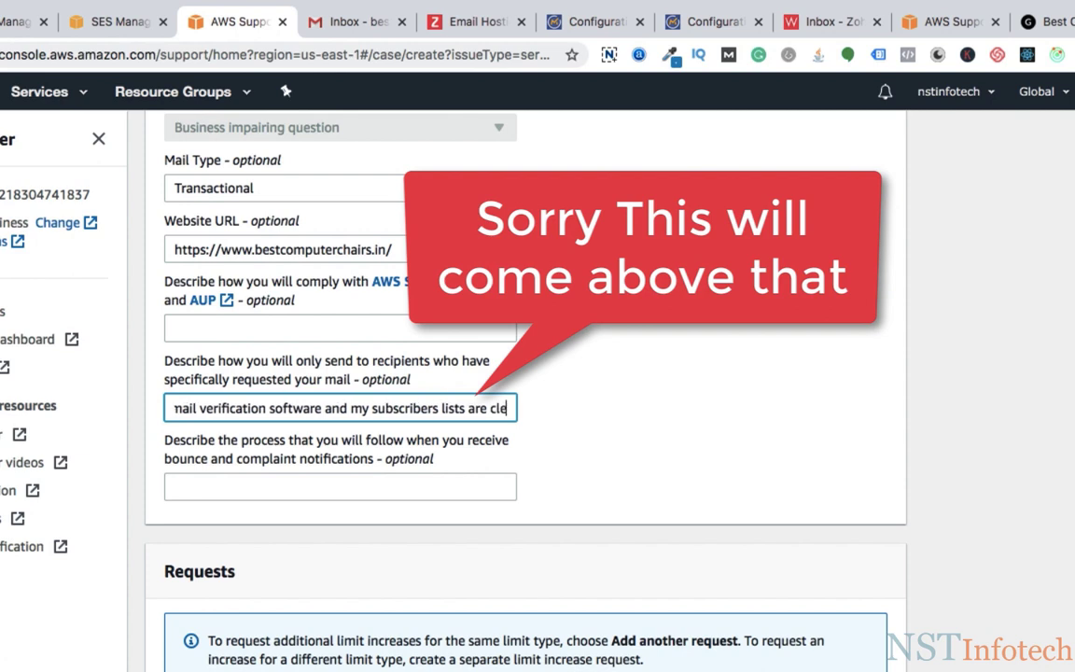
{"action": "key", "text": "BackSpace"}
{"action": "key", "text": "BackSpace"}
{"action": "key", "text": "BackSpace"}
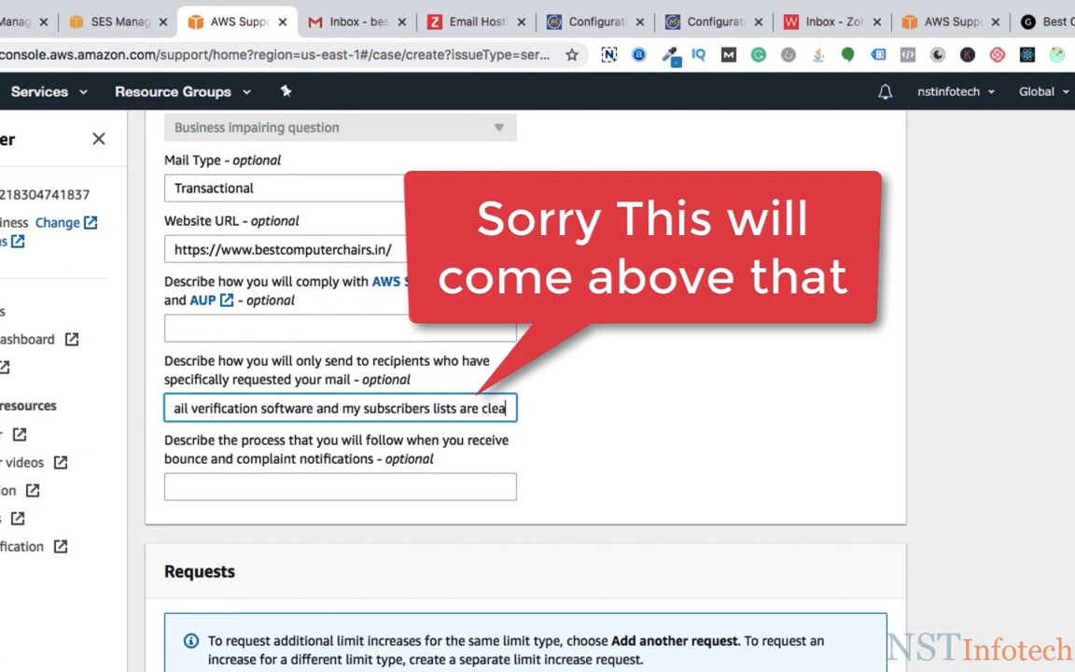
{"action": "type", "text": "n"}
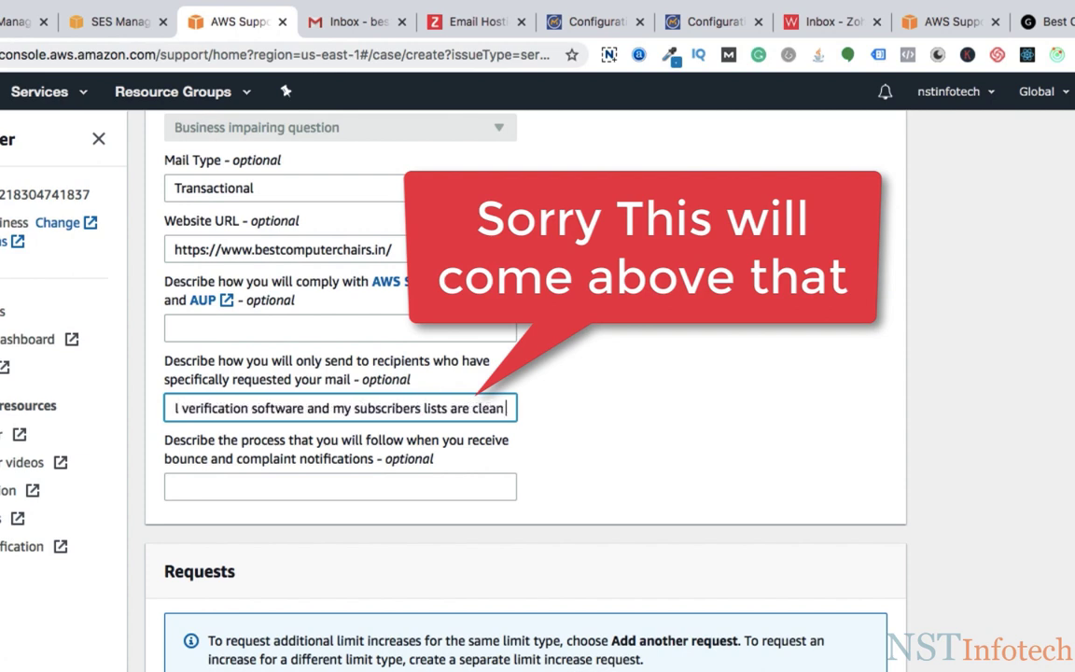
{"action": "type", "text": " and auth"}
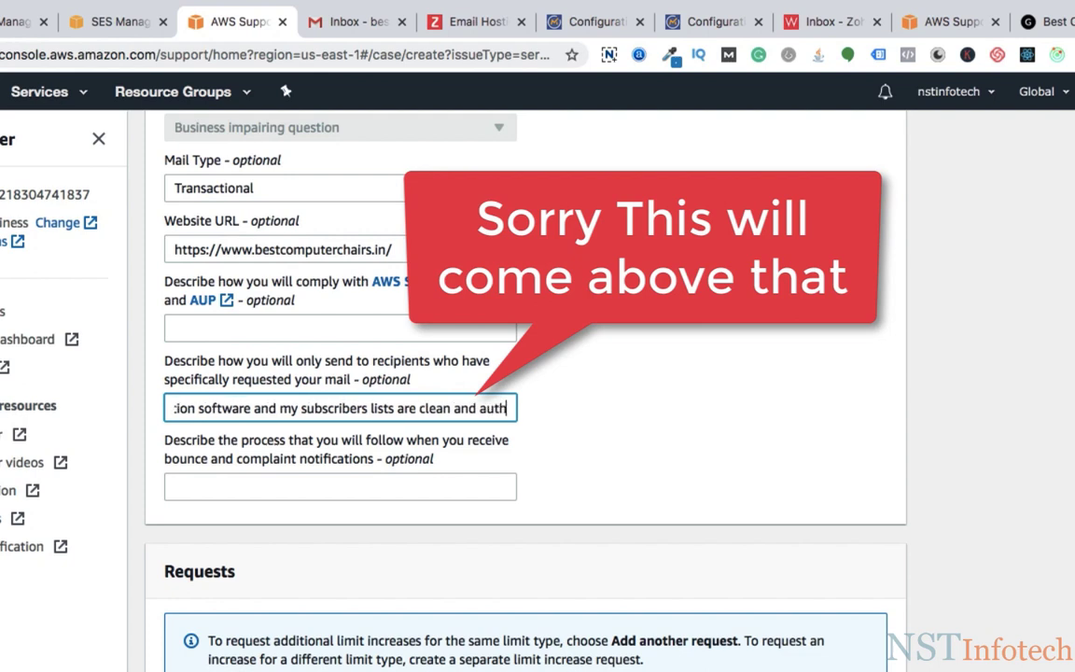
{"action": "type", "text": "entic"}
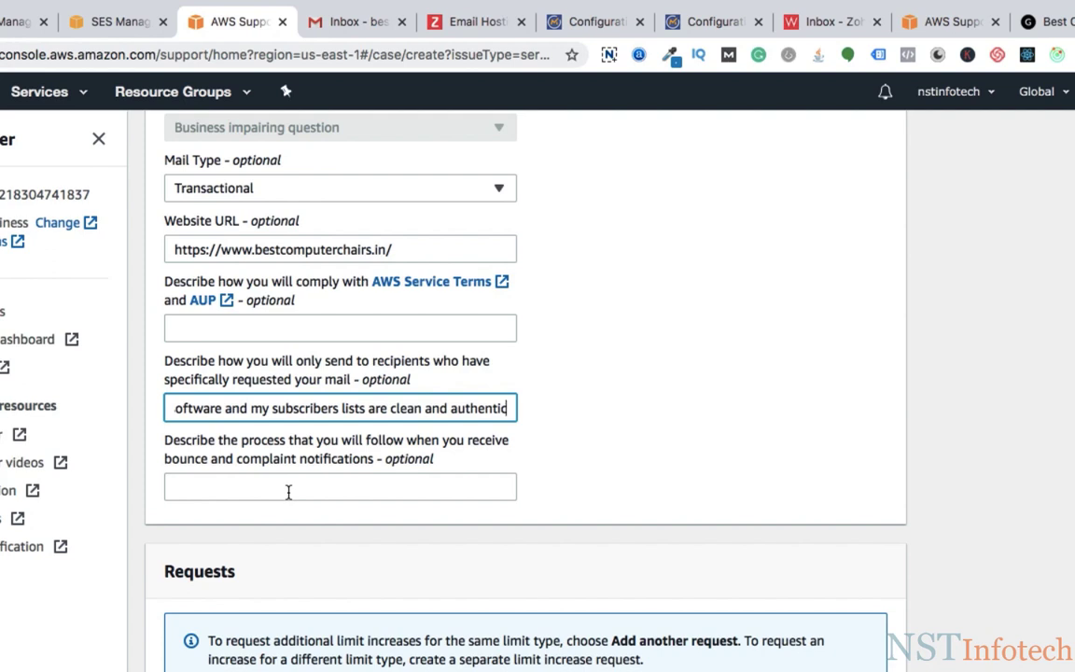
Step: Explain that Mautic sends via the Amazon SES API with bounce and complaint handling properly configured
{"action": "left_click", "coordinate": [289, 492]}
{"action": "type", "text": "I have "}
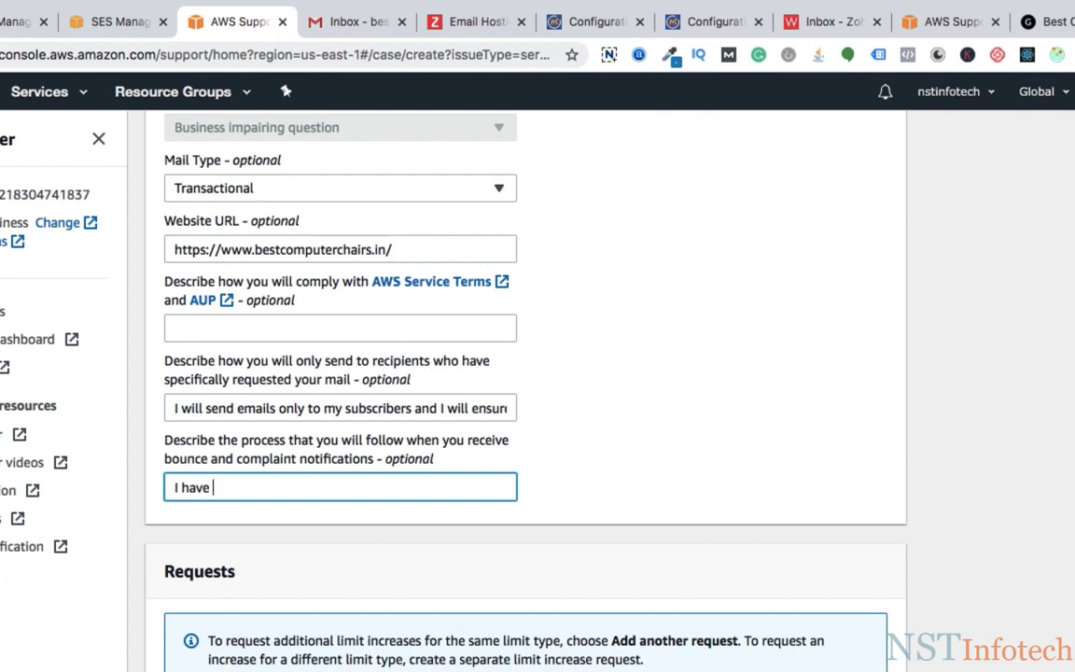
{"action": "type", "text": "mailing appli"}
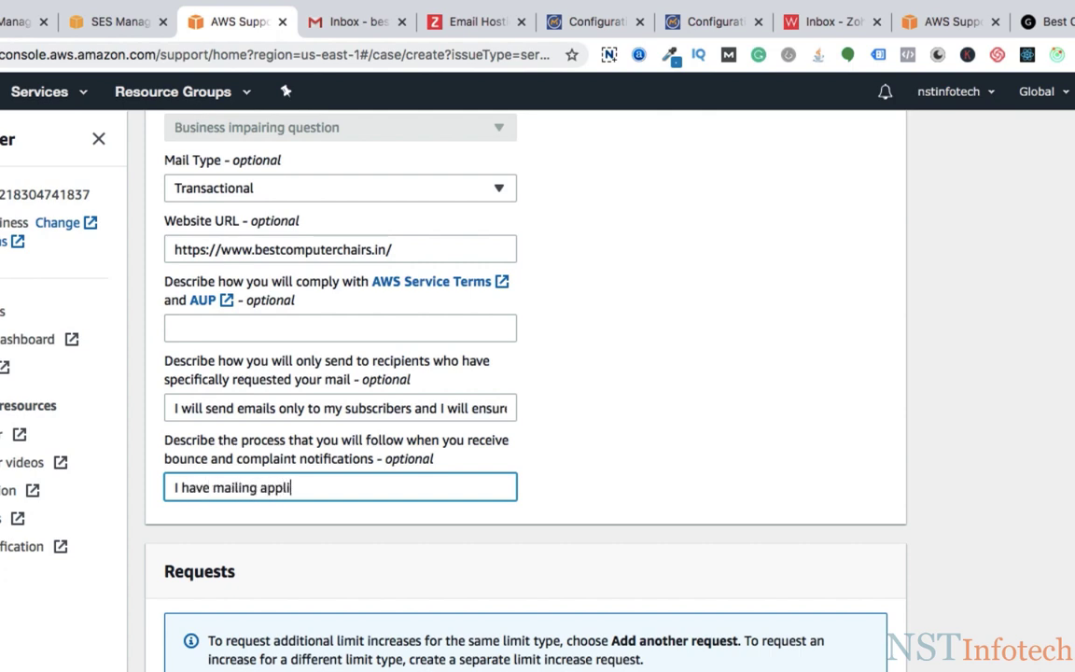
{"action": "type", "text": "cation called mauti"}
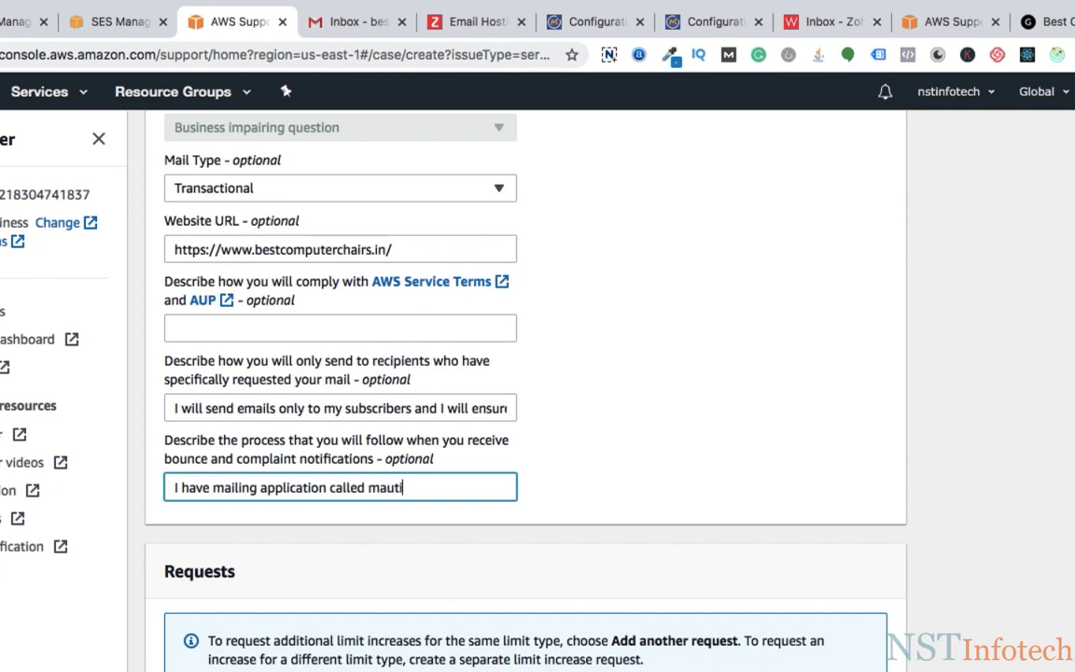
{"action": "type", "text": "c that use aw"}
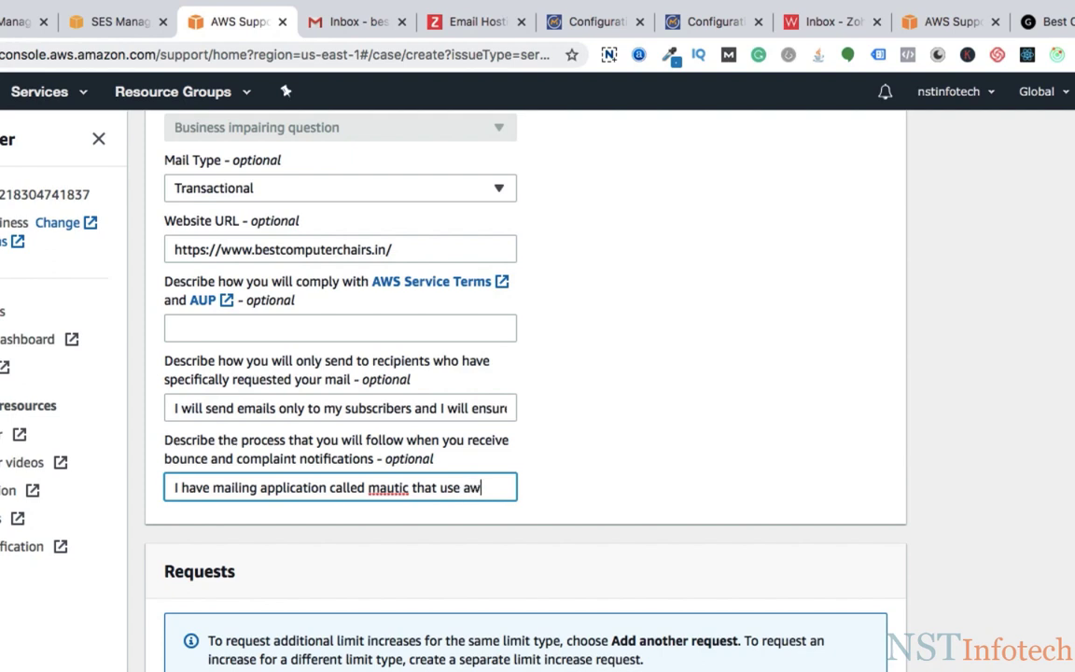
{"action": "type", "text": "s"}
{"action": "key", "text": "BackSpace"}
{"action": "key", "text": "BackSpace"}
{"action": "type", "text": "am"}
{"action": "key", "text": "BackSpace"}
{"action": "key", "text": "BackSpace"}
{"action": "type", "text": "mazon ses"}
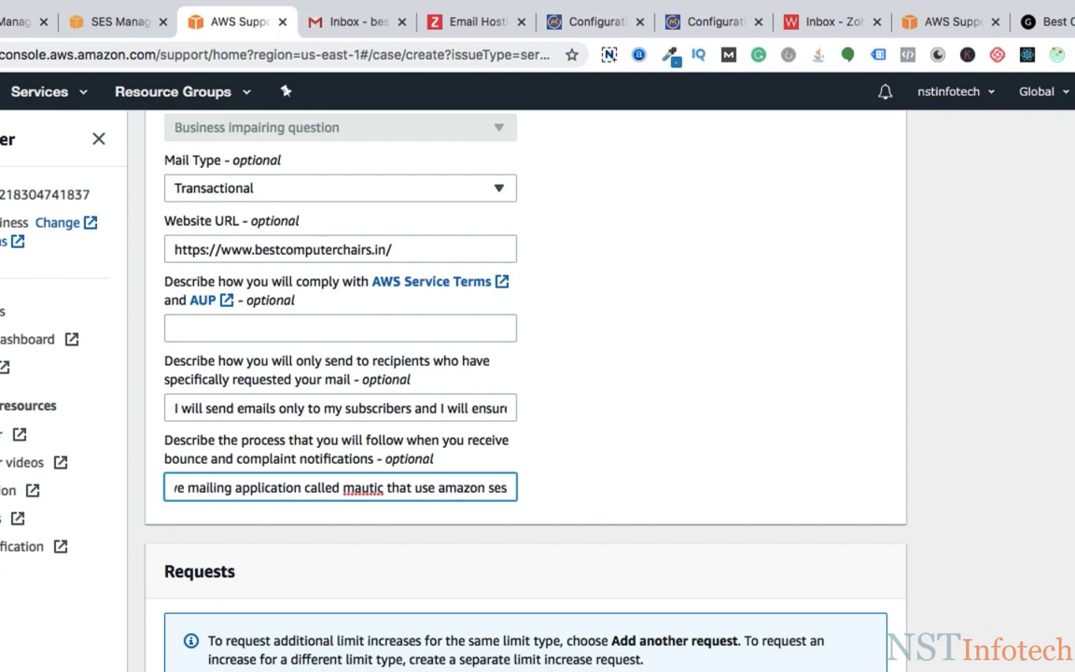
{"action": "type", "text": " api and"}
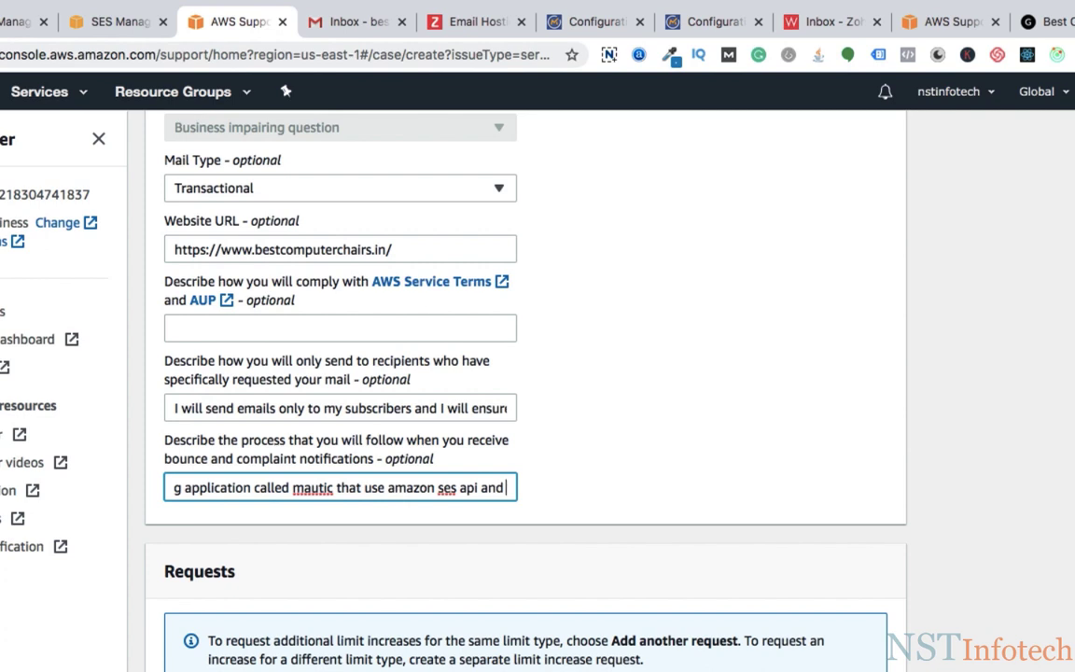
{"action": "type", "text": "bounce and"}
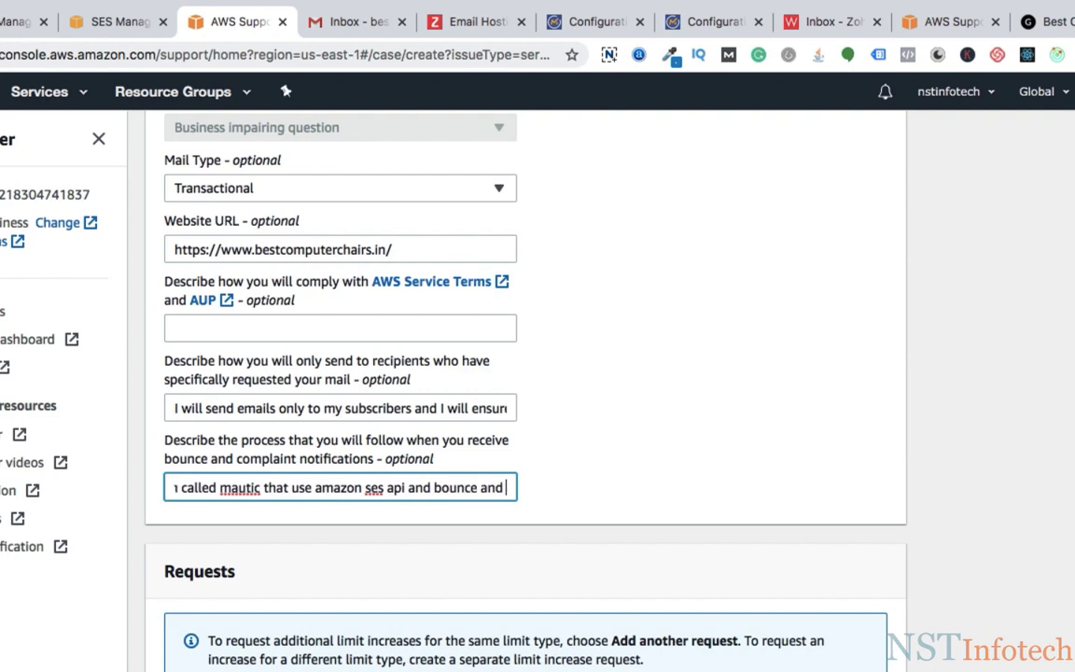
{"action": "type", "text": " complaint"}
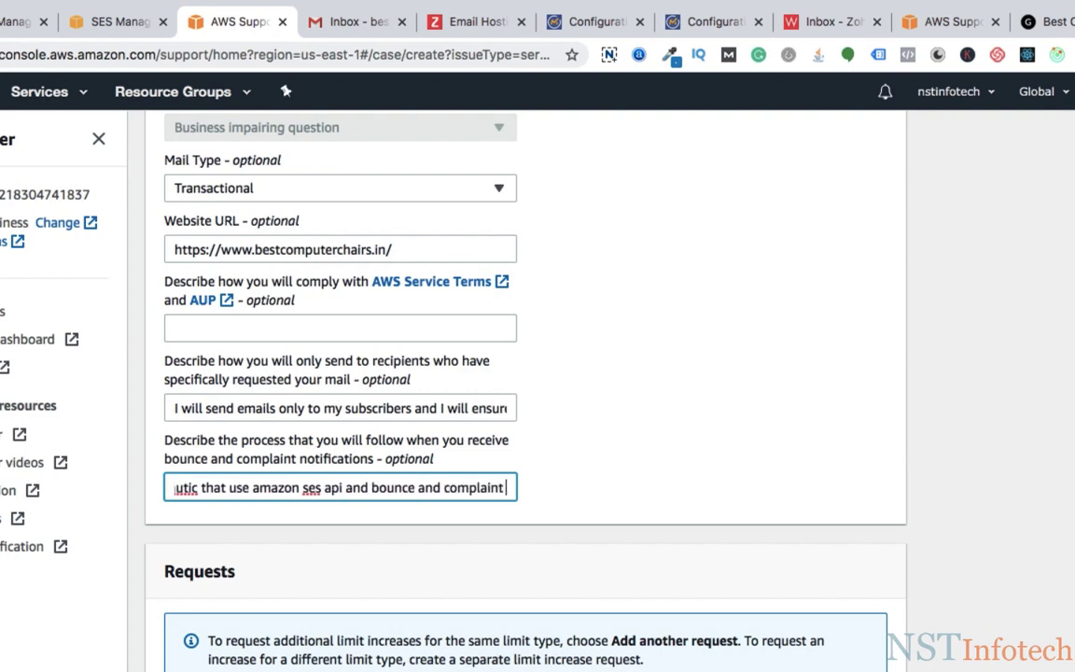
{"action": "type", "text": " has been"}
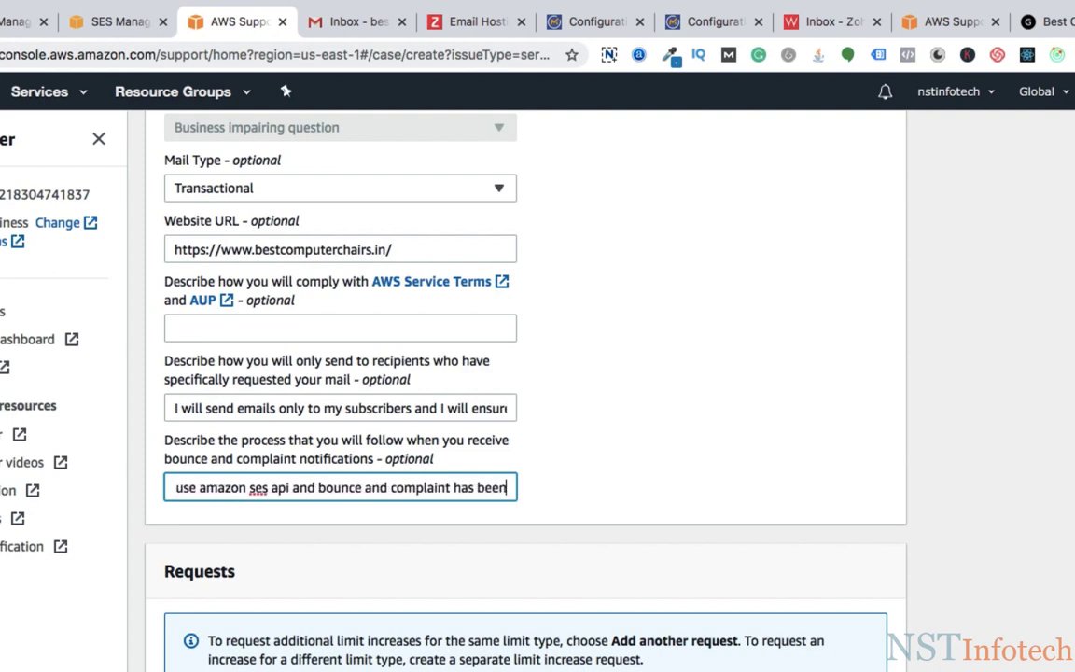
{"action": "type", "text": " properly"}
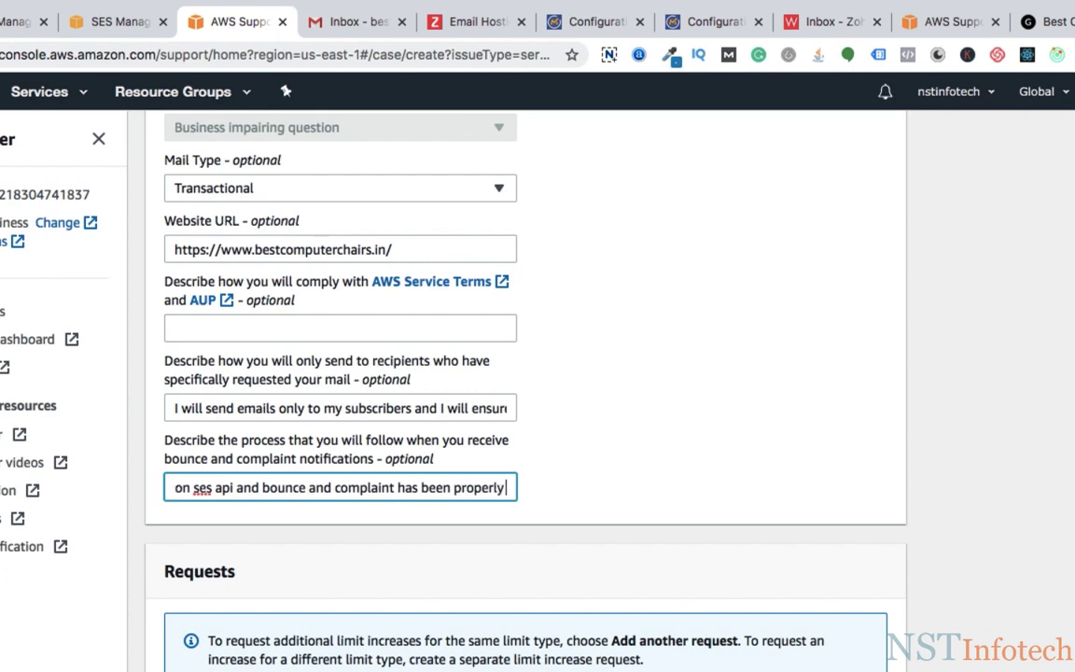
{"action": "type", "text": " configu"}
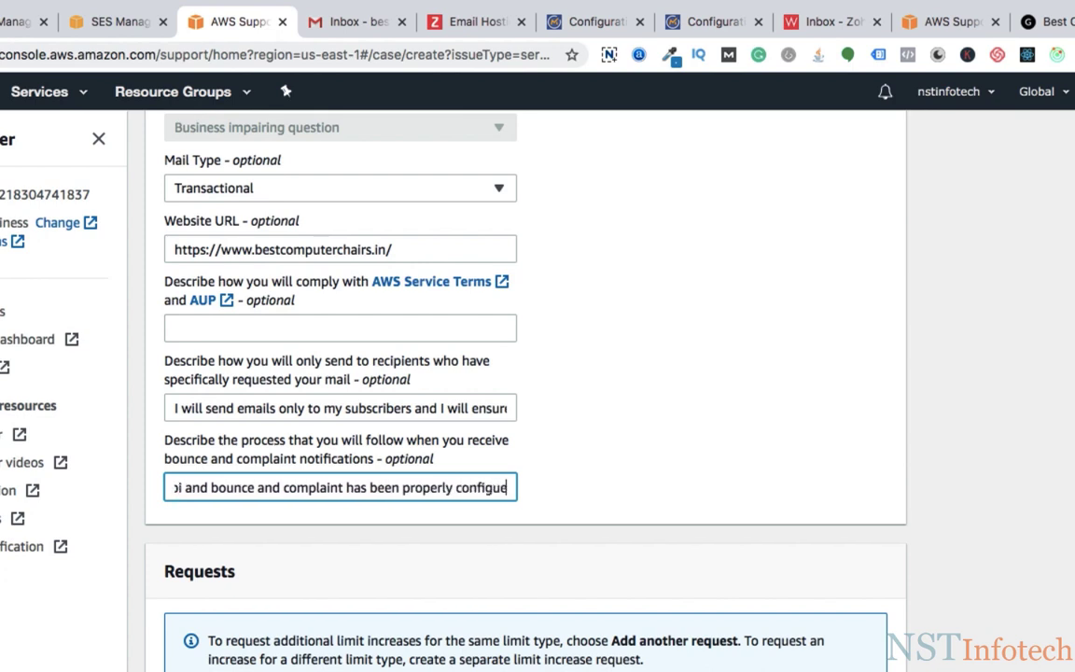
{"action": "key", "text": "BackSpace"}
{"action": "type", "text": "ured"}
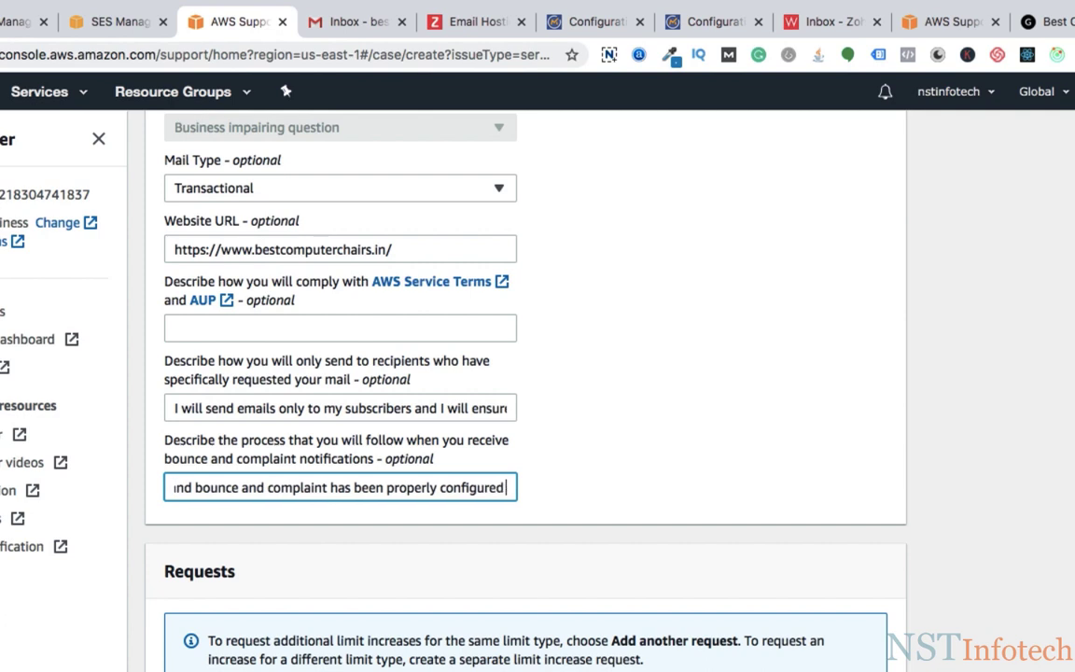
{"action": "type", "text": " with Mautic"}
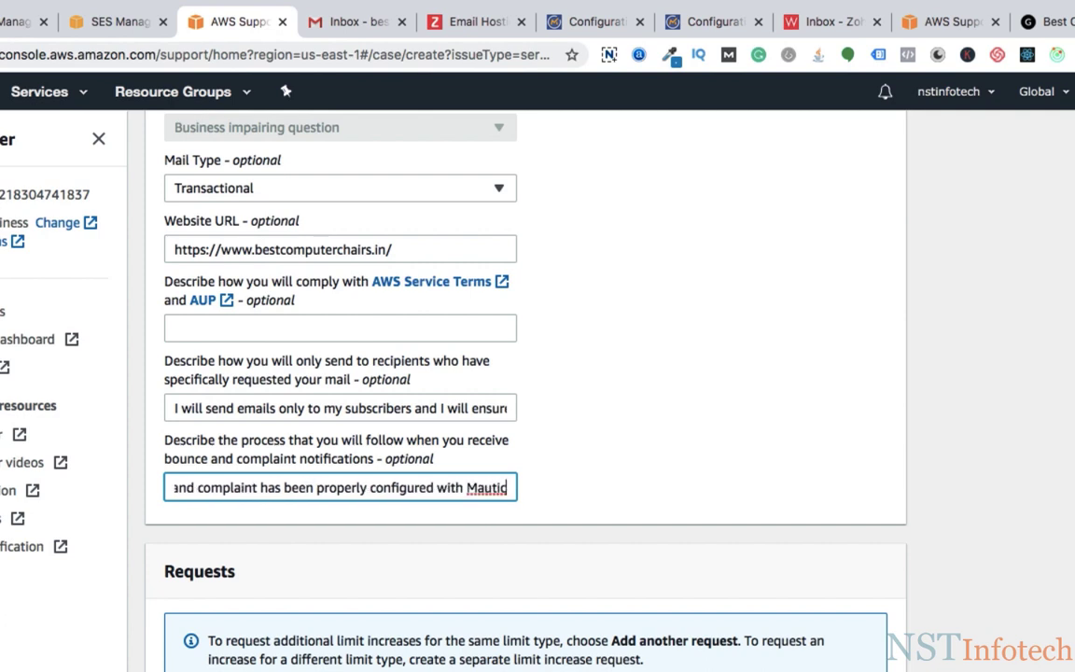
{"action": "scroll", "coordinate": [522, 373], "scroll_direction": "down", "scroll_amount": 3}
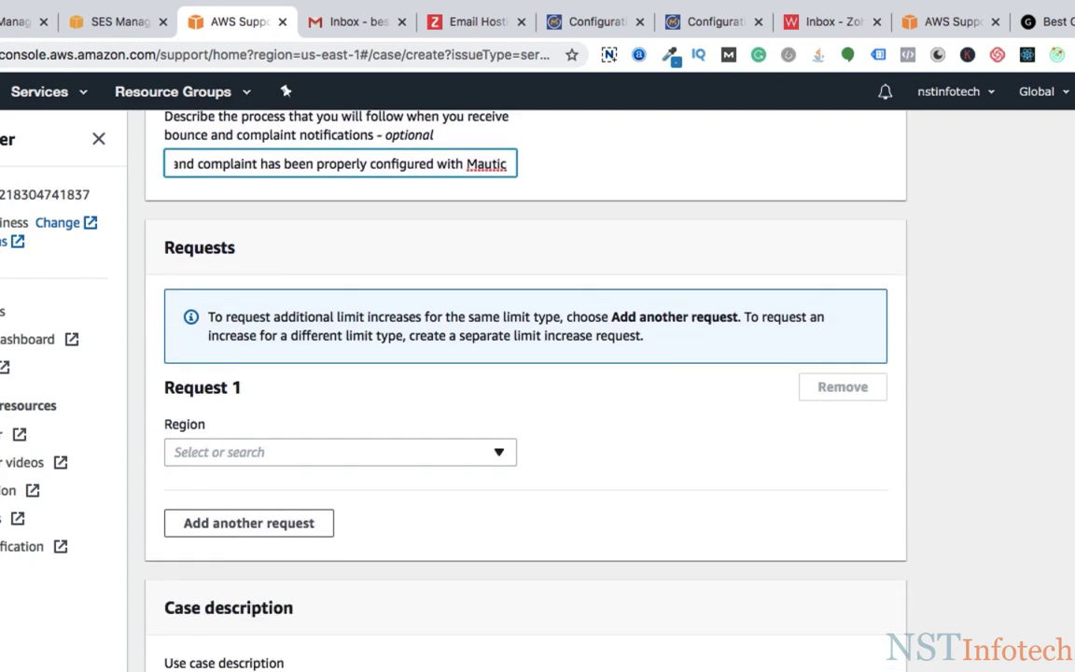
Step: Check the account's SES sandbox status and current sending limits
{"action": "scroll", "coordinate": [523, 373], "scroll_direction": "up", "scroll_amount": 5}
{"action": "scroll", "coordinate": [523, 373], "scroll_direction": "down", "scroll_amount": 5}
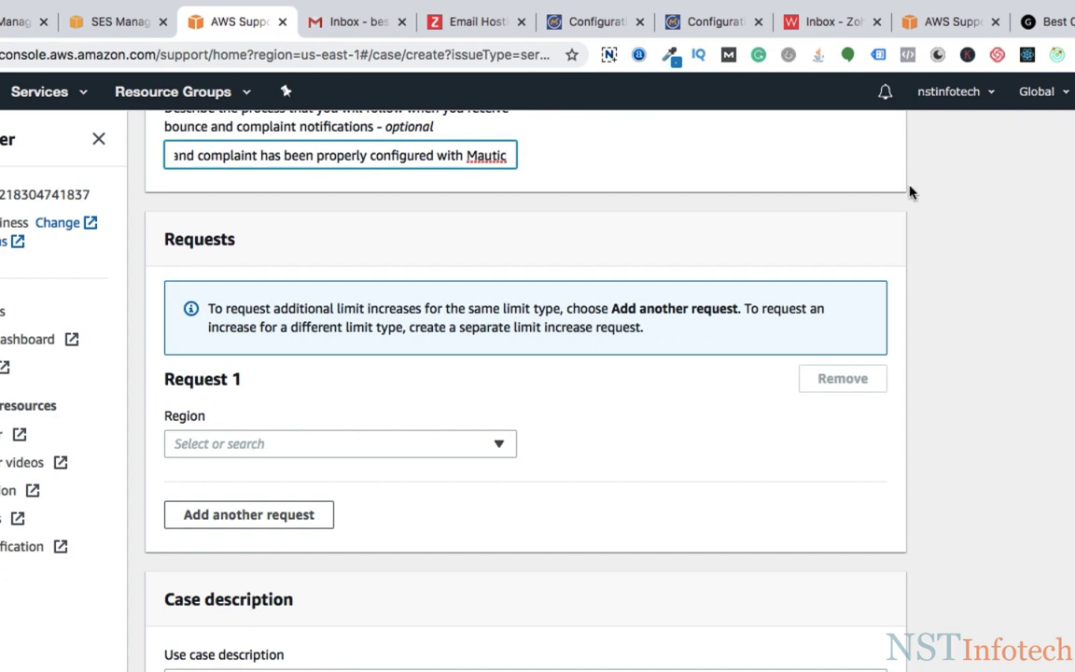
{"action": "left_click", "coordinate": [8, 26]}
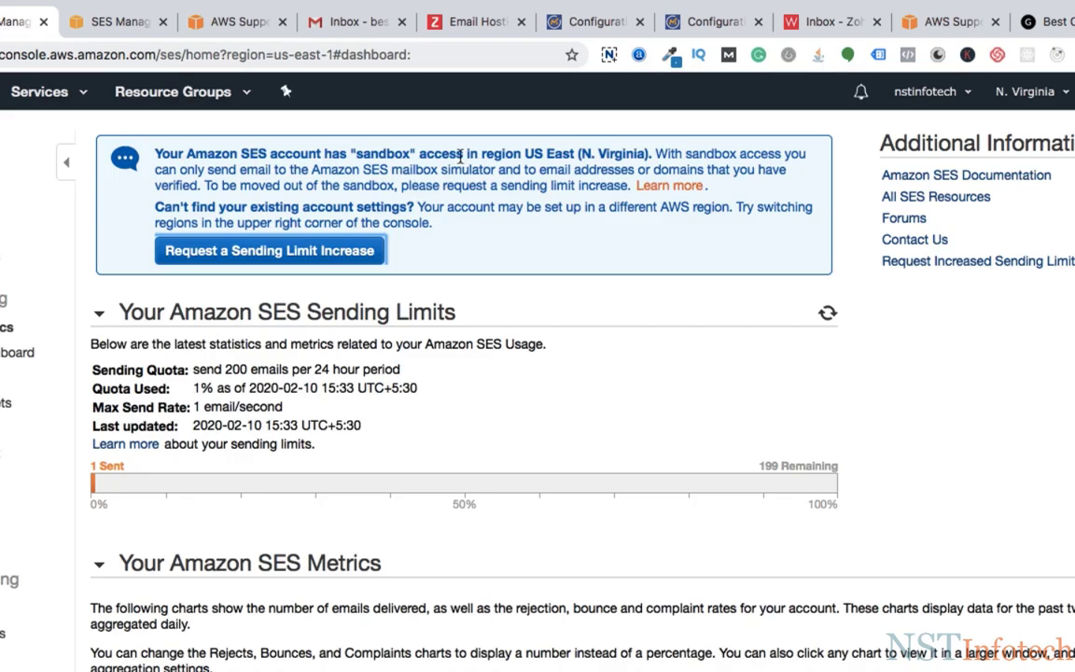
{"action": "left_click", "coordinate": [230, 22]}
Step: Add a request for US East (Northern Virginia), Desired Daily Sending Quota, new limit 1000
{"action": "left_click", "coordinate": [315, 446]}
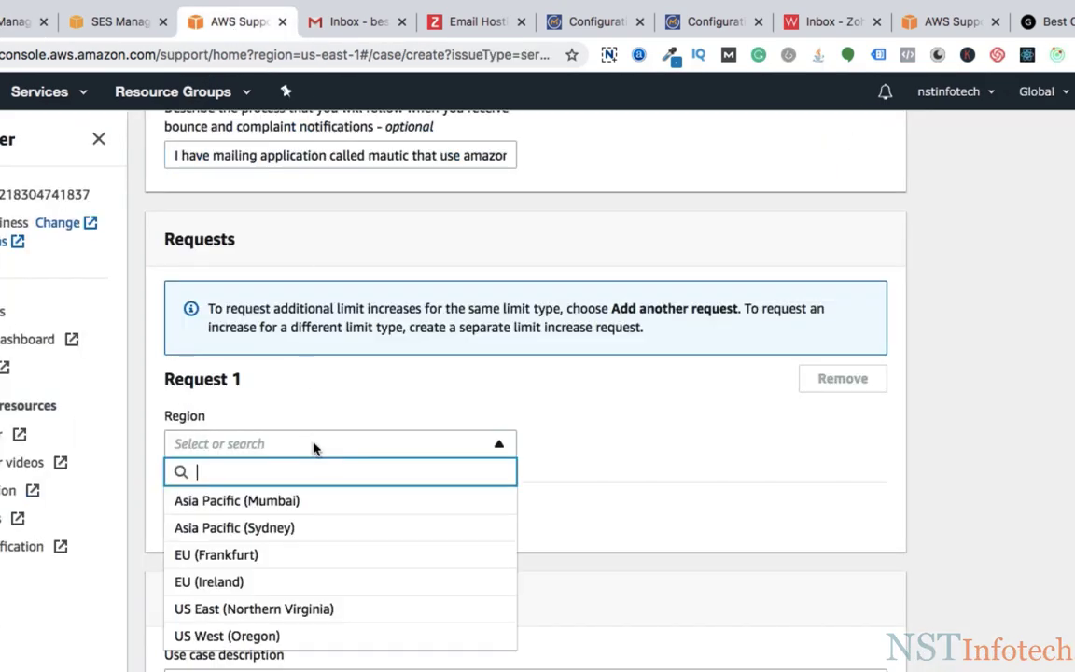
{"action": "left_click", "coordinate": [249, 616]}
{"action": "scroll", "coordinate": [370, 511], "scroll_direction": "down", "scroll_amount": 2}
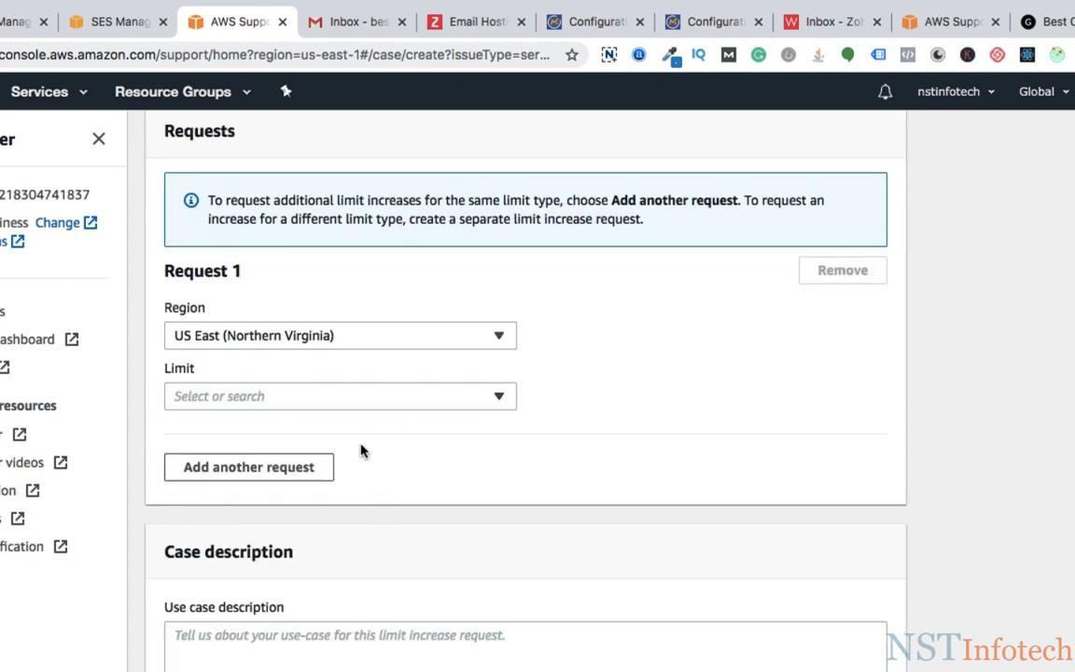
{"action": "left_click", "coordinate": [359, 399]}
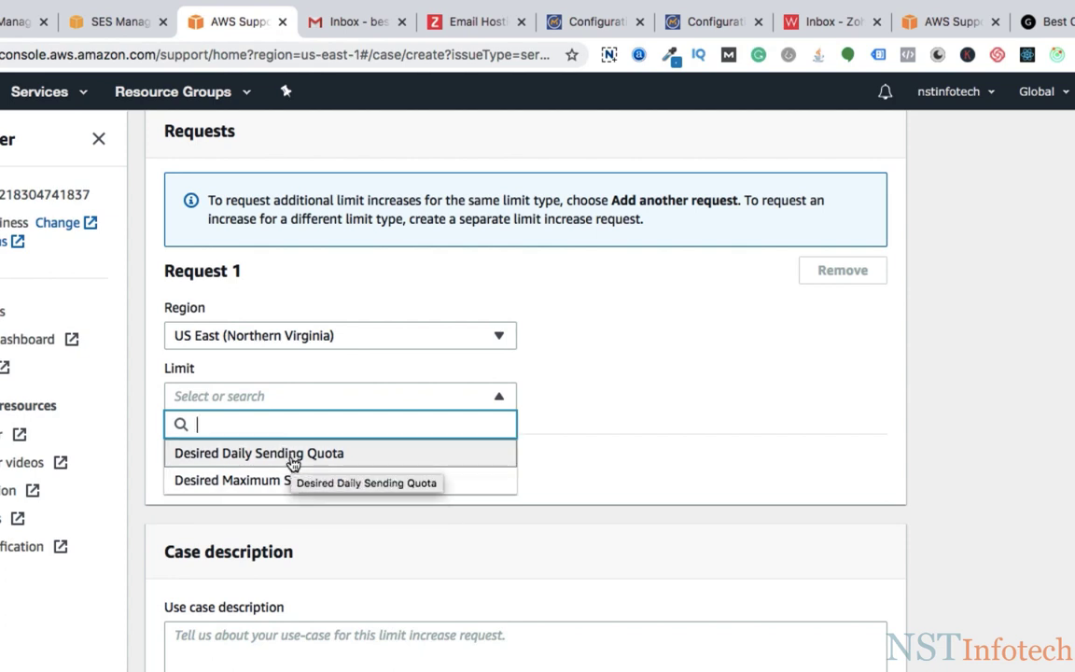
{"action": "left_click", "coordinate": [290, 457]}
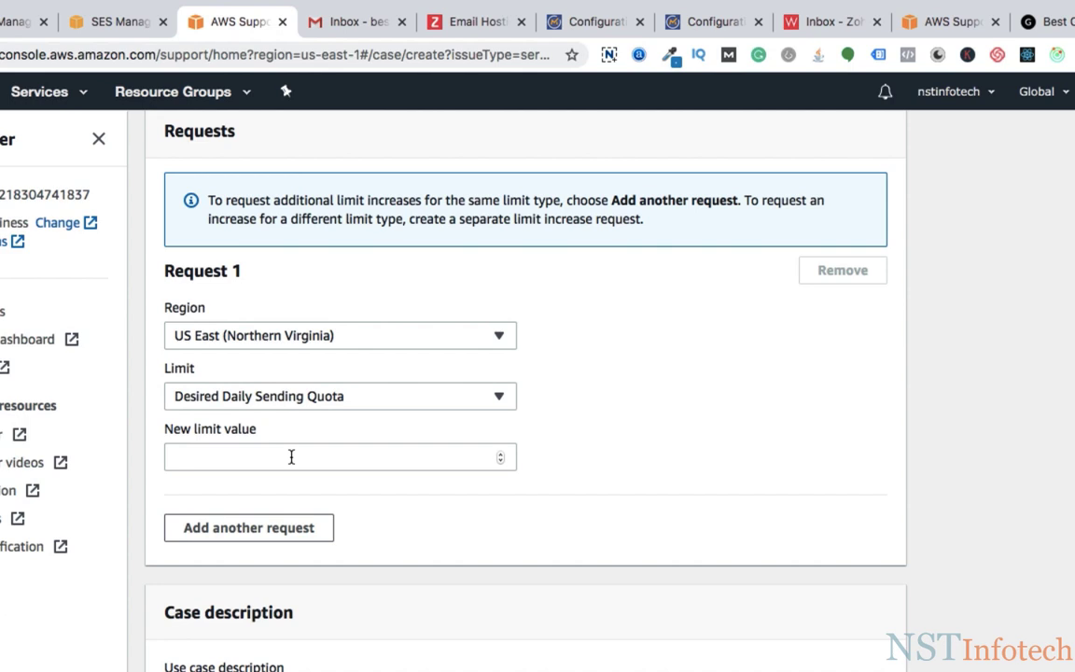
{"action": "left_click", "coordinate": [202, 457]}
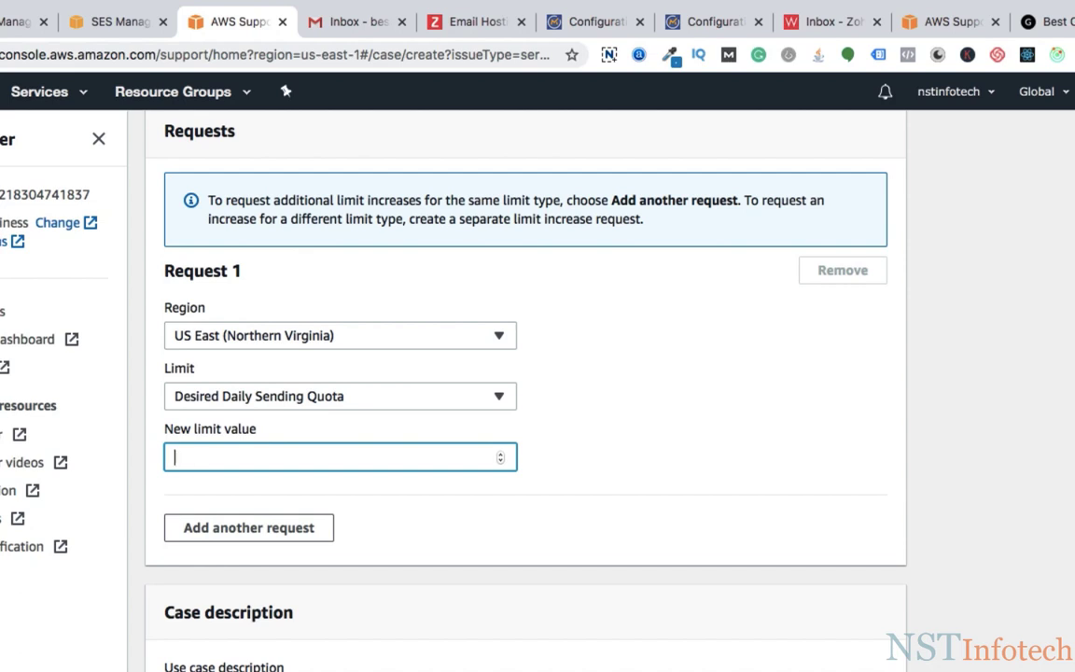
{"action": "type", "text": "1000"}
{"action": "scroll", "coordinate": [284, 528], "scroll_direction": "down", "scroll_amount": 5}
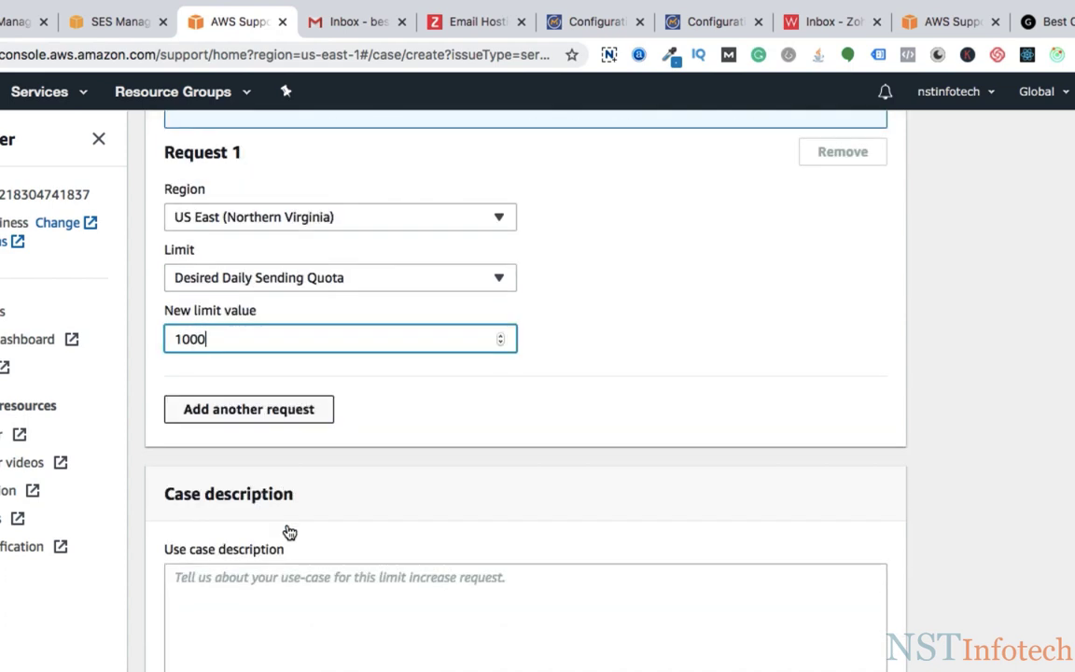
{"action": "left_click", "coordinate": [262, 452]}
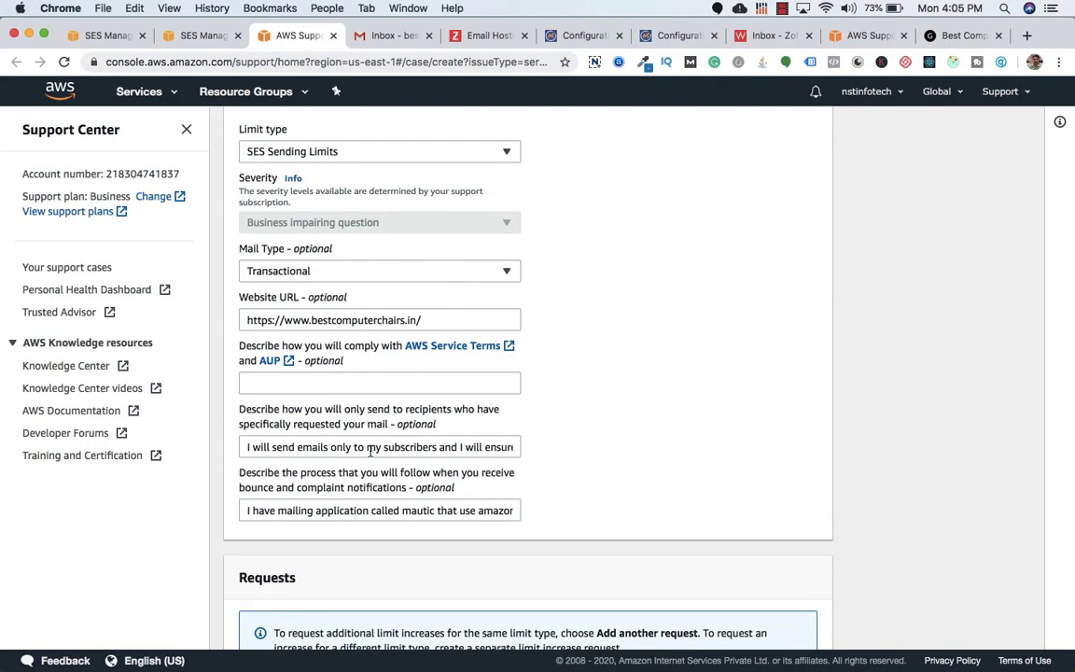
Step: Move the existing recipients answer into the AUP compliance field
{"action": "triple_click", "coordinate": [370, 449]}
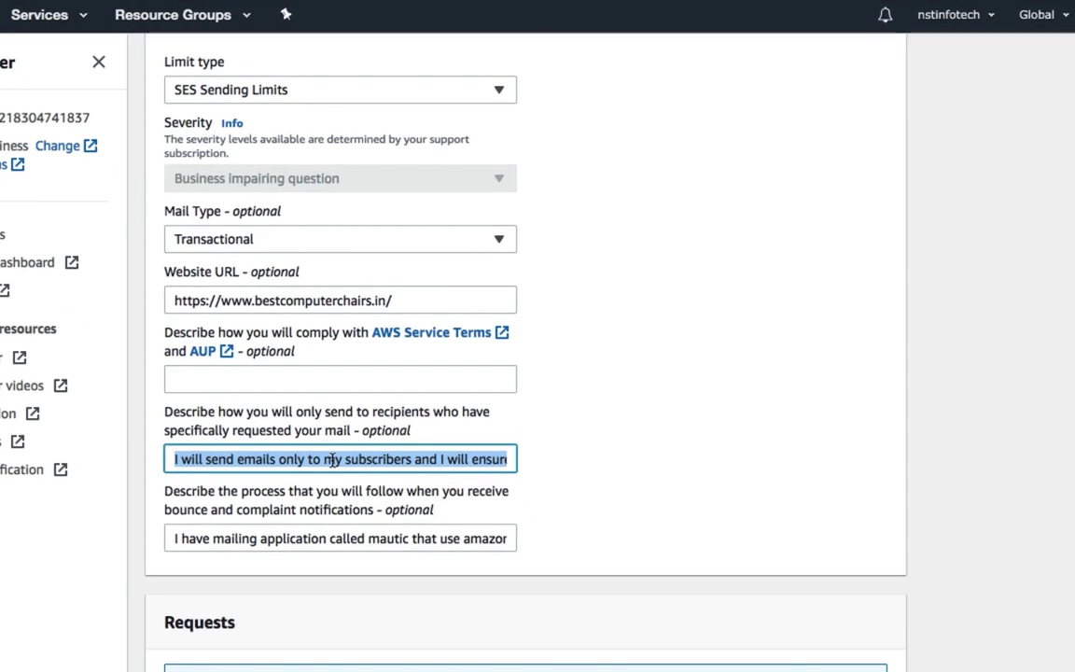
{"action": "key", "text": "BackSpace"}
{"action": "left_click", "coordinate": [290, 377]}
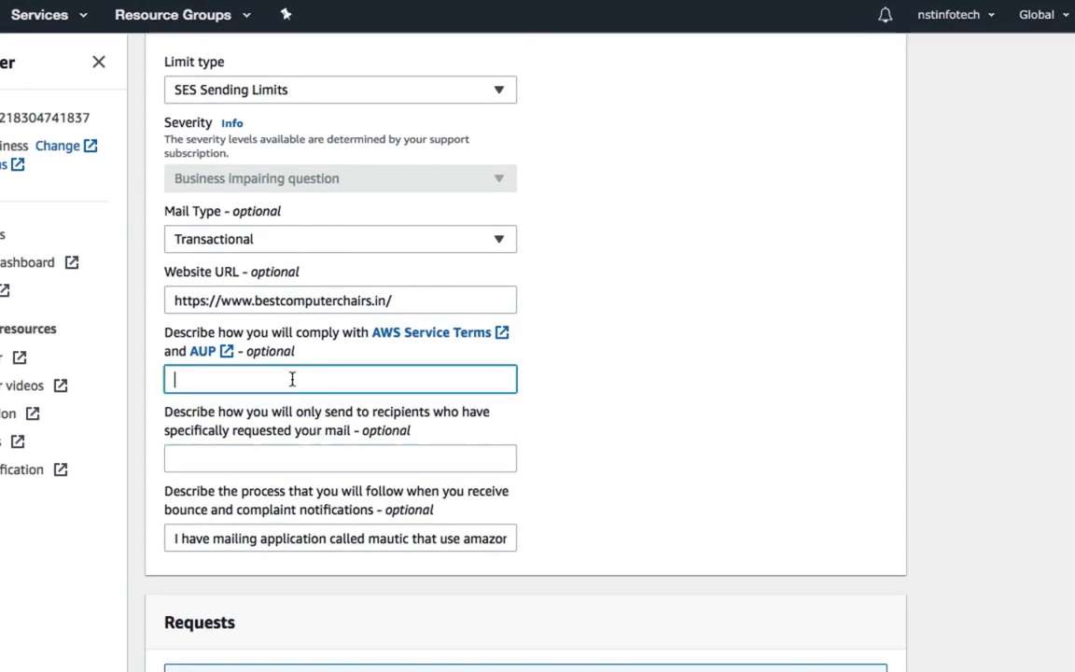
{"action": "key", "text": "super+v"}
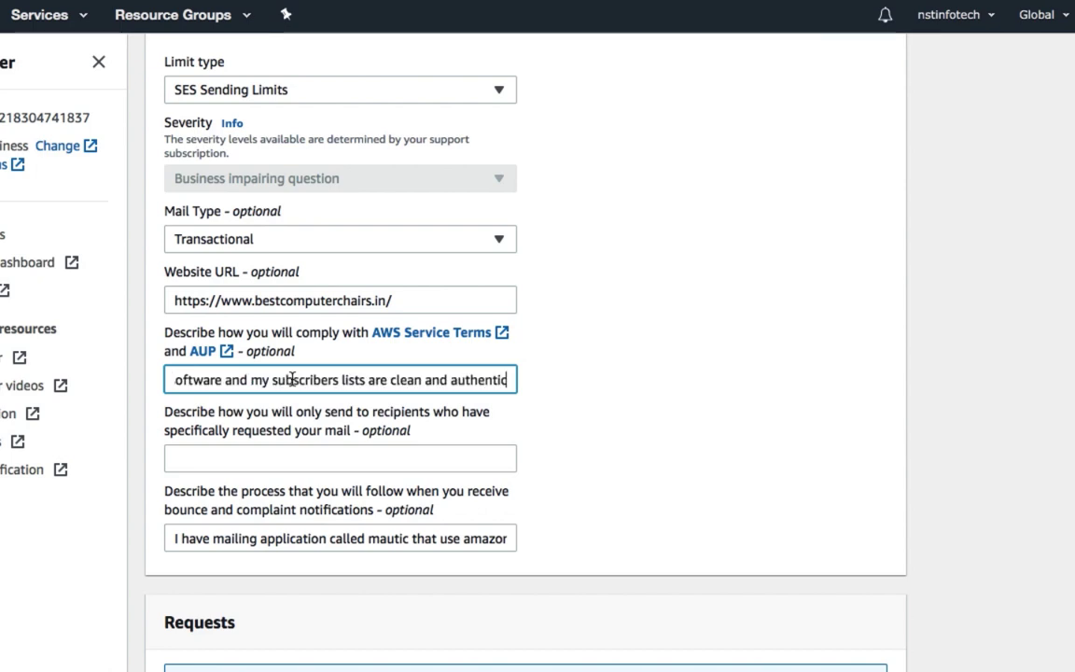
Step: State that people can subscribe to the list using opt-in forms, correcting 'subscibe' to 'subscribe'
{"action": "left_click", "coordinate": [274, 458]}
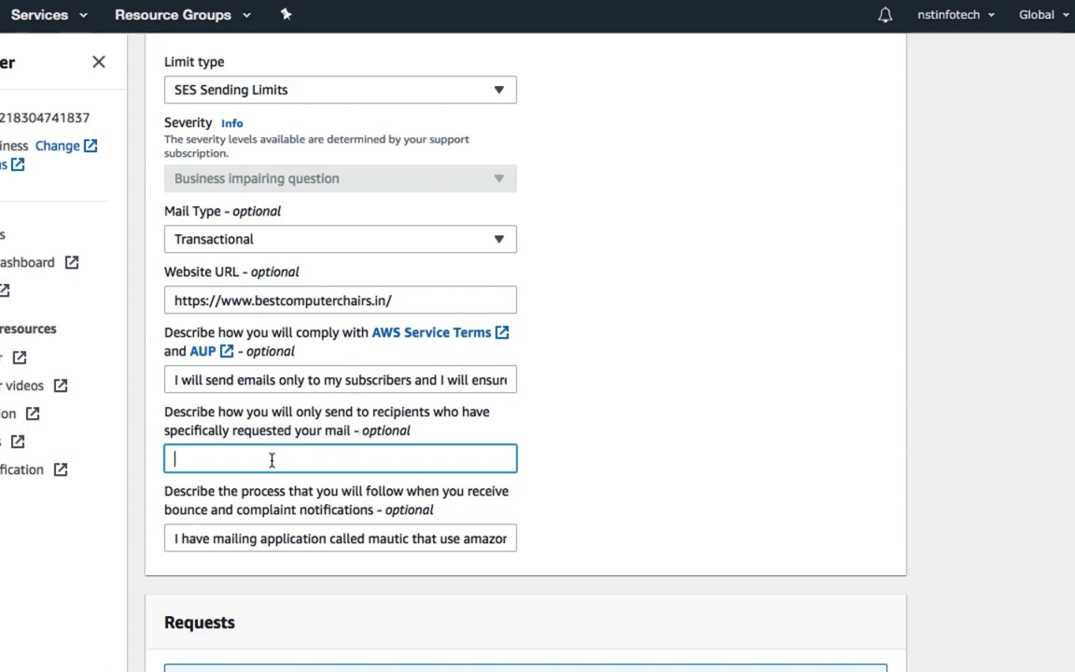
{"action": "type", "text": "I have so"}
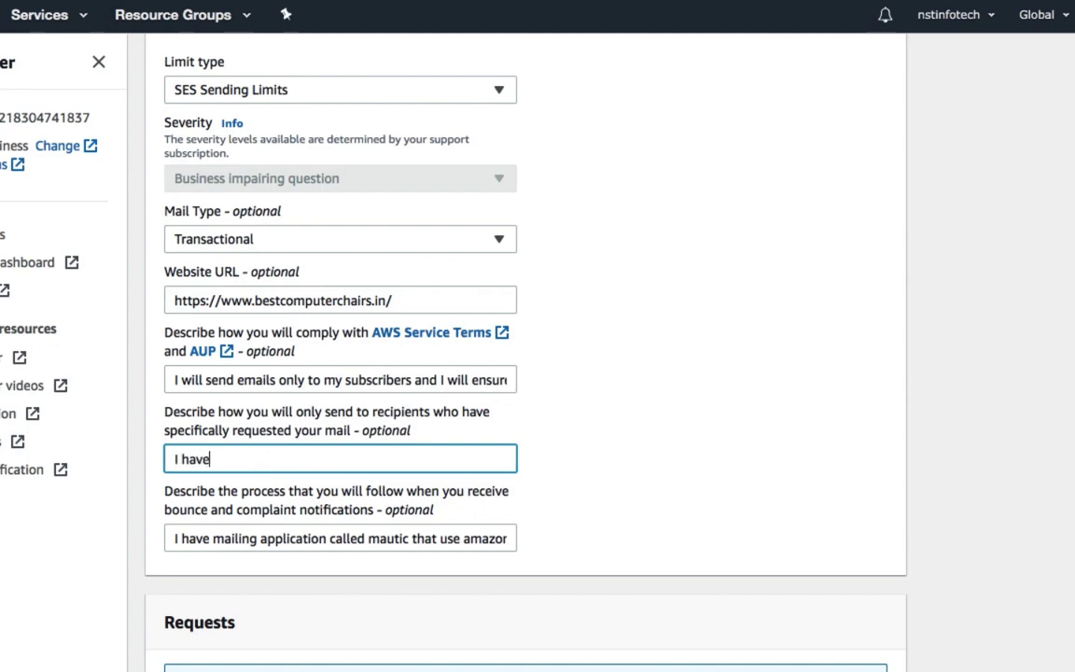
{"action": "key", "text": "BackSpace"}
{"action": "key", "text": "BackSpace"}
{"action": "type", "text": "optin for"}
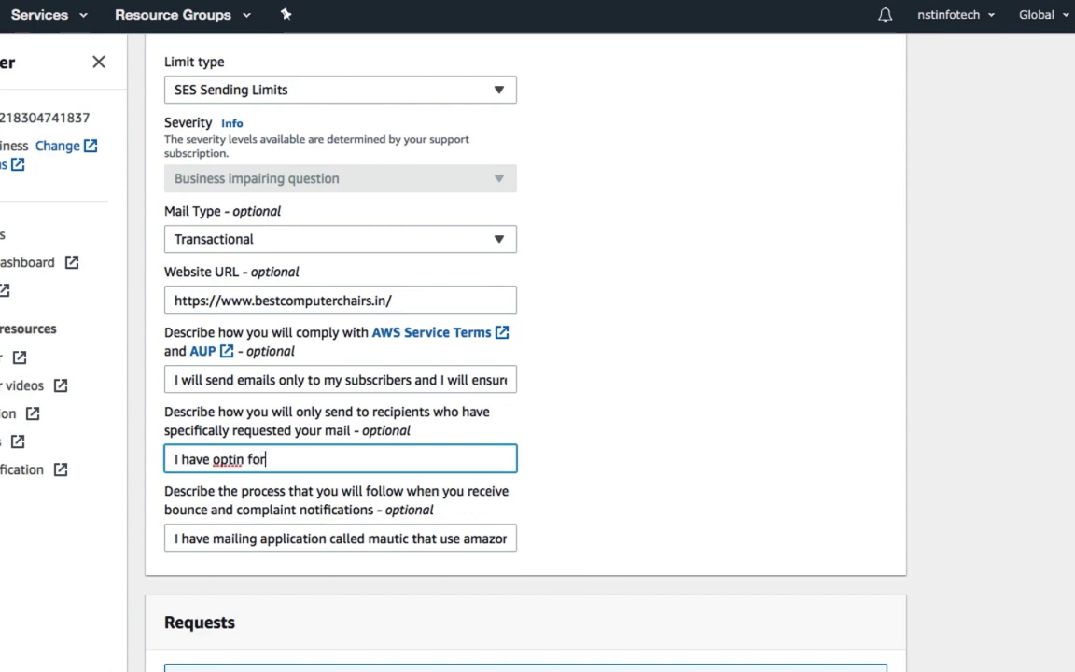
{"action": "key", "text": "BackSpace"}
{"action": "key", "text": "BackSpace"}
{"action": "type", "text": "orms and o"}
{"action": "key", "text": "BackSpace"}
{"action": "type", "text": "peopel"}
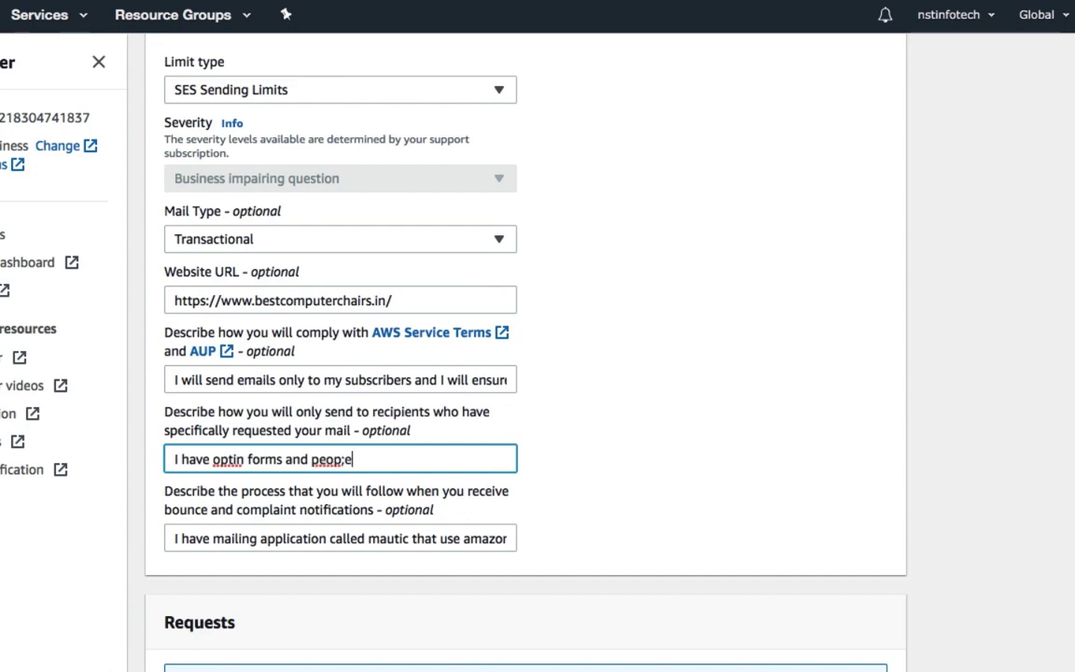
{"action": "key", "text": "BackSpace"}
{"action": "key", "text": "BackSpace"}
{"action": "type", "text": "le can sub"}
{"action": "type", "text": "scribe"}
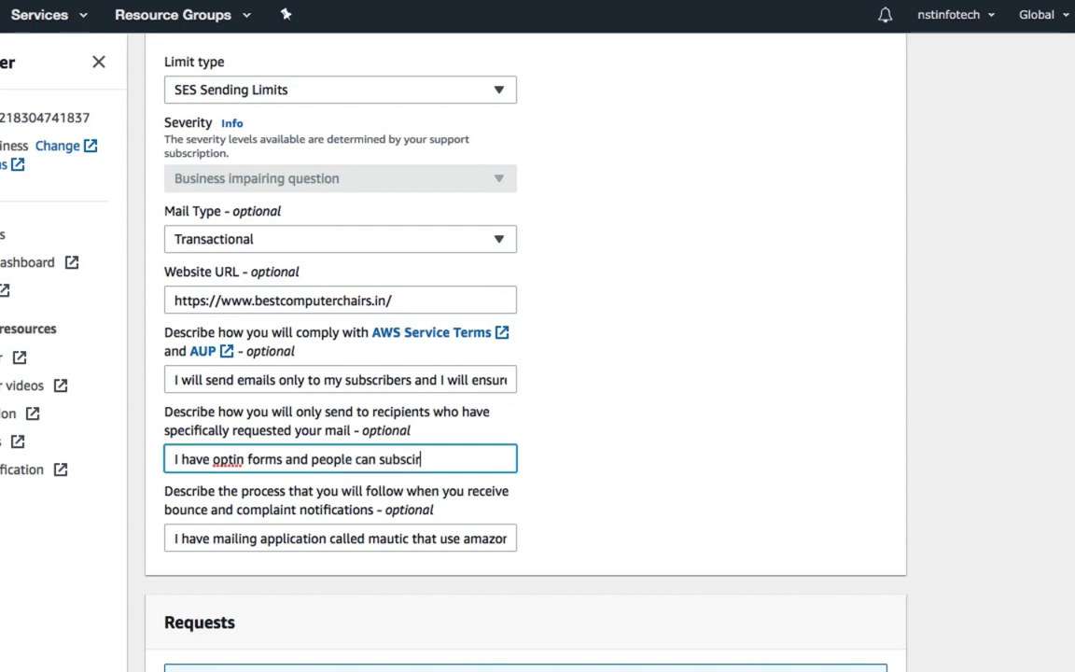
{"action": "type", "text": " to my list "}
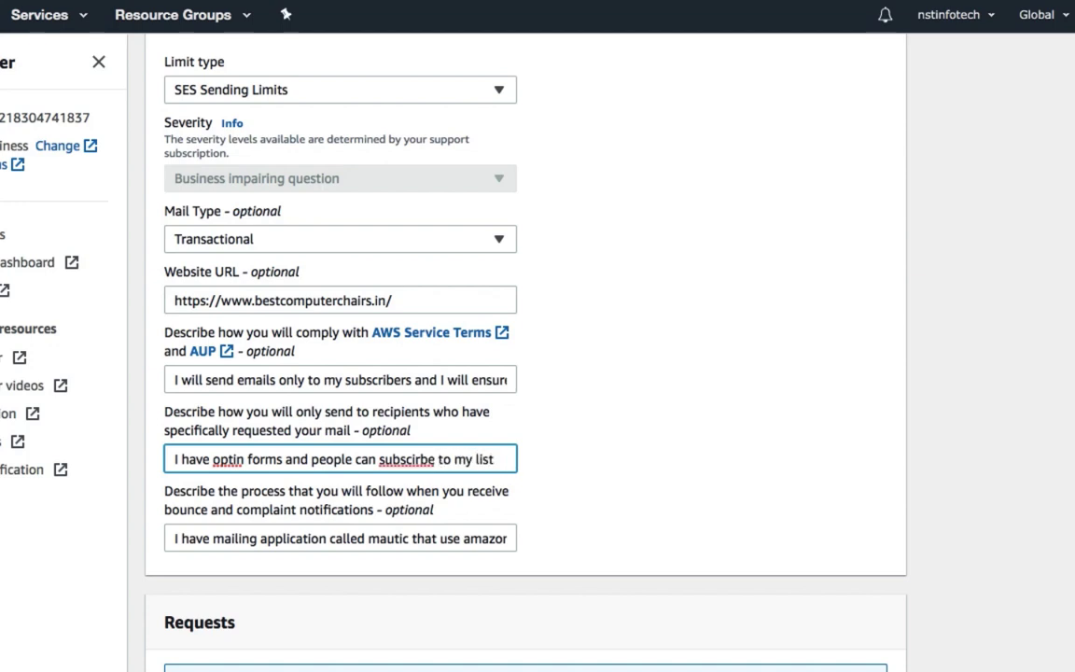
{"action": "type", "text": "using these fom"}
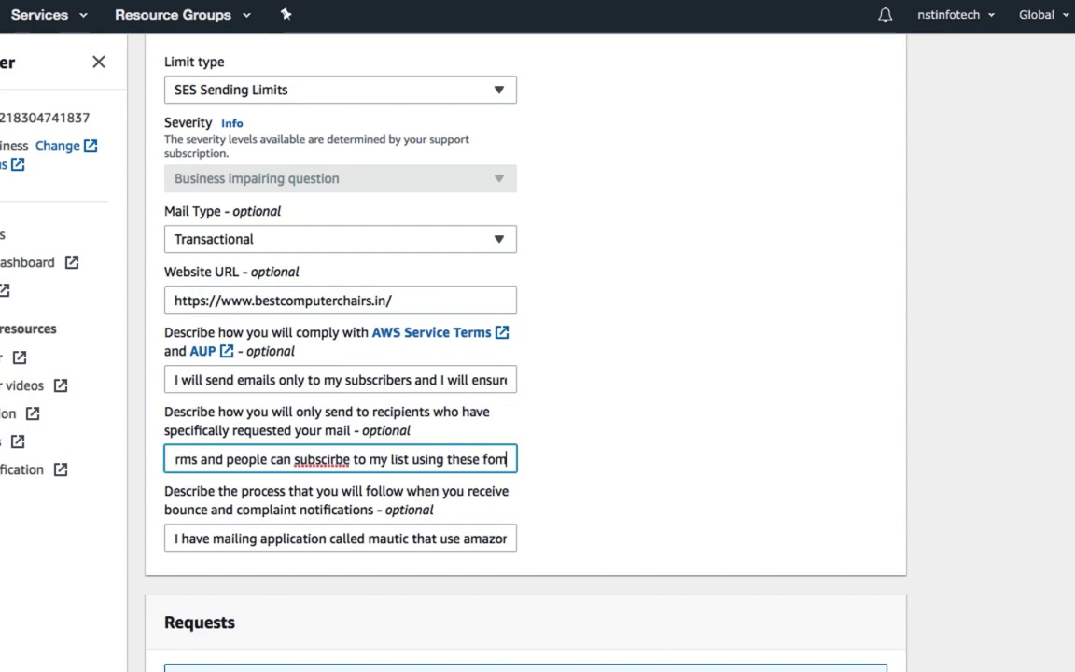
{"action": "key", "text": "BackSpace"}
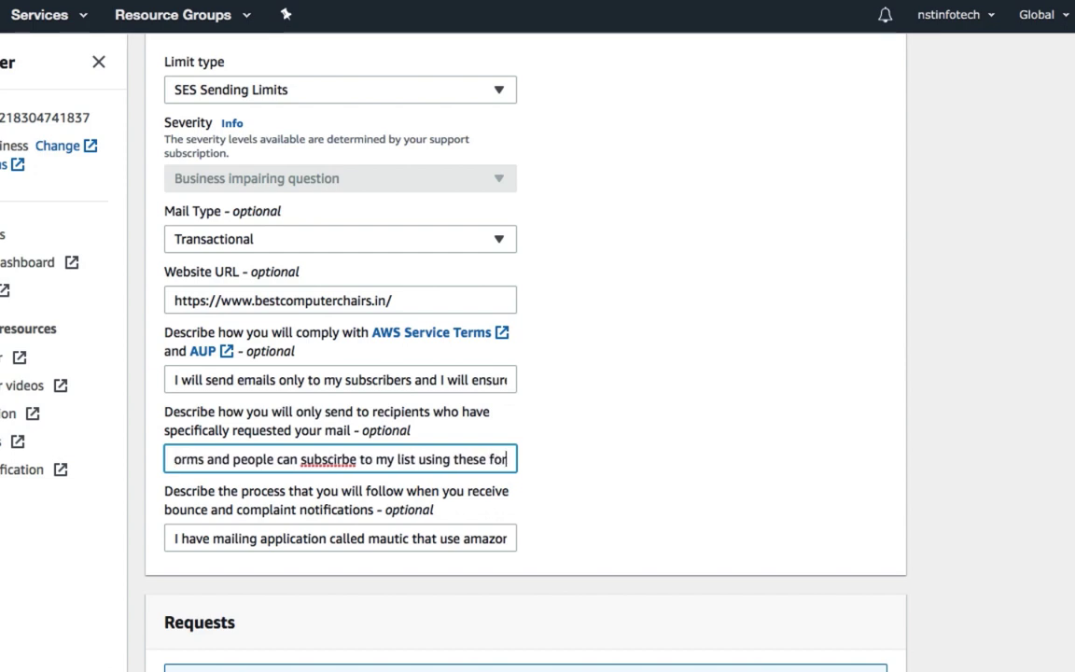
{"action": "type", "text": "rms"}
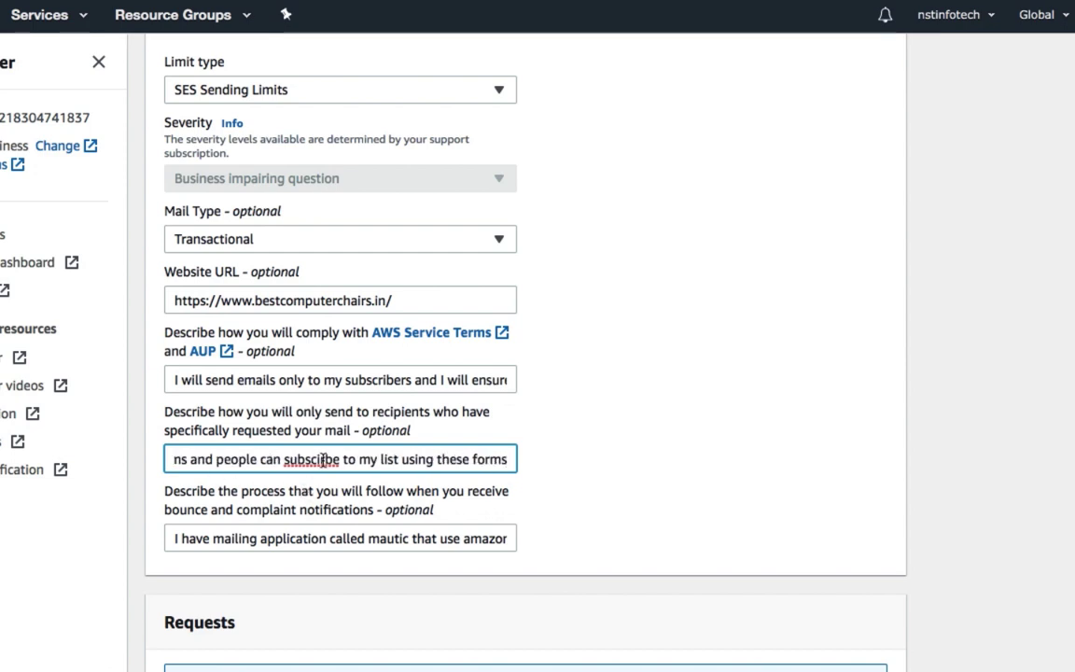
{"action": "right_click", "coordinate": [323, 459]}
{"action": "left_click", "coordinate": [359, 355]}
Step: Add that mail goes to no one except those who have subscribed
{"action": "type", "text": "and"}
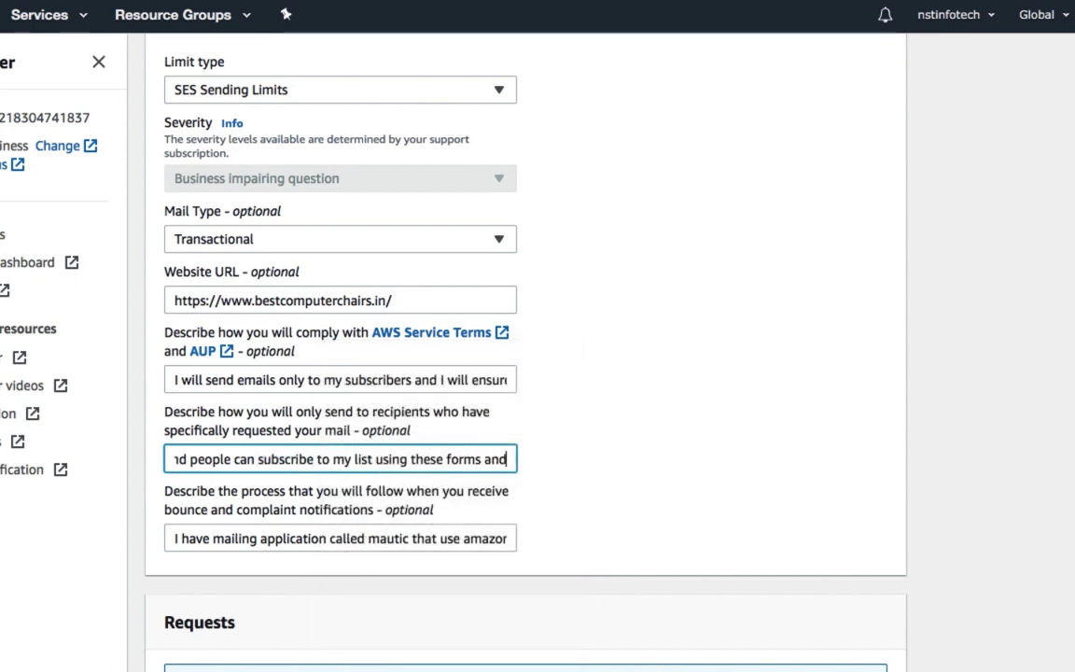
{"action": "type", "text": " I wll no"}
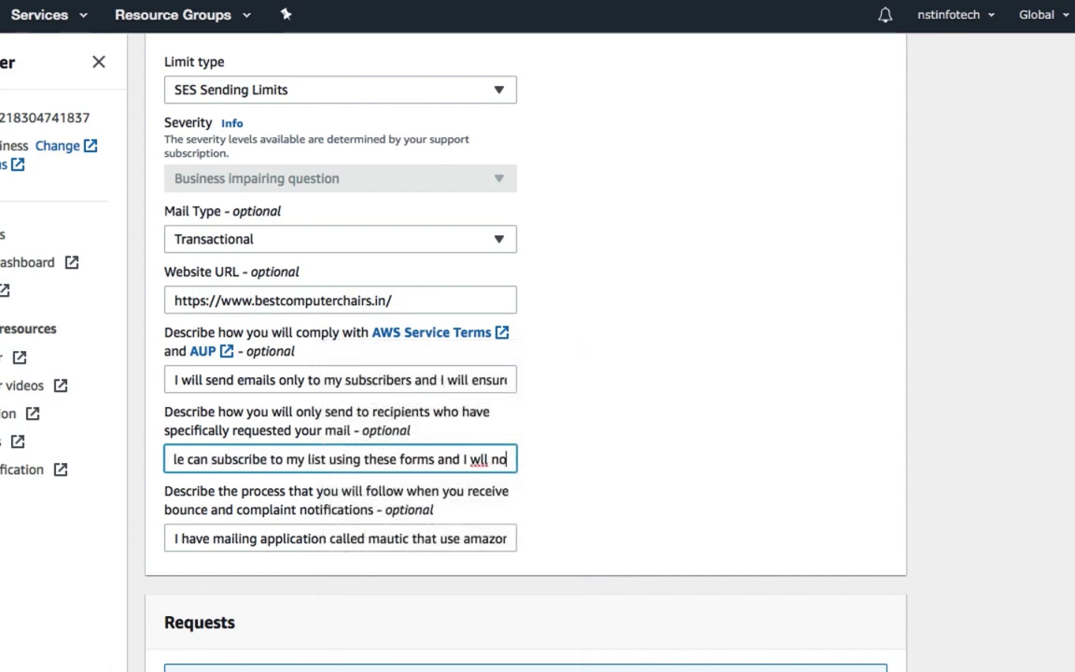
{"action": "key", "text": "BackSpace"}
{"action": "key", "text": "BackSpace"}
{"action": "key", "text": "BackSpace"}
{"action": "key", "text": "BackSpace"}
{"action": "key", "text": "BackSpace"}
{"action": "type", "text": "ill not"}
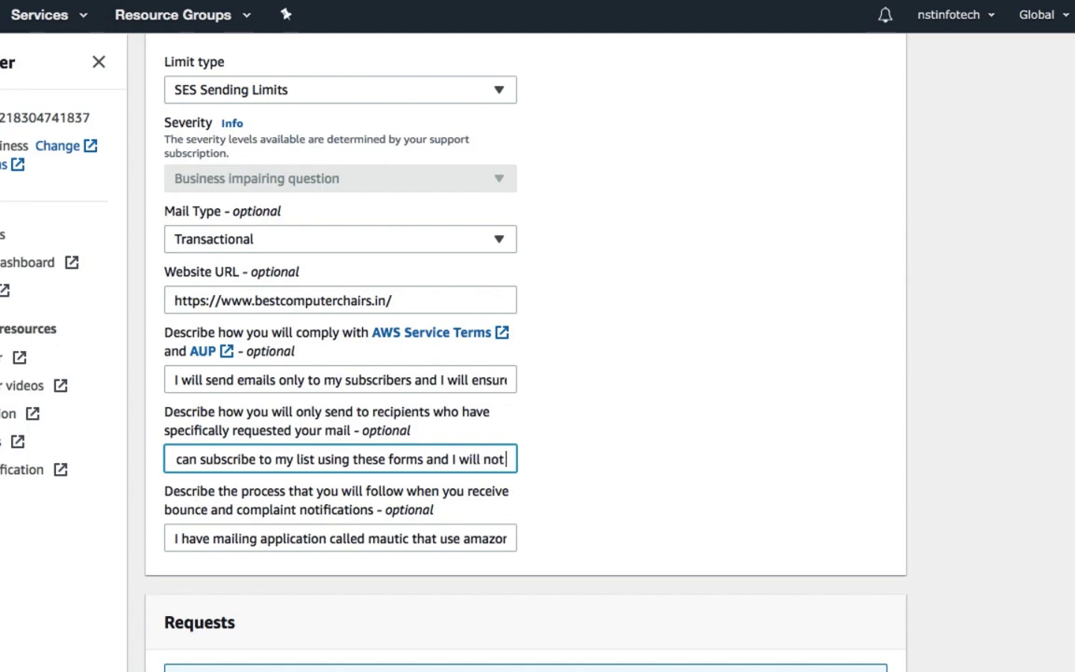
{"action": "type", "text": " send"}
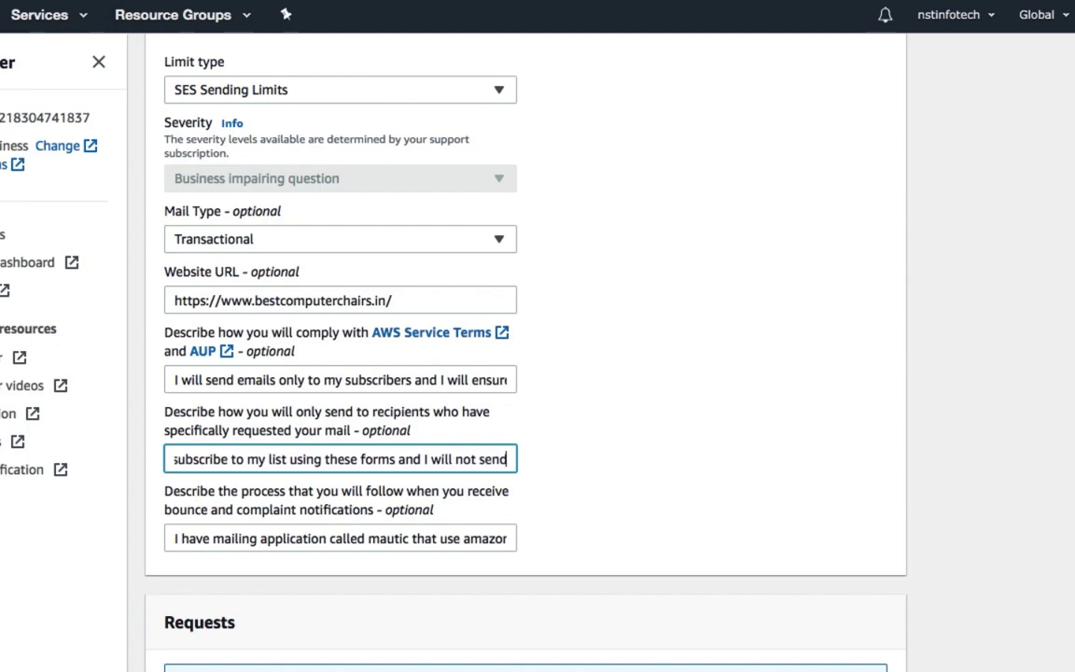
{"action": "type", "text": " to an"}
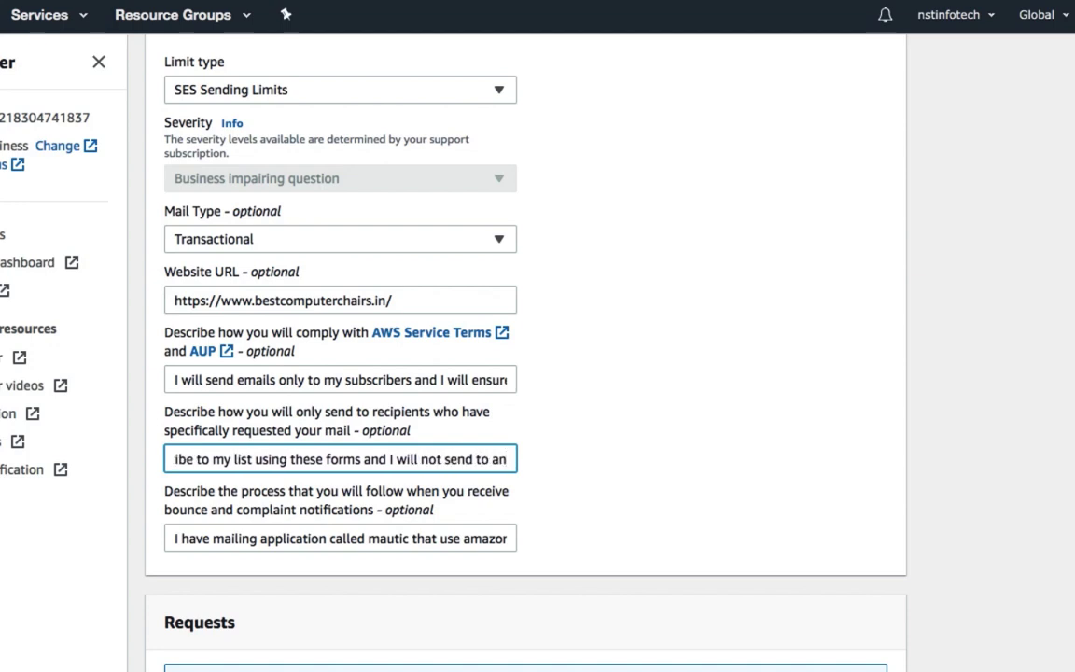
{"action": "type", "text": "yone excep"}
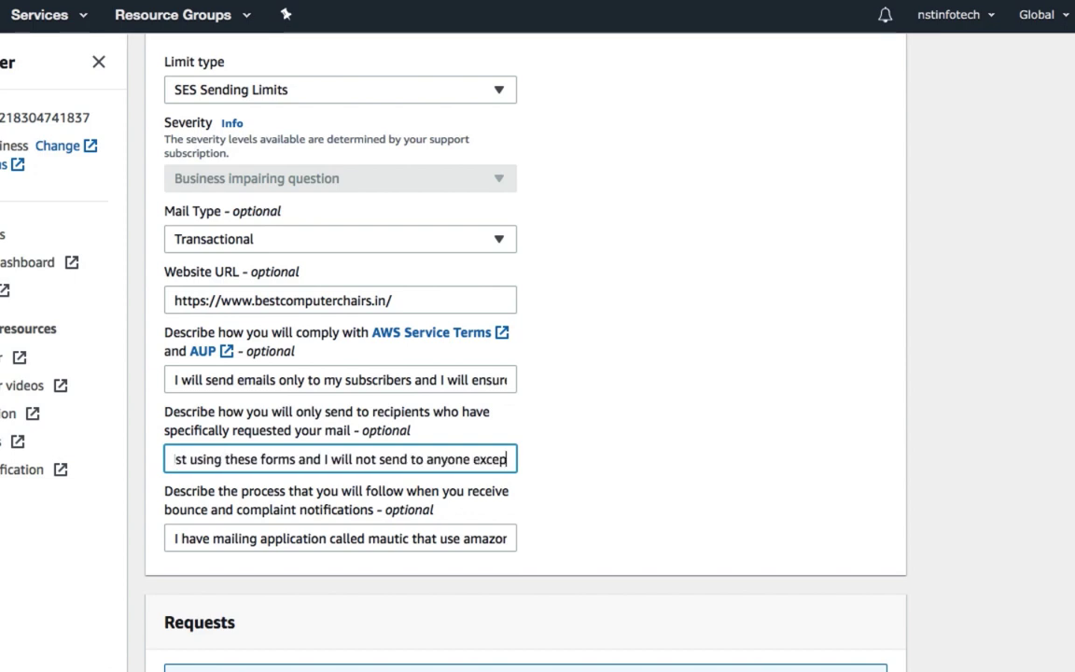
{"action": "type", "text": "t"}
{"action": "type", "text": " those"}
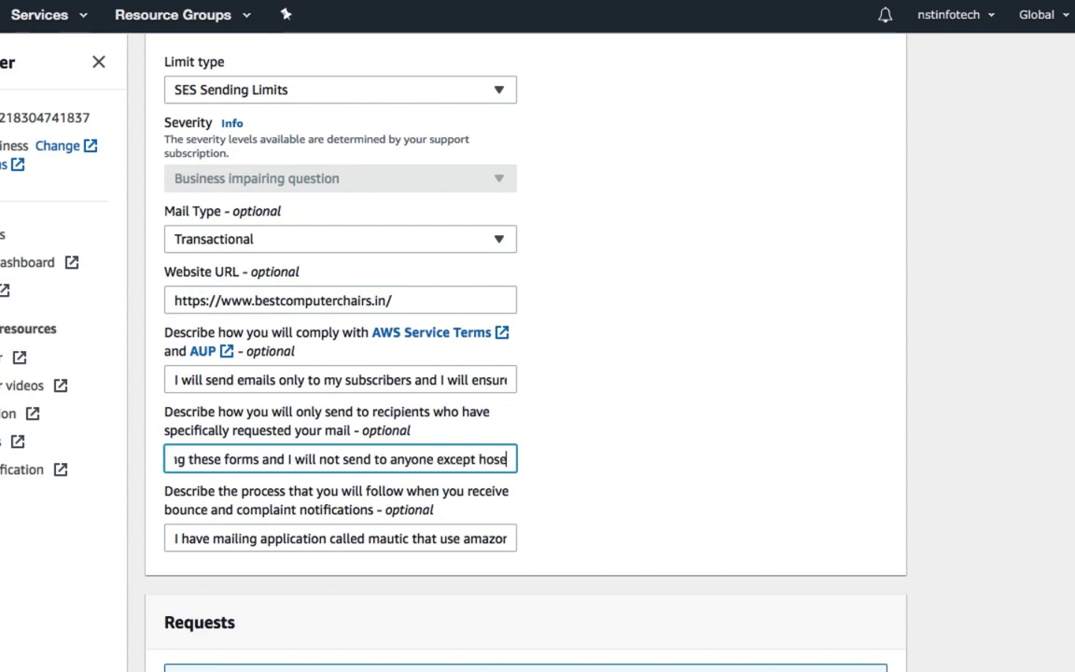
{"action": "key", "text": "BackSpace"}
{"action": "key", "text": "BackSpace"}
{"action": "key", "text": "BackSpace"}
{"action": "key", "text": "BackSpace"}
{"action": "key", "text": "BackSpace"}
{"action": "key", "text": "BackSpace"}
{"action": "type", "text": "those who m"}
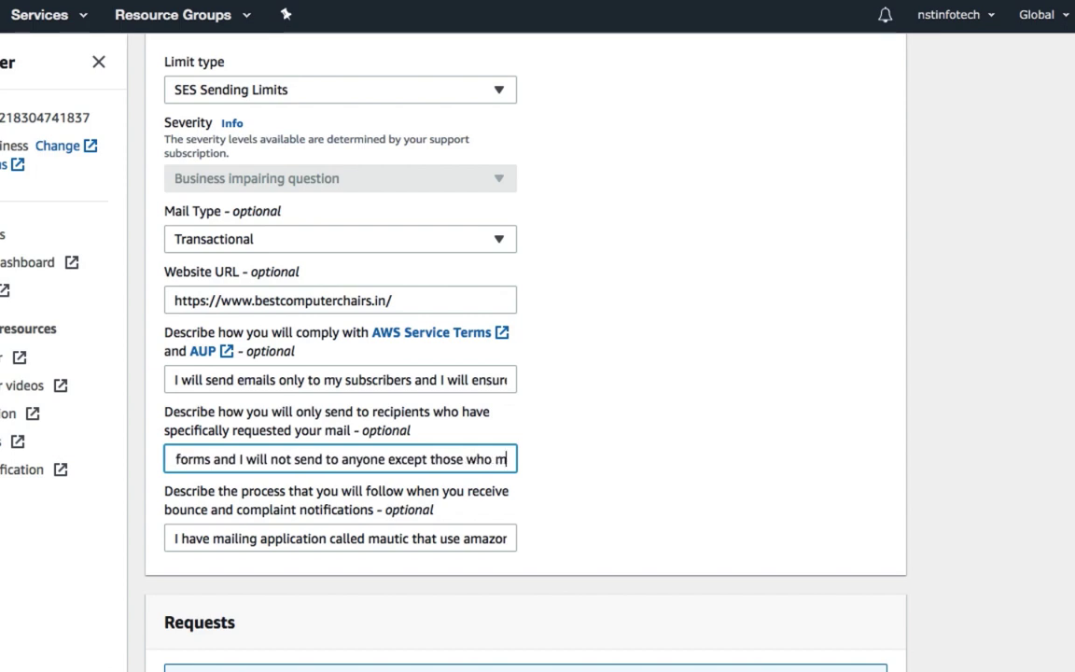
{"action": "key", "text": "BackSpace"}
{"action": "type", "text": "ha"}
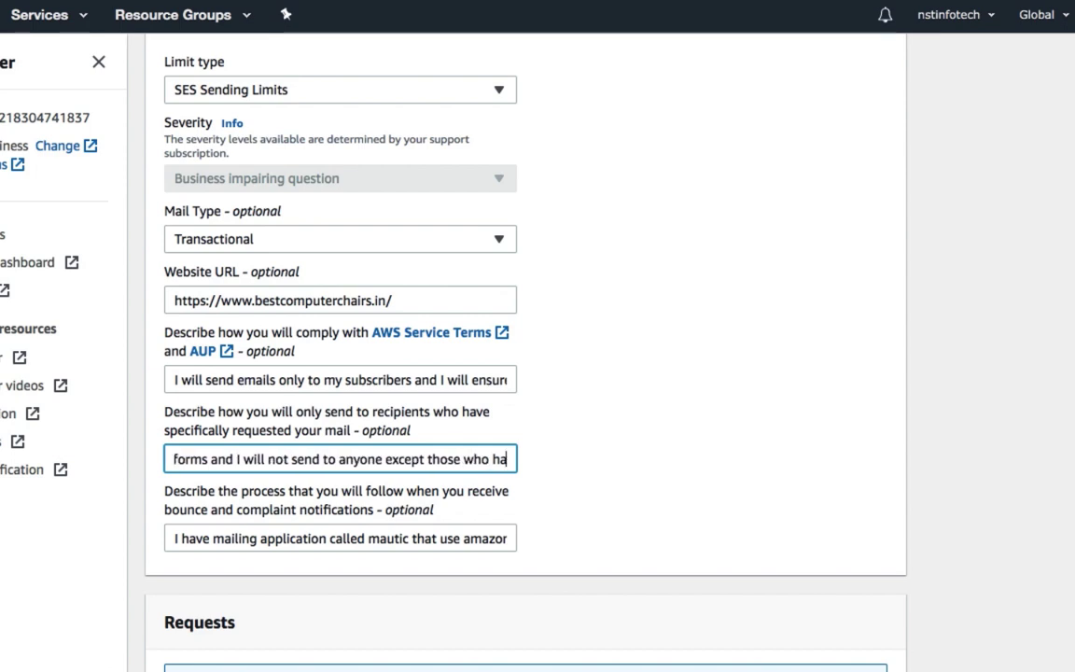
{"action": "type", "text": "ve subscribed."}
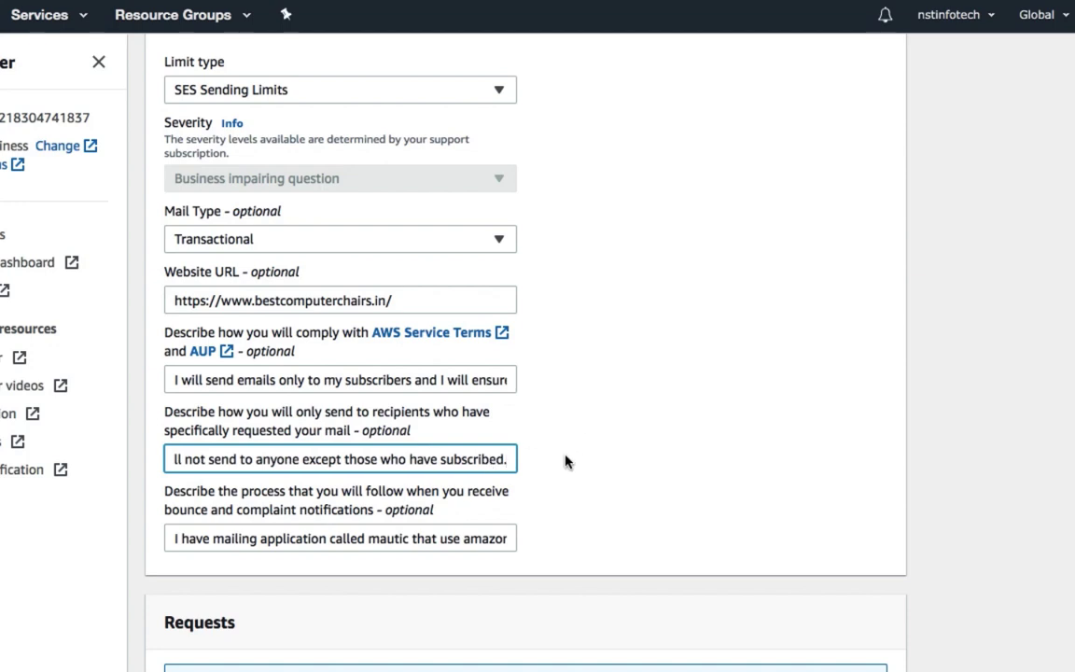
{"action": "scroll", "coordinate": [560, 467], "scroll_direction": "down", "scroll_amount": 2}
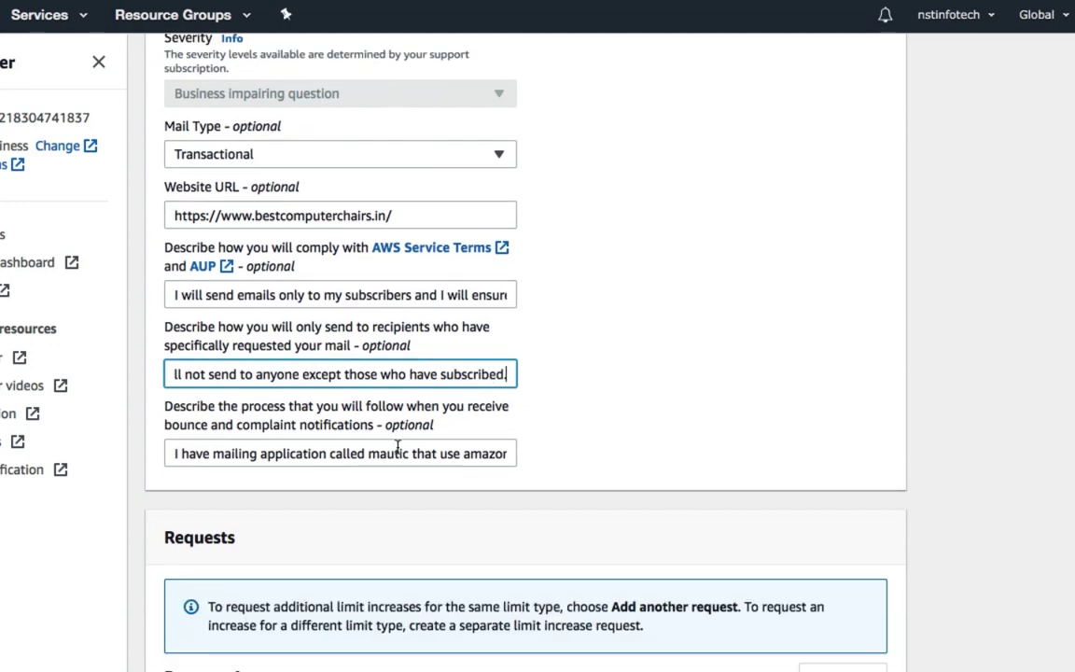
{"action": "left_click", "coordinate": [329, 455]}
{"action": "scroll", "coordinate": [597, 439], "scroll_direction": "down", "scroll_amount": 10}
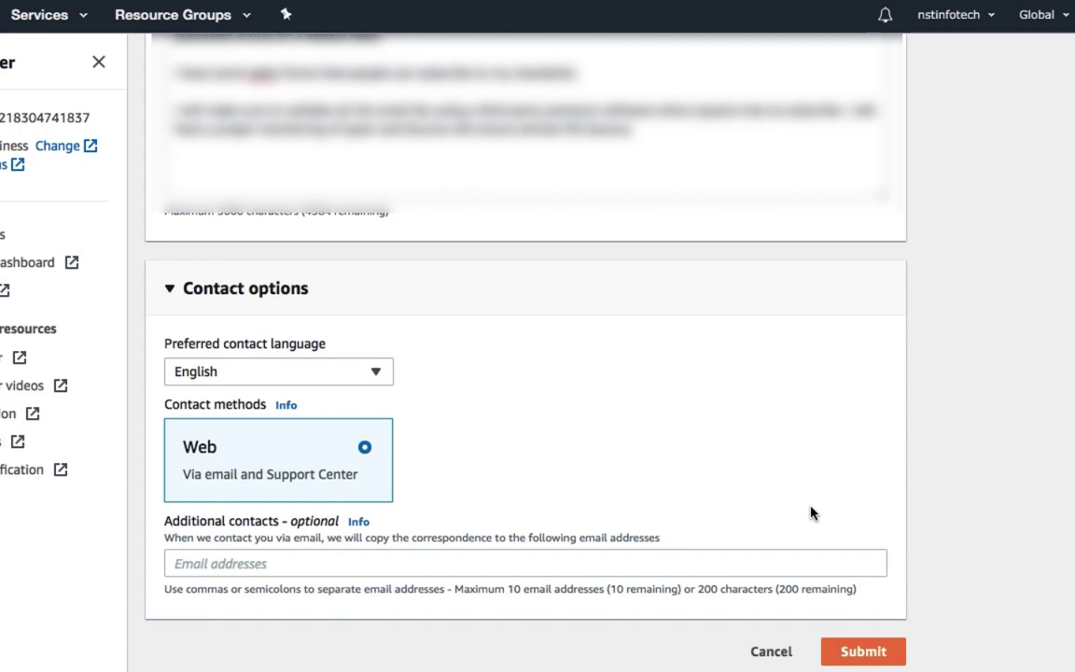
{"action": "scroll", "coordinate": [810, 513], "scroll_direction": "up", "scroll_amount": 10}
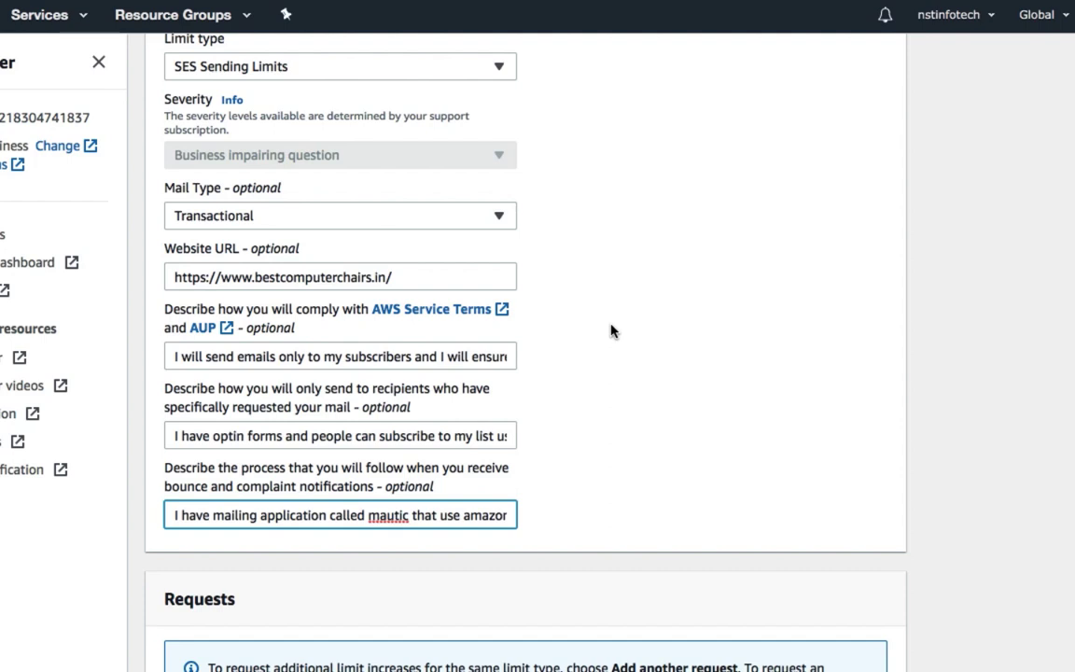
{"action": "scroll", "coordinate": [612, 331], "scroll_direction": "down", "scroll_amount": 2}
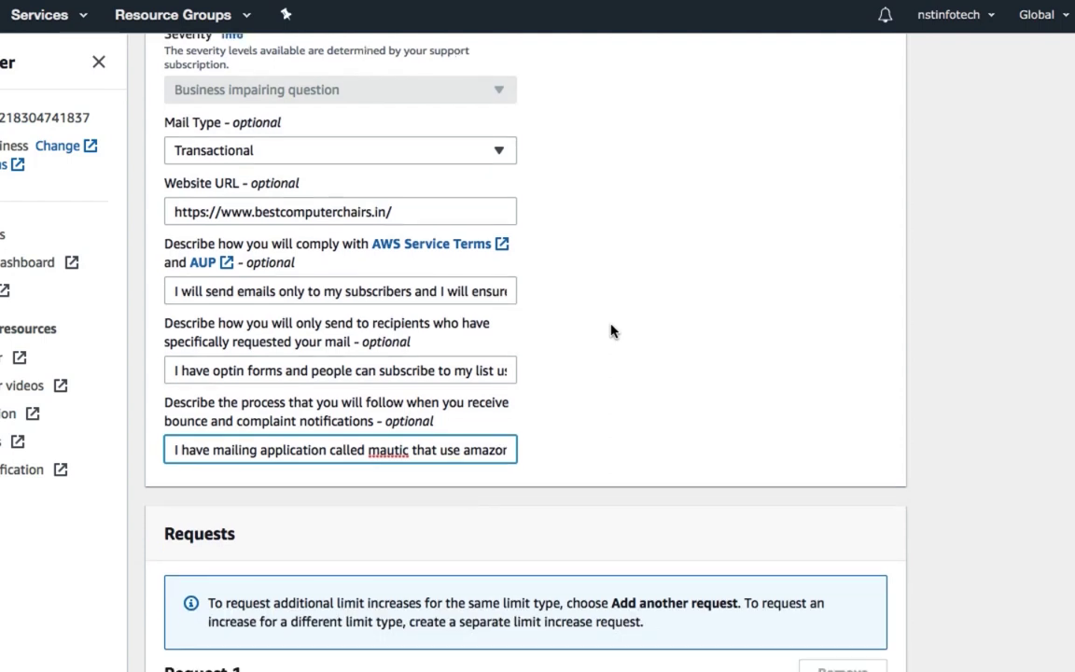
{"action": "scroll", "coordinate": [612, 331], "scroll_direction": "down", "scroll_amount": 2}
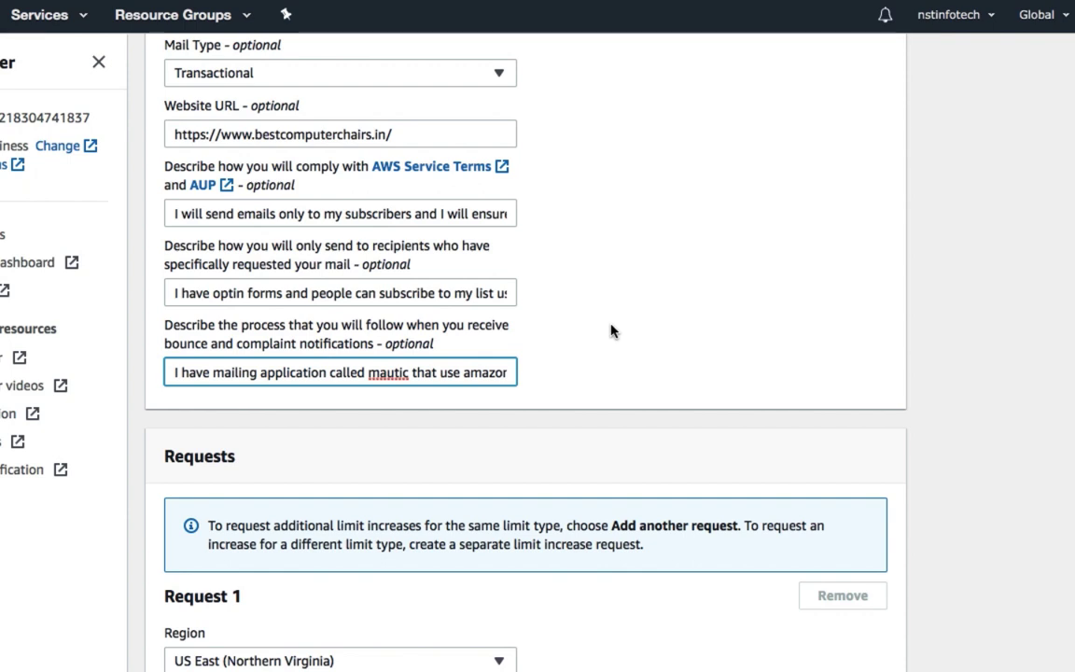
{"action": "scroll", "coordinate": [611, 331], "scroll_direction": "up", "scroll_amount": 4}
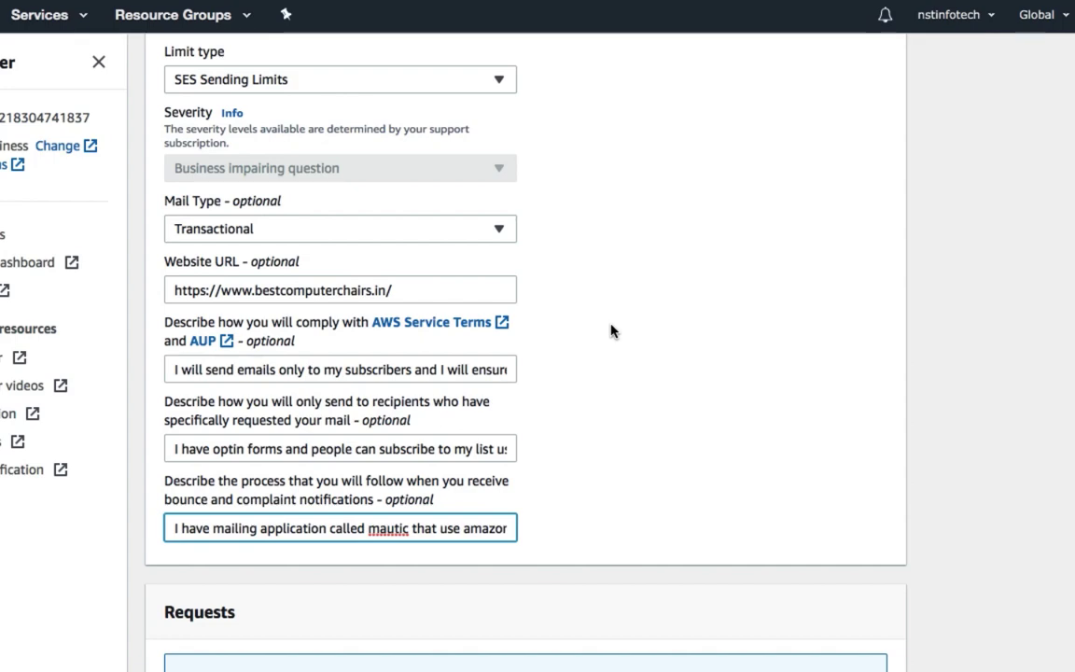
{"action": "scroll", "coordinate": [612, 330], "scroll_direction": "up", "scroll_amount": 3}
{"action": "scroll", "coordinate": [611, 331], "scroll_direction": "down", "scroll_amount": 5}
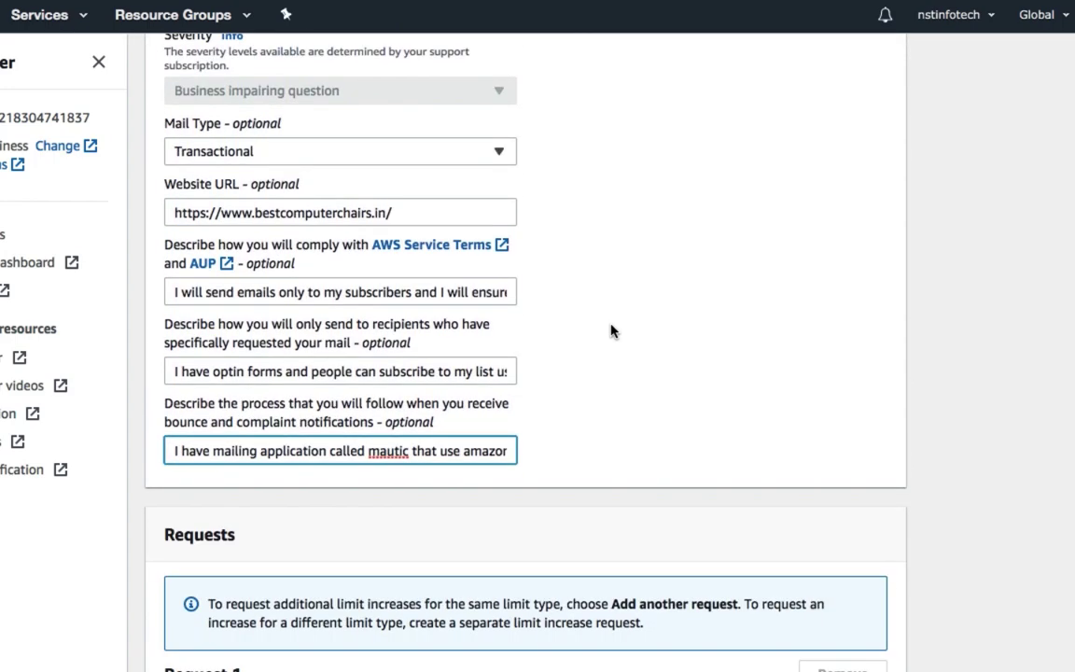
{"action": "scroll", "coordinate": [612, 331], "scroll_direction": "down", "scroll_amount": 5}
{"action": "scroll", "coordinate": [612, 330], "scroll_direction": "up", "scroll_amount": 6}
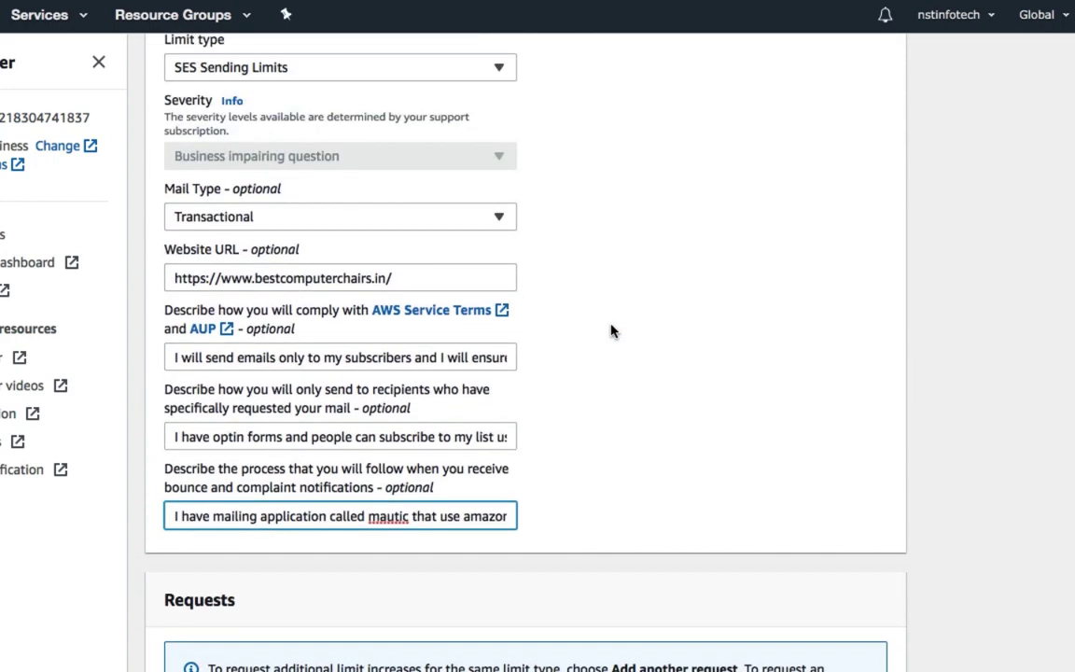
{"action": "scroll", "coordinate": [612, 331], "scroll_direction": "up", "scroll_amount": 2}
{"action": "scroll", "coordinate": [611, 331], "scroll_direction": "down", "scroll_amount": 3}
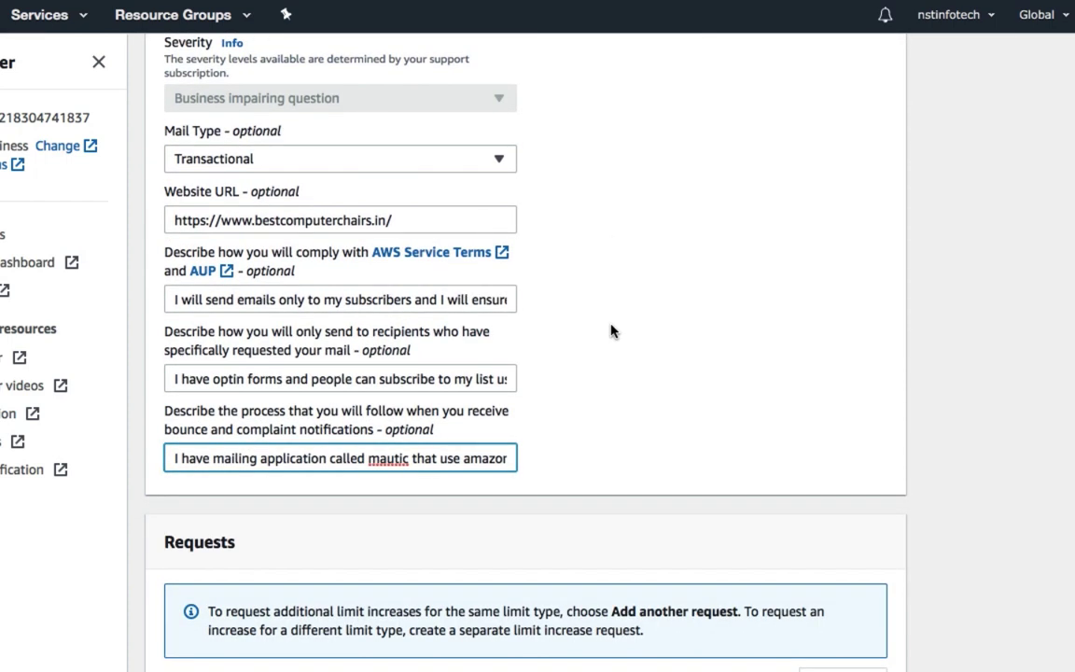
{"action": "scroll", "coordinate": [611, 330], "scroll_direction": "down", "scroll_amount": 1}
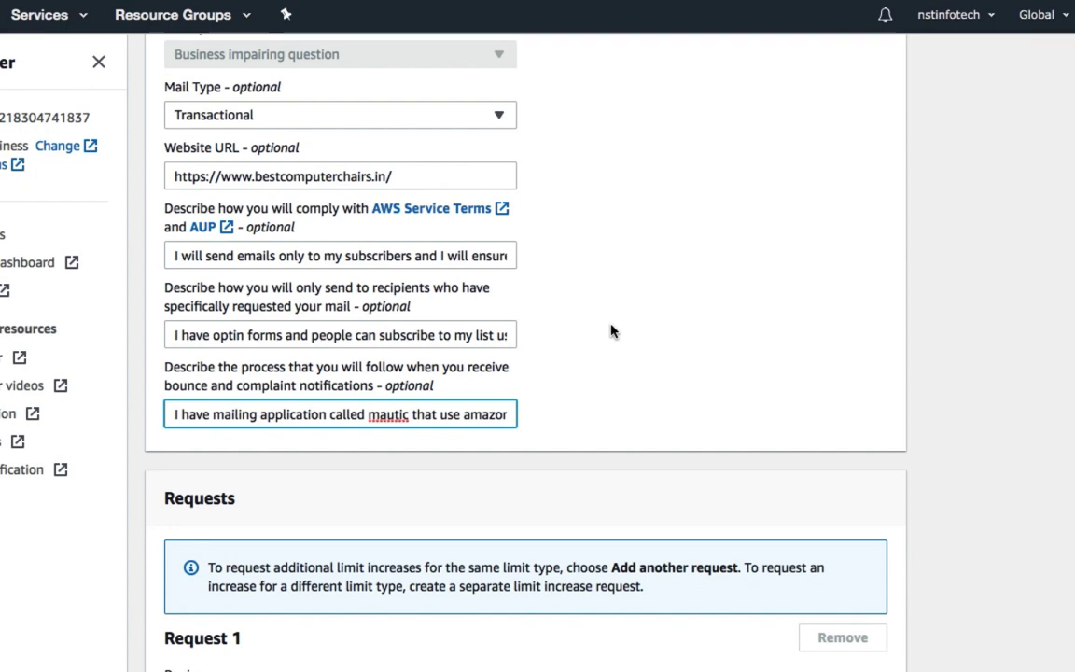
{"action": "scroll", "coordinate": [611, 330], "scroll_direction": "down", "scroll_amount": 10}
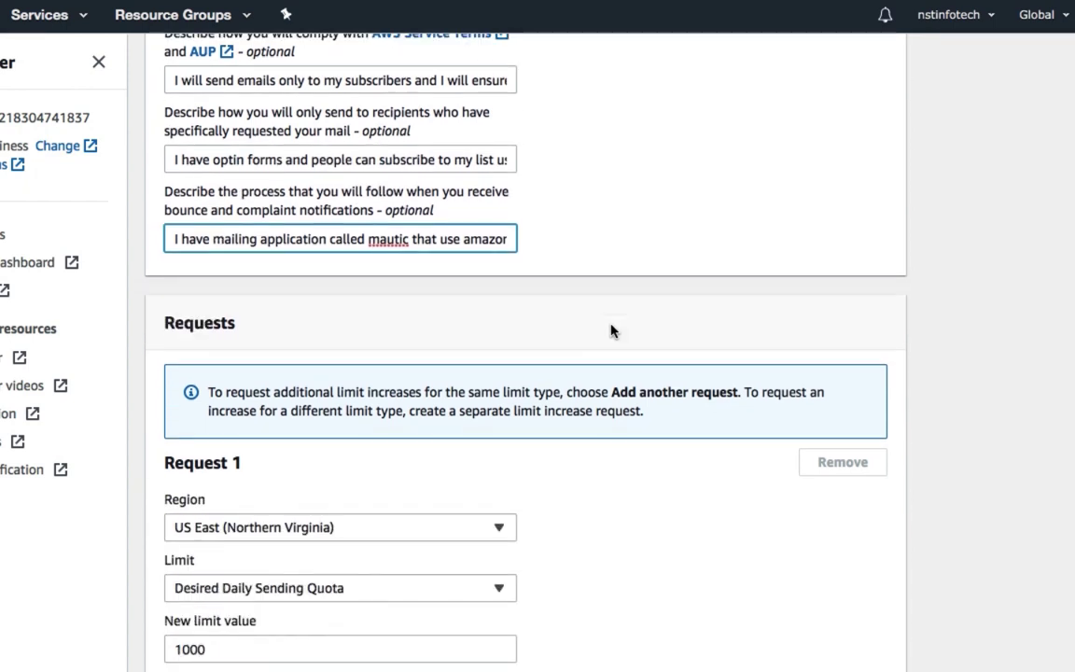
{"action": "scroll", "coordinate": [614, 331], "scroll_direction": "down", "scroll_amount": 7}
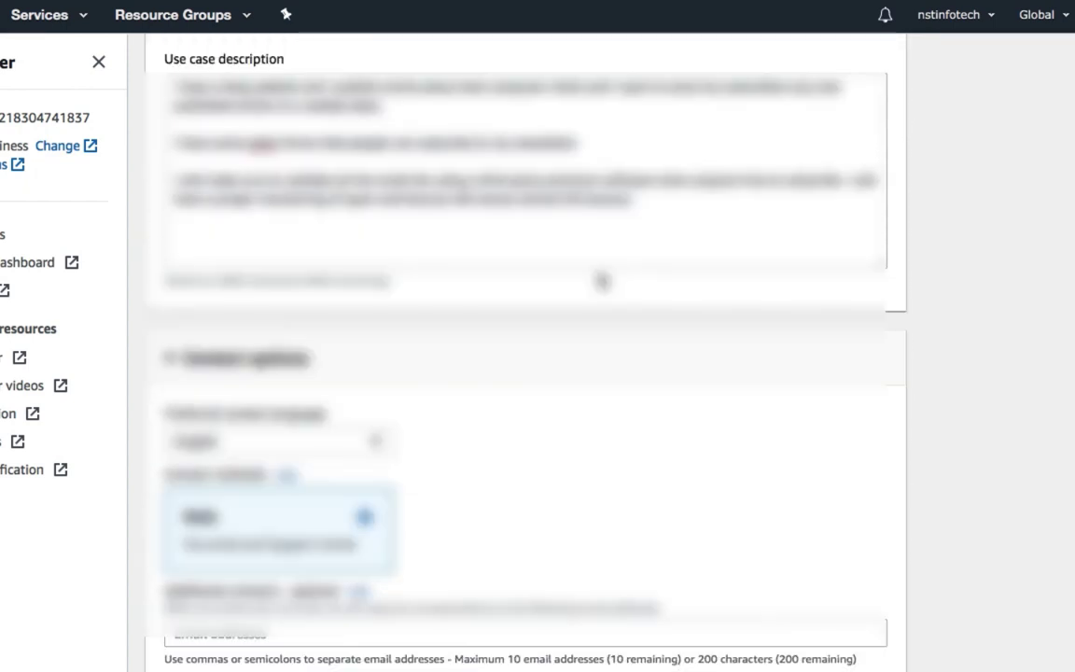